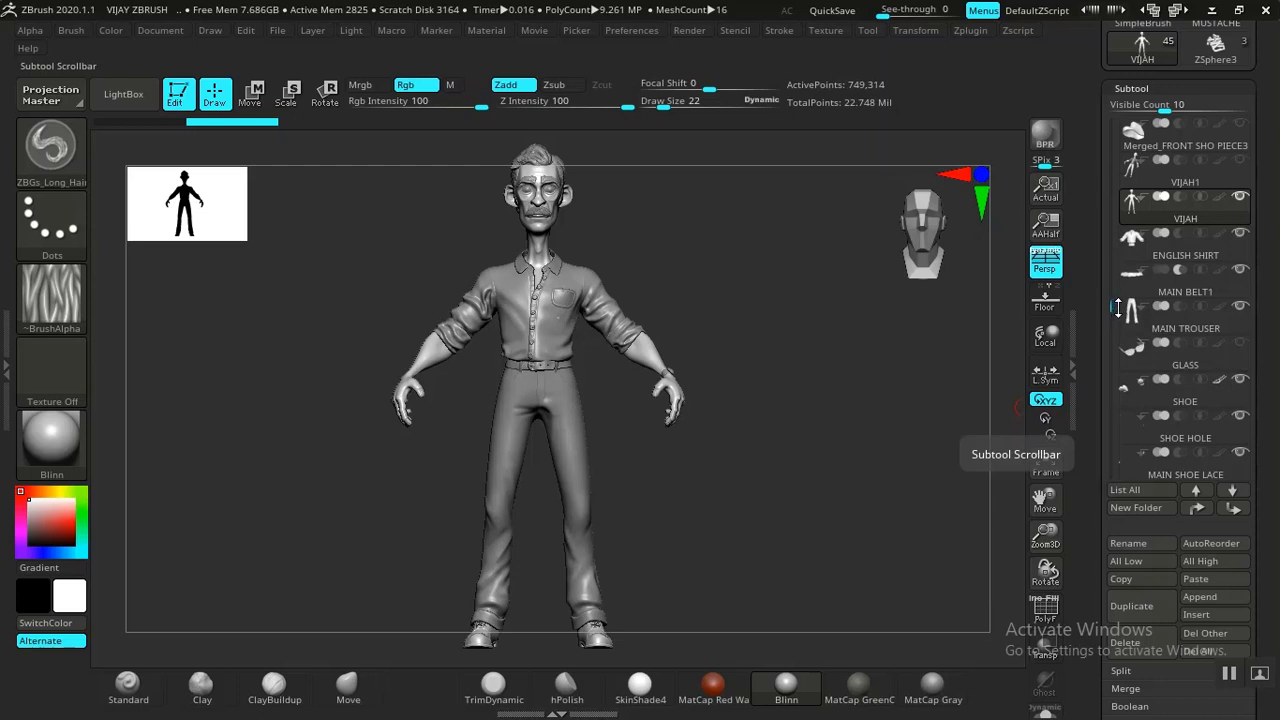
# Step: Rename the full-figure body subtool as VIJAH BODY
pyautogui.moveTo(1152, 312)
pyautogui.moveTo(1110, 307); pyautogui.dragTo(1111, 338)
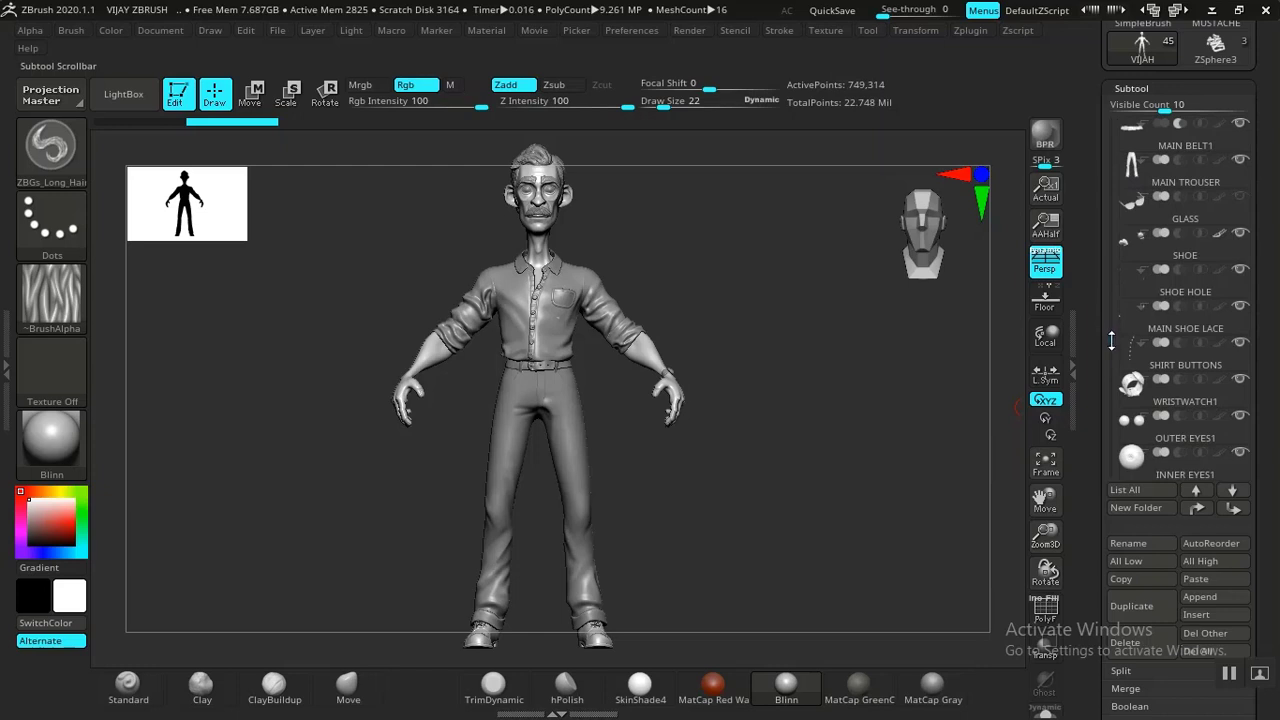
pyautogui.moveTo(1110, 342); pyautogui.dragTo(1108, 305)
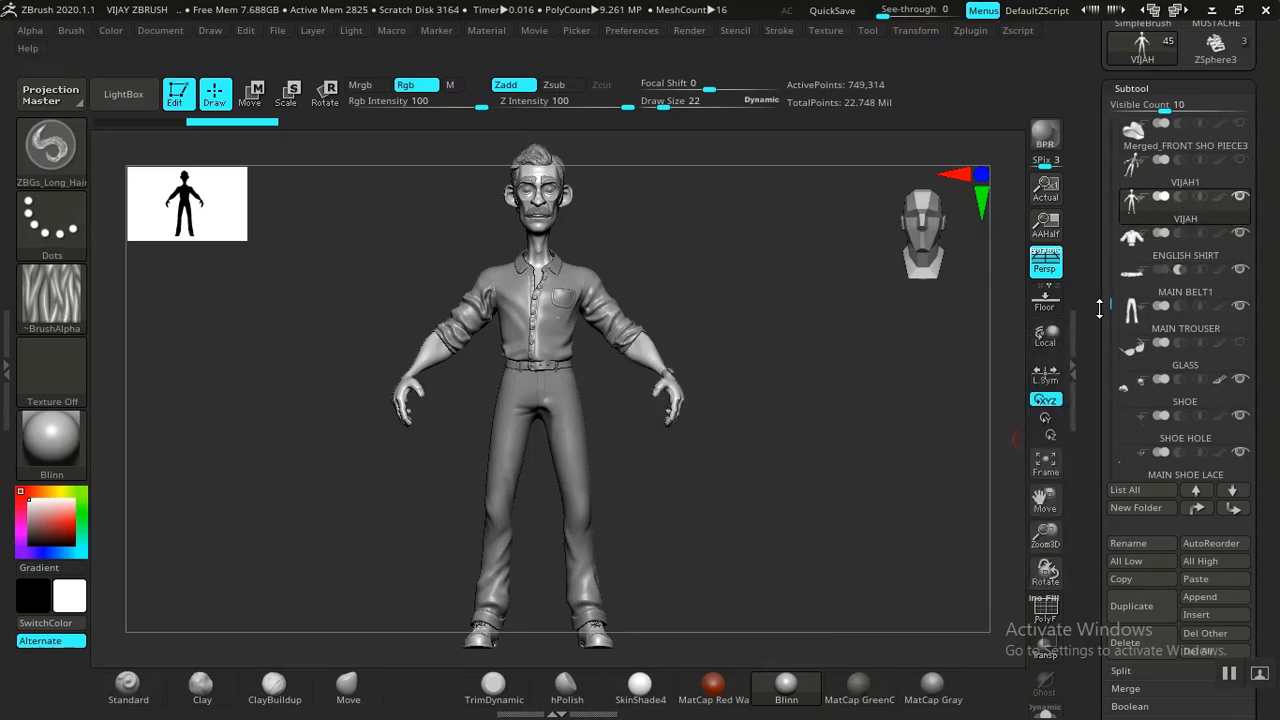
pyautogui.moveTo(1099, 309); pyautogui.dragTo(1098, 300)
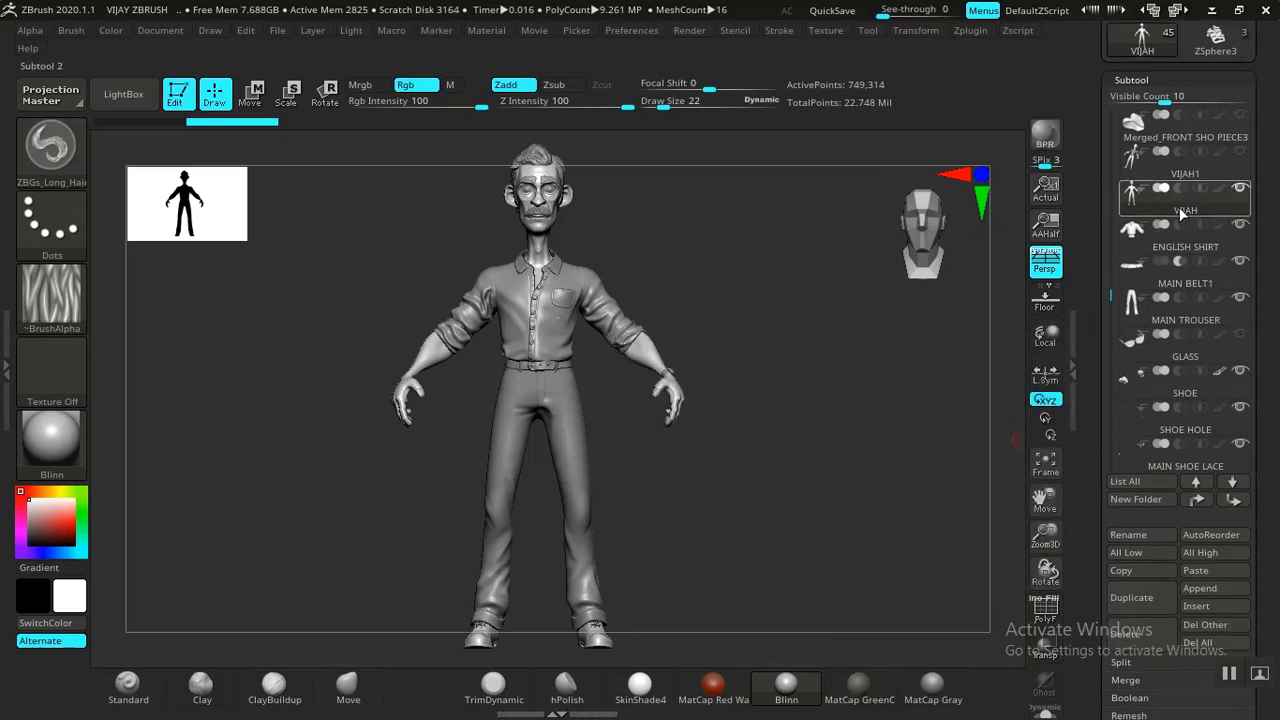
pyautogui.click(1077, 300)
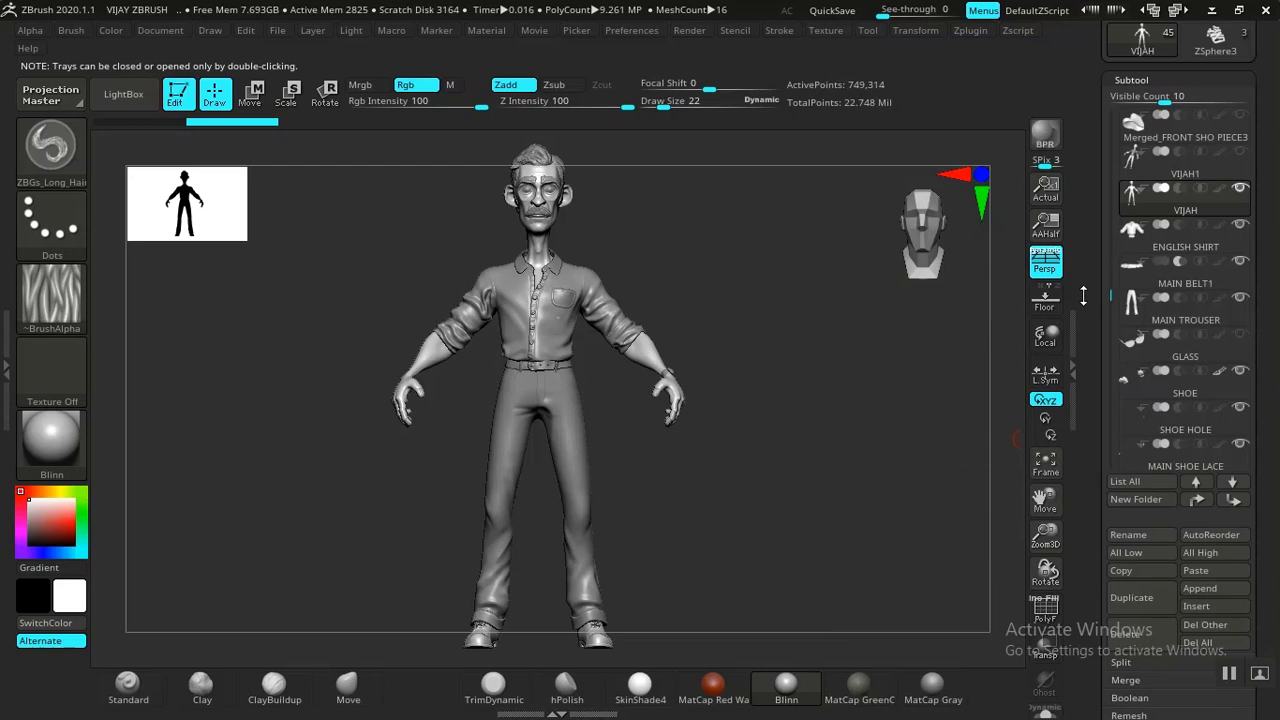
pyautogui.click(1133, 537)
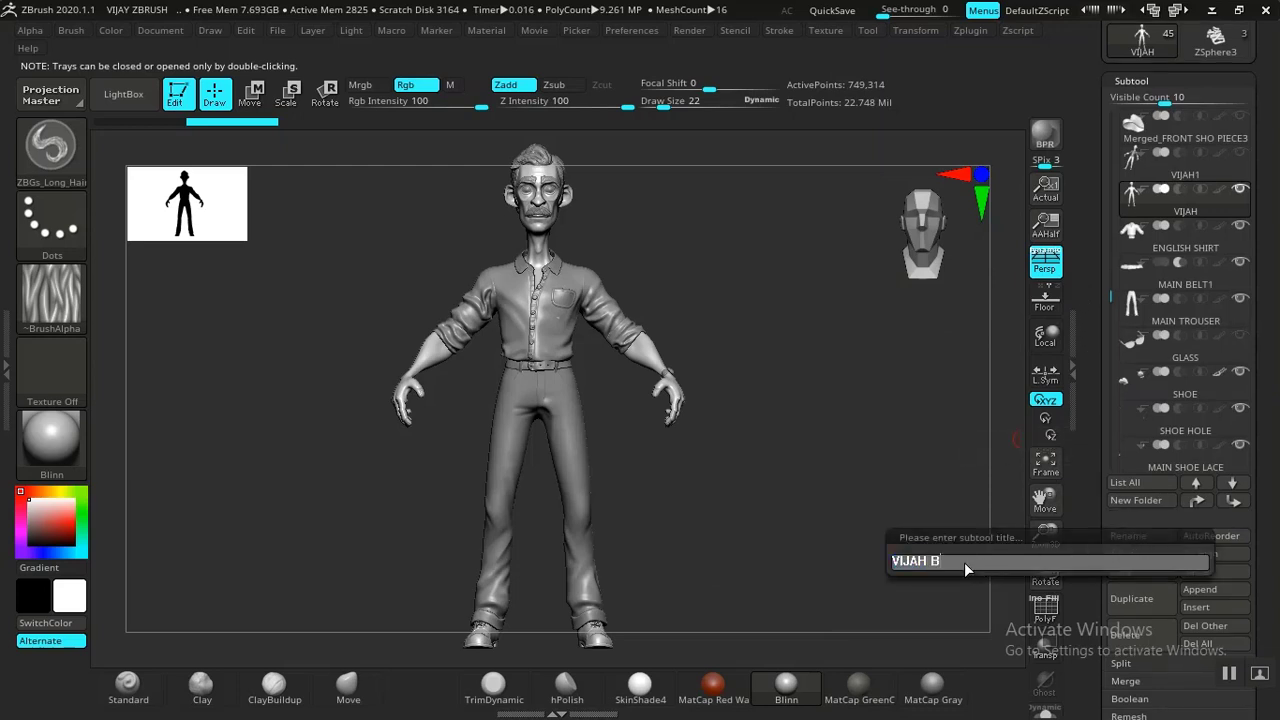
pyautogui.write('BODY')
pyautogui.press('Return')
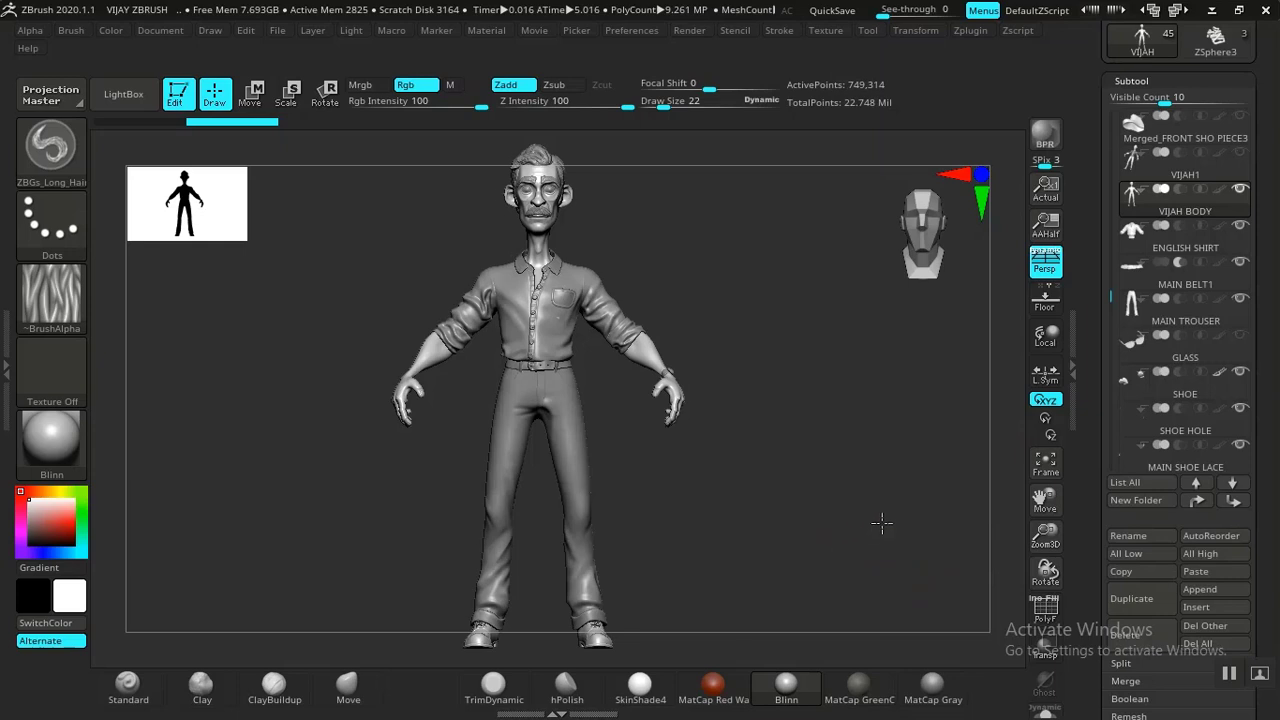
# Step: Show only the body subtool in Solo mode and turn on its PolyFrame display
pyautogui.moveTo(881, 522); pyautogui.dragTo(861, 525)
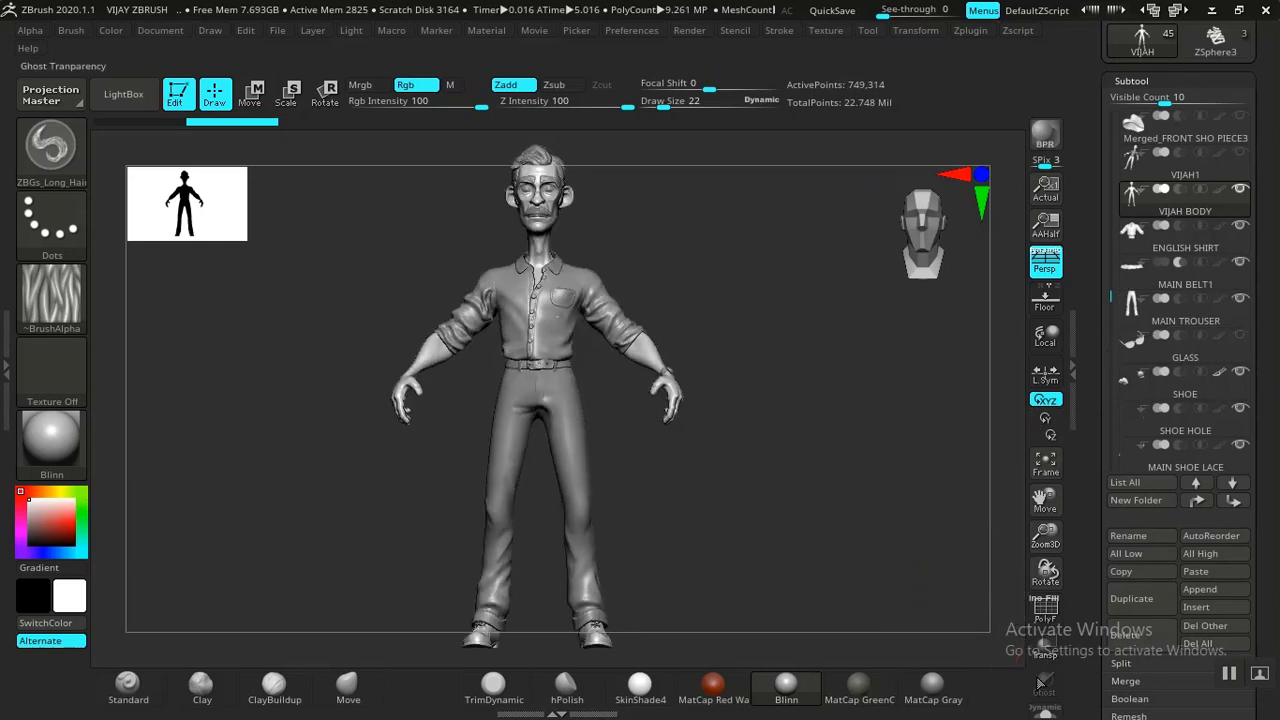
pyautogui.click(1045, 711)
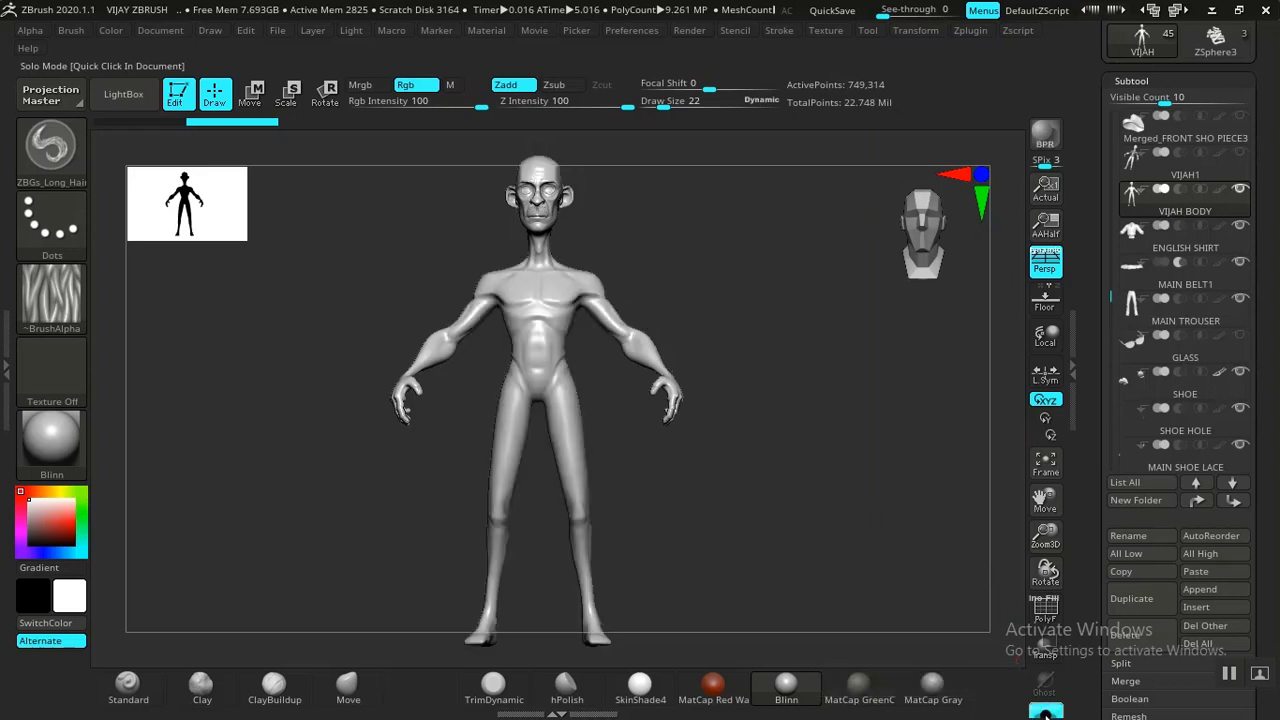
pyautogui.keyDown('alt'); pyautogui.moveTo(779, 480); pyautogui.dragTo(903, 640); pyautogui.keyUp('alt')
pyautogui.hotkey('shift', 'f')
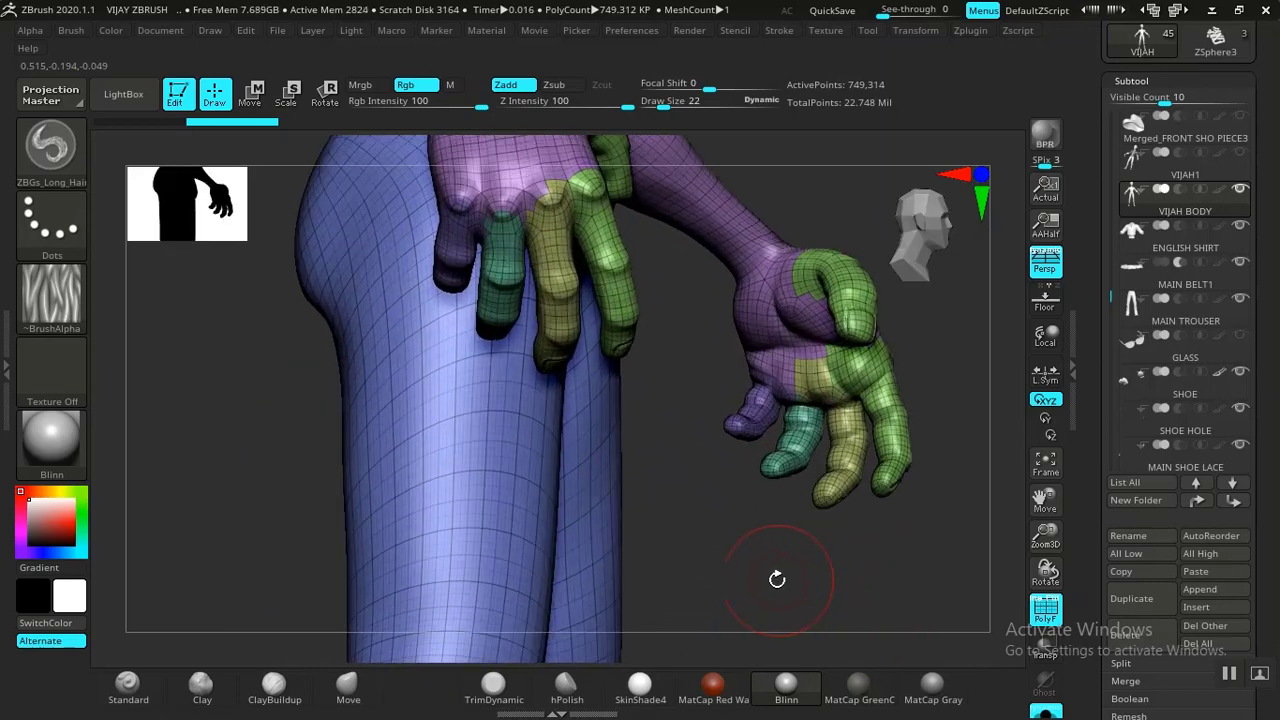
# Step: Examine the body's wireframe and polygroups around the hands, legs, torso and head, comparing the head with and without PolyFrame
pyautogui.moveTo(762, 580); pyautogui.dragTo(758, 435)
pyautogui.moveTo(779, 538)
pyautogui.mouseDown()
pyautogui.moveTo(740, 537)
pyautogui.moveTo(826, 551)
pyautogui.moveTo(773, 540)
pyautogui.mouseUp()
pyautogui.moveTo(801, 456)
pyautogui.mouseDown()
pyautogui.moveTo(809, 349)
pyautogui.moveTo(789, 514)
pyautogui.moveTo(768, 412)
pyautogui.moveTo(817, 509)
pyautogui.moveTo(840, 517)
pyautogui.moveTo(855, 477)
pyautogui.moveTo(846, 506)
pyautogui.moveTo(798, 506)
pyautogui.moveTo(888, 457)
pyautogui.moveTo(864, 538)
pyautogui.moveTo(791, 435)
pyautogui.mouseUp()
pyautogui.keyDown('alt'); pyautogui.moveTo(791, 540); pyautogui.dragTo(797, 480); pyautogui.keyUp('alt')
pyautogui.moveTo(800, 530)
pyautogui.mouseDown()
pyautogui.moveTo(837, 530)
pyautogui.moveTo(806, 409)
pyautogui.moveTo(792, 450)
pyautogui.moveTo(889, 506)
pyautogui.moveTo(929, 506)
pyautogui.moveTo(774, 502)
pyautogui.moveTo(780, 543)
pyautogui.moveTo(869, 463)
pyautogui.moveTo(837, 380)
pyautogui.moveTo(866, 405)
pyautogui.moveTo(780, 486)
pyautogui.moveTo(789, 509)
pyautogui.moveTo(820, 503)
pyautogui.moveTo(836, 420)
pyautogui.moveTo(895, 425)
pyautogui.moveTo(620, 422)
pyautogui.mouseUp()
pyautogui.keyDown('alt'); pyautogui.moveTo(803, 457); pyautogui.dragTo(815, 256); pyautogui.keyUp('alt')
pyautogui.keyDown('alt'); pyautogui.moveTo(694, 517); pyautogui.dragTo(740, 214); pyautogui.keyUp('alt')
pyautogui.moveTo(723, 496)
pyautogui.keyDown('alt'); pyautogui.mouseDown()
pyautogui.moveTo(727, 439)
pyautogui.moveTo(743, 494)
pyautogui.moveTo(889, 509)
pyautogui.moveTo(866, 491)
pyautogui.moveTo(789, 662)
pyautogui.mouseUp(); pyautogui.keyUp('alt')
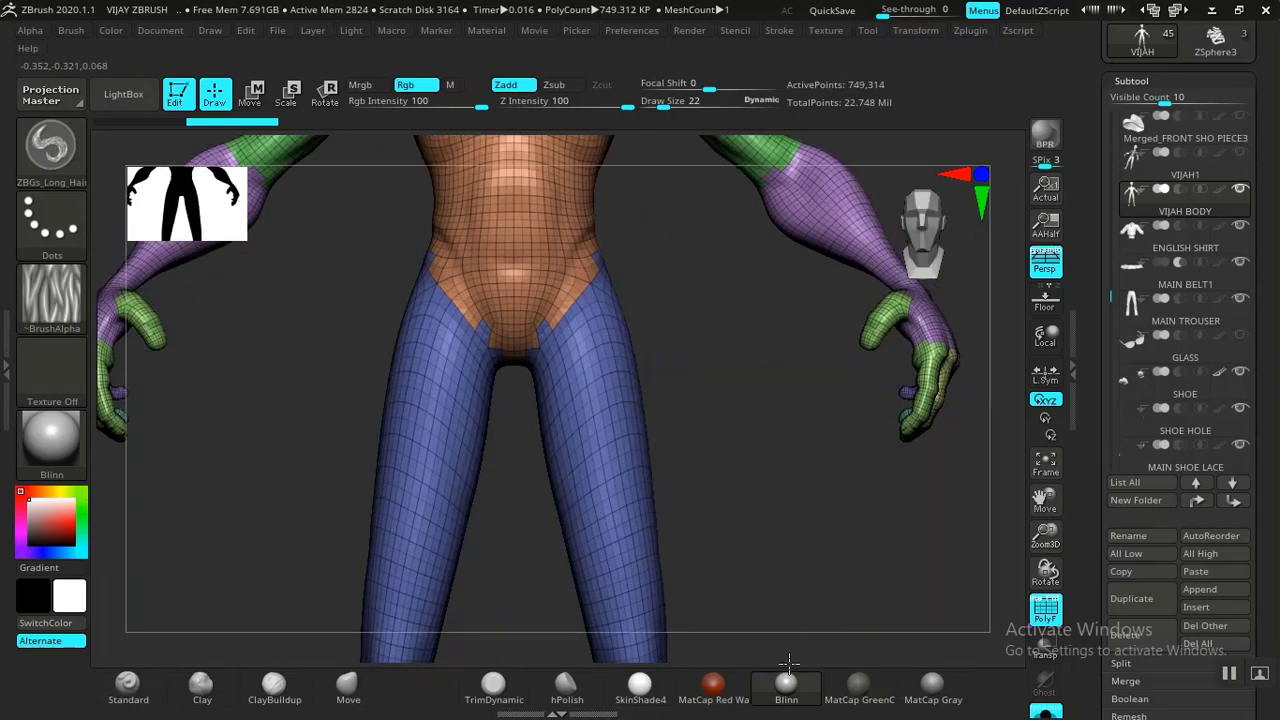
pyautogui.keyDown('alt'); pyautogui.moveTo(788, 196); pyautogui.dragTo(794, 484); pyautogui.keyUp('alt')
pyautogui.keyDown('alt'); pyautogui.moveTo(822, 408); pyautogui.dragTo(827, 561); pyautogui.keyUp('alt')
pyautogui.keyDown('alt'); pyautogui.moveTo(829, 411); pyautogui.dragTo(826, 502); pyautogui.keyUp('alt')
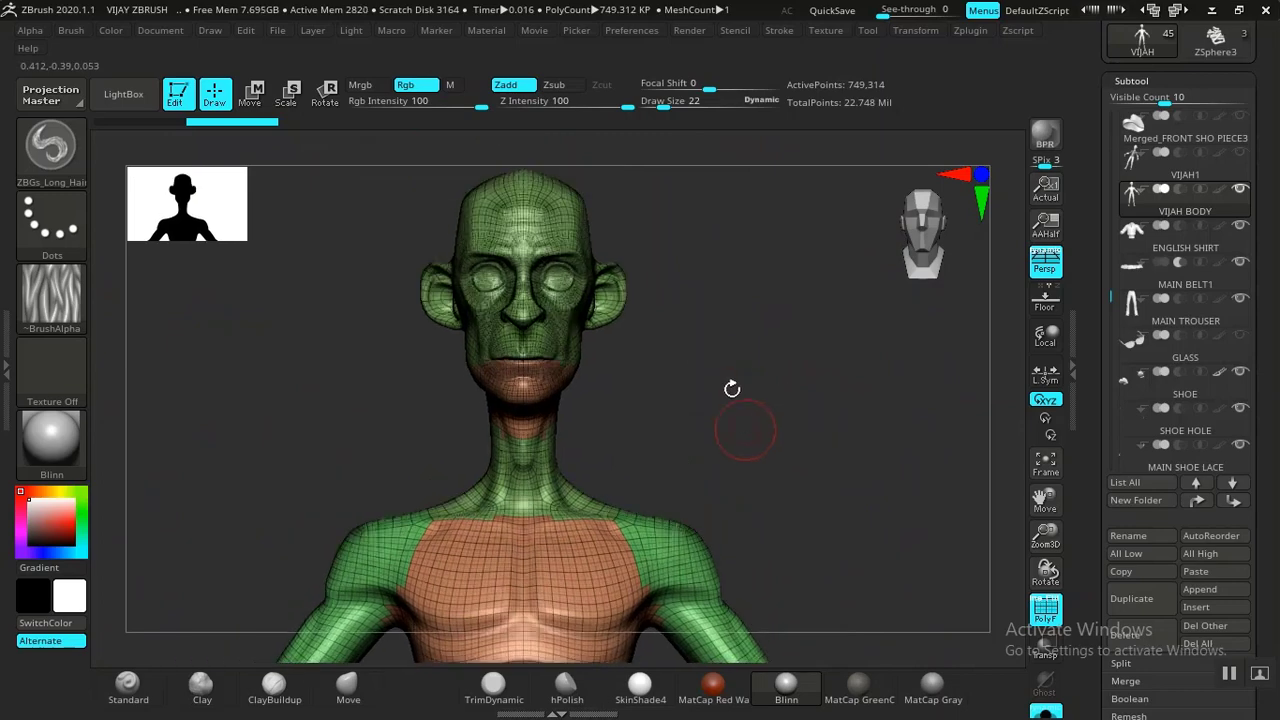
pyautogui.keyDown('alt'); pyautogui.moveTo(776, 418); pyautogui.dragTo(790, 413); pyautogui.keyUp('alt')
pyautogui.hotkey('shift', 'f')
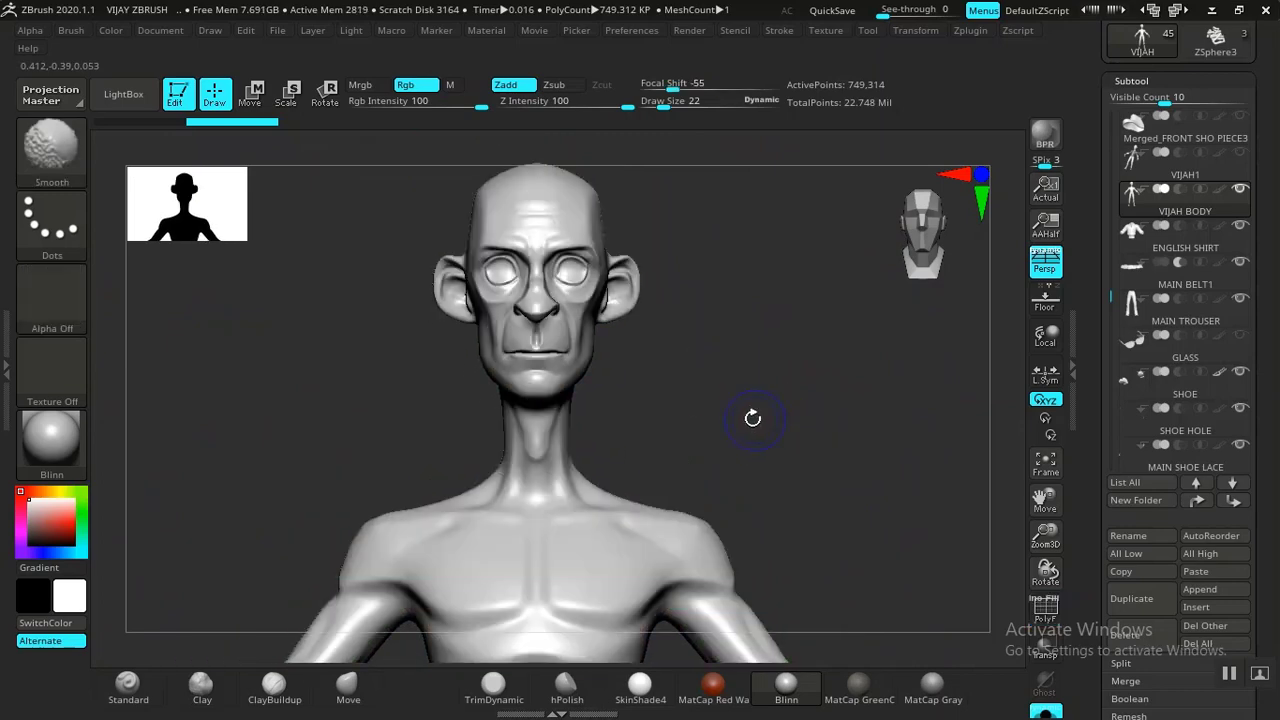
pyautogui.hotkey('shift', 'f')
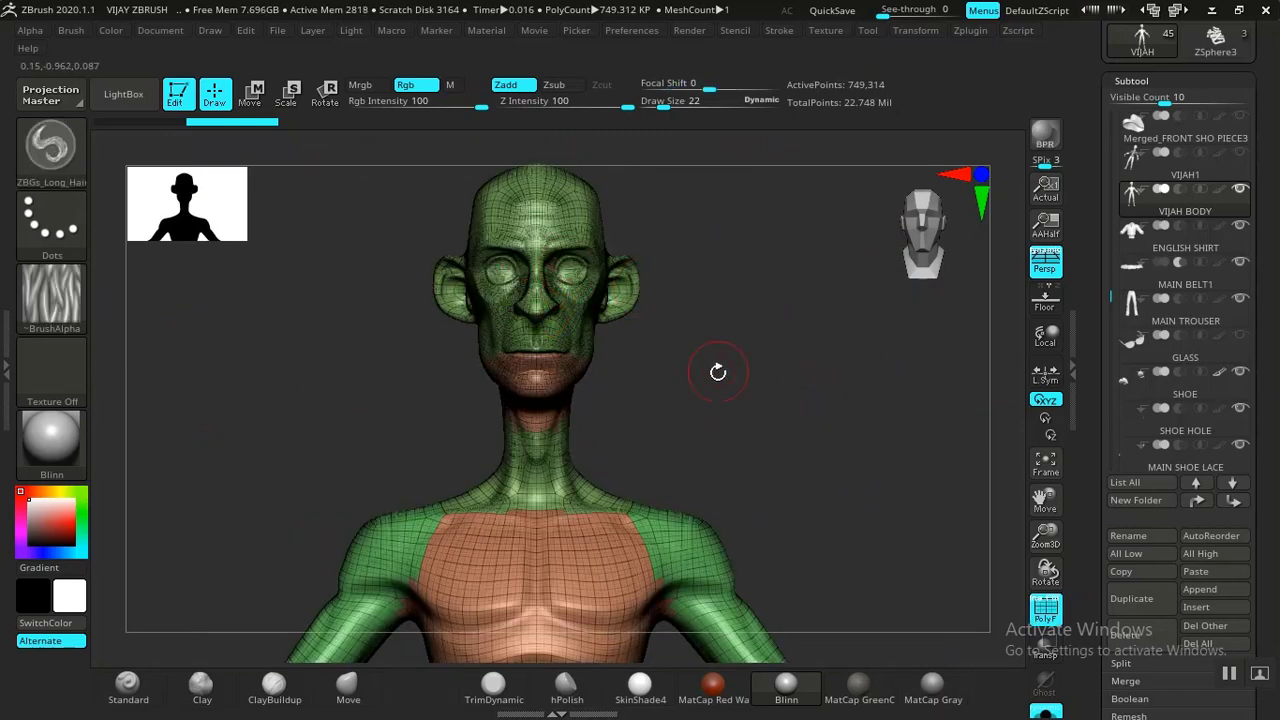
pyautogui.moveTo(706, 397)
pyautogui.keyDown('alt'); pyautogui.mouseDown()
pyautogui.moveTo(706, 374)
pyautogui.moveTo(707, 393)
pyautogui.mouseUp(); pyautogui.keyUp('alt')
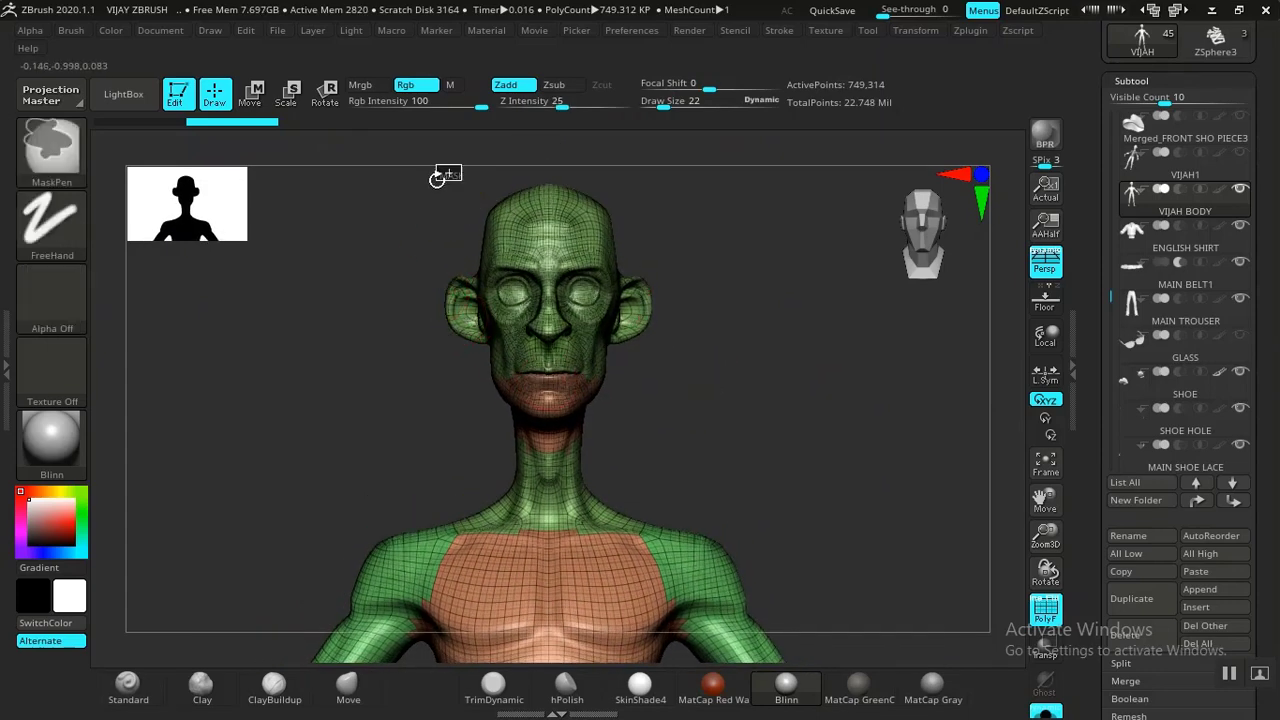
pyautogui.moveTo(462, 168)
pyautogui.keyDown('ctrl'); pyautogui.mouseDown()
pyautogui.moveTo(400, 289)
pyautogui.moveTo(540, 350)
pyautogui.mouseUp(); pyautogui.keyUp('ctrl')
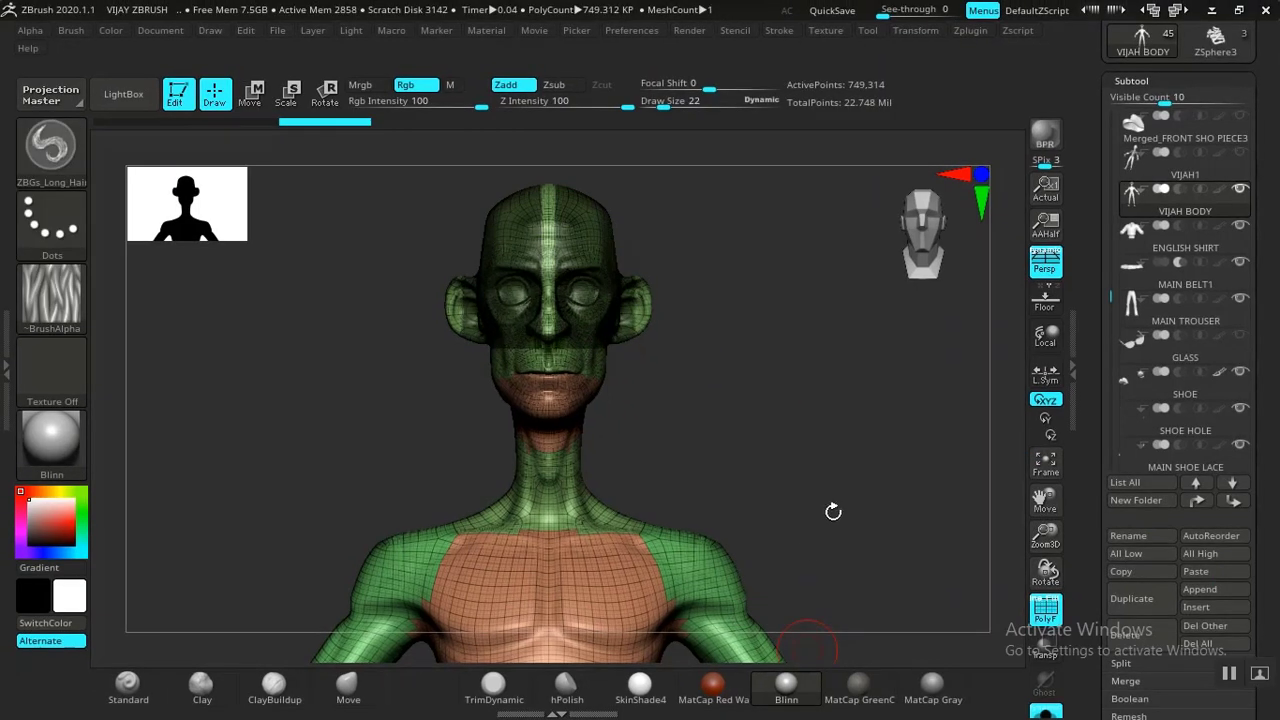
pyautogui.moveTo(833, 512); pyautogui.dragTo(844, 501)
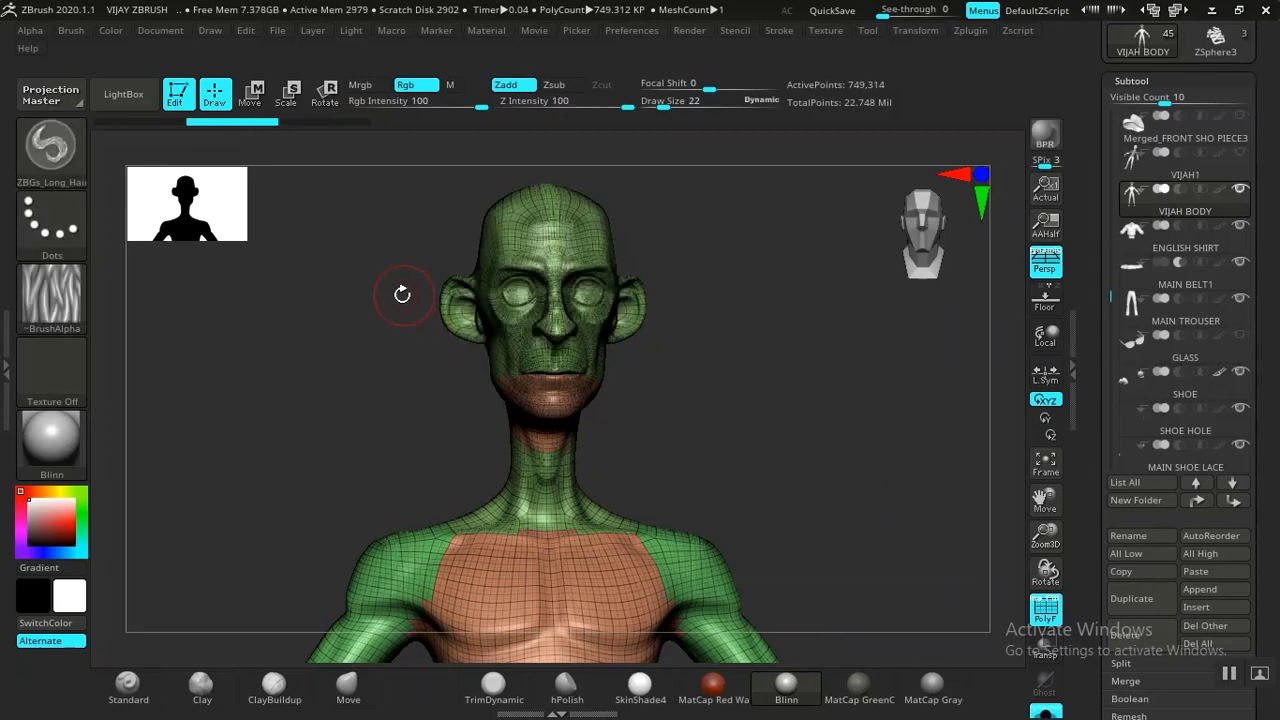
pyautogui.moveTo(744, 489); pyautogui.dragTo(796, 486)
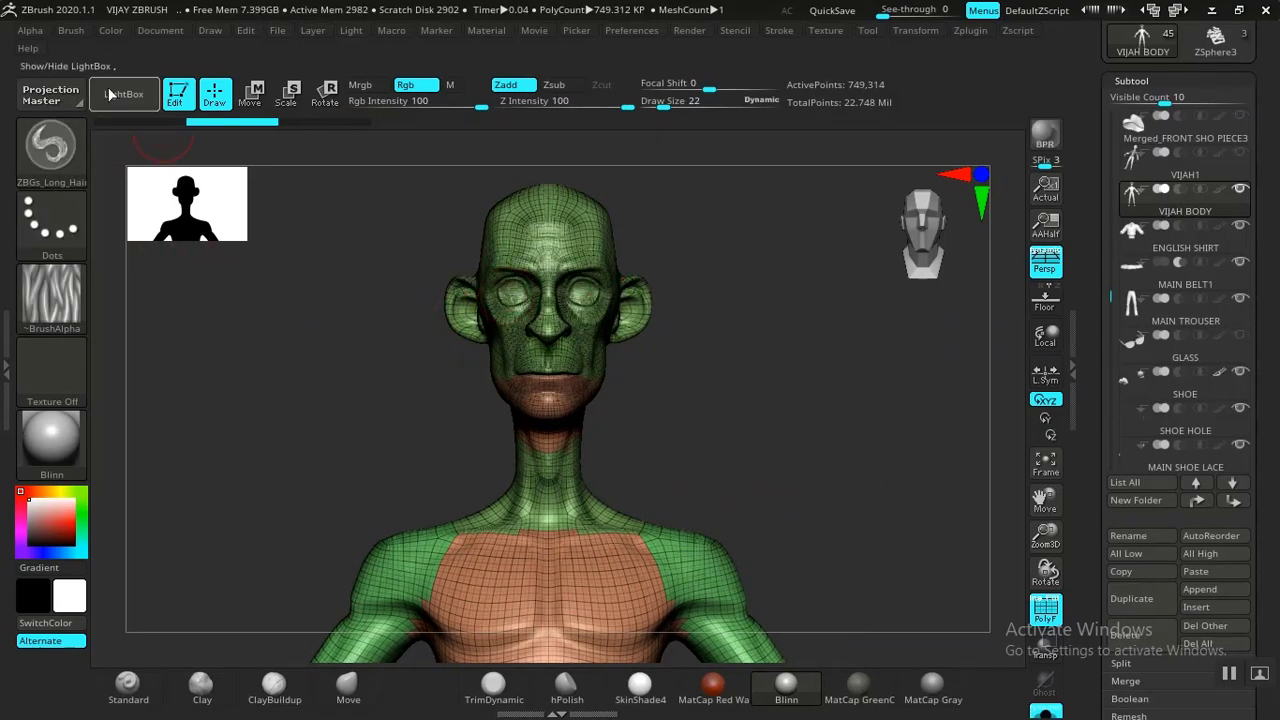
# Step: Set the masking brush to MaskLasso
pyautogui.press('ctrl')
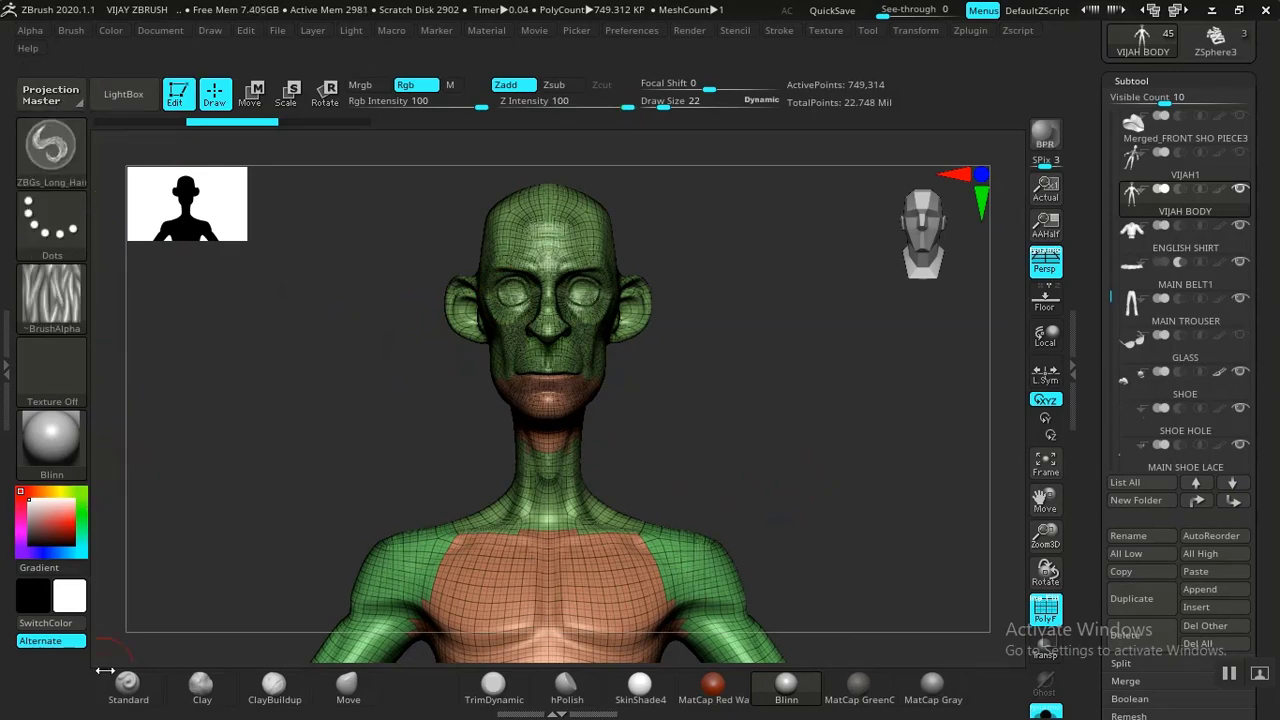
pyautogui.click(55, 162)
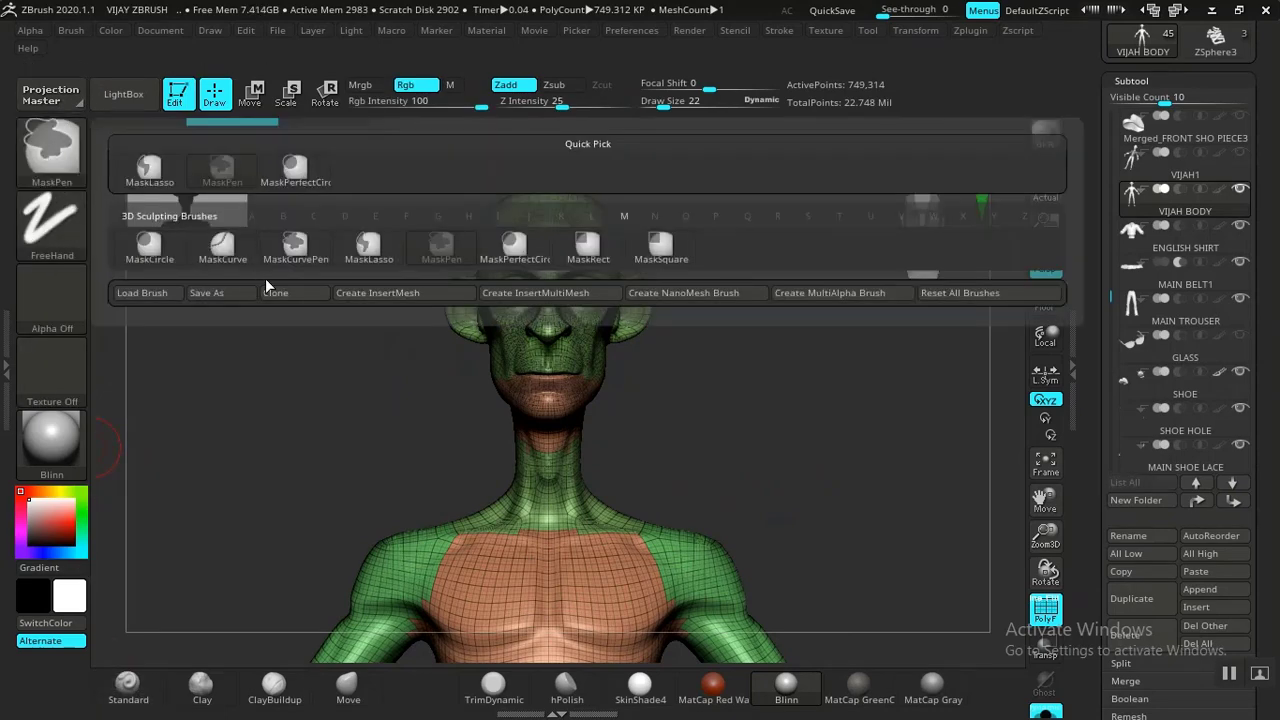
pyautogui.click(328, 249)
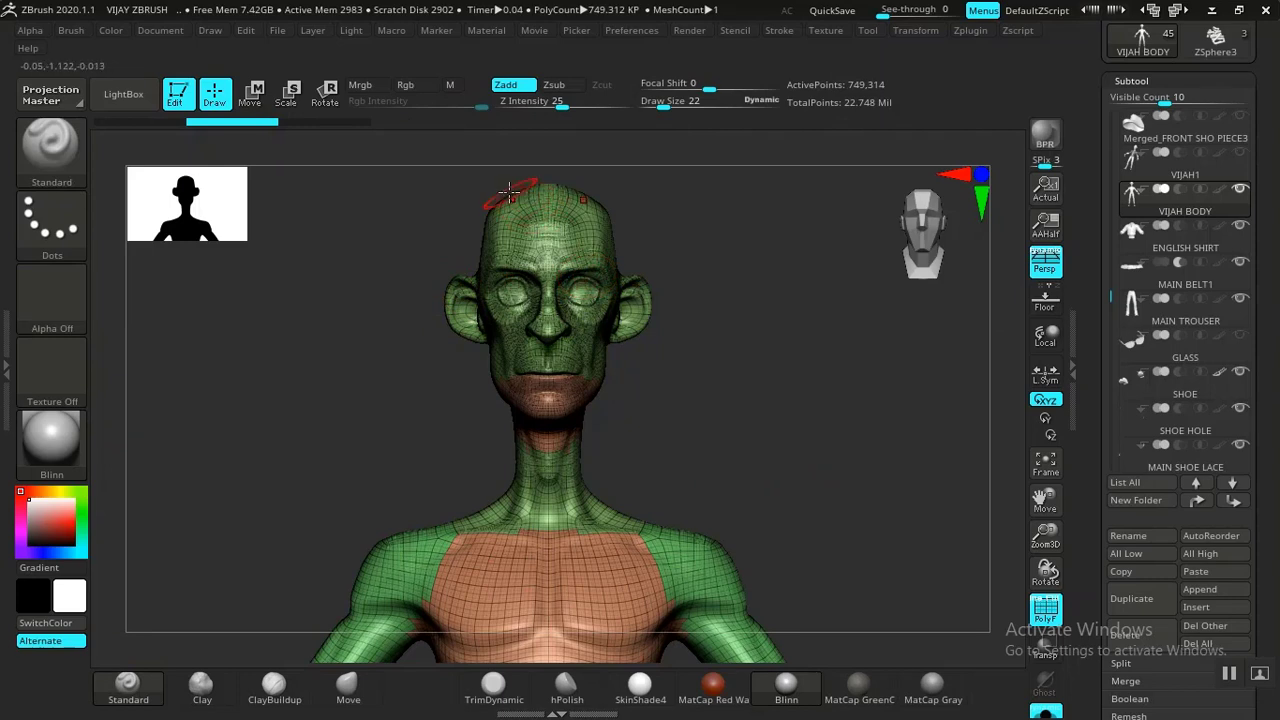
pyautogui.press('ctrl')
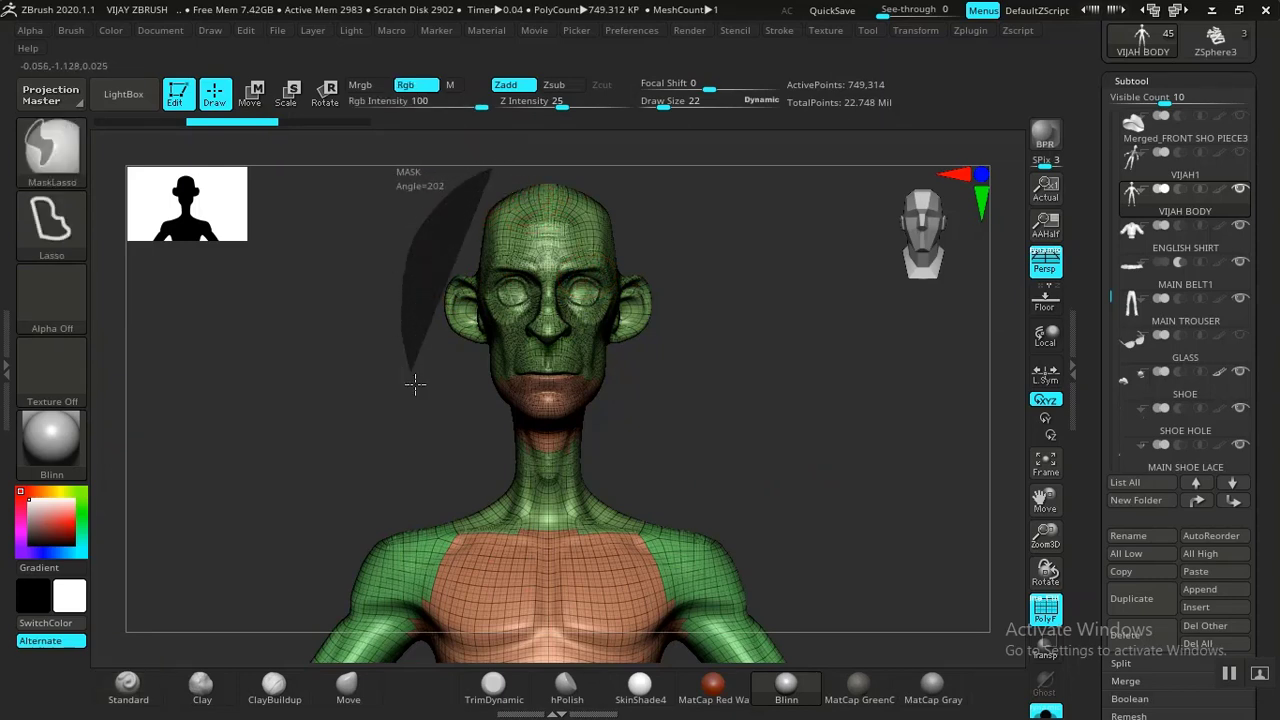
pyautogui.moveTo(432, 400)
pyautogui.keyDown('ctrl'); pyautogui.mouseDown()
pyautogui.moveTo(571, 423)
pyautogui.moveTo(729, 257)
pyautogui.moveTo(590, 180)
pyautogui.mouseUp(); pyautogui.keyUp('ctrl')
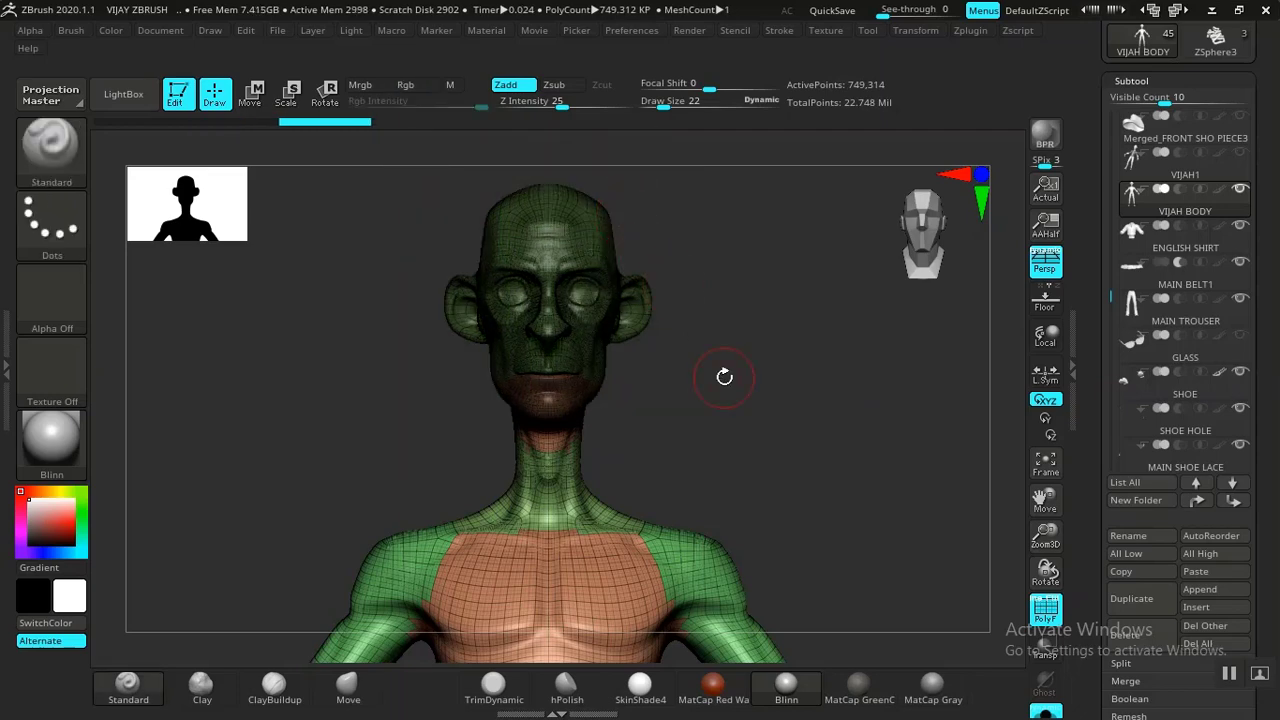
pyautogui.moveTo(724, 377)
pyautogui.mouseDown()
pyautogui.moveTo(797, 380)
pyautogui.moveTo(737, 394)
pyautogui.moveTo(747, 431)
pyautogui.moveTo(734, 392)
pyautogui.mouseUp()
pyautogui.moveTo(737, 334)
pyautogui.keyDown('alt'); pyautogui.mouseDown()
pyautogui.moveTo(740, 440)
pyautogui.moveTo(769, 460)
pyautogui.mouseUp(); pyautogui.keyUp('alt')
pyautogui.keyDown('alt'); pyautogui.moveTo(697, 363); pyautogui.dragTo(724, 297); pyautogui.keyUp('alt')
# Step: Lasso a mask around the whole head in side view, from the crown to just below the jaw
pyautogui.press('ctrl')
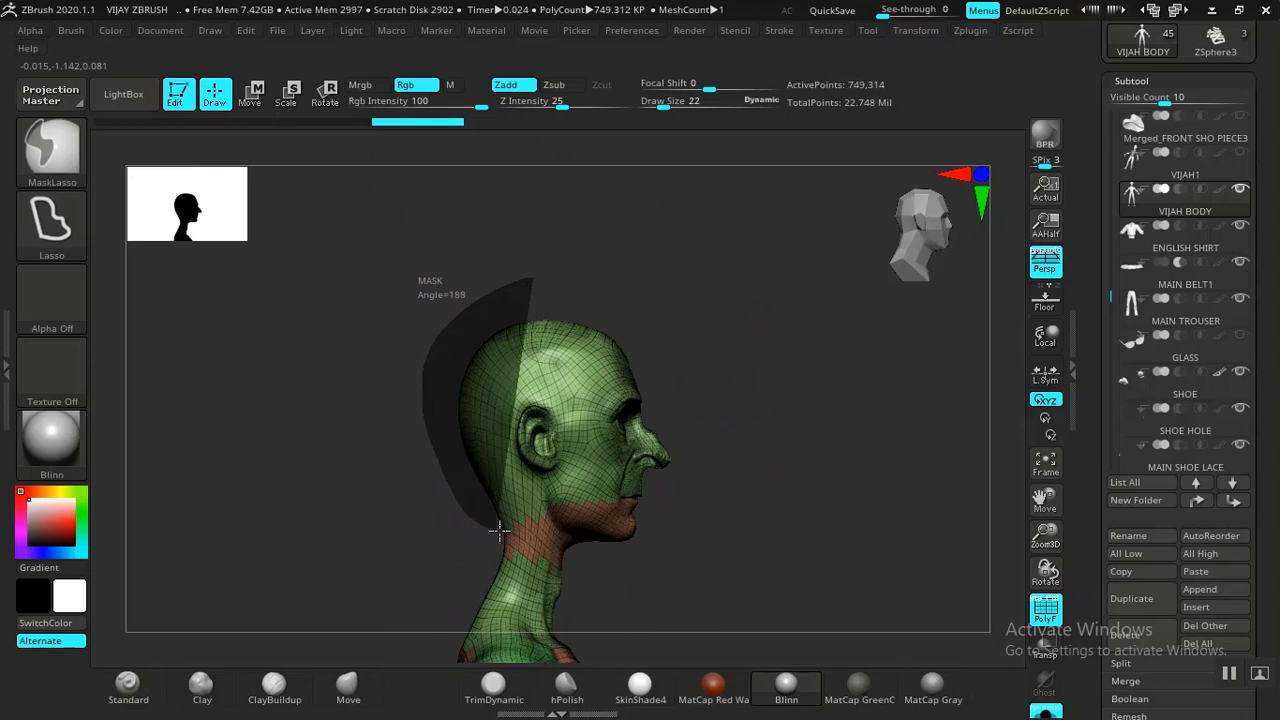
pyautogui.moveTo(580, 543)
pyautogui.keyDown('ctrl'); pyautogui.mouseDown()
pyautogui.moveTo(623, 557)
pyautogui.moveTo(737, 517)
pyautogui.moveTo(689, 263)
pyautogui.moveTo(615, 308)
pyautogui.mouseUp(); pyautogui.keyUp('ctrl')
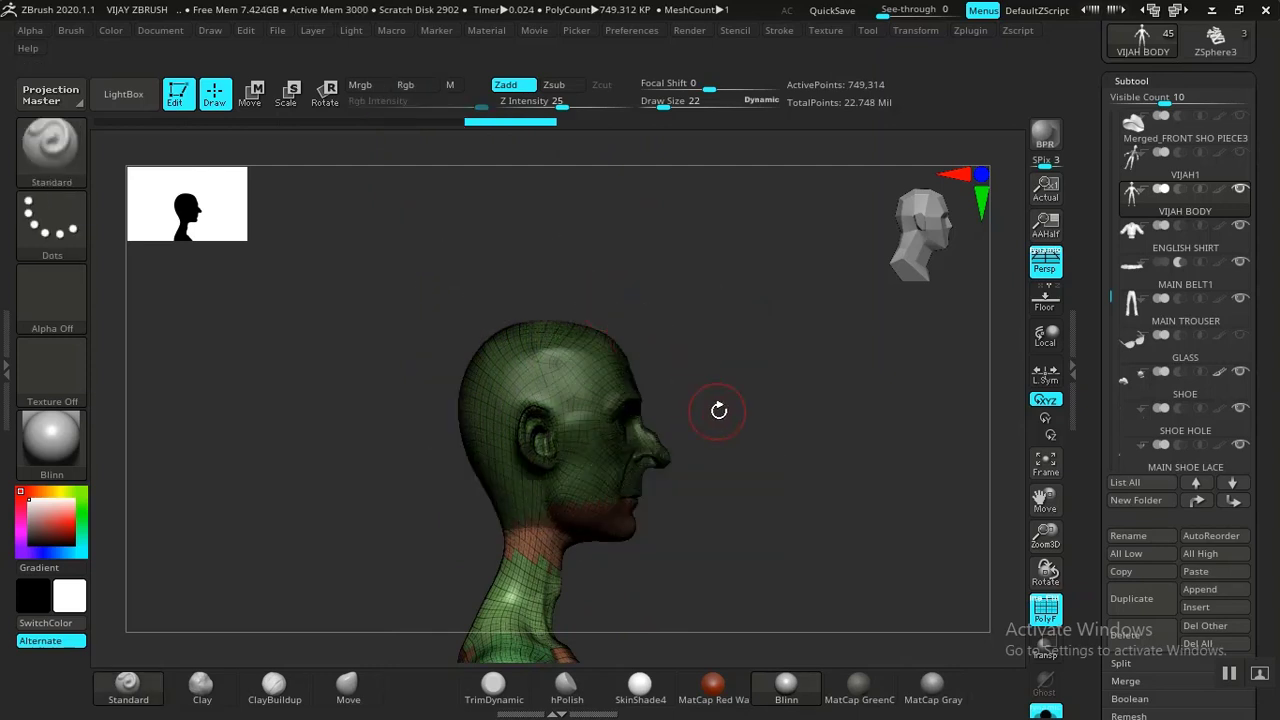
pyautogui.keyDown('alt'); pyautogui.moveTo(743, 457); pyautogui.dragTo(716, 273); pyautogui.keyUp('alt')
pyautogui.moveTo(733, 420); pyautogui.dragTo(722, 365)
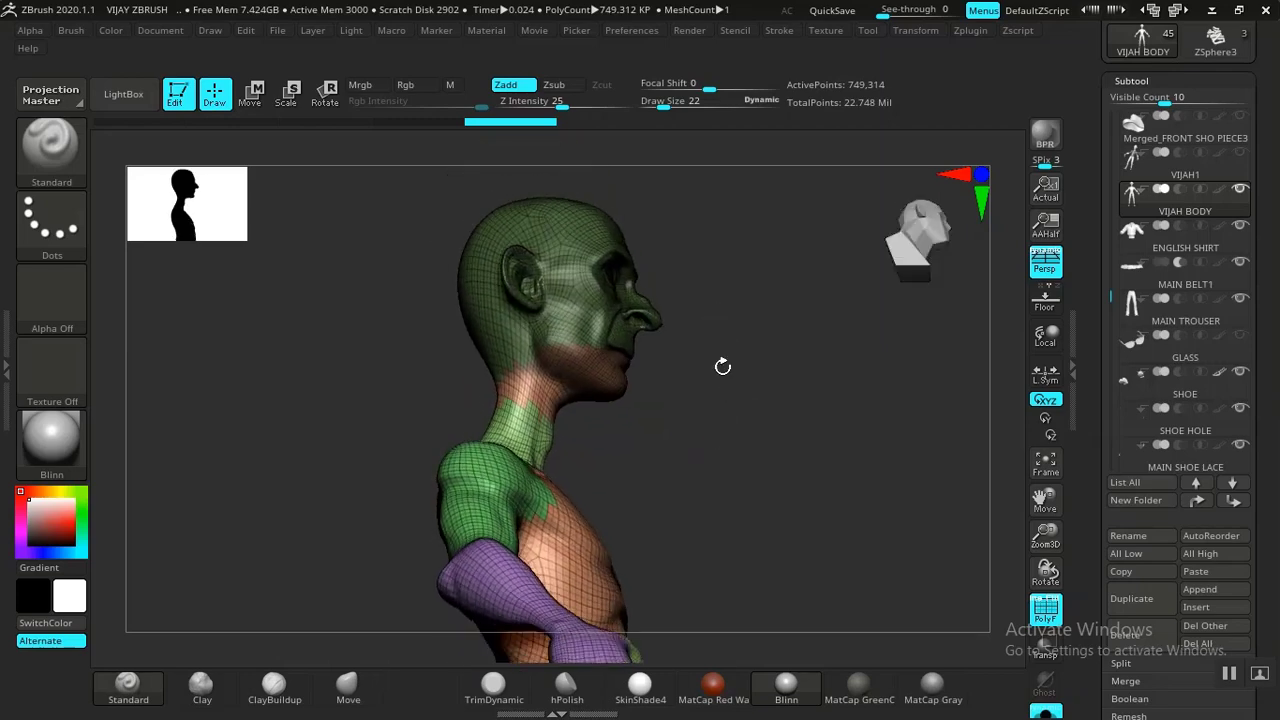
# Step: Check the masked head with PolyFrame off and on, and turn the masked area into its own polygroup
pyautogui.hotkey('shift', 'f')
pyautogui.moveTo(723, 417)
pyautogui.mouseDown()
pyautogui.moveTo(708, 378)
pyautogui.moveTo(747, 504)
pyautogui.moveTo(737, 386)
pyautogui.moveTo(737, 437)
pyautogui.moveTo(651, 463)
pyautogui.moveTo(710, 462)
pyautogui.mouseUp()
pyautogui.hotkey('shift', 'f')
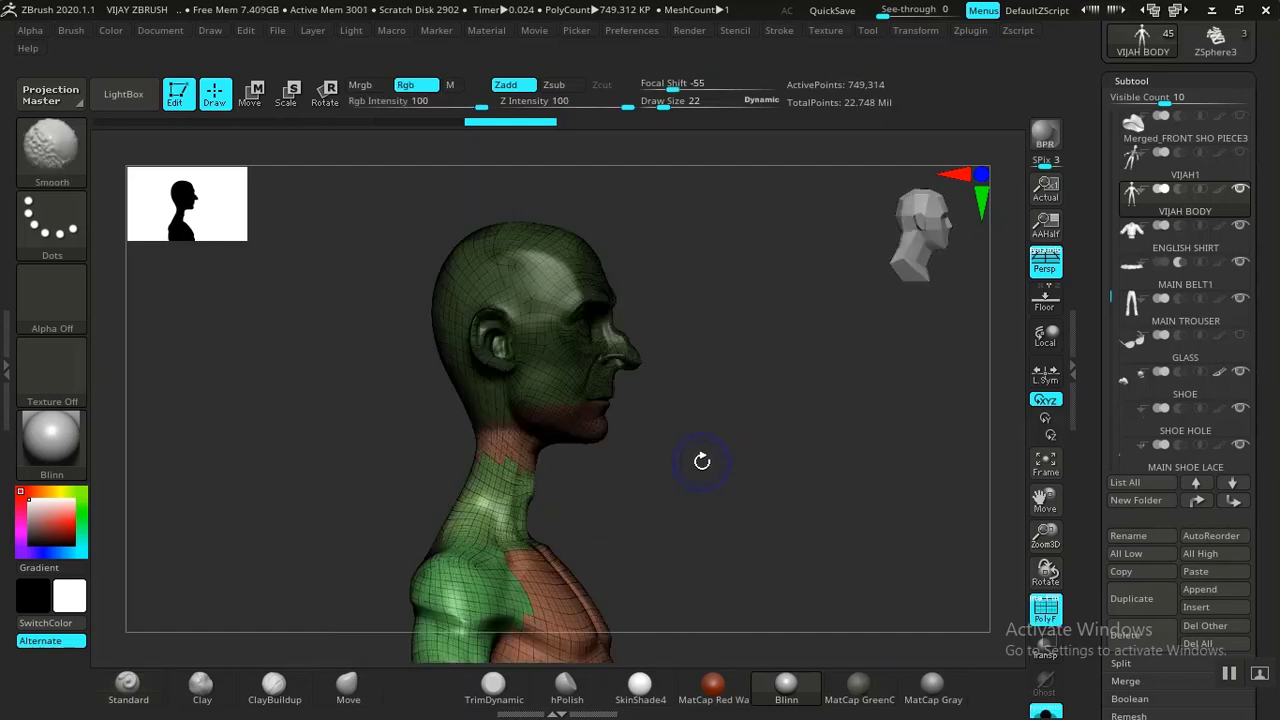
pyautogui.hotkey('ctrl', 'w')
pyautogui.keyDown('alt'); pyautogui.moveTo(700, 462); pyautogui.dragTo(577, 380); pyautogui.keyUp('alt')
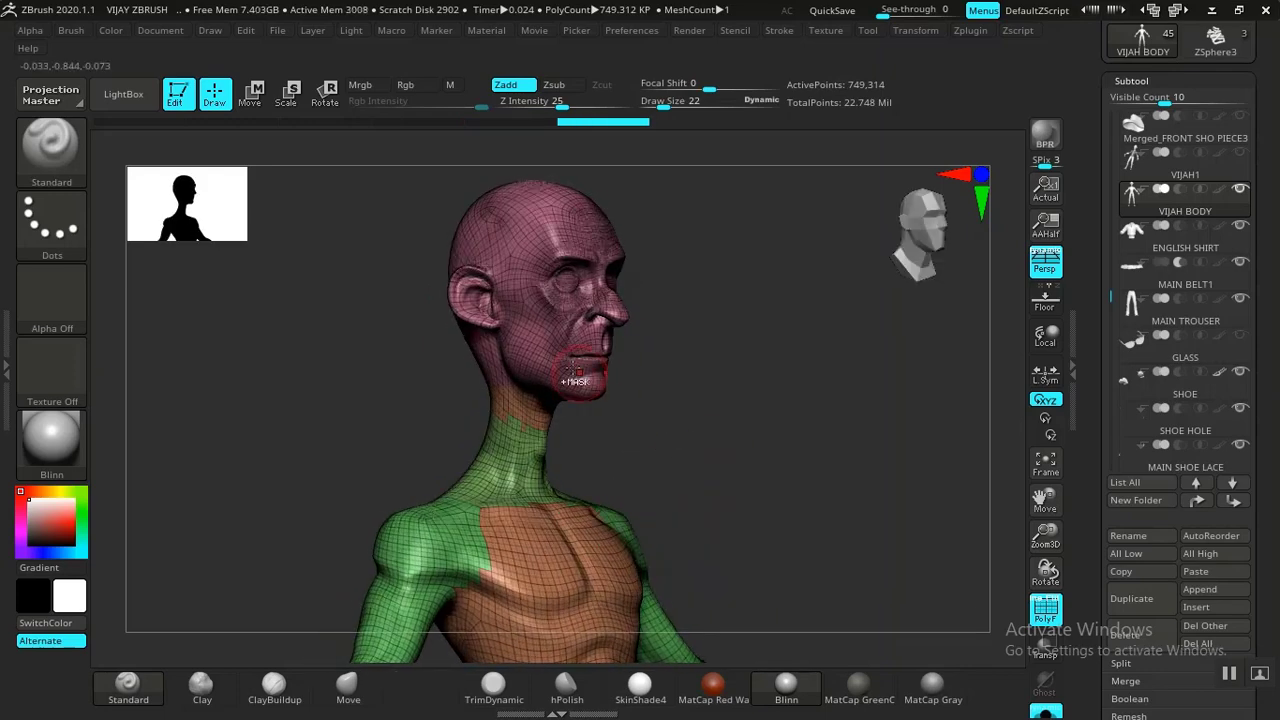
# Step: Test the head polygroup's visibility by hiding it from the body, and leave only the head isolated
pyautogui.keyDown('ctrl'); pyautogui.keyDown('shift'); pyautogui.click(598, 380); pyautogui.keyUp('shift'); pyautogui.keyUp('ctrl')
pyautogui.keyDown('ctrl'); pyautogui.keyDown('shift'); pyautogui.click(624, 384); pyautogui.keyUp('shift'); pyautogui.keyUp('ctrl')
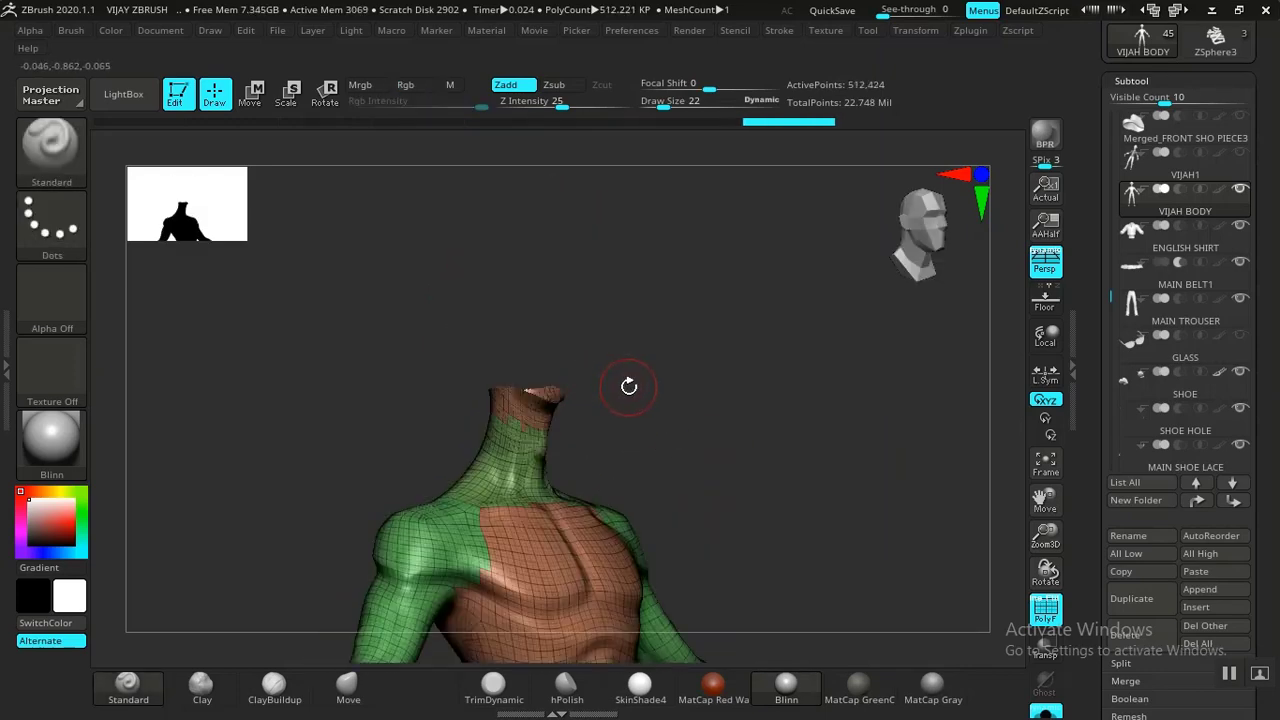
pyautogui.moveTo(670, 391)
pyautogui.mouseDown()
pyautogui.moveTo(629, 337)
pyautogui.moveTo(712, 422)
pyautogui.moveTo(774, 383)
pyautogui.moveTo(700, 311)
pyautogui.moveTo(706, 360)
pyautogui.moveTo(689, 400)
pyautogui.moveTo(723, 437)
pyautogui.moveTo(754, 397)
pyautogui.moveTo(776, 414)
pyautogui.moveTo(680, 418)
pyautogui.mouseUp()
pyautogui.hotkey('ctrl', 'shift')
pyautogui.keyDown('ctrl'); pyautogui.keyDown('shift'); pyautogui.click(712, 422); pyautogui.keyUp('shift'); pyautogui.keyUp('ctrl')
pyautogui.keyDown('ctrl'); pyautogui.keyDown('shift'); pyautogui.click(580, 349); pyautogui.keyUp('shift'); pyautogui.keyUp('ctrl')
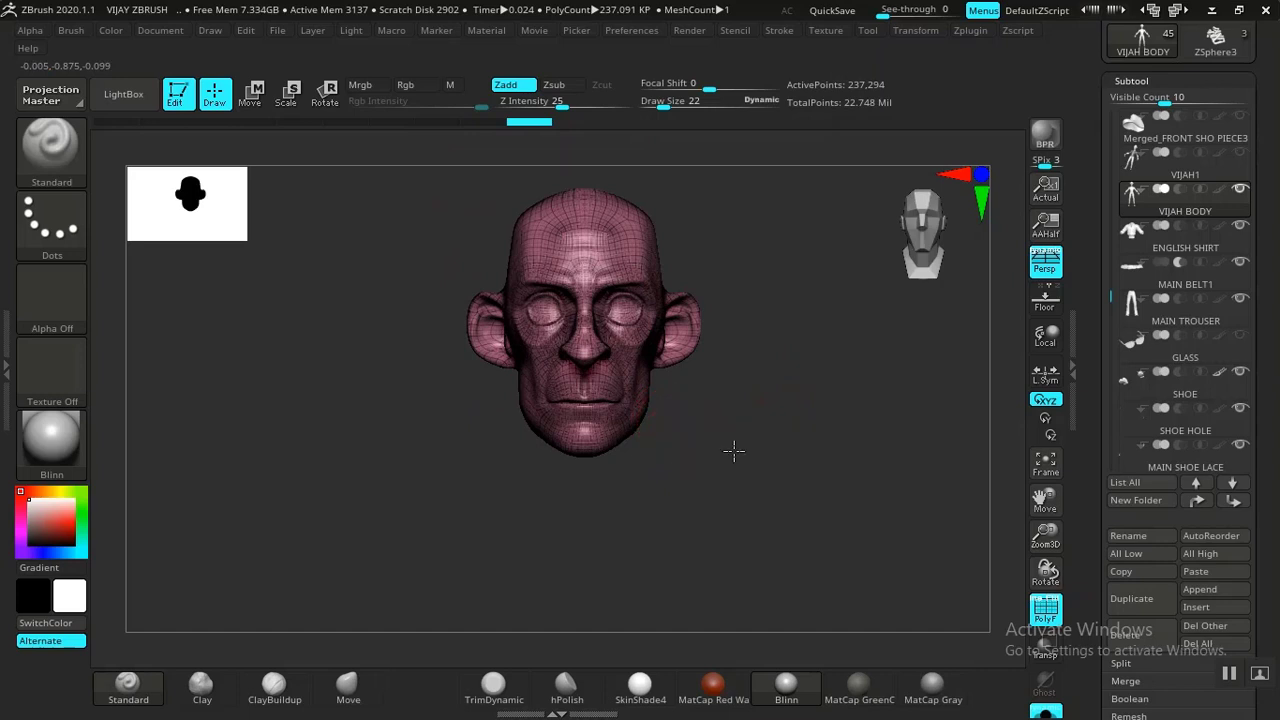
# Step: Lasso a mask over the hair area behind the ear and up to the crown in side view, and make it a separate polygroup
pyautogui.moveTo(734, 451)
pyautogui.mouseDown()
pyautogui.moveTo(751, 451)
pyautogui.moveTo(659, 468)
pyautogui.mouseUp()
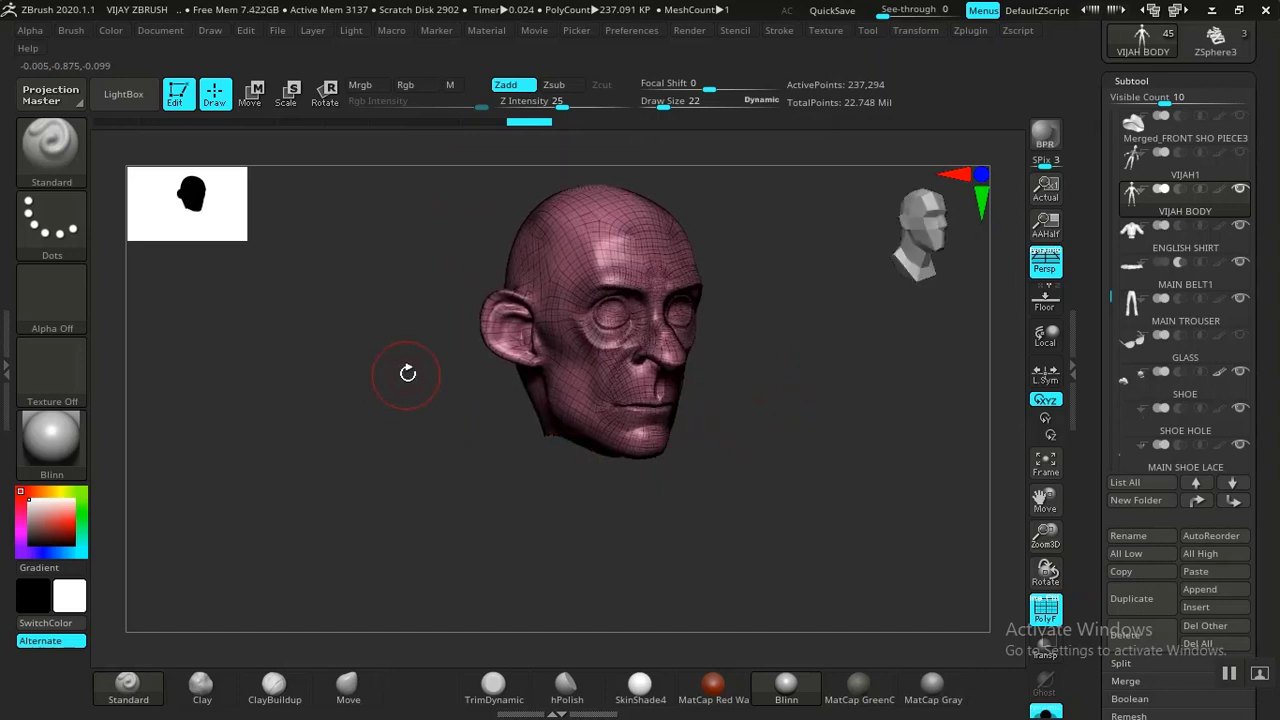
pyautogui.moveTo(391, 371)
pyautogui.mouseDown()
pyautogui.moveTo(440, 366)
pyautogui.moveTo(413, 358)
pyautogui.moveTo(506, 517)
pyautogui.moveTo(579, 463)
pyautogui.mouseUp()
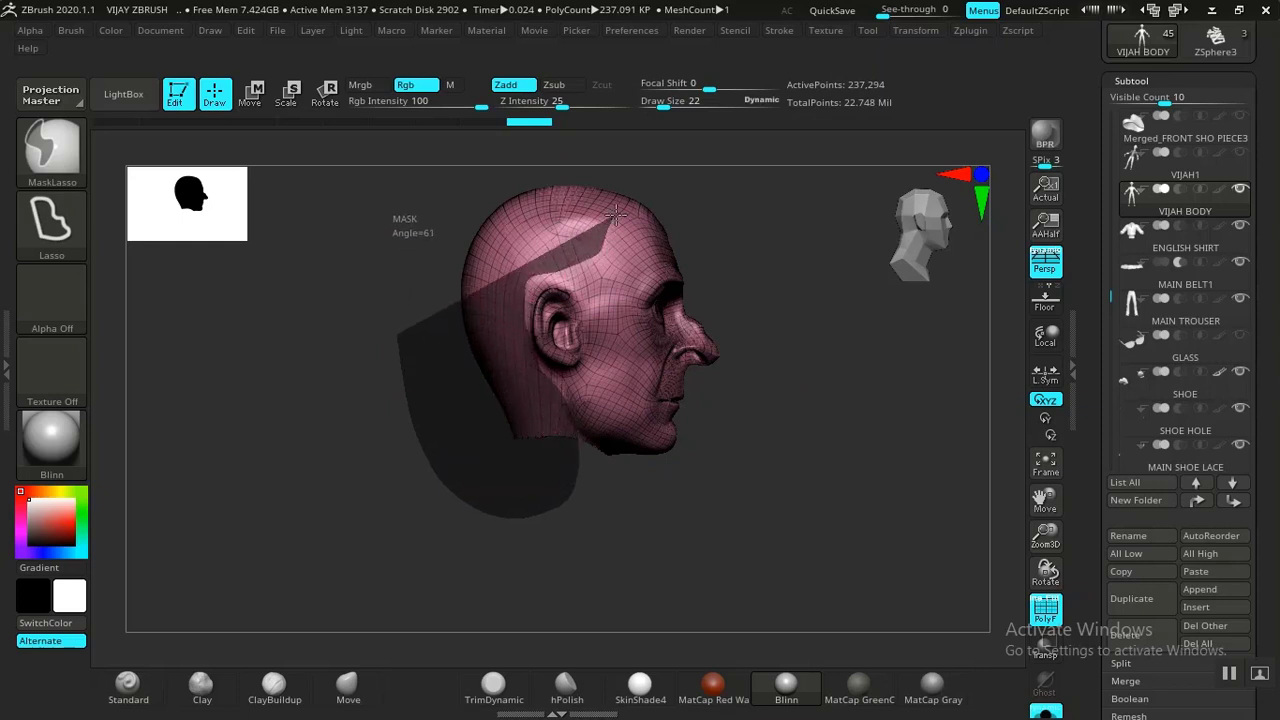
pyautogui.moveTo(604, 110)
pyautogui.keyDown('ctrl'); pyautogui.mouseDown()
pyautogui.moveTo(522, 80)
pyautogui.moveTo(405, 340)
pyautogui.mouseUp(); pyautogui.keyUp('ctrl')
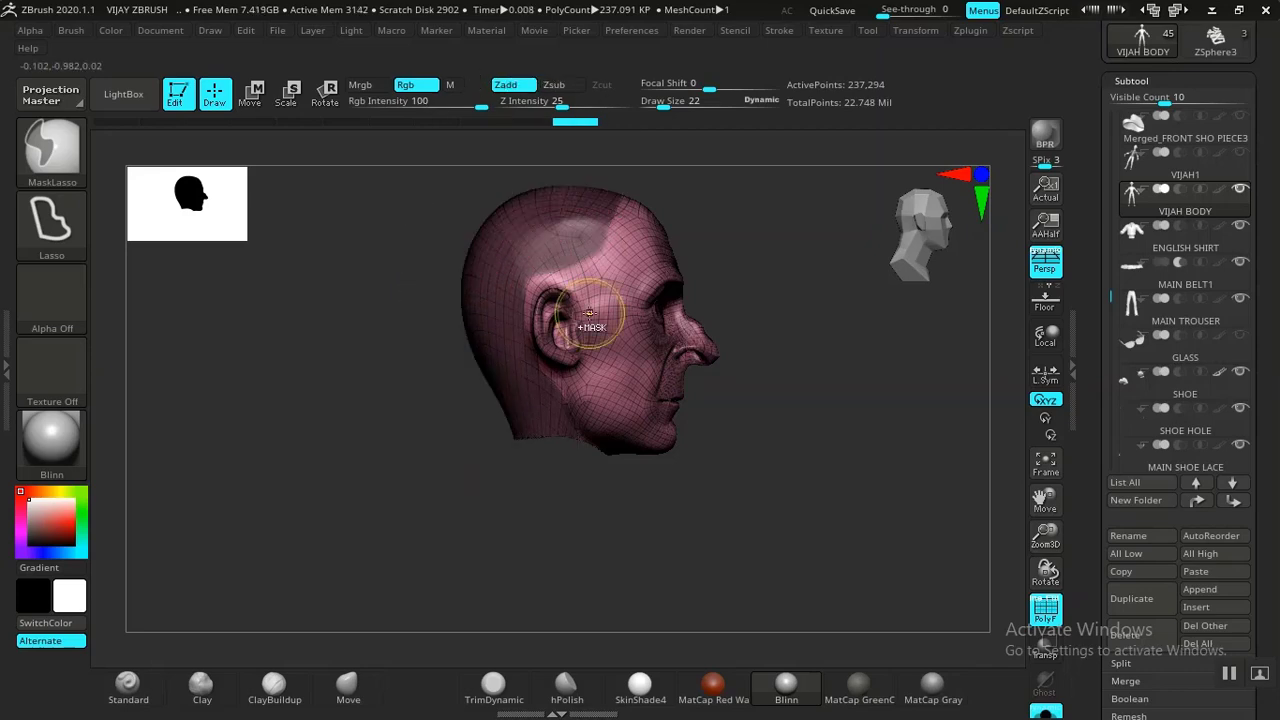
pyautogui.moveTo(863, 391)
pyautogui.mouseDown()
pyautogui.moveTo(700, 414)
pyautogui.moveTo(876, 397)
pyautogui.moveTo(777, 403)
pyautogui.moveTo(857, 397)
pyautogui.moveTo(812, 404)
pyautogui.moveTo(808, 437)
pyautogui.moveTo(797, 436)
pyautogui.moveTo(857, 443)
pyautogui.moveTo(752, 446)
pyautogui.mouseUp()
pyautogui.moveTo(796, 444); pyautogui.dragTo(800, 434)
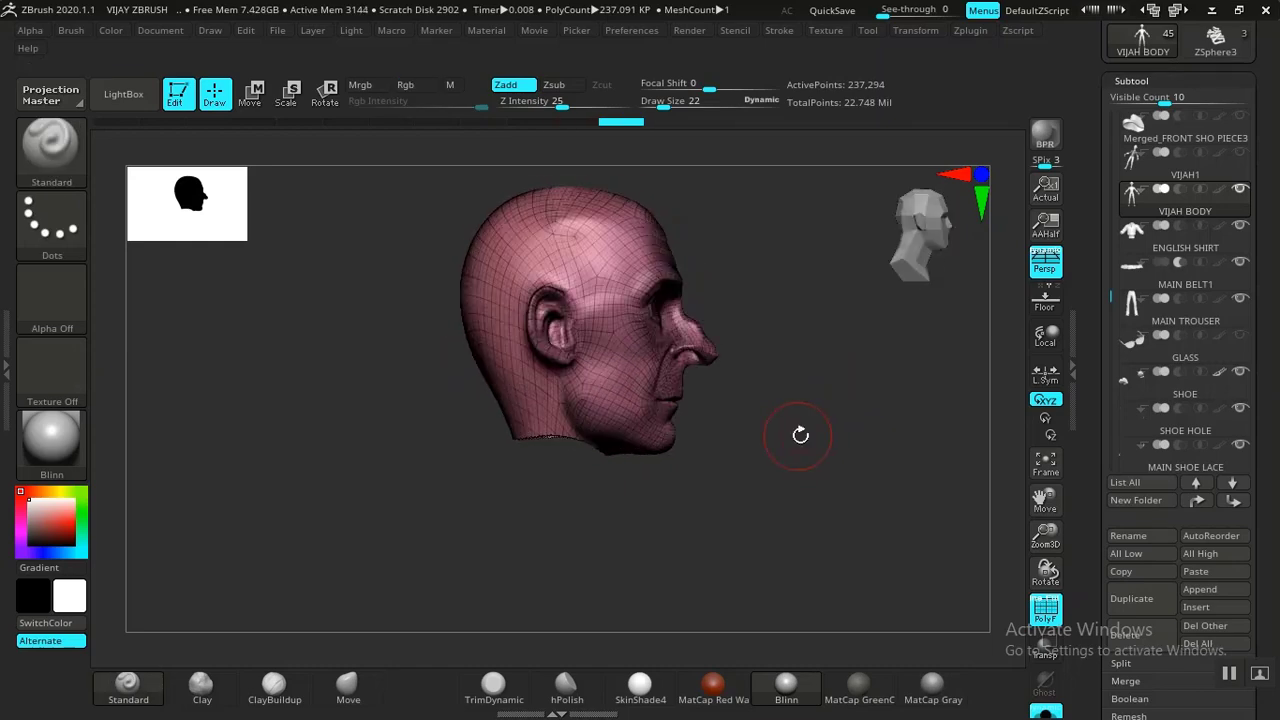
# Step: Unhide the full body, isolate the new hair-area polygroup and invert the visibility to hide just that area
pyautogui.keyDown('ctrl'); pyautogui.keyDown('shift'); pyautogui.click(766, 424); pyautogui.keyUp('shift'); pyautogui.keyUp('ctrl')
pyautogui.keyDown('ctrl'); pyautogui.keyDown('shift'); pyautogui.click(518, 254); pyautogui.keyUp('shift'); pyautogui.keyUp('ctrl')
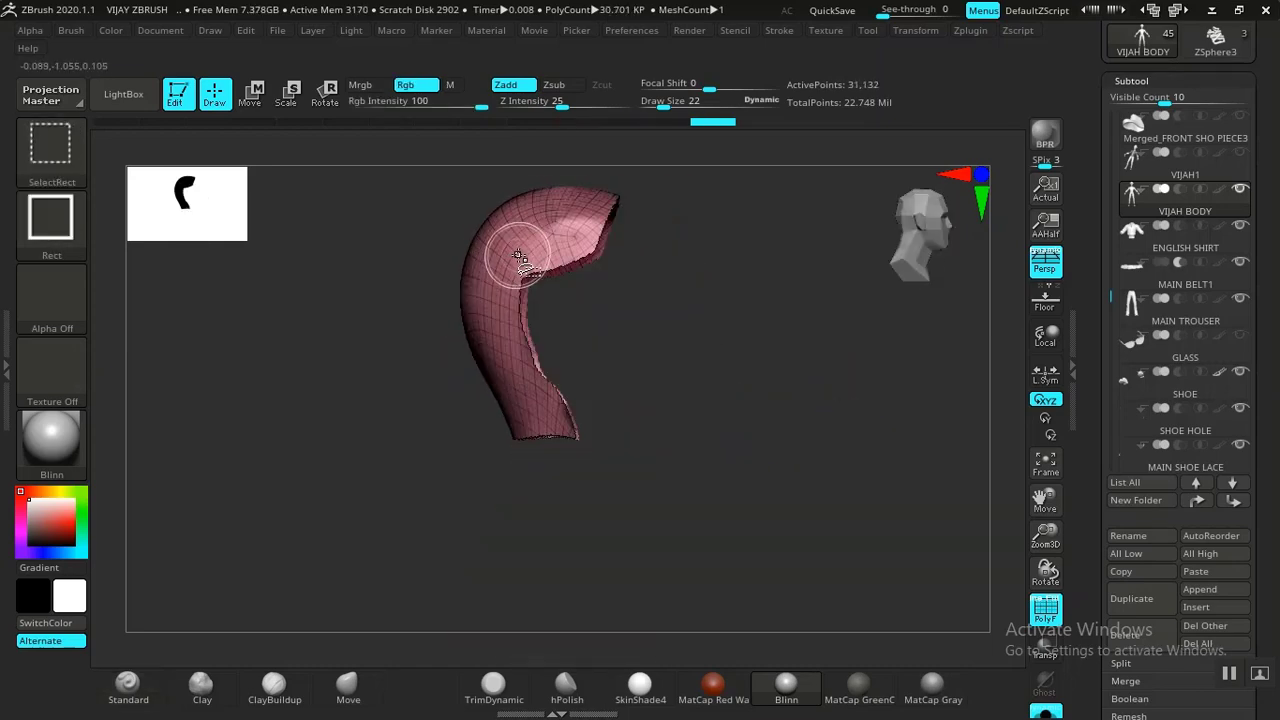
pyautogui.keyDown('ctrl'); pyautogui.keyDown('shift'); pyautogui.click(518, 254); pyautogui.keyUp('shift'); pyautogui.keyUp('ctrl')
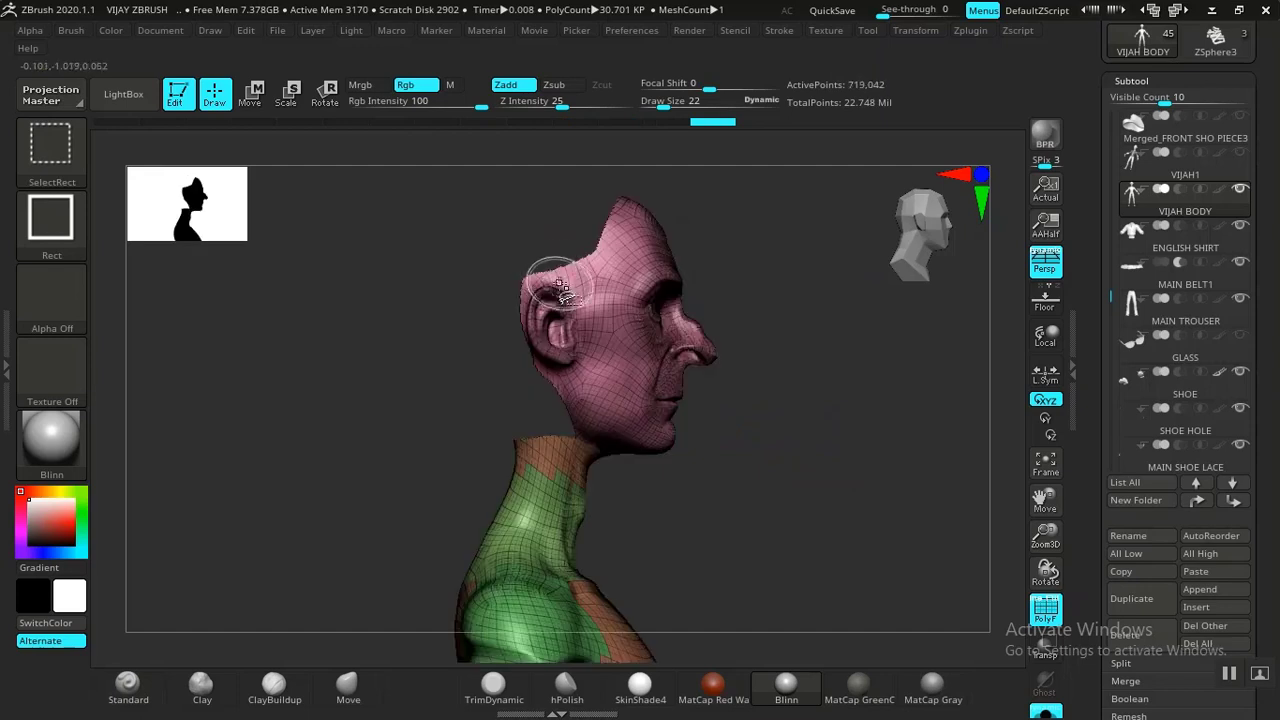
# Step: Isolate the face polygroup with the ears and turn it to a front view
pyautogui.keyDown('ctrl'); pyautogui.keyDown('shift'); pyautogui.click(791, 423); pyautogui.keyUp('shift'); pyautogui.keyUp('ctrl')
pyautogui.keyDown('ctrl'); pyautogui.keyDown('shift'); pyautogui.click(624, 378); pyautogui.keyUp('shift'); pyautogui.keyUp('ctrl')
pyautogui.moveTo(755, 445)
pyautogui.mouseDown()
pyautogui.moveTo(766, 451)
pyautogui.moveTo(743, 457)
pyautogui.moveTo(847, 456)
pyautogui.moveTo(734, 465)
pyautogui.mouseUp()
pyautogui.moveTo(479, 440); pyautogui.dragTo(412, 449)
# Step: Lasso a mask over the ears, unmask the face in side view, and make the ears their own polygroup
pyautogui.press('ctrl')
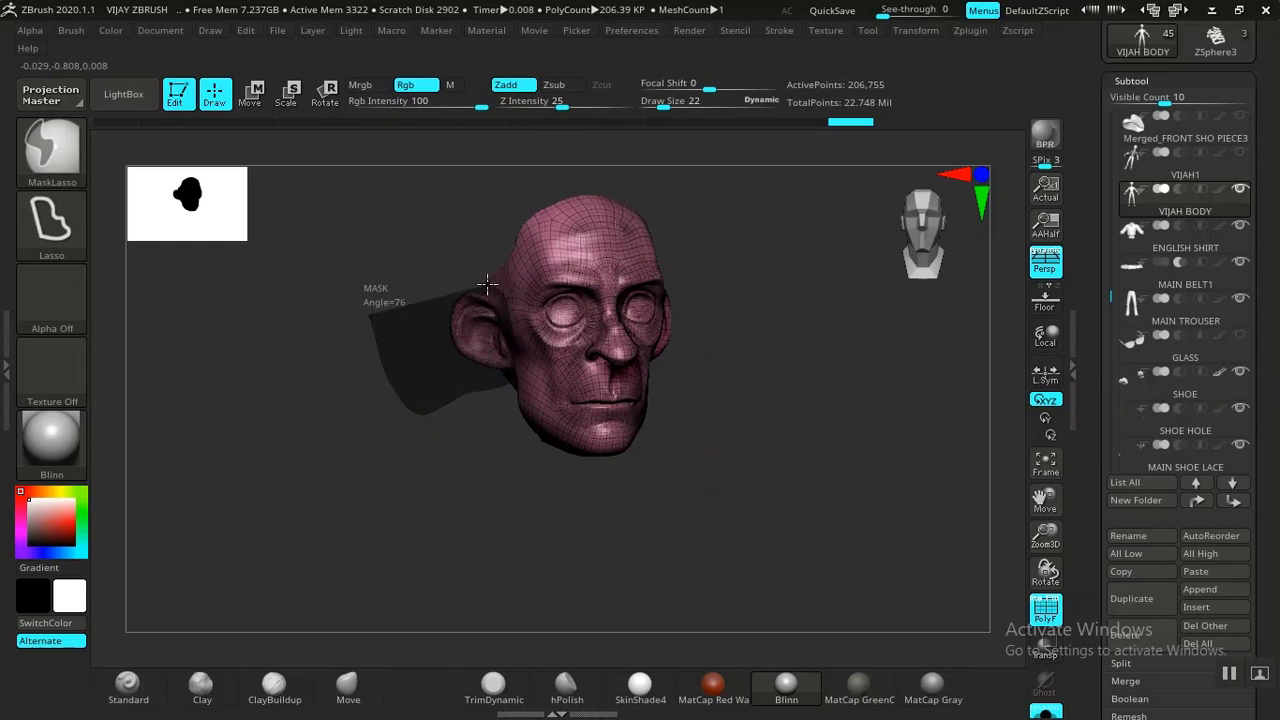
pyautogui.keyDown('ctrl'); pyautogui.moveTo(472, 280); pyautogui.dragTo(406, 251); pyautogui.keyUp('ctrl')
pyautogui.moveTo(794, 434)
pyautogui.mouseDown()
pyautogui.moveTo(869, 441)
pyautogui.moveTo(766, 451)
pyautogui.moveTo(766, 431)
pyautogui.moveTo(798, 436)
pyautogui.moveTo(811, 471)
pyautogui.moveTo(760, 451)
pyautogui.mouseUp()
pyautogui.moveTo(786, 392)
pyautogui.keyDown('ctrl'); pyautogui.mouseDown()
pyautogui.moveTo(697, 551)
pyautogui.moveTo(531, 507)
pyautogui.moveTo(483, 428)
pyautogui.mouseUp(); pyautogui.keyUp('ctrl')
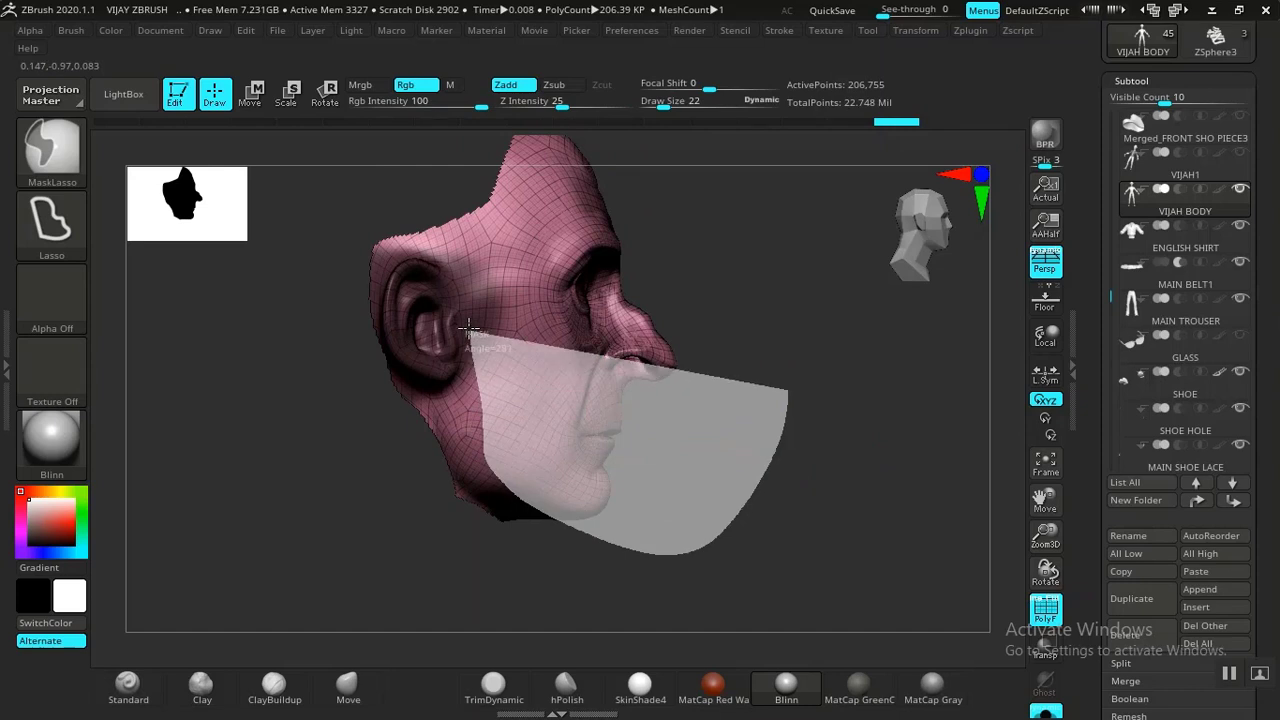
pyautogui.moveTo(461, 284)
pyautogui.keyDown('ctrl'); pyautogui.mouseDown()
pyautogui.moveTo(462, 189)
pyautogui.moveTo(690, 210)
pyautogui.mouseUp(); pyautogui.keyUp('ctrl')
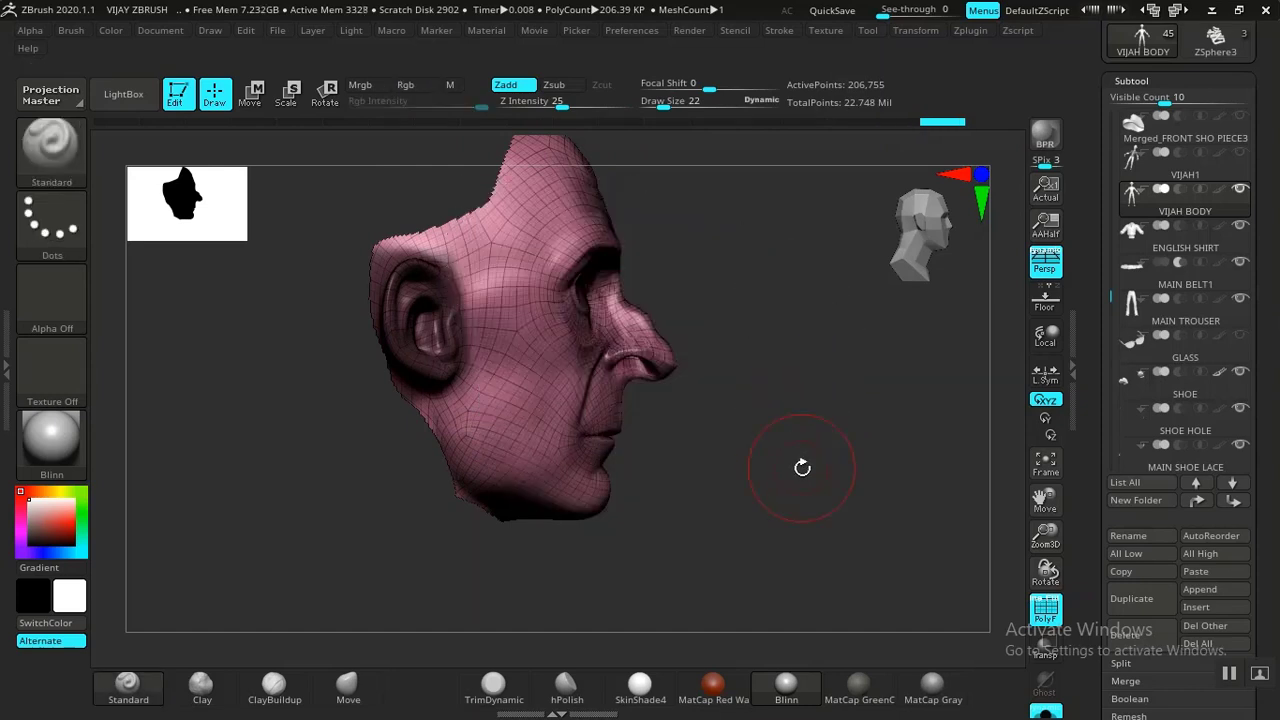
pyautogui.moveTo(812, 489)
pyautogui.mouseDown()
pyautogui.moveTo(797, 494)
pyautogui.moveTo(876, 482)
pyautogui.moveTo(735, 483)
pyautogui.moveTo(777, 449)
pyautogui.moveTo(674, 460)
pyautogui.moveTo(762, 465)
pyautogui.moveTo(760, 443)
pyautogui.moveTo(889, 460)
pyautogui.moveTo(821, 446)
pyautogui.moveTo(813, 496)
pyautogui.moveTo(797, 497)
pyautogui.moveTo(723, 494)
pyautogui.moveTo(729, 437)
pyautogui.moveTo(766, 443)
pyautogui.moveTo(729, 438)
pyautogui.moveTo(789, 429)
pyautogui.moveTo(686, 466)
pyautogui.moveTo(790, 462)
pyautogui.moveTo(744, 473)
pyautogui.moveTo(737, 497)
pyautogui.moveTo(754, 469)
pyautogui.moveTo(746, 577)
pyautogui.moveTo(760, 483)
pyautogui.moveTo(701, 419)
pyautogui.mouseUp()
pyautogui.hotkey('ctrl', 'w')
# Step: Hide the ear, face and hair-area polygroups so only the body from the neck down remains
pyautogui.keyDown('ctrl'); pyautogui.keyDown('shift'); pyautogui.click(600, 177); pyautogui.keyUp('shift'); pyautogui.keyUp('ctrl')
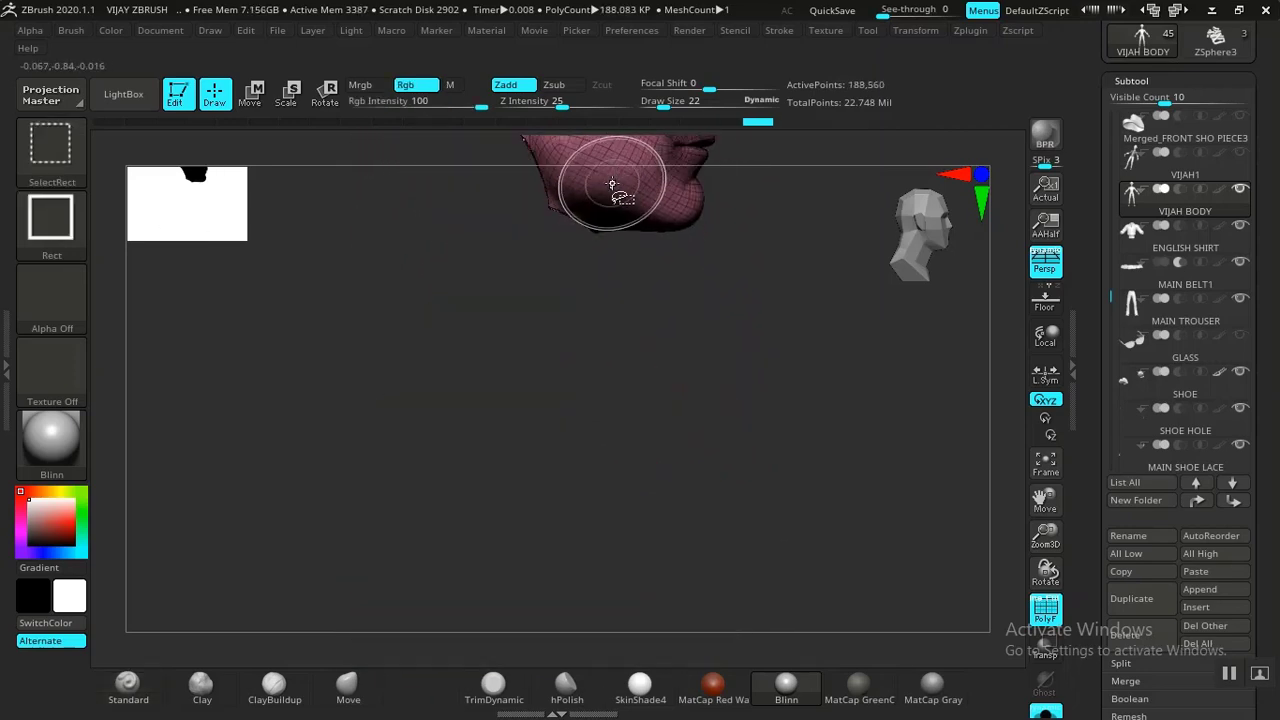
pyautogui.keyDown('ctrl'); pyautogui.keyDown('shift'); pyautogui.click(654, 294); pyautogui.keyUp('shift'); pyautogui.keyUp('ctrl')
pyautogui.keyDown('alt'); pyautogui.moveTo(676, 399); pyautogui.dragTo(674, 546); pyautogui.keyUp('alt')
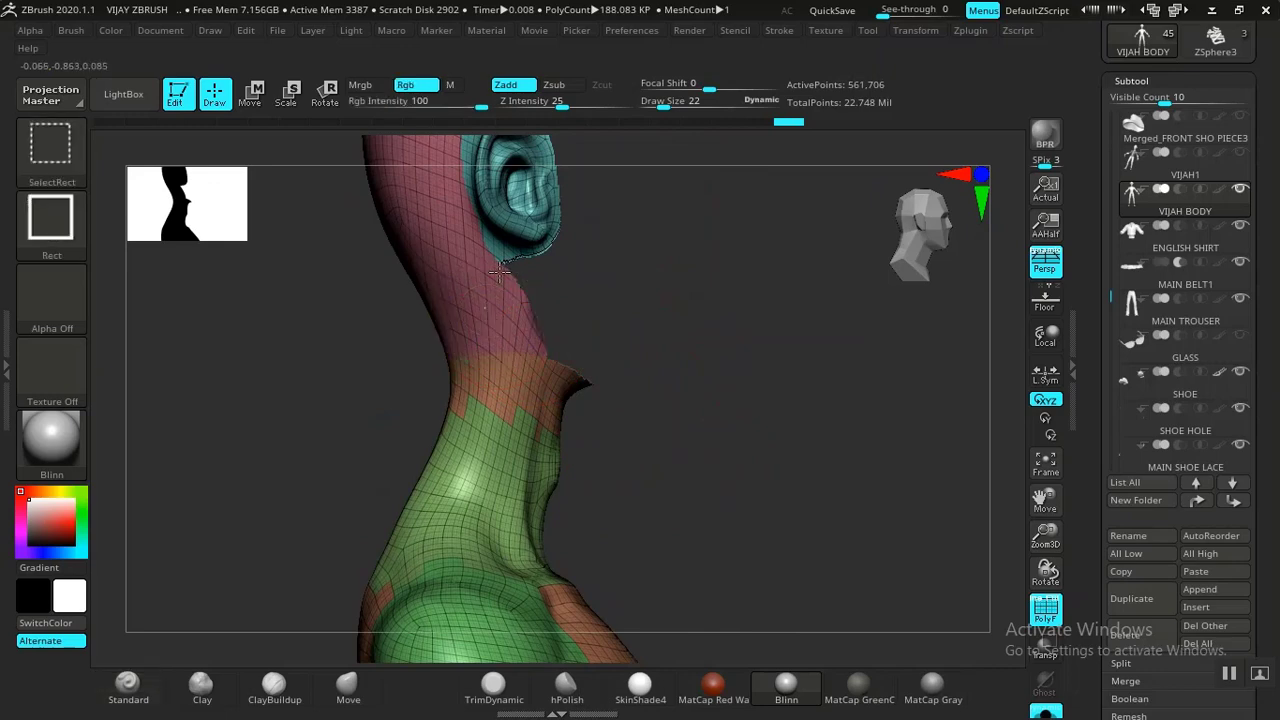
pyautogui.keyDown('ctrl'); pyautogui.keyDown('shift'); pyautogui.click(519, 310); pyautogui.keyUp('shift'); pyautogui.keyUp('ctrl')
pyautogui.keyDown('ctrl'); pyautogui.keyDown('shift'); pyautogui.click(506, 190); pyautogui.keyUp('shift'); pyautogui.keyUp('ctrl')
pyautogui.moveTo(658, 461)
pyautogui.mouseDown()
pyautogui.moveTo(666, 406)
pyautogui.moveTo(758, 355)
pyautogui.moveTo(706, 280)
pyautogui.moveTo(702, 205)
pyautogui.mouseUp()
# Step: Clear the body's mask, lasso a mask over the neck in side view, and make it a separate polygroup
pyautogui.keyDown('ctrl'); pyautogui.click(460, 222); pyautogui.keyUp('ctrl')
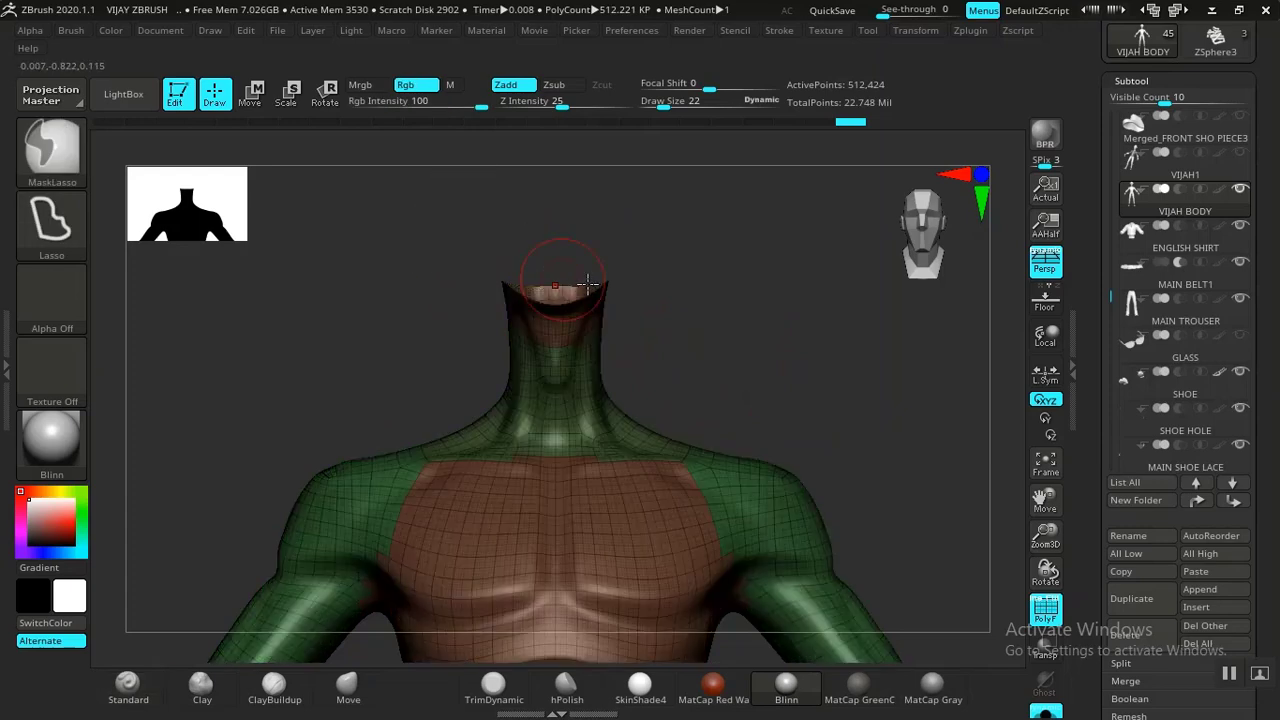
pyautogui.keyDown('ctrl'); pyautogui.click(662, 327); pyautogui.keyUp('ctrl')
pyautogui.moveTo(774, 366); pyautogui.dragTo(764, 368)
pyautogui.keyDown('ctrl'); pyautogui.moveTo(430, 213); pyautogui.dragTo(365, 250); pyautogui.keyUp('ctrl')
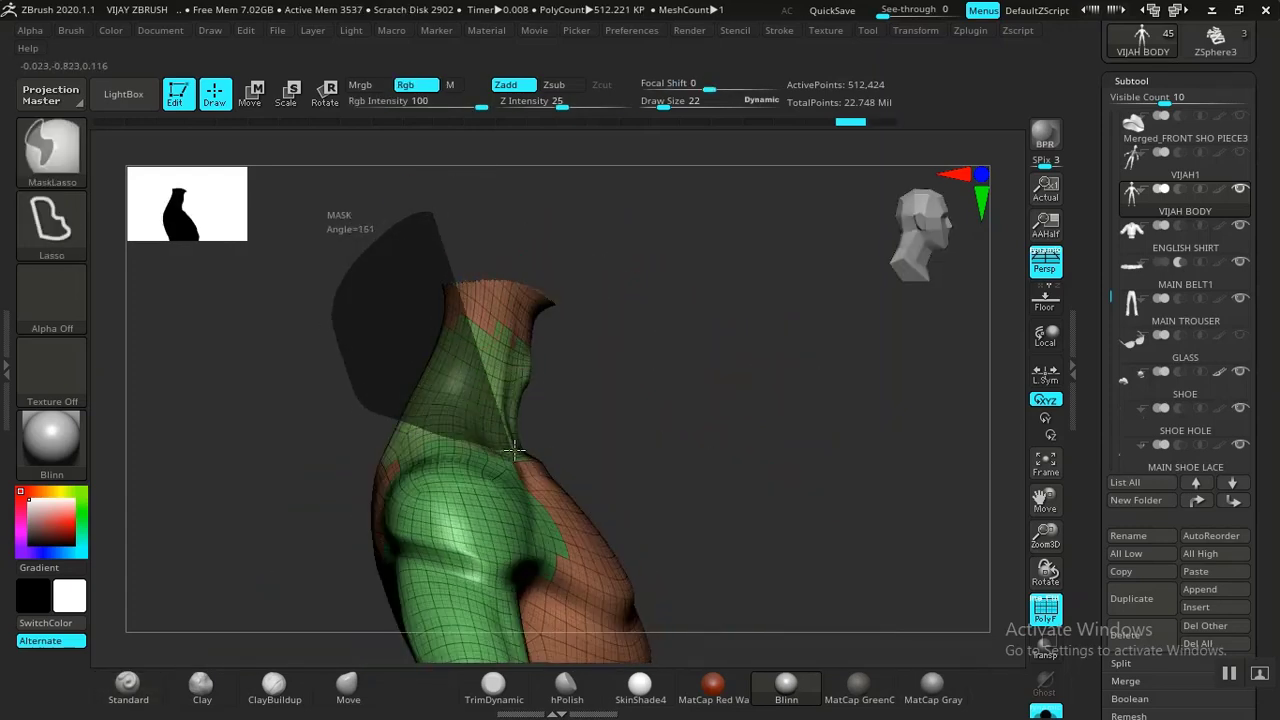
pyautogui.keyDown('ctrl'); pyautogui.moveTo(623, 384); pyautogui.dragTo(586, 200); pyautogui.keyUp('ctrl')
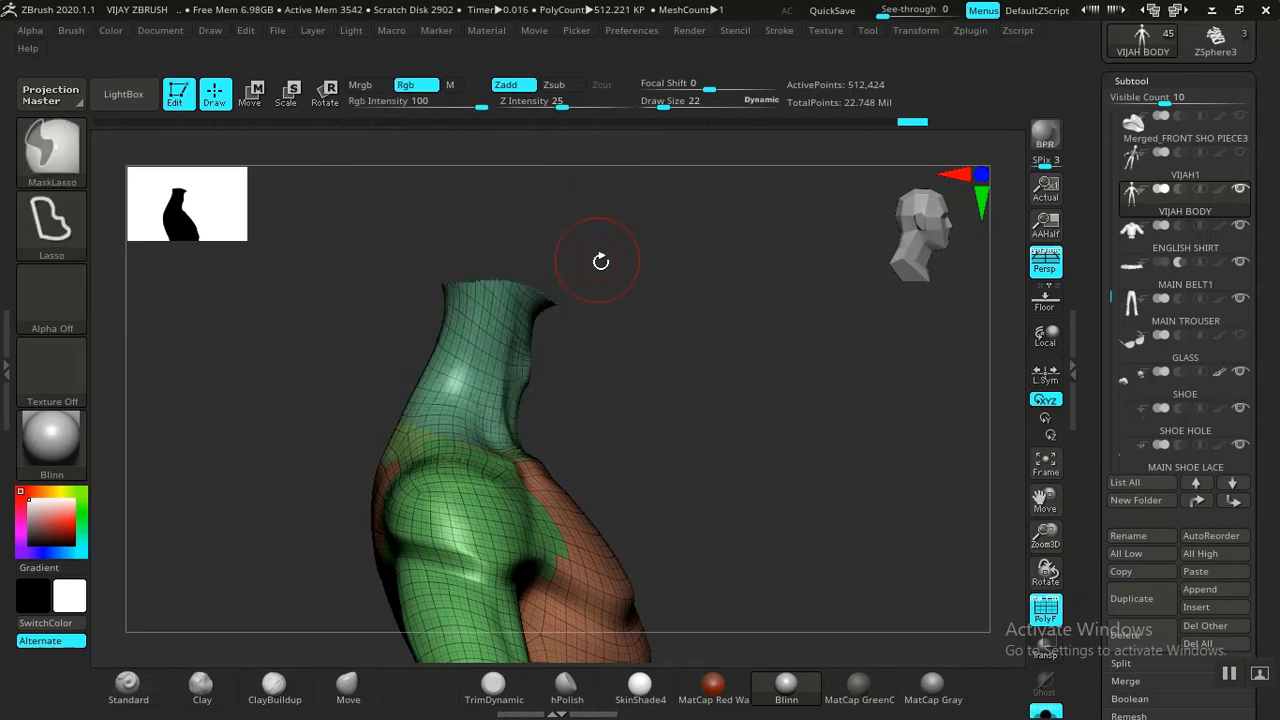
# Step: Hide the new neck polygroup and the forearm and main hand polygroups, leaving the torso, upper arms and legs
pyautogui.moveTo(663, 399); pyautogui.dragTo(560, 396)
pyautogui.keyDown('ctrl'); pyautogui.keyDown('shift'); pyautogui.click(529, 391); pyautogui.keyUp('shift'); pyautogui.keyUp('ctrl')
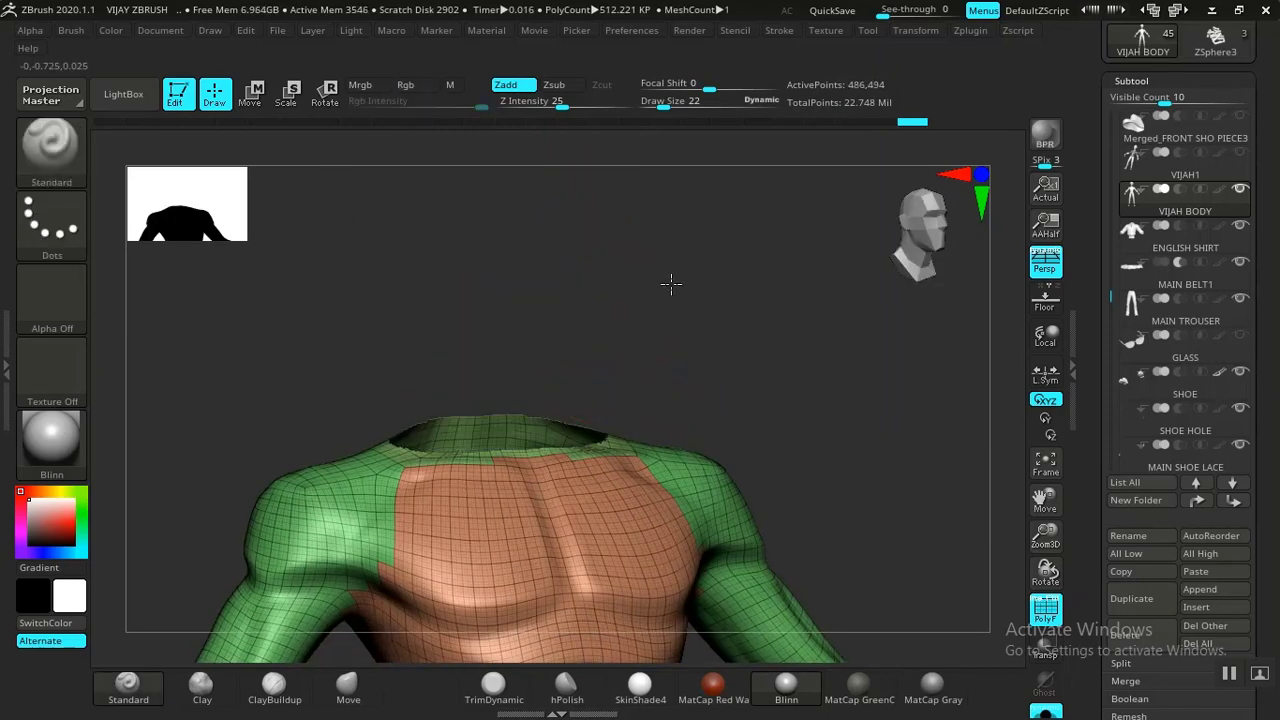
pyautogui.moveTo(671, 283)
pyautogui.keyDown('alt'); pyautogui.mouseDown()
pyautogui.moveTo(782, 317)
pyautogui.moveTo(758, 380)
pyautogui.mouseUp(); pyautogui.keyUp('alt')
pyautogui.keyDown('alt'); pyautogui.moveTo(761, 550); pyautogui.dragTo(689, 478); pyautogui.keyUp('alt')
pyautogui.moveTo(880, 366); pyautogui.dragTo(779, 415)
pyautogui.moveTo(694, 499)
pyautogui.keyDown('alt'); pyautogui.mouseDown()
pyautogui.moveTo(751, 449)
pyautogui.moveTo(760, 265)
pyautogui.mouseUp(); pyautogui.keyUp('alt')
pyautogui.keyDown('ctrl'); pyautogui.keyDown('alt'); pyautogui.keyDown('shift'); pyautogui.click(750, 447); pyautogui.keyUp('shift'); pyautogui.keyUp('alt'); pyautogui.keyUp('ctrl')
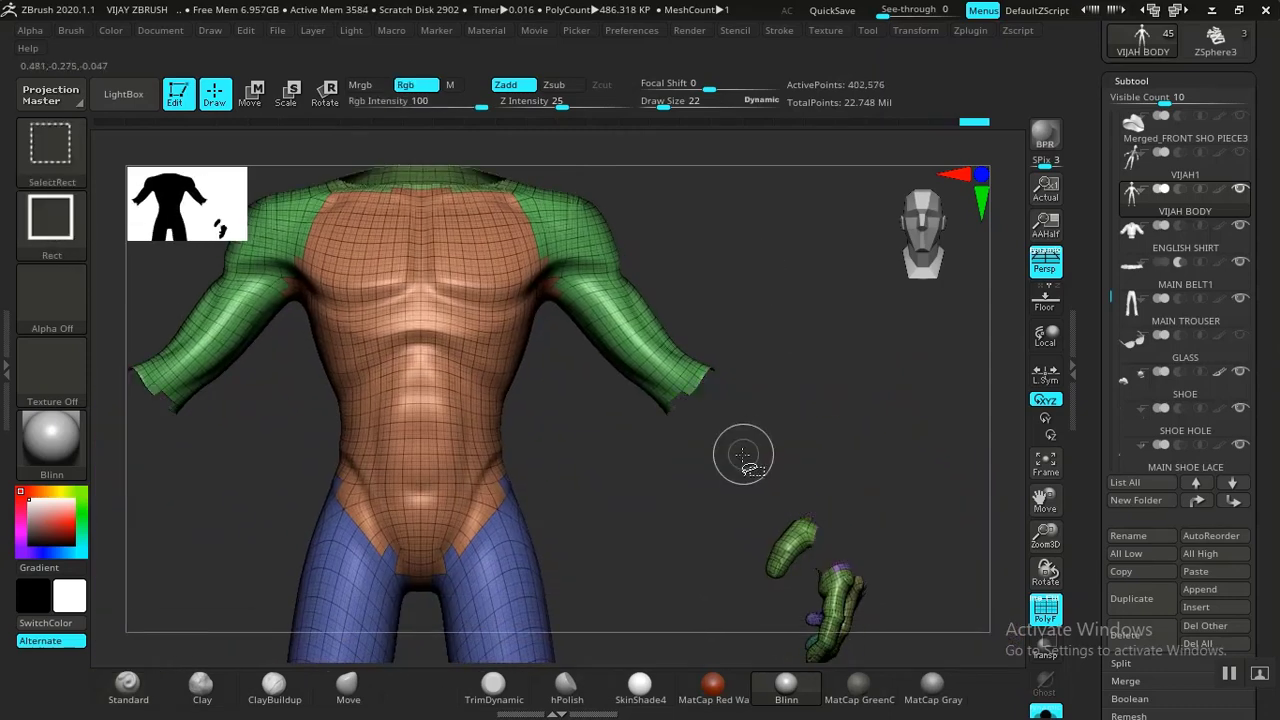
pyautogui.moveTo(823, 457)
pyautogui.keyDown('alt'); pyautogui.mouseDown()
pyautogui.moveTo(834, 403)
pyautogui.moveTo(894, 420)
pyautogui.moveTo(777, 428)
pyautogui.mouseUp(); pyautogui.keyUp('alt')
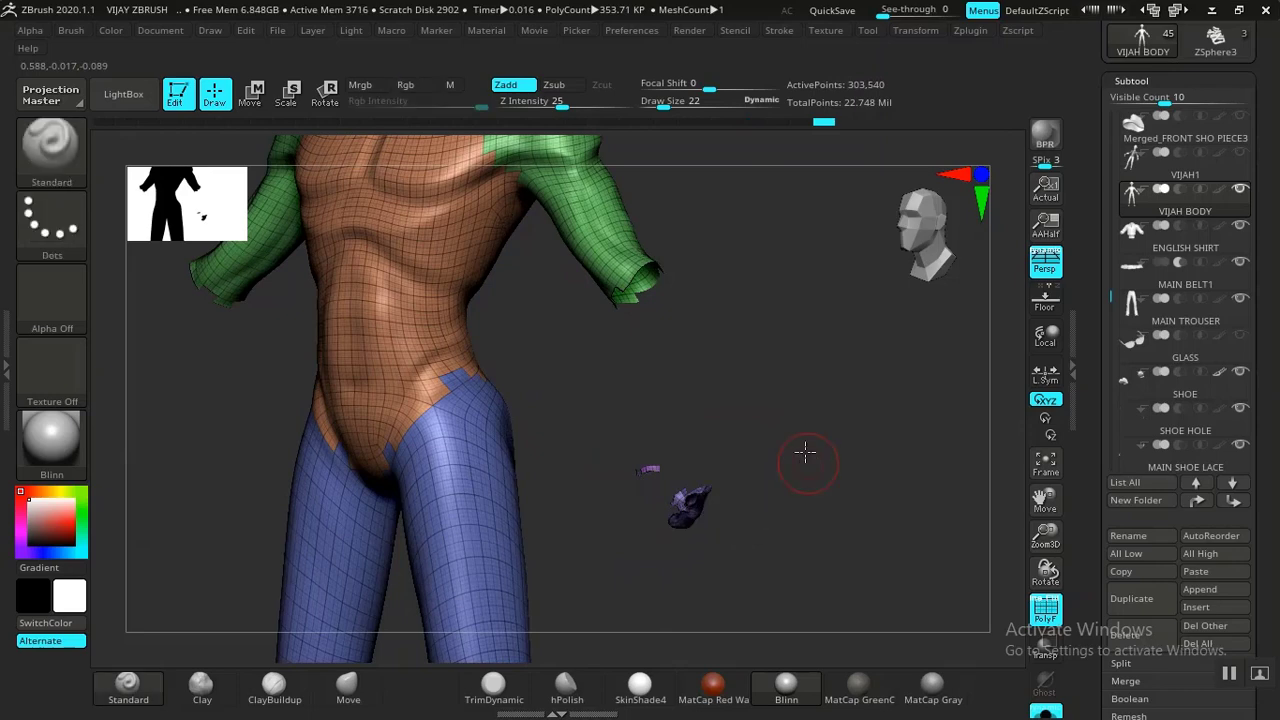
pyautogui.moveTo(806, 451)
pyautogui.mouseDown()
pyautogui.moveTo(784, 432)
pyautogui.moveTo(817, 434)
pyautogui.moveTo(794, 480)
pyautogui.moveTo(801, 459)
pyautogui.moveTo(851, 457)
pyautogui.moveTo(803, 540)
pyautogui.moveTo(774, 460)
pyautogui.moveTo(797, 400)
pyautogui.moveTo(788, 372)
pyautogui.moveTo(746, 363)
pyautogui.moveTo(766, 357)
pyautogui.moveTo(795, 400)
pyautogui.mouseUp()
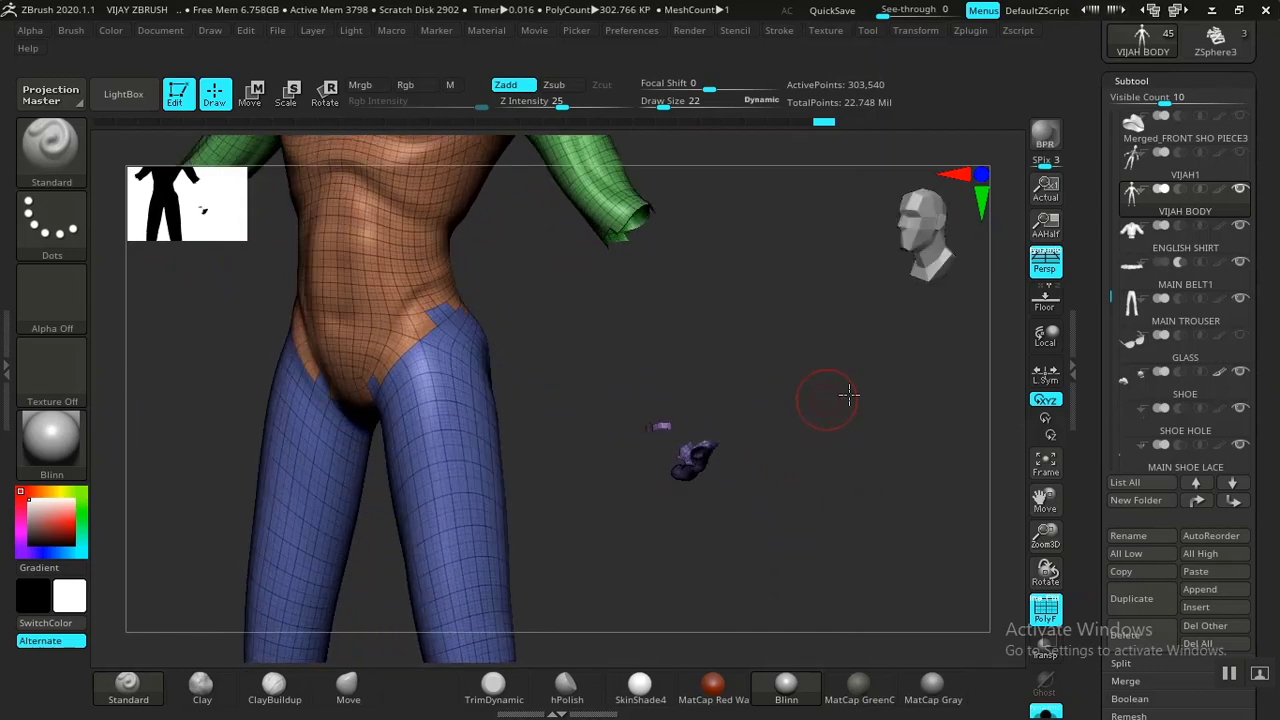
pyautogui.moveTo(847, 396); pyautogui.dragTo(628, 368)
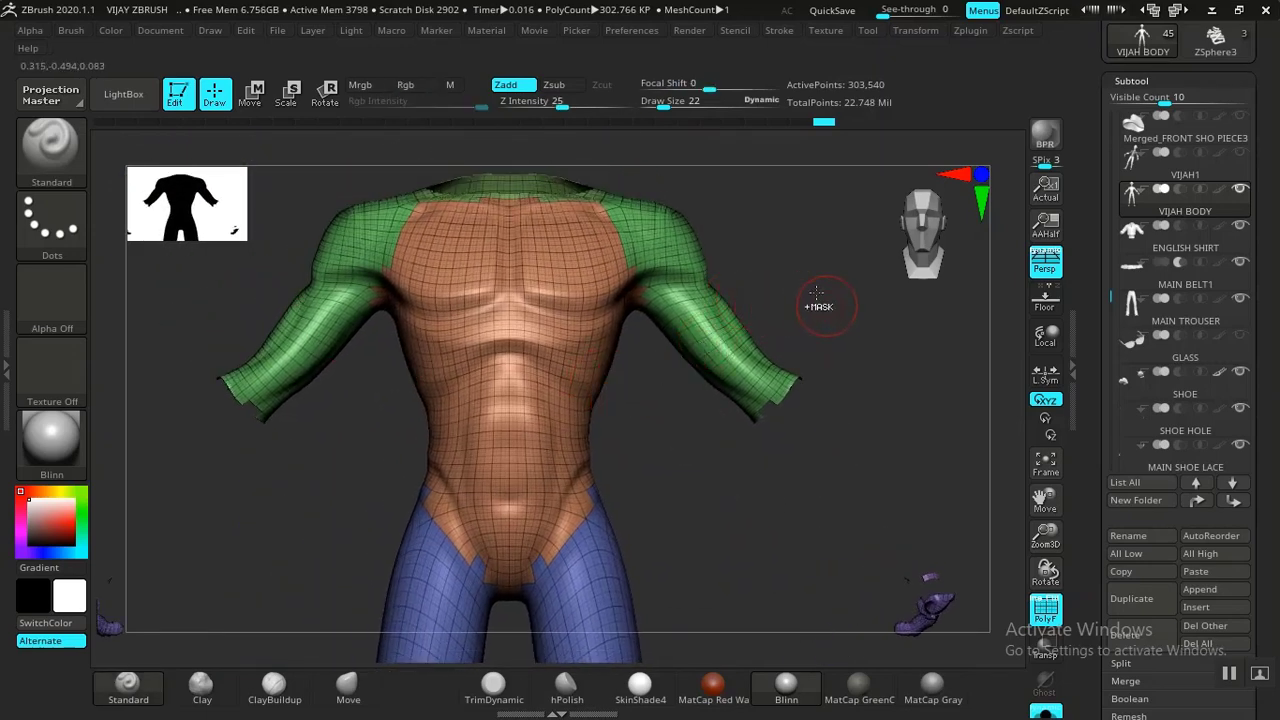
pyautogui.press('ctrl')
pyautogui.moveTo(770, 200)
pyautogui.keyDown('ctrl'); pyautogui.mouseDown()
pyautogui.moveTo(830, 349)
pyautogui.moveTo(755, 508)
pyautogui.moveTo(645, 380)
pyautogui.mouseUp(); pyautogui.keyUp('ctrl')
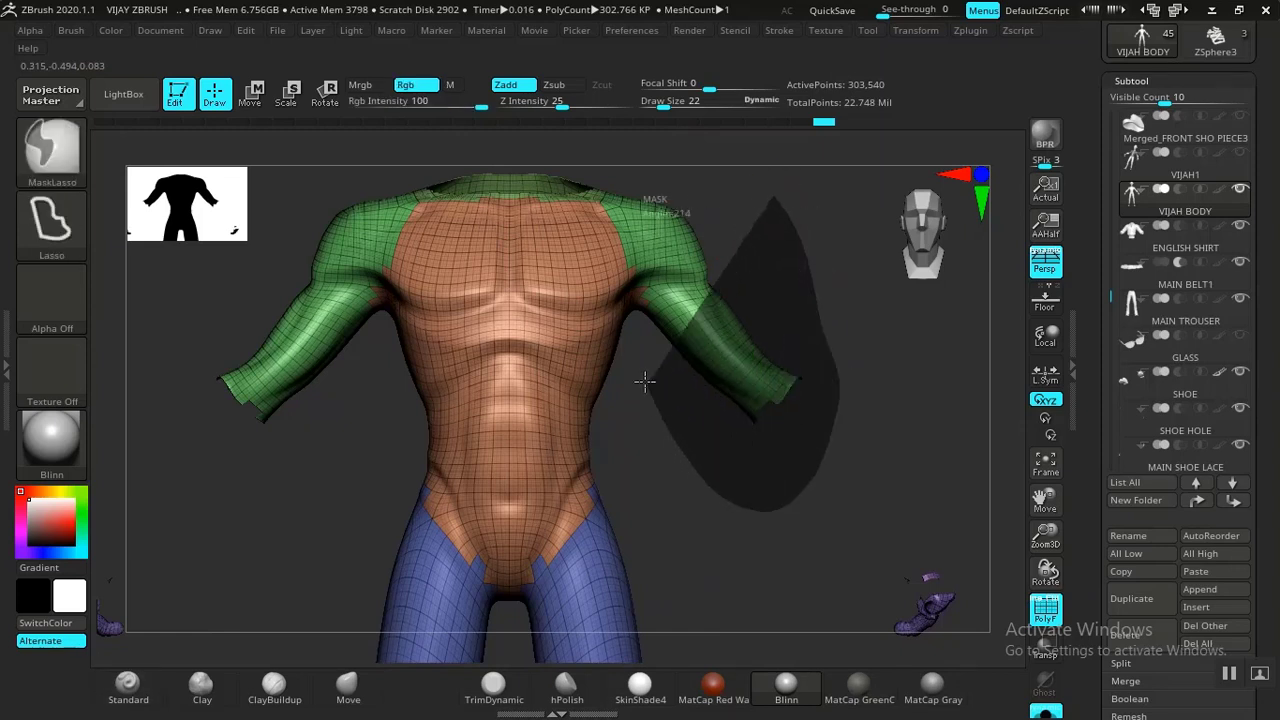
pyautogui.keyDown('ctrl'); pyautogui.moveTo(630, 302); pyautogui.dragTo(671, 310); pyautogui.keyUp('ctrl')
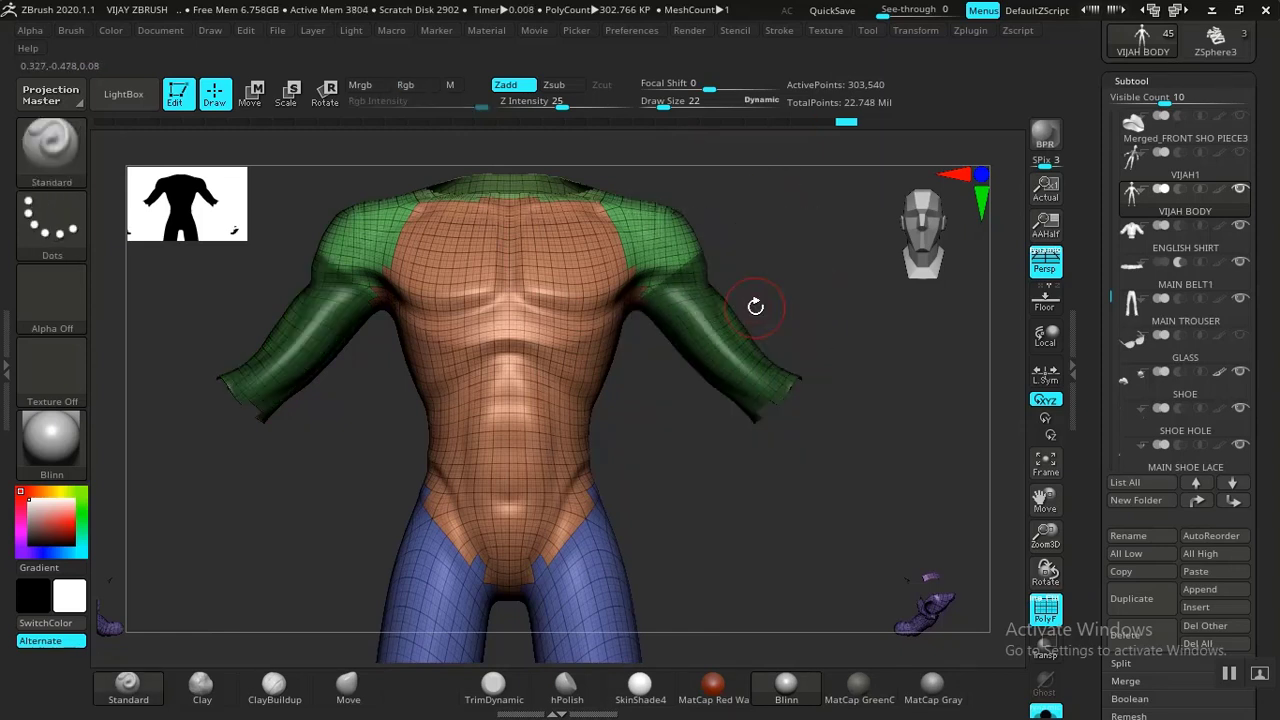
pyautogui.hotkey('ctrl', 'z')
# Step: Lasso a mask over the arms up to the shoulders, make it a separate polygroup and hide it
pyautogui.moveTo(717, 483)
pyautogui.mouseDown()
pyautogui.moveTo(860, 489)
pyautogui.moveTo(537, 460)
pyautogui.moveTo(663, 469)
pyautogui.moveTo(703, 446)
pyautogui.mouseUp()
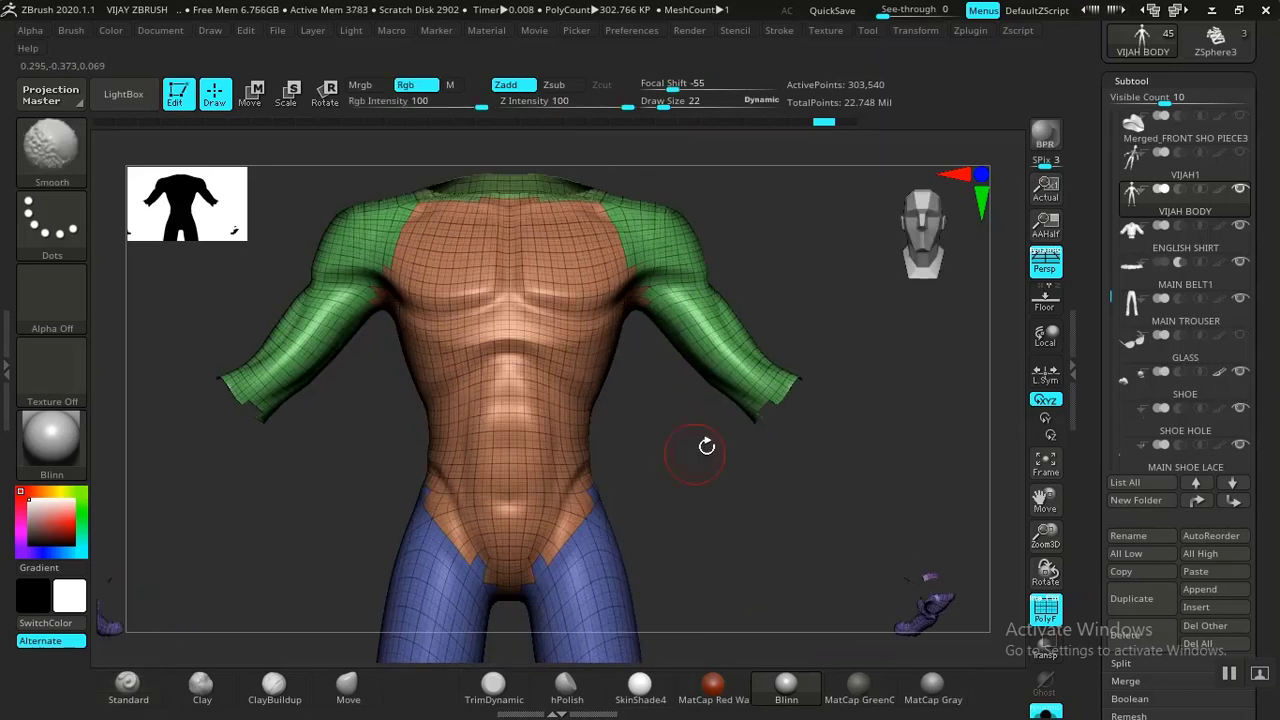
pyautogui.keyDown('ctrl'); pyautogui.moveTo(783, 485); pyautogui.dragTo(648, 368); pyautogui.keyUp('ctrl')
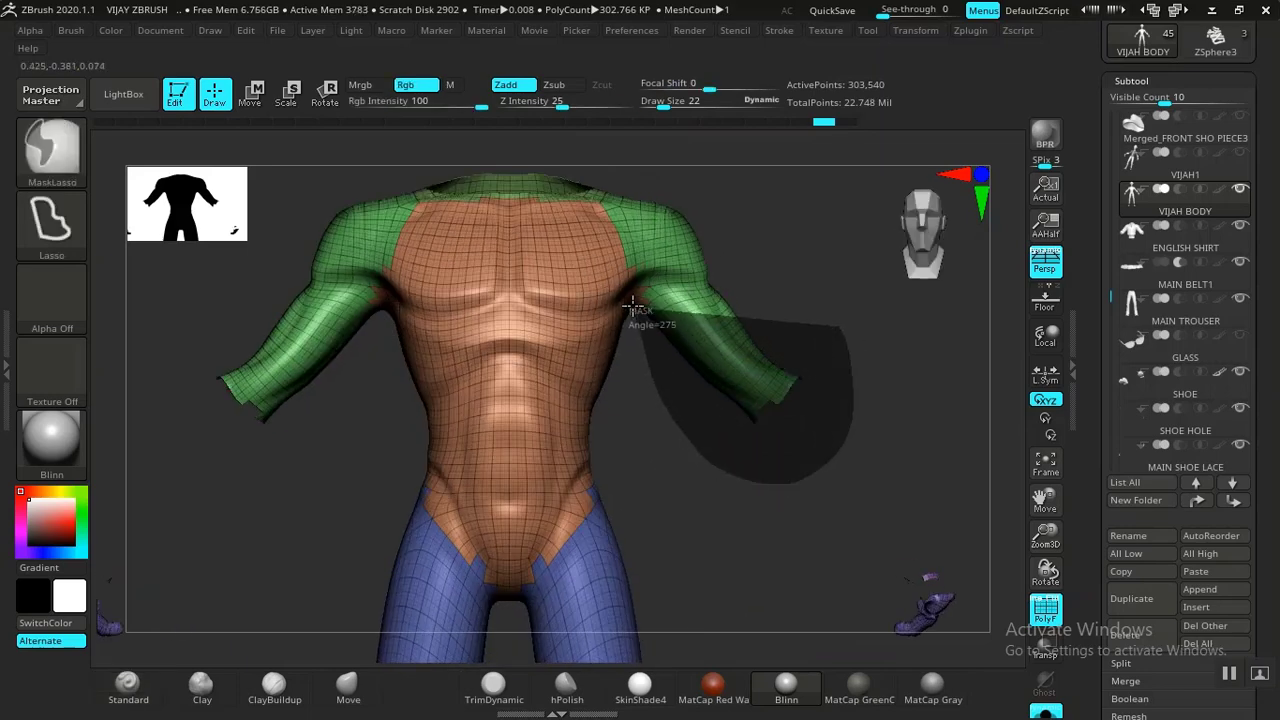
pyautogui.moveTo(633, 208)
pyautogui.keyDown('ctrl'); pyautogui.mouseDown()
pyautogui.moveTo(737, 125)
pyautogui.moveTo(800, 198)
pyautogui.mouseUp(); pyautogui.keyUp('ctrl')
pyautogui.moveTo(846, 345)
pyautogui.mouseDown()
pyautogui.moveTo(985, 358)
pyautogui.moveTo(714, 386)
pyautogui.moveTo(674, 371)
pyautogui.moveTo(741, 336)
pyautogui.moveTo(740, 366)
pyautogui.moveTo(691, 409)
pyautogui.moveTo(703, 371)
pyautogui.moveTo(654, 386)
pyautogui.moveTo(430, 300)
pyautogui.mouseUp()
pyautogui.hotkey('ctrl', 'w')
pyautogui.keyDown('ctrl'); pyautogui.keyDown('alt'); pyautogui.keyDown('shift'); pyautogui.click(741, 336); pyautogui.keyUp('shift'); pyautogui.keyUp('alt'); pyautogui.keyUp('ctrl')
# Step: Lasso a mask over the torso down to the crotch, and unmask the buttocks in side view
pyautogui.press('ctrl')
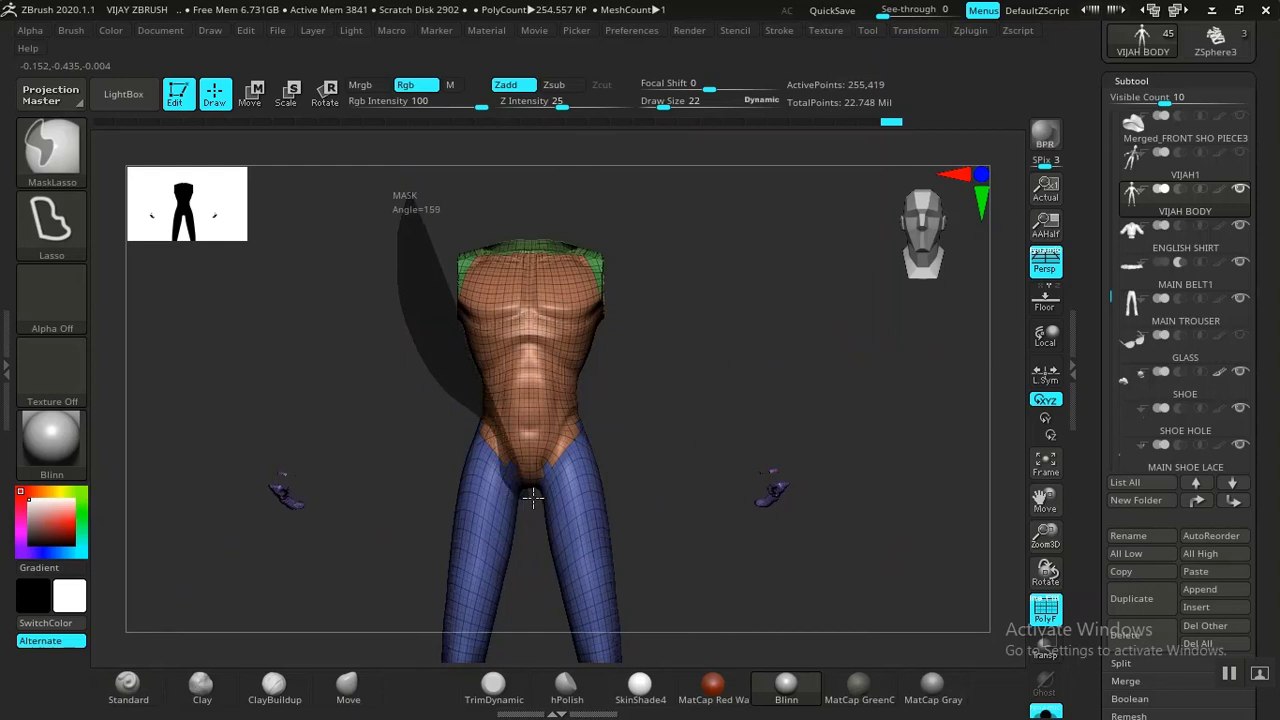
pyautogui.moveTo(548, 483)
pyautogui.keyDown('ctrl'); pyautogui.mouseDown()
pyautogui.moveTo(594, 429)
pyautogui.moveTo(614, 137)
pyautogui.moveTo(660, 261)
pyautogui.mouseUp(); pyautogui.keyUp('ctrl')
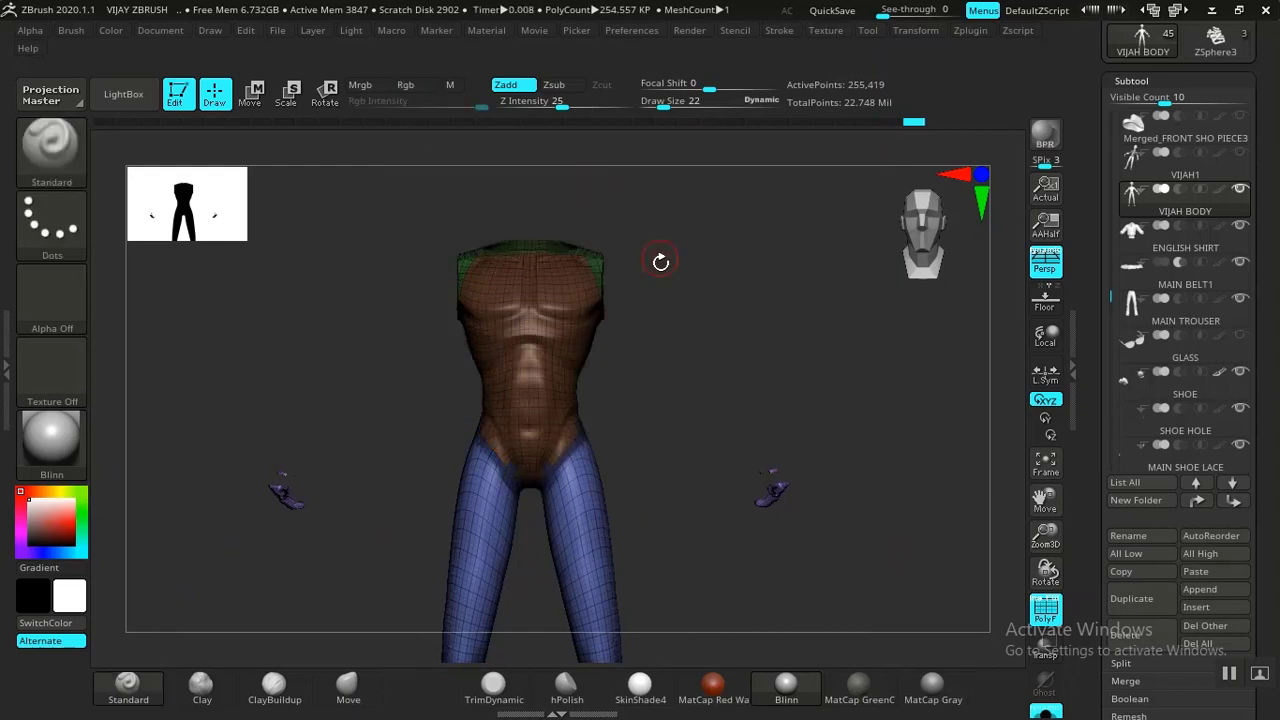
pyautogui.moveTo(706, 364); pyautogui.dragTo(736, 453)
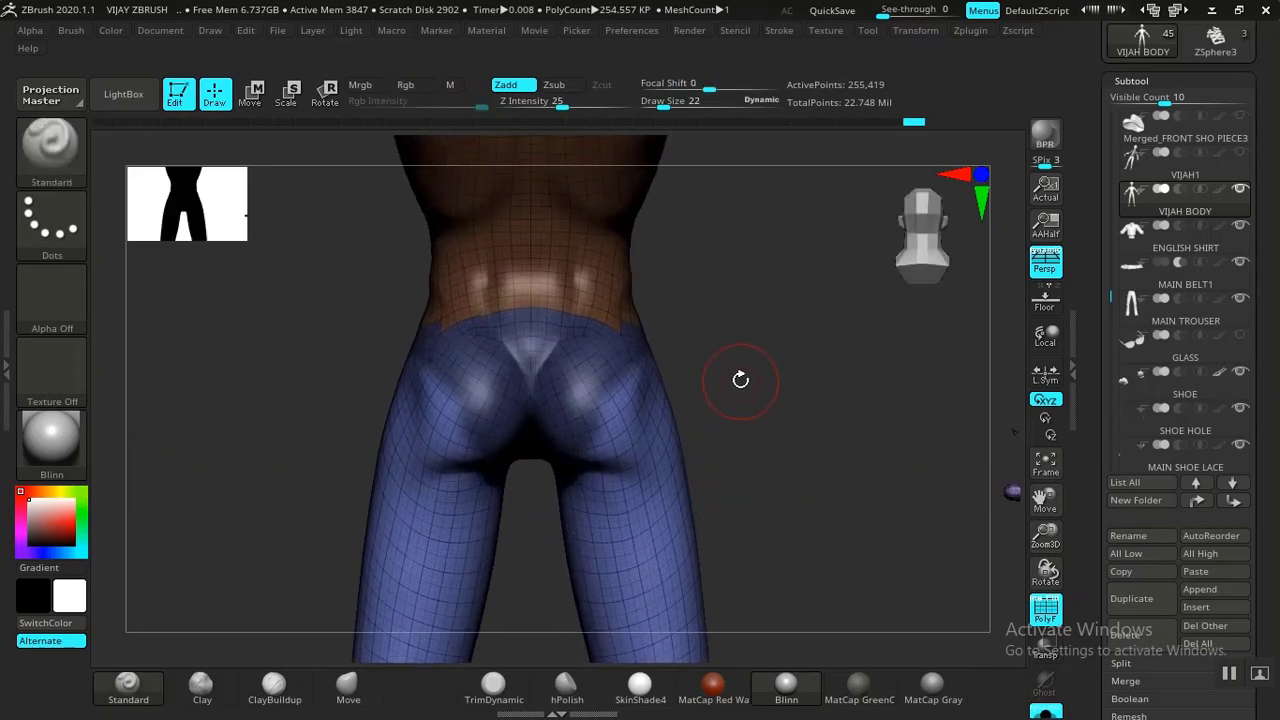
pyautogui.moveTo(740, 379)
pyautogui.mouseDown()
pyautogui.moveTo(817, 374)
pyautogui.moveTo(634, 389)
pyautogui.moveTo(791, 360)
pyautogui.moveTo(857, 363)
pyautogui.mouseUp()
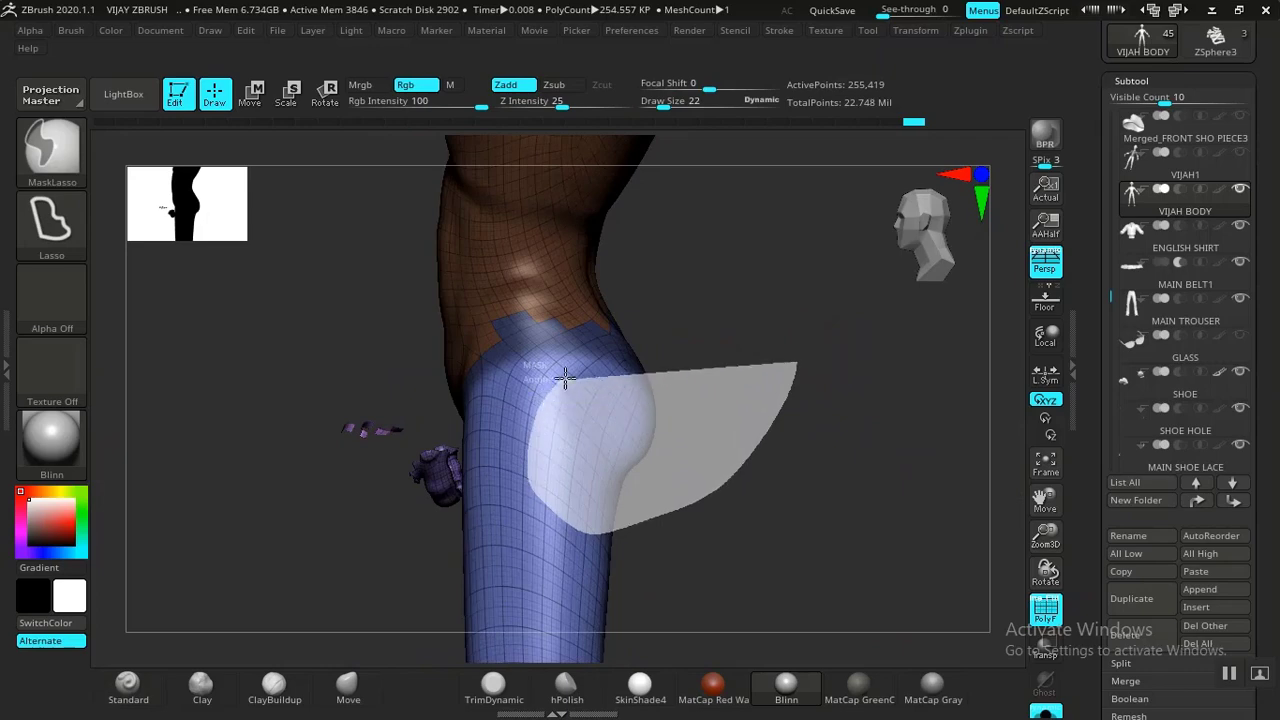
pyautogui.moveTo(640, 333); pyautogui.dragTo(640, 335)
pyautogui.moveTo(806, 429)
pyautogui.mouseDown()
pyautogui.moveTo(543, 446)
pyautogui.moveTo(640, 409)
pyautogui.mouseUp()
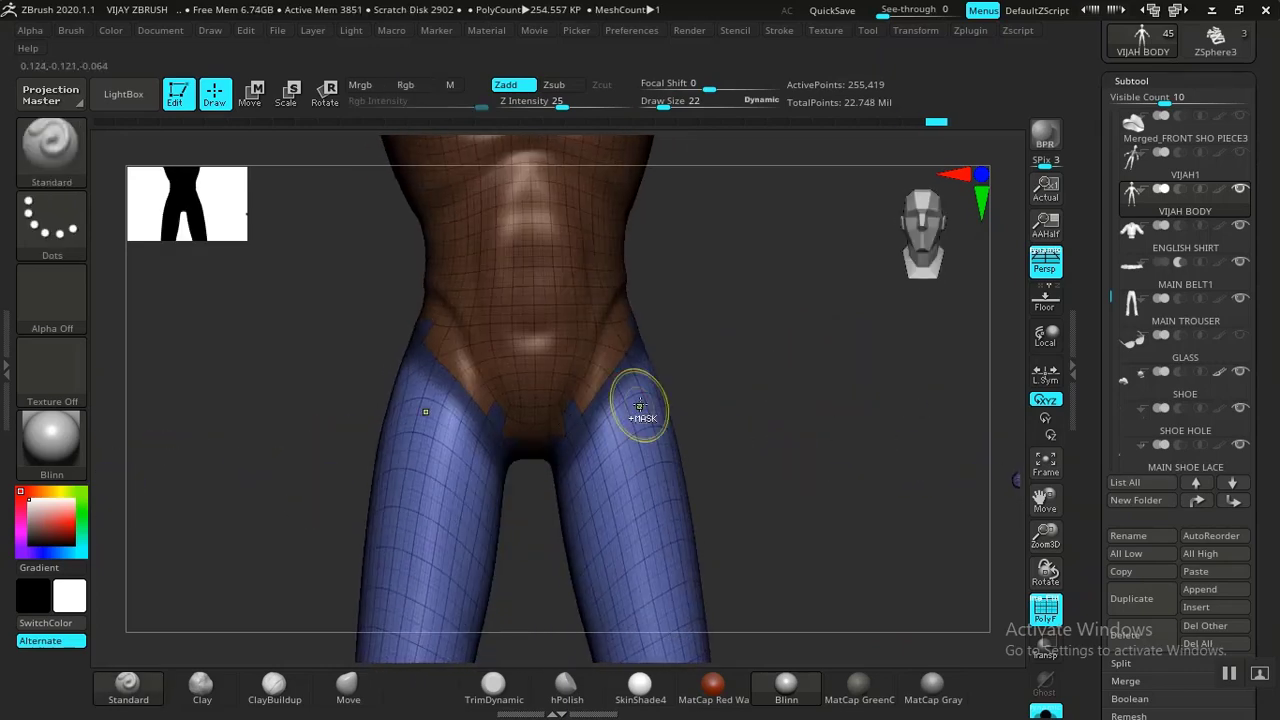
# Step: Turn the masked torso into its own polygroup and hide it, leaving the legs
pyautogui.keyDown('ctrl'); pyautogui.click(737, 386); pyautogui.keyUp('ctrl')
pyautogui.moveTo(737, 386)
pyautogui.mouseDown()
pyautogui.moveTo(674, 391)
pyautogui.moveTo(731, 394)
pyautogui.moveTo(752, 359)
pyautogui.moveTo(751, 503)
pyautogui.moveTo(751, 431)
pyautogui.moveTo(652, 429)
pyautogui.moveTo(760, 423)
pyautogui.moveTo(751, 431)
pyautogui.moveTo(737, 414)
pyautogui.moveTo(740, 464)
pyautogui.moveTo(746, 374)
pyautogui.moveTo(777, 400)
pyautogui.moveTo(902, 391)
pyautogui.moveTo(777, 397)
pyautogui.moveTo(738, 360)
pyautogui.moveTo(629, 374)
pyautogui.moveTo(738, 379)
pyautogui.mouseUp()
pyautogui.keyDown('ctrl'); pyautogui.keyDown('shift'); pyautogui.click(534, 367); pyautogui.keyUp('shift'); pyautogui.keyUp('ctrl')
pyautogui.moveTo(589, 380)
pyautogui.mouseDown()
pyautogui.moveTo(669, 366)
pyautogui.moveTo(669, 411)
pyautogui.moveTo(689, 351)
pyautogui.moveTo(654, 373)
pyautogui.moveTo(654, 331)
pyautogui.moveTo(571, 249)
pyautogui.mouseUp()
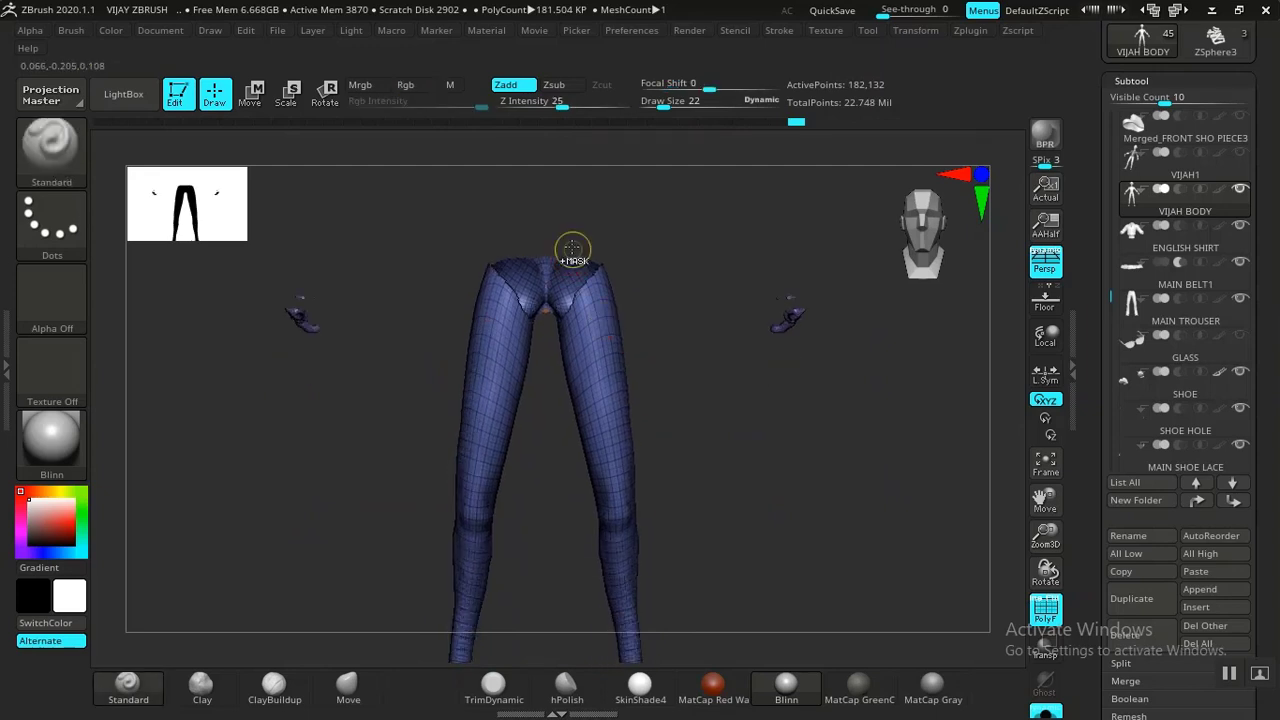
pyautogui.hotkey('ctrl', 'shift')
pyautogui.keyDown('ctrl'); pyautogui.keyDown('shift'); pyautogui.moveTo(560, 370); pyautogui.dragTo(570, 374); pyautogui.keyUp('shift'); pyautogui.keyUp('ctrl')
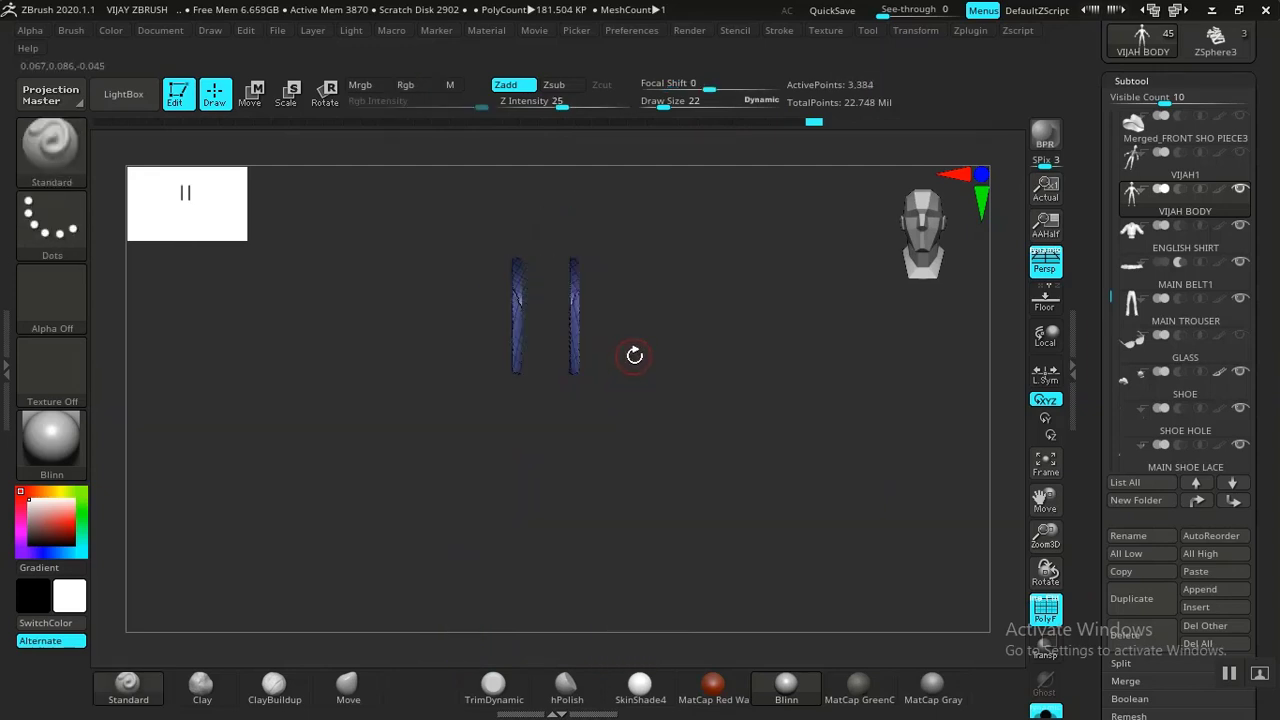
pyautogui.hotkey('ctrl', 'z')
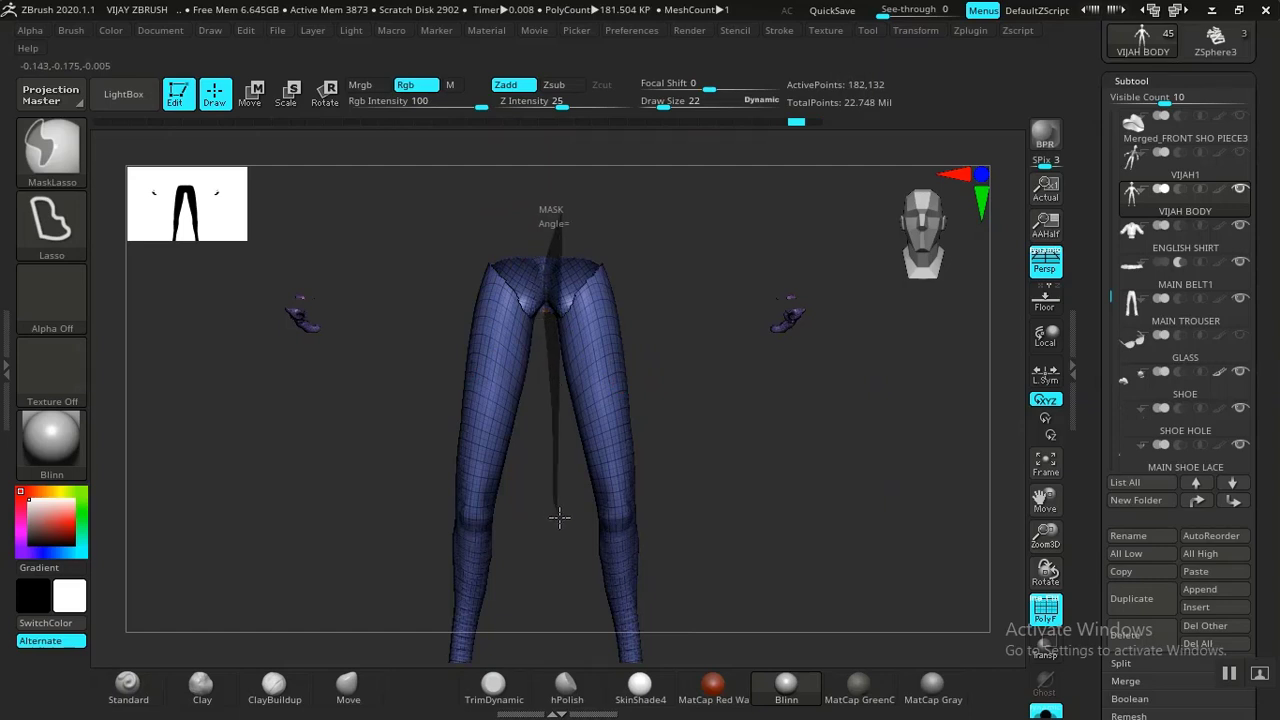
# Step: Lasso a mask over the upper legs down to the knees and check its coverage from behind
pyautogui.moveTo(612, 524)
pyautogui.keyDown('ctrl'); pyautogui.mouseDown()
pyautogui.moveTo(674, 491)
pyautogui.moveTo(674, 137)
pyautogui.mouseUp(); pyautogui.keyUp('ctrl')
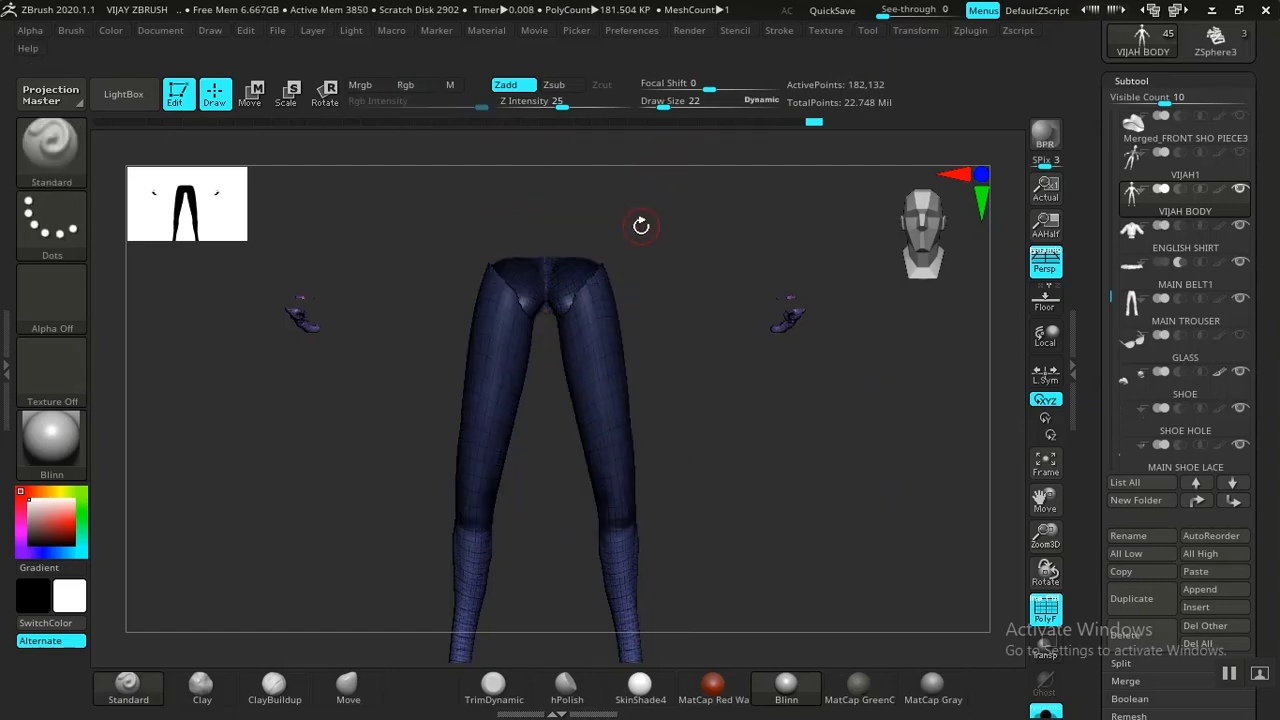
pyautogui.moveTo(661, 349); pyautogui.dragTo(380, 375)
pyautogui.press('ctrl')
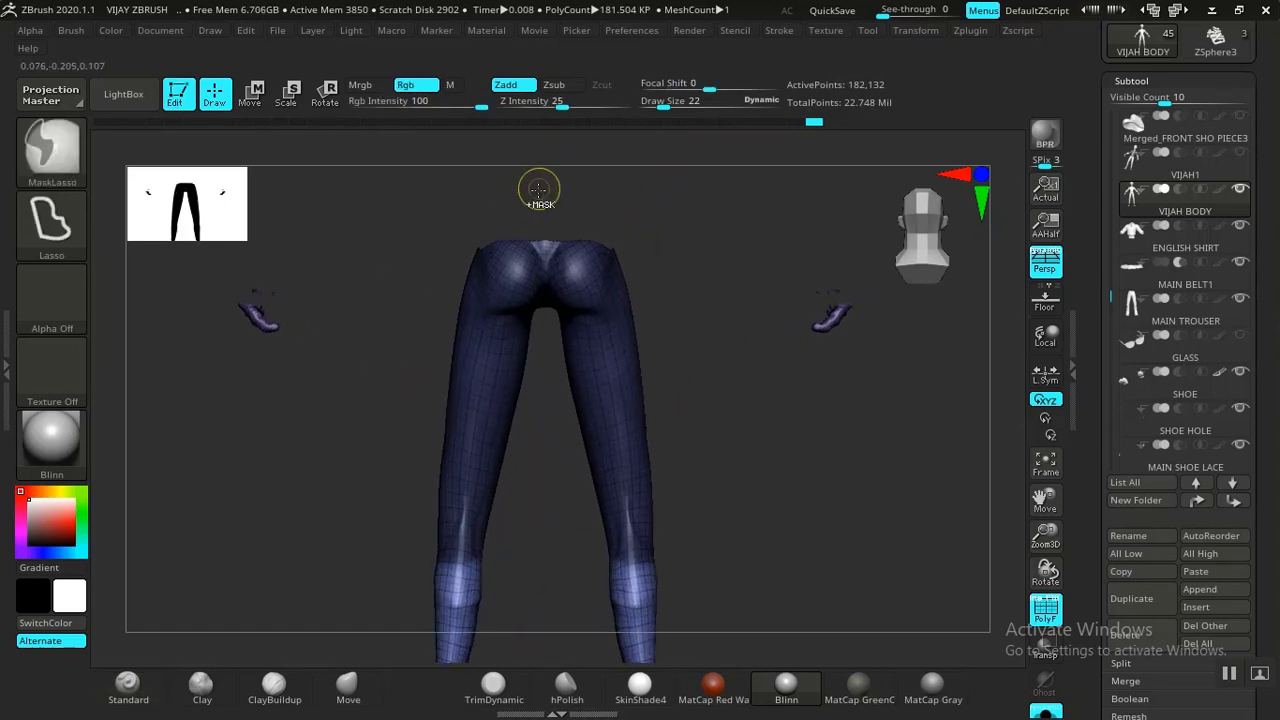
pyautogui.press('ctrl')
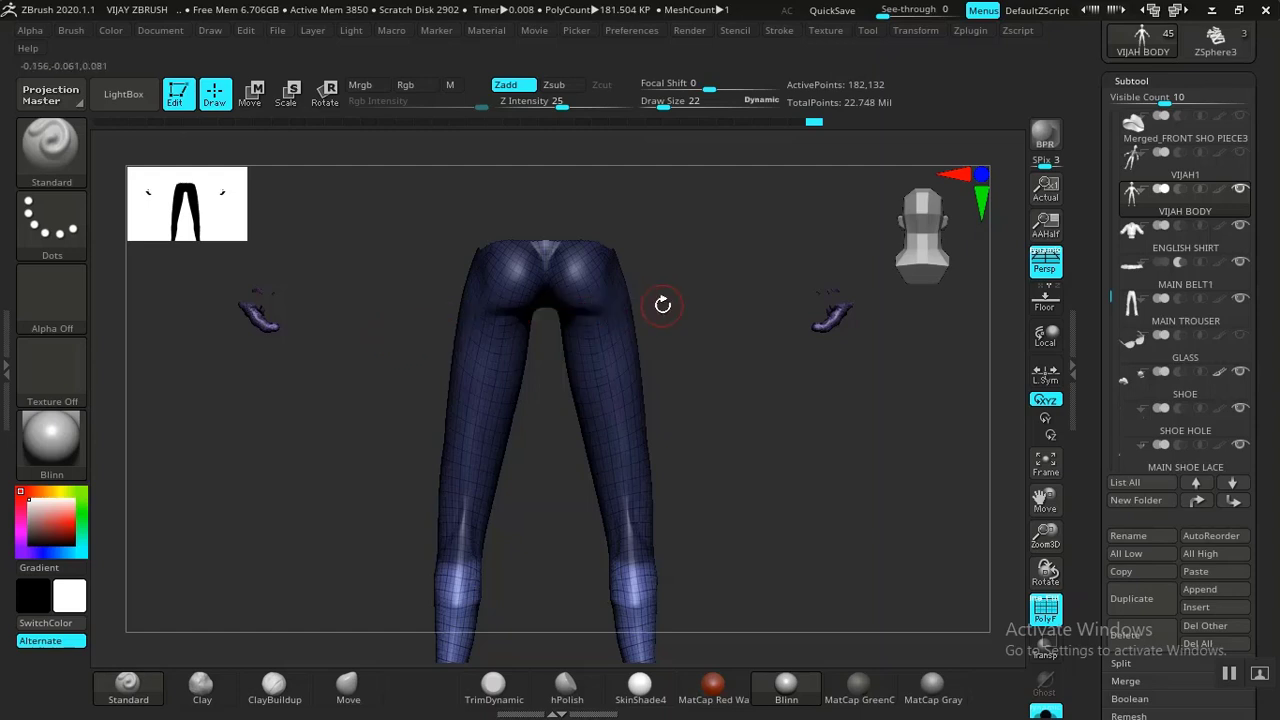
pyautogui.moveTo(699, 300); pyautogui.dragTo(873, 300)
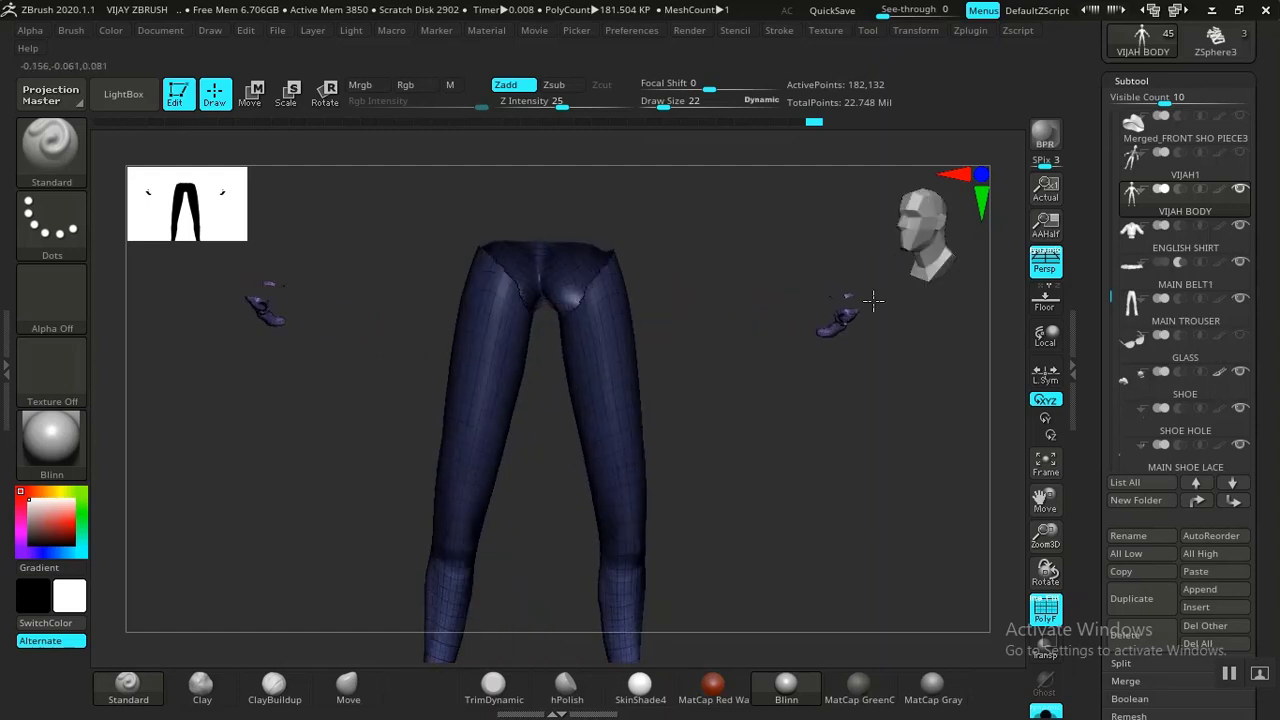
pyautogui.moveTo(728, 401); pyautogui.dragTo(697, 373)
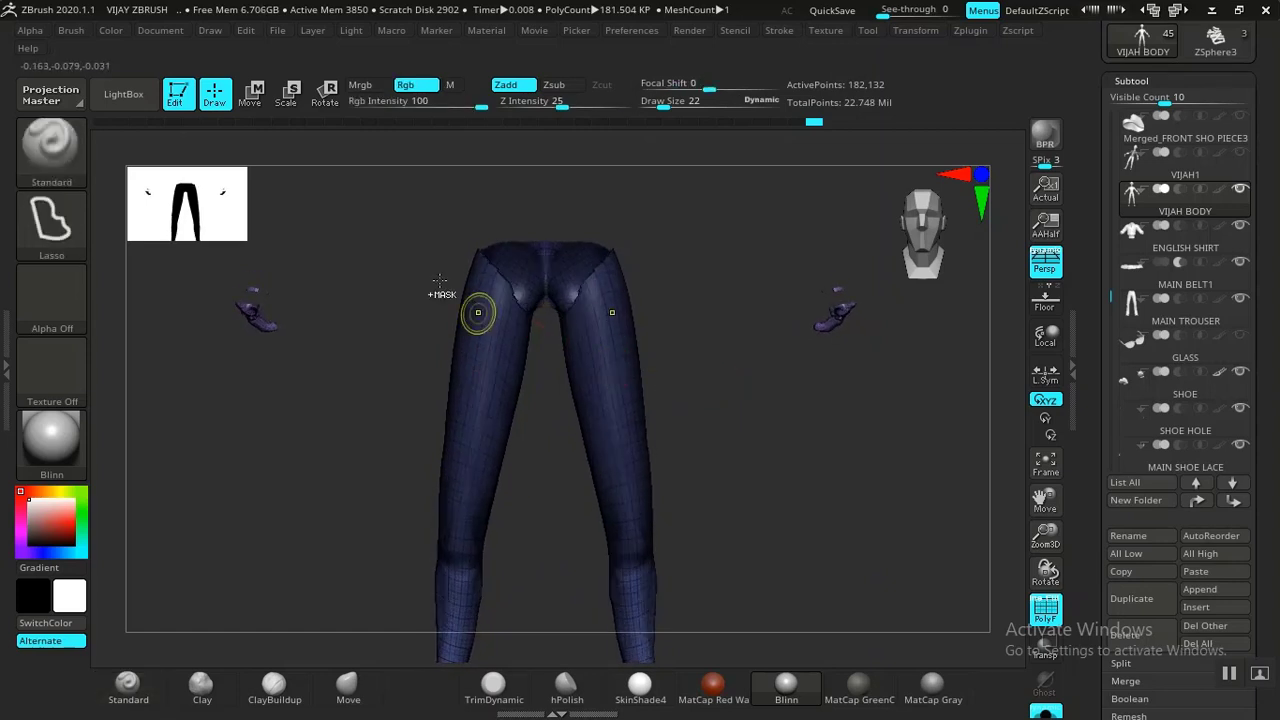
# Step: Extend the lasso mask over the thighs in front view and make the masked area its own polygroup
pyautogui.keyDown('ctrl'); pyautogui.moveTo(370, 349); pyautogui.dragTo(415, 547); pyautogui.keyUp('ctrl')
pyautogui.moveTo(558, 548)
pyautogui.keyDown('ctrl'); pyautogui.mouseDown()
pyautogui.moveTo(714, 491)
pyautogui.moveTo(651, 91)
pyautogui.moveTo(677, 333)
pyautogui.mouseUp(); pyautogui.keyUp('ctrl')
pyautogui.press('ctrl')
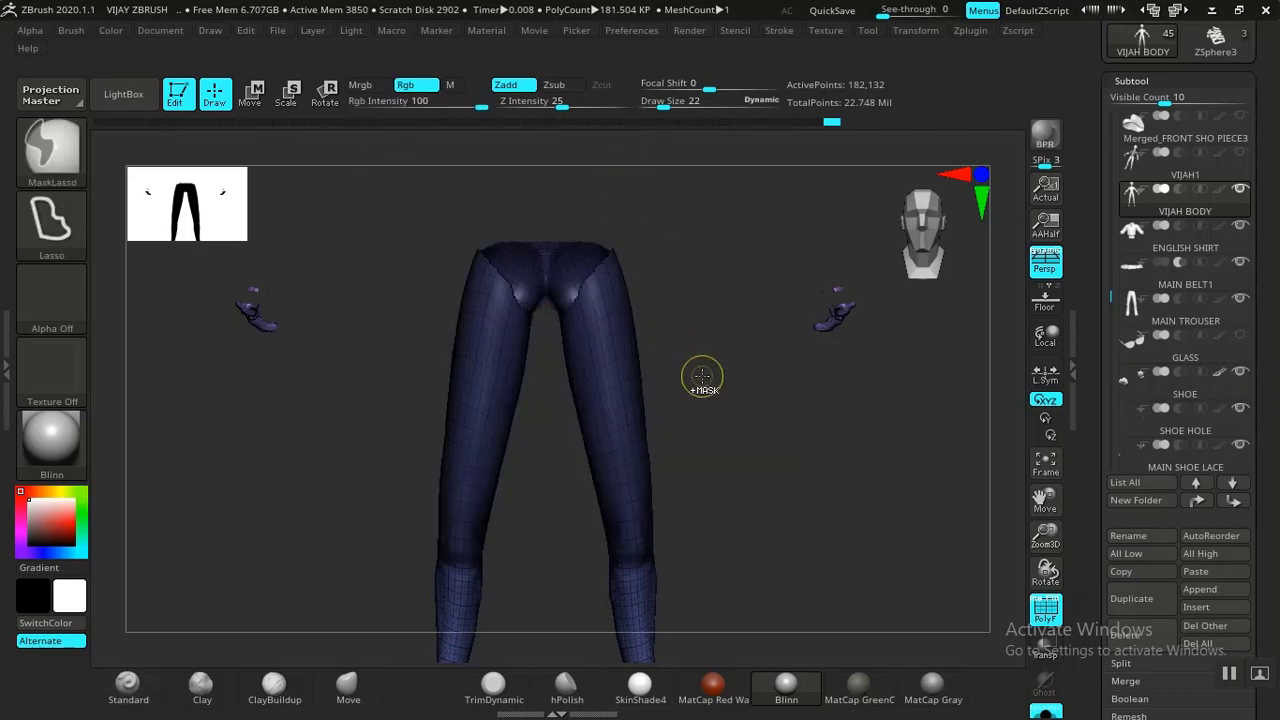
pyautogui.keyDown('ctrl'); pyautogui.click(697, 390); pyautogui.keyUp('ctrl')
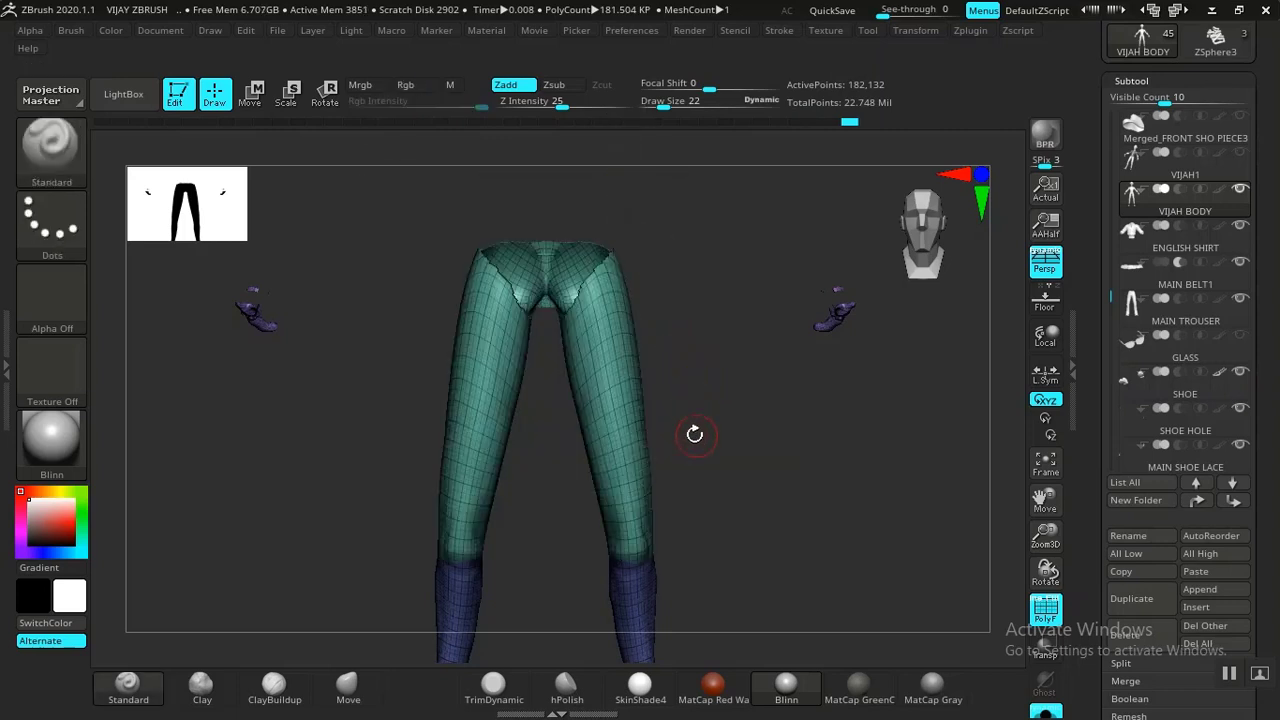
# Step: Hide the upper legs and lasso a mask over both feet up to the ankles
pyautogui.keyDown('ctrl'); pyautogui.keyDown('shift'); pyautogui.click(638, 440); pyautogui.keyUp('shift'); pyautogui.keyUp('ctrl')
pyautogui.keyDown('alt'); pyautogui.moveTo(709, 483); pyautogui.dragTo(701, 178); pyautogui.keyUp('alt')
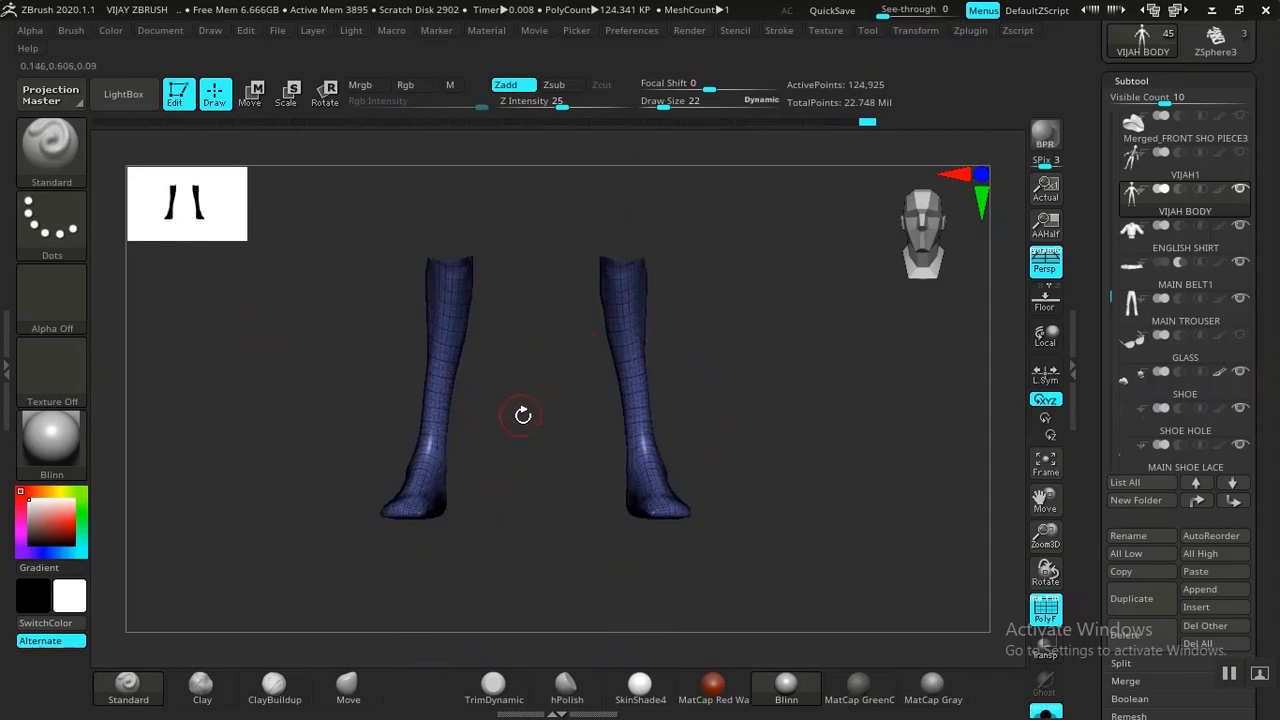
pyautogui.moveTo(522, 414)
pyautogui.mouseDown()
pyautogui.moveTo(620, 429)
pyautogui.moveTo(563, 429)
pyautogui.moveTo(409, 480)
pyautogui.mouseUp()
pyautogui.press('ctrl')
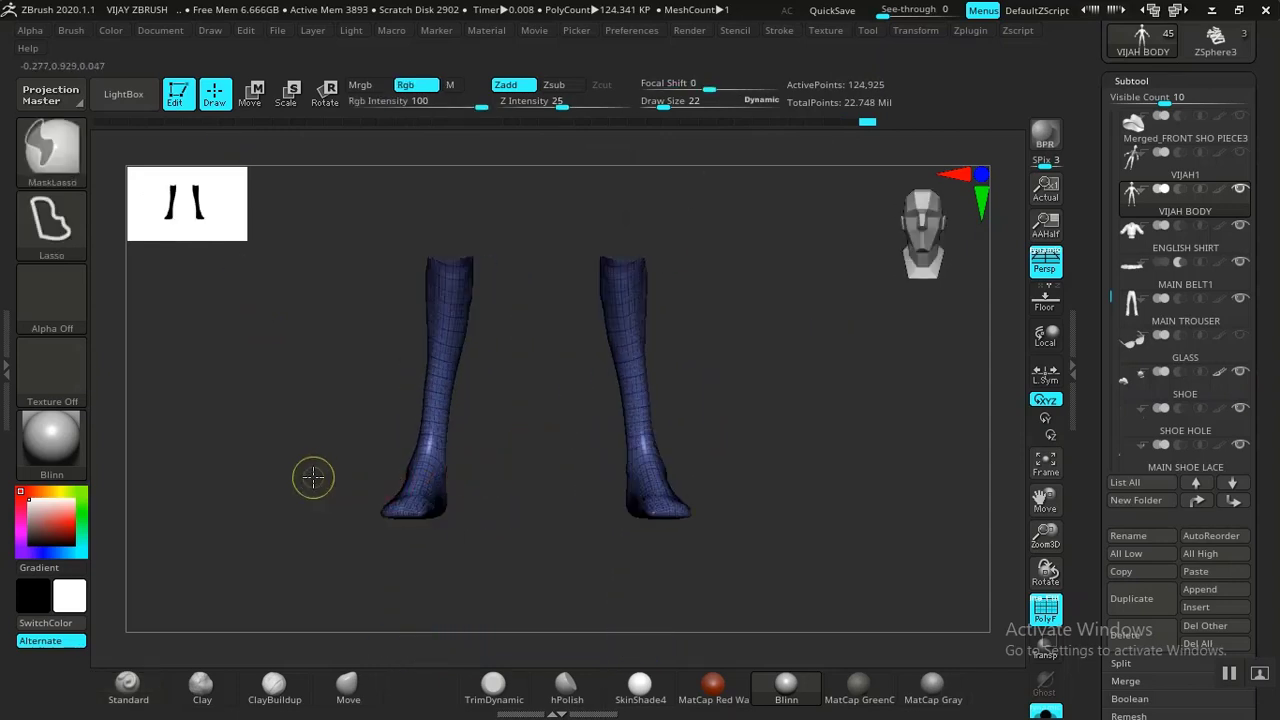
pyautogui.keyDown('ctrl'); pyautogui.moveTo(544, 558); pyautogui.dragTo(504, 436); pyautogui.keyUp('ctrl')
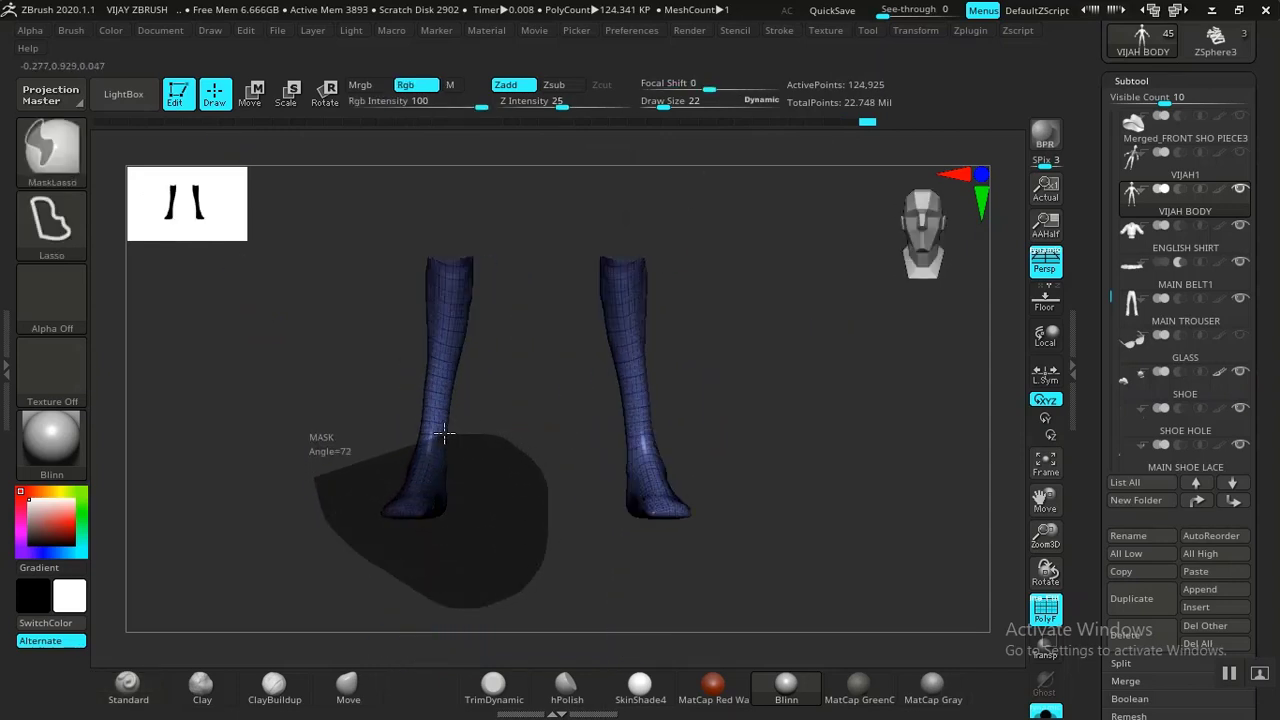
pyautogui.keyDown('ctrl'); pyautogui.moveTo(320, 390); pyautogui.dragTo(322, 396); pyautogui.keyUp('ctrl')
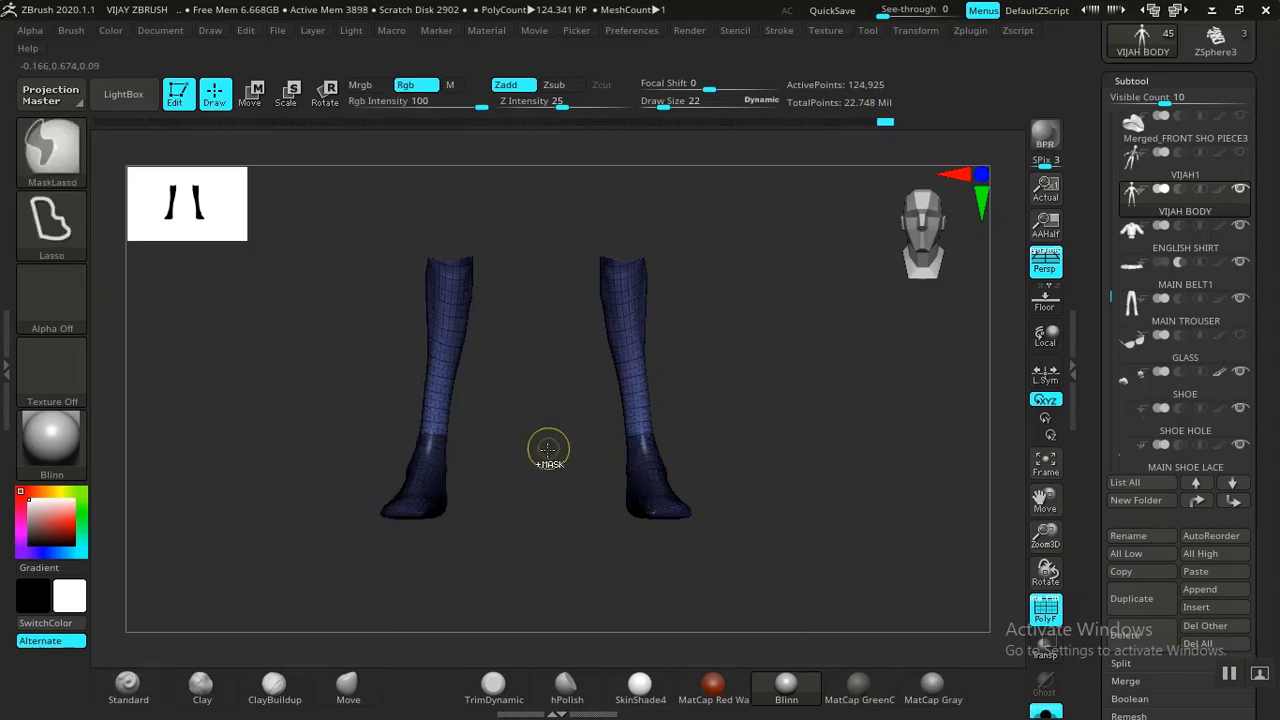
# Step: Turn the masked feet into their own polygroup and bring the hidden body parts back into view
pyautogui.moveTo(548, 449); pyautogui.dragTo(729, 429)
pyautogui.hotkey('ctrl', 'w')
pyautogui.keyDown('ctrl'); pyautogui.keyDown('shift'); pyautogui.click(790, 372); pyautogui.keyUp('shift'); pyautogui.keyUp('ctrl')
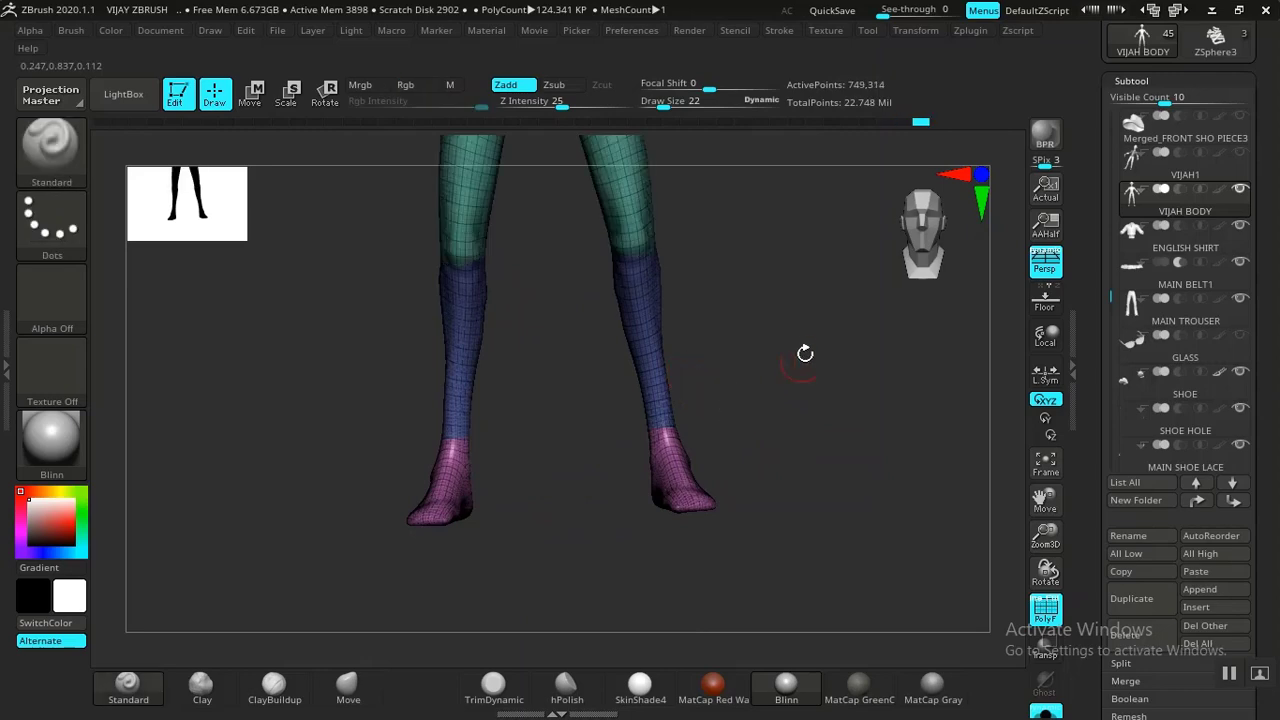
# Step: Hide the upper-leg, torso and upper-arm polygroups to clear the area around the forearms and hands
pyautogui.keyDown('alt'); pyautogui.moveTo(775, 325); pyautogui.dragTo(765, 495); pyautogui.keyUp('alt')
pyautogui.keyDown('alt'); pyautogui.moveTo(708, 380); pyautogui.dragTo(703, 588); pyautogui.keyUp('alt')
pyautogui.moveTo(717, 489); pyautogui.dragTo(658, 489)
pyautogui.keyDown('alt'); pyautogui.moveTo(736, 414); pyautogui.dragTo(708, 372); pyautogui.keyUp('alt')
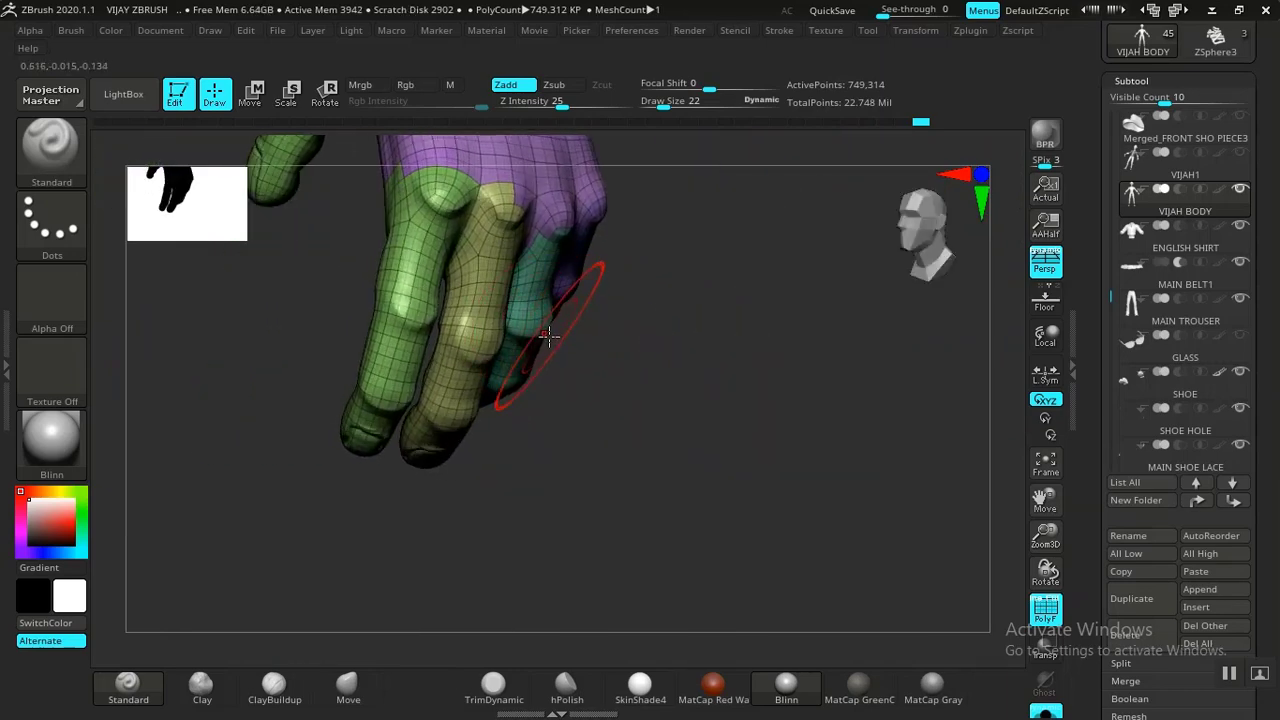
pyautogui.moveTo(549, 335); pyautogui.dragTo(830, 325)
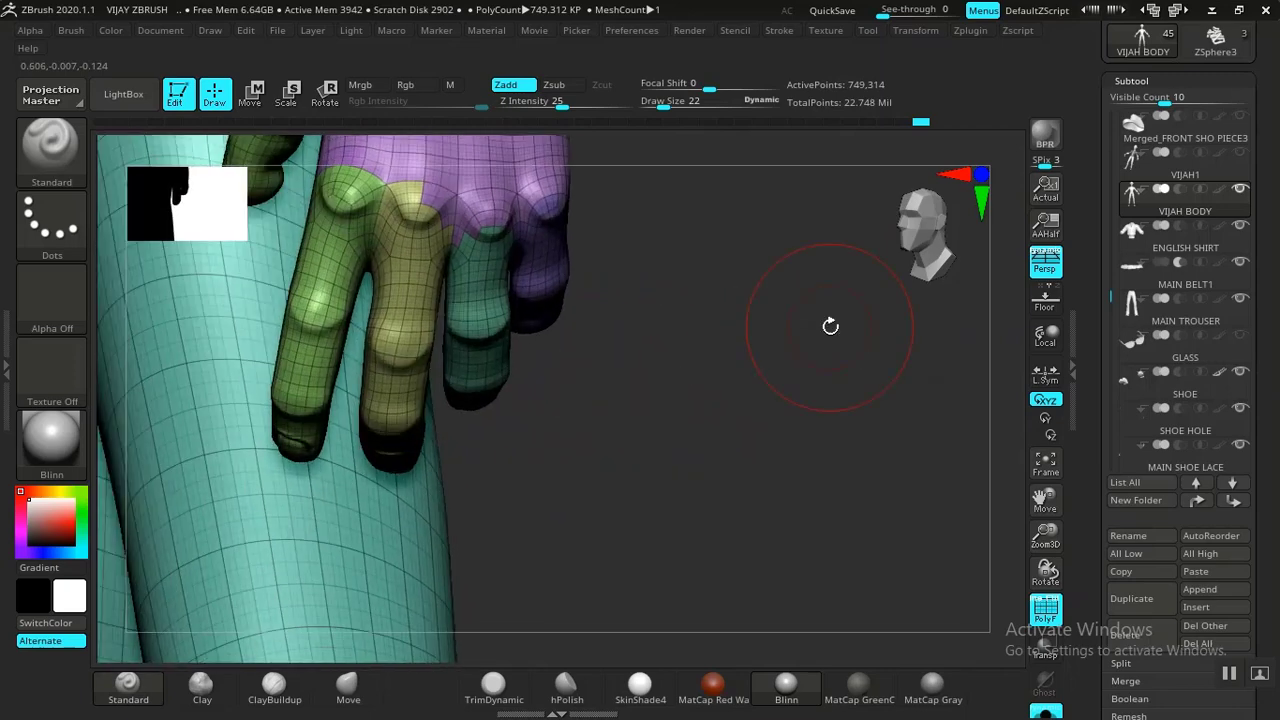
pyautogui.moveTo(739, 407); pyautogui.dragTo(763, 411)
pyautogui.keyDown('ctrl'); pyautogui.keyDown('shift'); pyautogui.click(399, 462); pyautogui.keyUp('shift'); pyautogui.keyUp('ctrl')
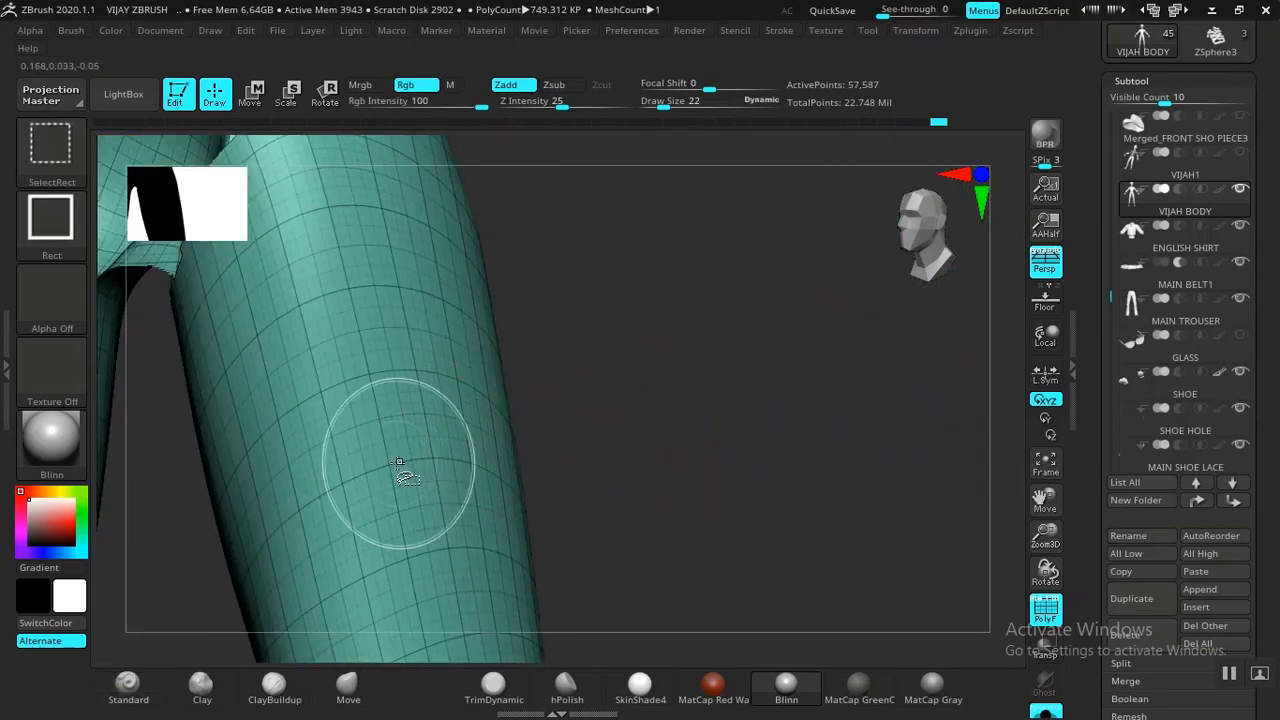
pyautogui.keyDown('ctrl'); pyautogui.keyDown('shift'); pyautogui.click(401, 465); pyautogui.keyUp('shift'); pyautogui.keyUp('ctrl')
pyautogui.press('f')
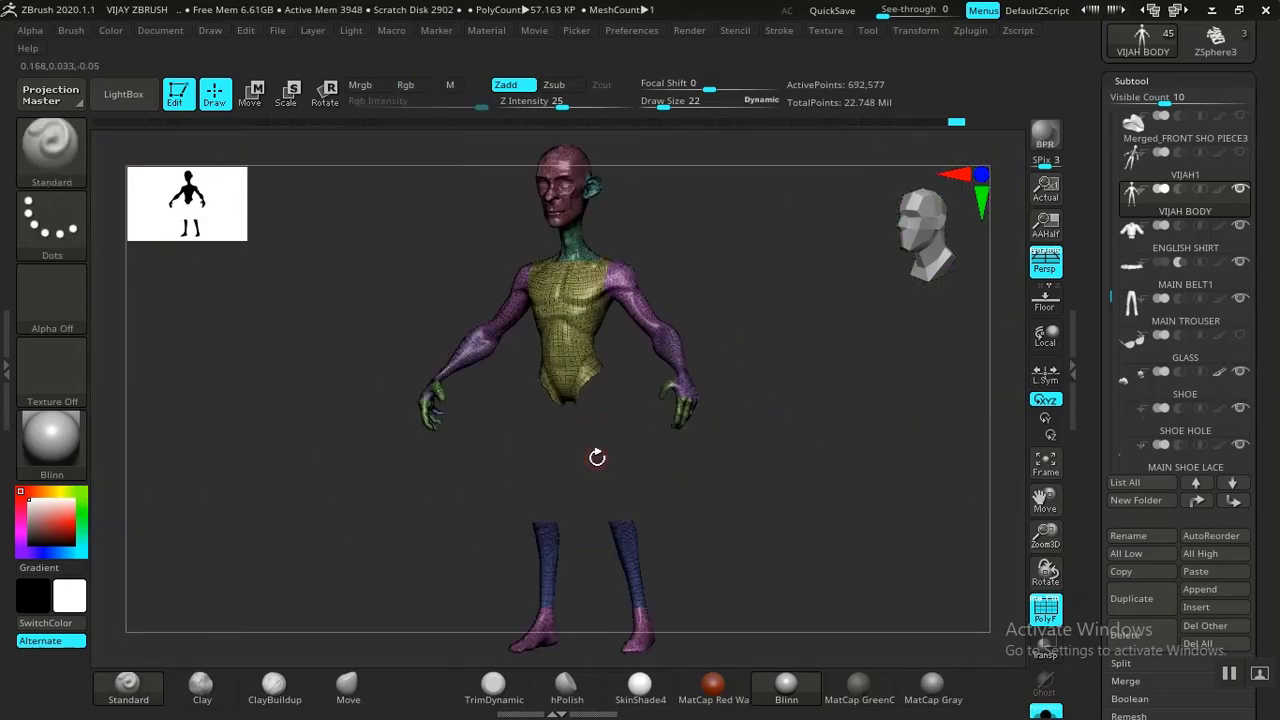
pyautogui.keyDown('ctrl'); pyautogui.keyDown('alt'); pyautogui.keyDown('shift'); pyautogui.click(587, 333); pyautogui.keyUp('shift'); pyautogui.keyUp('alt'); pyautogui.keyUp('ctrl')
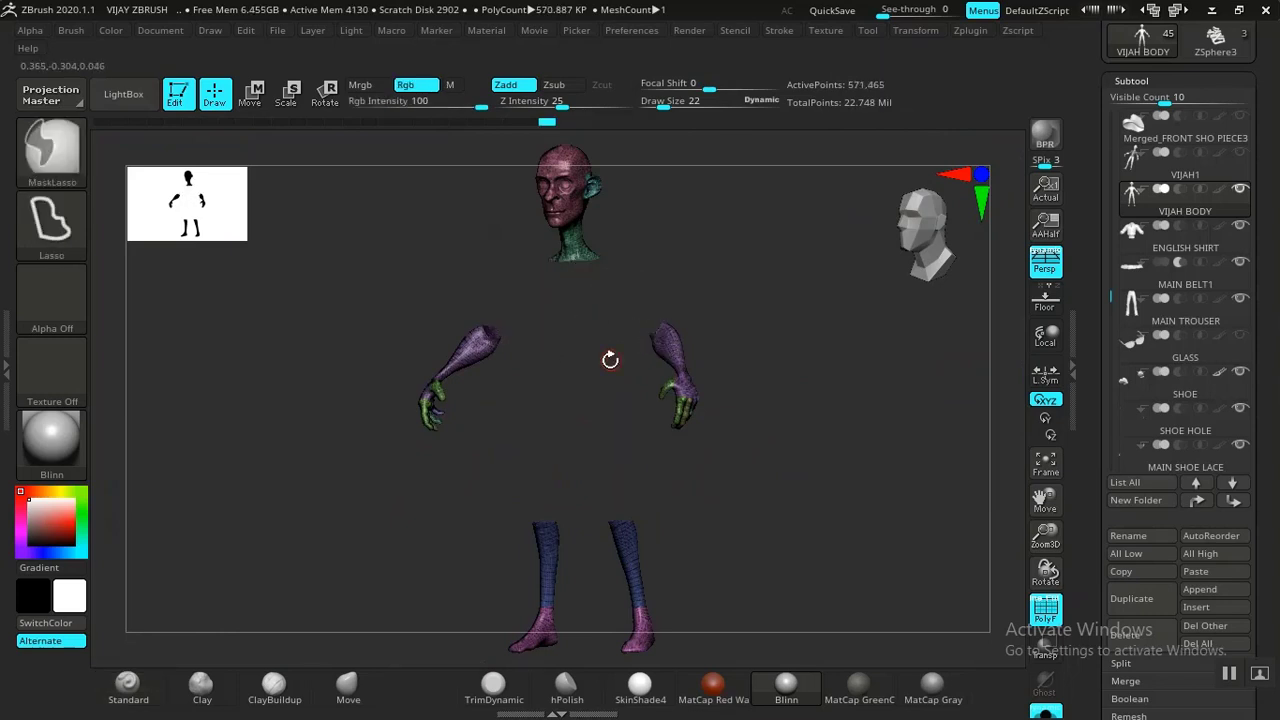
# Step: Lasso a mask over the forearm down to the wrist, make it its own polygroup and hide it
pyautogui.moveTo(610, 360); pyautogui.dragTo(614, 384)
pyautogui.keyDown('alt'); pyautogui.moveTo(643, 460); pyautogui.dragTo(480, 386); pyautogui.keyUp('alt')
pyautogui.keyDown('alt'); pyautogui.moveTo(694, 460); pyautogui.dragTo(831, 629); pyautogui.keyUp('alt')
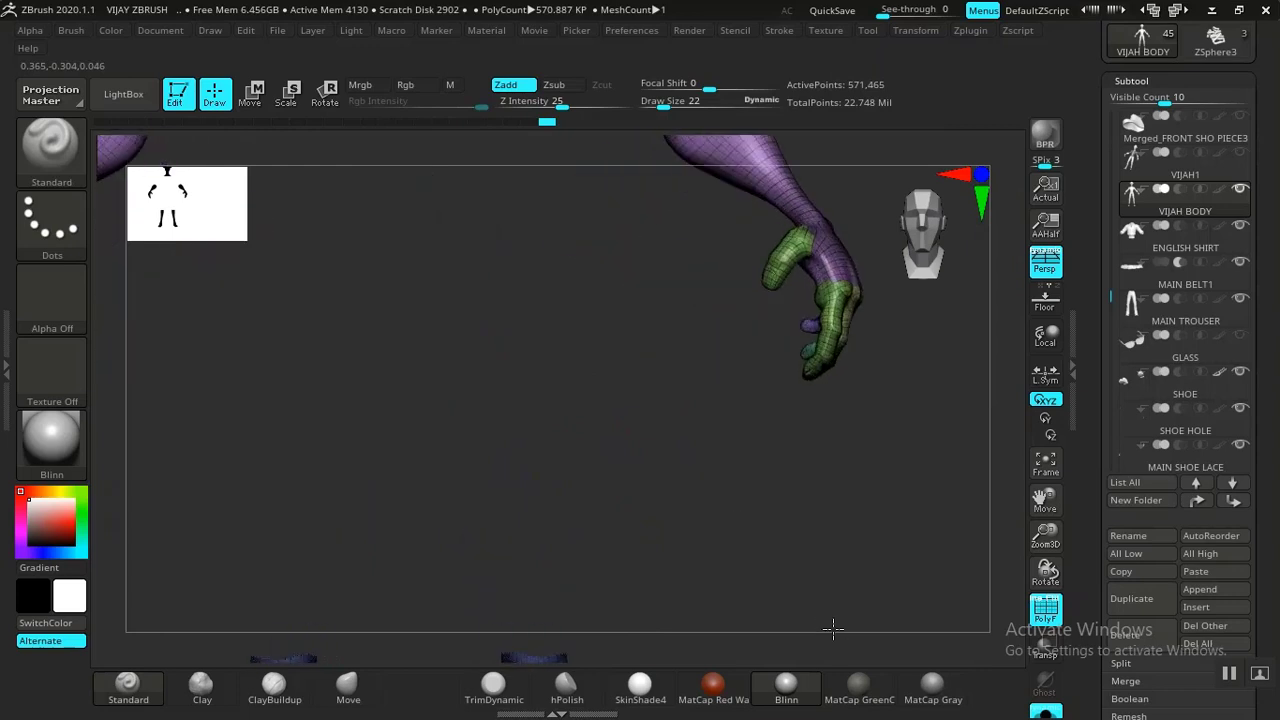
pyautogui.keyDown('alt'); pyautogui.moveTo(797, 490); pyautogui.dragTo(580, 543); pyautogui.keyUp('alt')
pyautogui.moveTo(727, 509)
pyautogui.mouseDown()
pyautogui.moveTo(757, 420)
pyautogui.moveTo(809, 503)
pyautogui.moveTo(563, 257)
pyautogui.moveTo(462, 232)
pyautogui.moveTo(509, 463)
pyautogui.moveTo(632, 449)
pyautogui.mouseUp()
pyautogui.moveTo(703, 430)
pyautogui.keyDown('ctrl'); pyautogui.mouseDown()
pyautogui.moveTo(791, 334)
pyautogui.moveTo(689, 229)
pyautogui.mouseUp(); pyautogui.keyUp('ctrl')
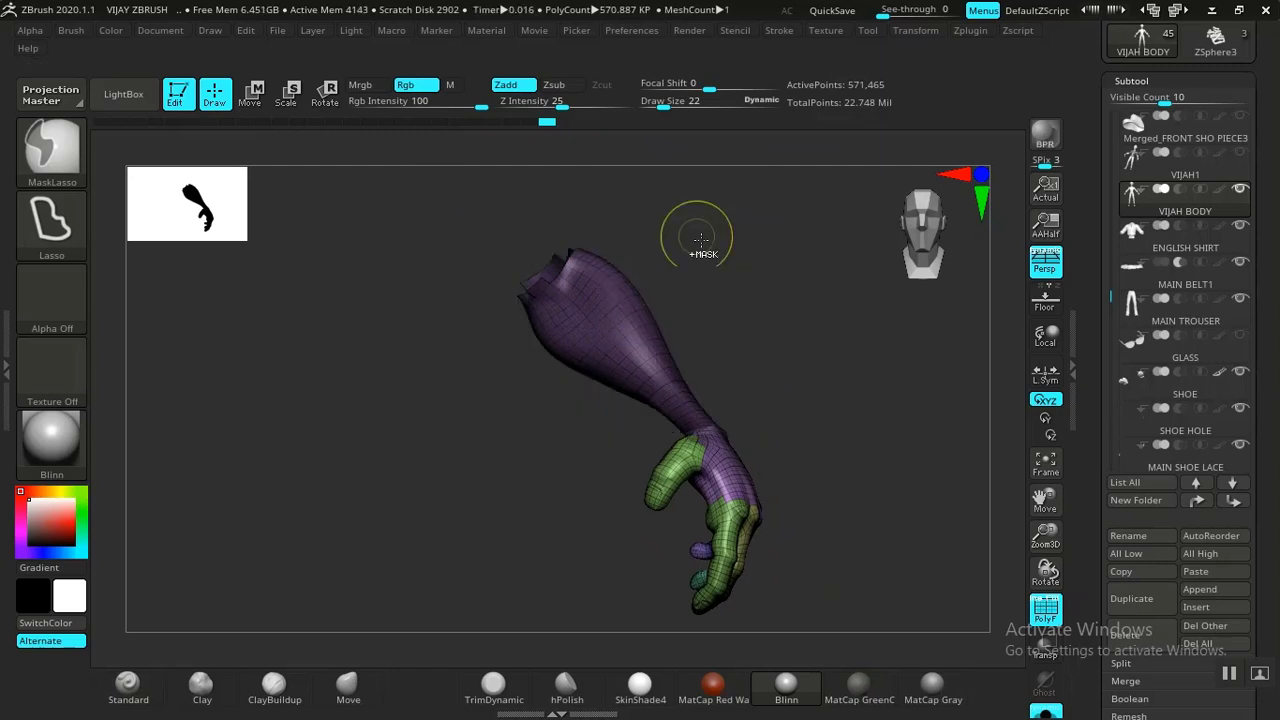
pyautogui.moveTo(812, 386); pyautogui.dragTo(680, 390)
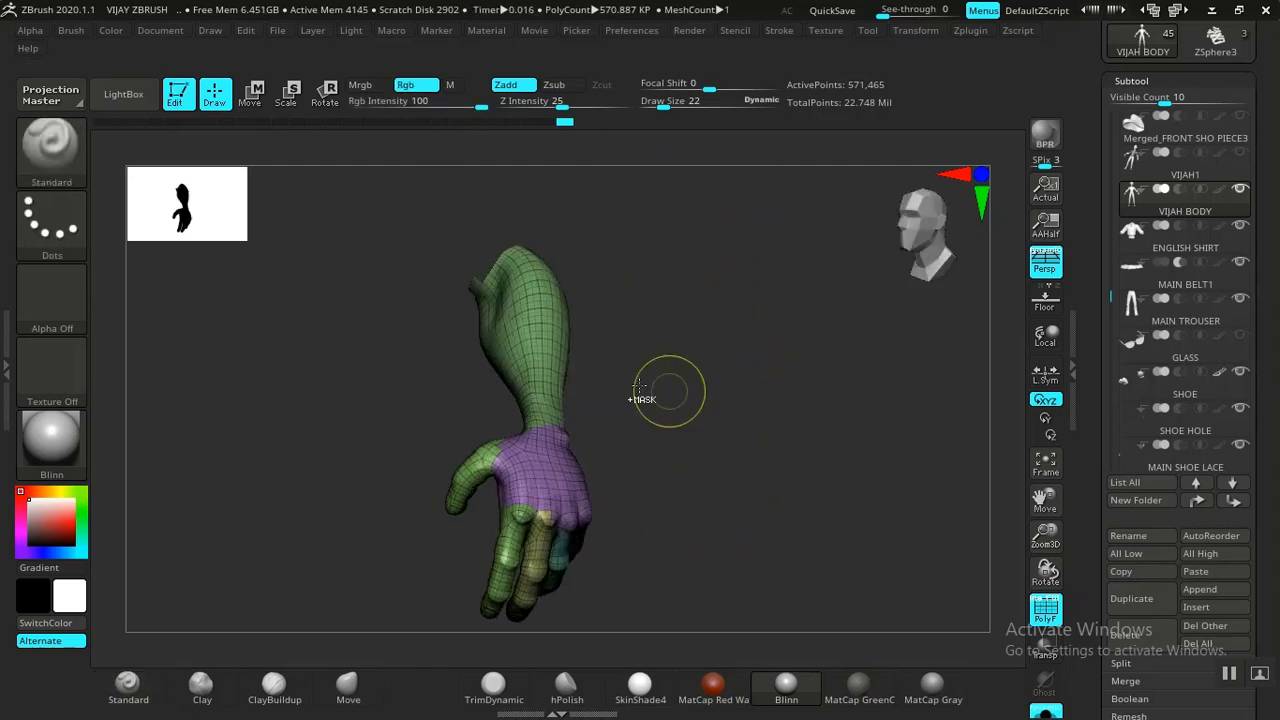
pyautogui.keyDown('ctrl'); pyautogui.keyDown('shift'); pyautogui.click(560, 364); pyautogui.keyUp('shift'); pyautogui.keyUp('ctrl')
# Step: Lasso a mask over the thumb, turn it into its own polygroup and hide it
pyautogui.moveTo(679, 448); pyautogui.dragTo(716, 382)
pyautogui.keyDown('alt'); pyautogui.moveTo(716, 382); pyautogui.dragTo(745, 458); pyautogui.keyUp('alt')
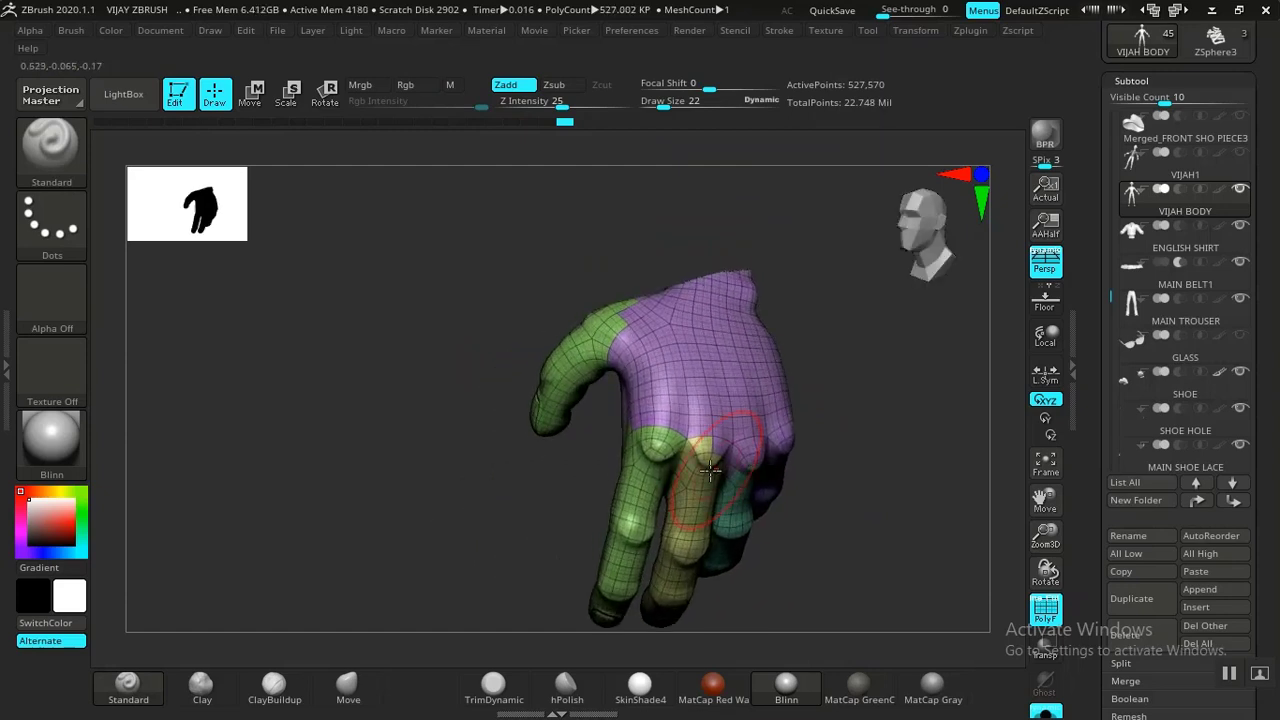
pyautogui.moveTo(556, 498); pyautogui.dragTo(543, 454)
pyautogui.press('ctrl')
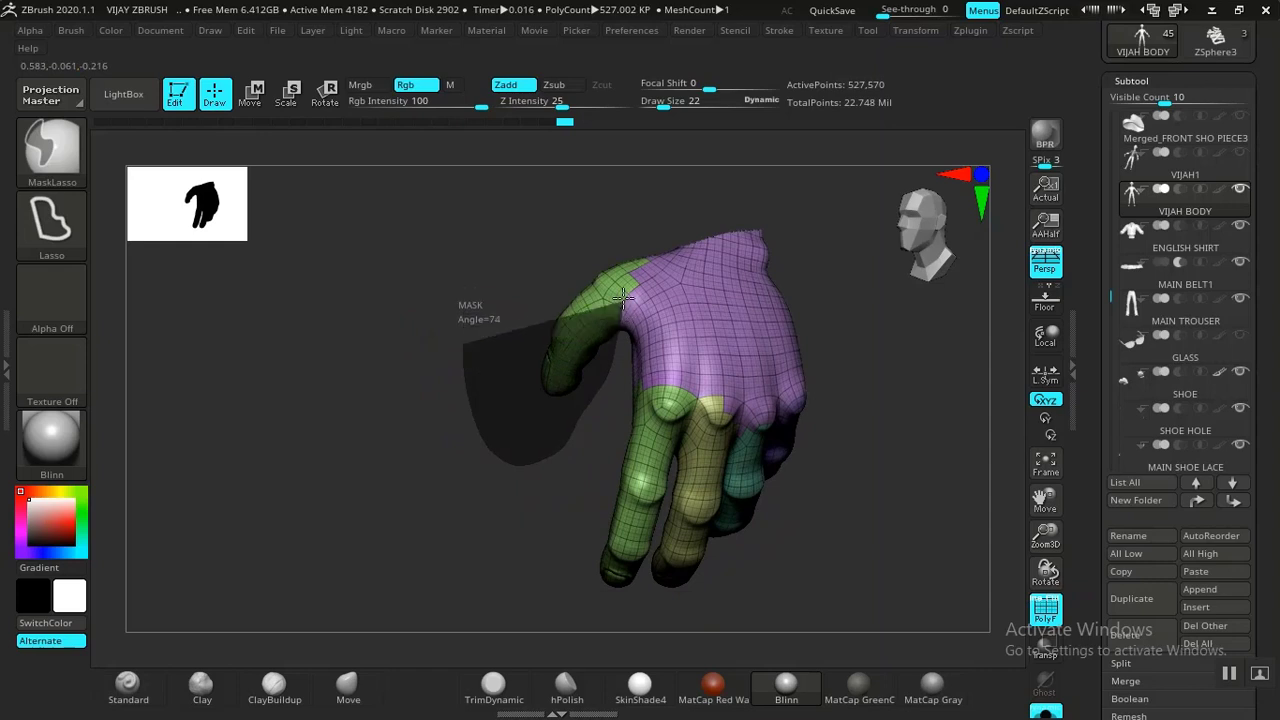
pyautogui.keyDown('ctrl'); pyautogui.moveTo(590, 234); pyautogui.dragTo(600, 258); pyautogui.keyUp('ctrl')
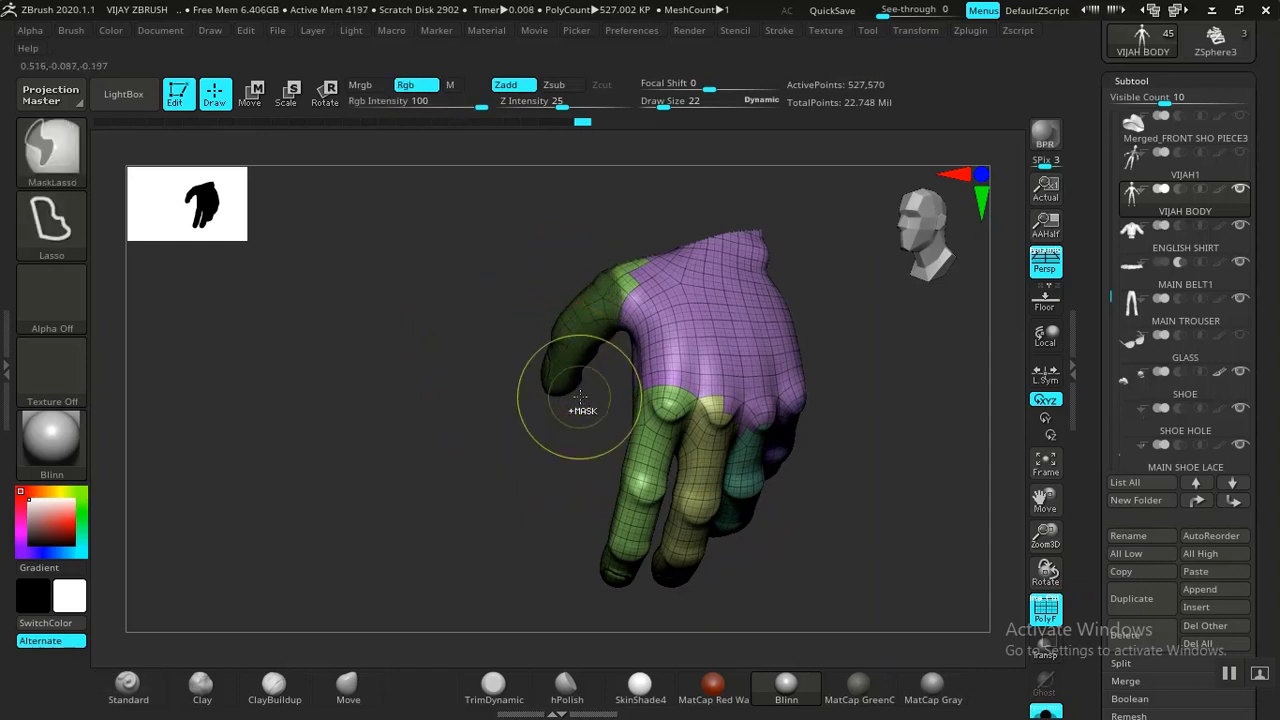
pyautogui.keyDown('ctrl'); pyautogui.keyDown('shift'); pyautogui.click(576, 362); pyautogui.keyUp('shift'); pyautogui.keyUp('ctrl')
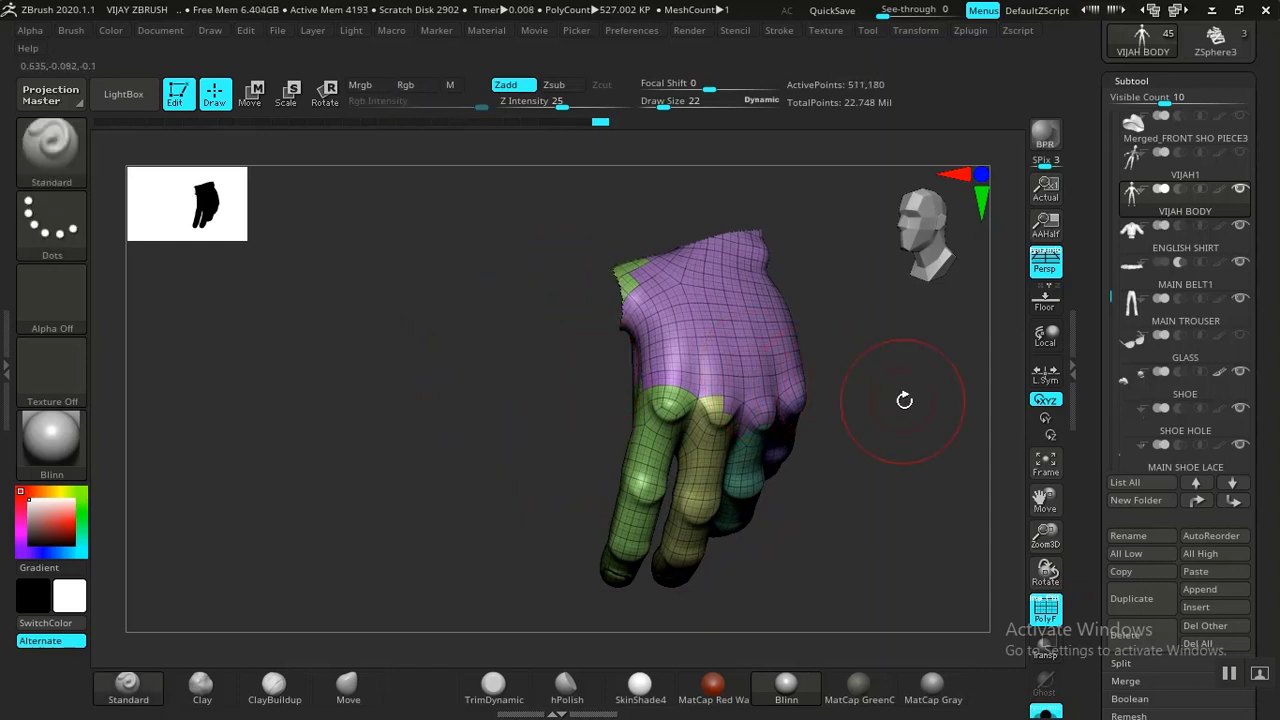
pyautogui.moveTo(904, 400); pyautogui.dragTo(690, 465)
pyautogui.hotkey('ctrl', 'shift')
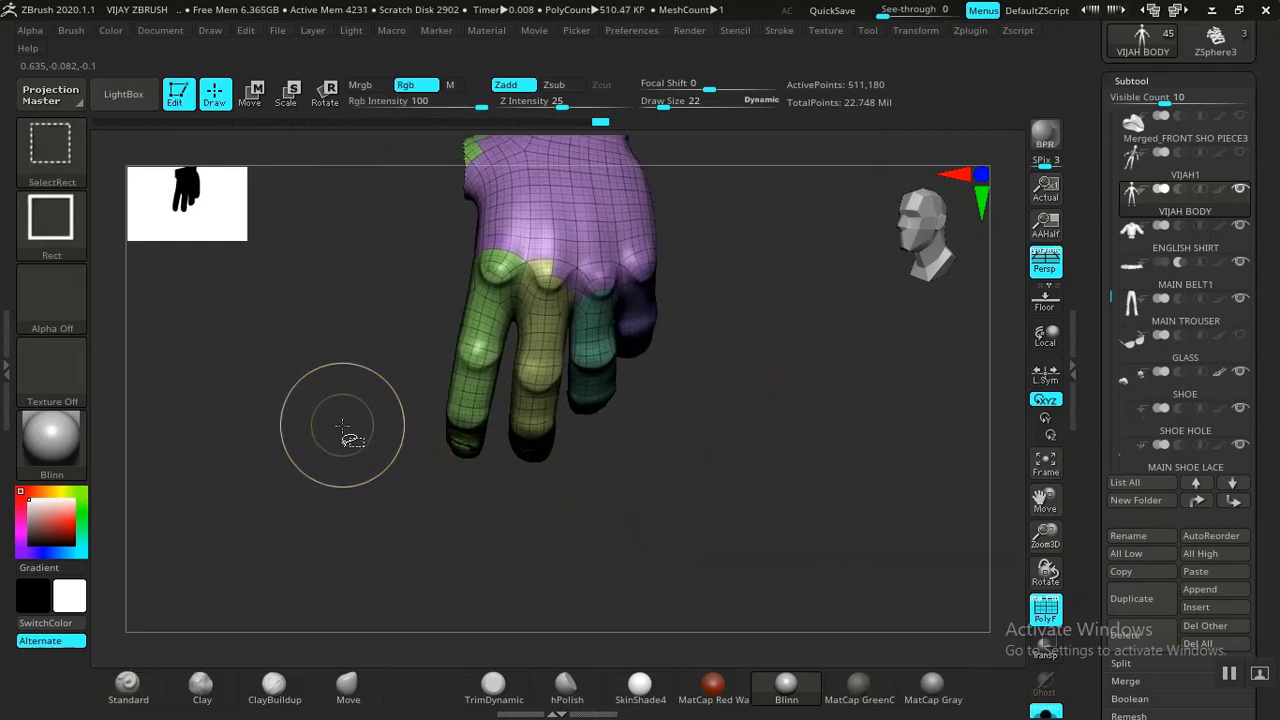
pyautogui.keyDown('ctrl'); pyautogui.keyDown('shift'); pyautogui.moveTo(372, 503); pyautogui.dragTo(445, 519); pyautogui.keyUp('shift'); pyautogui.keyUp('ctrl')
pyautogui.press('ctrl')
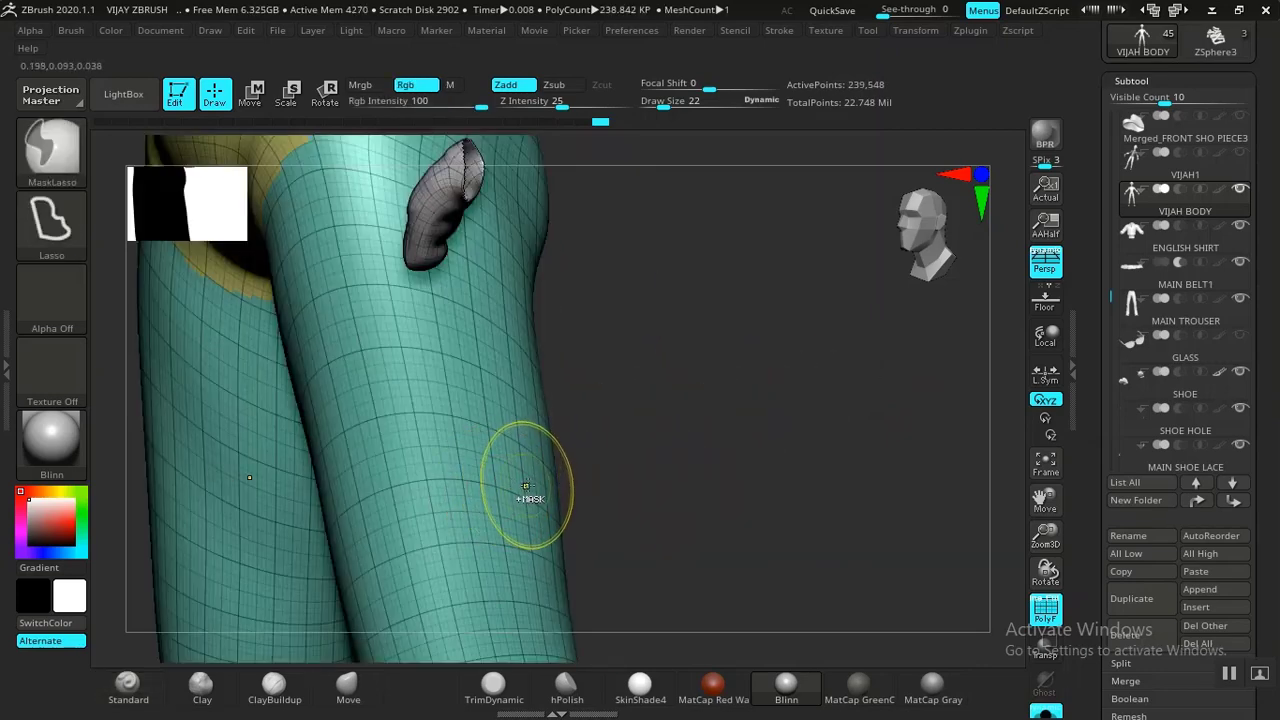
pyautogui.hotkey('ctrl', 'z')
# Step: Mask the index finger with the lasso, make it its own polygroup and hide it
pyautogui.moveTo(650, 489)
pyautogui.mouseDown()
pyautogui.moveTo(694, 495)
pyautogui.moveTo(423, 491)
pyautogui.mouseUp()
pyautogui.press('ctrl')
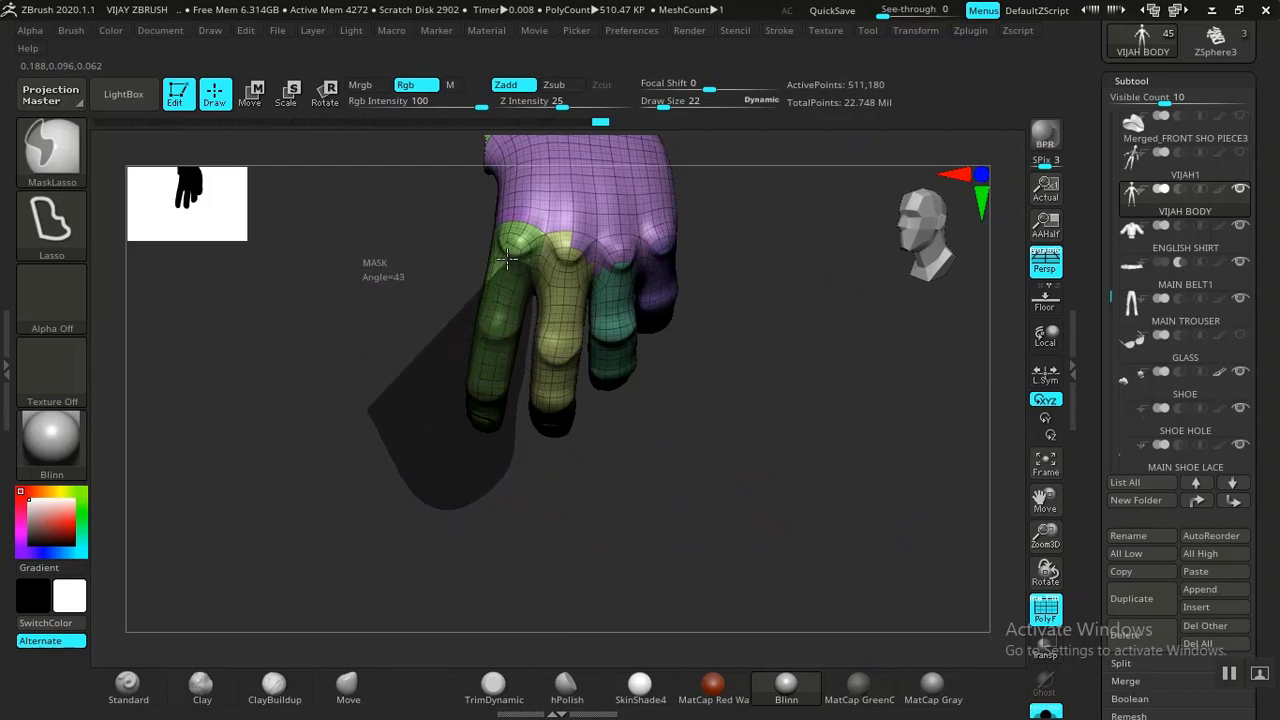
pyautogui.keyDown('ctrl'); pyautogui.moveTo(468, 260); pyautogui.dragTo(396, 358); pyautogui.keyUp('ctrl')
pyautogui.hotkey('ctrl', 'w')
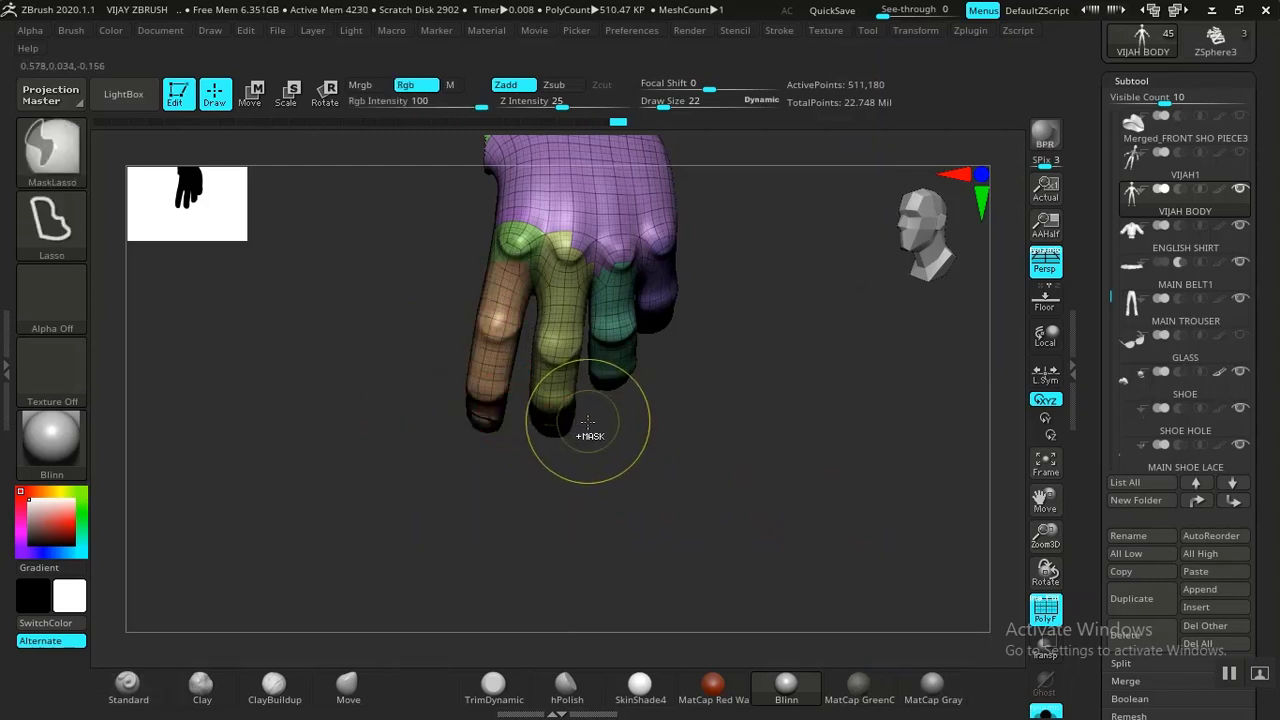
pyautogui.keyDown('ctrl'); pyautogui.keyDown('alt'); pyautogui.keyDown('shift'); pyautogui.click(495, 395); pyautogui.keyUp('shift'); pyautogui.keyUp('alt'); pyautogui.keyUp('ctrl')
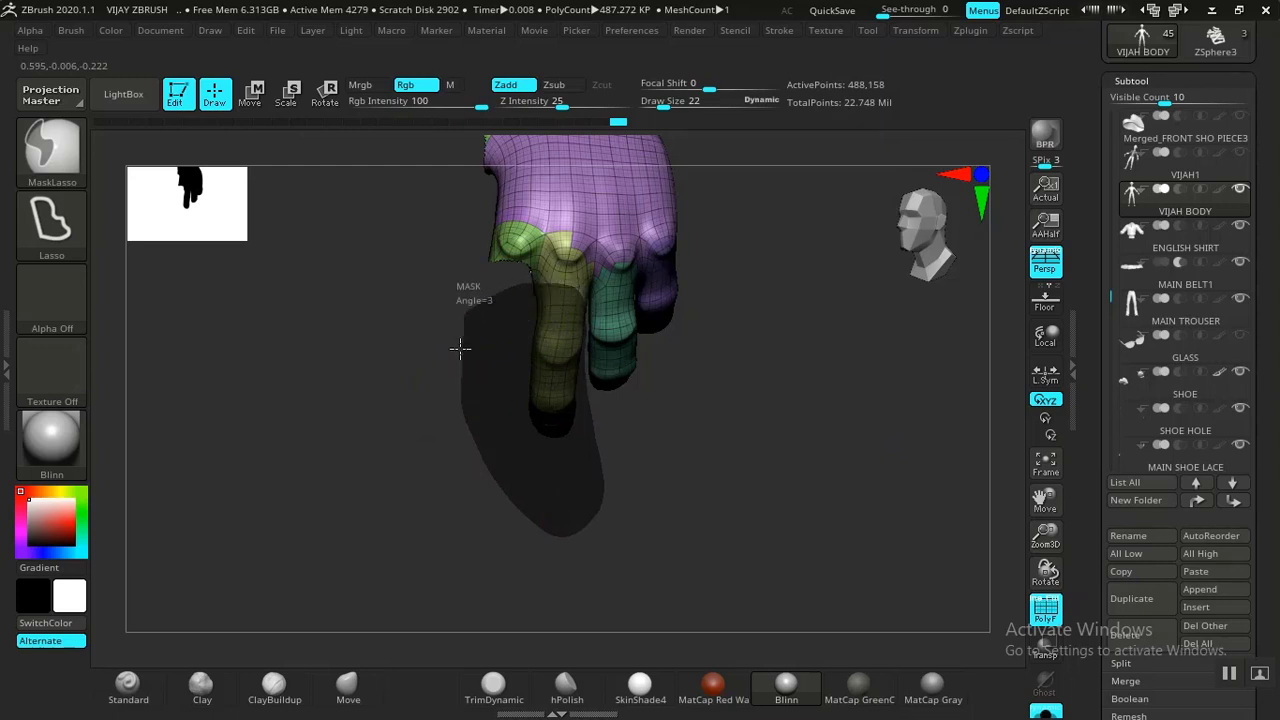
# Step: Lasso a mask over the middle finger, redo its polygroup with a corrected mask, and hide the finger
pyautogui.keyDown('ctrl'); pyautogui.moveTo(459, 347); pyautogui.dragTo(462, 352); pyautogui.keyUp('ctrl')
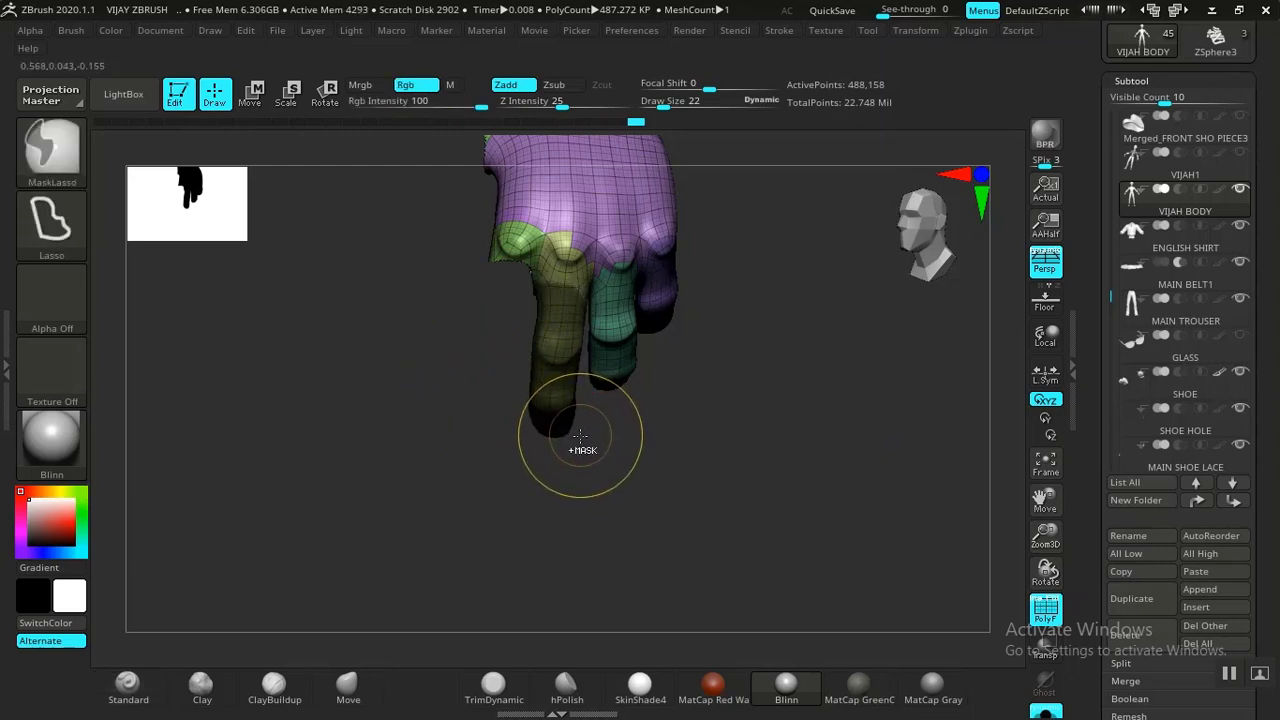
pyautogui.hotkey('ctrl', 'w')
pyautogui.hotkey('ctrl', 'z')
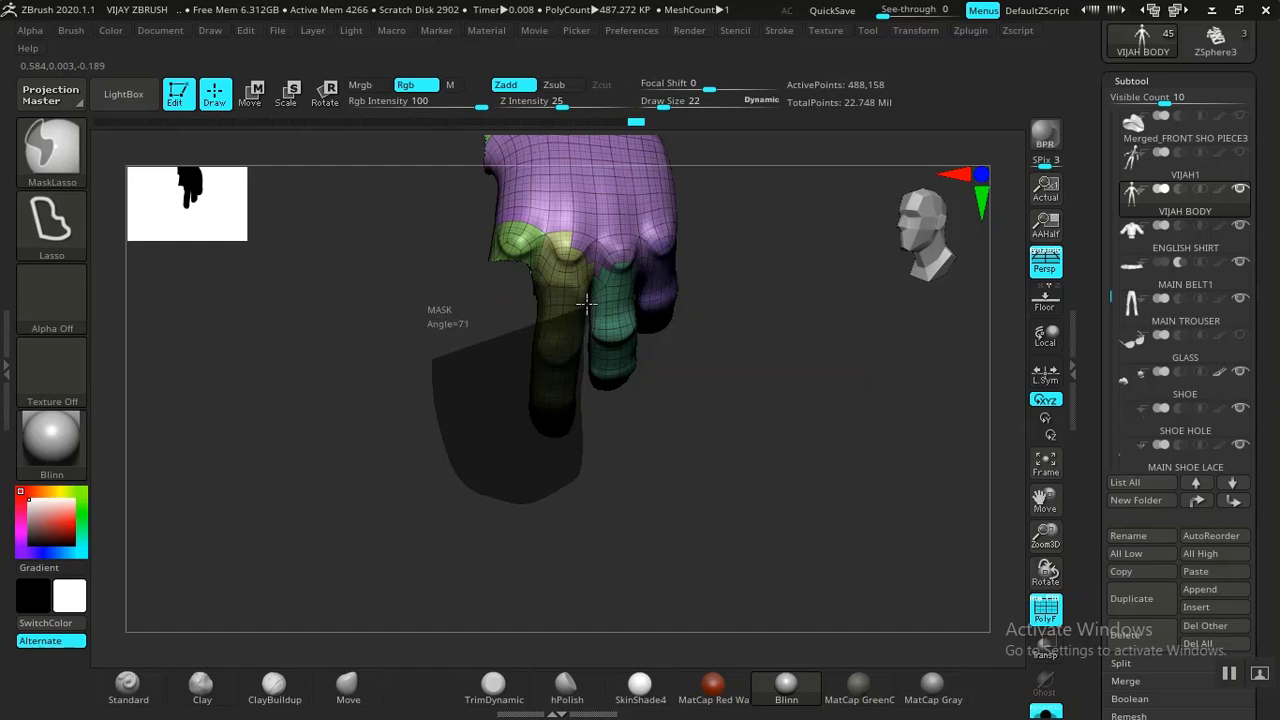
pyautogui.keyDown('ctrl'); pyautogui.keyDown('alt'); pyautogui.moveTo(518, 284); pyautogui.dragTo(520, 286); pyautogui.keyUp('alt'); pyautogui.keyUp('ctrl')
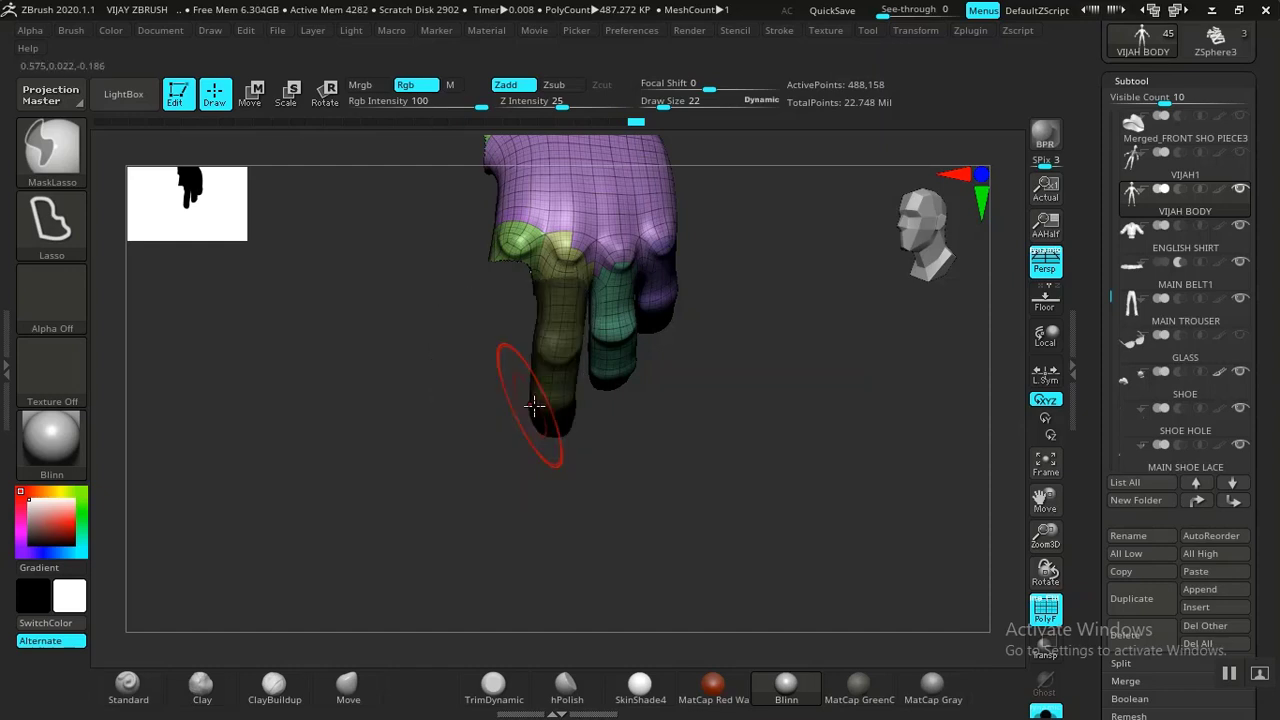
pyautogui.keyDown('ctrl'); pyautogui.keyDown('shift'); pyautogui.click(553, 393); pyautogui.keyUp('shift'); pyautogui.keyUp('ctrl')
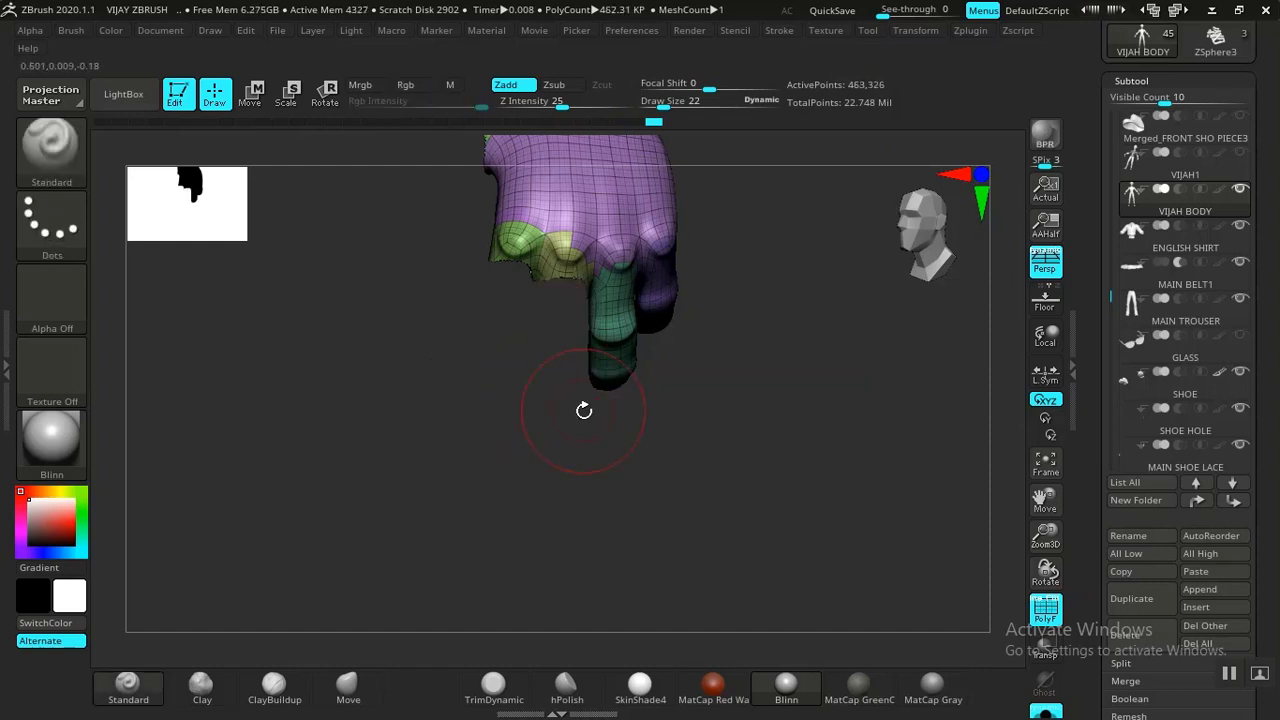
# Step: Lasso a mask over the ring finger, turn it into its own polygroup and hide it
pyautogui.moveTo(612, 453)
pyautogui.mouseDown()
pyautogui.moveTo(589, 460)
pyautogui.moveTo(603, 420)
pyautogui.moveTo(689, 437)
pyautogui.moveTo(392, 463)
pyautogui.moveTo(414, 526)
pyautogui.moveTo(525, 455)
pyautogui.mouseUp()
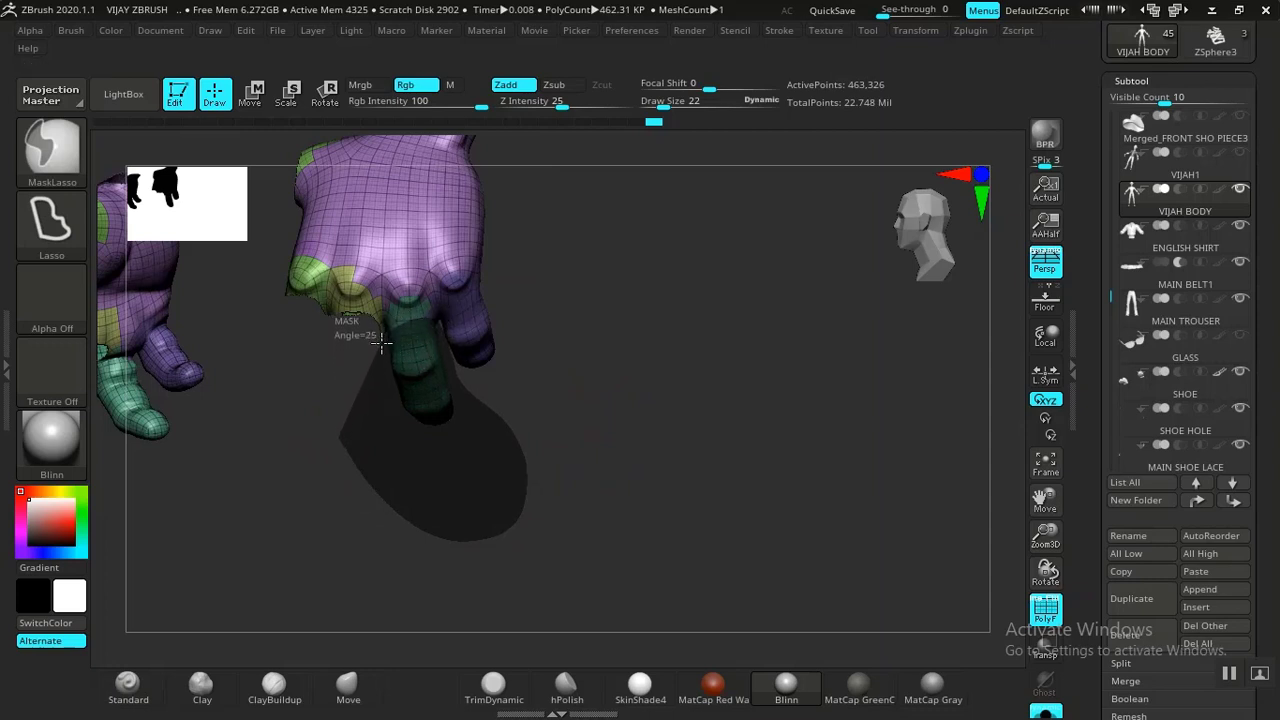
pyautogui.keyDown('ctrl'); pyautogui.moveTo(368, 385); pyautogui.dragTo(370, 388); pyautogui.keyUp('ctrl')
pyautogui.press('ctrl')
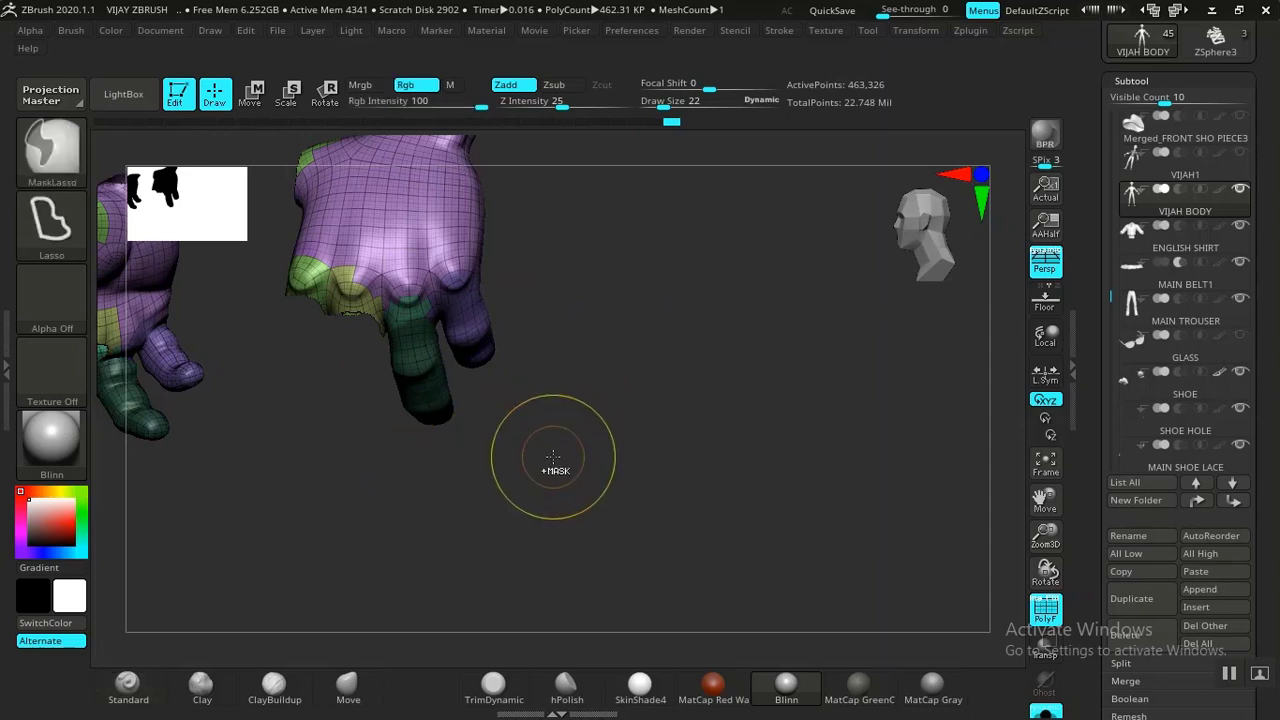
pyautogui.hotkey('ctrl', 'w')
pyautogui.keyDown('ctrl'); pyautogui.keyDown('shift'); pyautogui.click(434, 402); pyautogui.keyUp('shift'); pyautogui.keyUp('ctrl')
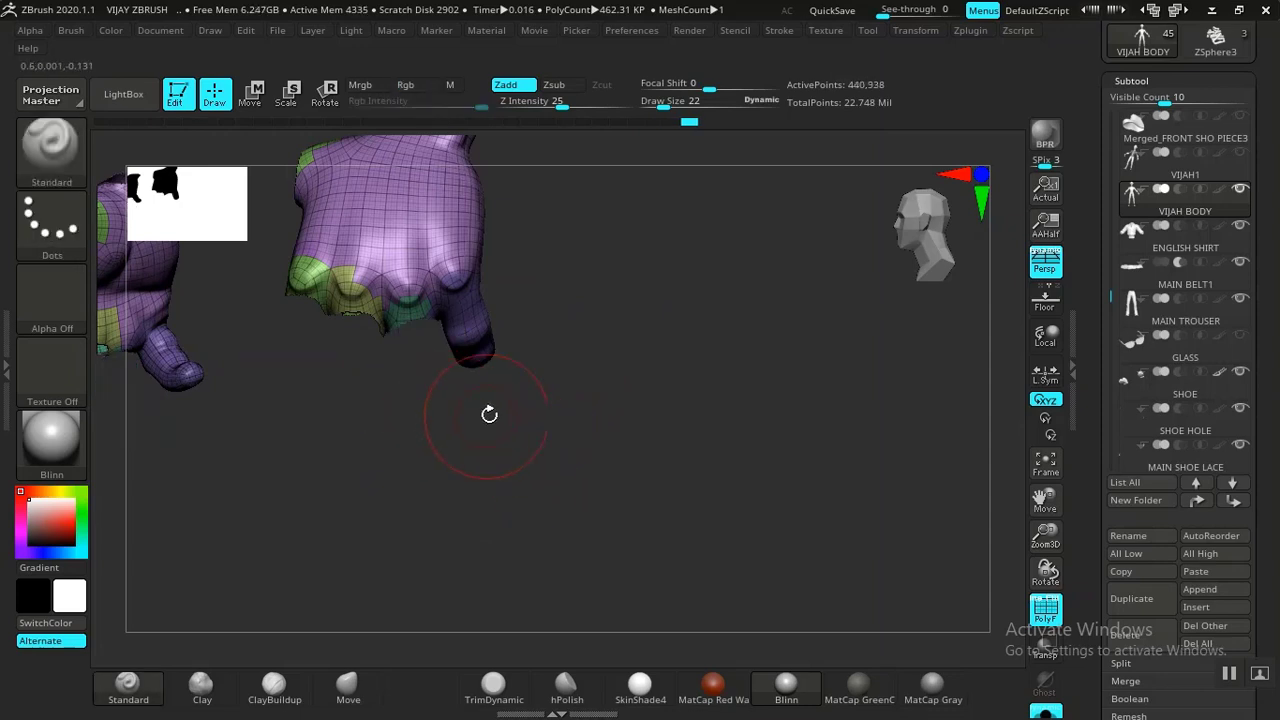
# Step: Lasso a mask over the little finger, make it its own polygroup and hide it
pyautogui.keyDown('alt'); pyautogui.moveTo(678, 421); pyautogui.dragTo(713, 456); pyautogui.keyUp('alt')
pyautogui.moveTo(687, 328)
pyautogui.keyDown('ctrl'); pyautogui.mouseDown()
pyautogui.moveTo(669, 423)
pyautogui.moveTo(477, 497)
pyautogui.moveTo(459, 403)
pyautogui.mouseUp(); pyautogui.keyUp('ctrl')
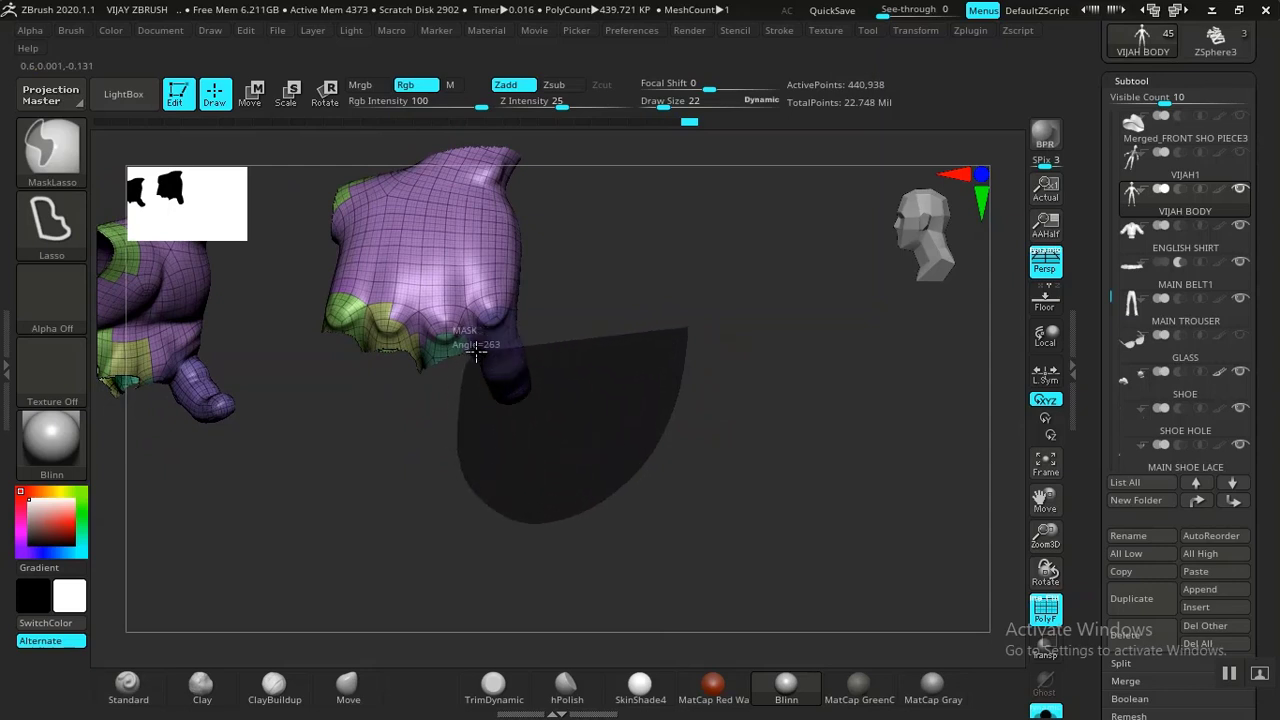
pyautogui.keyDown('ctrl'); pyautogui.moveTo(562, 321); pyautogui.dragTo(688, 330); pyautogui.keyUp('ctrl')
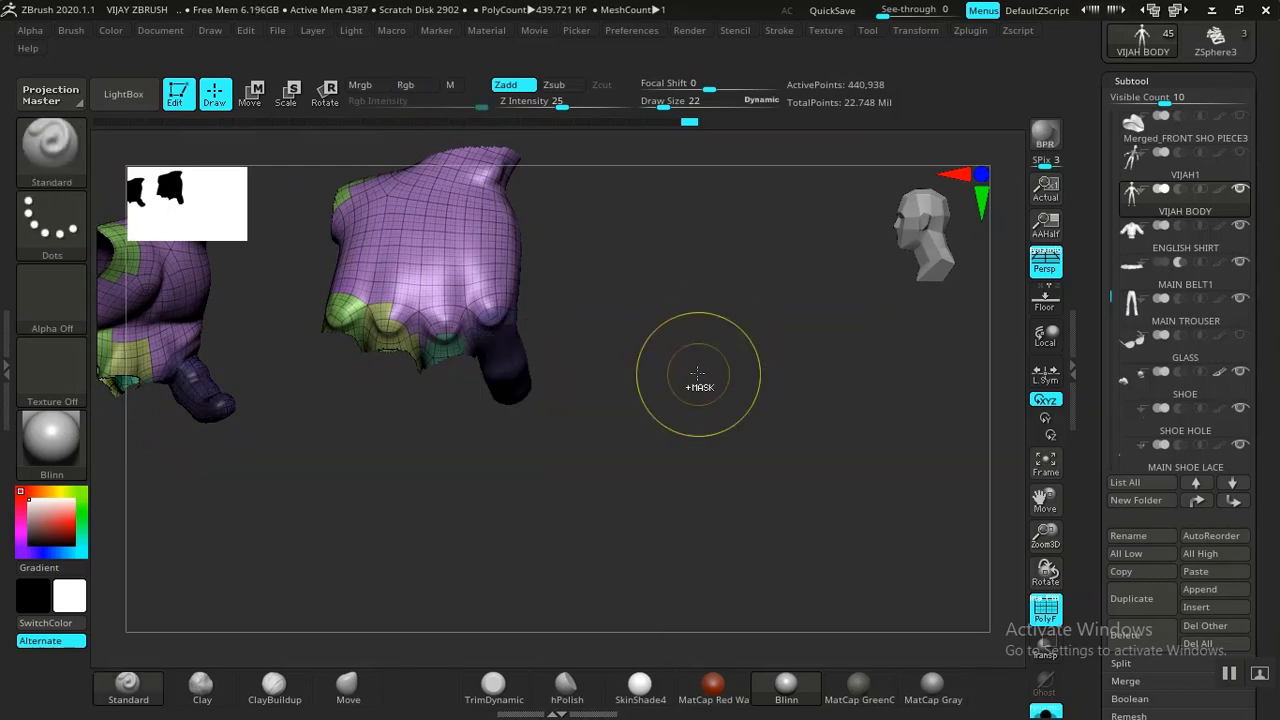
pyautogui.hotkey('ctrl', 'w')
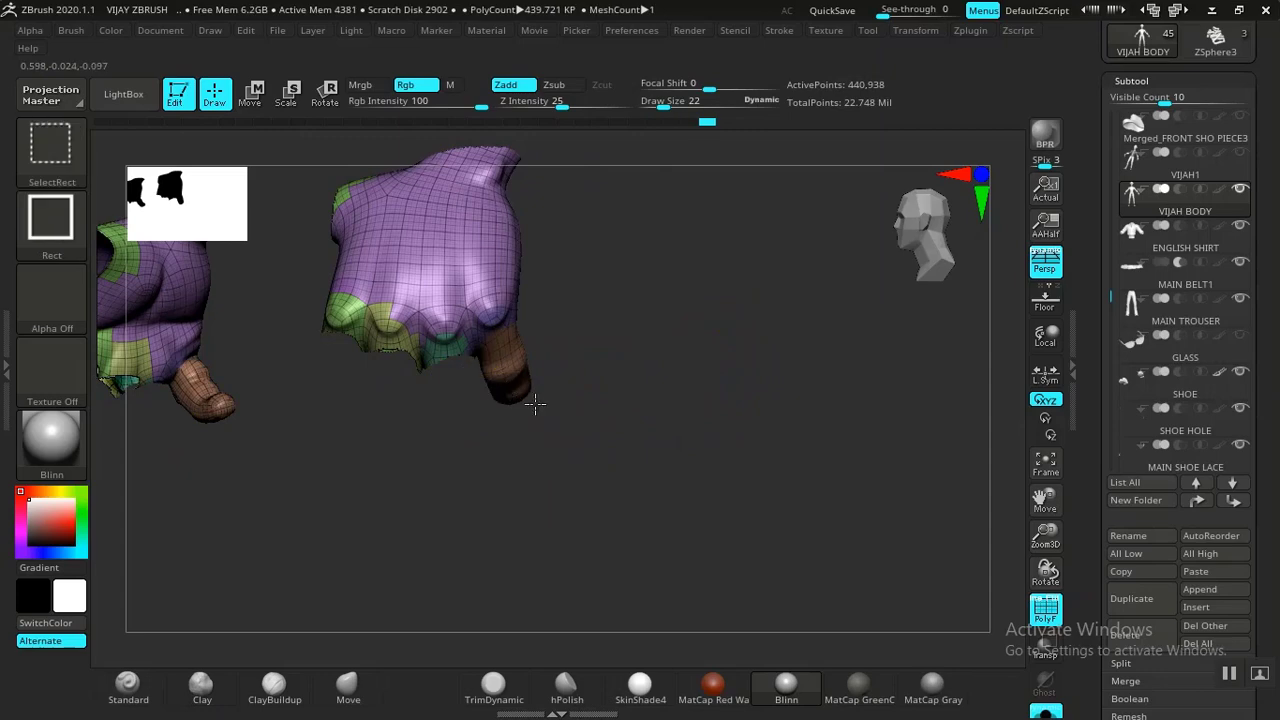
pyautogui.keyDown('ctrl'); pyautogui.keyDown('shift'); pyautogui.click(522, 398); pyautogui.keyUp('shift'); pyautogui.keyUp('ctrl')
# Step: Lasso a mask over the remaining palm and knuckles and merge them into one new polygroup
pyautogui.moveTo(708, 459); pyautogui.dragTo(558, 415)
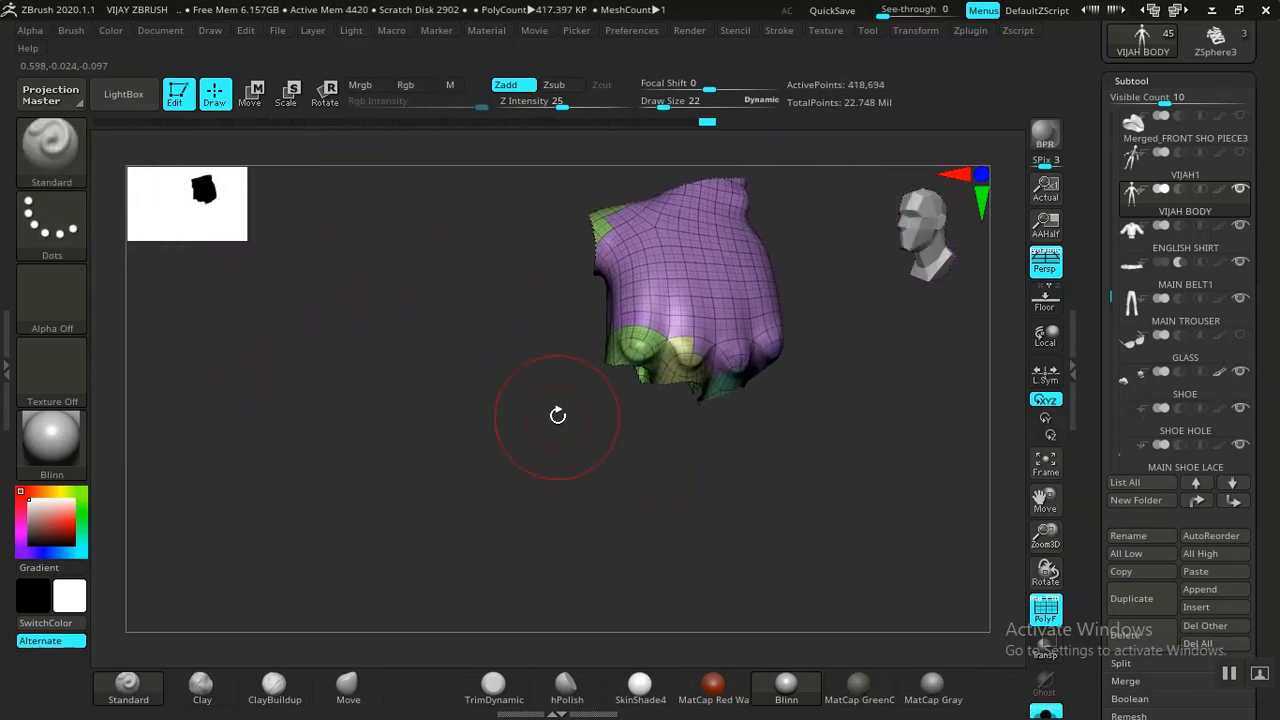
pyautogui.moveTo(485, 344)
pyautogui.keyDown('ctrl'); pyautogui.mouseDown()
pyautogui.moveTo(677, 545)
pyautogui.moveTo(829, 217)
pyautogui.moveTo(526, 197)
pyautogui.moveTo(478, 330)
pyautogui.mouseUp(); pyautogui.keyUp('ctrl')
pyautogui.hotkey('ctrl', 'w')
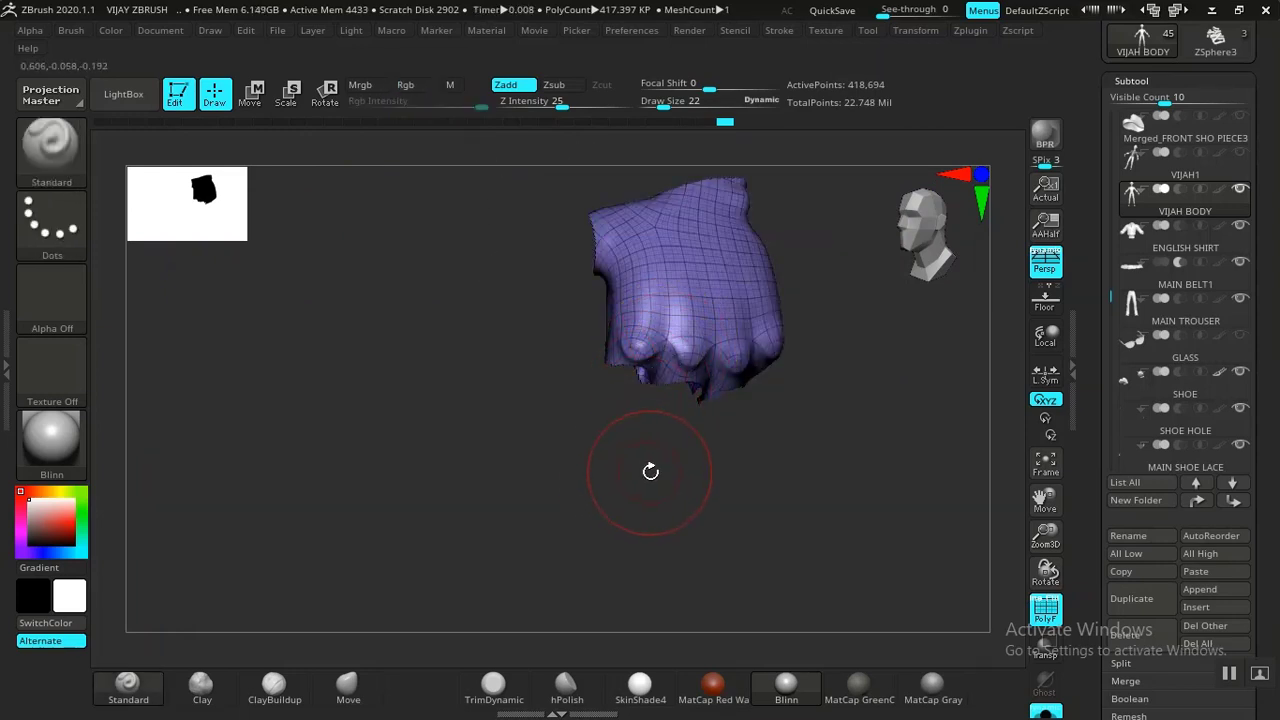
pyautogui.keyDown('ctrl'); pyautogui.keyDown('shift'); pyautogui.click(725, 447); pyautogui.keyUp('shift'); pyautogui.keyUp('ctrl')
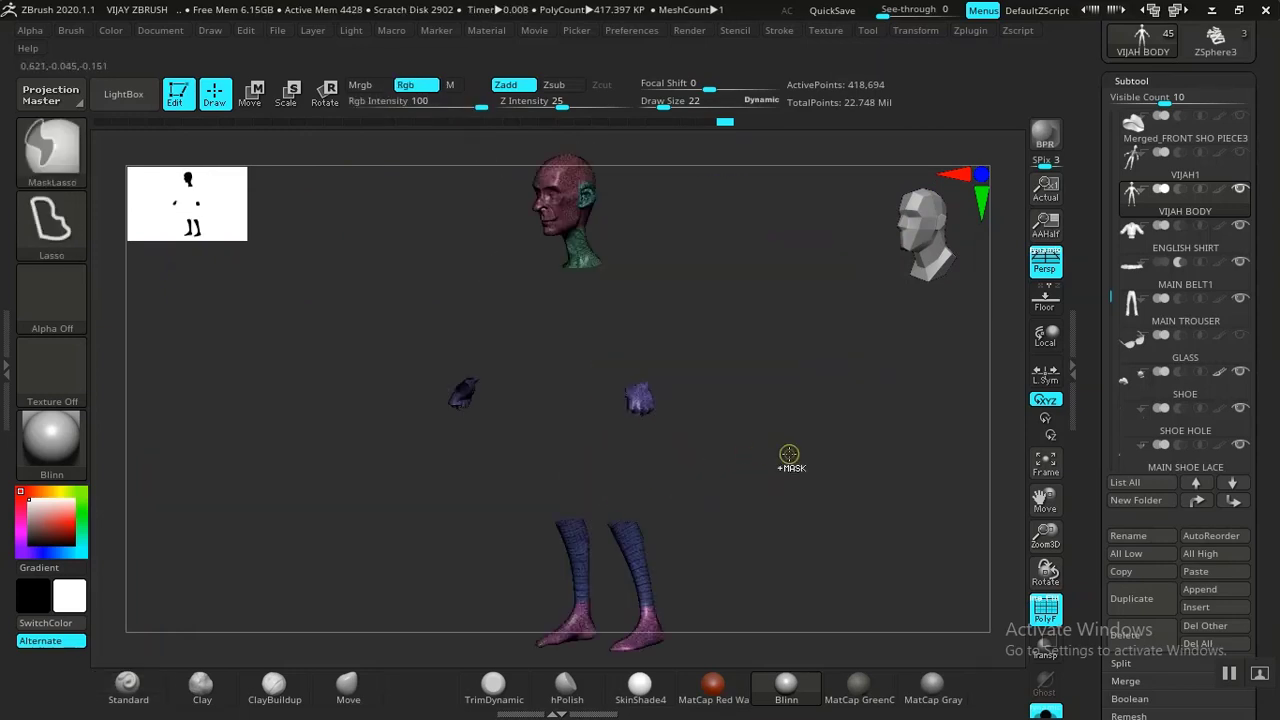
# Step: Unhide the whole body and examine the polygroup borders on the feet, lower legs and thighs
pyautogui.keyDown('ctrl'); pyautogui.keyDown('shift'); pyautogui.click(789, 455); pyautogui.keyUp('shift'); pyautogui.keyUp('ctrl')
pyautogui.moveTo(780, 463); pyautogui.dragTo(813, 449)
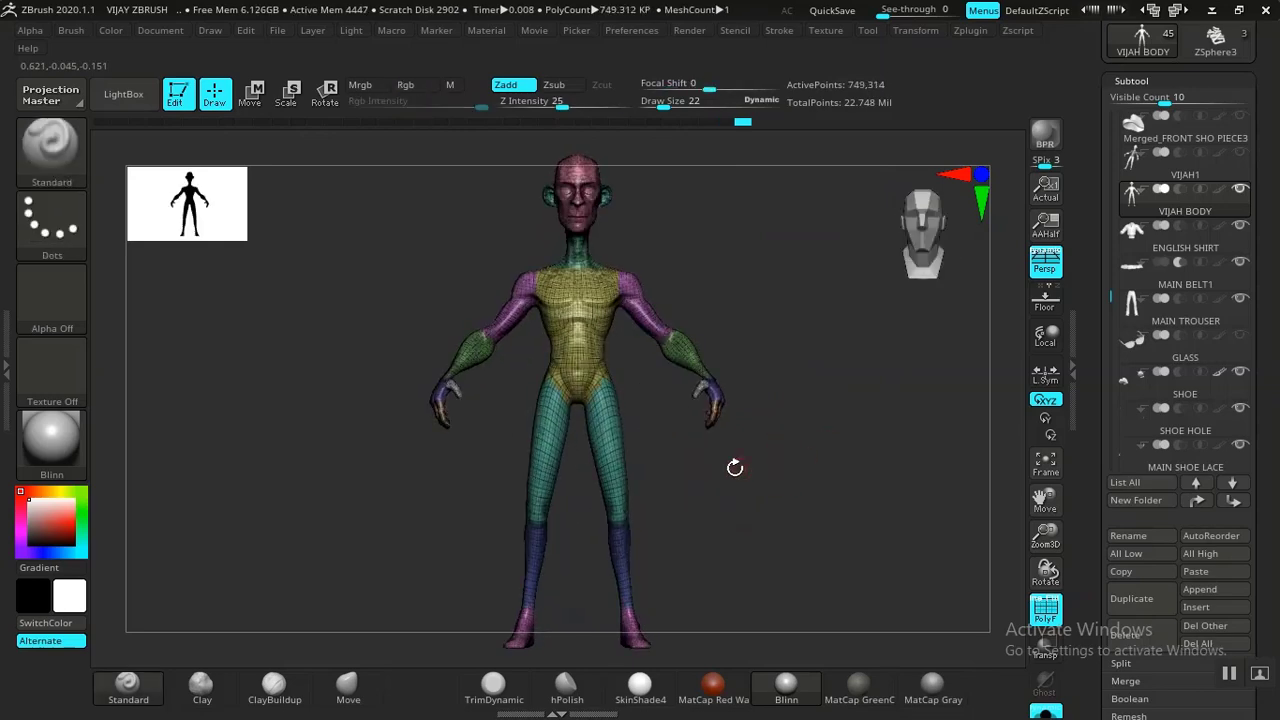
pyautogui.moveTo(735, 468); pyautogui.dragTo(667, 484)
pyautogui.keyDown('alt'); pyautogui.moveTo(800, 382); pyautogui.dragTo(723, 251); pyautogui.keyUp('alt')
pyautogui.keyDown('alt'); pyautogui.moveTo(755, 432); pyautogui.dragTo(634, 443); pyautogui.keyUp('alt')
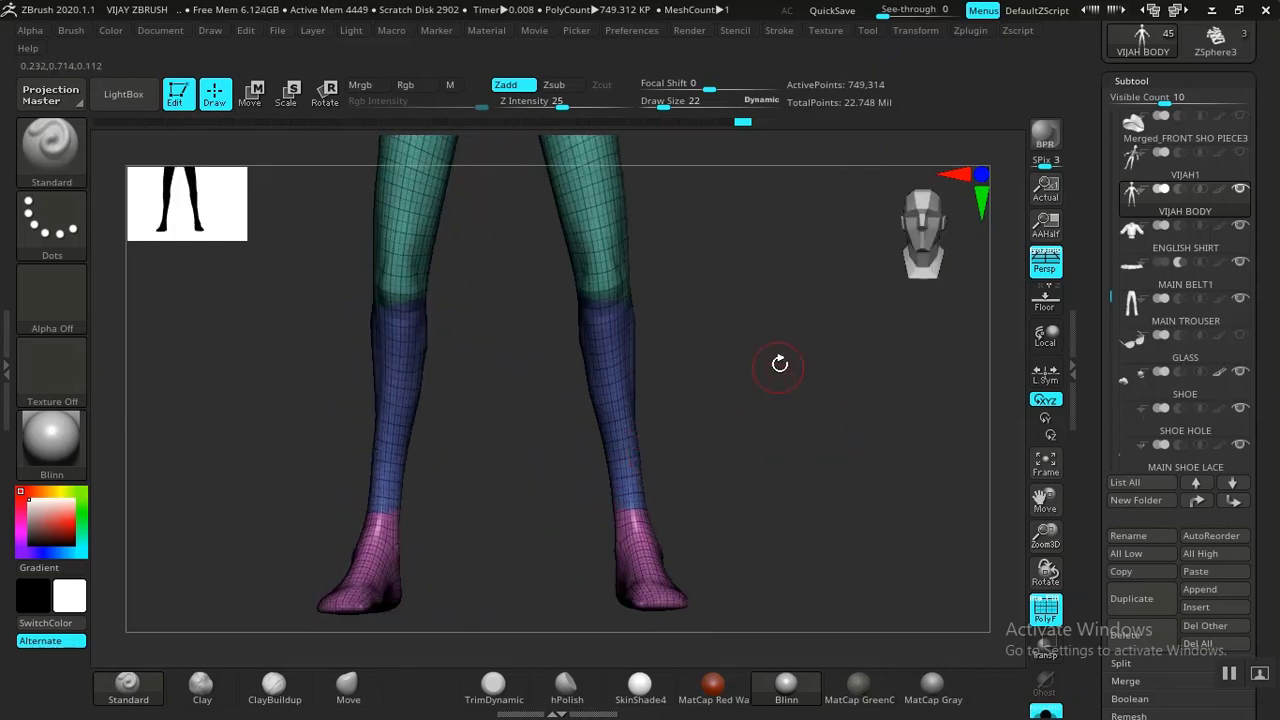
pyautogui.keyDown('alt'); pyautogui.moveTo(777, 363); pyautogui.dragTo(750, 567); pyautogui.keyUp('alt')
pyautogui.keyDown('alt'); pyautogui.moveTo(870, 327); pyautogui.dragTo(846, 580); pyautogui.keyUp('alt')
pyautogui.keyDown('alt'); pyautogui.moveTo(773, 335); pyautogui.dragTo(765, 500); pyautogui.keyUp('alt')
# Step: Examine the polygroup borders on the back of the hips, waist, shoulders and neck
pyautogui.moveTo(763, 440); pyautogui.dragTo(691, 615)
pyautogui.keyDown('alt'); pyautogui.moveTo(680, 463); pyautogui.dragTo(624, 463); pyautogui.keyUp('alt')
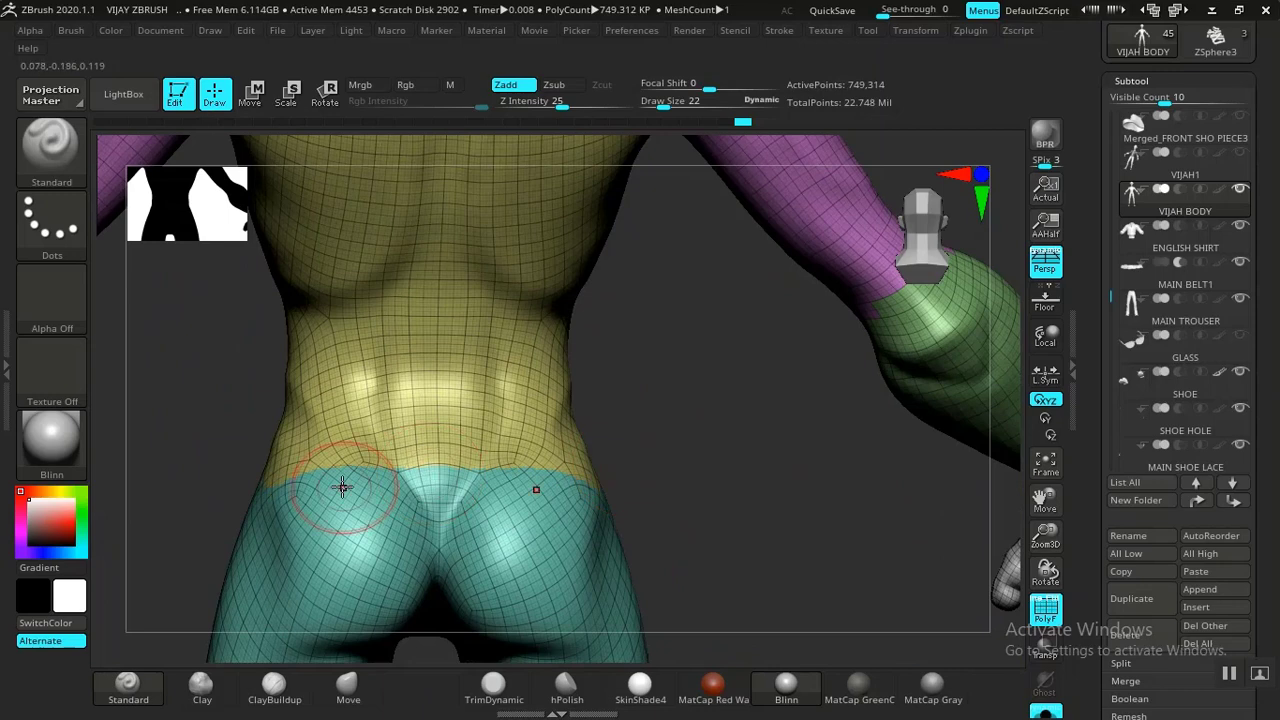
pyautogui.keyDown('alt'); pyautogui.moveTo(642, 300); pyautogui.dragTo(620, 508); pyautogui.keyUp('alt')
pyautogui.keyDown('alt'); pyautogui.moveTo(602, 388); pyautogui.dragTo(591, 494); pyautogui.keyUp('alt')
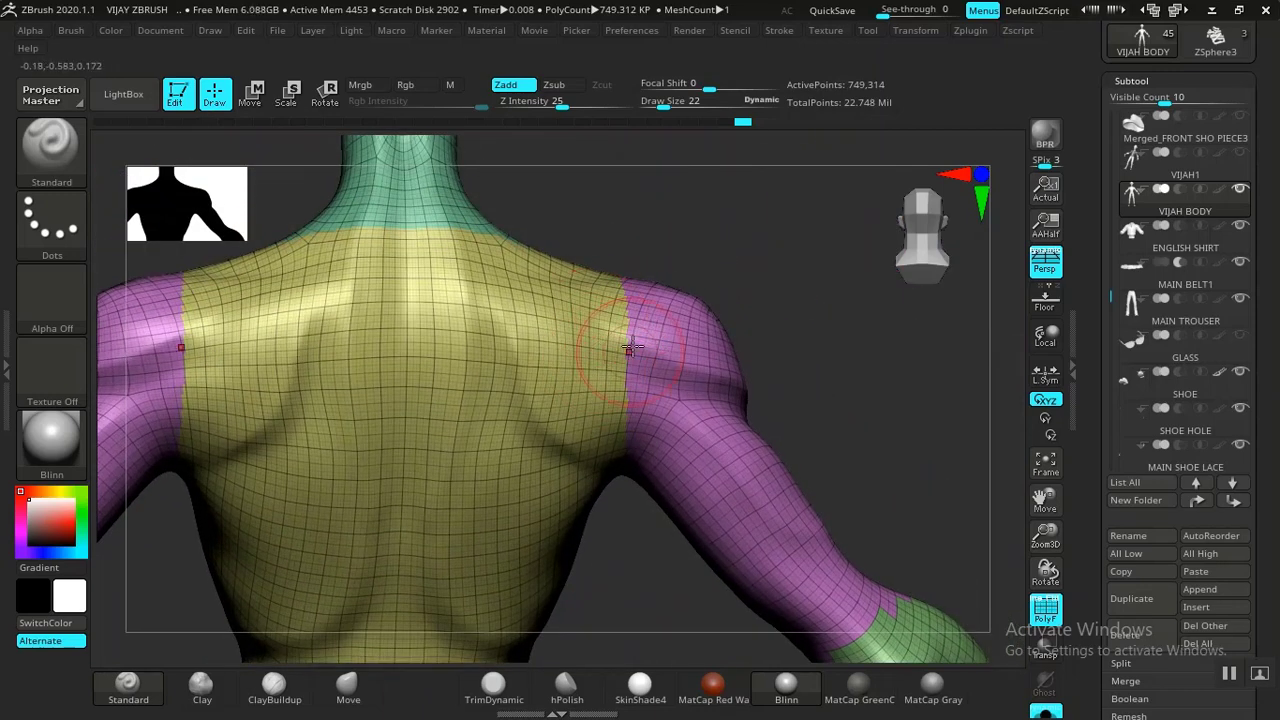
pyautogui.keyDown('alt'); pyautogui.moveTo(755, 342); pyautogui.dragTo(773, 568); pyautogui.keyUp('alt')
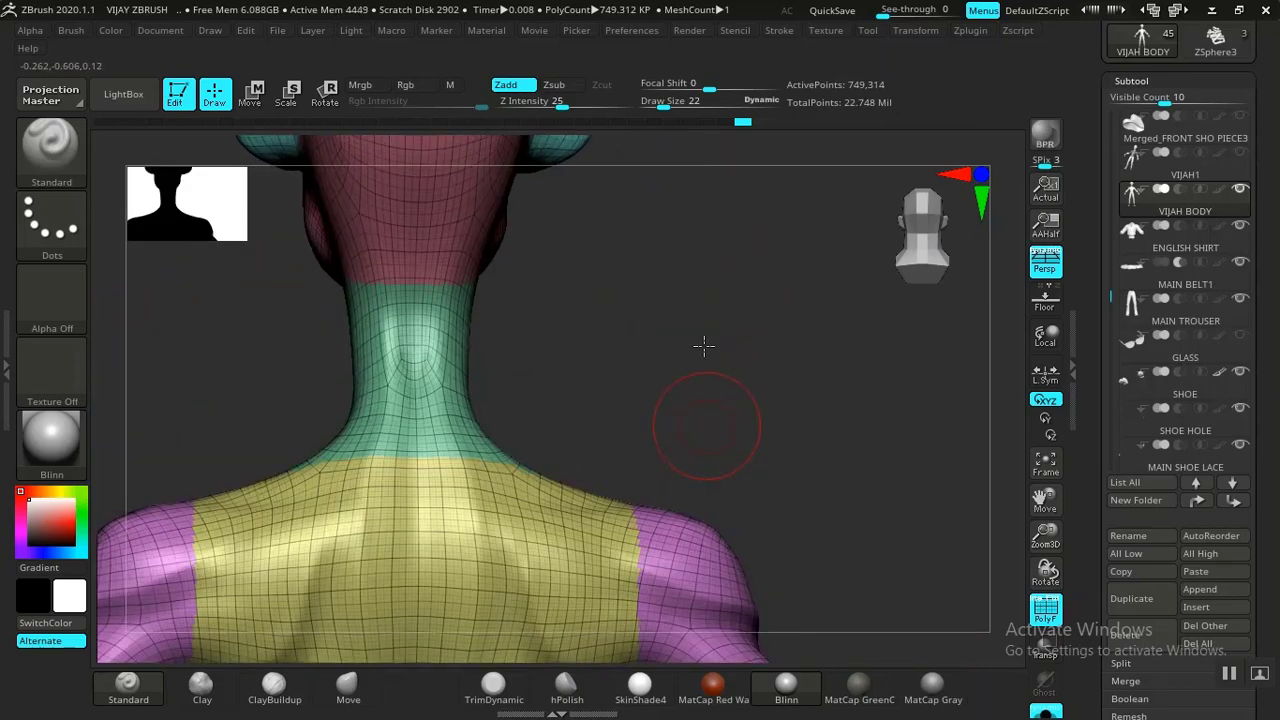
pyautogui.keyDown('alt'); pyautogui.moveTo(703, 346); pyautogui.dragTo(690, 236); pyautogui.keyUp('alt')
pyautogui.moveTo(630, 314); pyautogui.dragTo(672, 435)
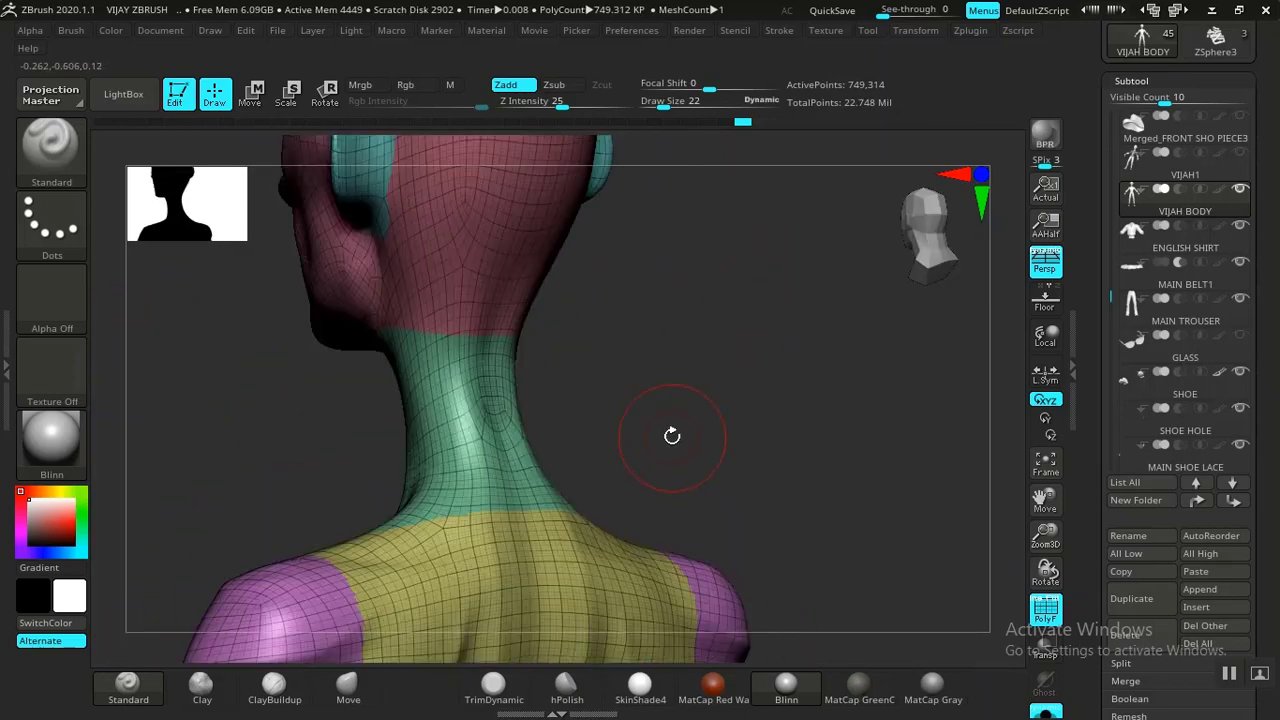
pyautogui.moveTo(590, 392)
pyautogui.mouseDown()
pyautogui.moveTo(655, 390)
pyautogui.moveTo(749, 357)
pyautogui.moveTo(706, 423)
pyautogui.moveTo(743, 517)
pyautogui.moveTo(720, 475)
pyautogui.moveTo(766, 480)
pyautogui.moveTo(751, 480)
pyautogui.moveTo(763, 500)
pyautogui.moveTo(736, 466)
pyautogui.moveTo(806, 363)
pyautogui.moveTo(786, 426)
pyautogui.moveTo(732, 511)
pyautogui.mouseUp()
# Step: Lower the body mesh to its lowest subdivision level and examine the shoulder and neck polygroup edges from behind
pyautogui.hotkey('shift', 'd')
pyautogui.hotkey('shift', 'd')
pyautogui.hotkey('shift', 'd')
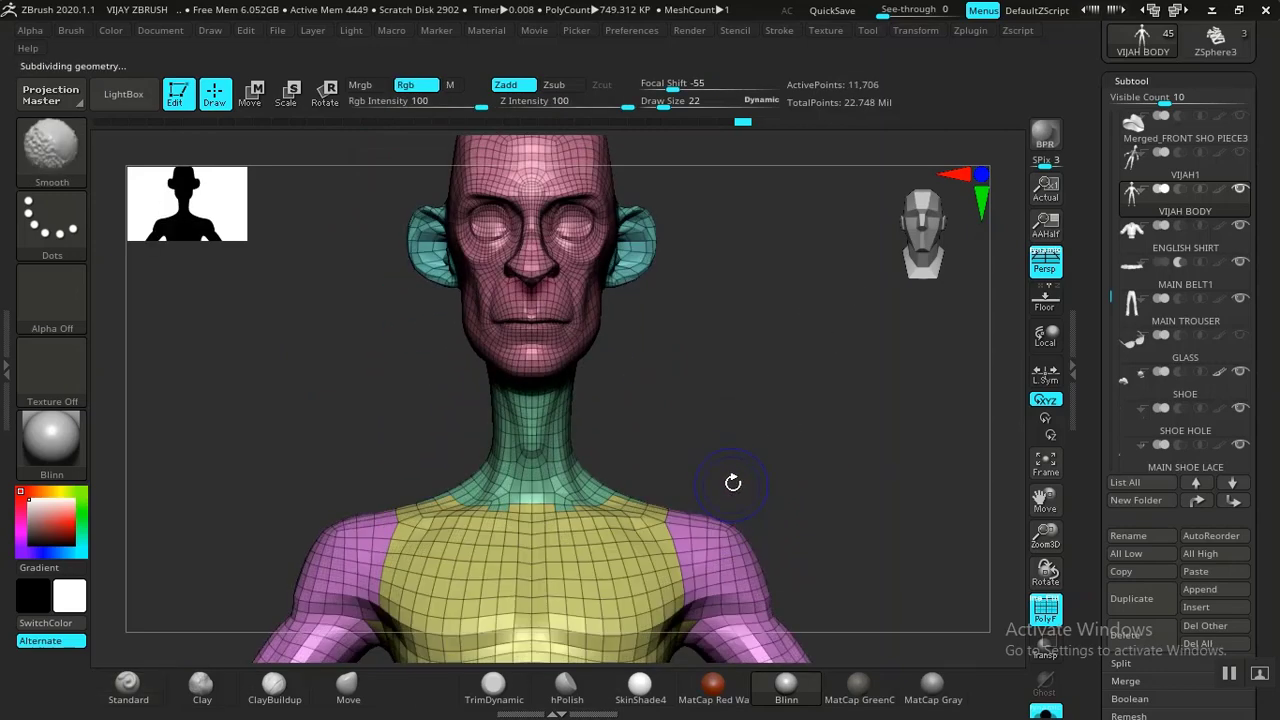
pyautogui.moveTo(779, 441); pyautogui.dragTo(608, 438)
pyautogui.moveTo(722, 448); pyautogui.dragTo(710, 506)
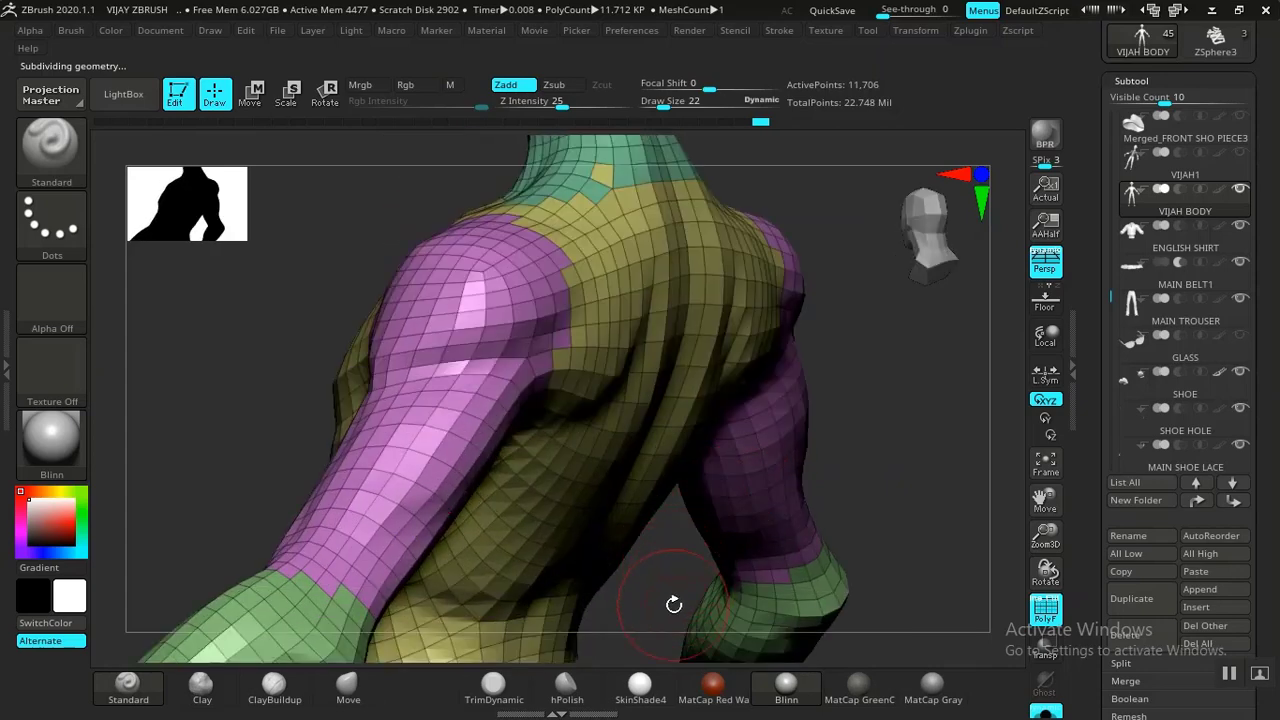
pyautogui.moveTo(674, 604); pyautogui.dragTo(656, 571)
# Step: Isolate the neck polygroup to check its lower edge and show the whole body again
pyautogui.keyDown('ctrl'); pyautogui.keyDown('shift'); pyautogui.click(582, 212); pyautogui.keyUp('shift'); pyautogui.keyUp('ctrl')
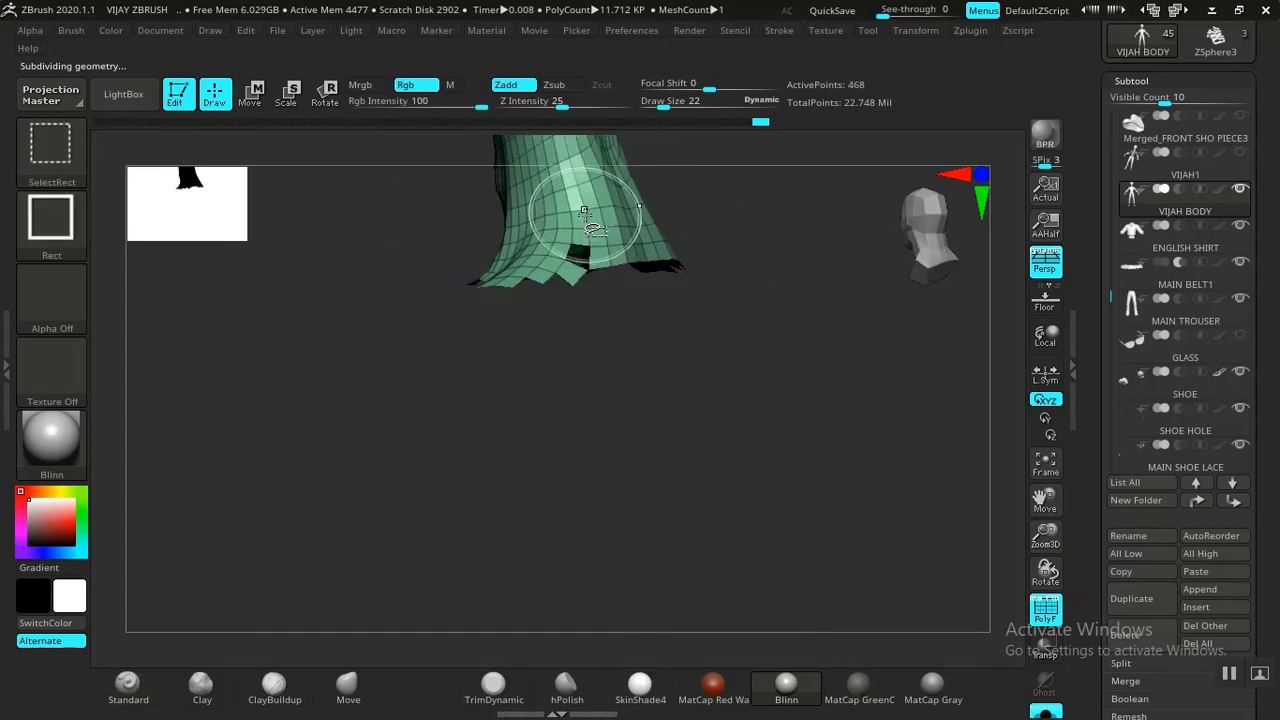
pyautogui.keyDown('ctrl'); pyautogui.keyDown('shift'); pyautogui.click(592, 215); pyautogui.keyUp('shift'); pyautogui.keyUp('ctrl')
pyautogui.moveTo(702, 226)
pyautogui.mouseDown()
pyautogui.moveTo(674, 223)
pyautogui.moveTo(694, 221)
pyautogui.moveTo(743, 271)
pyautogui.moveTo(694, 260)
pyautogui.moveTo(717, 237)
pyautogui.moveTo(735, 262)
pyautogui.moveTo(715, 255)
pyautogui.moveTo(632, 295)
pyautogui.mouseUp()
pyautogui.keyDown('ctrl'); pyautogui.keyDown('shift'); pyautogui.click(722, 238); pyautogui.keyUp('shift'); pyautogui.keyUp('ctrl')
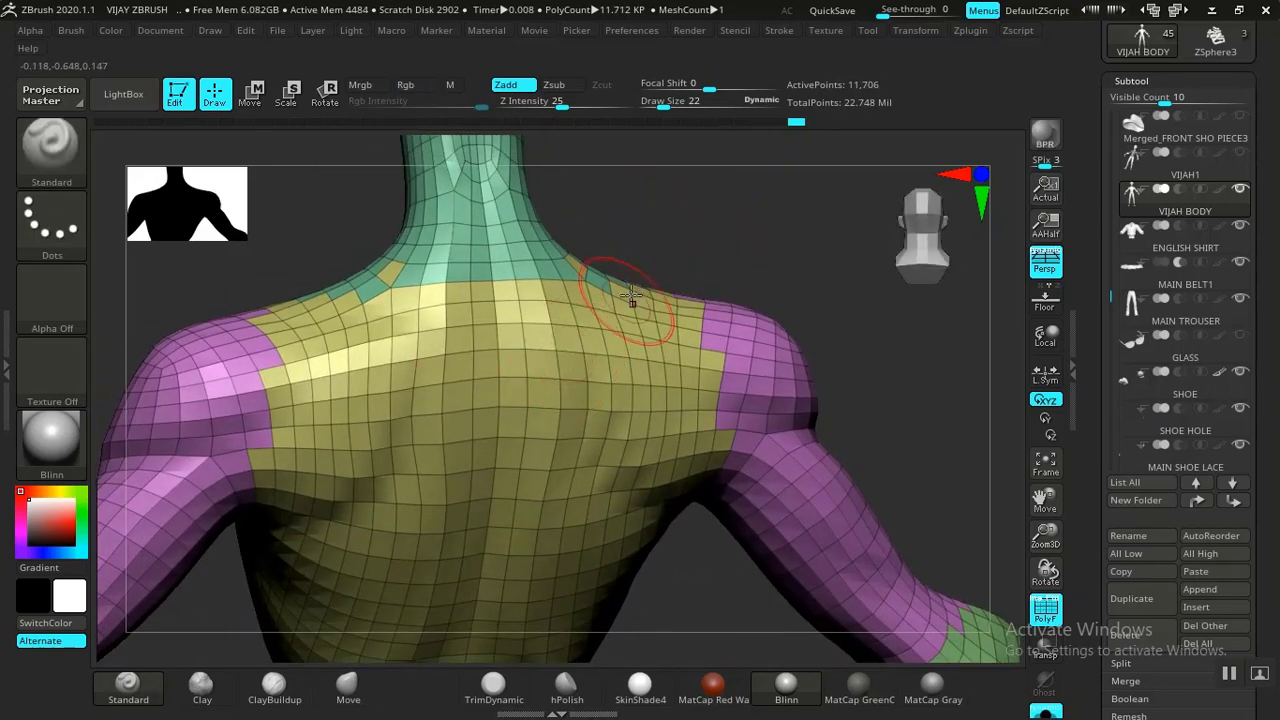
# Step: Hide the upper arms and examine the stray torso polygons around the base of the neck
pyautogui.press('ctrl')
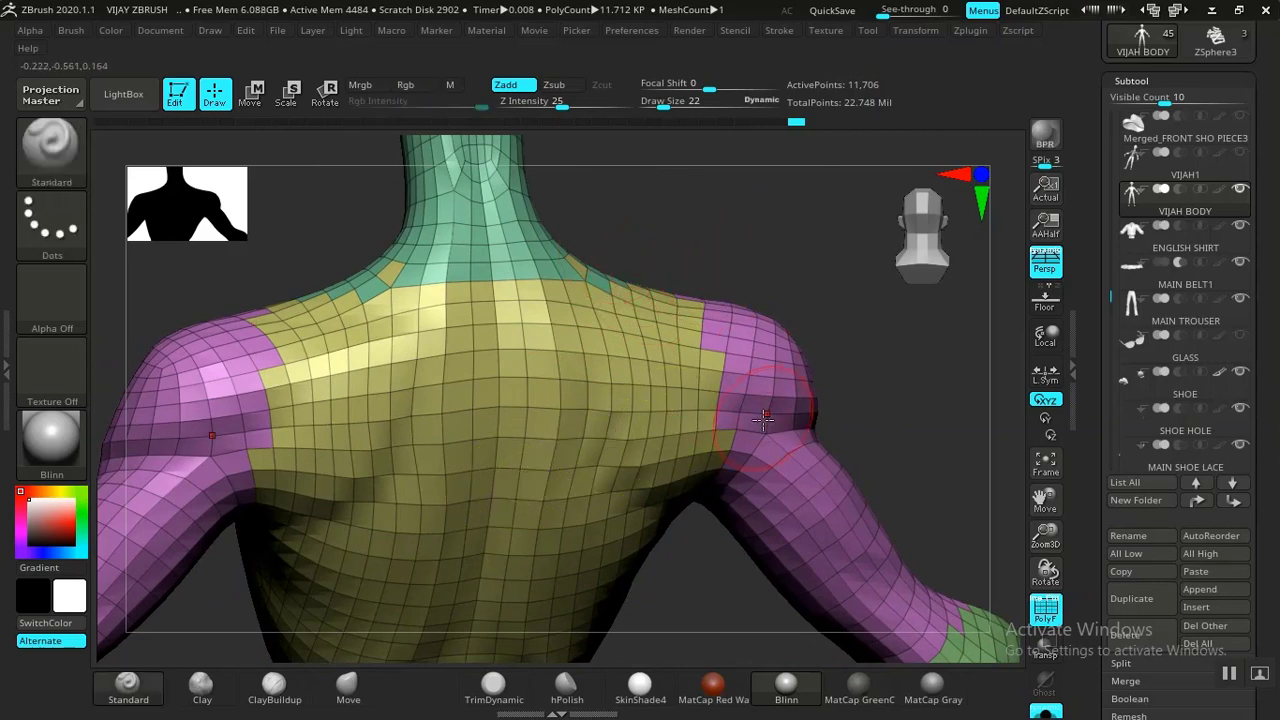
pyautogui.hotkey('ctrl', 'shift')
pyautogui.keyDown('ctrl'); pyautogui.keyDown('shift'); pyautogui.click(762, 492); pyautogui.keyUp('shift'); pyautogui.keyUp('ctrl')
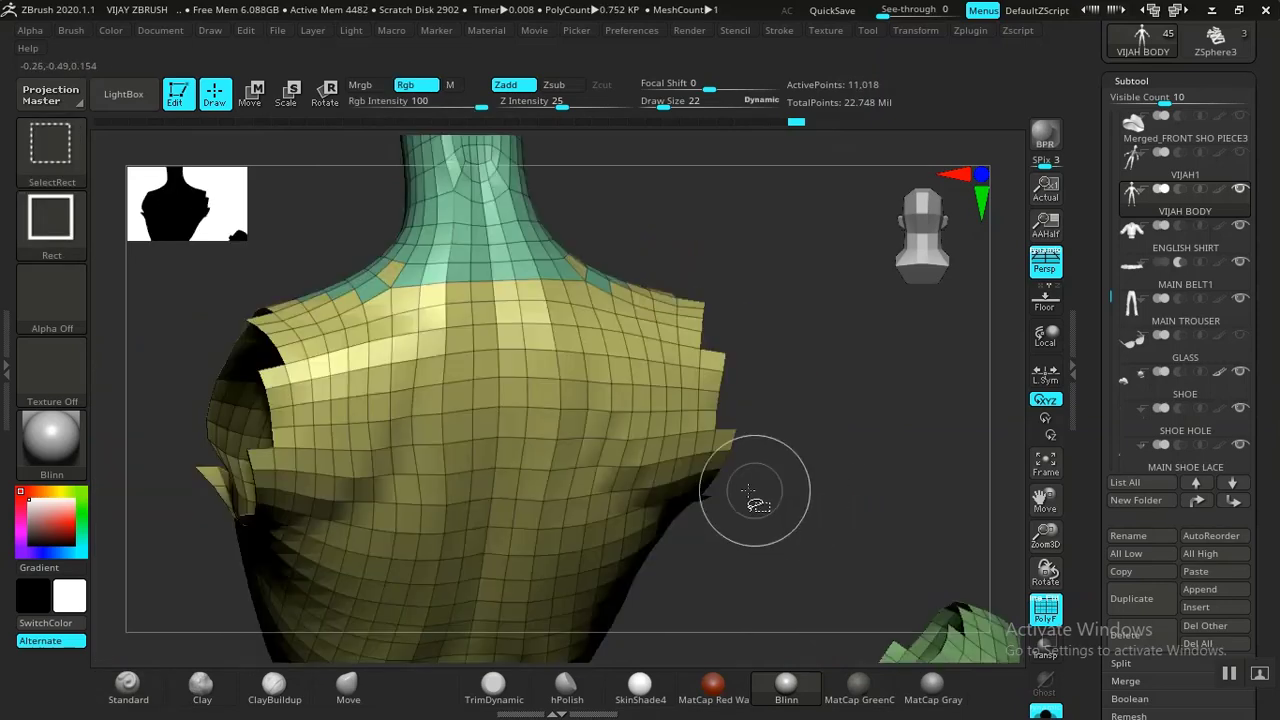
pyautogui.keyDown('alt'); pyautogui.moveTo(789, 503); pyautogui.dragTo(621, 310); pyautogui.keyUp('alt')
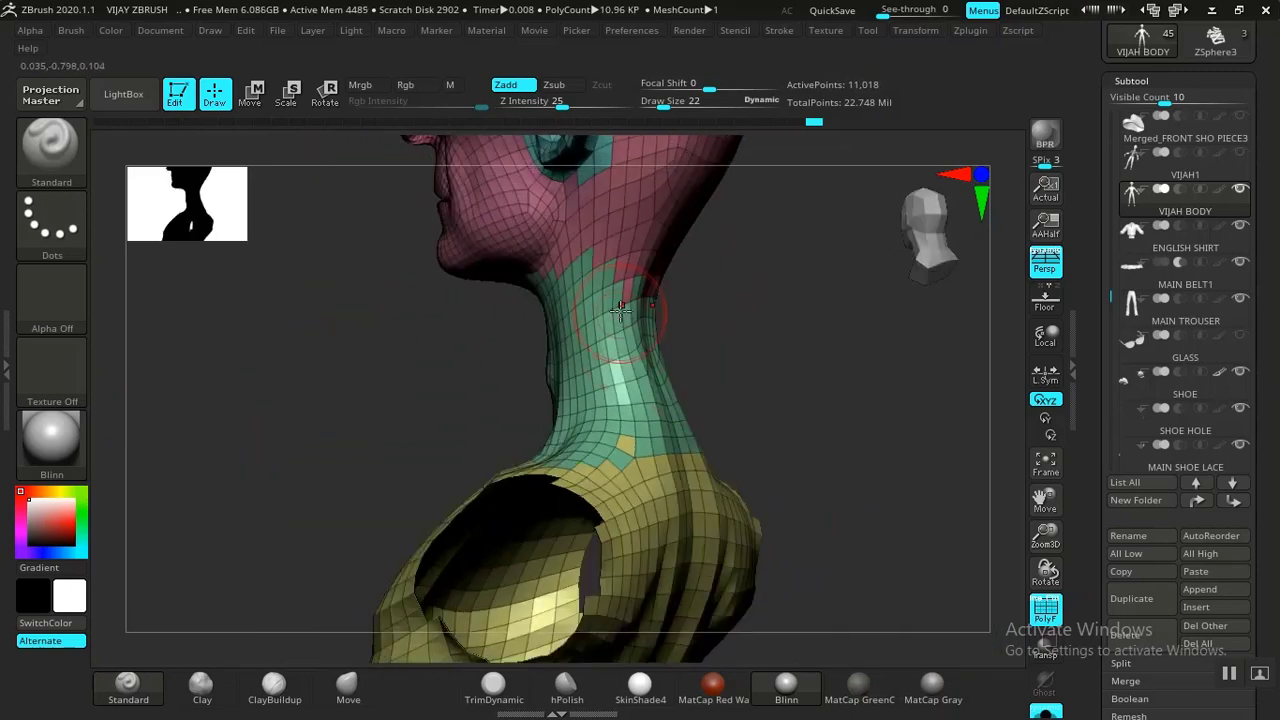
pyautogui.moveTo(698, 320)
pyautogui.mouseDown()
pyautogui.moveTo(860, 354)
pyautogui.moveTo(812, 381)
pyautogui.moveTo(674, 317)
pyautogui.moveTo(640, 316)
pyautogui.moveTo(717, 337)
pyautogui.moveTo(837, 434)
pyautogui.moveTo(797, 573)
pyautogui.moveTo(771, 489)
pyautogui.moveTo(720, 446)
pyautogui.moveTo(674, 440)
pyautogui.moveTo(622, 388)
pyautogui.mouseUp()
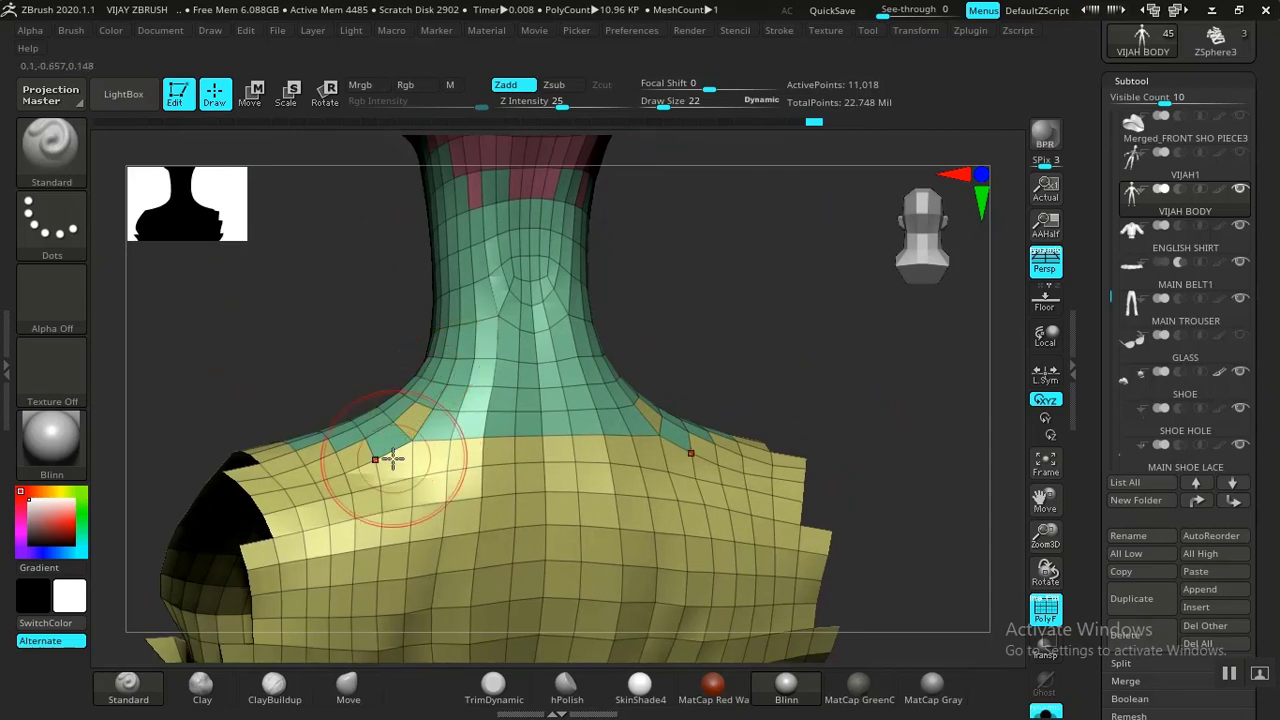
pyautogui.moveTo(658, 342); pyautogui.dragTo(662, 338)
# Step: Hide the neck to check the upper torso edge, and isolate the torso polygroup
pyautogui.keyDown('ctrl'); pyautogui.keyDown('shift'); pyautogui.click(530, 400); pyautogui.keyUp('shift'); pyautogui.keyUp('ctrl')
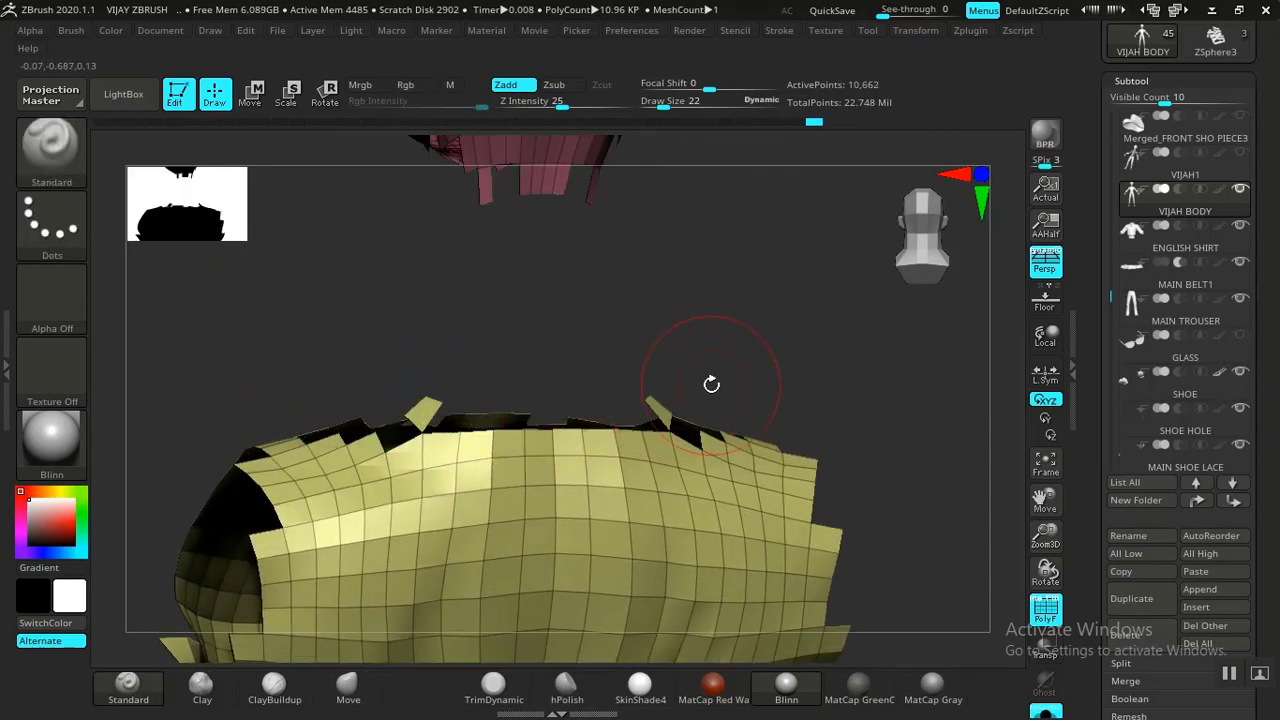
pyautogui.moveTo(831, 373); pyautogui.dragTo(859, 279)
pyautogui.keyDown('ctrl'); pyautogui.keyDown('shift'); pyautogui.click(823, 374); pyautogui.keyUp('shift'); pyautogui.keyUp('ctrl')
pyautogui.keyDown('ctrl'); pyautogui.keyDown('shift'); pyautogui.click(643, 548); pyautogui.keyUp('shift'); pyautogui.keyUp('ctrl')
# Step: Run Auto Groups on the isolated torso to give its two detached stray polygons their own polygroups
pyautogui.moveTo(1103, 586); pyautogui.dragTo(1102, 435)
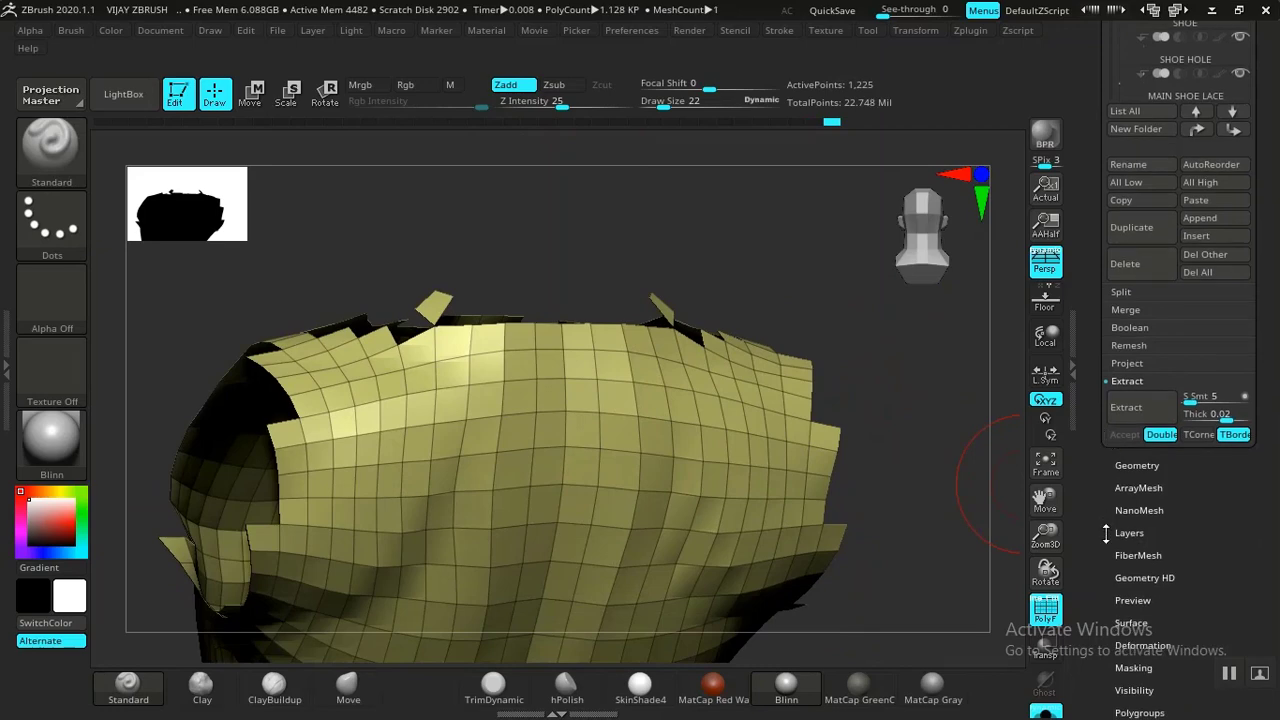
pyautogui.moveTo(1107, 614); pyautogui.dragTo(1109, 450)
pyautogui.moveTo(1115, 529); pyautogui.dragTo(1111, 479)
pyautogui.click(1122, 498)
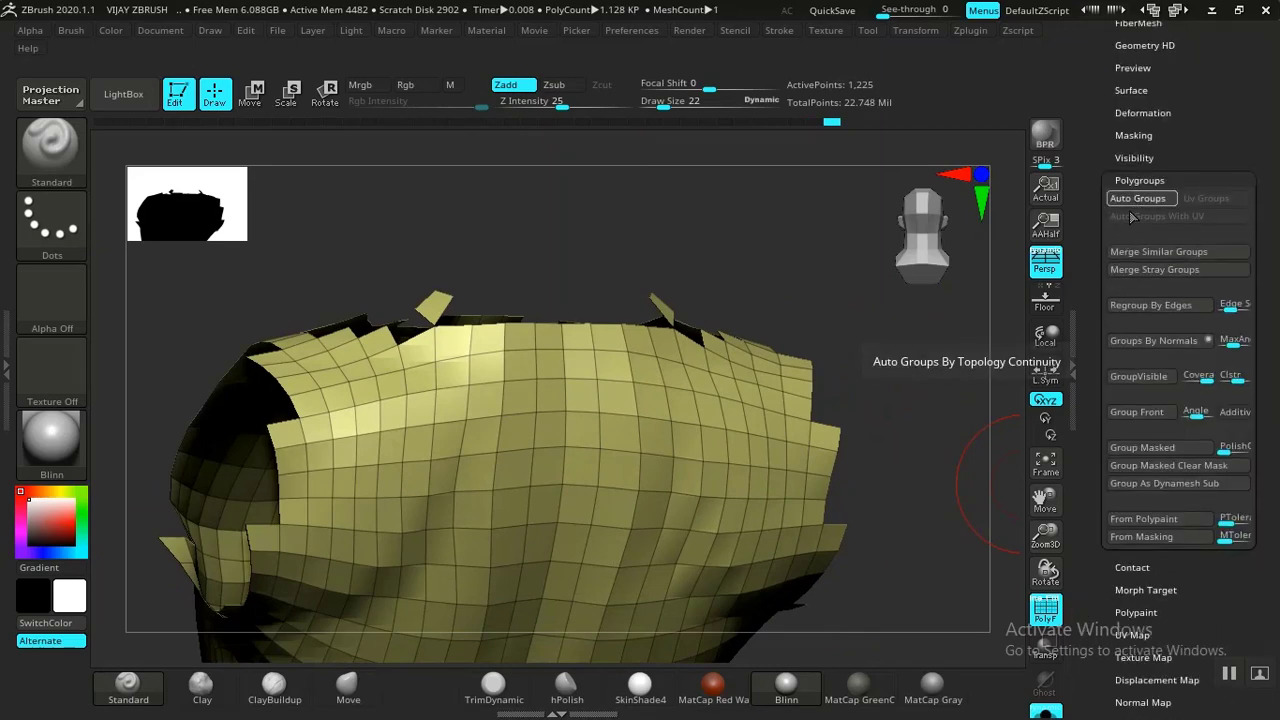
pyautogui.click(1136, 198)
pyautogui.click(1164, 340)
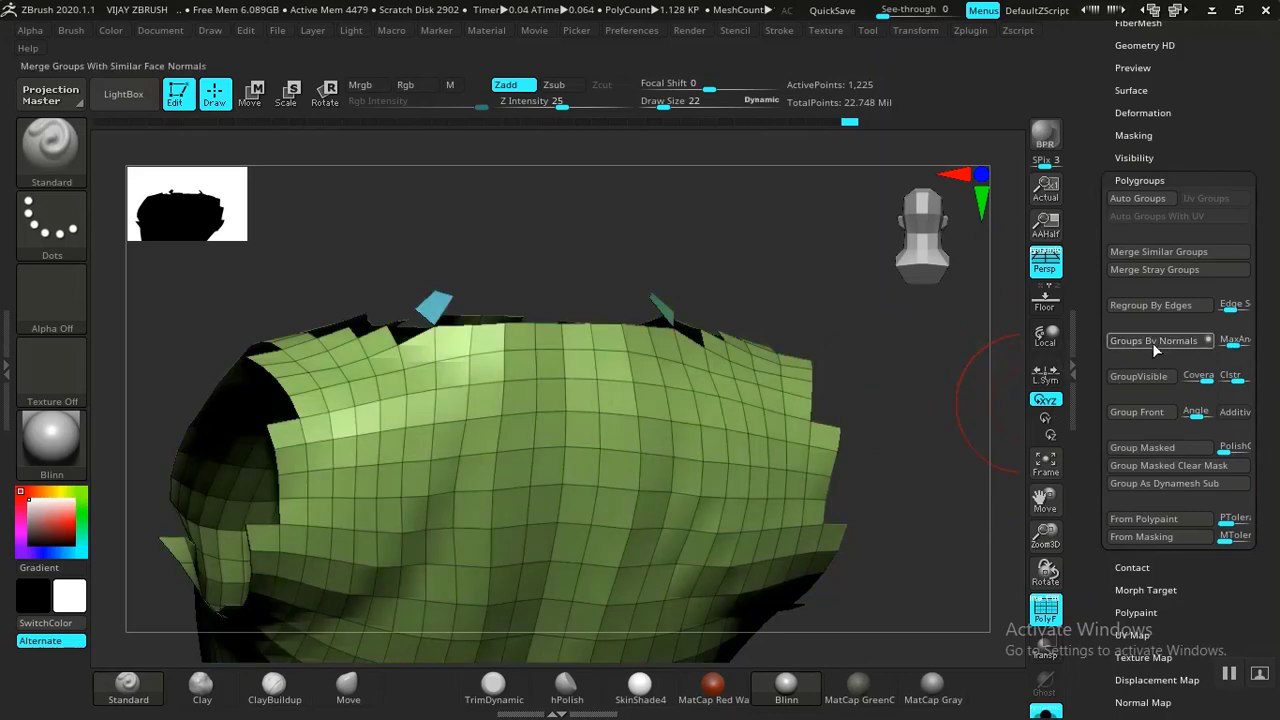
# Step: Show the whole body and hide the torso polygroup to check the stray polygons against the neck
pyautogui.moveTo(741, 265); pyautogui.dragTo(741, 293)
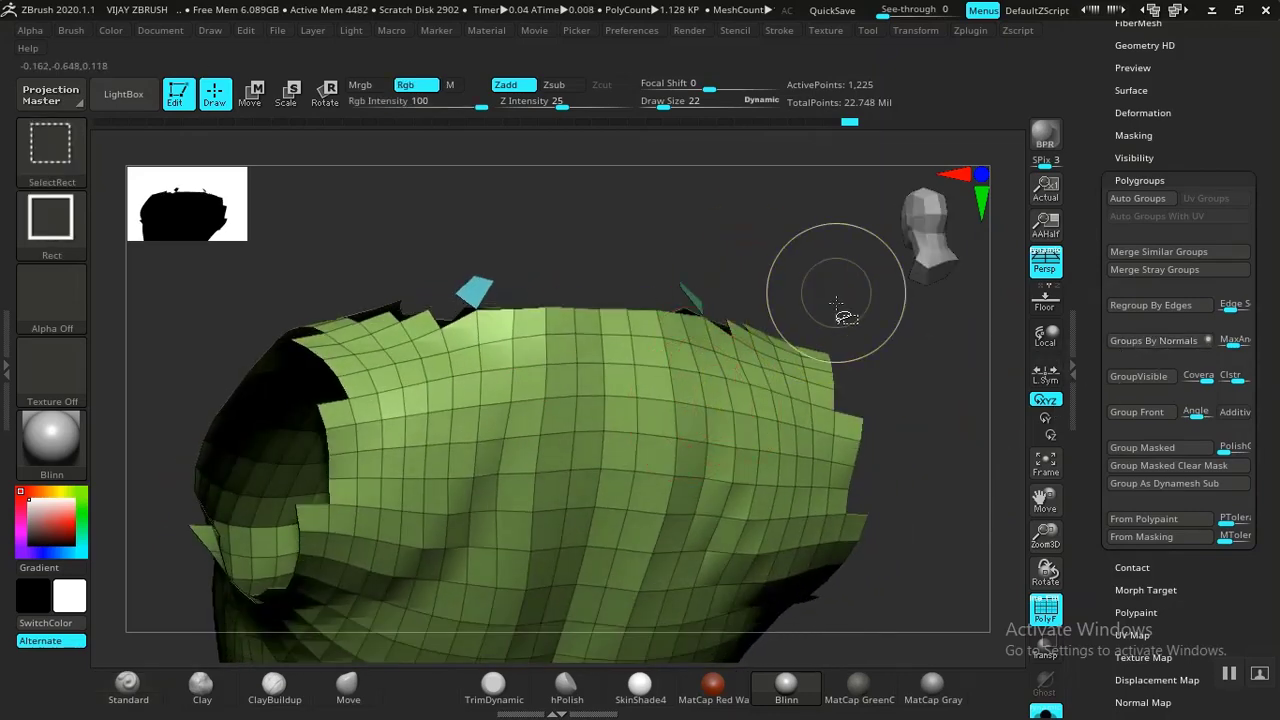
pyautogui.keyDown('ctrl'); pyautogui.keyDown('shift'); pyautogui.click(836, 300); pyautogui.keyUp('shift'); pyautogui.keyUp('ctrl')
pyautogui.keyDown('ctrl'); pyautogui.keyDown('shift'); pyautogui.click(632, 514); pyautogui.keyUp('shift'); pyautogui.keyUp('ctrl')
pyautogui.keyDown('ctrl'); pyautogui.keyDown('shift'); pyautogui.click(618, 515); pyautogui.keyUp('shift'); pyautogui.keyUp('ctrl')
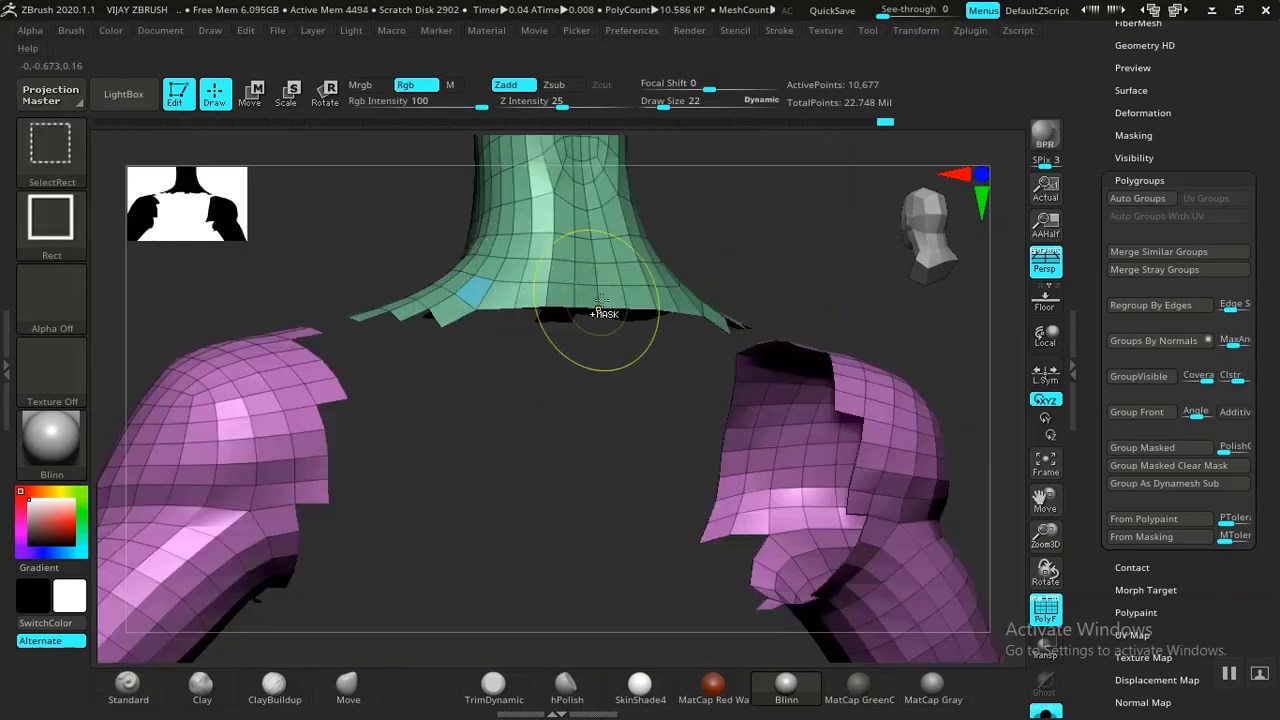
# Step: Isolate the neck with its two stray polygons, merge them into one polygroup and show the whole body
pyautogui.keyDown('ctrl'); pyautogui.keyDown('shift'); pyautogui.click(766, 271); pyautogui.keyUp('shift'); pyautogui.keyUp('ctrl')
pyautogui.keyDown('ctrl'); pyautogui.keyDown('shift'); pyautogui.click(586, 274); pyautogui.keyUp('shift'); pyautogui.keyUp('ctrl')
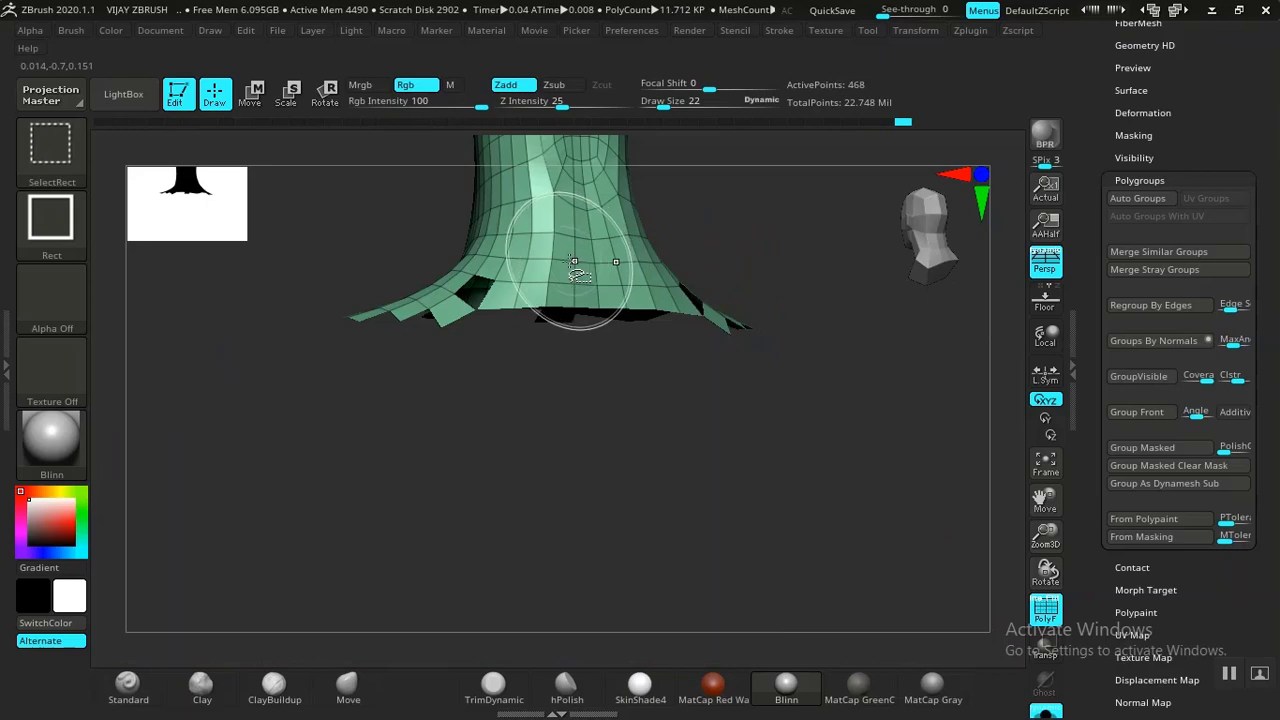
pyautogui.keyDown('ctrl'); pyautogui.keyDown('shift'); pyautogui.click(512, 288); pyautogui.keyUp('shift'); pyautogui.keyUp('ctrl')
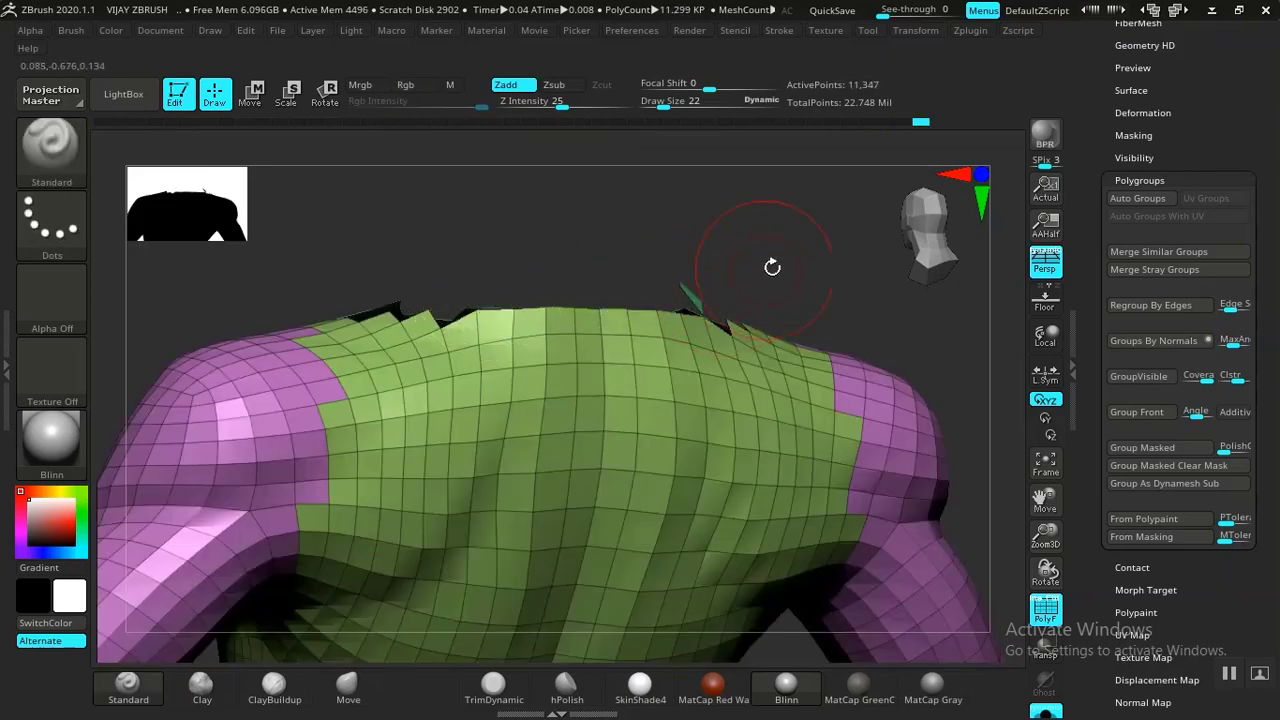
pyautogui.keyDown('shift'); pyautogui.moveTo(771, 266); pyautogui.dragTo(582, 299); pyautogui.keyUp('shift')
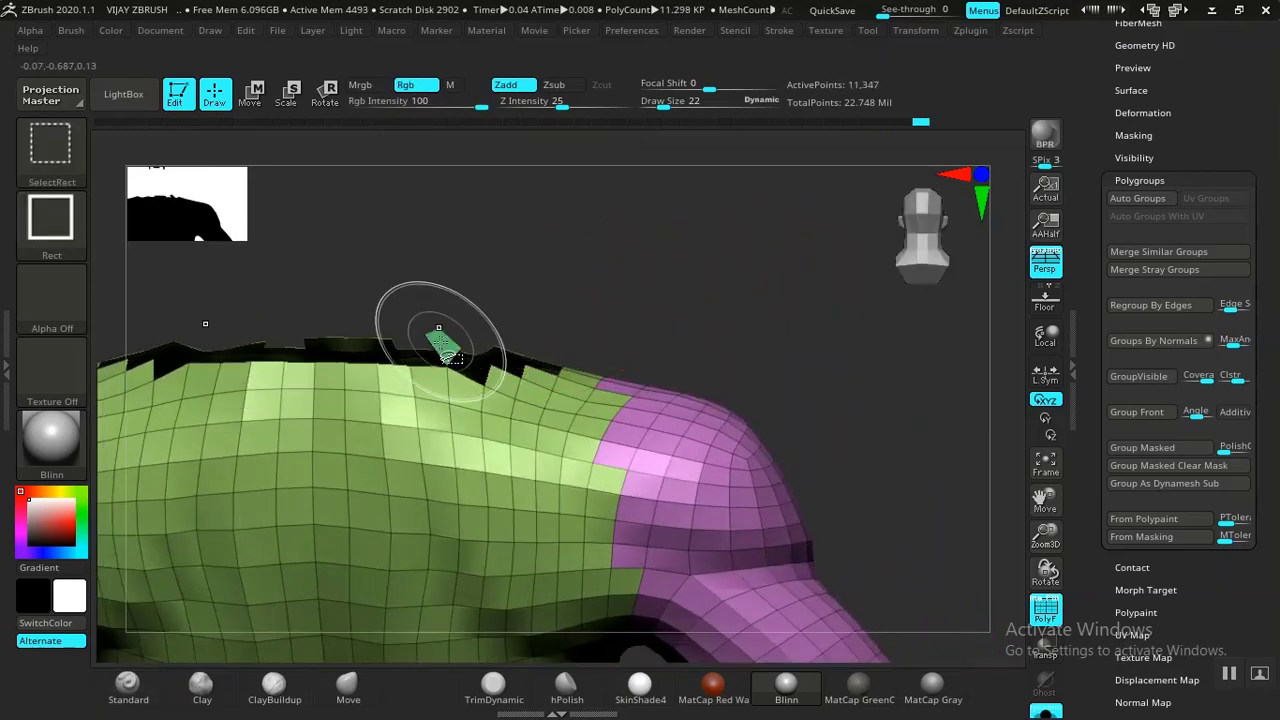
pyautogui.keyDown('ctrl'); pyautogui.keyDown('shift'); pyautogui.moveTo(731, 309); pyautogui.dragTo(814, 343); pyautogui.keyUp('shift'); pyautogui.keyUp('ctrl')
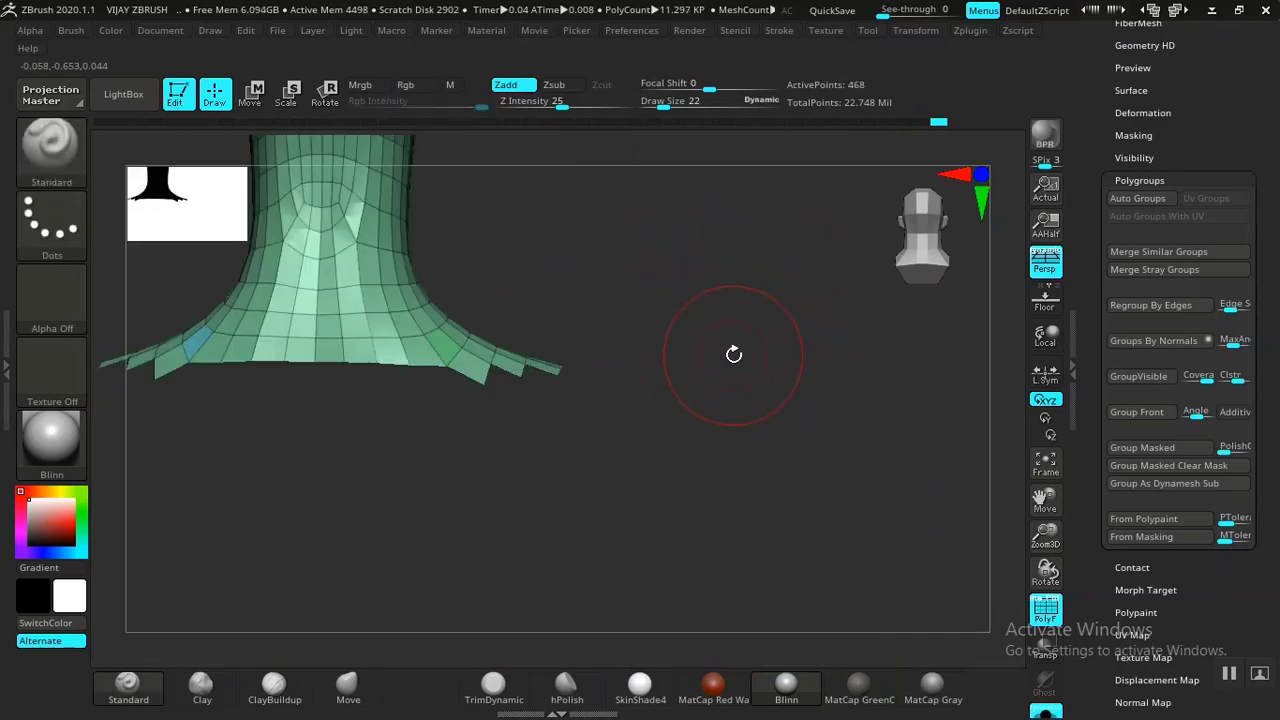
pyautogui.moveTo(726, 373); pyautogui.dragTo(777, 400)
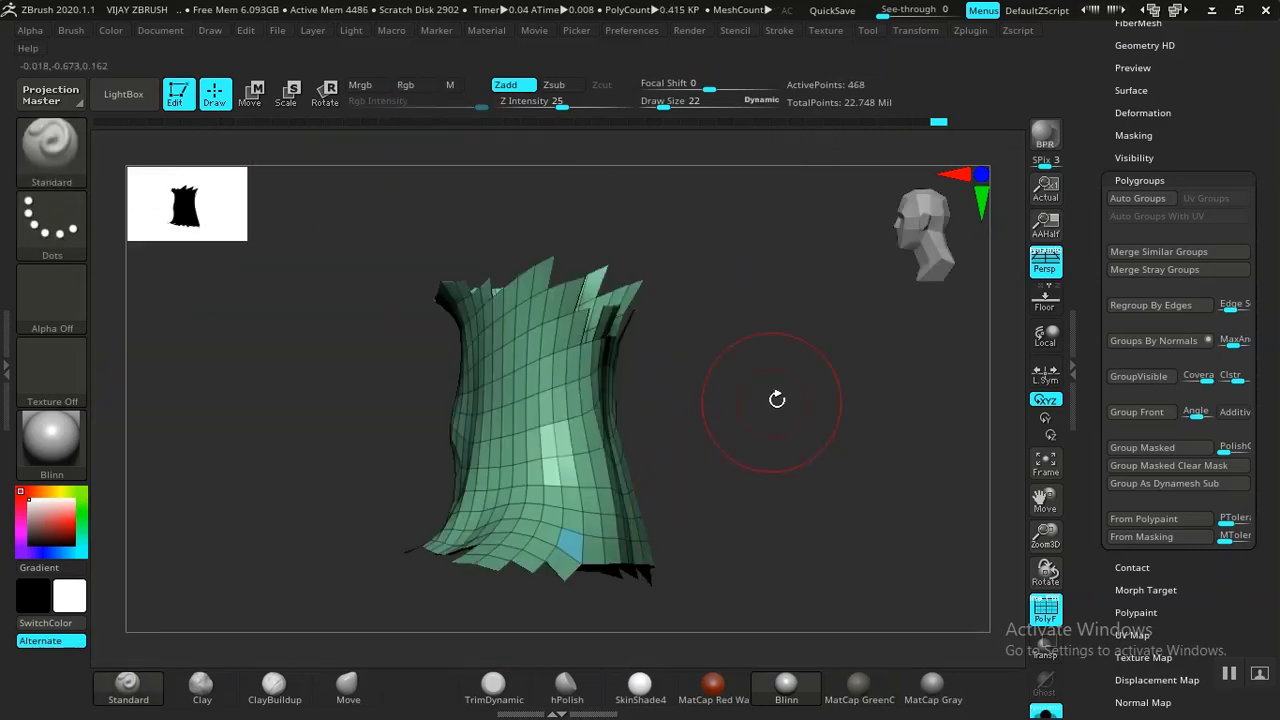
pyautogui.keyDown('ctrl'); pyautogui.keyDown('shift'); pyautogui.click(829, 406); pyautogui.keyUp('shift'); pyautogui.keyUp('ctrl')
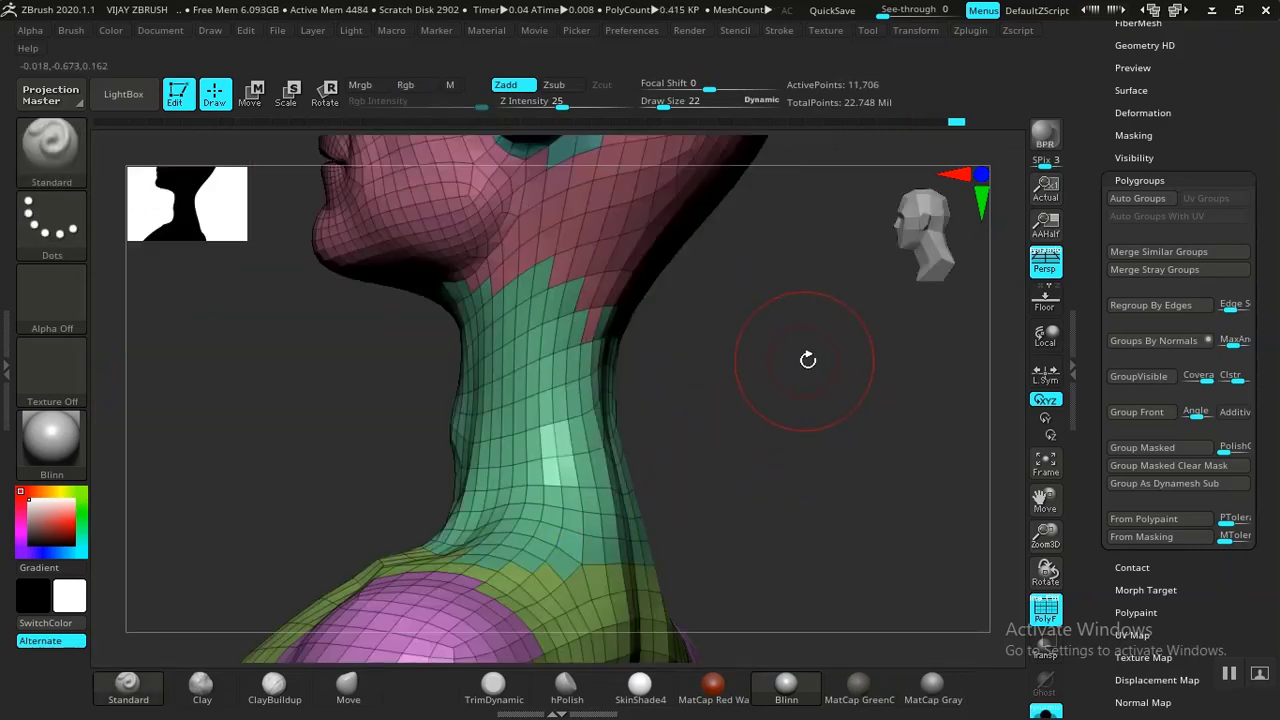
# Step: Frame the whole body from the front and set its subdivision level to 1 in the Geometry settings
pyautogui.moveTo(811, 360); pyautogui.dragTo(689, 488)
pyautogui.press('f')
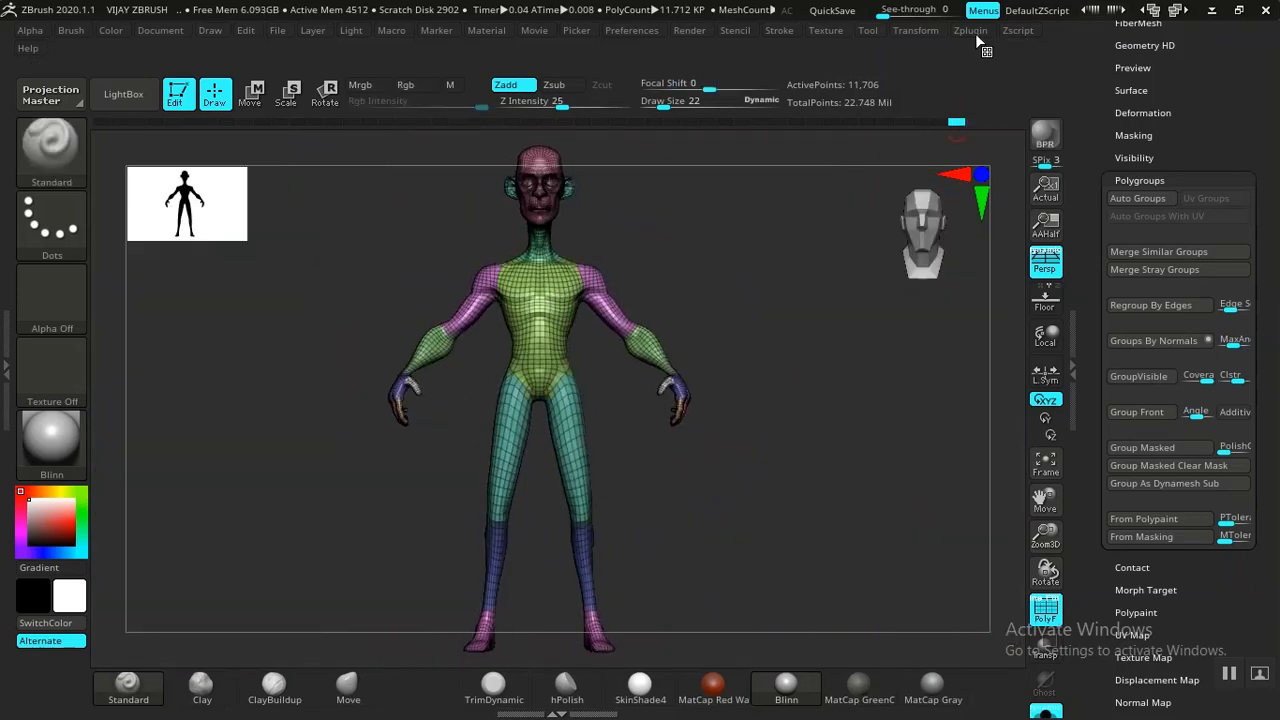
pyautogui.scroll(5, 1135, 197)
pyautogui.click(1136, 214)
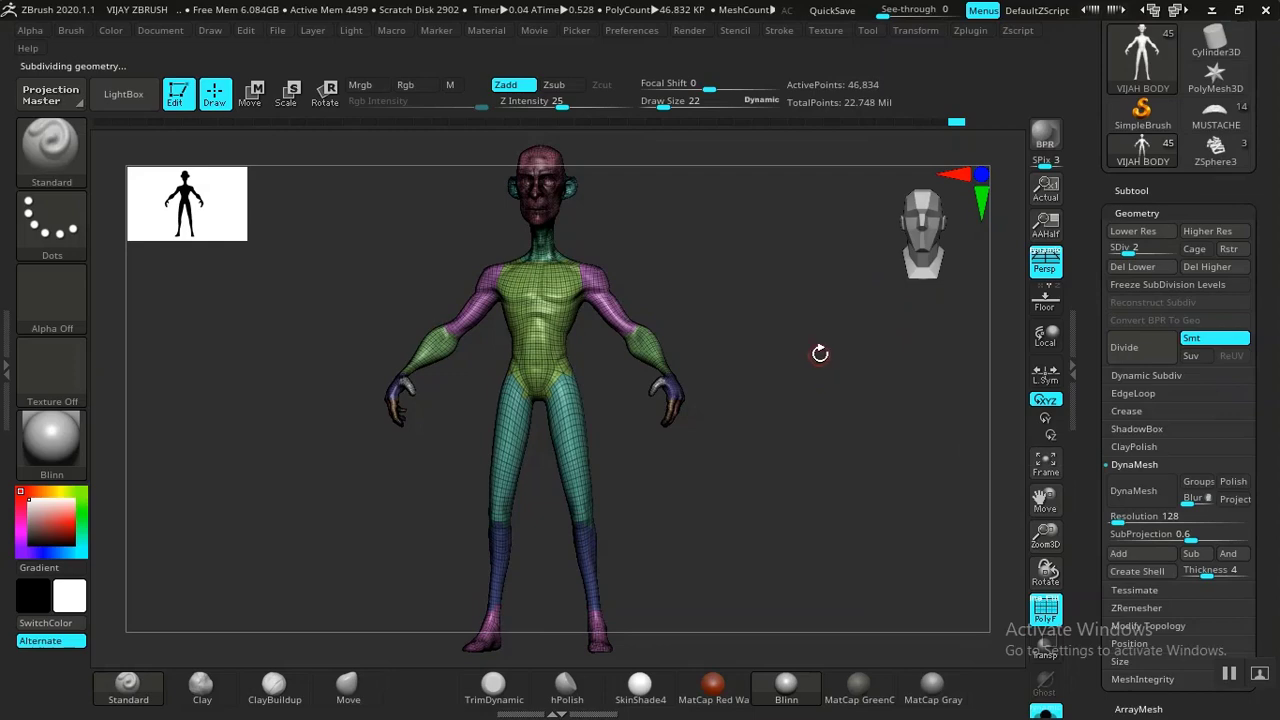
pyautogui.click(1114, 253)
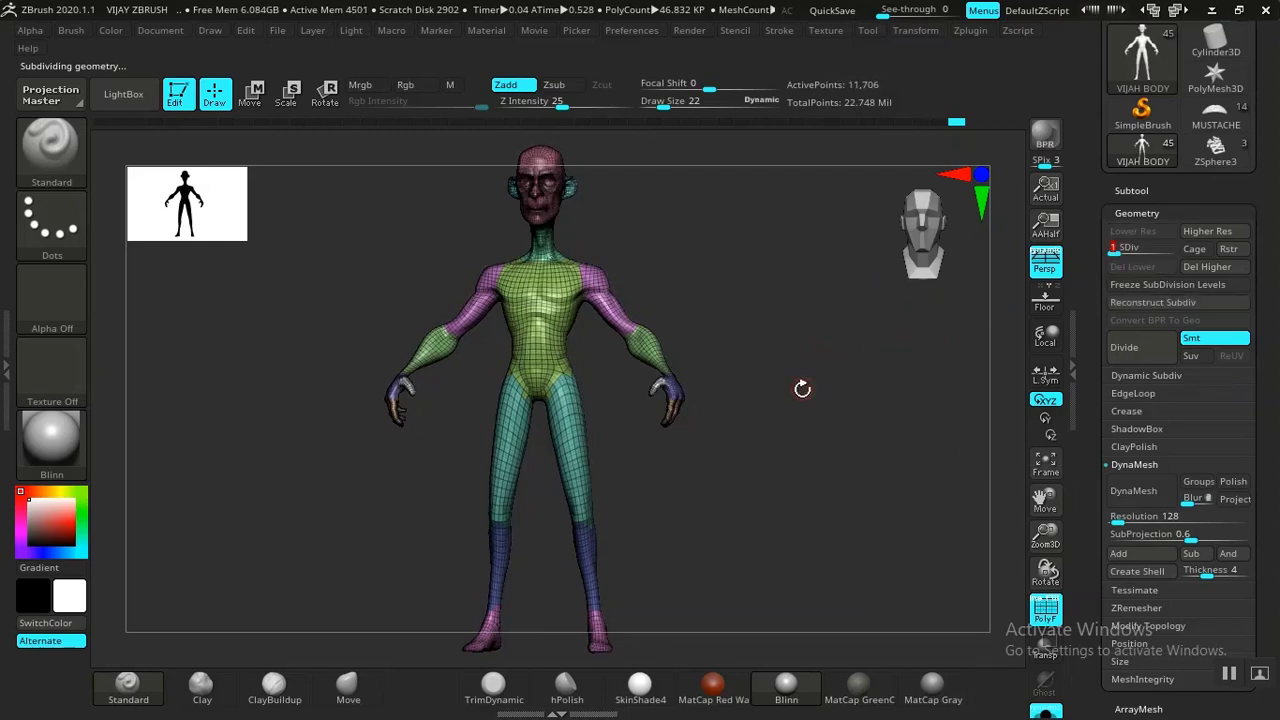
# Step: Turn off the PolyFrame display and examine the low-resolution torso, arms and head
pyautogui.hotkey('shift', 'f')
pyautogui.keyDown('alt'); pyautogui.moveTo(826, 343); pyautogui.dragTo(838, 436); pyautogui.keyUp('alt')
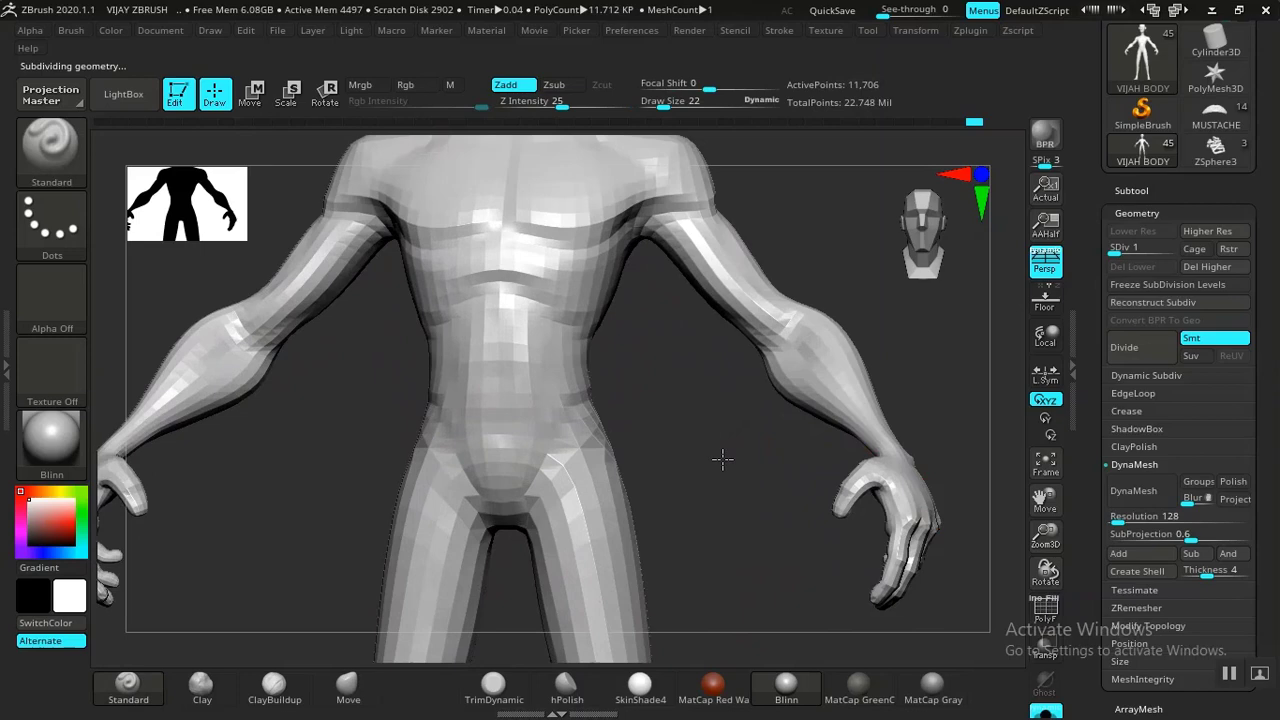
pyautogui.moveTo(722, 459); pyautogui.dragTo(869, 376)
pyautogui.moveTo(765, 361); pyautogui.dragTo(962, 335)
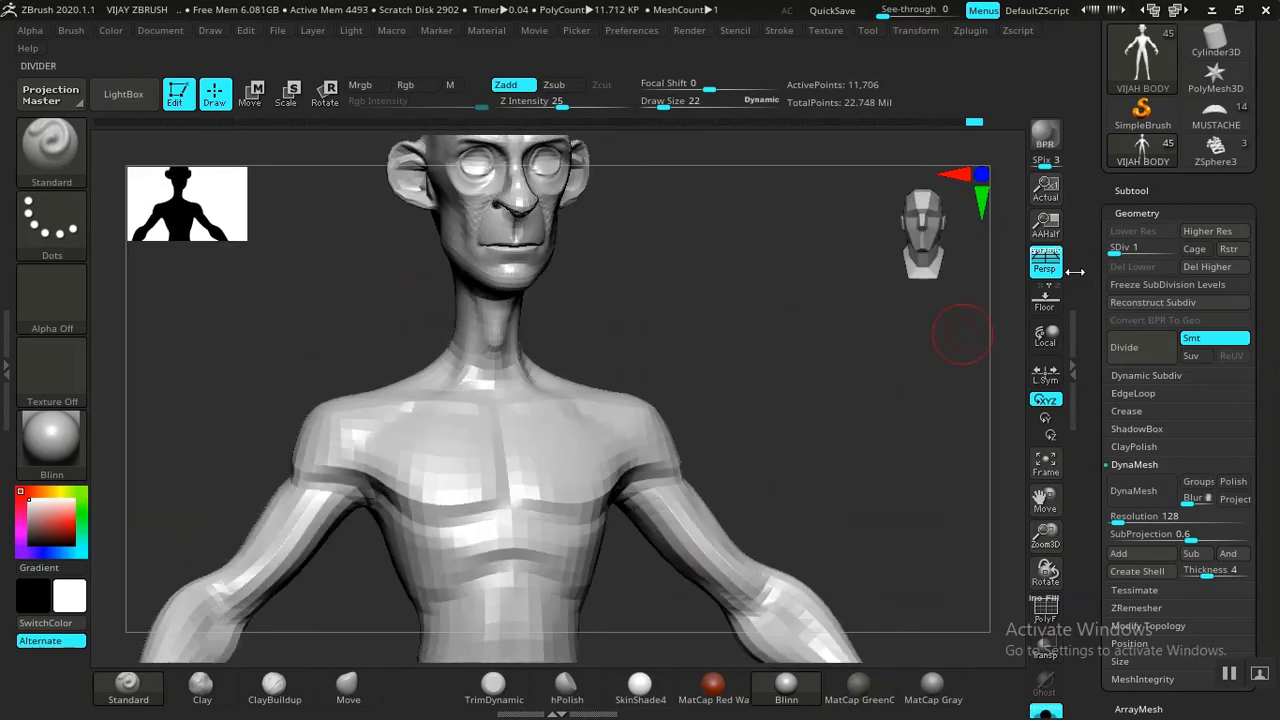
# Step: Set the body's subdivision level to 2 and examine the smoother chest, arms and head
pyautogui.moveTo(1125, 249); pyautogui.dragTo(1135, 249)
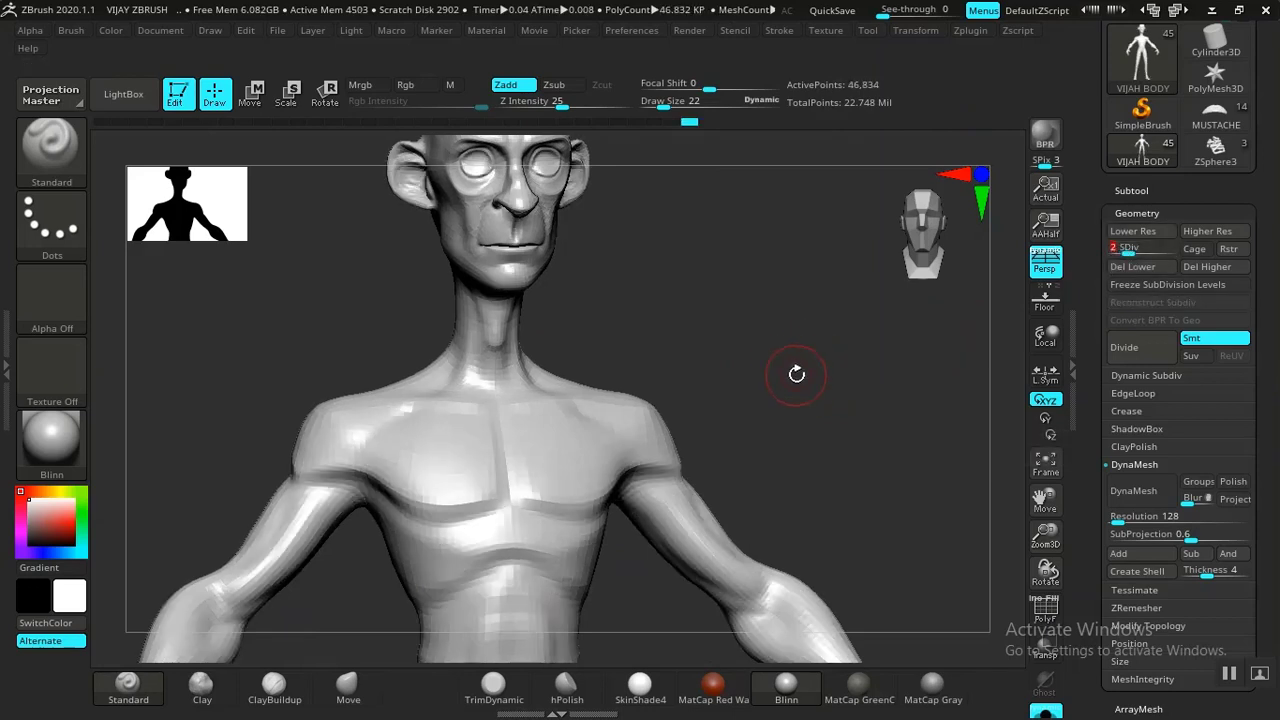
pyautogui.moveTo(797, 374); pyautogui.dragTo(786, 436)
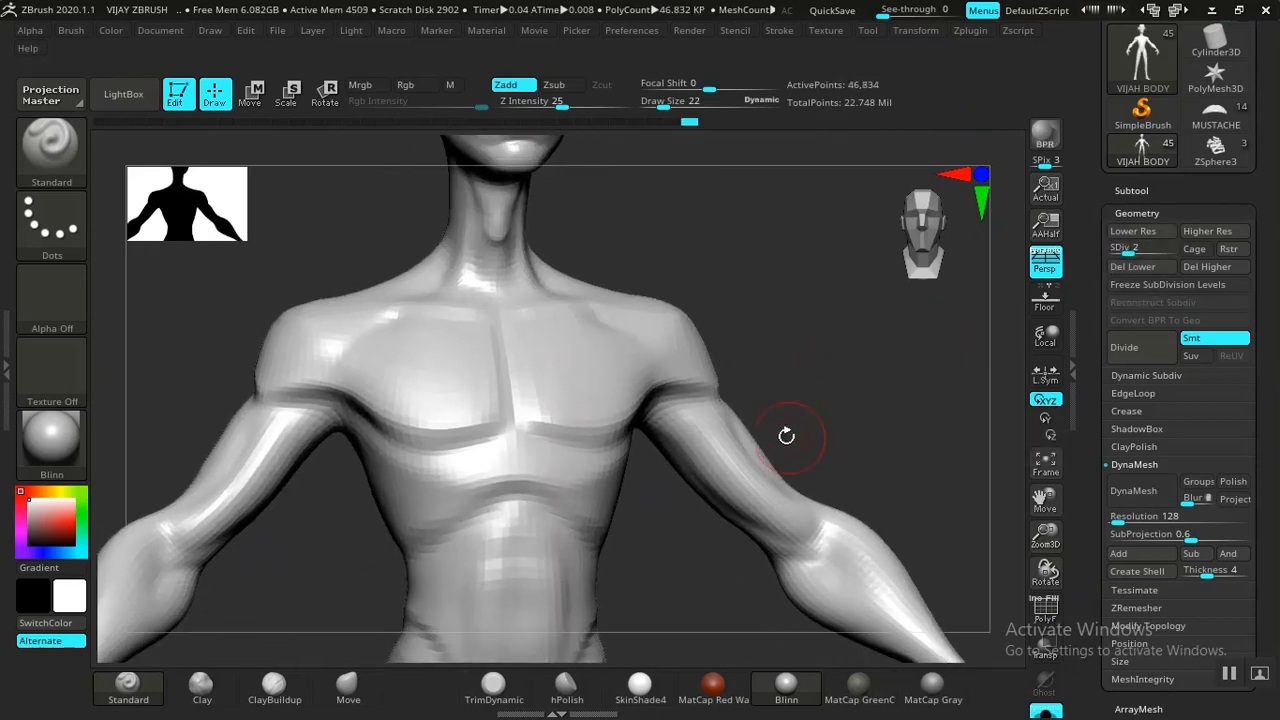
pyautogui.moveTo(851, 366); pyautogui.dragTo(848, 300)
pyautogui.keyDown('alt'); pyautogui.moveTo(869, 391); pyautogui.dragTo(864, 158); pyautogui.keyUp('alt')
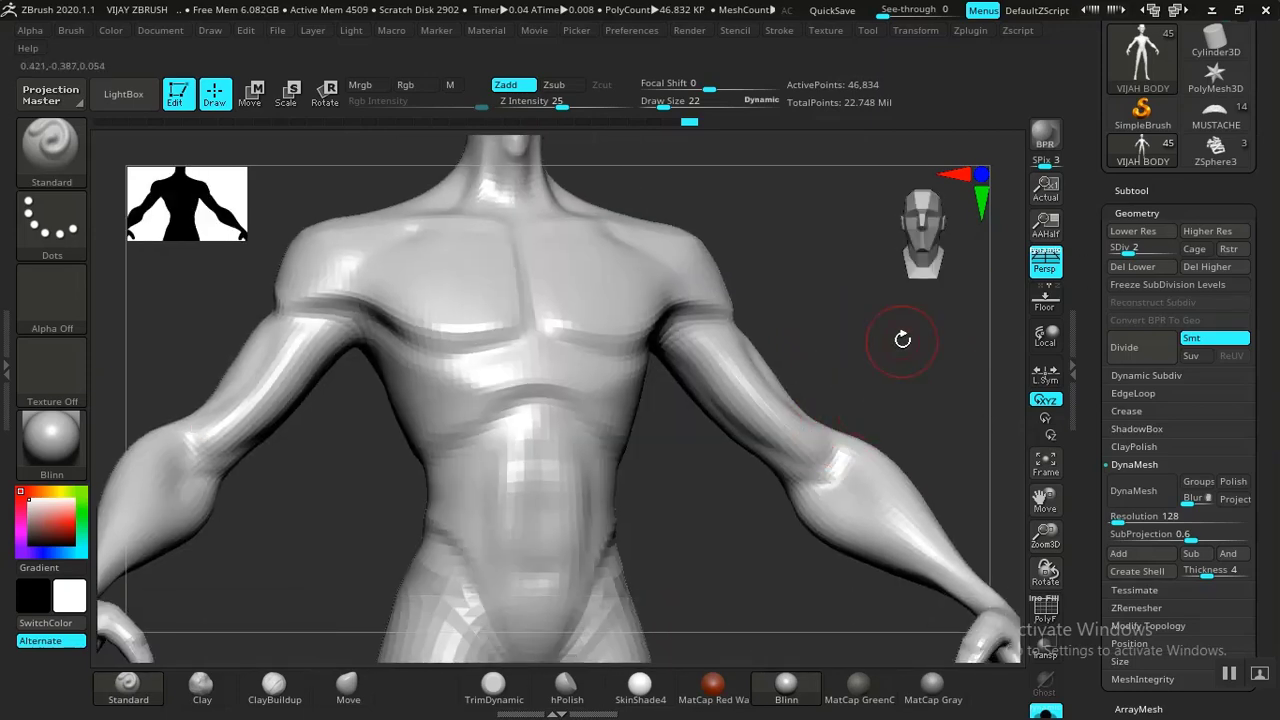
pyautogui.keyDown('alt'); pyautogui.moveTo(902, 340); pyautogui.dragTo(923, 440); pyautogui.keyUp('alt')
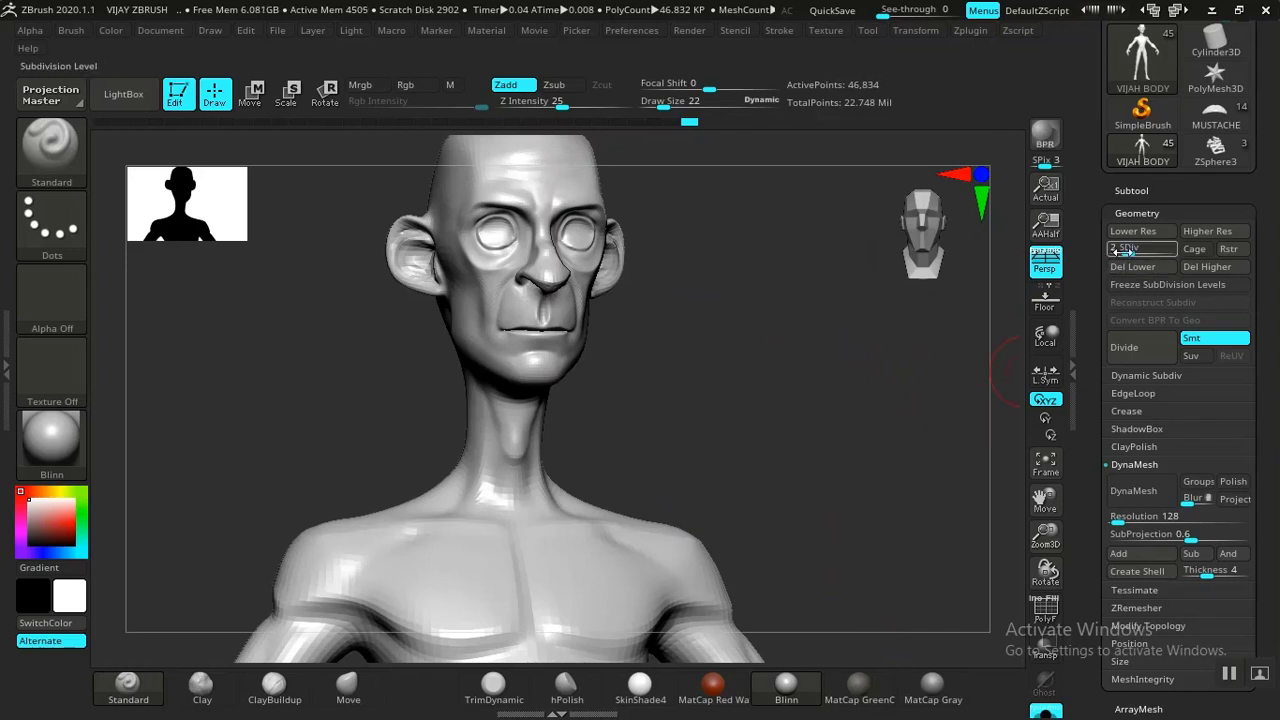
# Step: Set the body's subdivision level to 1 and expand the UV Master plugin options
pyautogui.moveTo(1122, 252); pyautogui.dragTo(1040, 297)
pyautogui.keyDown('alt'); pyautogui.moveTo(853, 429); pyautogui.dragTo(850, 369); pyautogui.keyUp('alt')
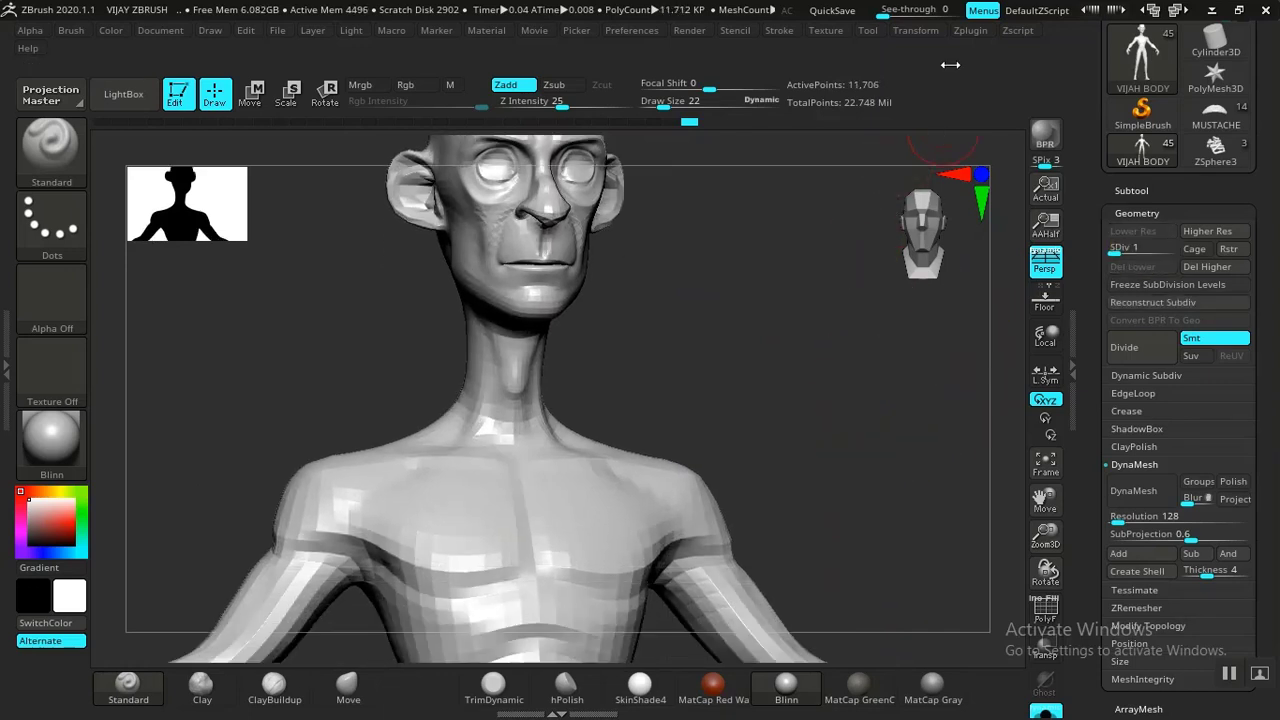
pyautogui.click(976, 33)
pyautogui.scroll(-5, 981, 222)
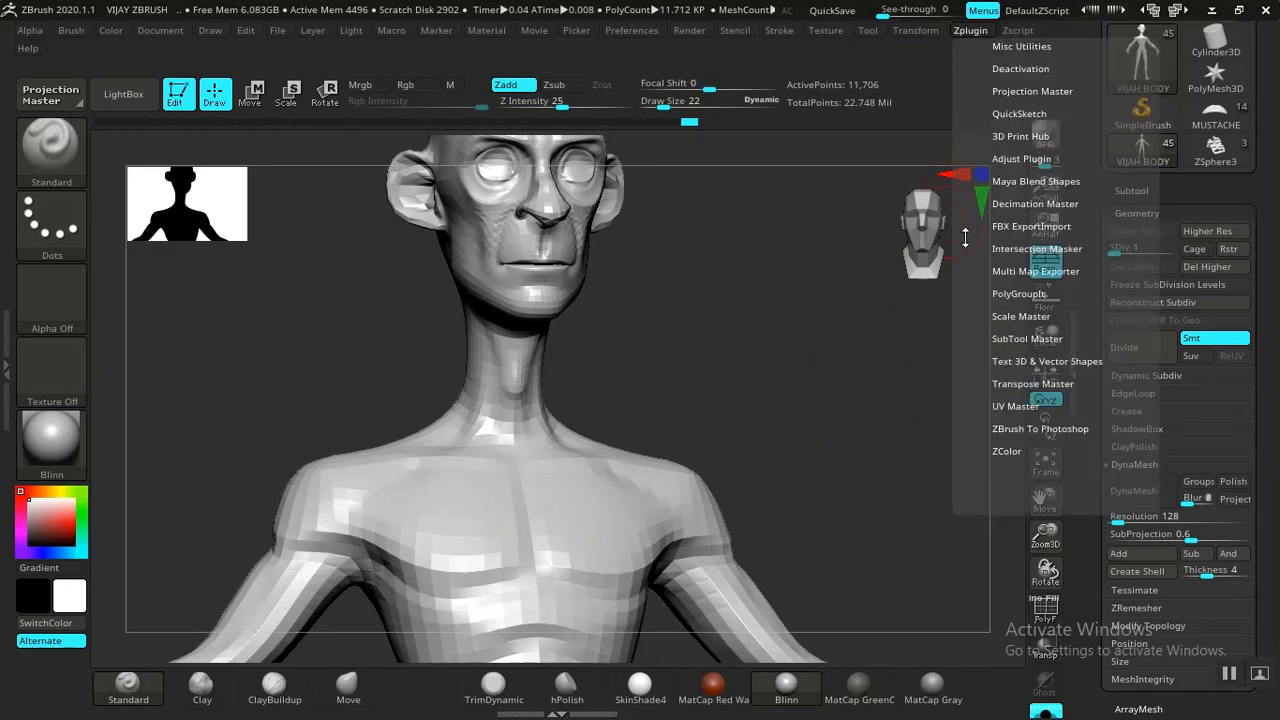
pyautogui.click(1011, 308)
pyautogui.scroll(-3, 964, 313)
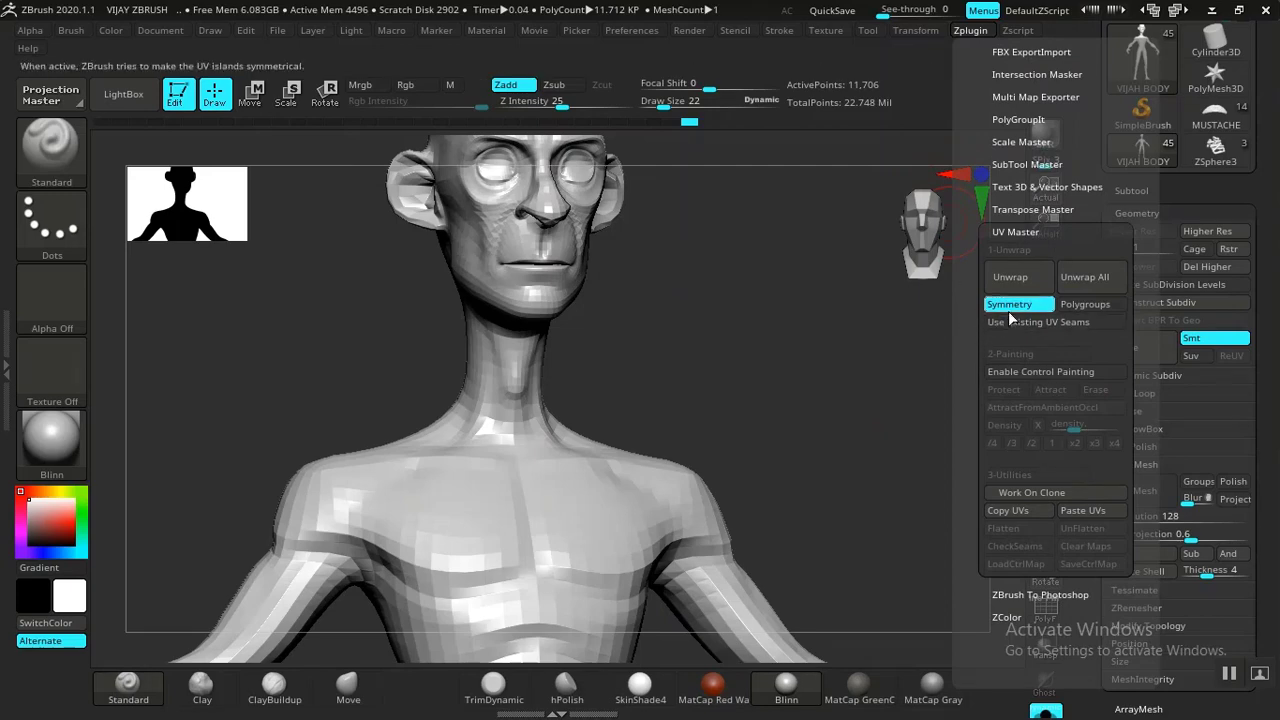
# Step: Unwrap the body in UV Master with both Symmetry and Polygroups enabled
pyautogui.moveTo(797, 360); pyautogui.dragTo(786, 360)
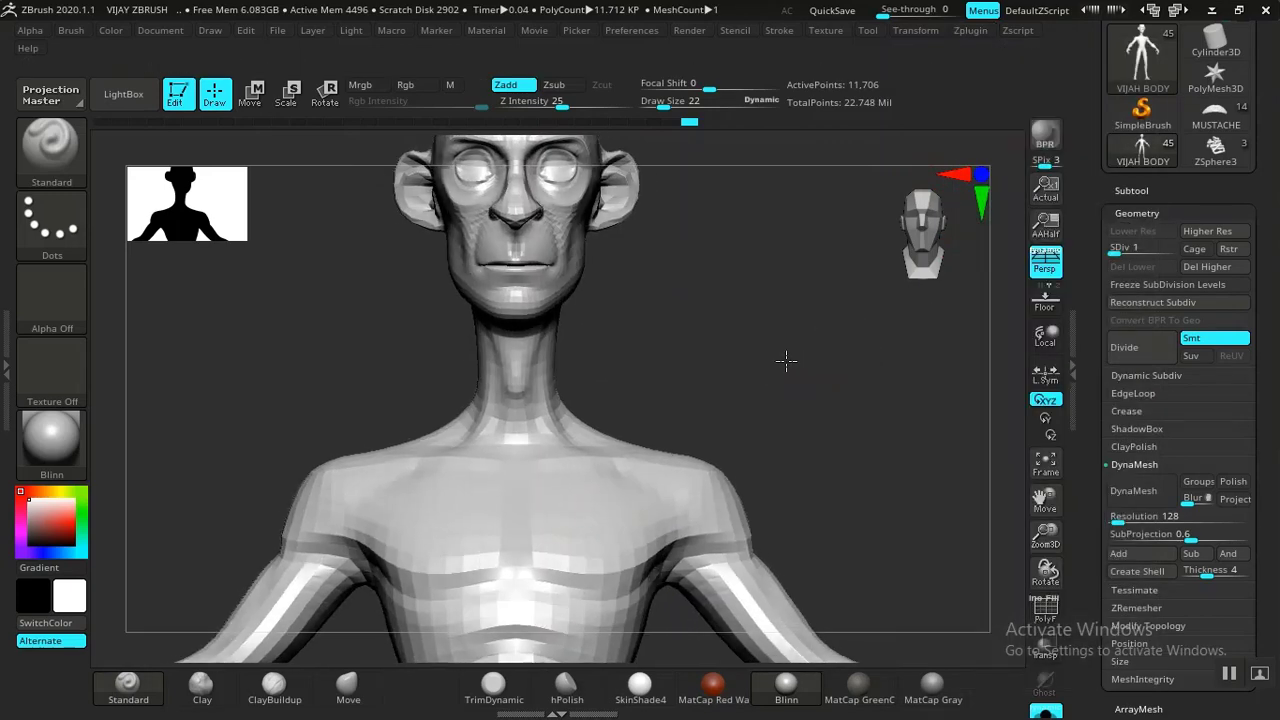
pyautogui.click(968, 30)
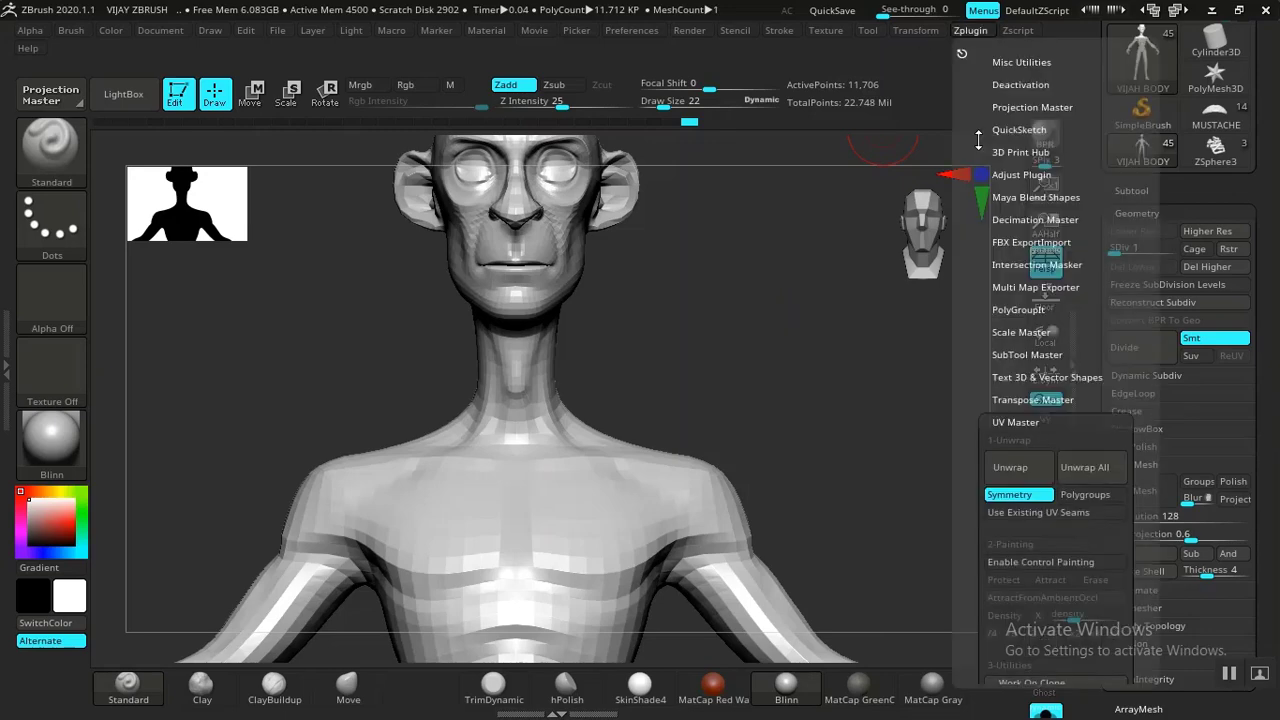
pyautogui.scroll(-3, 971, 408)
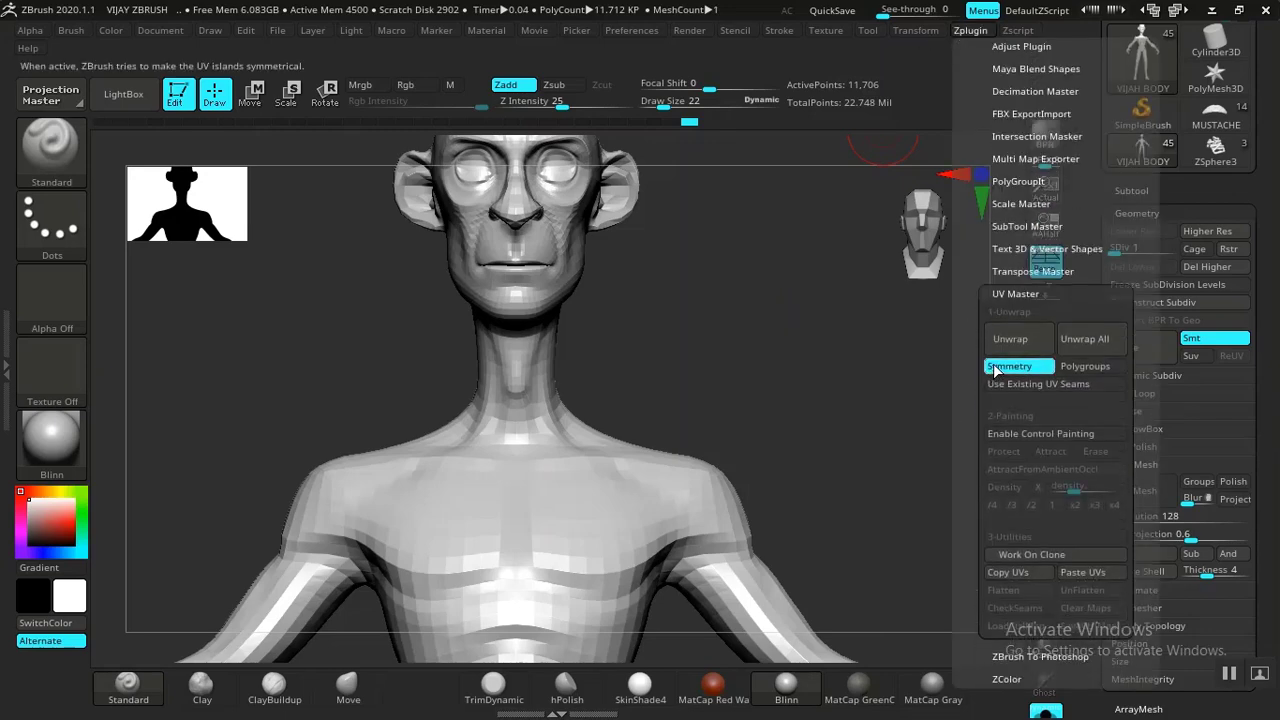
pyautogui.click(1073, 366)
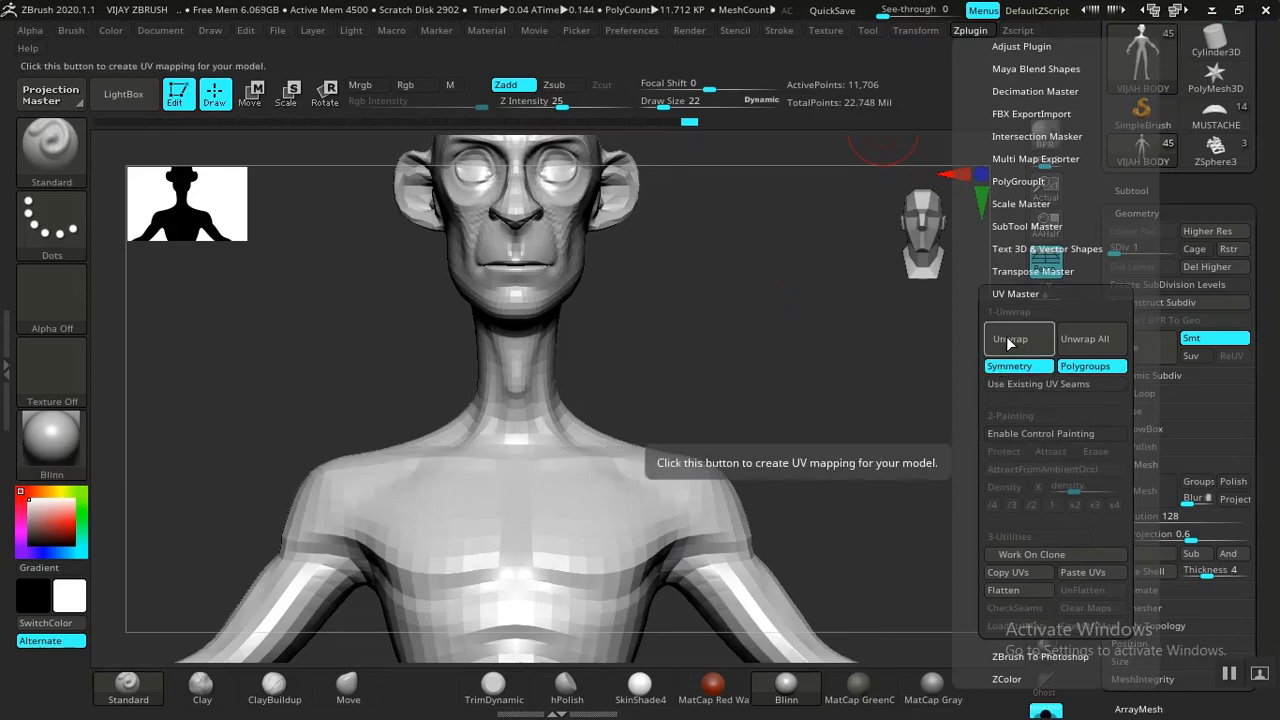
pyautogui.click(1010, 342)
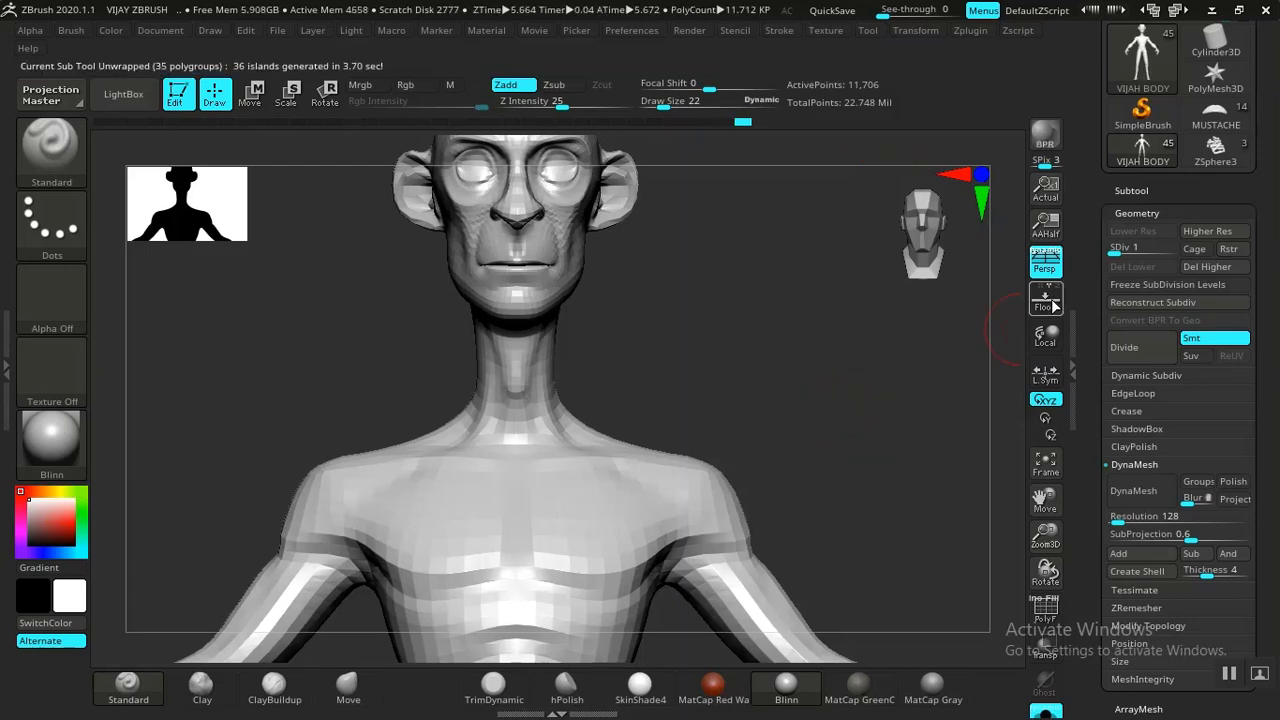
# Step: Select the ENGLISH SHIRT subtool, frame it and display its polygroups with PolyFrame
pyautogui.click(1136, 190)
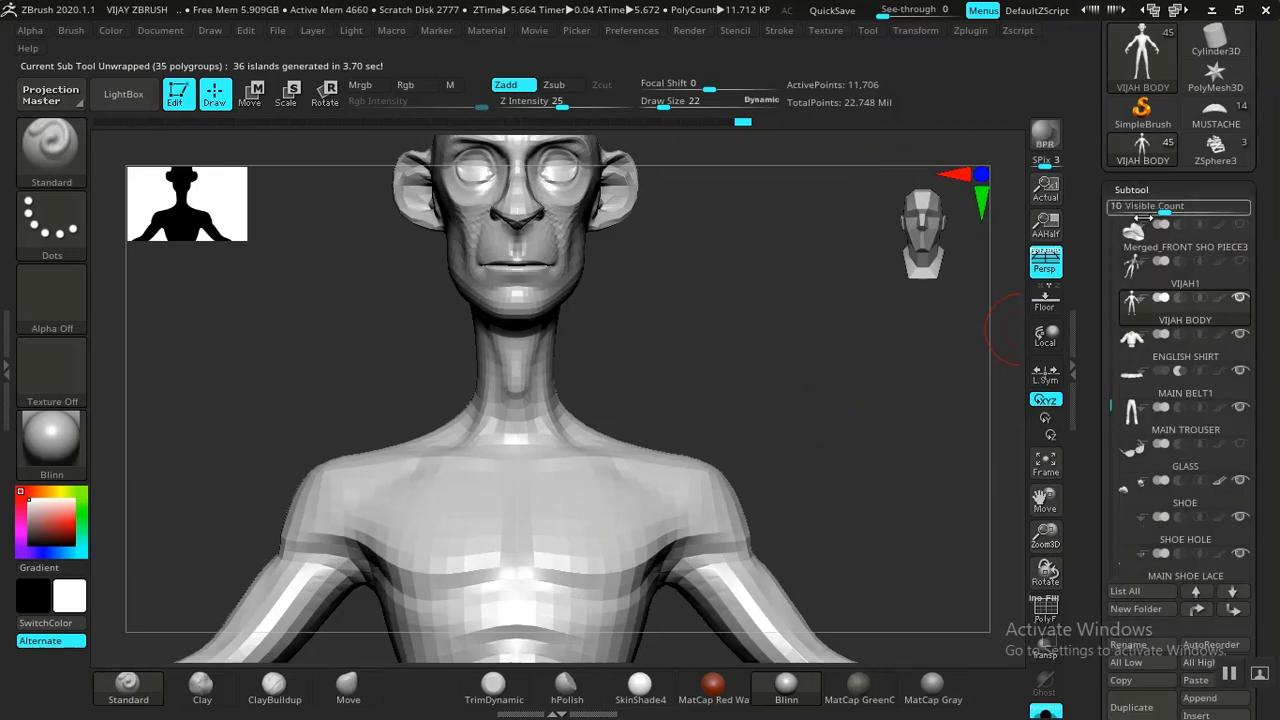
pyautogui.click(1145, 348)
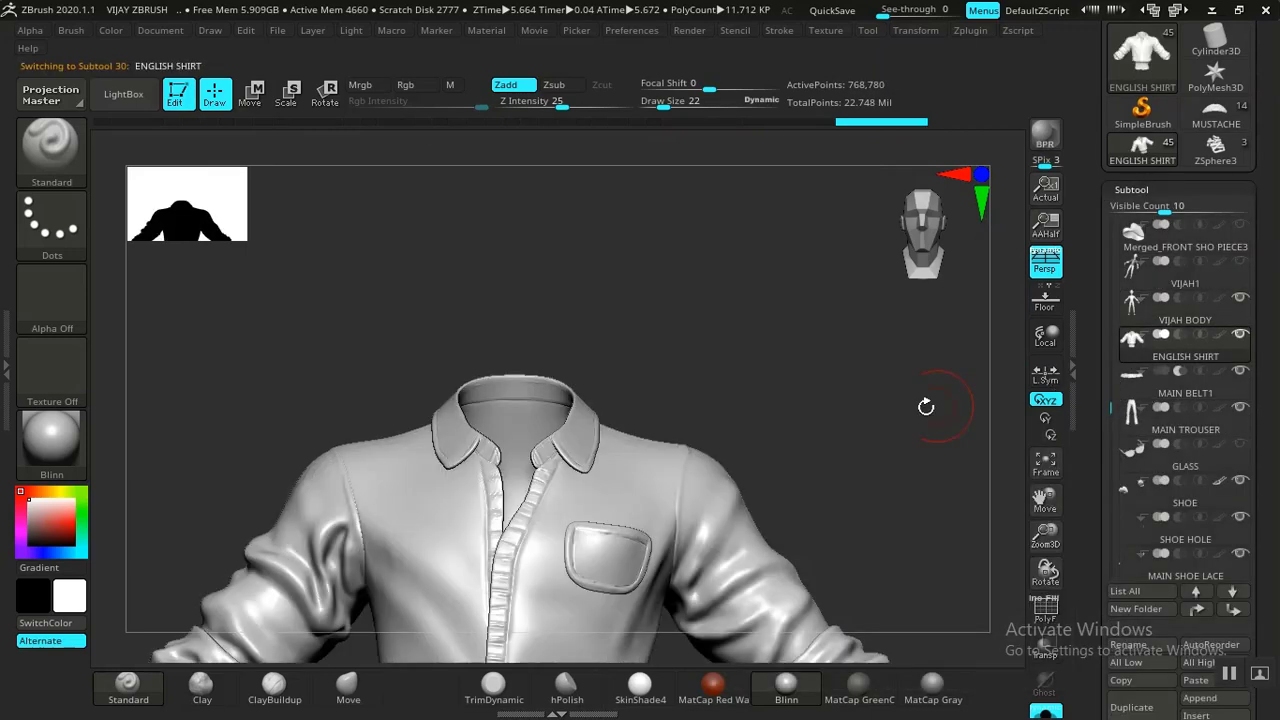
pyautogui.press('f')
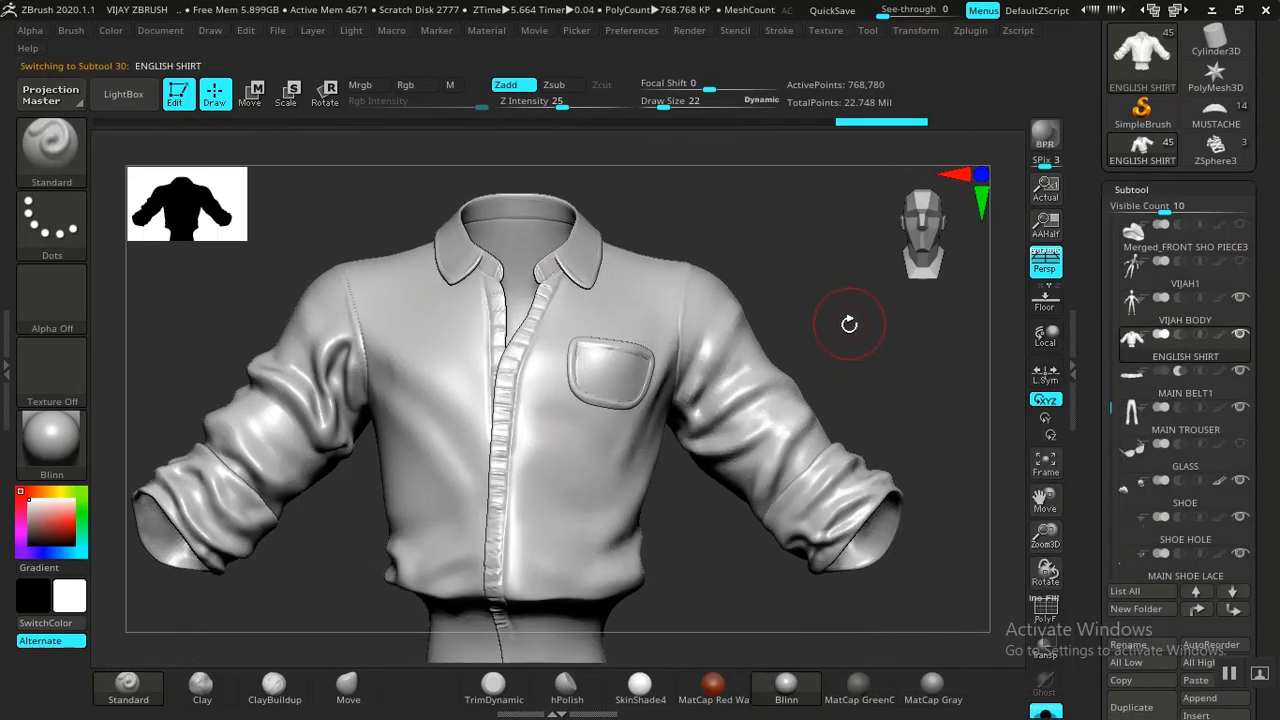
pyautogui.hotkey('shift', 'f')
pyautogui.keyDown('alt'); pyautogui.moveTo(704, 590); pyautogui.dragTo(755, 501); pyautogui.keyUp('alt')
pyautogui.moveTo(751, 575); pyautogui.dragTo(840, 340)
pyautogui.hotkey('shift', 'f')
pyautogui.hotkey('shift', 'f')
pyautogui.moveTo(855, 440); pyautogui.dragTo(894, 429)
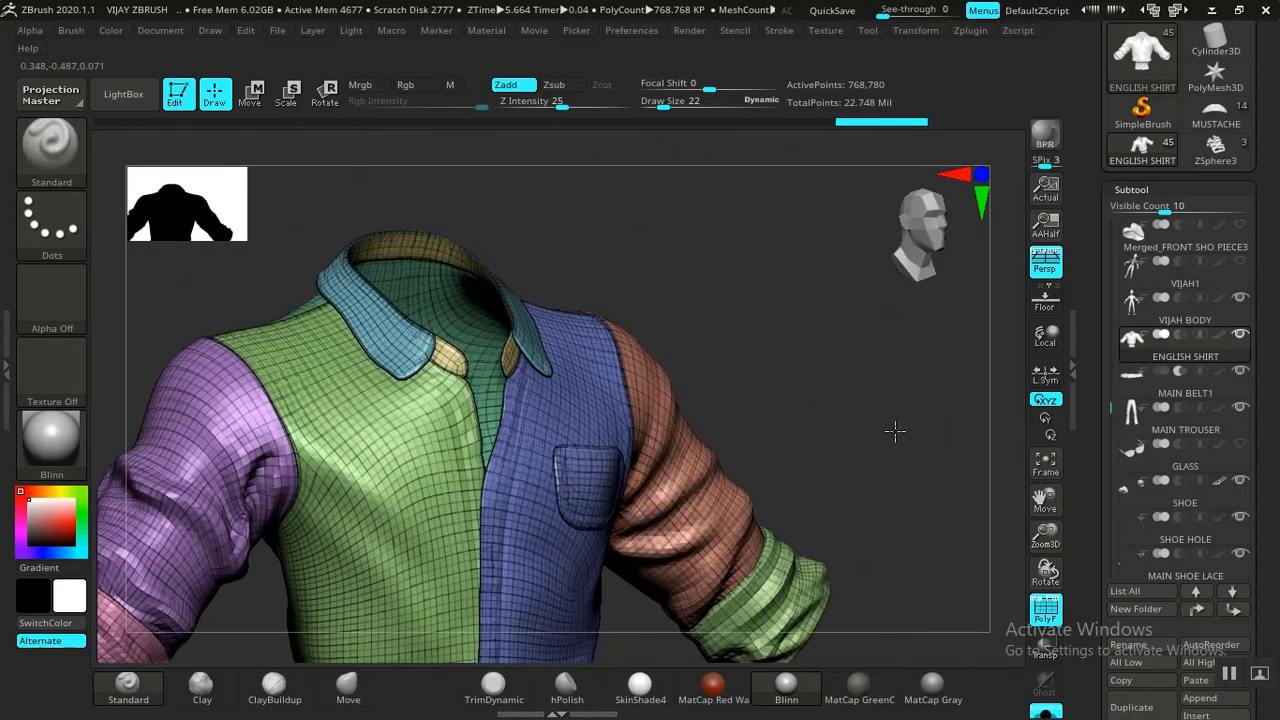
# Step: Isolate the shirt's pocket, show the whole shirt again and examine its polygroups from the front
pyautogui.keyDown('ctrl'); pyautogui.keyDown('shift'); pyautogui.click(605, 498); pyautogui.keyUp('shift'); pyautogui.keyUp('ctrl')
pyautogui.moveTo(751, 449)
pyautogui.mouseDown()
pyautogui.moveTo(857, 471)
pyautogui.moveTo(814, 491)
pyautogui.moveTo(752, 462)
pyautogui.mouseUp()
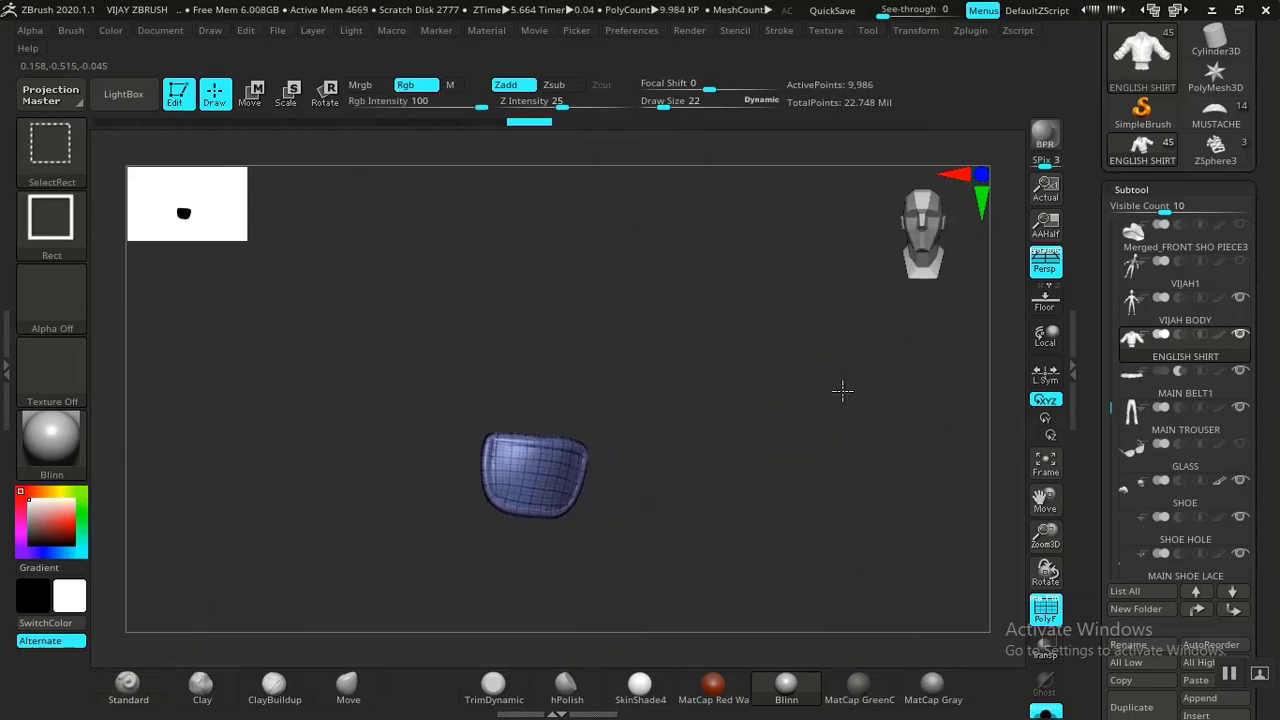
pyautogui.keyDown('ctrl'); pyautogui.keyDown('shift'); pyautogui.click(836, 410); pyautogui.keyUp('shift'); pyautogui.keyUp('ctrl')
pyautogui.moveTo(829, 423); pyautogui.dragTo(720, 535)
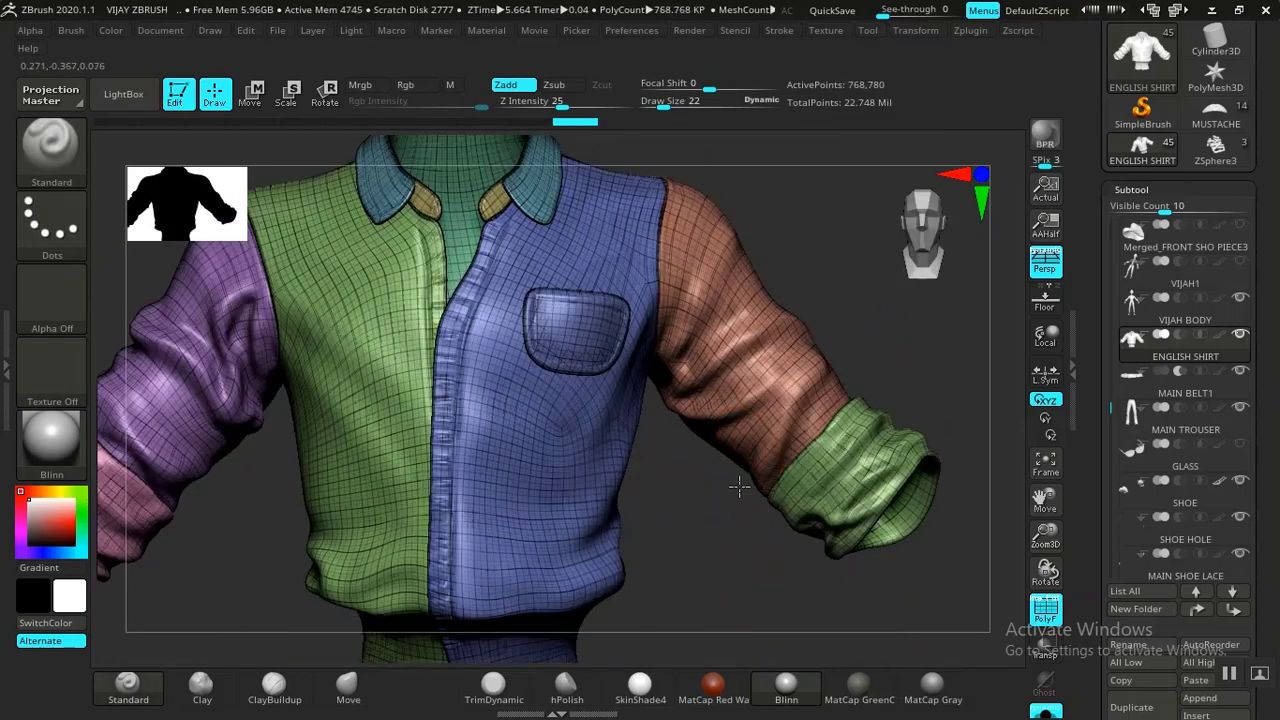
pyautogui.moveTo(740, 487); pyautogui.dragTo(782, 557)
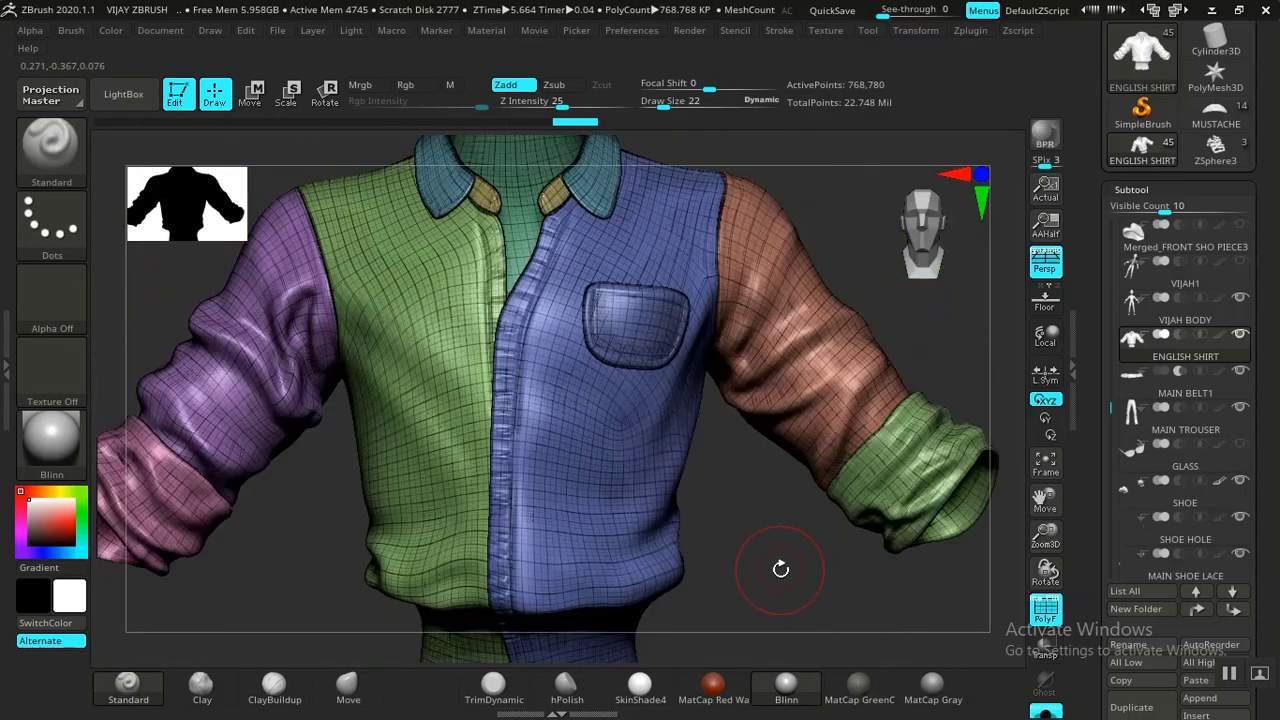
pyautogui.hotkey('shift', 'f')
pyautogui.hotkey('shift', 'f')
pyautogui.moveTo(780, 574); pyautogui.dragTo(778, 575)
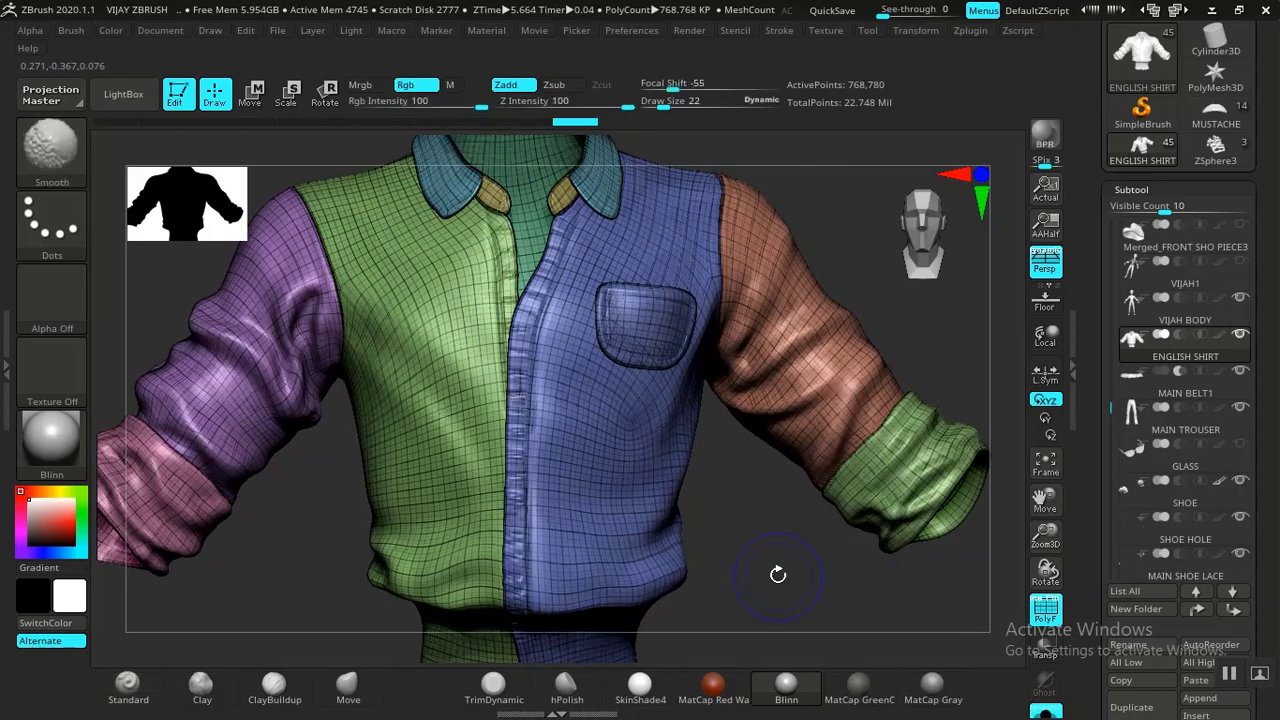
# Step: Lower the shirt to its lowest subdivision level and examine the overlap at the waist with PolyFrame off and on
pyautogui.hotkey('shift', 'd')
pyautogui.hotkey('shift', 'd')
pyautogui.hotkey('shift', 'd')
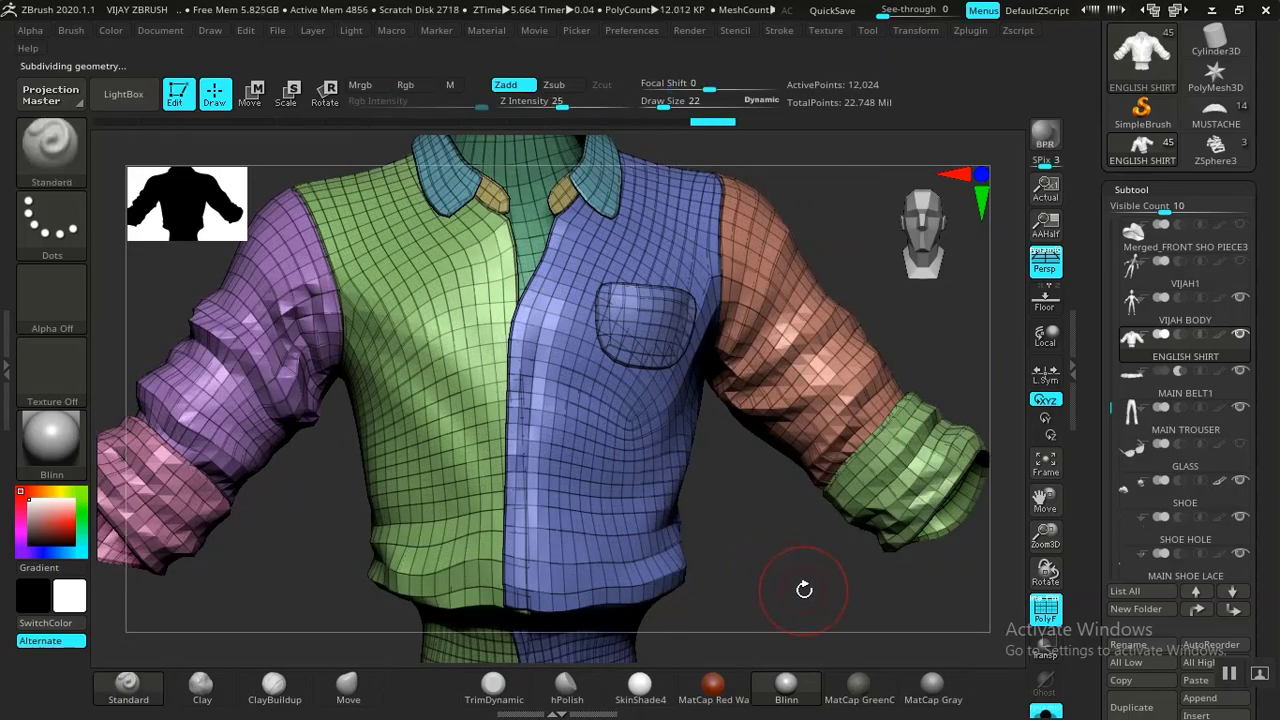
pyautogui.moveTo(804, 590)
pyautogui.mouseDown()
pyautogui.moveTo(786, 586)
pyautogui.moveTo(924, 585)
pyautogui.moveTo(814, 586)
pyautogui.moveTo(791, 603)
pyautogui.moveTo(801, 532)
pyautogui.moveTo(760, 503)
pyautogui.moveTo(763, 457)
pyautogui.moveTo(791, 506)
pyautogui.moveTo(791, 543)
pyautogui.moveTo(843, 577)
pyautogui.moveTo(808, 614)
pyautogui.moveTo(874, 597)
pyautogui.moveTo(851, 551)
pyautogui.mouseUp()
pyautogui.hotkey('shift', 'f')
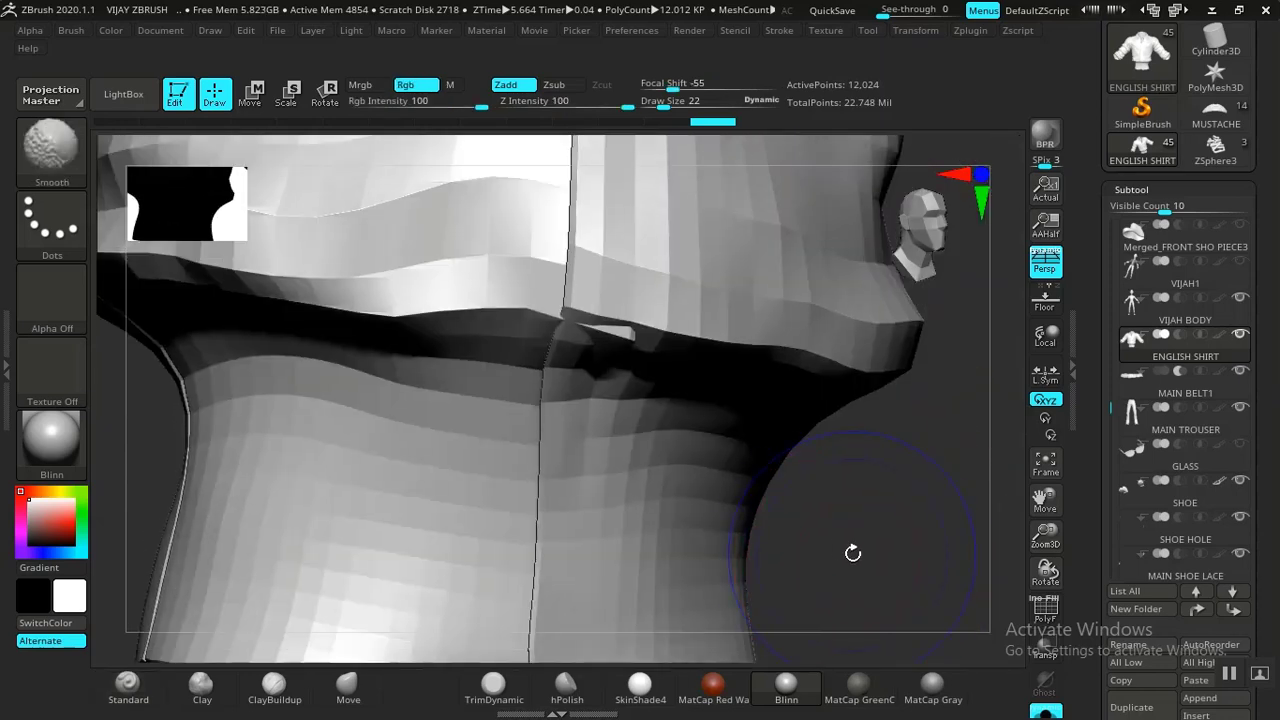
pyautogui.hotkey('shift', 'f')
# Step: Isolate the shirt's green front panel and mask every other part of the shirt
pyautogui.moveTo(831, 486)
pyautogui.mouseDown()
pyautogui.moveTo(755, 445)
pyautogui.moveTo(786, 476)
pyautogui.mouseUp()
pyautogui.keyDown('ctrl'); pyautogui.keyDown('shift'); pyautogui.click(520, 370); pyautogui.keyUp('shift'); pyautogui.keyUp('ctrl')
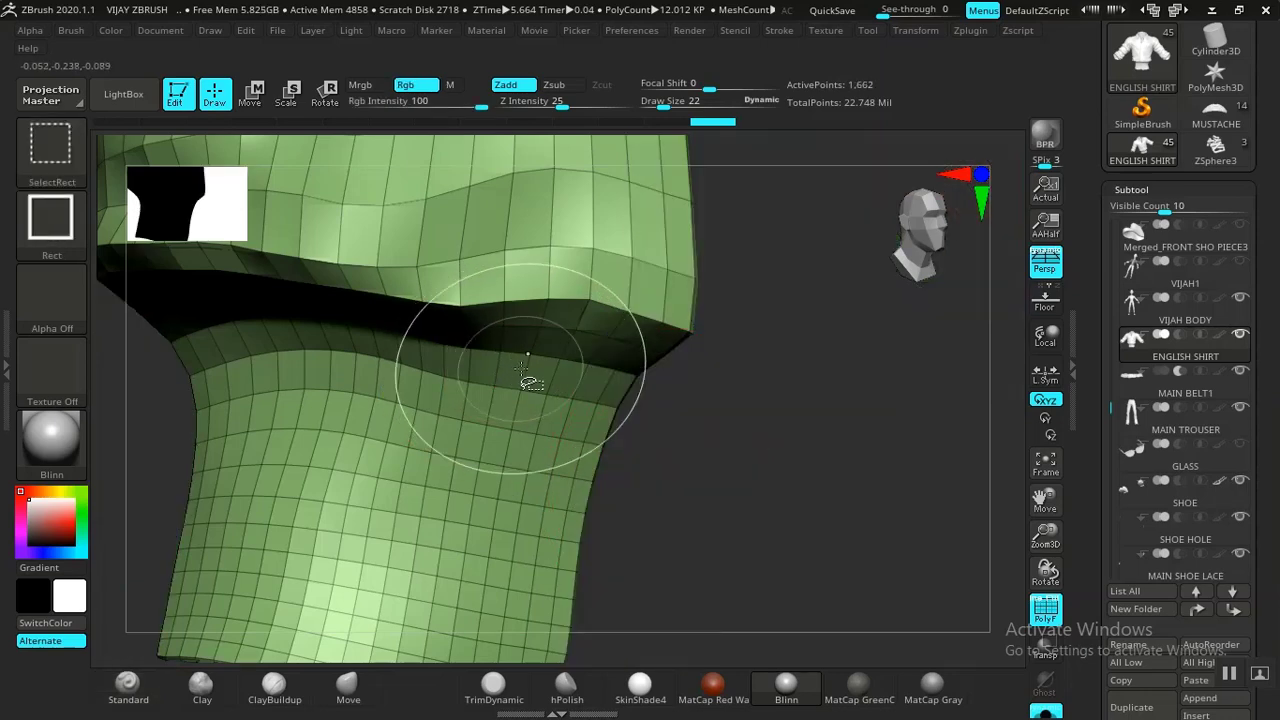
pyautogui.keyDown('ctrl'); pyautogui.click(797, 518); pyautogui.keyUp('ctrl')
pyautogui.keyDown('ctrl'); pyautogui.keyDown('shift'); pyautogui.click(803, 512); pyautogui.keyUp('shift'); pyautogui.keyUp('ctrl')
pyautogui.keyDown('ctrl'); pyautogui.click(812, 516); pyautogui.keyUp('ctrl')
pyautogui.moveTo(820, 520); pyautogui.dragTo(847, 542)
# Step: Adjust the unmasked front panel around the waist with the Move brush, clear the mask and frame the shirt
pyautogui.click(348, 684)
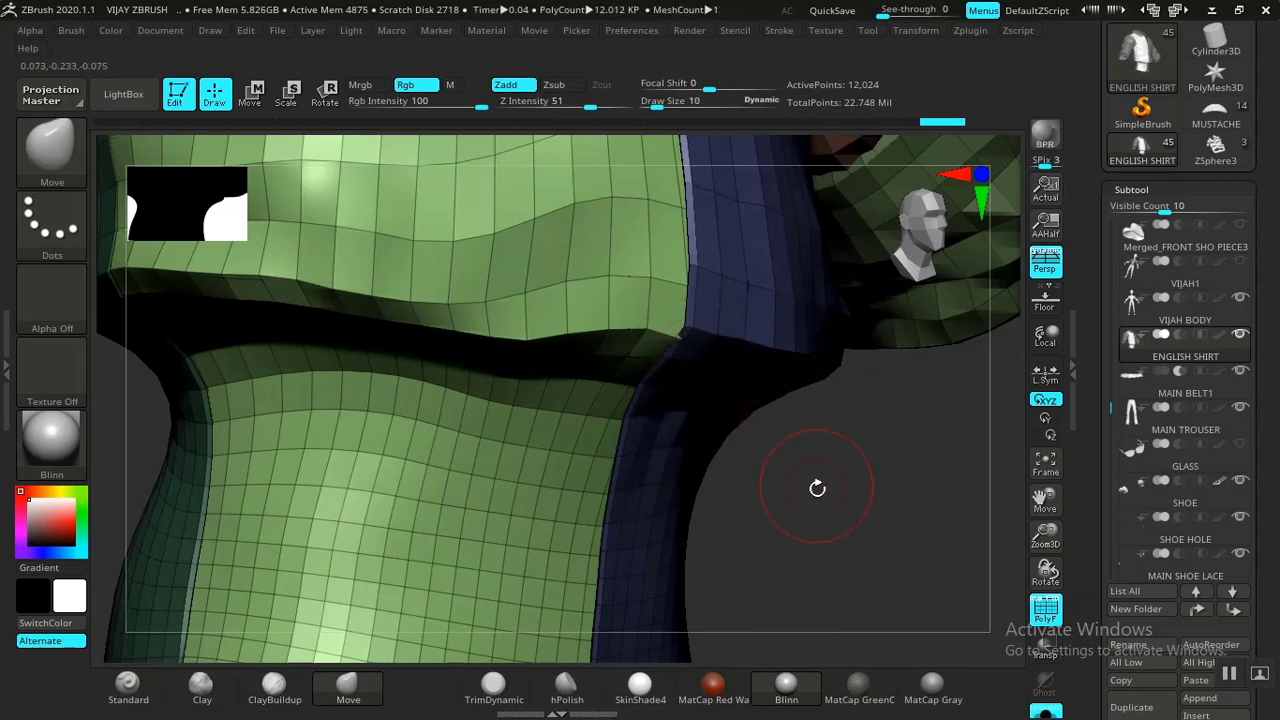
pyautogui.moveTo(817, 487); pyautogui.dragTo(805, 464)
pyautogui.moveTo(822, 425); pyautogui.dragTo(720, 383, button='right')
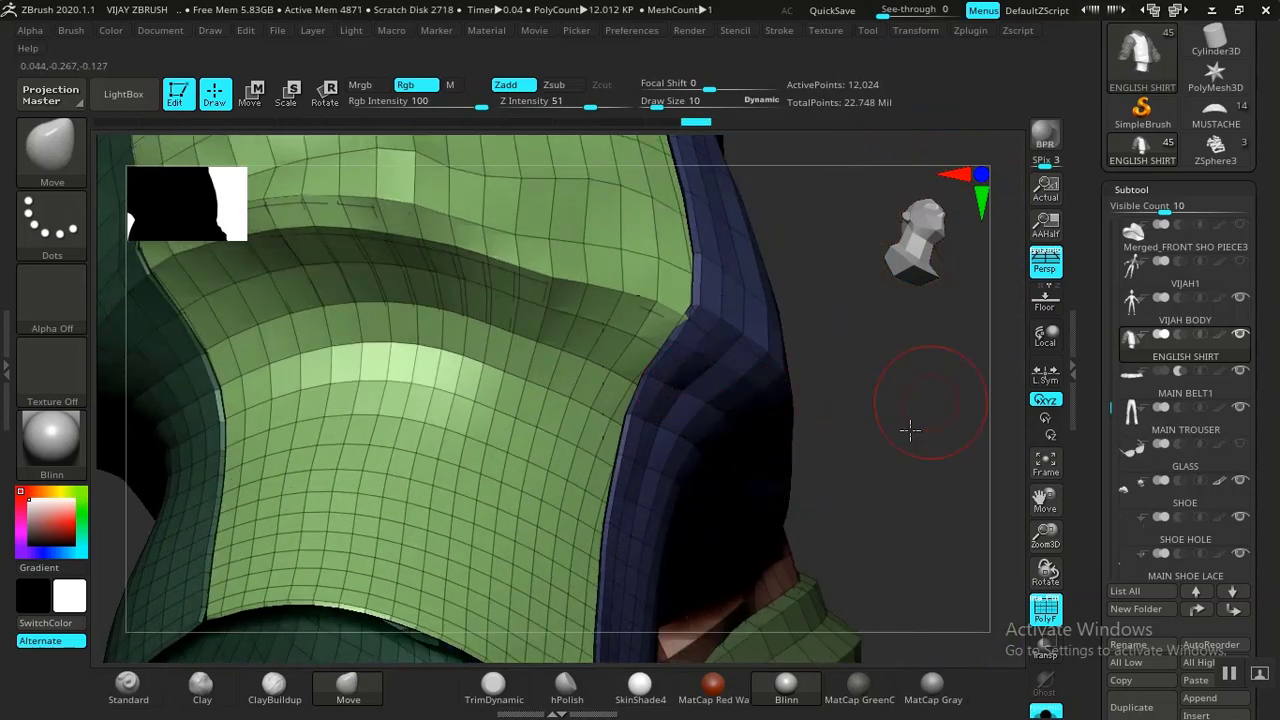
pyautogui.moveTo(908, 429); pyautogui.dragTo(840, 545, button='right')
pyautogui.press('f')
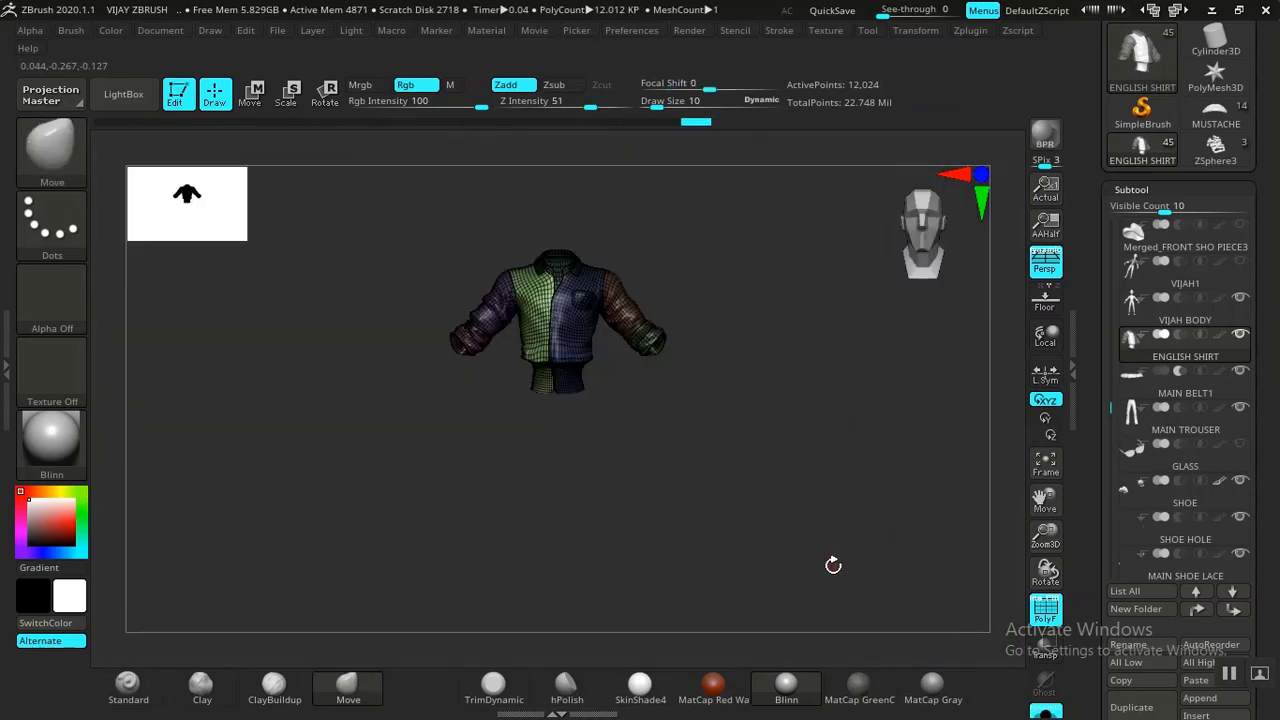
pyautogui.keyDown('ctrl'); pyautogui.moveTo(734, 511); pyautogui.dragTo(814, 524, button='right'); pyautogui.keyUp('ctrl')
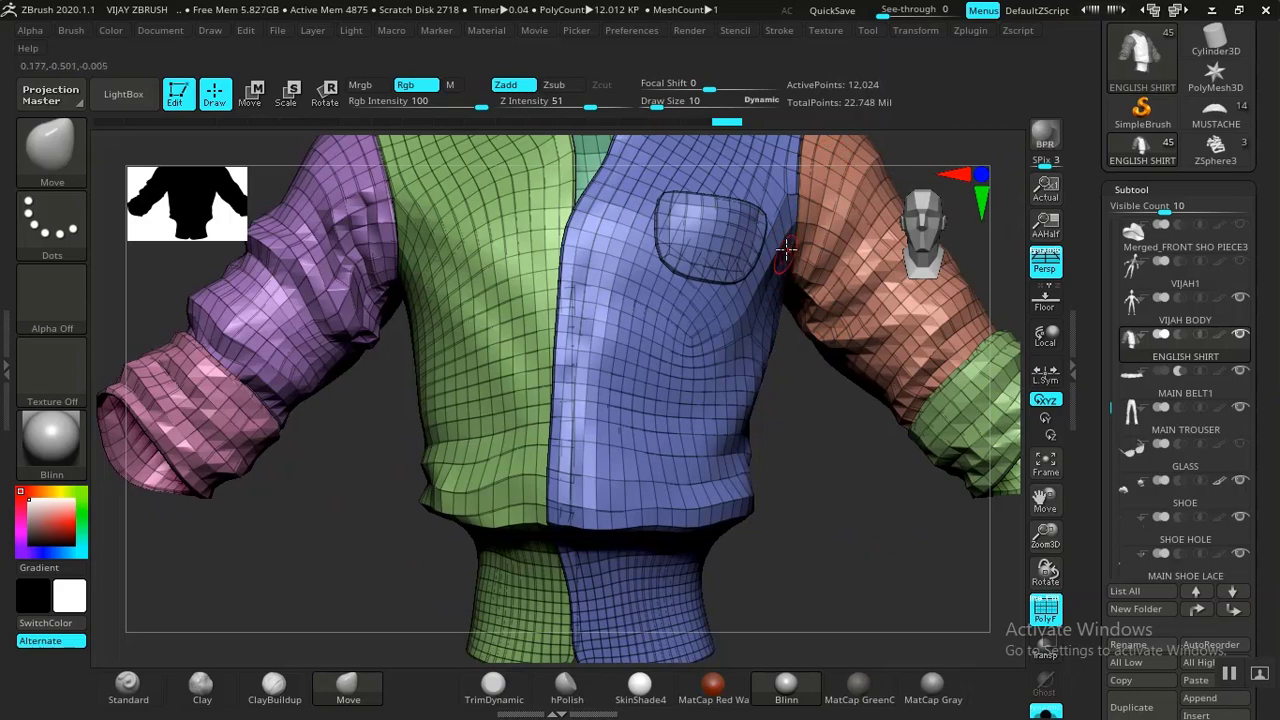
pyautogui.moveTo(791, 516); pyautogui.dragTo(873, 137, button='right')
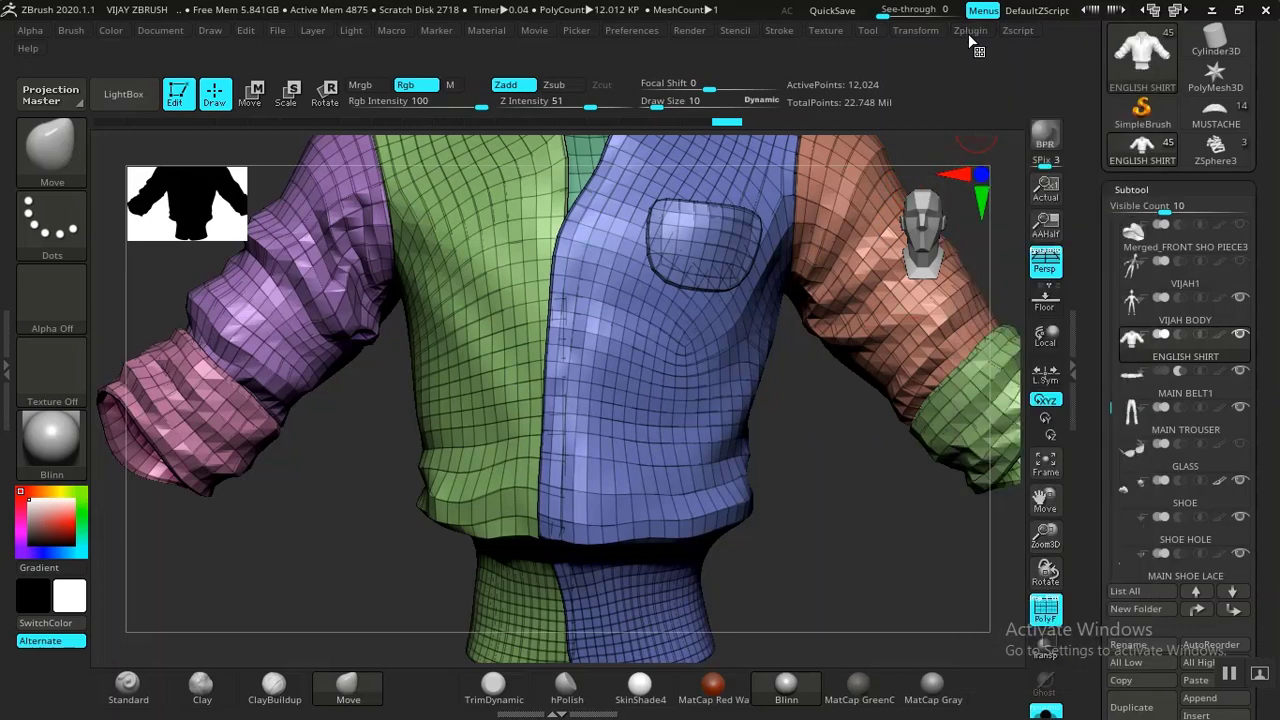
# Step: Create a working clone of the shirt with UV Master's Work On Clone
pyautogui.click(969, 32)
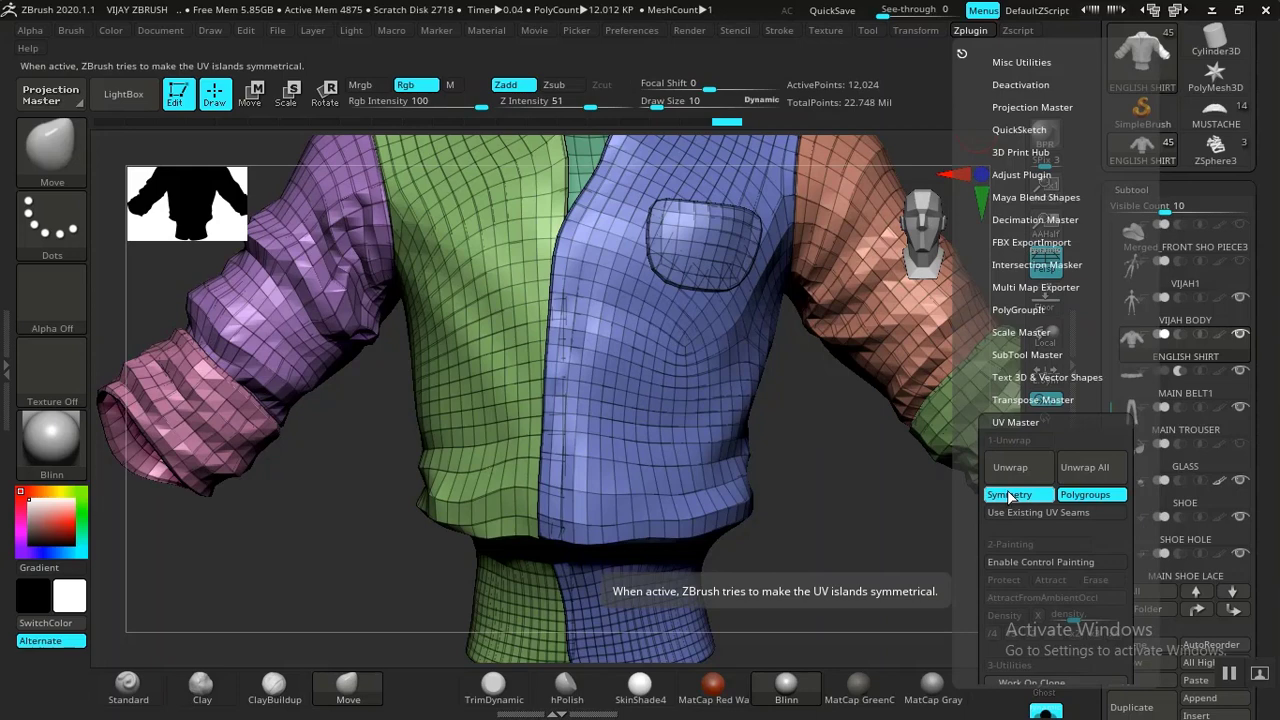
pyautogui.scroll(-5, 1010, 495)
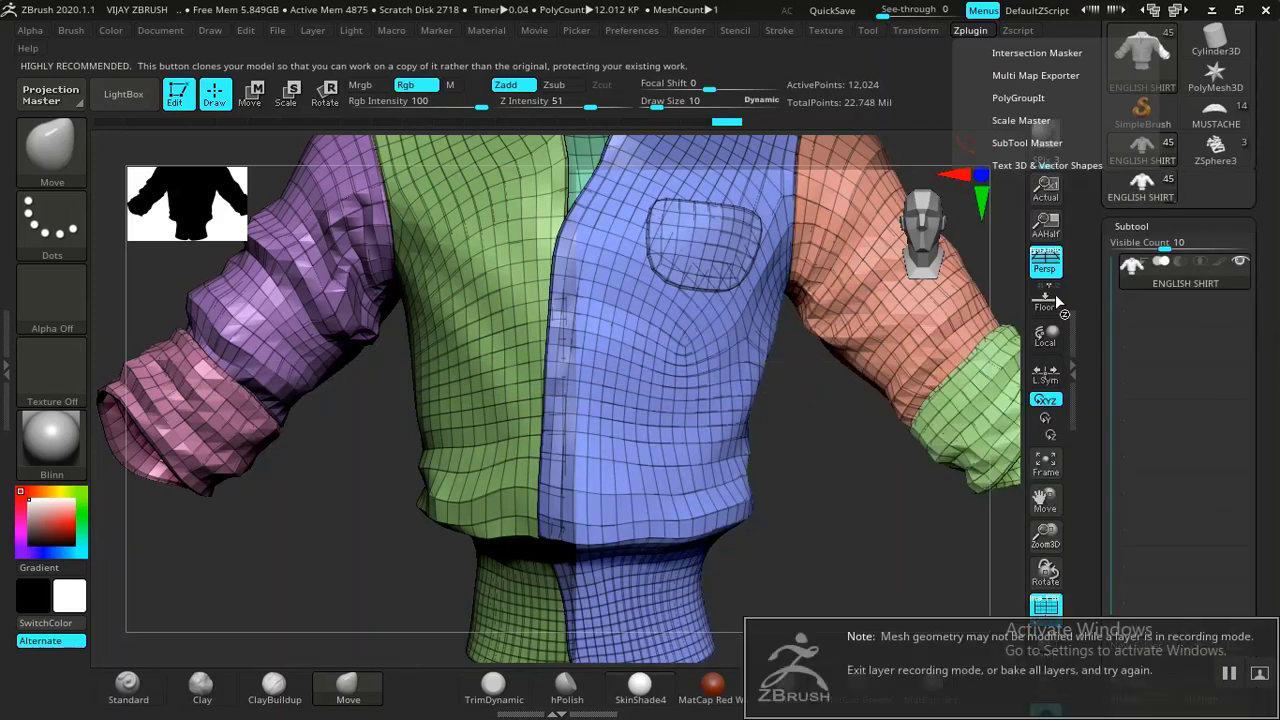
pyautogui.scroll(-1, 1130, 200)
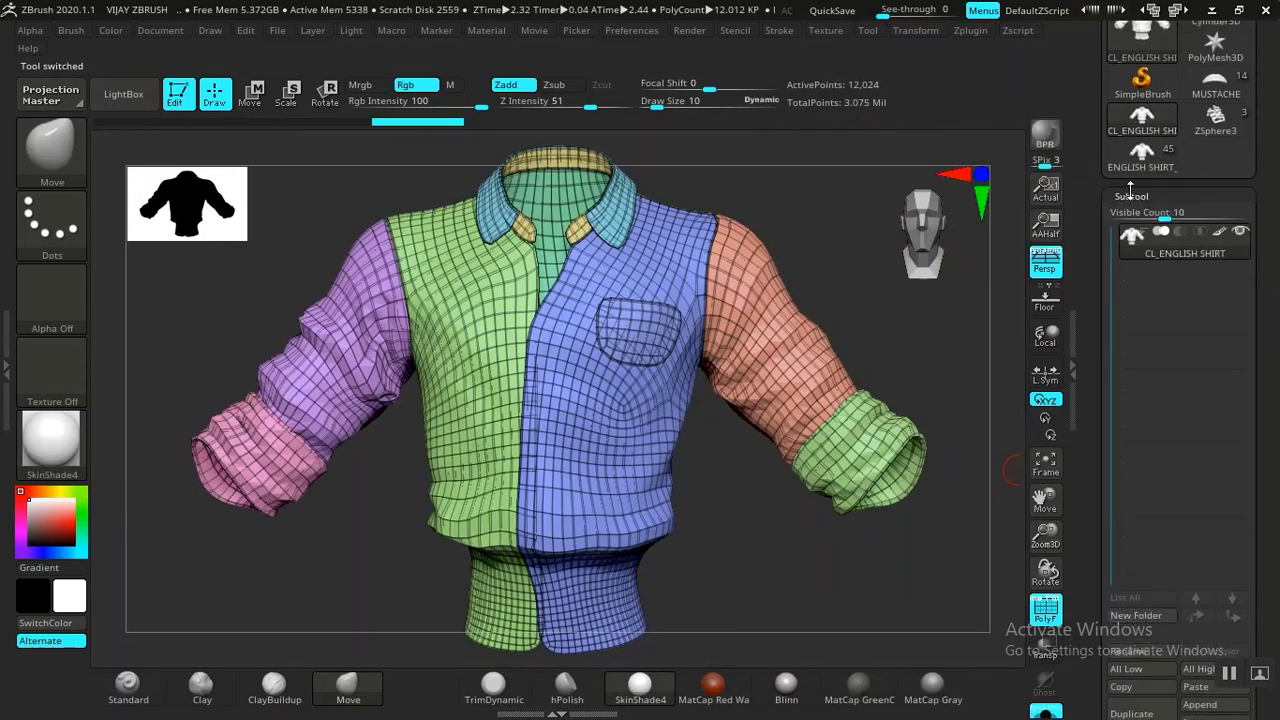
# Step: Try to delete the cloned shirt's higher subdivision levels, and set its subdivision level to 5
pyautogui.click(1131, 196)
pyautogui.click(1134, 219)
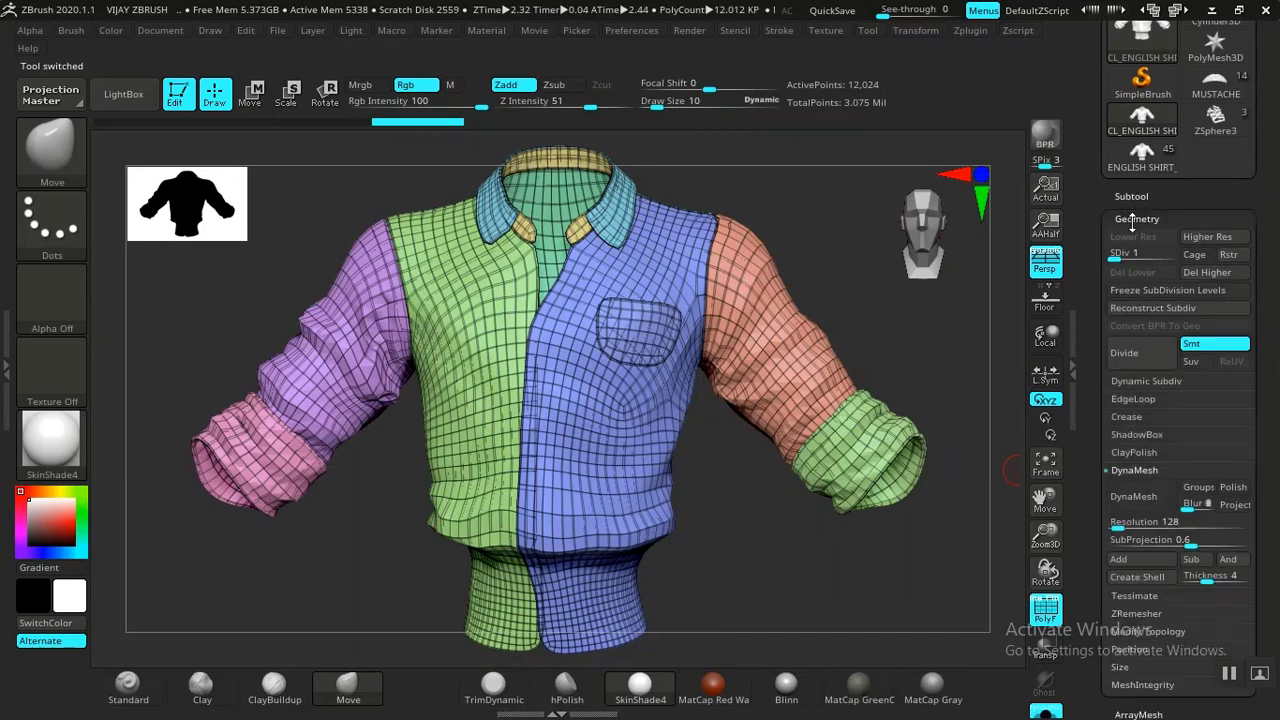
pyautogui.click(1199, 274)
pyautogui.click(1112, 352)
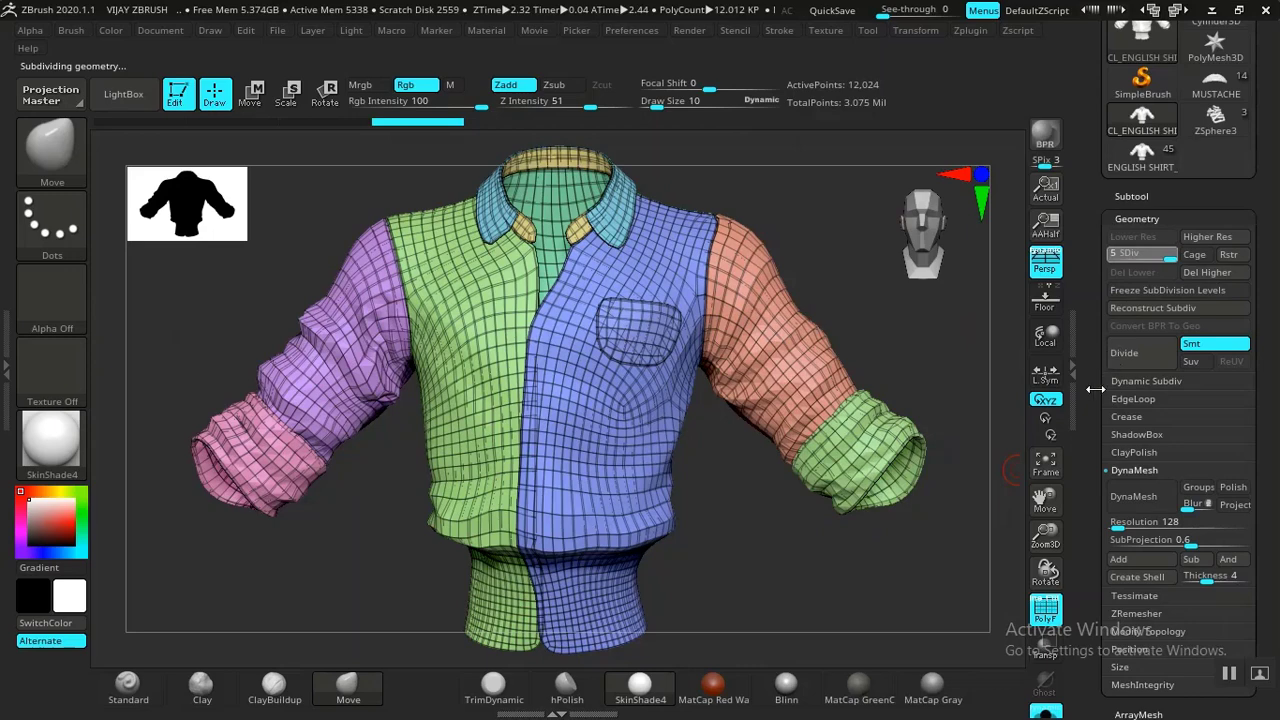
# Step: Bake all sculpting layers of the cloned shirt into its mesh
pyautogui.moveTo(1092, 622); pyautogui.dragTo(1094, 288)
pyautogui.click(1129, 361)
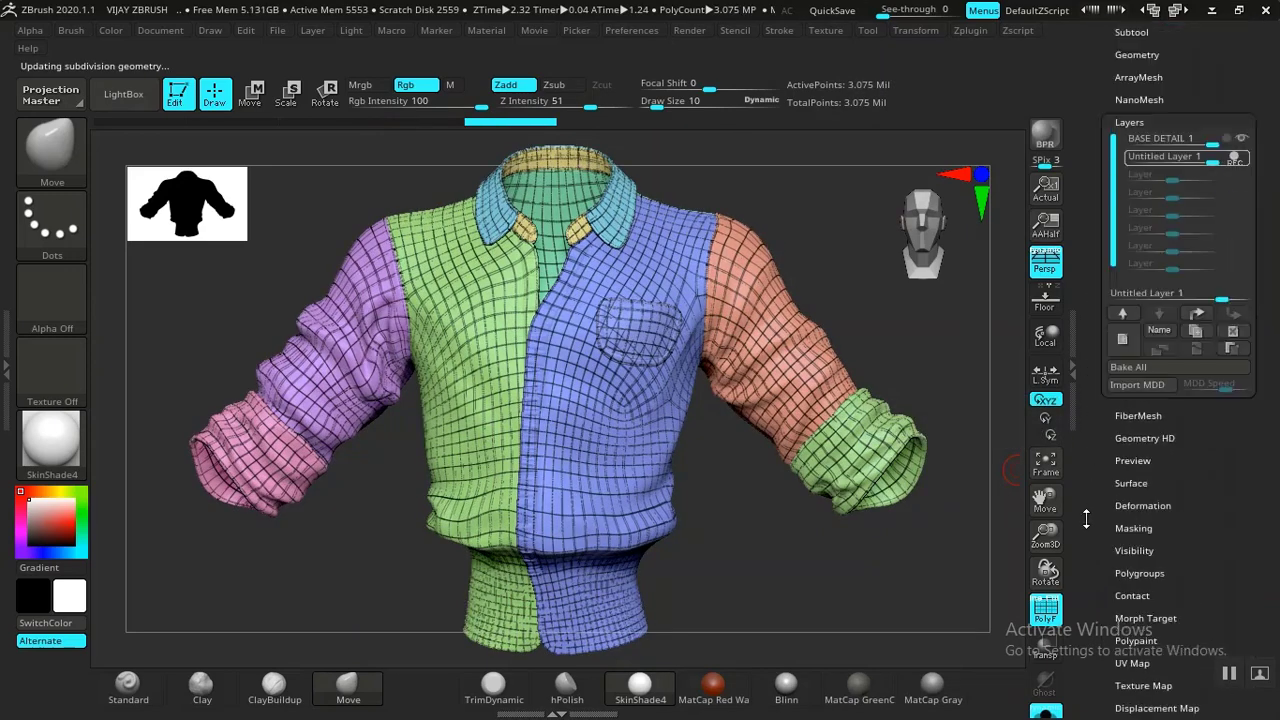
pyautogui.click(1132, 384)
# Step: Set the cloned shirt's subdivision level to 1 and delete its higher subdivision levels
pyautogui.moveTo(1094, 326); pyautogui.dragTo(1096, 534)
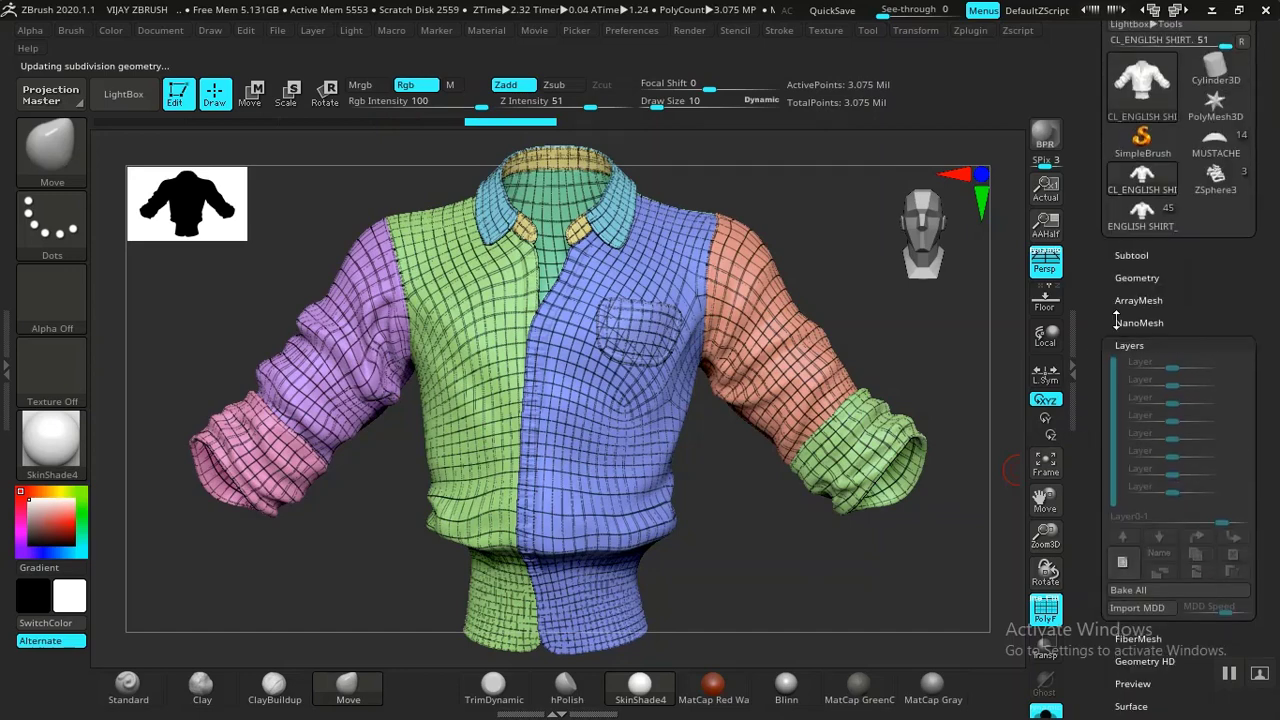
pyautogui.click(1132, 279)
pyautogui.moveTo(1140, 314); pyautogui.dragTo(1114, 318)
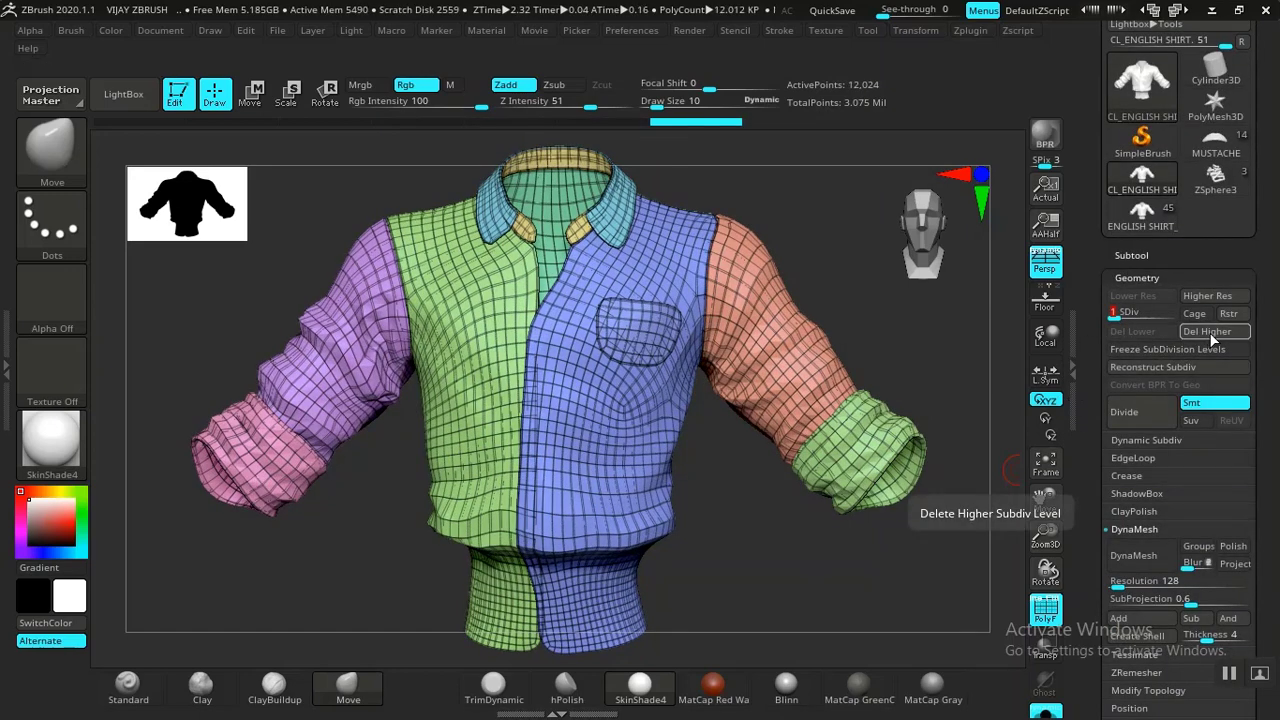
pyautogui.click(1209, 332)
# Step: Unwrap the cloned shirt in UV Master with Symmetry and Polygroups enabled
pyautogui.moveTo(800, 380); pyautogui.dragTo(974, 46)
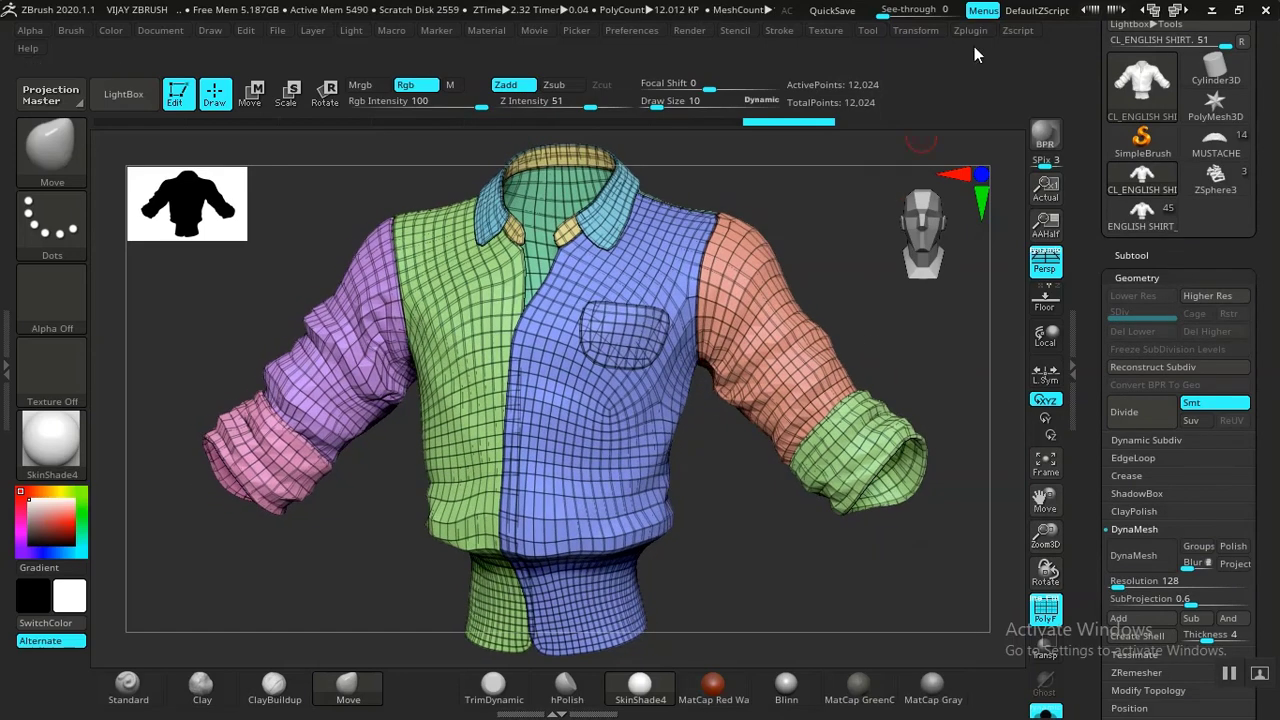
pyautogui.click(972, 31)
pyautogui.moveTo(977, 496); pyautogui.dragTo(979, 415)
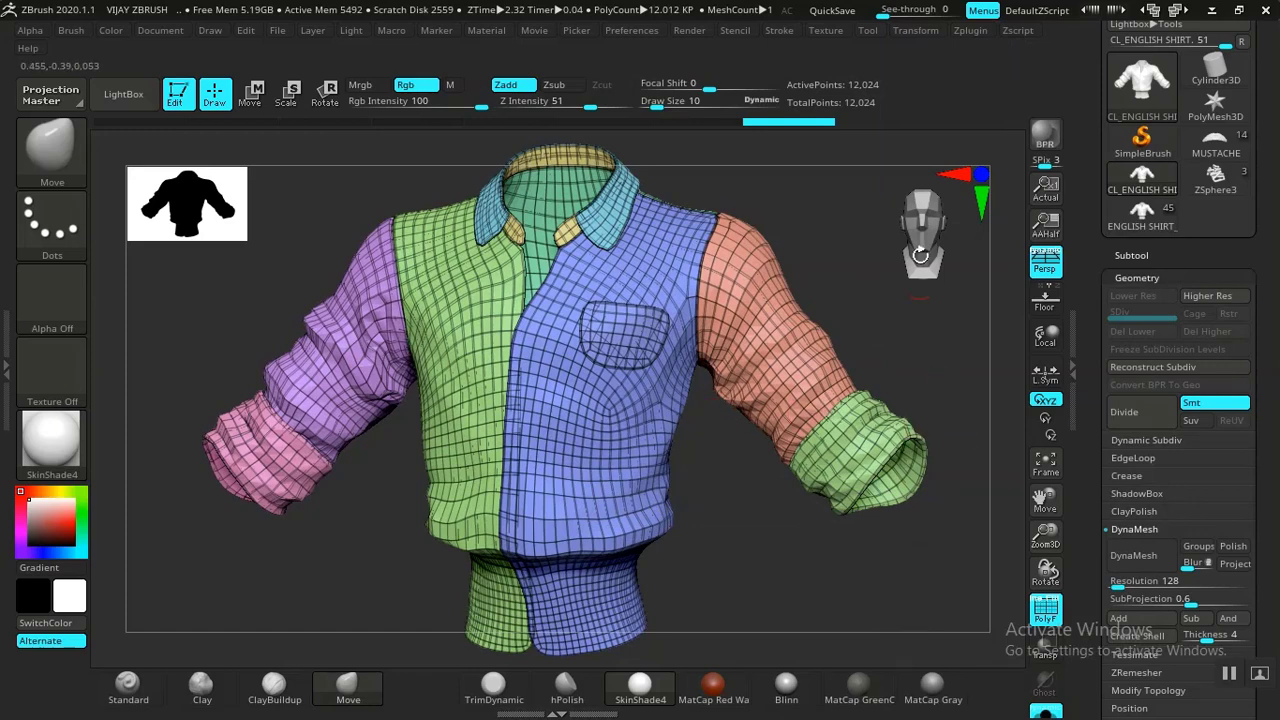
pyautogui.click(973, 32)
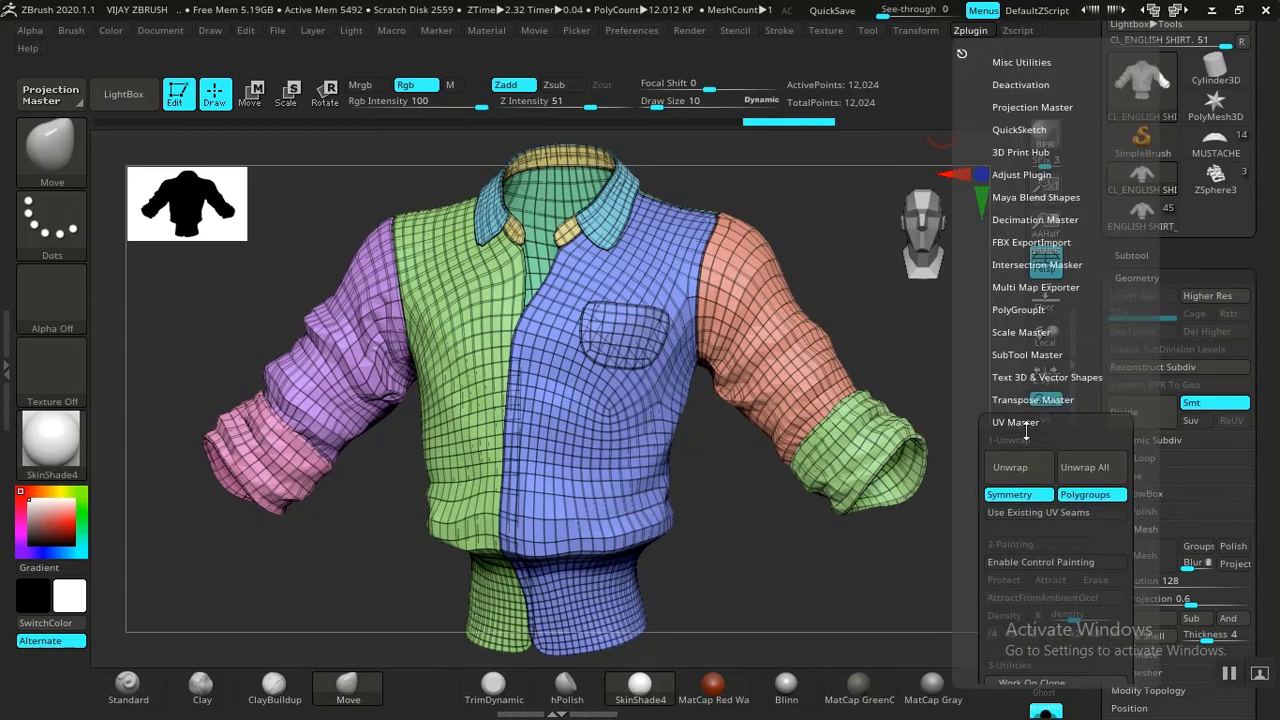
pyautogui.moveTo(978, 497); pyautogui.dragTo(979, 411)
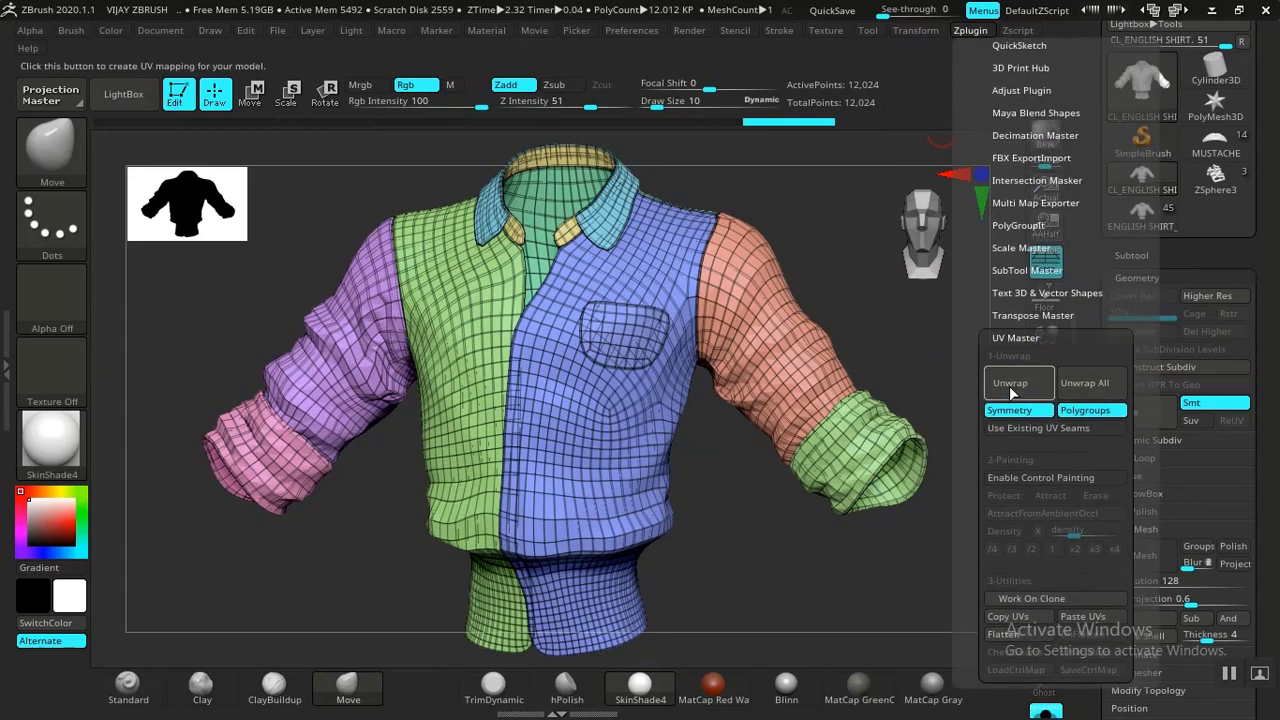
pyautogui.click(1017, 384)
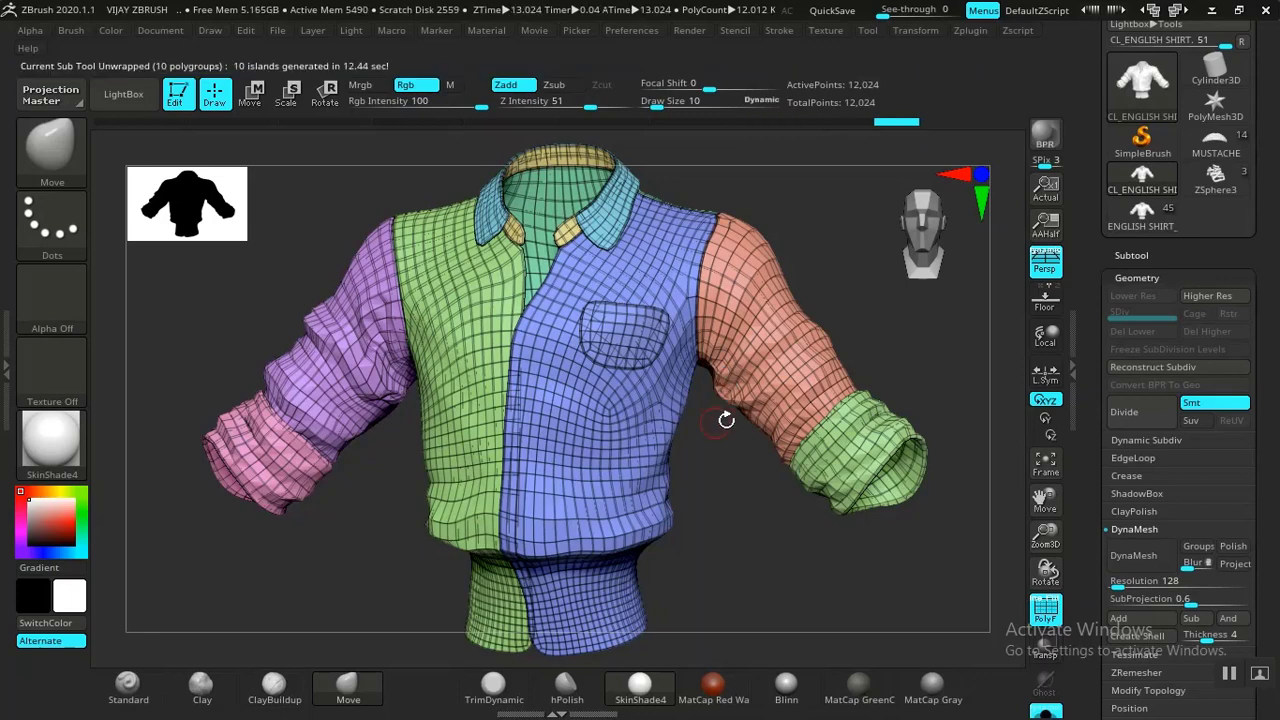
# Step: Flatten the cloned shirt with UV Master and examine the layout of its UV islands
pyautogui.moveTo(746, 563); pyautogui.dragTo(866, 571)
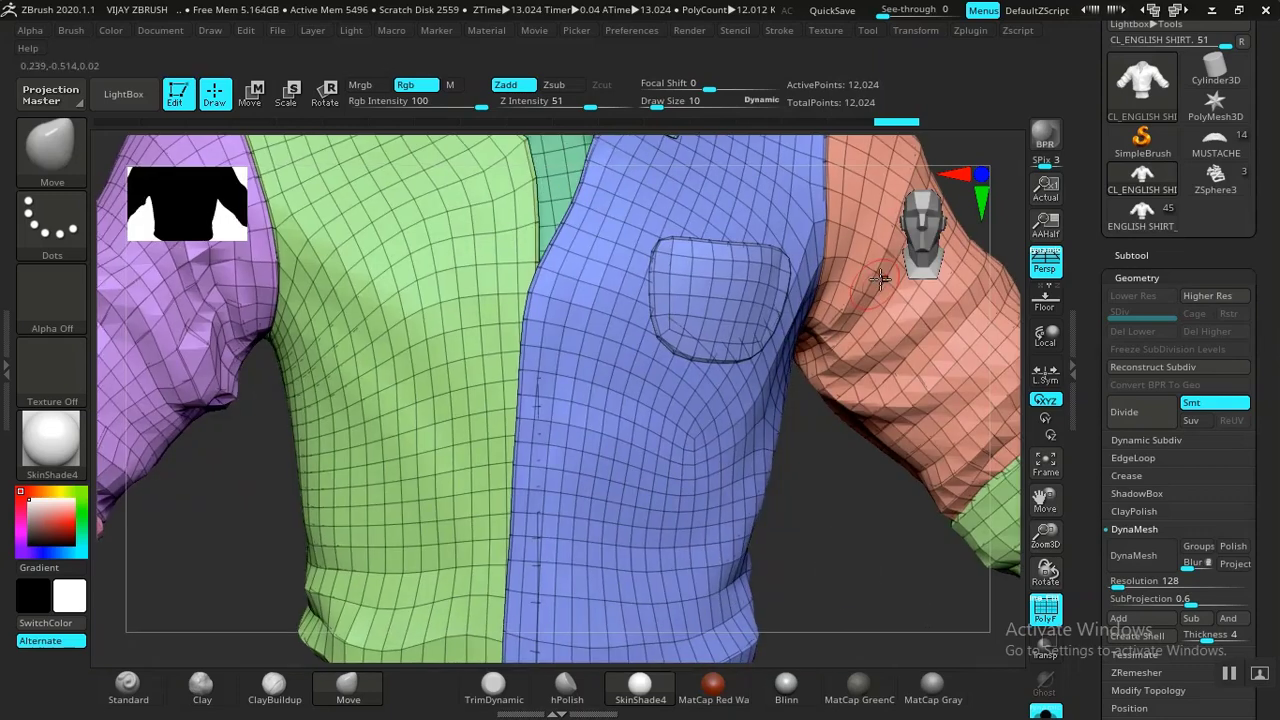
pyautogui.click(975, 31)
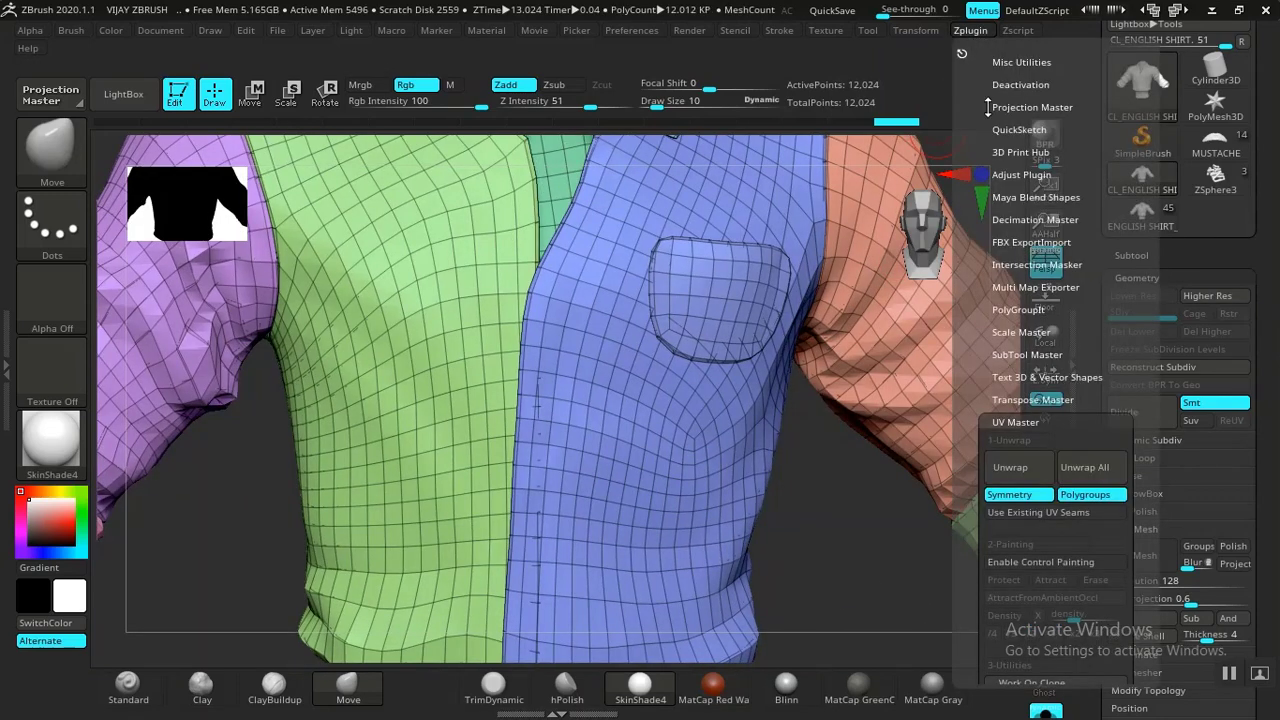
pyautogui.scroll(-3, 1015, 460)
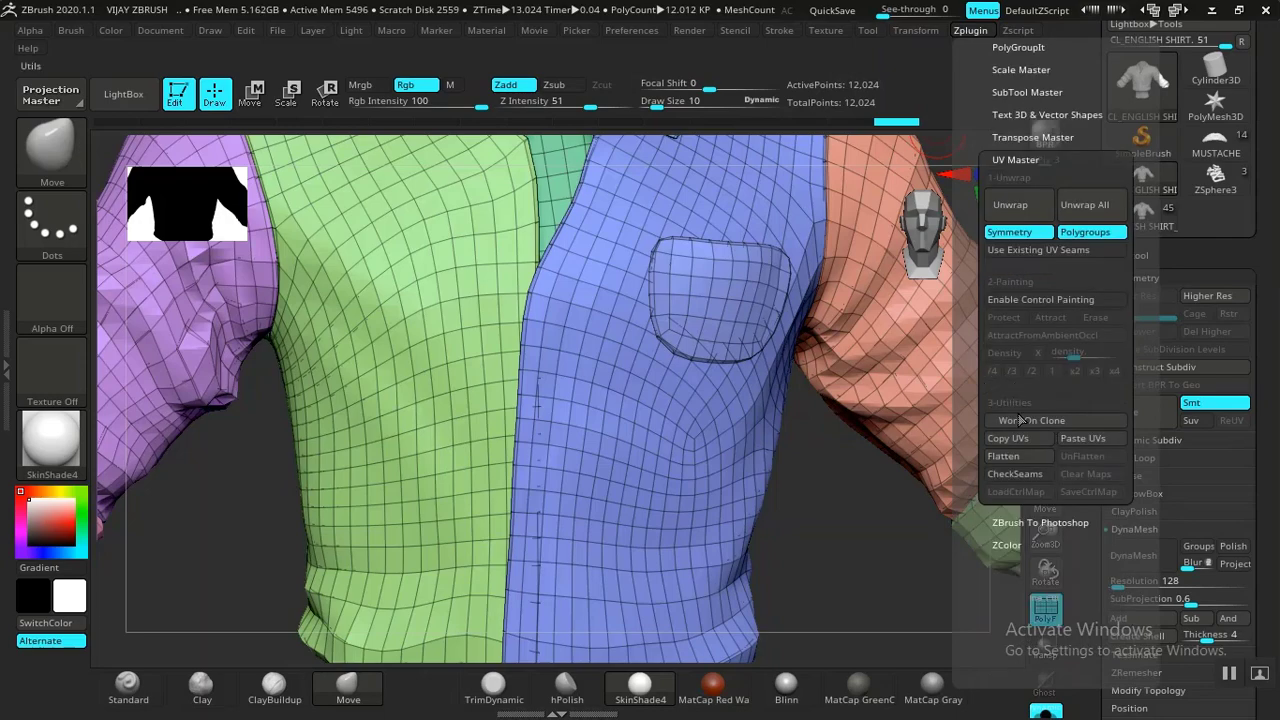
pyautogui.click(1003, 456)
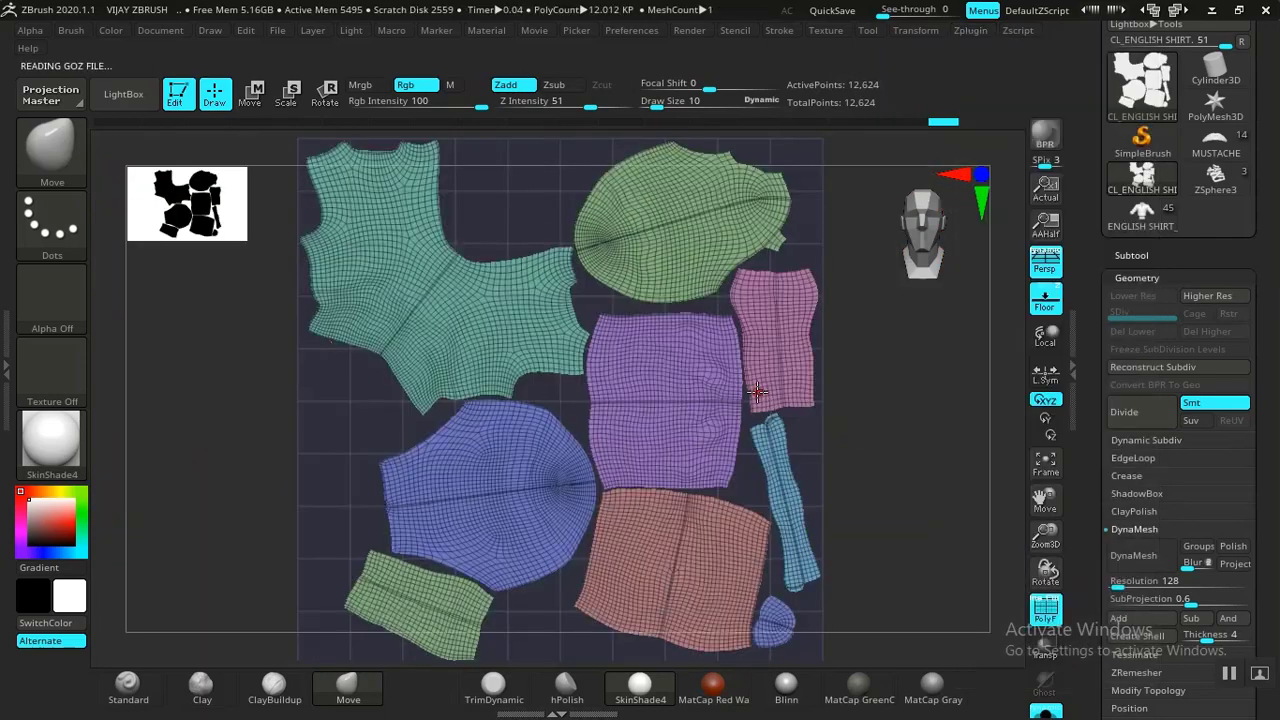
pyautogui.moveTo(931, 473)
pyautogui.keyDown('alt'); pyautogui.mouseDown()
pyautogui.moveTo(888, 400)
pyautogui.moveTo(912, 460)
pyautogui.mouseUp(); pyautogui.keyUp('alt')
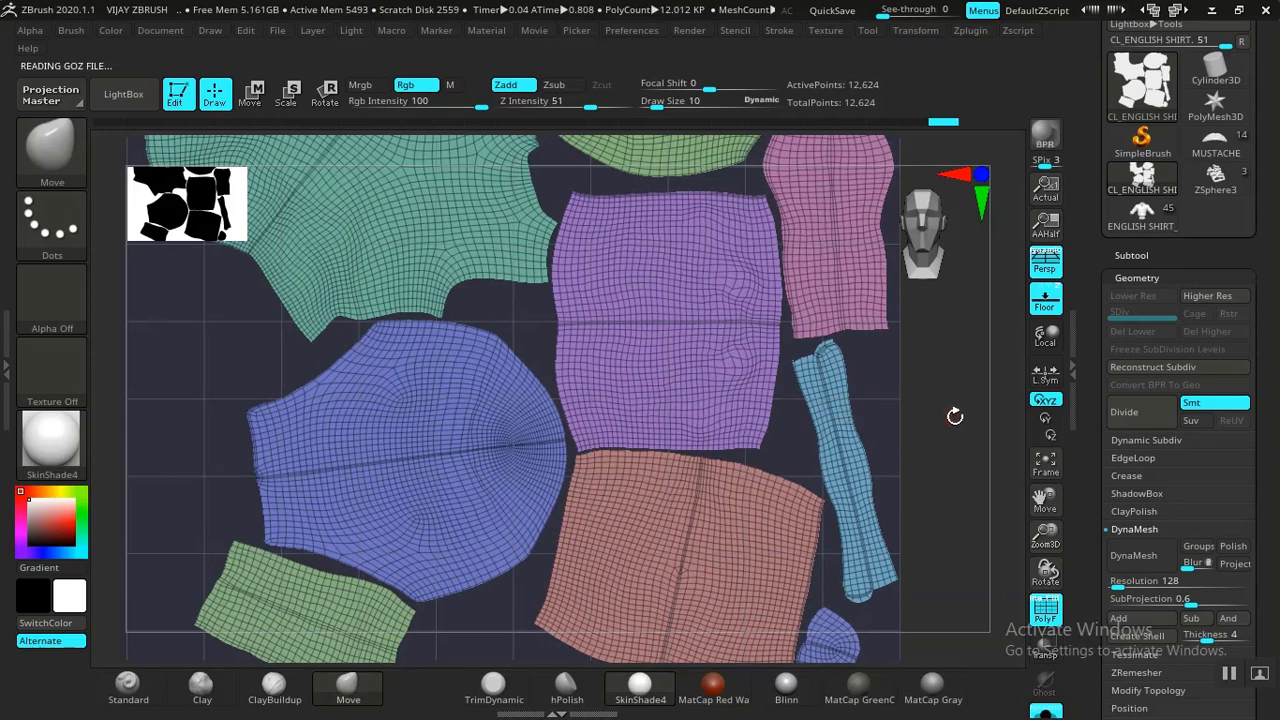
pyautogui.keyDown('alt'); pyautogui.moveTo(975, 413); pyautogui.dragTo(904, 542); pyautogui.keyUp('alt')
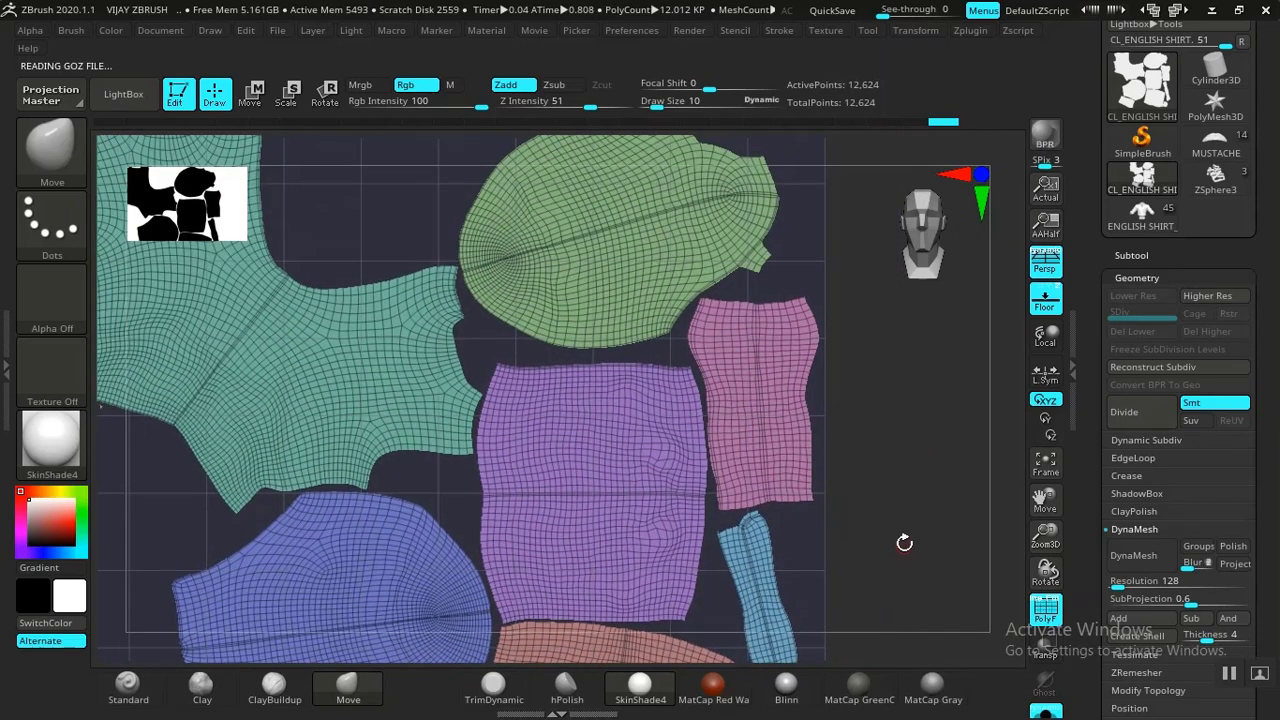
pyautogui.keyDown('alt'); pyautogui.moveTo(905, 483); pyautogui.dragTo(944, 323); pyautogui.keyUp('alt')
pyautogui.moveTo(928, 442)
pyautogui.keyDown('alt'); pyautogui.mouseDown()
pyautogui.moveTo(923, 549)
pyautogui.moveTo(946, 417)
pyautogui.moveTo(942, 296)
pyautogui.mouseUp(); pyautogui.keyUp('alt')
pyautogui.keyDown('alt'); pyautogui.moveTo(923, 386); pyautogui.dragTo(913, 420); pyautogui.keyUp('alt')
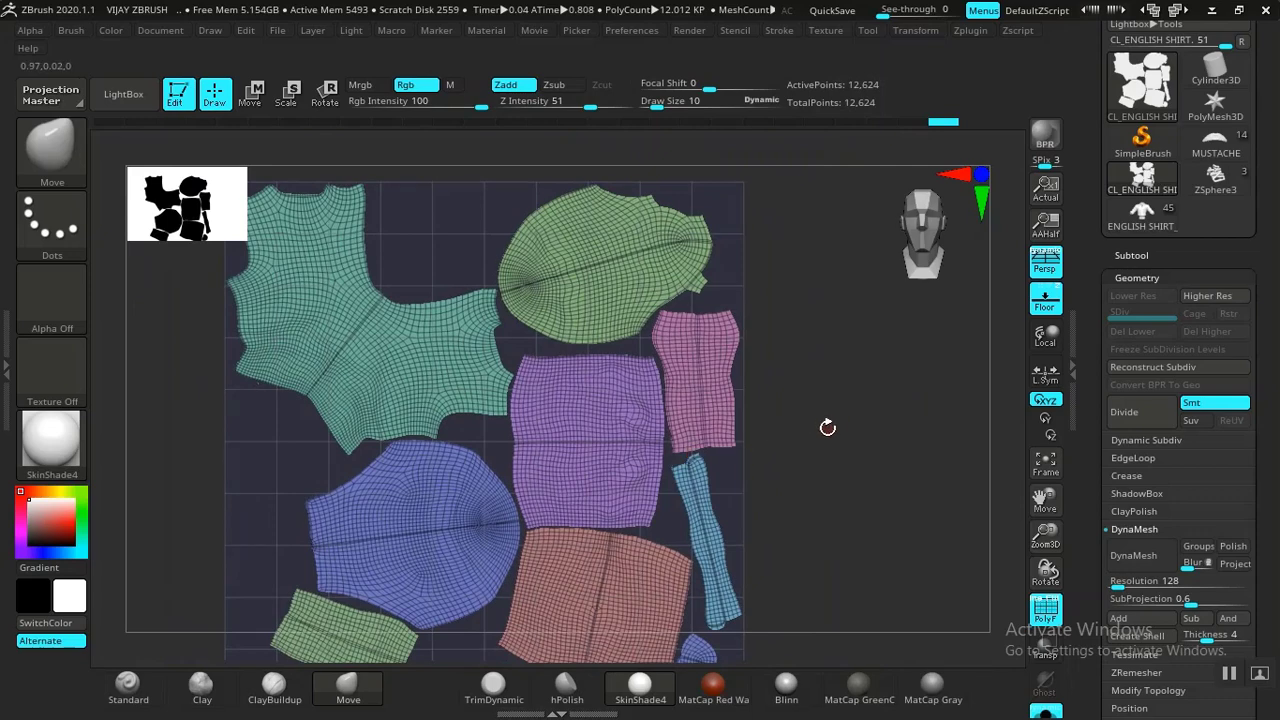
pyautogui.keyDown('alt'); pyautogui.moveTo(830, 471); pyautogui.dragTo(859, 459); pyautogui.keyUp('alt')
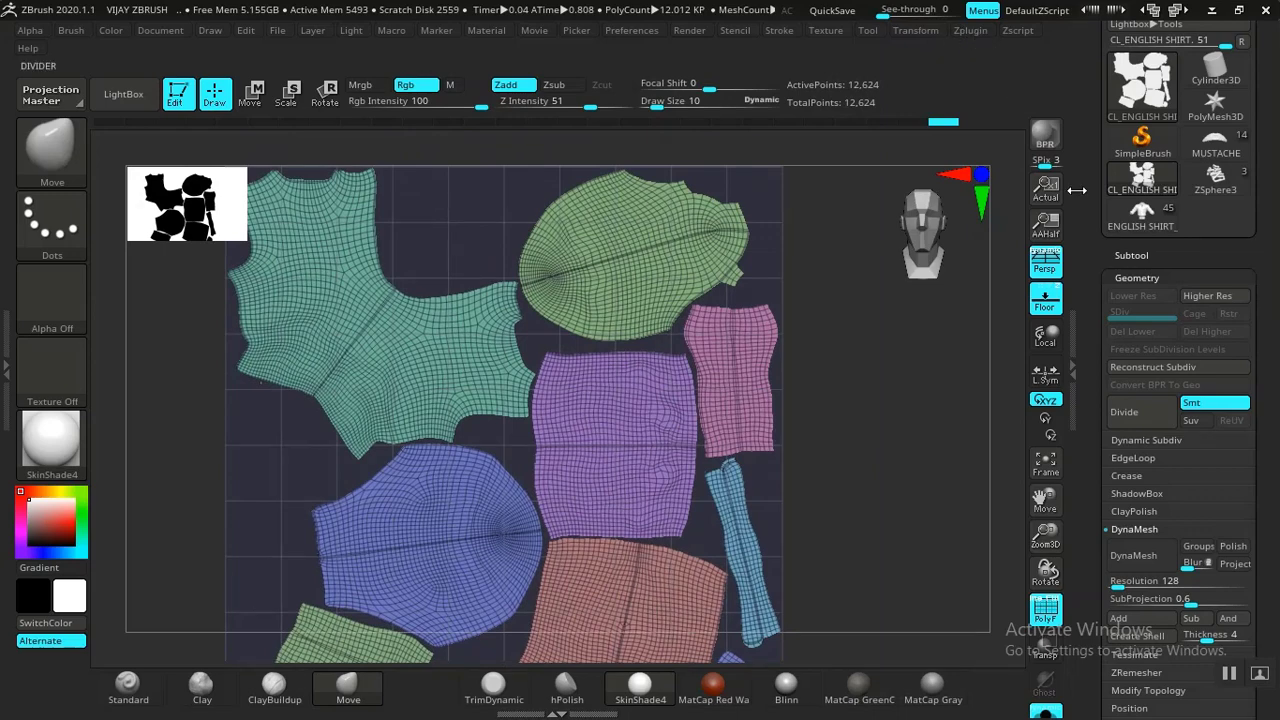
# Step: Switch back to the original ENGLISH SHIRT_1 tool and choose the Blinn material
pyautogui.click(1130, 256)
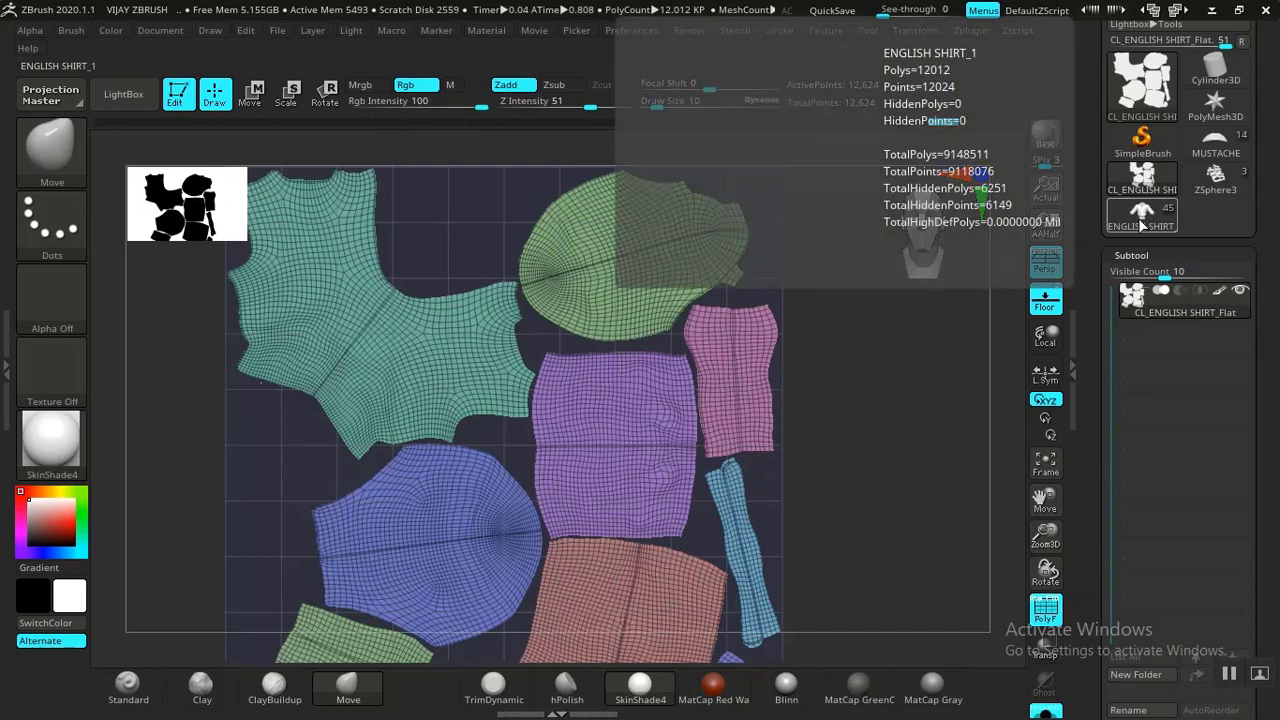
pyautogui.click(1142, 216)
pyautogui.keyDown('alt'); pyautogui.moveTo(820, 349); pyautogui.dragTo(857, 377); pyautogui.keyUp('alt')
pyautogui.keyDown('alt'); pyautogui.moveTo(866, 190); pyautogui.dragTo(831, 404); pyautogui.keyUp('alt')
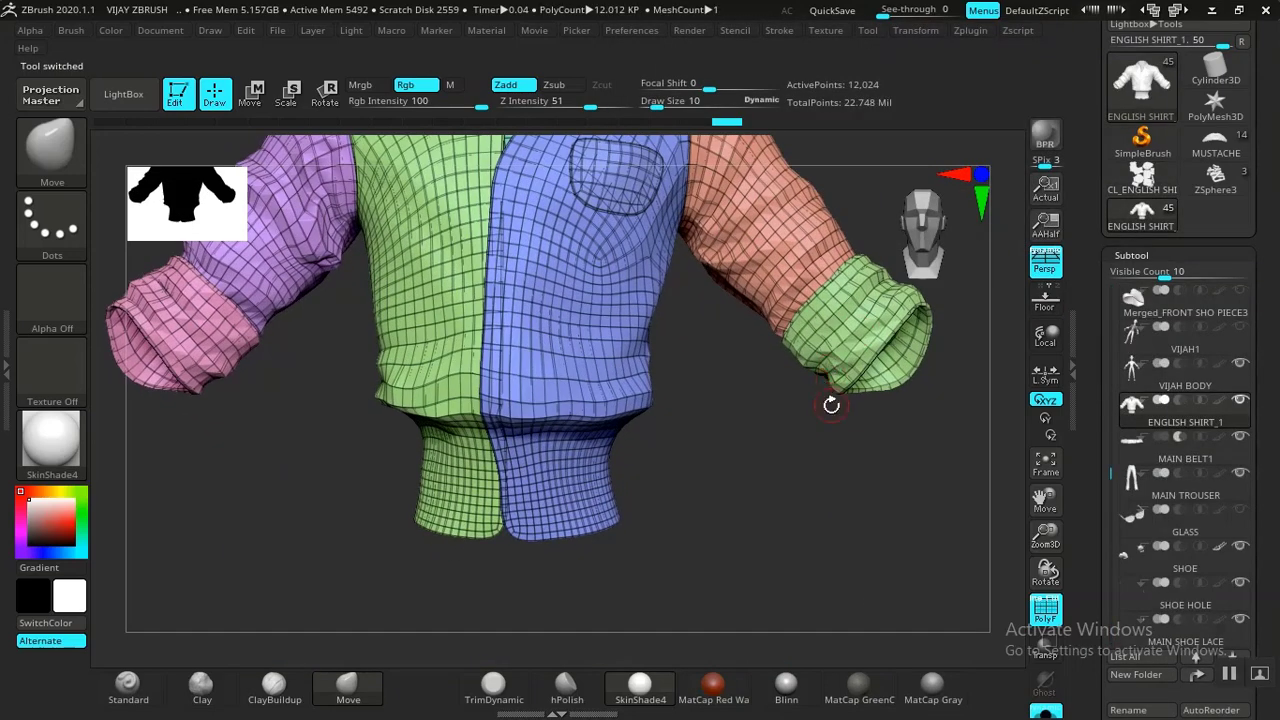
pyautogui.click(786, 685)
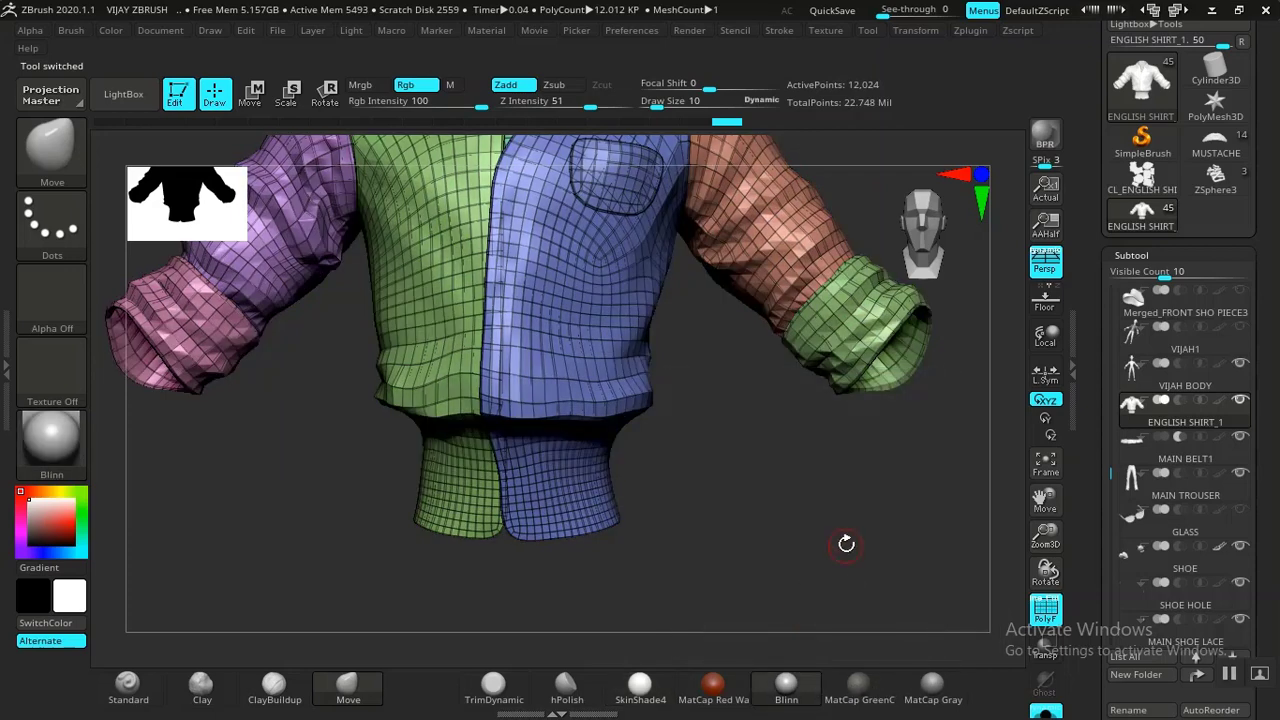
pyautogui.keyDown('alt'); pyautogui.moveTo(846, 544); pyautogui.dragTo(937, 357); pyautogui.keyUp('alt')
# Step: Unwrap the original shirt directly in UV Master with Symmetry and Polygroups enabled
pyautogui.click(970, 31)
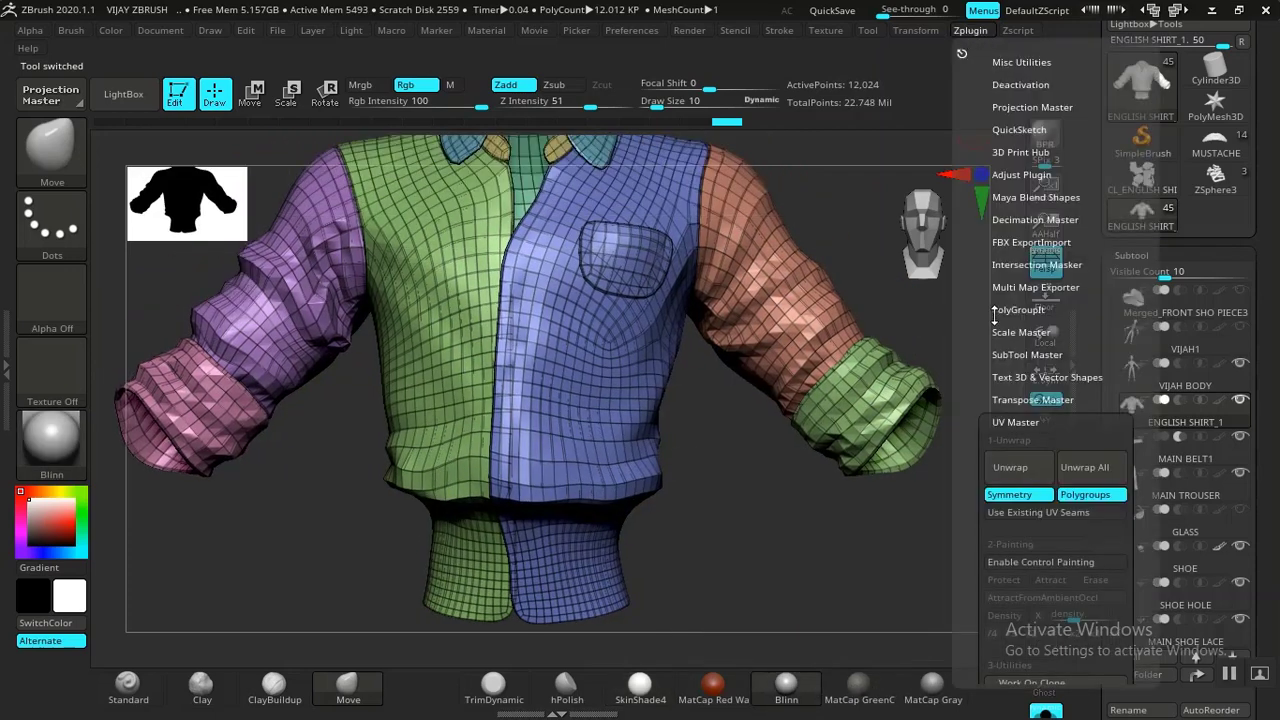
pyautogui.moveTo(974, 466); pyautogui.dragTo(990, 362)
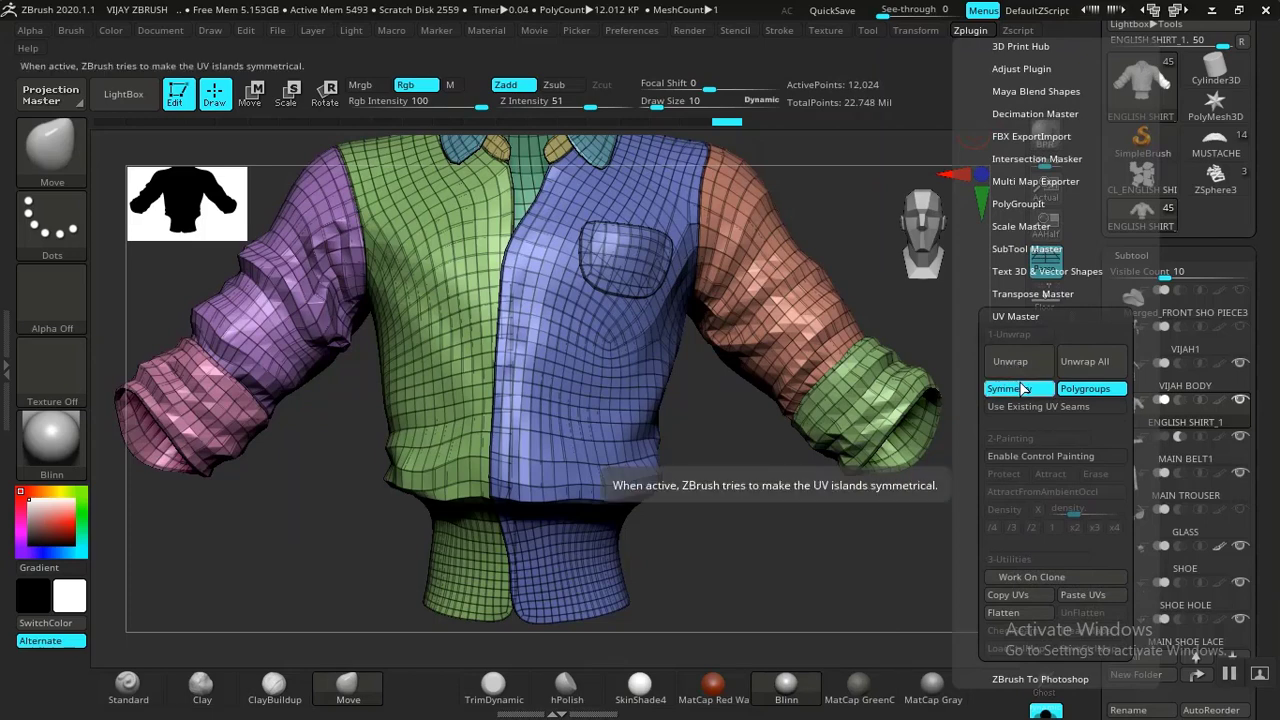
pyautogui.click(1012, 366)
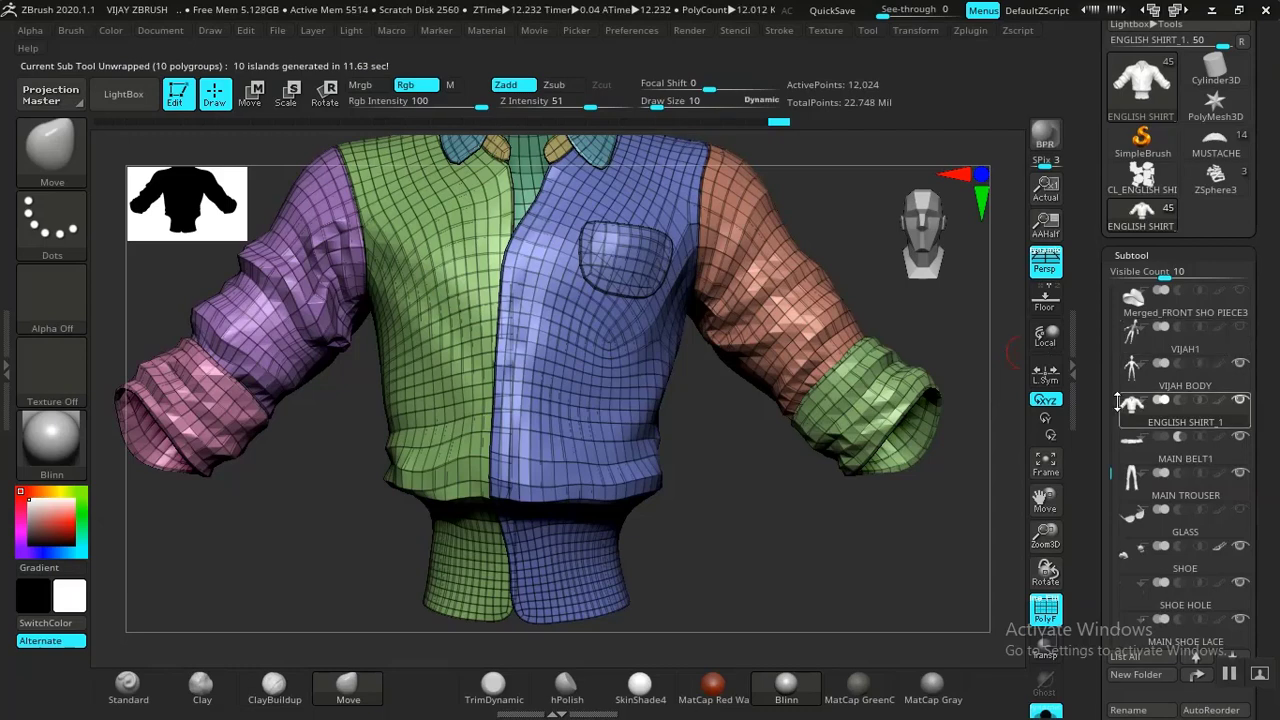
# Step: Select the MAIN BELT1 subtool and lower it to subdivision level 1
pyautogui.click(1140, 458)
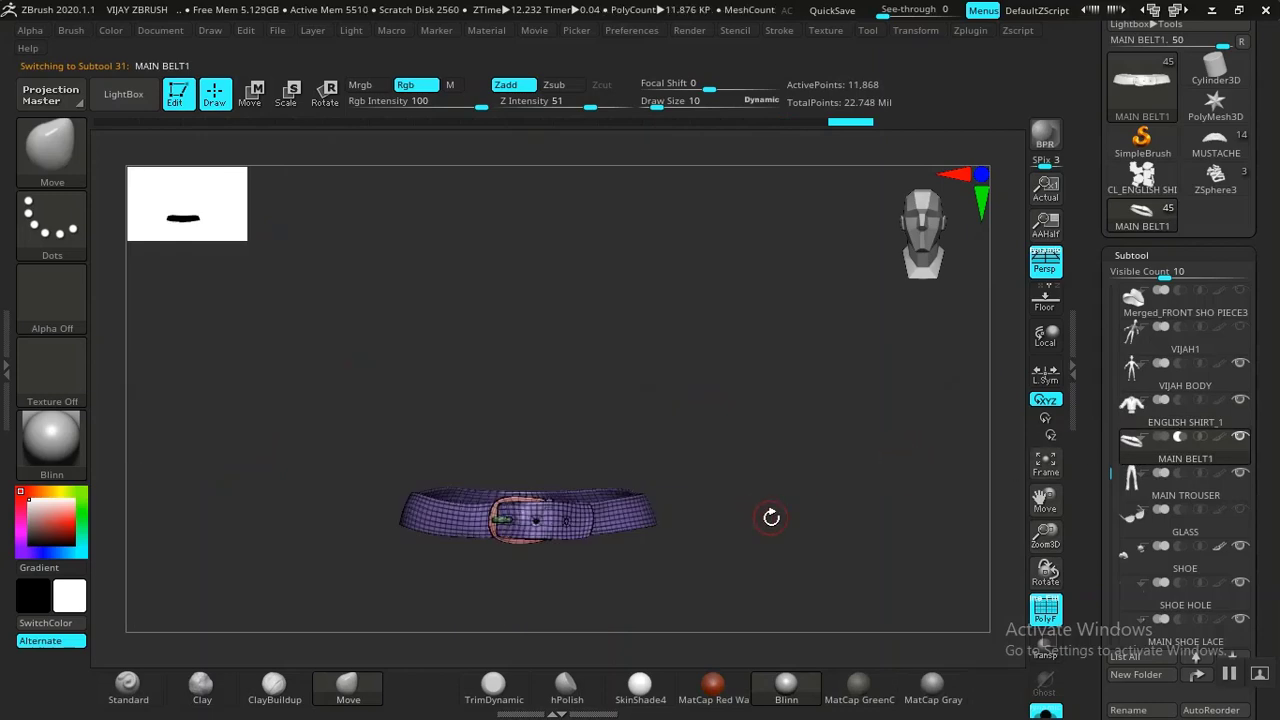
pyautogui.keyDown('alt'); pyautogui.moveTo(811, 550); pyautogui.dragTo(900, 552); pyautogui.keyUp('alt')
pyautogui.click(1137, 257)
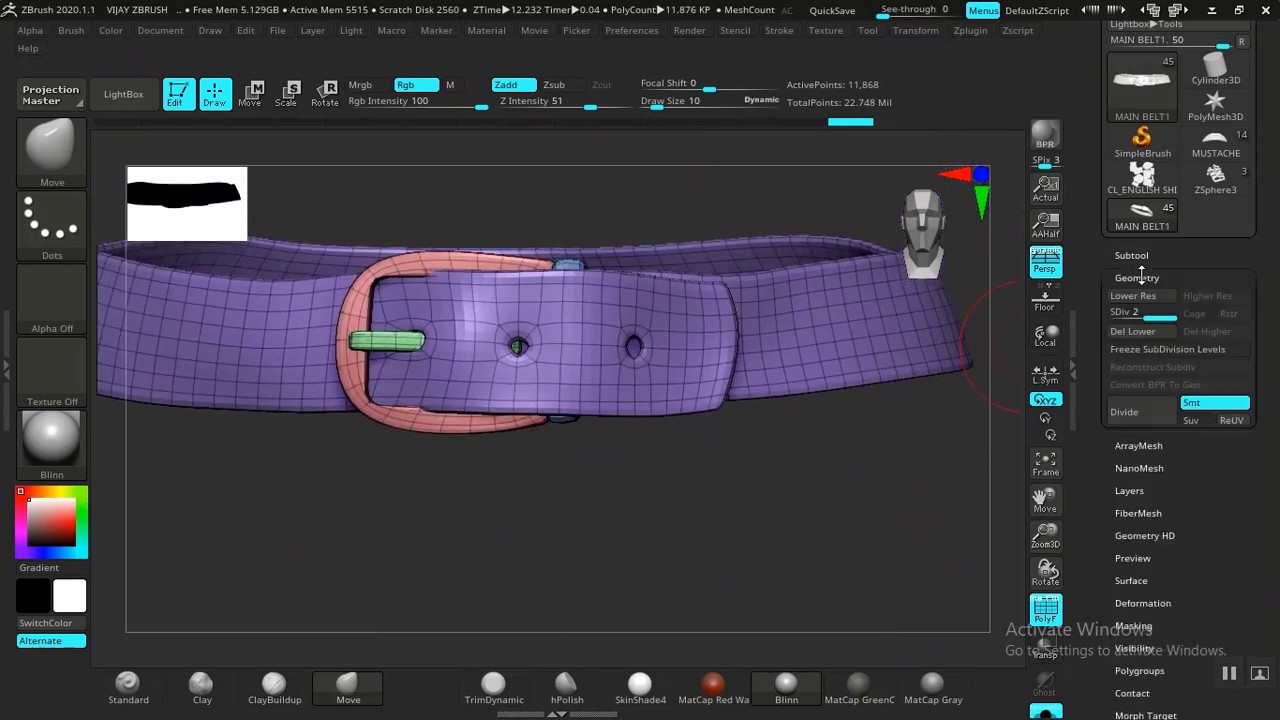
pyautogui.hotkey('shift', 'd')
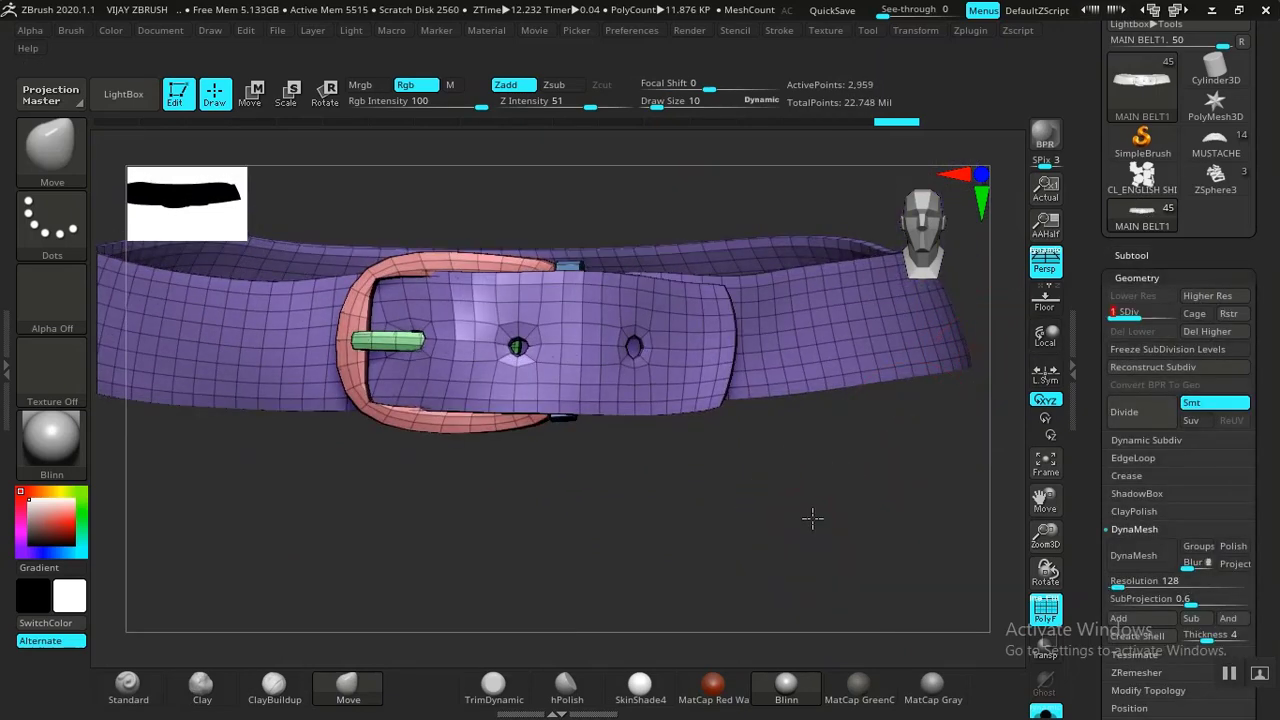
pyautogui.moveTo(811, 517); pyautogui.dragTo(855, 595)
pyautogui.moveTo(835, 607)
pyautogui.mouseDown()
pyautogui.moveTo(859, 646)
pyautogui.moveTo(806, 589)
pyautogui.moveTo(803, 574)
pyautogui.moveTo(840, 560)
pyautogui.mouseUp()
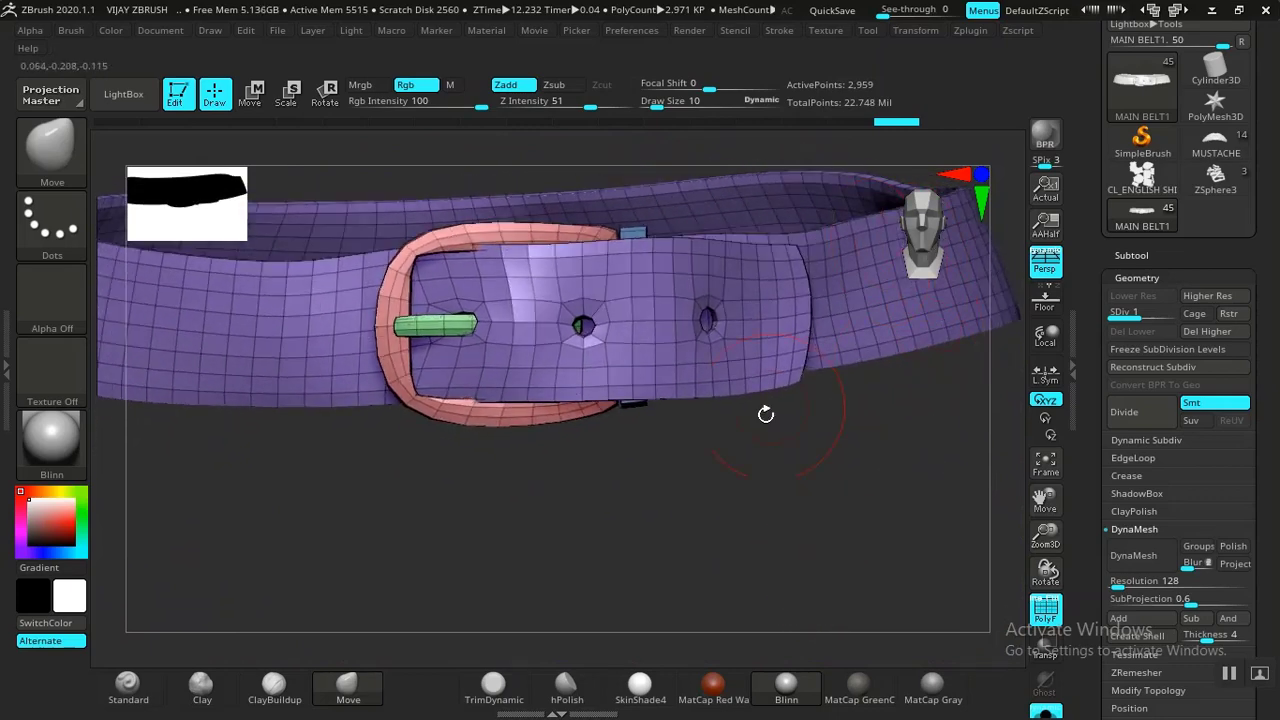
pyautogui.moveTo(765, 414); pyautogui.dragTo(839, 492)
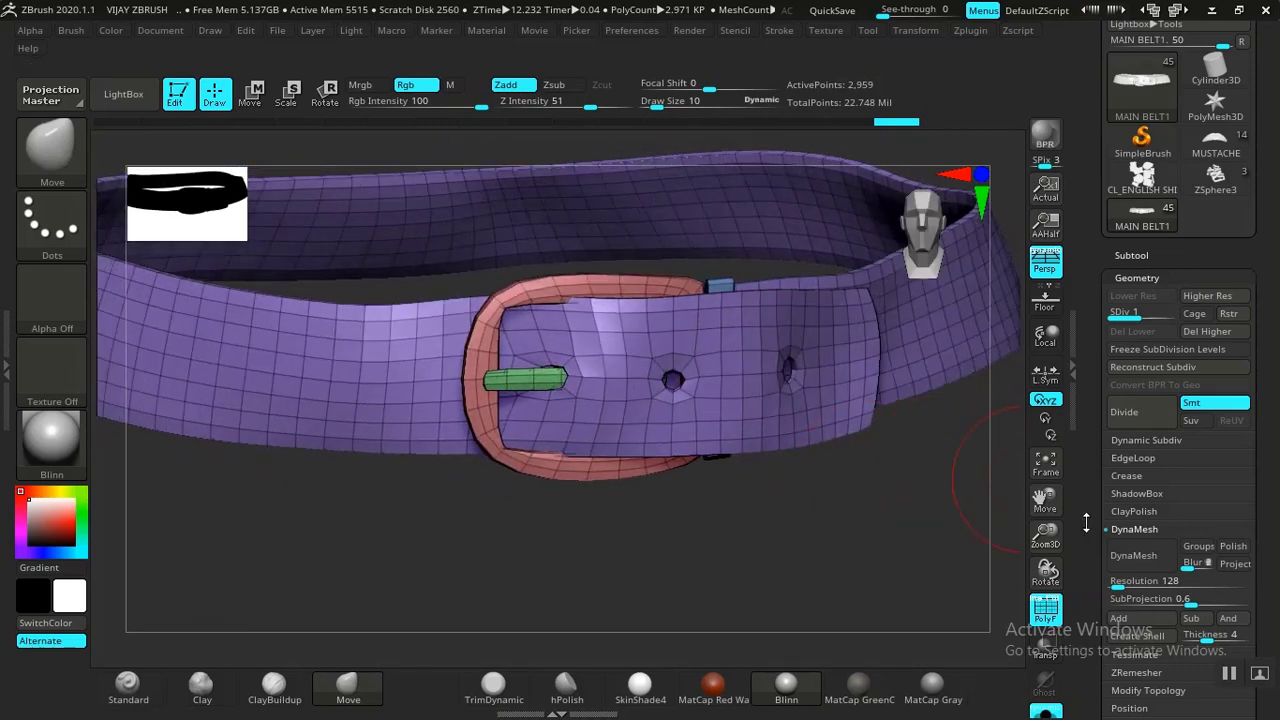
# Step: Try to regroup the whole belt with Groups By Normals, and undo the regrouping
pyautogui.scroll(-10, 1088, 535)
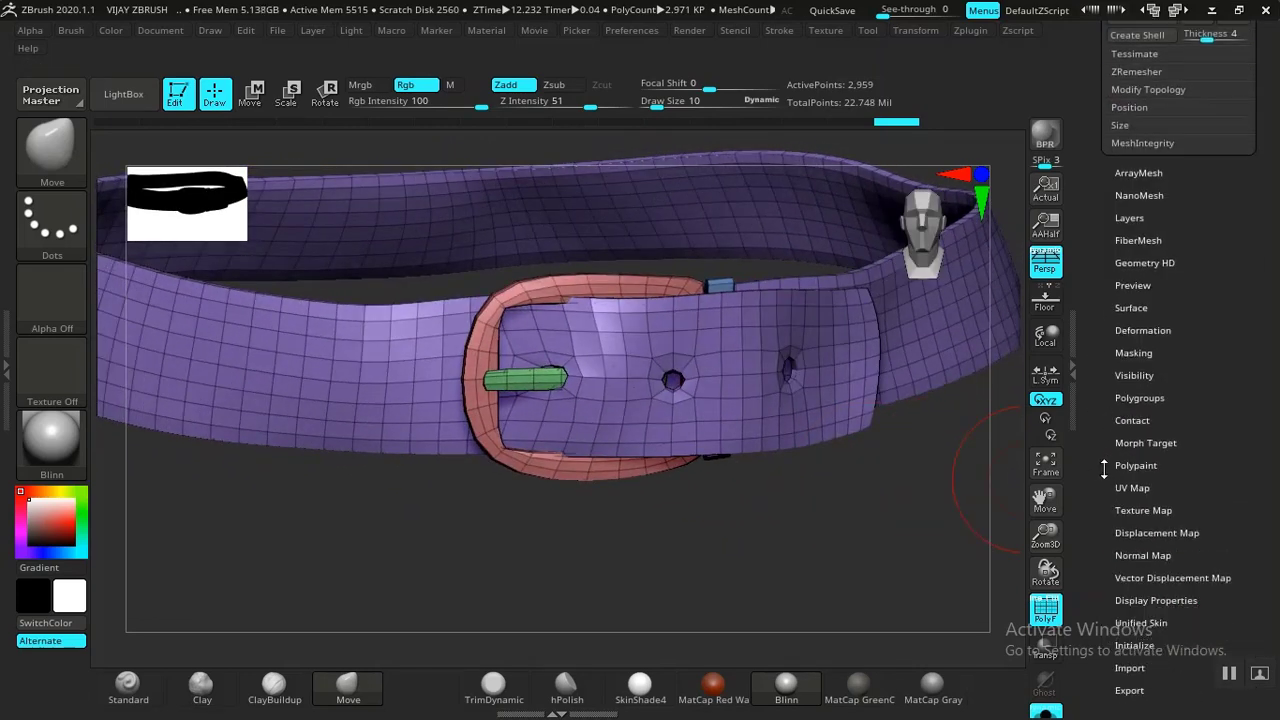
pyautogui.moveTo(897, 514); pyautogui.dragTo(993, 471)
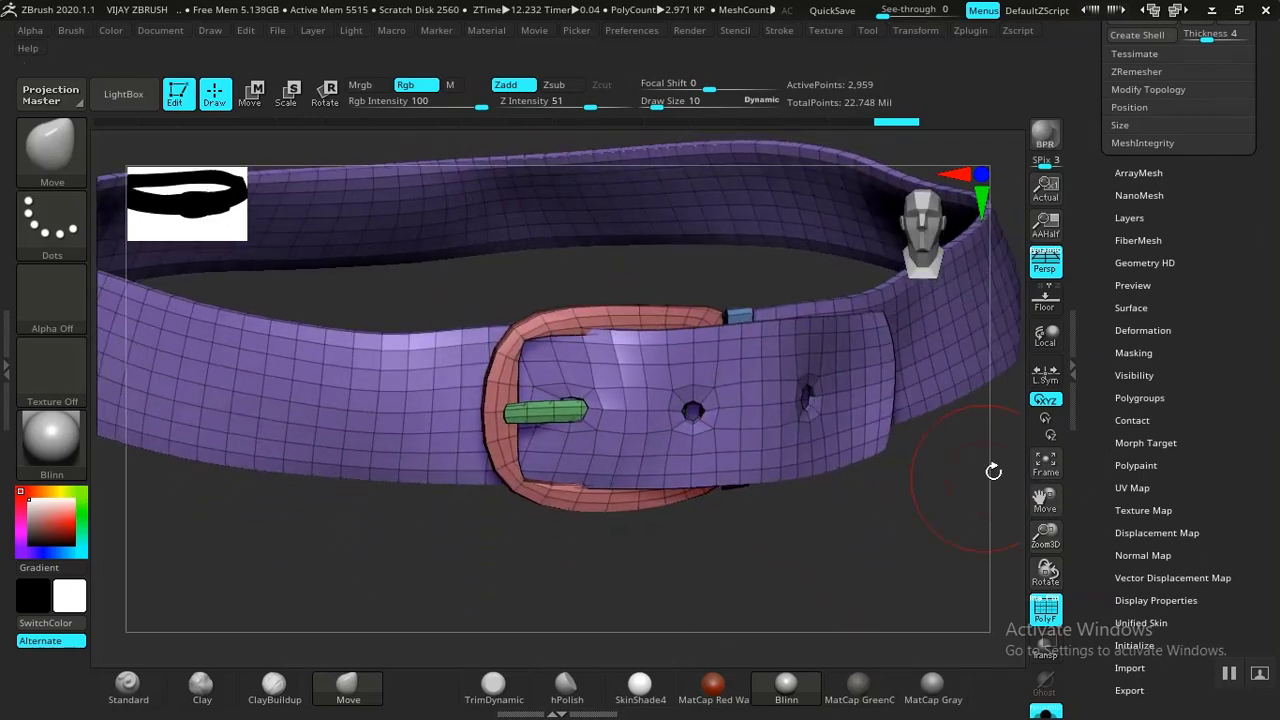
pyautogui.click(1136, 398)
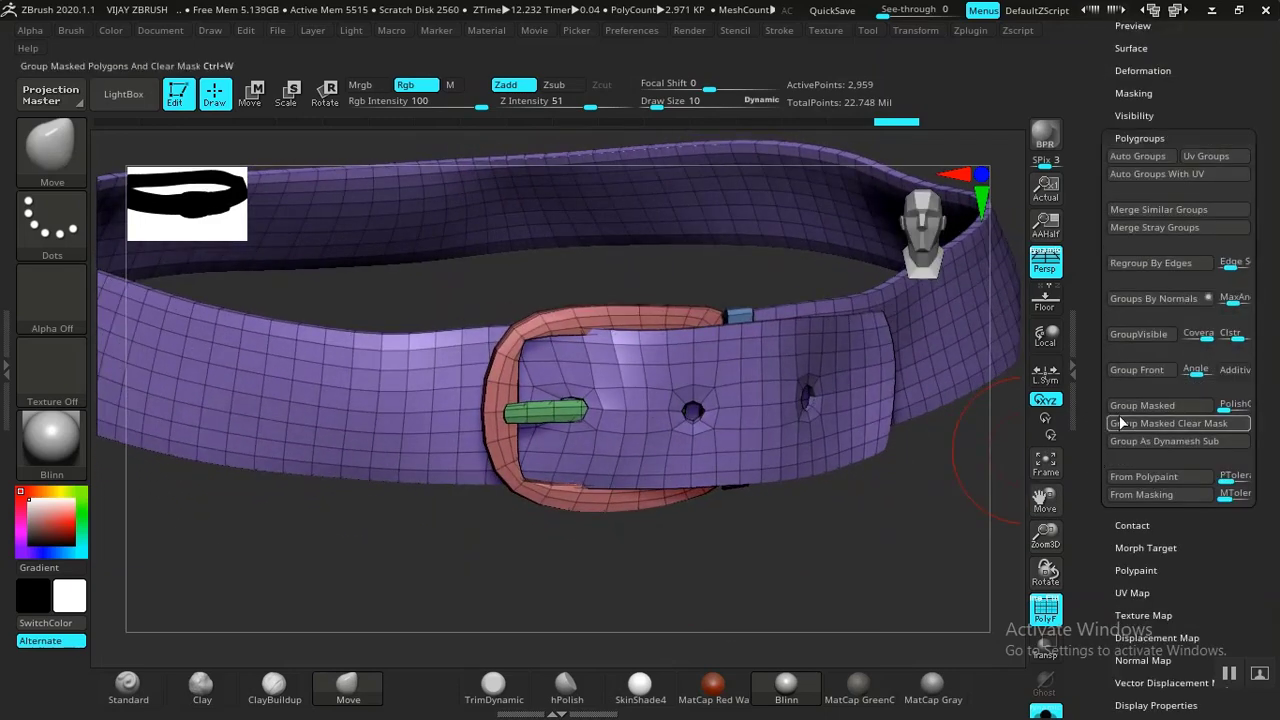
pyautogui.click(1150, 298)
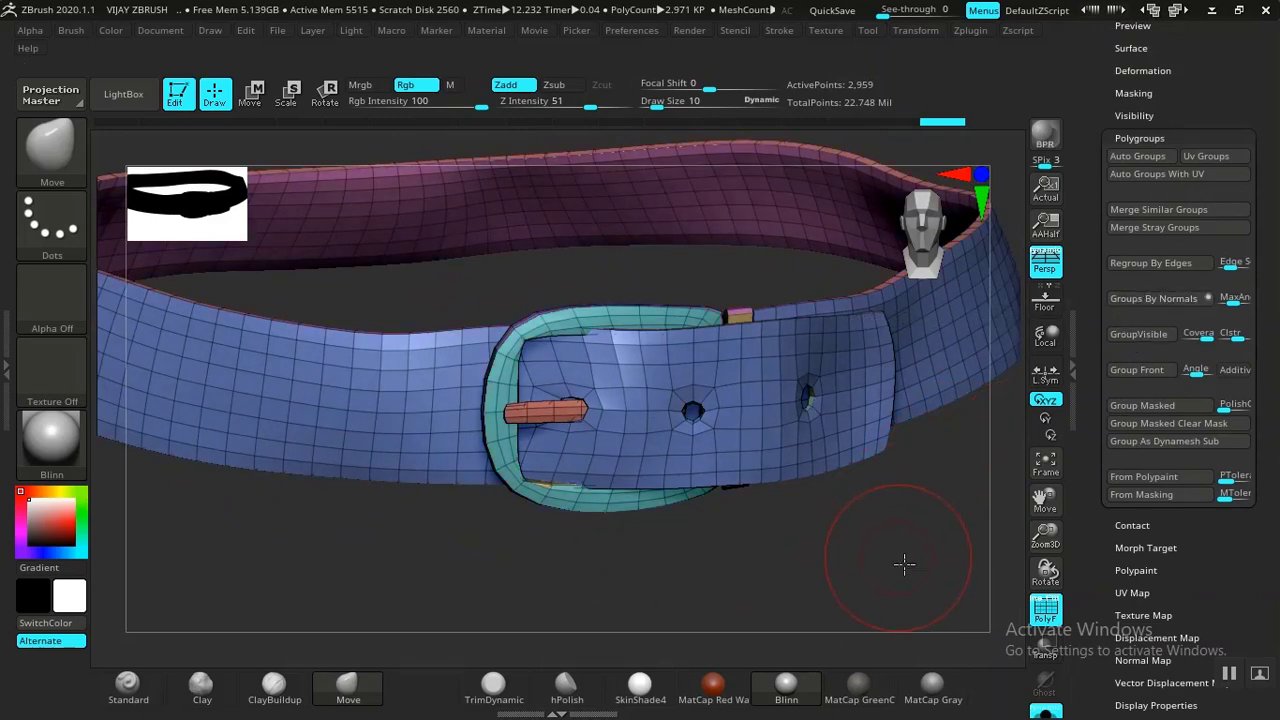
pyautogui.moveTo(903, 565)
pyautogui.mouseDown()
pyautogui.moveTo(867, 607)
pyautogui.moveTo(894, 603)
pyautogui.moveTo(903, 567)
pyautogui.moveTo(918, 567)
pyautogui.moveTo(892, 566)
pyautogui.moveTo(911, 523)
pyautogui.moveTo(923, 534)
pyautogui.moveTo(897, 517)
pyautogui.moveTo(941, 541)
pyautogui.moveTo(903, 537)
pyautogui.moveTo(886, 617)
pyautogui.moveTo(906, 591)
pyautogui.moveTo(909, 606)
pyautogui.moveTo(900, 577)
pyautogui.mouseUp()
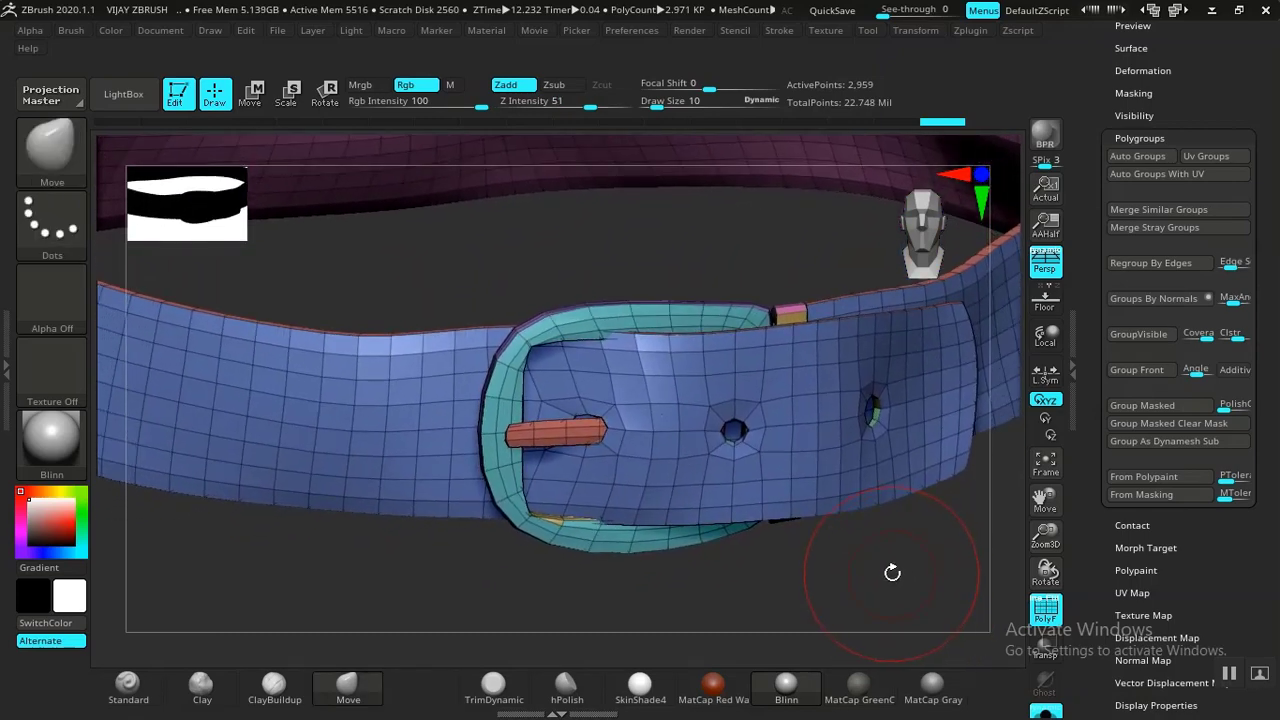
pyautogui.hotkey('ctrl', 'z')
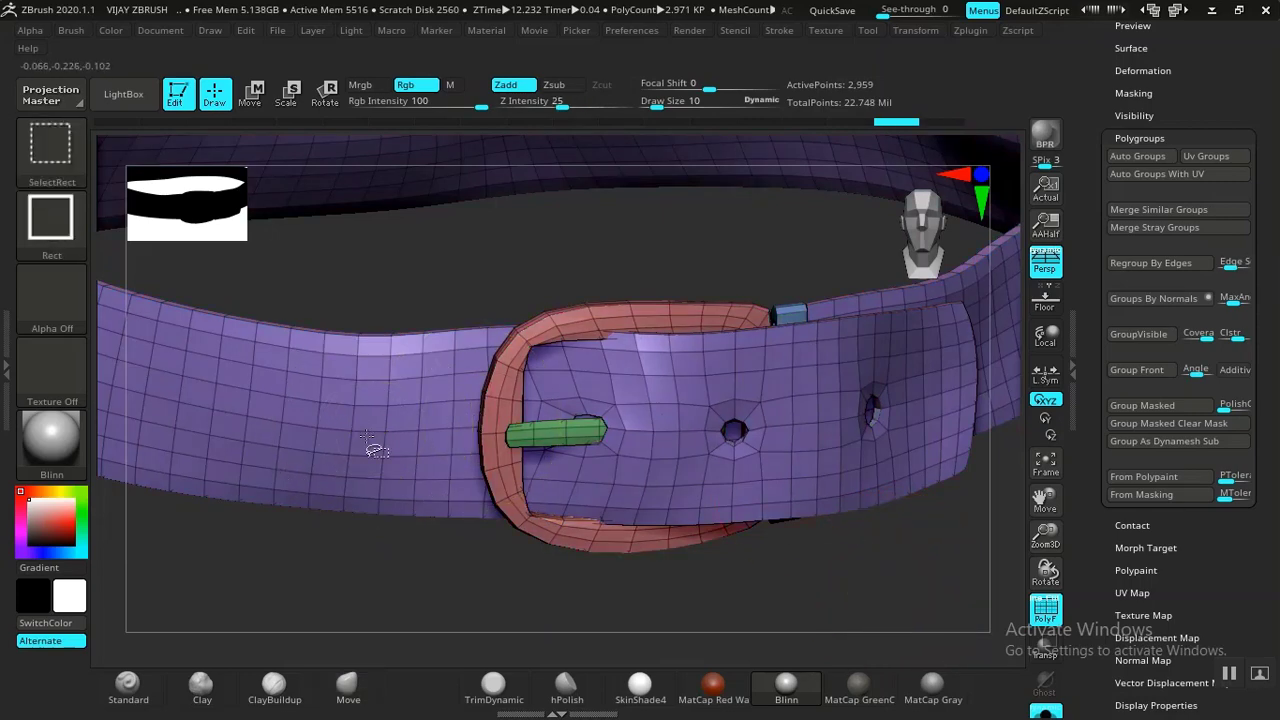
# Step: Isolate the belt strap, split it into polygroups with Groups By Normals, and show the whole belt again
pyautogui.keyDown('ctrl'); pyautogui.keyDown('shift'); pyautogui.click(375, 448); pyautogui.keyUp('shift'); pyautogui.keyUp('ctrl')
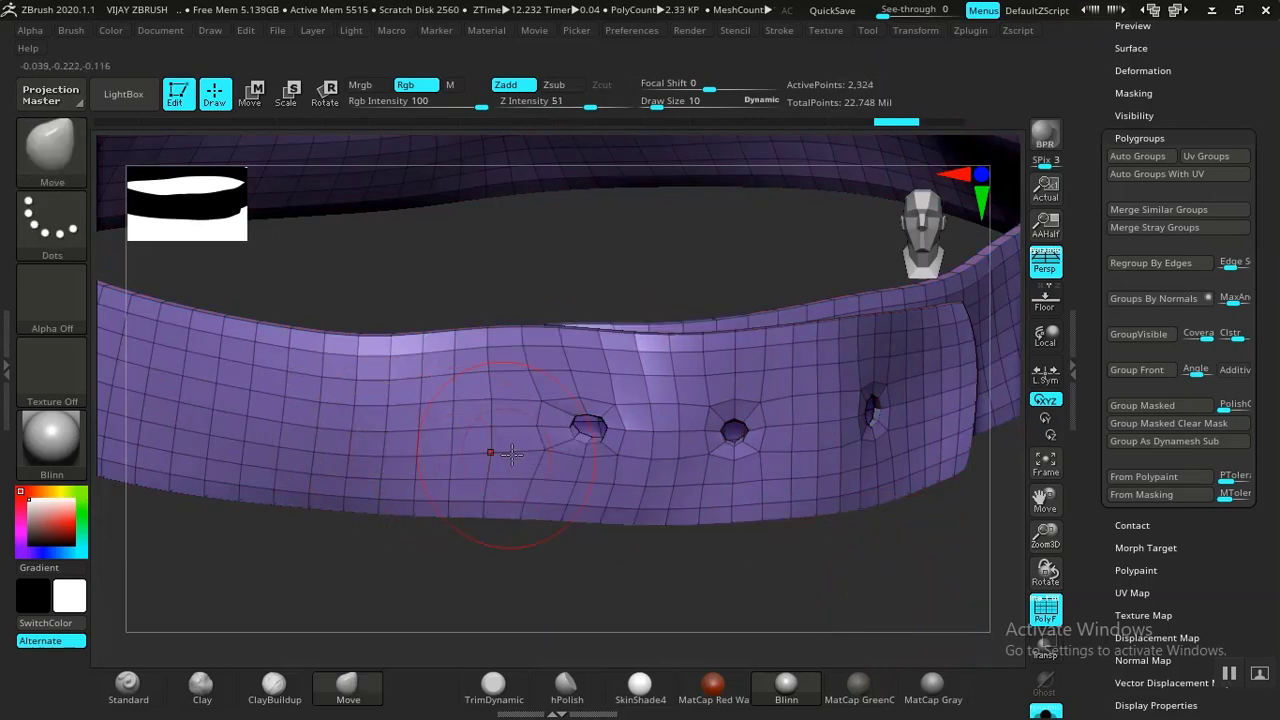
pyautogui.click(1137, 300)
pyautogui.moveTo(838, 600); pyautogui.dragTo(792, 563)
pyautogui.moveTo(723, 386)
pyautogui.mouseDown()
pyautogui.moveTo(760, 422)
pyautogui.moveTo(866, 600)
pyautogui.moveTo(851, 551)
pyautogui.moveTo(949, 384)
pyautogui.moveTo(914, 503)
pyautogui.moveTo(923, 561)
pyautogui.moveTo(909, 529)
pyautogui.moveTo(914, 551)
pyautogui.moveTo(947, 563)
pyautogui.moveTo(814, 457)
pyautogui.mouseUp()
pyautogui.keyDown('ctrl'); pyautogui.keyDown('shift'); pyautogui.click(648, 329); pyautogui.keyUp('shift'); pyautogui.keyUp('ctrl')
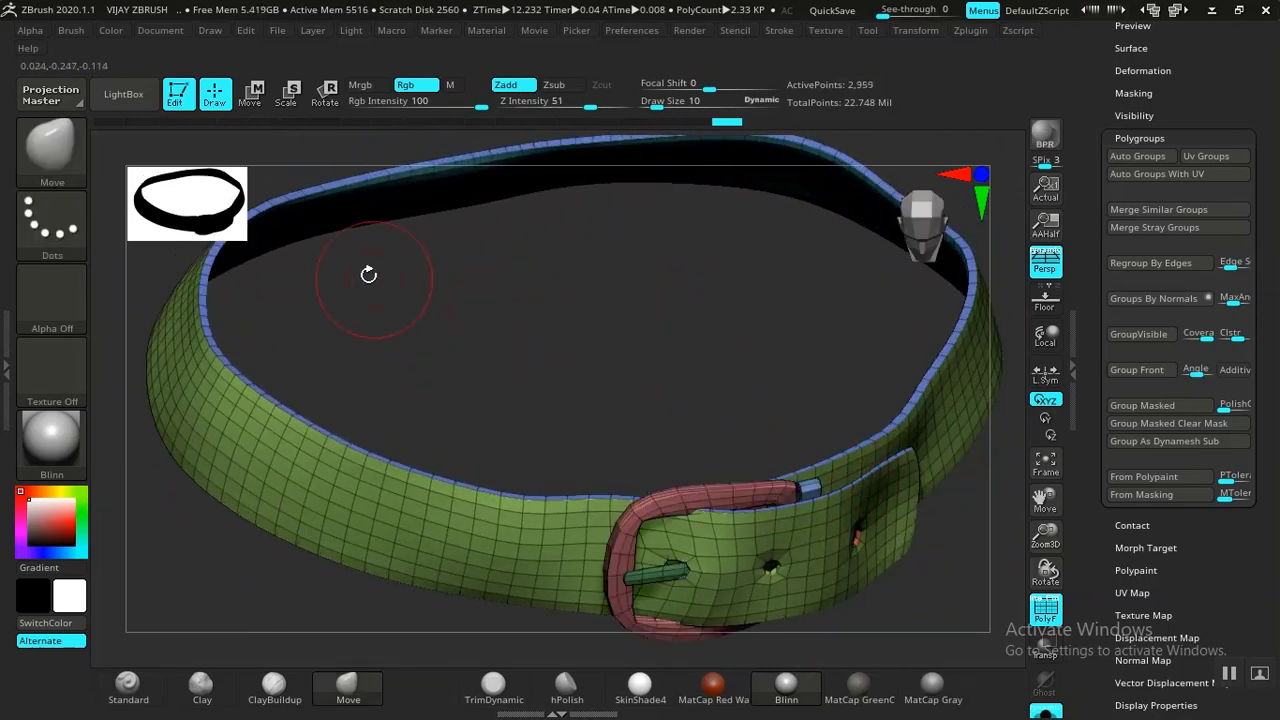
# Step: Hide the outer-face polygroup of the belt strap, keeping its inner face displayed
pyautogui.moveTo(488, 373)
pyautogui.mouseDown()
pyautogui.moveTo(529, 395)
pyautogui.moveTo(509, 363)
pyautogui.mouseUp()
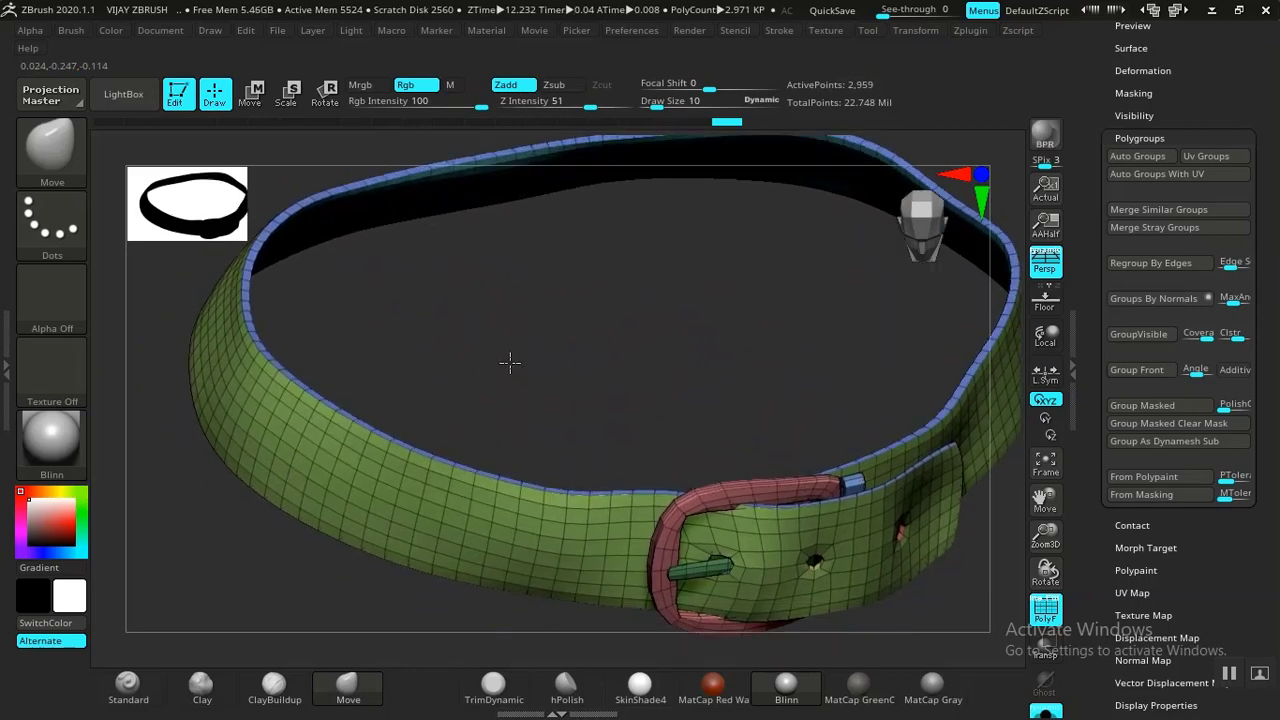
pyautogui.keyDown('ctrl'); pyautogui.keyDown('shift'); pyautogui.click(327, 499); pyautogui.keyUp('shift'); pyautogui.keyUp('ctrl')
pyautogui.keyDown('ctrl'); pyautogui.keyDown('shift'); pyautogui.click(323, 491); pyautogui.keyUp('shift'); pyautogui.keyUp('ctrl')
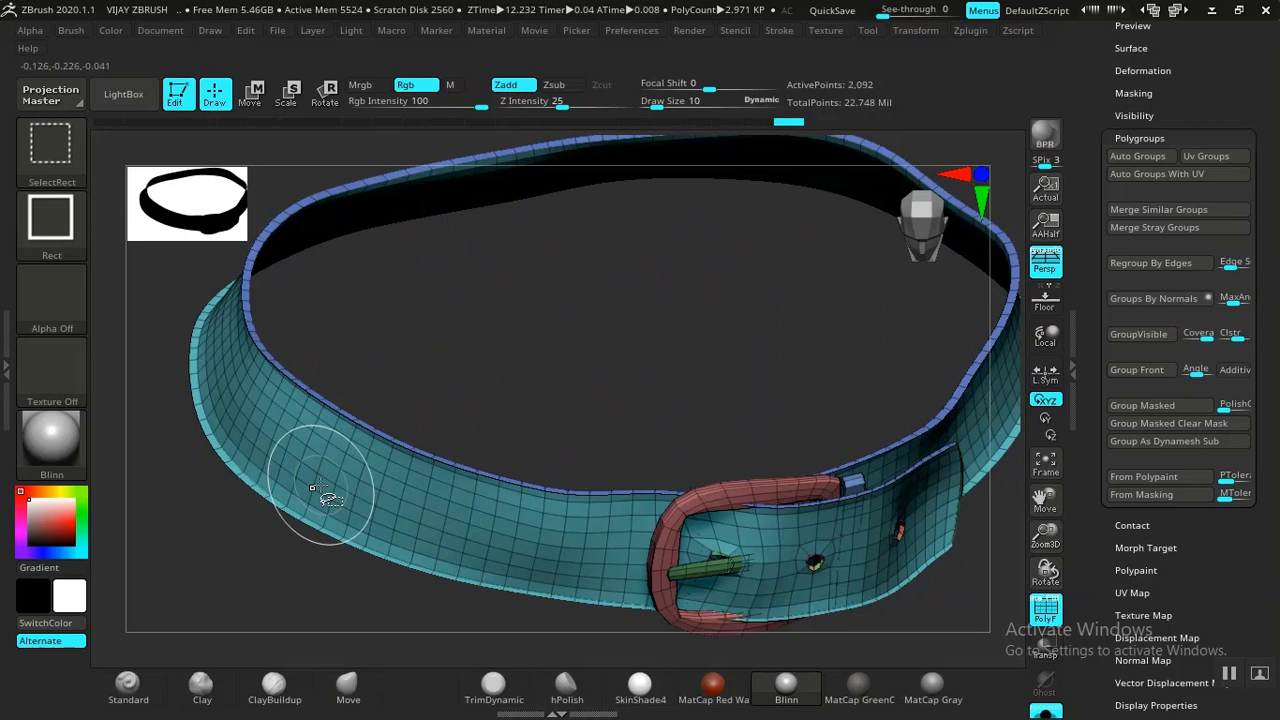
pyautogui.keyDown('ctrl'); pyautogui.keyDown('shift'); pyautogui.doubleClick(306, 398); pyautogui.keyUp('shift'); pyautogui.keyUp('ctrl')
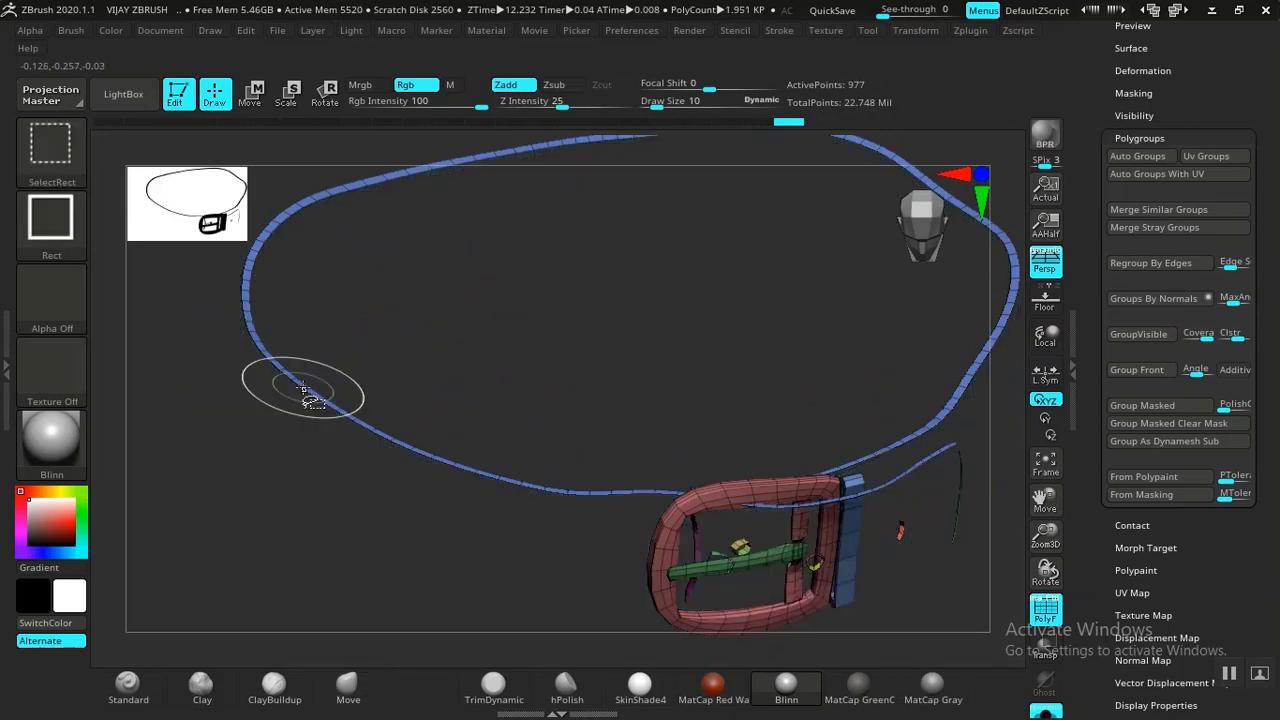
pyautogui.hotkey('ctrl', 'z')
# Step: Hide the strap's thin rim and end-edge polygroups, leaving the inner face and the buckle parts displayed
pyautogui.moveTo(174, 548)
pyautogui.mouseDown()
pyautogui.moveTo(135, 492)
pyautogui.moveTo(500, 460)
pyautogui.moveTo(537, 537)
pyautogui.moveTo(443, 346)
pyautogui.moveTo(454, 309)
pyautogui.moveTo(529, 423)
pyautogui.moveTo(560, 530)
pyautogui.mouseUp()
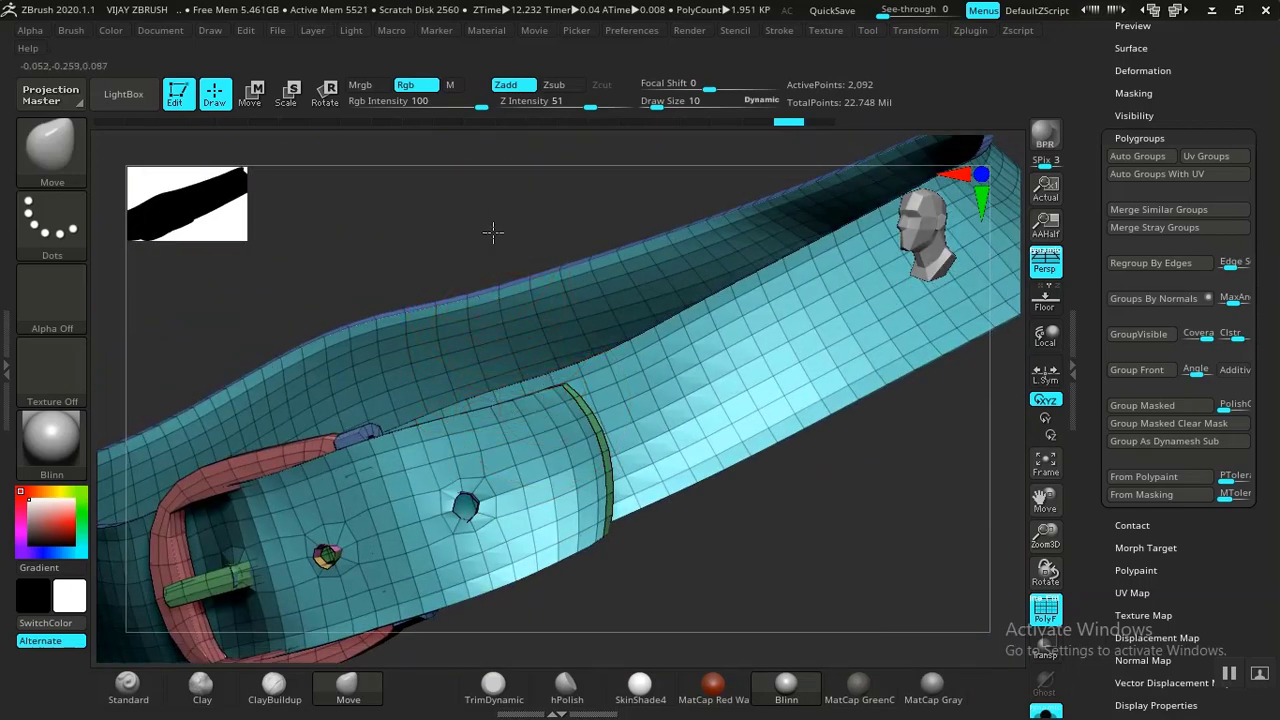
pyautogui.moveTo(492, 232); pyautogui.dragTo(486, 263)
pyautogui.hotkey('ctrl', 'shift')
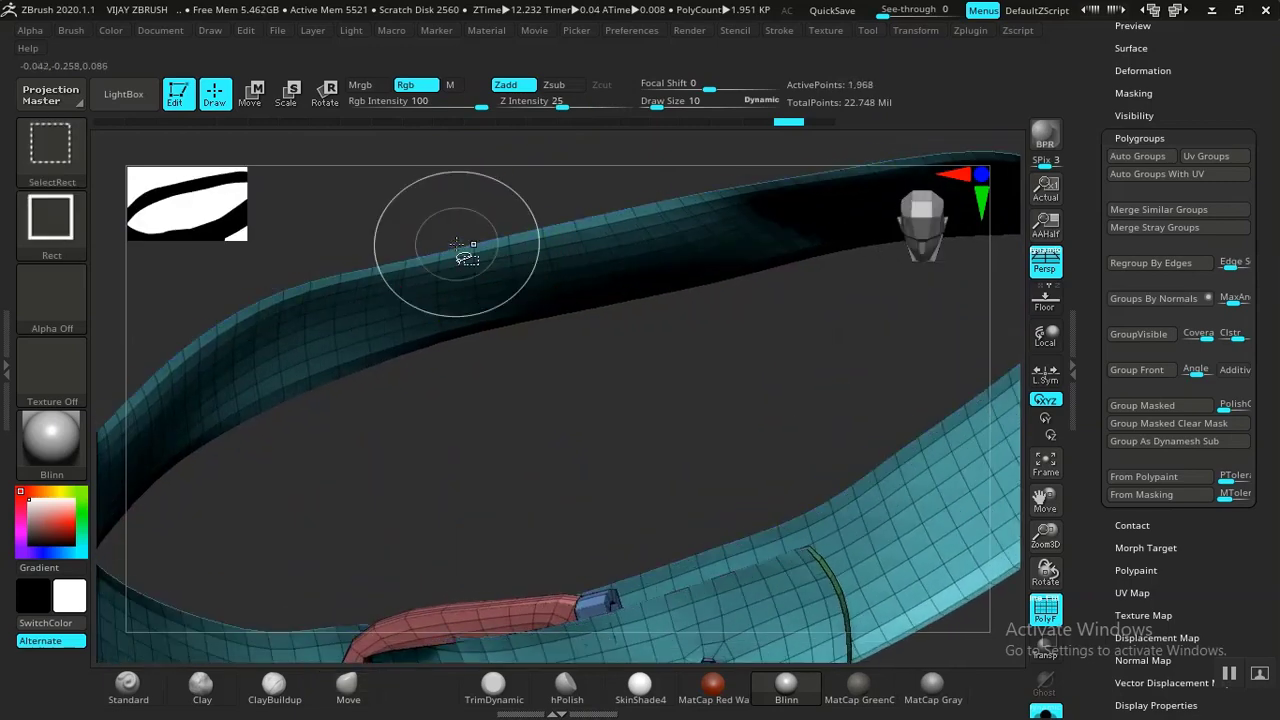
pyautogui.moveTo(508, 386)
pyautogui.mouseDown()
pyautogui.moveTo(534, 437)
pyautogui.moveTo(477, 277)
pyautogui.moveTo(557, 410)
pyautogui.moveTo(511, 308)
pyautogui.mouseUp()
pyautogui.moveTo(843, 573); pyautogui.dragTo(655, 486)
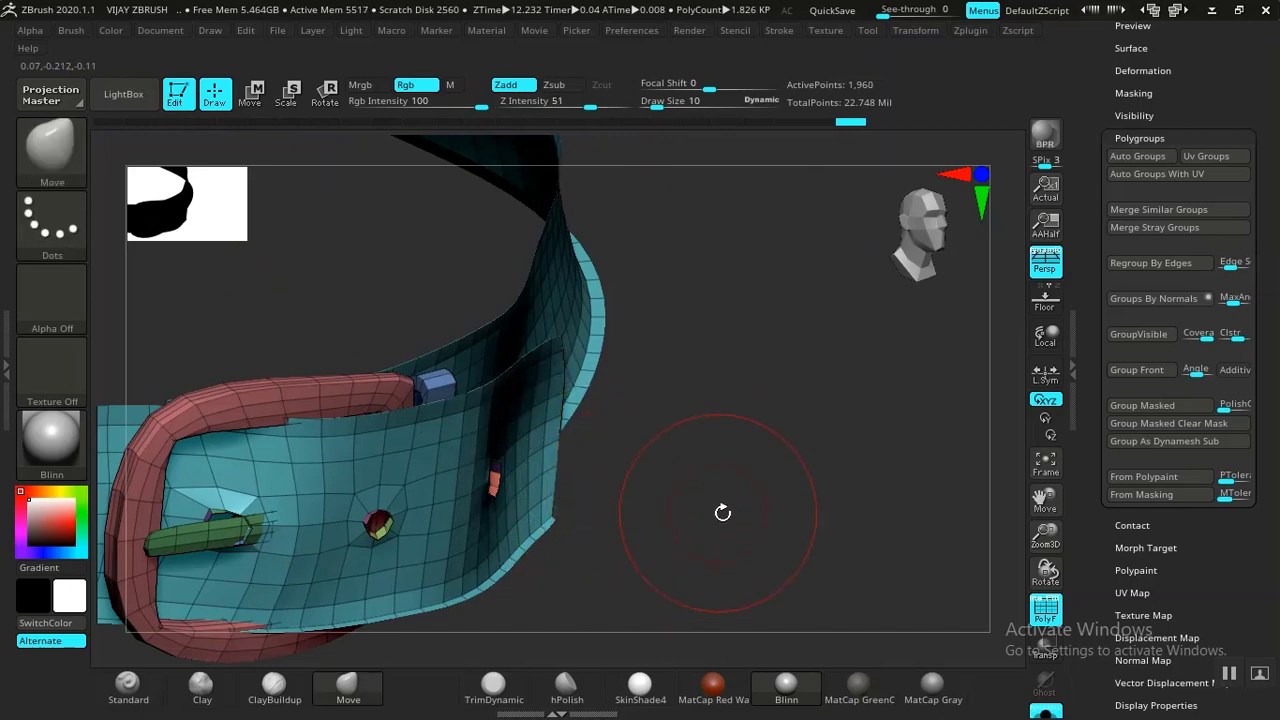
pyautogui.moveTo(723, 514)
pyautogui.mouseDown()
pyautogui.moveTo(817, 457)
pyautogui.moveTo(749, 514)
pyautogui.moveTo(771, 474)
pyautogui.moveTo(779, 289)
pyautogui.moveTo(803, 269)
pyautogui.moveTo(763, 373)
pyautogui.moveTo(820, 366)
pyautogui.moveTo(743, 514)
pyautogui.moveTo(710, 548)
pyautogui.moveTo(716, 461)
pyautogui.mouseUp()
pyautogui.press('f')
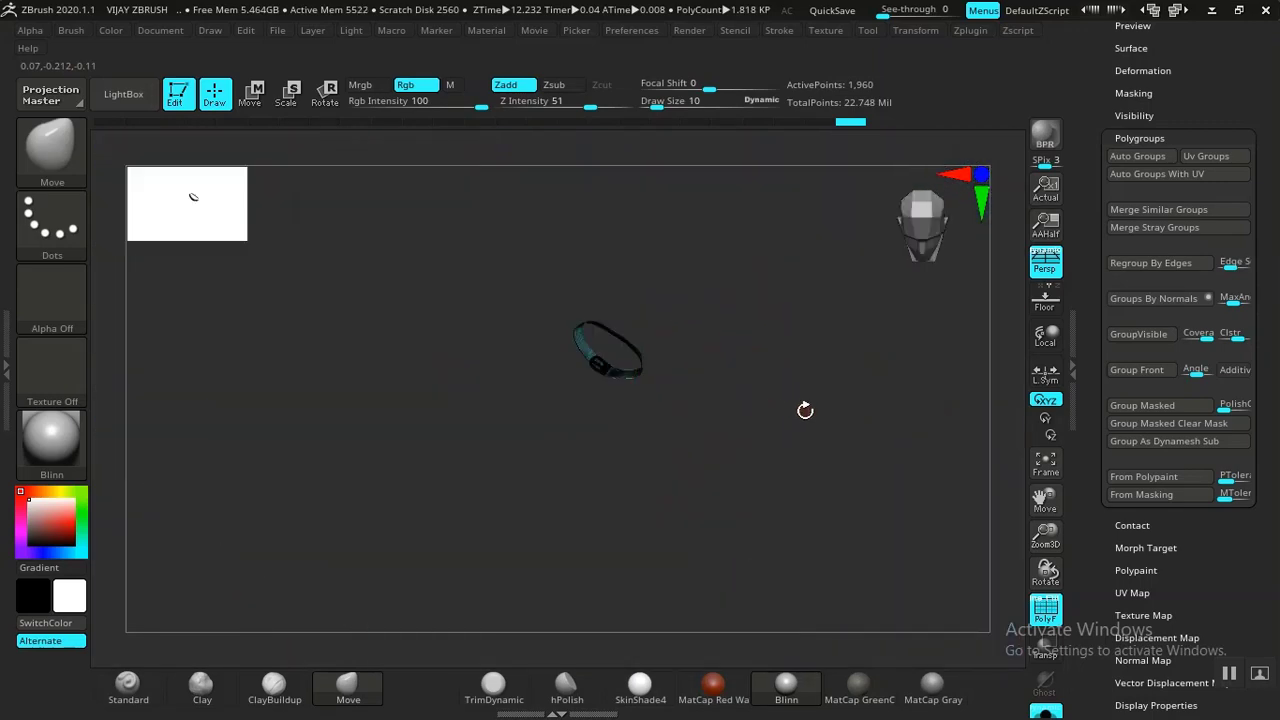
pyautogui.moveTo(805, 404); pyautogui.dragTo(782, 336)
pyautogui.press('f')
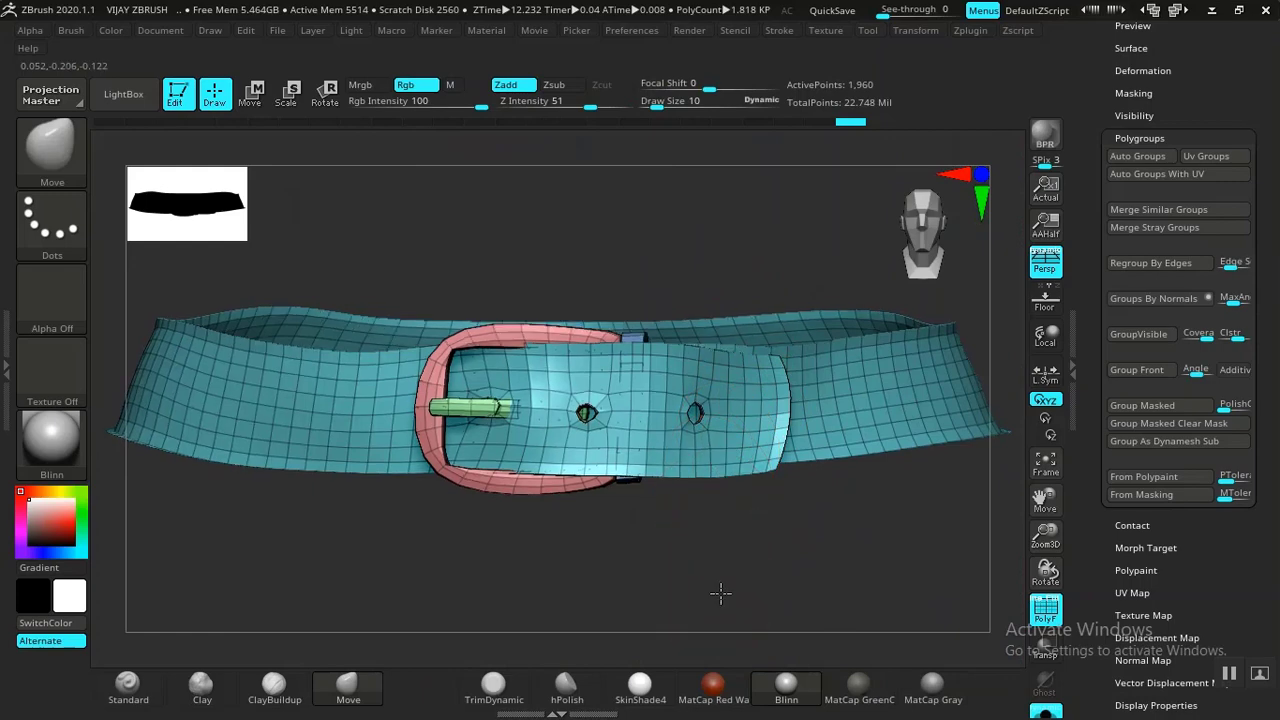
# Step: Invert the visibility, merge the strap's outer face and edges into one polygroup, and show the whole belt again
pyautogui.press('ctrl')
pyautogui.hotkey('ctrl', 'shift', 'z')
pyautogui.moveTo(649, 251); pyautogui.dragTo(647, 321)
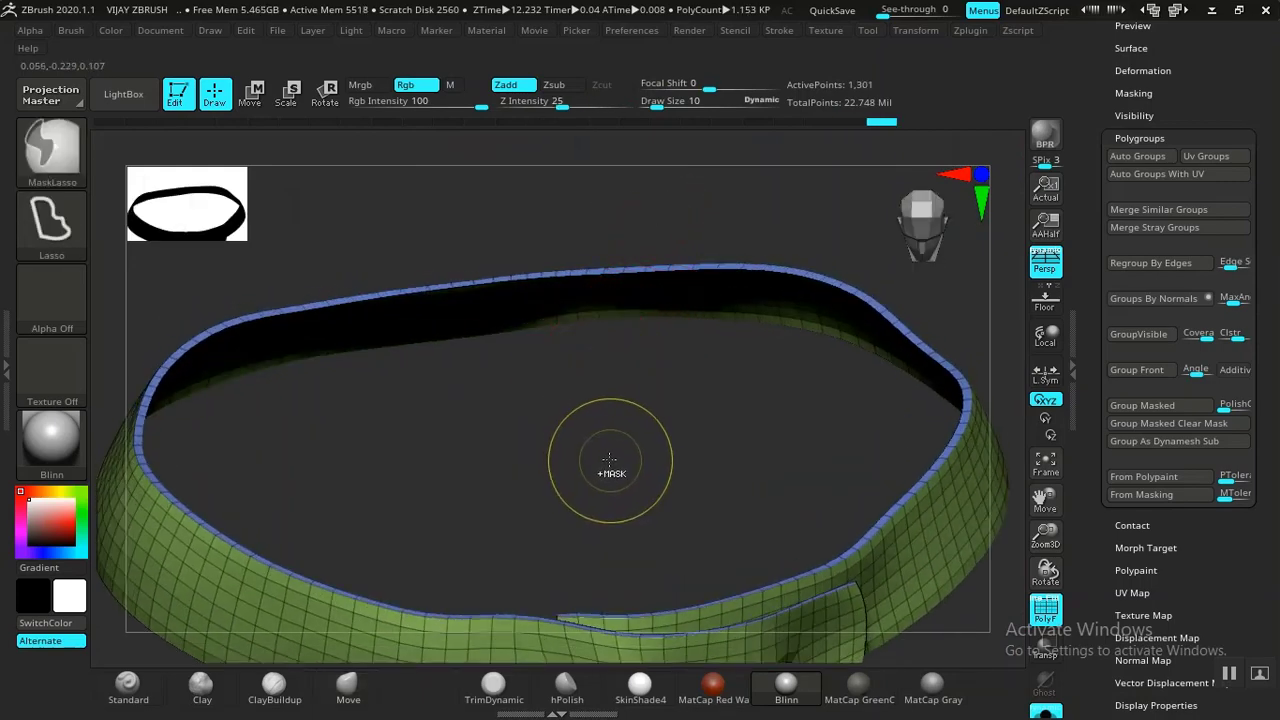
pyautogui.hotkey('ctrl', 'shift', 'z')
pyautogui.moveTo(606, 449); pyautogui.dragTo(618, 350)
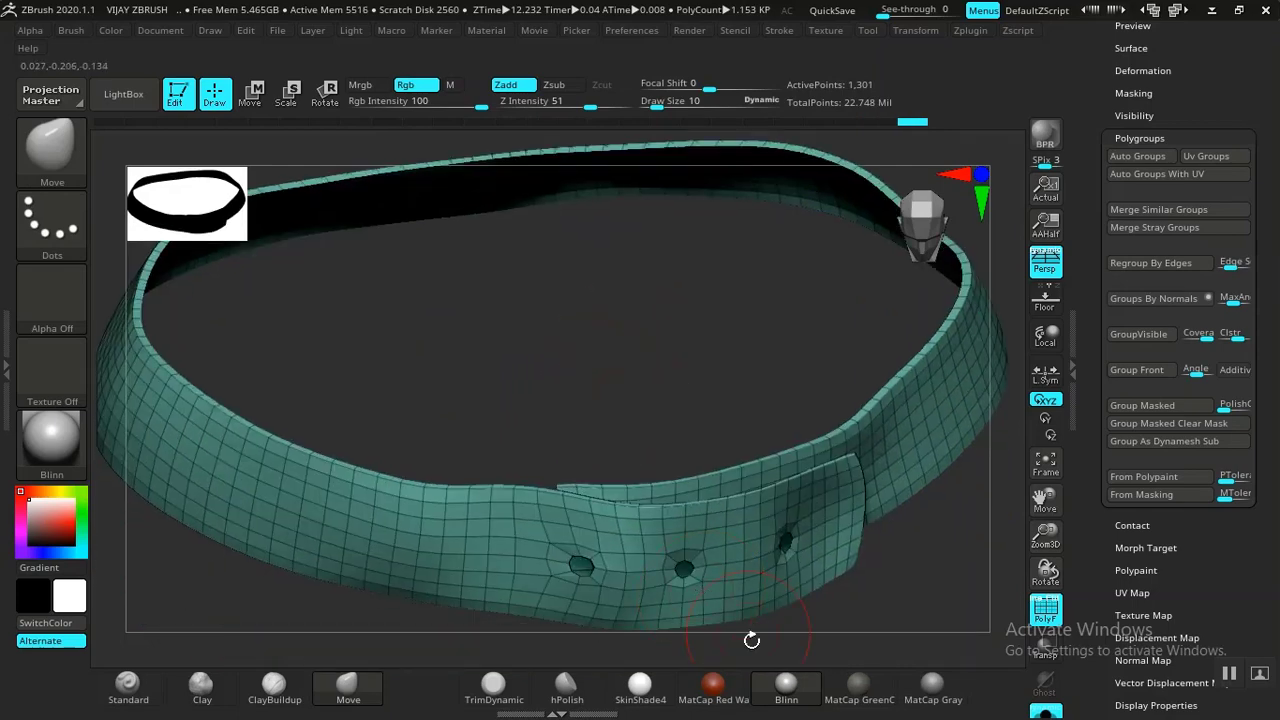
pyautogui.moveTo(883, 603); pyautogui.dragTo(829, 537)
pyautogui.hotkey('ctrl', 'shift', 'z')
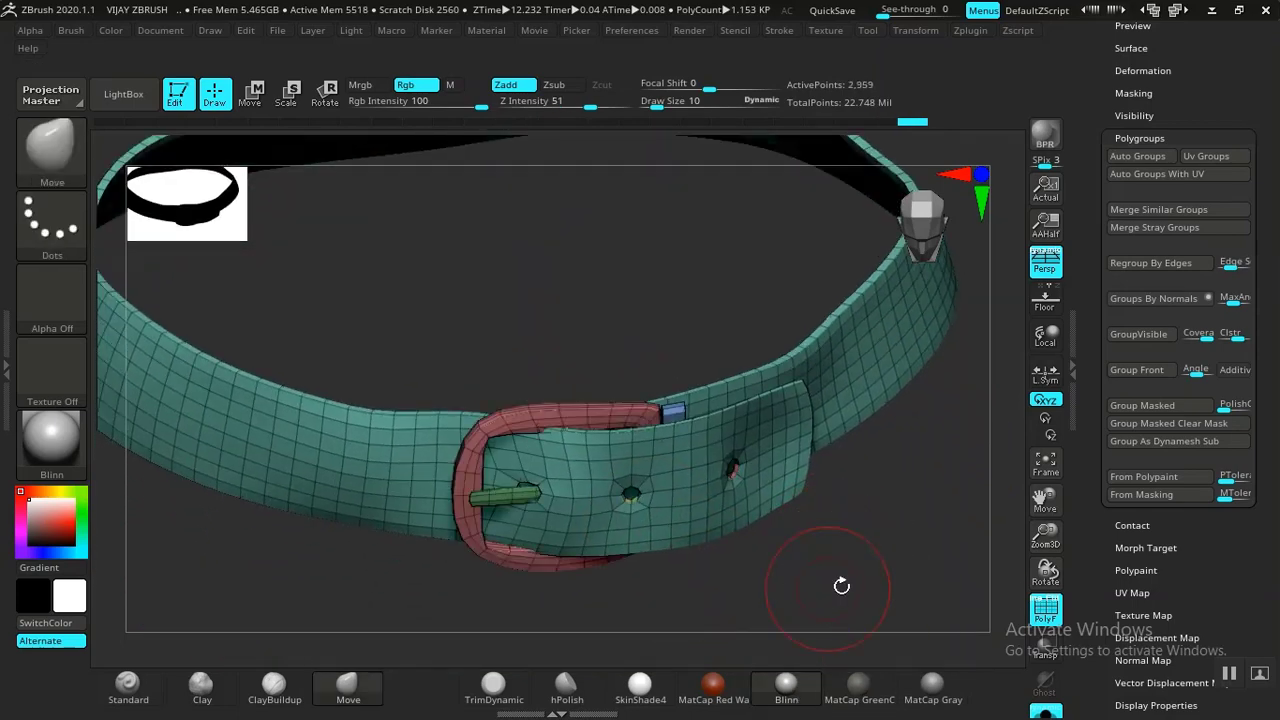
# Step: Isolate the strap's inner-face polygroup to check it, restore the full belt, and inspect the buckle area
pyautogui.moveTo(843, 580)
pyautogui.mouseDown()
pyautogui.moveTo(879, 566)
pyautogui.moveTo(834, 606)
pyautogui.moveTo(921, 572)
pyautogui.moveTo(912, 560)
pyautogui.mouseUp()
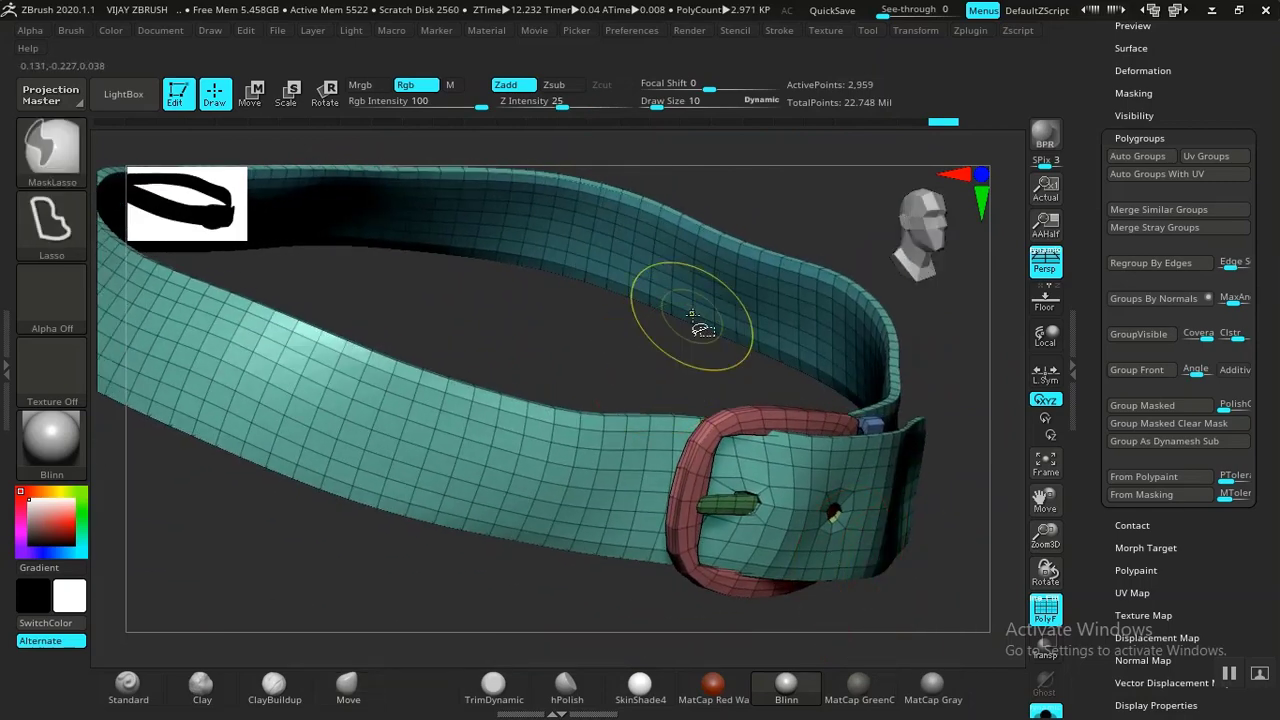
pyautogui.hotkey('ctrl', 'shift', 'z')
pyautogui.hotkey('ctrl', 'z')
pyautogui.hotkey('ctrl', 'z')
pyautogui.hotkey('ctrl', 'z')
pyautogui.hotkey('ctrl', 'z')
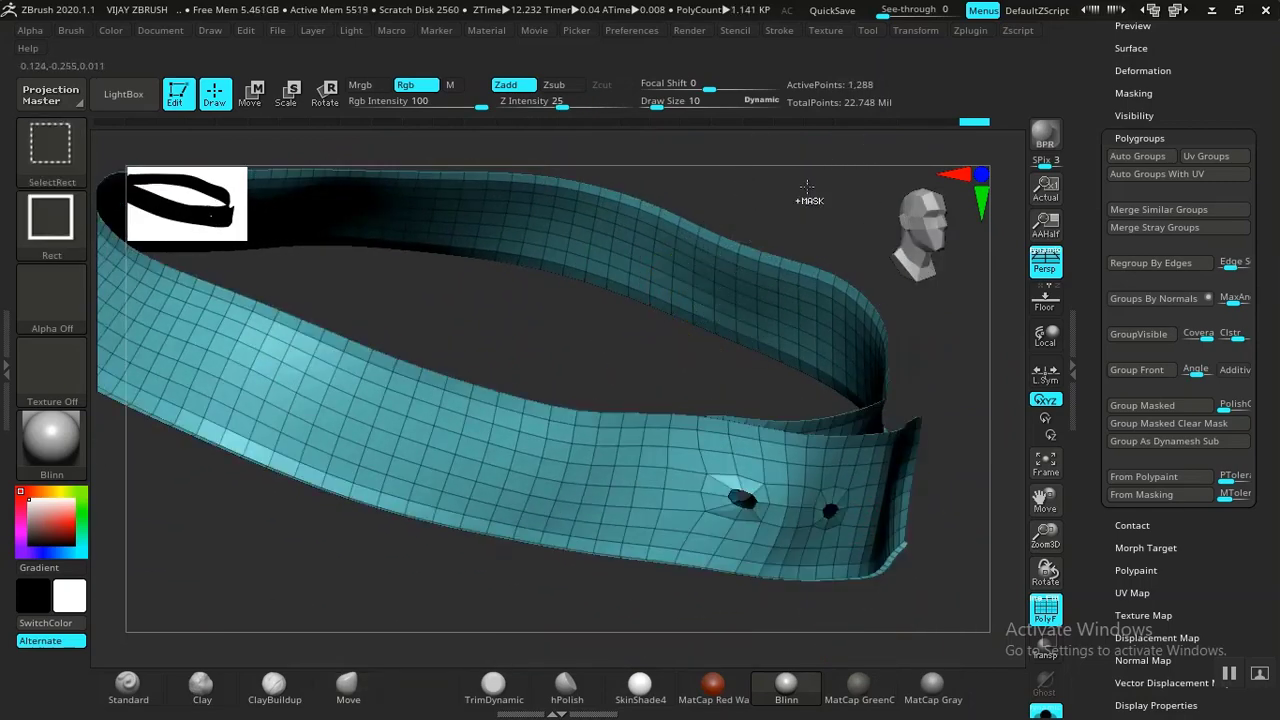
pyautogui.moveTo(460, 587)
pyautogui.mouseDown()
pyautogui.moveTo(466, 603)
pyautogui.moveTo(423, 609)
pyautogui.moveTo(583, 606)
pyautogui.moveTo(676, 566)
pyautogui.moveTo(663, 613)
pyautogui.moveTo(686, 575)
pyautogui.mouseUp()
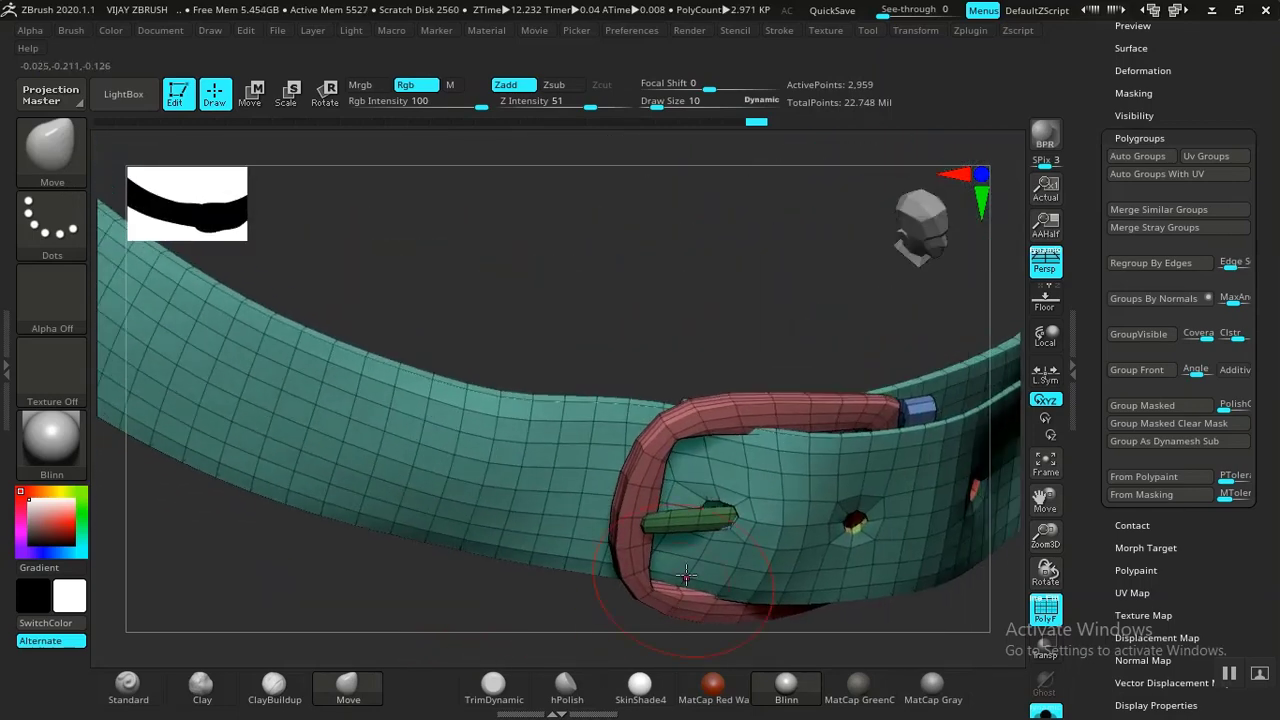
pyautogui.moveTo(723, 277)
pyautogui.mouseDown()
pyautogui.moveTo(663, 420)
pyautogui.moveTo(663, 543)
pyautogui.moveTo(694, 567)
pyautogui.moveTo(680, 585)
pyautogui.mouseUp()
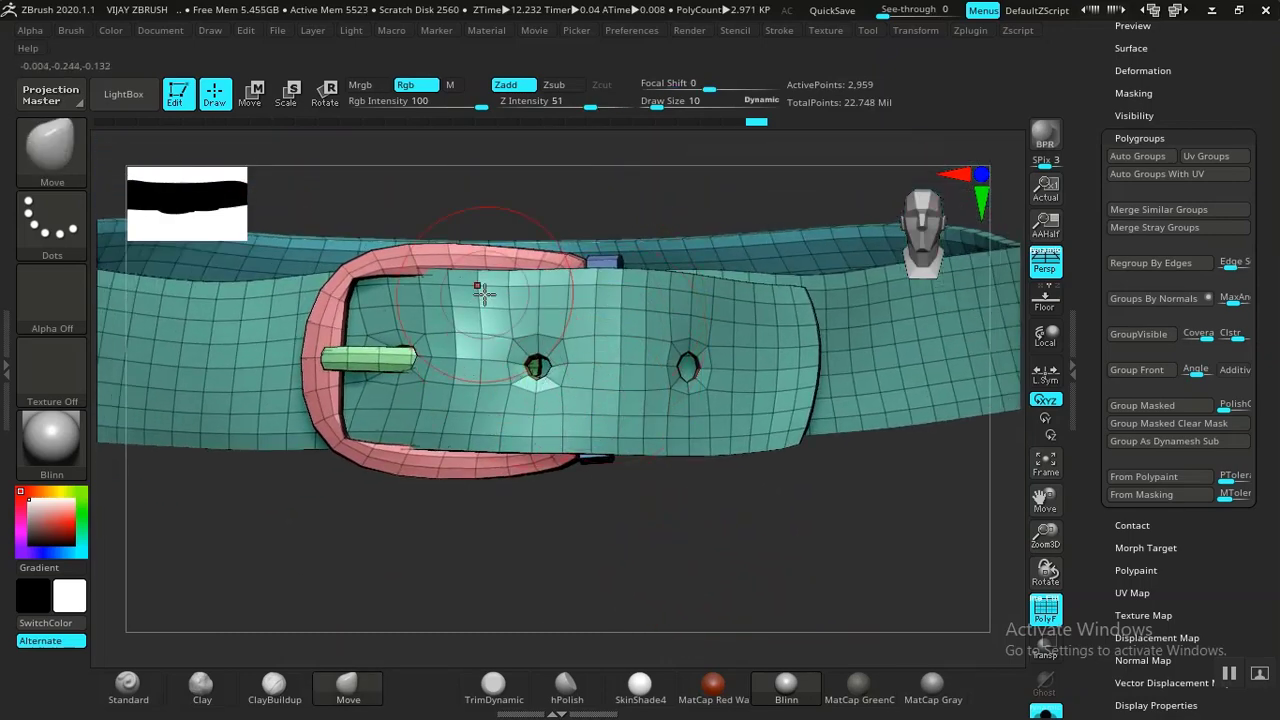
pyautogui.moveTo(560, 183); pyautogui.dragTo(588, 335)
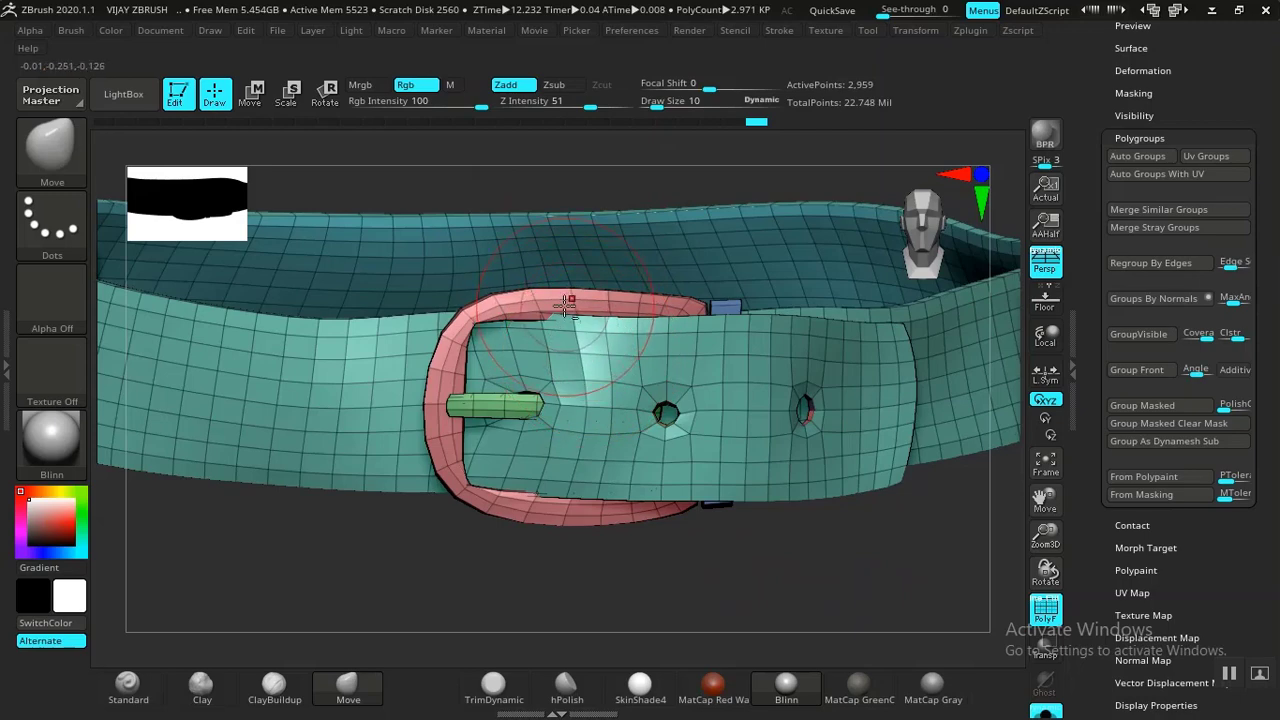
# Step: Mask the whole belt except the buckle frame by isolating and masking the frame's polygroup and inverting the mask
pyautogui.keyDown('ctrl'); pyautogui.keyDown('shift'); pyautogui.click(535, 300); pyautogui.keyUp('shift'); pyautogui.keyUp('ctrl')
pyautogui.keyDown('ctrl'); pyautogui.click(591, 209); pyautogui.keyUp('ctrl')
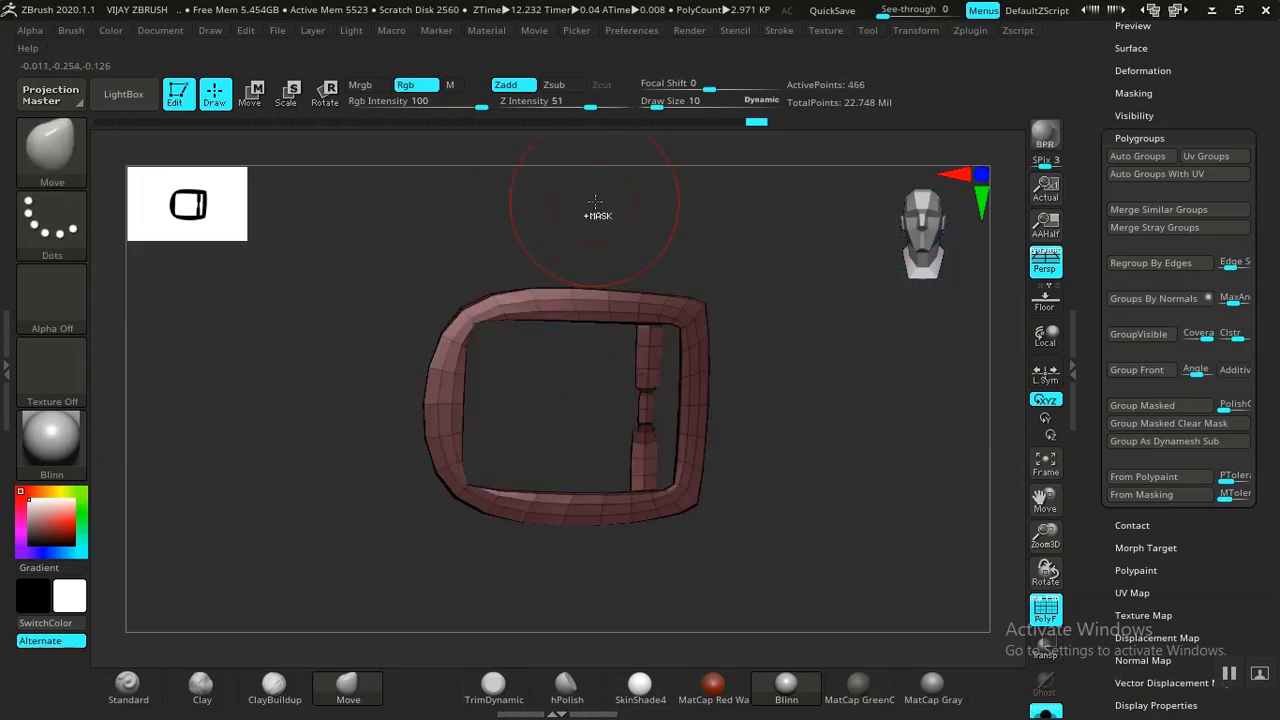
pyautogui.keyDown('ctrl'); pyautogui.keyDown('shift'); pyautogui.click(612, 187); pyautogui.keyUp('shift'); pyautogui.keyUp('ctrl')
pyautogui.keyDown('ctrl'); pyautogui.click(612, 187); pyautogui.keyUp('ctrl')
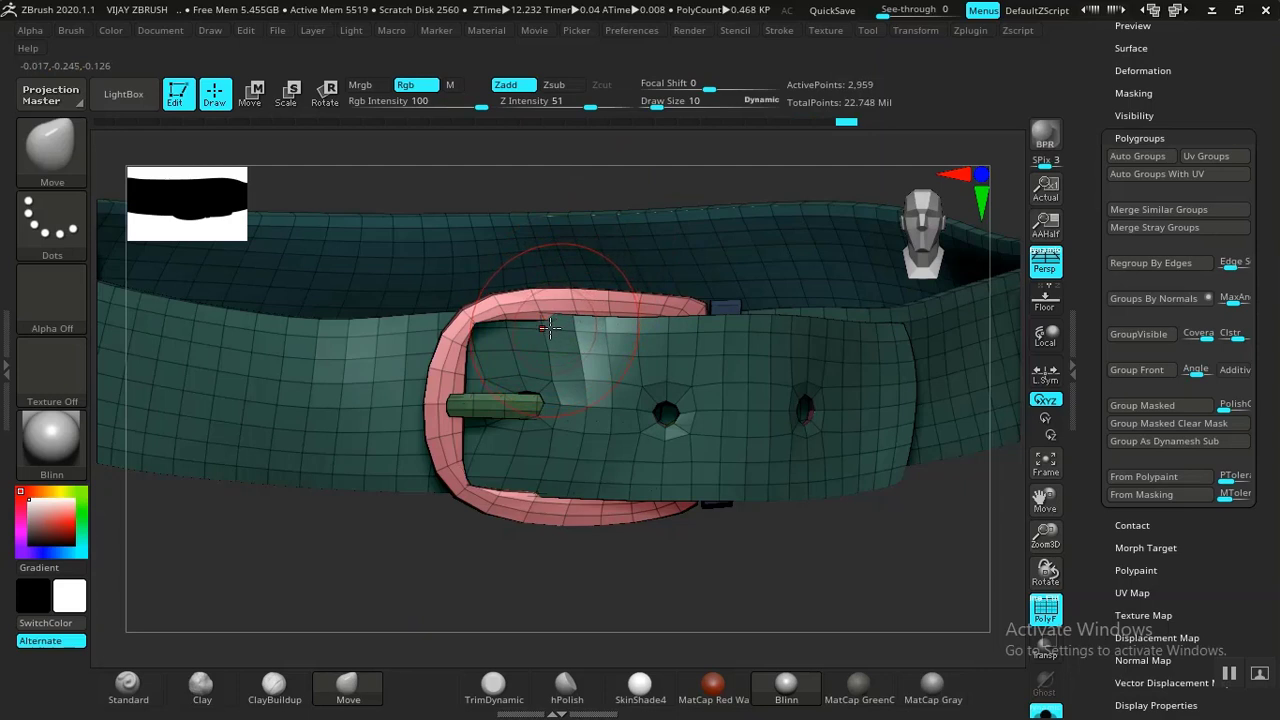
# Step: Scale the buckle frame slightly taller so it clears the strap, and remove the mask
pyautogui.press('e')
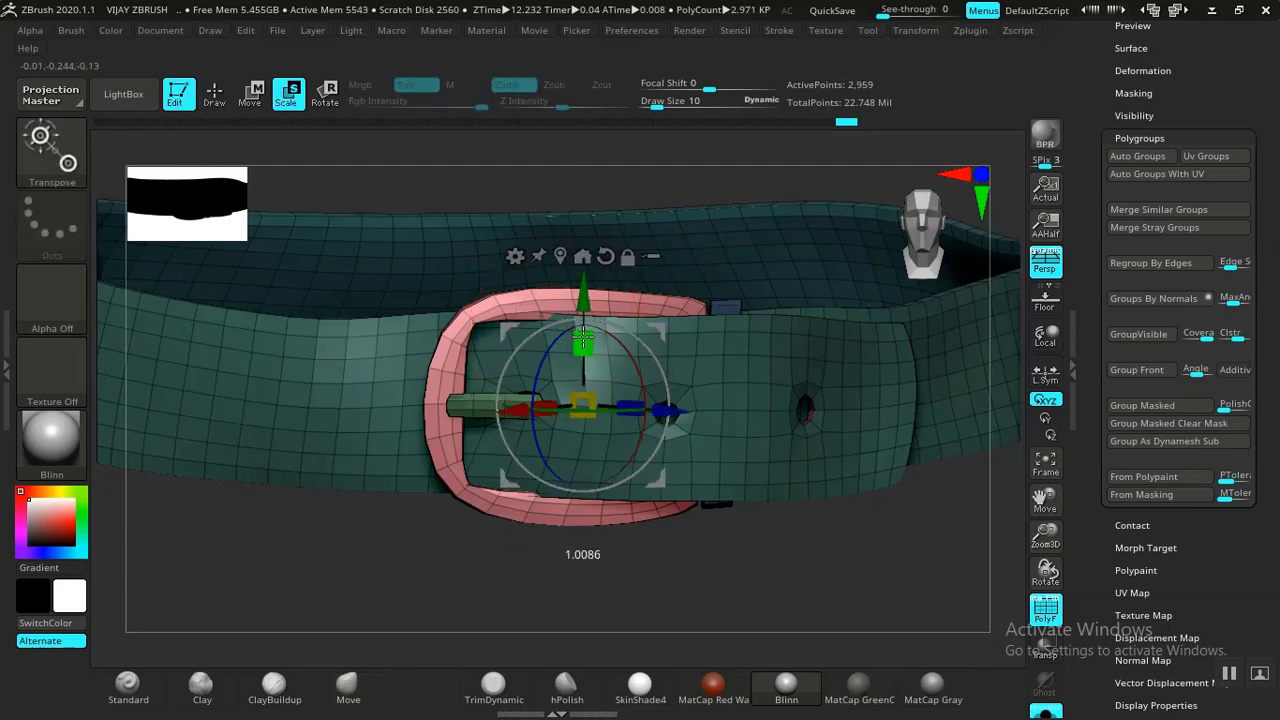
pyautogui.moveTo(583, 340); pyautogui.dragTo(586, 328)
pyautogui.press('q')
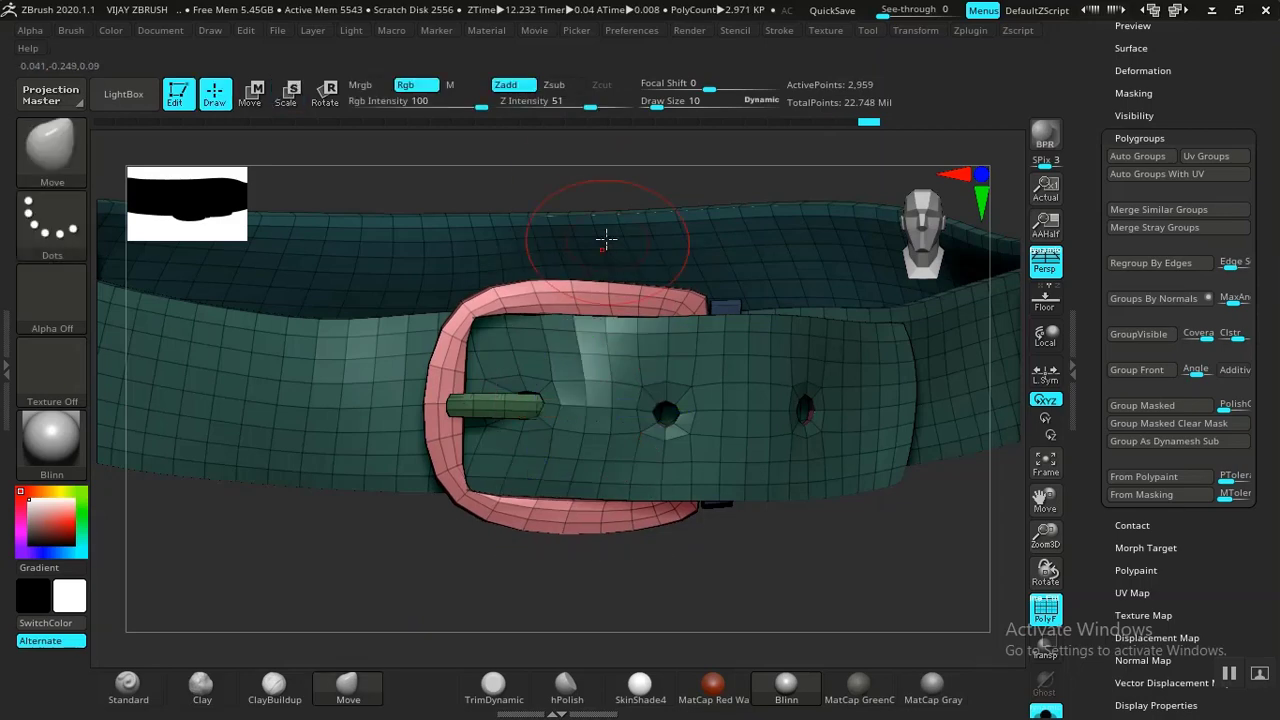
pyautogui.keyDown('ctrl'); pyautogui.click(598, 181); pyautogui.keyUp('ctrl')
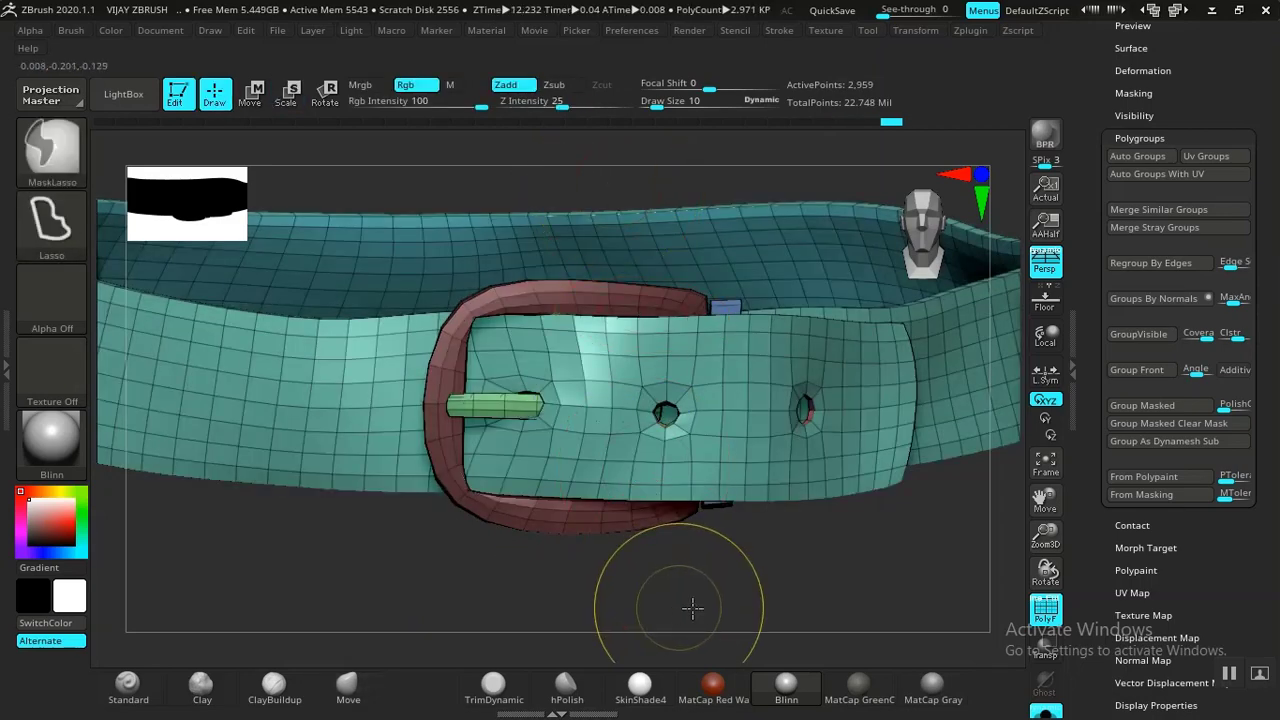
pyautogui.keyDown('ctrl'); pyautogui.moveTo(614, 614); pyautogui.dragTo(727, 470); pyautogui.keyUp('ctrl')
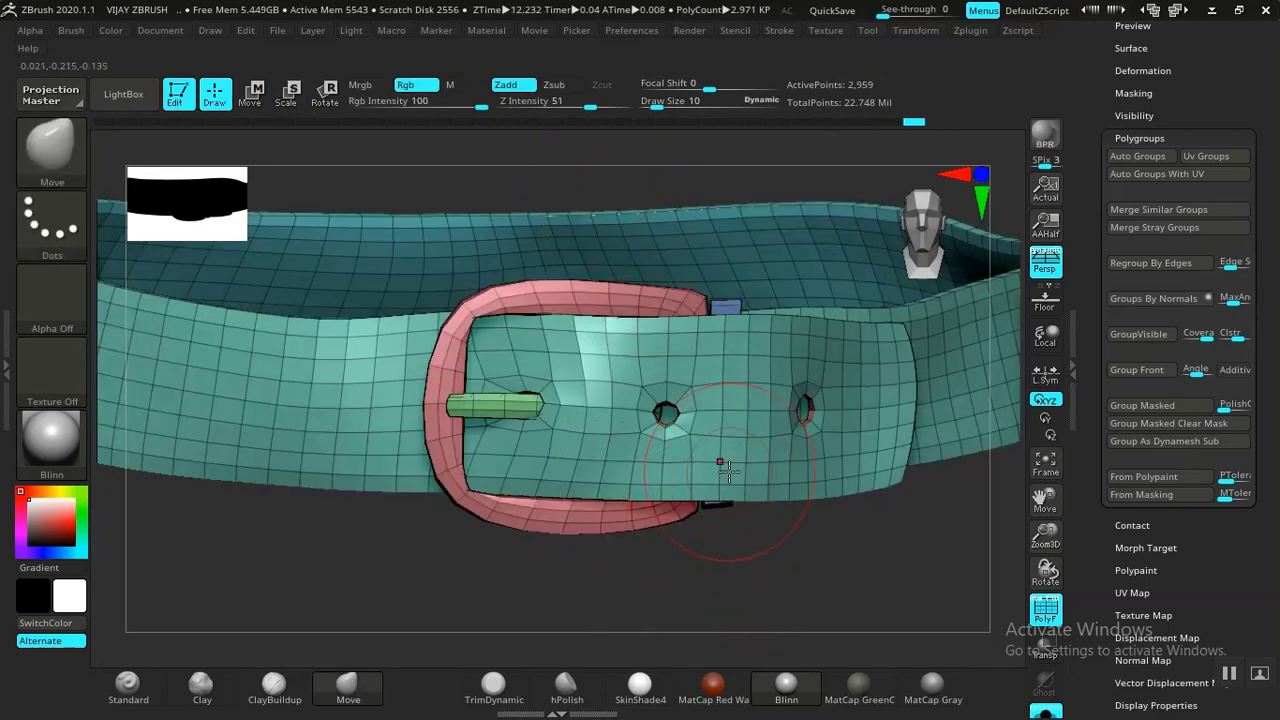
# Step: Unwrap the belt in UV Master with Polygroups enabled and Symmetry off
pyautogui.click(978, 31)
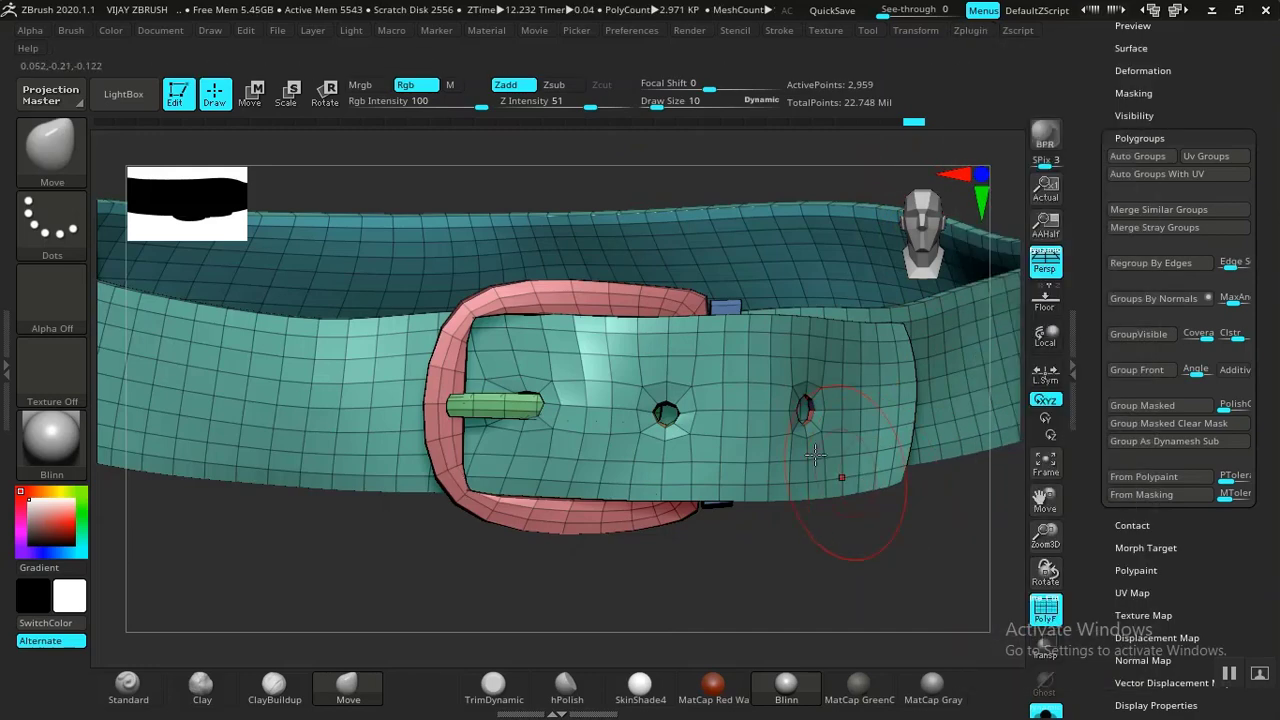
pyautogui.click(978, 31)
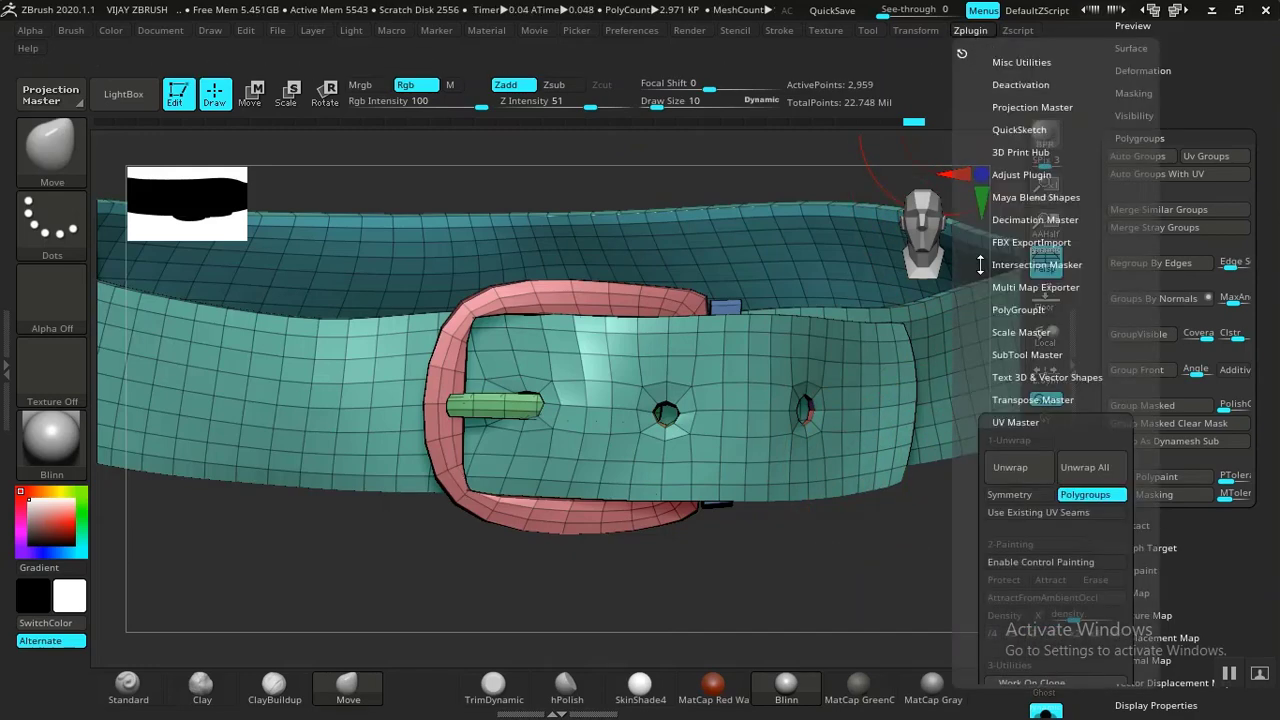
pyautogui.click(1017, 470)
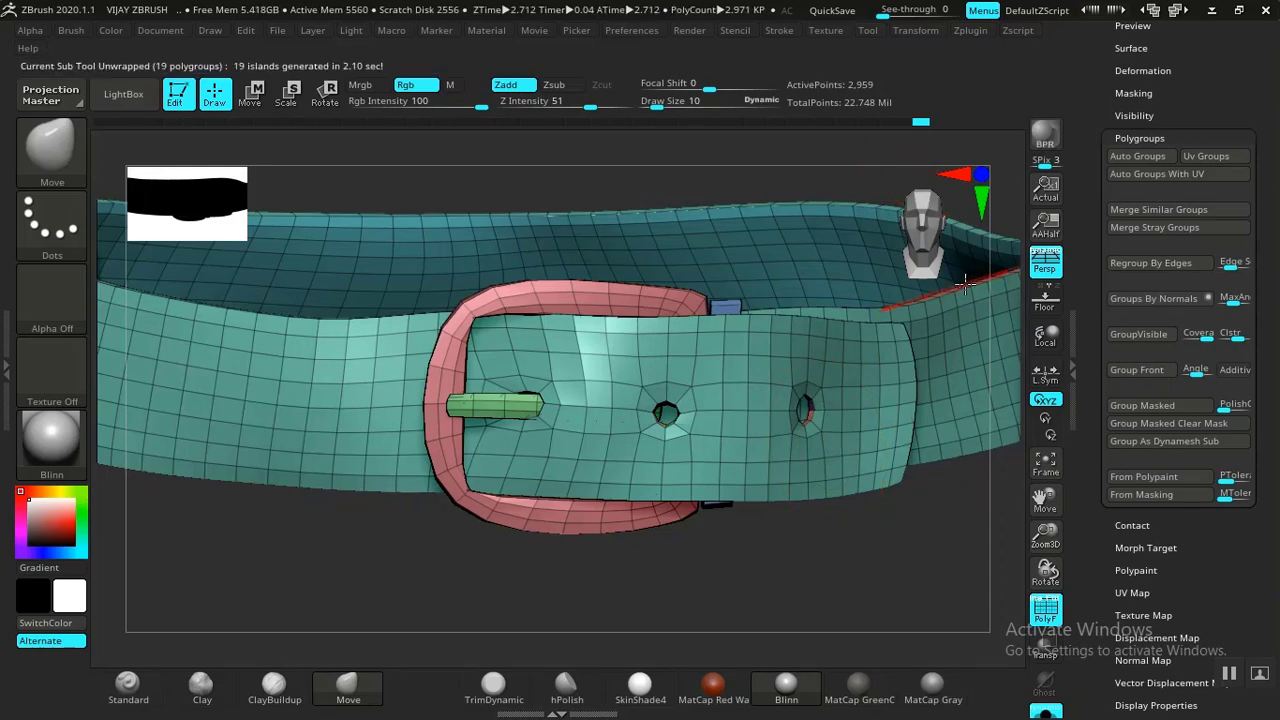
pyautogui.moveTo(902, 523); pyautogui.dragTo(903, 535)
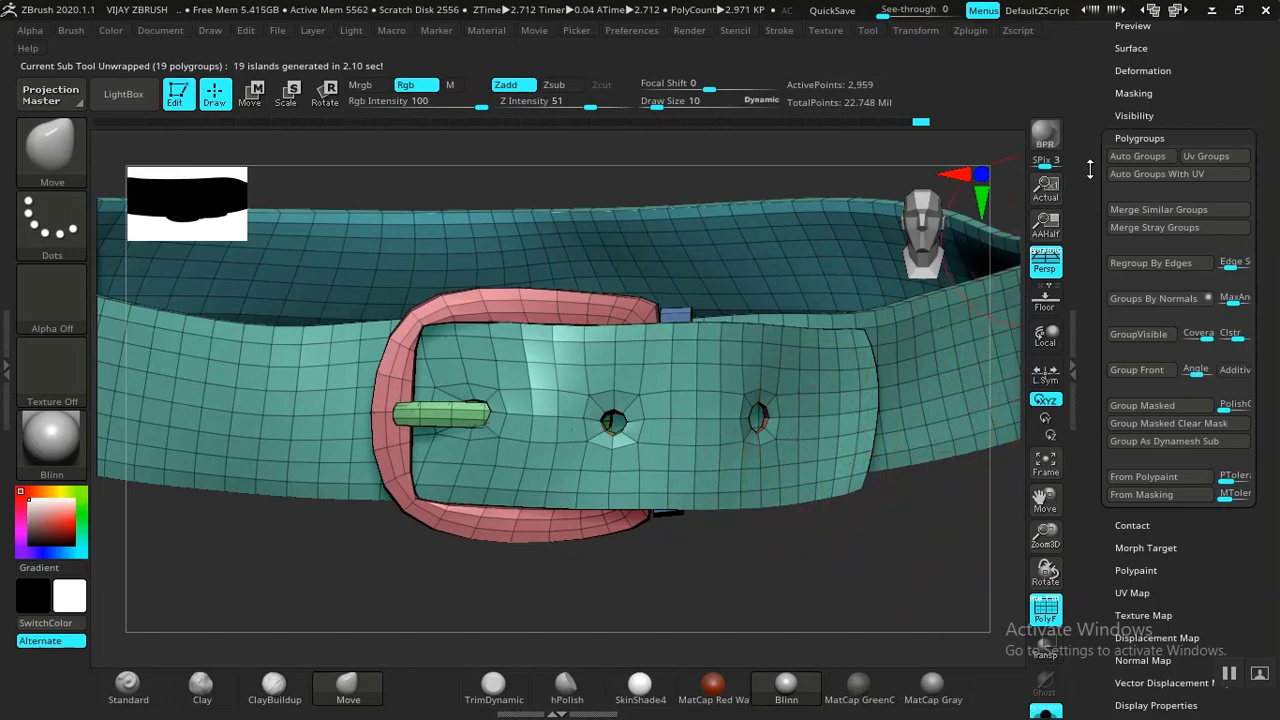
# Step: Raise the MAIN BELT1 subtool to subdivision level 2
pyautogui.scroll(5, 1090, 170)
pyautogui.click(1136, 174)
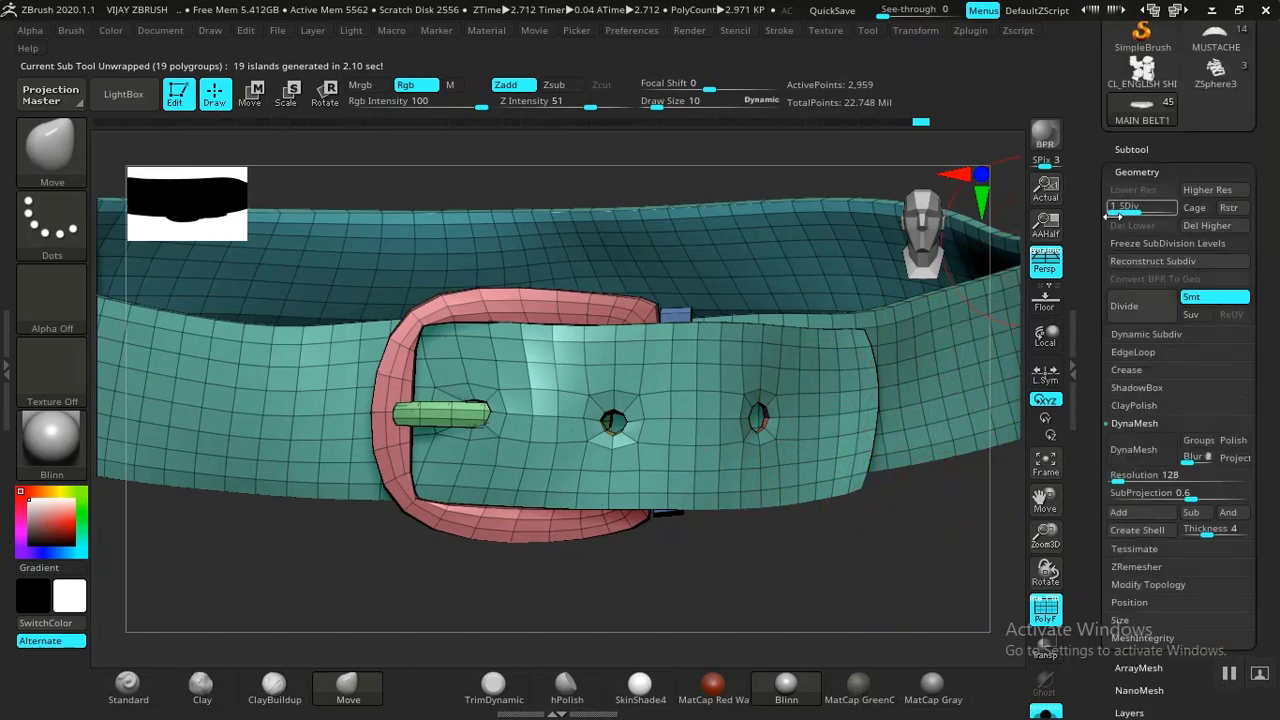
pyautogui.moveTo(705, 559); pyautogui.dragTo(782, 514)
pyautogui.click(1135, 210)
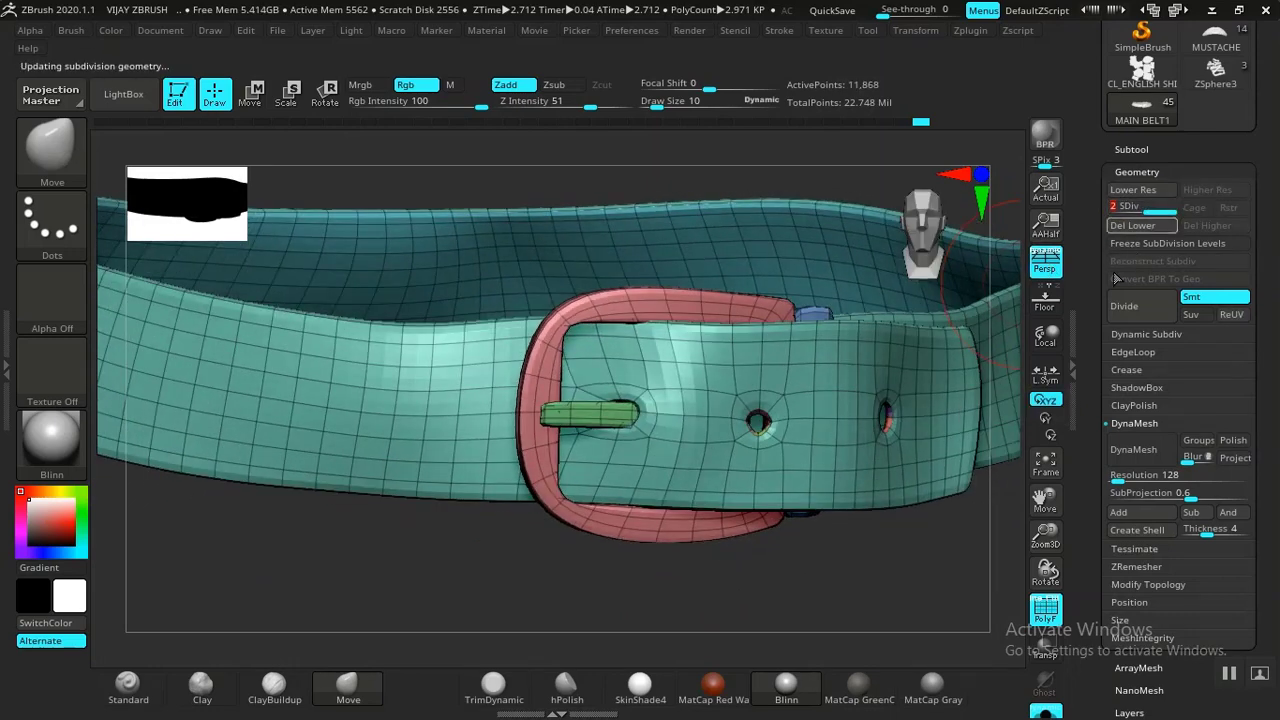
pyautogui.moveTo(885, 574); pyautogui.dragTo(879, 601)
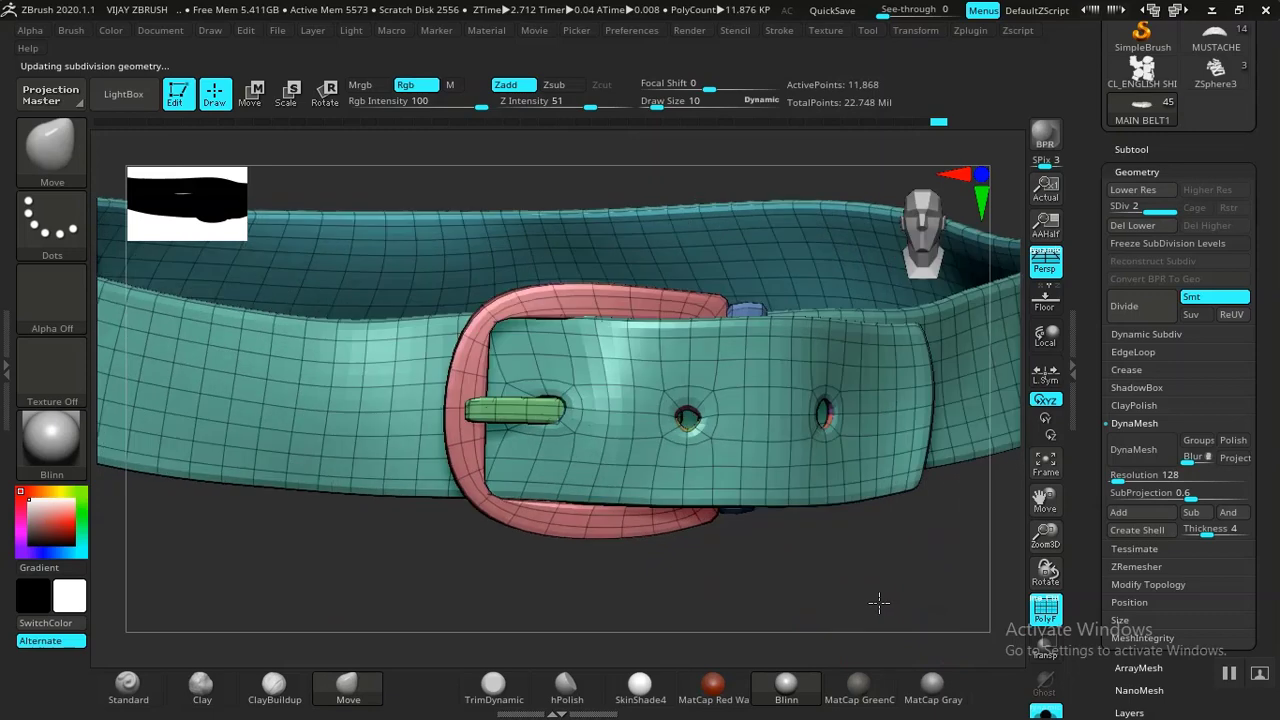
pyautogui.click(1127, 207)
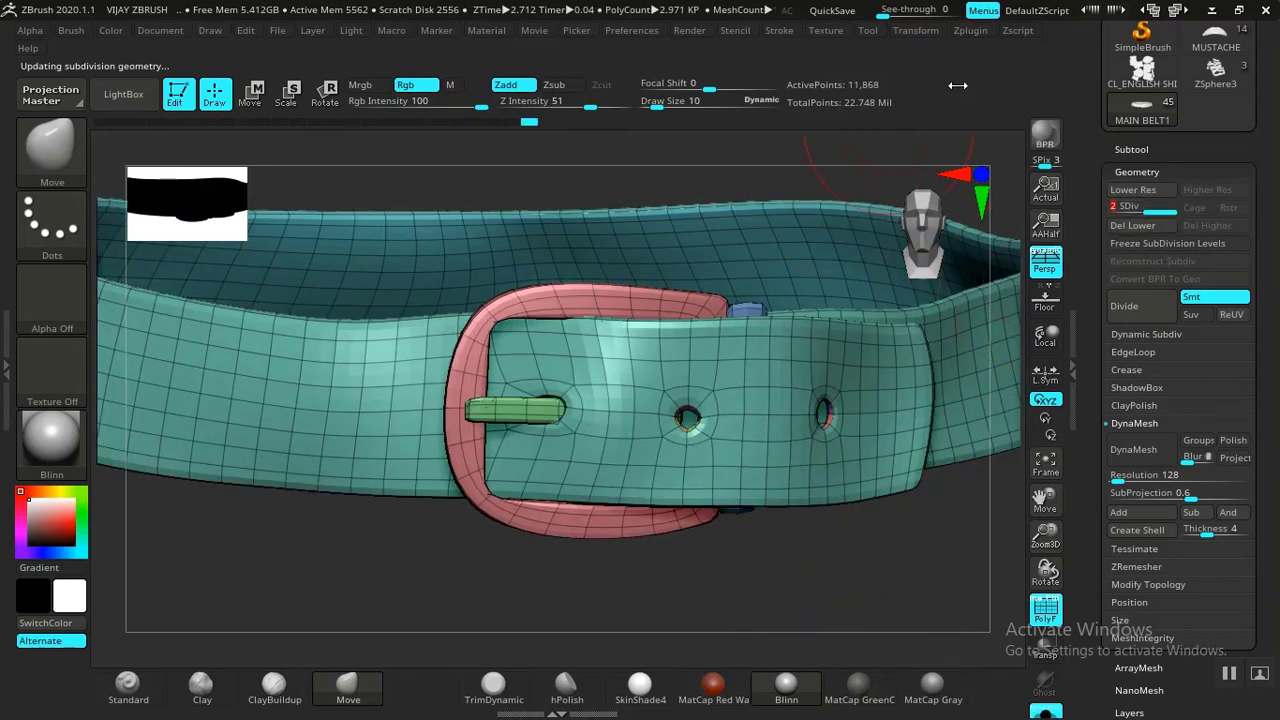
# Step: Try to unwrap the belt in UV Master at subdivision level 2
pyautogui.click(978, 31)
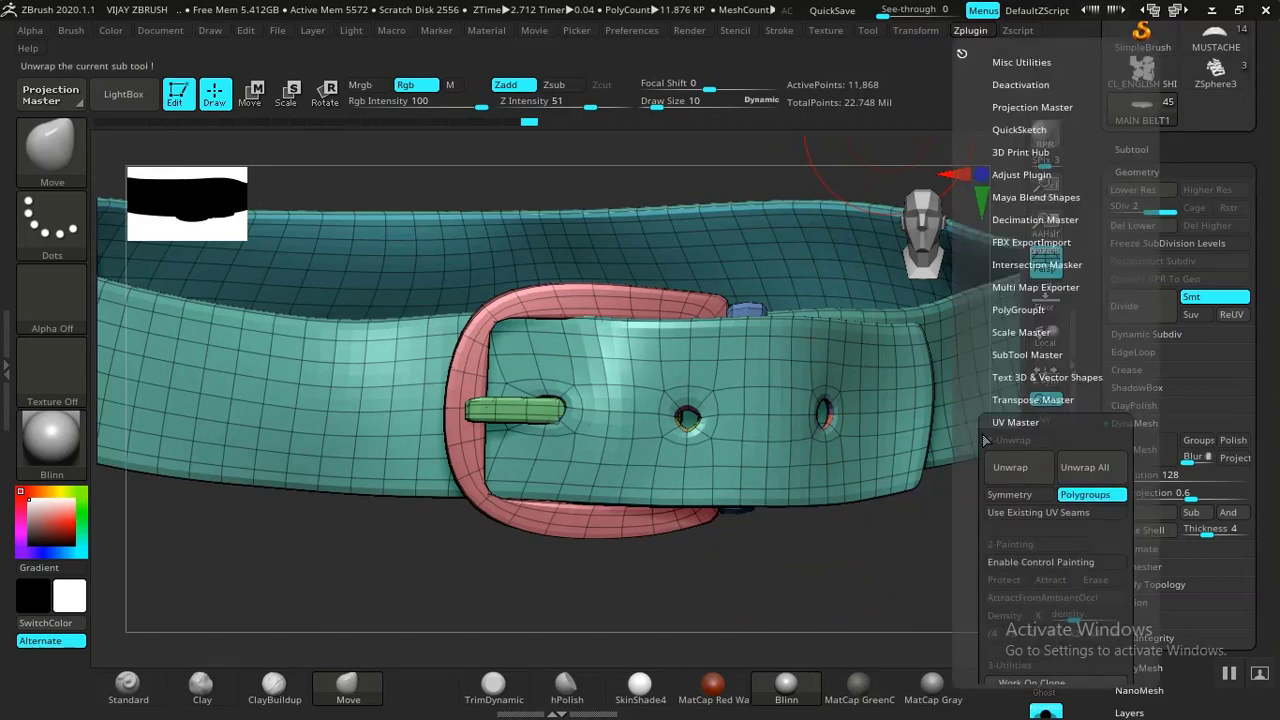
pyautogui.moveTo(985, 440); pyautogui.dragTo(975, 400)
pyautogui.click(1008, 377)
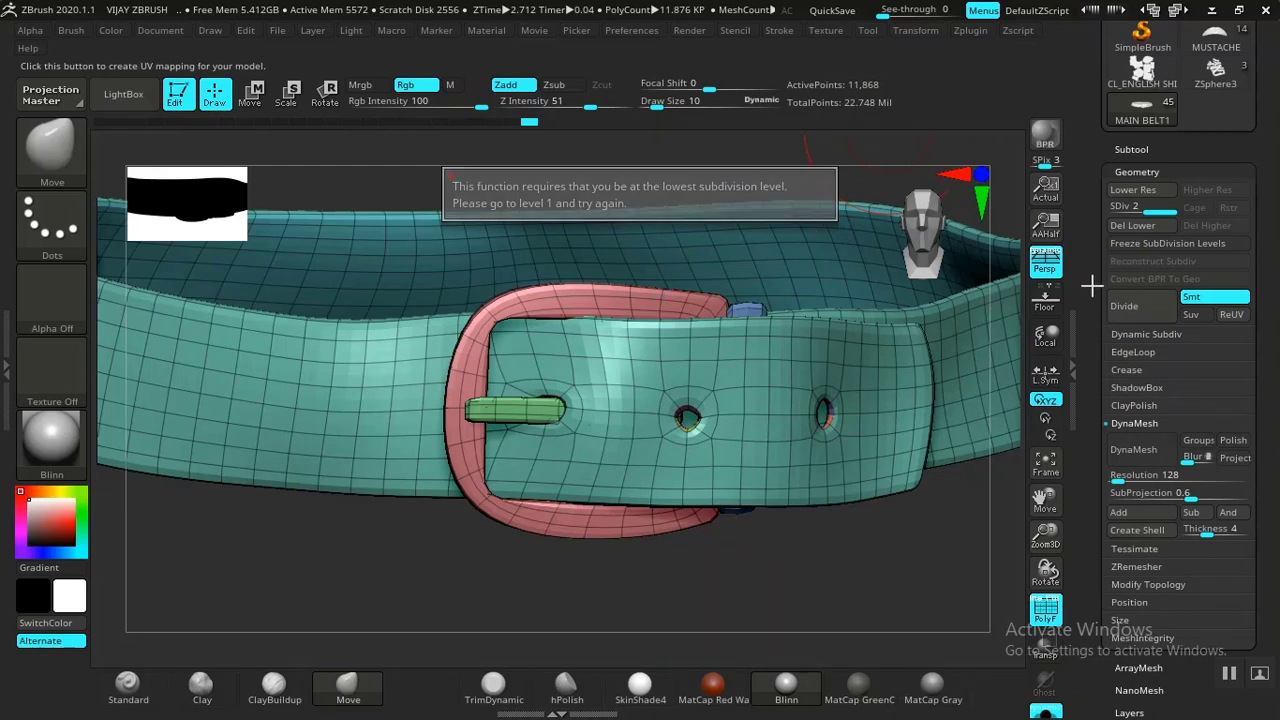
# Step: Lower the belt to subdivision level 1 and unwrap it again in UV Master with Polygroups enabled
pyautogui.click(1125, 208)
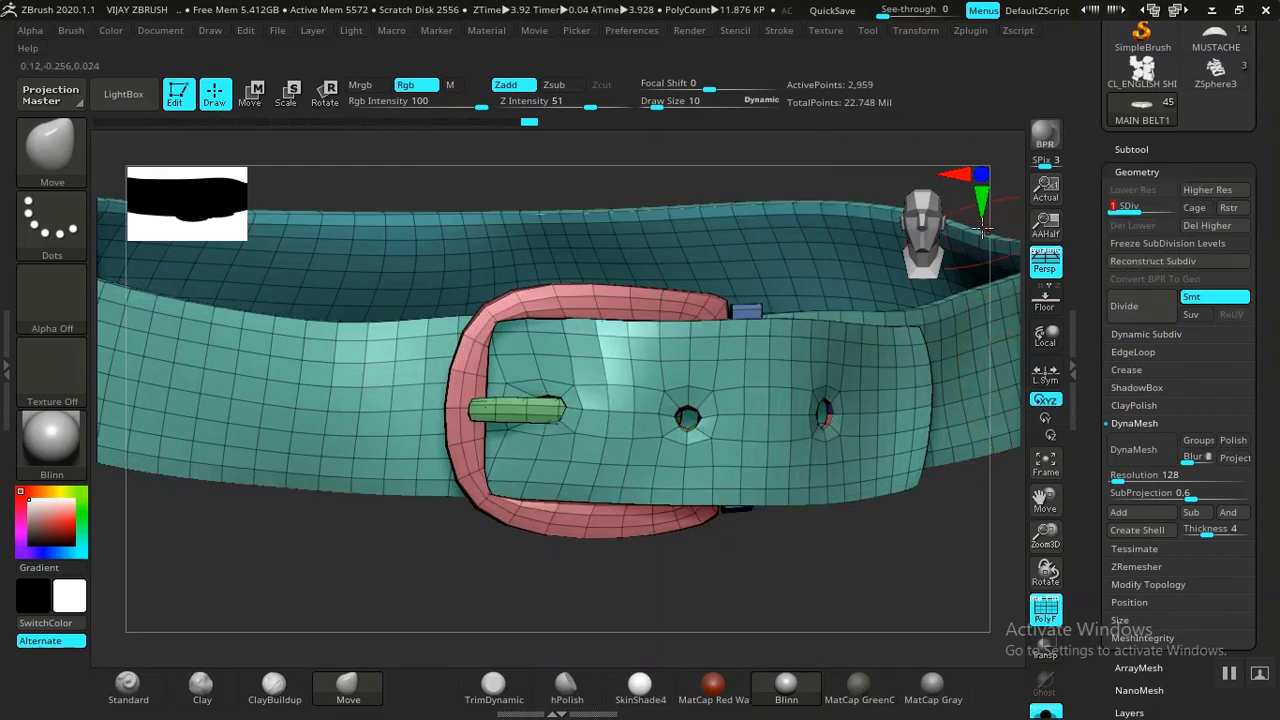
pyautogui.click(972, 31)
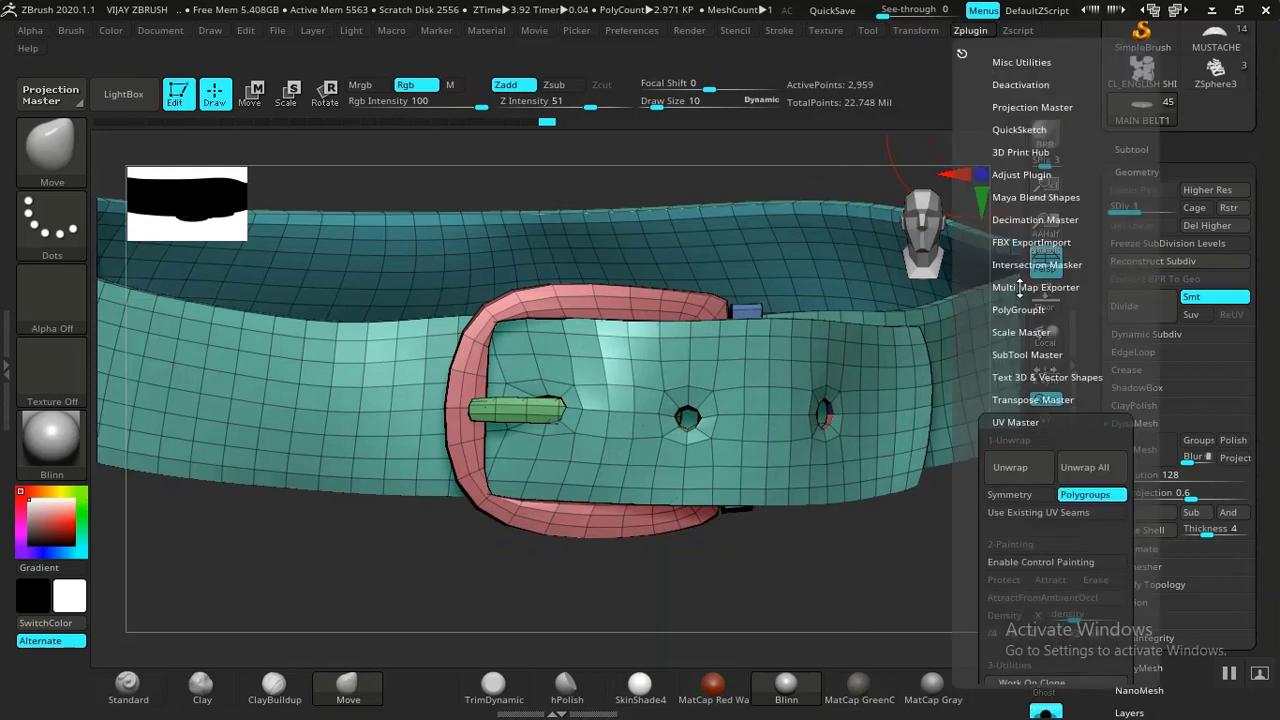
pyautogui.click(1010, 470)
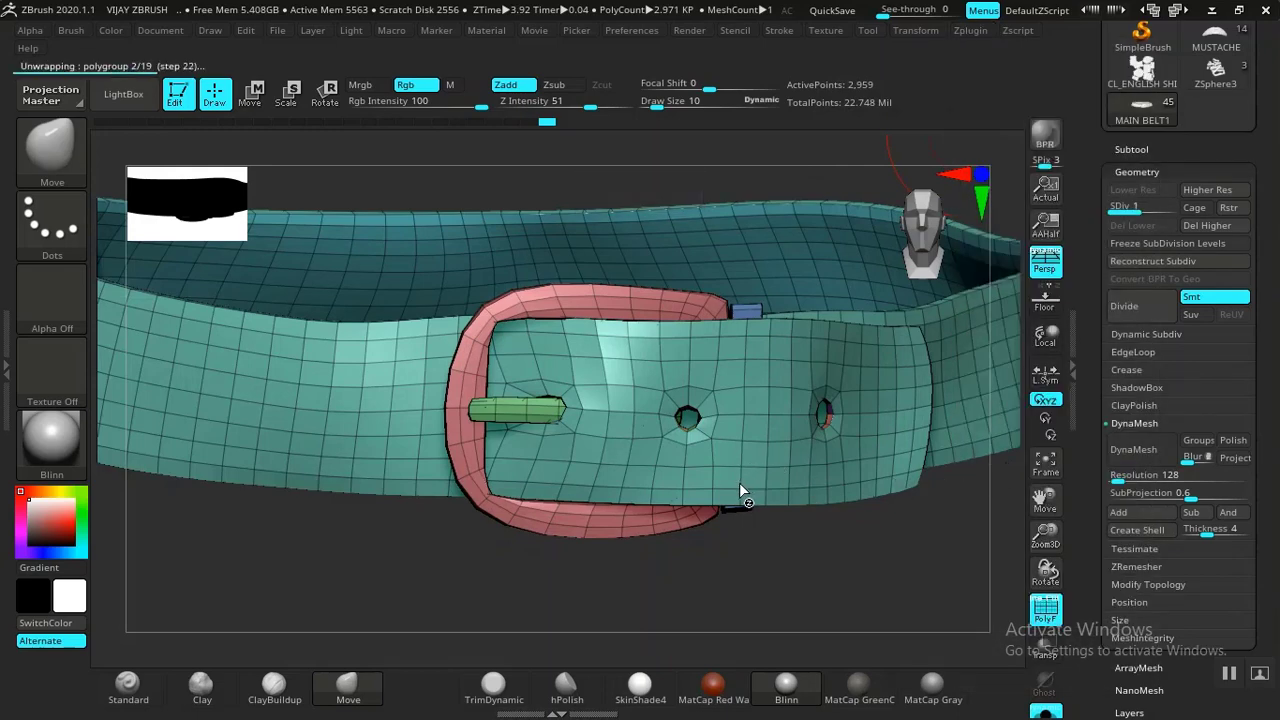
# Step: Preview the belt at subdivision level 2 and return it to subdivision level 1
pyautogui.moveTo(794, 570); pyautogui.dragTo(974, 424)
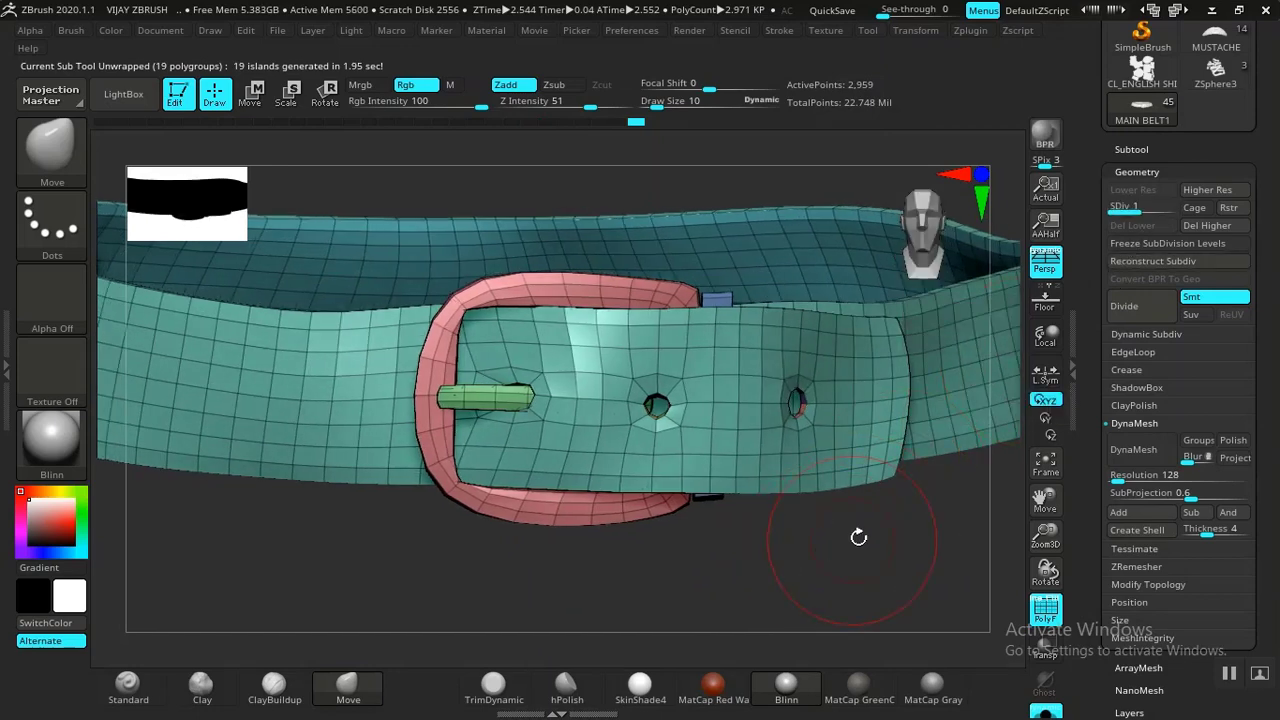
pyautogui.moveTo(898, 556)
pyautogui.mouseDown()
pyautogui.moveTo(914, 563)
pyautogui.moveTo(902, 571)
pyautogui.mouseUp()
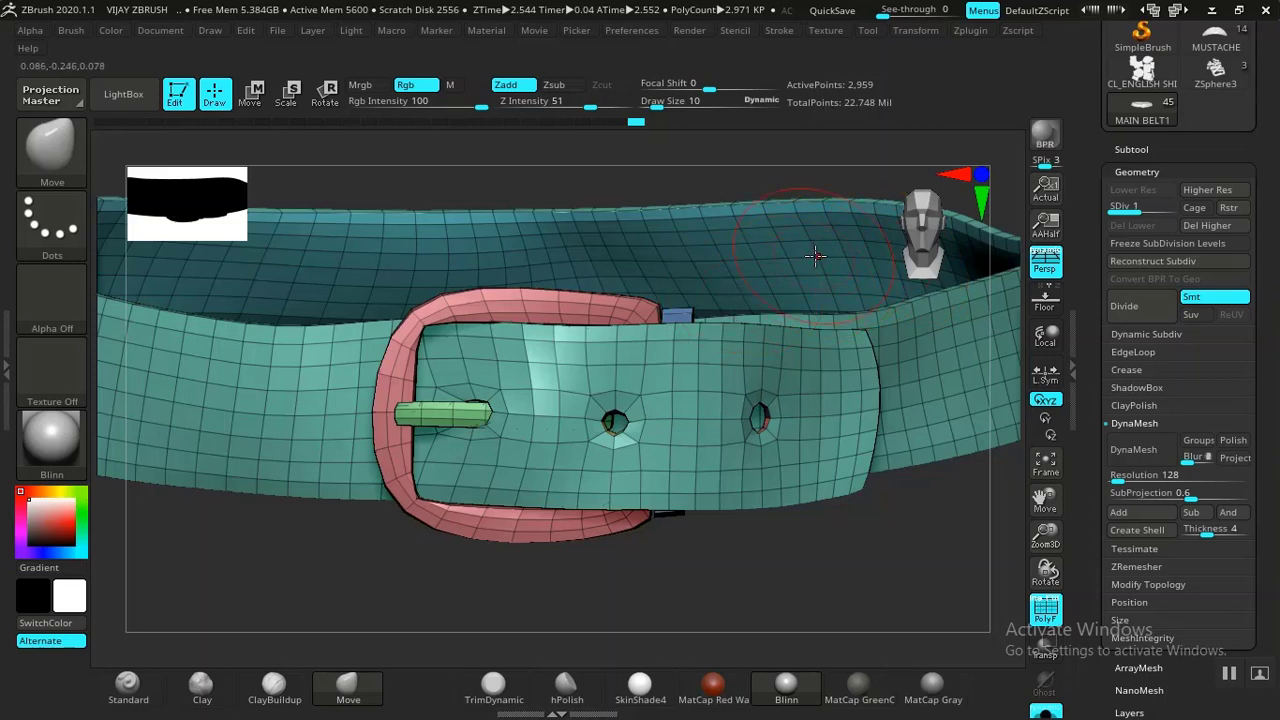
pyautogui.click(1120, 172)
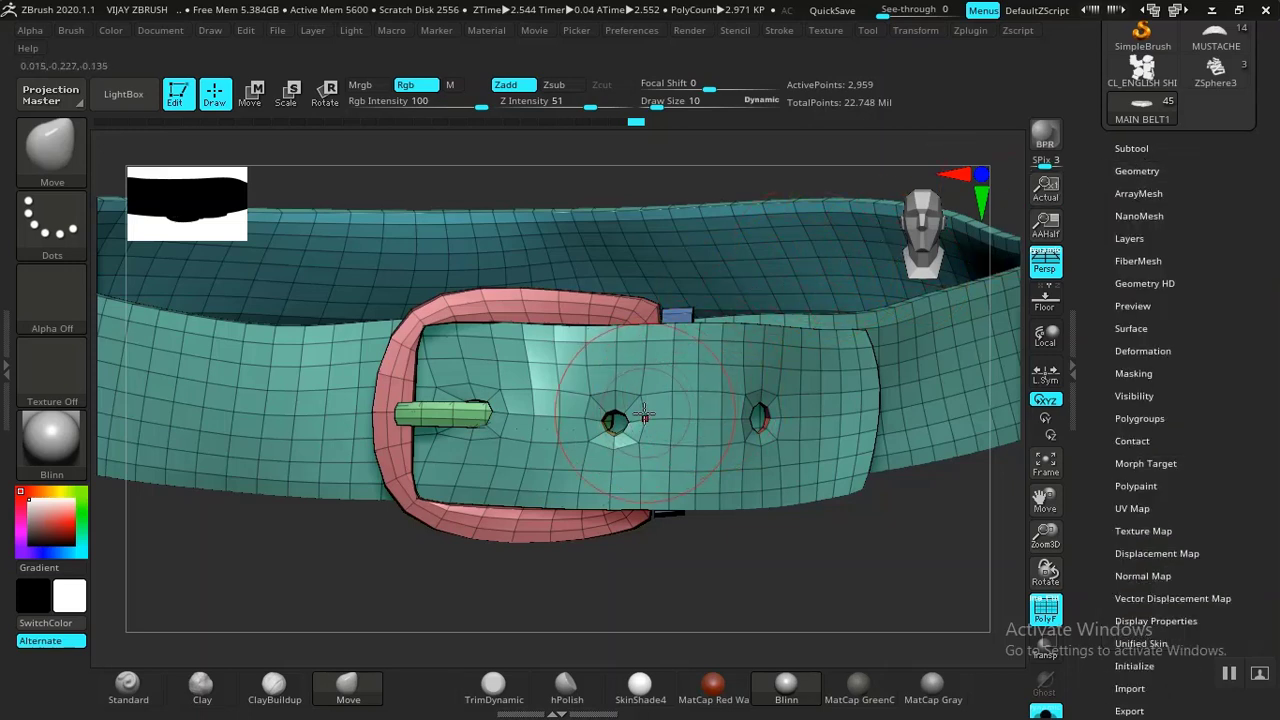
pyautogui.click(1136, 171)
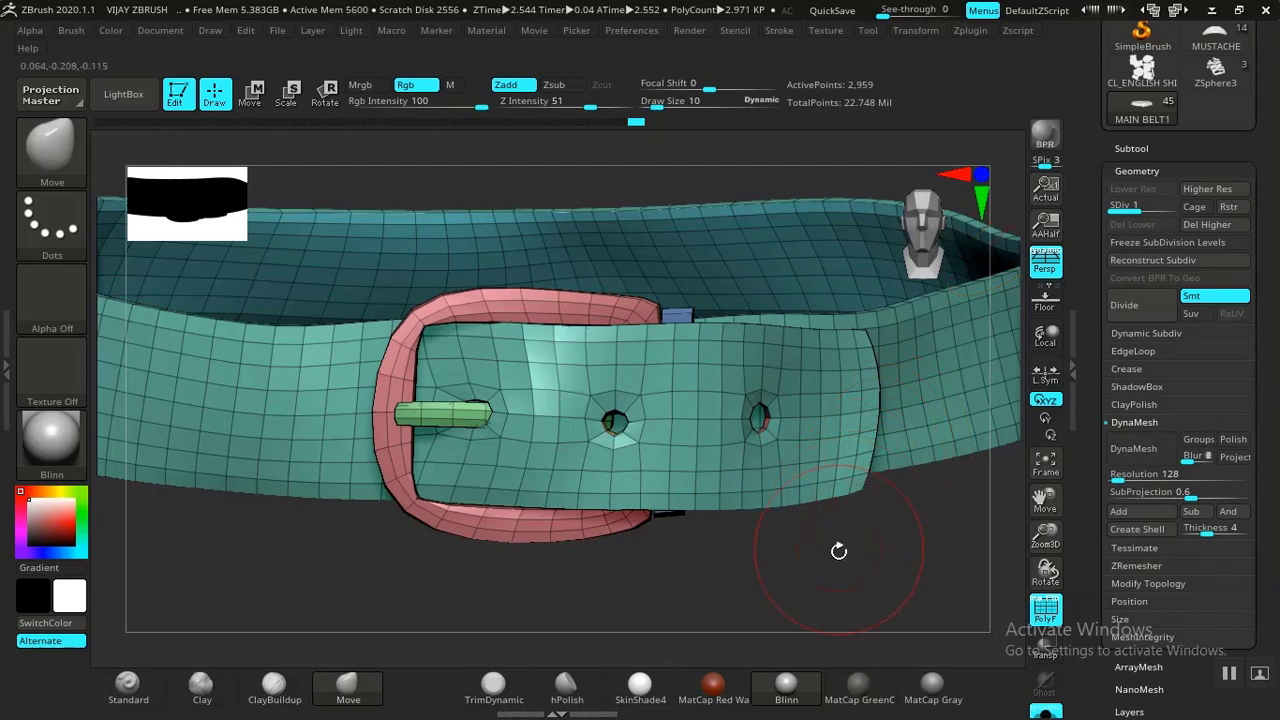
pyautogui.moveTo(838, 581); pyautogui.dragTo(851, 576)
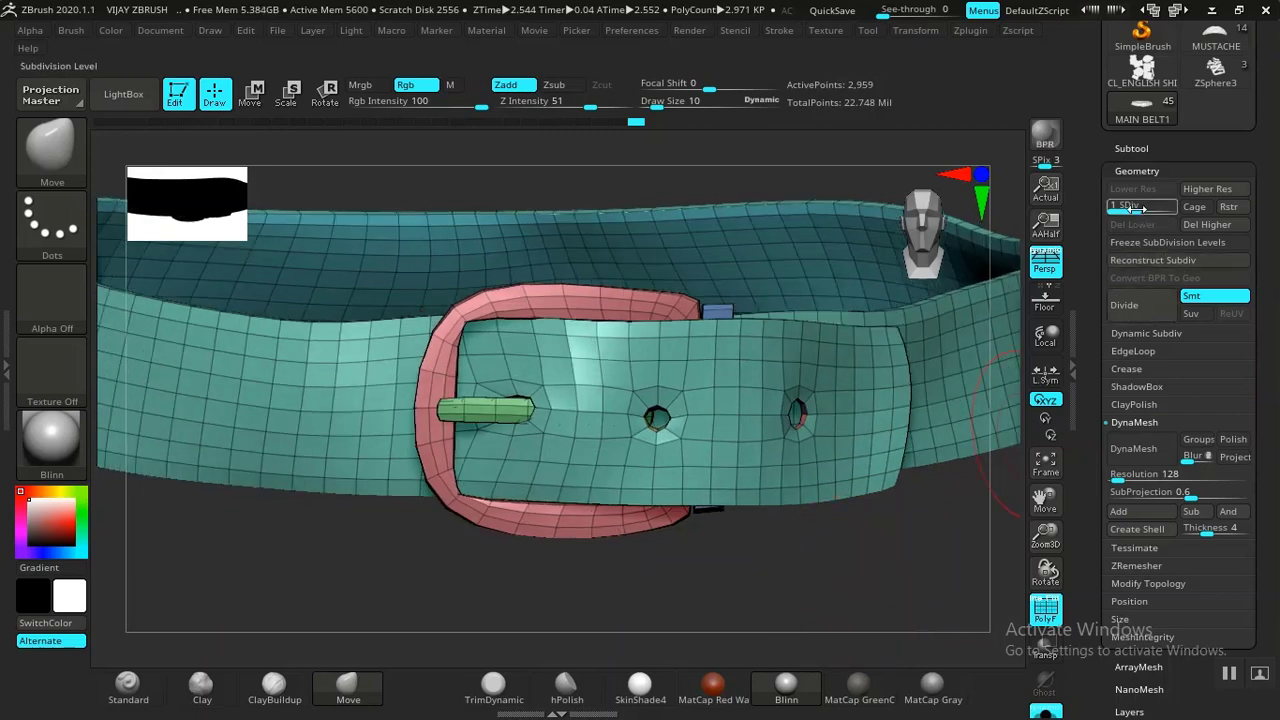
pyautogui.click(1160, 207)
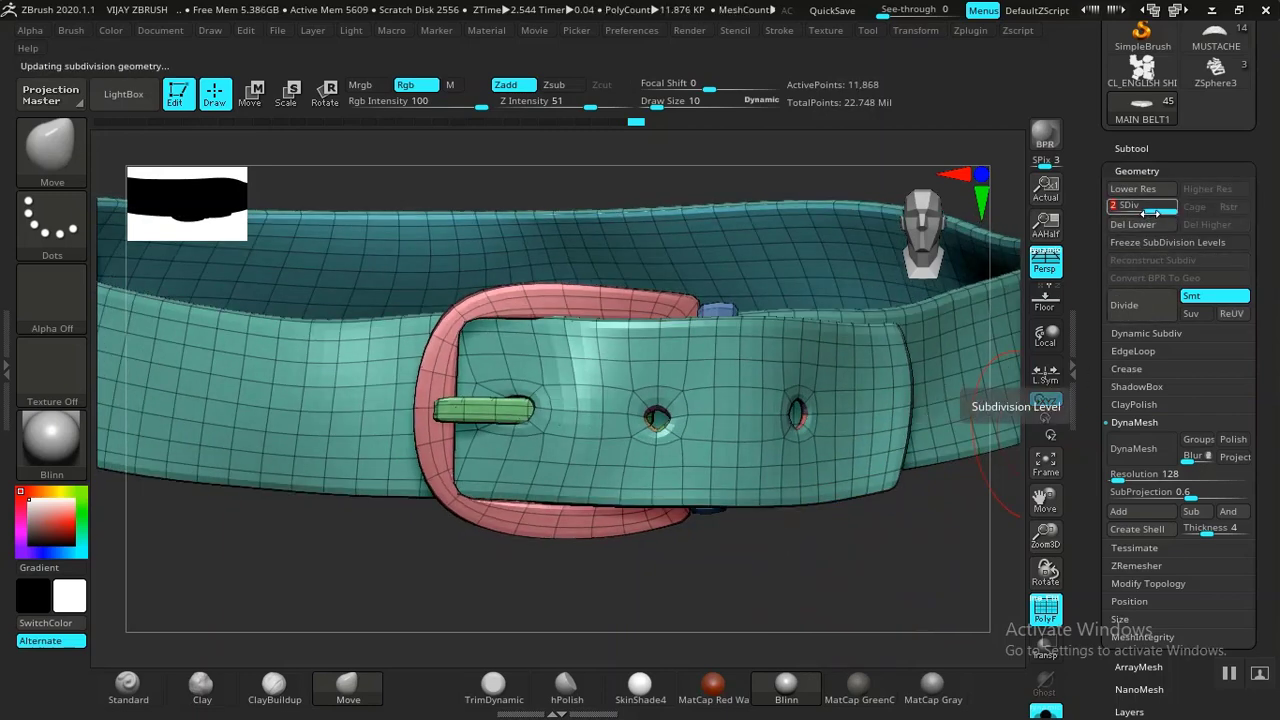
pyautogui.moveTo(1142, 210); pyautogui.dragTo(1103, 211)
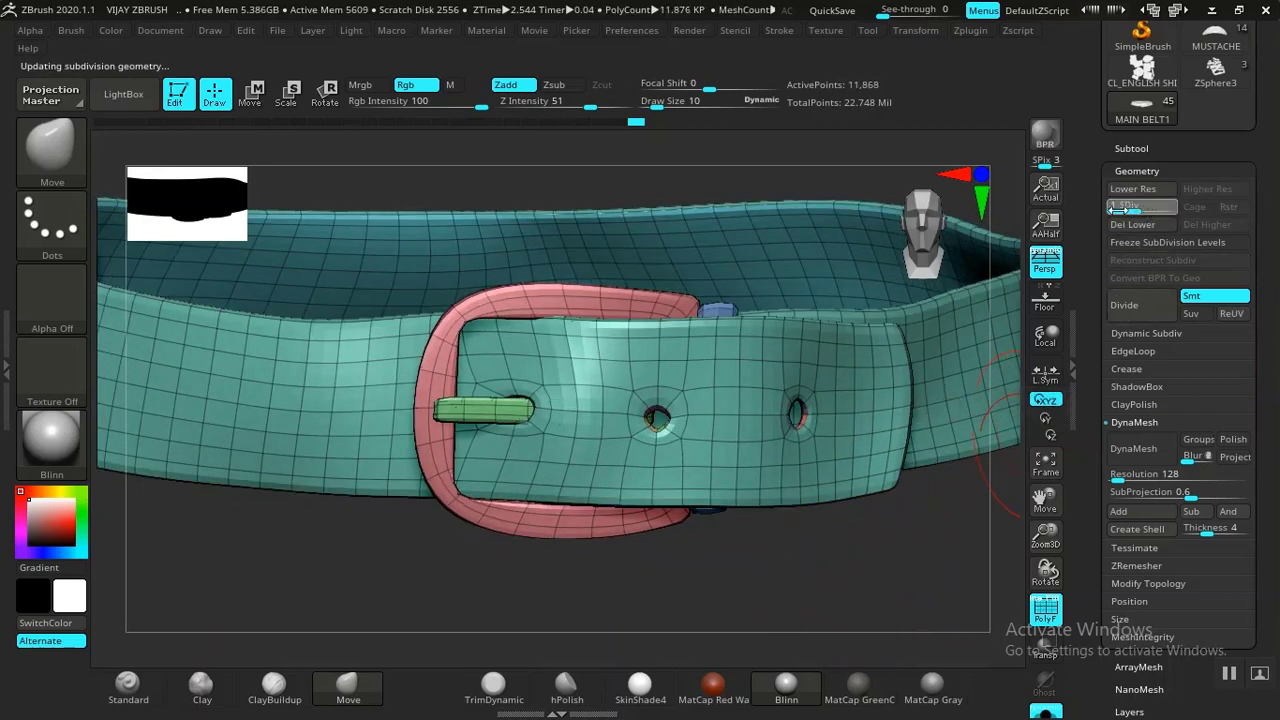
# Step: Select the MAIN TROUSER subtool, frame it and inspect its front fly and waistband with PolyFrame off
pyautogui.click(1130, 147)
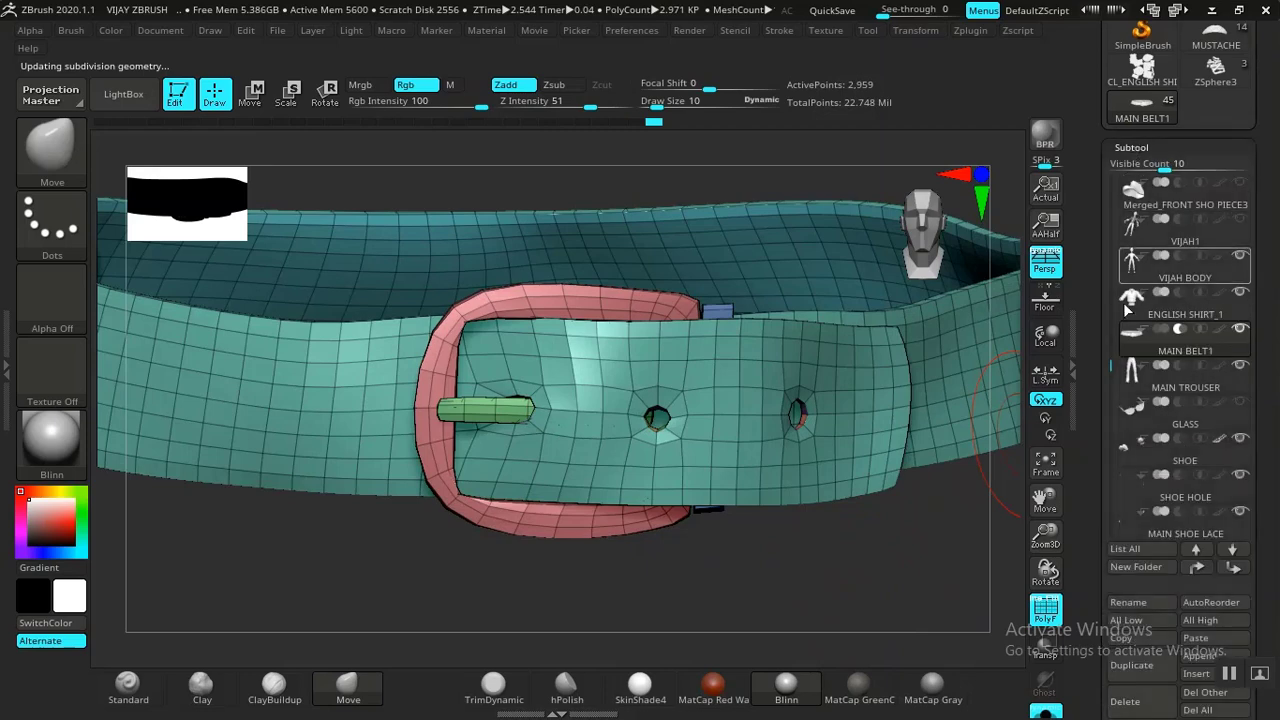
pyautogui.click(1145, 377)
pyautogui.press('f')
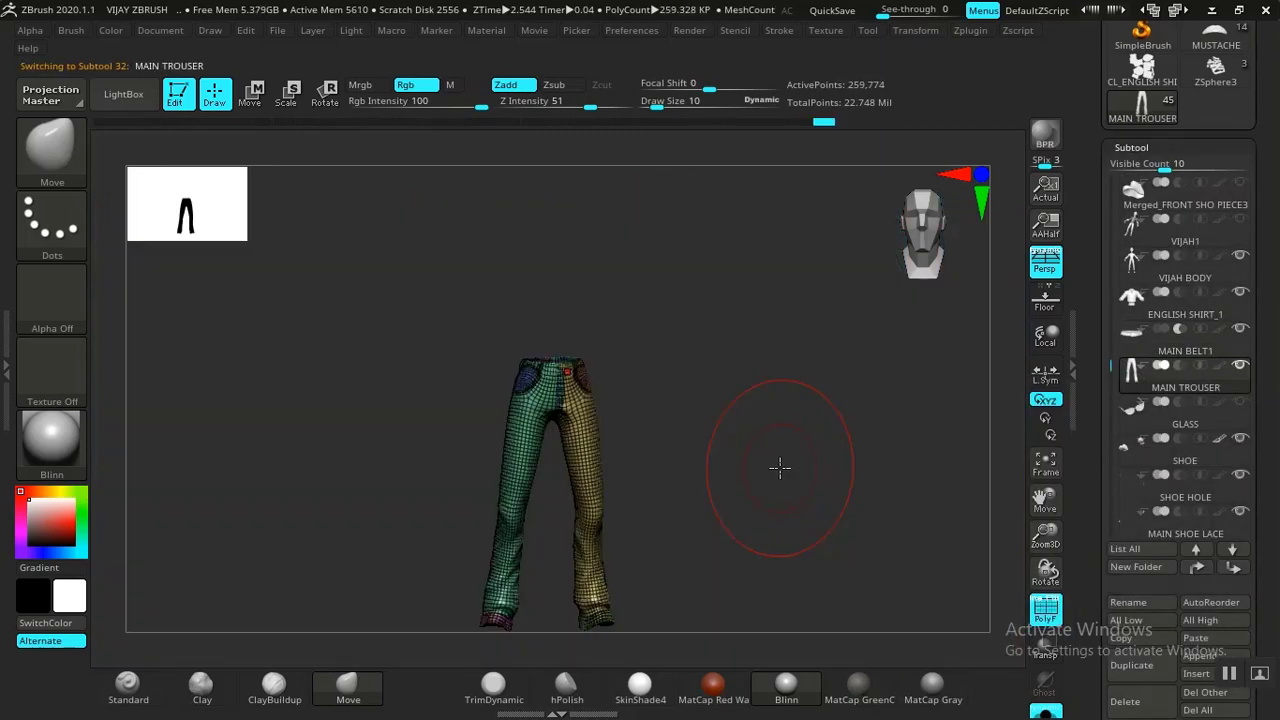
pyautogui.press('f')
pyautogui.keyDown('alt'); pyautogui.moveTo(820, 376); pyautogui.dragTo(788, 508); pyautogui.keyUp('alt')
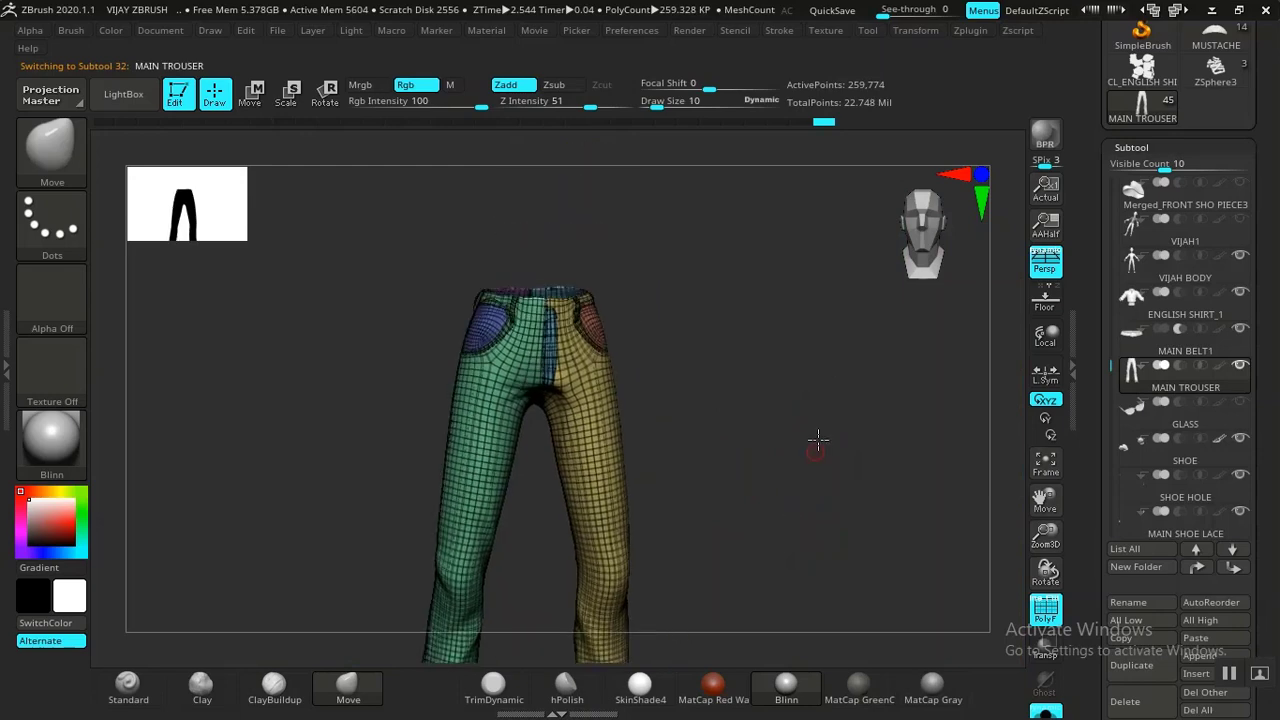
pyautogui.keyDown('alt'); pyautogui.moveTo(817, 440); pyautogui.dragTo(958, 662); pyautogui.keyUp('alt')
pyautogui.keyDown('alt'); pyautogui.moveTo(934, 460); pyautogui.dragTo(936, 487); pyautogui.keyUp('alt')
pyautogui.hotkey('shift', 'f')
pyautogui.moveTo(942, 441)
pyautogui.mouseDown()
pyautogui.moveTo(954, 439)
pyautogui.moveTo(917, 403)
pyautogui.moveTo(960, 450)
pyautogui.mouseUp()
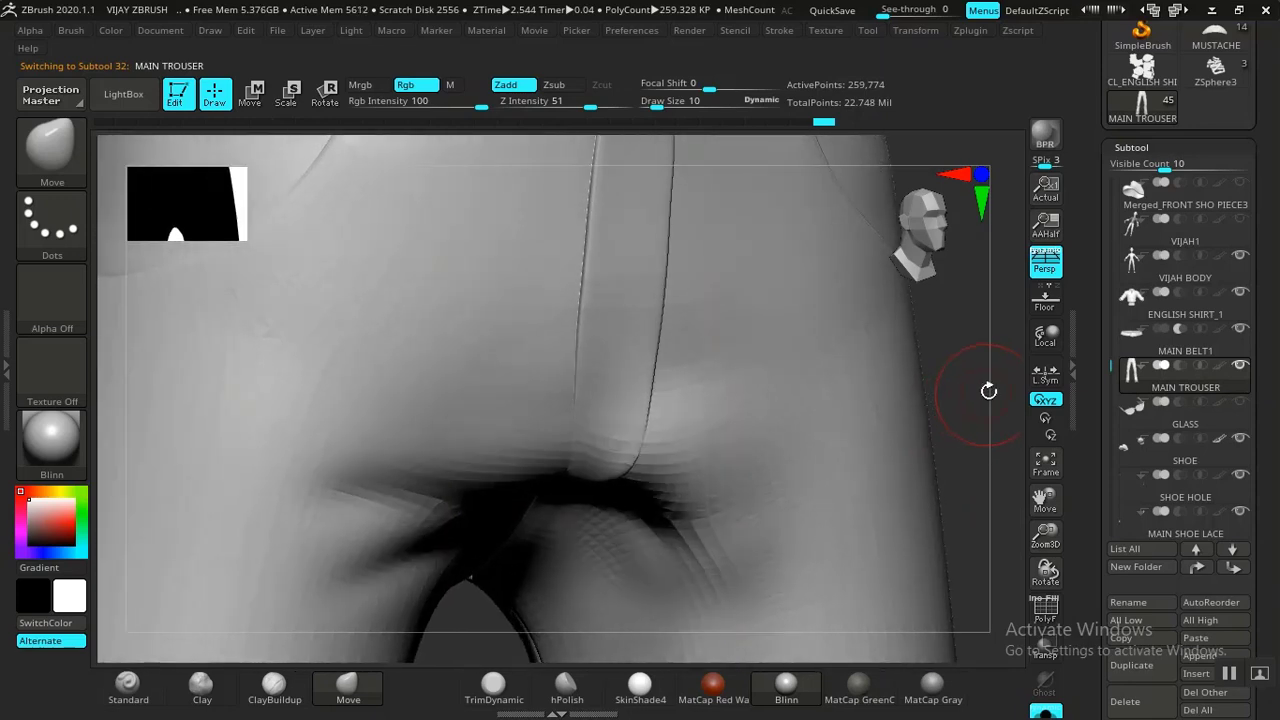
pyautogui.keyDown('alt'); pyautogui.moveTo(988, 392); pyautogui.dragTo(899, 590); pyautogui.keyUp('alt')
pyautogui.moveTo(912, 398); pyautogui.dragTo(975, 436)
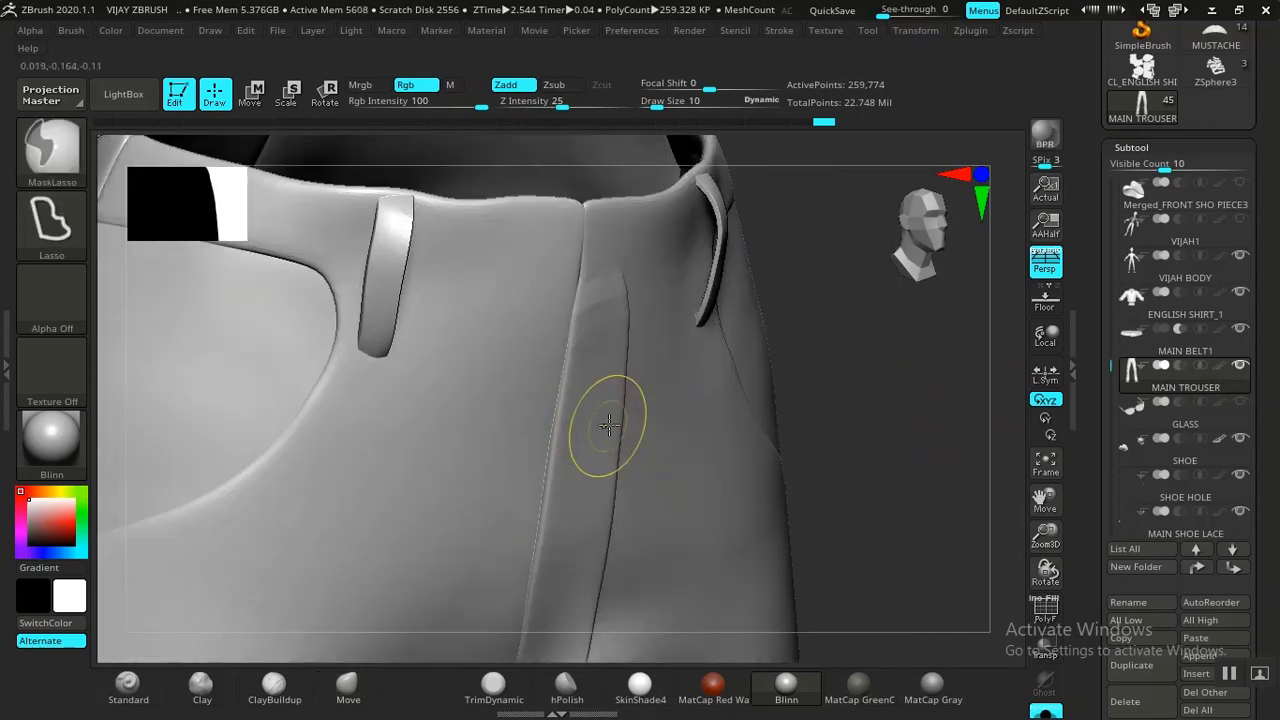
# Step: Turn PolyFrame on and try to isolate the polygroup of the trouser's front fly
pyautogui.hotkey('shift', 'f')
pyautogui.keyDown('ctrl'); pyautogui.keyDown('shift'); pyautogui.click(615, 438); pyautogui.keyUp('shift'); pyautogui.keyUp('ctrl')
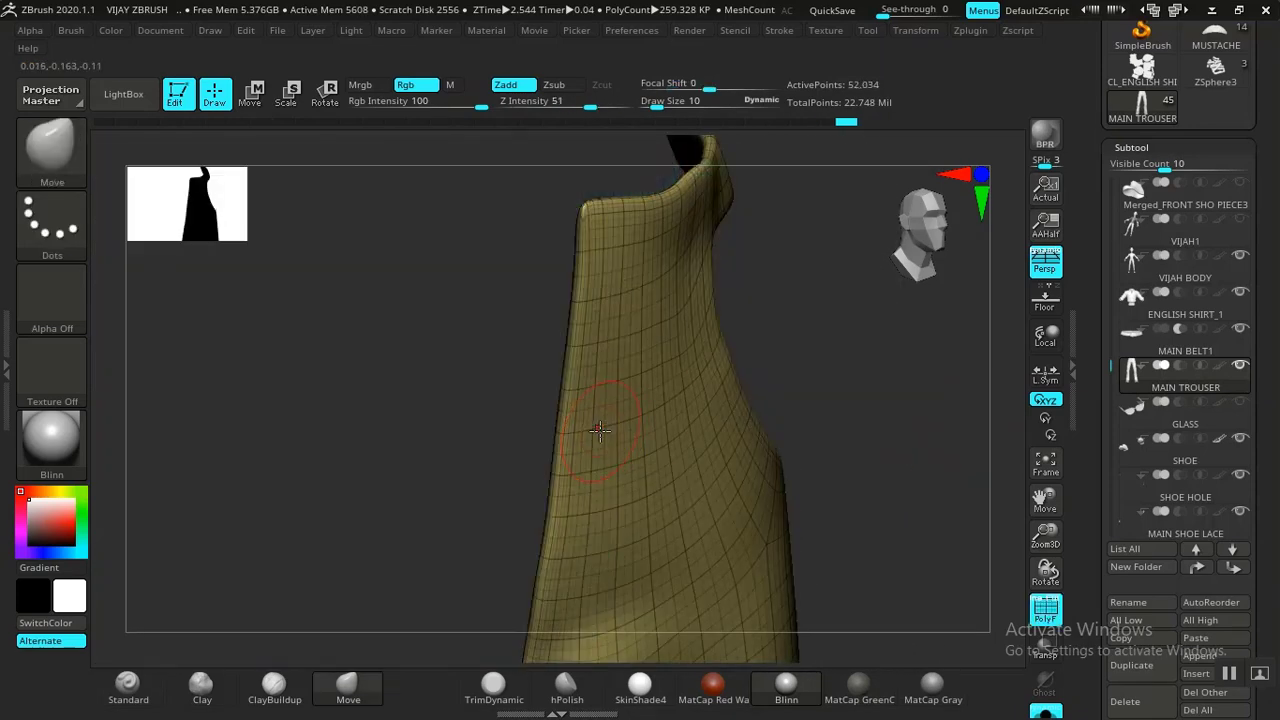
pyautogui.keyDown('ctrl'); pyautogui.keyDown('shift'); pyautogui.click(871, 409); pyautogui.keyUp('shift'); pyautogui.keyUp('ctrl')
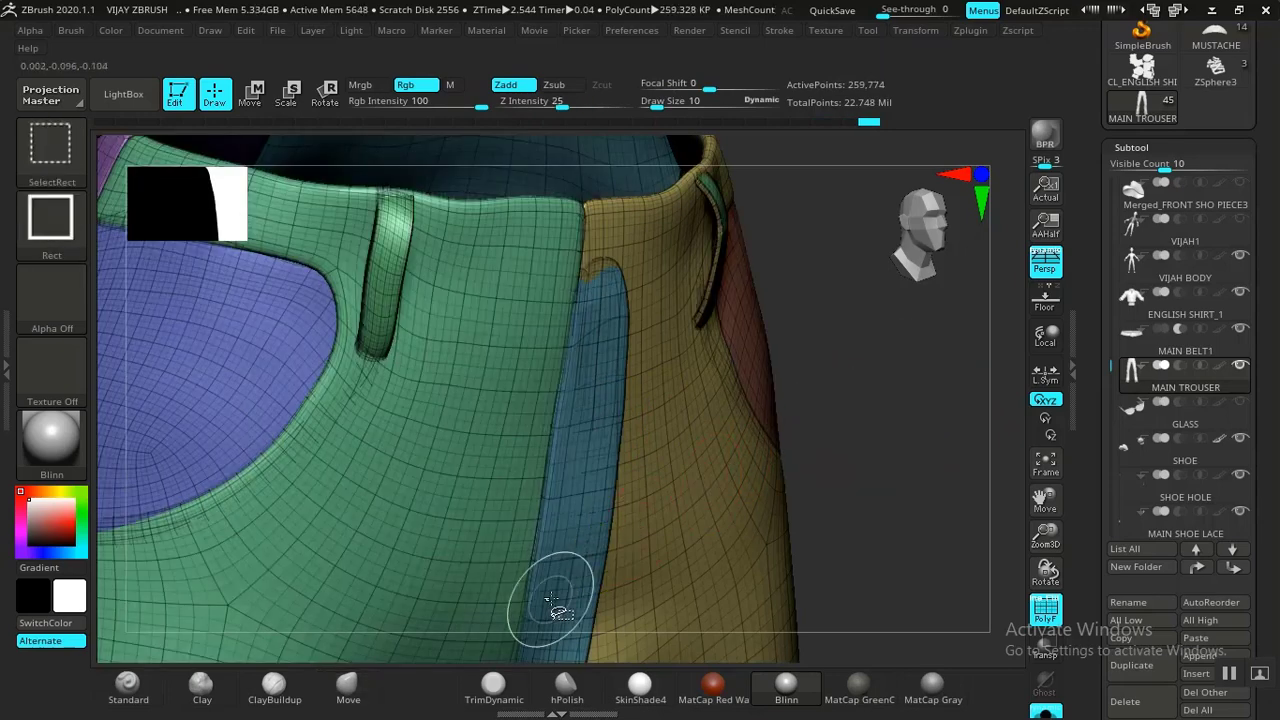
pyautogui.keyDown('ctrl'); pyautogui.keyDown('shift'); pyautogui.click(552, 603); pyautogui.keyUp('shift'); pyautogui.keyUp('ctrl')
pyautogui.keyDown('ctrl'); pyautogui.keyDown('shift'); pyautogui.click(888, 422); pyautogui.keyUp('shift'); pyautogui.keyUp('ctrl')
pyautogui.keyDown('alt'); pyautogui.moveTo(886, 426); pyautogui.dragTo(926, 210); pyautogui.keyUp('alt')
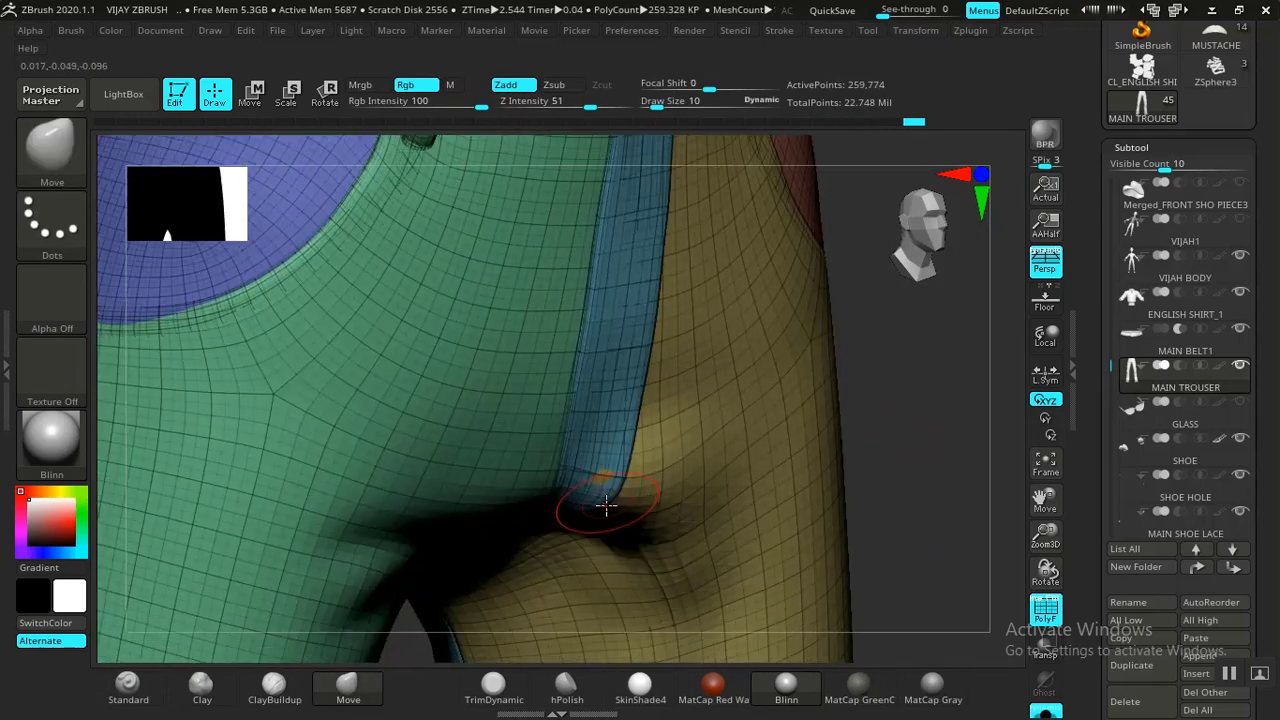
pyautogui.keyDown('ctrl'); pyautogui.keyDown('shift'); pyautogui.click(595, 465); pyautogui.keyUp('shift'); pyautogui.keyUp('ctrl')
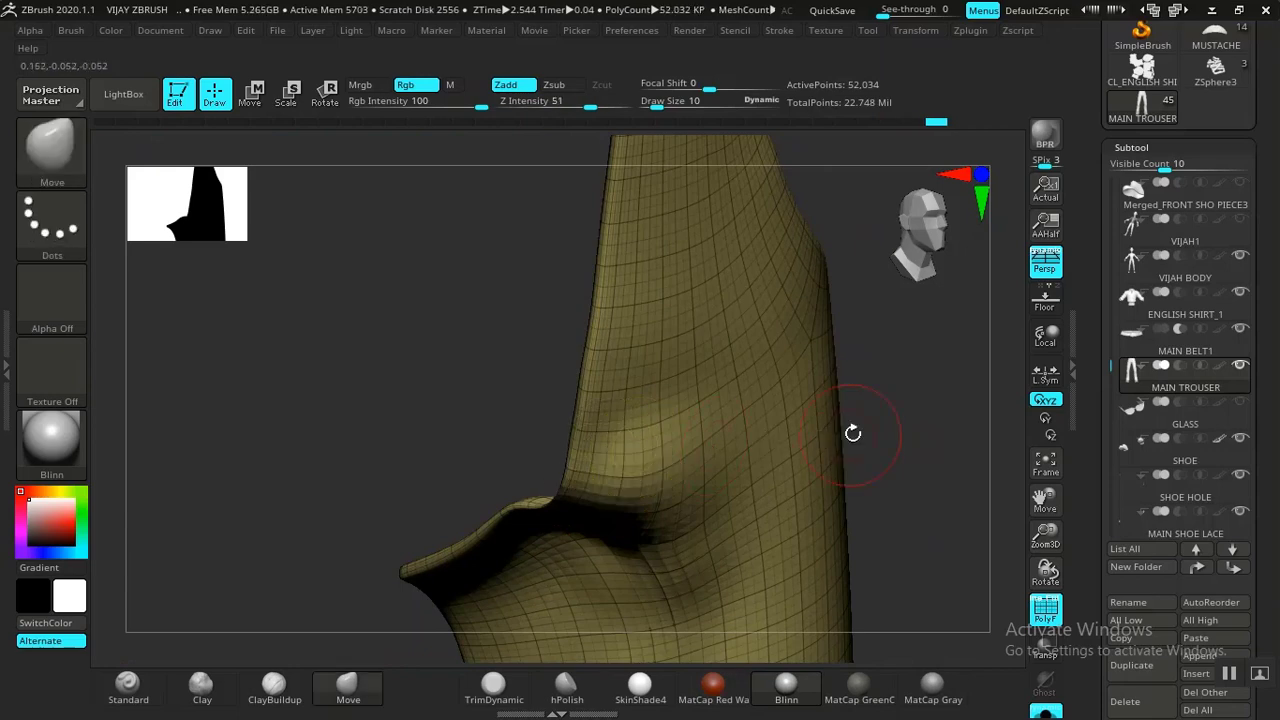
pyautogui.keyDown('ctrl'); pyautogui.keyDown('shift'); pyautogui.click(902, 427); pyautogui.keyUp('shift'); pyautogui.keyUp('ctrl')
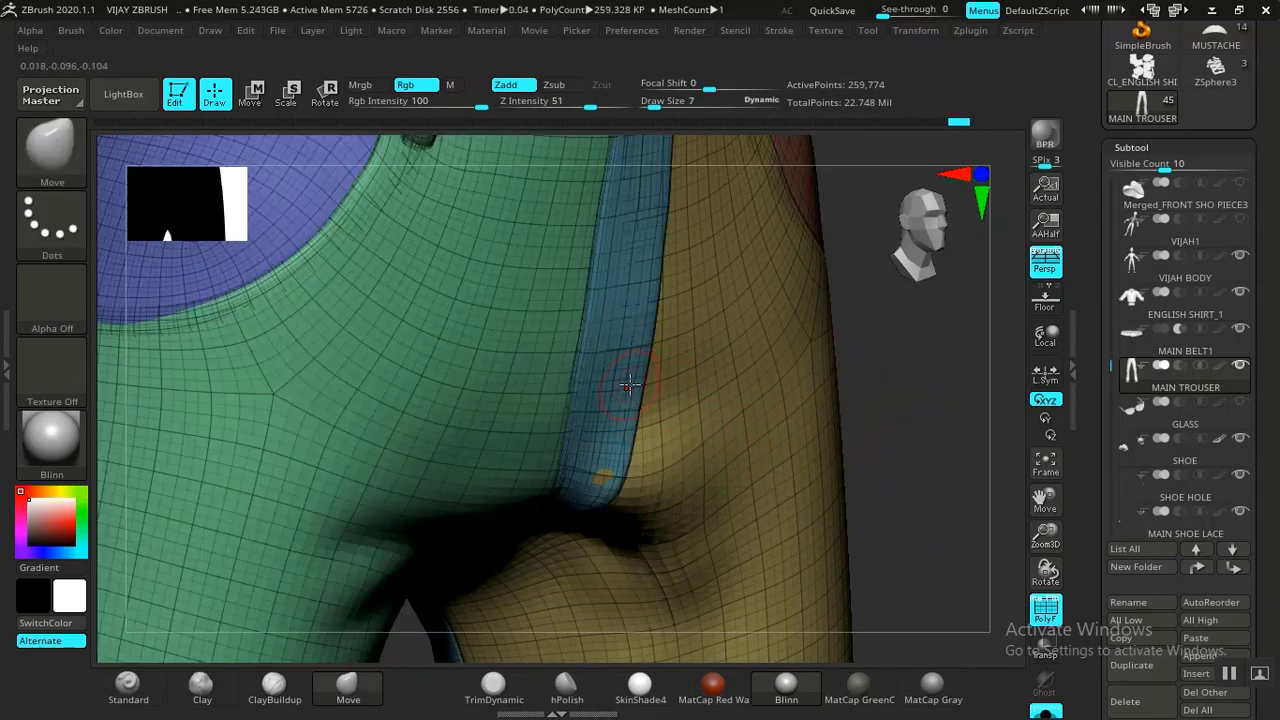
pyautogui.keyDown('ctrl'); pyautogui.keyDown('shift'); pyautogui.click(628, 390); pyautogui.keyUp('shift'); pyautogui.keyUp('ctrl')
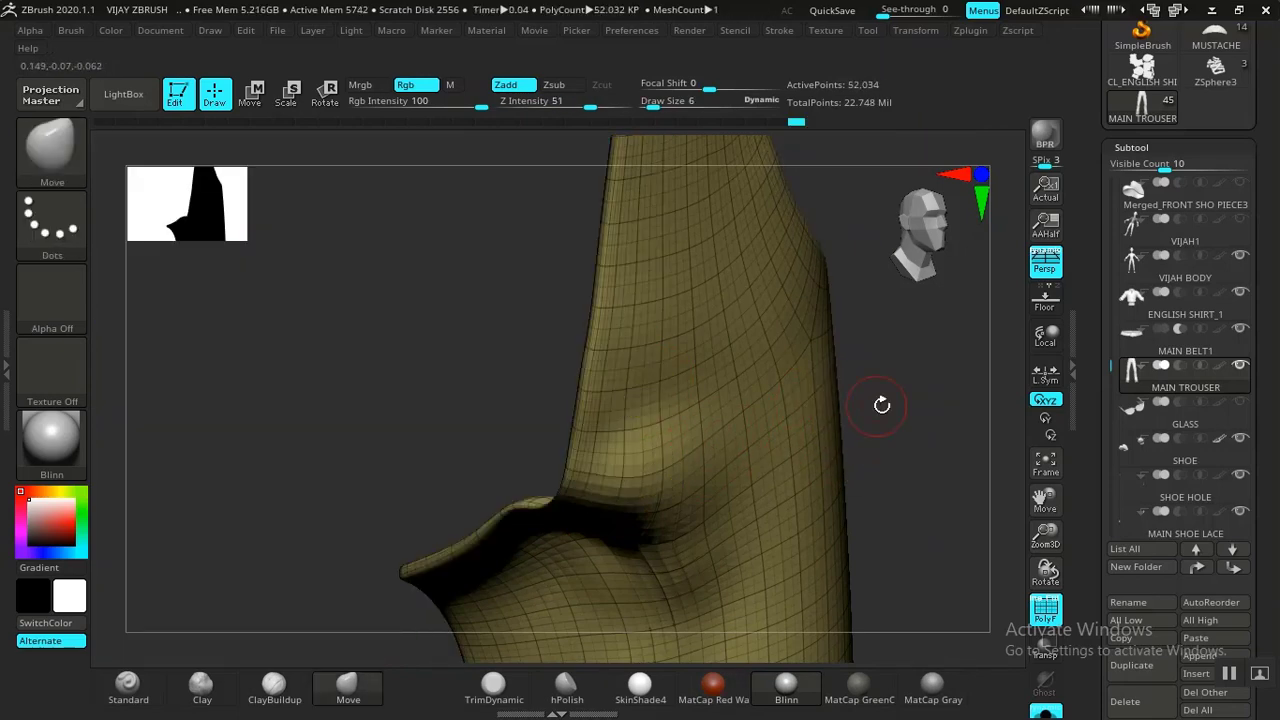
pyautogui.keyDown('ctrl'); pyautogui.keyDown('shift'); pyautogui.click(919, 415); pyautogui.keyUp('shift'); pyautogui.keyUp('ctrl')
# Step: Mask everything on the trouser except the front fly polygroup, keeping the whole subtool visible
pyautogui.moveTo(924, 402)
pyautogui.mouseDown()
pyautogui.moveTo(923, 477)
pyautogui.moveTo(900, 488)
pyautogui.mouseUp()
pyautogui.moveTo(925, 408); pyautogui.dragTo(912, 318)
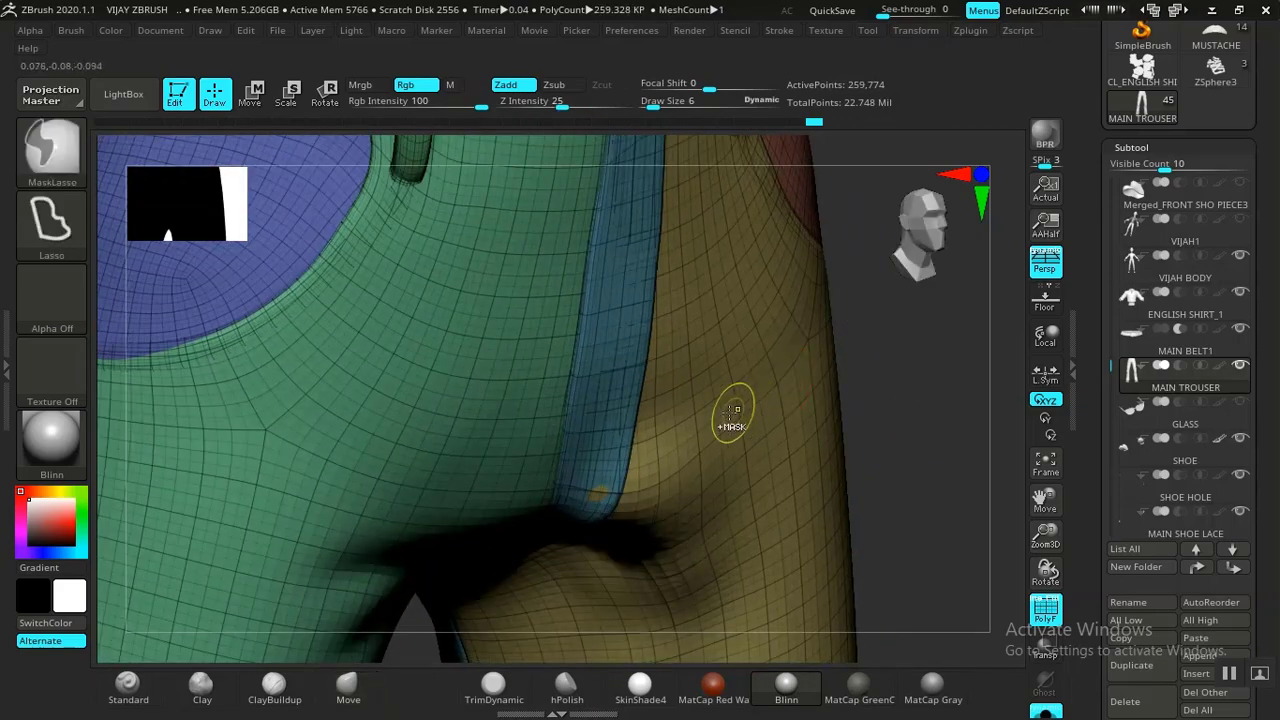
pyautogui.keyDown('ctrl'); pyautogui.keyDown('shift'); pyautogui.click(617, 401); pyautogui.keyUp('shift'); pyautogui.keyUp('ctrl')
pyautogui.moveTo(690, 410); pyautogui.dragTo(877, 461)
pyautogui.keyDown('ctrl'); pyautogui.keyDown('shift'); pyautogui.click(900, 445); pyautogui.keyUp('shift'); pyautogui.keyUp('ctrl')
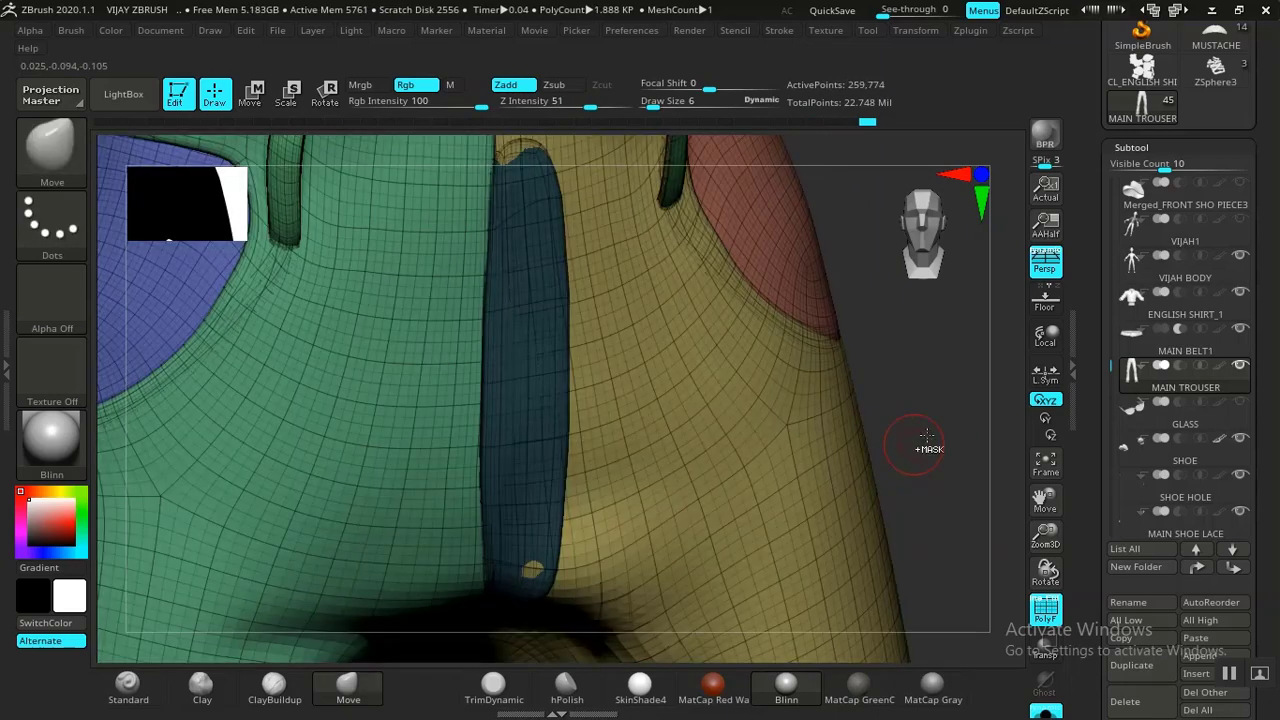
pyautogui.moveTo(937, 418); pyautogui.dragTo(883, 420)
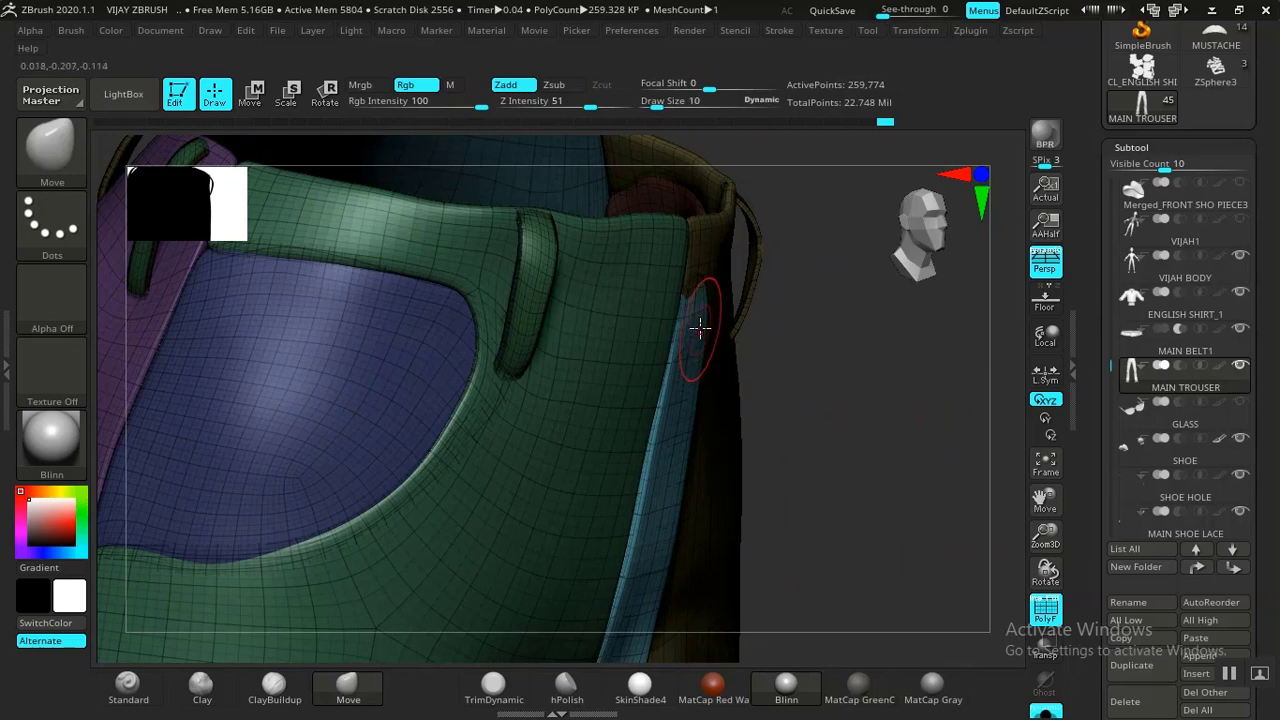
# Step: Pull the top of the fly out of the trouser surface with the Move brush at Draw Size 18 and clear the mask
pyautogui.press(']')
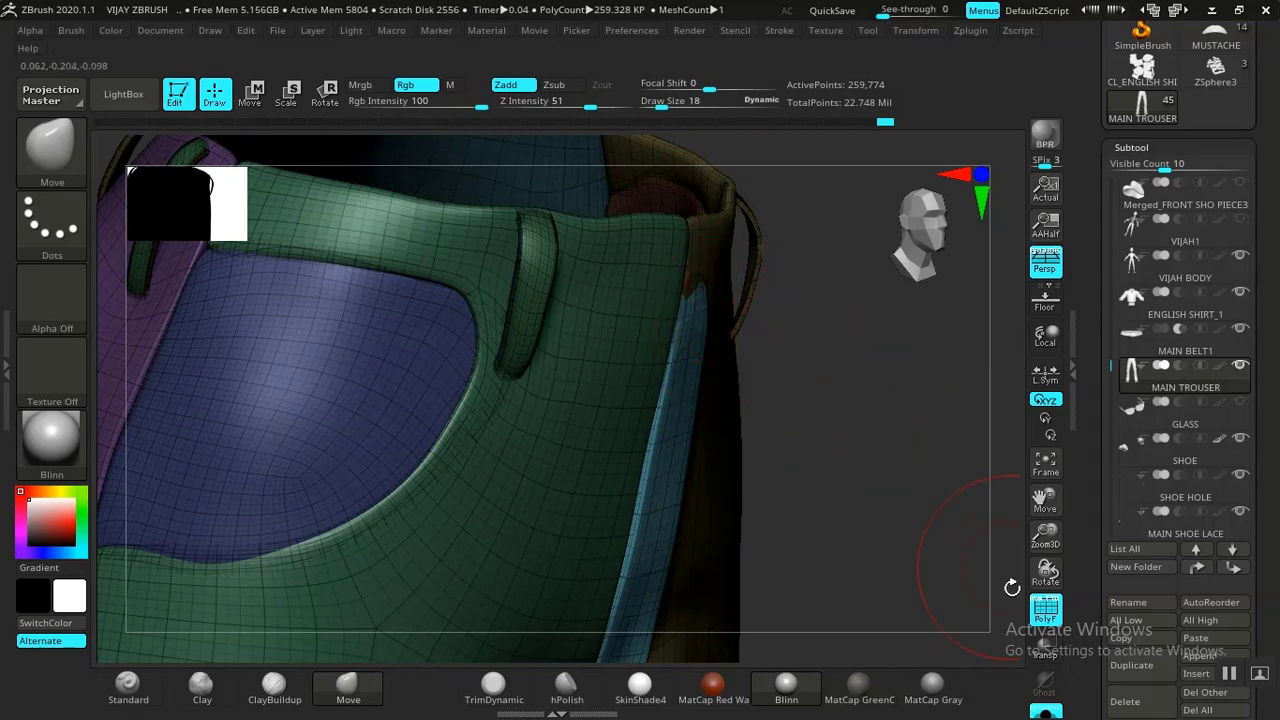
pyautogui.click(1045, 708)
pyautogui.moveTo(912, 458); pyautogui.dragTo(957, 570)
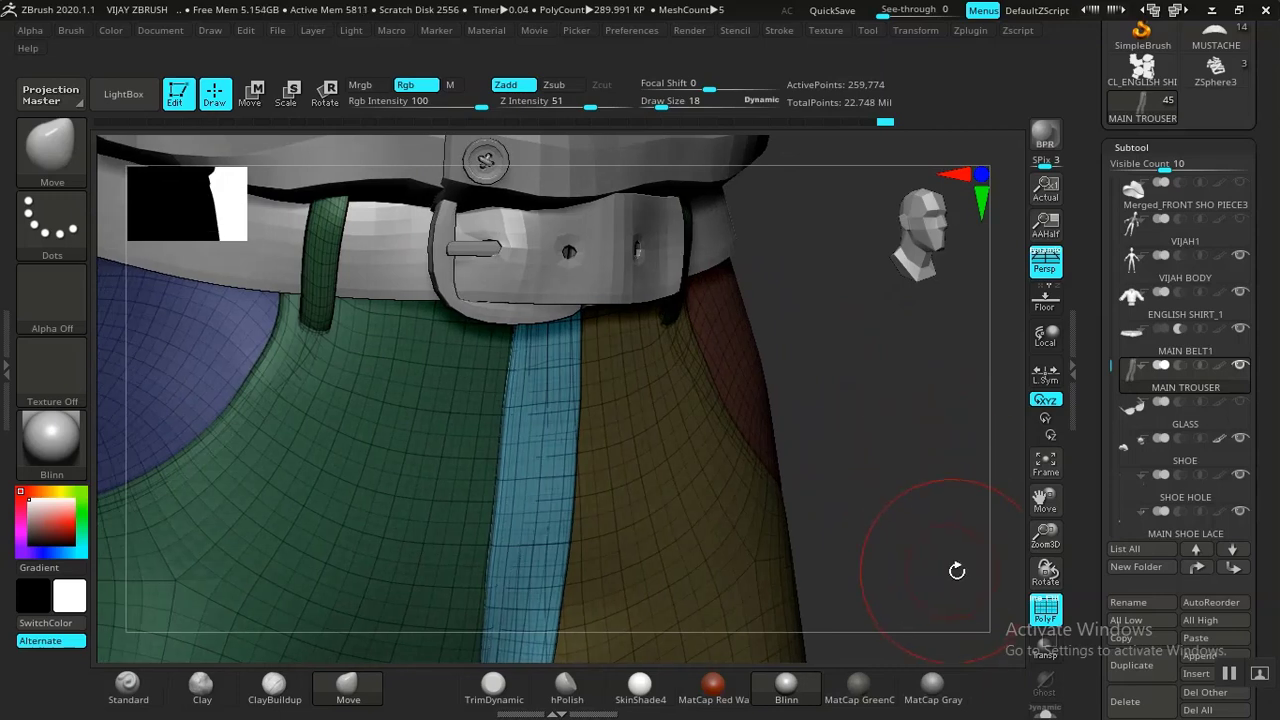
pyautogui.click(1045, 708)
pyautogui.moveTo(1000, 630); pyautogui.dragTo(789, 284)
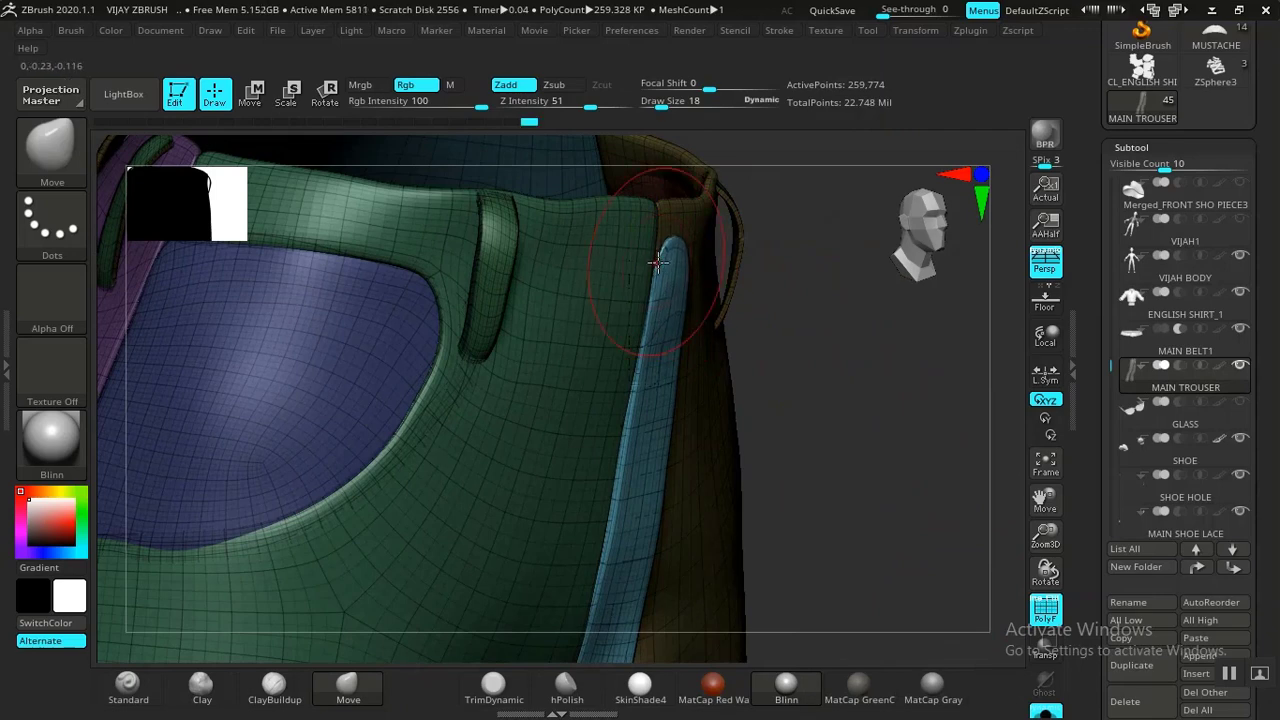
pyautogui.moveTo(734, 306); pyautogui.dragTo(914, 371)
pyautogui.press('ctrl')
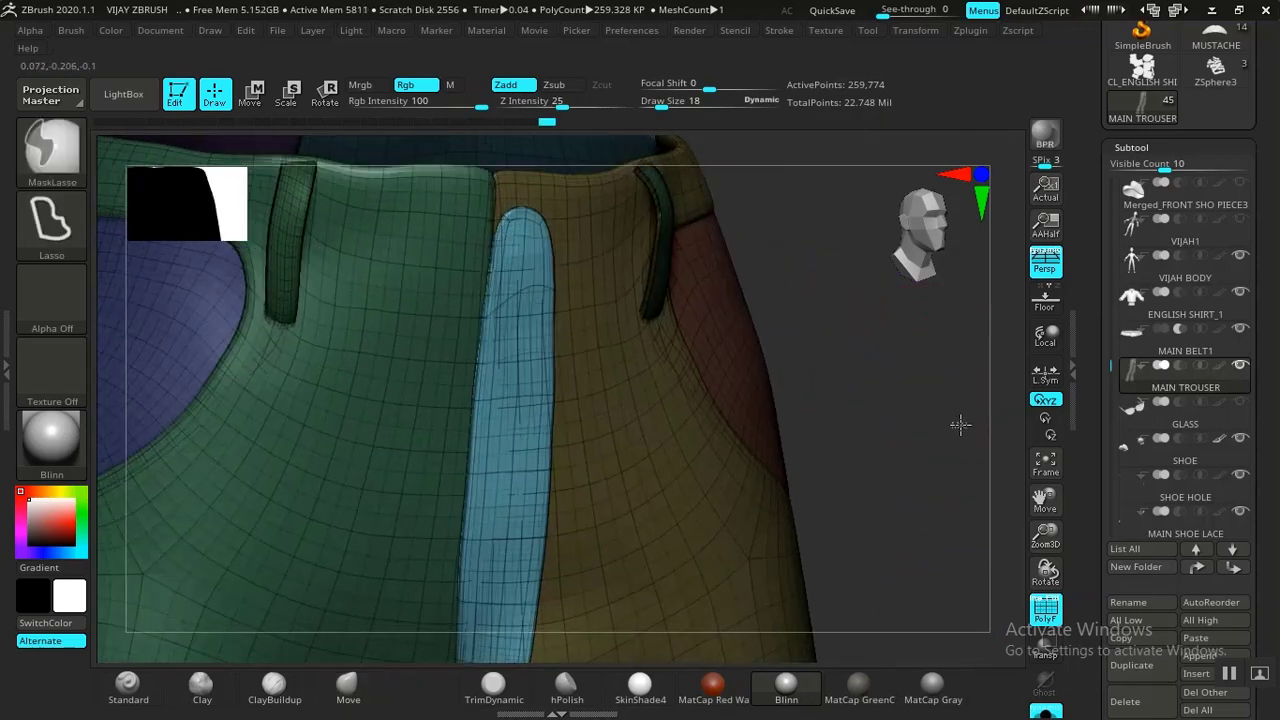
pyautogui.keyDown('ctrl'); pyautogui.click(960, 425); pyautogui.keyUp('ctrl')
pyautogui.press('ctrl')
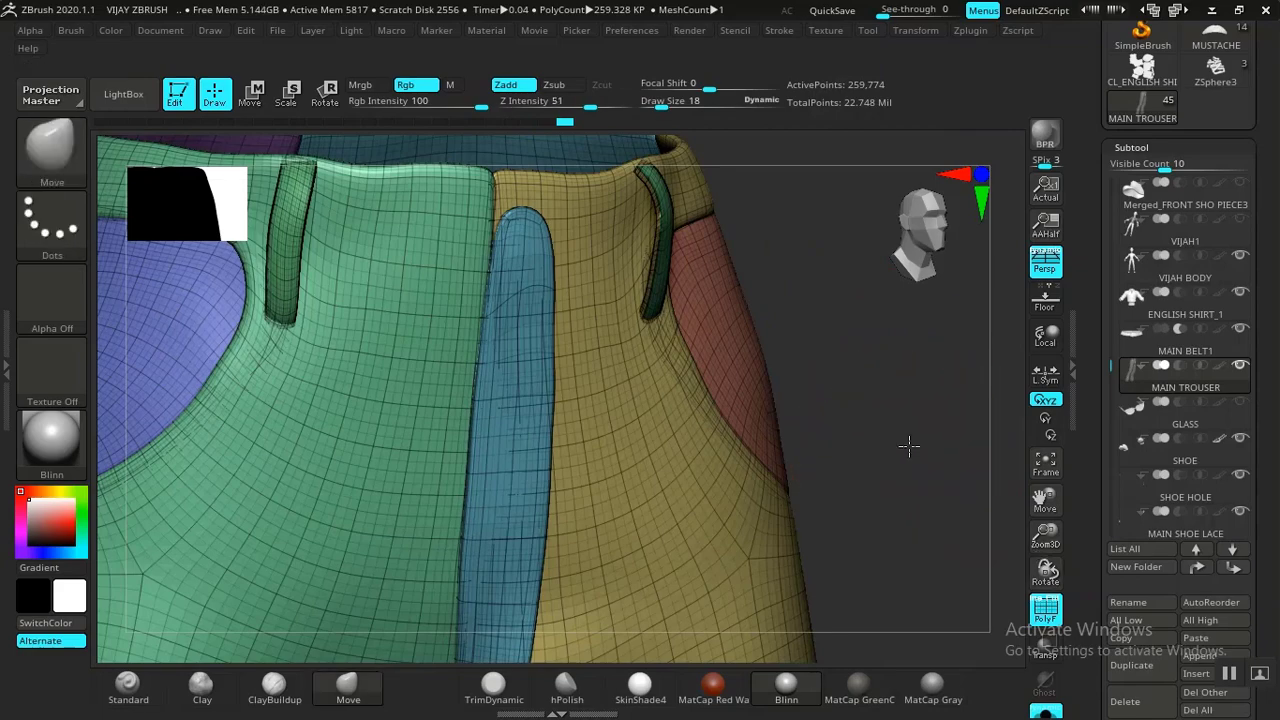
# Step: Lower the trouser by two subdivision levels and check the fly and legs with and without PolyFrame
pyautogui.moveTo(909, 446)
pyautogui.keyDown('alt'); pyautogui.mouseDown()
pyautogui.moveTo(880, 417)
pyautogui.moveTo(897, 340)
pyautogui.moveTo(891, 354)
pyautogui.mouseUp(); pyautogui.keyUp('alt')
pyautogui.hotkey('shift', 'f')
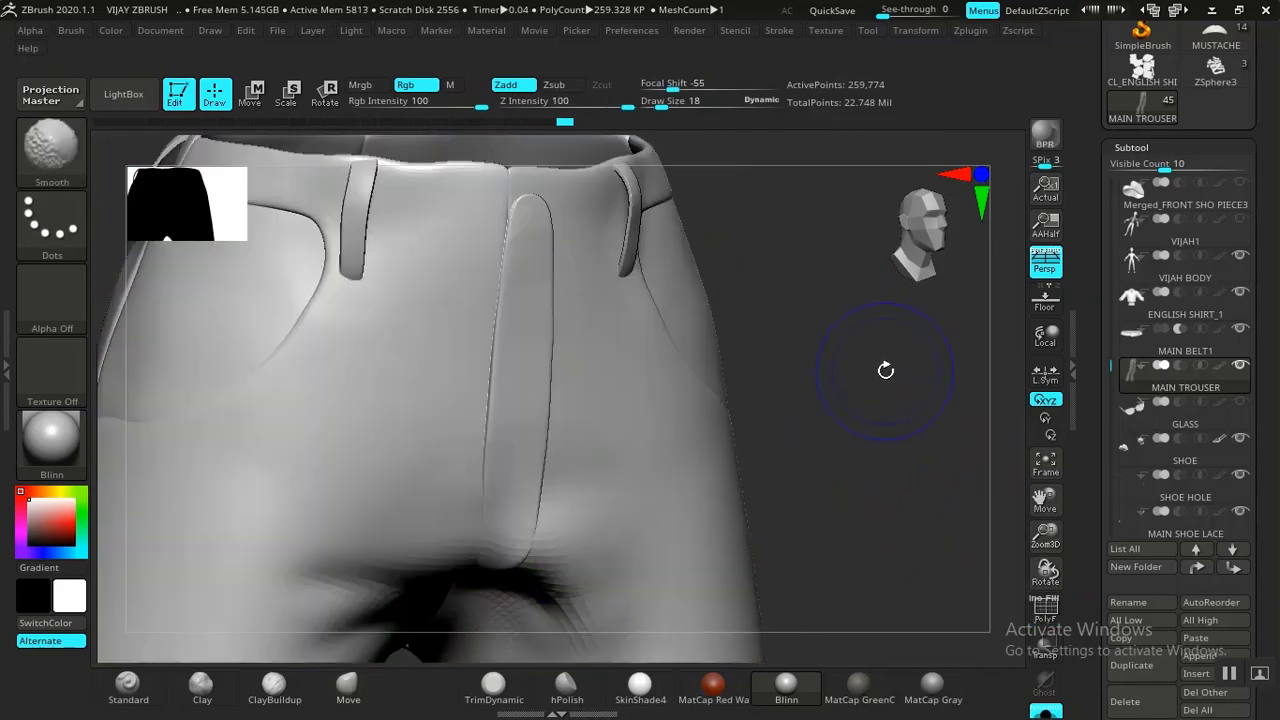
pyautogui.hotkey('shift', 'f')
pyautogui.hotkey('shift', 'f')
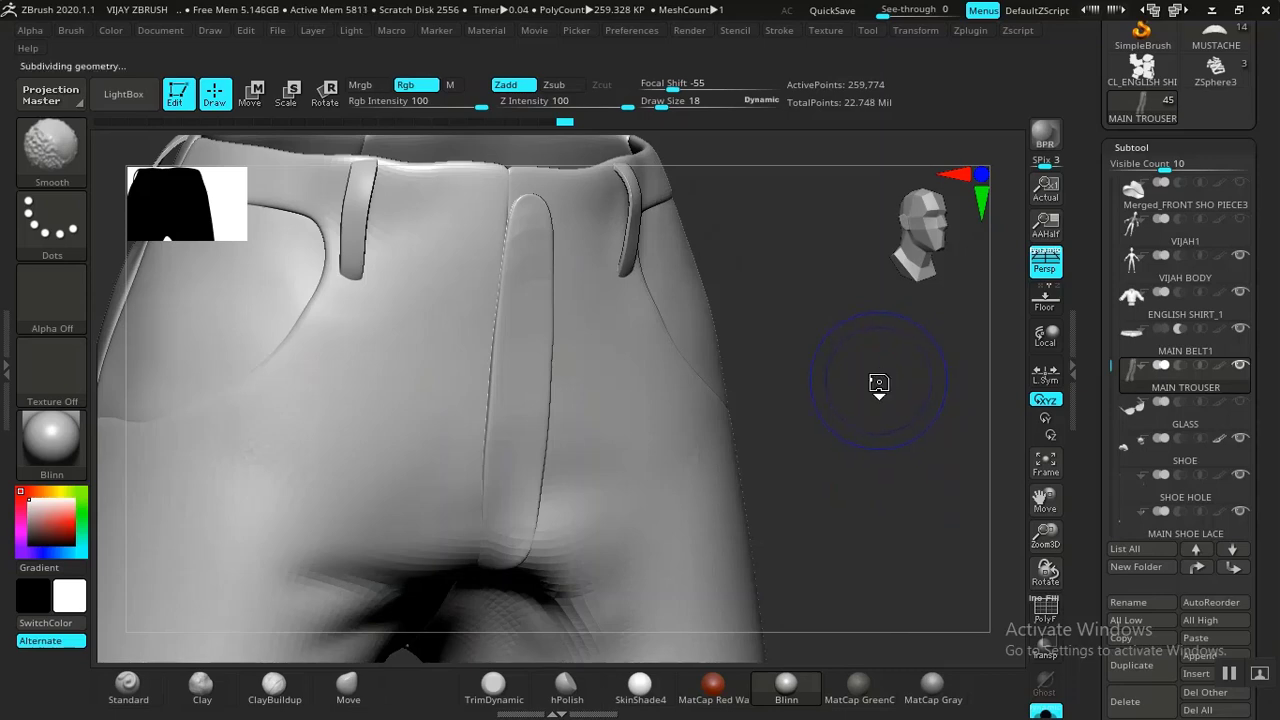
pyautogui.hotkey('shift', 'd')
pyautogui.hotkey('shift', 'd')
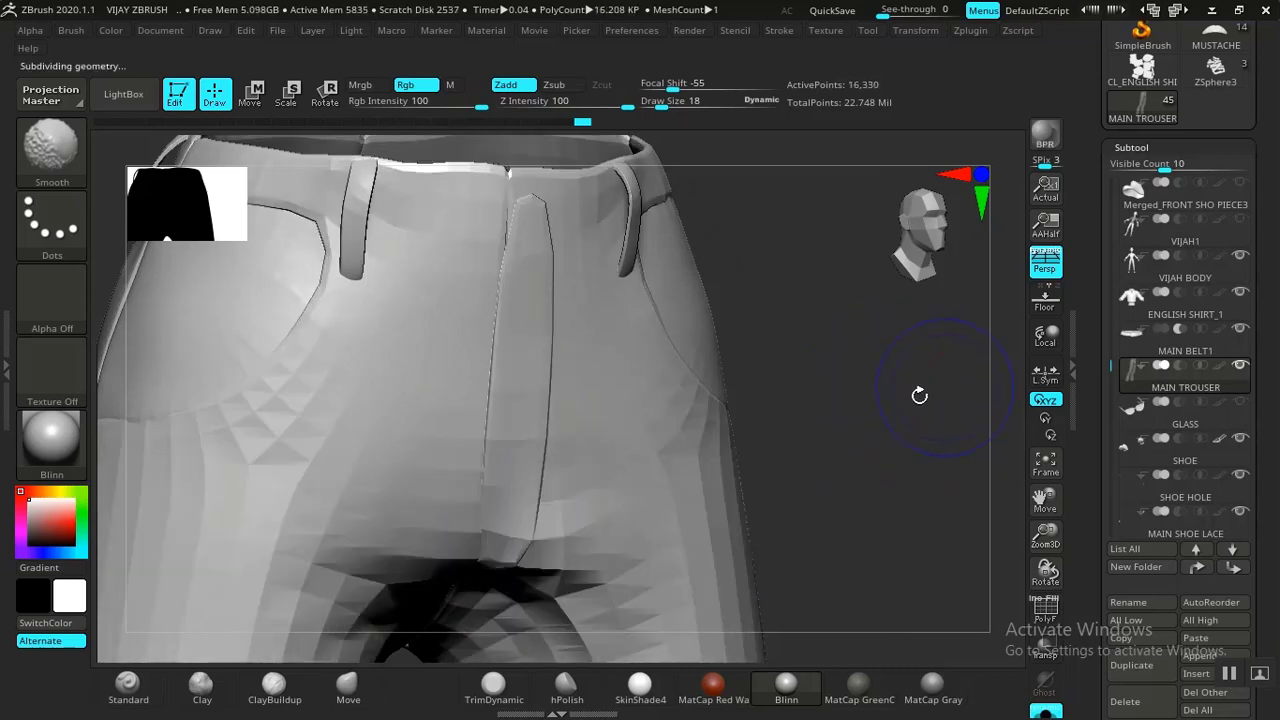
pyautogui.moveTo(914, 436)
pyautogui.mouseDown()
pyautogui.moveTo(903, 440)
pyautogui.moveTo(918, 443)
pyautogui.moveTo(930, 401)
pyautogui.mouseUp()
pyautogui.hotkey('shift', 'f')
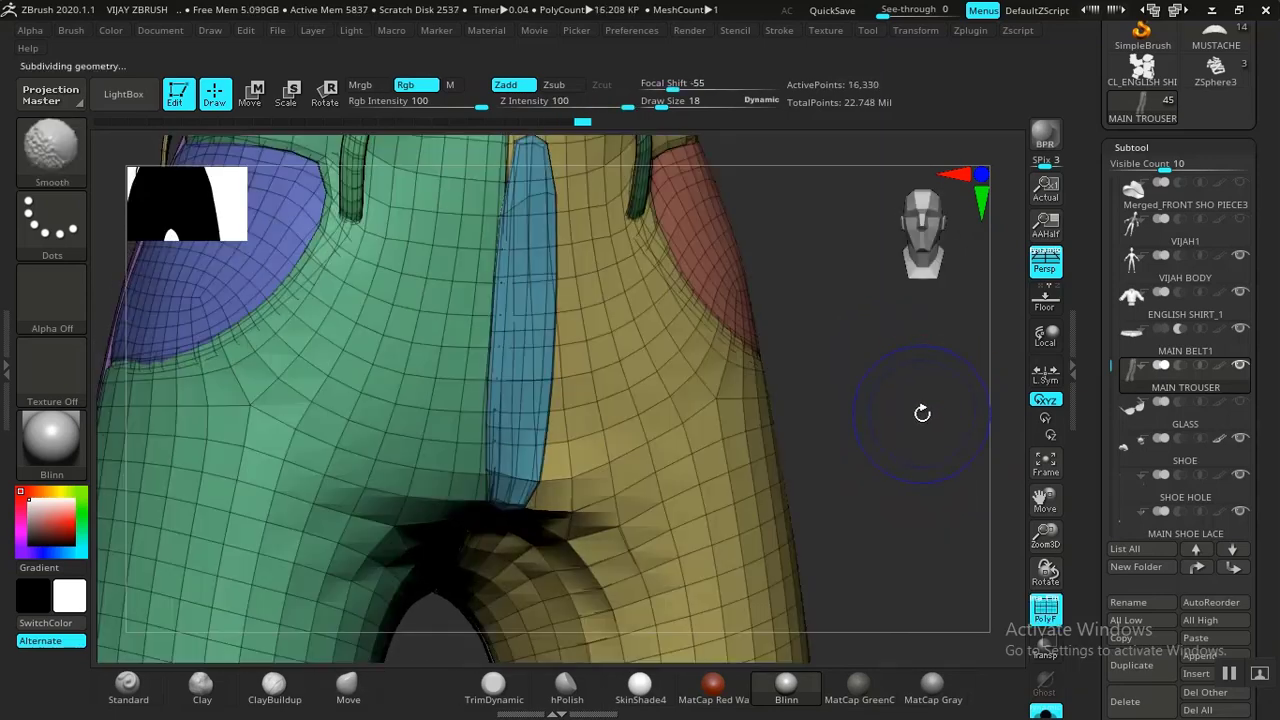
pyautogui.moveTo(920, 451)
pyautogui.keyDown('alt'); pyautogui.mouseDown()
pyautogui.moveTo(894, 437)
pyautogui.moveTo(900, 321)
pyautogui.moveTo(920, 449)
pyautogui.moveTo(834, 374)
pyautogui.moveTo(854, 354)
pyautogui.moveTo(852, 450)
pyautogui.moveTo(700, 440)
pyautogui.moveTo(797, 423)
pyautogui.moveTo(891, 440)
pyautogui.moveTo(877, 449)
pyautogui.moveTo(868, 306)
pyautogui.mouseUp(); pyautogui.keyUp('alt')
pyautogui.hotkey('shift', 'f')
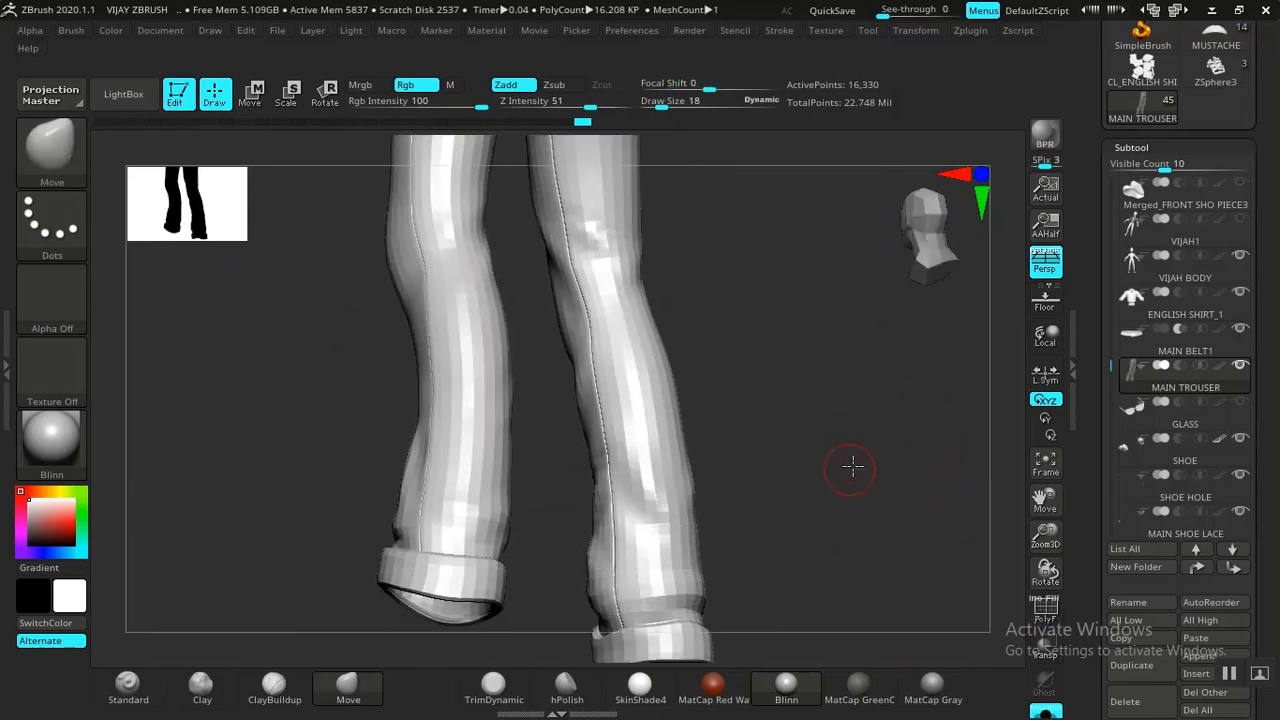
# Step: Isolate the side pocket polygroup, then mask the whole trouser except that pocket
pyautogui.moveTo(852, 466); pyautogui.dragTo(886, 539)
pyautogui.moveTo(877, 423)
pyautogui.keyDown('alt'); pyautogui.mouseDown()
pyautogui.moveTo(866, 441)
pyautogui.moveTo(903, 460)
pyautogui.moveTo(863, 443)
pyautogui.moveTo(917, 449)
pyautogui.moveTo(840, 463)
pyautogui.moveTo(851, 443)
pyautogui.moveTo(931, 480)
pyautogui.moveTo(931, 509)
pyautogui.moveTo(958, 494)
pyautogui.moveTo(925, 478)
pyautogui.mouseUp(); pyautogui.keyUp('alt')
pyautogui.keyDown('ctrl'); pyautogui.keyDown('shift'); pyautogui.click(557, 374); pyautogui.keyUp('shift'); pyautogui.keyUp('ctrl')
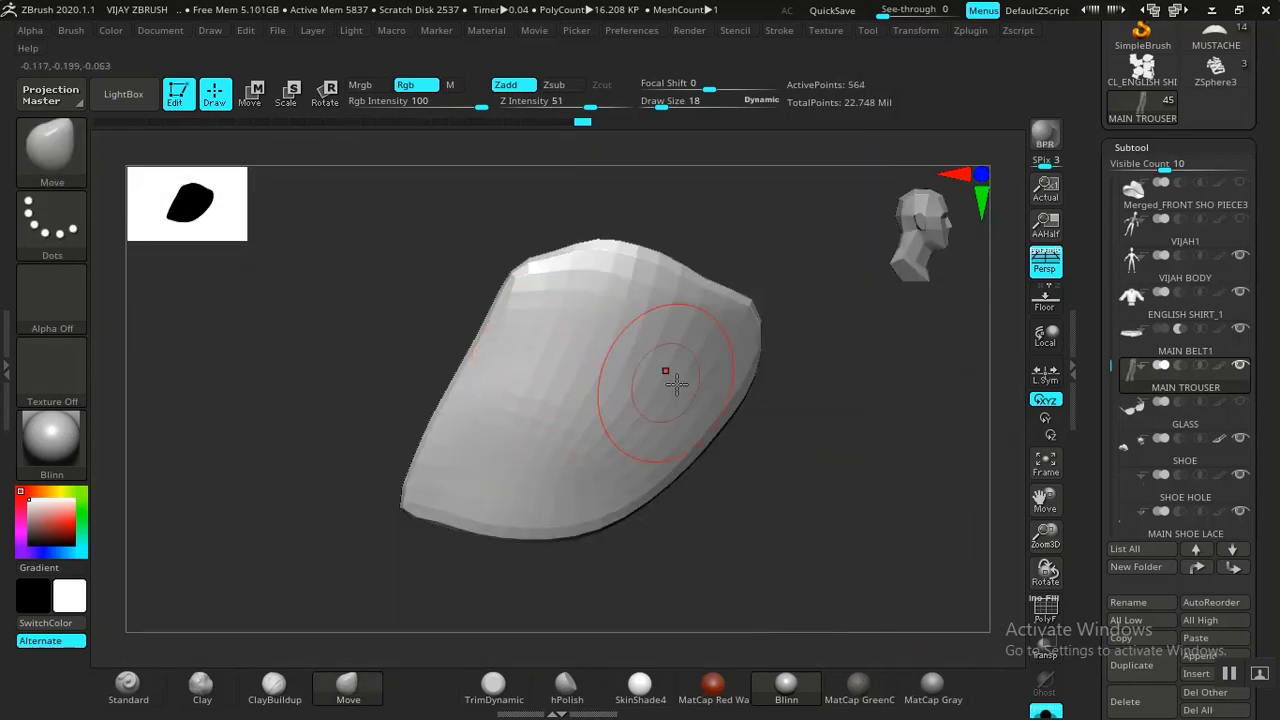
pyautogui.keyDown('ctrl'); pyautogui.click(857, 420); pyautogui.keyUp('ctrl')
pyautogui.keyDown('ctrl'); pyautogui.keyDown('shift'); pyautogui.click(877, 405); pyautogui.keyUp('shift'); pyautogui.keyUp('ctrl')
pyautogui.keyDown('ctrl'); pyautogui.click(877, 405); pyautogui.keyUp('ctrl')
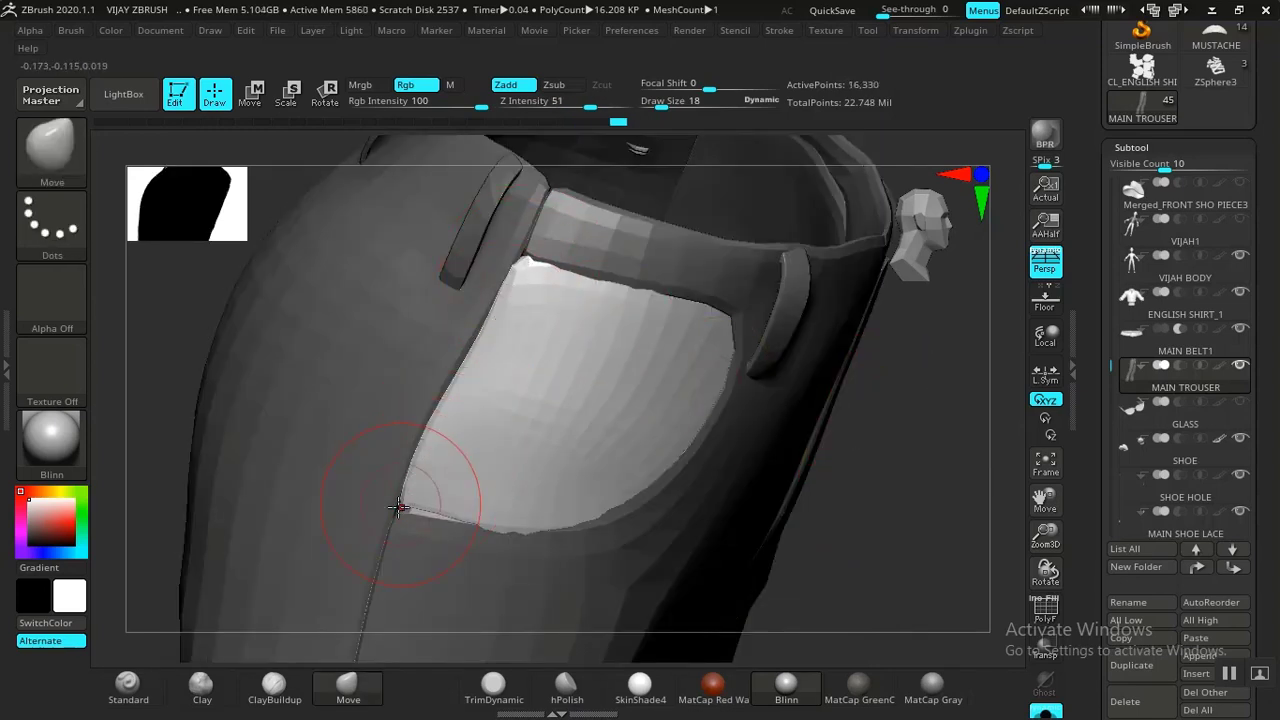
# Step: Clear the mask and mask the whole trouser except one front leg panel, keeping every polygroup visible
pyautogui.moveTo(878, 497); pyautogui.dragTo(521, 462)
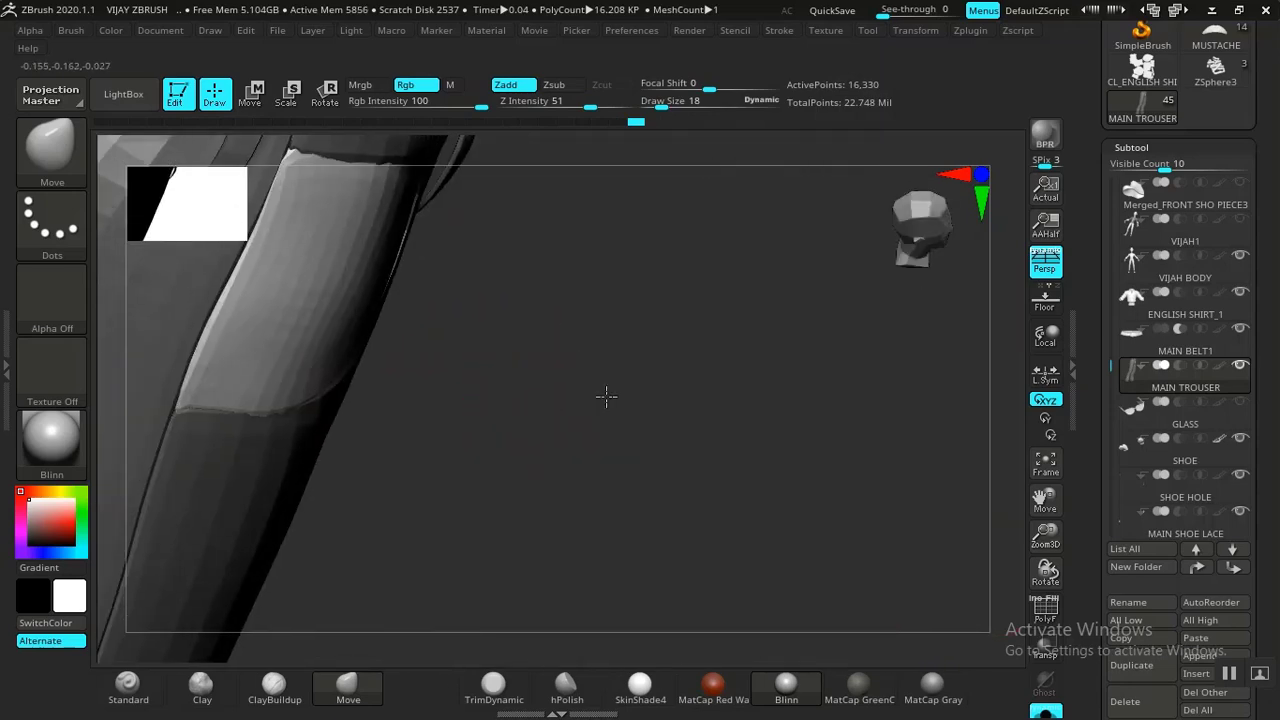
pyautogui.keyDown('alt'); pyautogui.moveTo(606, 397); pyautogui.dragTo(692, 353); pyautogui.keyUp('alt')
pyautogui.keyDown('ctrl'); pyautogui.moveTo(608, 438); pyautogui.dragTo(626, 458); pyautogui.keyUp('ctrl')
pyautogui.keyDown('ctrl'); pyautogui.keyDown('shift'); pyautogui.click(361, 493); pyautogui.keyUp('shift'); pyautogui.keyUp('ctrl')
pyautogui.keyDown('ctrl'); pyautogui.click(562, 441); pyautogui.keyUp('ctrl')
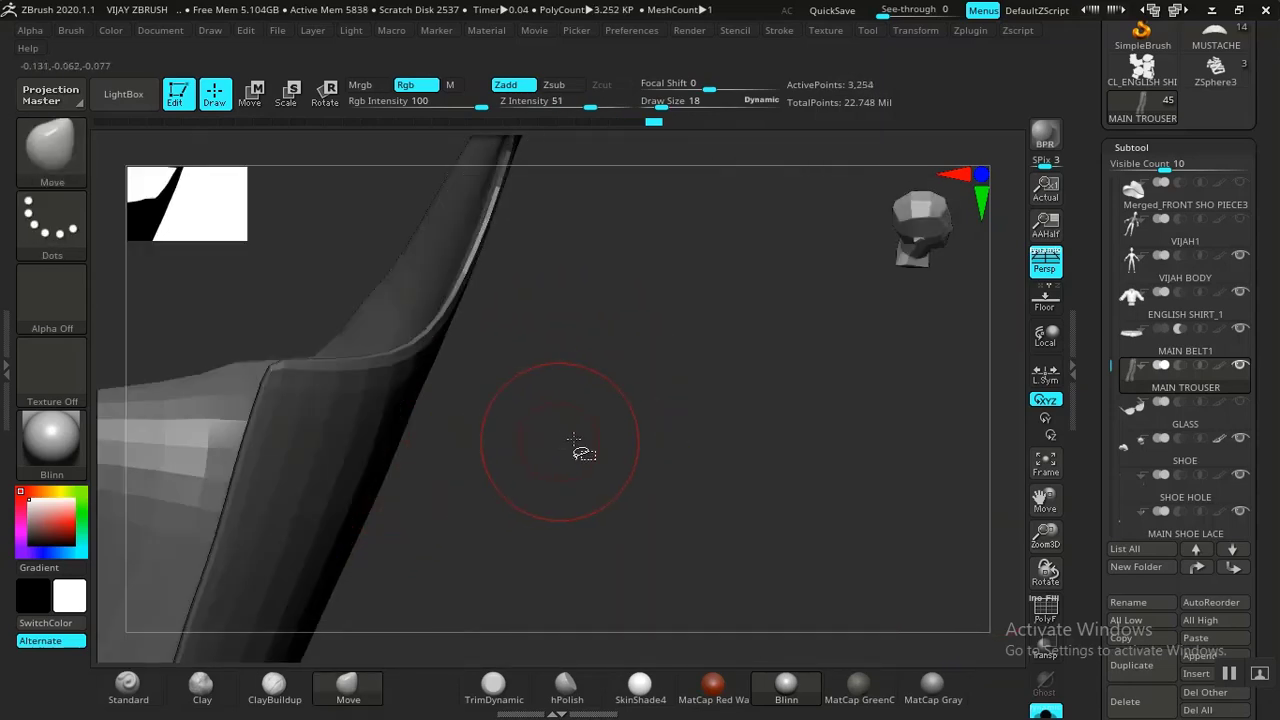
pyautogui.keyDown('ctrl'); pyautogui.keyDown('shift'); pyautogui.click(575, 447); pyautogui.keyUp('shift'); pyautogui.keyUp('ctrl')
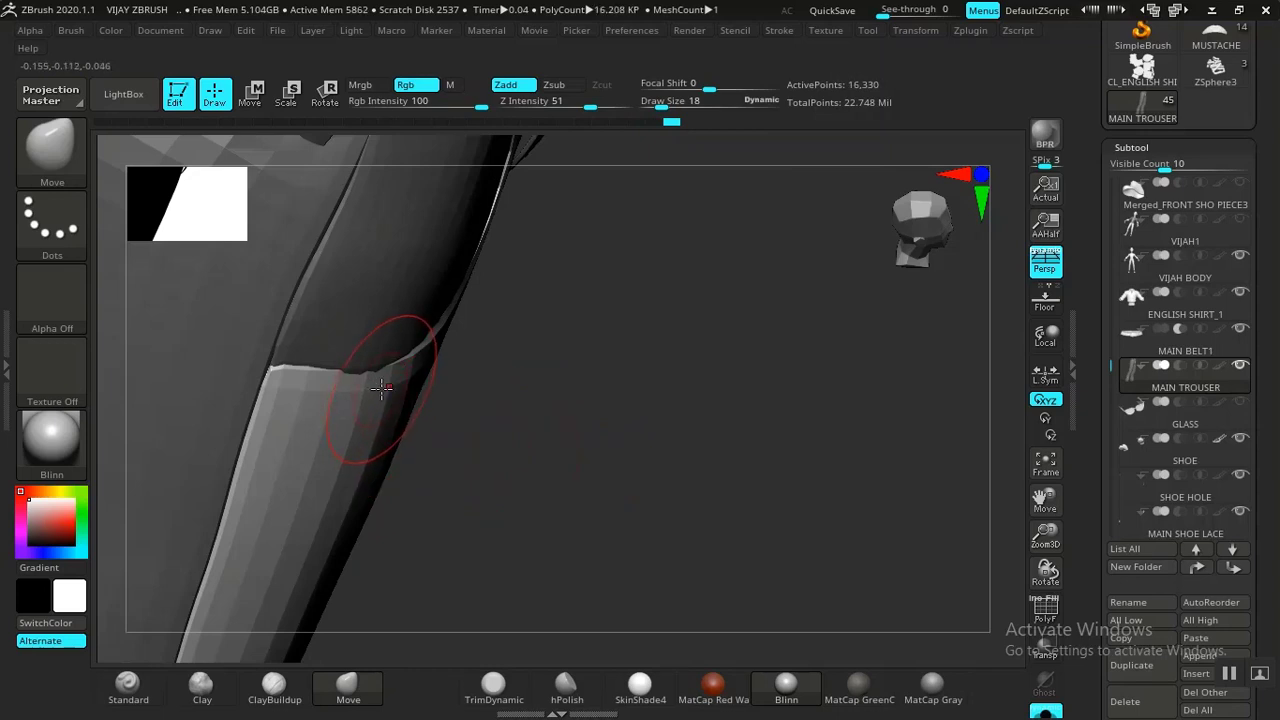
# Step: Pull the front panel's curved pocket-opening edge outward with the Move brush, raising the Draw Size to 22 and 30
pyautogui.moveTo(384, 387); pyautogui.dragTo(388, 374)
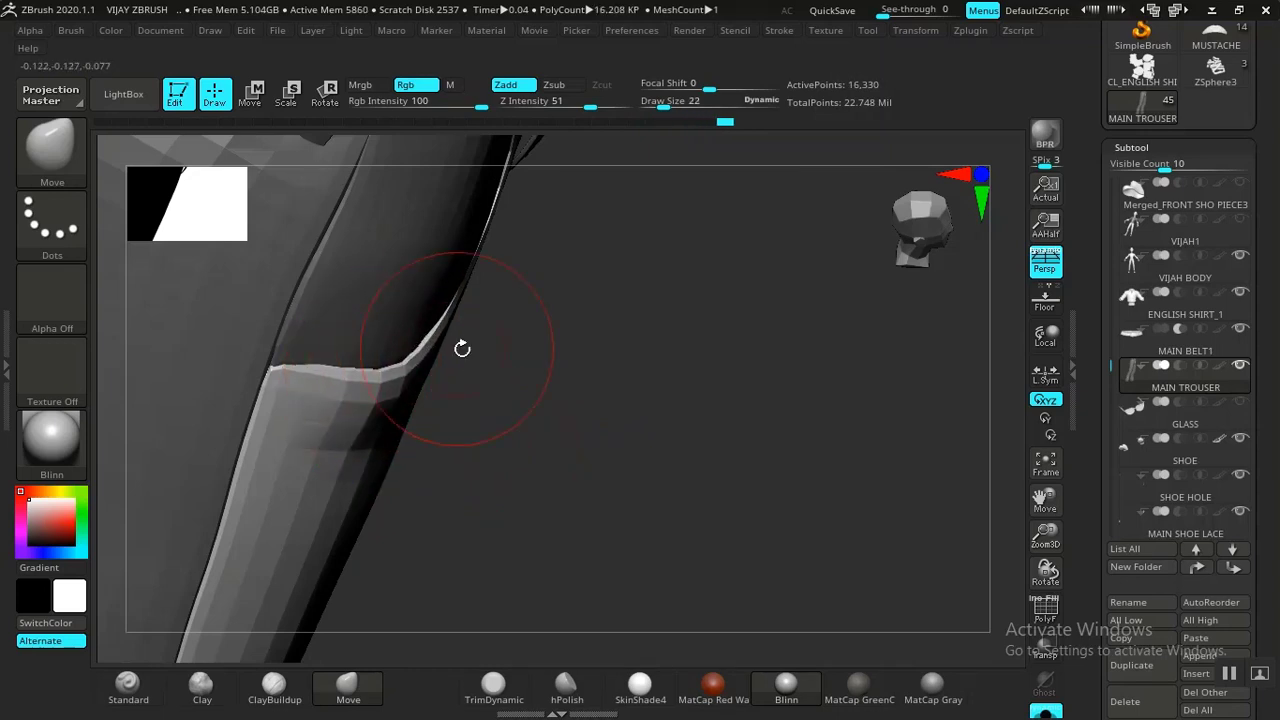
pyautogui.moveTo(634, 424); pyautogui.dragTo(621, 378)
pyautogui.keyDown('alt'); pyautogui.moveTo(621, 378); pyautogui.dragTo(668, 537); pyautogui.keyUp('alt')
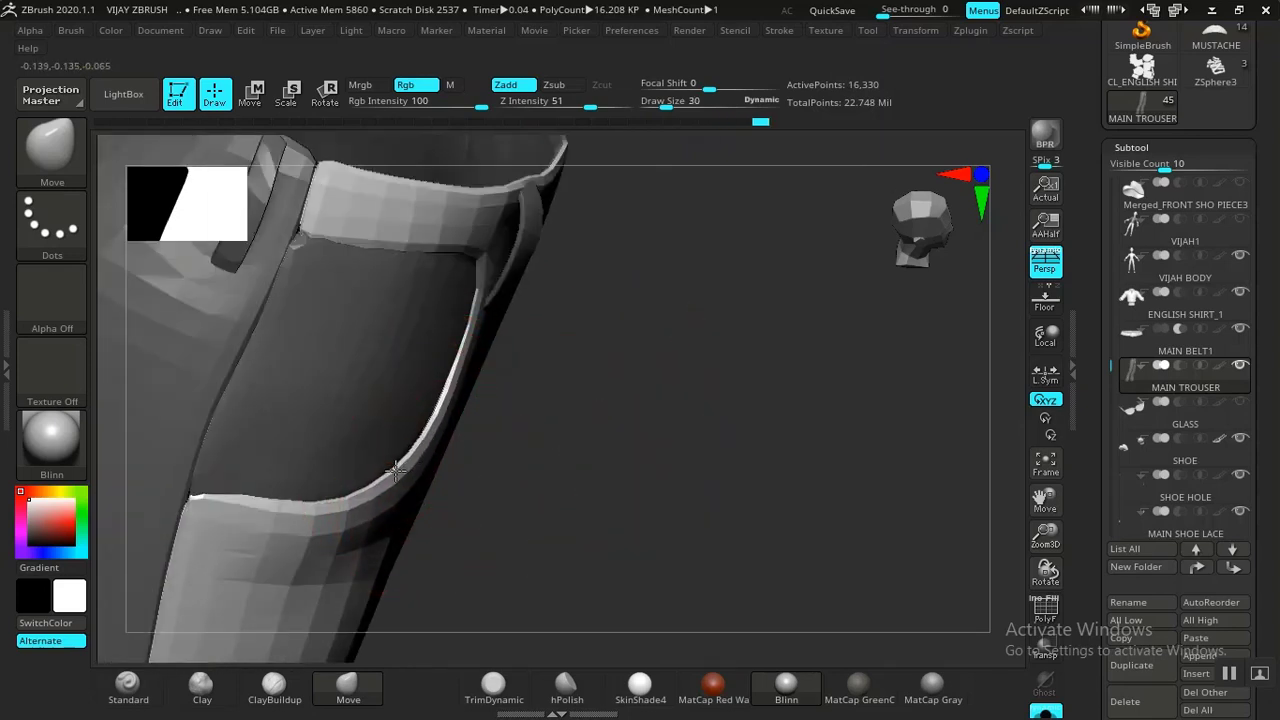
pyautogui.moveTo(413, 456)
pyautogui.mouseDown()
pyautogui.moveTo(428, 432)
pyautogui.moveTo(407, 450)
pyautogui.mouseUp()
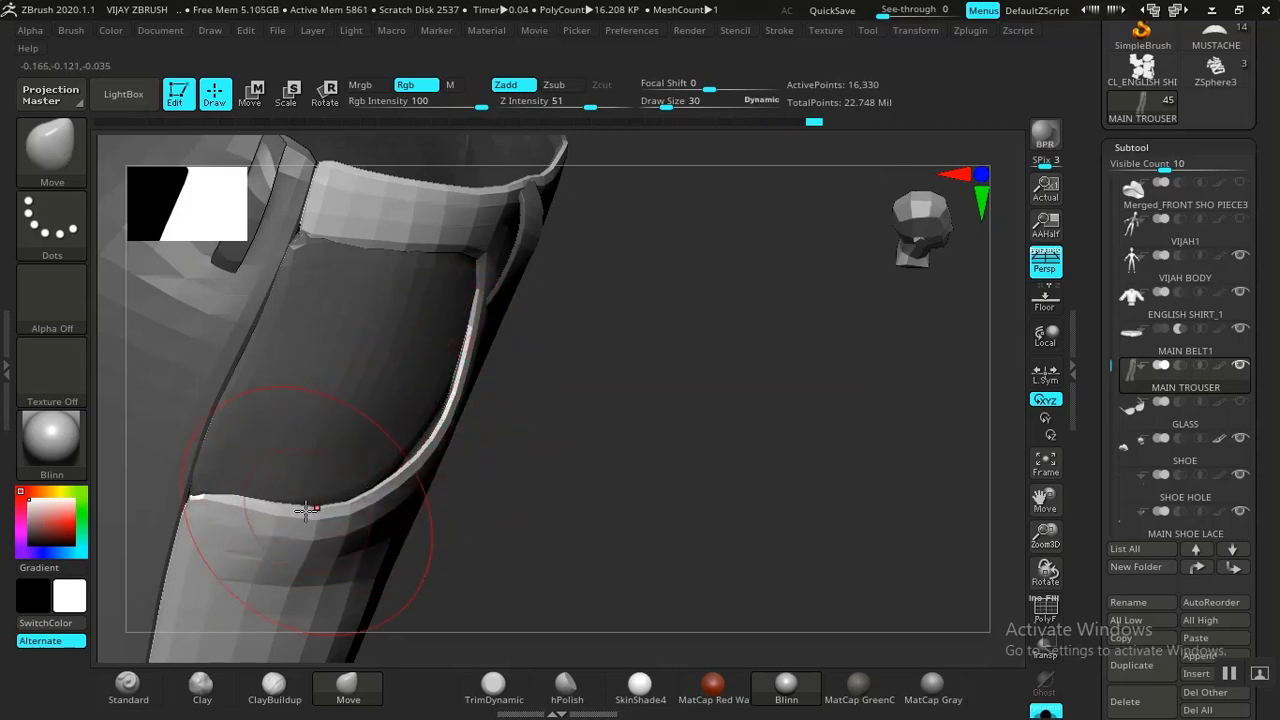
pyautogui.moveTo(533, 455); pyautogui.dragTo(569, 397)
# Step: Mask everything on the trouser except the front leg panel on the opposite side of the fly
pyautogui.keyDown('alt'); pyautogui.moveTo(688, 382); pyautogui.dragTo(938, 492); pyautogui.keyUp('alt')
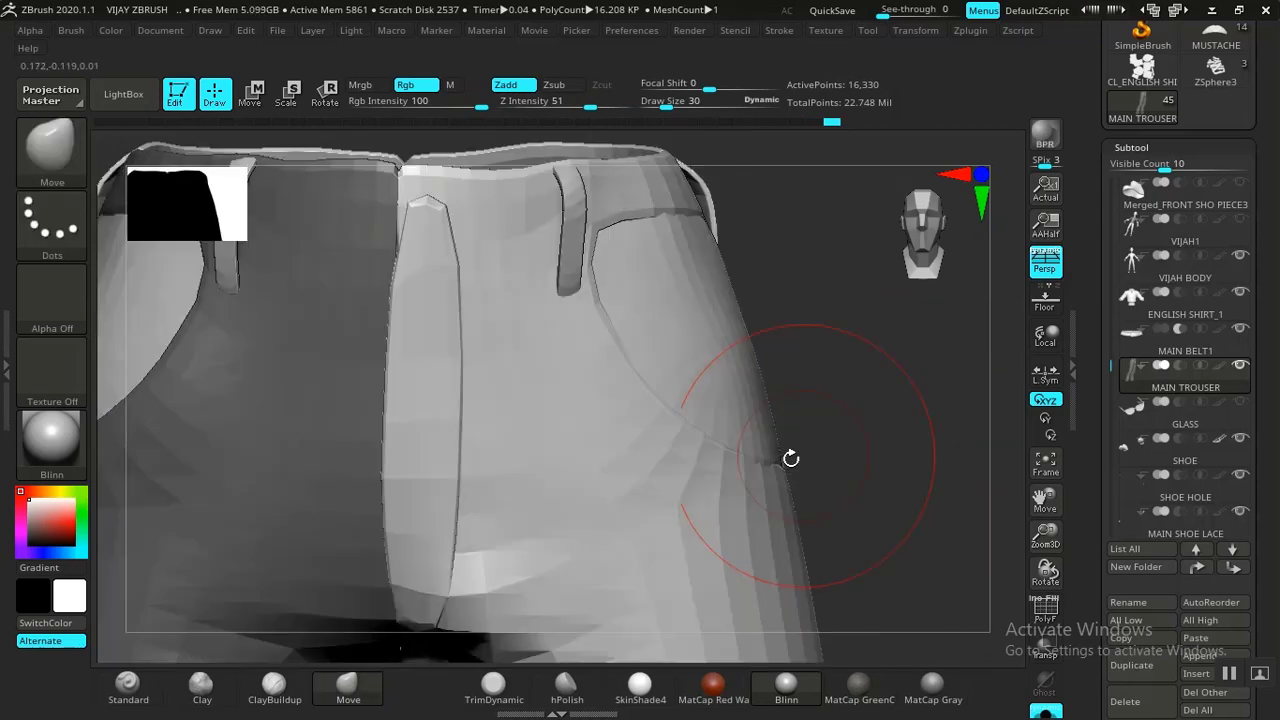
pyautogui.keyDown('ctrl'); pyautogui.keyDown('shift'); pyautogui.click(646, 534); pyautogui.keyUp('shift'); pyautogui.keyUp('ctrl')
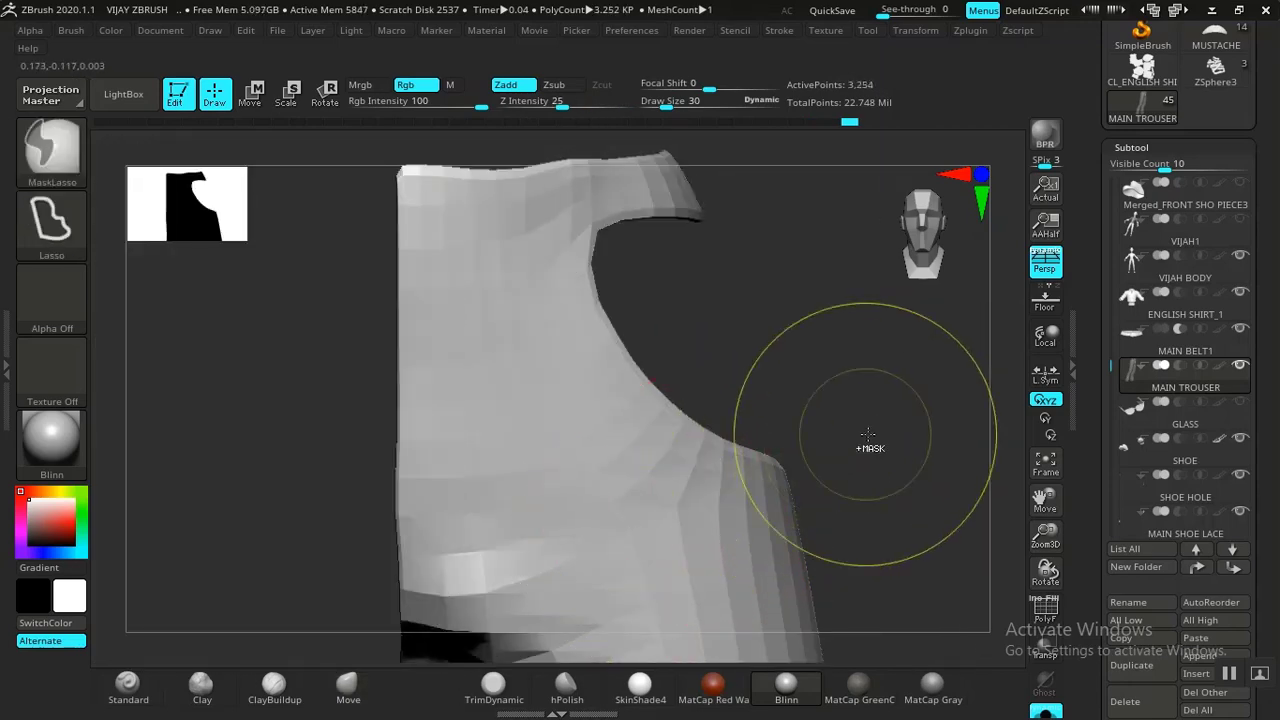
pyautogui.keyDown('ctrl'); pyautogui.keyDown('shift'); pyautogui.click(908, 433); pyautogui.keyUp('shift'); pyautogui.keyUp('ctrl')
pyautogui.moveTo(908, 433)
pyautogui.mouseDown()
pyautogui.moveTo(817, 437)
pyautogui.moveTo(846, 248)
pyautogui.moveTo(867, 215)
pyautogui.mouseUp()
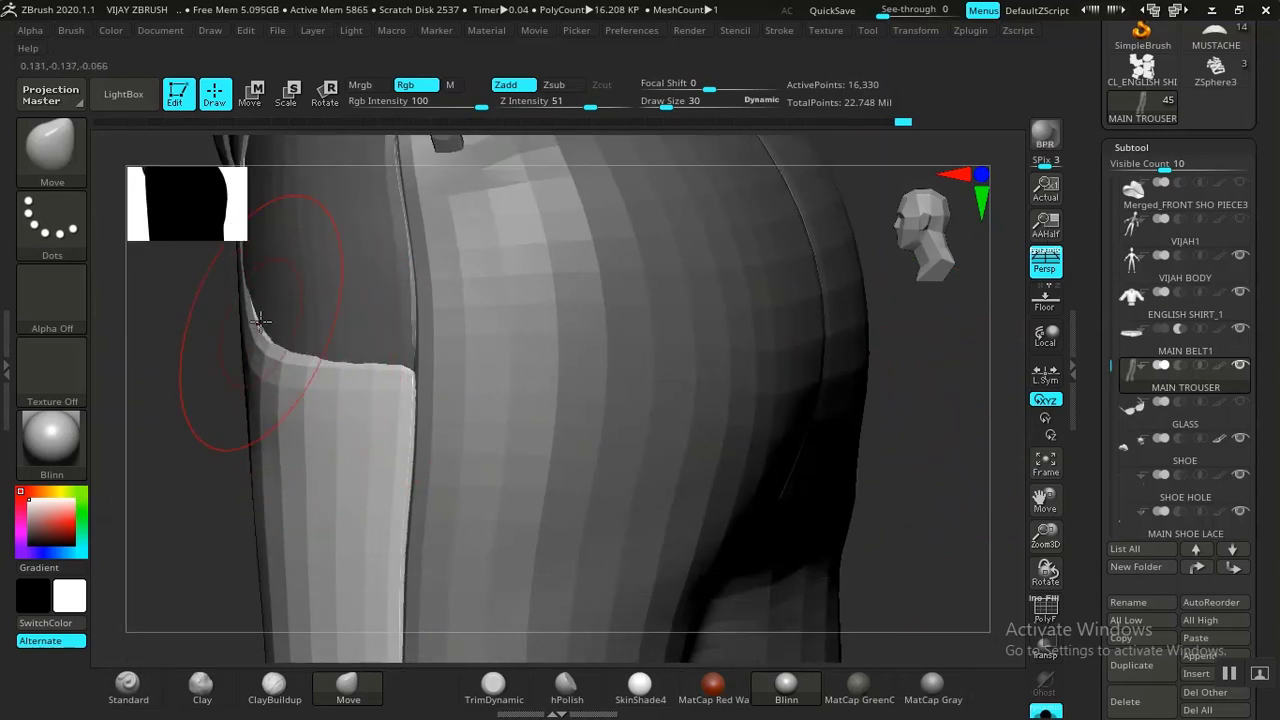
# Step: Pull the opposite panel's curved pocket-opening edge outward with the Move brush at Draw Size 30
pyautogui.moveTo(259, 319); pyautogui.dragTo(241, 316)
pyautogui.moveTo(295, 350); pyautogui.dragTo(304, 371)
pyautogui.moveTo(194, 429); pyautogui.dragTo(172, 500)
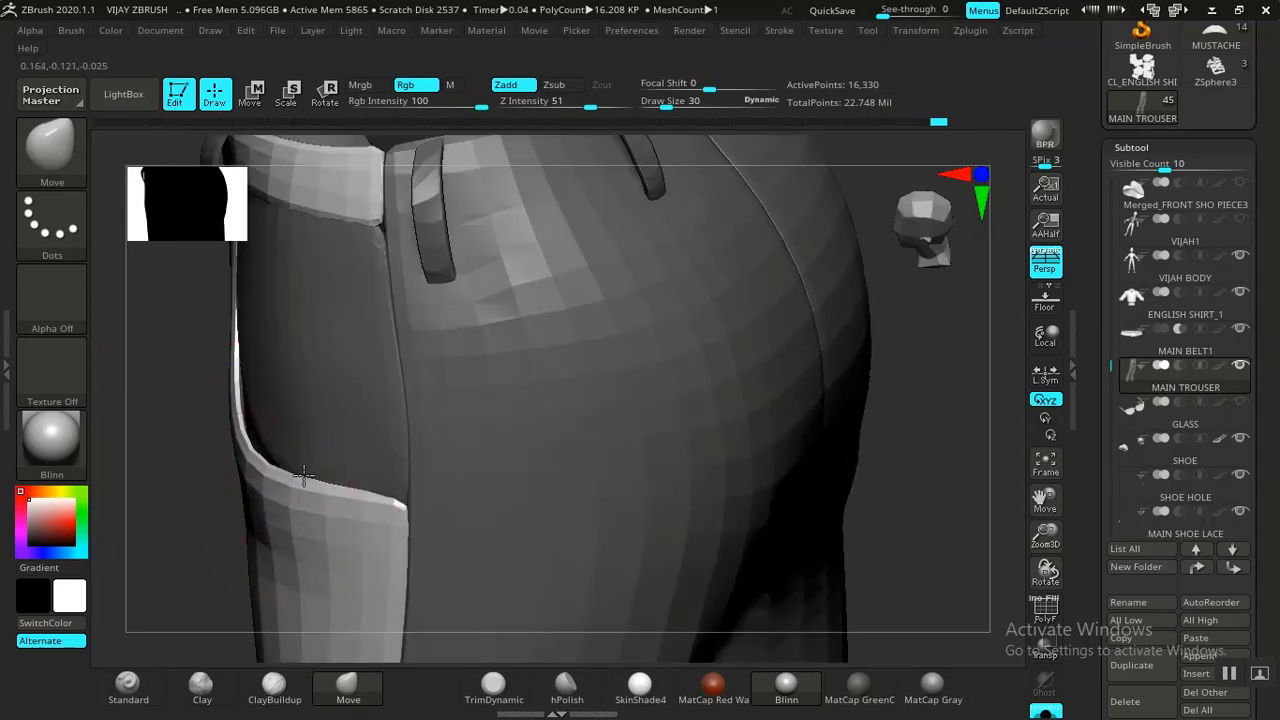
pyautogui.keyDown('alt'); pyautogui.moveTo(189, 444); pyautogui.dragTo(241, 531); pyautogui.keyUp('alt')
pyautogui.moveTo(297, 413); pyautogui.dragTo(280, 408)
pyautogui.moveTo(216, 469); pyautogui.dragTo(348, 402)
# Step: Clear the mask and mask the whole trouser except the side pocket polygroup
pyautogui.keyDown('ctrl'); pyautogui.moveTo(223, 408); pyautogui.dragTo(246, 424); pyautogui.keyUp('ctrl')
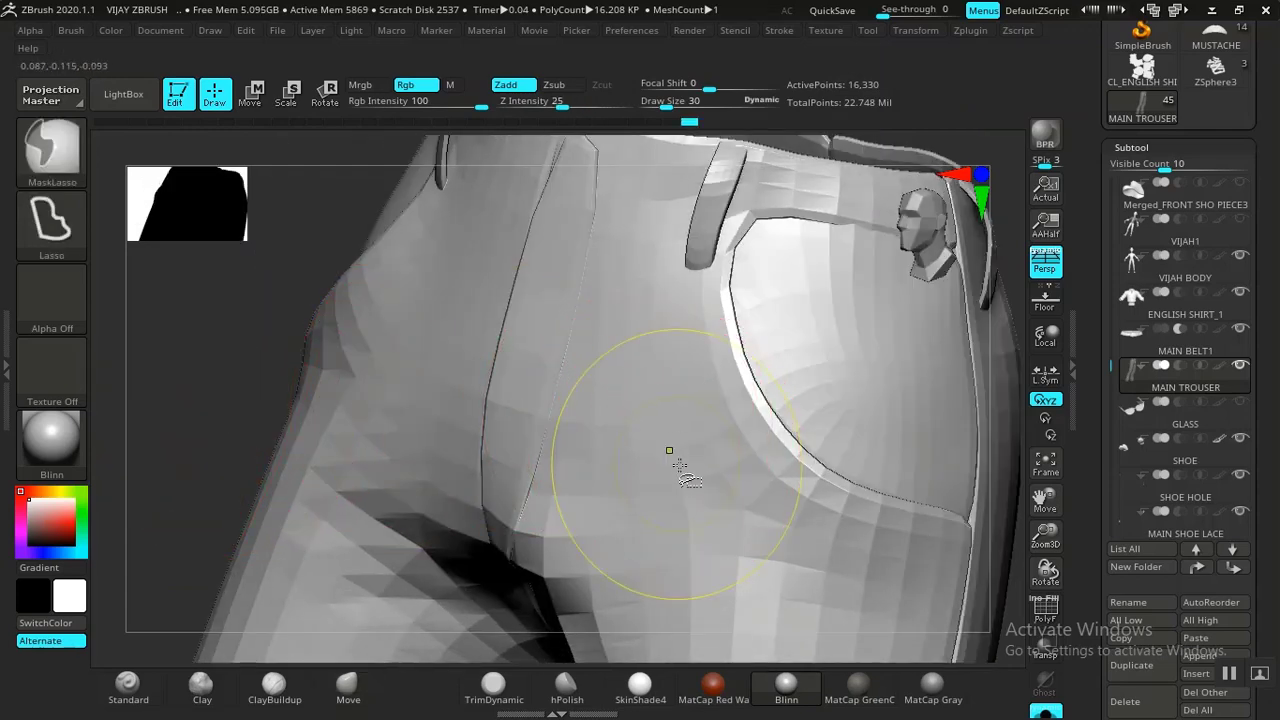
pyautogui.hotkey('ctrl', 'shift')
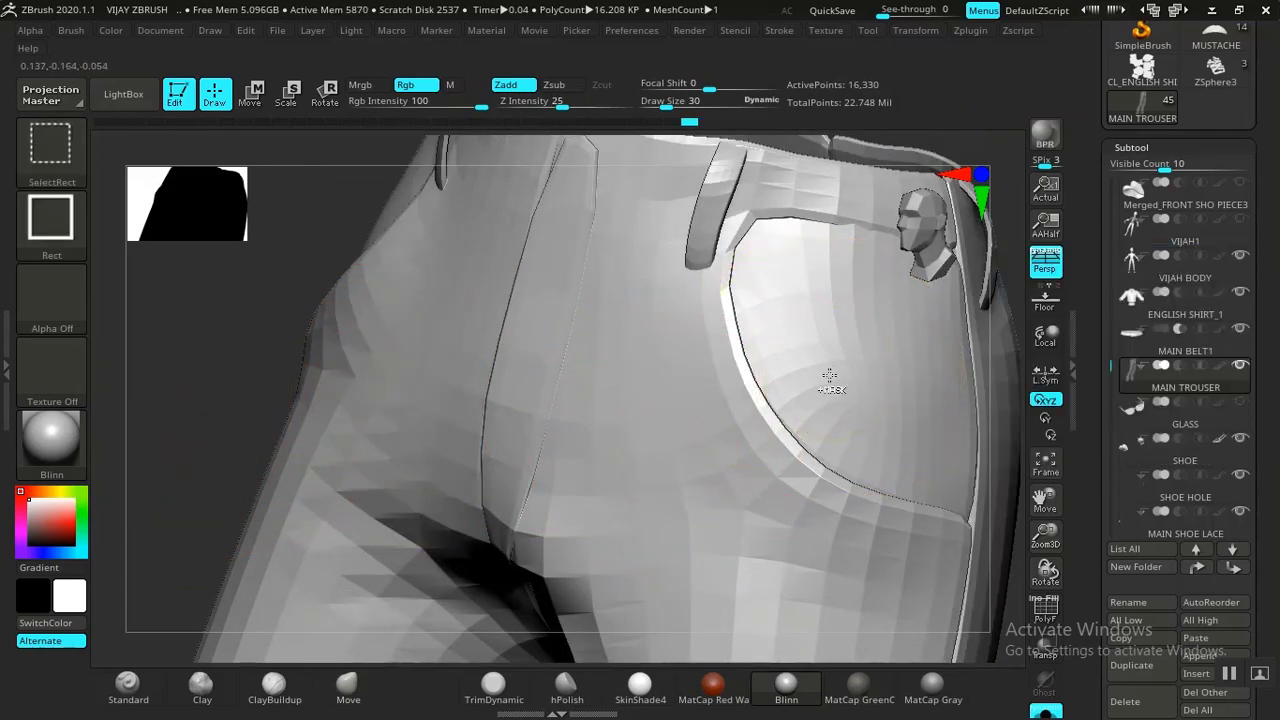
pyautogui.keyDown('ctrl'); pyautogui.keyDown('shift'); pyautogui.click(831, 377); pyautogui.keyUp('shift'); pyautogui.keyUp('ctrl')
pyautogui.keyDown('ctrl'); pyautogui.keyDown('shift'); pyautogui.click(380, 425); pyautogui.keyUp('shift'); pyautogui.keyUp('ctrl')
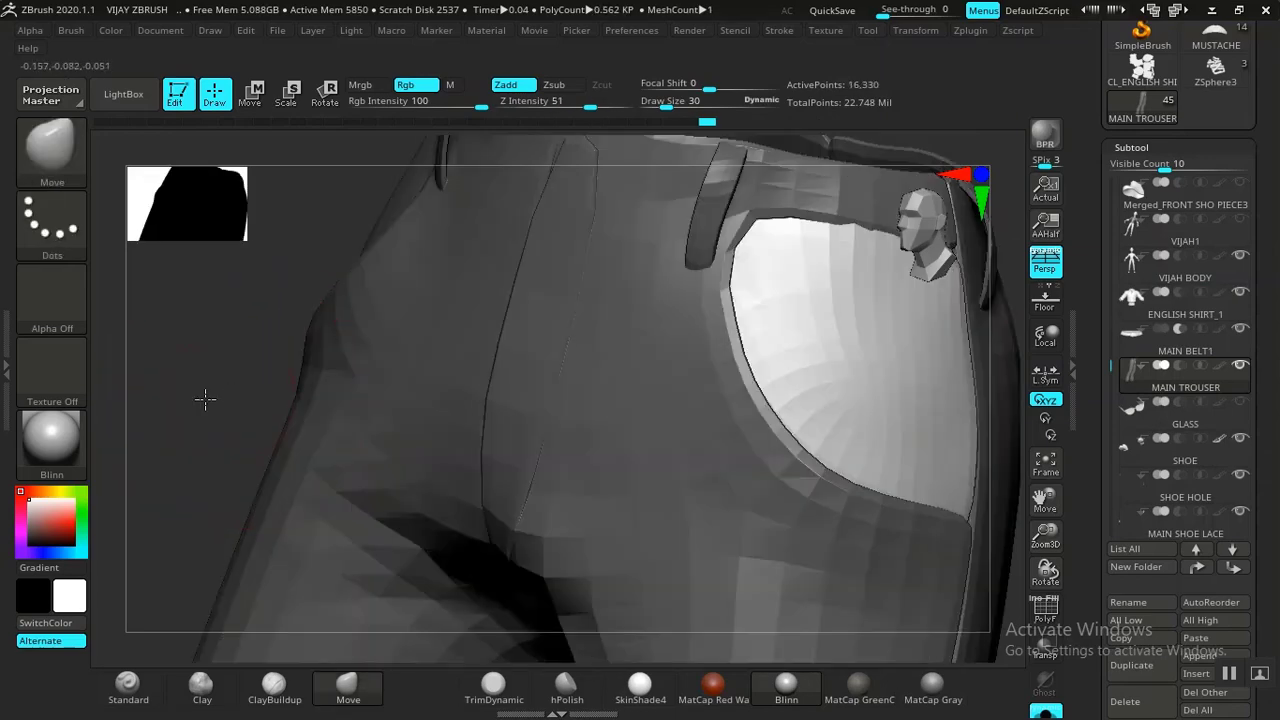
pyautogui.moveTo(206, 397); pyautogui.dragTo(301, 370)
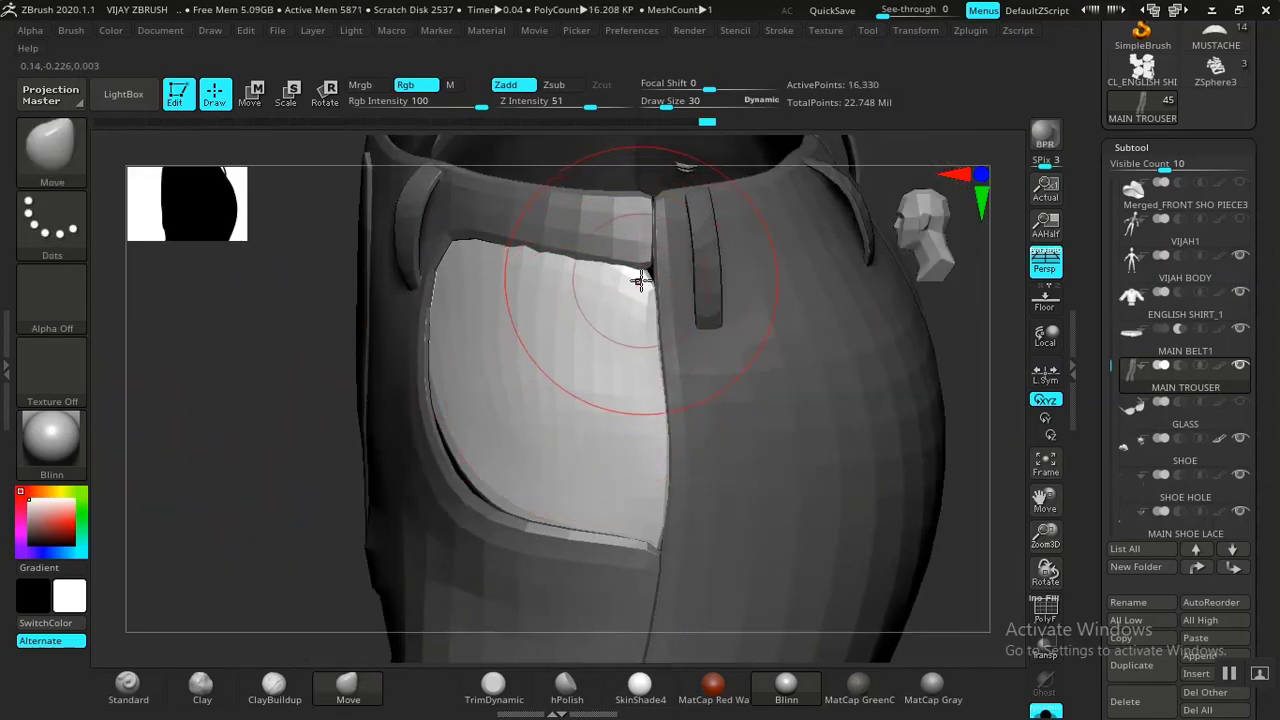
# Step: Reshape the side pocket's upper rear corner below the waistband with the Move brush at Draw Size 10
pyautogui.press('[')
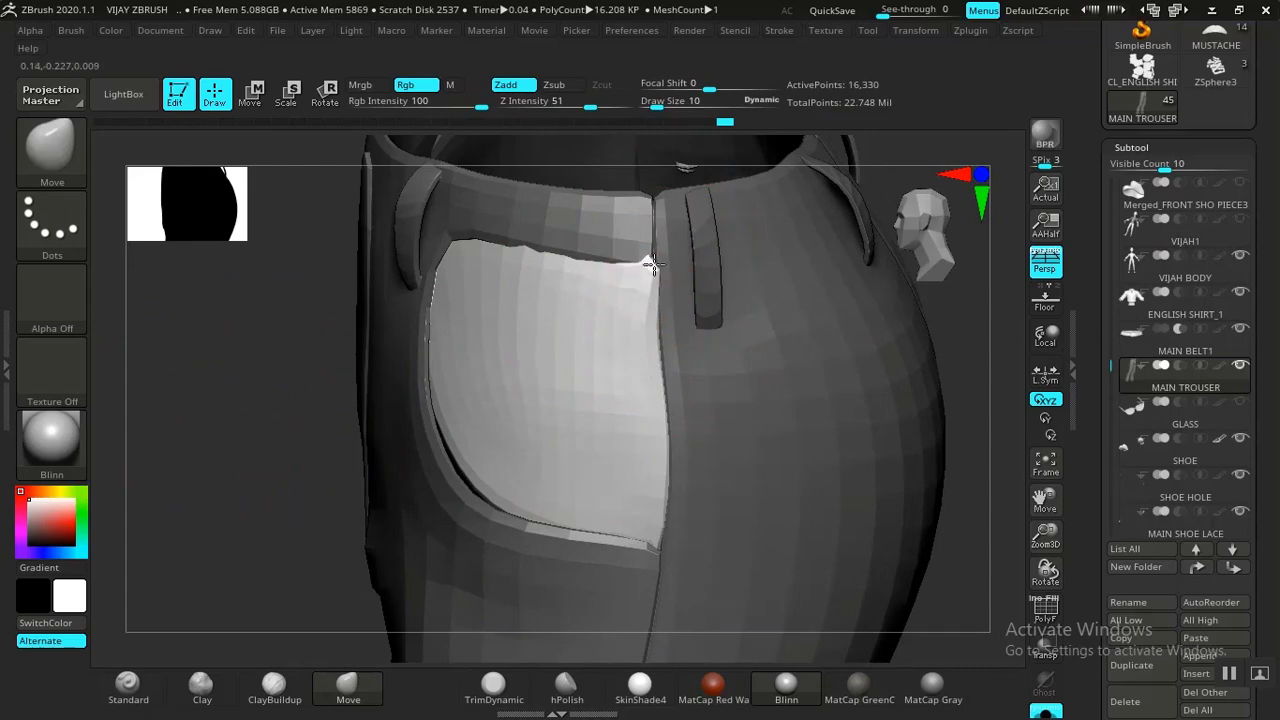
pyautogui.moveTo(1003, 350); pyautogui.dragTo(737, 453)
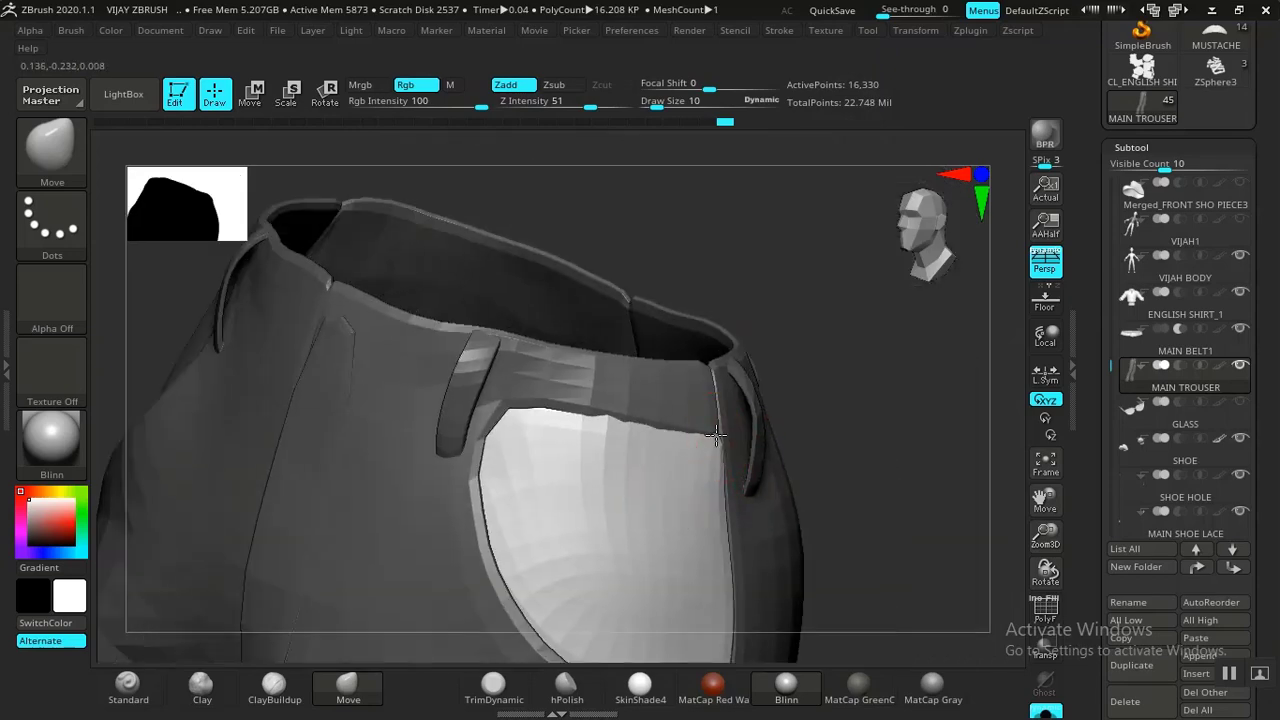
pyautogui.moveTo(907, 397); pyautogui.dragTo(871, 385)
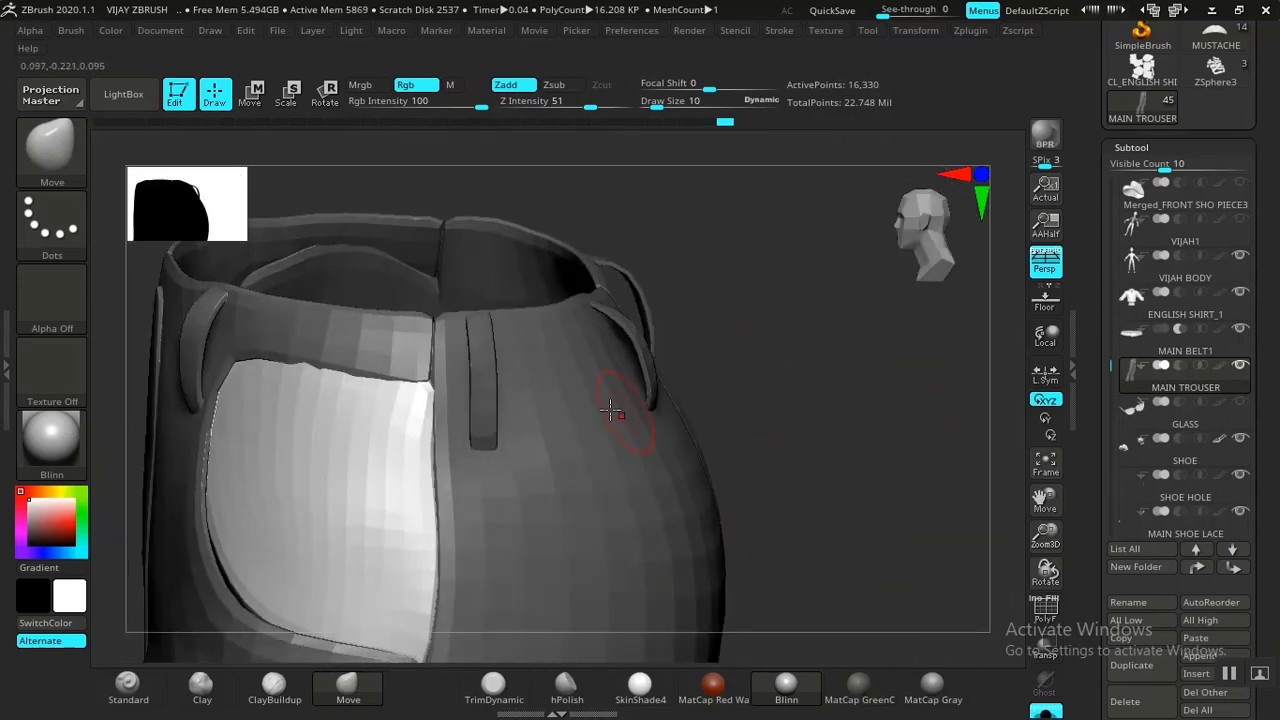
# Step: Clear the pocket's mask and mask the trouser except the front panel that wraps around the pocket
pyautogui.keyDown('ctrl'); pyautogui.keyDown('shift'); pyautogui.click(423, 380); pyautogui.keyUp('shift'); pyautogui.keyUp('ctrl')
pyautogui.keyDown('ctrl'); pyautogui.keyDown('shift'); pyautogui.click(816, 352); pyautogui.keyUp('shift'); pyautogui.keyUp('ctrl')
pyautogui.keyDown('ctrl'); pyautogui.click(820, 351); pyautogui.keyUp('ctrl')
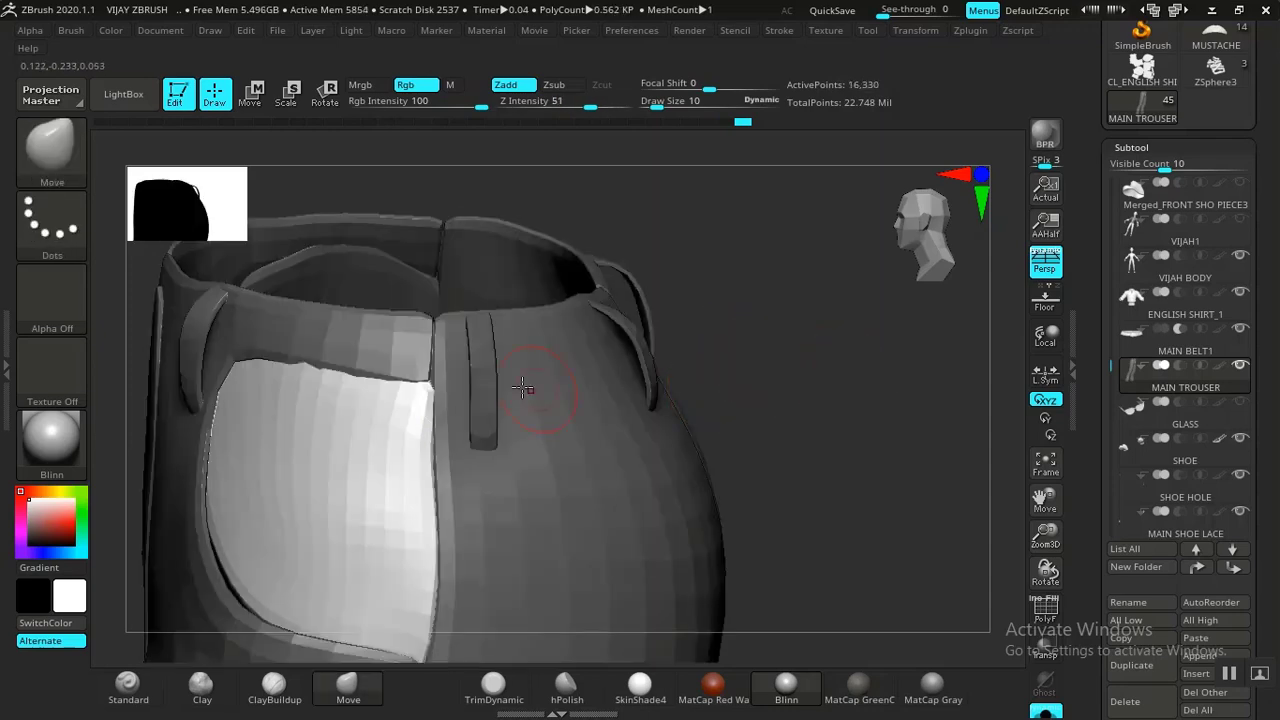
pyautogui.keyDown('ctrl'); pyautogui.moveTo(796, 301); pyautogui.dragTo(776, 318); pyautogui.keyUp('ctrl')
pyautogui.keyDown('ctrl'); pyautogui.keyDown('shift'); pyautogui.click(412, 348); pyautogui.keyUp('shift'); pyautogui.keyUp('ctrl')
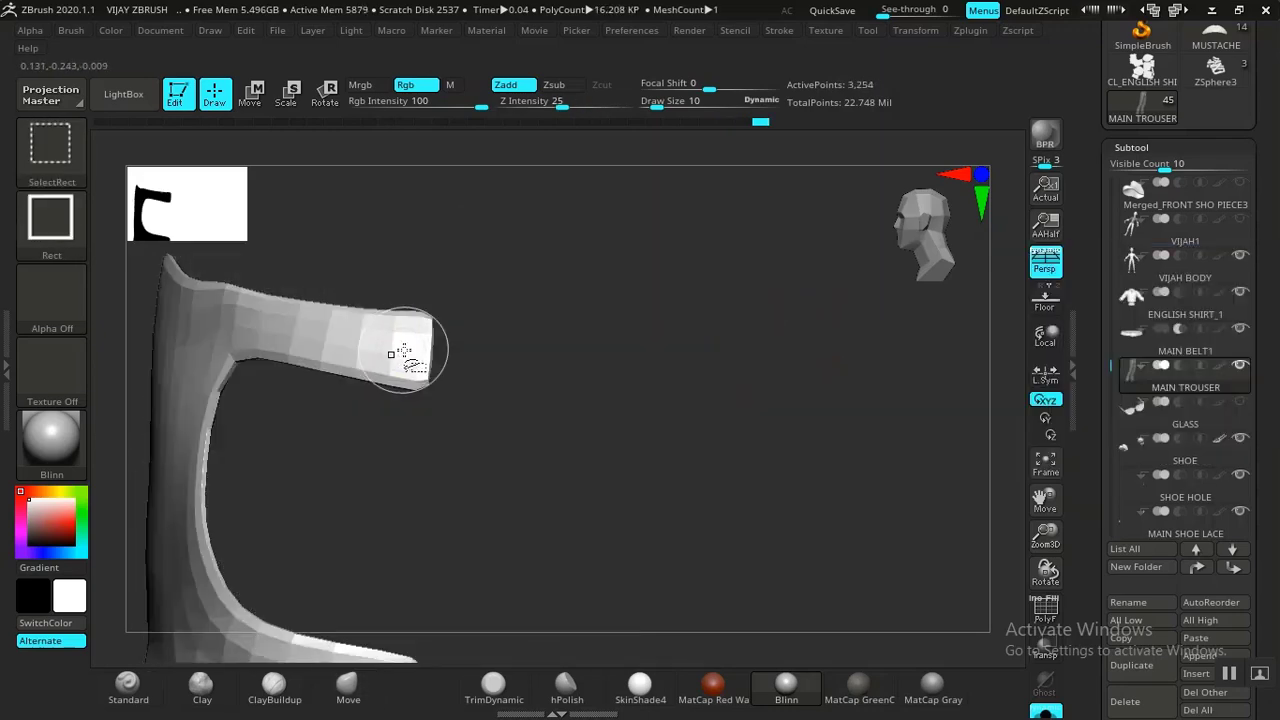
pyautogui.keyDown('ctrl'); pyautogui.click(759, 349); pyautogui.keyUp('ctrl')
pyautogui.keyDown('ctrl'); pyautogui.keyDown('shift'); pyautogui.click(766, 350); pyautogui.keyUp('shift'); pyautogui.keyUp('ctrl')
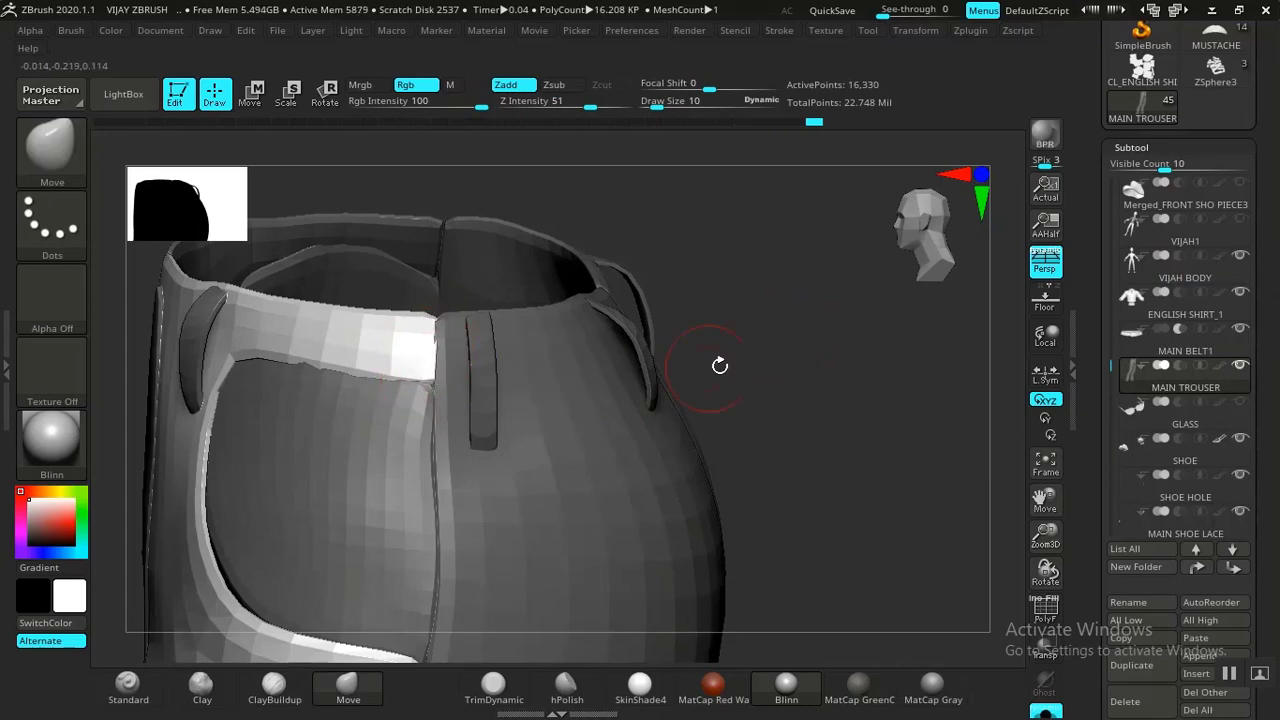
# Step: Mask all but the front panel on the opposite side and adjust its waistband edge above the pocket with the Move brush
pyautogui.moveTo(720, 366); pyautogui.dragTo(776, 408)
pyautogui.keyDown('ctrl'); pyautogui.keyDown('shift'); pyautogui.click(443, 286); pyautogui.keyUp('shift'); pyautogui.keyUp('ctrl')
pyautogui.keyDown('ctrl'); pyautogui.click(726, 372); pyautogui.keyUp('ctrl')
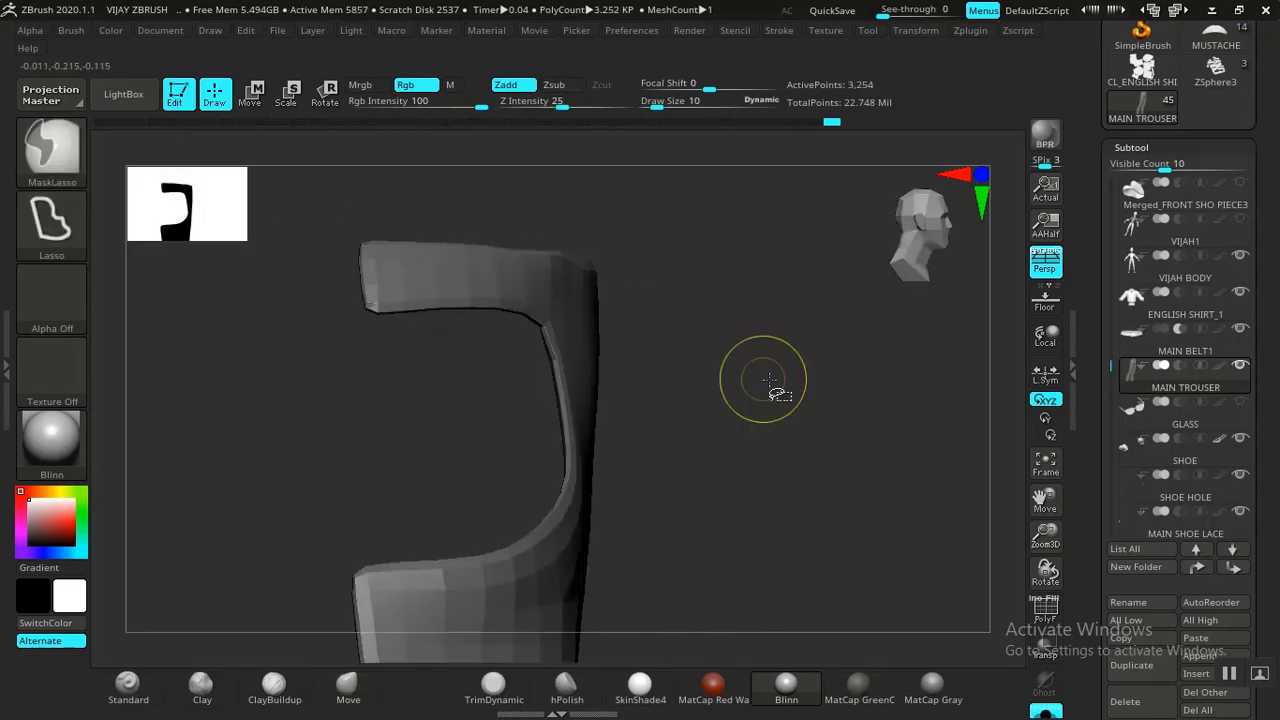
pyautogui.keyDown('ctrl'); pyautogui.keyDown('shift'); pyautogui.click(768, 380); pyautogui.keyUp('shift'); pyautogui.keyUp('ctrl')
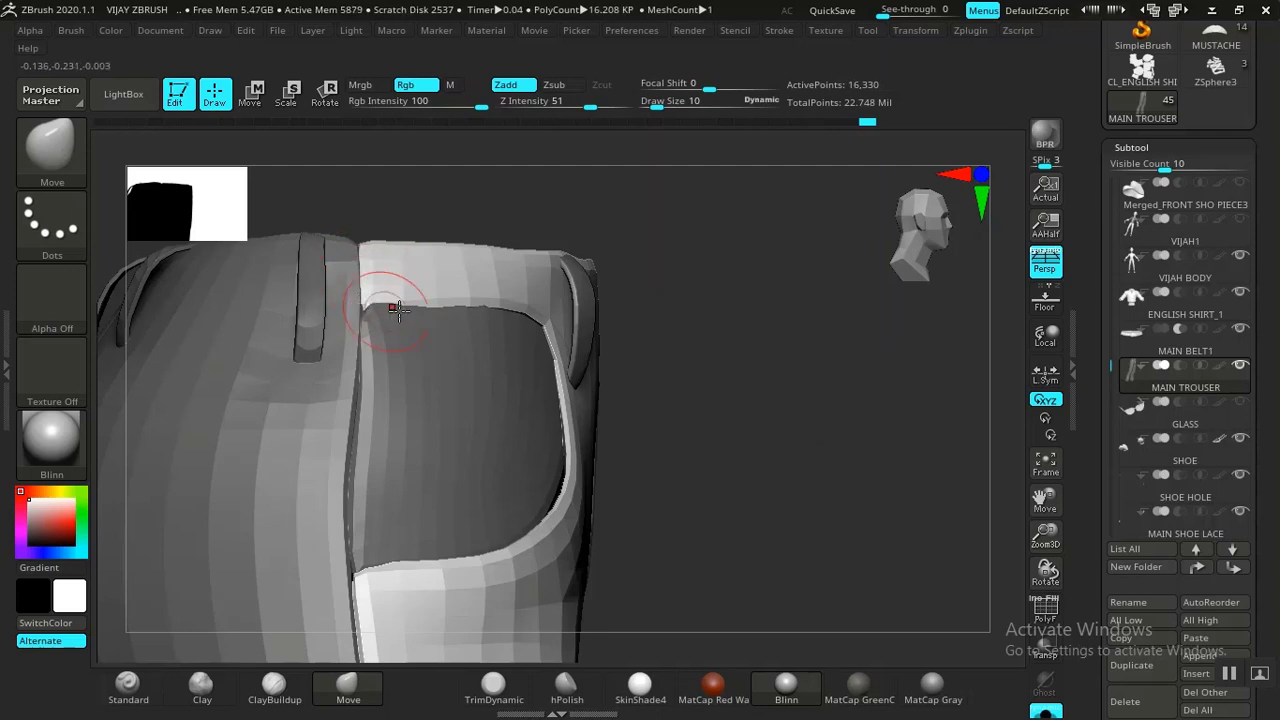
pyautogui.moveTo(653, 375)
pyautogui.mouseDown()
pyautogui.moveTo(723, 363)
pyautogui.moveTo(690, 355)
pyautogui.mouseUp()
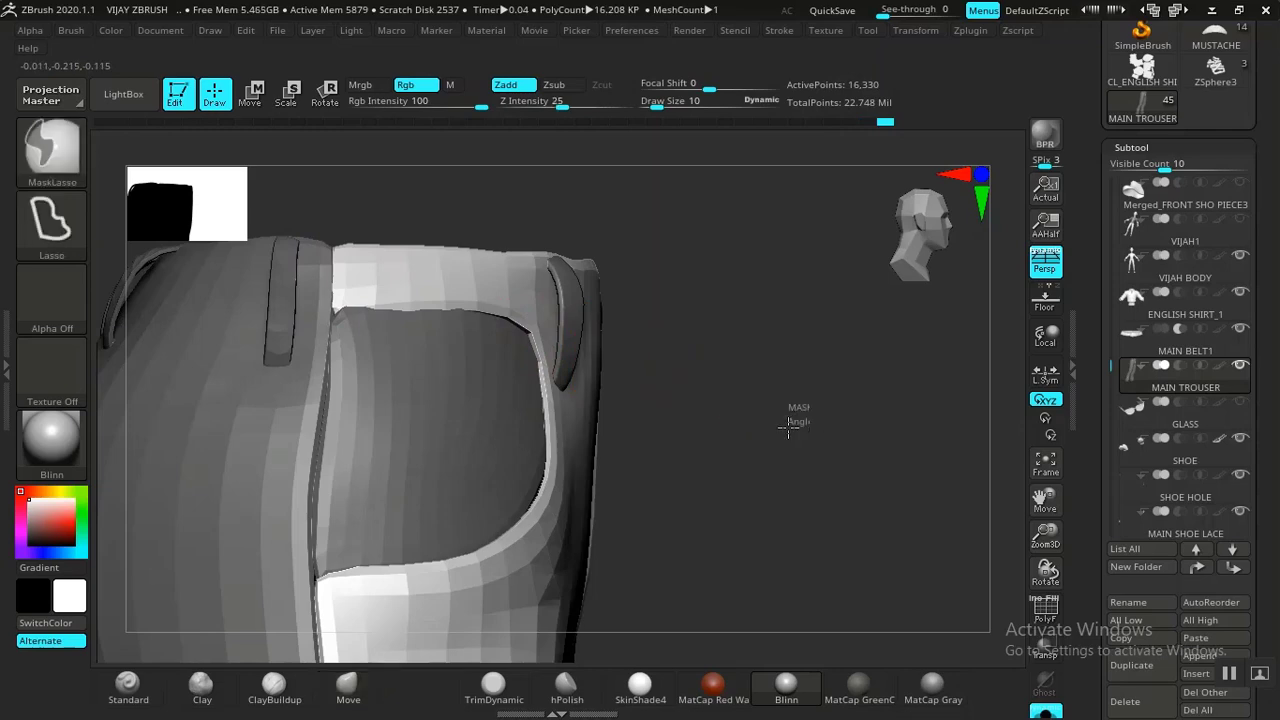
# Step: Isolate the front leg panel seen from below and mask the rest of the trouser around it
pyautogui.moveTo(797, 409)
pyautogui.mouseDown()
pyautogui.moveTo(811, 451)
pyautogui.moveTo(740, 443)
pyautogui.moveTo(752, 430)
pyautogui.moveTo(680, 437)
pyautogui.moveTo(748, 441)
pyautogui.moveTo(734, 320)
pyautogui.moveTo(746, 420)
pyautogui.moveTo(758, 425)
pyautogui.moveTo(806, 326)
pyautogui.moveTo(797, 174)
pyautogui.moveTo(808, 113)
pyautogui.moveTo(789, 437)
pyautogui.moveTo(814, 500)
pyautogui.moveTo(822, 620)
pyautogui.mouseUp()
pyautogui.keyDown('ctrl'); pyautogui.keyDown('shift'); pyautogui.click(518, 525); pyautogui.keyUp('shift'); pyautogui.keyUp('ctrl')
pyautogui.keyDown('ctrl'); pyautogui.click(977, 491); pyautogui.keyUp('ctrl')
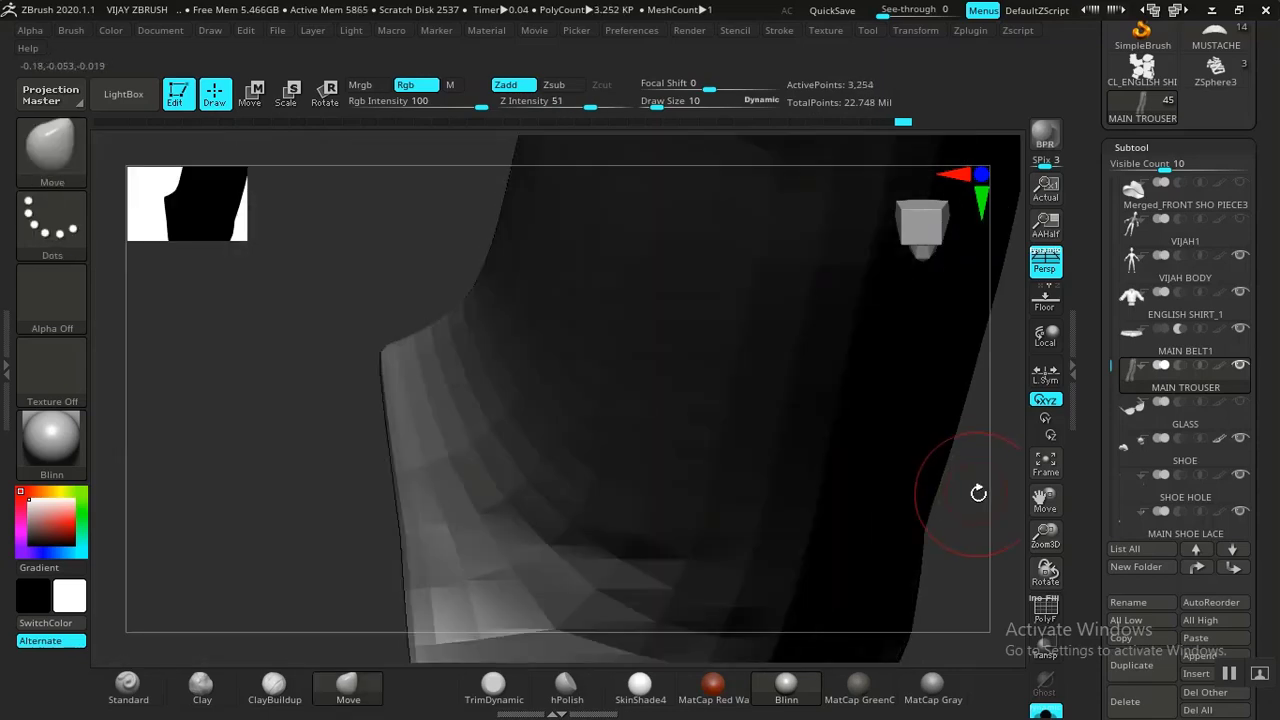
pyautogui.keyDown('ctrl'); pyautogui.keyDown('shift'); pyautogui.click(986, 512); pyautogui.keyUp('shift'); pyautogui.keyUp('ctrl')
pyautogui.keyDown('ctrl'); pyautogui.click(984, 526); pyautogui.keyUp('ctrl')
# Step: Adjust the front panel's centre seam from the crotch to the fly with the Move brush at Draw Size 18
pyautogui.keyDown('alt'); pyautogui.moveTo(990, 545); pyautogui.dragTo(955, 310); pyautogui.keyUp('alt')
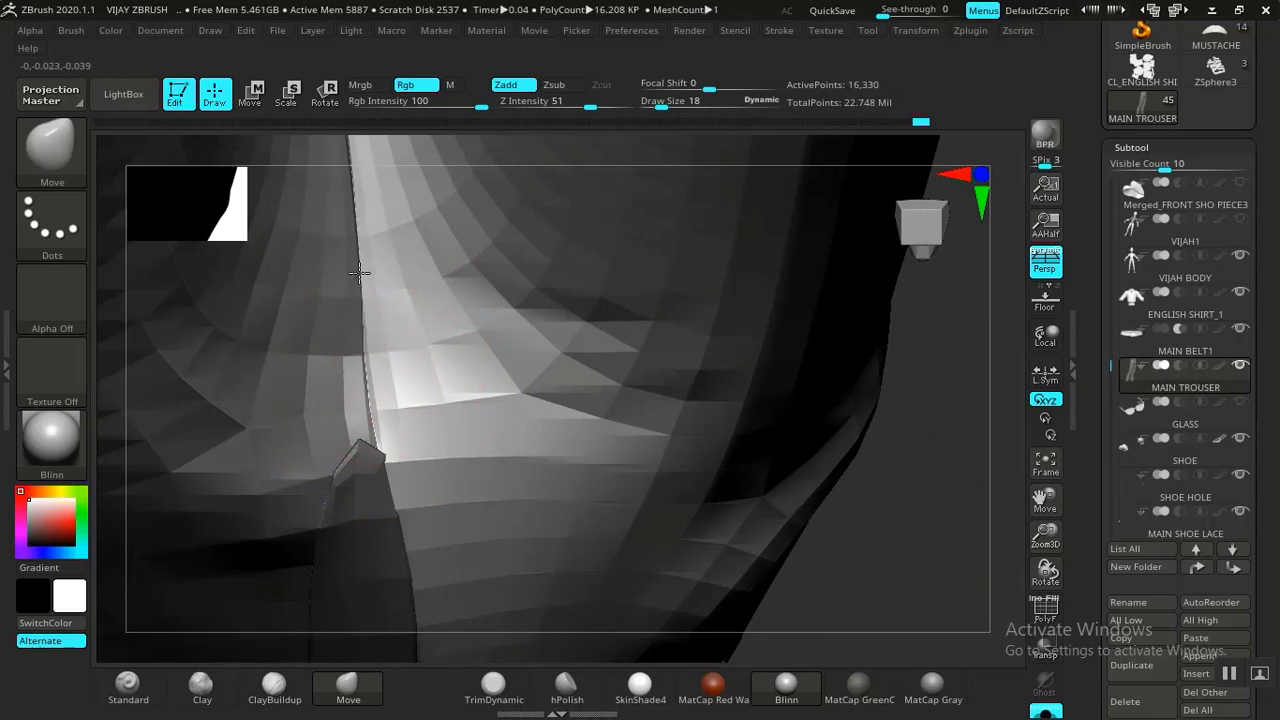
pyautogui.keyDown('alt'); pyautogui.moveTo(936, 435); pyautogui.dragTo(929, 594); pyautogui.keyUp('alt')
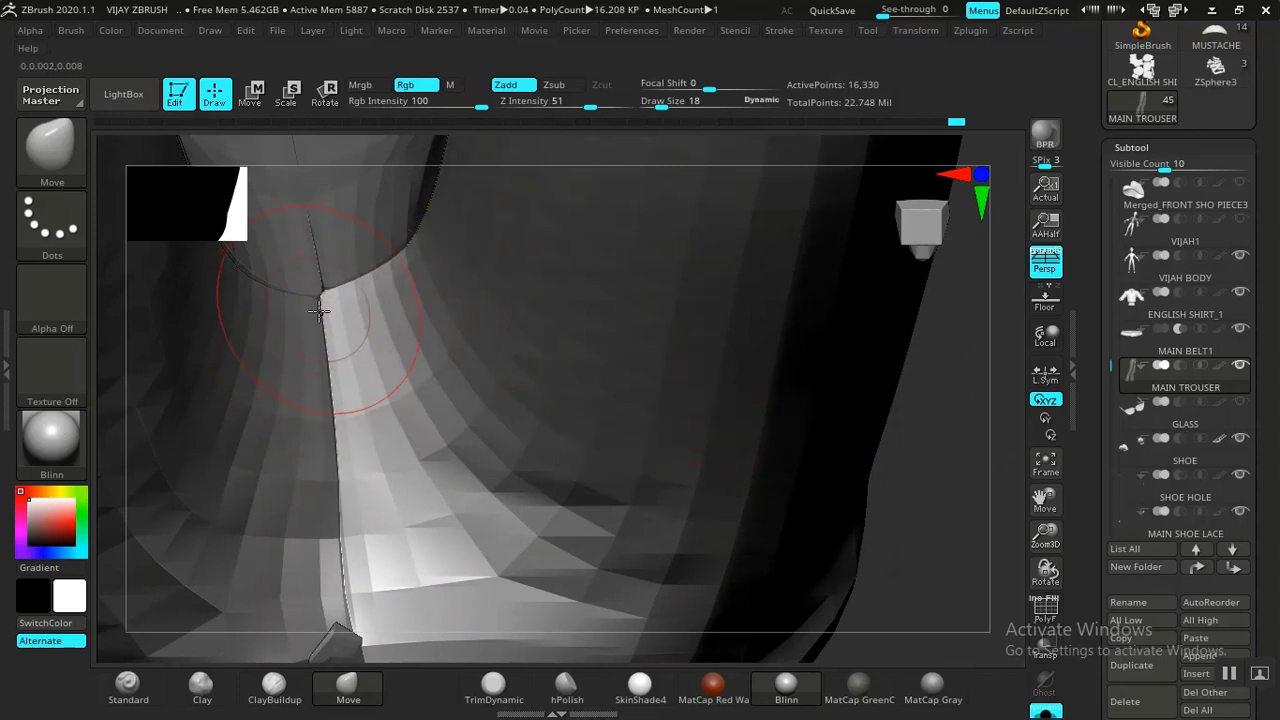
pyautogui.keyDown('alt'); pyautogui.moveTo(911, 494); pyautogui.dragTo(858, 476); pyautogui.keyUp('alt')
# Step: Mask the trouser except one back panel to refine its centre seam, and turn on PolyFrame to check the lower leg
pyautogui.keyDown('ctrl'); pyautogui.keyDown('shift'); pyautogui.click(651, 399); pyautogui.keyUp('shift'); pyautogui.keyUp('ctrl')
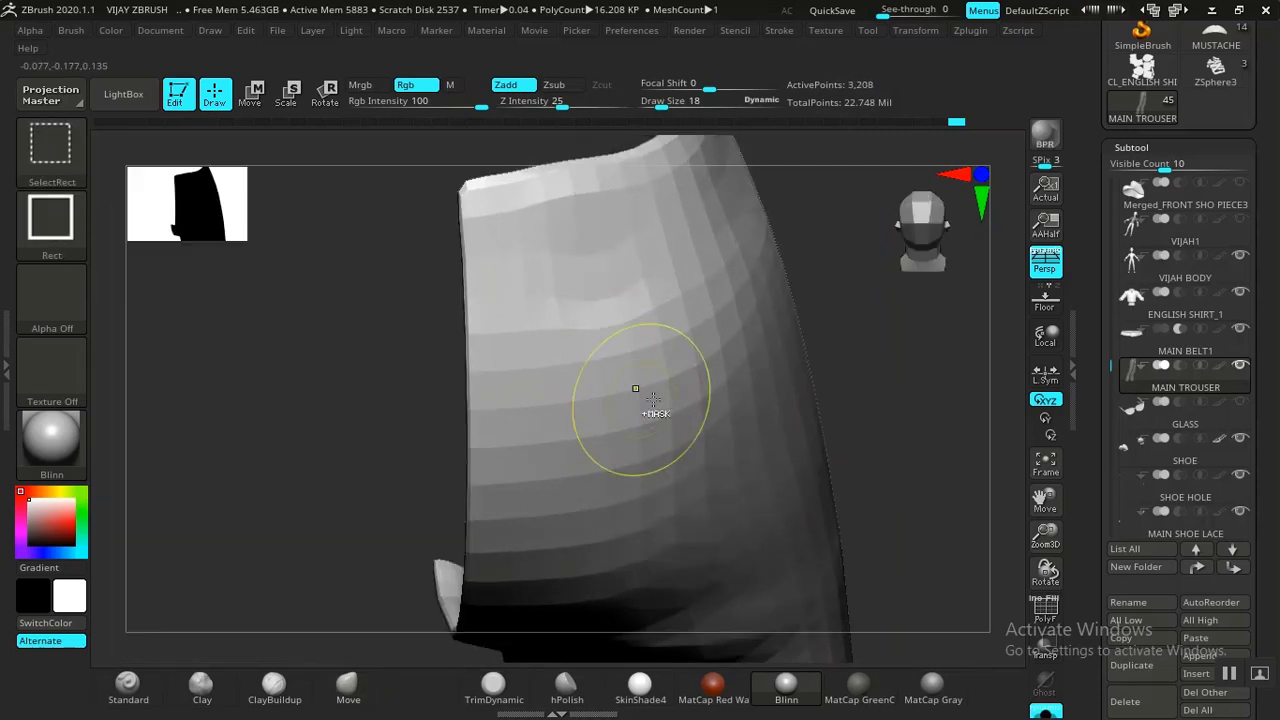
pyautogui.keyDown('ctrl'); pyautogui.keyDown('shift'); pyautogui.click(914, 323); pyautogui.keyUp('shift'); pyautogui.keyUp('ctrl')
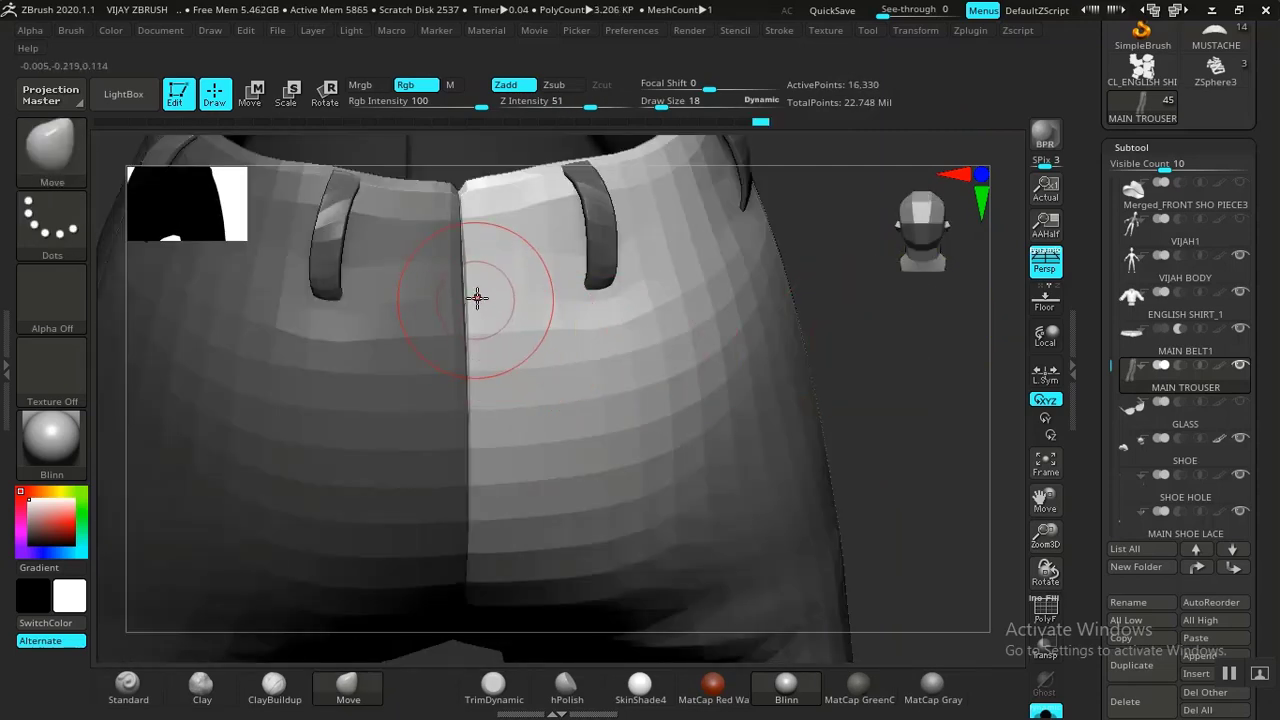
pyautogui.moveTo(923, 343)
pyautogui.mouseDown()
pyautogui.moveTo(966, 423)
pyautogui.moveTo(846, 457)
pyautogui.moveTo(800, 374)
pyautogui.moveTo(831, 323)
pyautogui.moveTo(783, 380)
pyautogui.moveTo(757, 286)
pyautogui.moveTo(802, 347)
pyautogui.moveTo(820, 451)
pyautogui.moveTo(826, 426)
pyautogui.moveTo(810, 437)
pyautogui.moveTo(803, 391)
pyautogui.moveTo(837, 457)
pyautogui.moveTo(794, 363)
pyautogui.moveTo(857, 346)
pyautogui.moveTo(806, 354)
pyautogui.moveTo(863, 366)
pyautogui.moveTo(880, 426)
pyautogui.moveTo(860, 374)
pyautogui.moveTo(777, 366)
pyautogui.moveTo(914, 349)
pyautogui.moveTo(911, 515)
pyautogui.moveTo(866, 531)
pyautogui.moveTo(849, 443)
pyautogui.moveTo(894, 463)
pyautogui.moveTo(788, 84)
pyautogui.mouseUp()
pyautogui.hotkey('shift', 'f')
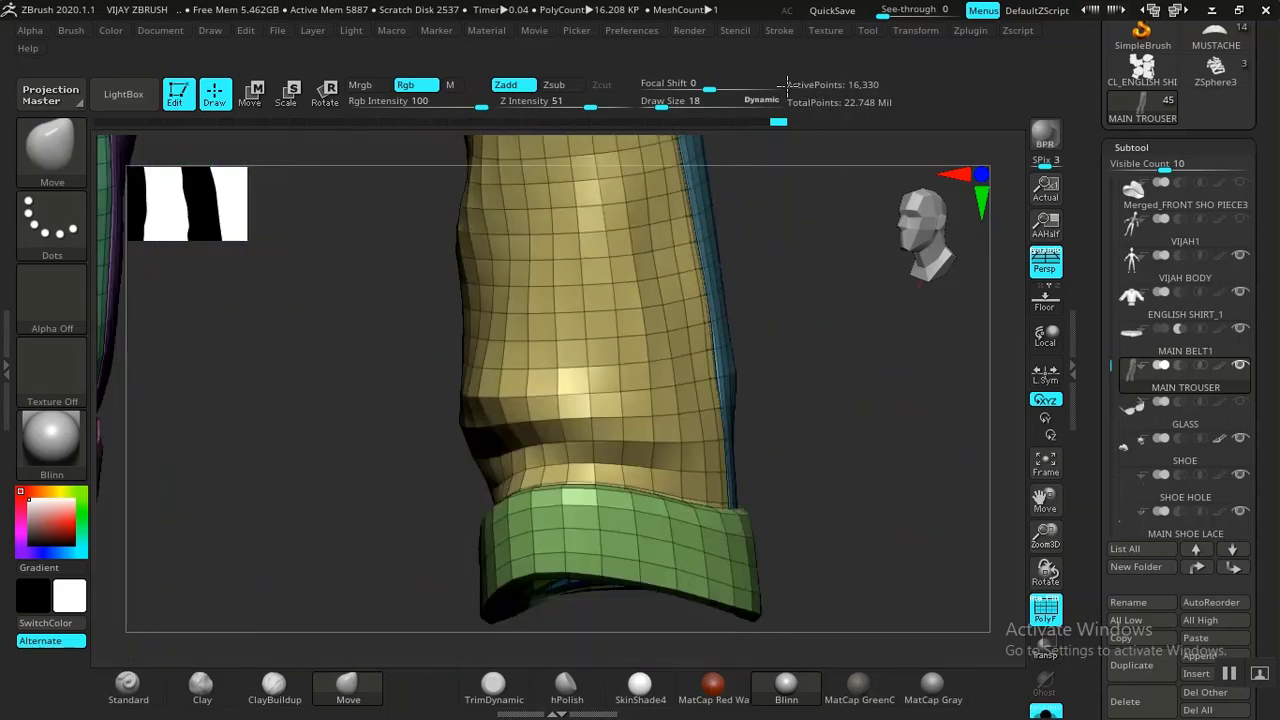
# Step: Unwrap the UVs of the MAIN TROUSER subtool with Symmetry and Polygroups enabled
pyautogui.moveTo(843, 434); pyautogui.dragTo(749, 371)
pyautogui.moveTo(349, 466); pyautogui.dragTo(625, 447)
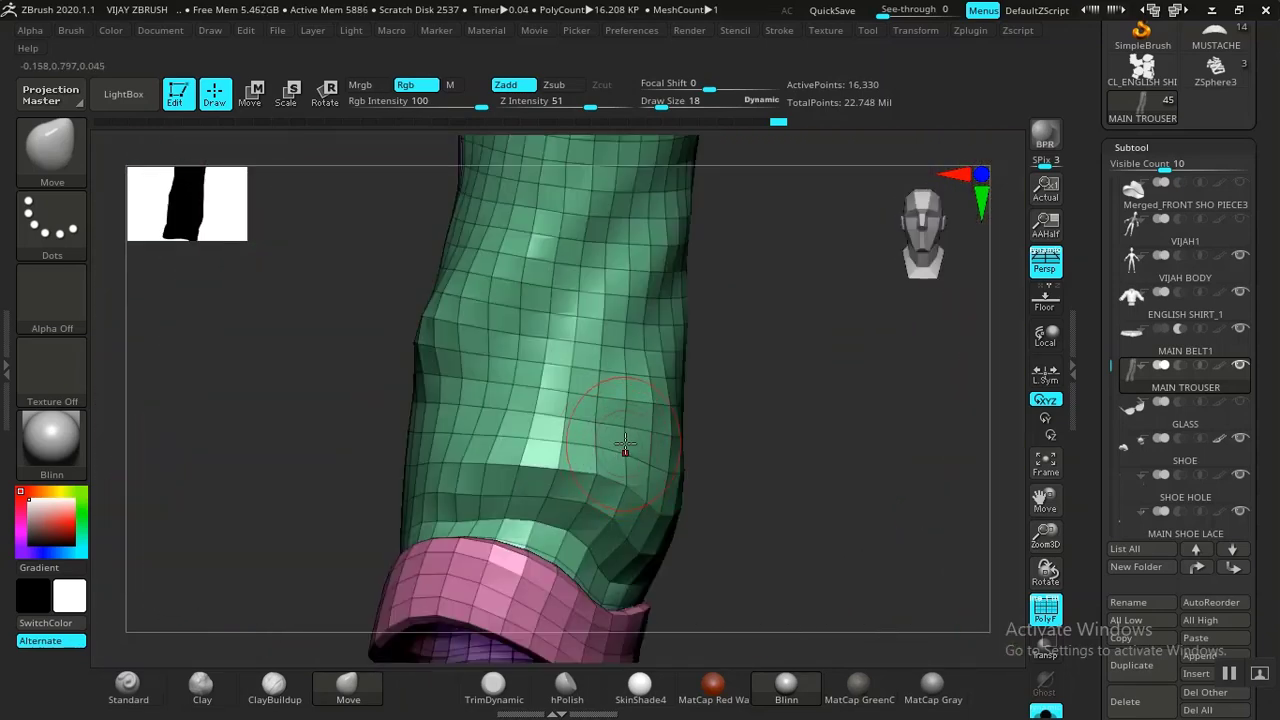
pyautogui.press('f')
pyautogui.keyDown('alt'); pyautogui.moveTo(762, 407); pyautogui.dragTo(843, 391); pyautogui.keyUp('alt')
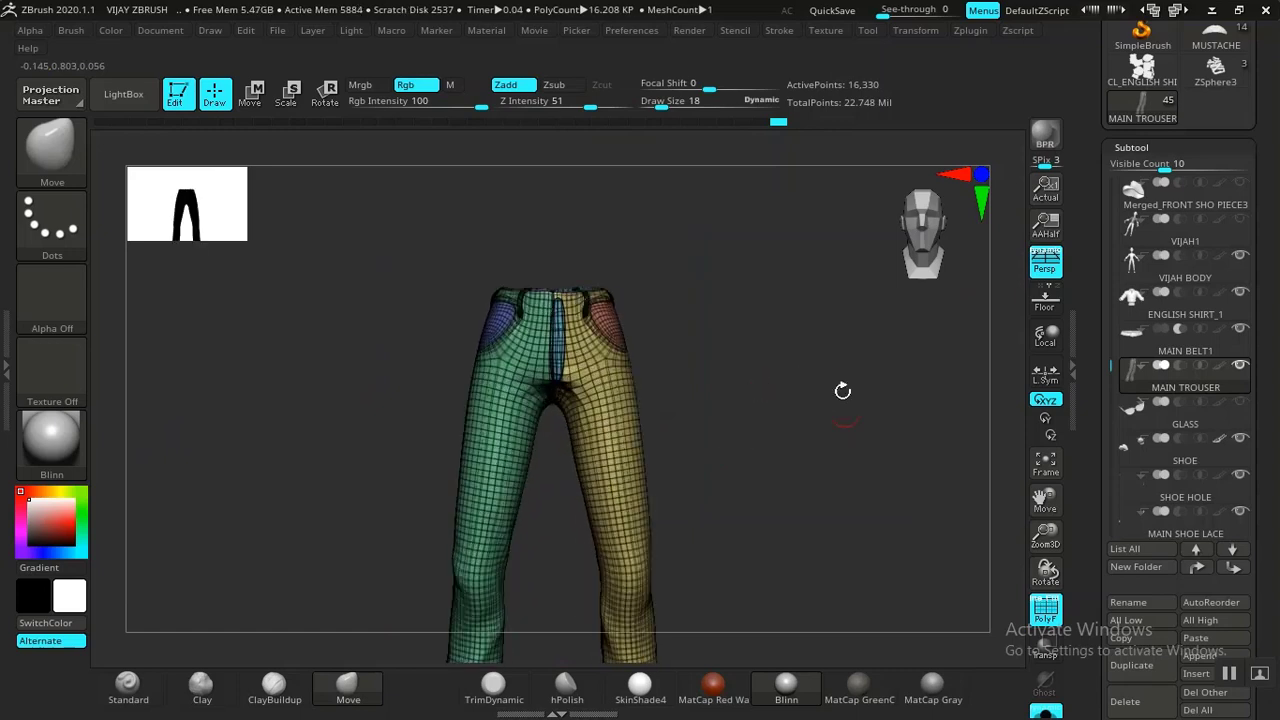
pyautogui.click(975, 33)
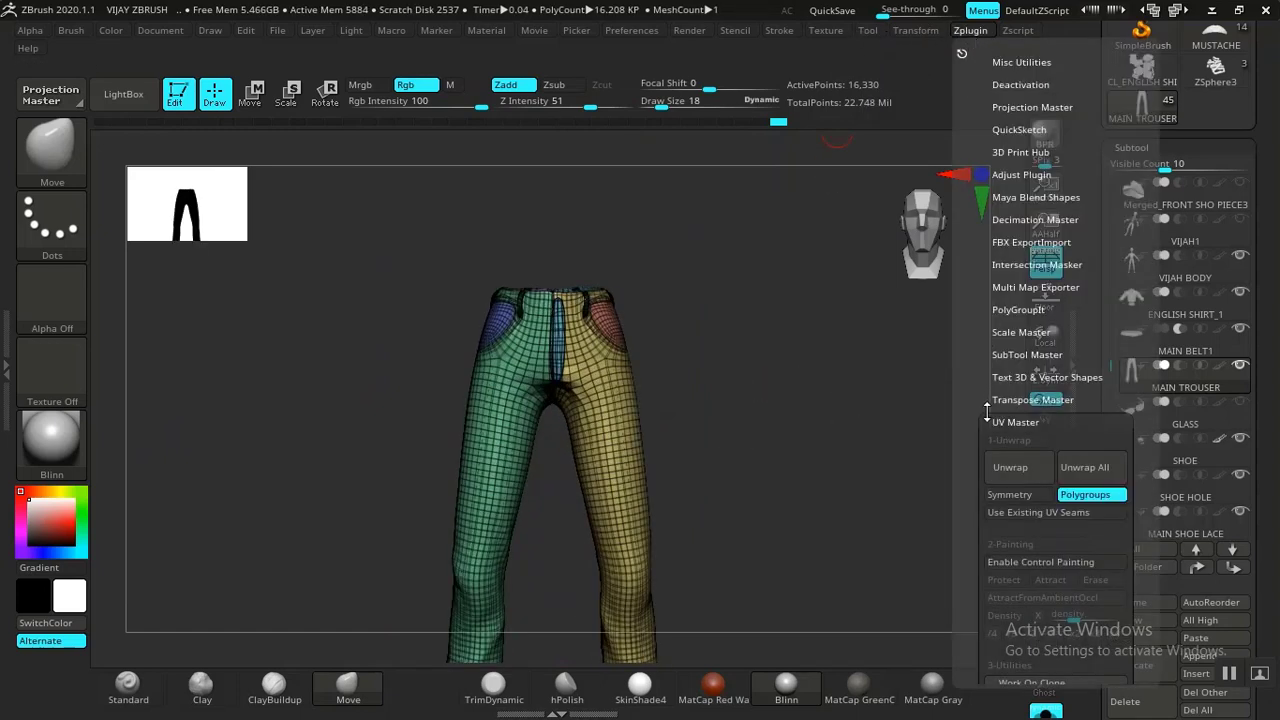
pyautogui.click(995, 494)
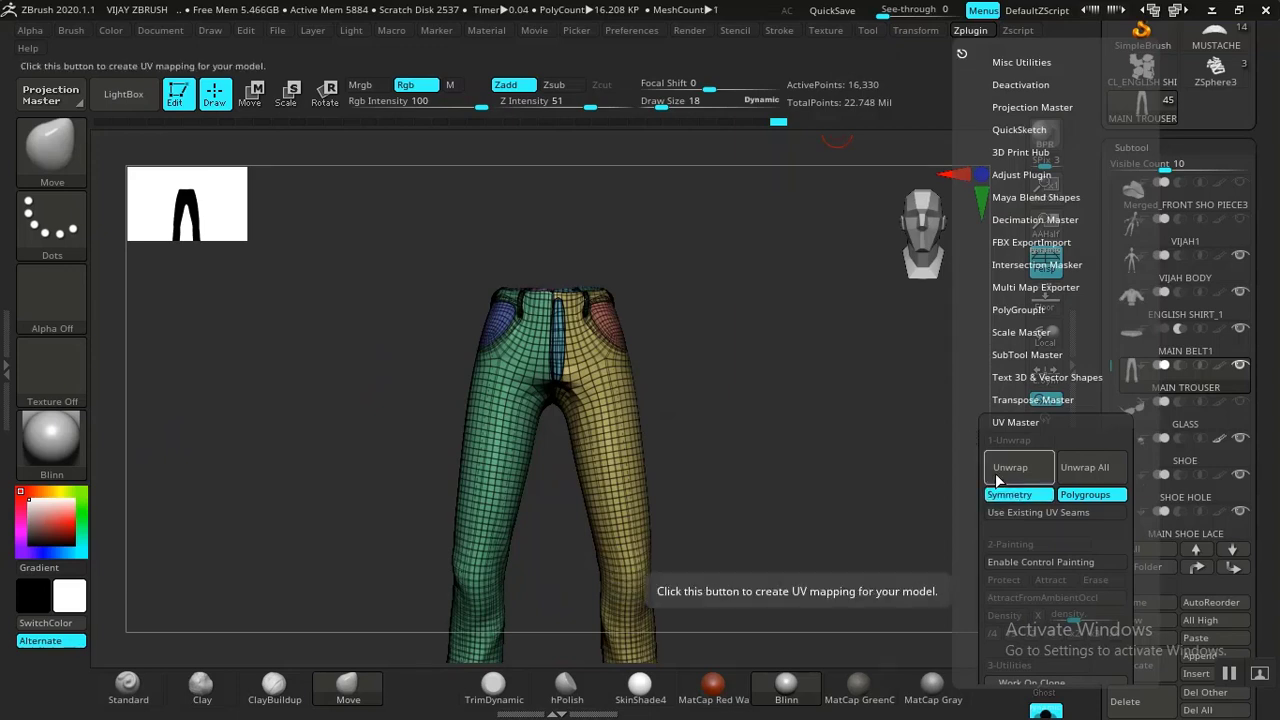
pyautogui.click(1005, 470)
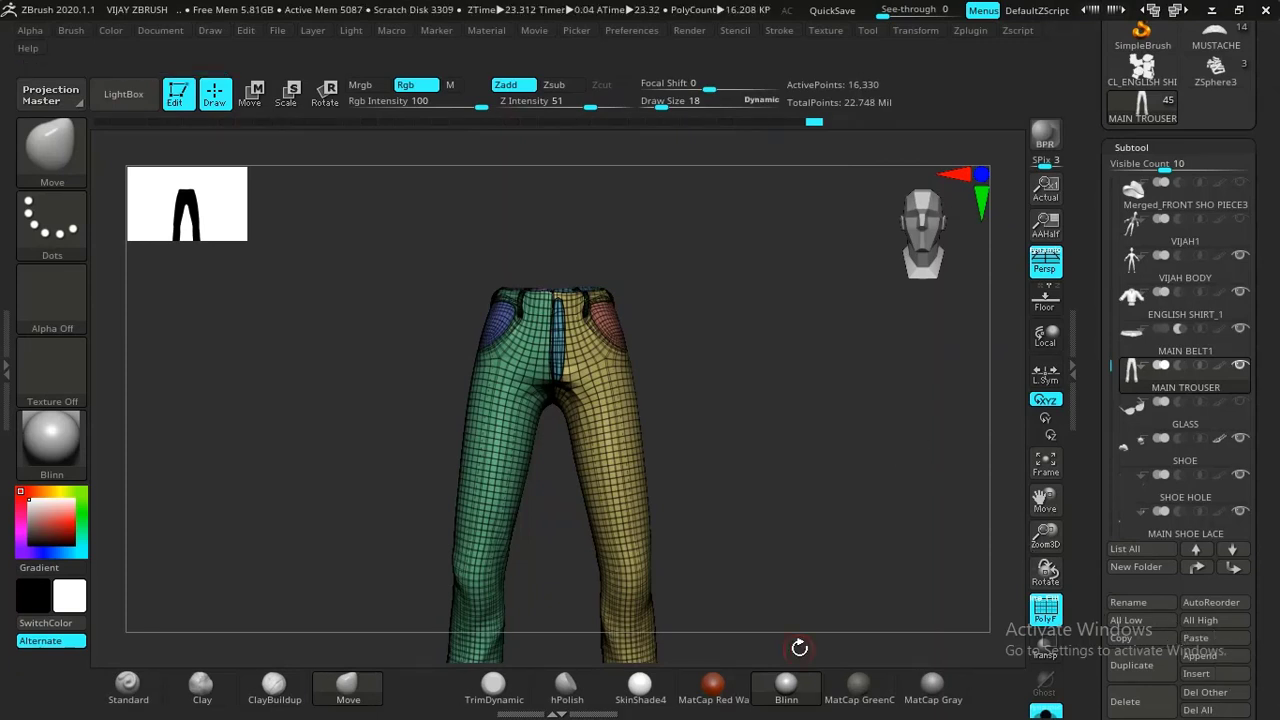
pyautogui.moveTo(769, 509); pyautogui.dragTo(766, 544)
pyautogui.keyDown('alt'); pyautogui.moveTo(766, 544); pyautogui.dragTo(830, 511); pyautogui.keyUp('alt')
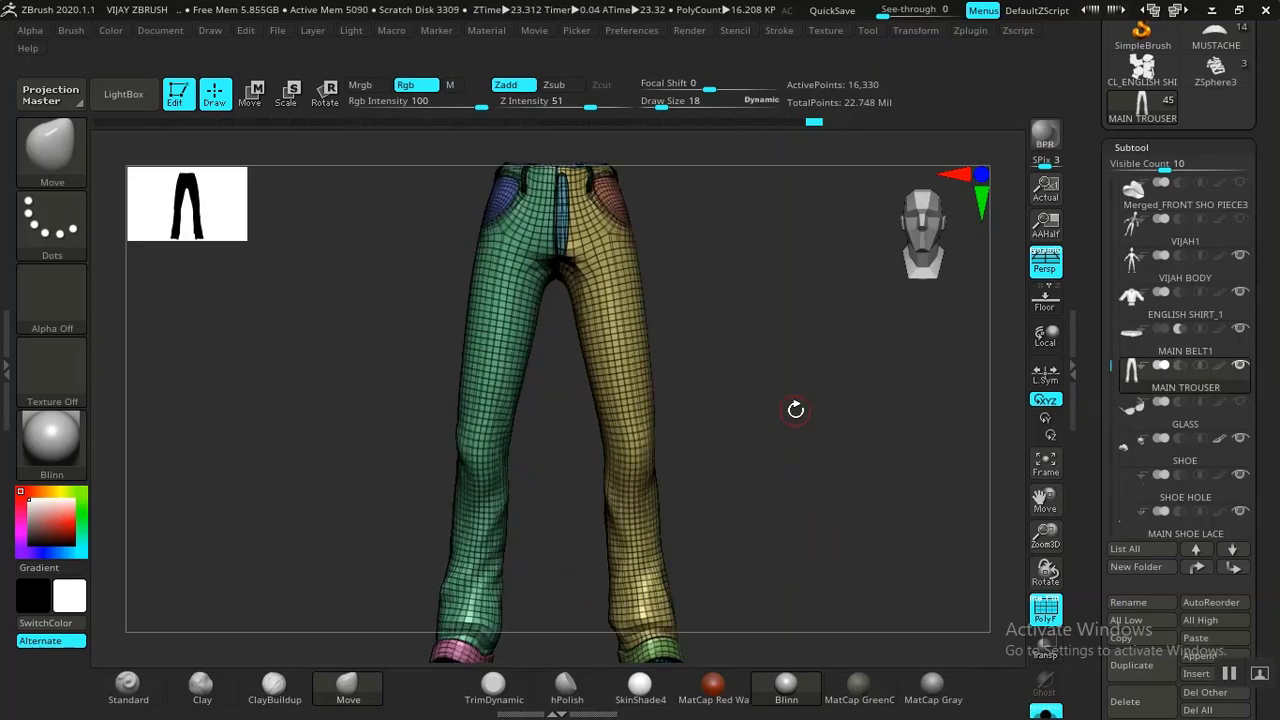
pyautogui.moveTo(796, 409); pyautogui.dragTo(981, 511)
# Step: Switch to the GLASS subtool and inspect the frame and temples of the spectacles from several angles
pyautogui.click(1145, 410)
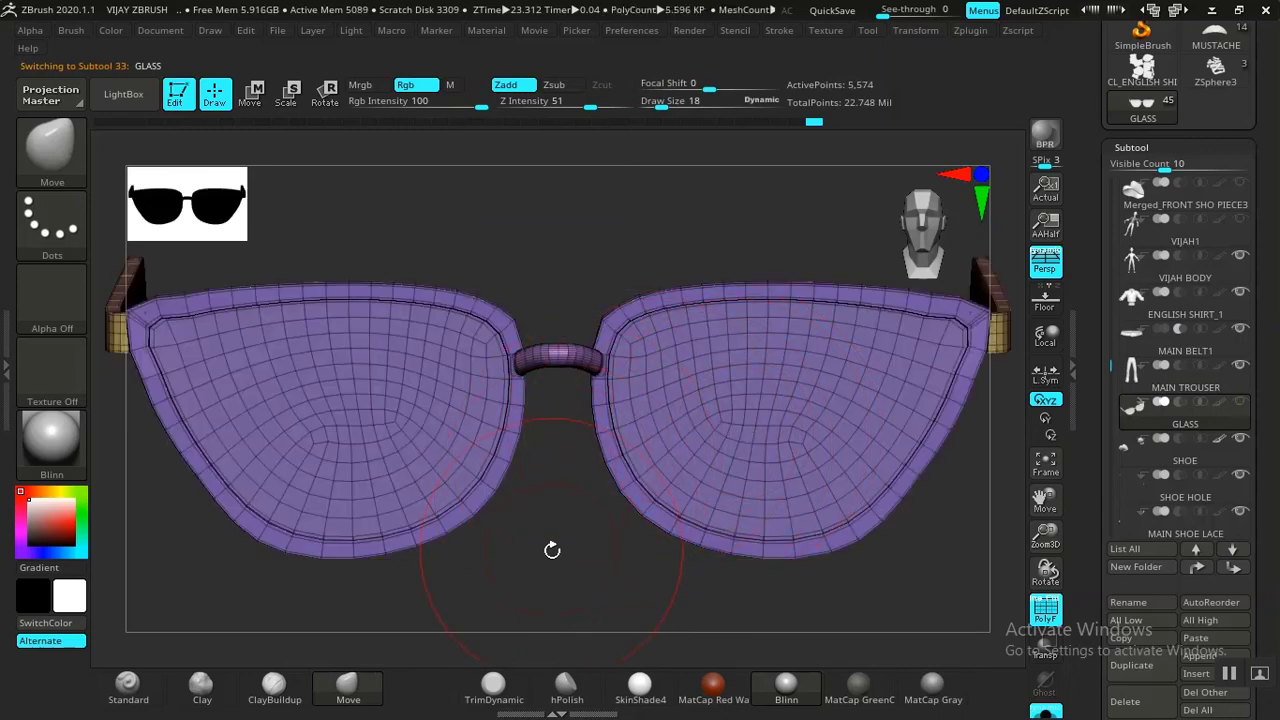
pyautogui.moveTo(552, 550); pyautogui.dragTo(603, 423)
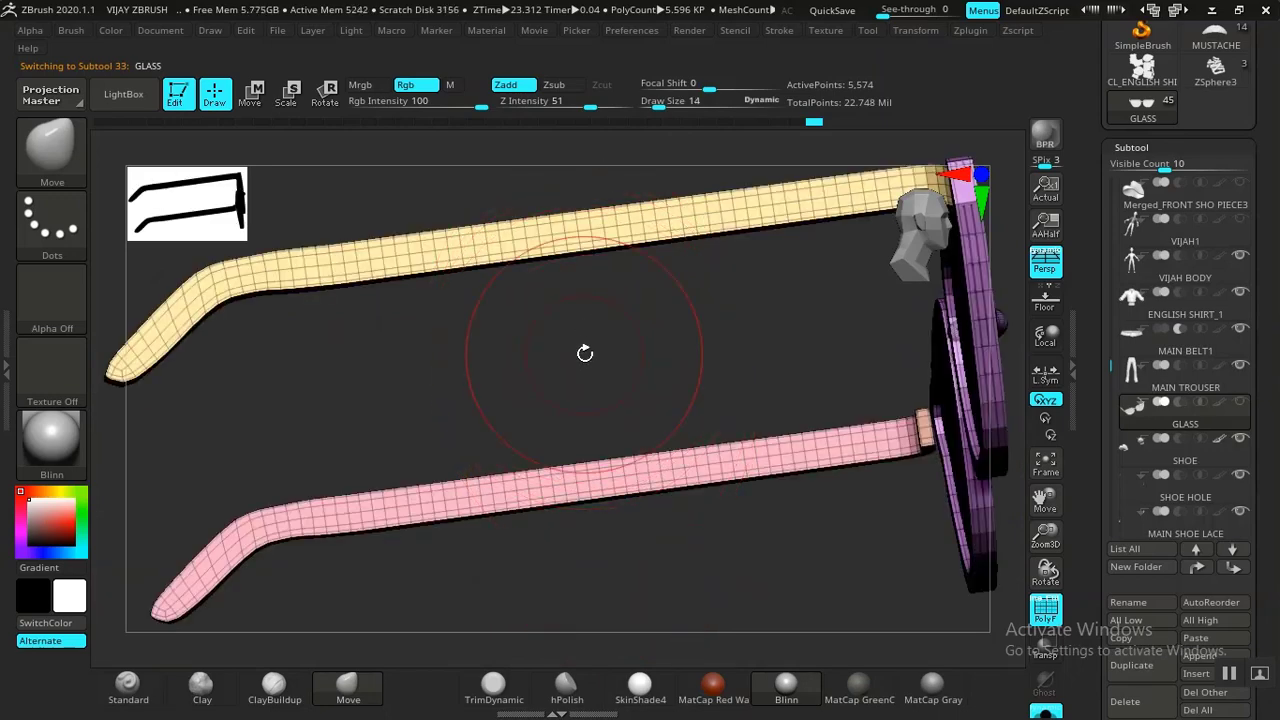
pyautogui.moveTo(617, 347); pyautogui.dragTo(617, 285)
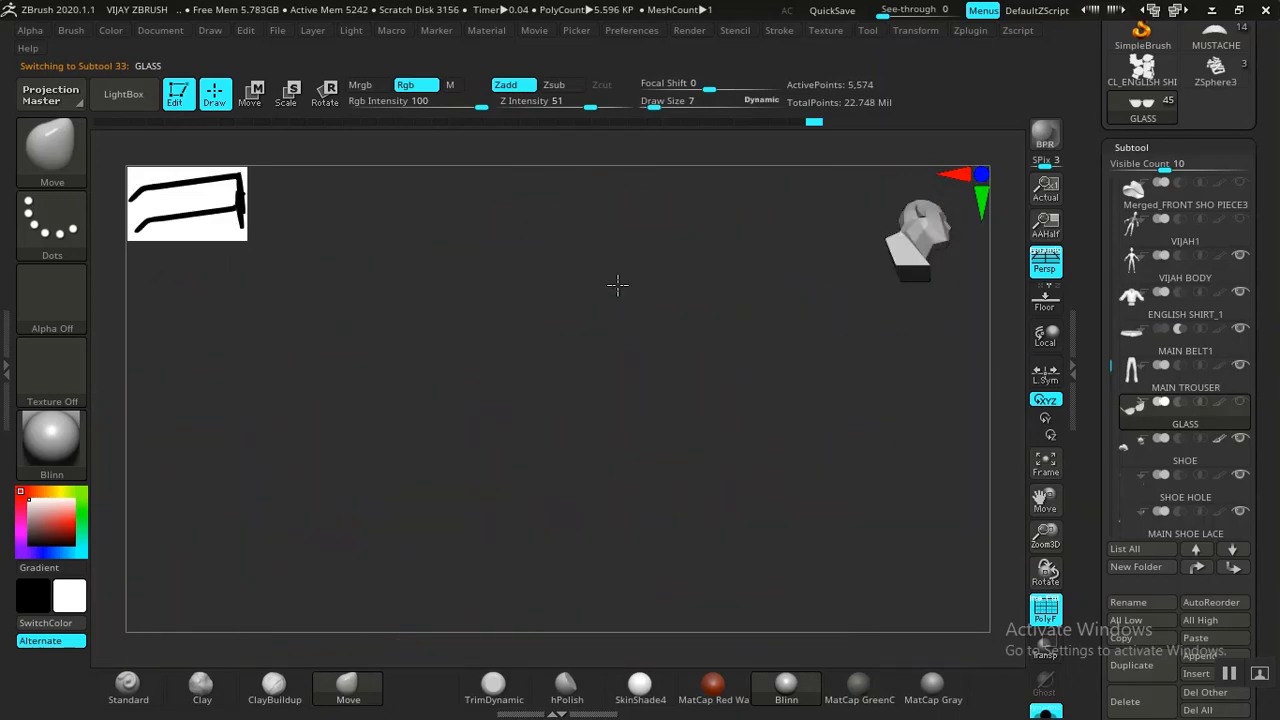
pyautogui.moveTo(631, 428); pyautogui.dragTo(631, 216)
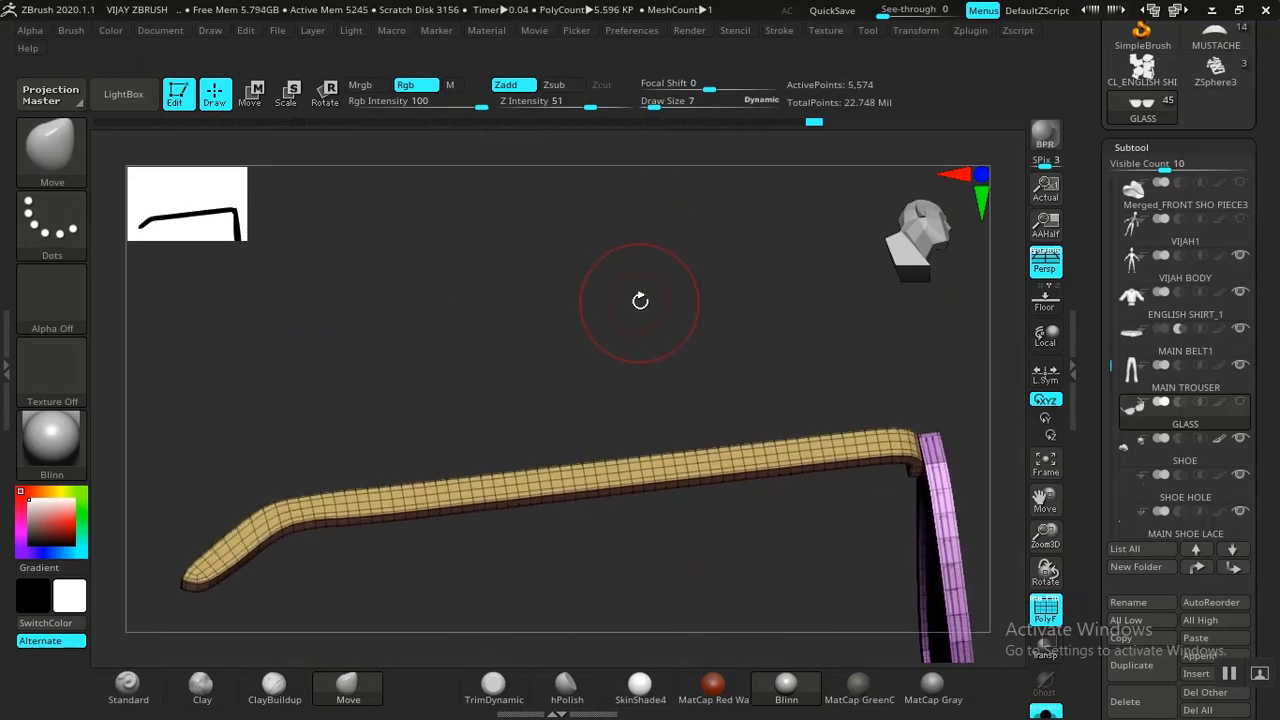
pyautogui.moveTo(640, 301); pyautogui.dragTo(659, 652)
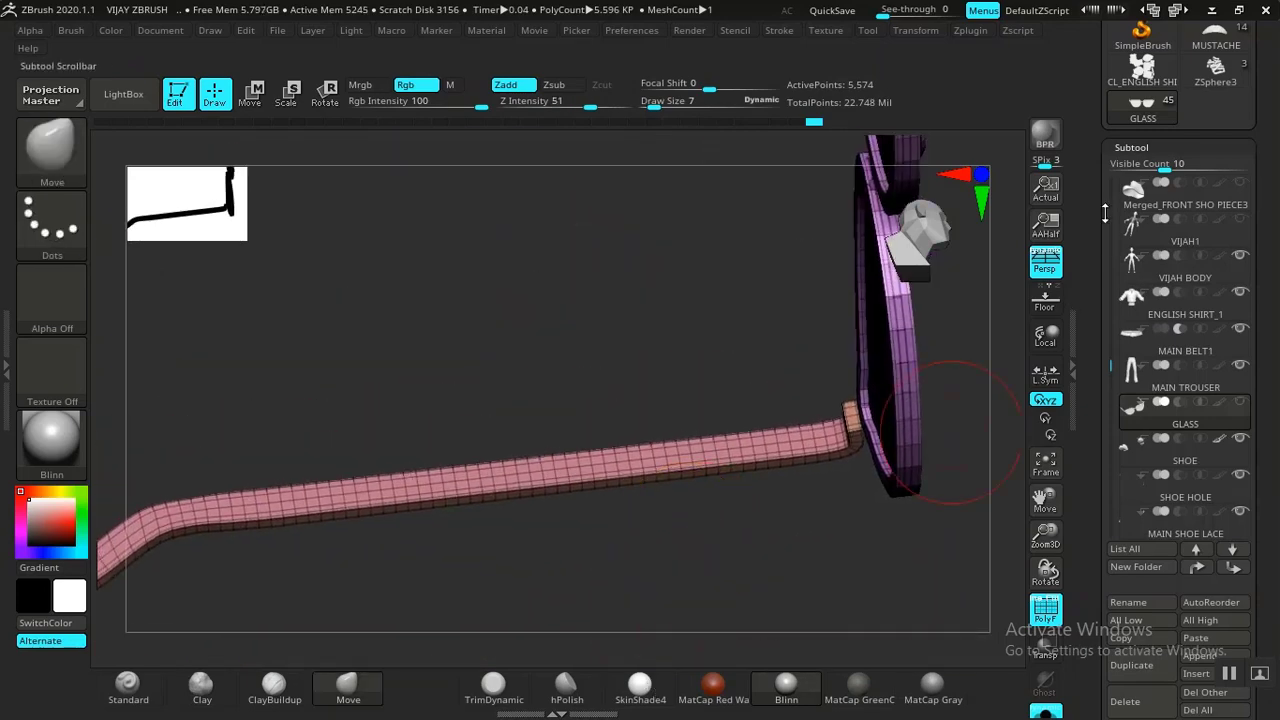
# Step: Try subdividing the GLASS mesh once, and undo that subdivision
pyautogui.click(1143, 148)
pyautogui.click(1137, 171)
pyautogui.click(1137, 171)
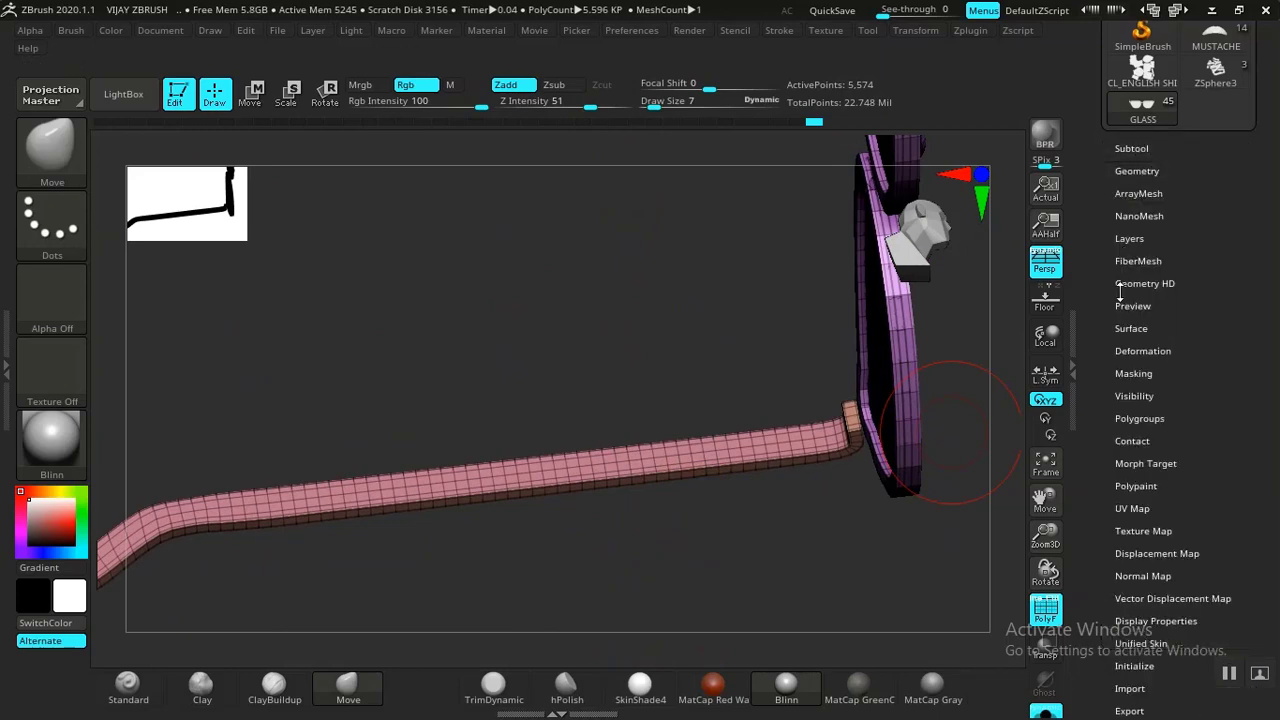
pyautogui.hotkey('ctrl', 'd')
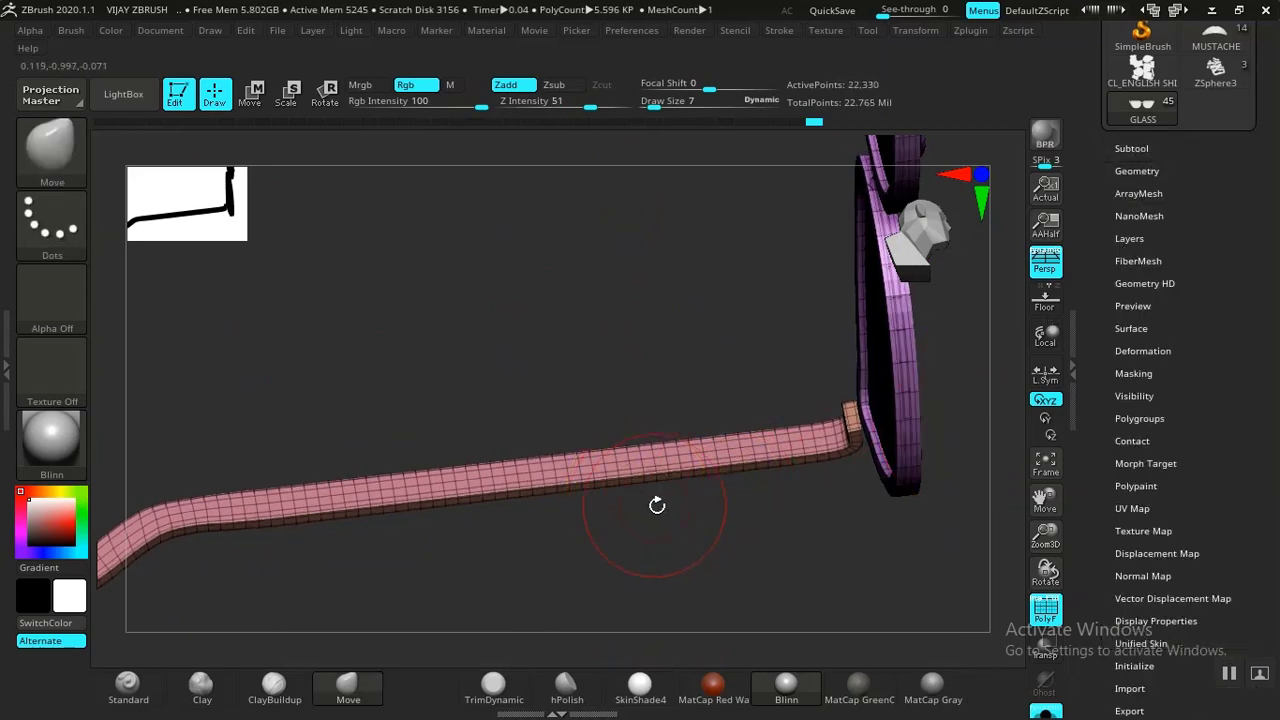
pyautogui.moveTo(715, 578); pyautogui.dragTo(707, 558)
pyautogui.keyDown('alt'); pyautogui.moveTo(659, 484); pyautogui.dragTo(707, 531); pyautogui.keyUp('alt')
pyautogui.hotkey('ctrl', 'z')
# Step: Unwrap the UVs of the GLASS subtool, keeping Symmetry and Polygroups enabled in UV Master
pyautogui.moveTo(762, 488); pyautogui.dragTo(677, 497)
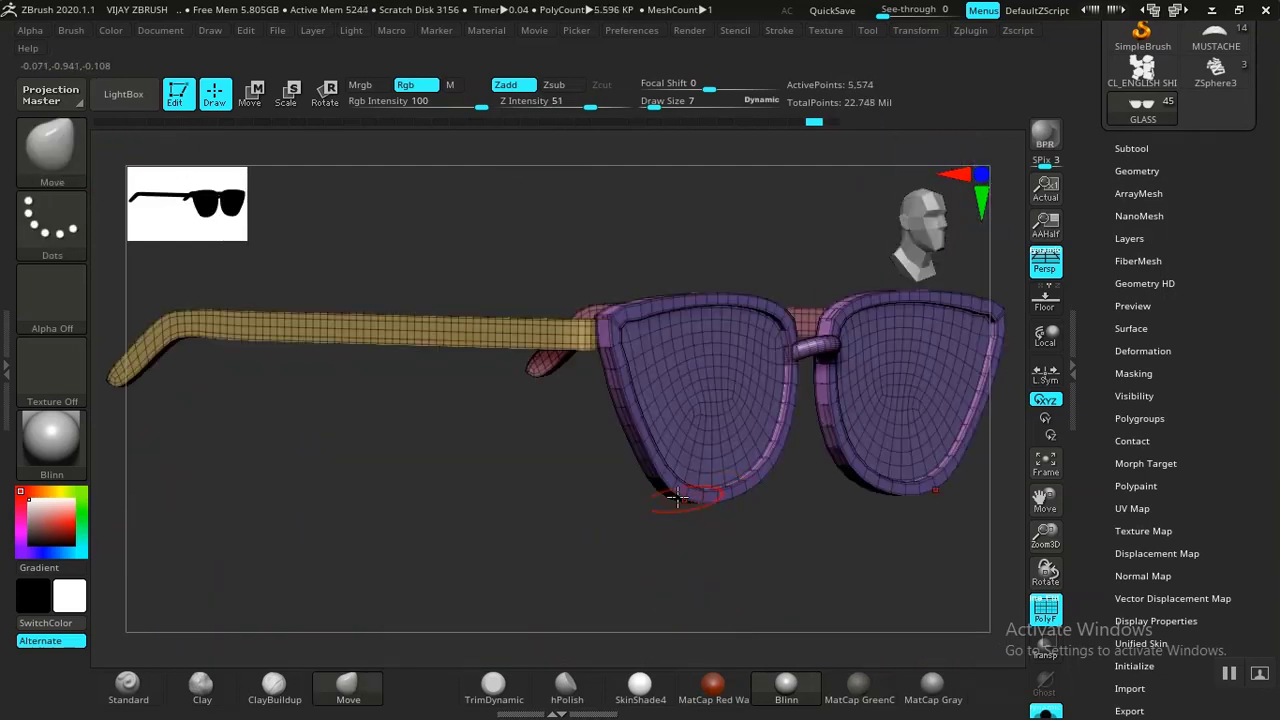
pyautogui.moveTo(571, 297); pyautogui.dragTo(465, 255)
pyautogui.moveTo(709, 316); pyautogui.dragTo(579, 438)
pyautogui.moveTo(838, 294); pyautogui.dragTo(842, 322)
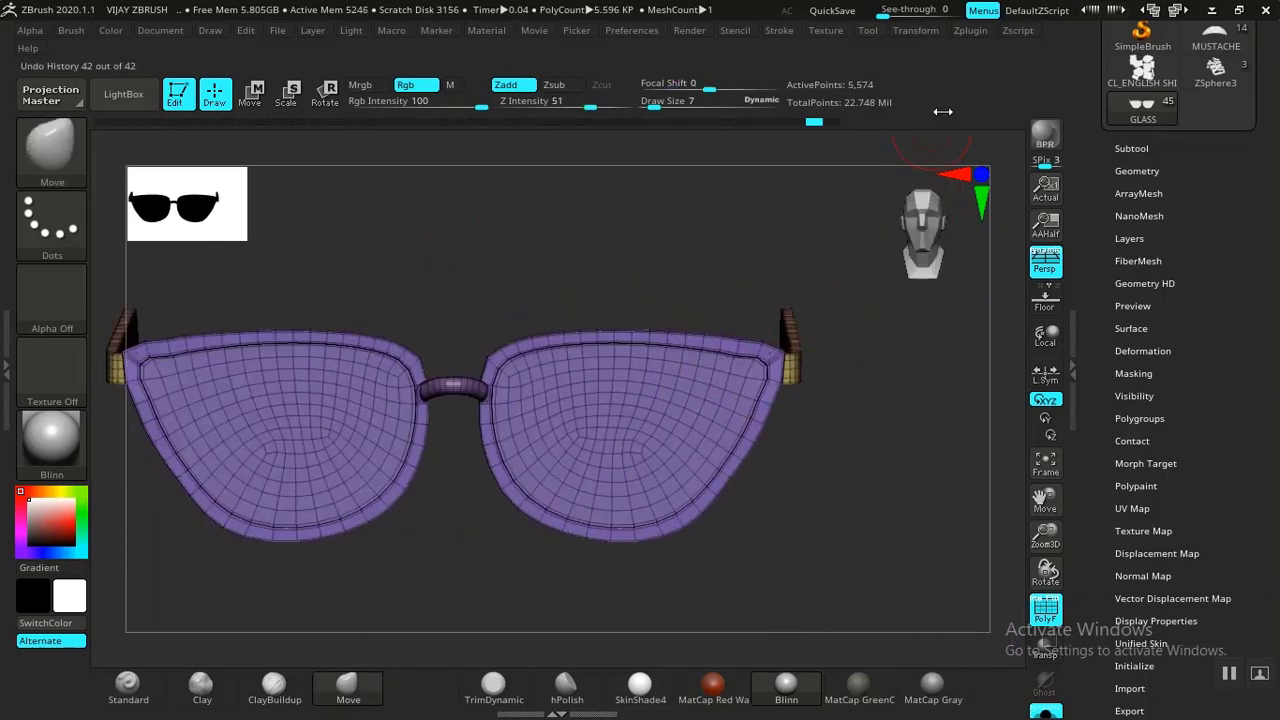
pyautogui.click(980, 34)
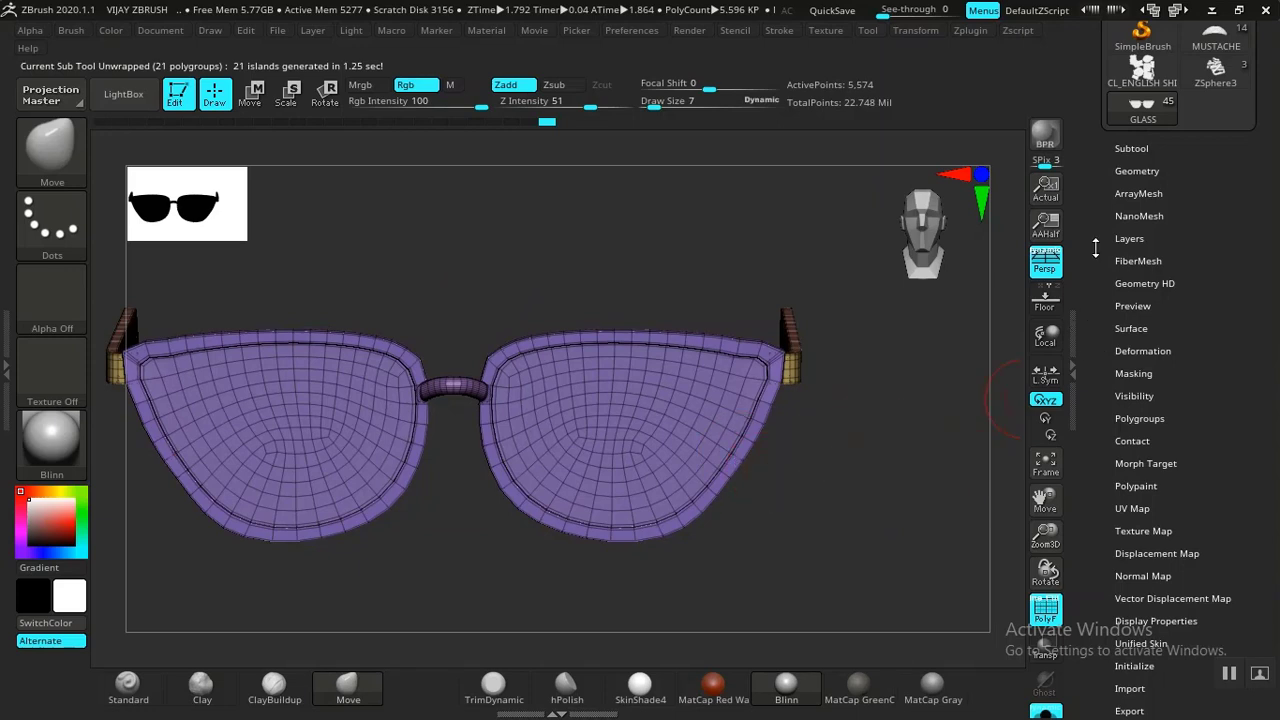
# Step: Divide the GLASS mesh to subdivision level 2 with smoothing, and step back down to level 1
pyautogui.click(1136, 172)
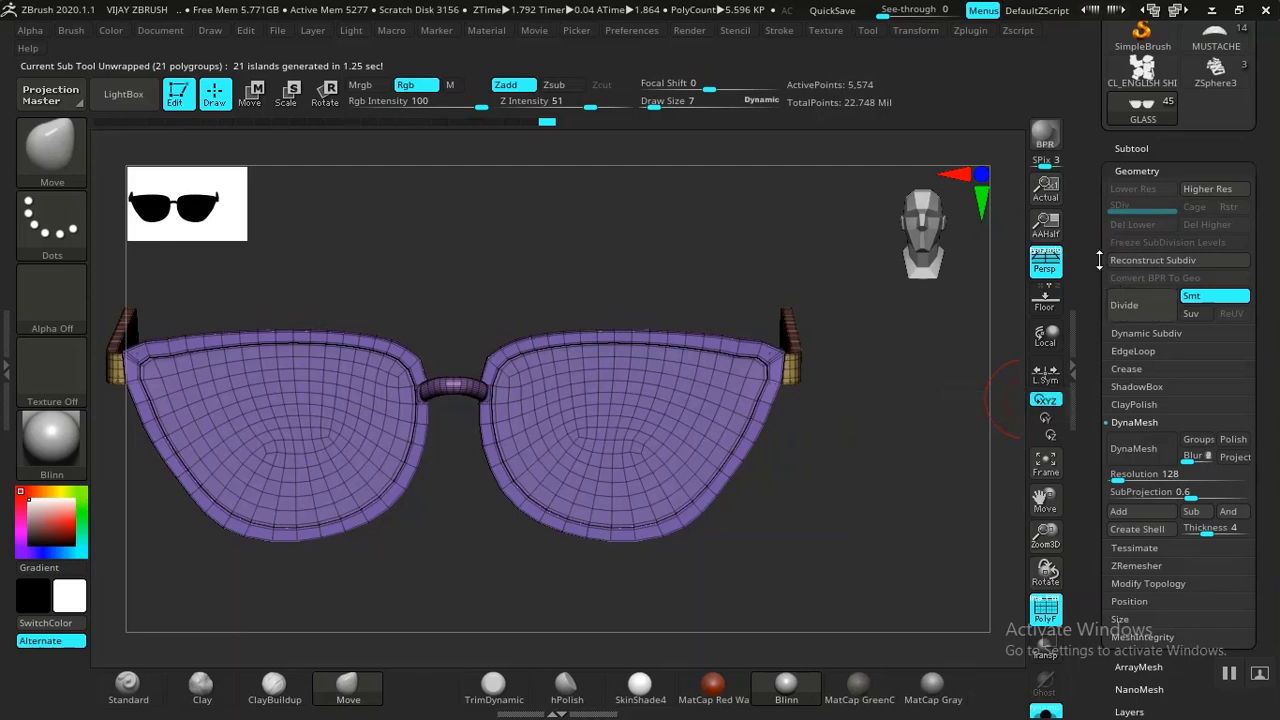
pyautogui.moveTo(895, 463); pyautogui.dragTo(911, 446)
pyautogui.click(1123, 314)
pyautogui.moveTo(939, 400); pyautogui.dragTo(903, 426)
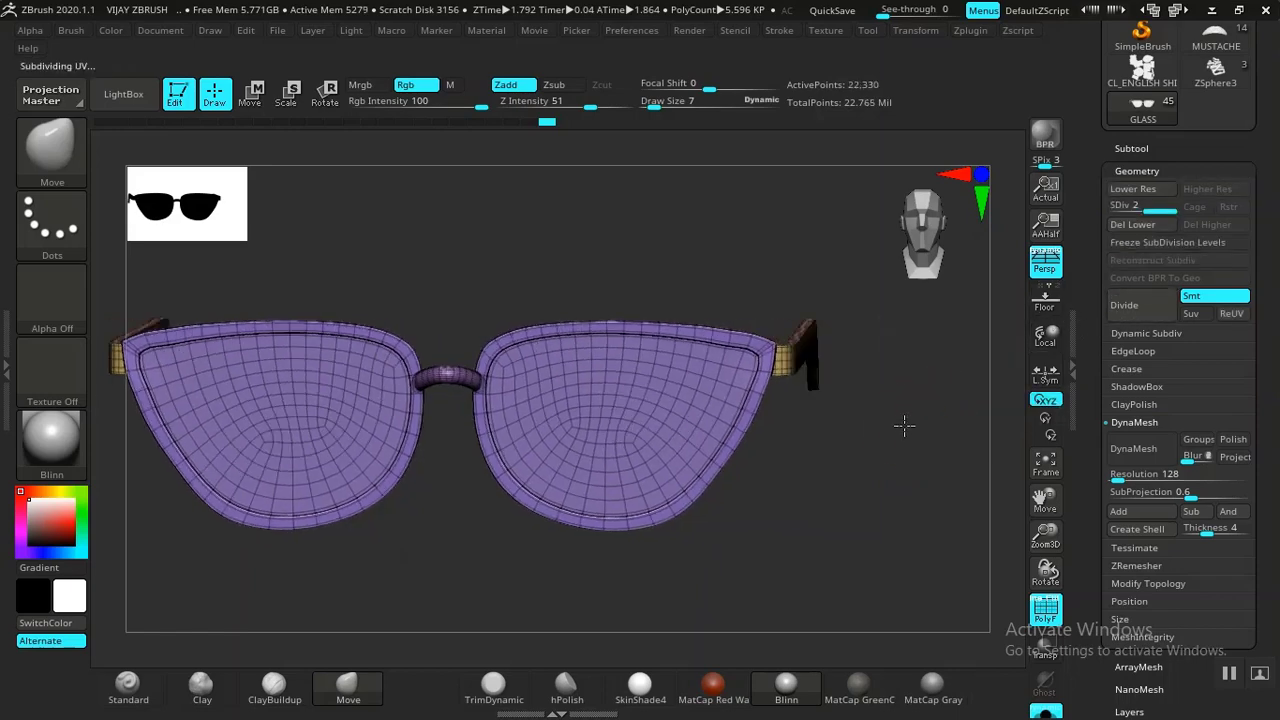
pyautogui.hotkey('shift', 'd')
# Step: Switch to the SHOE subtool, inspect its polygroups, and step the mesh down to a lower subdivision level
pyautogui.click(1131, 148)
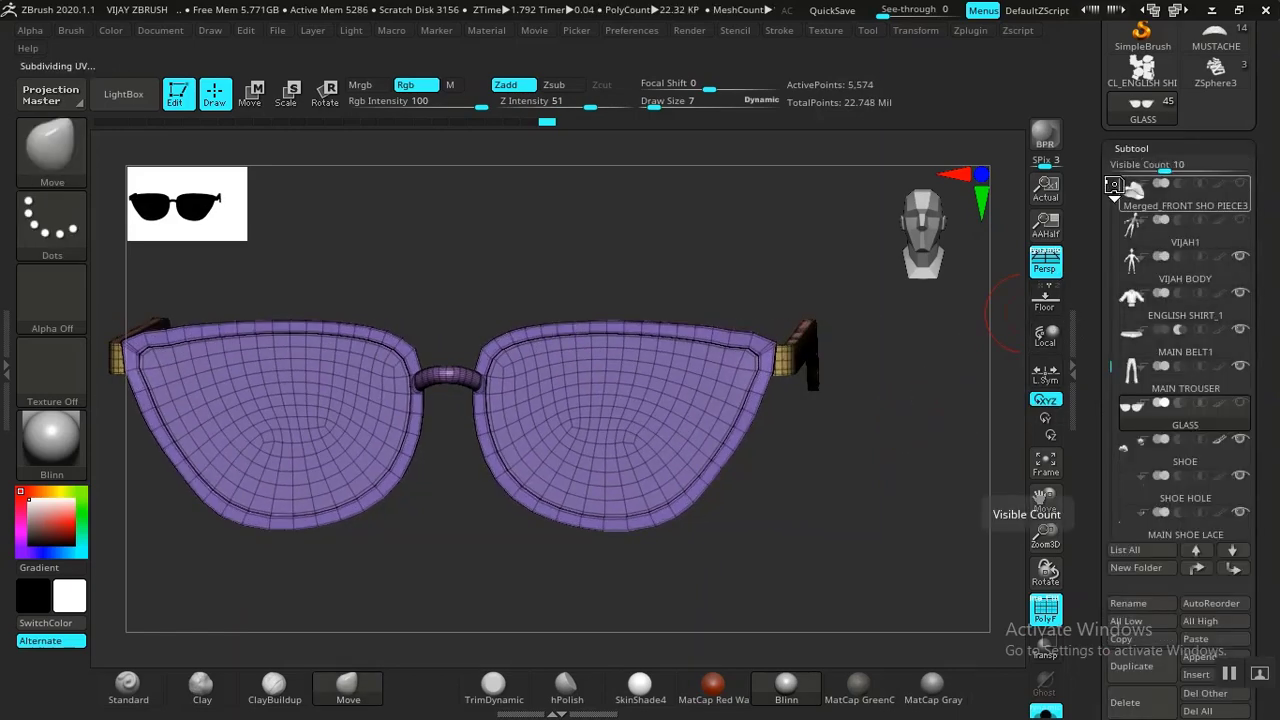
pyautogui.scroll(-3, 1094, 316)
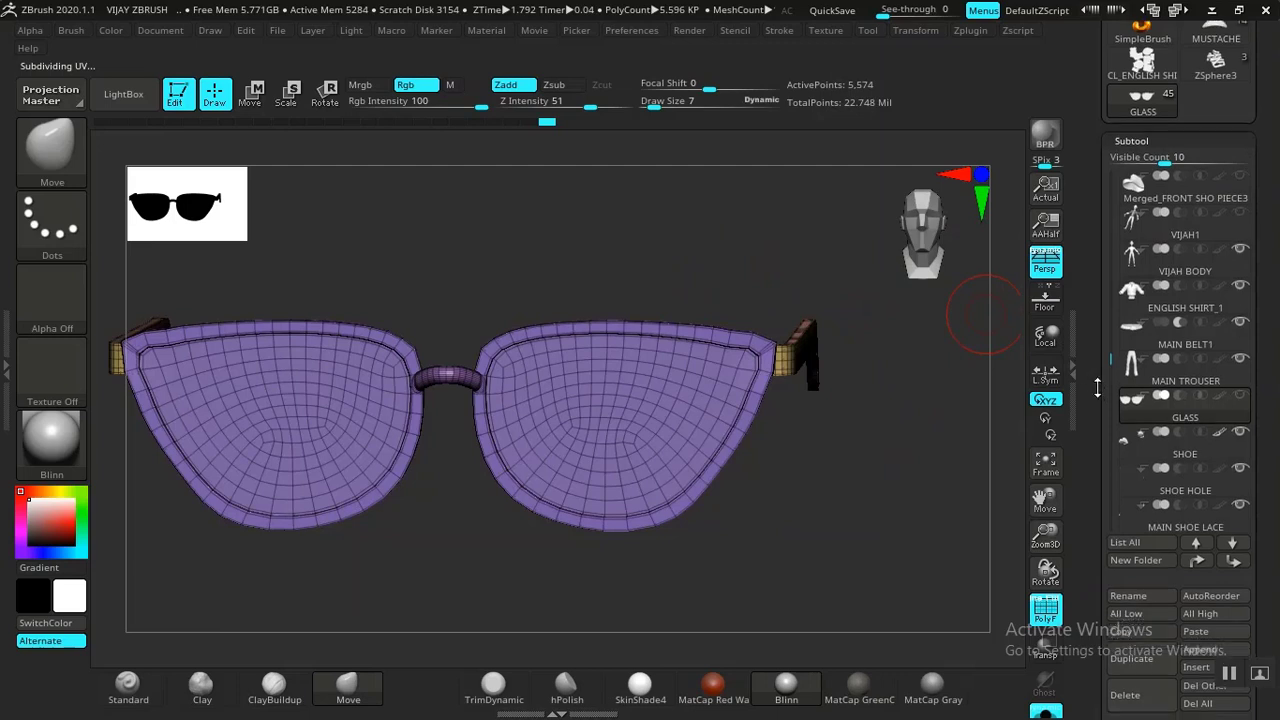
pyautogui.click(1130, 305)
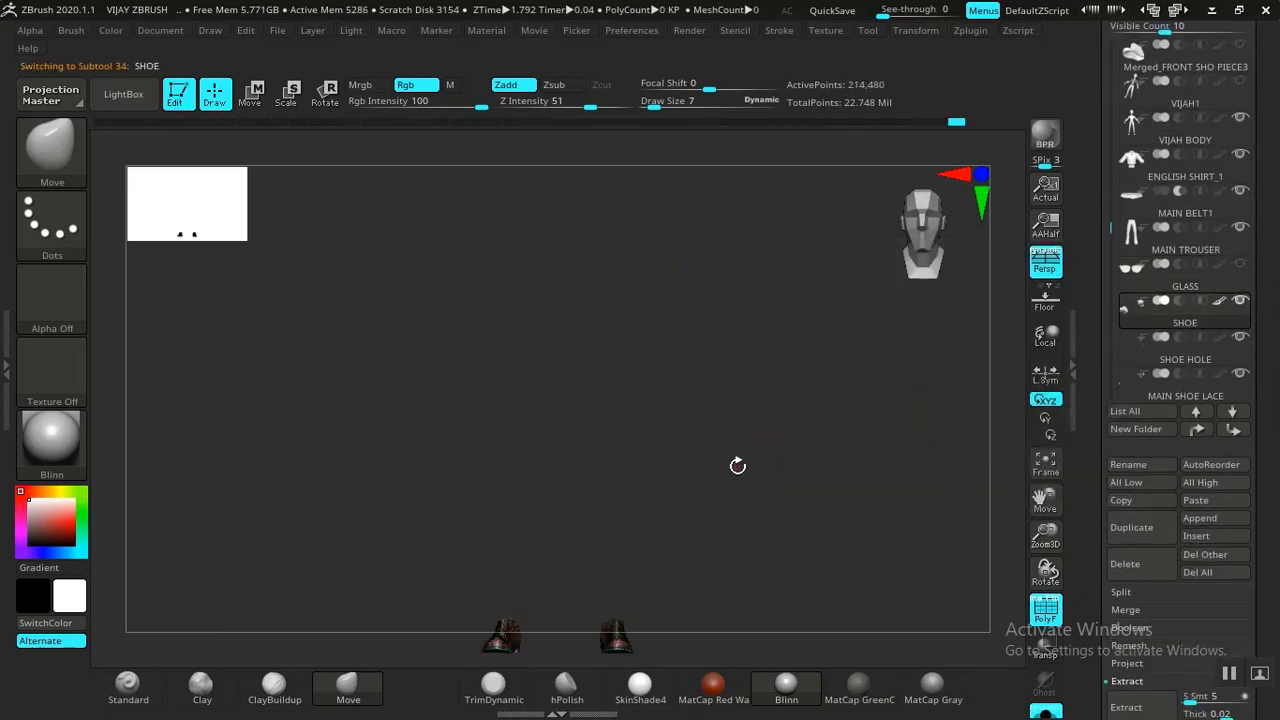
pyautogui.moveTo(620, 558); pyautogui.dragTo(624, 491)
pyautogui.moveTo(375, 557); pyautogui.dragTo(686, 513)
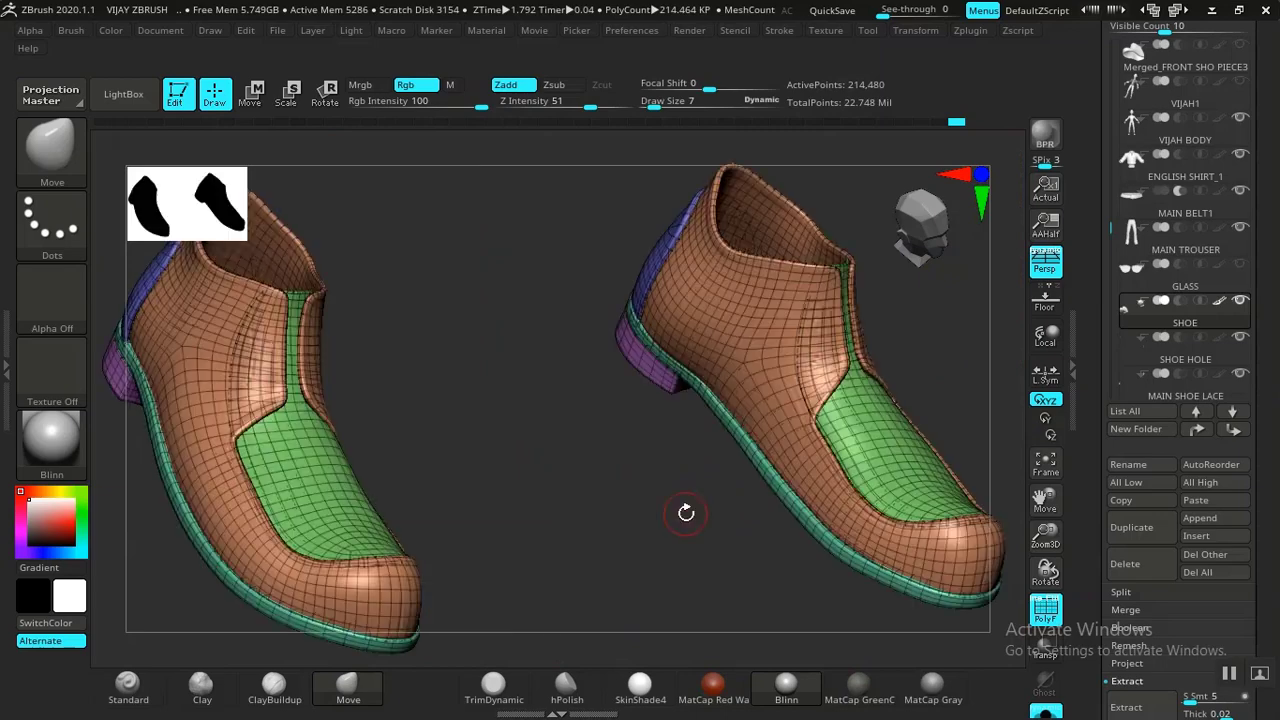
pyautogui.moveTo(607, 531); pyautogui.dragTo(687, 449)
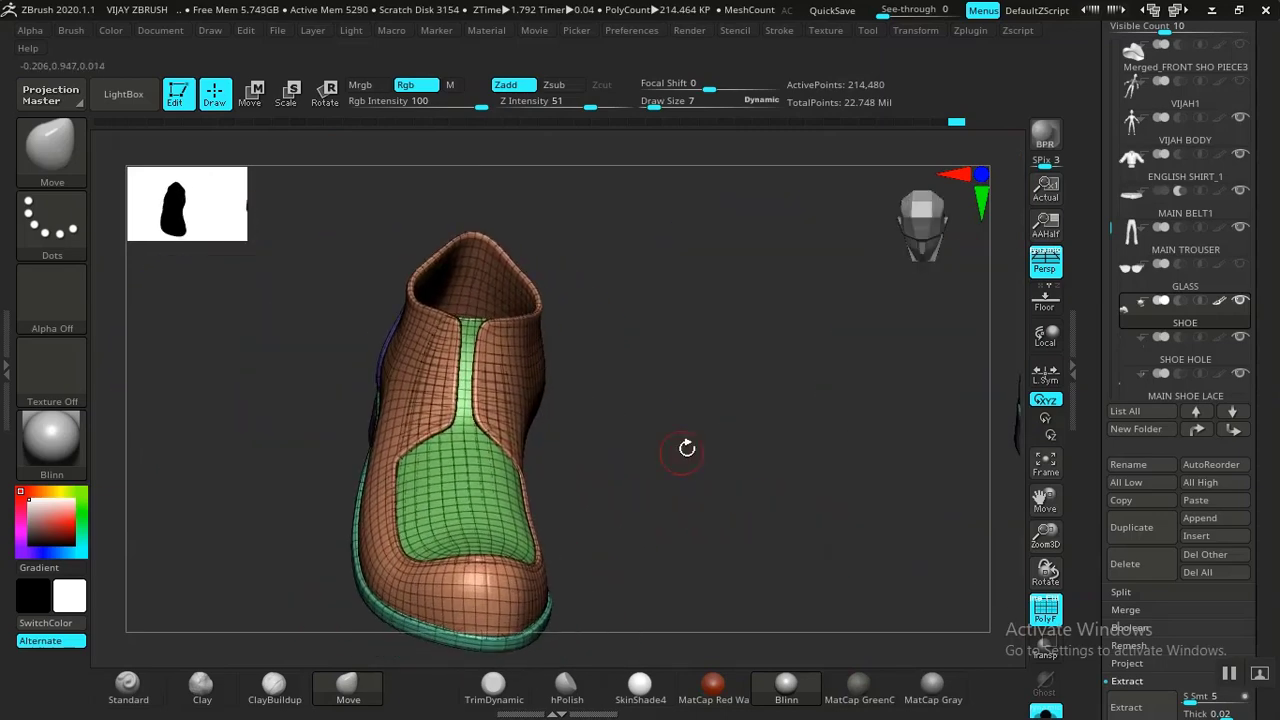
pyautogui.press('shift')
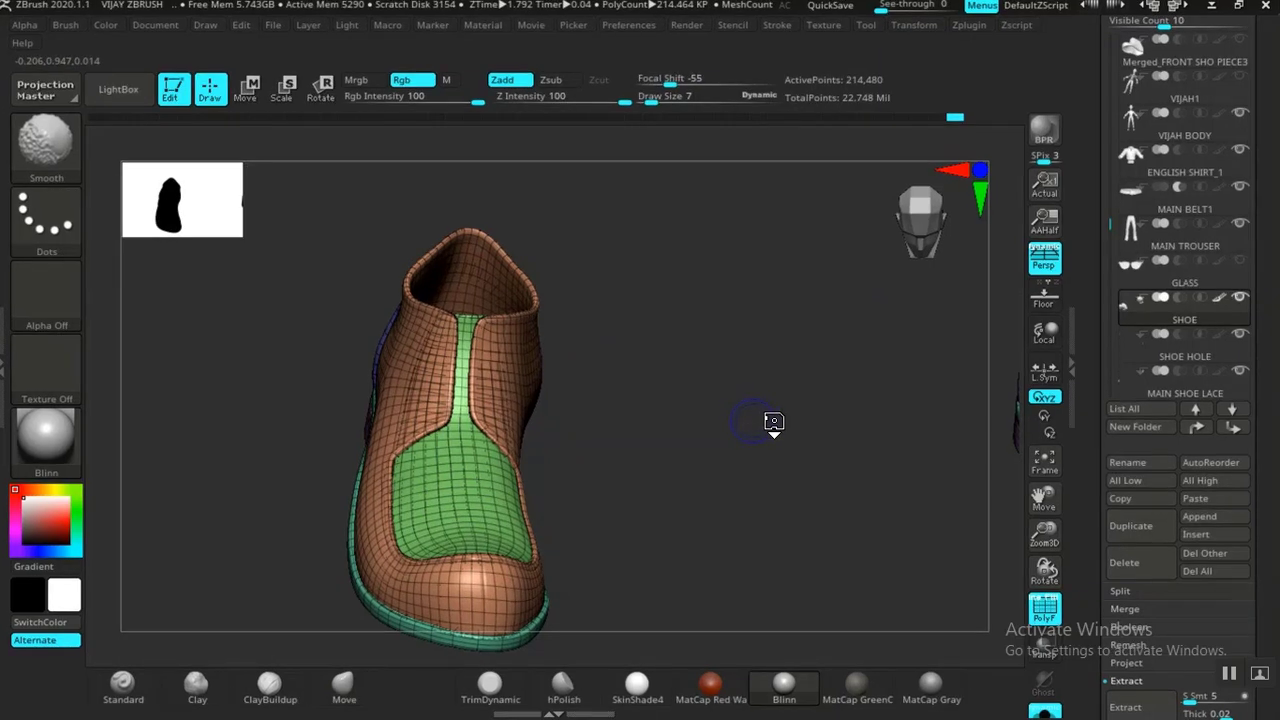
pyautogui.moveTo(773, 421)
pyautogui.mouseDown()
pyautogui.moveTo(750, 422)
pyautogui.moveTo(806, 432)
pyautogui.moveTo(666, 494)
pyautogui.mouseUp()
pyautogui.press('shift')
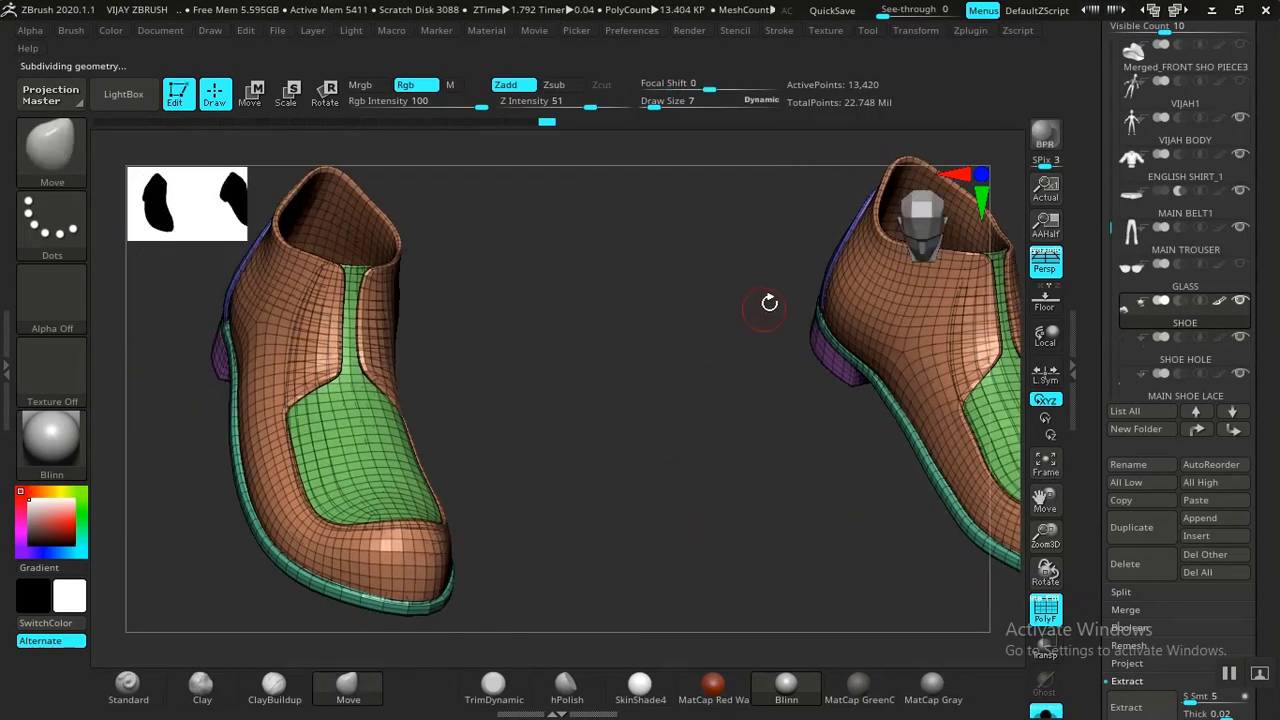
# Step: Unwrap the UVs of the SHOE subtool with Symmetry and Polygroups enabled
pyautogui.click(970, 30)
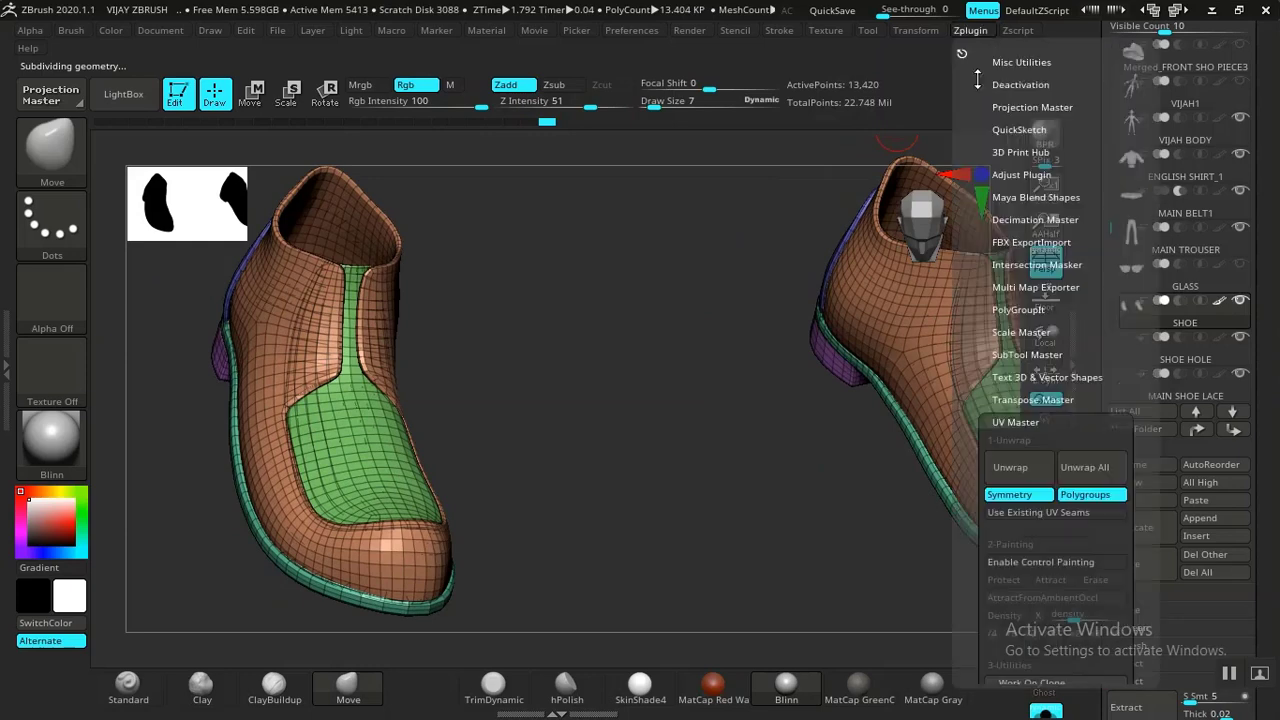
pyautogui.click(1017, 468)
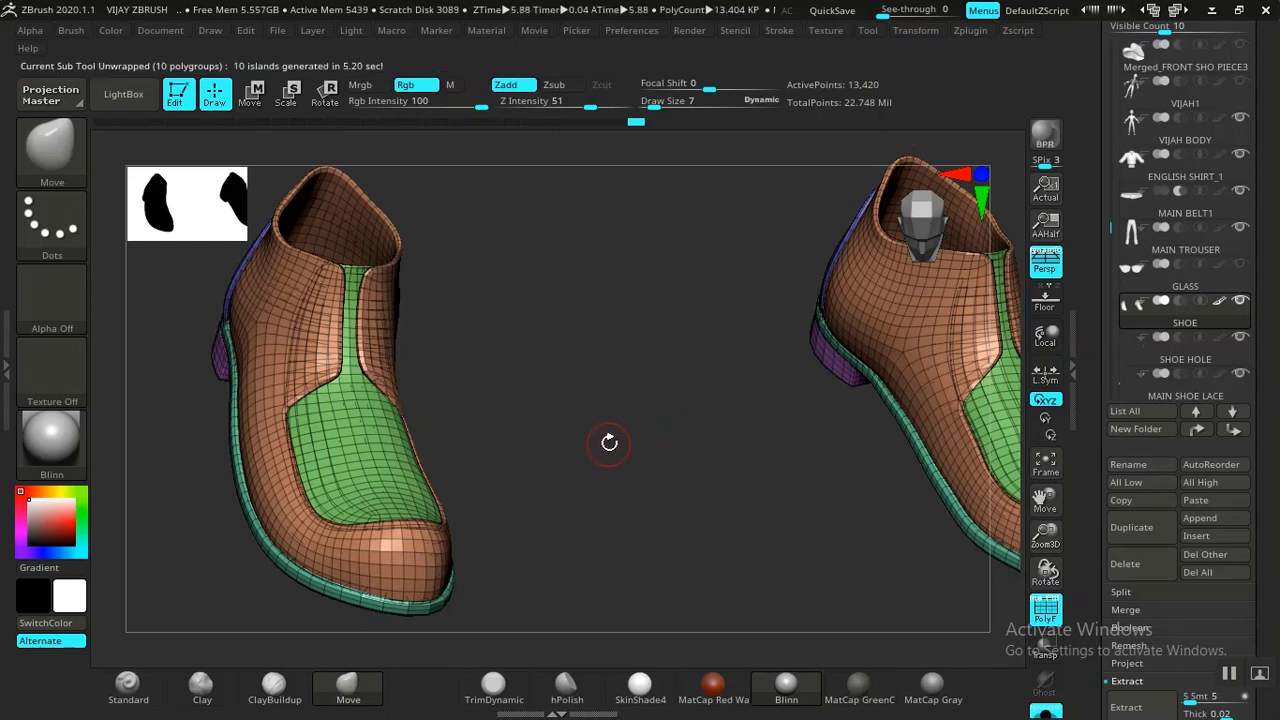
pyautogui.moveTo(633, 505); pyautogui.dragTo(830, 357)
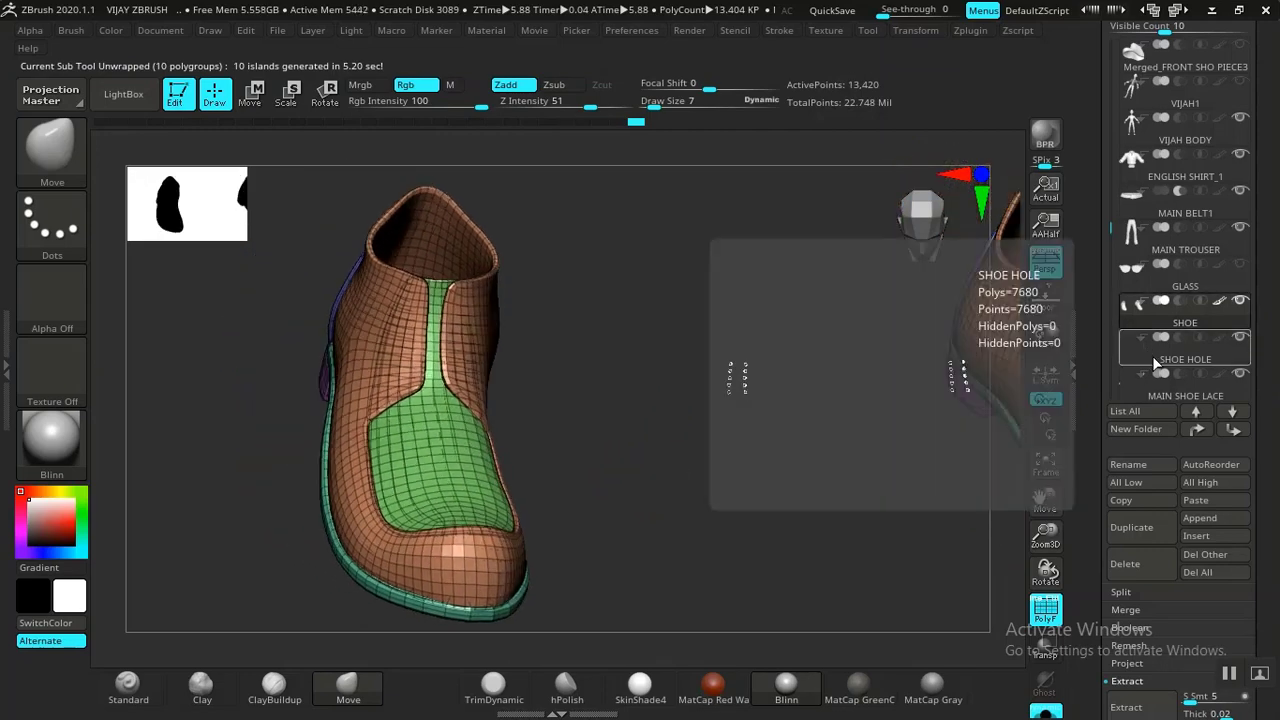
# Step: Switch to the SHOE HOLE subtool and assign each eyelet ring its own polygroup with Auto Groups
pyautogui.click(1155, 363)
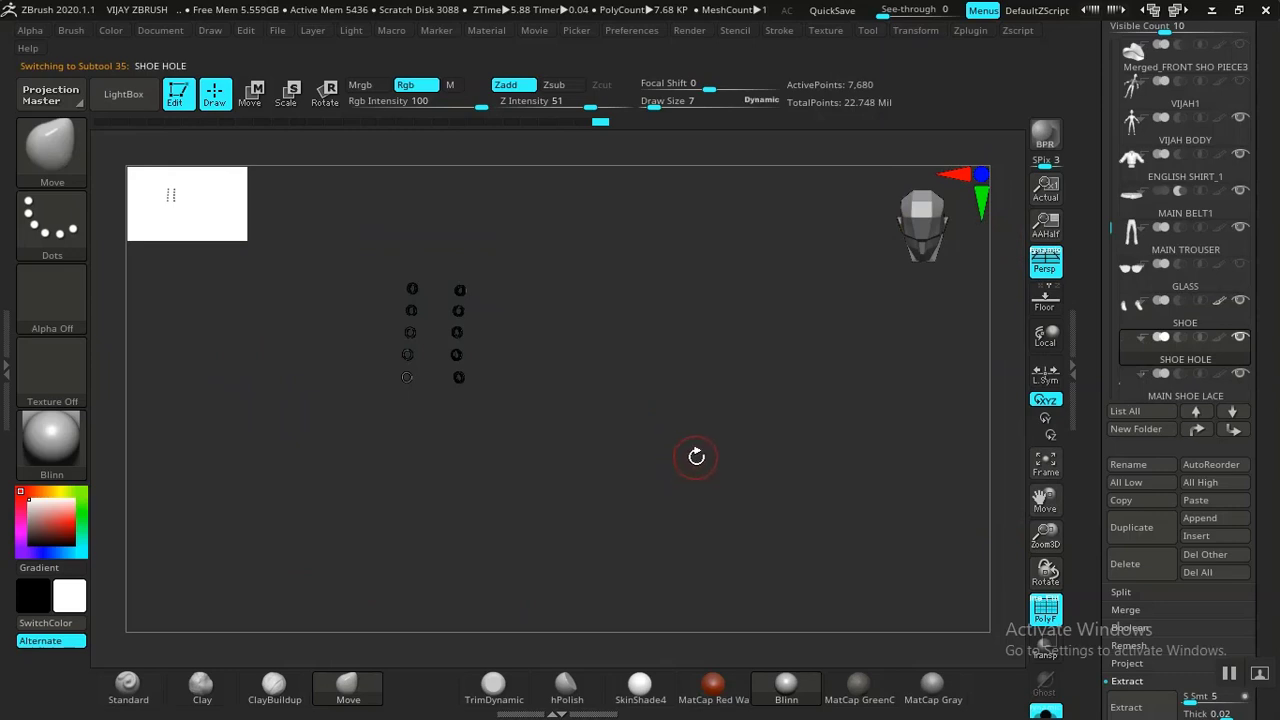
pyautogui.moveTo(696, 456); pyautogui.dragTo(669, 478)
pyautogui.moveTo(585, 485); pyautogui.dragTo(744, 477)
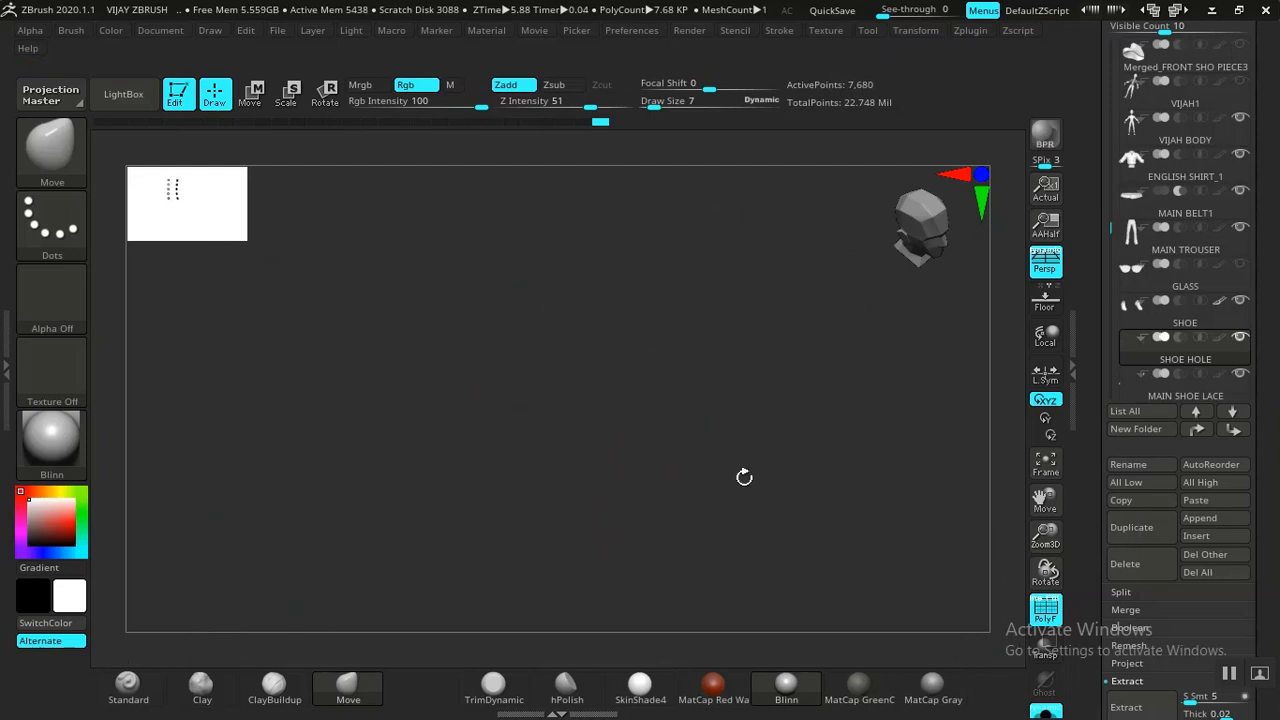
pyautogui.moveTo(700, 429)
pyautogui.mouseDown()
pyautogui.moveTo(649, 437)
pyautogui.moveTo(712, 409)
pyautogui.mouseUp()
pyautogui.scroll(-10, 1074, 484)
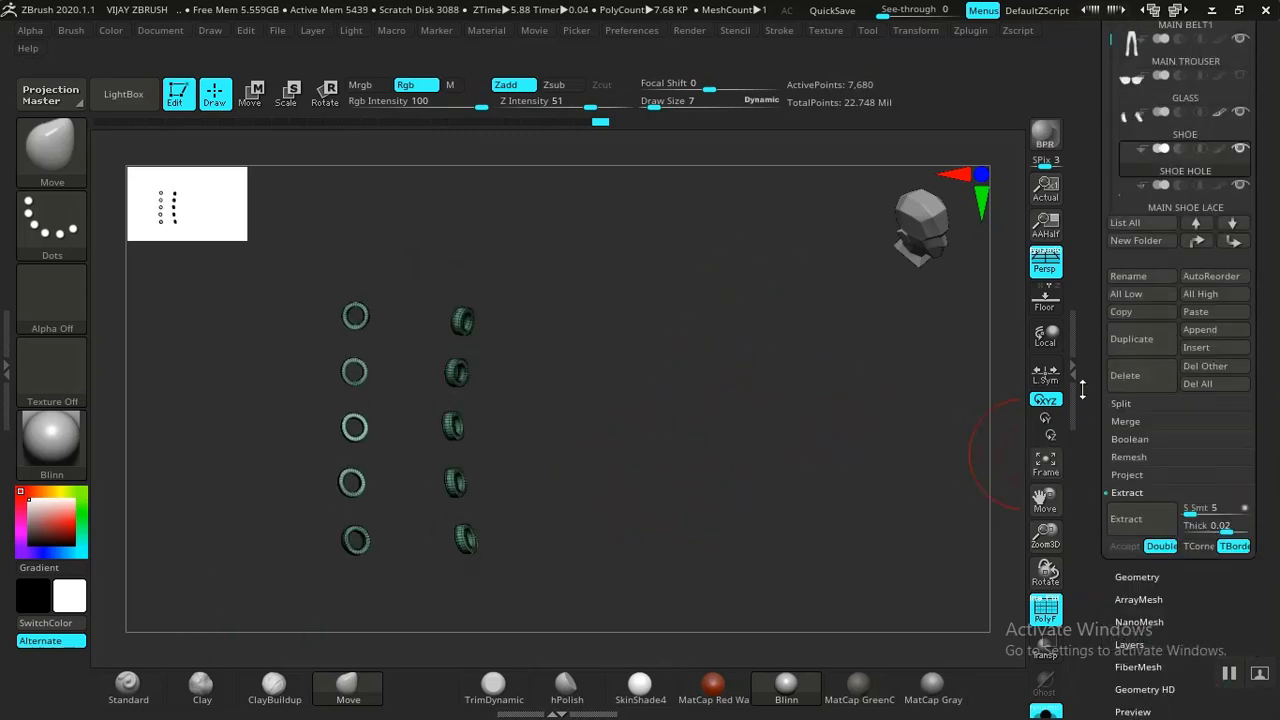
pyautogui.click(1134, 346)
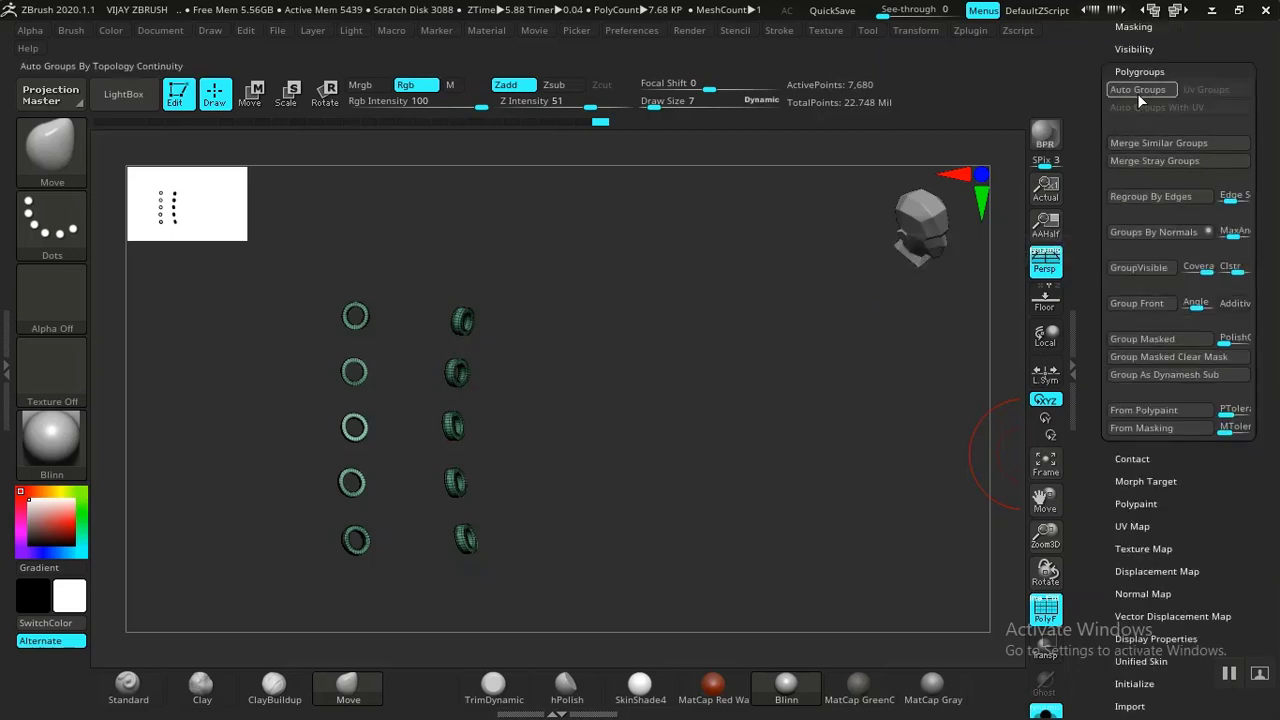
pyautogui.click(1137, 91)
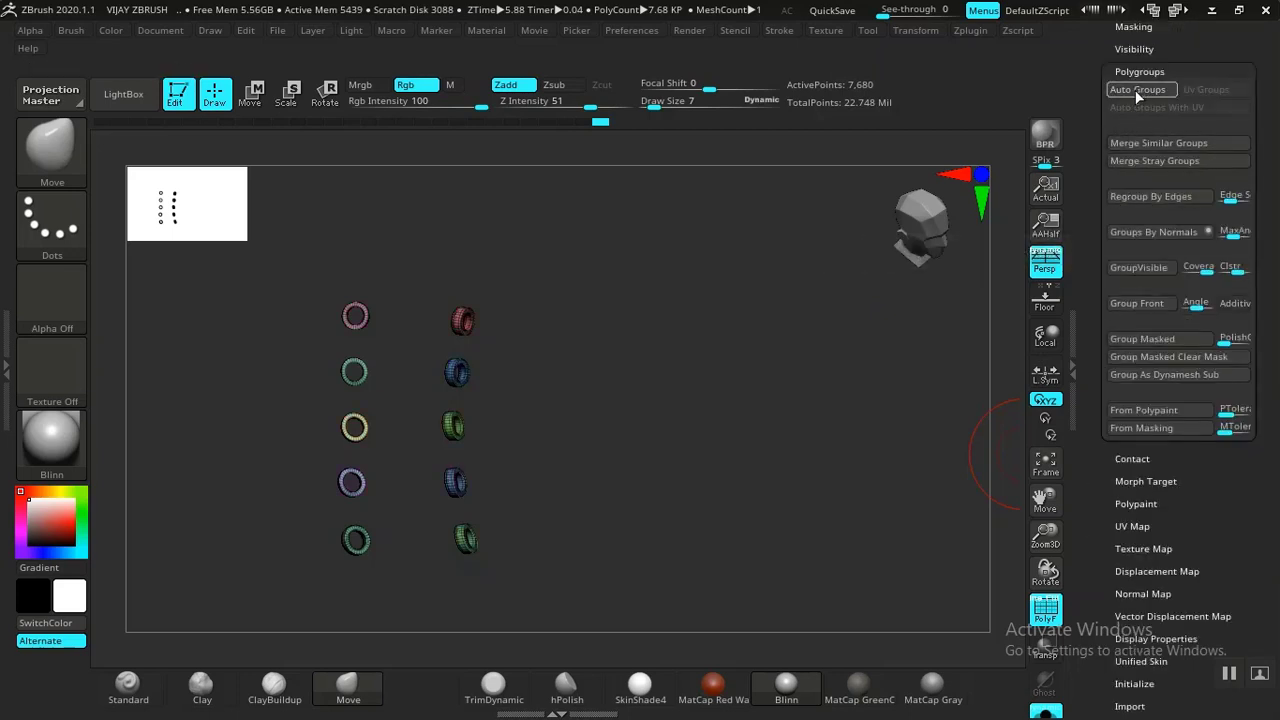
# Step: Unwrap the UVs of the SHOE HOLE subtool by its polygroups with Symmetry enabled
pyautogui.click(966, 31)
pyautogui.click(1018, 462)
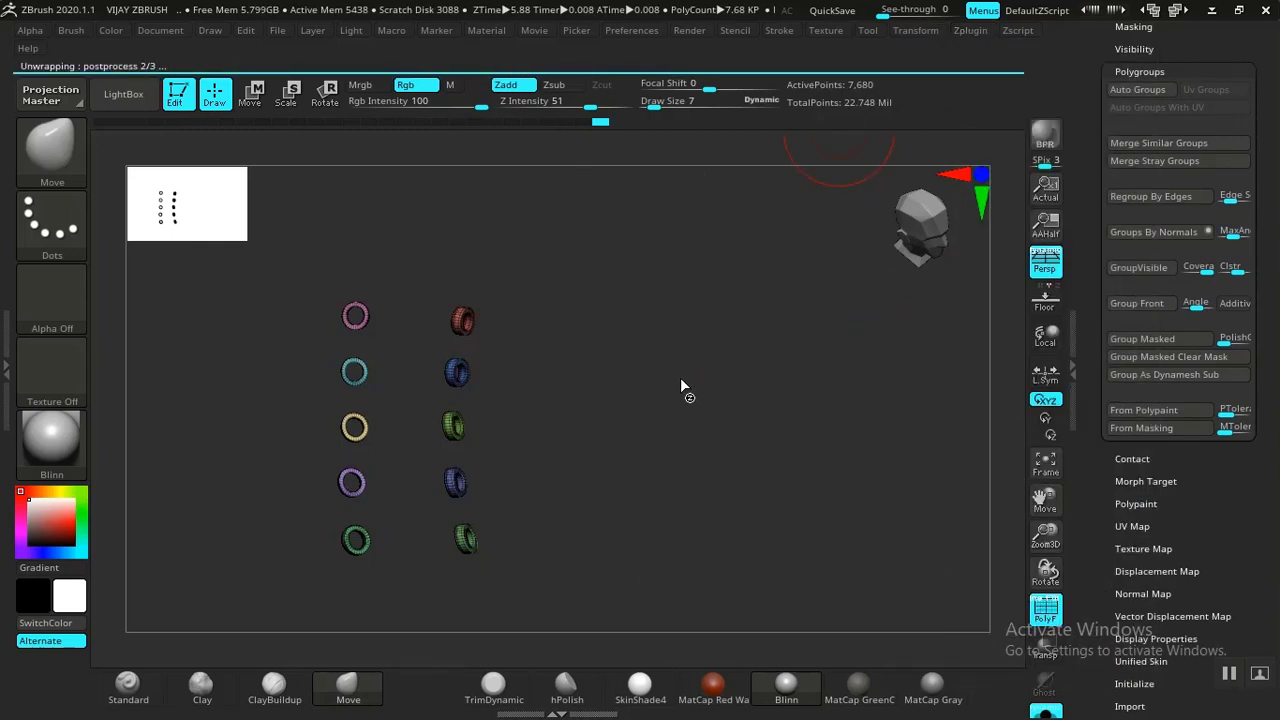
pyautogui.moveTo(686, 449)
pyautogui.keyDown('alt'); pyautogui.mouseDown()
pyautogui.moveTo(500, 471)
pyautogui.moveTo(326, 461)
pyautogui.moveTo(463, 471)
pyautogui.moveTo(571, 449)
pyautogui.moveTo(426, 451)
pyautogui.moveTo(752, 420)
pyautogui.mouseUp(); pyautogui.keyUp('alt')
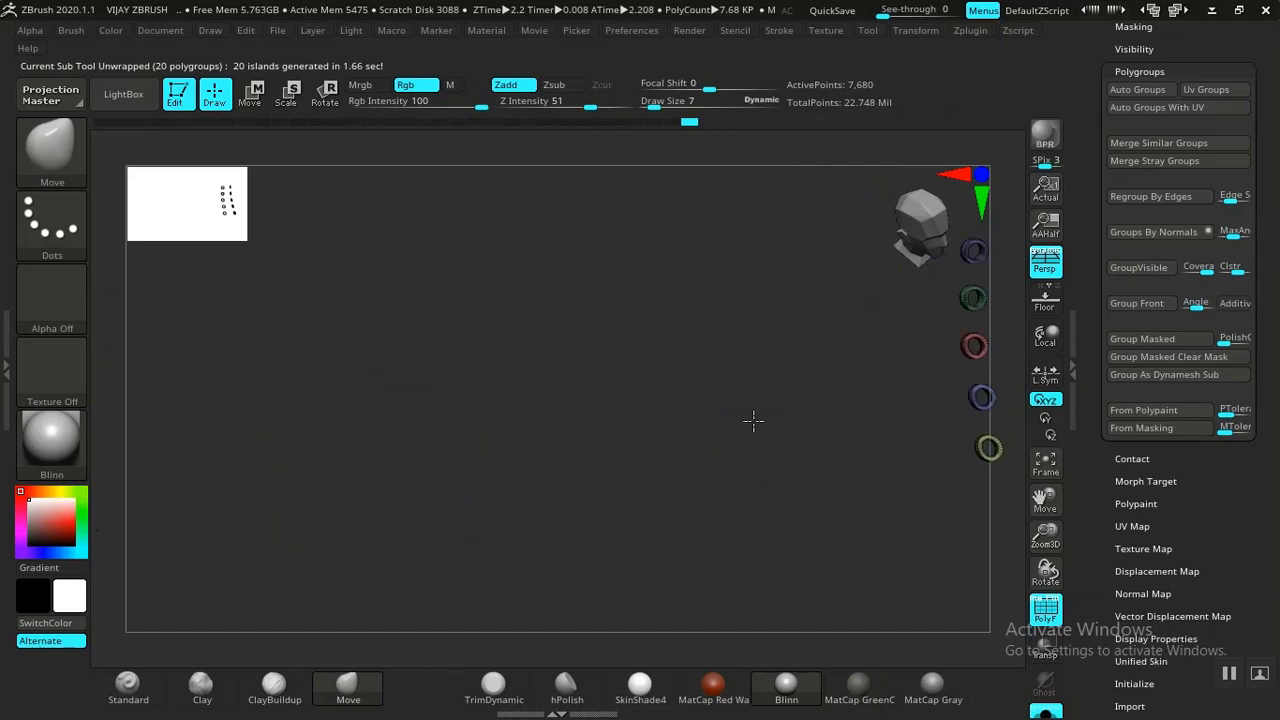
# Step: Regenerate the polygroups of the SHOE HOLE eyelet rings with Auto Groups
pyautogui.keyDown('alt'); pyautogui.moveTo(510, 443); pyautogui.dragTo(785, 426); pyautogui.keyUp('alt')
pyautogui.moveTo(400, 438)
pyautogui.keyDown('alt'); pyautogui.mouseDown()
pyautogui.moveTo(607, 426)
pyautogui.moveTo(647, 444)
pyautogui.mouseUp(); pyautogui.keyUp('alt')
pyautogui.keyDown('shift'); pyautogui.moveTo(716, 399); pyautogui.dragTo(582, 390); pyautogui.keyUp('shift')
pyautogui.keyDown('alt'); pyautogui.moveTo(679, 412); pyautogui.dragTo(501, 386); pyautogui.keyUp('alt')
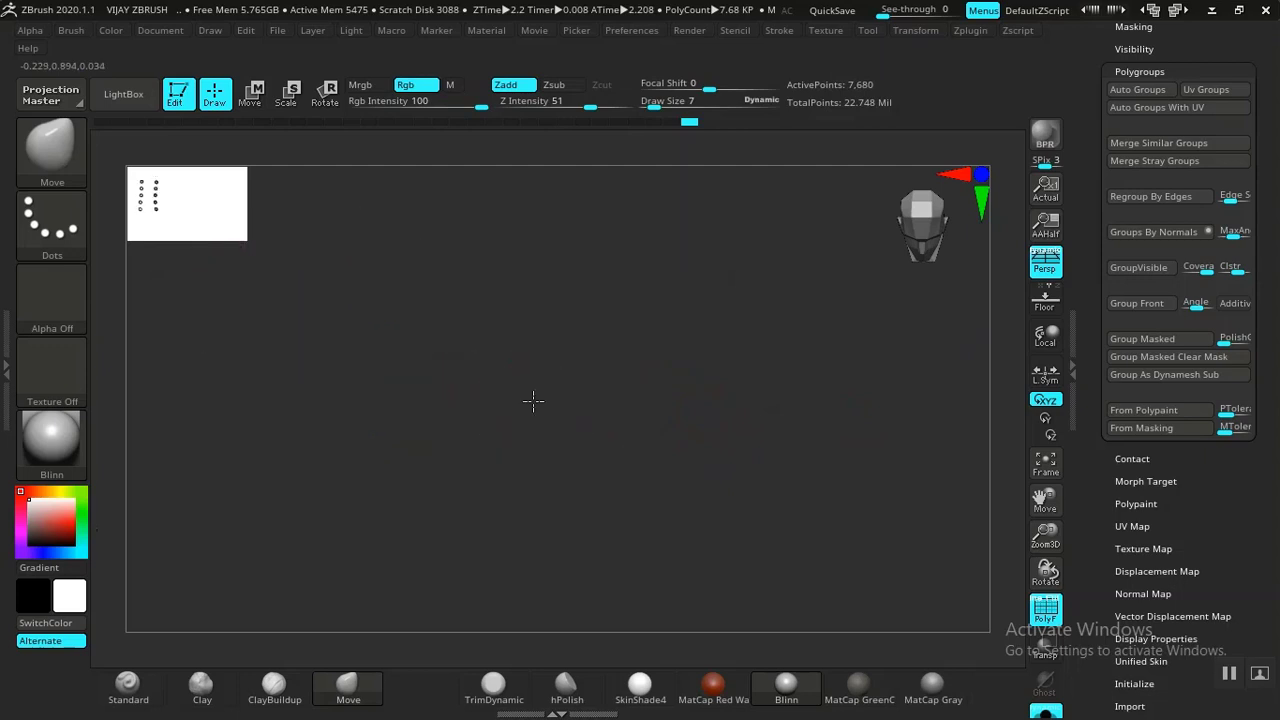
pyautogui.keyDown('alt'); pyautogui.moveTo(572, 446); pyautogui.dragTo(350, 652); pyautogui.keyUp('alt')
pyautogui.keyDown('alt'); pyautogui.moveTo(580, 490); pyautogui.dragTo(623, 487); pyautogui.keyUp('alt')
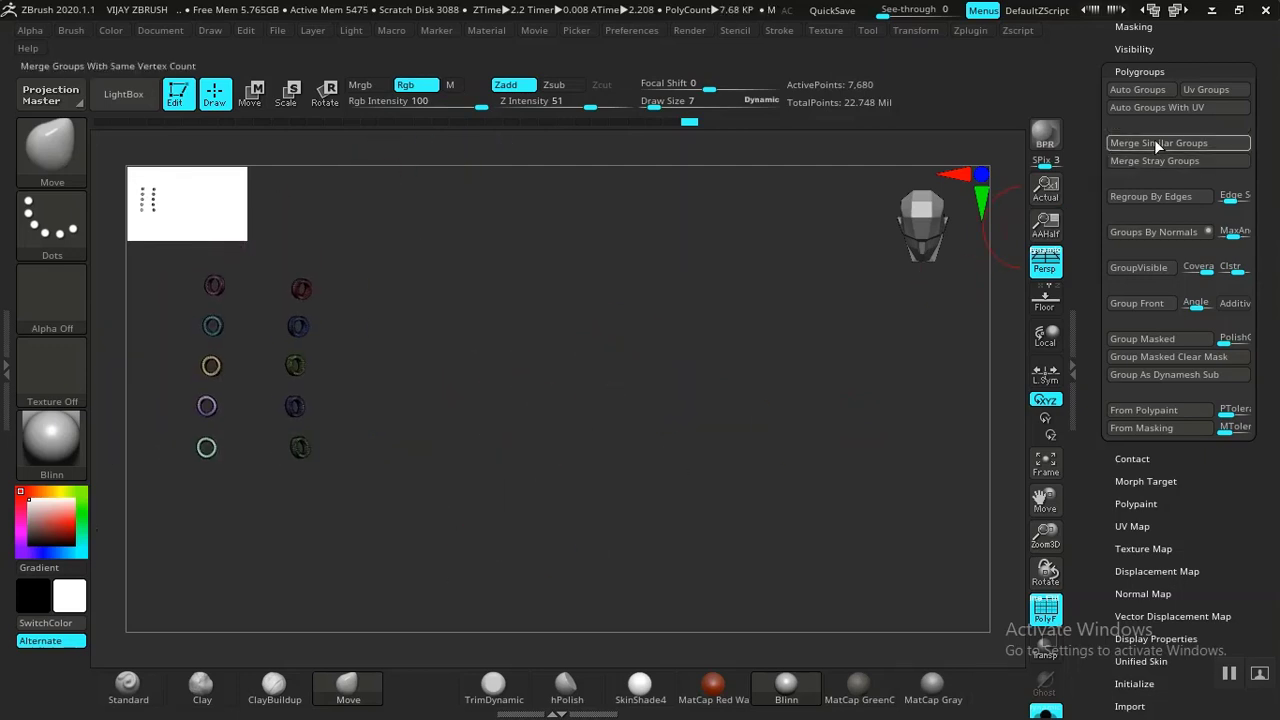
pyautogui.click(1144, 89)
# Step: Unwrap the UVs of the SHOE HOLE subtool again with Symmetry and Polygroups enabled
pyautogui.keyDown('alt'); pyautogui.moveTo(622, 438); pyautogui.dragTo(389, 447); pyautogui.keyUp('alt')
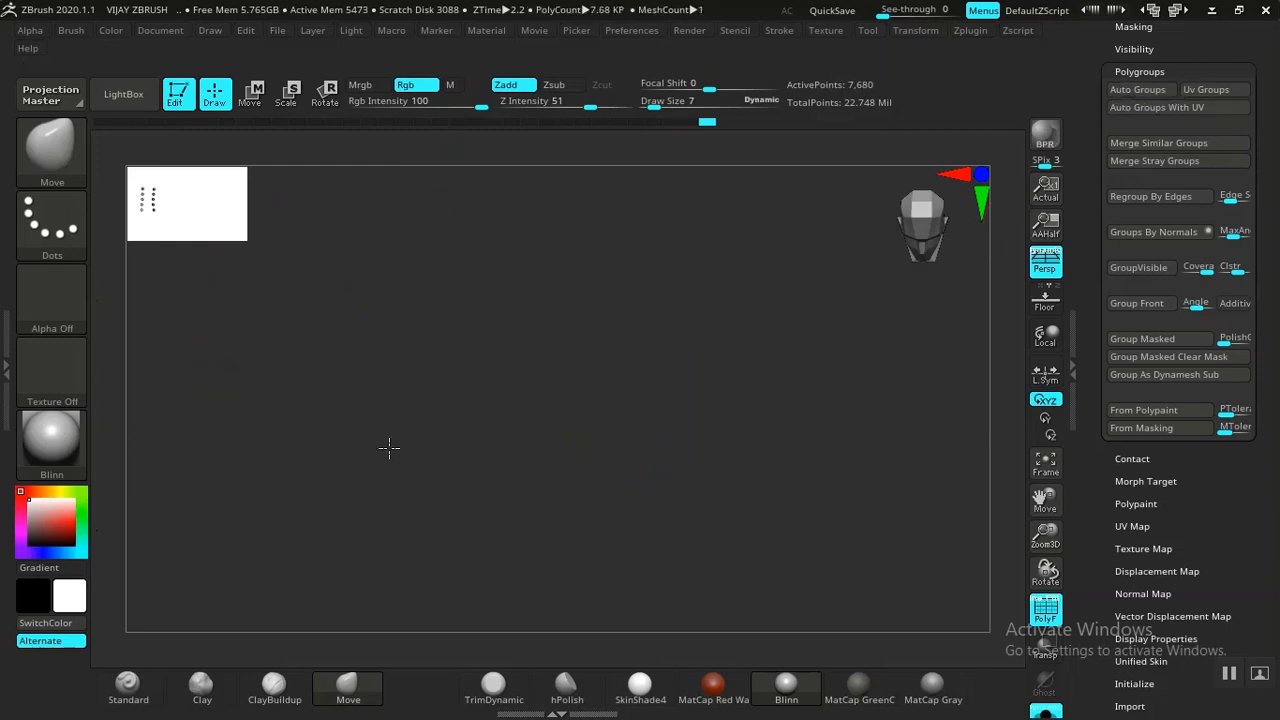
pyautogui.keyDown('alt'); pyautogui.moveTo(550, 437); pyautogui.dragTo(788, 394); pyautogui.keyUp('alt')
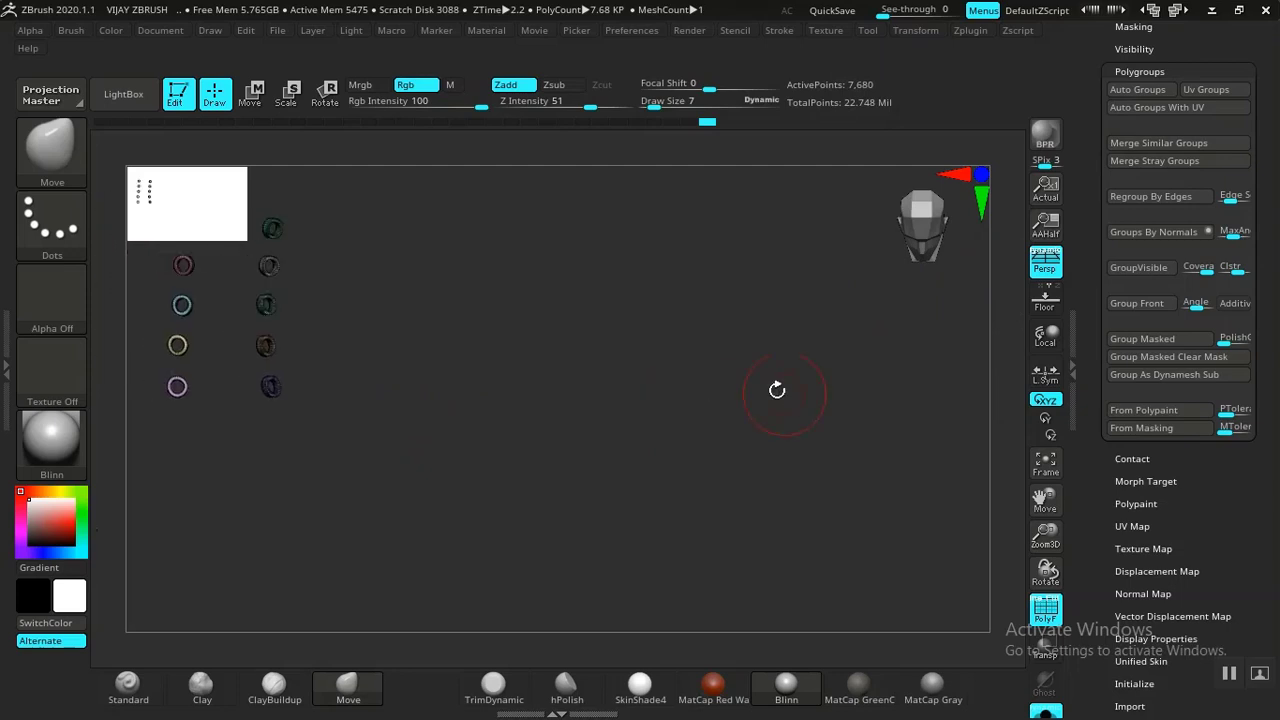
pyautogui.click(970, 38)
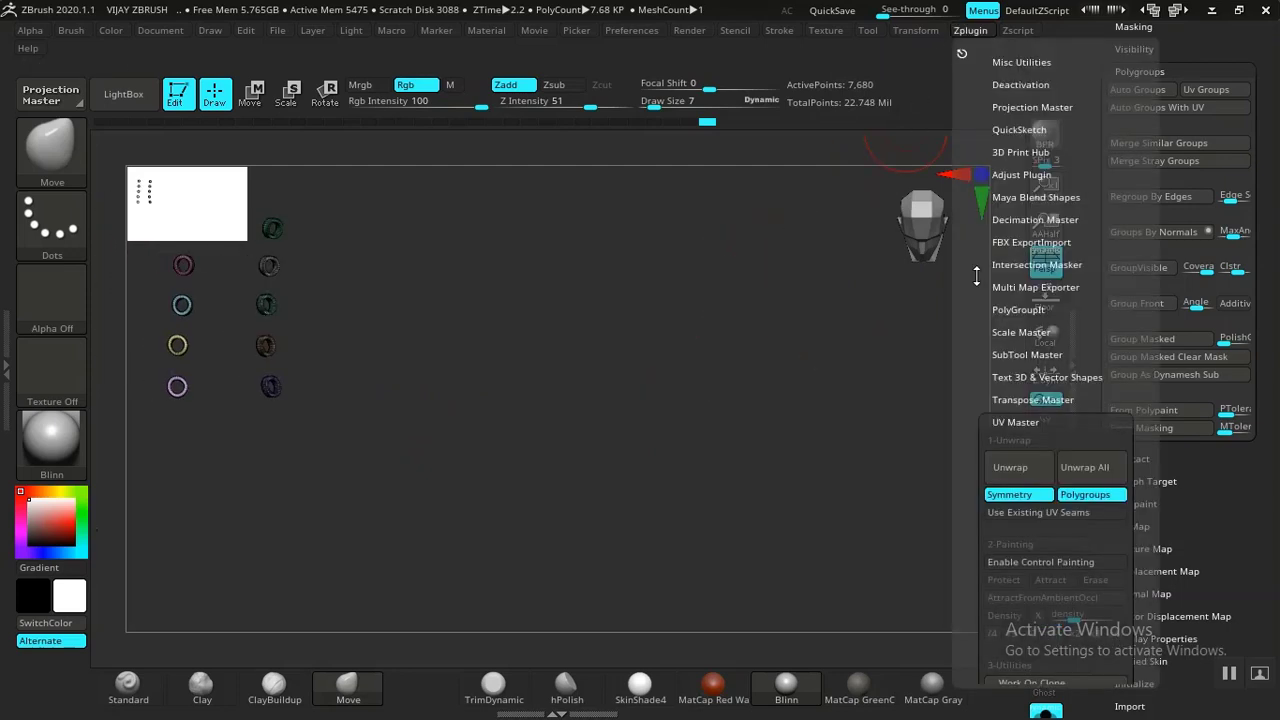
pyautogui.click(1018, 468)
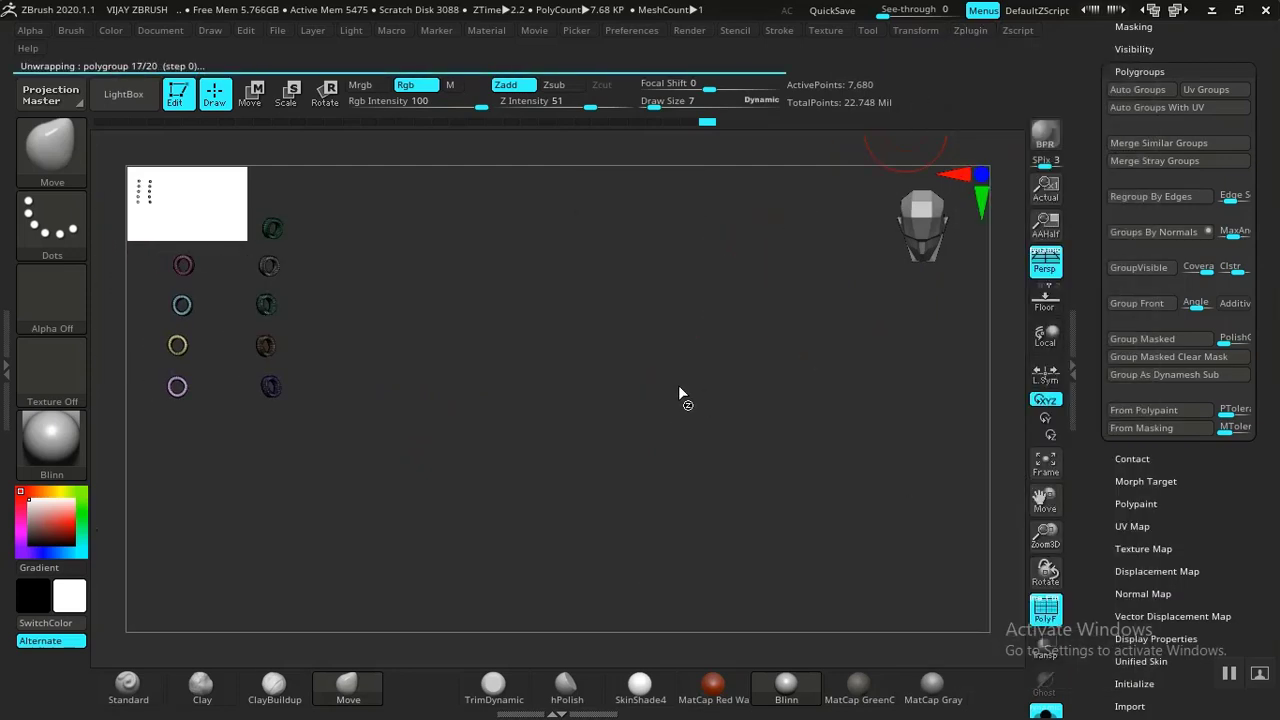
# Step: Switch to the MAIN SHOE LACE subtool and inspect the polygroups along the lace
pyautogui.scroll(10, 1126, 150)
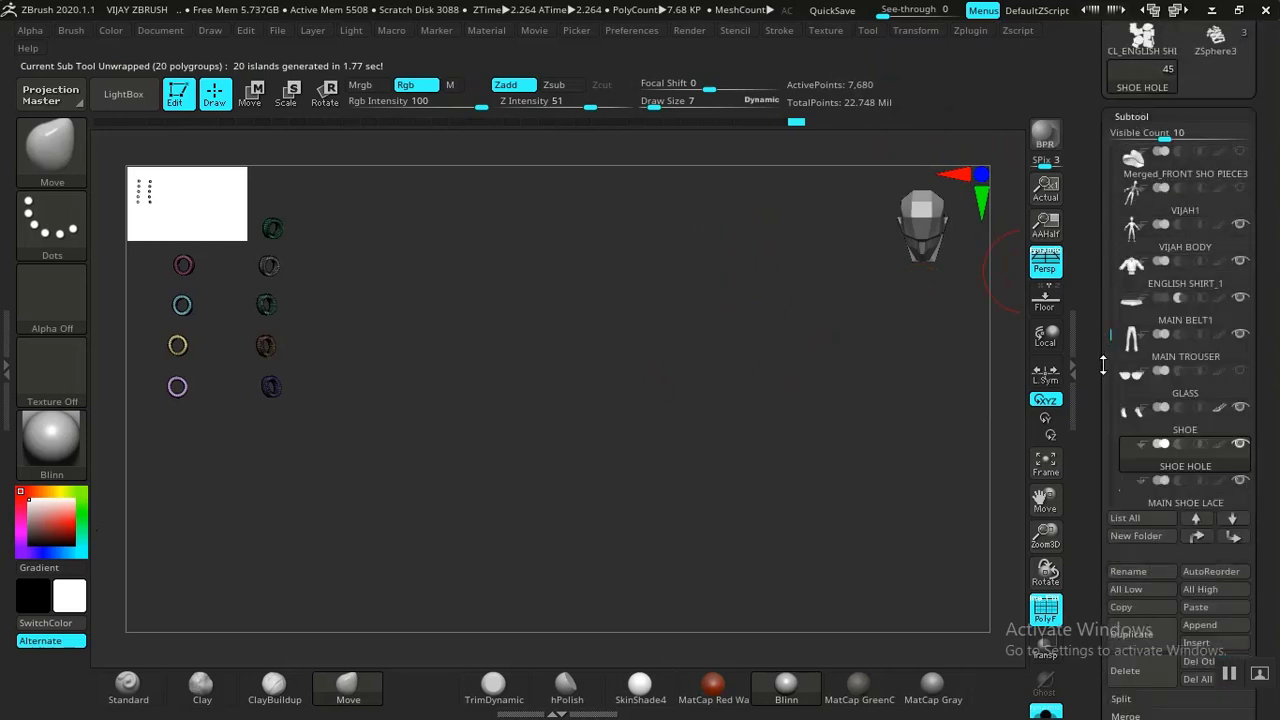
pyautogui.moveTo(1108, 343); pyautogui.dragTo(1110, 360)
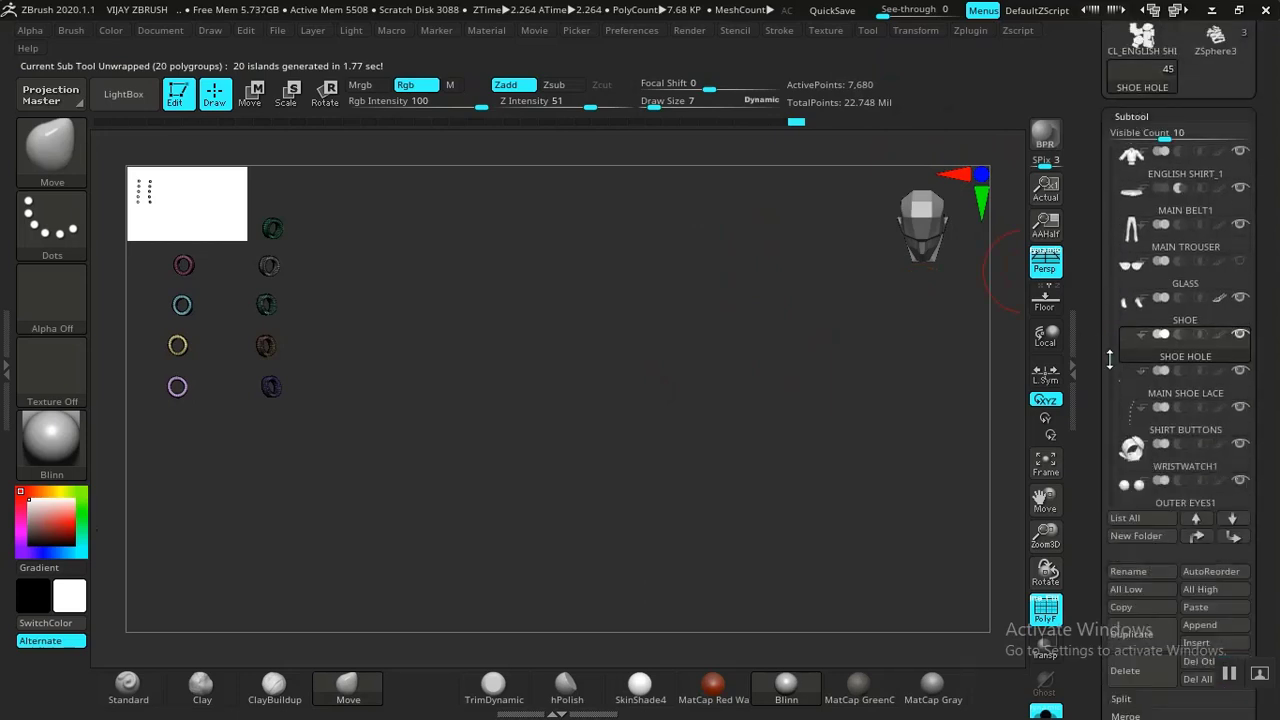
pyautogui.click(1168, 395)
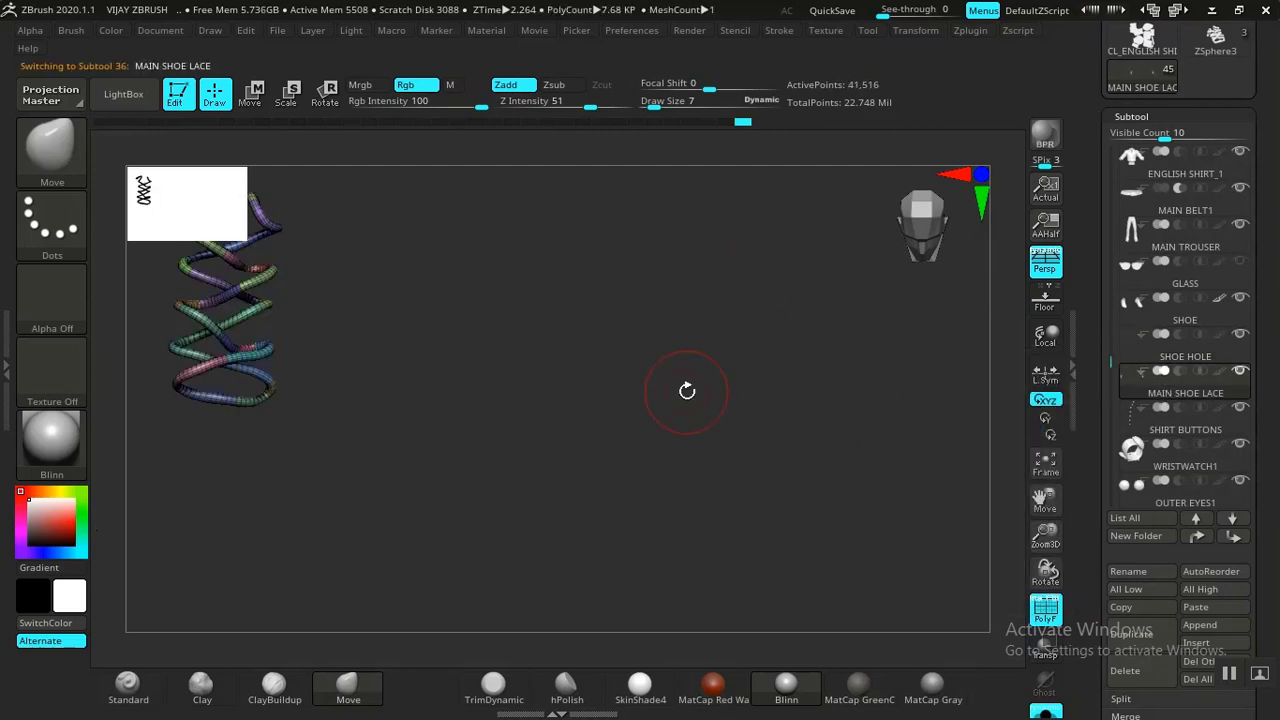
pyautogui.keyDown('alt'); pyautogui.moveTo(580, 385); pyautogui.dragTo(752, 352); pyautogui.keyUp('alt')
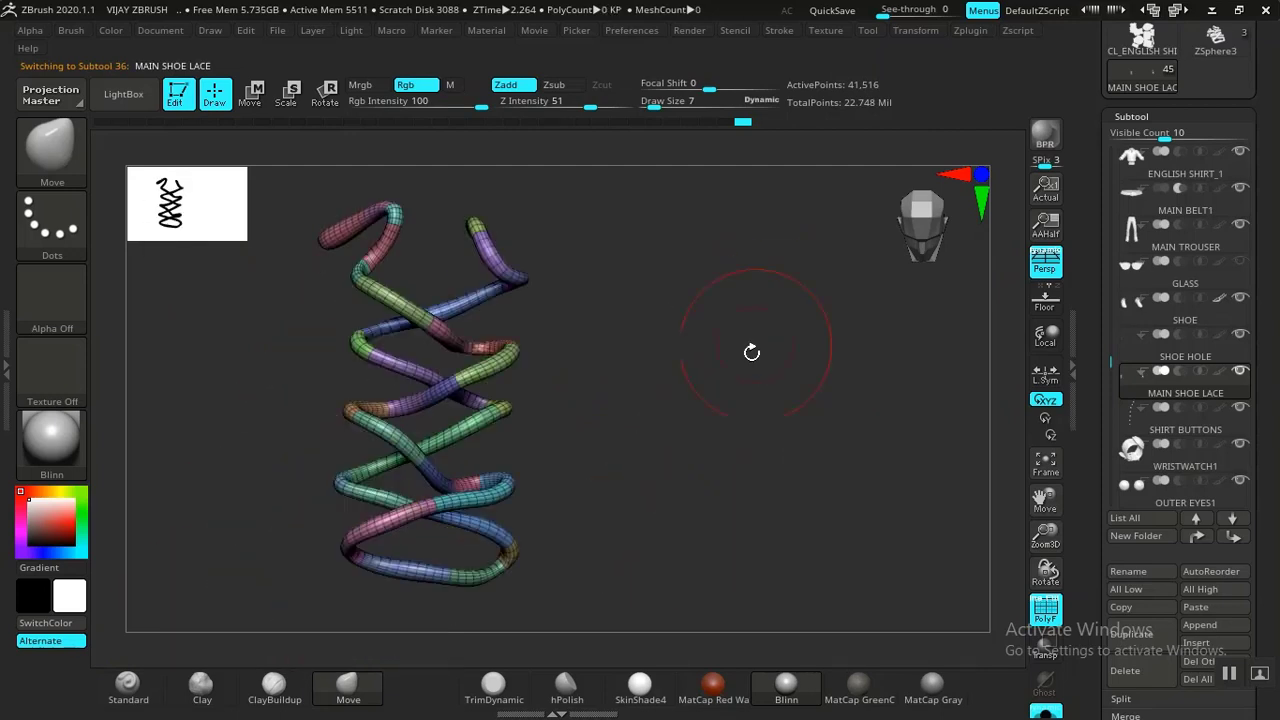
pyautogui.moveTo(707, 455)
pyautogui.mouseDown()
pyautogui.moveTo(711, 397)
pyautogui.moveTo(717, 466)
pyautogui.moveTo(626, 423)
pyautogui.moveTo(726, 437)
pyautogui.moveTo(714, 449)
pyautogui.moveTo(691, 437)
pyautogui.moveTo(737, 426)
pyautogui.moveTo(729, 451)
pyautogui.moveTo(734, 417)
pyautogui.moveTo(720, 437)
pyautogui.moveTo(746, 440)
pyautogui.moveTo(728, 444)
pyautogui.mouseUp()
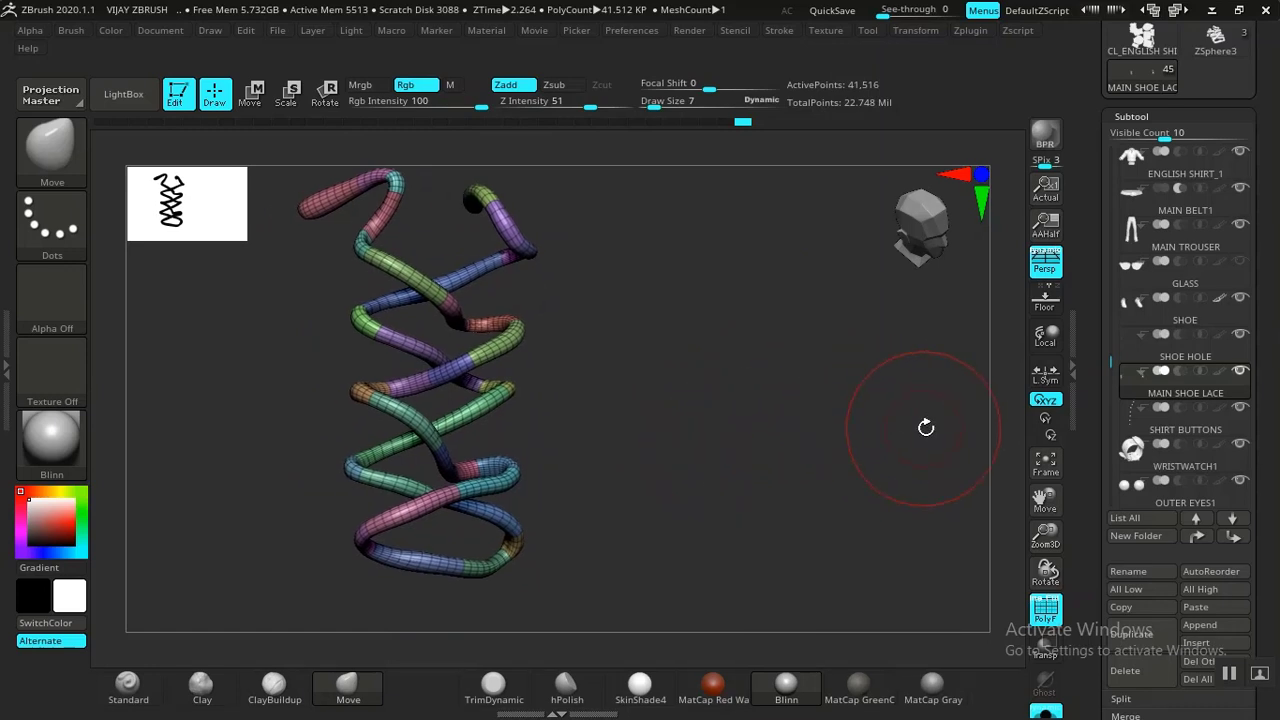
# Step: Combine all of the MAIN SHOE LACE mesh into a single polygroup
pyautogui.moveTo(1155, 355)
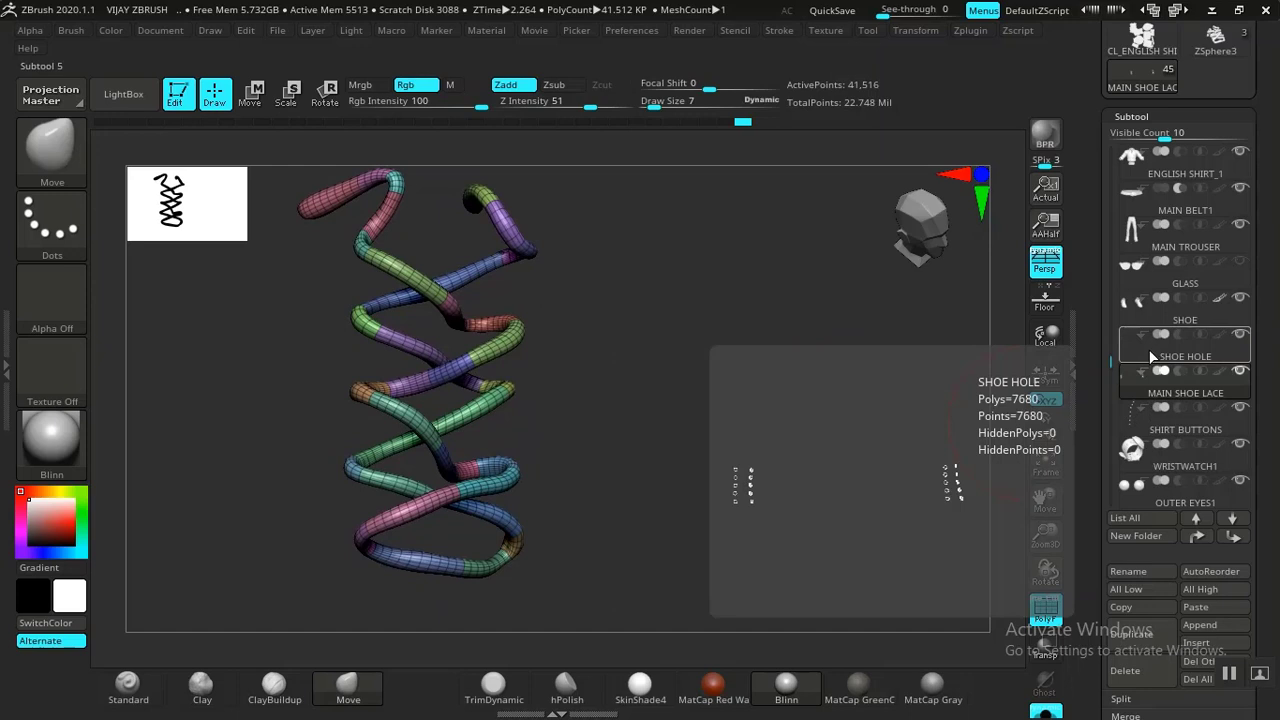
pyautogui.moveTo(1142, 433)
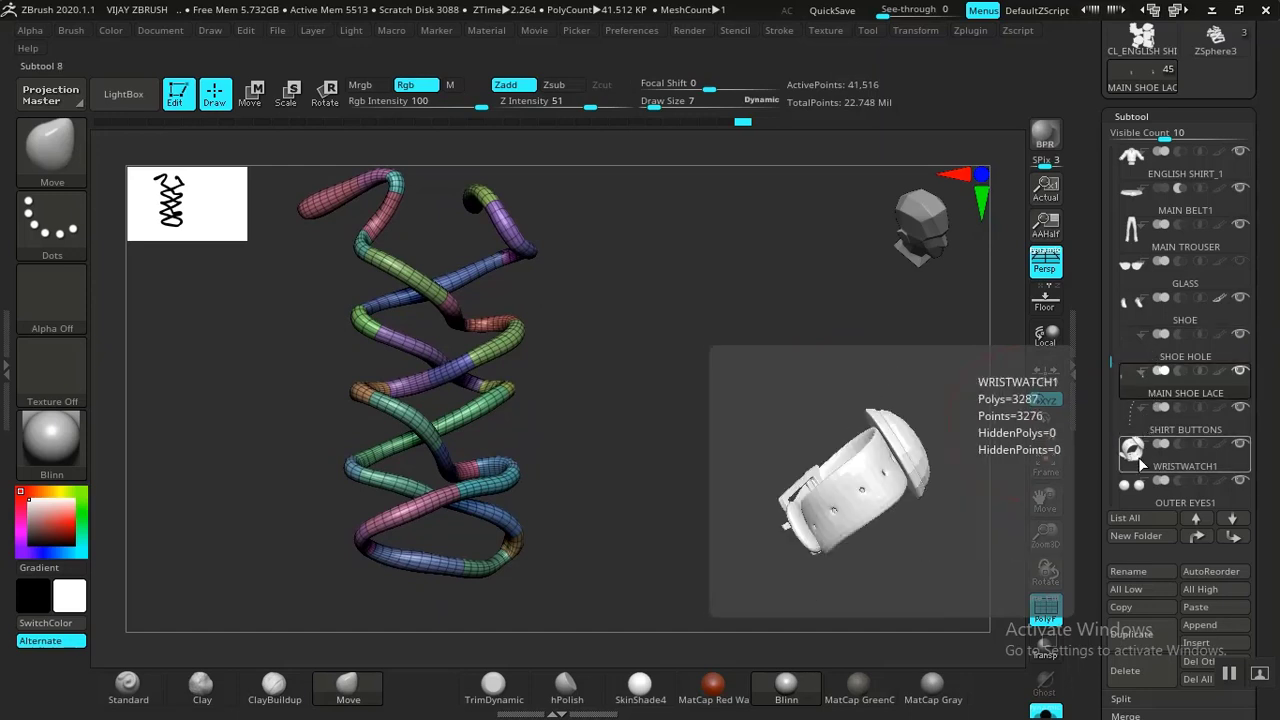
pyautogui.moveTo(757, 464); pyautogui.dragTo(811, 440)
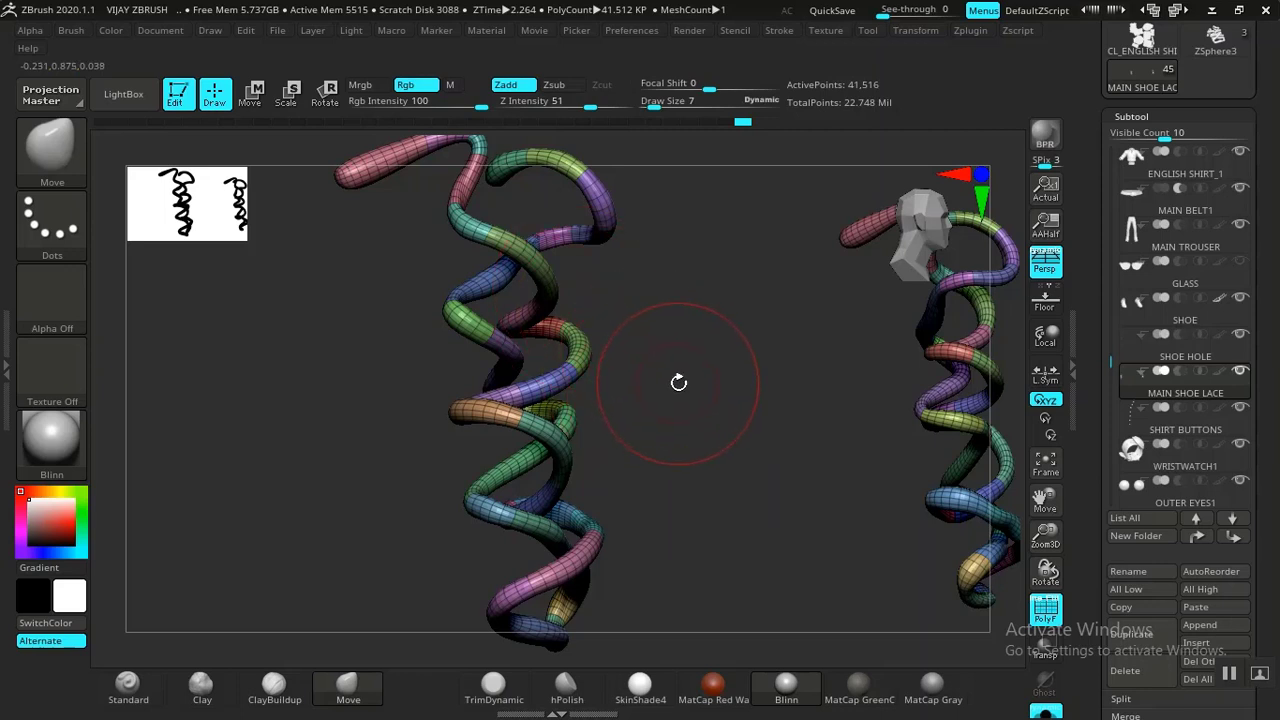
pyautogui.moveTo(694, 400); pyautogui.dragTo(695, 434)
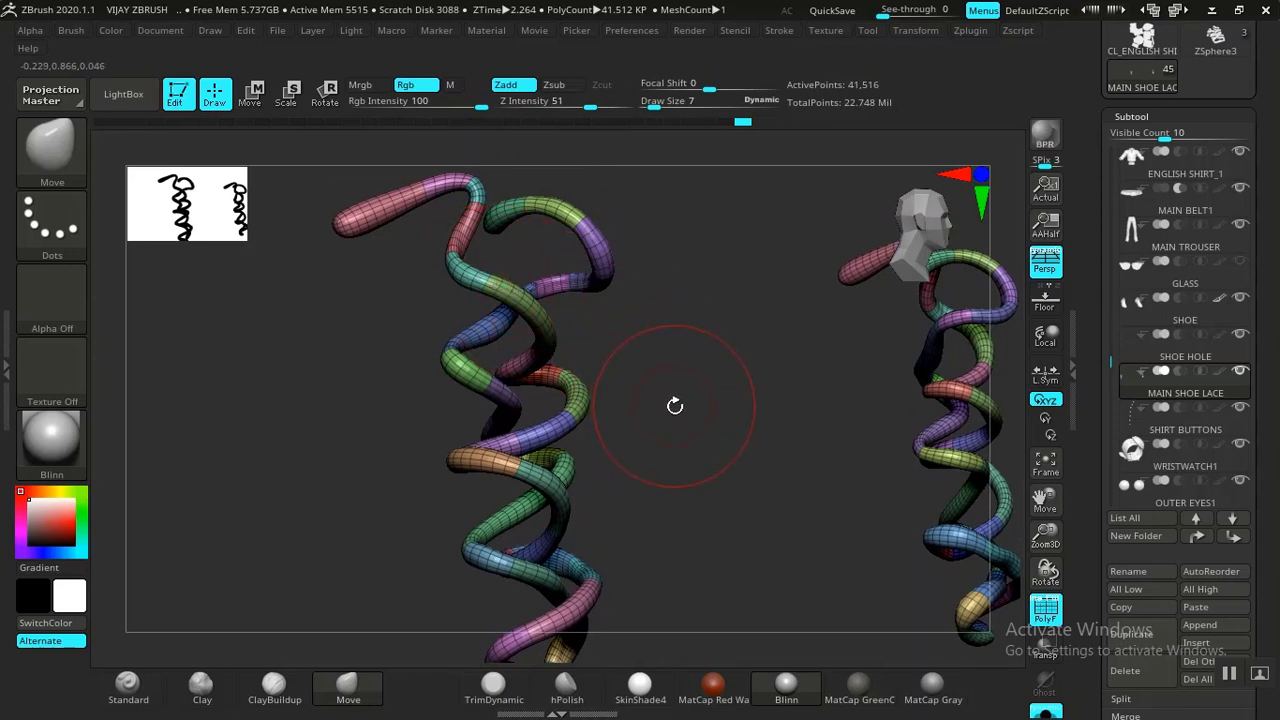
pyautogui.hotkey('shift', 'f')
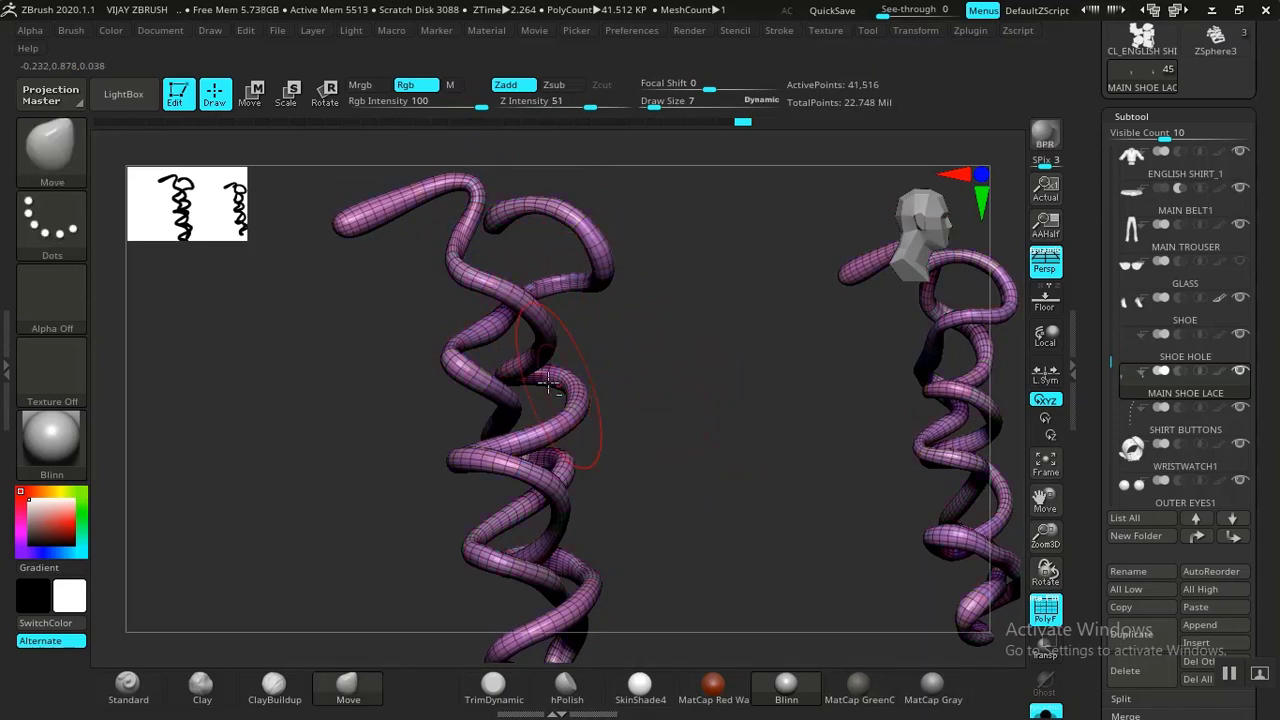
# Step: Lasso-mask the tips of the shoe laces to separate them from the rest of the mesh
pyautogui.press('ctrl')
pyautogui.moveTo(312, 314)
pyautogui.keyDown('ctrl'); pyautogui.mouseDown()
pyautogui.moveTo(351, 274)
pyautogui.moveTo(352, 236)
pyautogui.moveTo(292, 196)
pyautogui.moveTo(304, 296)
pyautogui.mouseUp(); pyautogui.keyUp('ctrl')
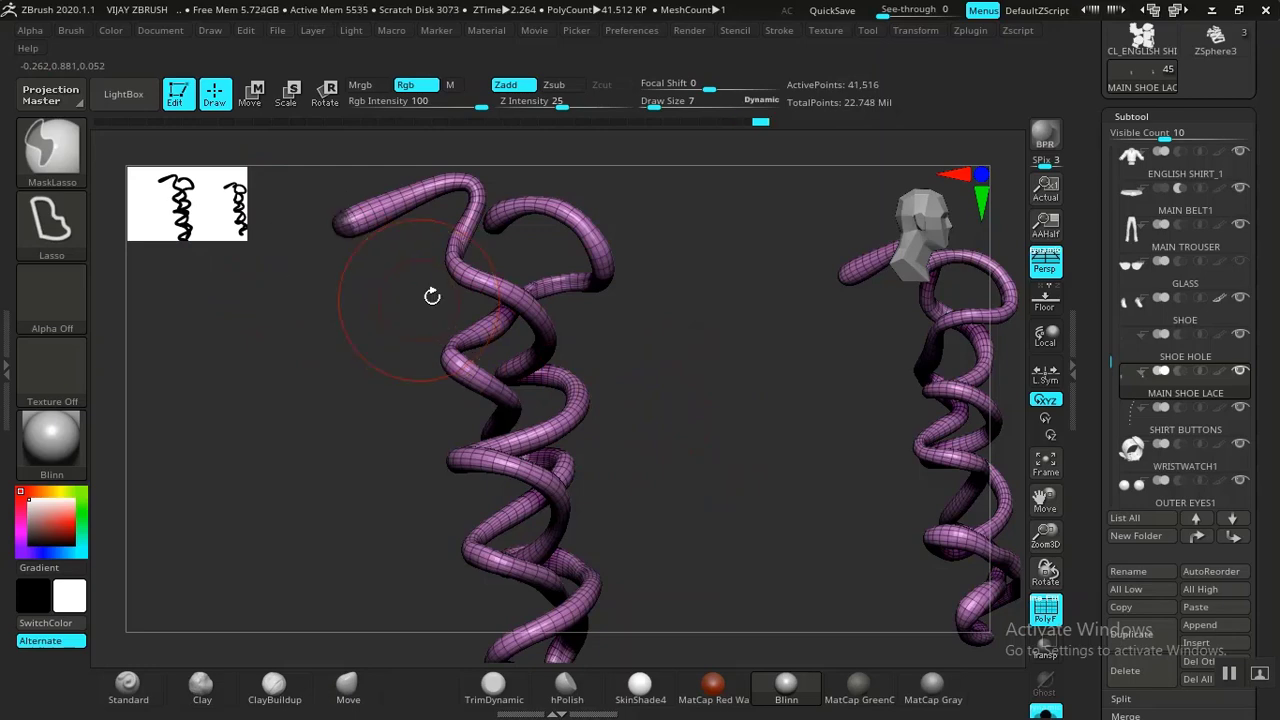
pyautogui.moveTo(676, 364); pyautogui.dragTo(529, 421)
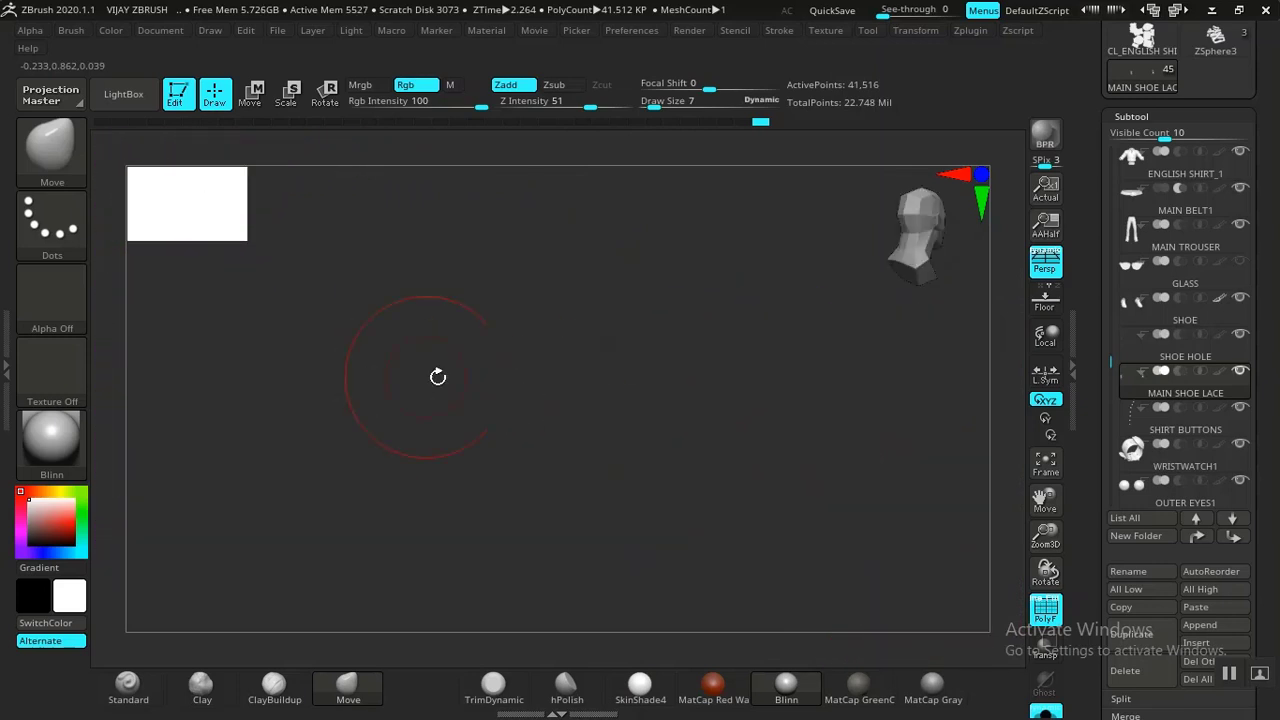
pyautogui.moveTo(389, 349)
pyautogui.mouseDown()
pyautogui.moveTo(523, 377)
pyautogui.moveTo(331, 429)
pyautogui.moveTo(579, 323)
pyautogui.moveTo(617, 363)
pyautogui.moveTo(662, 380)
pyautogui.moveTo(695, 345)
pyautogui.moveTo(680, 314)
pyautogui.moveTo(640, 295)
pyautogui.mouseUp()
pyautogui.keyDown('ctrl'); pyautogui.moveTo(600, 350); pyautogui.dragTo(612, 340); pyautogui.keyUp('ctrl')
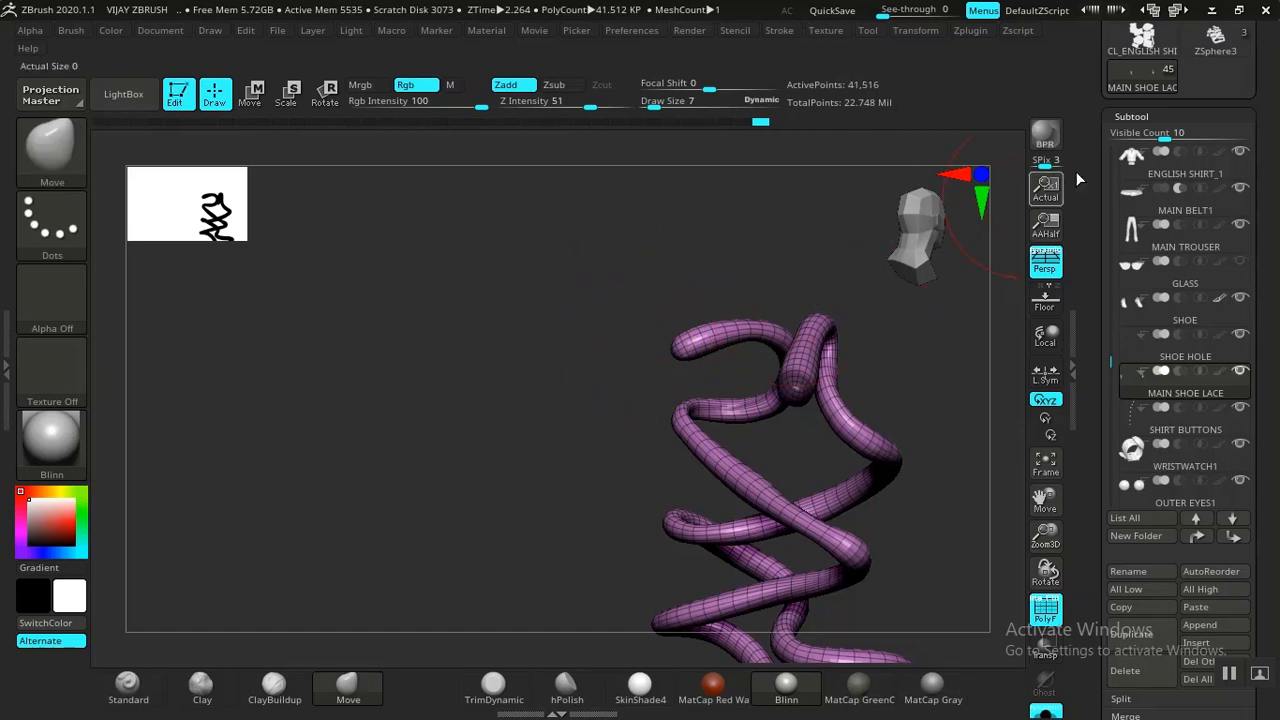
# Step: Step the shoe lace down one subdivision level and lasso-mask the lace tips into their own polygroups
pyautogui.hotkey('shift', 'd')
pyautogui.keyDown('shift'); pyautogui.moveTo(777, 391); pyautogui.dragTo(788, 384); pyautogui.keyUp('shift')
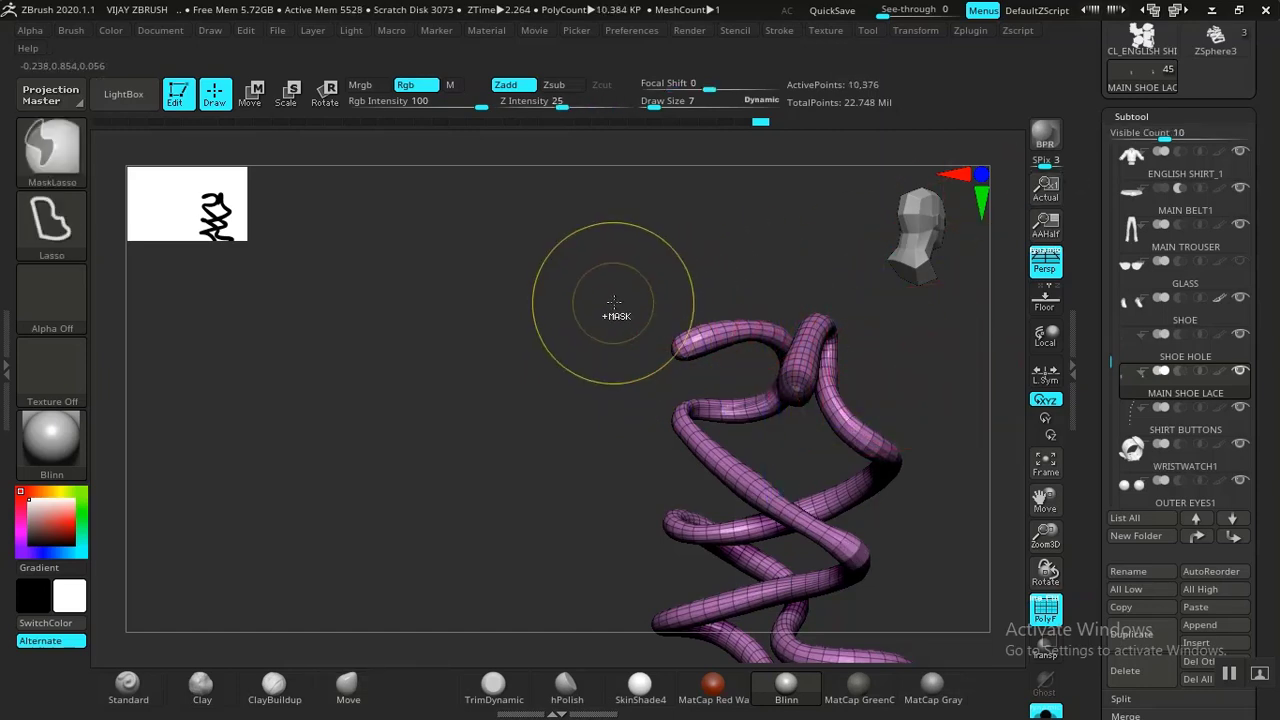
pyautogui.moveTo(622, 326)
pyautogui.keyDown('ctrl'); pyautogui.mouseDown()
pyautogui.moveTo(634, 380)
pyautogui.moveTo(670, 385)
pyautogui.moveTo(694, 362)
pyautogui.moveTo(692, 338)
pyautogui.mouseUp(); pyautogui.keyUp('ctrl')
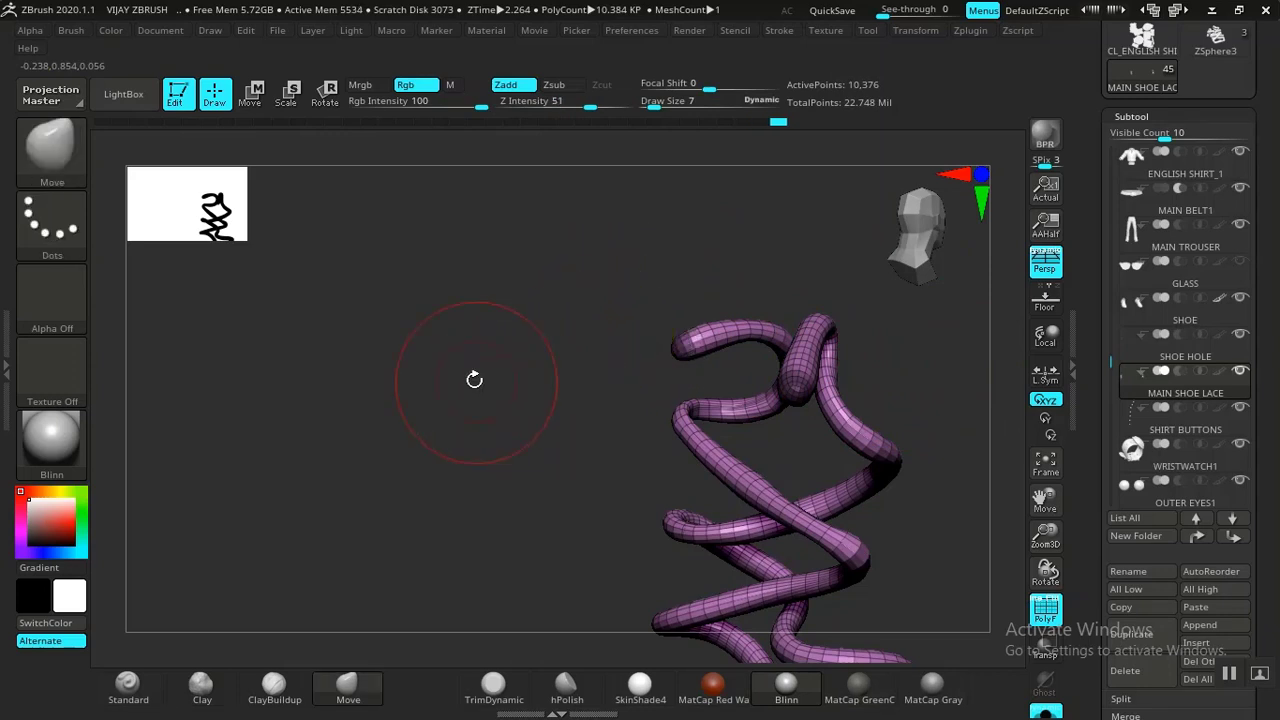
pyautogui.keyDown('alt'); pyautogui.moveTo(475, 380); pyautogui.dragTo(815, 416); pyautogui.keyUp('alt')
pyautogui.keyDown('alt'); pyautogui.moveTo(511, 346); pyautogui.dragTo(776, 419); pyautogui.keyUp('alt')
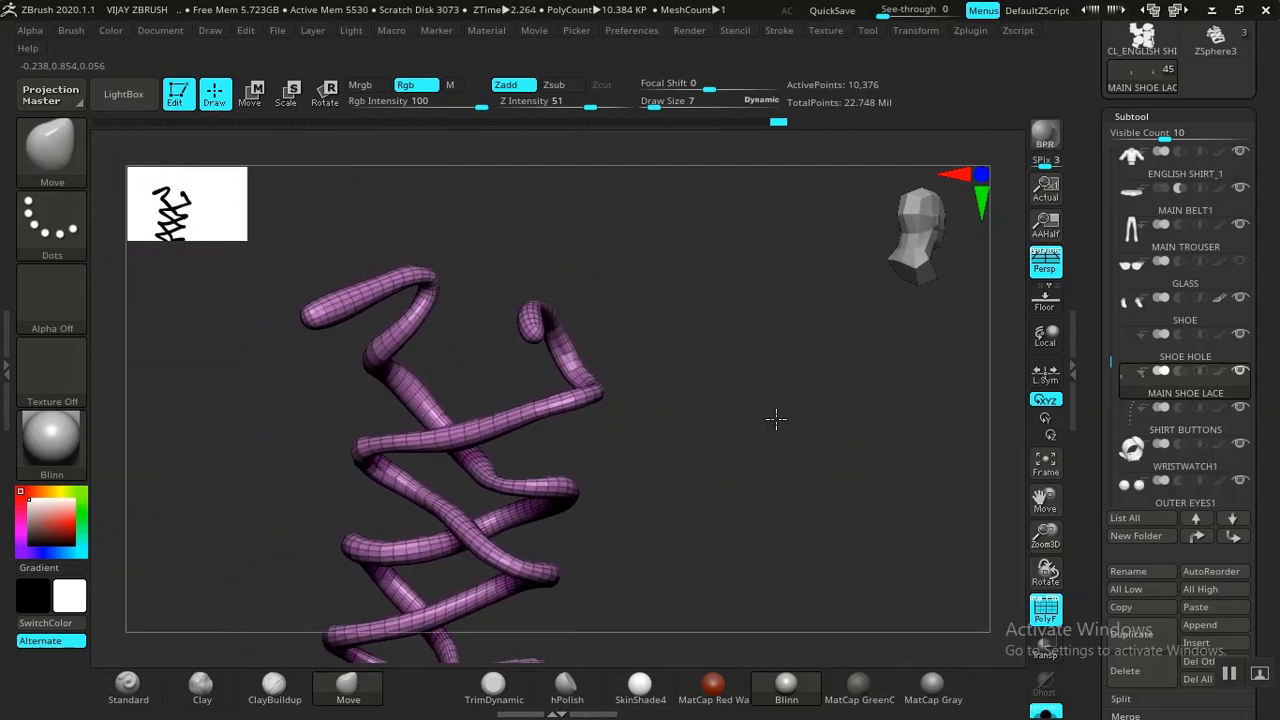
pyautogui.moveTo(243, 357)
pyautogui.keyDown('ctrl'); pyautogui.mouseDown()
pyautogui.moveTo(306, 363)
pyautogui.moveTo(318, 322)
pyautogui.moveTo(236, 296)
pyautogui.moveTo(240, 310)
pyautogui.mouseUp(); pyautogui.keyUp('ctrl')
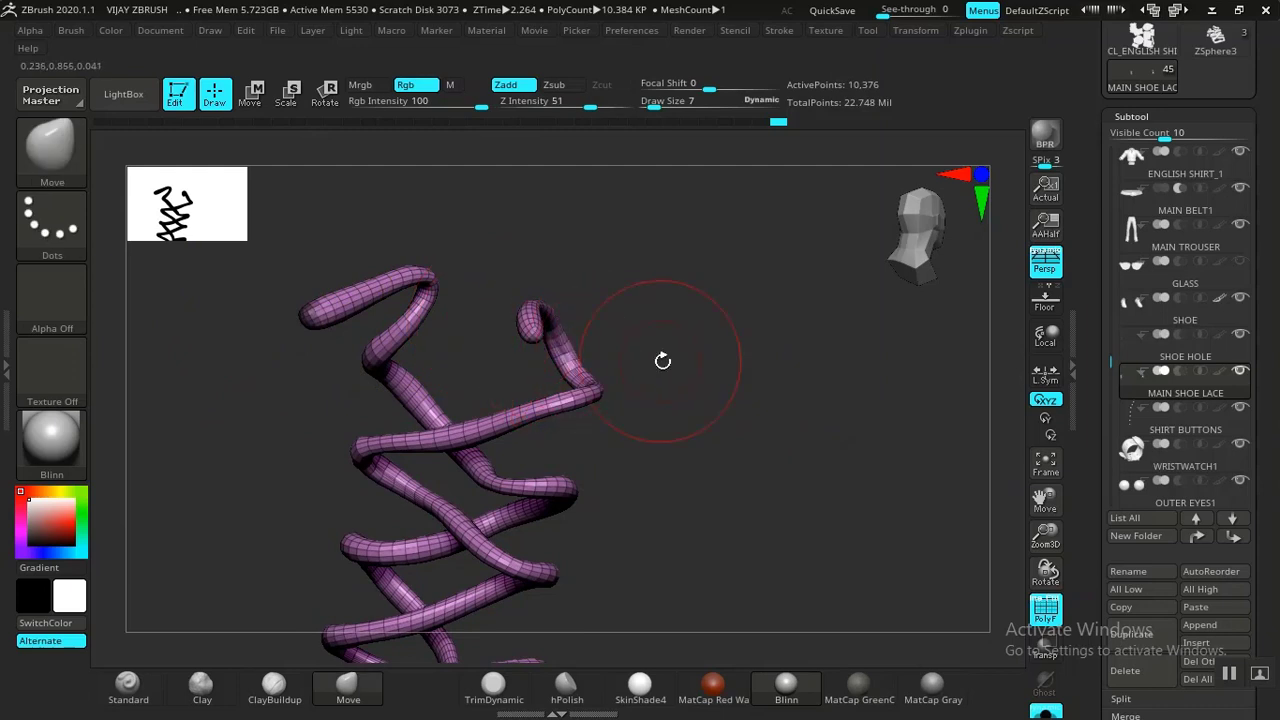
# Step: Mask the tip of the remaining lace end and give it a separate polygroup
pyautogui.moveTo(662, 360); pyautogui.dragTo(443, 377)
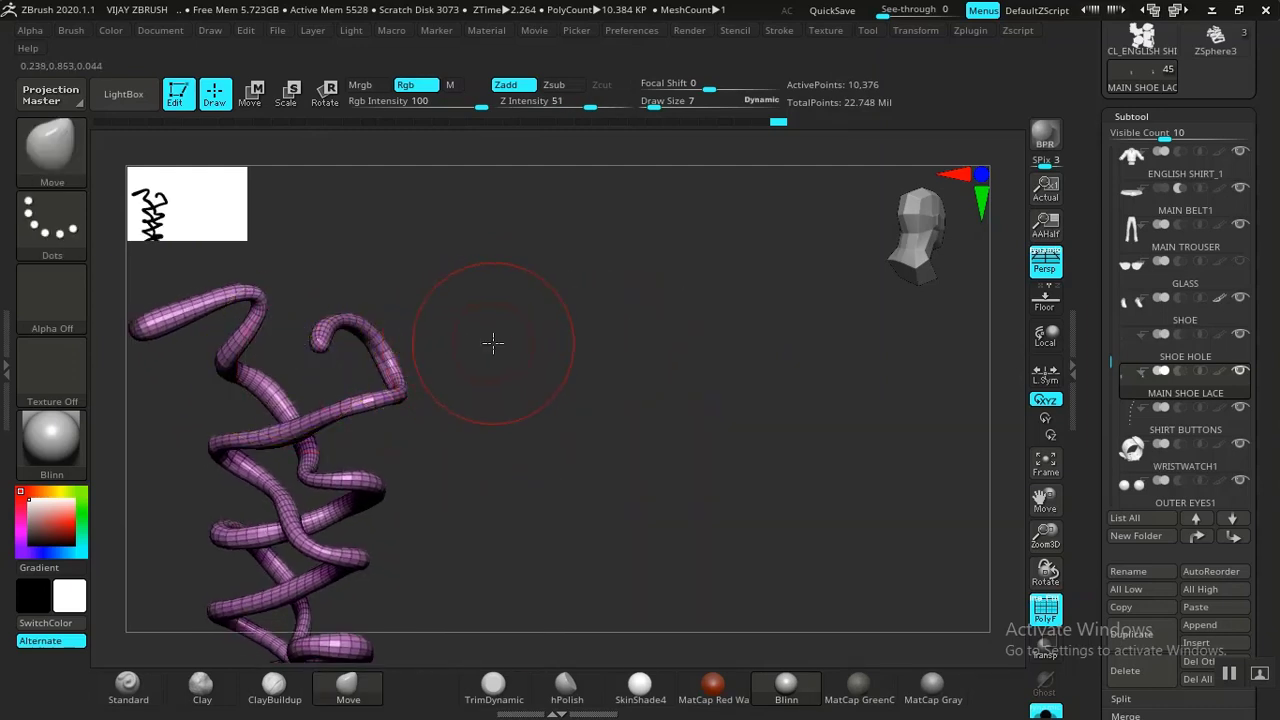
pyautogui.moveTo(493, 343); pyautogui.dragTo(443, 345)
pyautogui.moveTo(254, 387); pyautogui.dragTo(417, 421)
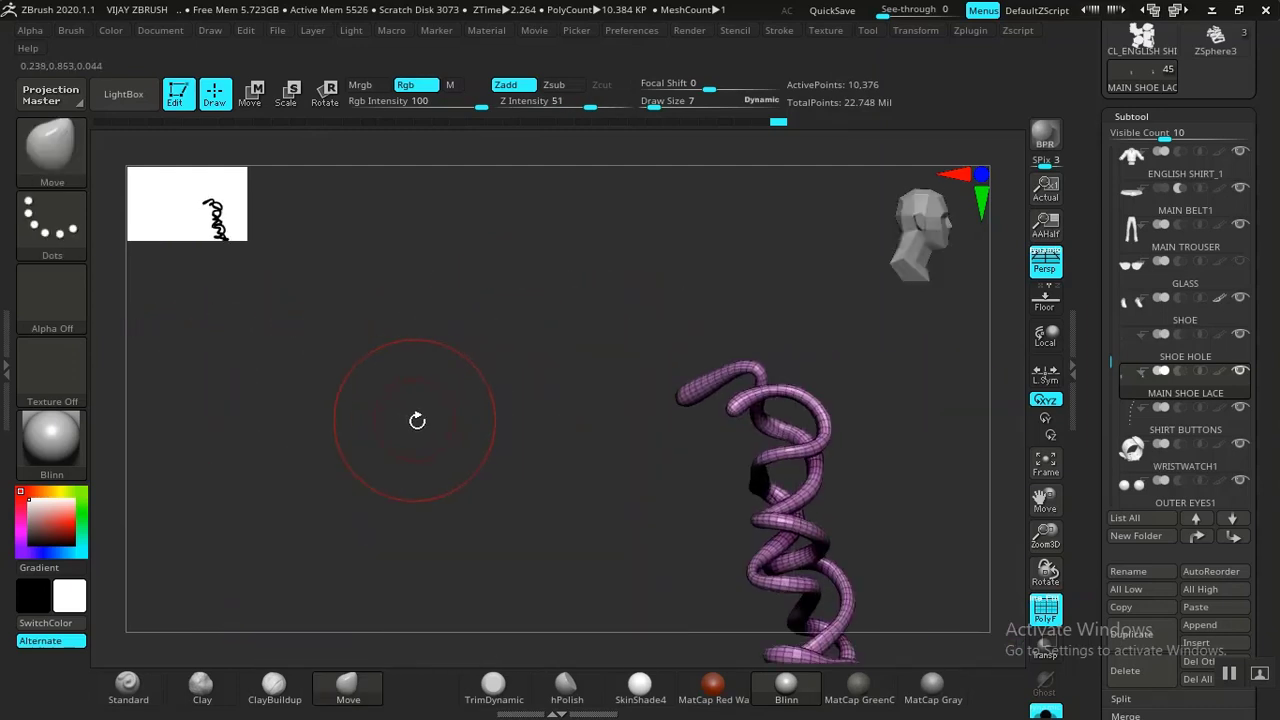
pyautogui.moveTo(690, 470)
pyautogui.keyDown('ctrl'); pyautogui.mouseDown()
pyautogui.moveTo(755, 428)
pyautogui.moveTo(731, 394)
pyautogui.moveTo(712, 408)
pyautogui.mouseUp(); pyautogui.keyUp('ctrl')
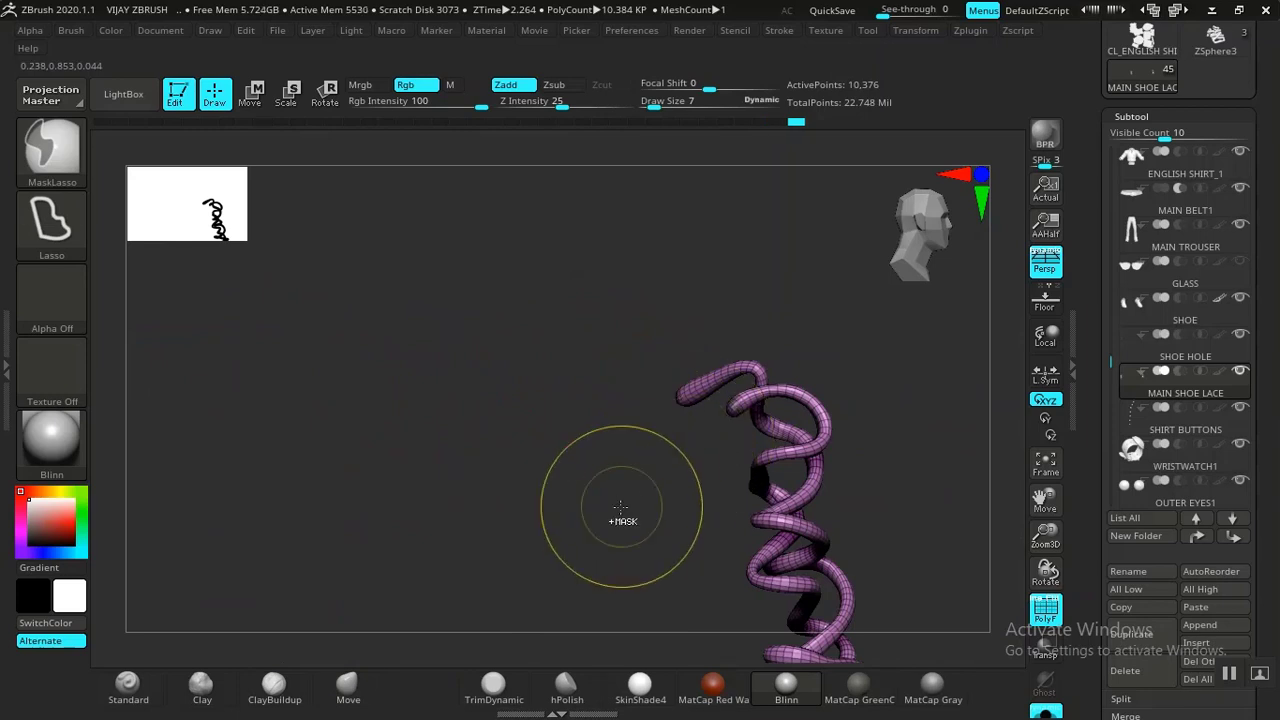
pyautogui.moveTo(606, 501); pyautogui.dragTo(520, 469)
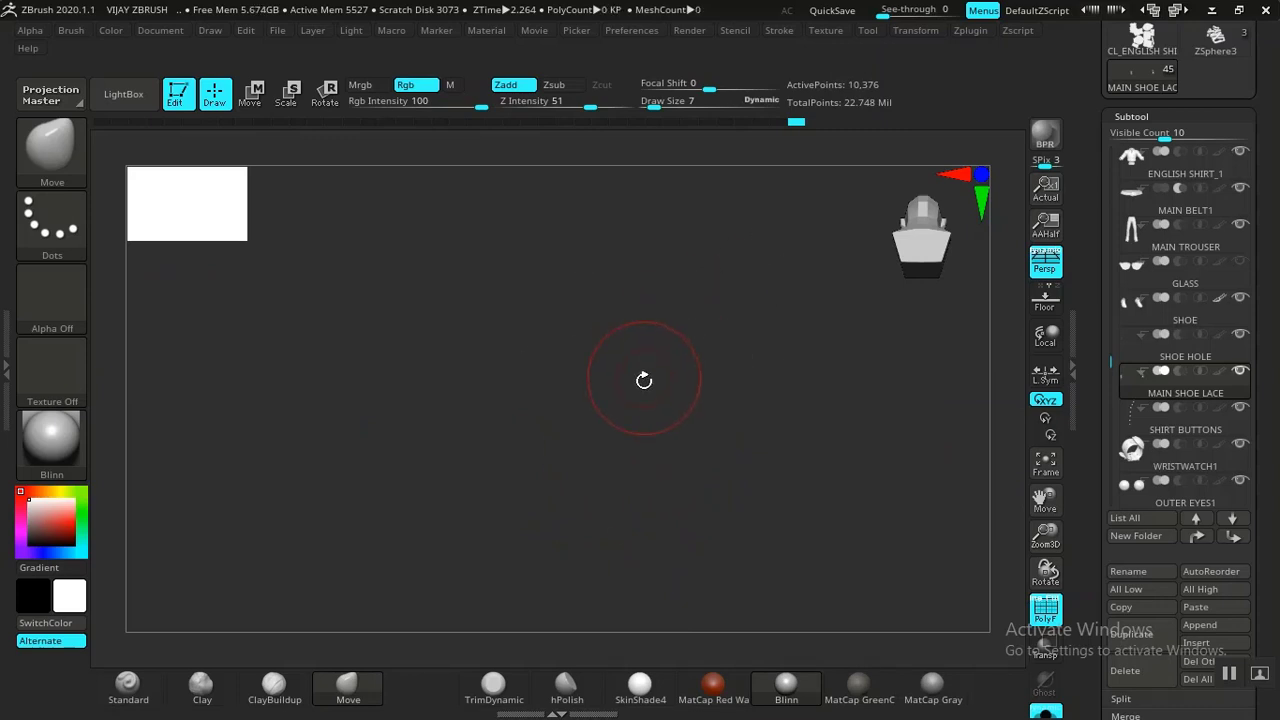
pyautogui.moveTo(601, 427); pyautogui.dragTo(414, 422)
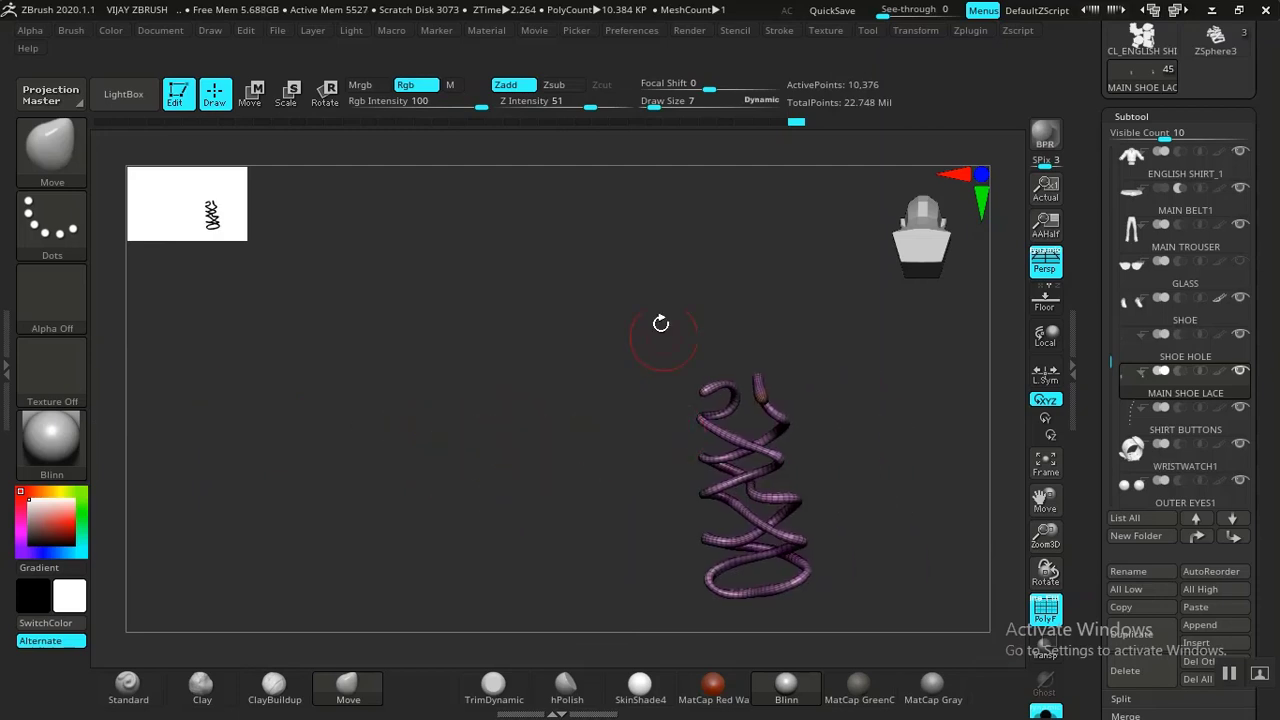
# Step: Unwrap the UVs of the MAIN SHOE LACE subtool with Symmetry and Polygroups enabled
pyautogui.click(970, 30)
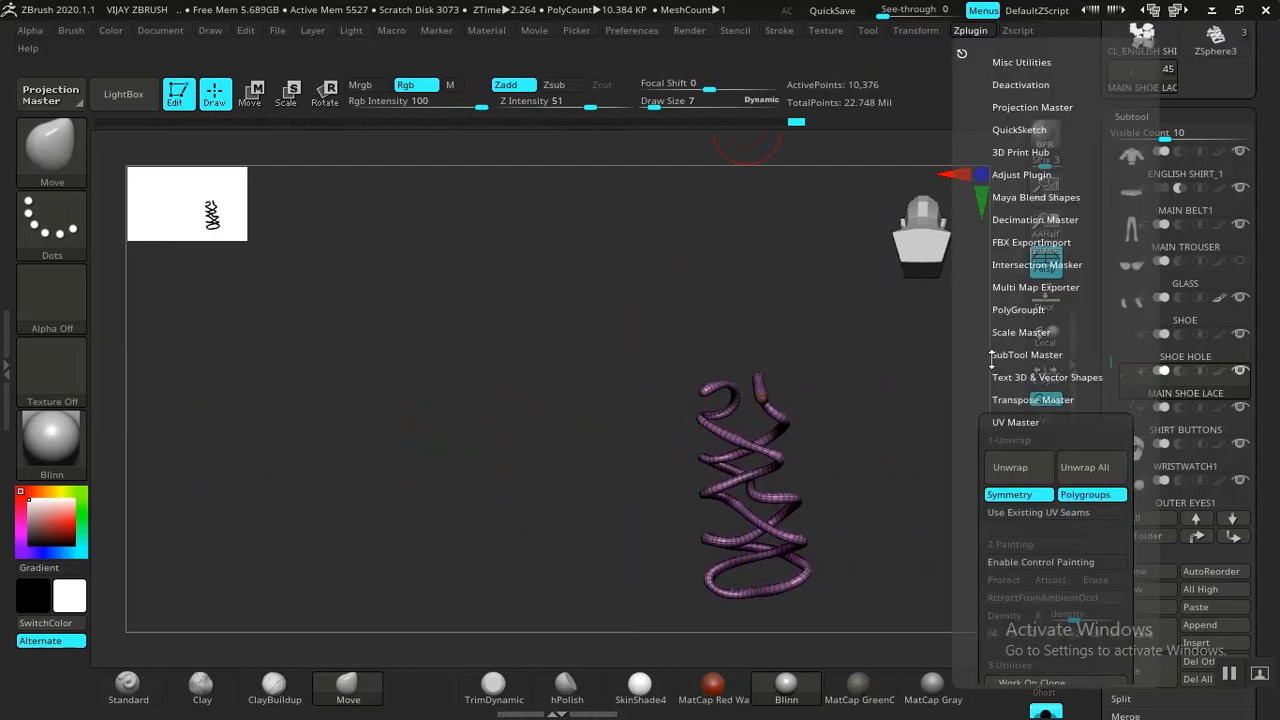
pyautogui.click(1012, 468)
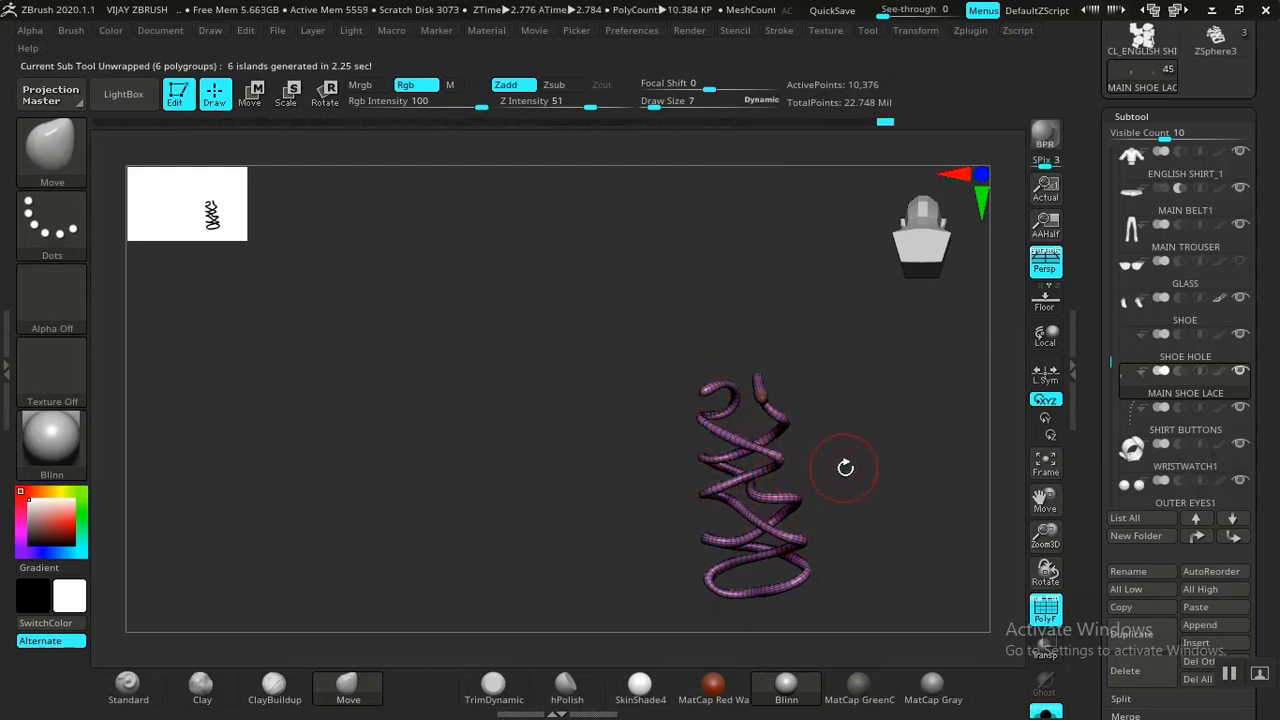
pyautogui.moveTo(845, 467); pyautogui.dragTo(657, 541)
pyautogui.moveTo(634, 492); pyautogui.dragTo(622, 515)
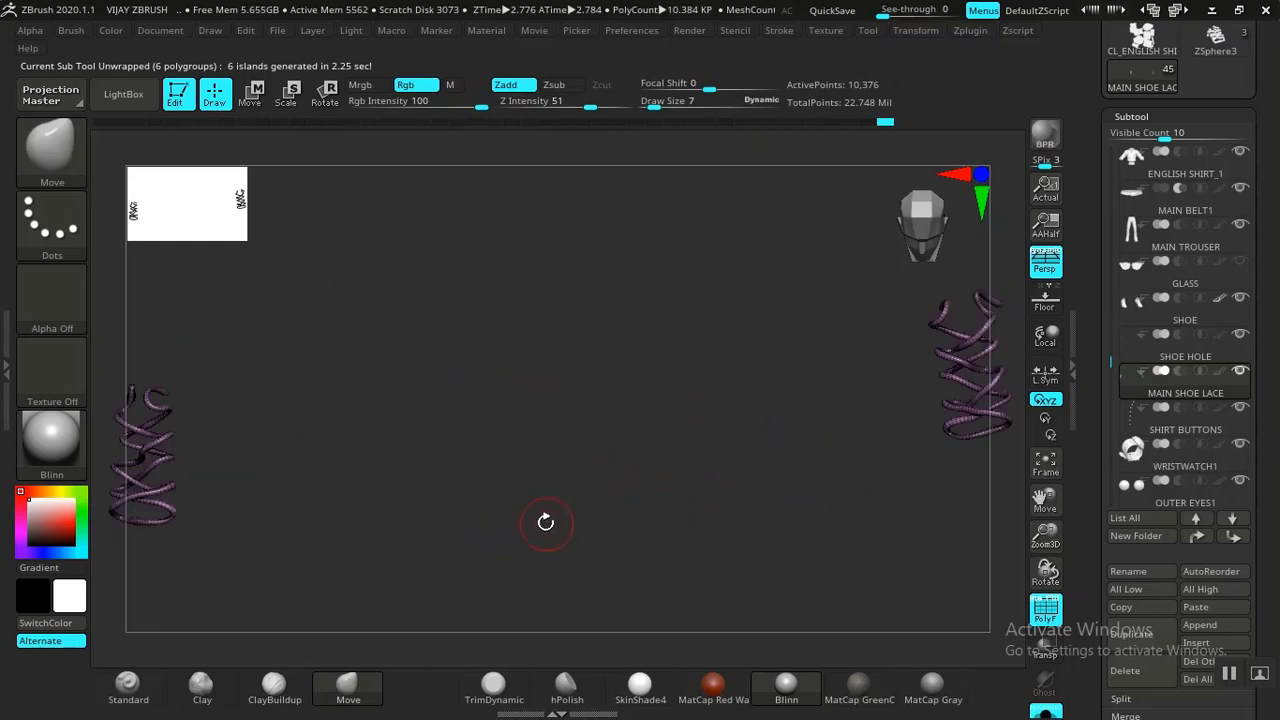
pyautogui.moveTo(545, 522); pyautogui.dragTo(659, 437)
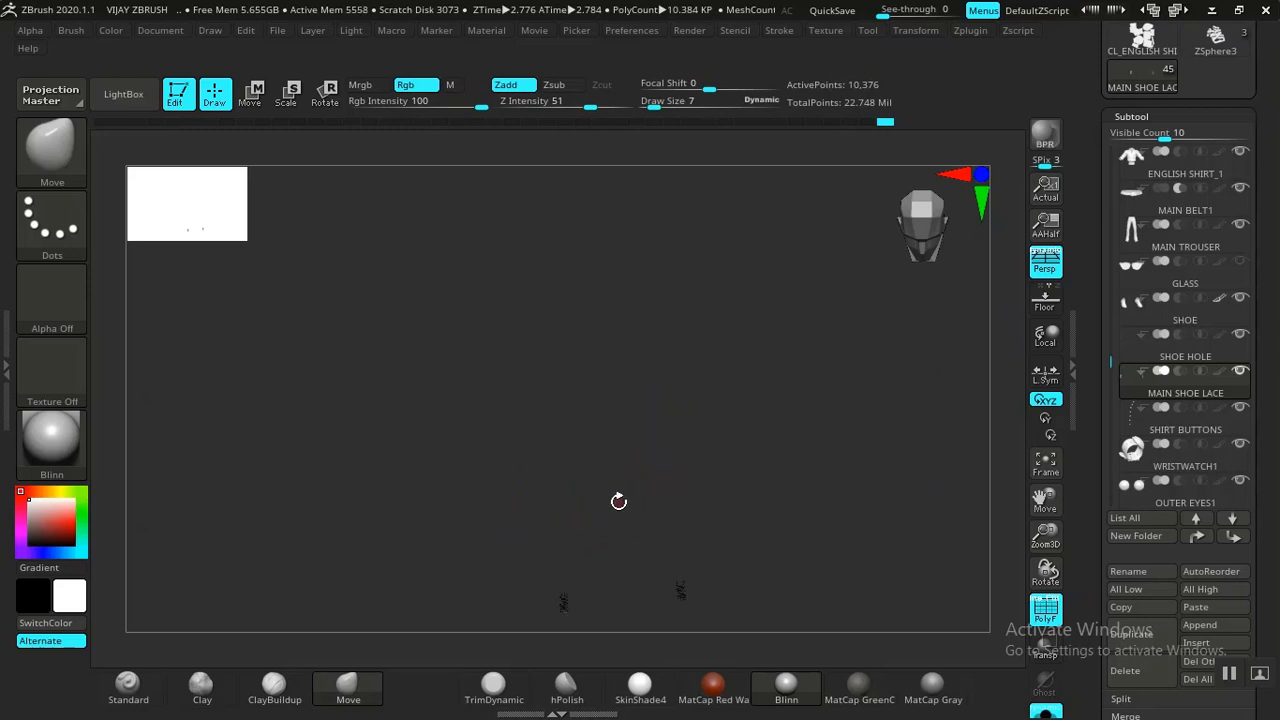
pyautogui.moveTo(578, 385); pyautogui.dragTo(587, 453)
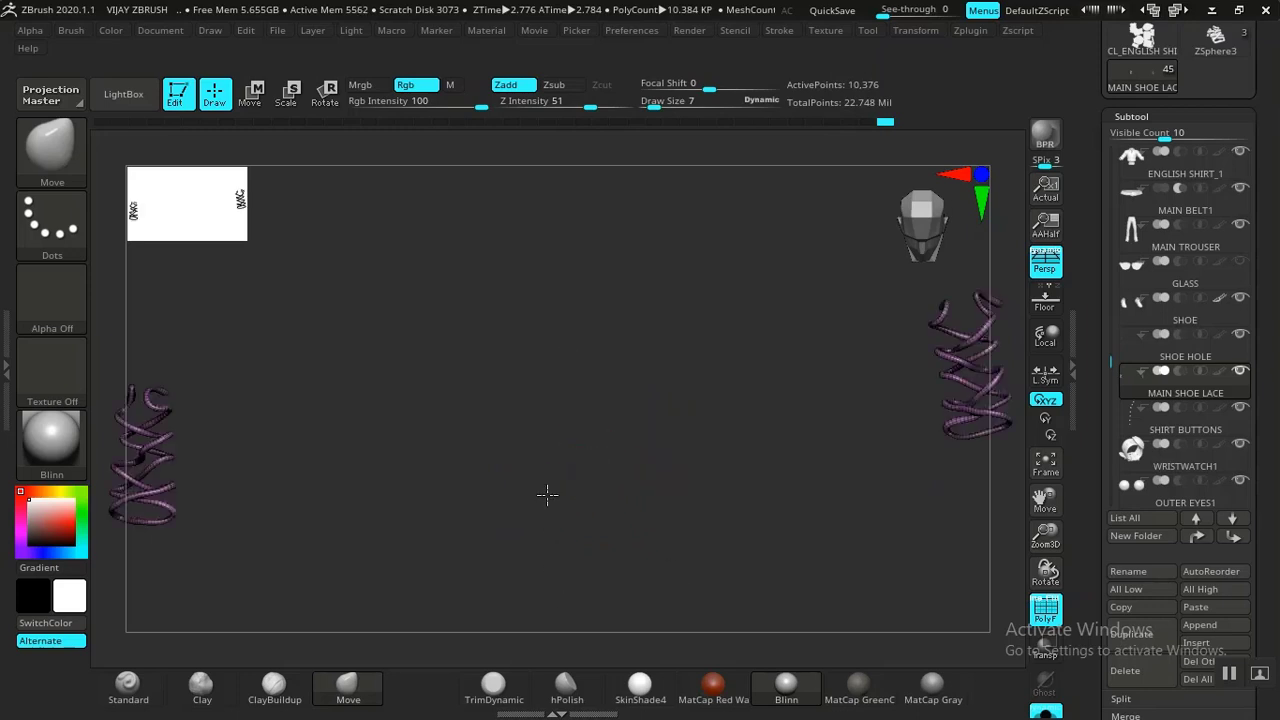
pyautogui.moveTo(547, 493); pyautogui.dragTo(773, 395)
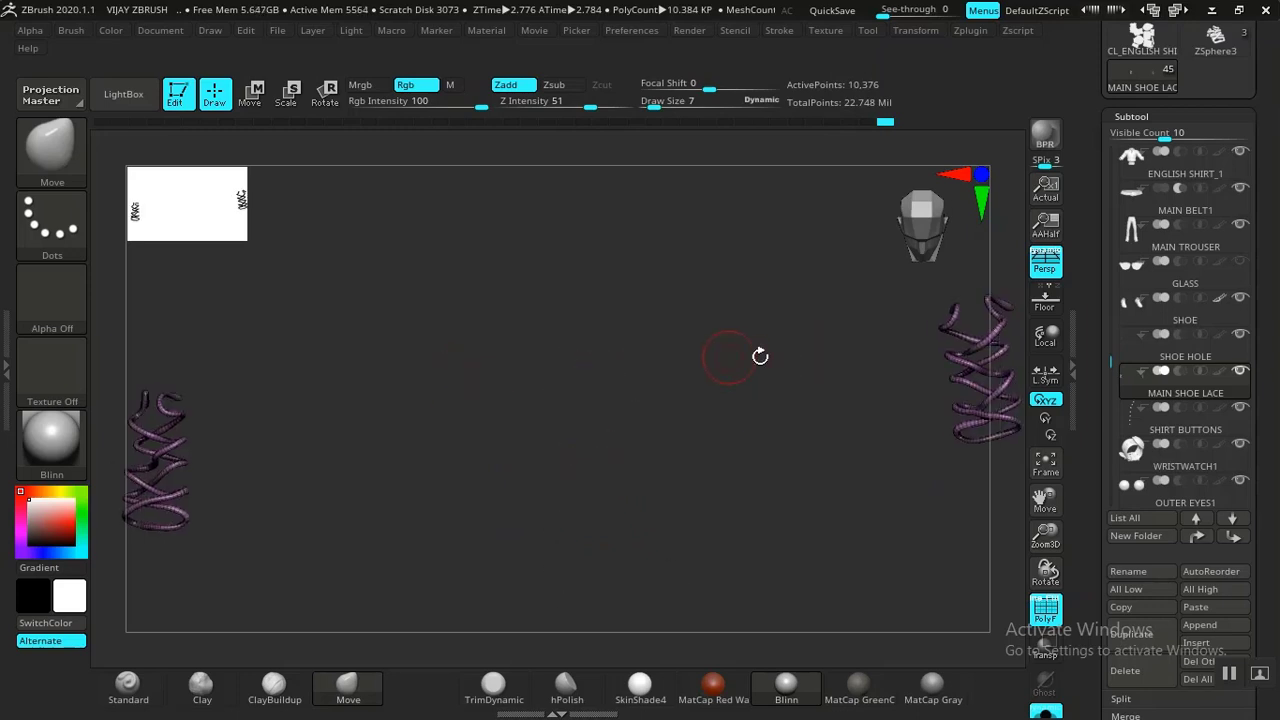
pyautogui.moveTo(1088, 407); pyautogui.dragTo(1089, 340)
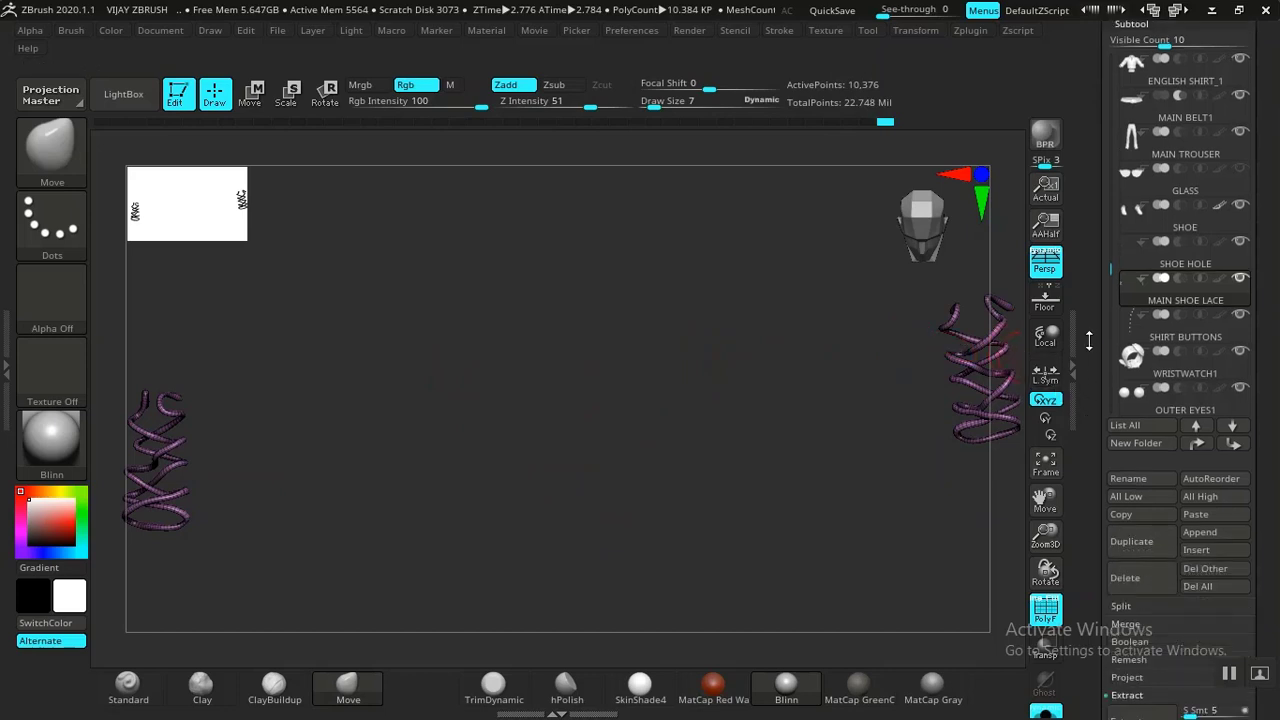
# Step: Unwrap the UVs of the SHIRT BUTTONS subtool with Symmetry and Polygroups enabled
pyautogui.click(1146, 332)
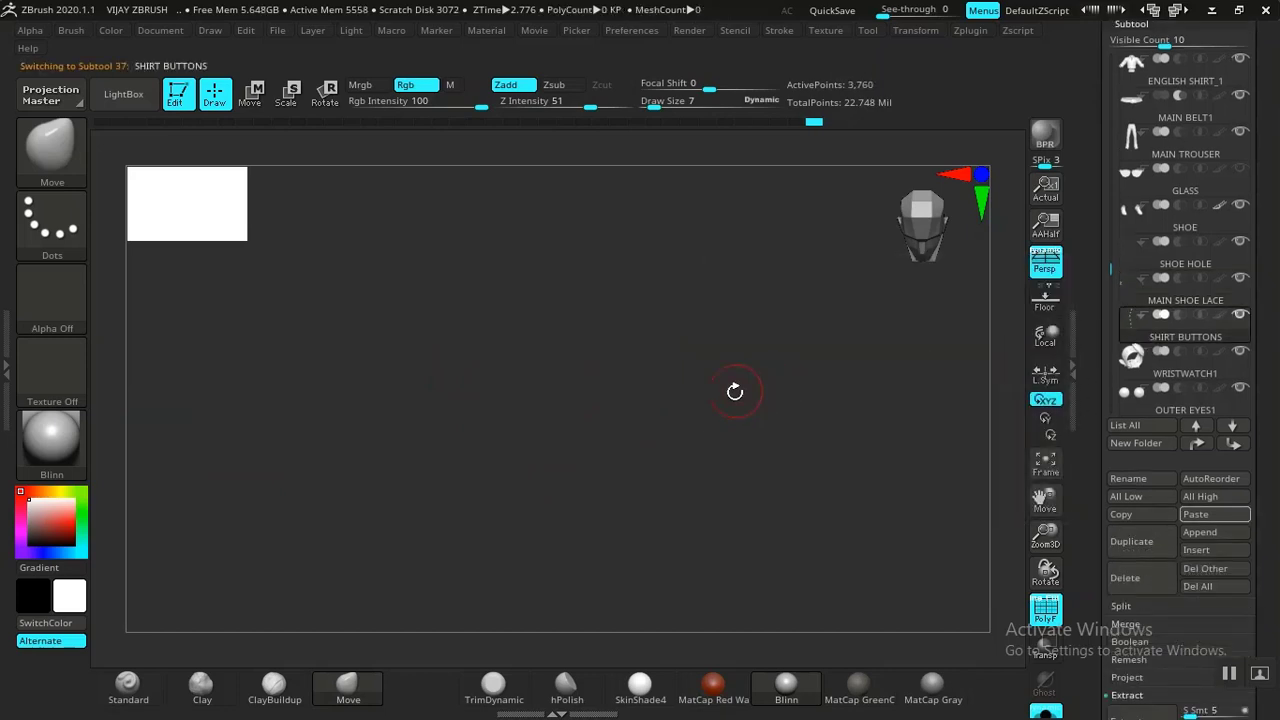
pyautogui.press('f')
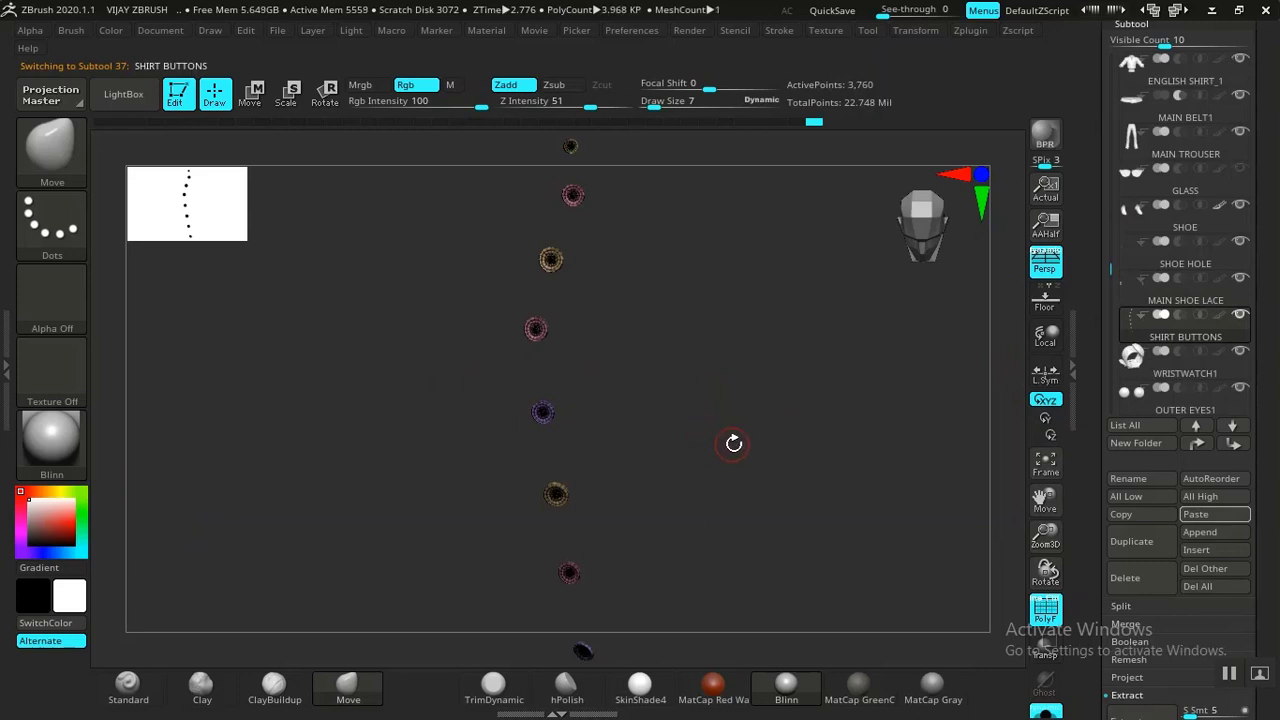
pyautogui.moveTo(742, 434); pyautogui.dragTo(857, 263)
pyautogui.click(972, 31)
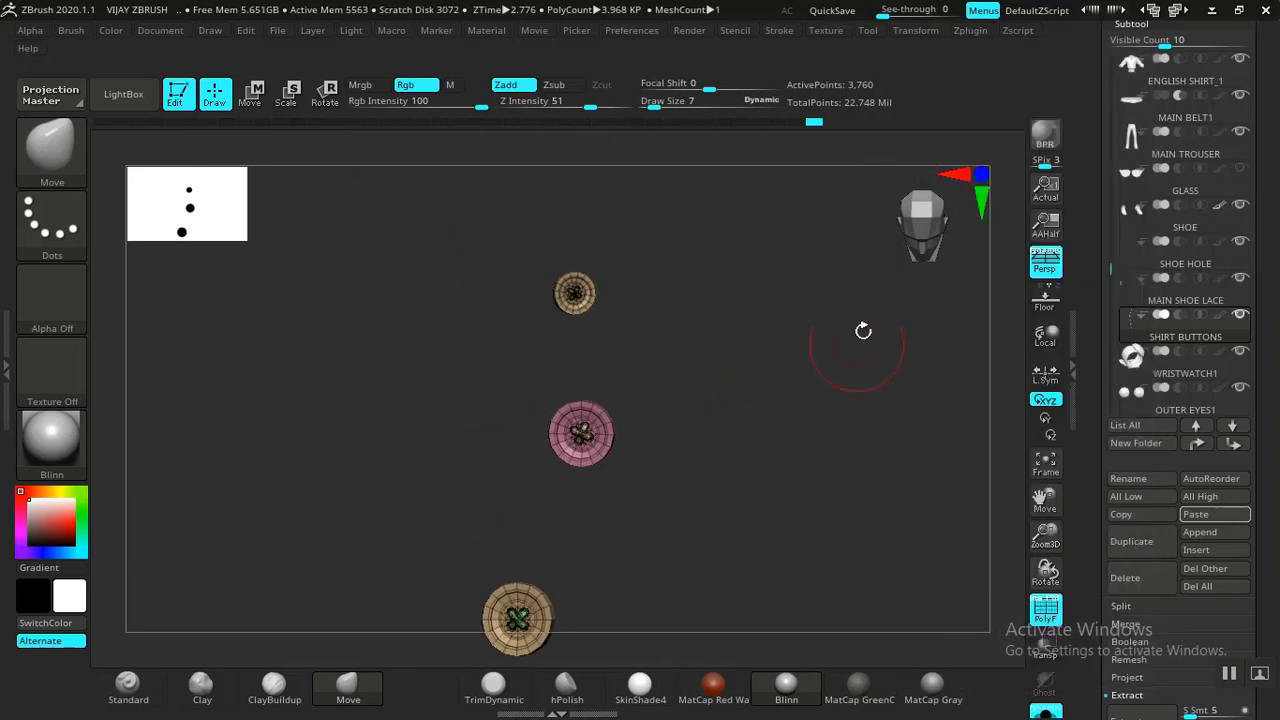
pyautogui.click(966, 31)
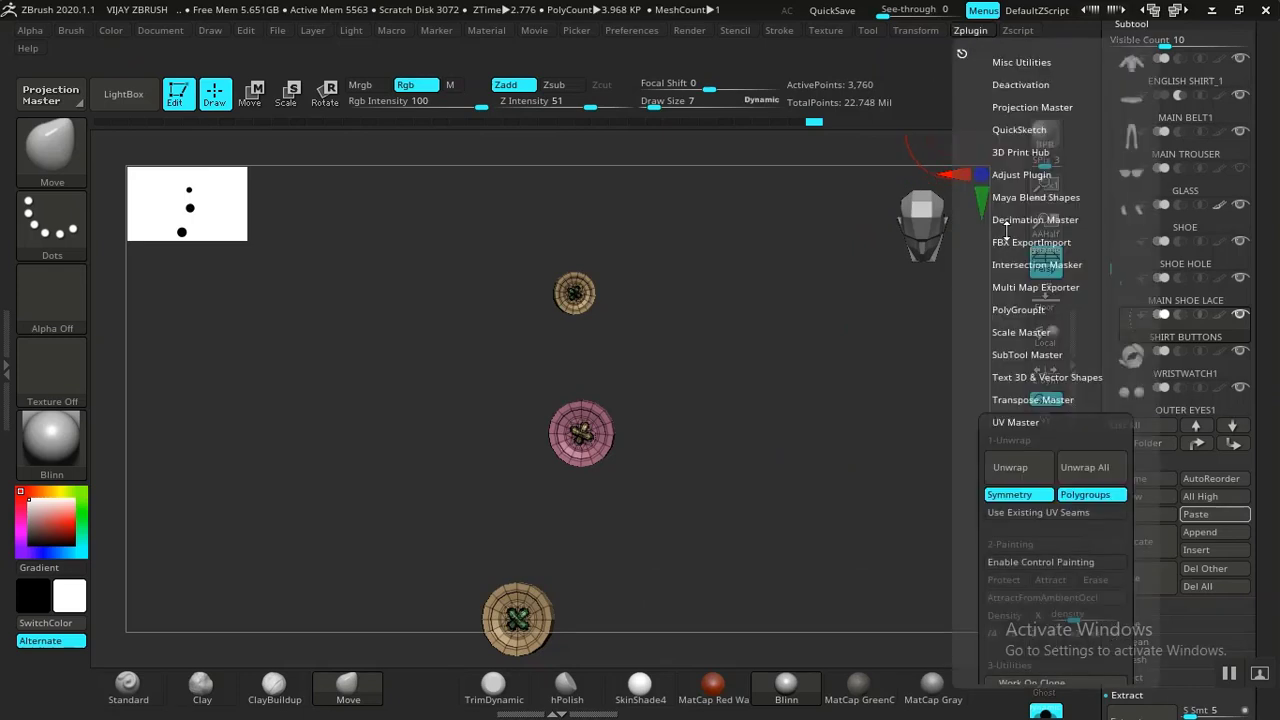
pyautogui.click(1010, 475)
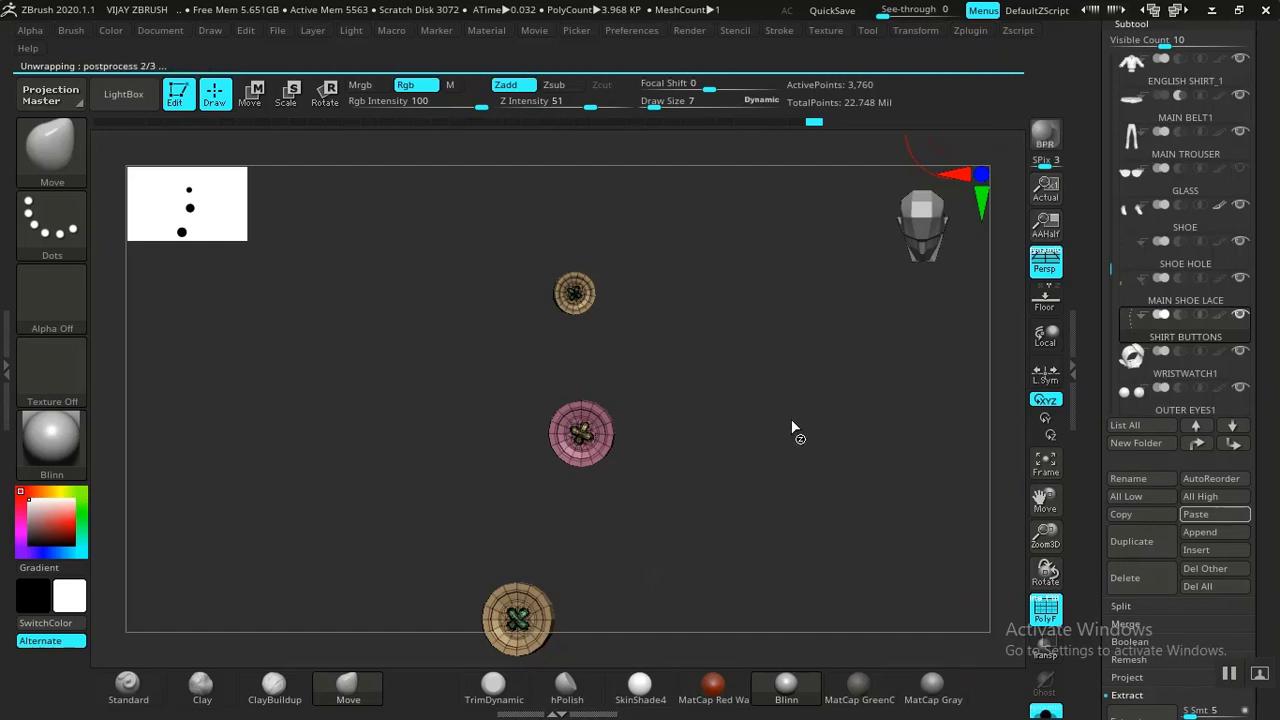
pyautogui.moveTo(775, 443); pyautogui.dragTo(854, 412)
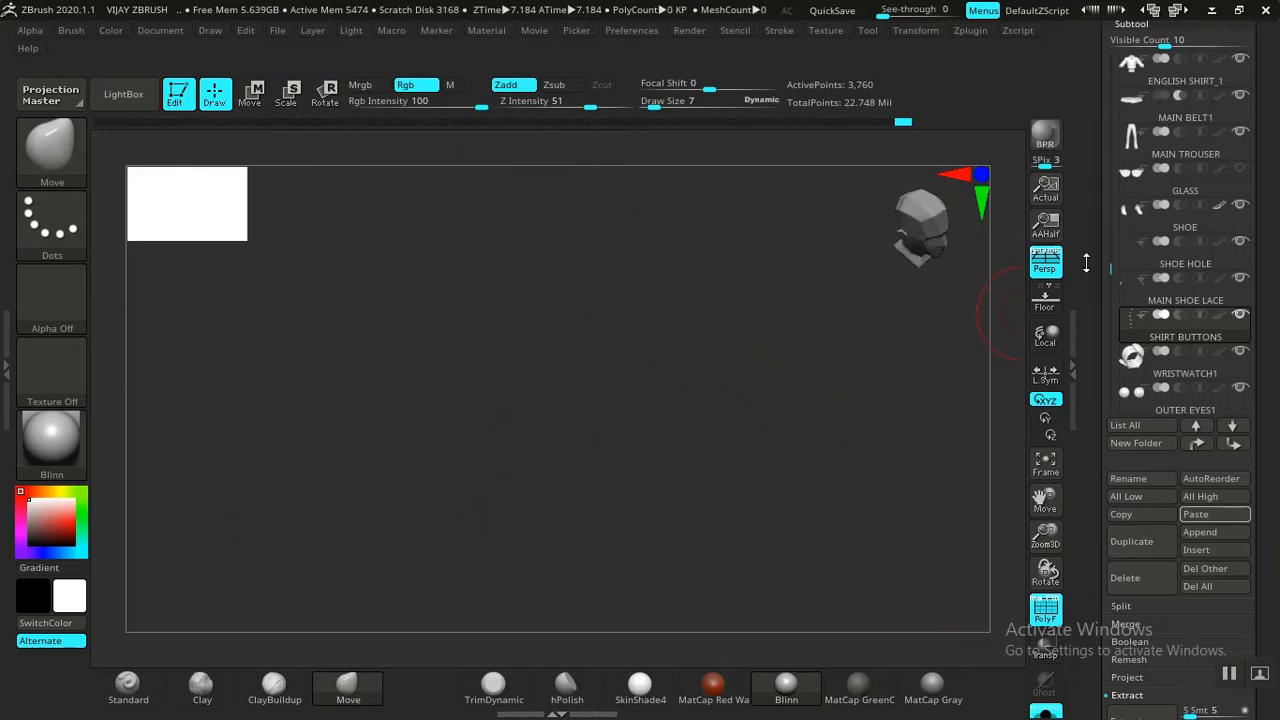
# Step: Switch to the WRISTWATCH1 subtool and hide the strap's outer surface, rim and hole-edge polygroups
pyautogui.click(1135, 366)
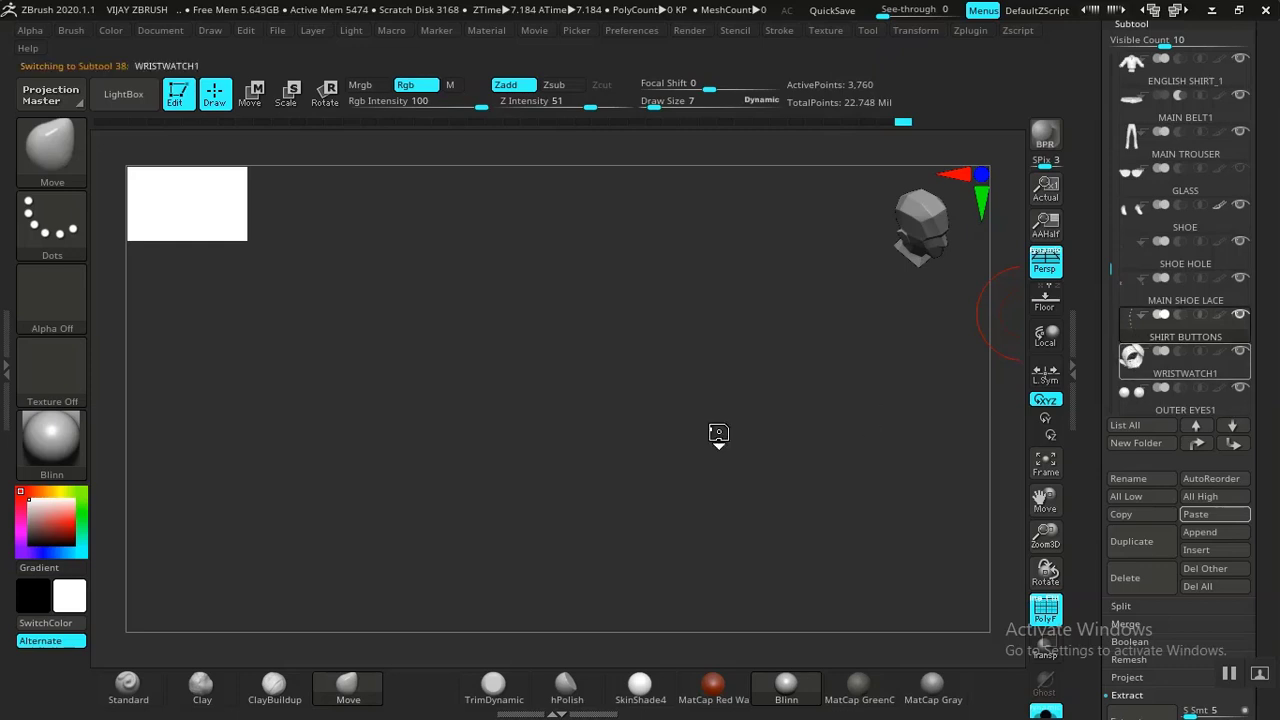
pyautogui.moveTo(771, 514); pyautogui.dragTo(828, 500)
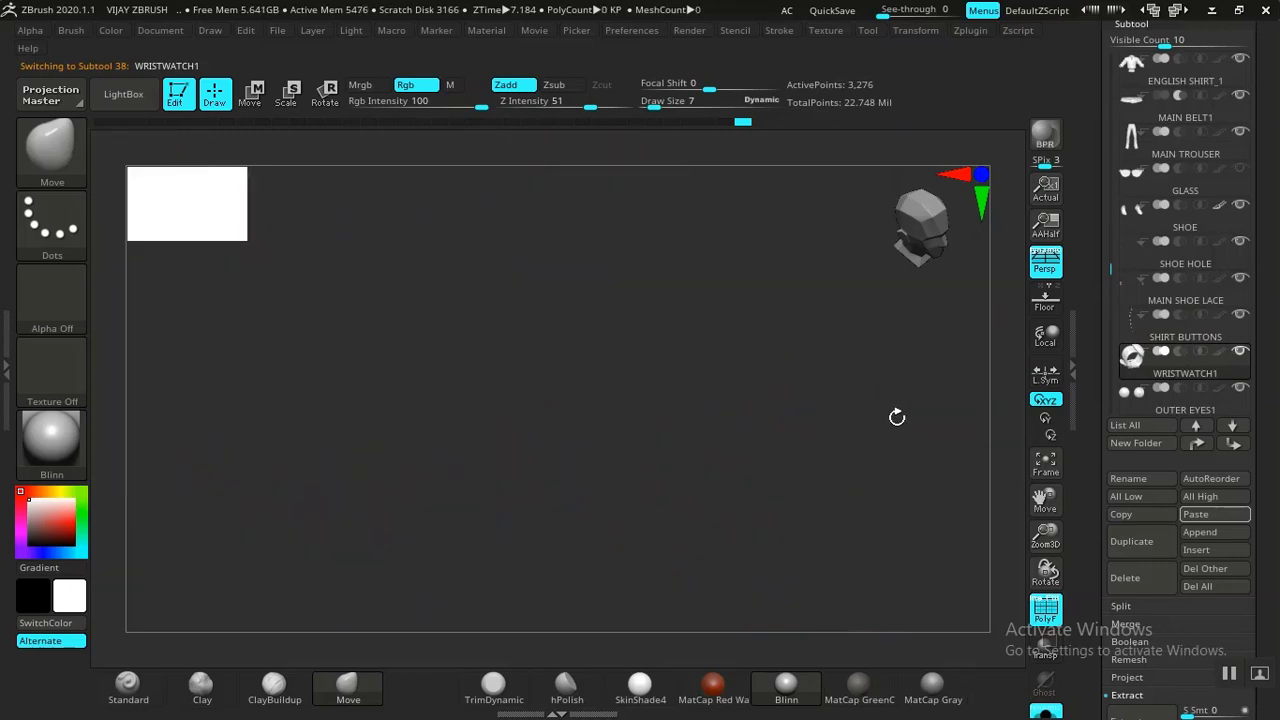
pyautogui.keyDown('alt'); pyautogui.moveTo(663, 425); pyautogui.dragTo(823, 509); pyautogui.keyUp('alt')
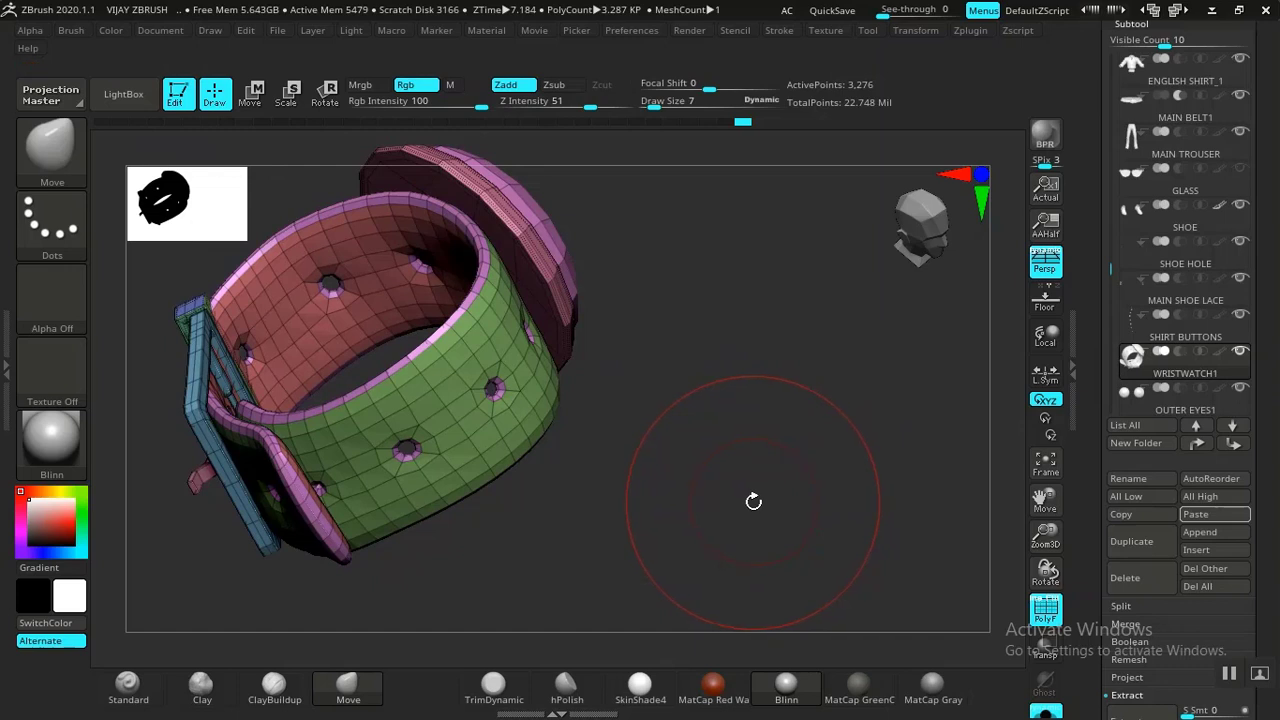
pyautogui.moveTo(746, 513); pyautogui.dragTo(873, 434)
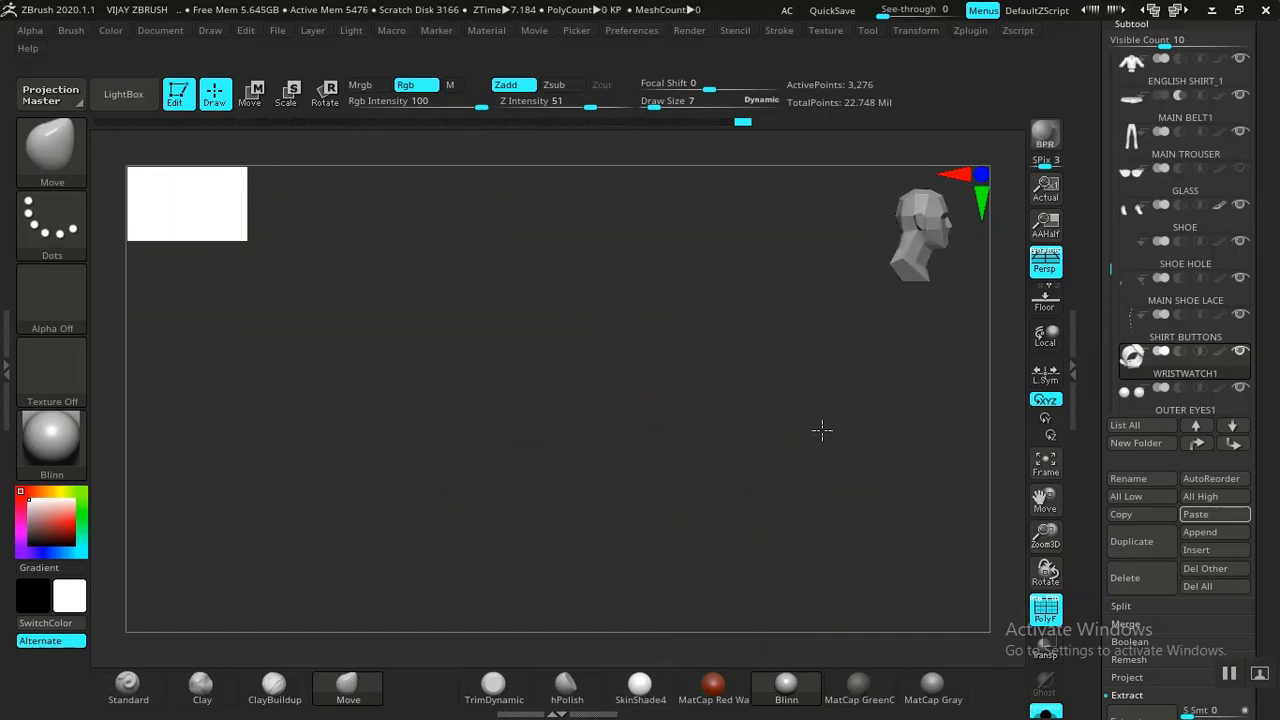
pyautogui.press('f')
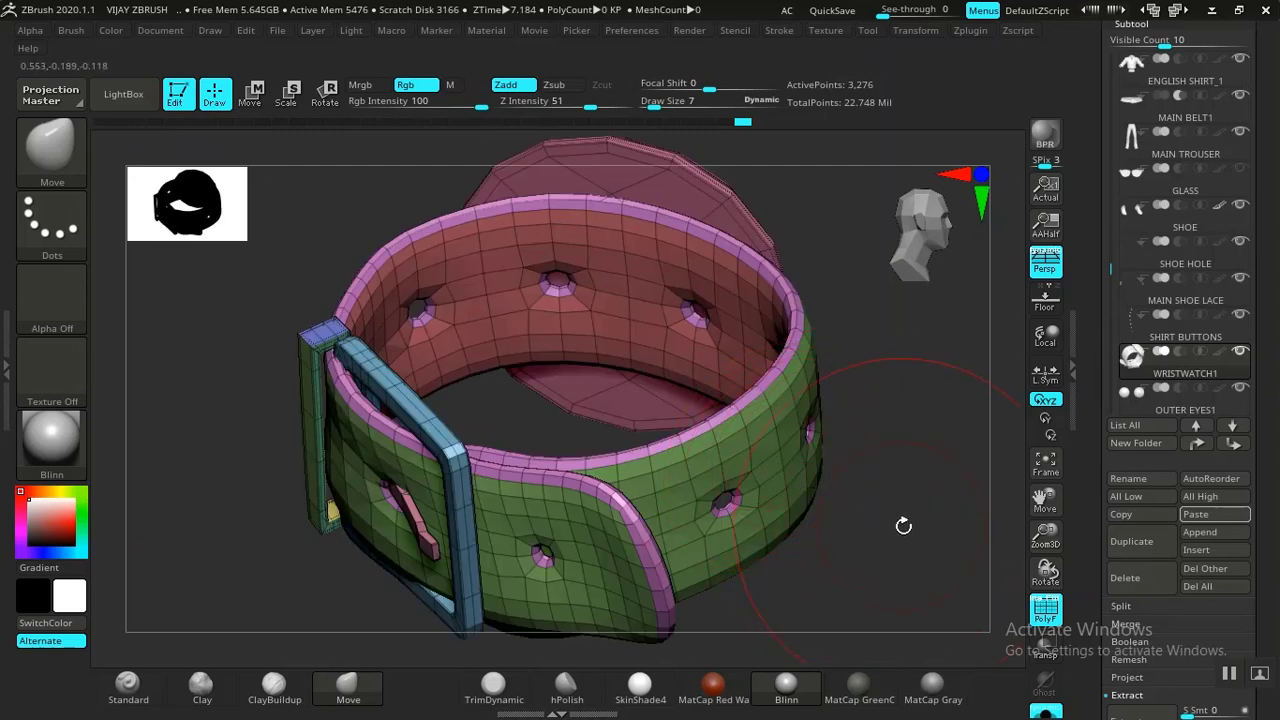
pyautogui.moveTo(903, 526); pyautogui.dragTo(901, 488)
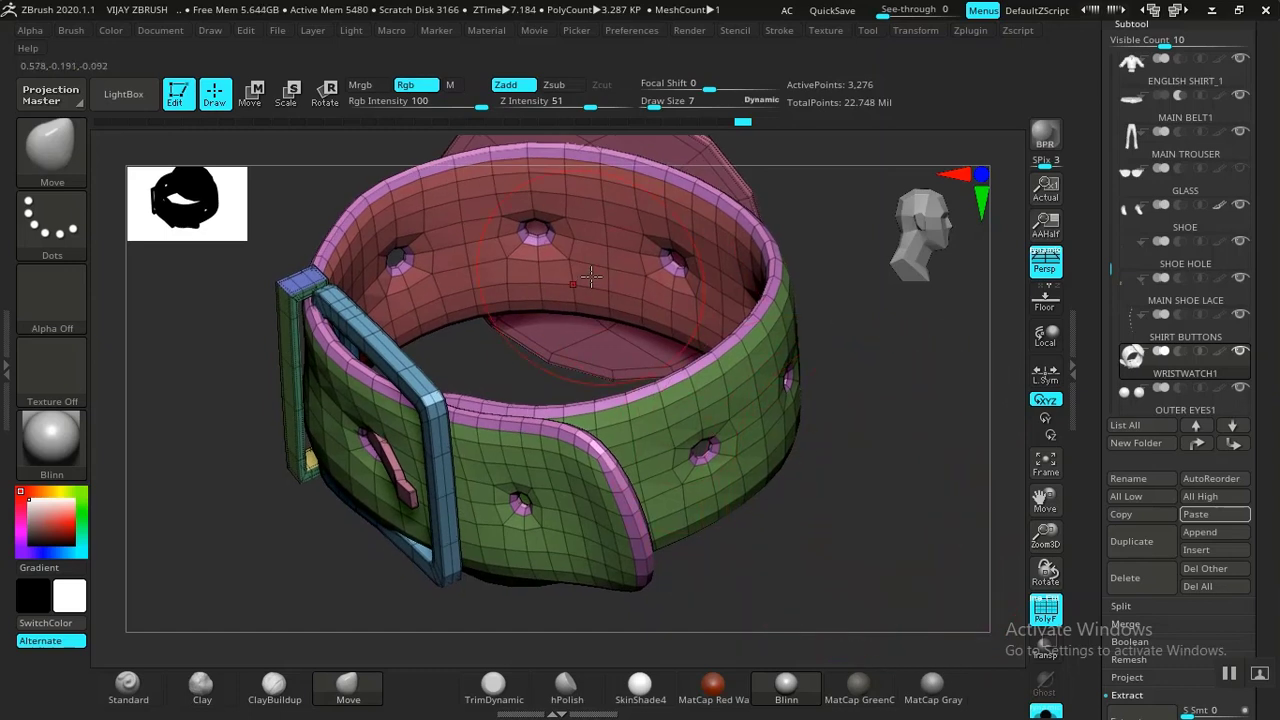
pyautogui.press('ctrl')
pyautogui.keyDown('ctrl'); pyautogui.keyDown('shift'); pyautogui.click(735, 425); pyautogui.keyUp('shift'); pyautogui.keyUp('ctrl')
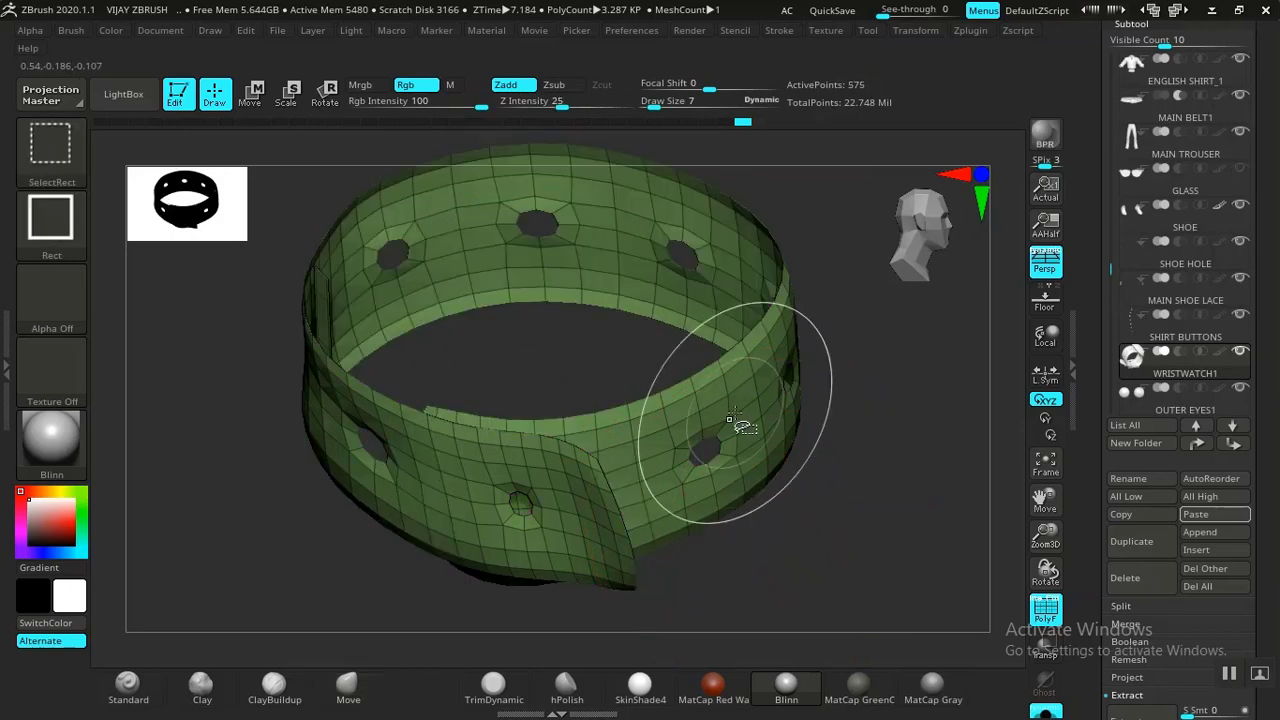
pyautogui.keyDown('ctrl'); pyautogui.keyDown('shift'); pyautogui.click(730, 428); pyautogui.keyUp('shift'); pyautogui.keyUp('ctrl')
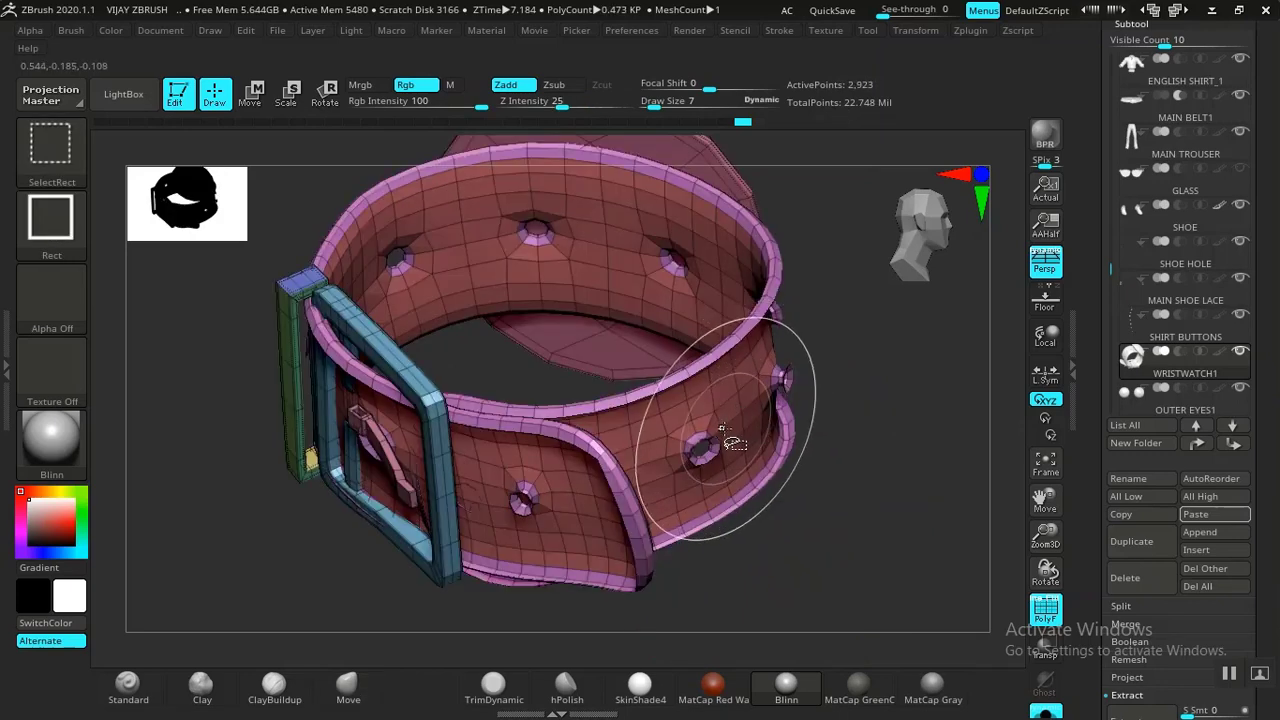
pyautogui.keyDown('ctrl'); pyautogui.keyDown('shift'); pyautogui.click(648, 390); pyautogui.keyUp('shift'); pyautogui.keyUp('ctrl')
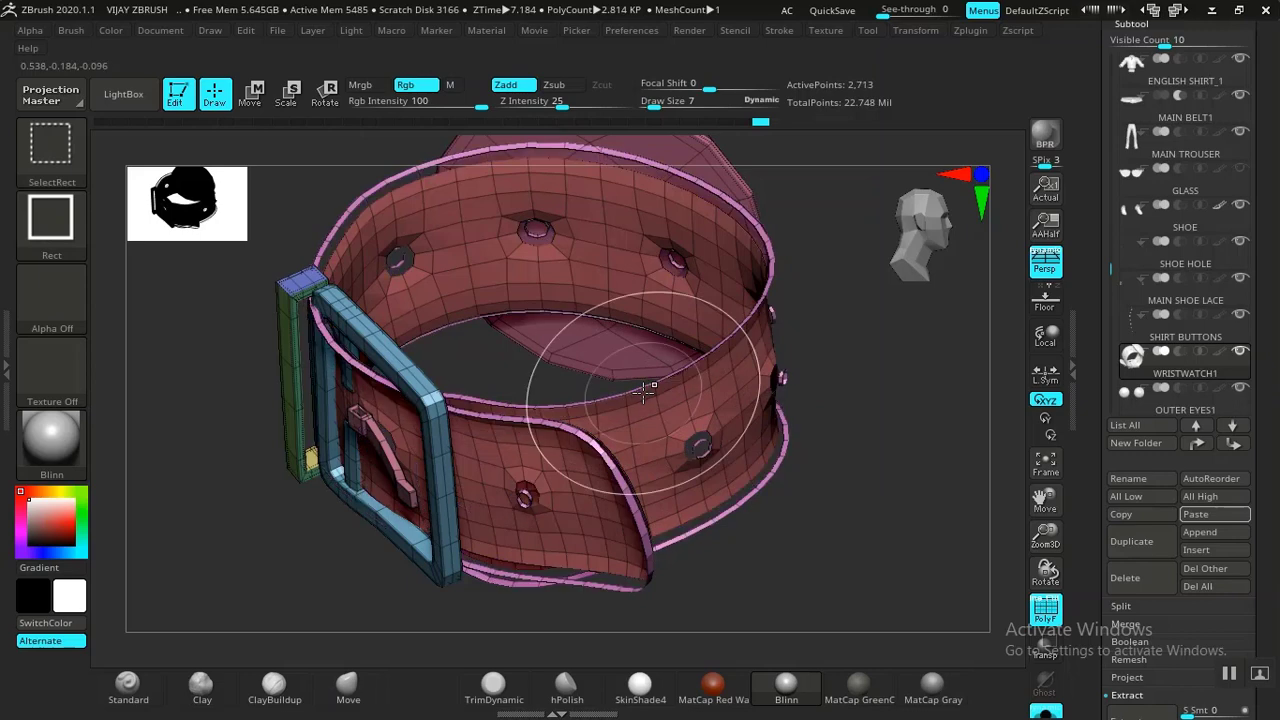
pyautogui.keyDown('ctrl'); pyautogui.keyDown('shift'); pyautogui.click(697, 530); pyautogui.keyUp('shift'); pyautogui.keyUp('ctrl')
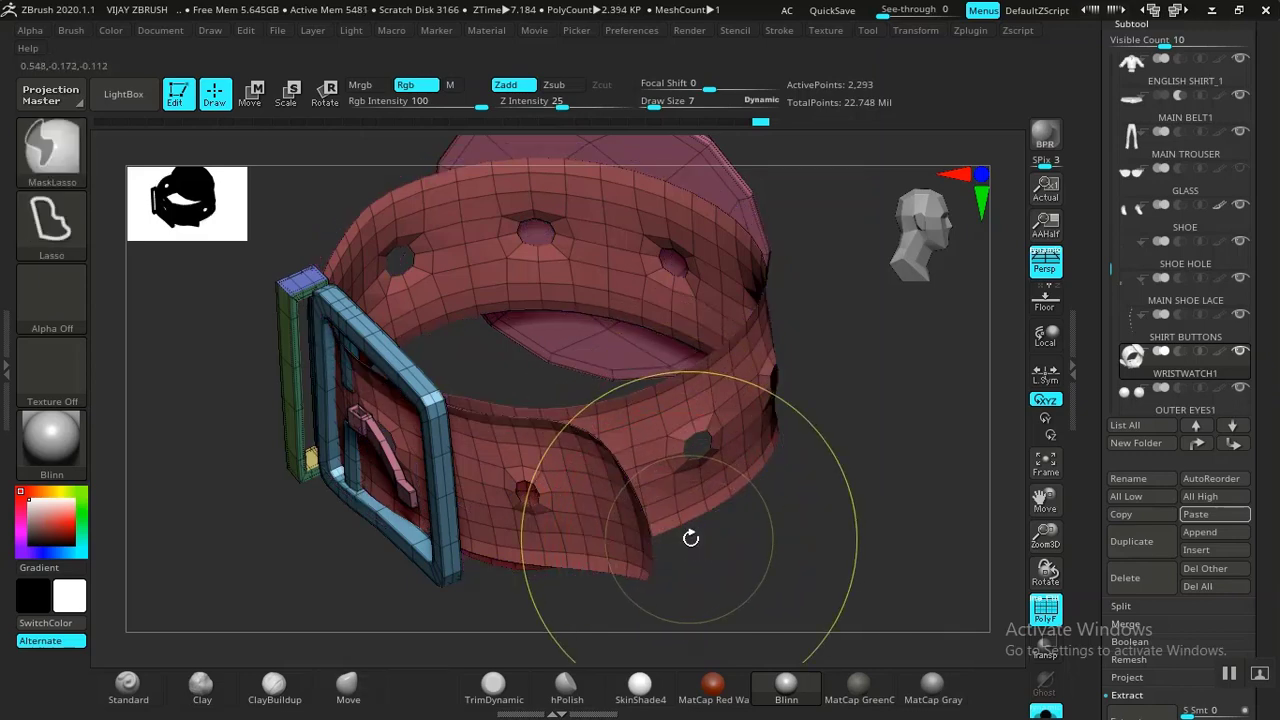
# Step: Invert the visibility, combine the strap's outer surface and edges into one polygroup, and show the whole watch
pyautogui.moveTo(857, 521); pyautogui.dragTo(851, 520)
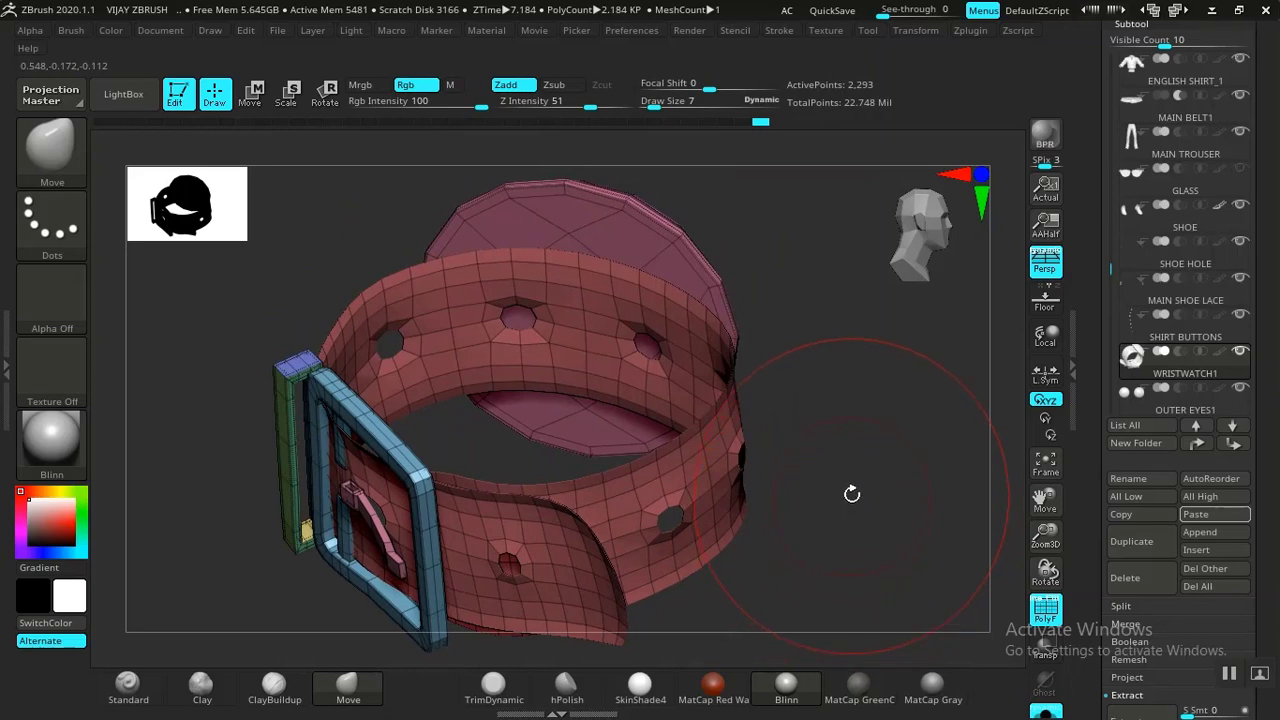
pyautogui.moveTo(845, 463)
pyautogui.mouseDown()
pyautogui.moveTo(838, 446)
pyautogui.moveTo(828, 467)
pyautogui.mouseUp()
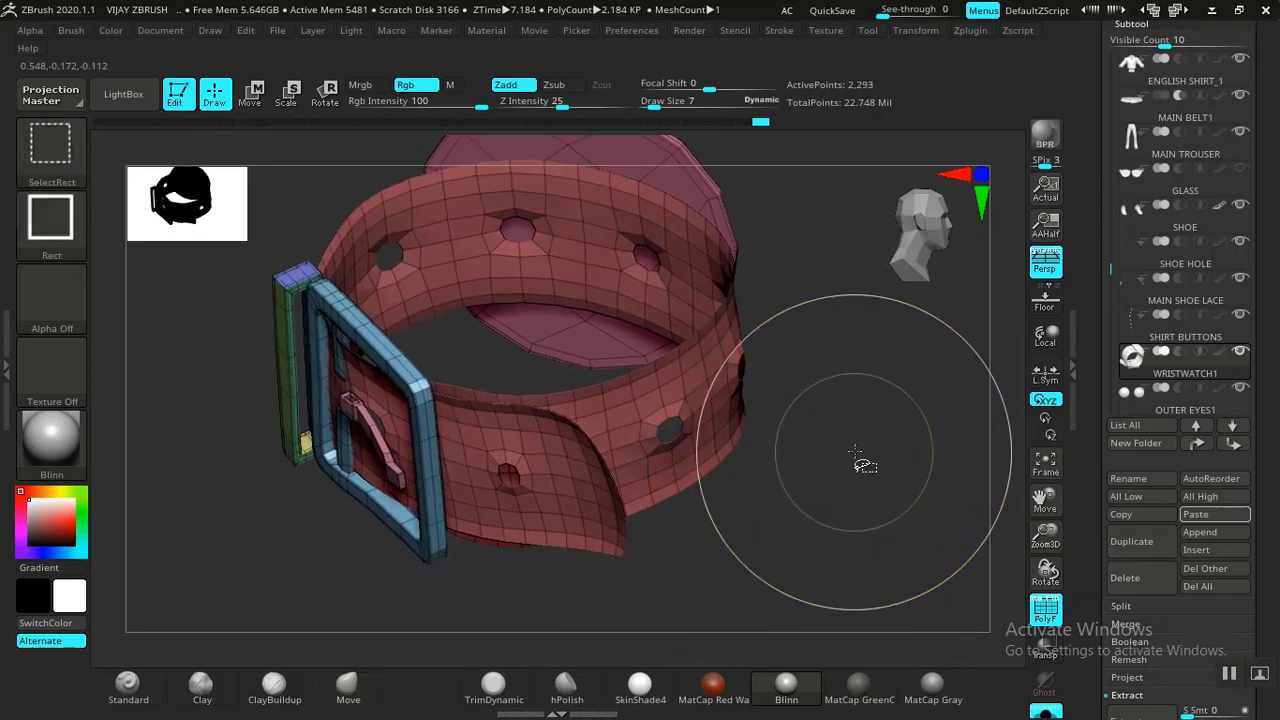
pyautogui.keyDown('ctrl'); pyautogui.keyDown('shift'); pyautogui.click(872, 485); pyautogui.keyUp('shift'); pyautogui.keyUp('ctrl')
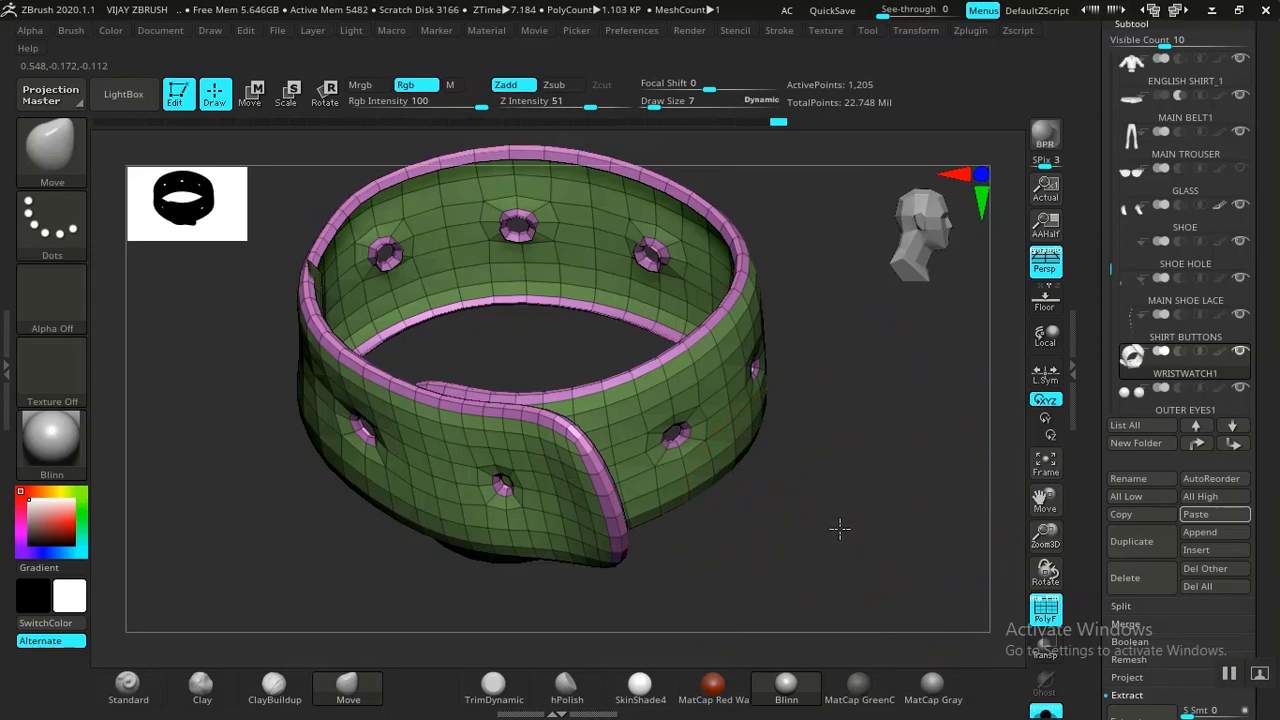
pyautogui.moveTo(840, 530); pyautogui.dragTo(854, 534)
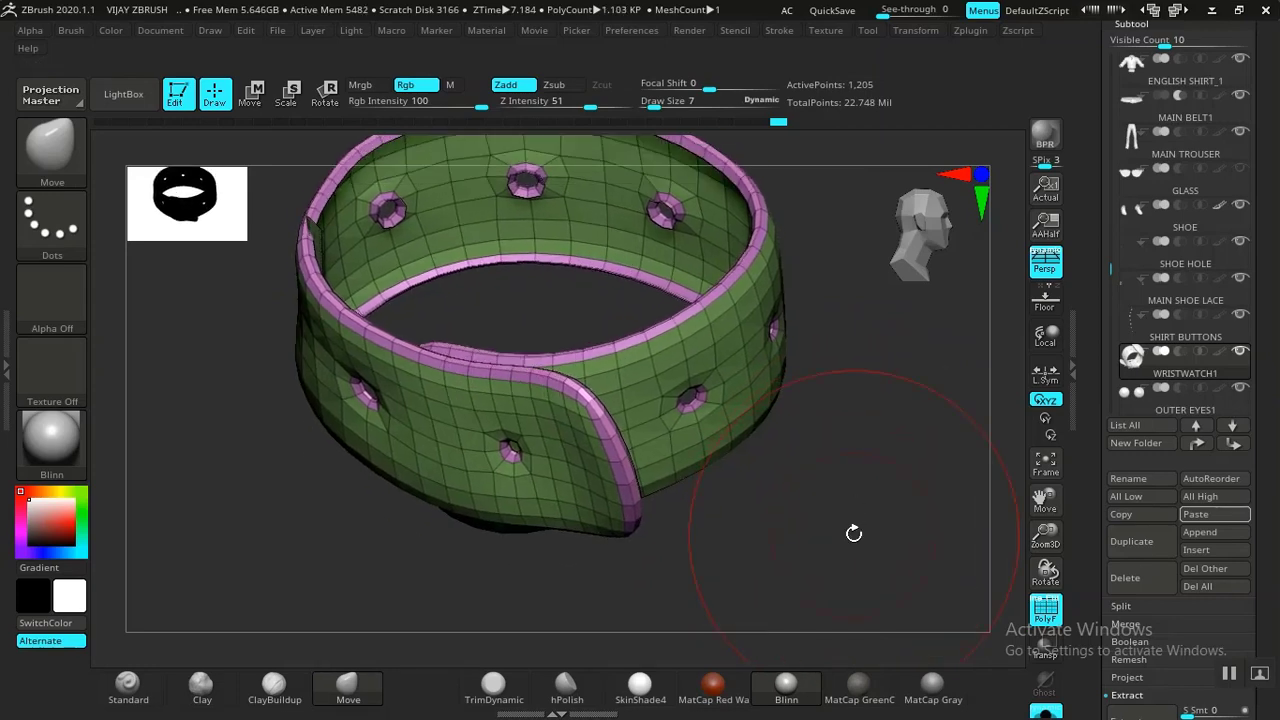
pyautogui.hotkey('ctrl', 'w')
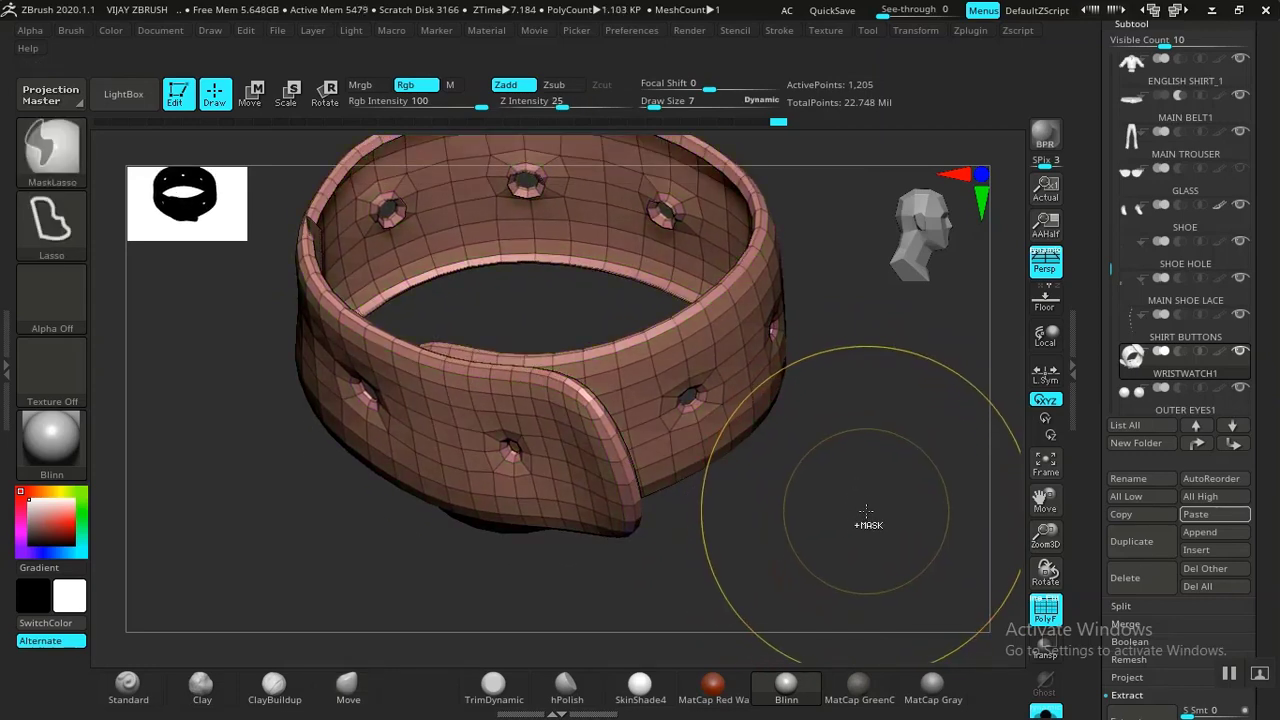
pyautogui.keyDown('ctrl'); pyautogui.keyDown('shift'); pyautogui.click(868, 514); pyautogui.keyUp('shift'); pyautogui.keyUp('ctrl')
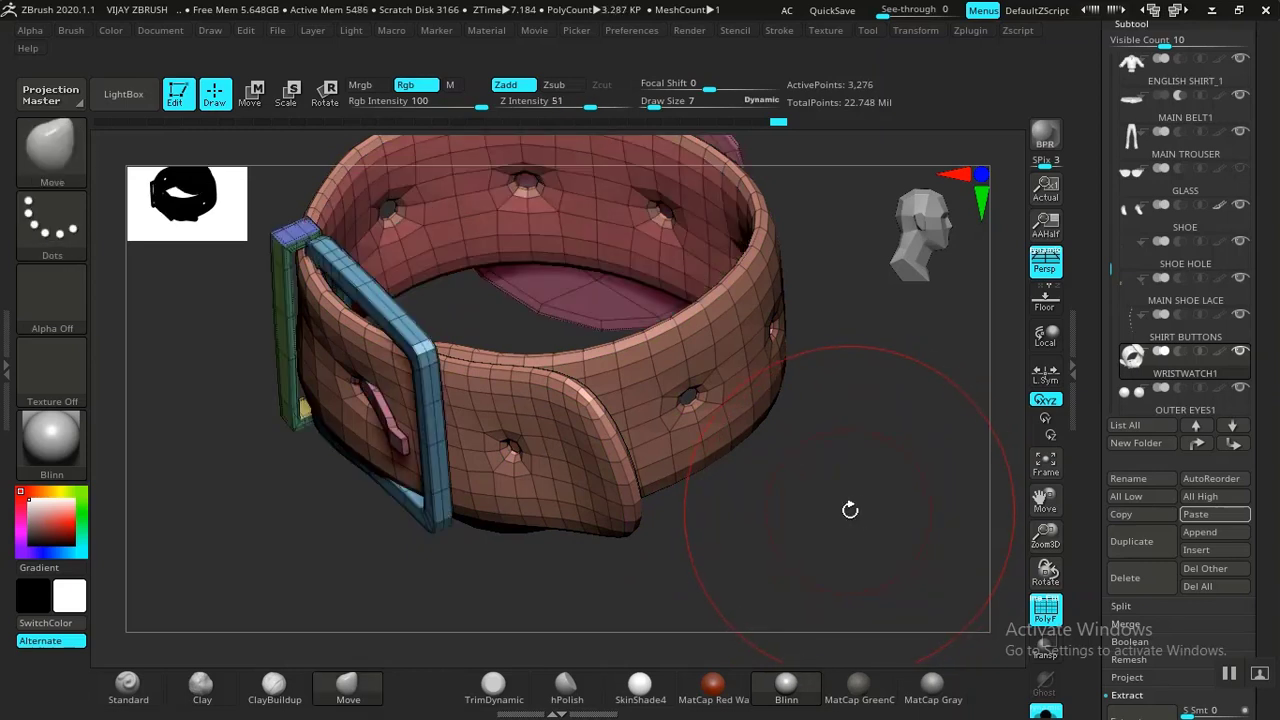
# Step: Isolate the watch case polygroup beneath the glass dome
pyautogui.moveTo(850, 508)
pyautogui.mouseDown()
pyautogui.moveTo(854, 494)
pyautogui.moveTo(853, 515)
pyautogui.moveTo(869, 514)
pyautogui.moveTo(866, 466)
pyautogui.moveTo(818, 465)
pyautogui.moveTo(971, 457)
pyautogui.moveTo(940, 477)
pyautogui.moveTo(903, 477)
pyautogui.moveTo(895, 542)
pyautogui.moveTo(891, 523)
pyautogui.moveTo(847, 500)
pyautogui.mouseUp()
pyautogui.press('f')
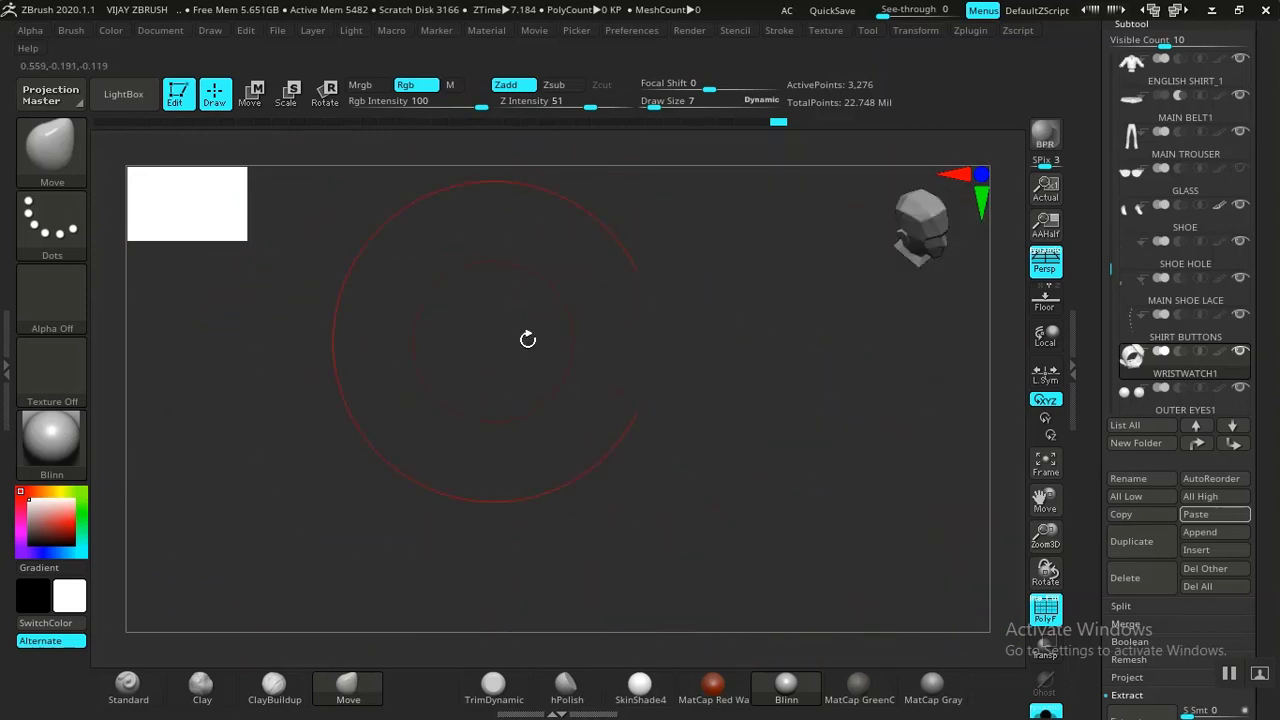
pyautogui.moveTo(520, 334); pyautogui.dragTo(417, 343)
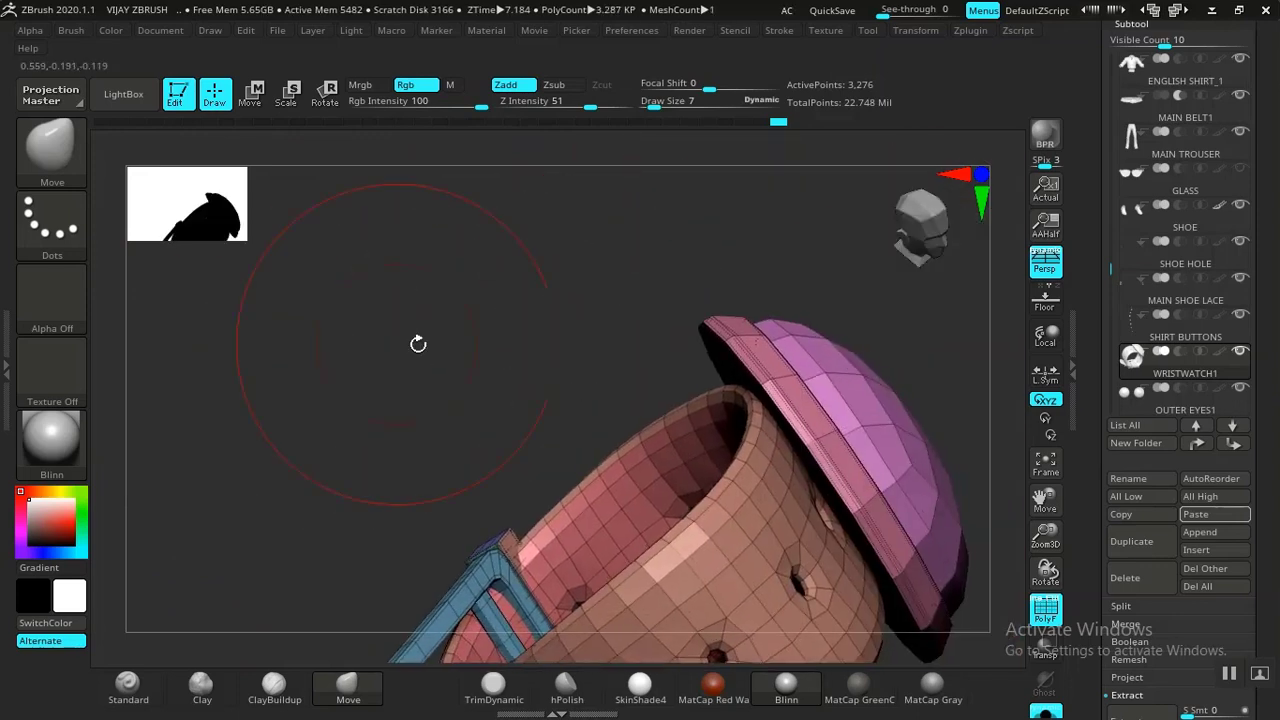
pyautogui.keyDown('ctrl'); pyautogui.keyDown('shift'); pyautogui.click(826, 449); pyautogui.keyUp('shift'); pyautogui.keyUp('ctrl')
pyautogui.keyDown('alt'); pyautogui.moveTo(909, 429); pyautogui.dragTo(737, 323); pyautogui.keyUp('alt')
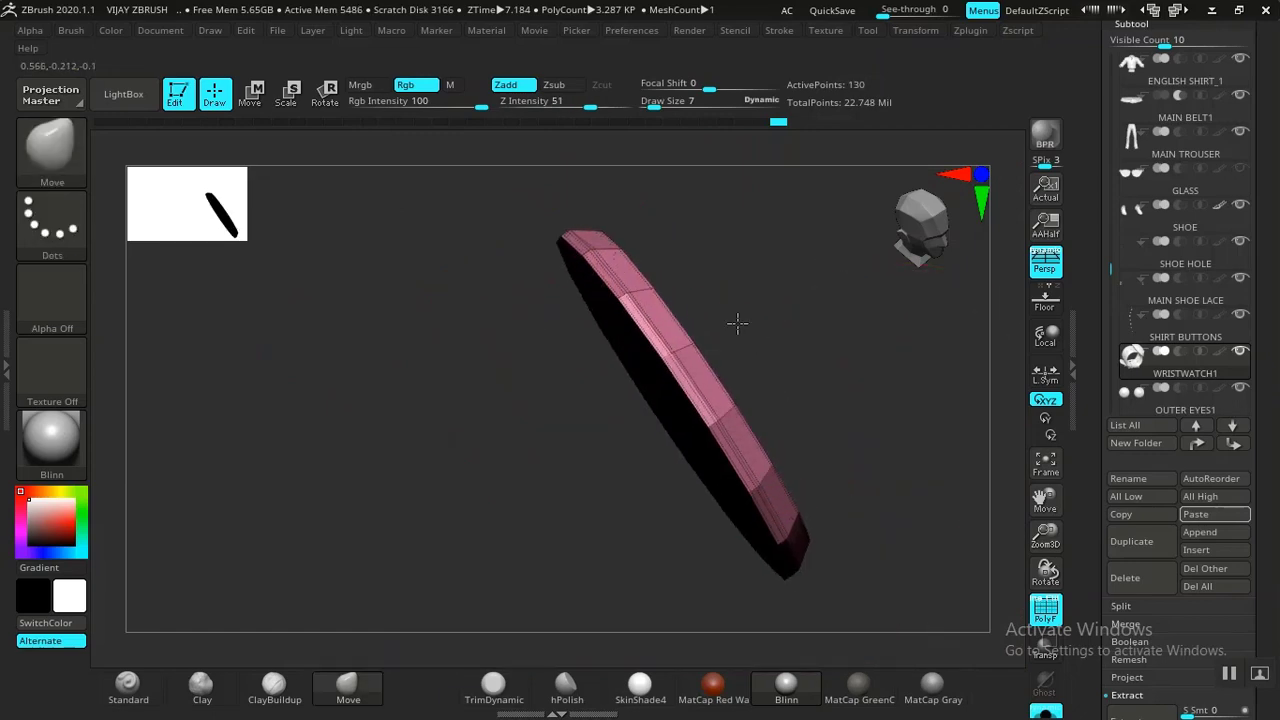
pyautogui.moveTo(869, 415); pyautogui.dragTo(900, 445)
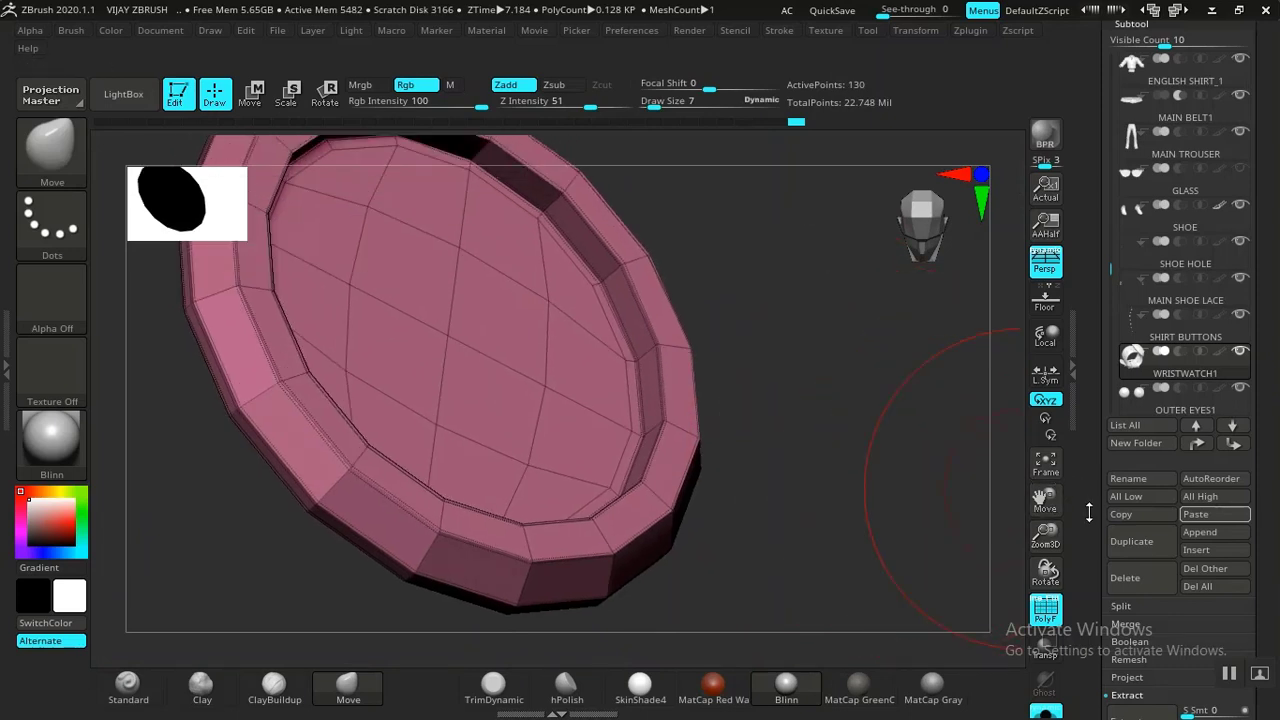
# Step: Split the isolated watch case into polygroups by its face normals
pyautogui.moveTo(1089, 512); pyautogui.dragTo(1080, 368)
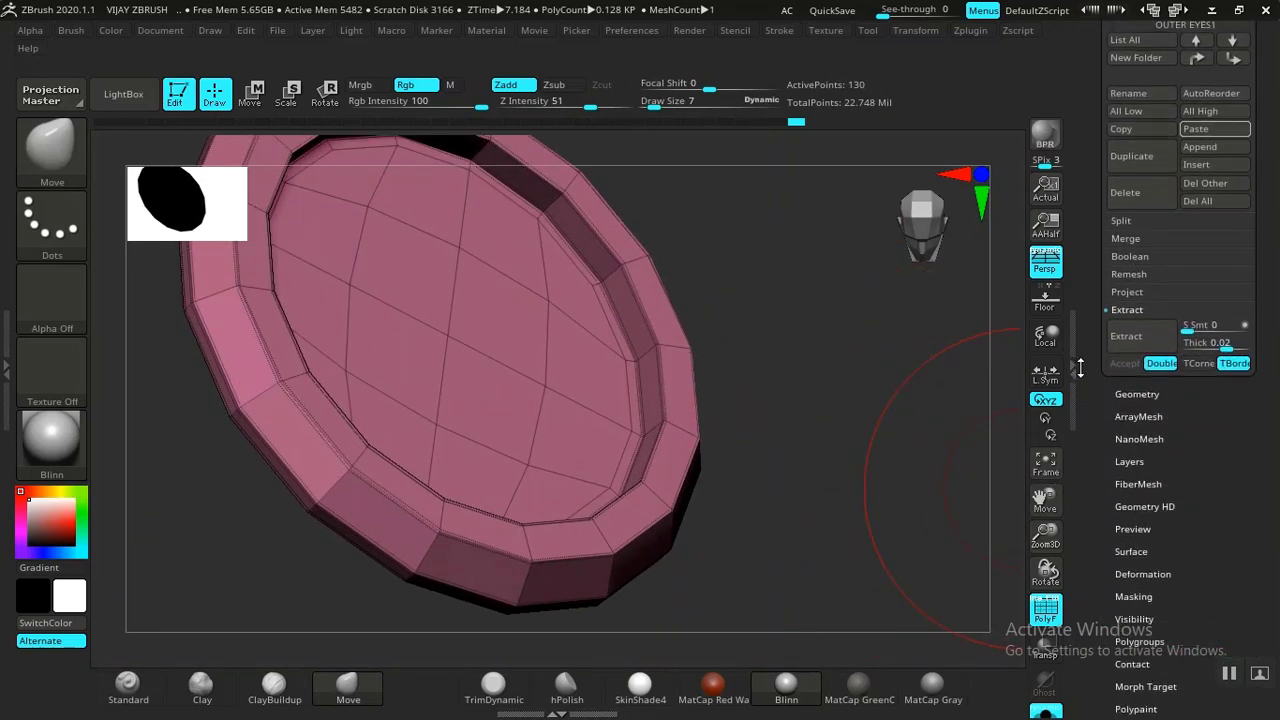
pyautogui.scroll(-3, 1080, 368)
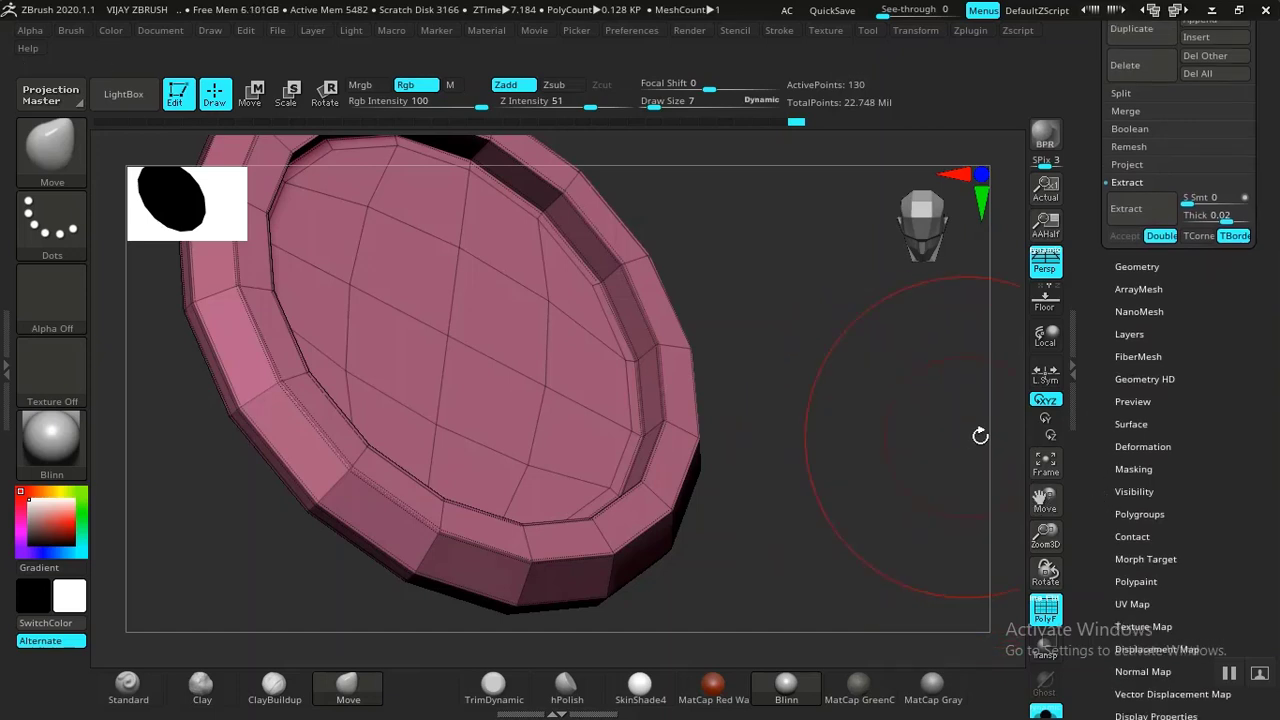
pyautogui.scroll(-3, 1120, 463)
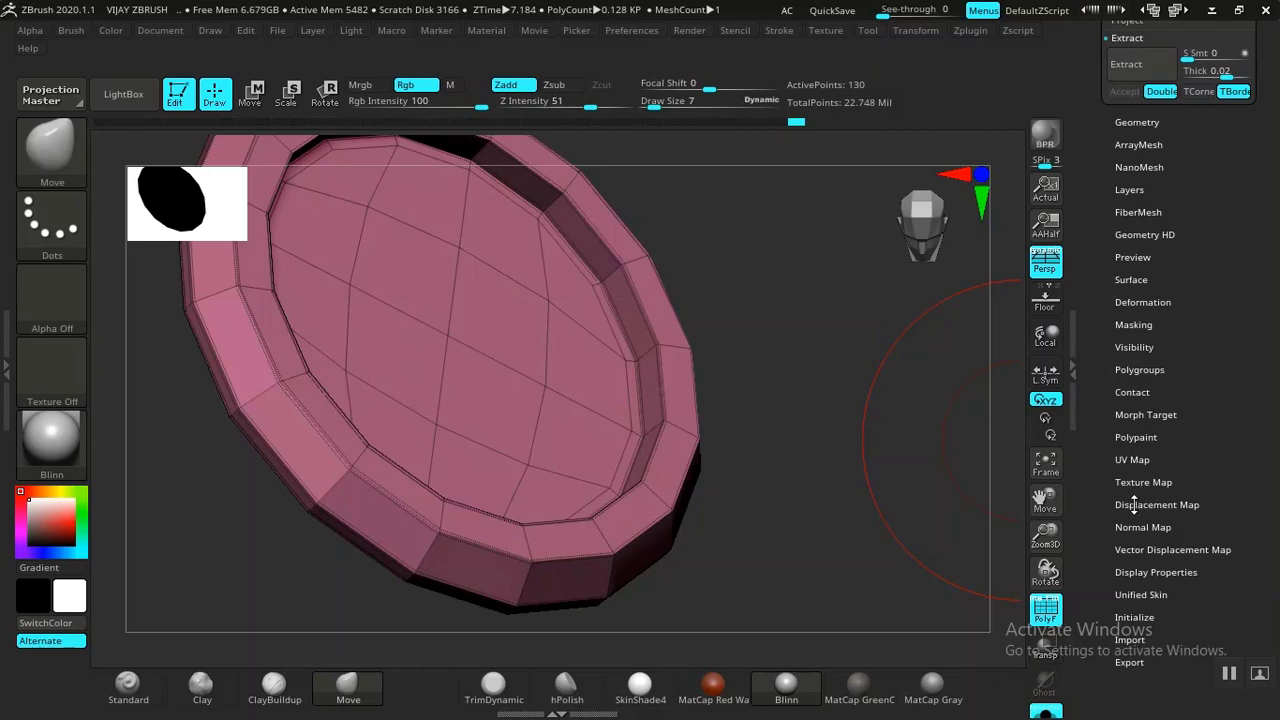
pyautogui.click(1139, 370)
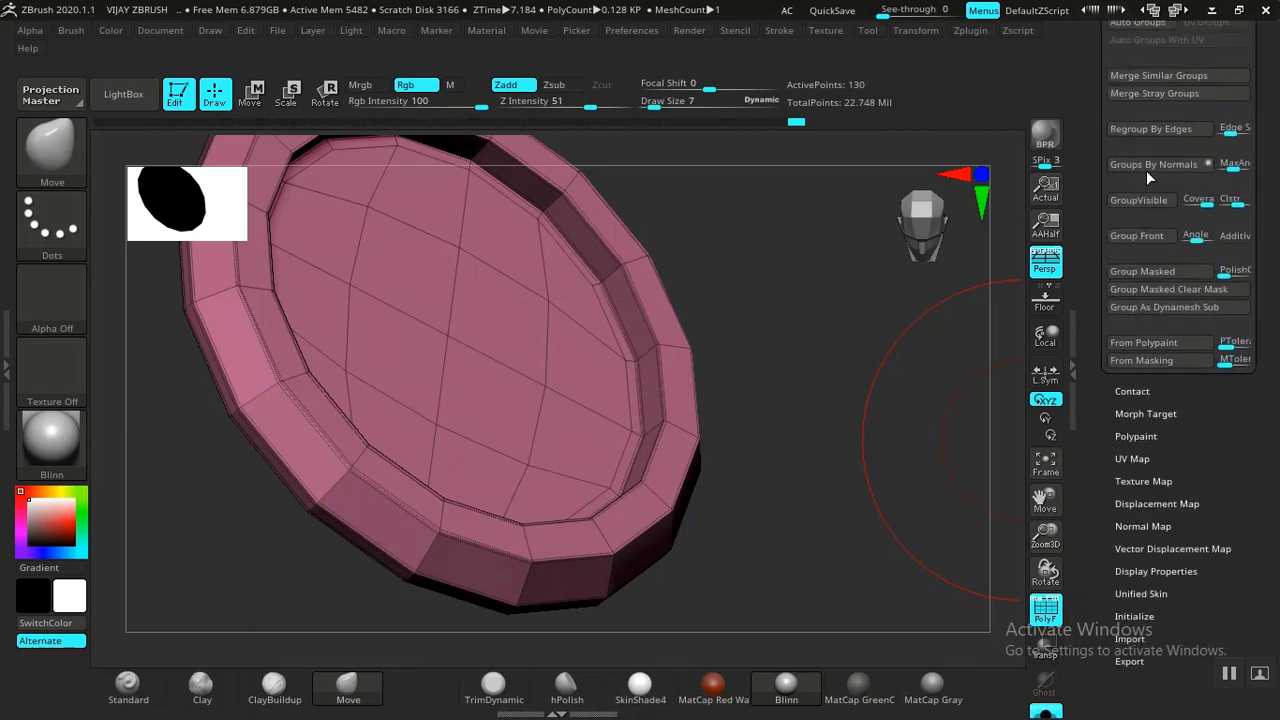
pyautogui.click(1148, 167)
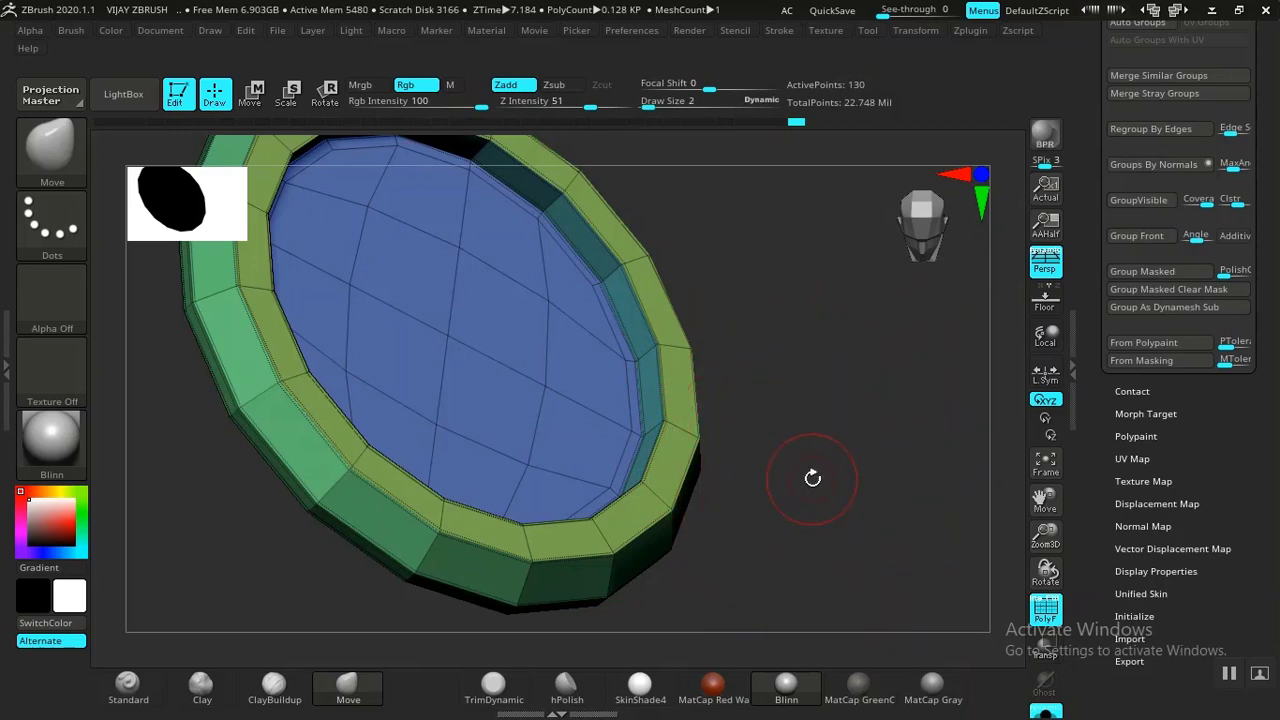
# Step: Reset the watch case to one polygroup and regroup it by normals with the option for merging similar face normals toggled
pyautogui.keyDown('alt'); pyautogui.moveTo(828, 500); pyautogui.dragTo(740, 483); pyautogui.keyUp('alt')
pyautogui.keyDown('alt'); pyautogui.moveTo(954, 512); pyautogui.dragTo(718, 571); pyautogui.keyUp('alt')
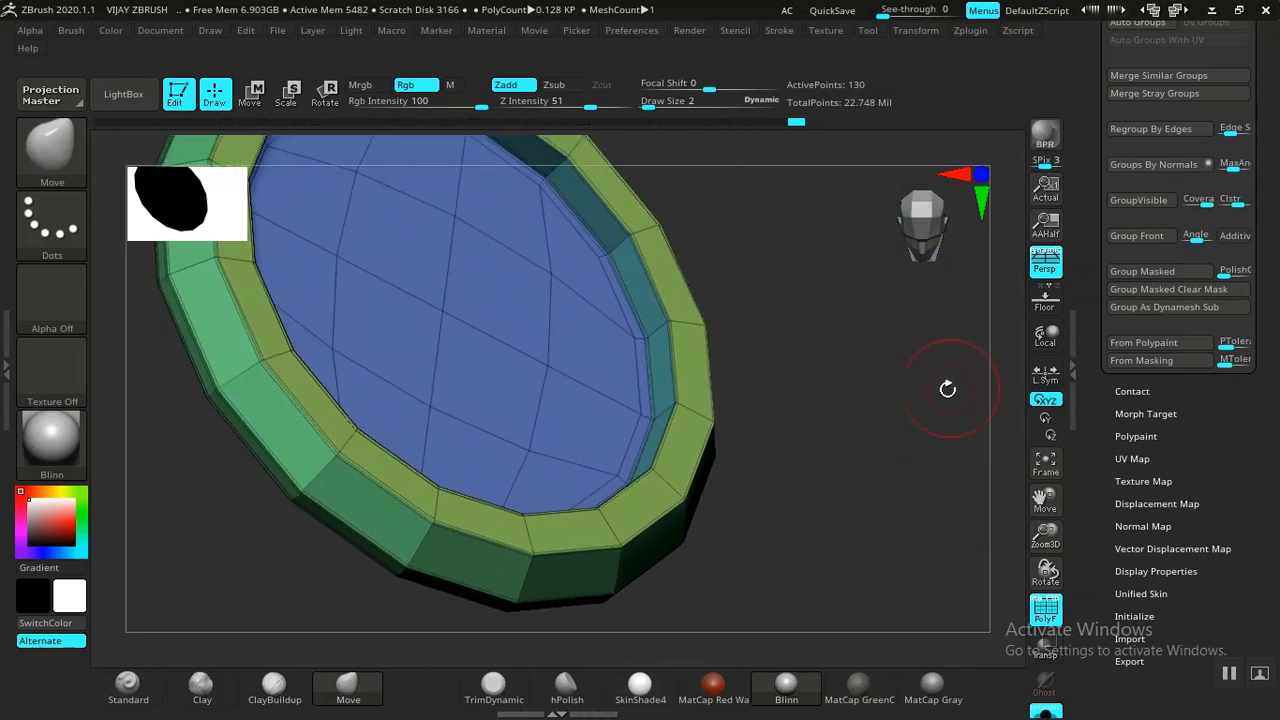
pyautogui.moveTo(947, 389); pyautogui.dragTo(950, 438)
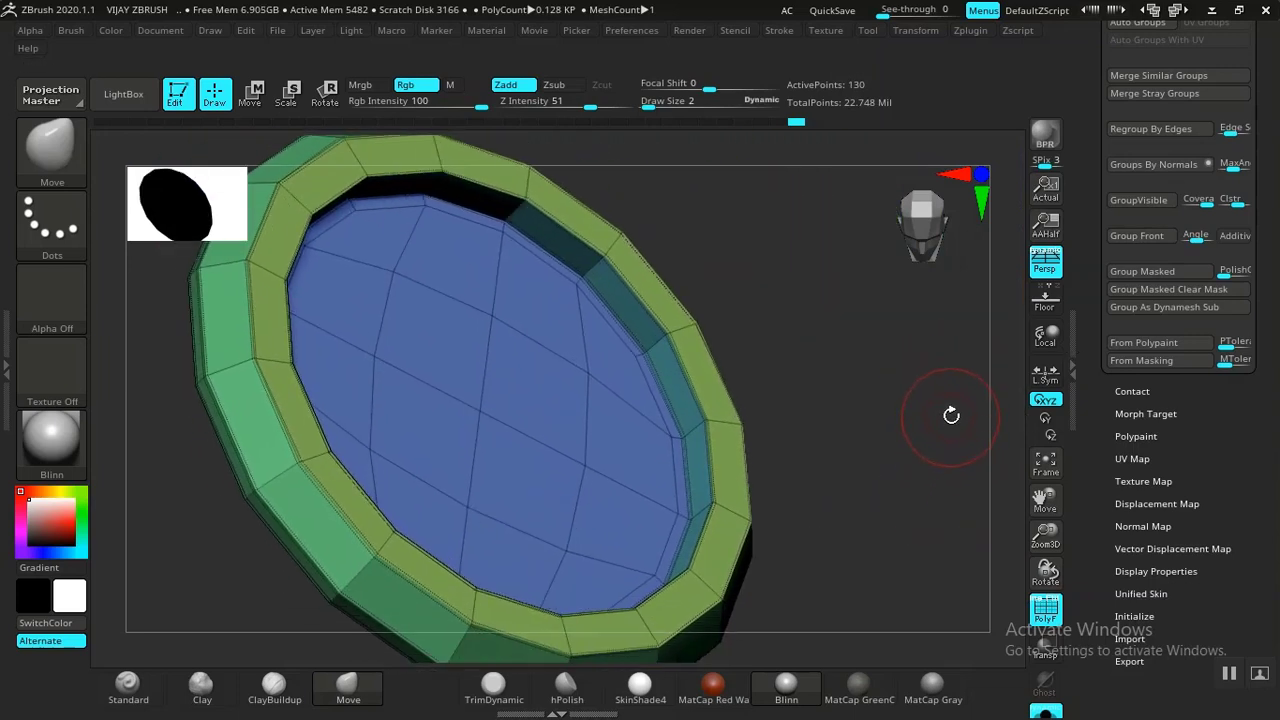
pyautogui.click(1147, 128)
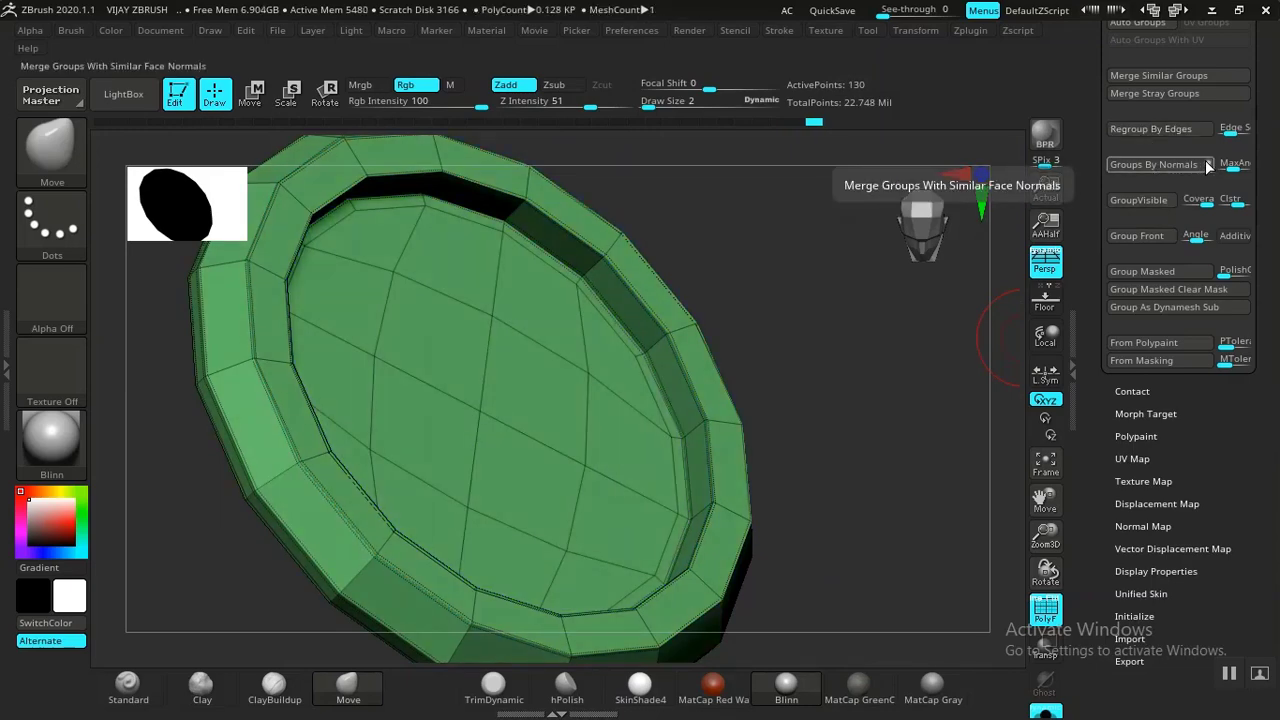
pyautogui.click(1155, 167)
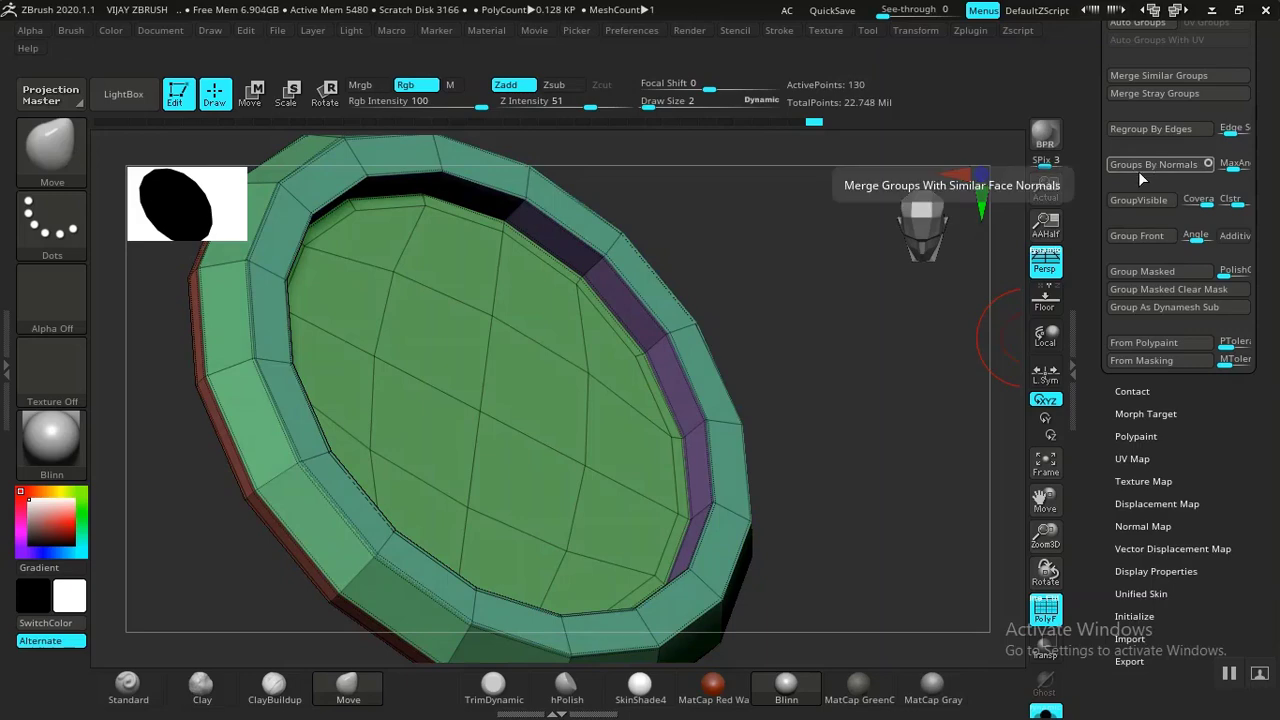
# Step: Try to regroup the watch case by normals with the maximum angle tolerance raised to about 73
pyautogui.moveTo(895, 412)
pyautogui.keyDown('alt'); pyautogui.mouseDown()
pyautogui.moveTo(917, 403)
pyautogui.moveTo(889, 406)
pyautogui.moveTo(918, 382)
pyautogui.moveTo(876, 428)
pyautogui.mouseUp(); pyautogui.keyUp('alt')
pyautogui.press('f')
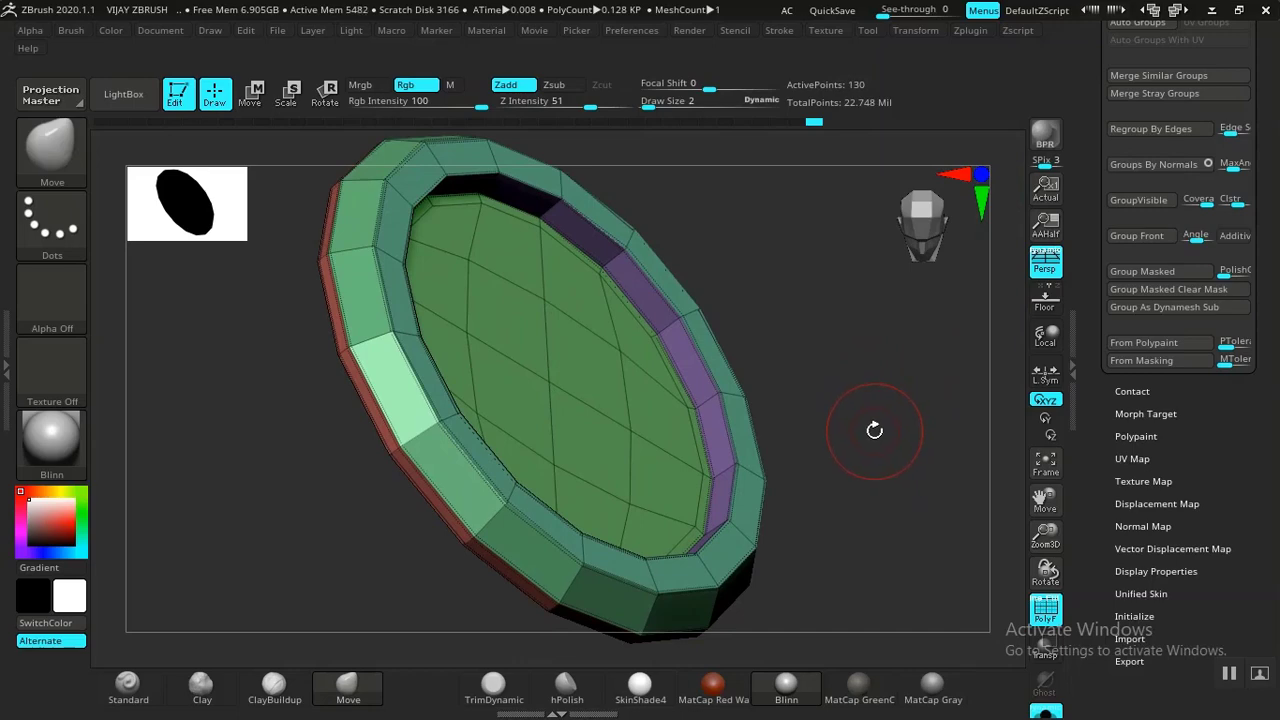
pyautogui.moveTo(901, 456)
pyautogui.mouseDown()
pyautogui.moveTo(923, 481)
pyautogui.moveTo(946, 449)
pyautogui.moveTo(889, 463)
pyautogui.moveTo(891, 420)
pyautogui.moveTo(966, 374)
pyautogui.moveTo(887, 463)
pyautogui.mouseUp()
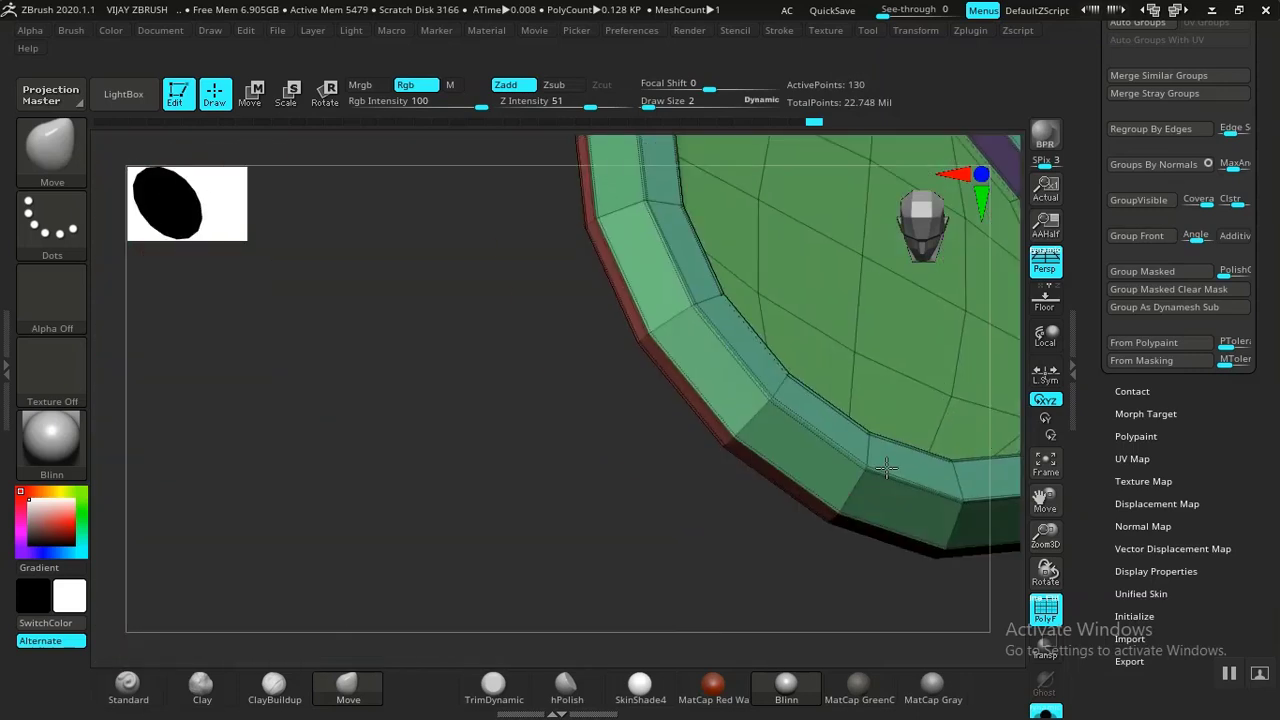
pyautogui.keyDown('alt'); pyautogui.moveTo(911, 560); pyautogui.dragTo(450, 605); pyautogui.keyUp('alt')
pyautogui.moveTo(910, 476); pyautogui.dragTo(899, 484)
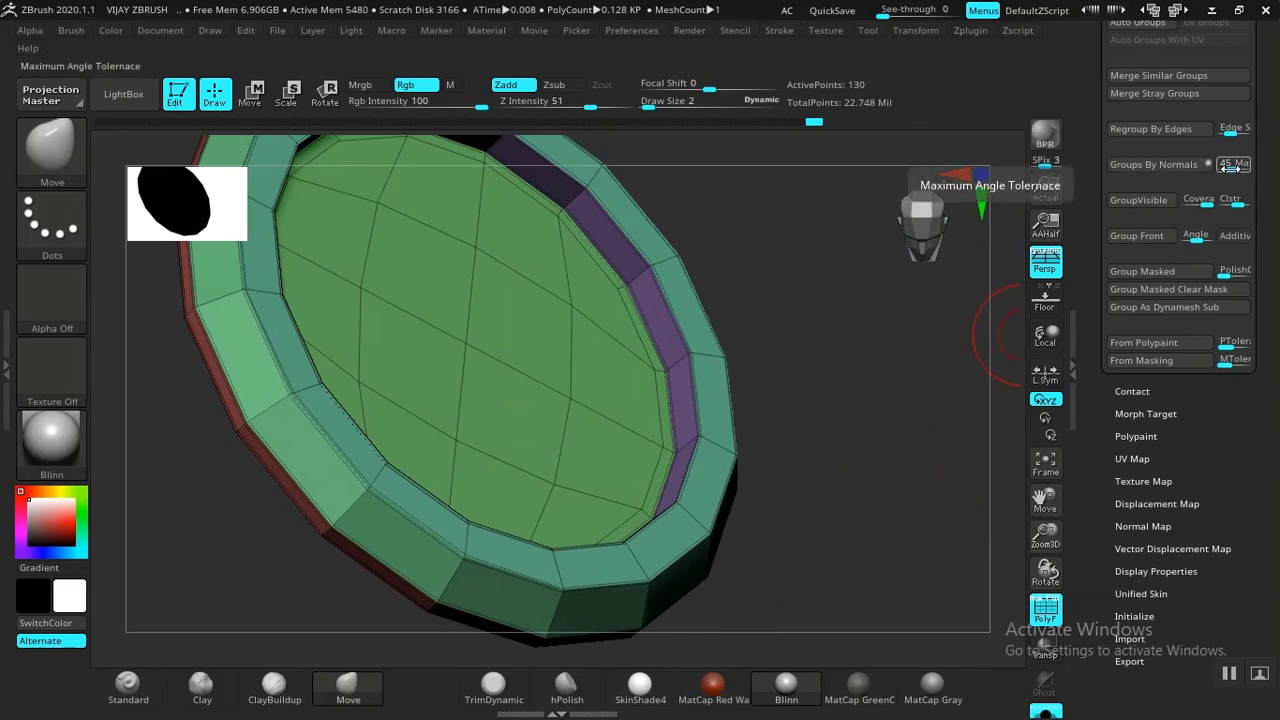
pyautogui.click(1231, 163)
pyautogui.moveTo(1232, 165); pyautogui.dragTo(1236, 166)
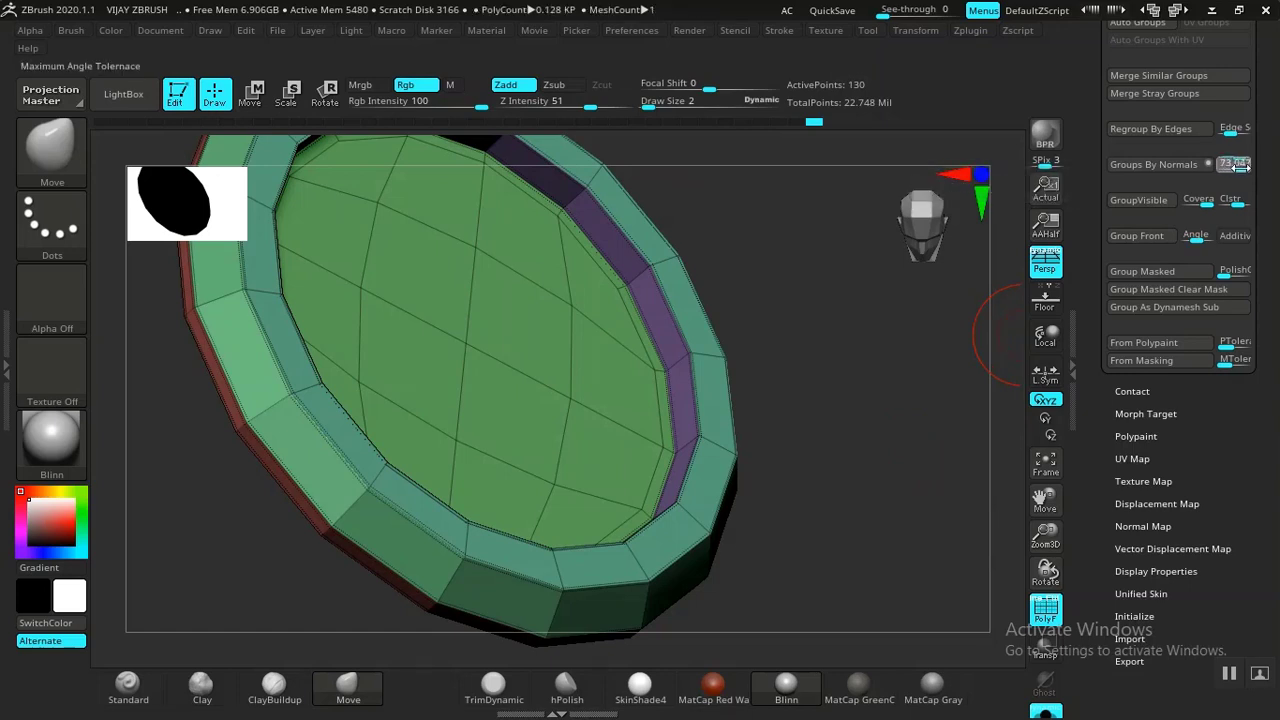
pyautogui.click(1172, 164)
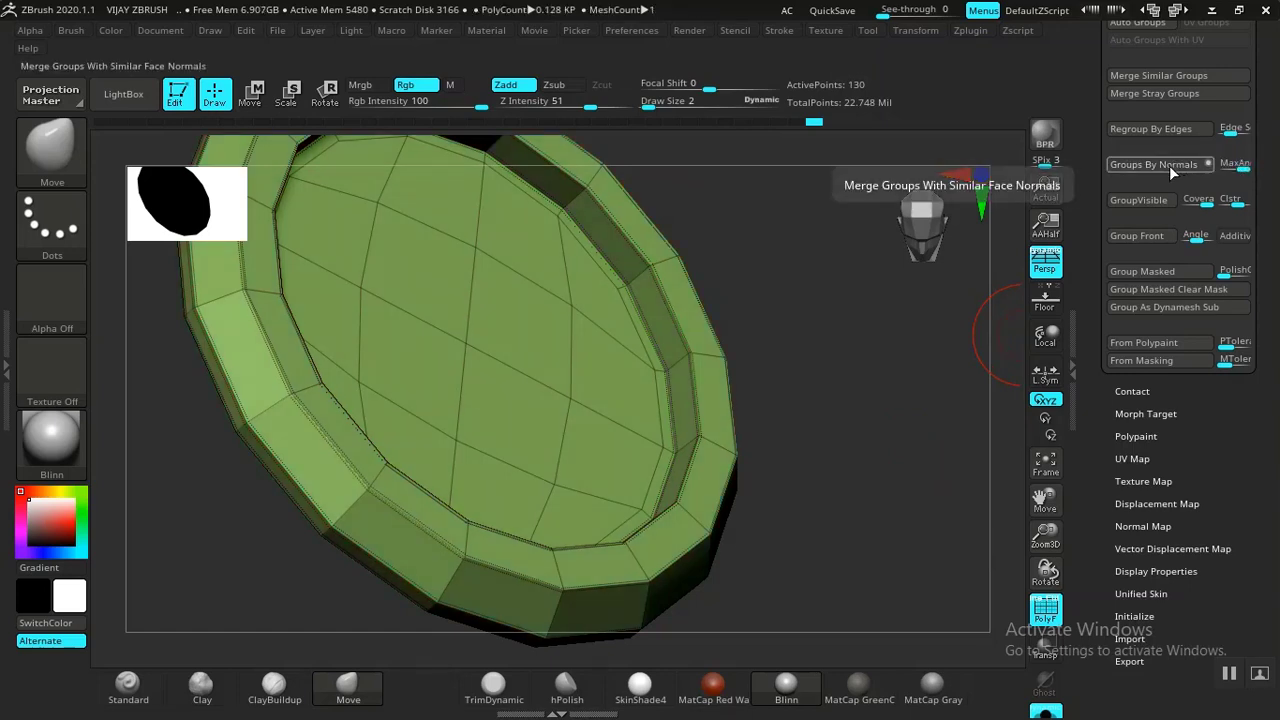
# Step: Lower the maximum angle tolerance to about 39 and regroup the watch case by normals
pyautogui.click(1233, 168)
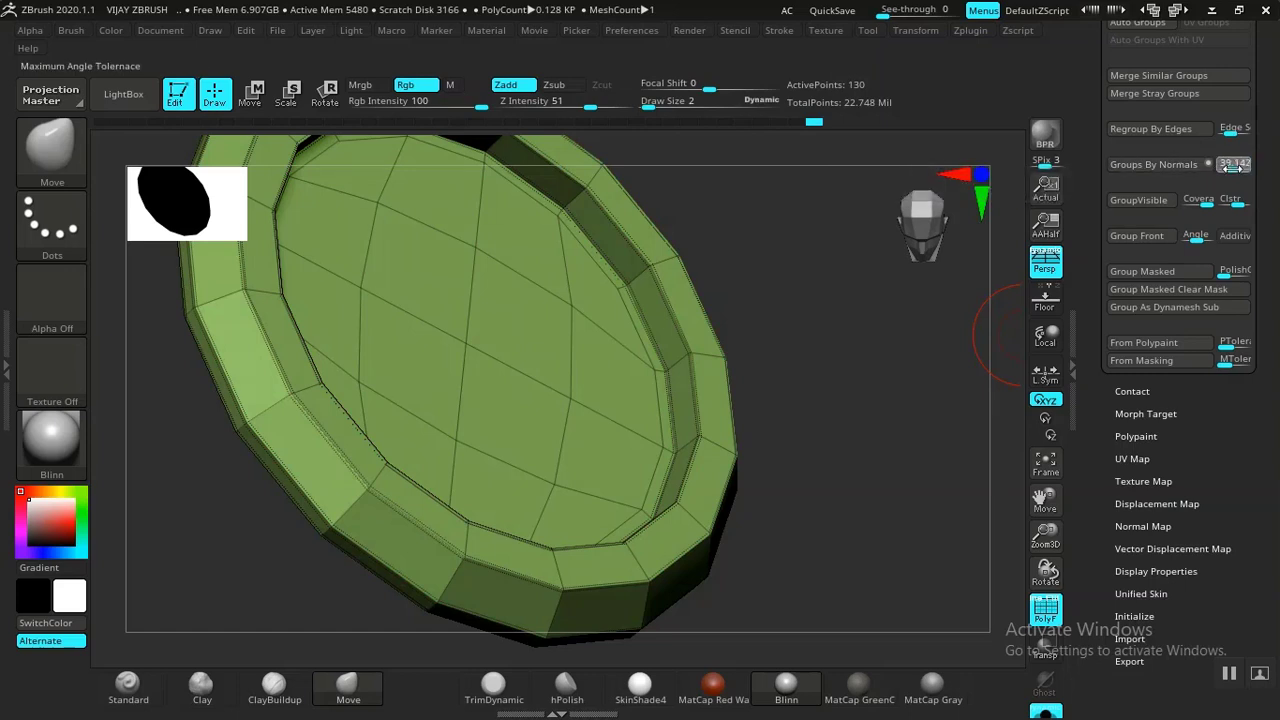
pyautogui.click(1173, 165)
pyautogui.click(1233, 167)
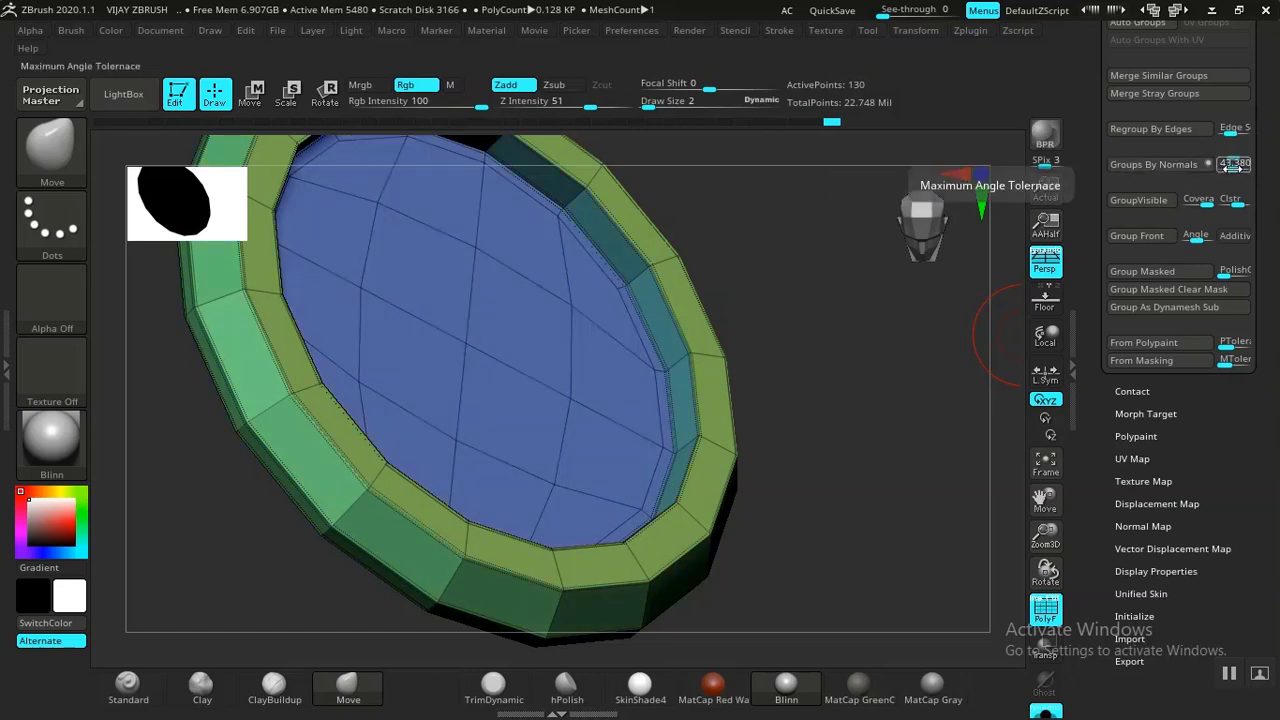
pyautogui.moveTo(1233, 167); pyautogui.dragTo(1231, 168)
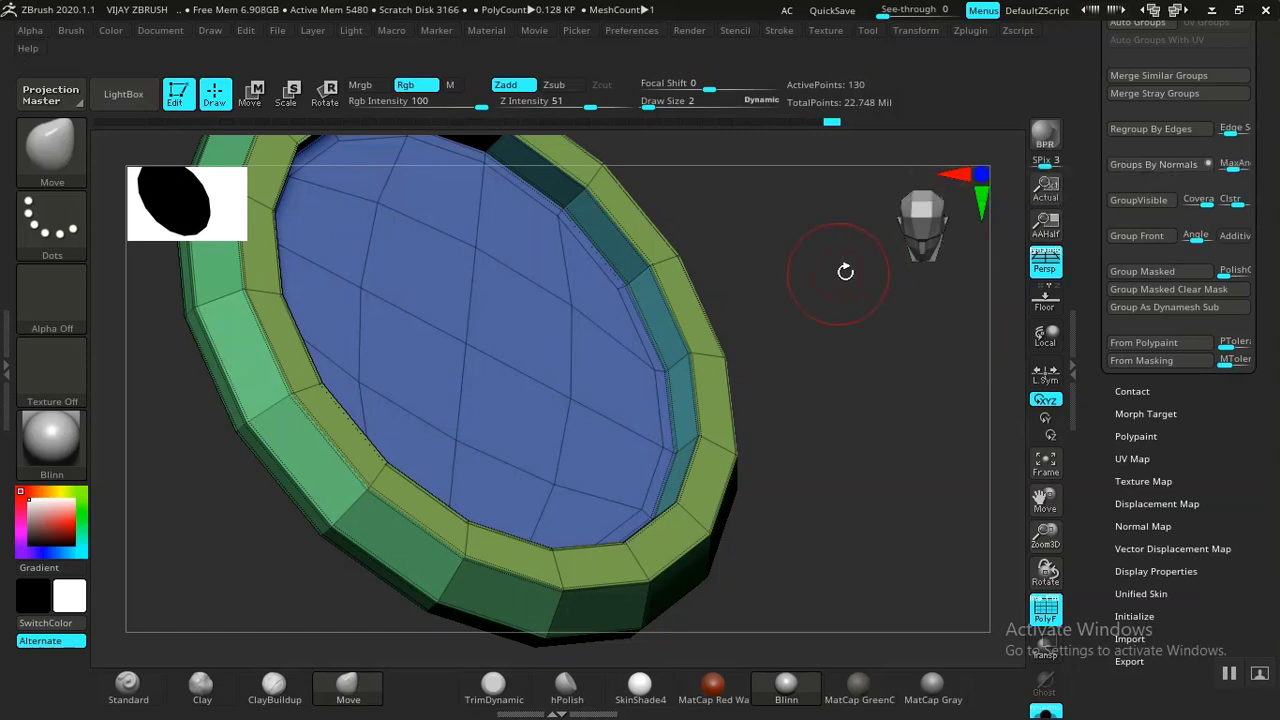
pyautogui.moveTo(841, 396); pyautogui.dragTo(840, 405)
# Step: Show the whole watch, then hide the glass dome, the watch hands, the strap and the first buckle parts
pyautogui.keyDown('ctrl'); pyautogui.keyDown('shift'); pyautogui.click(920, 374); pyautogui.keyUp('shift'); pyautogui.keyUp('ctrl')
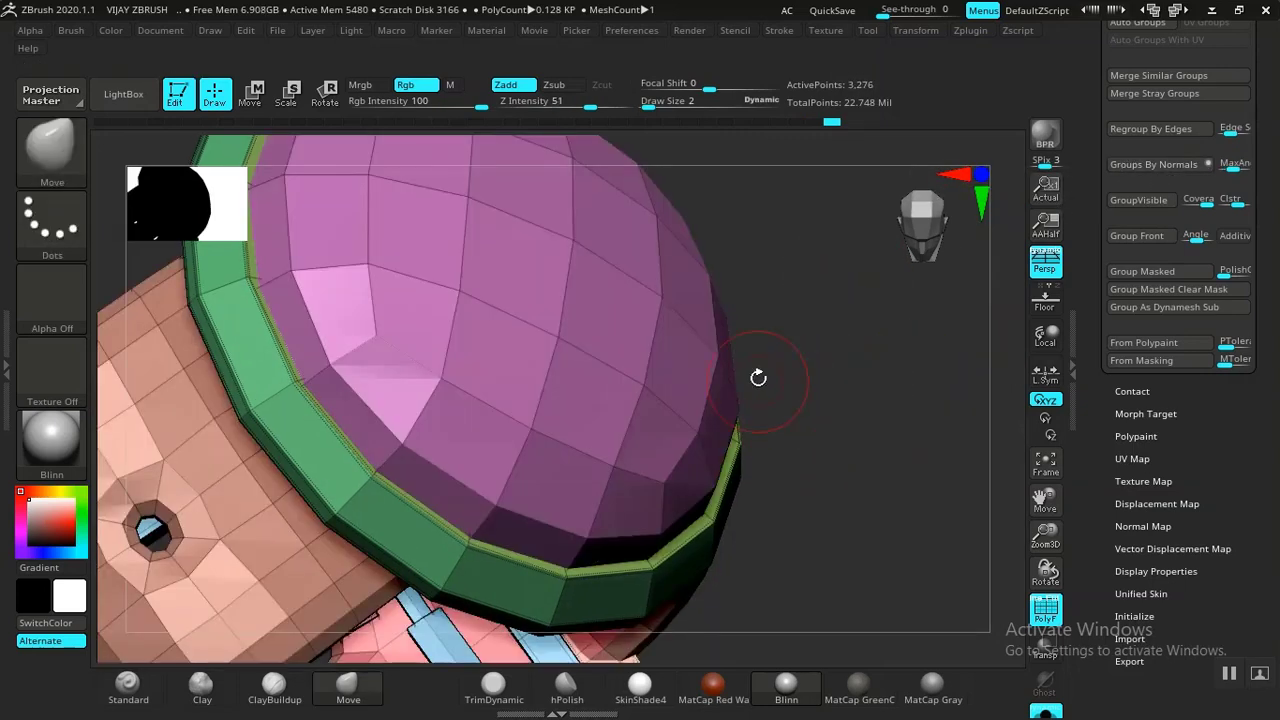
pyautogui.moveTo(866, 364); pyautogui.dragTo(837, 371)
pyautogui.keyDown('ctrl'); pyautogui.keyDown('shift'); pyautogui.click(566, 355); pyautogui.keyUp('shift'); pyautogui.keyUp('ctrl')
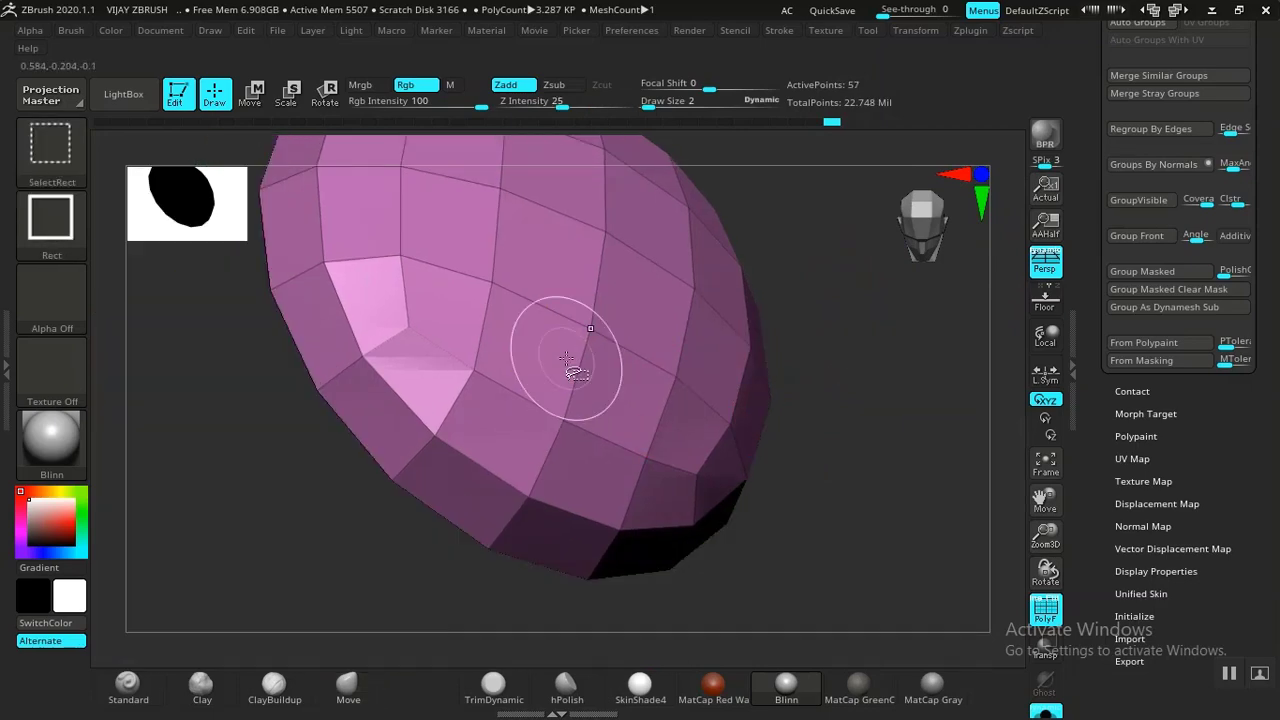
pyautogui.keyDown('ctrl'); pyautogui.keyDown('shift'); pyautogui.click(566, 355); pyautogui.keyUp('shift'); pyautogui.keyUp('ctrl')
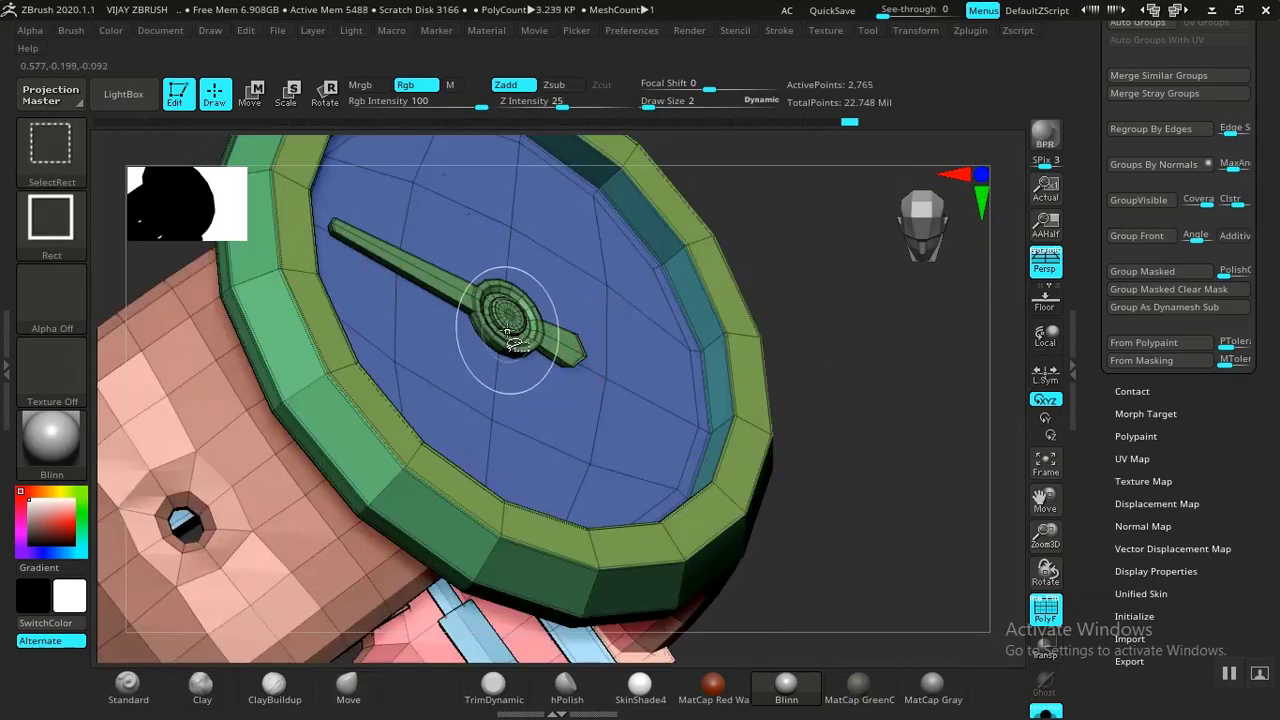
pyautogui.keyDown('ctrl'); pyautogui.keyDown('alt'); pyautogui.keyDown('shift'); pyautogui.click(508, 335); pyautogui.keyUp('shift'); pyautogui.keyUp('alt'); pyautogui.keyUp('ctrl')
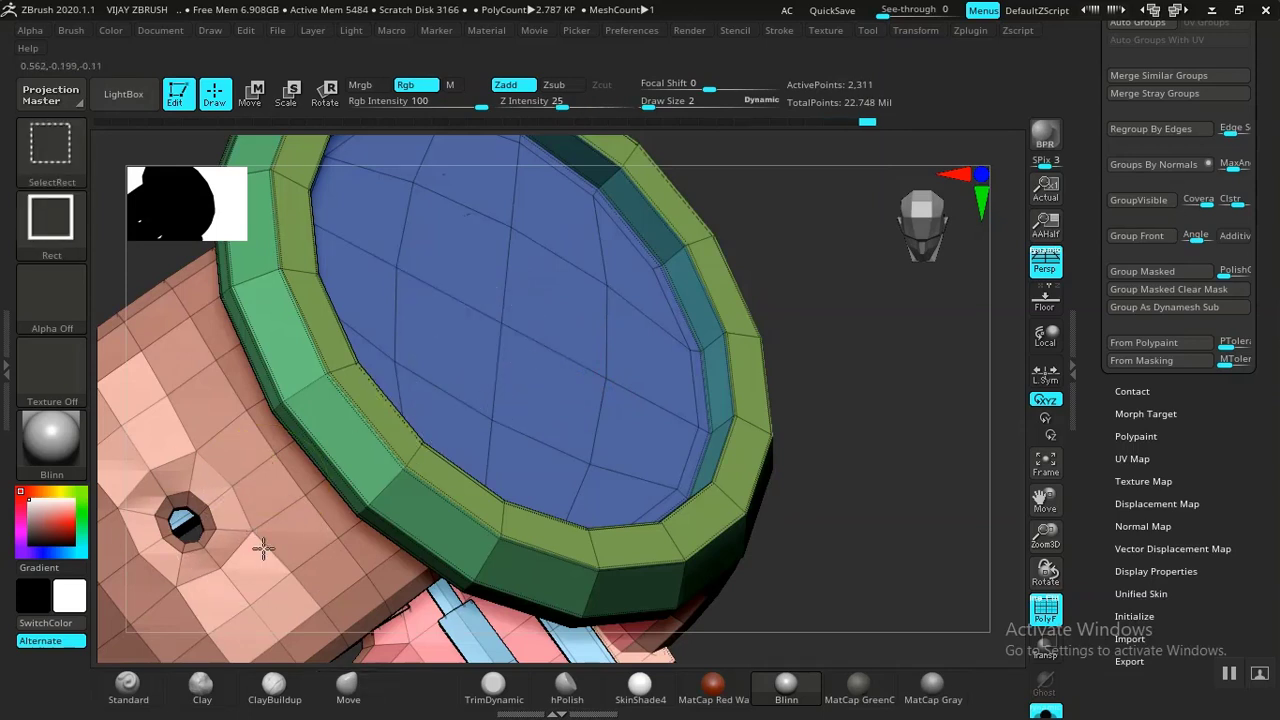
pyautogui.keyDown('ctrl'); pyautogui.keyDown('alt'); pyautogui.keyDown('shift'); pyautogui.click(322, 563); pyautogui.keyUp('shift'); pyautogui.keyUp('alt'); pyautogui.keyUp('ctrl')
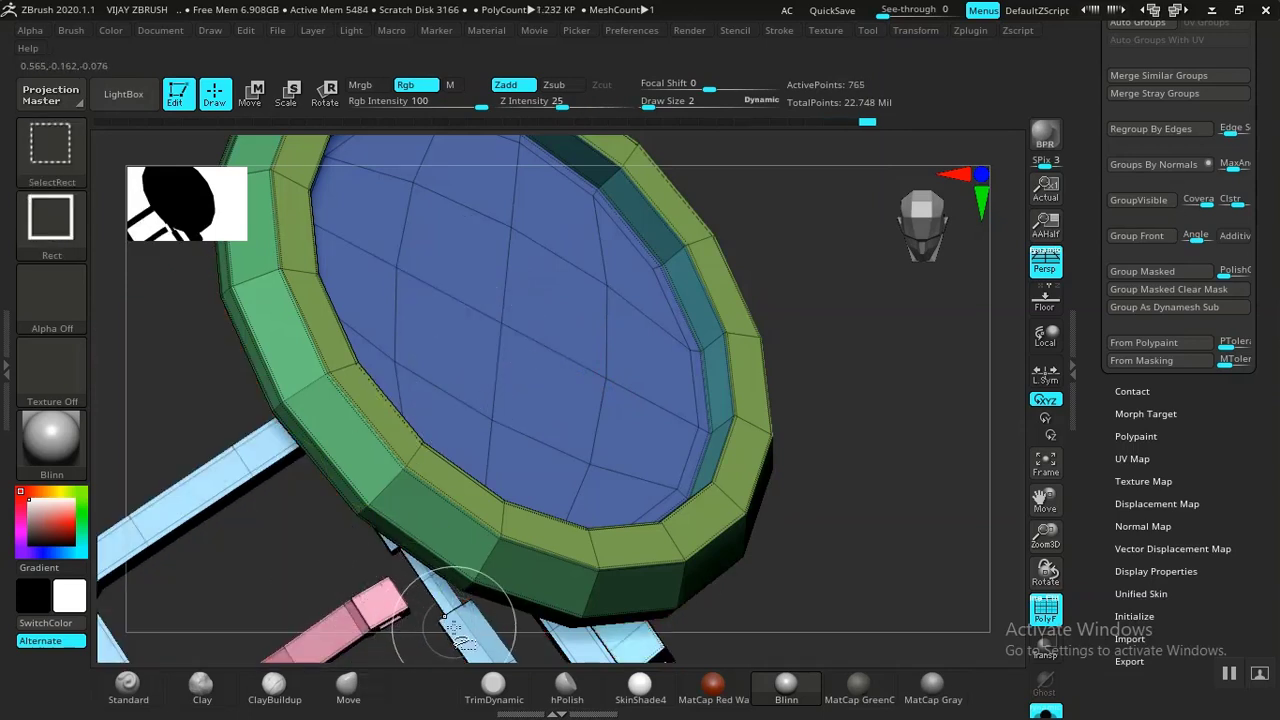
pyautogui.keyDown('ctrl'); pyautogui.keyDown('alt'); pyautogui.keyDown('shift'); pyautogui.click(452, 622); pyautogui.keyUp('shift'); pyautogui.keyUp('alt'); pyautogui.keyUp('ctrl')
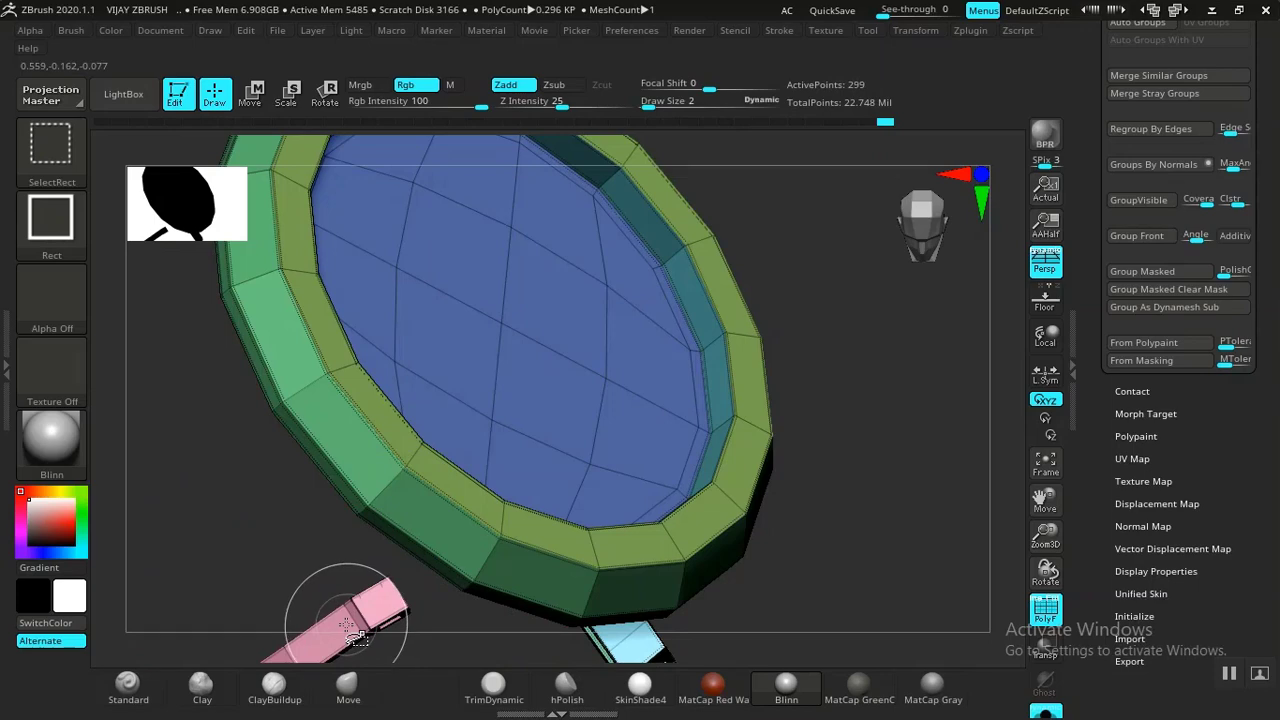
# Step: Hide the remaining buckle parts so only the watch case is left, and examine its polygroups
pyautogui.keyDown('ctrl'); pyautogui.keyDown('shift'); pyautogui.click(624, 612); pyautogui.keyUp('shift'); pyautogui.keyUp('ctrl')
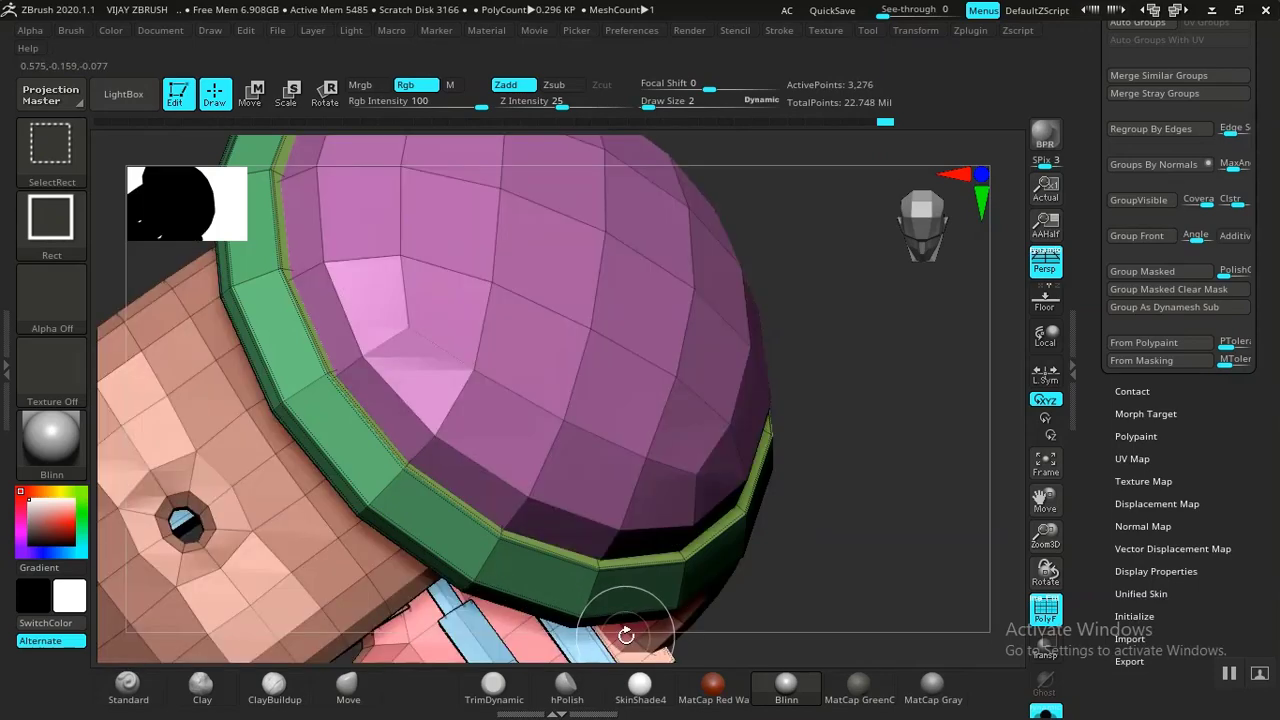
pyautogui.hotkey('ctrl', 'z')
pyautogui.keyDown('ctrl'); pyautogui.keyDown('shift'); pyautogui.click(645, 648); pyautogui.keyUp('shift'); pyautogui.keyUp('ctrl')
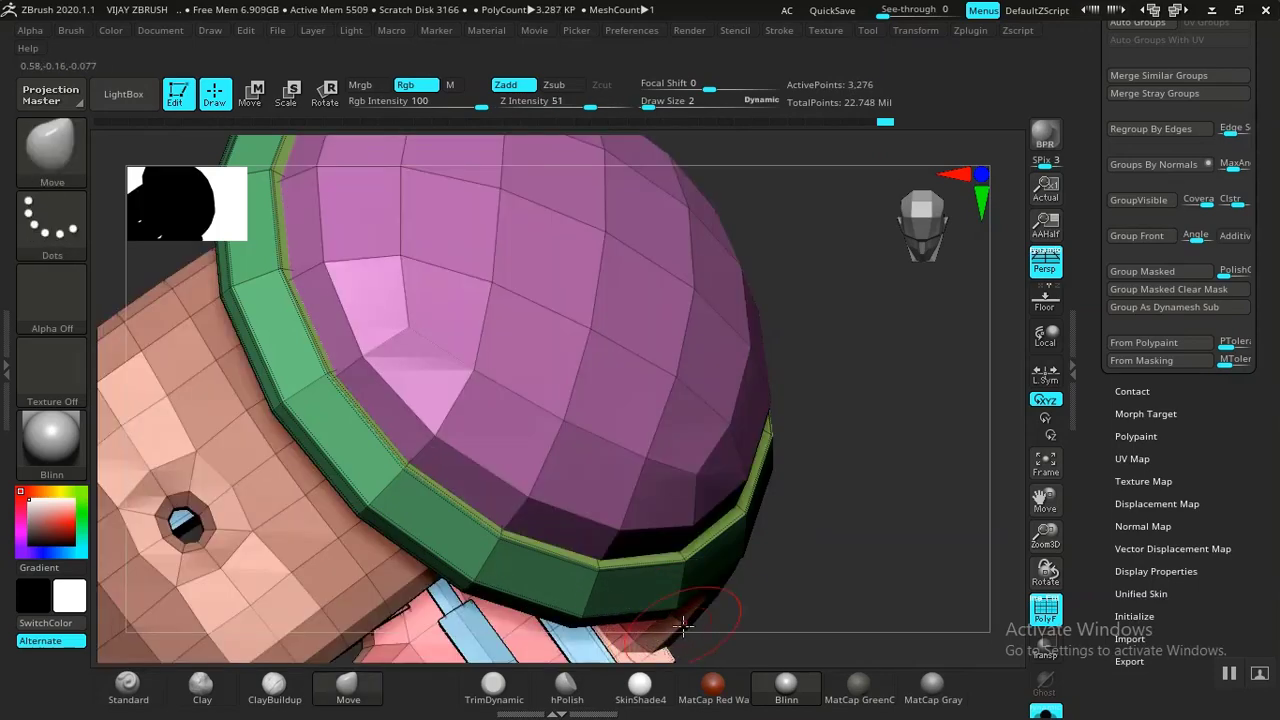
pyautogui.keyDown('ctrl'); pyautogui.keyDown('shift'); pyautogui.click(697, 600); pyautogui.keyUp('shift'); pyautogui.keyUp('ctrl')
pyautogui.keyDown('alt'); pyautogui.moveTo(771, 588); pyautogui.dragTo(774, 398); pyautogui.keyUp('alt')
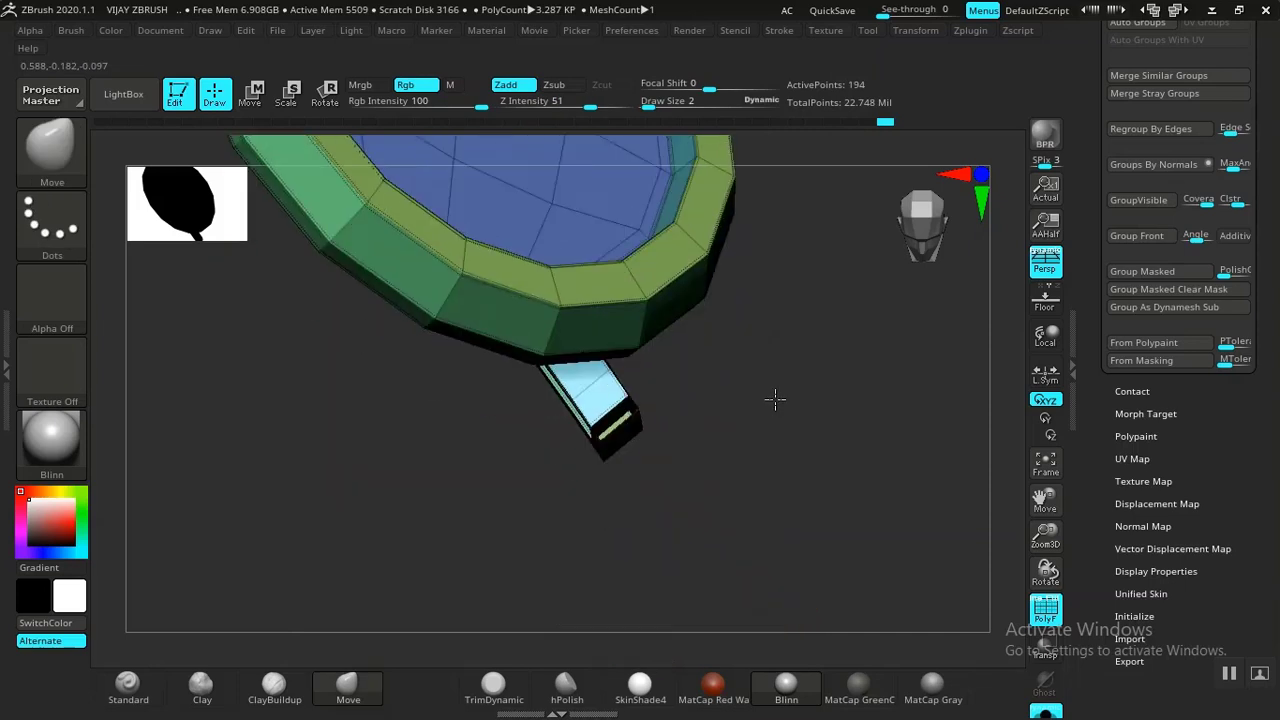
pyautogui.keyDown('ctrl'); pyautogui.keyDown('shift'); pyautogui.click(608, 435); pyautogui.keyUp('shift'); pyautogui.keyUp('ctrl')
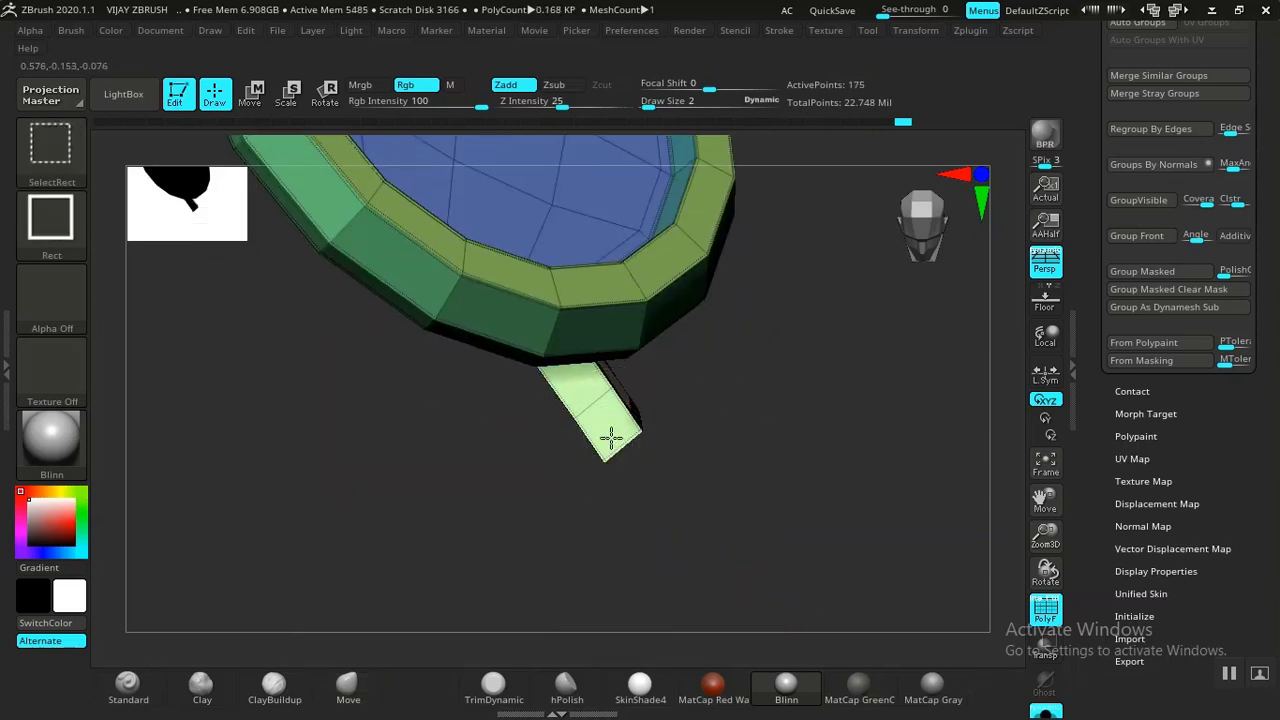
pyautogui.keyDown('ctrl'); pyautogui.keyDown('shift'); pyautogui.click(610, 437); pyautogui.keyUp('shift'); pyautogui.keyUp('ctrl')
pyautogui.moveTo(690, 440)
pyautogui.mouseDown()
pyautogui.moveTo(726, 431)
pyautogui.moveTo(709, 544)
pyautogui.mouseUp()
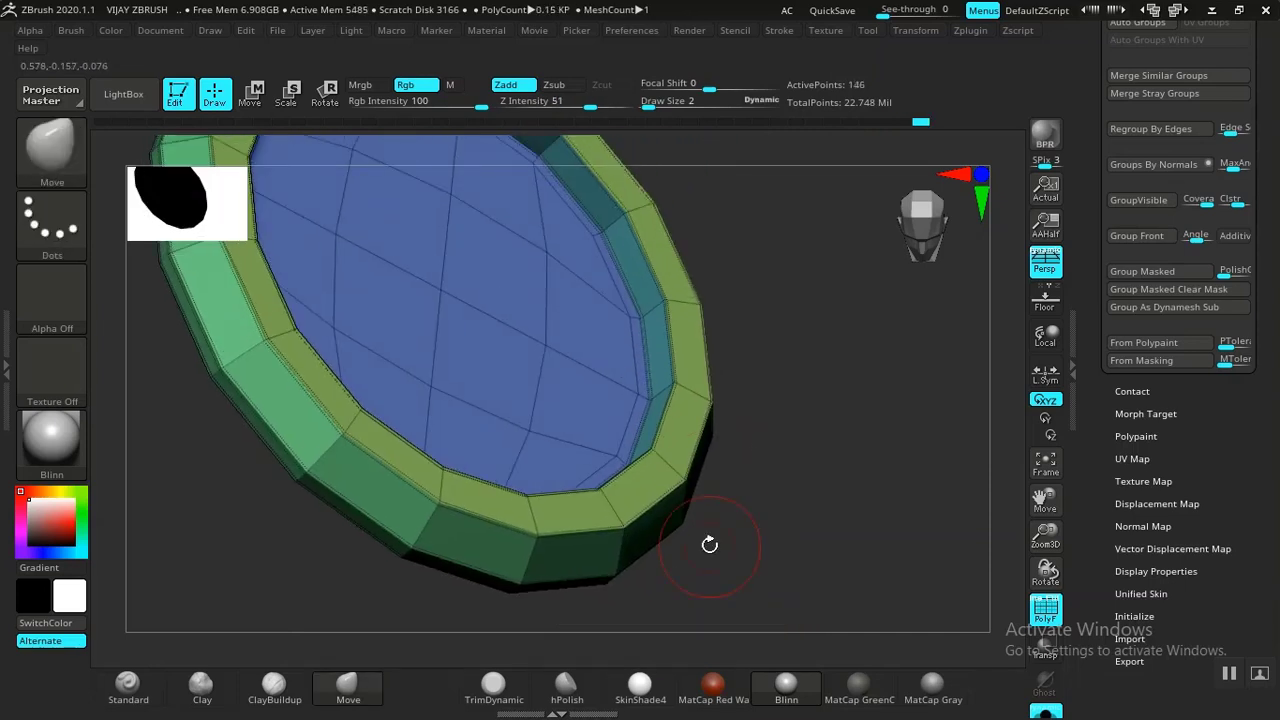
pyautogui.moveTo(749, 477); pyautogui.dragTo(775, 564)
pyautogui.moveTo(788, 461); pyautogui.dragTo(861, 427)
pyautogui.moveTo(872, 453)
pyautogui.mouseDown()
pyautogui.moveTo(843, 480)
pyautogui.moveTo(877, 447)
pyautogui.mouseUp()
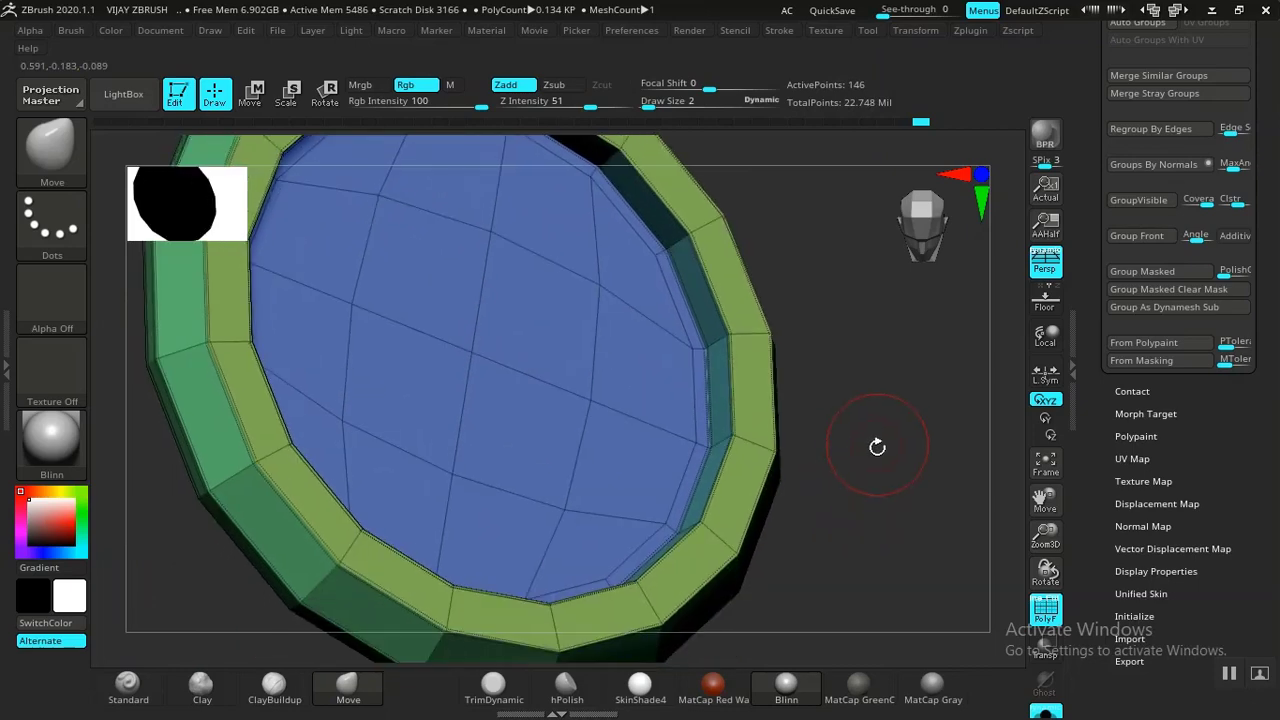
# Step: Show the whole watch again and hide the case's outer rim and bezel polygroups around the dome
pyautogui.keyDown('ctrl'); pyautogui.keyDown('shift'); pyautogui.click(872, 525); pyautogui.keyUp('shift'); pyautogui.keyUp('ctrl')
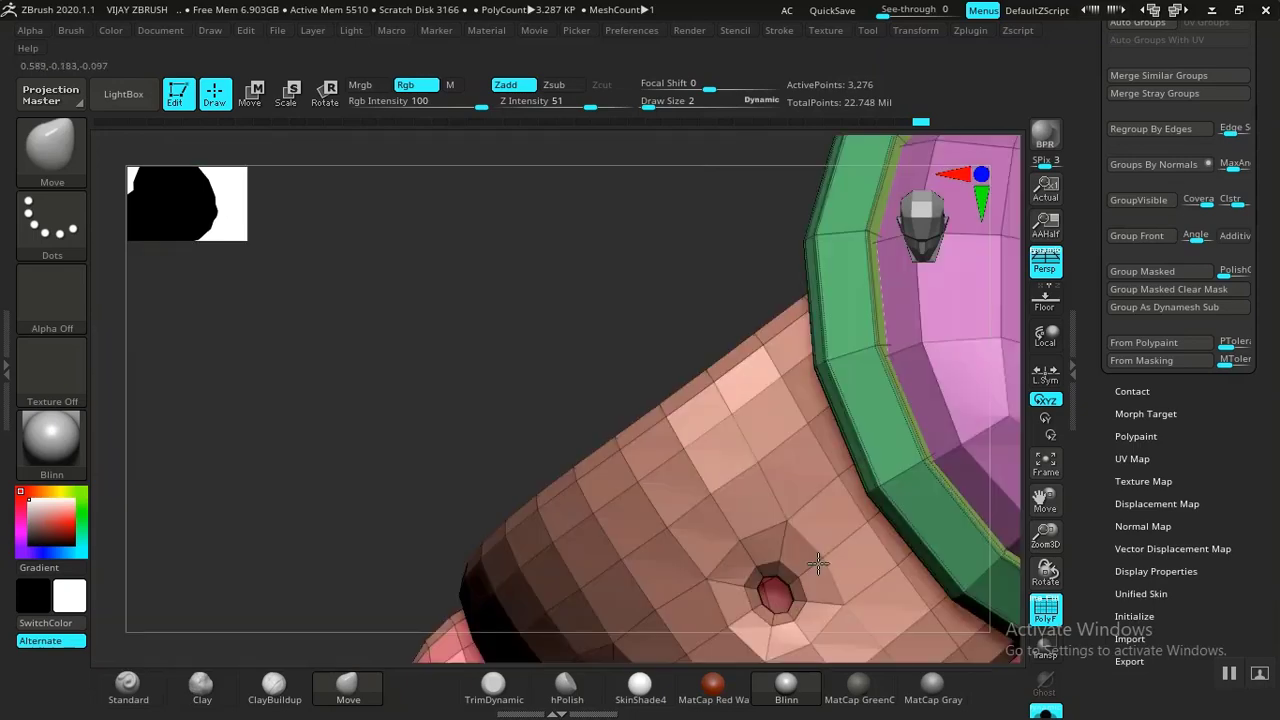
pyautogui.keyDown('alt'); pyautogui.moveTo(335, 424); pyautogui.dragTo(105, 470); pyautogui.keyUp('alt')
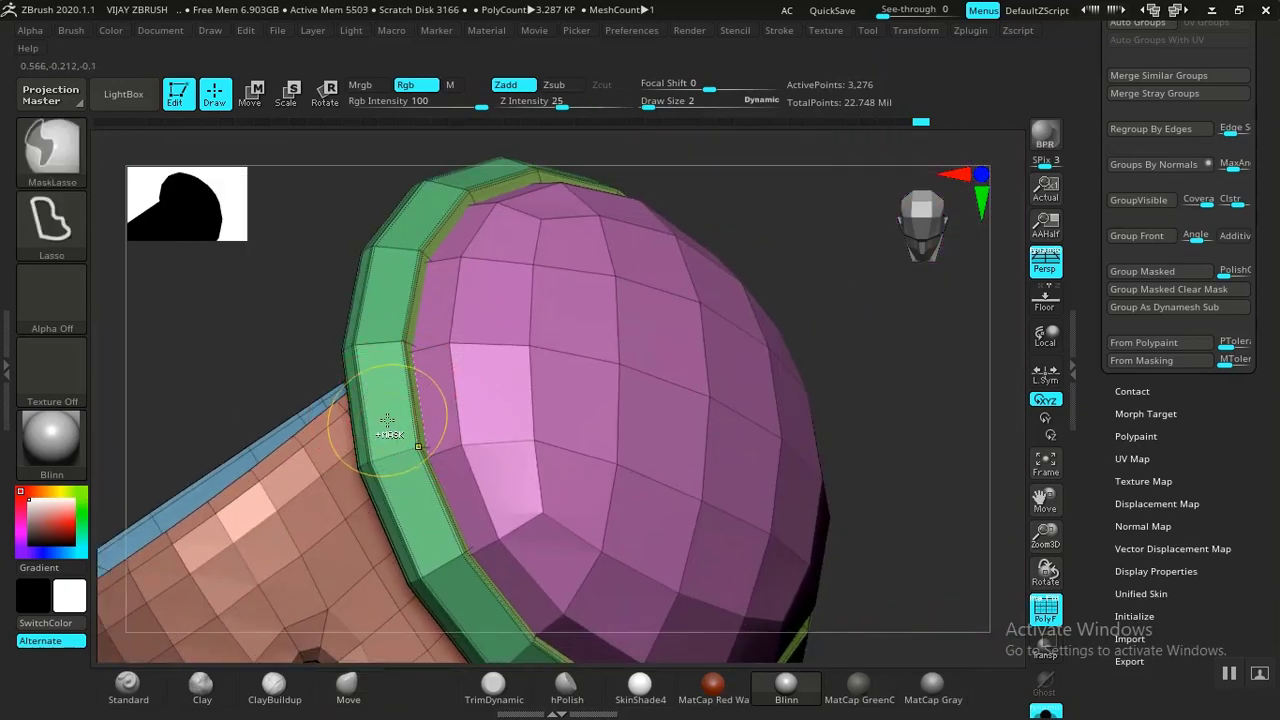
pyautogui.keyDown('ctrl'); pyautogui.keyDown('shift'); pyautogui.click(393, 430); pyautogui.keyUp('shift'); pyautogui.keyUp('ctrl')
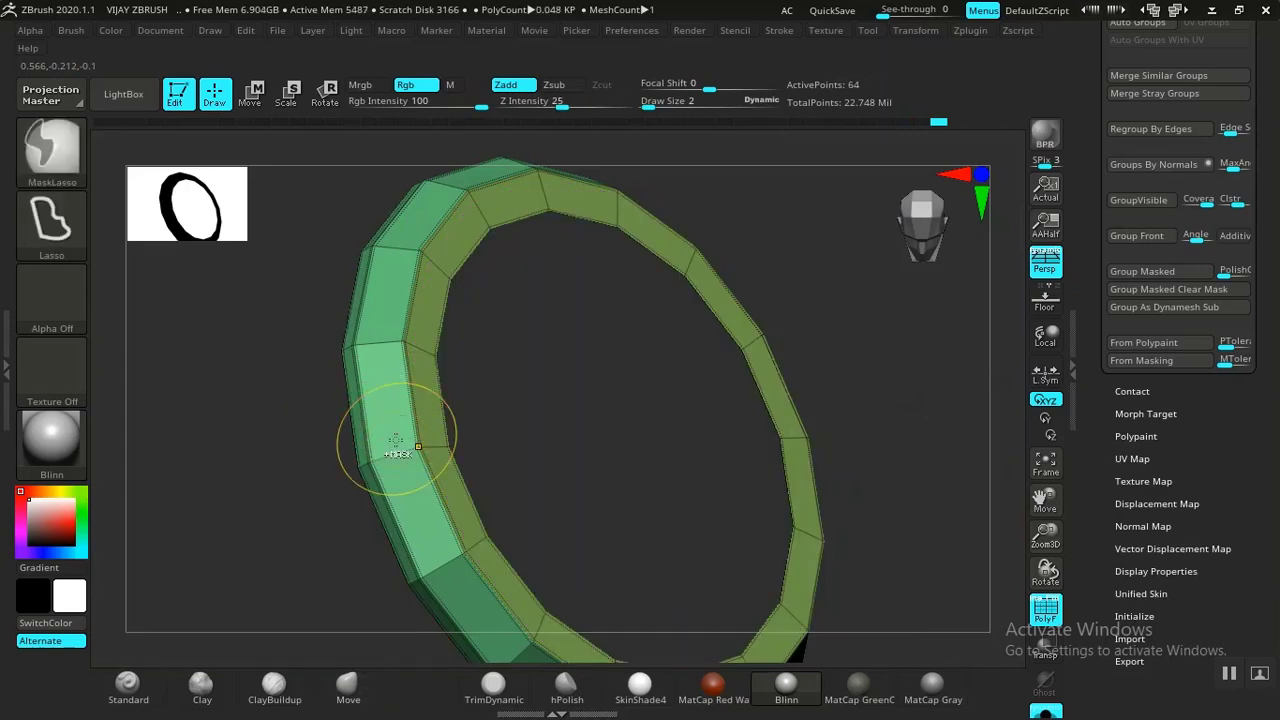
pyautogui.keyDown('ctrl'); pyautogui.keyDown('shift'); pyautogui.click(393, 445); pyautogui.keyUp('shift'); pyautogui.keyUp('ctrl')
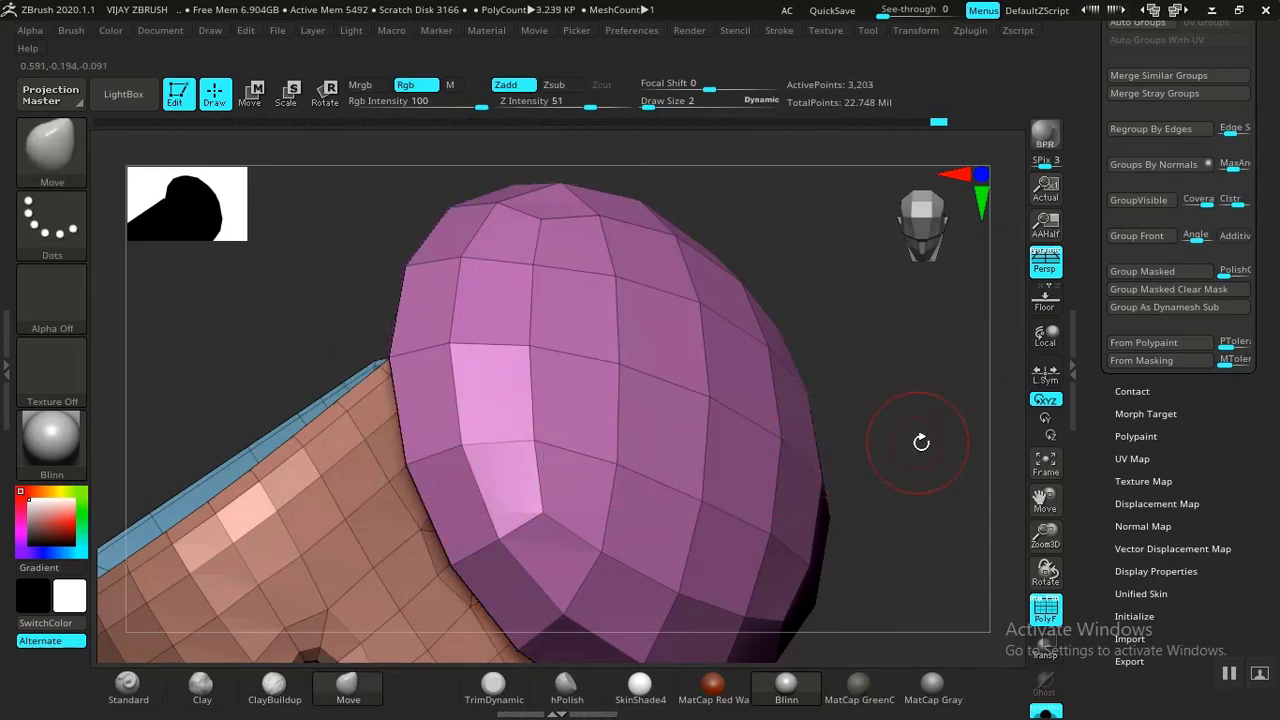
# Step: Check the case's inner wall and dial face from behind by hiding each polygroup and restoring it
pyautogui.moveTo(920, 443)
pyautogui.mouseDown()
pyautogui.moveTo(966, 609)
pyautogui.moveTo(974, 442)
pyautogui.moveTo(759, 470)
pyautogui.moveTo(674, 457)
pyautogui.moveTo(737, 457)
pyautogui.moveTo(694, 457)
pyautogui.moveTo(748, 470)
pyautogui.moveTo(680, 486)
pyautogui.moveTo(639, 476)
pyautogui.moveTo(774, 449)
pyautogui.moveTo(757, 467)
pyautogui.mouseUp()
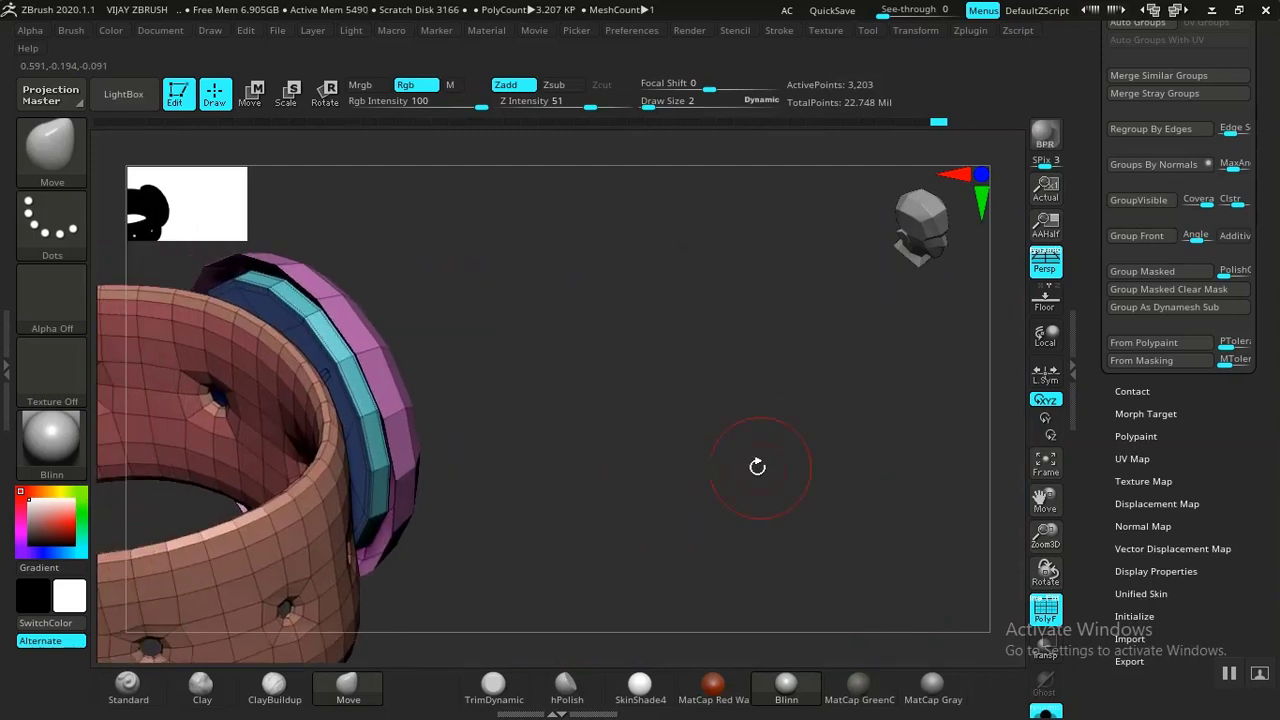
pyautogui.keyDown('ctrl'); pyautogui.keyDown('shift'); pyautogui.click(363, 415); pyautogui.keyUp('shift'); pyautogui.keyUp('ctrl')
pyautogui.keyDown('ctrl'); pyautogui.keyDown('shift'); pyautogui.click(486, 434); pyautogui.keyUp('shift'); pyautogui.keyUp('ctrl')
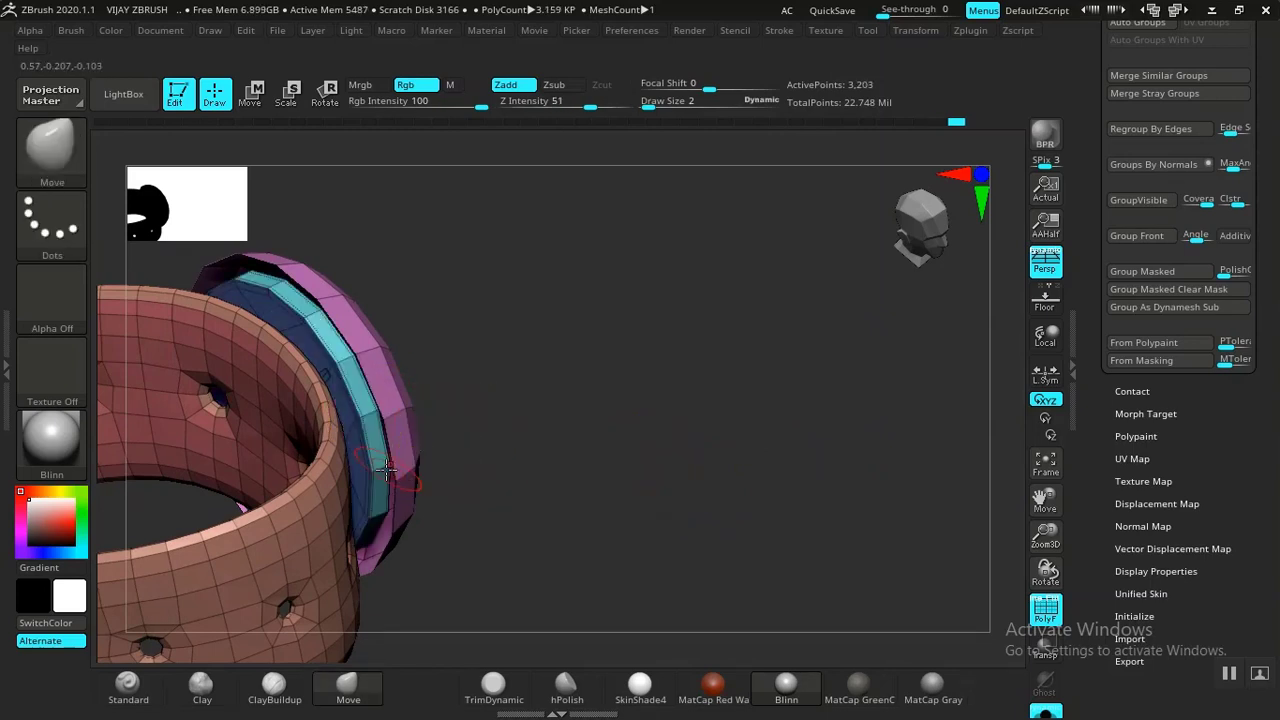
pyautogui.keyDown('ctrl'); pyautogui.keyDown('shift'); pyautogui.click(360, 471); pyautogui.keyUp('shift'); pyautogui.keyUp('ctrl')
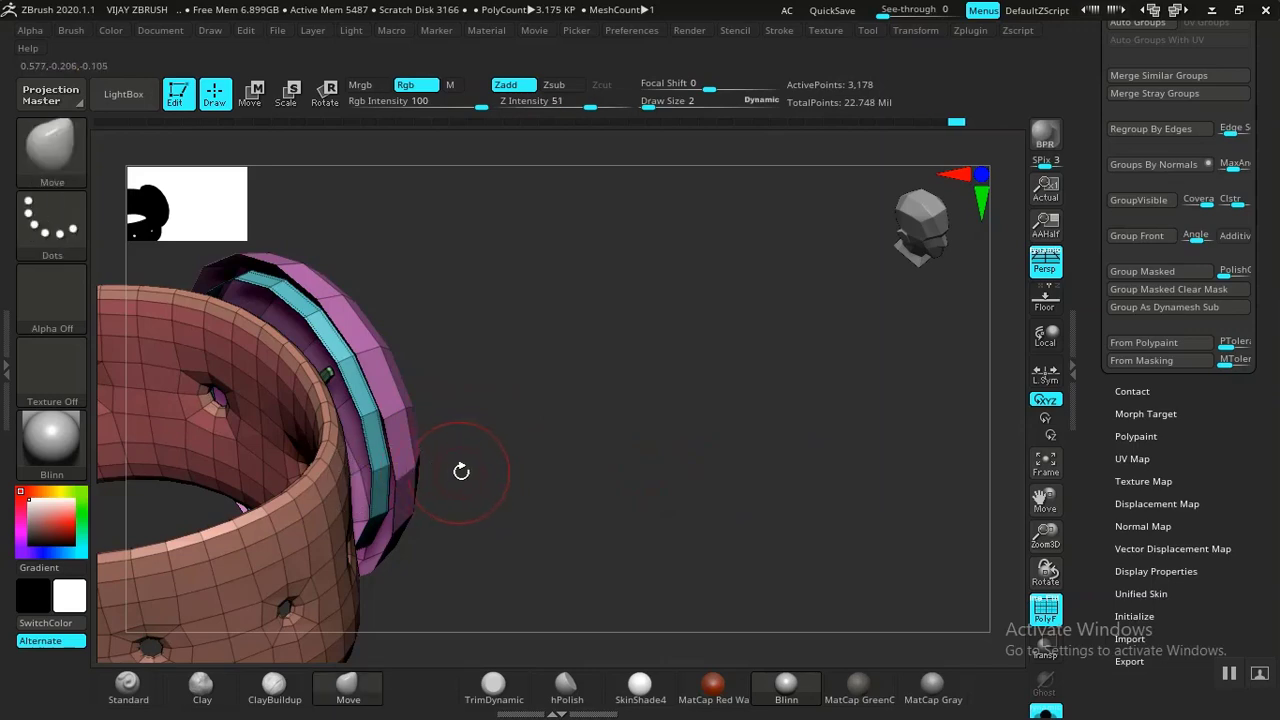
pyautogui.keyDown('ctrl'); pyautogui.keyDown('shift'); pyautogui.click(380, 462); pyautogui.keyUp('shift'); pyautogui.keyUp('ctrl')
pyautogui.keyDown('ctrl'); pyautogui.keyDown('shift'); pyautogui.click(466, 457); pyautogui.keyUp('shift'); pyautogui.keyUp('ctrl')
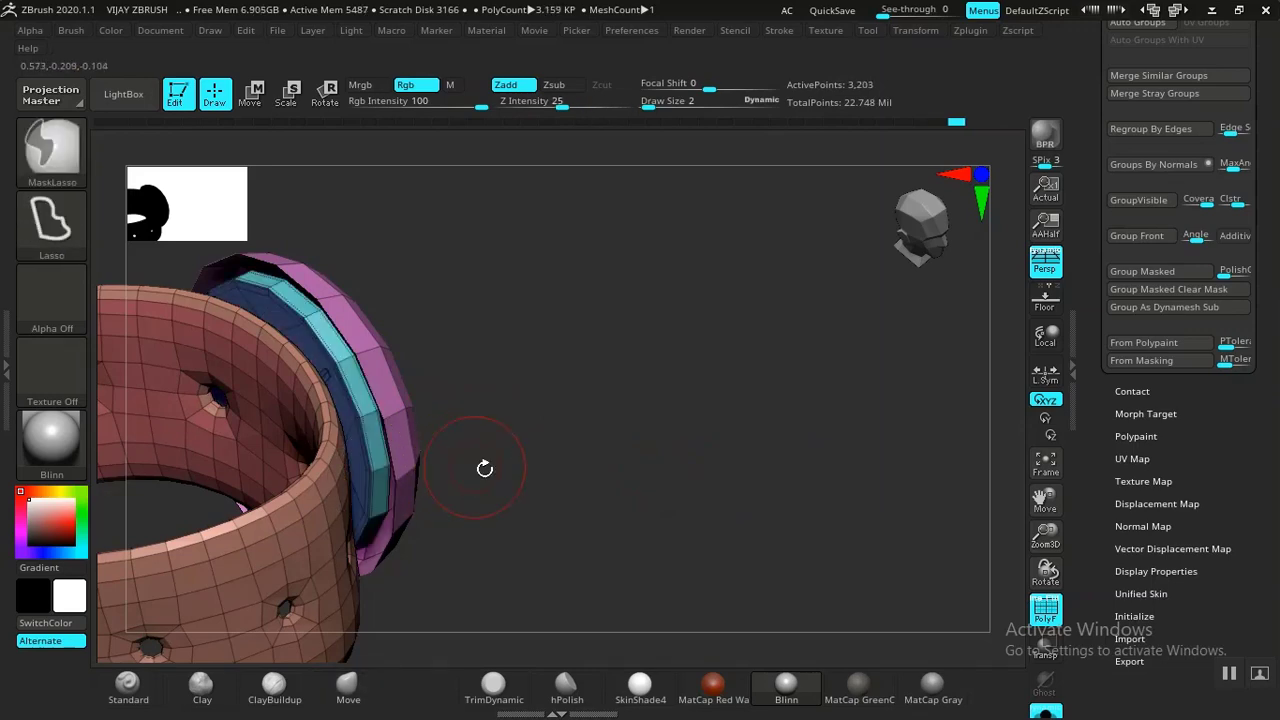
# Step: Hide the case's inner wall too, invert the visibility to isolate the case without its dial face, and frame it
pyautogui.moveTo(486, 466)
pyautogui.mouseDown()
pyautogui.moveTo(588, 487)
pyautogui.moveTo(494, 514)
pyautogui.moveTo(630, 422)
pyautogui.mouseUp()
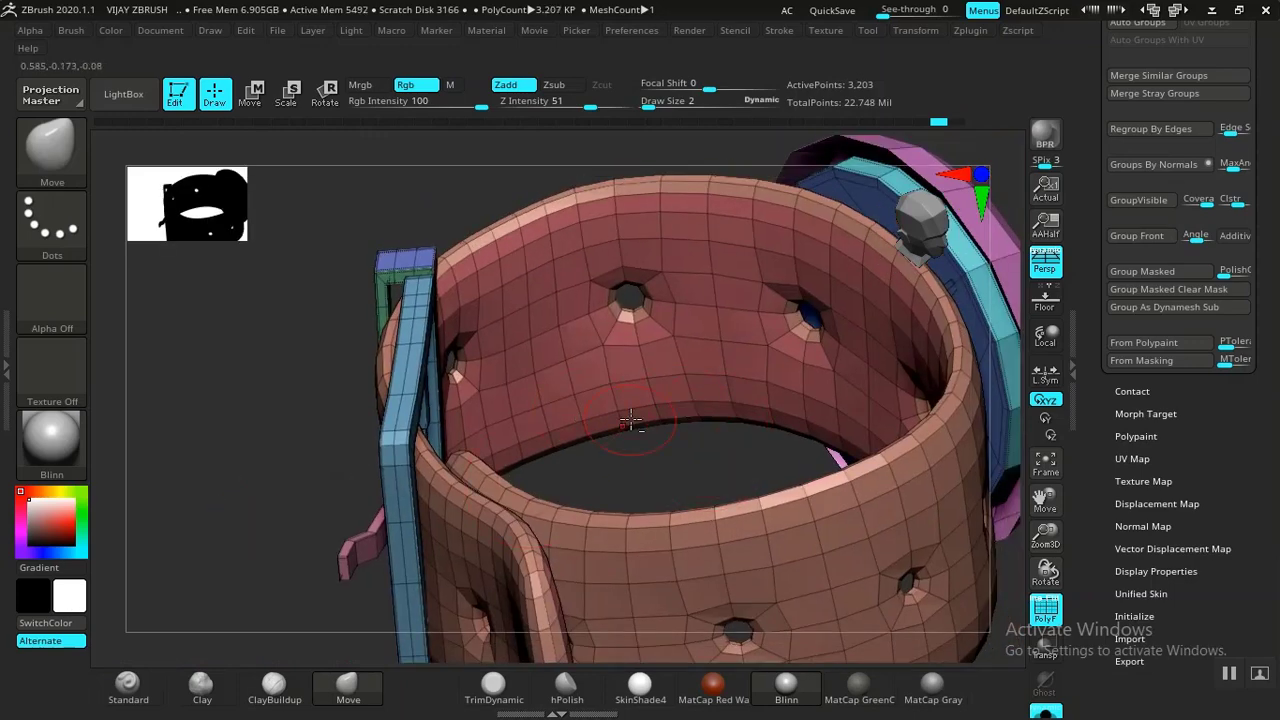
pyautogui.moveTo(590, 178); pyautogui.dragTo(600, 335)
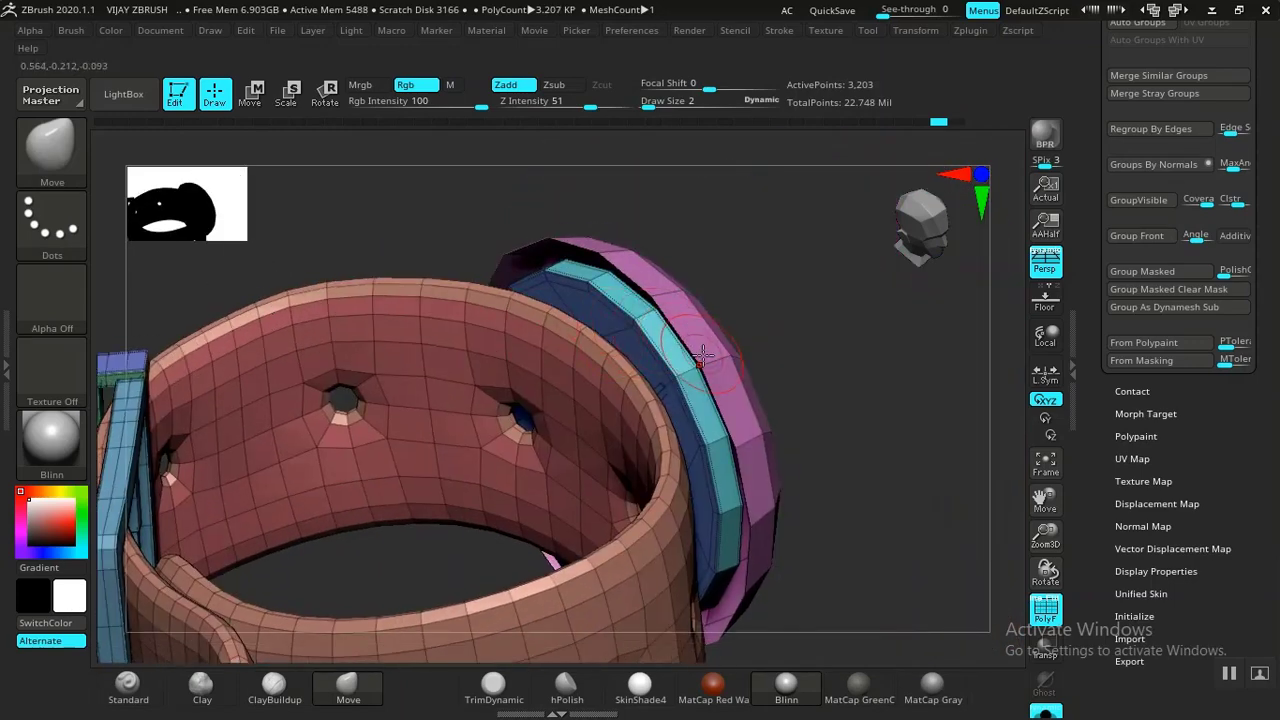
pyautogui.press('ctrl')
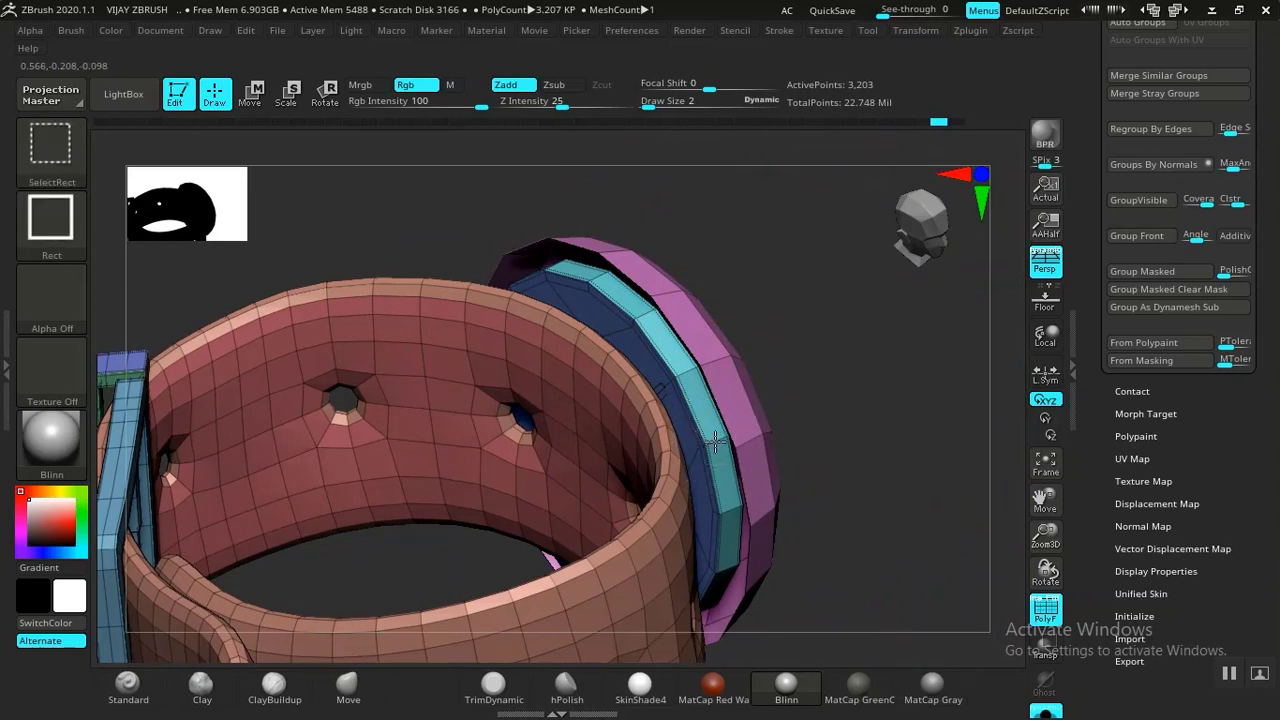
pyautogui.keyDown('ctrl'); pyautogui.keyDown('shift'); pyautogui.click(715, 442); pyautogui.keyUp('shift'); pyautogui.keyUp('ctrl')
pyautogui.keyDown('ctrl'); pyautogui.keyDown('shift'); pyautogui.click(712, 443); pyautogui.keyUp('shift'); pyautogui.keyUp('ctrl')
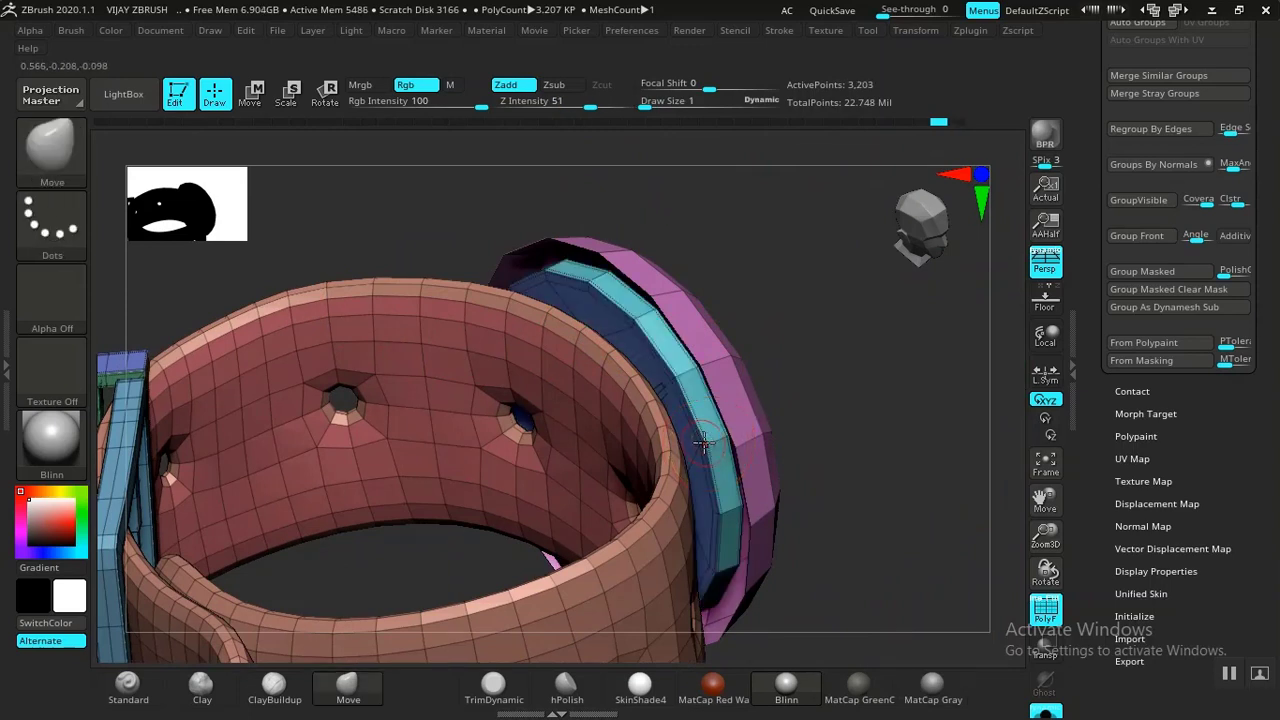
pyautogui.keyDown('ctrl'); pyautogui.keyDown('shift'); pyautogui.click(717, 437); pyautogui.keyUp('shift'); pyautogui.keyUp('ctrl')
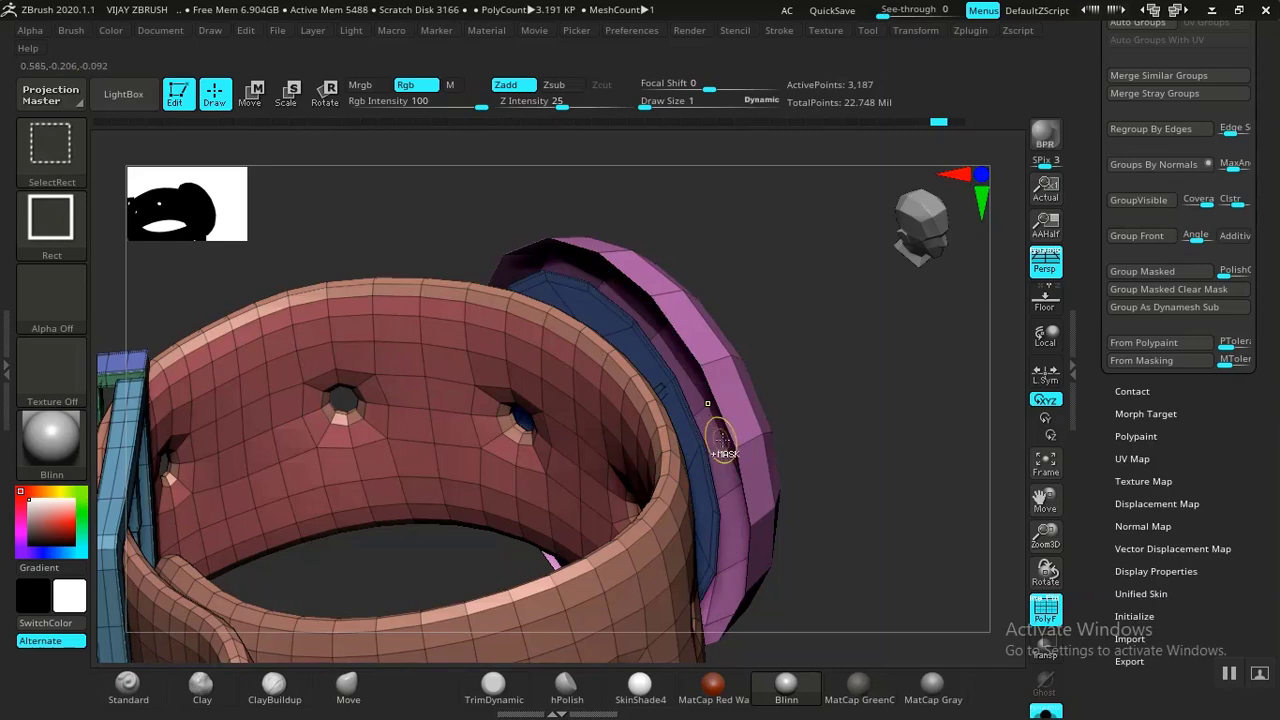
pyautogui.keyDown('ctrl'); pyautogui.keyDown('shift'); pyautogui.moveTo(869, 468); pyautogui.dragTo(920, 529); pyautogui.keyUp('shift'); pyautogui.keyUp('ctrl')
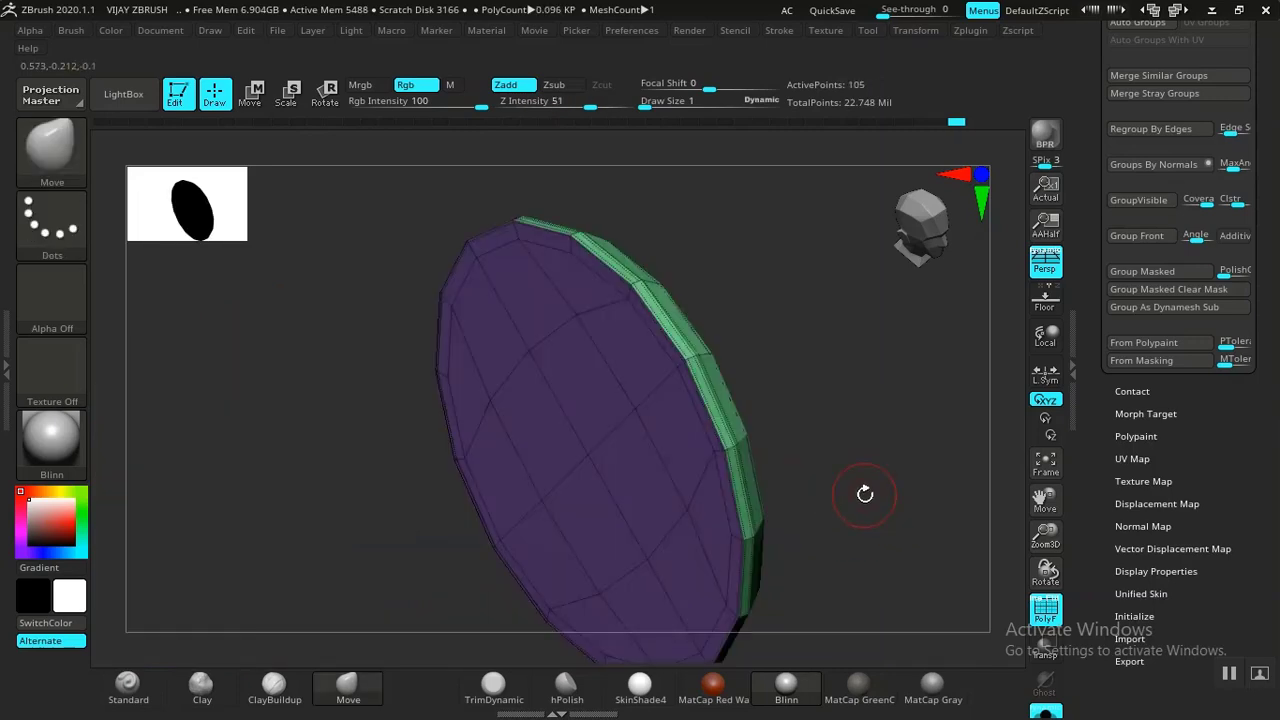
pyautogui.moveTo(864, 494); pyautogui.dragTo(742, 510)
pyautogui.press('f')
pyautogui.keyDown('alt'); pyautogui.moveTo(823, 497); pyautogui.dragTo(750, 504); pyautogui.keyUp('alt')
pyautogui.keyDown('alt'); pyautogui.moveTo(665, 515); pyautogui.dragTo(788, 484); pyautogui.keyUp('alt')
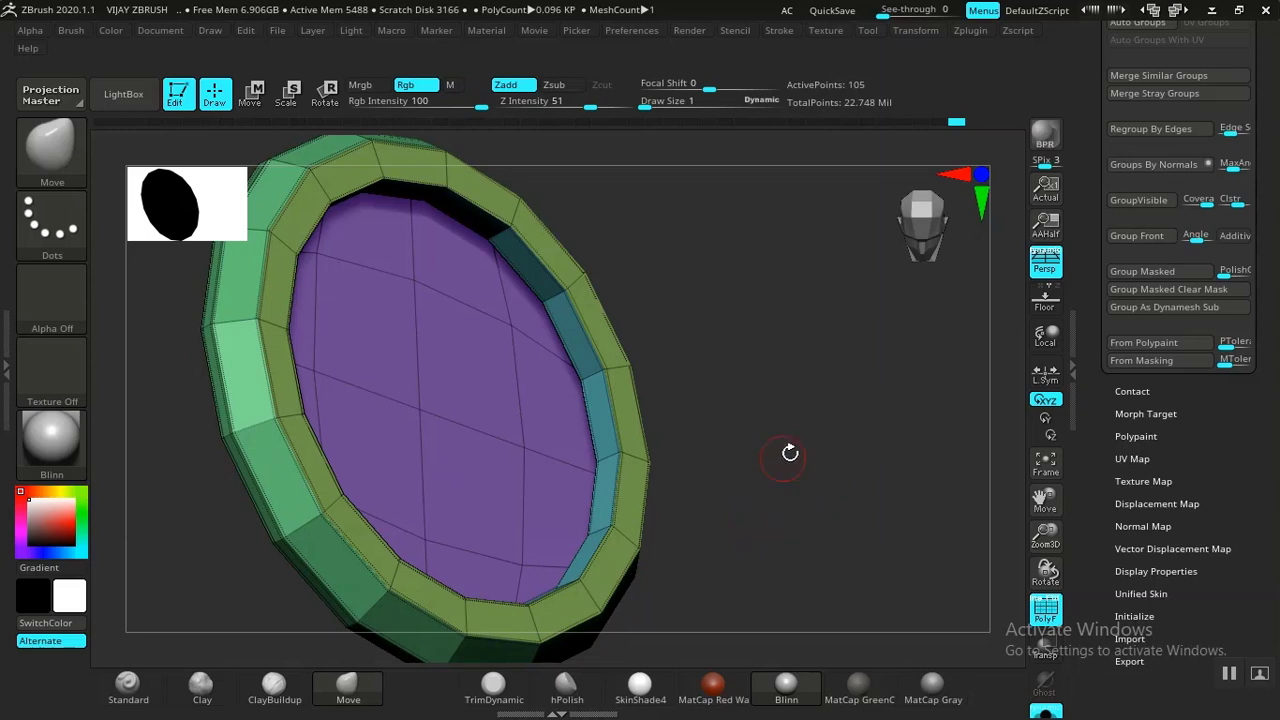
# Step: Try to regroup the isolated watch case and its plate with Auto Groups, and undo the regrouping
pyautogui.scroll(3, 1150, 200)
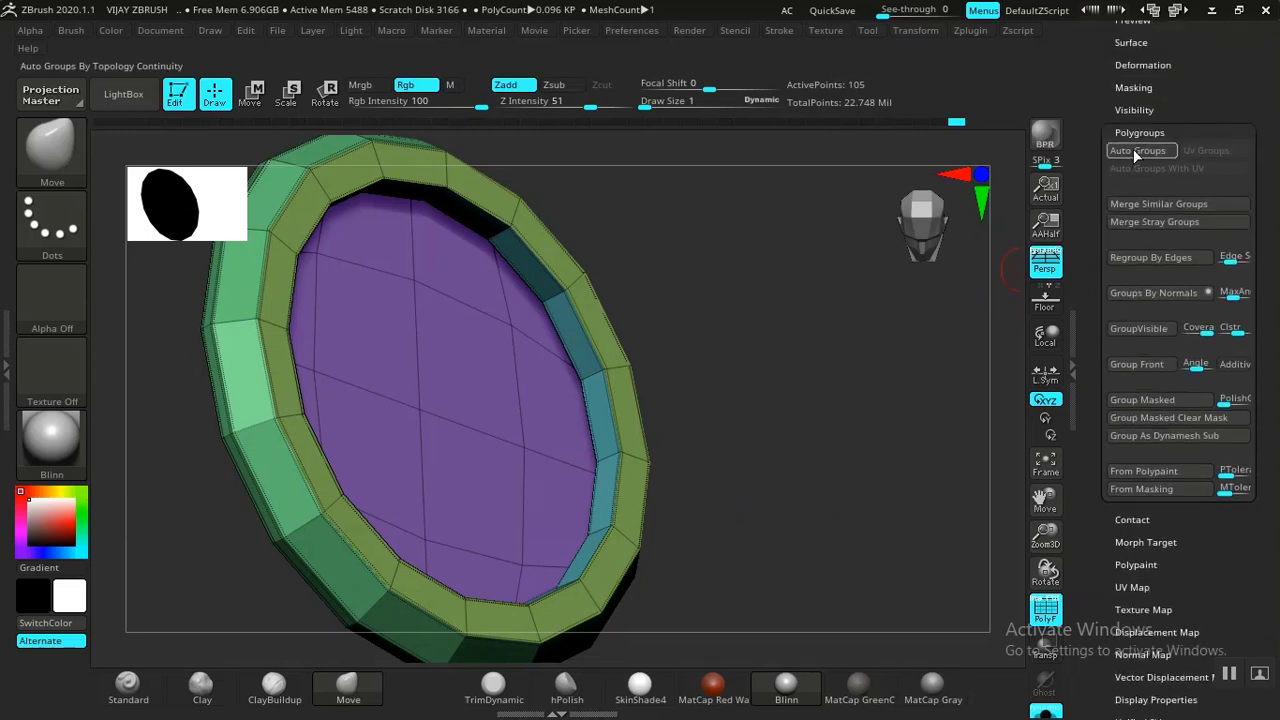
pyautogui.click(1135, 150)
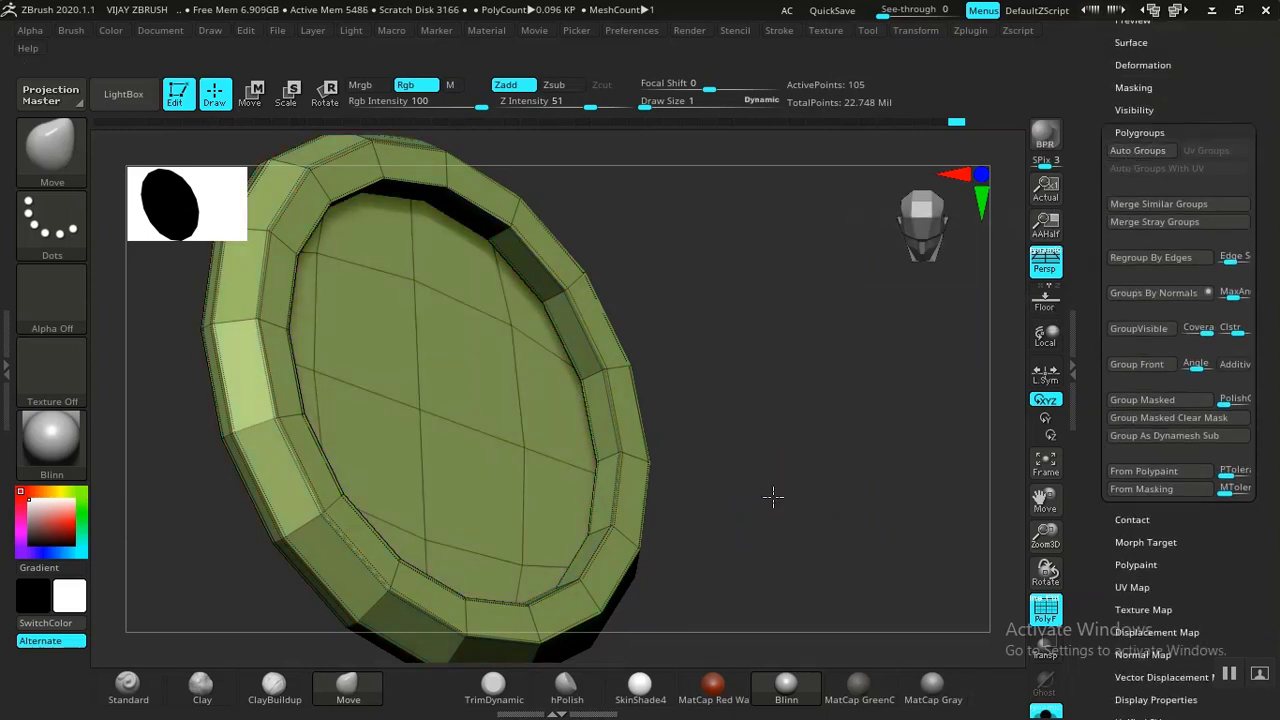
pyautogui.moveTo(773, 496); pyautogui.dragTo(890, 451)
pyautogui.hotkey('ctrl', 'z')
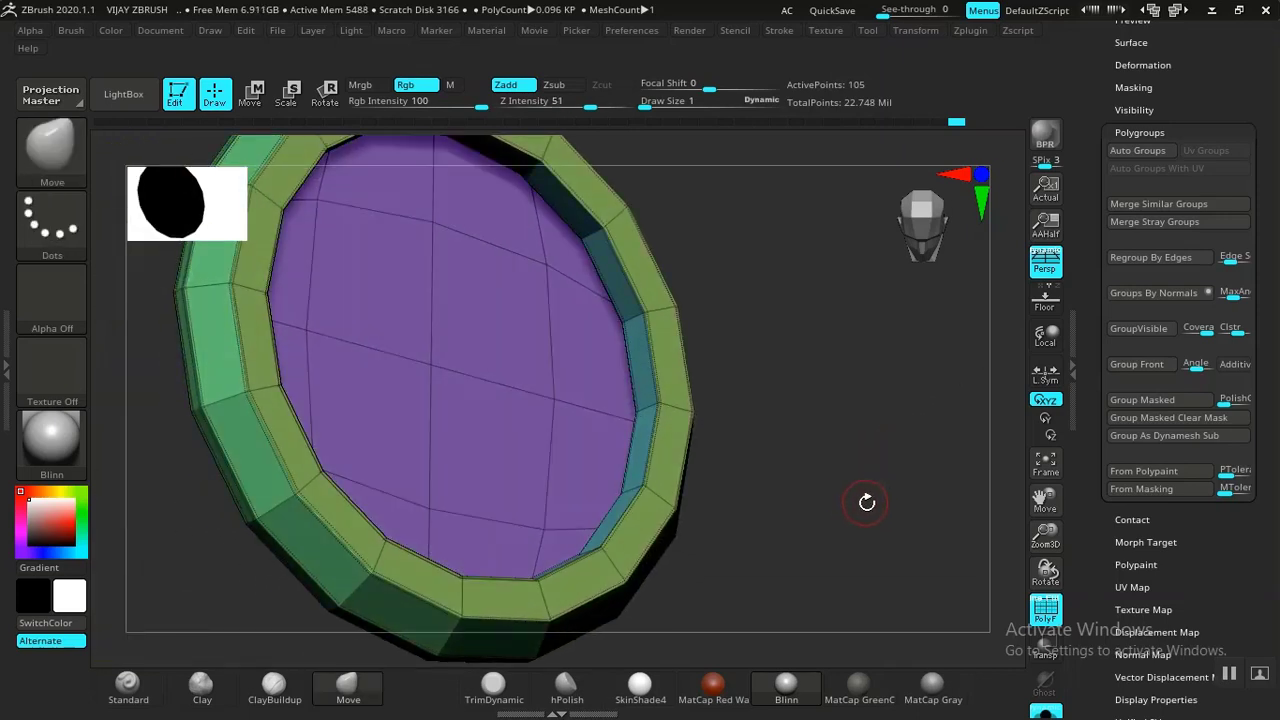
# Step: Hide the flat plate polygroup inside the case and merge the remaining ring's polygroups with Auto Groups
pyautogui.moveTo(895, 507); pyautogui.dragTo(821, 523)
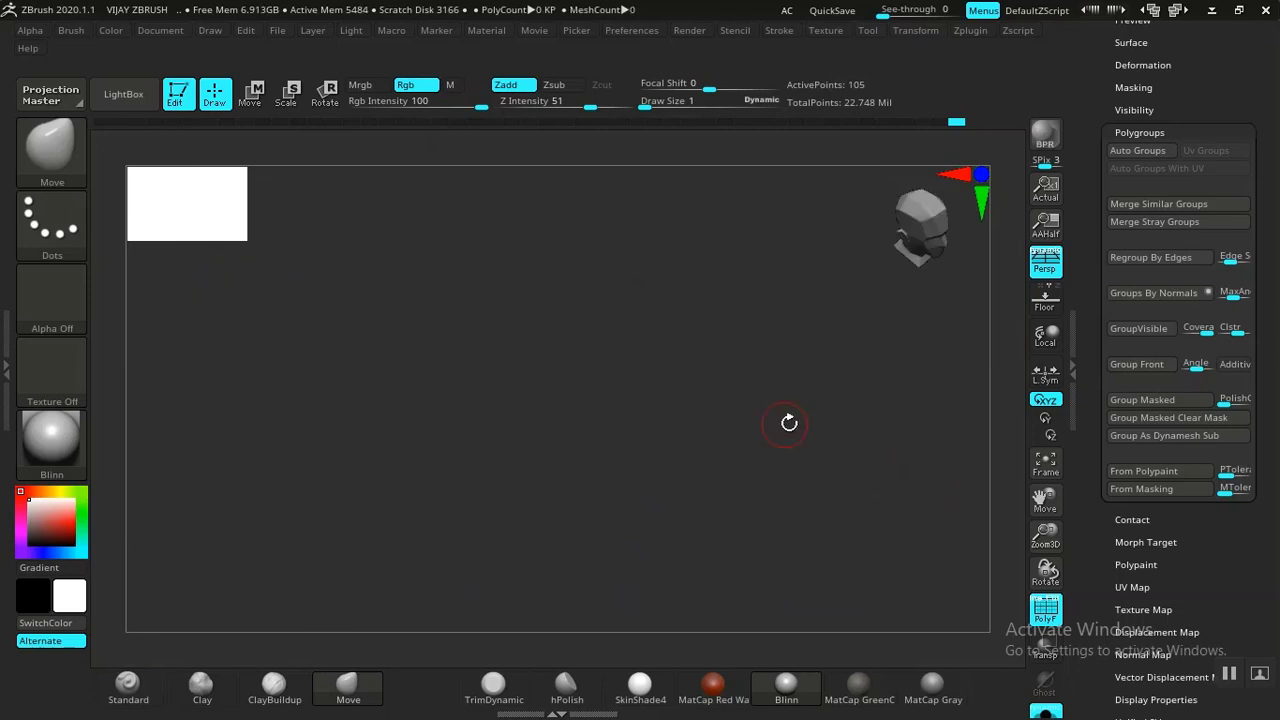
pyautogui.moveTo(790, 439); pyautogui.dragTo(777, 451)
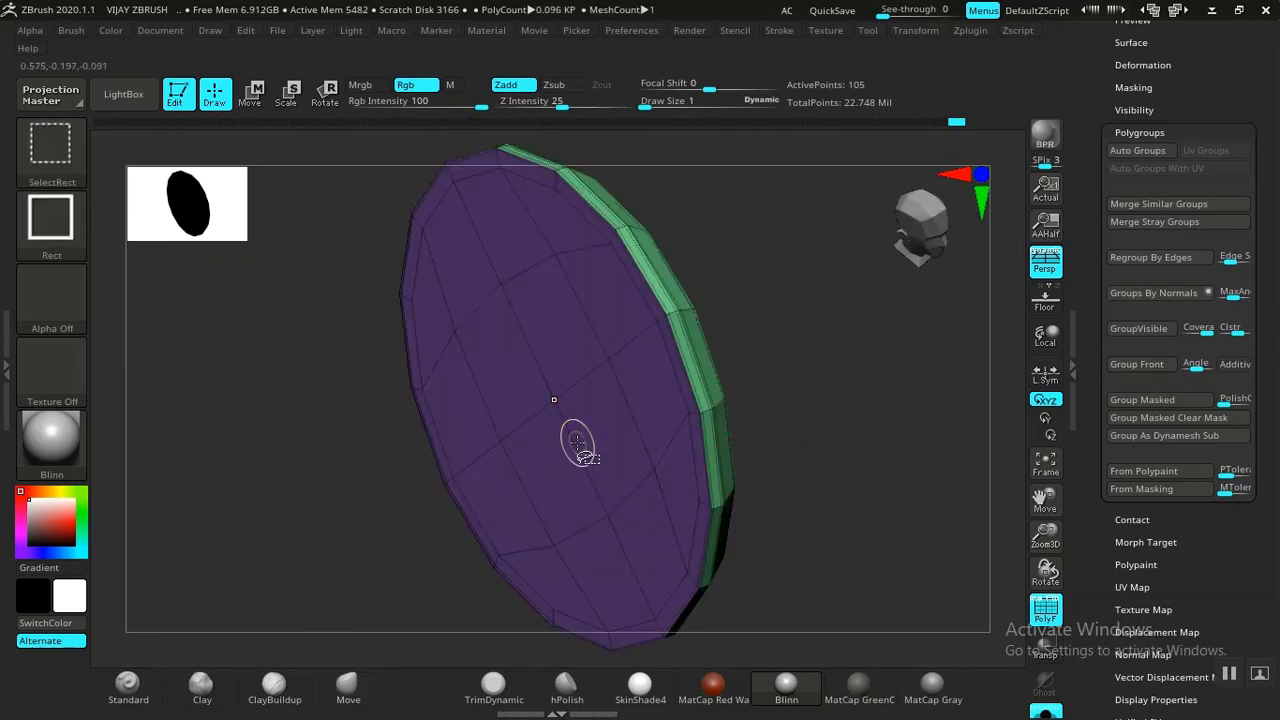
pyautogui.keyDown('ctrl'); pyautogui.keyDown('alt'); pyautogui.keyDown('shift'); pyautogui.click(580, 449); pyautogui.keyUp('shift'); pyautogui.keyUp('alt'); pyautogui.keyUp('ctrl')
pyautogui.moveTo(871, 465); pyautogui.dragTo(750, 483)
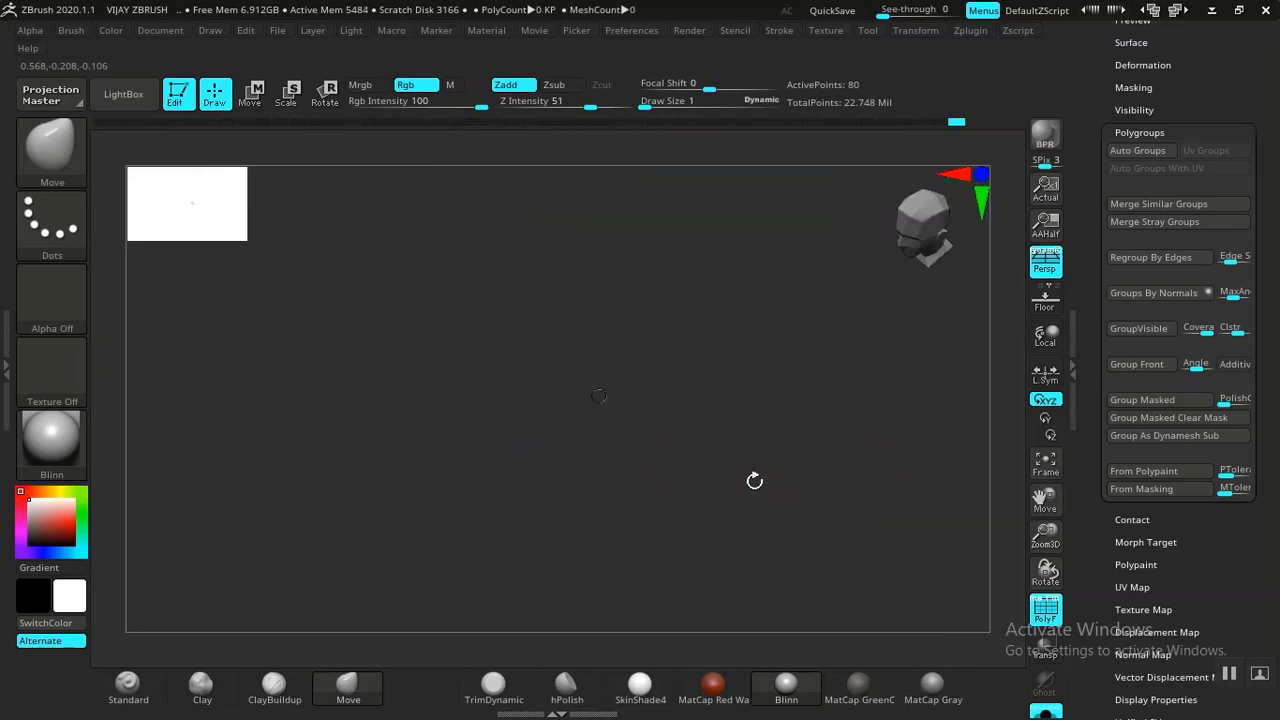
pyautogui.press('f')
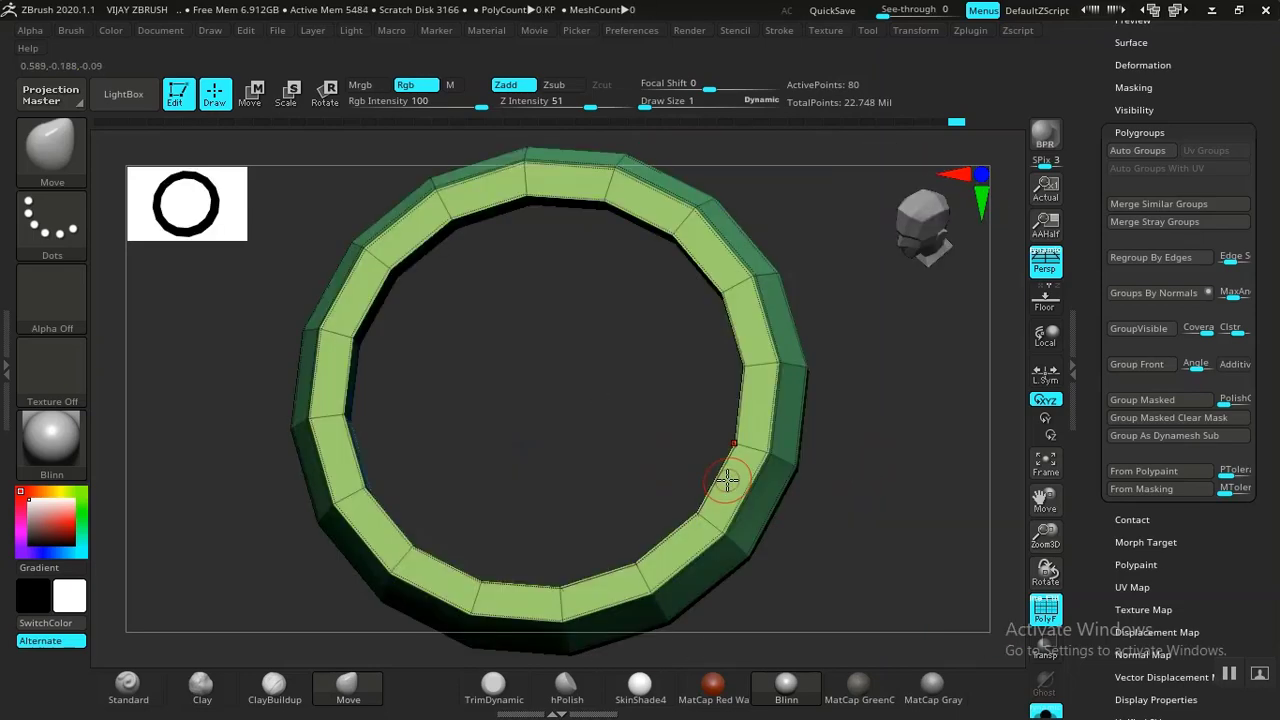
pyautogui.click(1137, 150)
pyautogui.moveTo(898, 457); pyautogui.dragTo(920, 460)
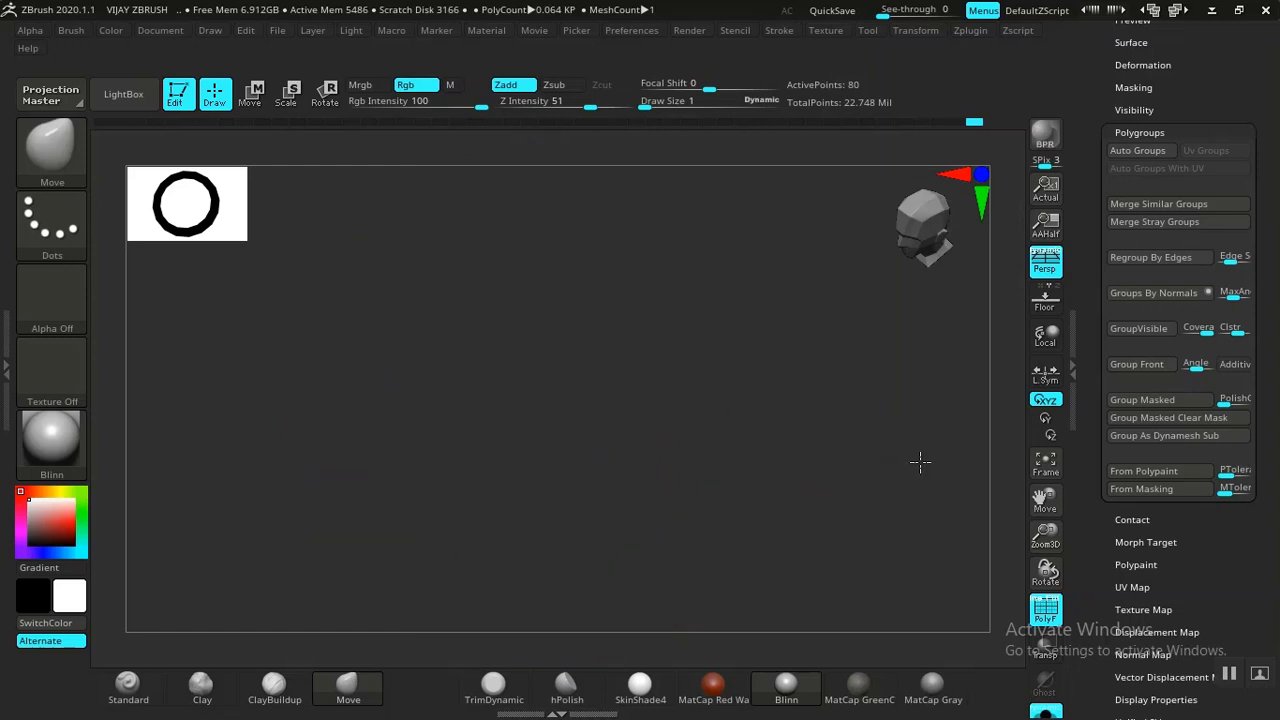
pyautogui.moveTo(243, 463); pyautogui.dragTo(472, 270)
pyautogui.moveTo(822, 453)
pyautogui.mouseDown()
pyautogui.moveTo(869, 457)
pyautogui.moveTo(838, 472)
pyautogui.mouseUp()
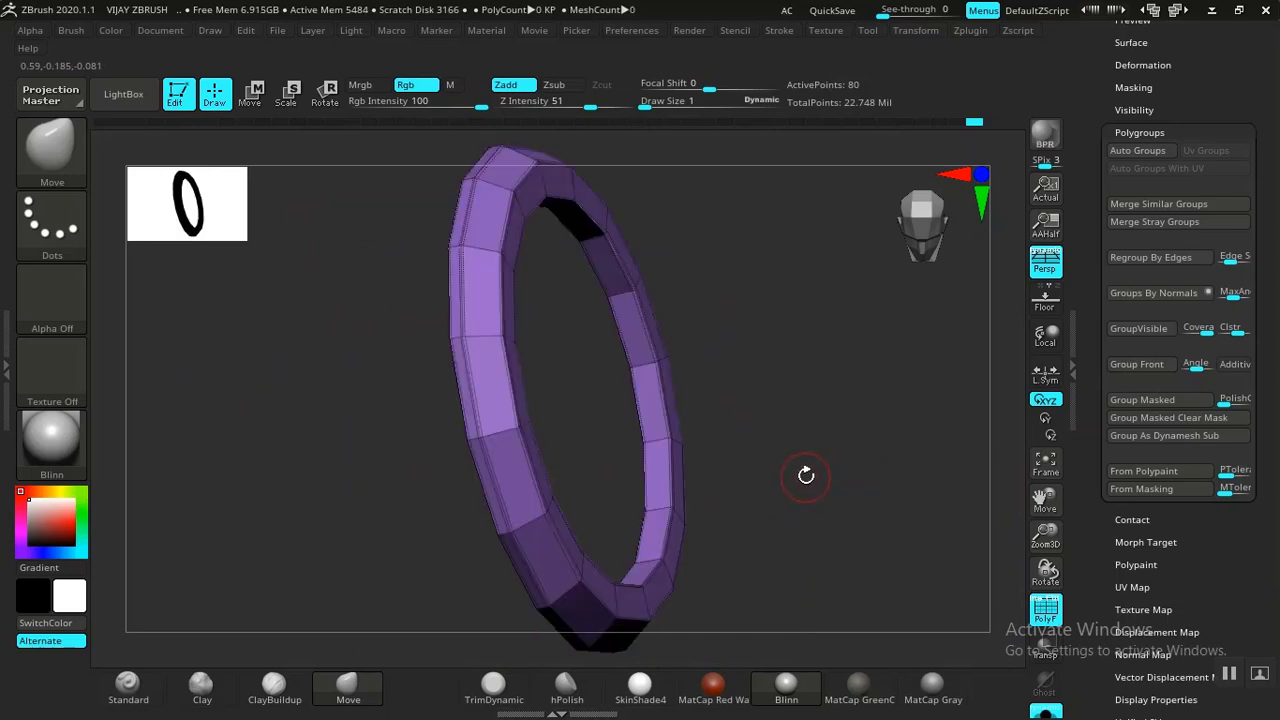
# Step: Show the whole watch, hide the domed glass, and inspect the case ring from the front and behind
pyautogui.keyDown('ctrl'); pyautogui.keyDown('shift'); pyautogui.click(819, 476); pyautogui.keyUp('shift'); pyautogui.keyUp('ctrl')
pyautogui.keyDown('ctrl'); pyautogui.keyDown('shift'); pyautogui.click(621, 420); pyautogui.keyUp('shift'); pyautogui.keyUp('ctrl')
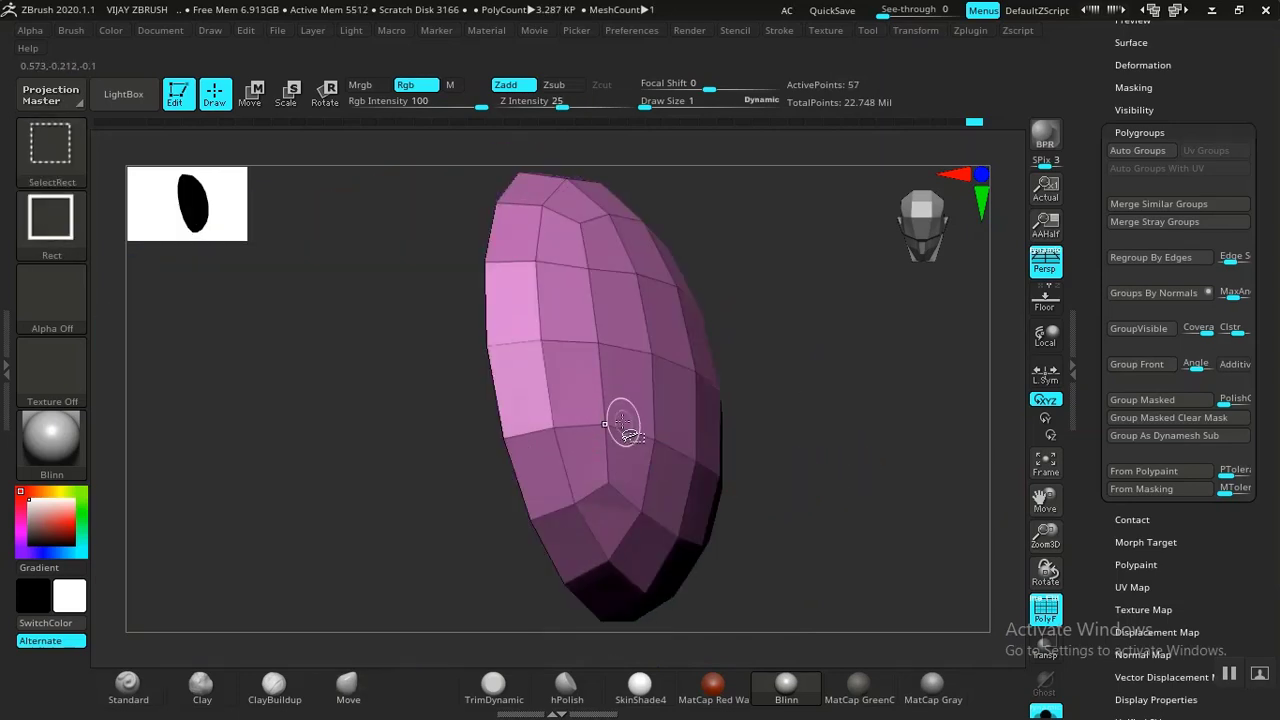
pyautogui.keyDown('ctrl'); pyautogui.keyDown('shift'); pyautogui.click(624, 422); pyautogui.keyUp('shift'); pyautogui.keyUp('ctrl')
pyautogui.moveTo(813, 494); pyautogui.dragTo(802, 491)
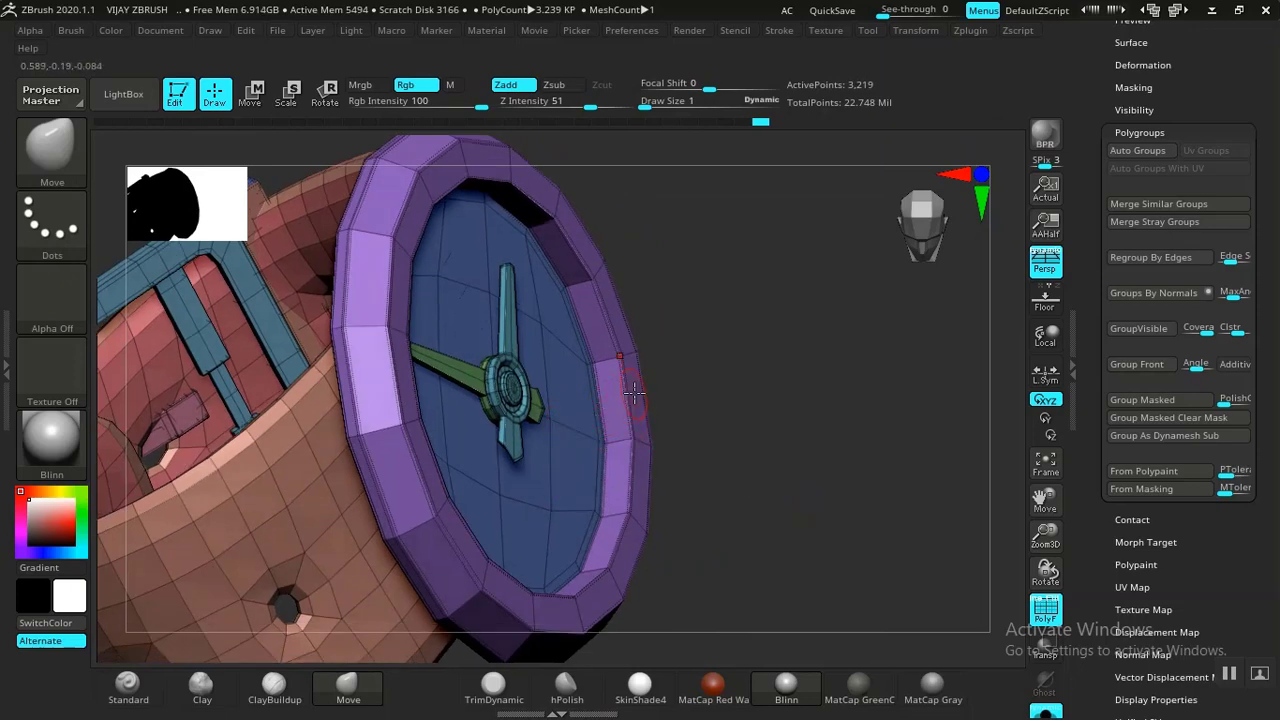
pyautogui.moveTo(779, 446); pyautogui.dragTo(463, 366)
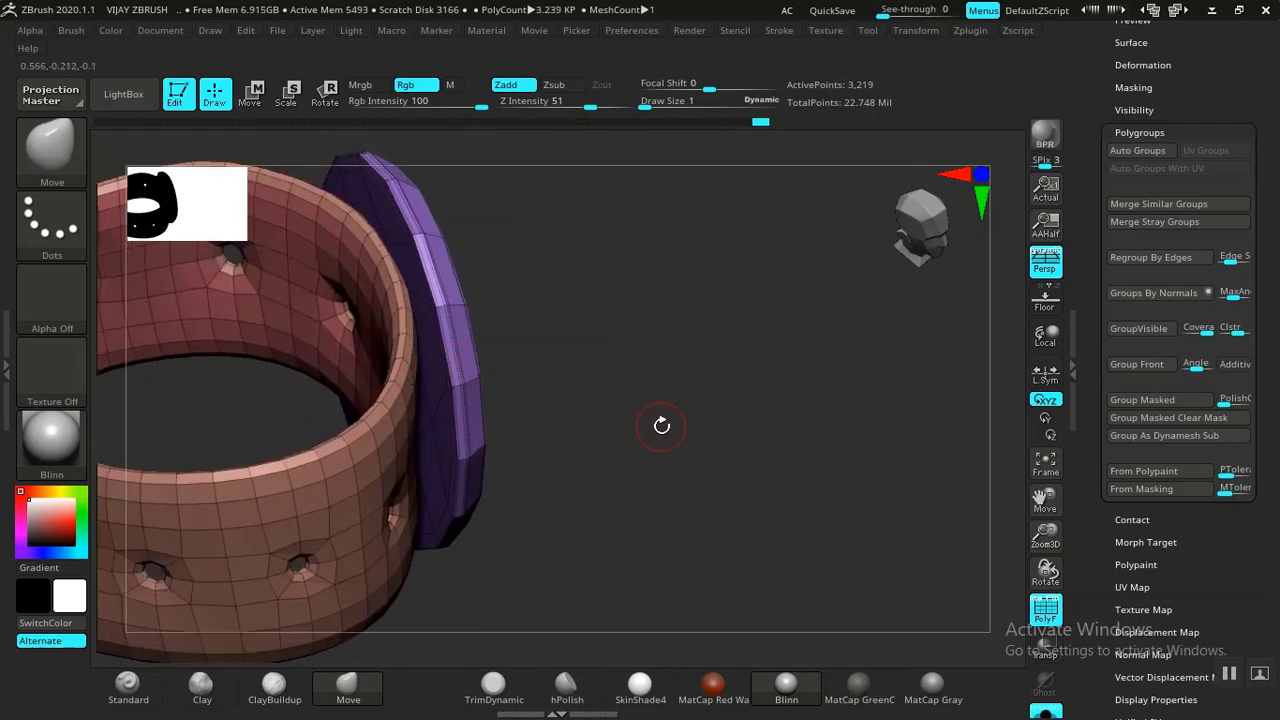
pyautogui.moveTo(661, 425); pyautogui.dragTo(575, 420)
pyautogui.press('f')
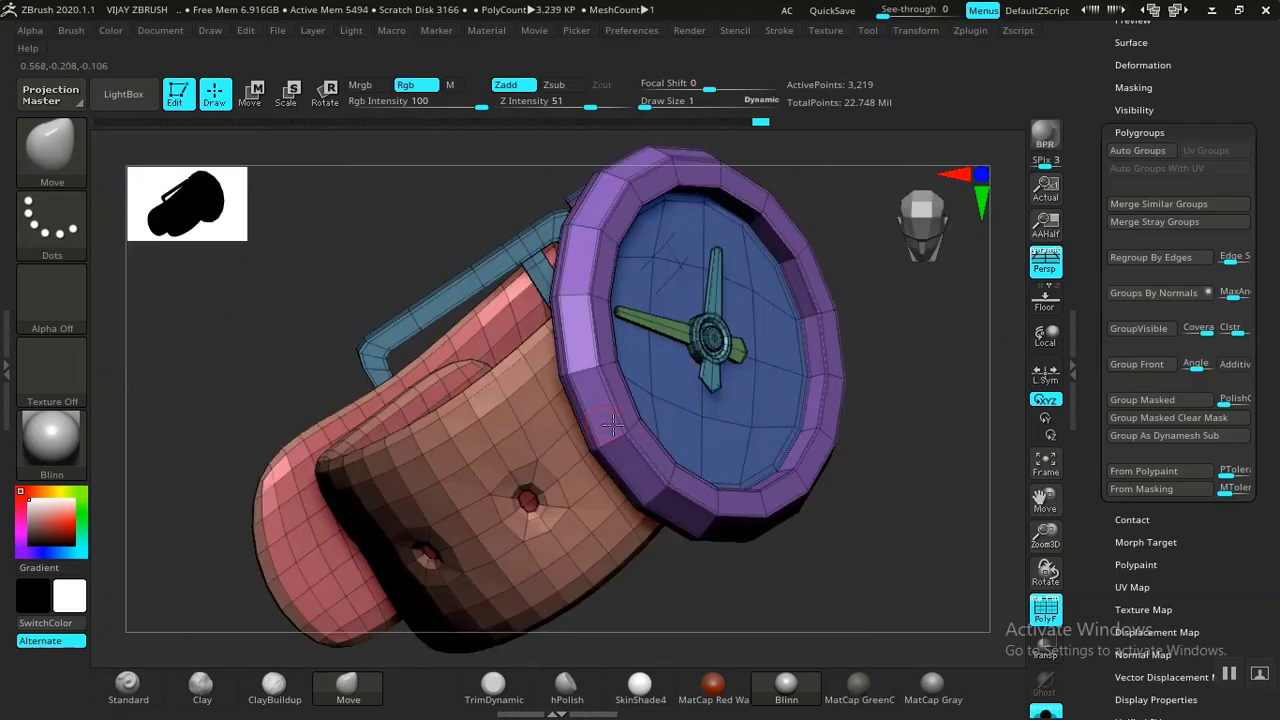
# Step: Bring back the full watch, isolate the domed glass to check it, and invert the visibility to expose the dial
pyautogui.keyDown('alt'); pyautogui.moveTo(847, 478); pyautogui.dragTo(246, 468); pyautogui.keyUp('alt')
pyautogui.keyDown('alt'); pyautogui.moveTo(990, 363); pyautogui.dragTo(706, 290); pyautogui.keyUp('alt')
pyautogui.keyDown('ctrl'); pyautogui.keyDown('shift'); pyautogui.click(814, 494); pyautogui.keyUp('shift'); pyautogui.keyUp('ctrl')
pyautogui.keyDown('ctrl'); pyautogui.keyDown('shift'); pyautogui.click(633, 434); pyautogui.keyUp('shift'); pyautogui.keyUp('ctrl')
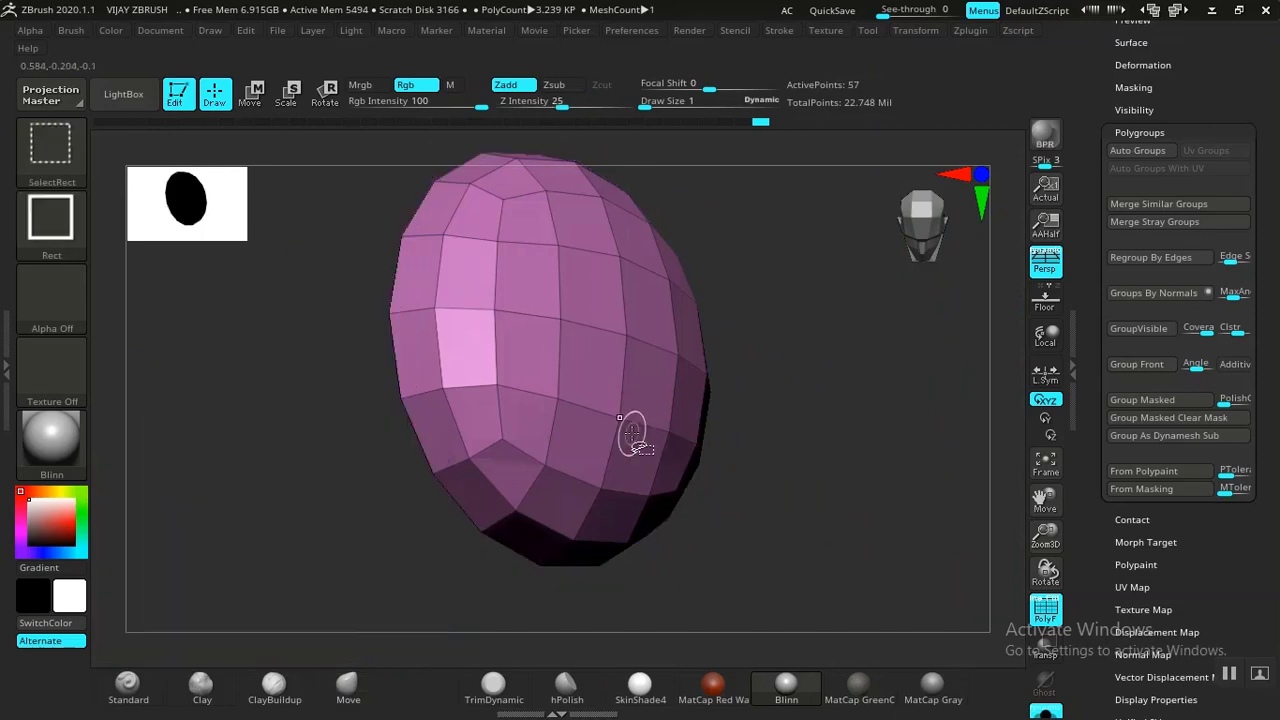
pyautogui.keyDown('ctrl'); pyautogui.keyDown('shift'); pyautogui.click(595, 408); pyautogui.keyUp('shift'); pyautogui.keyUp('ctrl')
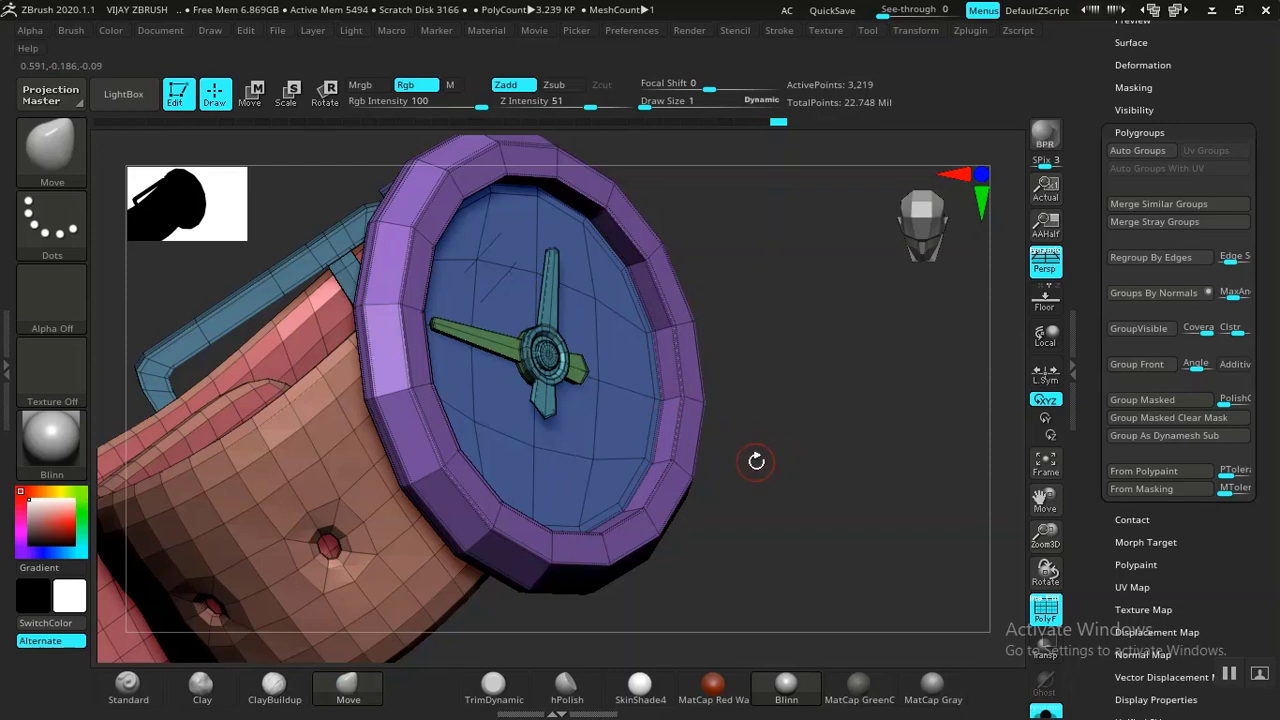
# Step: Isolate the clock hands with their centre cap and split them into separate polygroups by connected part with Auto Groups
pyautogui.hotkey('ctrl', 'shift')
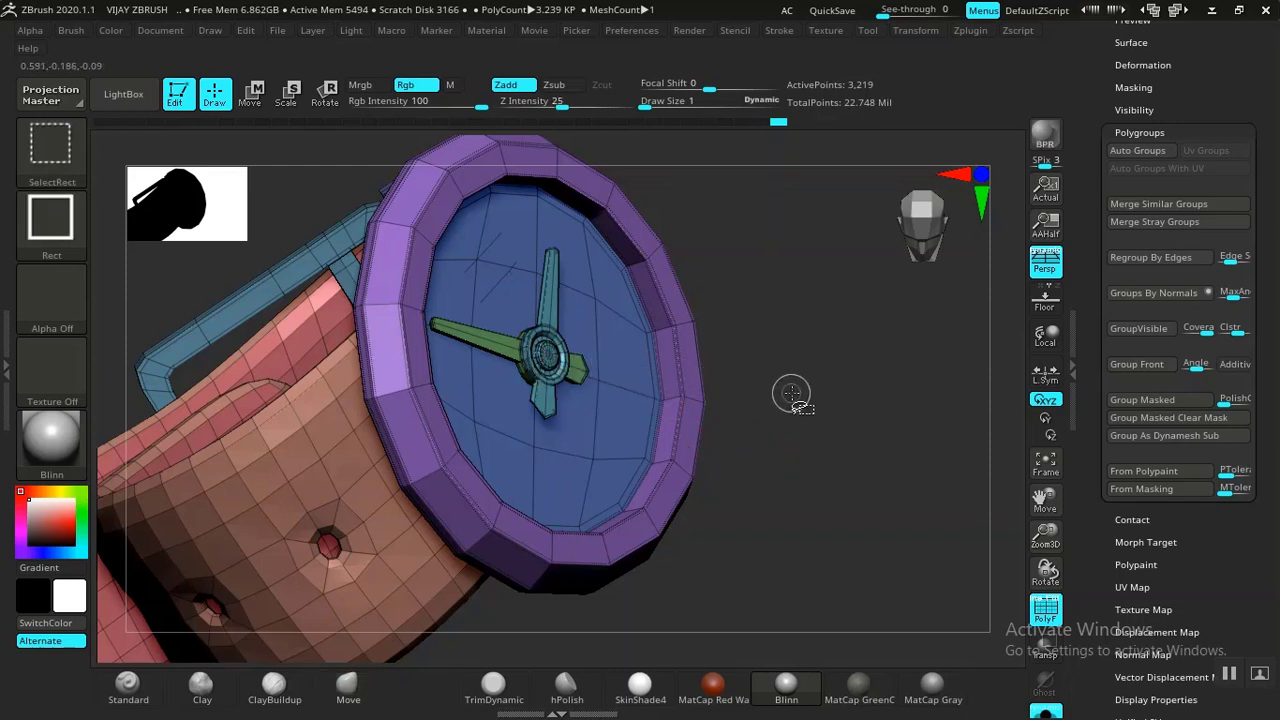
pyautogui.keyDown('ctrl'); pyautogui.keyDown('alt'); pyautogui.keyDown('shift'); pyautogui.click(548, 372); pyautogui.keyUp('shift'); pyautogui.keyUp('alt'); pyautogui.keyUp('ctrl')
pyautogui.keyDown('ctrl'); pyautogui.keyDown('shift'); pyautogui.click(543, 357); pyautogui.keyUp('shift'); pyautogui.keyUp('ctrl')
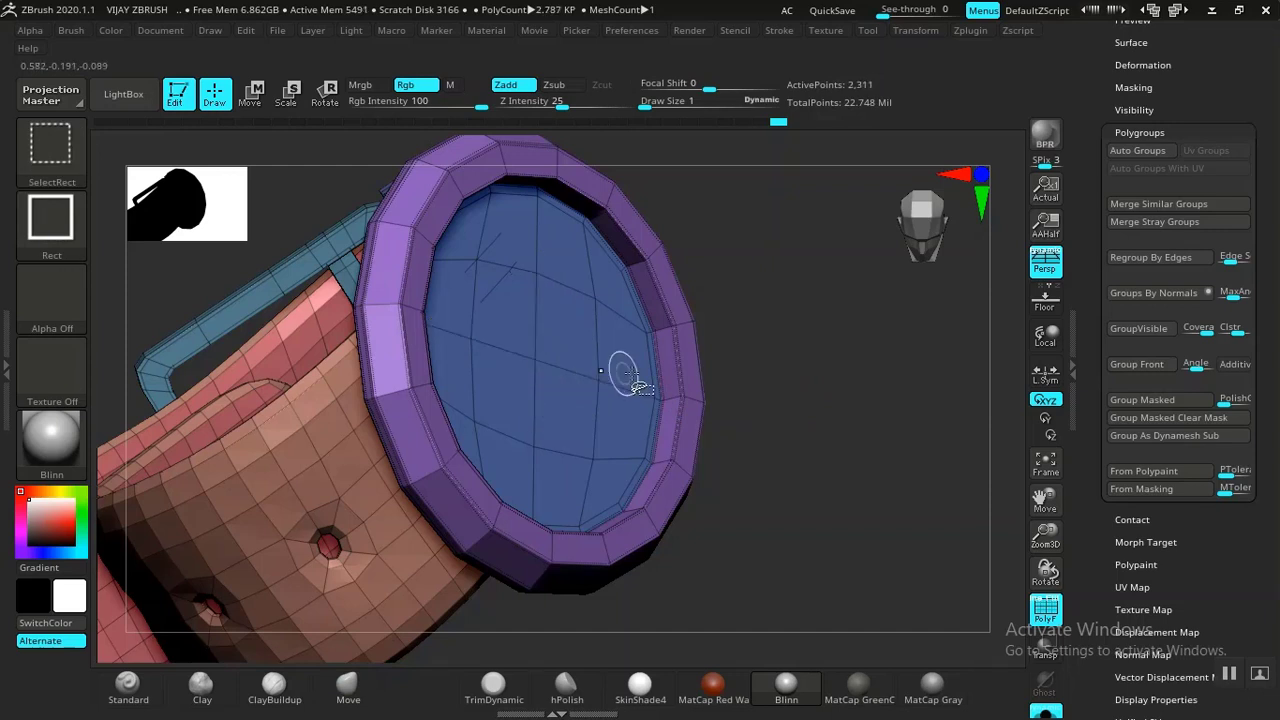
pyautogui.keyDown('ctrl'); pyautogui.keyDown('shift'); pyautogui.moveTo(824, 420); pyautogui.dragTo(871, 451); pyautogui.keyUp('shift'); pyautogui.keyUp('ctrl')
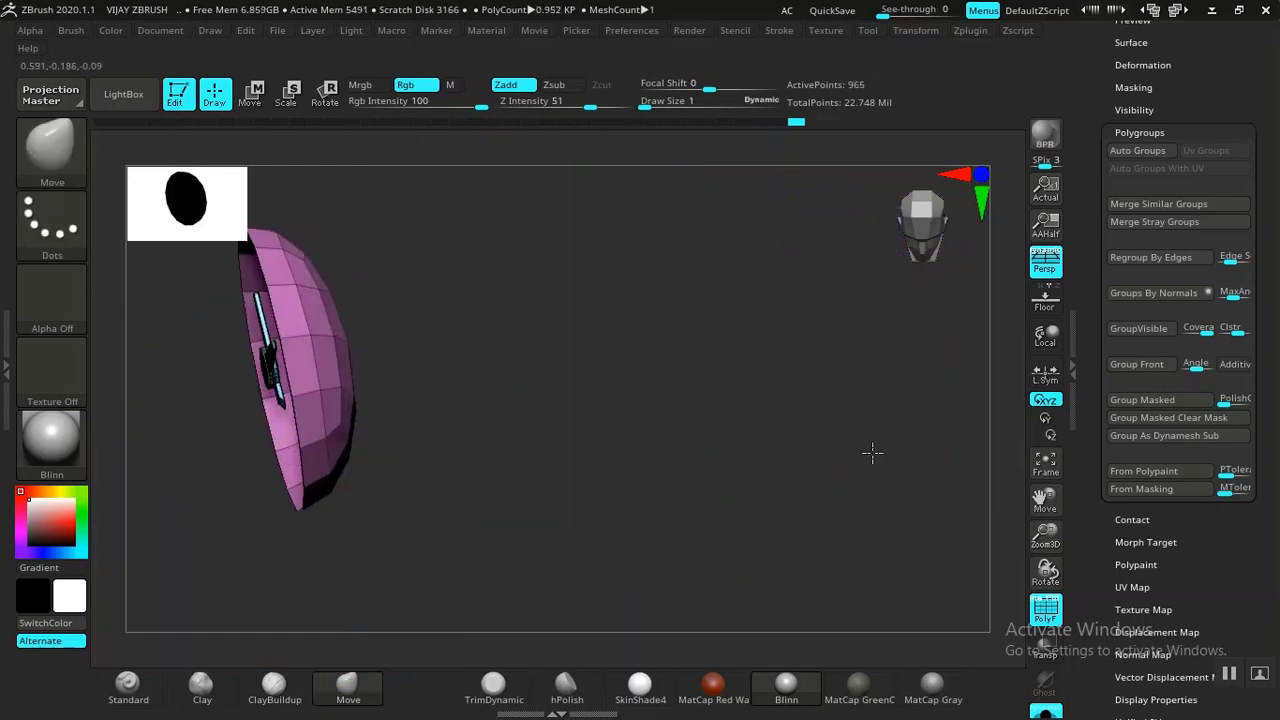
pyautogui.keyDown('ctrl'); pyautogui.keyDown('shift'); pyautogui.click(338, 404); pyautogui.keyUp('shift'); pyautogui.keyUp('ctrl')
pyautogui.moveTo(666, 450); pyautogui.dragTo(740, 465)
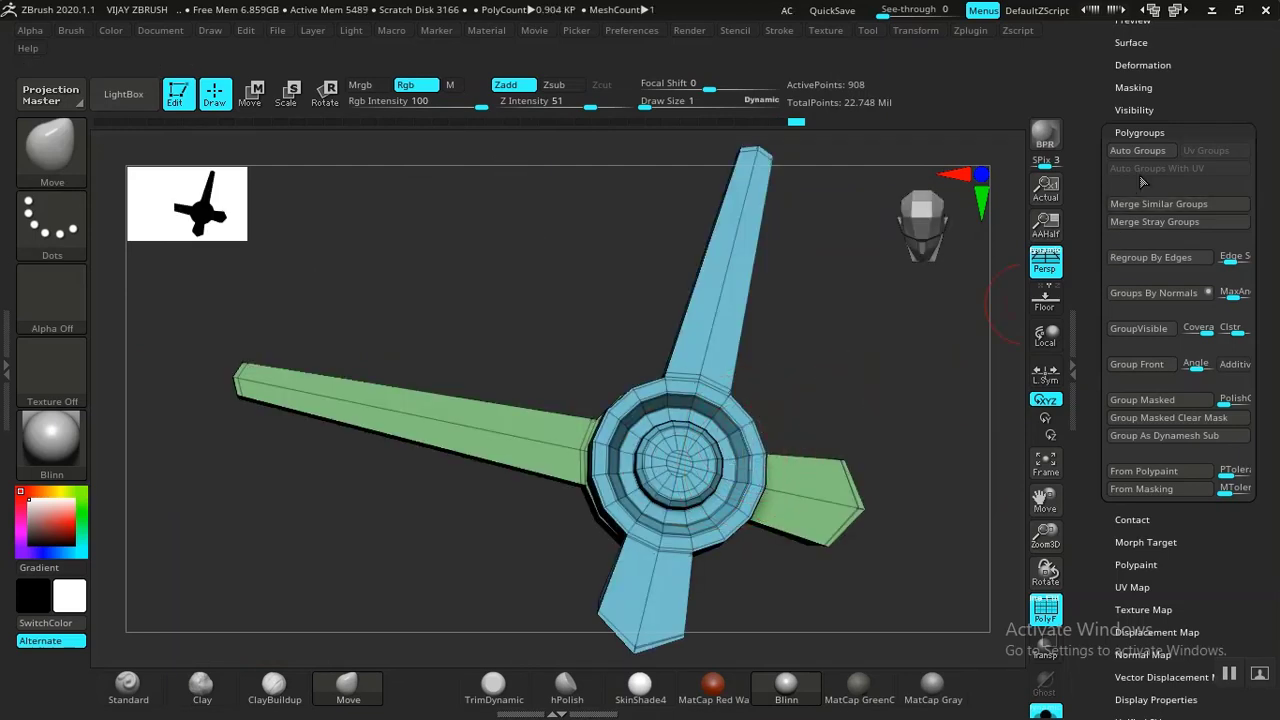
pyautogui.click(1150, 293)
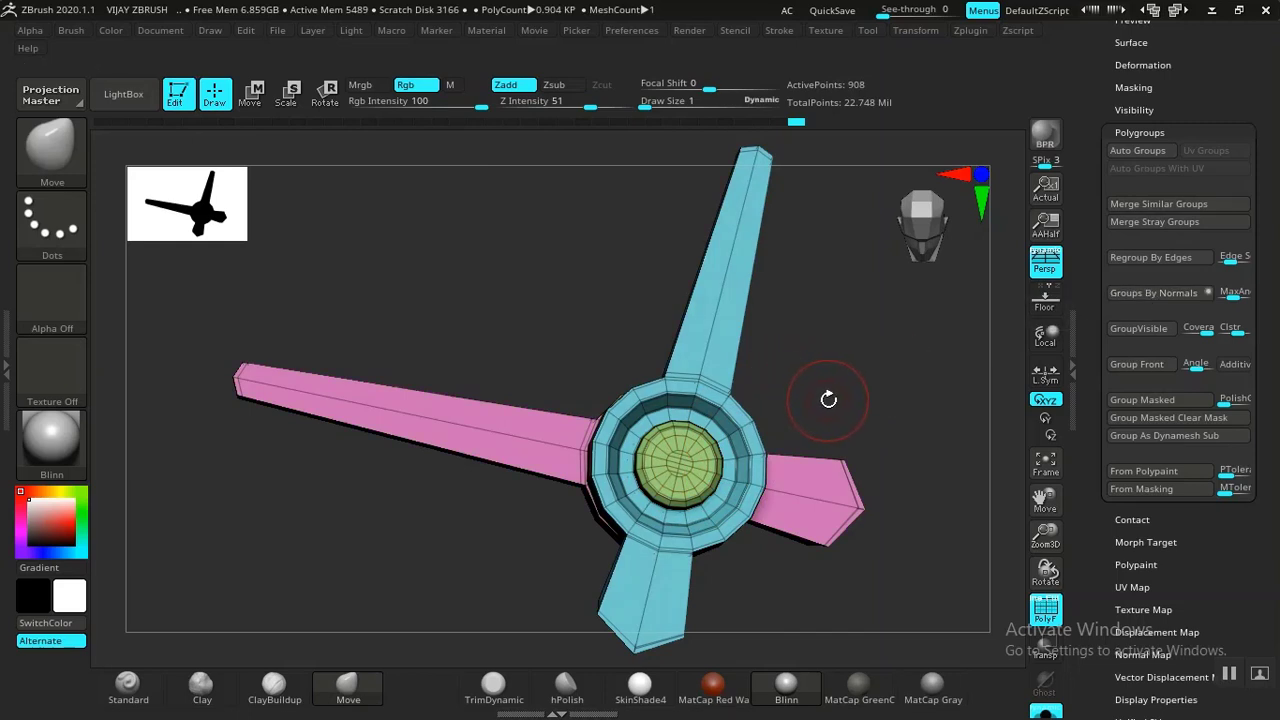
pyautogui.moveTo(849, 386); pyautogui.dragTo(796, 414)
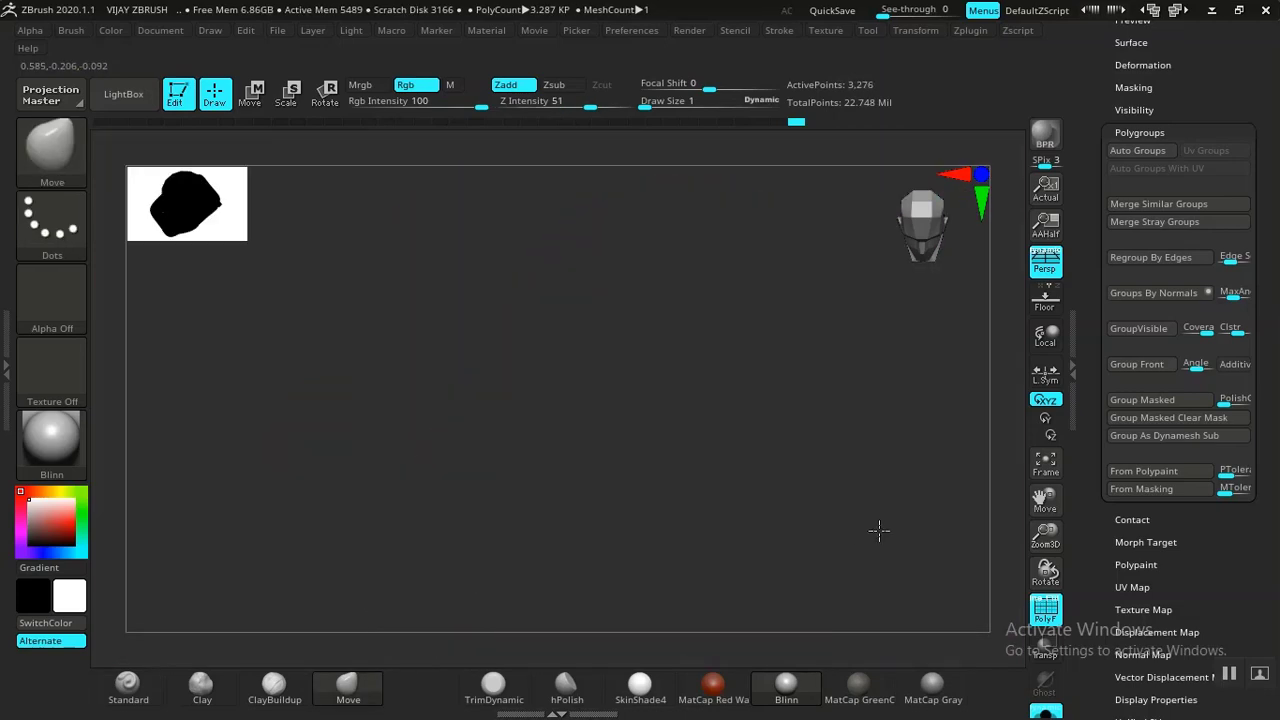
# Step: Frame the whole watch and examine the polygroups of the strap, strap loop and buckle from the rear
pyautogui.moveTo(879, 530); pyautogui.dragTo(816, 492)
pyautogui.press('f')
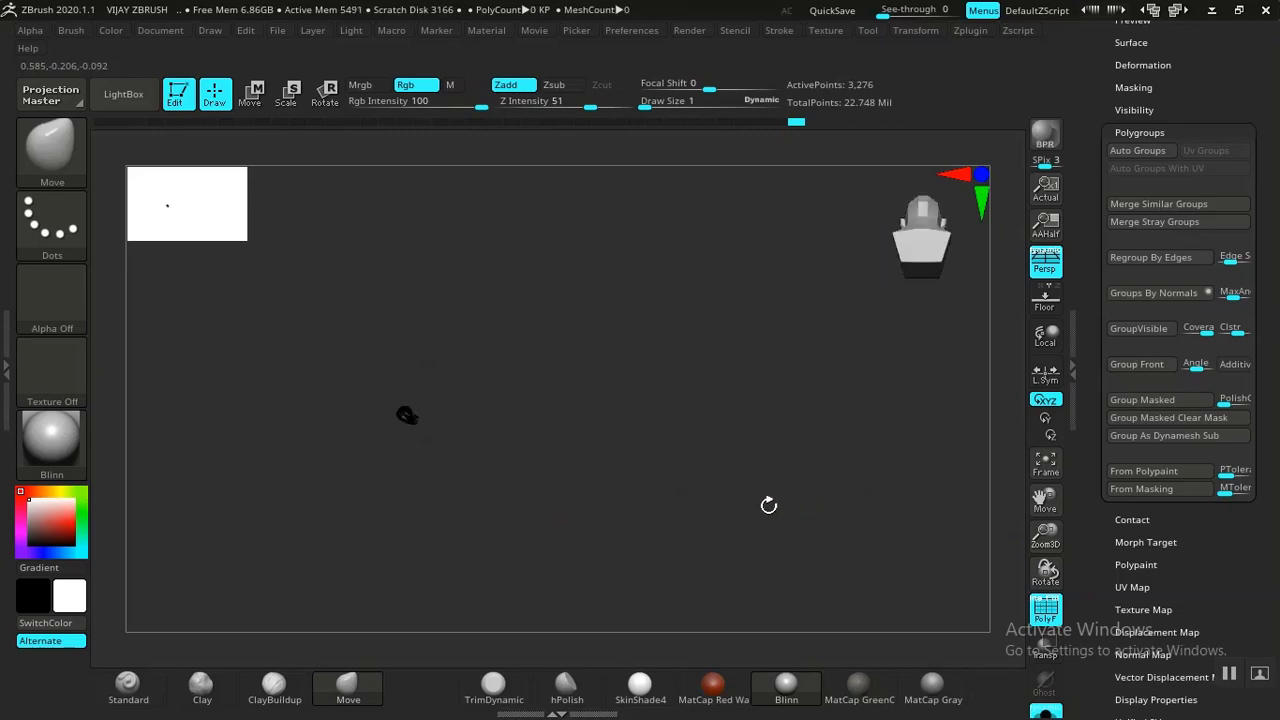
pyautogui.press('f')
pyautogui.moveTo(813, 354); pyautogui.dragTo(760, 420)
pyautogui.press('f')
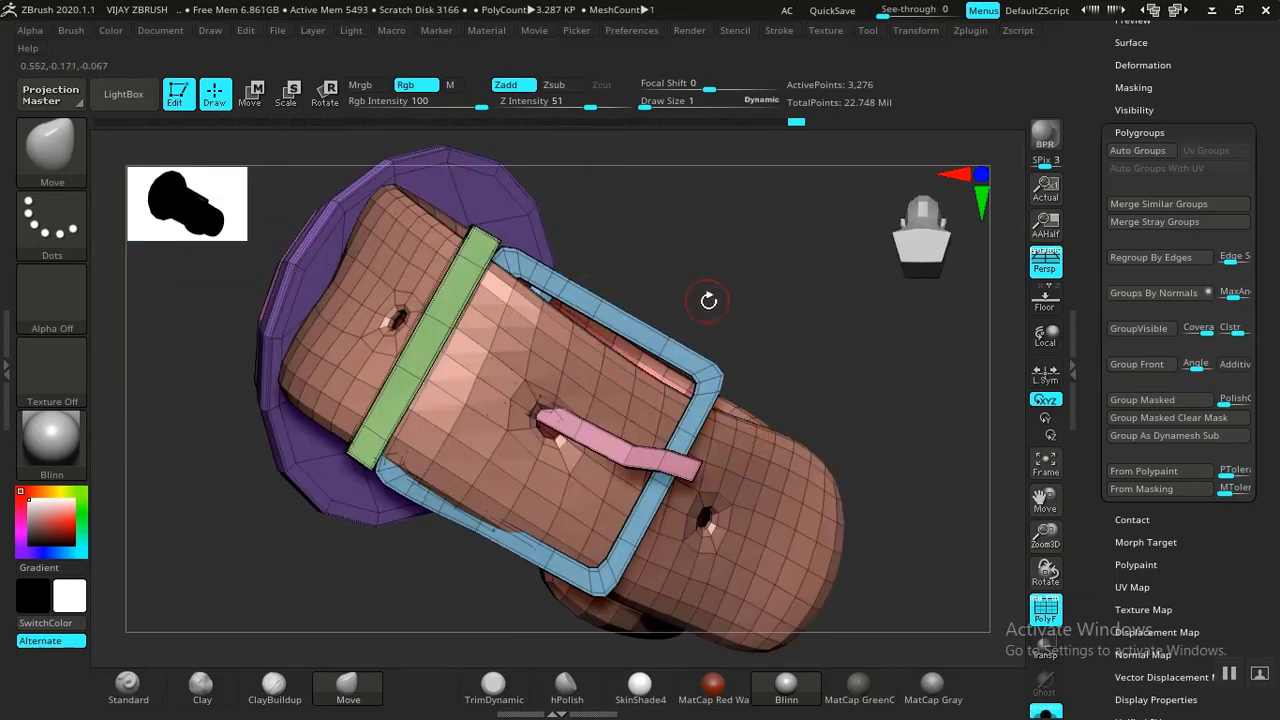
pyautogui.moveTo(706, 294); pyautogui.dragTo(741, 386)
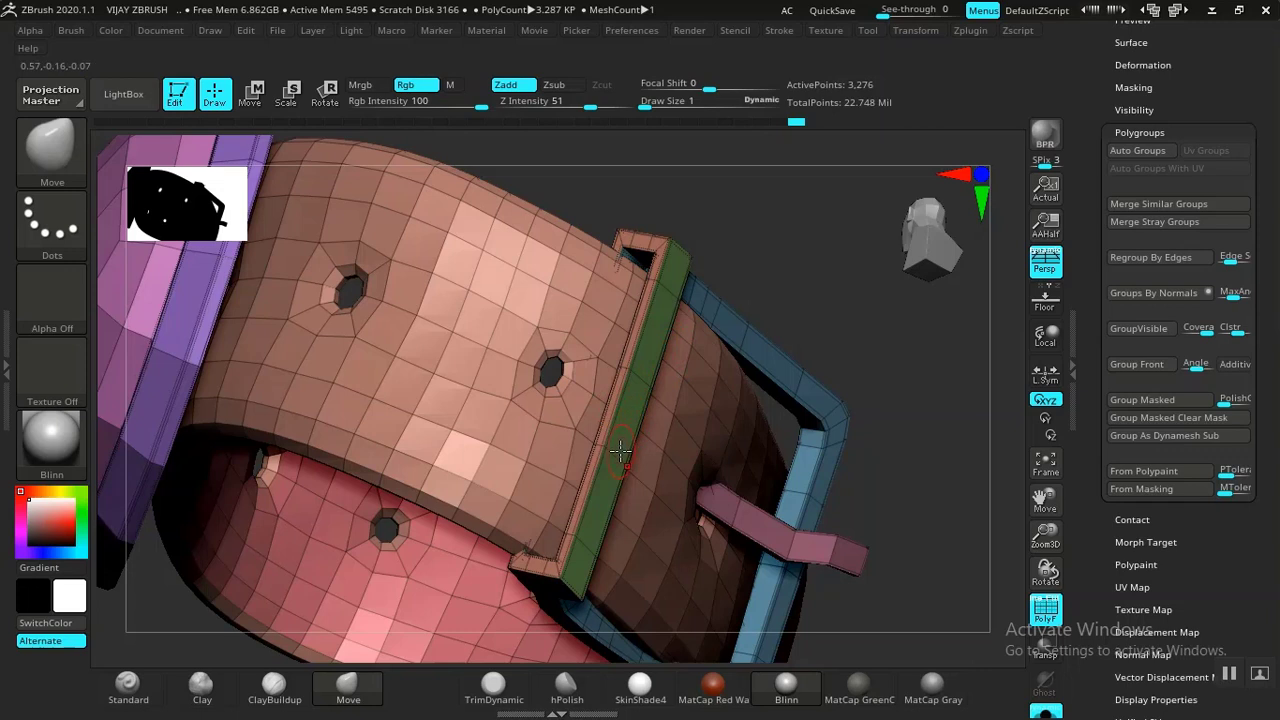
pyautogui.keyDown('alt'); pyautogui.moveTo(823, 272); pyautogui.dragTo(788, 250); pyautogui.keyUp('alt')
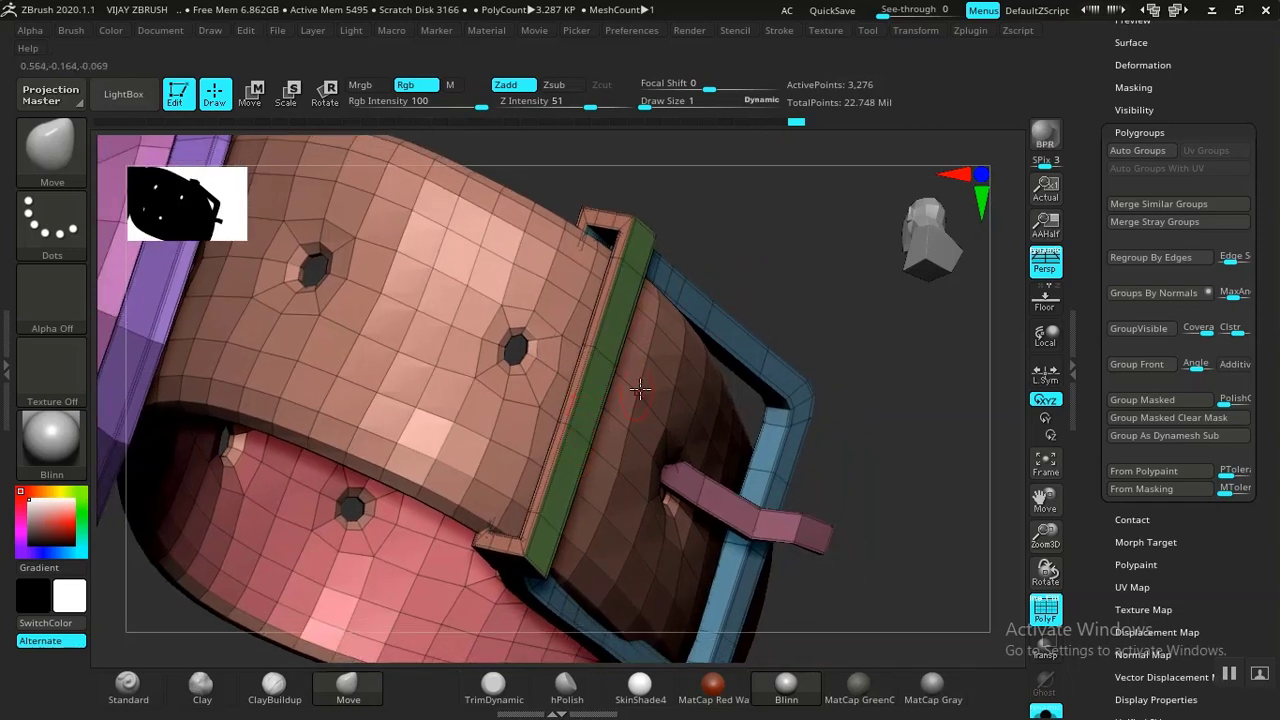
# Step: Isolate the buckle frame, try splitting it with Groups By Normals, return it to a single polygroup, and show the whole watch
pyautogui.keyDown('ctrl'); pyautogui.keyDown('shift'); pyautogui.click(745, 340); pyautogui.keyUp('shift'); pyautogui.keyUp('ctrl')
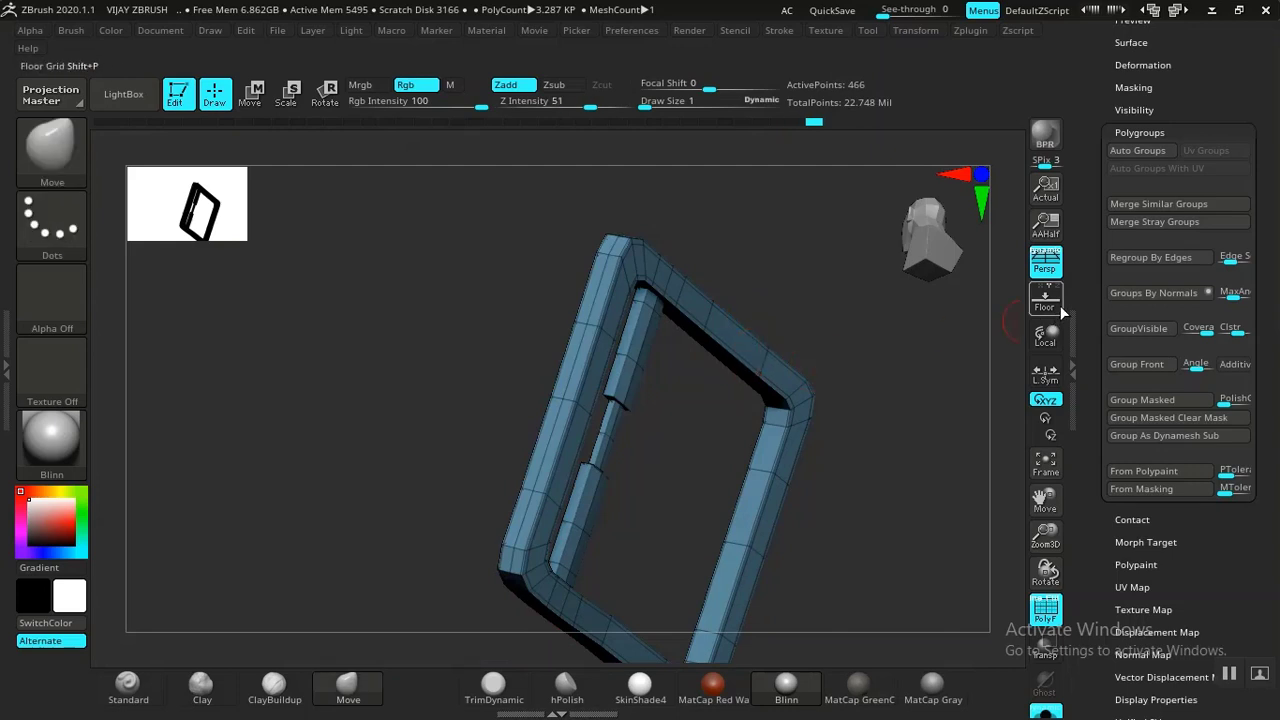
pyautogui.click(1140, 293)
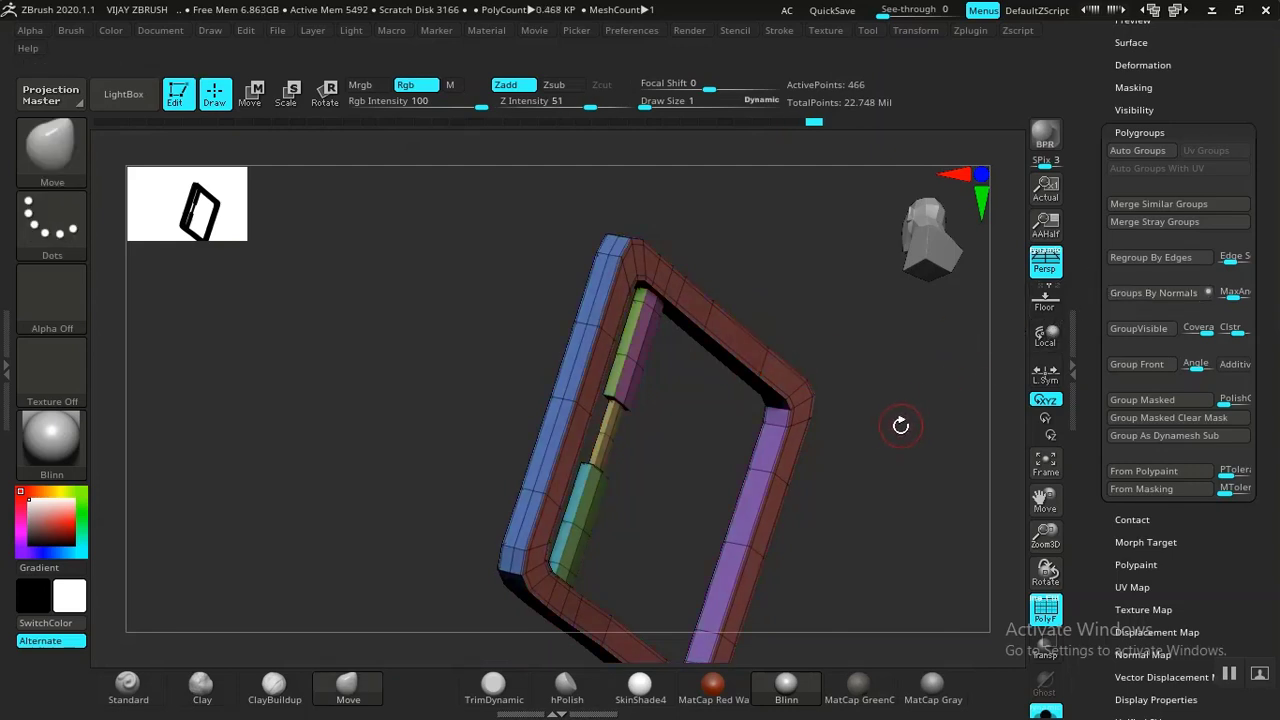
pyautogui.moveTo(893, 460)
pyautogui.mouseDown()
pyautogui.moveTo(892, 418)
pyautogui.moveTo(903, 463)
pyautogui.moveTo(865, 454)
pyautogui.moveTo(883, 460)
pyautogui.moveTo(814, 466)
pyautogui.moveTo(924, 459)
pyautogui.moveTo(884, 473)
pyautogui.mouseUp()
pyautogui.hotkey('ctrl', 'w')
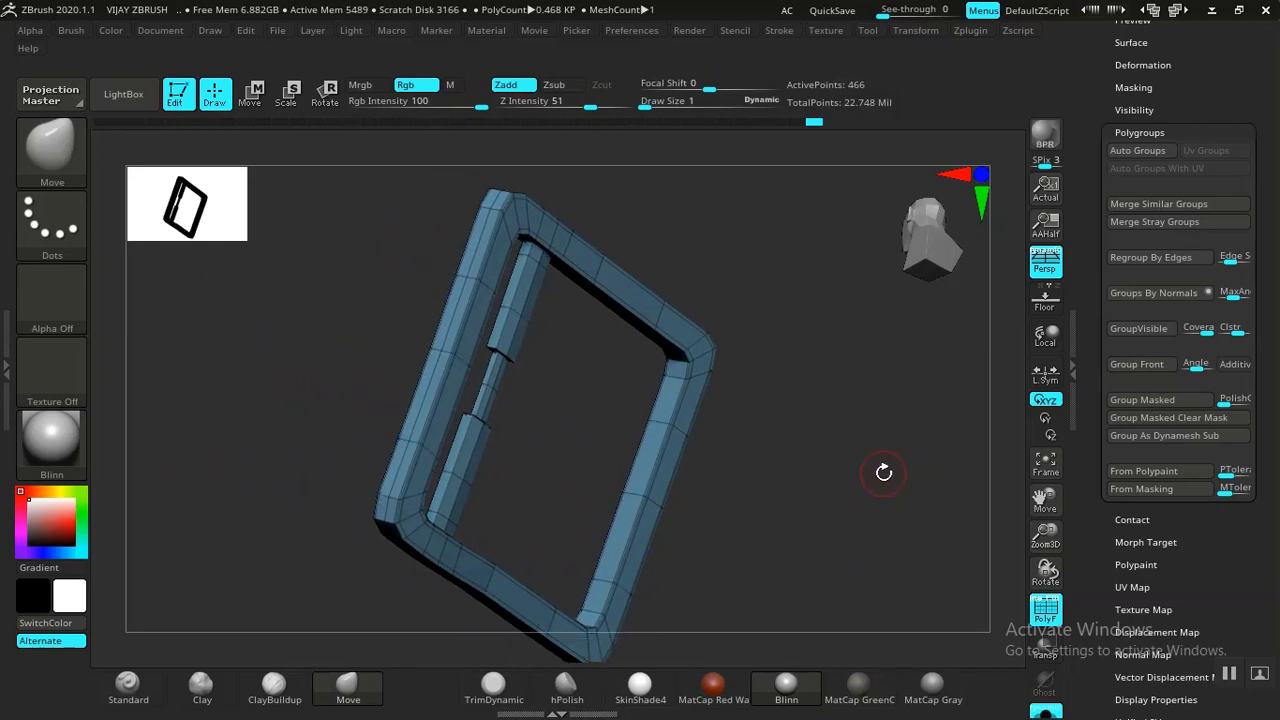
pyautogui.keyDown('ctrl'); pyautogui.keyDown('shift'); pyautogui.click(876, 415); pyautogui.keyUp('shift'); pyautogui.keyUp('ctrl')
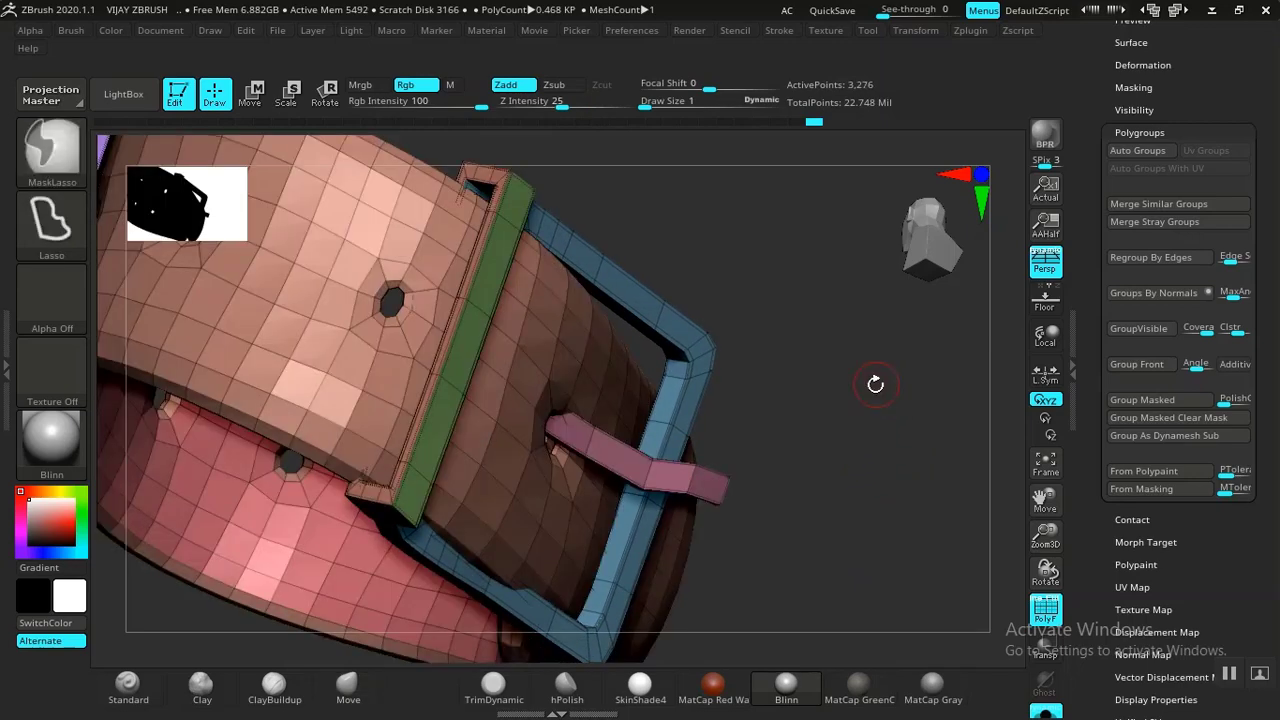
# Step: Isolate the strap loop by hiding the strap, buckle tongue and frame, merge its polygroups with Auto Groups, and unhide everything
pyautogui.keyDown('ctrl'); pyautogui.keyDown('shift'); pyautogui.click(396, 355); pyautogui.keyUp('shift'); pyautogui.keyUp('ctrl')
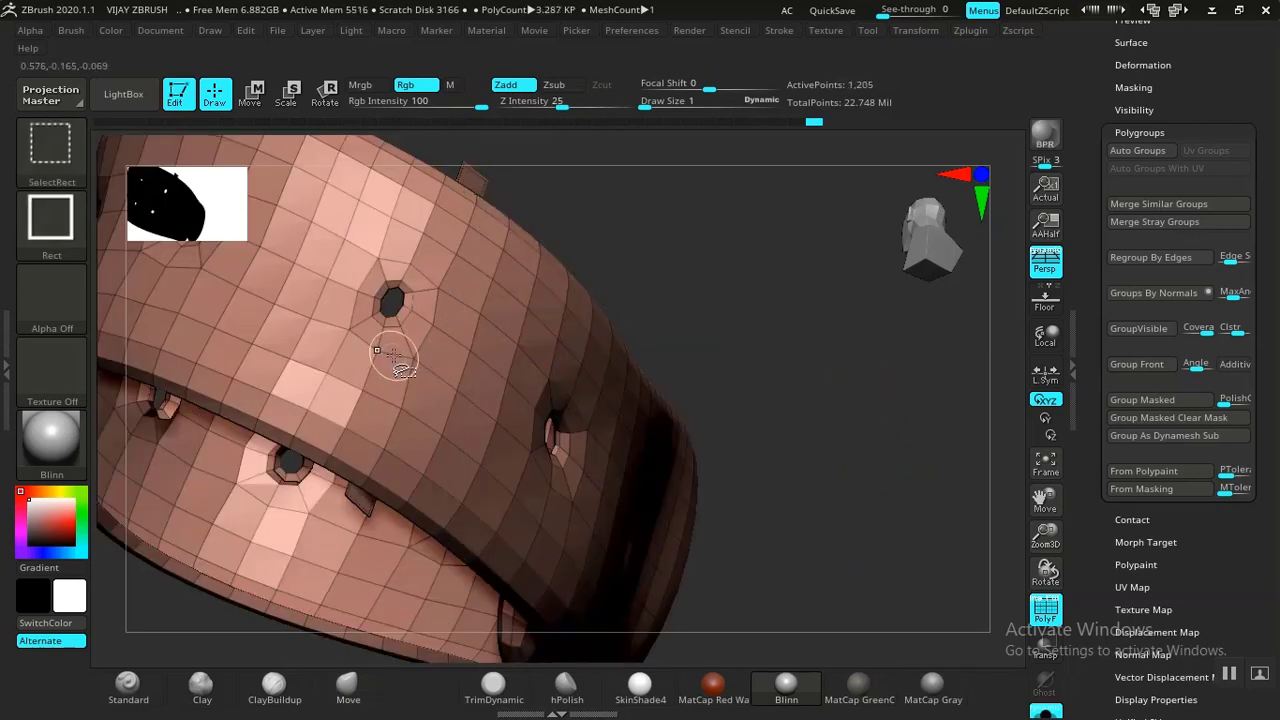
pyautogui.keyDown('ctrl'); pyautogui.keyDown('shift'); pyautogui.click(401, 357); pyautogui.keyUp('shift'); pyautogui.keyUp('ctrl')
pyautogui.keyDown('ctrl'); pyautogui.keyDown('shift'); pyautogui.click(377, 362); pyautogui.keyUp('shift'); pyautogui.keyUp('ctrl')
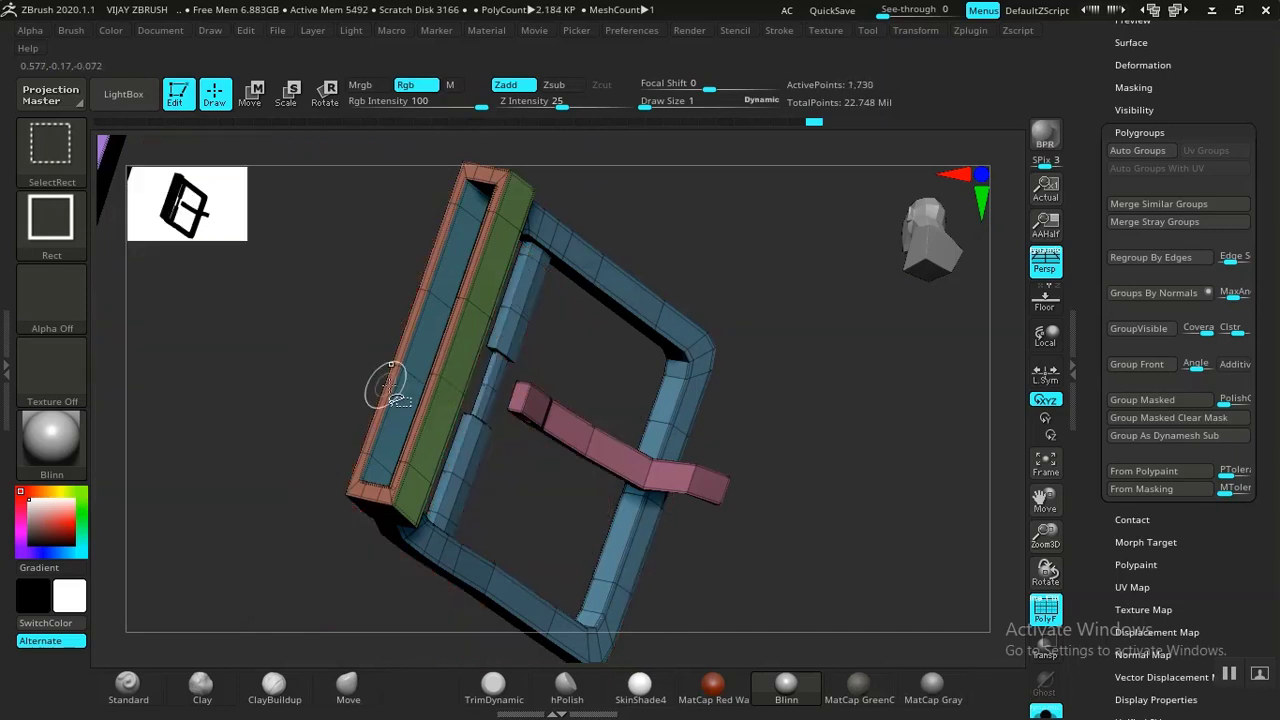
pyautogui.keyDown('ctrl'); pyautogui.keyDown('alt'); pyautogui.keyDown('shift'); pyautogui.click(548, 422); pyautogui.keyUp('shift'); pyautogui.keyUp('alt'); pyautogui.keyUp('ctrl')
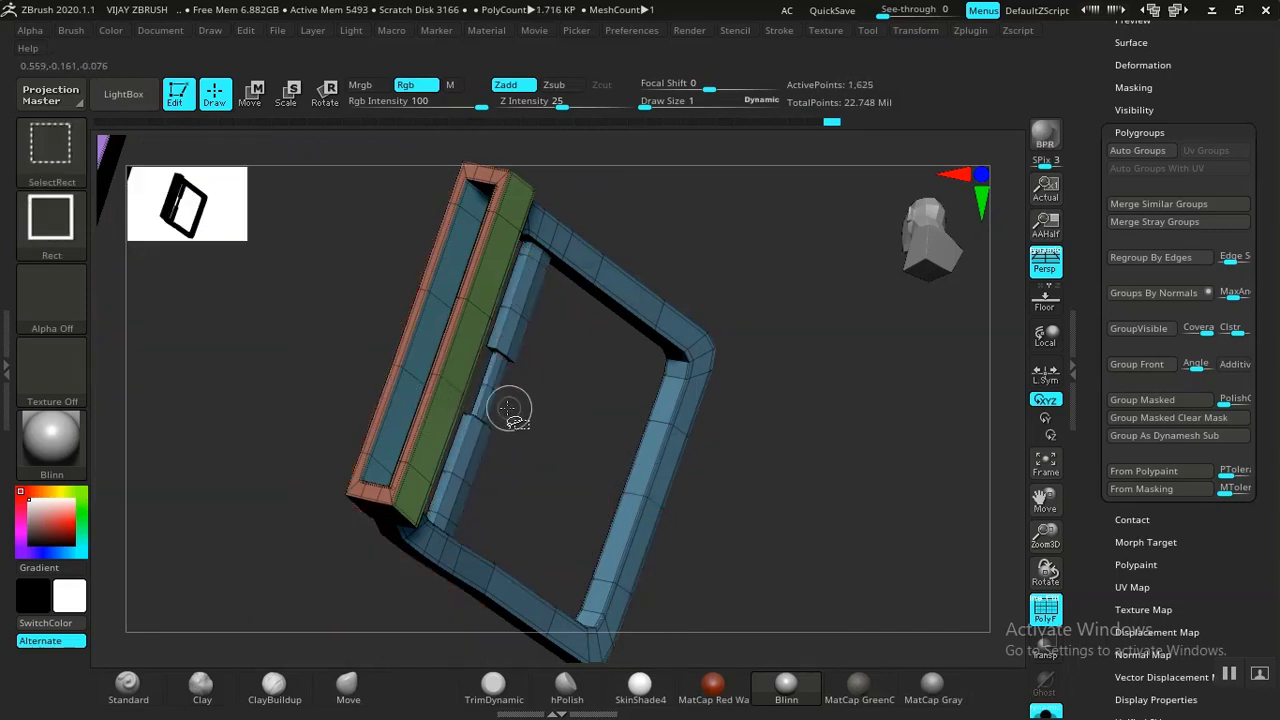
pyautogui.keyDown('ctrl'); pyautogui.keyDown('alt'); pyautogui.keyDown('shift'); pyautogui.click(486, 420); pyautogui.keyUp('shift'); pyautogui.keyUp('alt'); pyautogui.keyUp('ctrl')
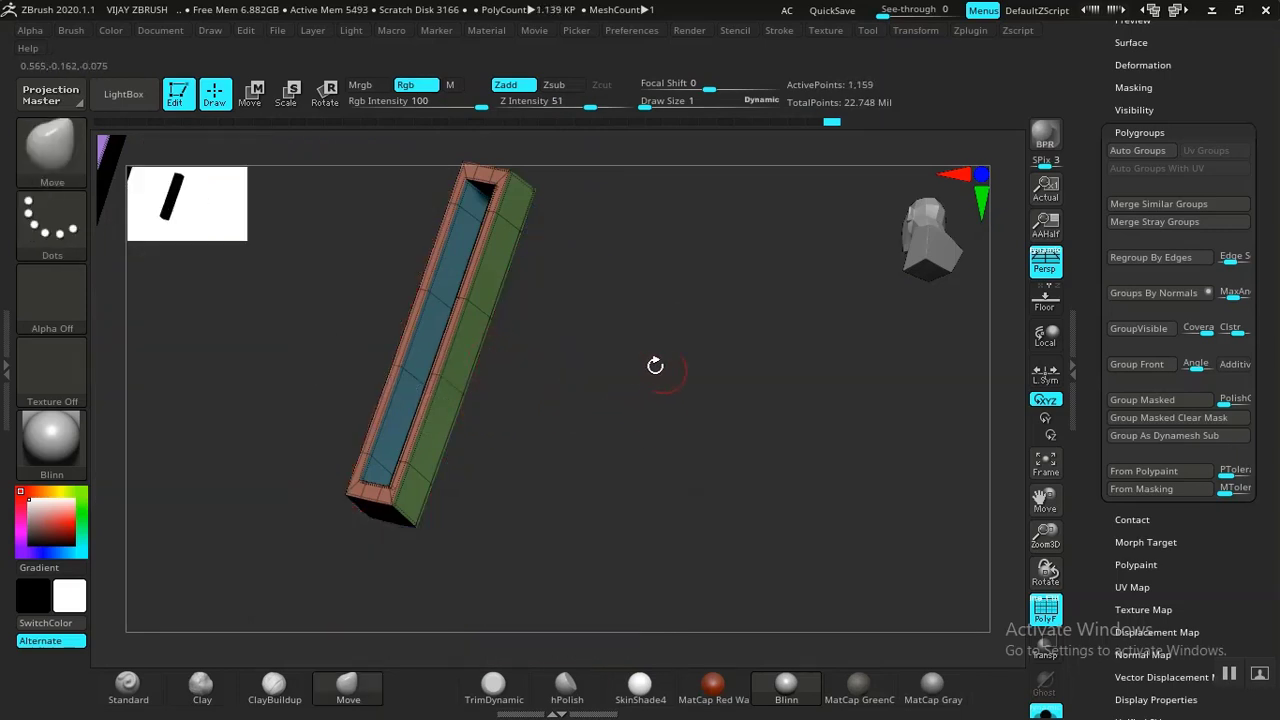
pyautogui.click(1136, 151)
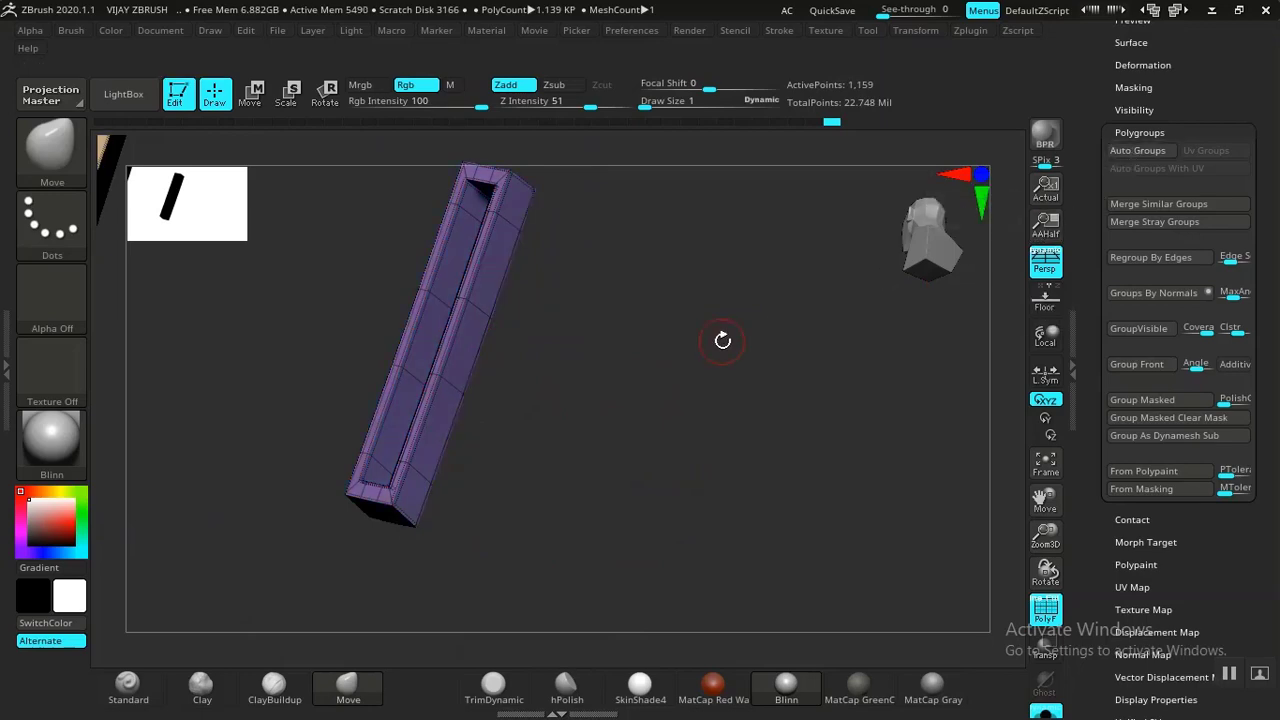
pyautogui.keyDown('ctrl'); pyautogui.keyDown('shift'); pyautogui.click(792, 370); pyautogui.keyUp('shift'); pyautogui.keyUp('ctrl')
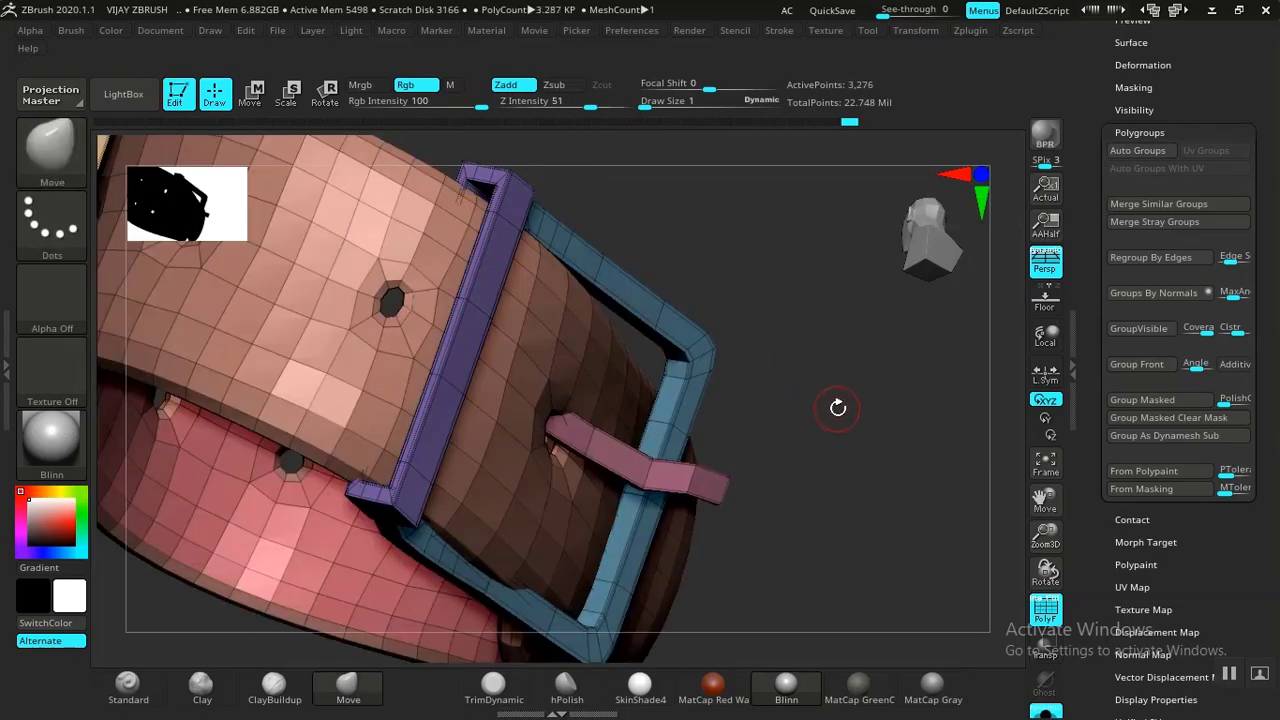
# Step: Isolate the watch case polygroup without its glass dome and frame it to inspect its grouping
pyautogui.moveTo(838, 407); pyautogui.dragTo(833, 314)
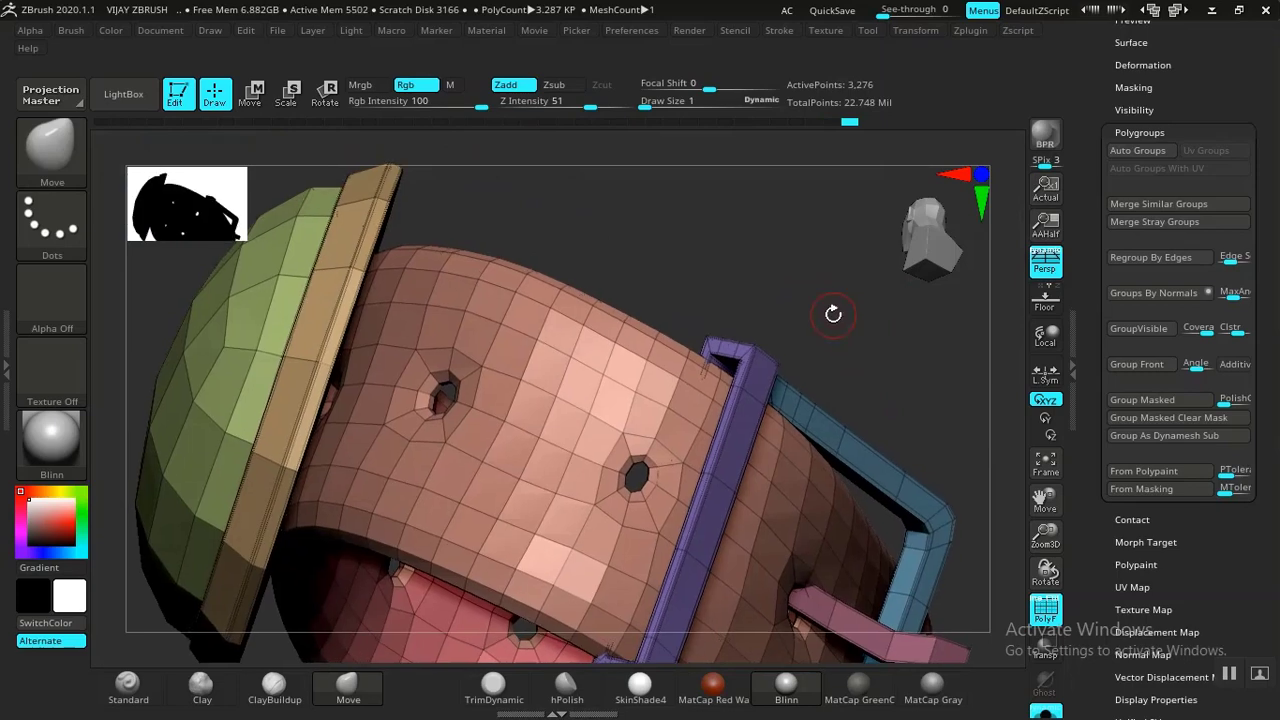
pyautogui.moveTo(752, 274); pyautogui.dragTo(662, 321)
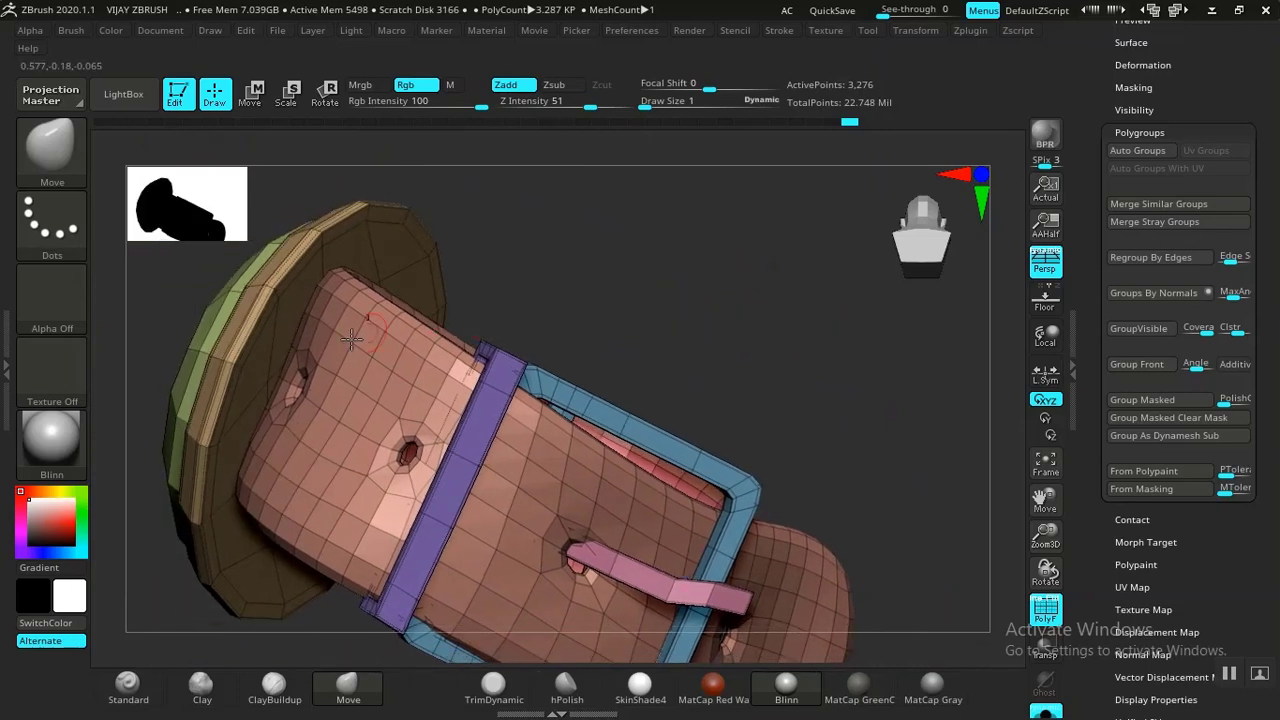
pyautogui.keyDown('ctrl'); pyautogui.keyDown('shift'); pyautogui.click(243, 403); pyautogui.keyUp('shift'); pyautogui.keyUp('ctrl')
pyautogui.moveTo(563, 377); pyautogui.dragTo(591, 396)
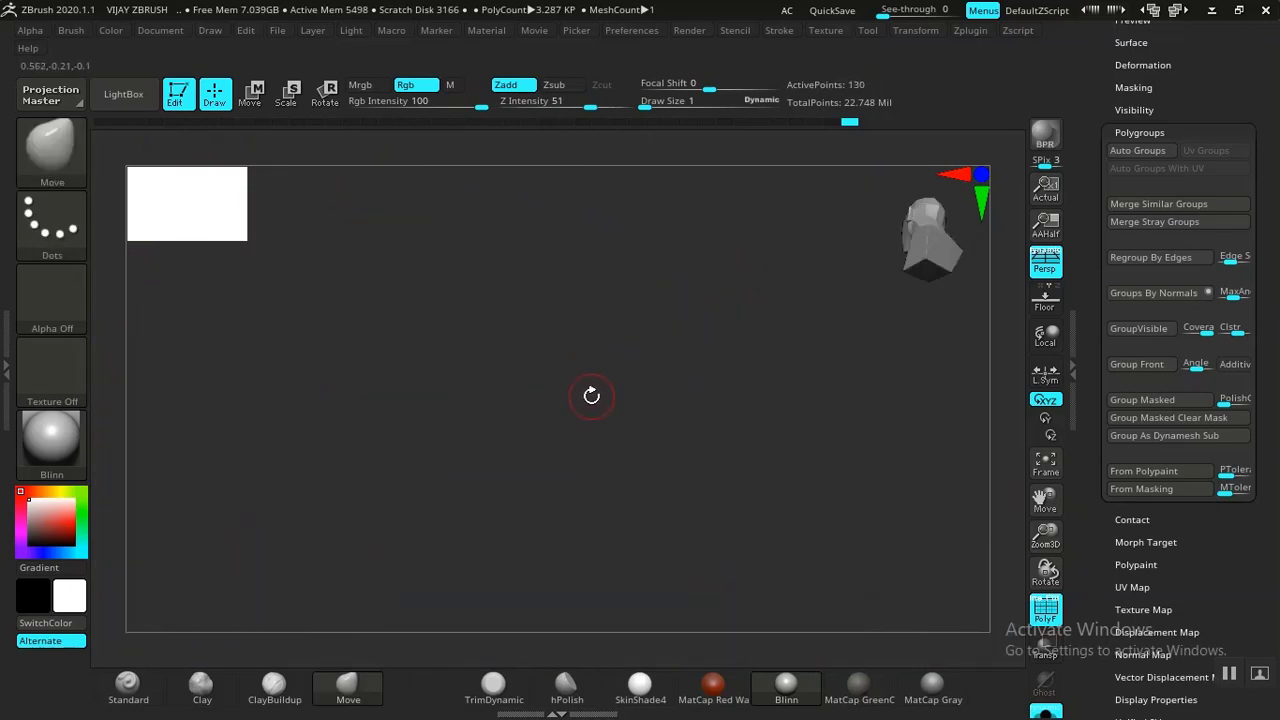
pyautogui.press('f')
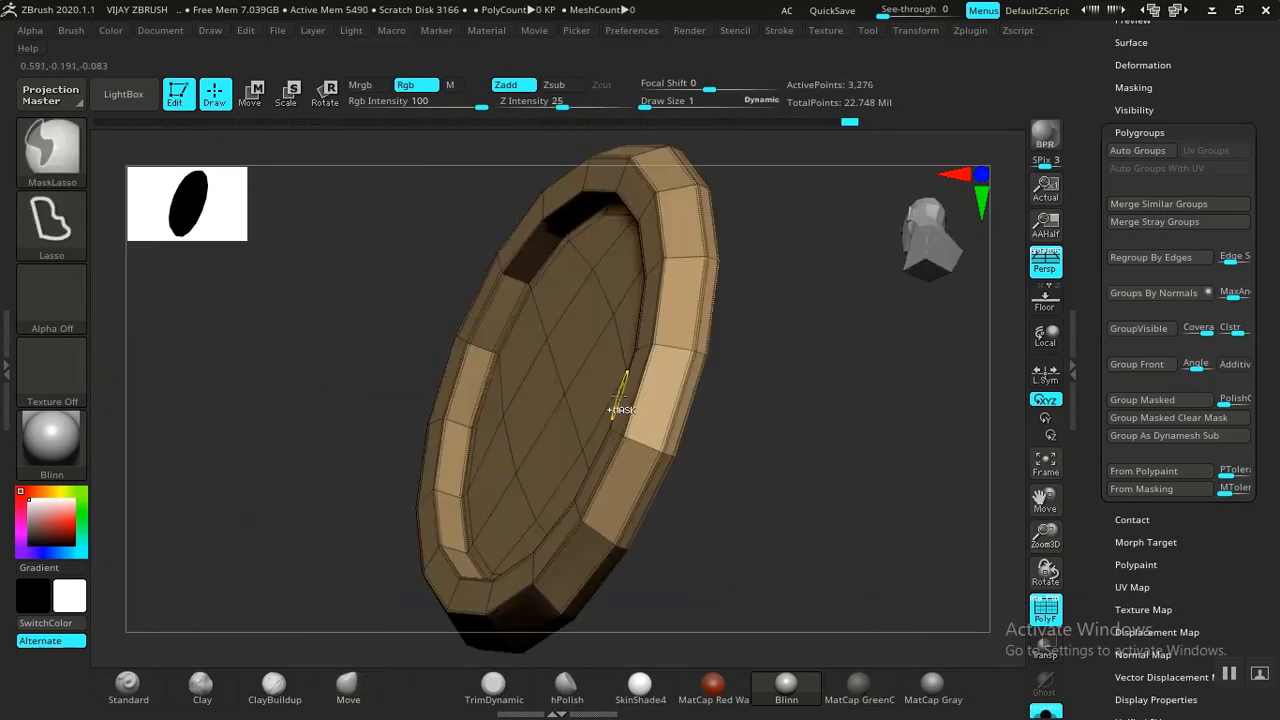
# Step: Undo the last Auto Groups operation on the watch's case and strap loop
pyautogui.hotkey('ctrl', 'z')
pyautogui.hotkey('ctrl', 'z')
pyautogui.hotkey('ctrl', 'z')
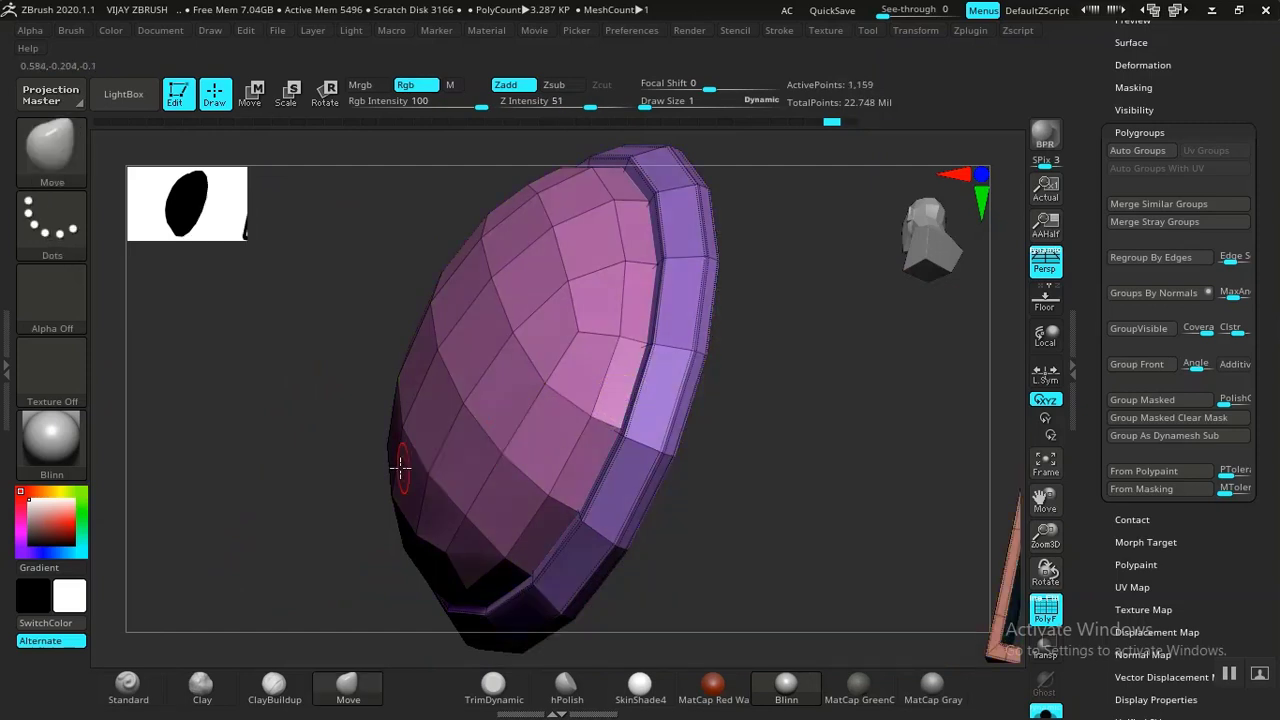
# Step: Hide the glass dome, case rim, dial and part of a clock hand to inspect their polygroups, and unhide everything
pyautogui.keyDown('ctrl'); pyautogui.keyDown('shift'); pyautogui.click(649, 420); pyautogui.keyUp('shift'); pyautogui.keyUp('ctrl')
pyautogui.moveTo(513, 446); pyautogui.dragTo(650, 386)
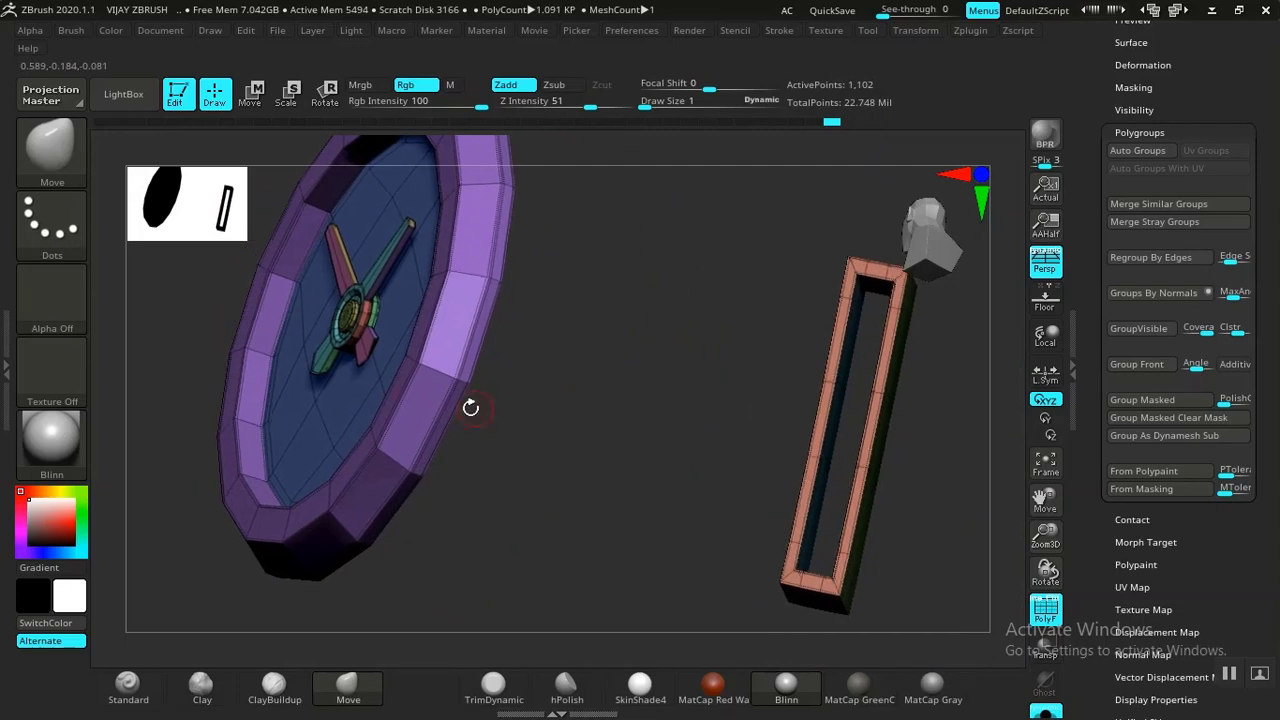
pyautogui.keyDown('ctrl'); pyautogui.keyDown('shift'); pyautogui.click(432, 411); pyautogui.keyUp('shift'); pyautogui.keyUp('ctrl')
pyautogui.keyDown('ctrl'); pyautogui.keyDown('shift'); pyautogui.click(407, 393); pyautogui.keyUp('shift'); pyautogui.keyUp('ctrl')
pyautogui.keyDown('ctrl'); pyautogui.keyDown('shift'); pyautogui.click(449, 403); pyautogui.keyUp('shift'); pyautogui.keyUp('ctrl')
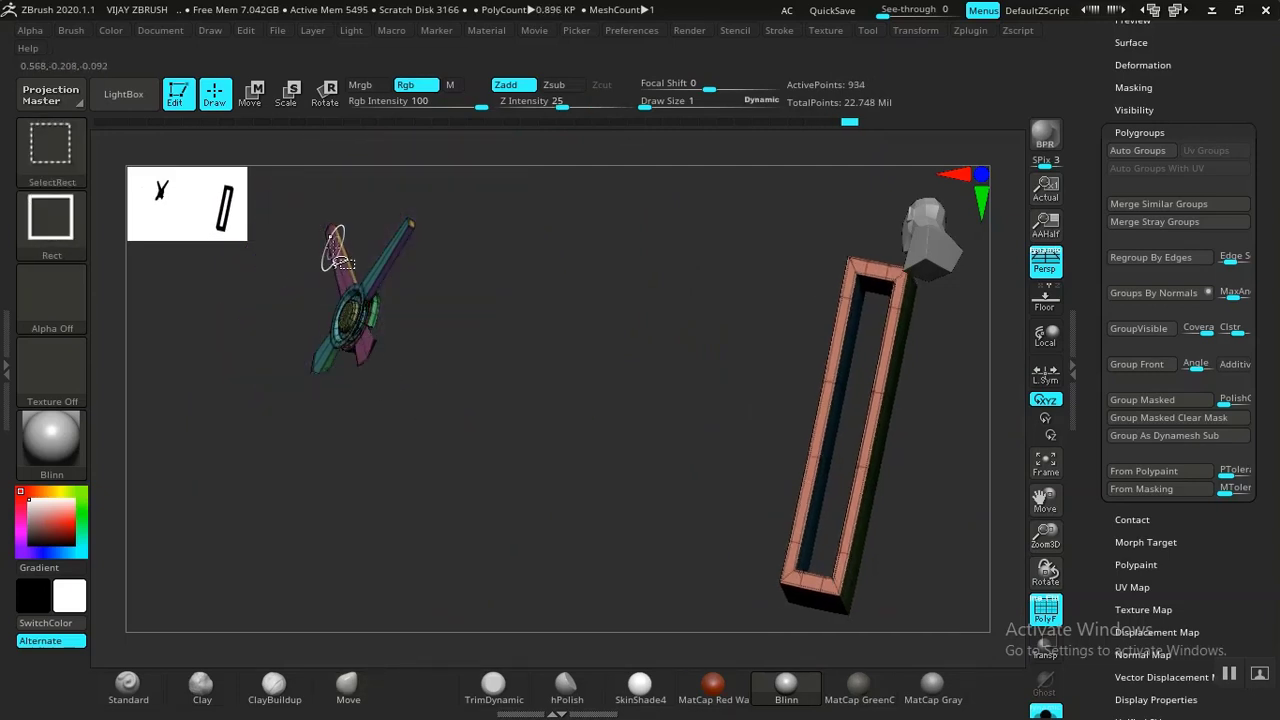
pyautogui.keyDown('ctrl'); pyautogui.keyDown('shift'); pyautogui.click(354, 281); pyautogui.keyUp('shift'); pyautogui.keyUp('ctrl')
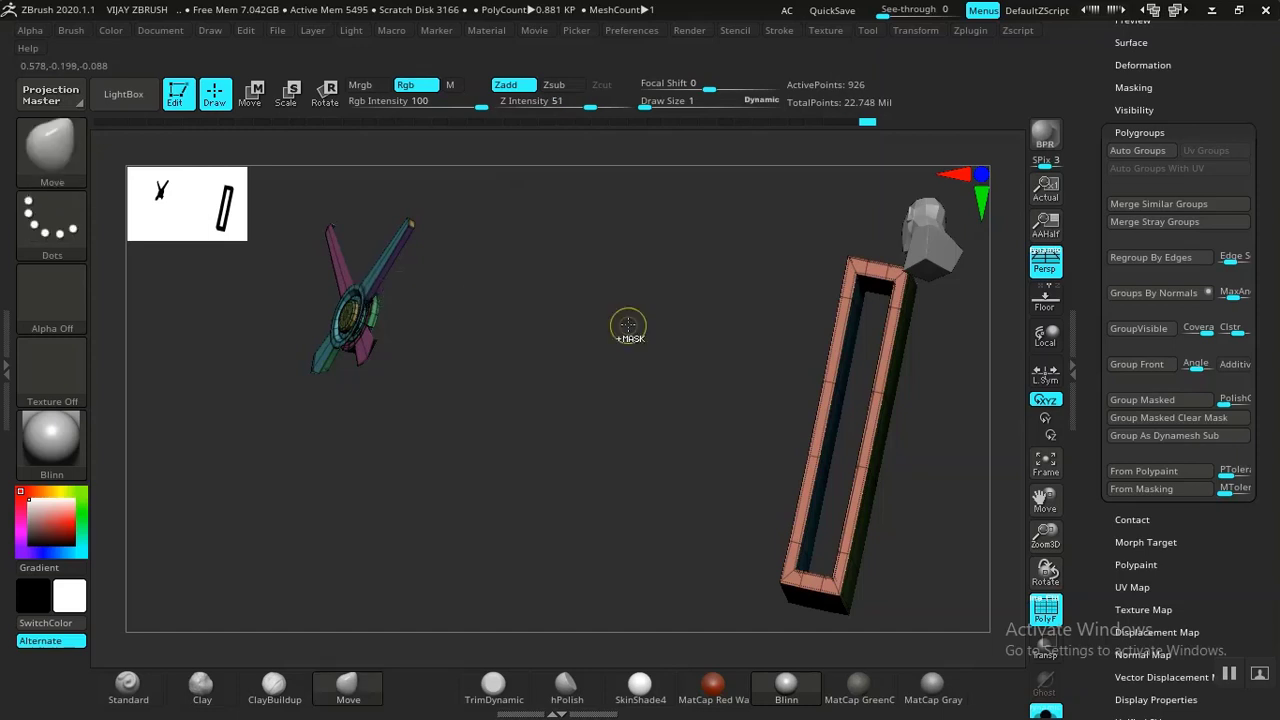
pyautogui.keyDown('ctrl'); pyautogui.keyDown('shift'); pyautogui.click(628, 325); pyautogui.keyUp('shift'); pyautogui.keyUp('ctrl')
# Step: Isolate the strap loop's edge faces to check their polygroup, and show the whole watch again
pyautogui.keyDown('ctrl'); pyautogui.keyDown('shift'); pyautogui.click(875, 425); pyautogui.keyUp('shift'); pyautogui.keyUp('ctrl')
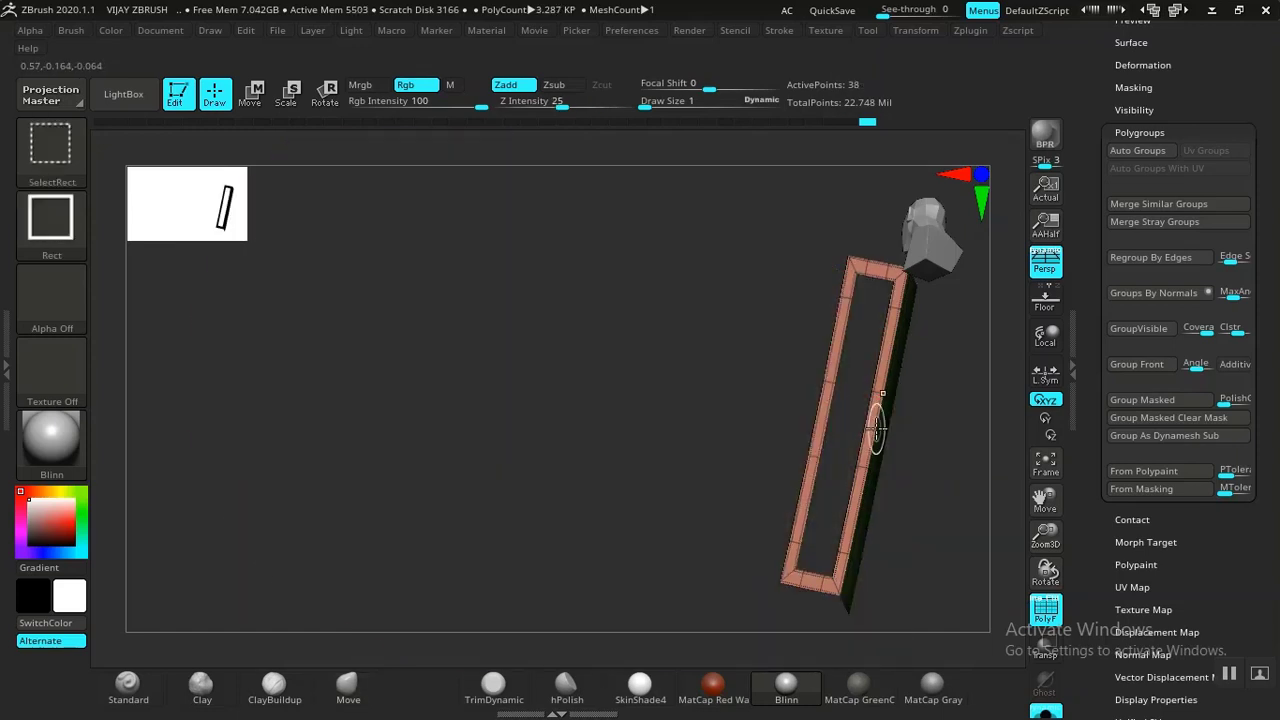
pyautogui.moveTo(878, 440)
pyautogui.mouseDown()
pyautogui.moveTo(917, 434)
pyautogui.moveTo(608, 417)
pyautogui.mouseUp()
pyautogui.keyDown('ctrl'); pyautogui.keyDown('shift'); pyautogui.click(545, 400); pyautogui.keyUp('shift'); pyautogui.keyUp('ctrl')
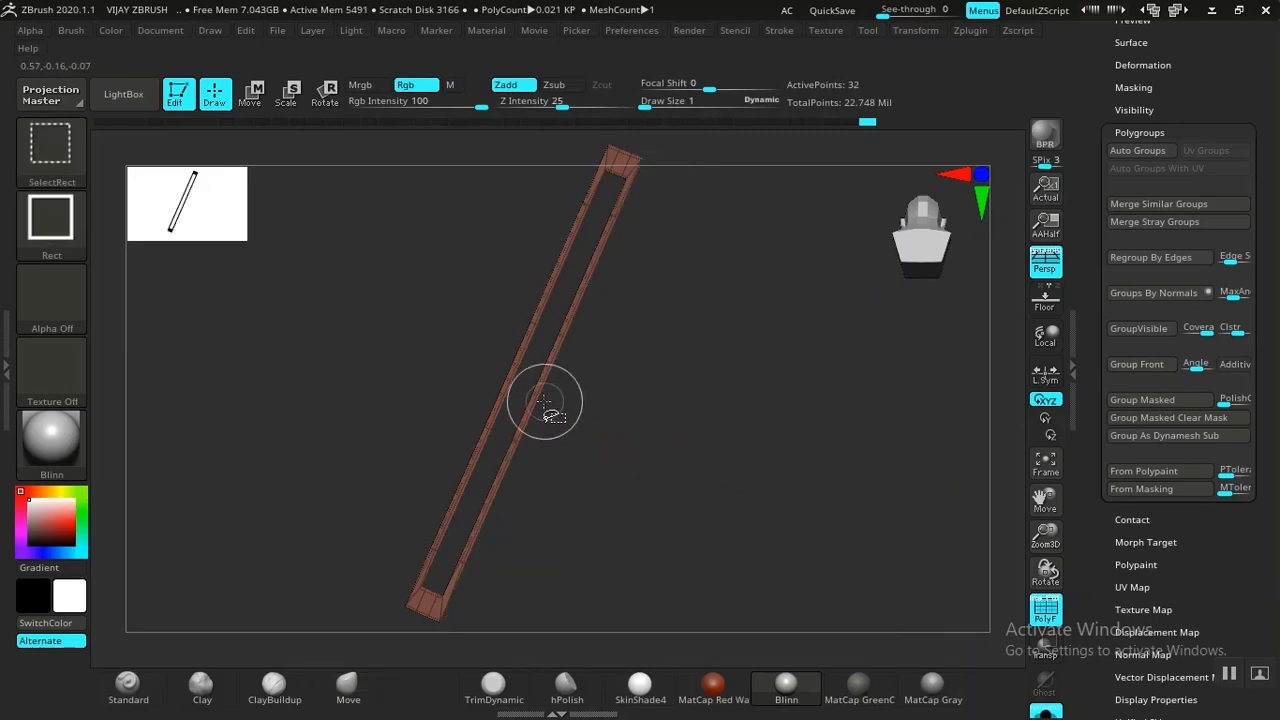
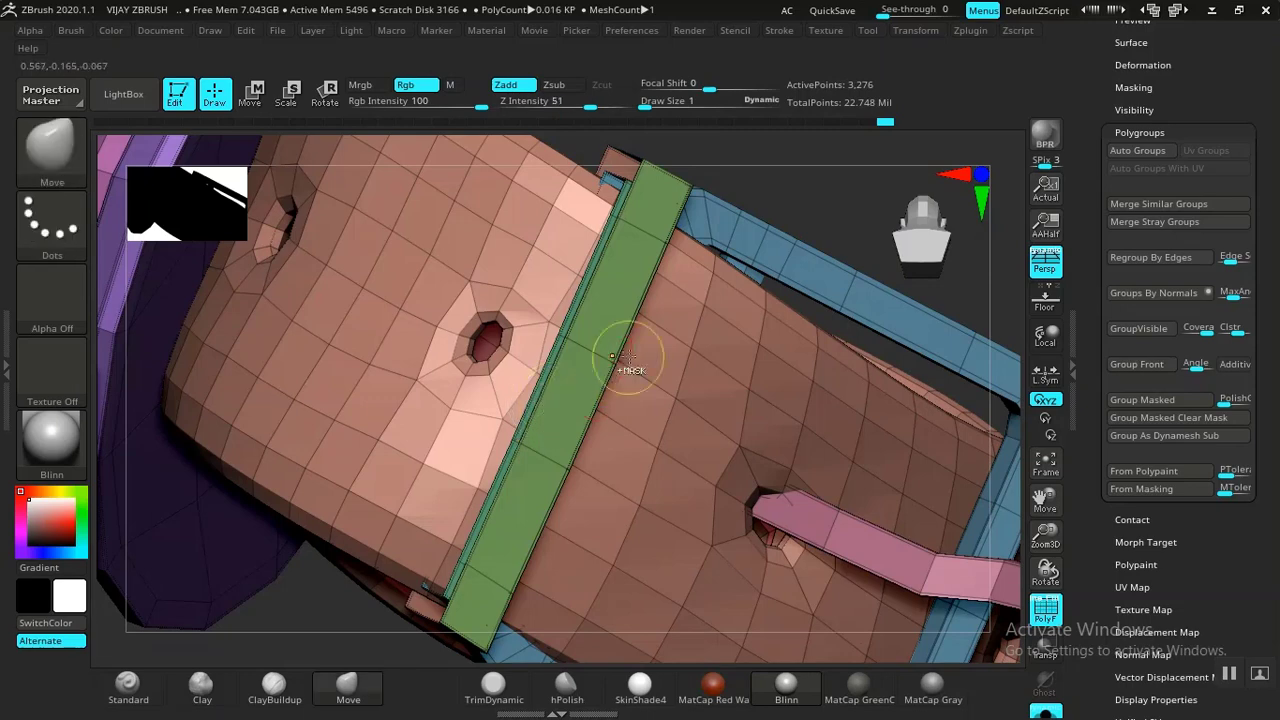
pyautogui.press('ctrl')
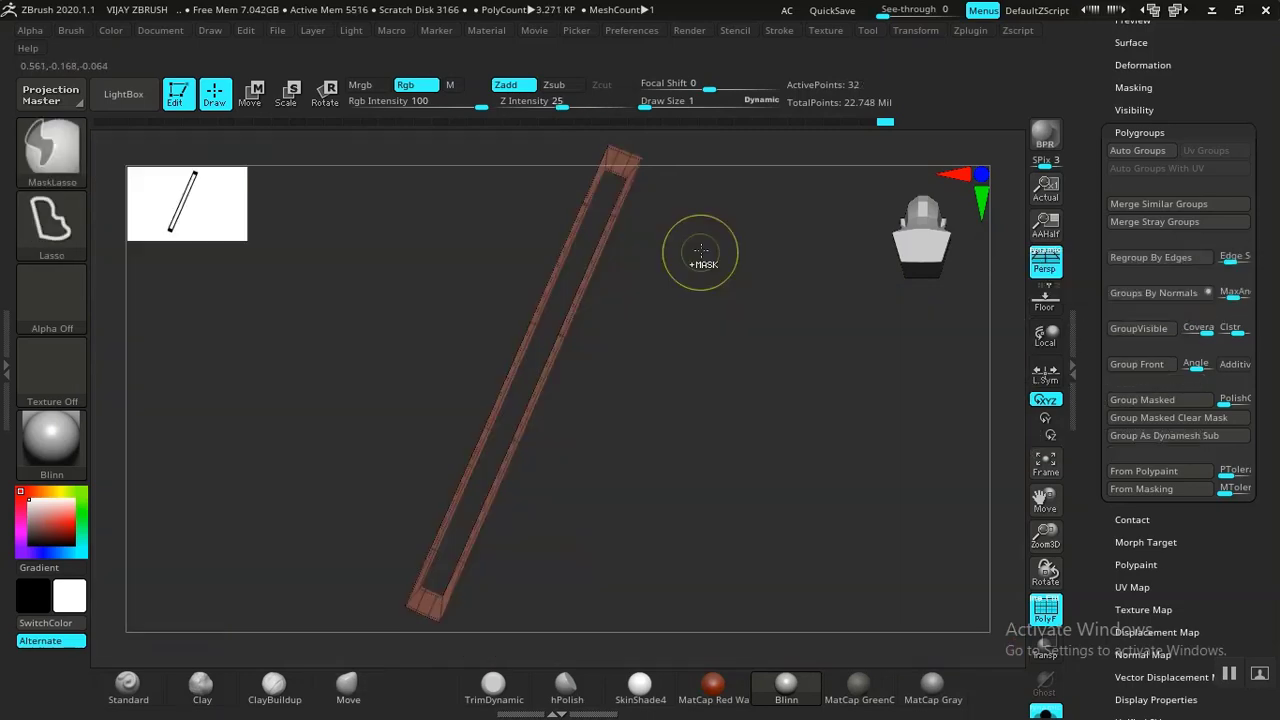
pyautogui.keyDown('ctrl'); pyautogui.keyDown('shift'); pyautogui.click(722, 212); pyautogui.keyUp('shift'); pyautogui.keyUp('ctrl')
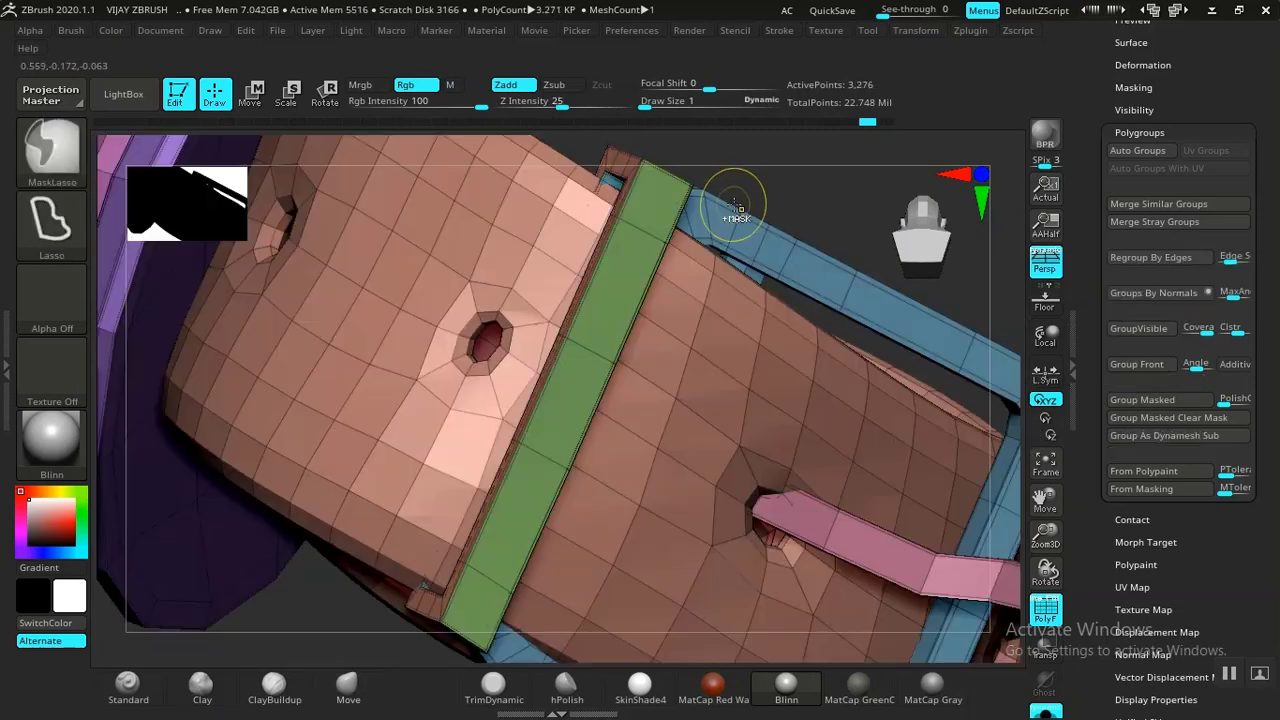
# Step: Try hiding the strap loop's face polygroups and the outer strap one by one, undoing the unwanted visibility changes
pyautogui.keyDown('ctrl'); pyautogui.keyDown('shift'); pyautogui.click(616, 326); pyautogui.keyUp('shift'); pyautogui.keyUp('ctrl')
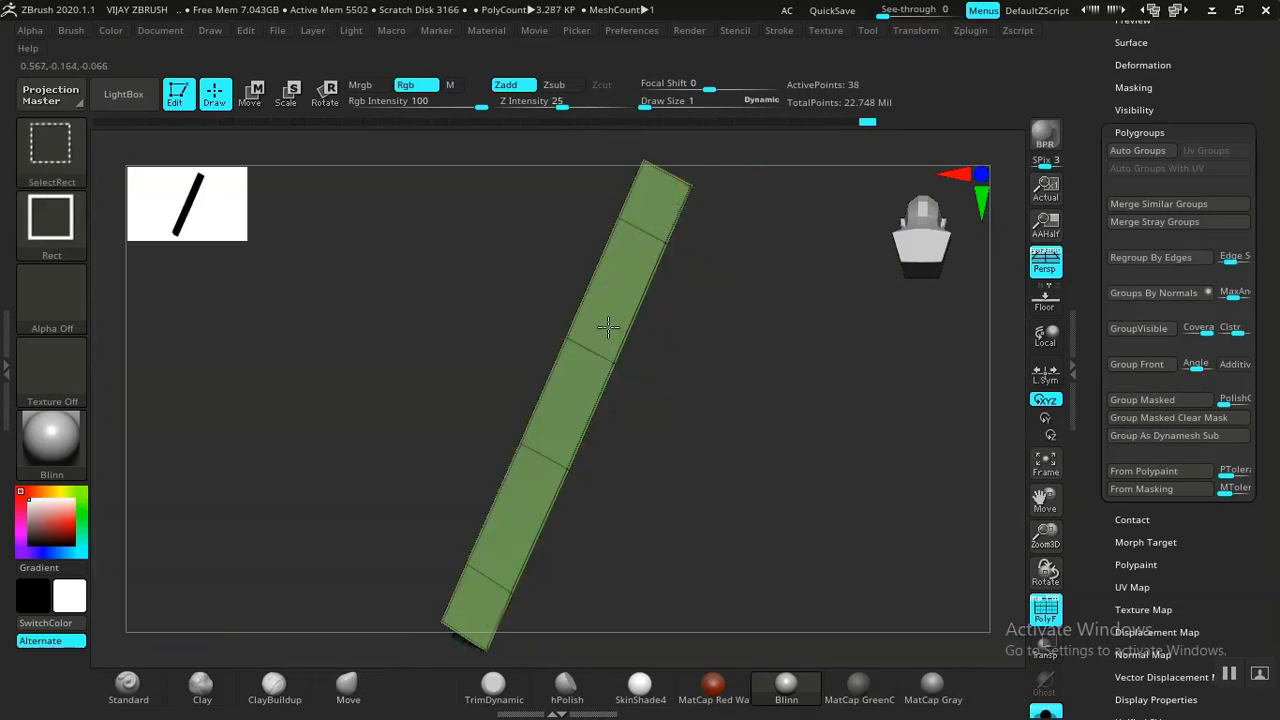
pyautogui.keyDown('ctrl'); pyautogui.keyDown('shift'); pyautogui.click(608, 327); pyautogui.keyUp('shift'); pyautogui.keyUp('ctrl')
pyautogui.keyDown('ctrl'); pyautogui.keyDown('shift'); pyautogui.click(624, 267); pyautogui.keyUp('shift'); pyautogui.keyUp('ctrl')
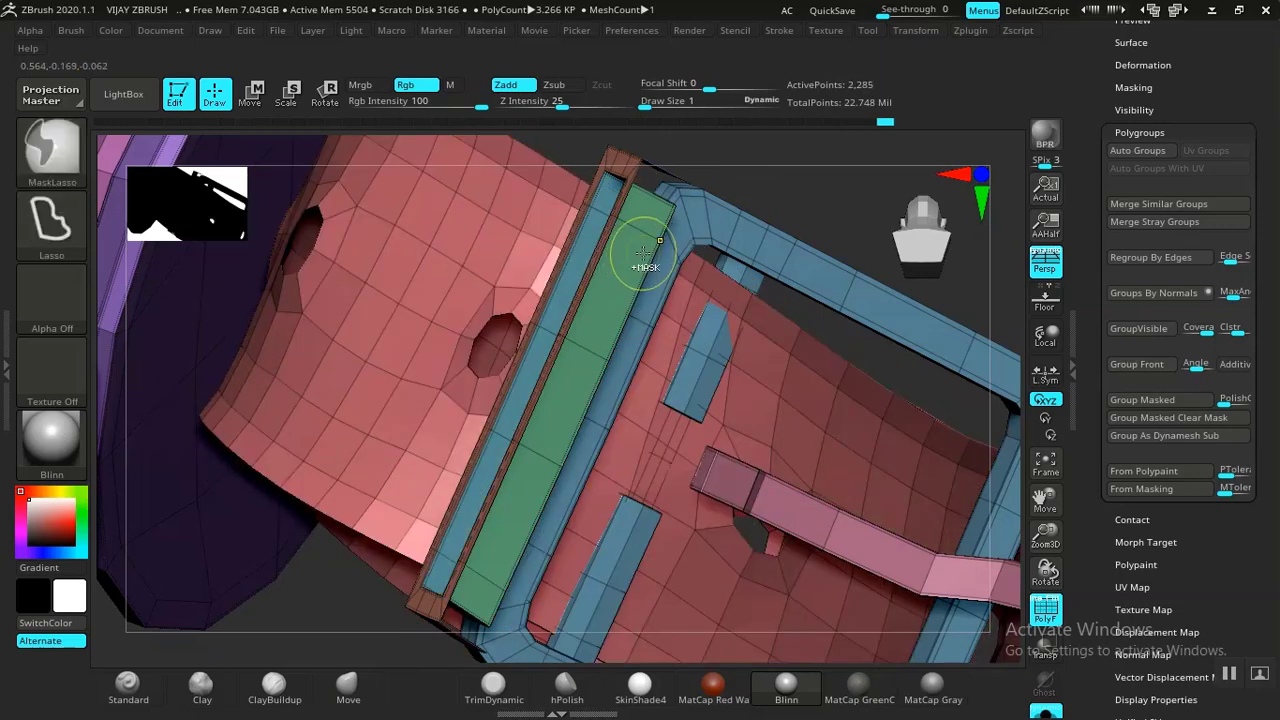
pyautogui.hotkey('ctrl', 'z')
pyautogui.keyDown('ctrl'); pyautogui.keyDown('shift'); pyautogui.click(637, 246); pyautogui.keyUp('shift'); pyautogui.keyUp('ctrl')
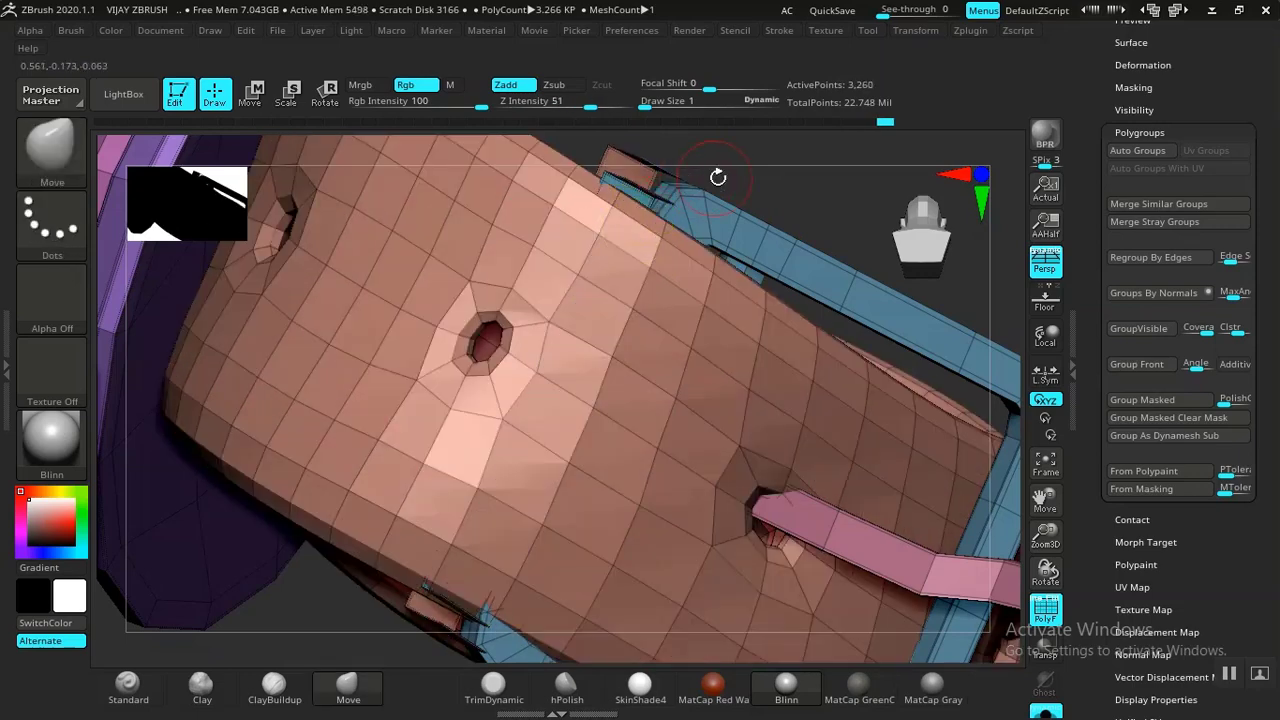
pyautogui.keyDown('ctrl'); pyautogui.keyDown('shift'); pyautogui.click(642, 161); pyautogui.keyUp('shift'); pyautogui.keyUp('ctrl')
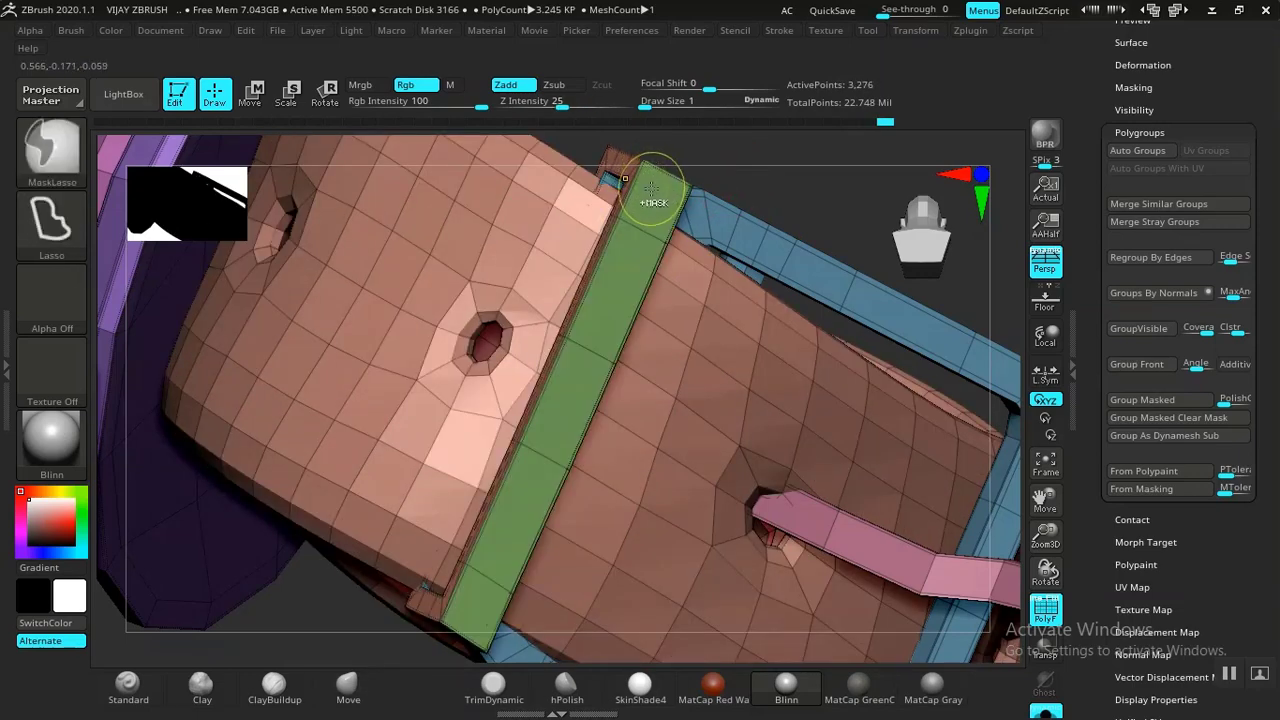
pyautogui.hotkey('ctrl', 'z')
pyautogui.keyDown('ctrl'); pyautogui.keyDown('shift'); pyautogui.click(608, 165); pyautogui.keyUp('shift'); pyautogui.keyUp('ctrl')
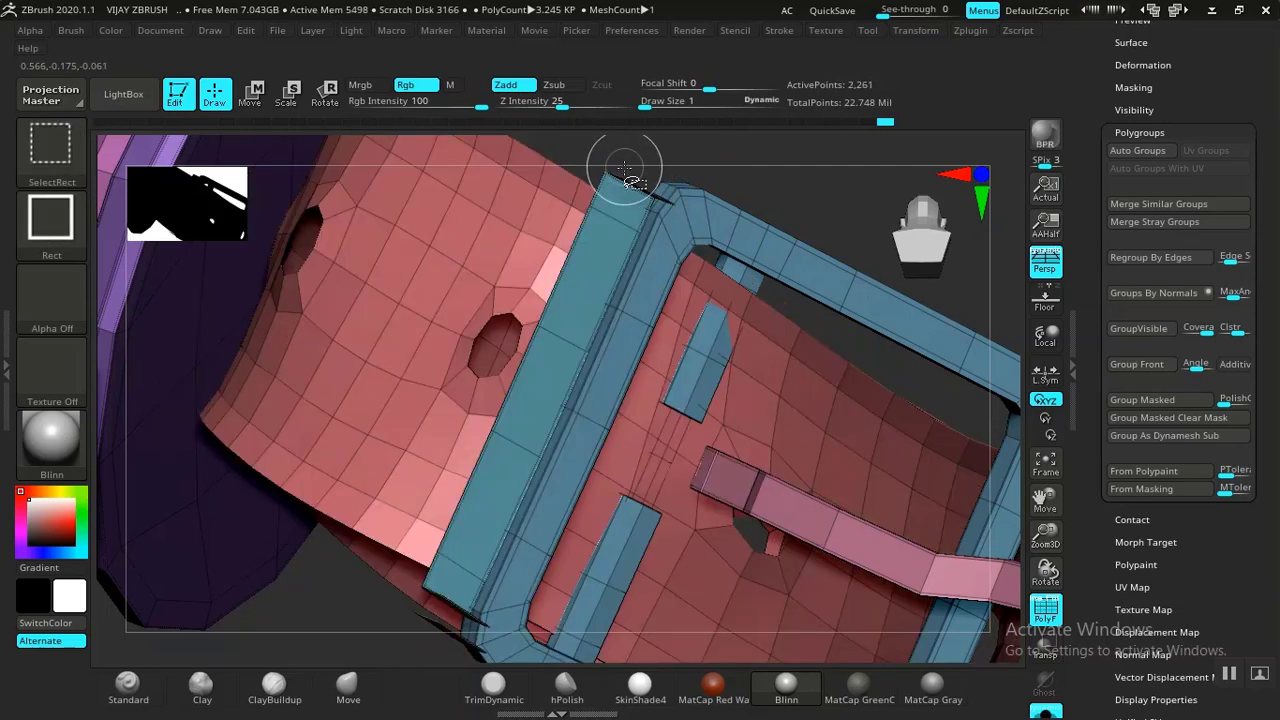
pyautogui.hotkey('ctrl', 'z')
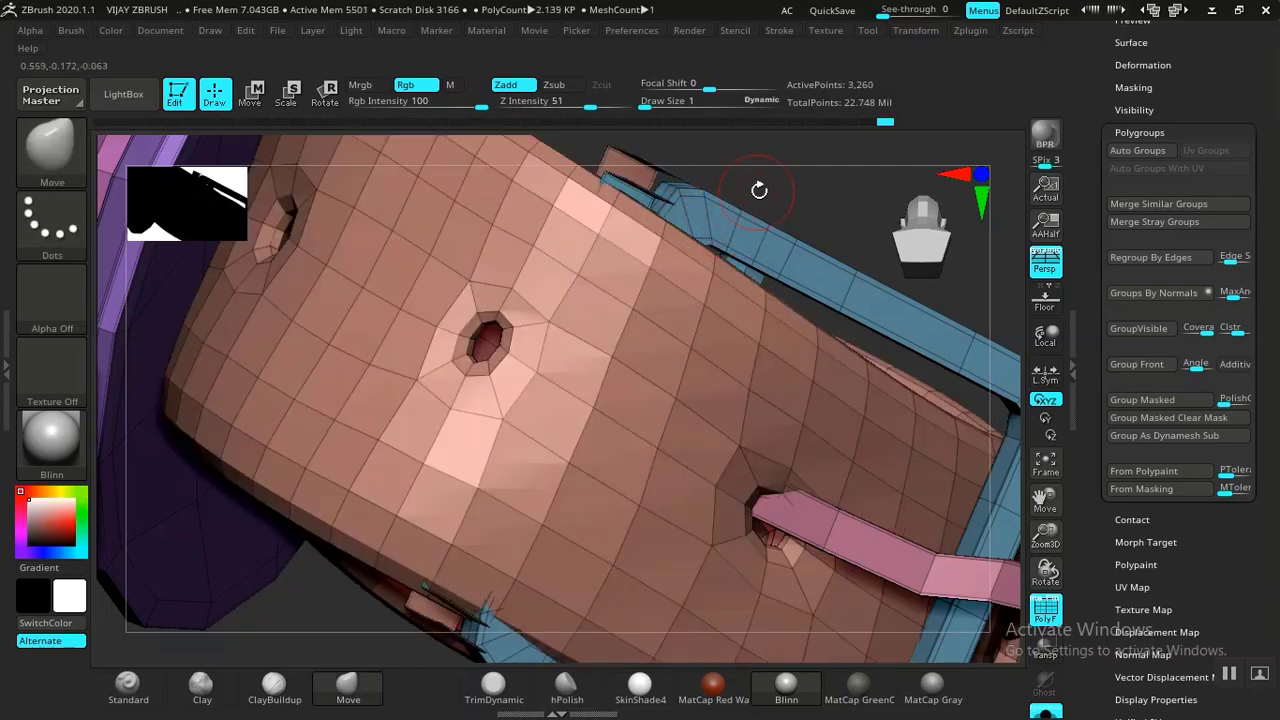
# Step: Examine the strap loop and buckle from several sides and bring back the loop's hidden outer face
pyautogui.keyDown('alt'); pyautogui.moveTo(310, 600); pyautogui.dragTo(620, 415); pyautogui.keyUp('alt')
pyautogui.keyDown('alt'); pyautogui.moveTo(549, 440); pyautogui.dragTo(351, 577); pyautogui.keyUp('alt')
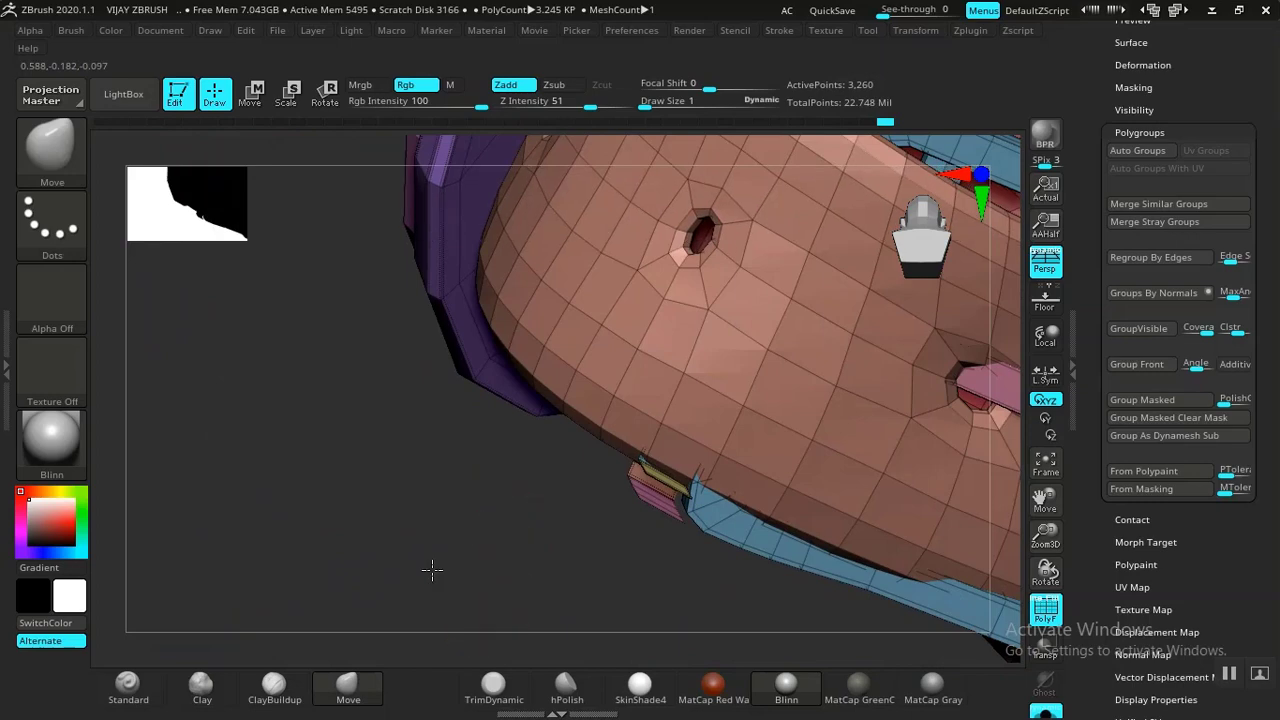
pyautogui.keyDown('alt'); pyautogui.moveTo(431, 569); pyautogui.dragTo(165, 650); pyautogui.keyUp('alt')
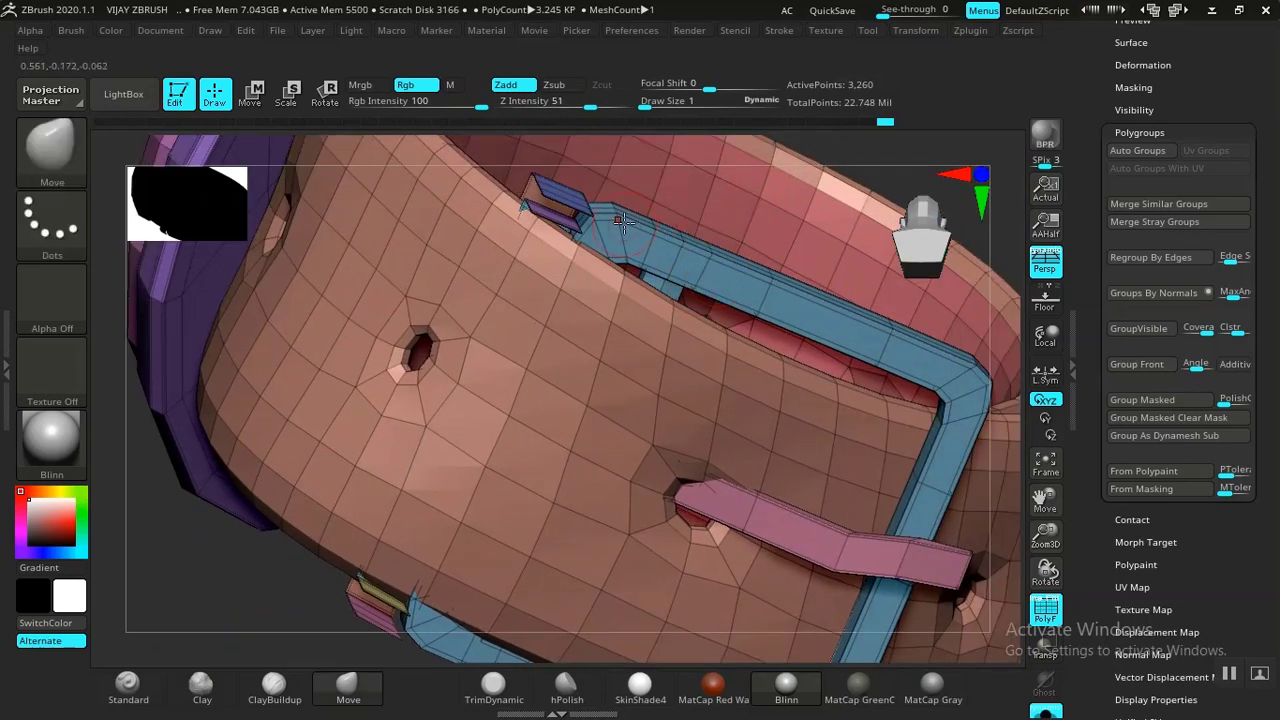
pyautogui.keyDown('alt'); pyautogui.moveTo(830, 153); pyautogui.dragTo(765, 279); pyautogui.keyUp('alt')
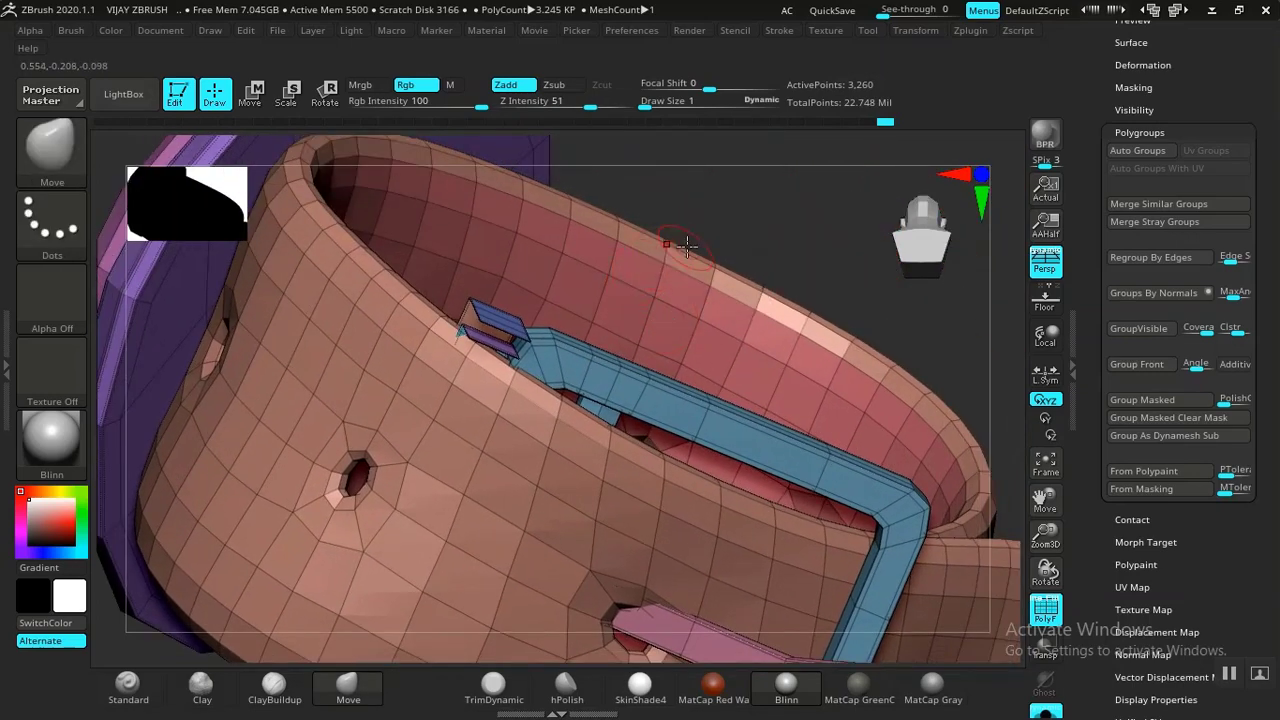
pyautogui.hotkey('ctrl', 'z')
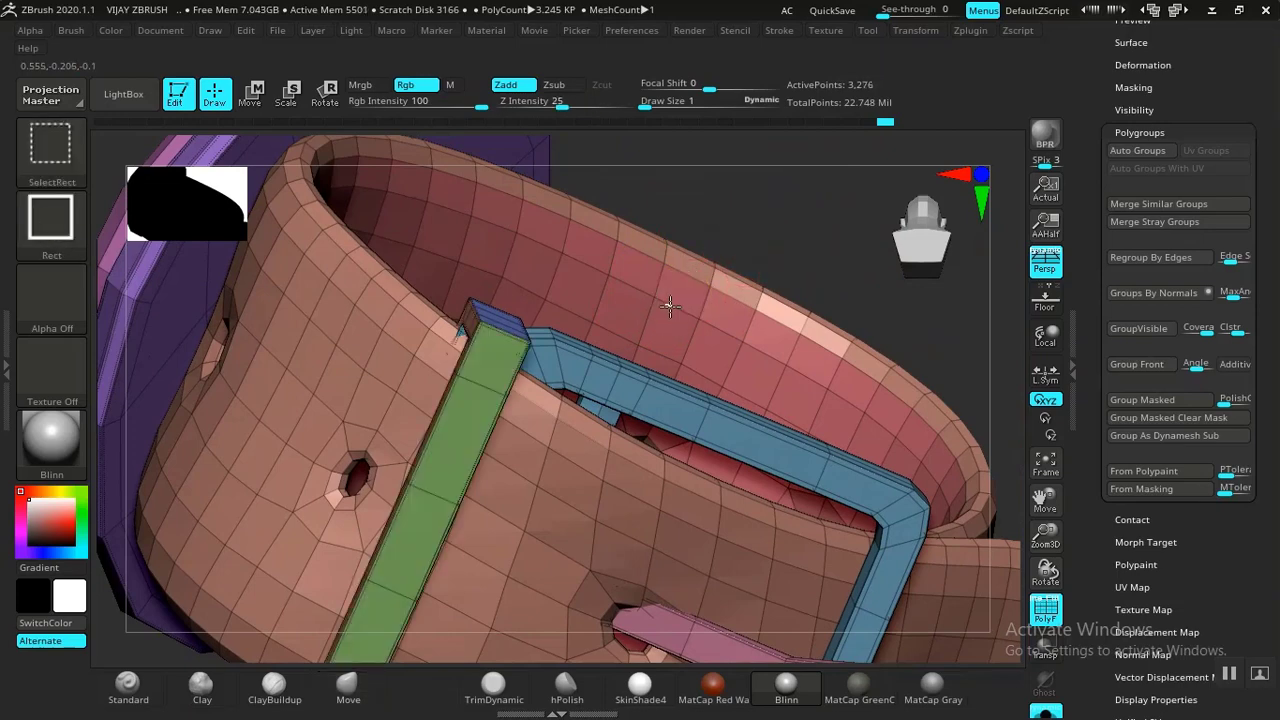
# Step: Hide the outer and inner strap polygroups, the buckle frame and the buckle tongue, keeping the case and strap loop visible
pyautogui.keyDown('ctrl'); pyautogui.keyDown('shift'); pyautogui.click(670, 307); pyautogui.keyUp('shift'); pyautogui.keyUp('ctrl')
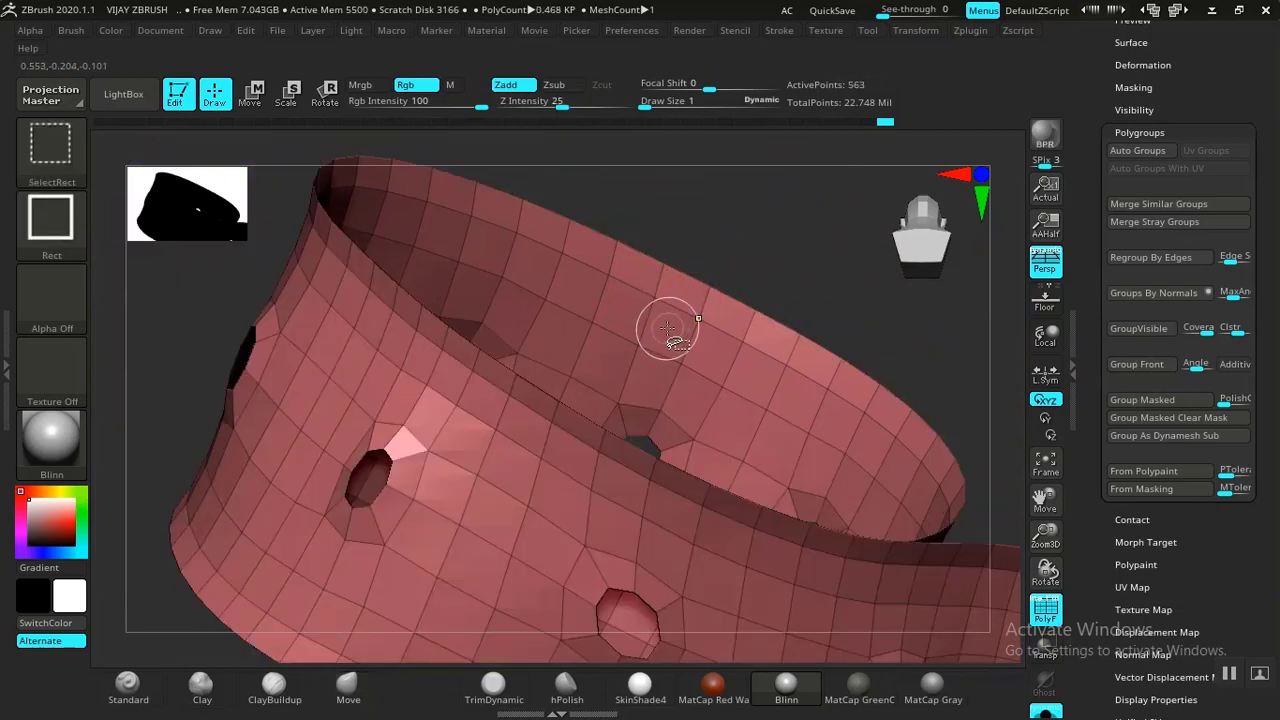
pyautogui.keyDown('ctrl'); pyautogui.keyDown('shift'); pyautogui.click(760, 229); pyautogui.keyUp('shift'); pyautogui.keyUp('ctrl')
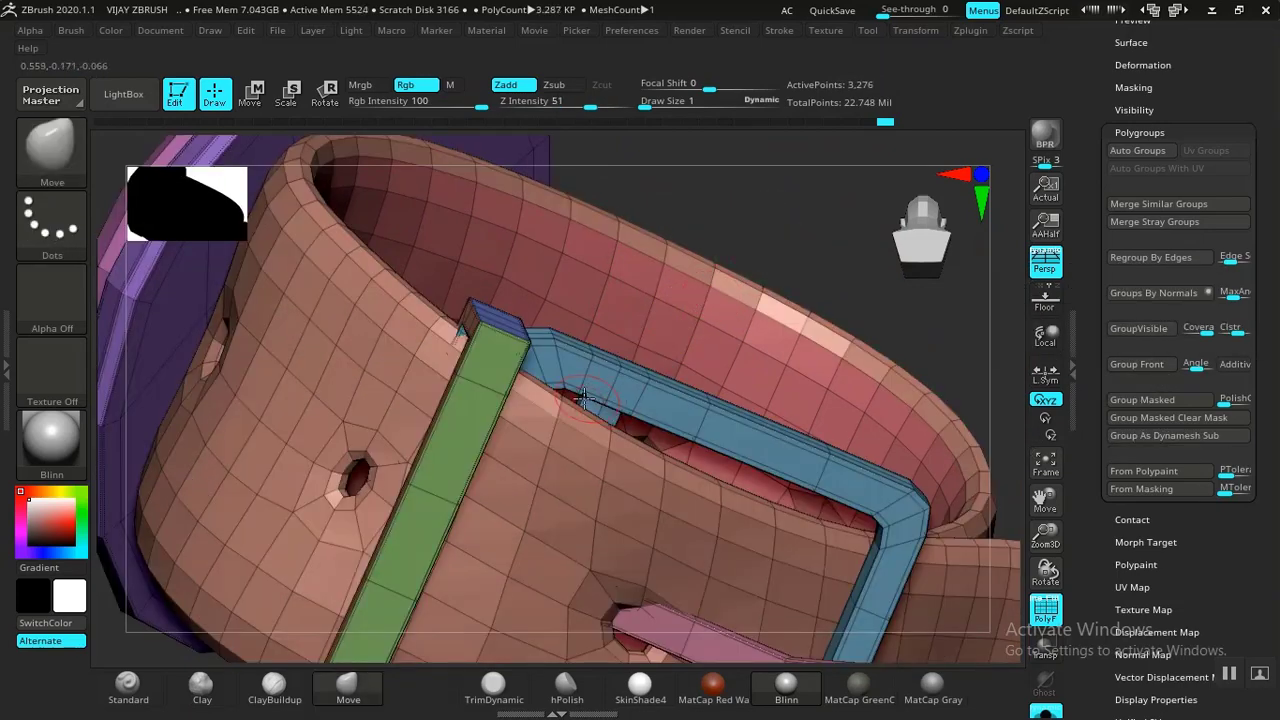
pyautogui.keyDown('ctrl'); pyautogui.keyDown('shift'); pyautogui.click(388, 402); pyautogui.keyUp('shift'); pyautogui.keyUp('ctrl')
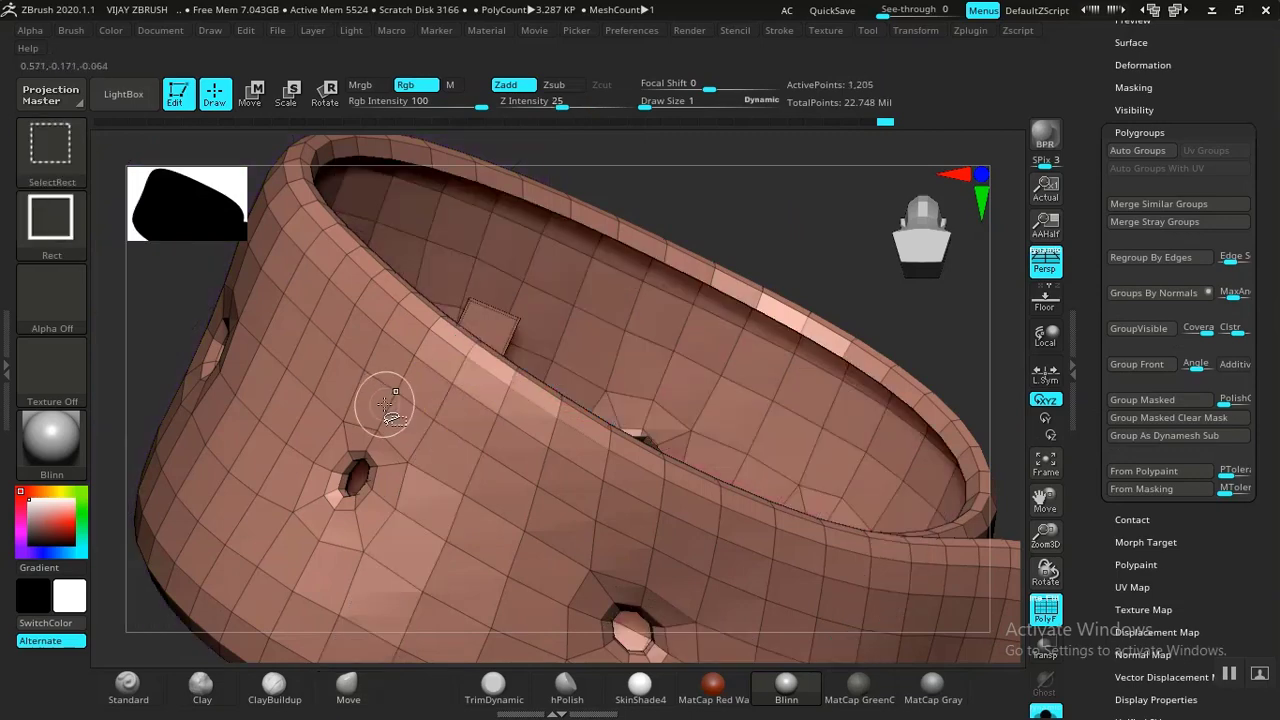
pyautogui.keyDown('ctrl'); pyautogui.keyDown('shift'); pyautogui.click(390, 405); pyautogui.keyUp('shift'); pyautogui.keyUp('ctrl')
pyautogui.moveTo(700, 260); pyautogui.dragTo(686, 243)
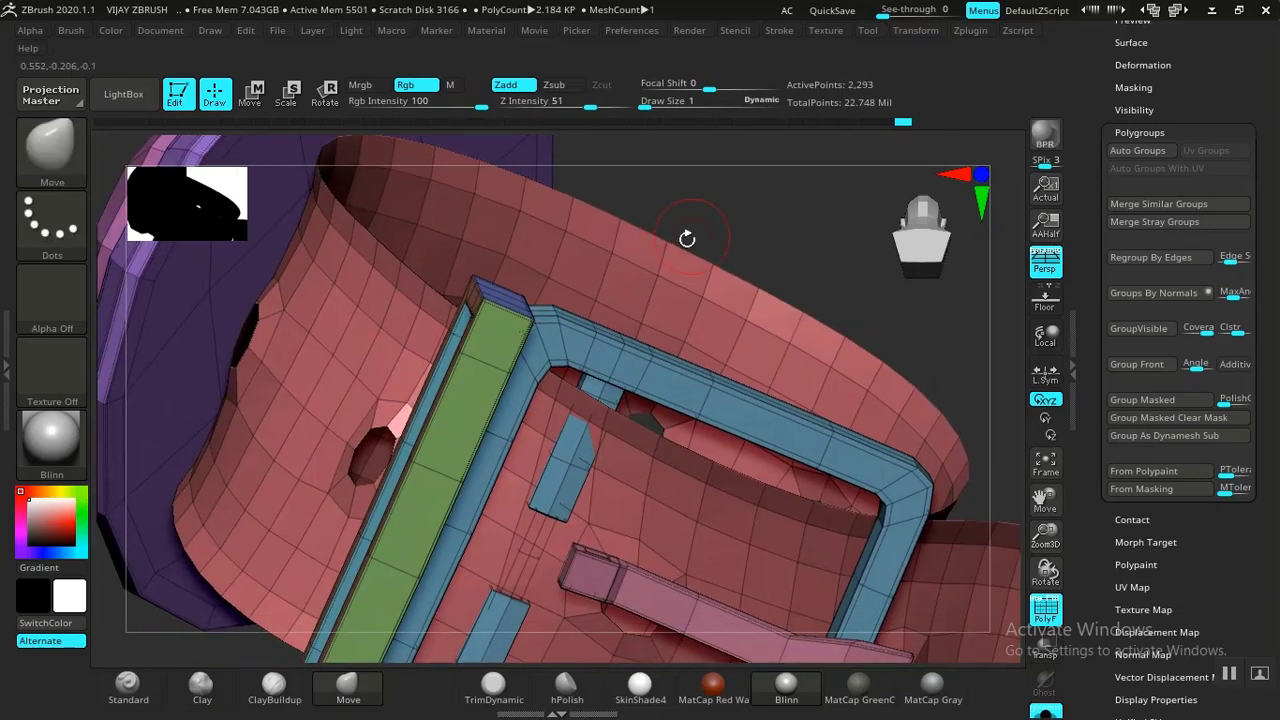
pyautogui.keyDown('ctrl'); pyautogui.keyDown('alt'); pyautogui.keyDown('shift'); pyautogui.click(652, 277); pyautogui.keyUp('shift'); pyautogui.keyUp('alt'); pyautogui.keyUp('ctrl')
pyautogui.keyDown('ctrl'); pyautogui.keyDown('alt'); pyautogui.keyDown('shift'); pyautogui.click(618, 368); pyautogui.keyUp('shift'); pyautogui.keyUp('alt'); pyautogui.keyUp('ctrl')
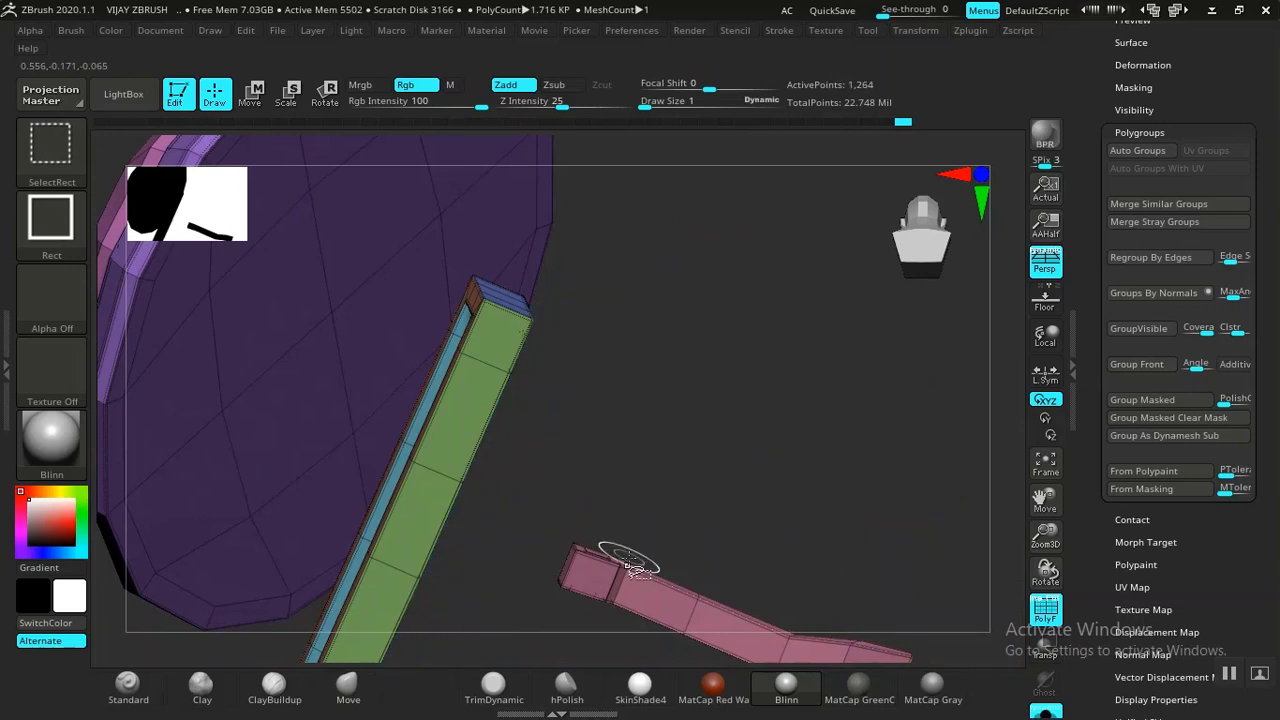
pyautogui.moveTo(706, 374); pyautogui.dragTo(797, 404)
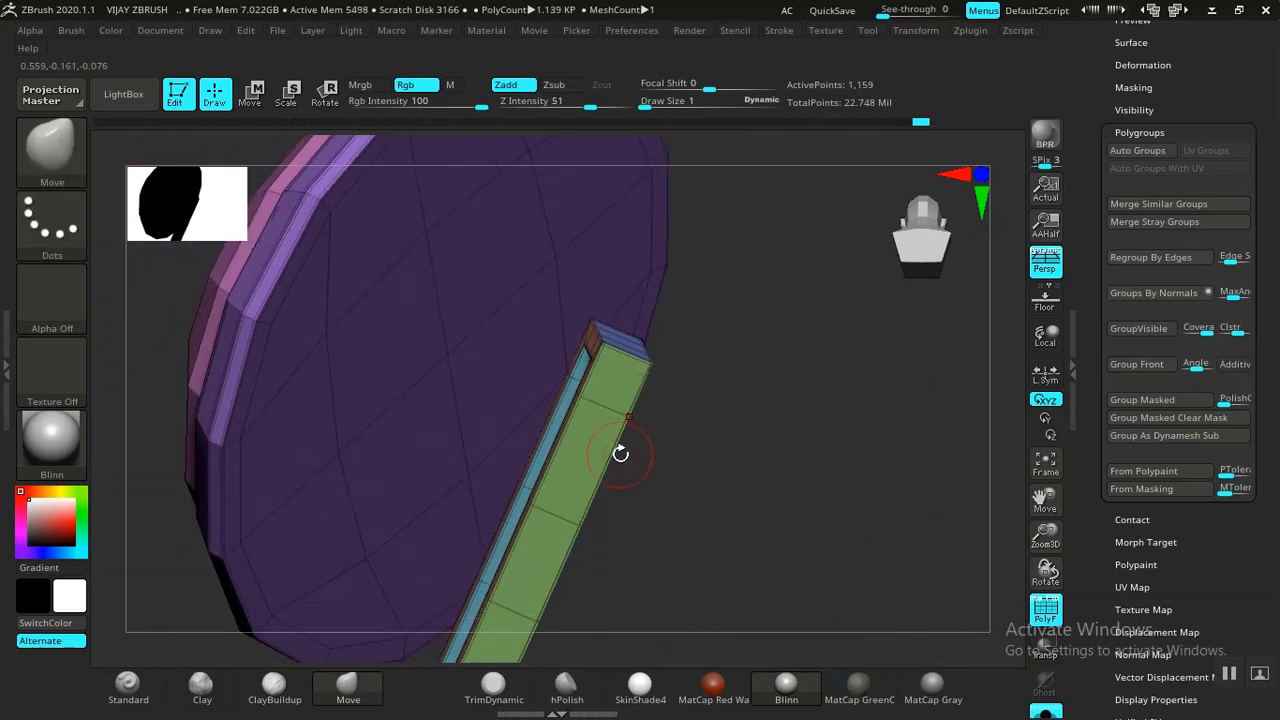
# Step: Mask the whole strap loop, turn it into a single polygroup, and unhide the rest of the watch
pyautogui.moveTo(709, 436)
pyautogui.mouseDown()
pyautogui.moveTo(809, 414)
pyautogui.moveTo(829, 371)
pyautogui.moveTo(933, 389)
pyautogui.moveTo(590, 386)
pyautogui.moveTo(560, 300)
pyautogui.moveTo(763, 380)
pyautogui.moveTo(763, 440)
pyautogui.moveTo(718, 521)
pyautogui.moveTo(717, 460)
pyautogui.moveTo(694, 460)
pyautogui.moveTo(754, 469)
pyautogui.moveTo(685, 459)
pyautogui.mouseUp()
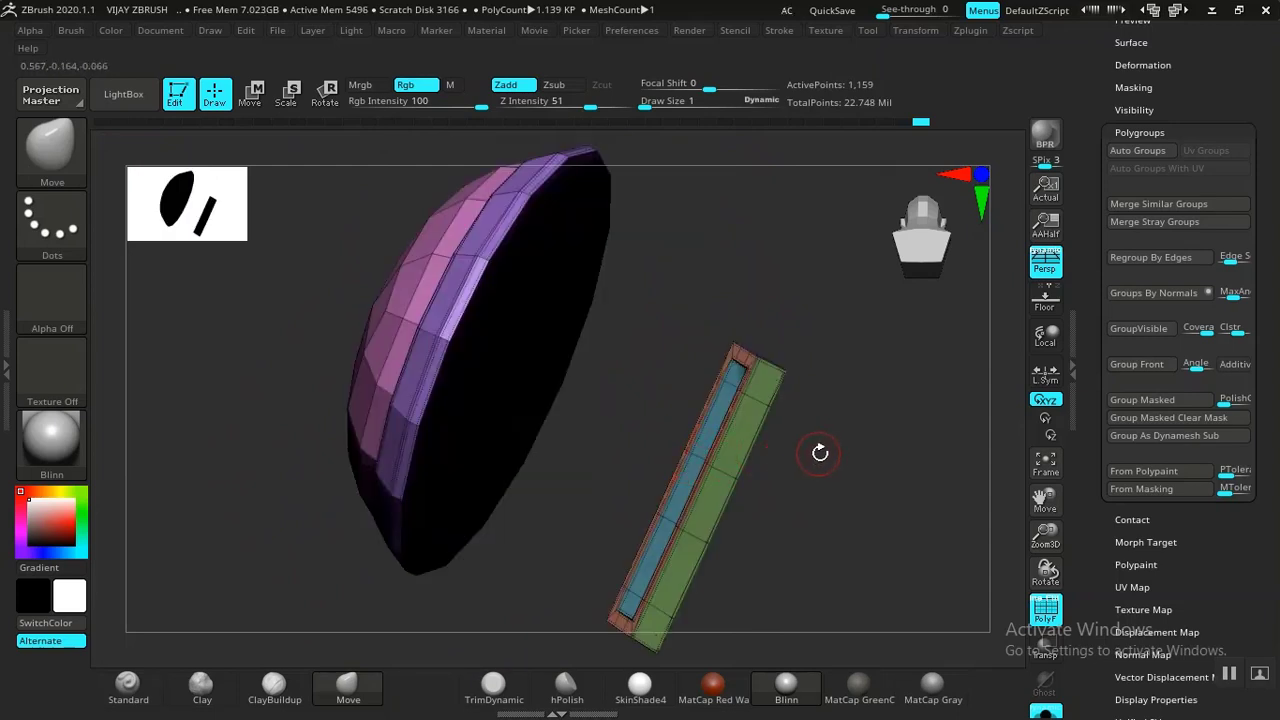
pyautogui.moveTo(820, 453); pyautogui.dragTo(823, 363)
pyautogui.moveTo(835, 318)
pyautogui.keyDown('ctrl'); pyautogui.mouseDown()
pyautogui.moveTo(786, 591)
pyautogui.moveTo(490, 590)
pyautogui.moveTo(571, 406)
pyautogui.moveTo(743, 206)
pyautogui.moveTo(840, 305)
pyautogui.mouseUp(); pyautogui.keyUp('ctrl')
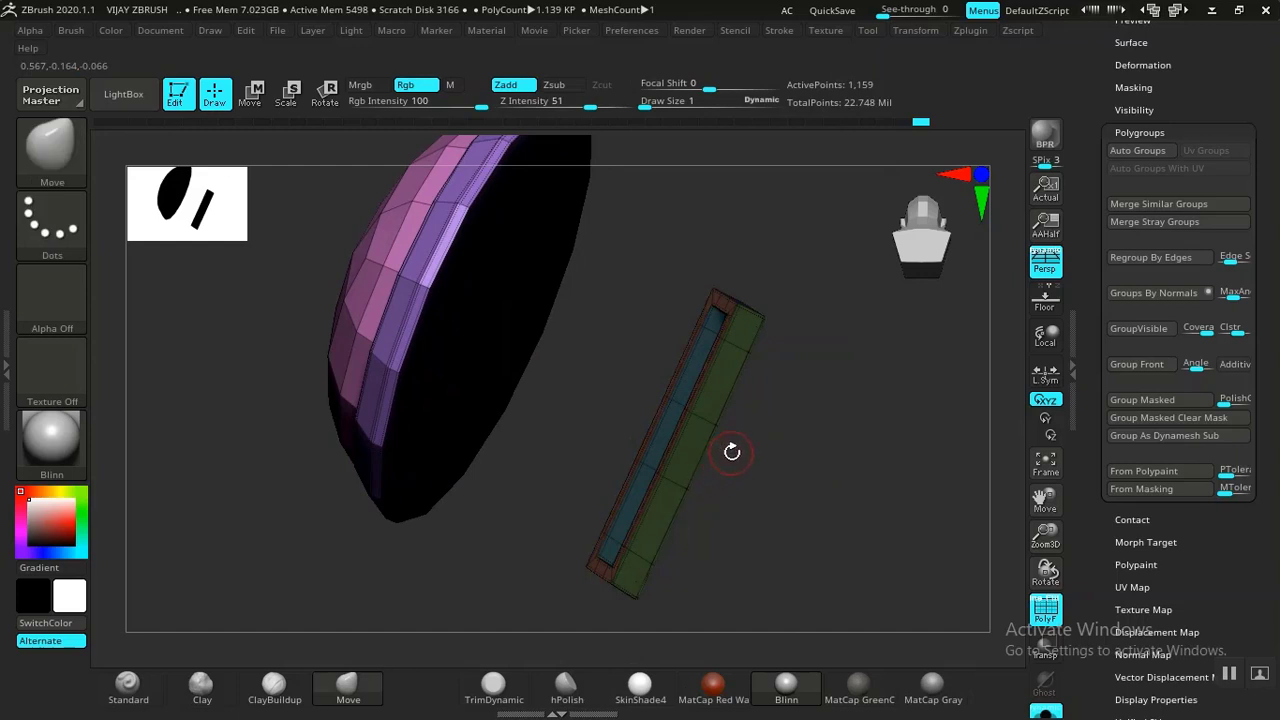
pyautogui.hotkey('ctrl', 'w')
pyautogui.keyDown('ctrl'); pyautogui.keyDown('shift'); pyautogui.click(777, 258); pyautogui.keyUp('shift'); pyautogui.keyUp('ctrl')
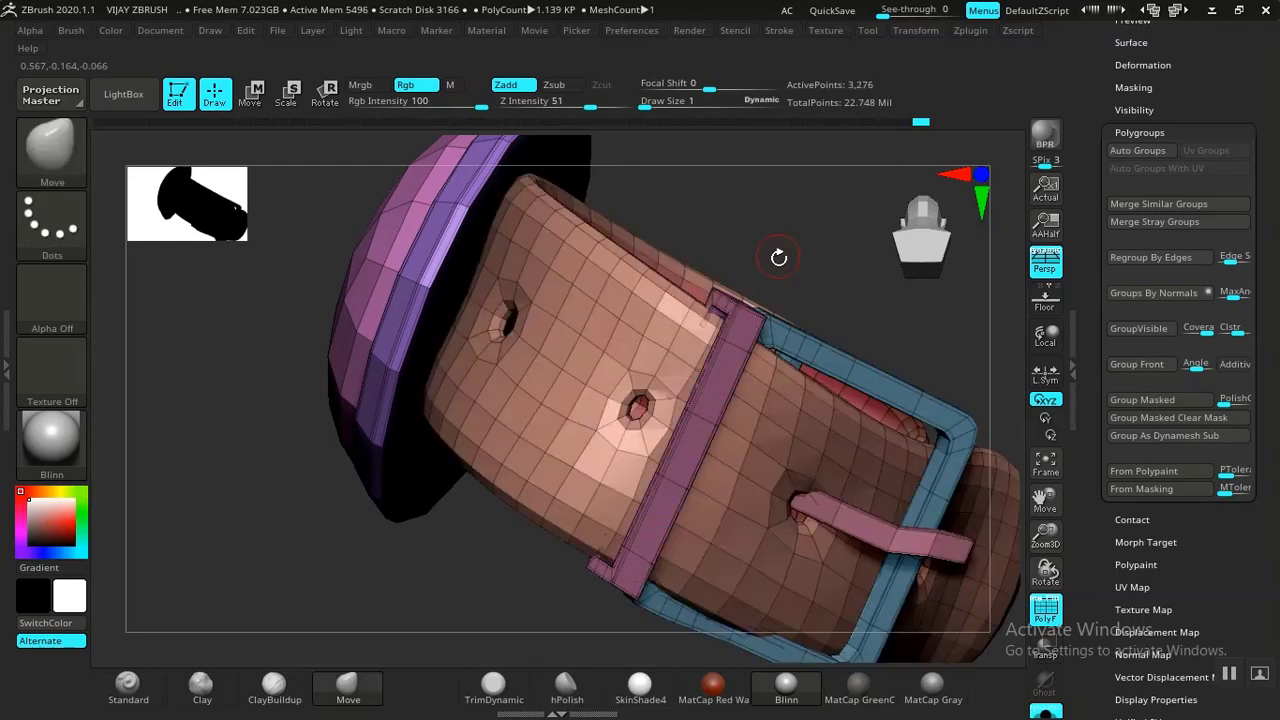
# Step: Unwrap the wristwatch with UV Master using its polygroups
pyautogui.moveTo(762, 238); pyautogui.dragTo(718, 318)
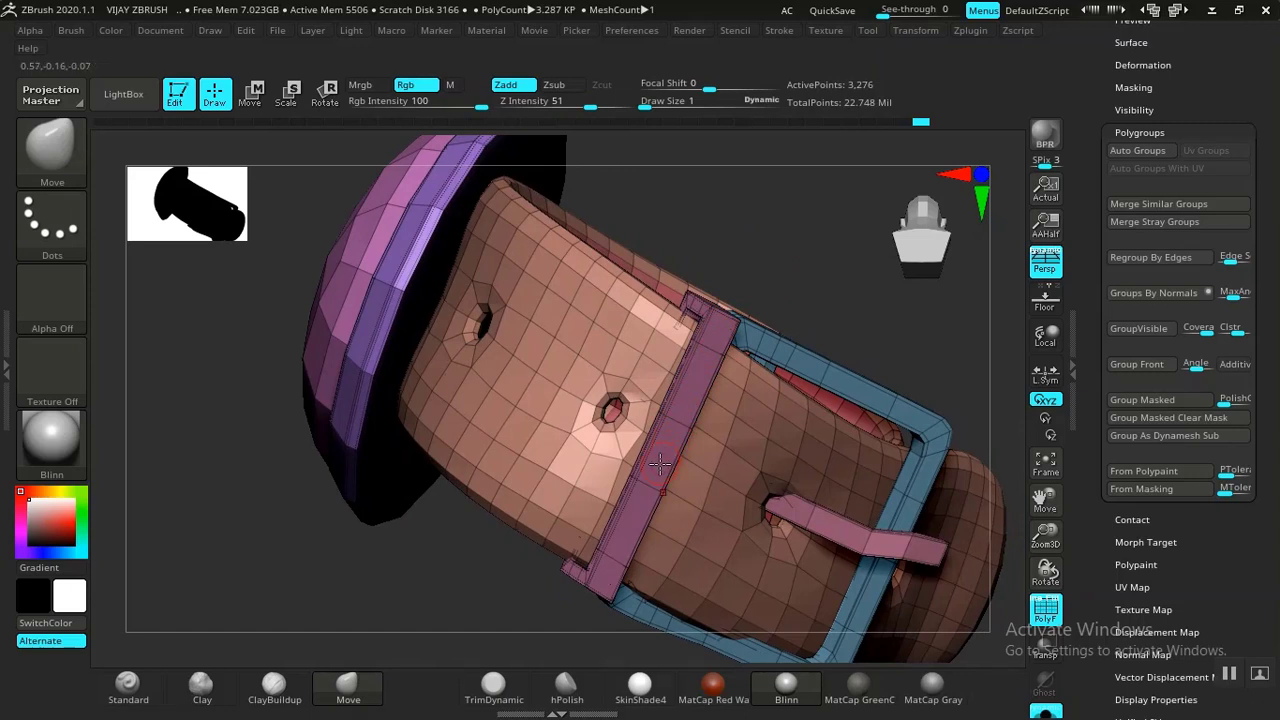
pyautogui.moveTo(731, 257); pyautogui.dragTo(697, 292)
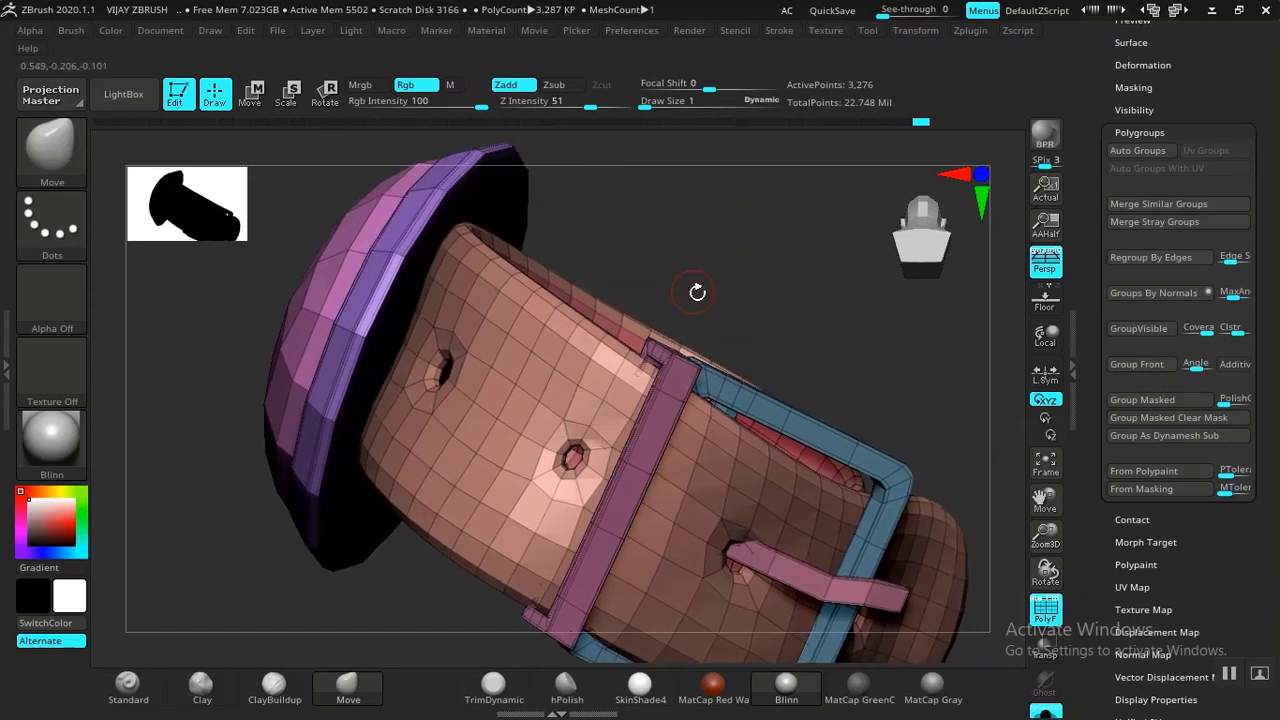
pyautogui.click(972, 32)
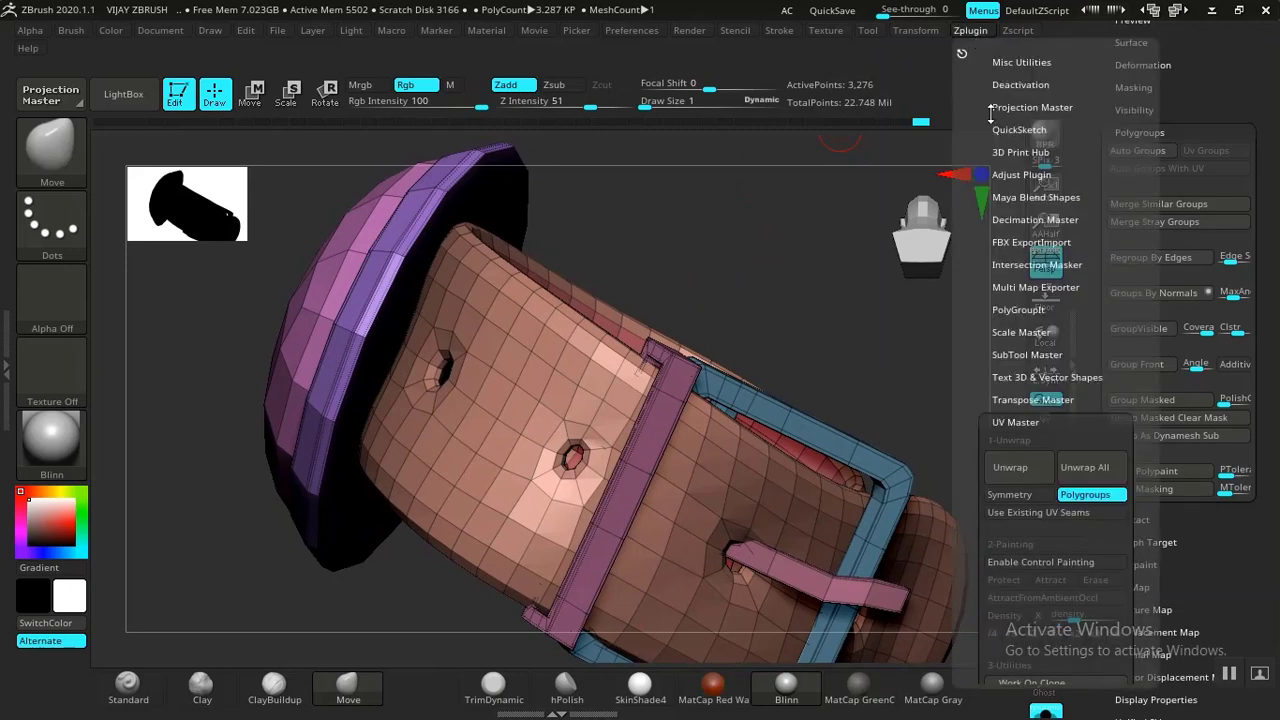
pyautogui.click(1015, 472)
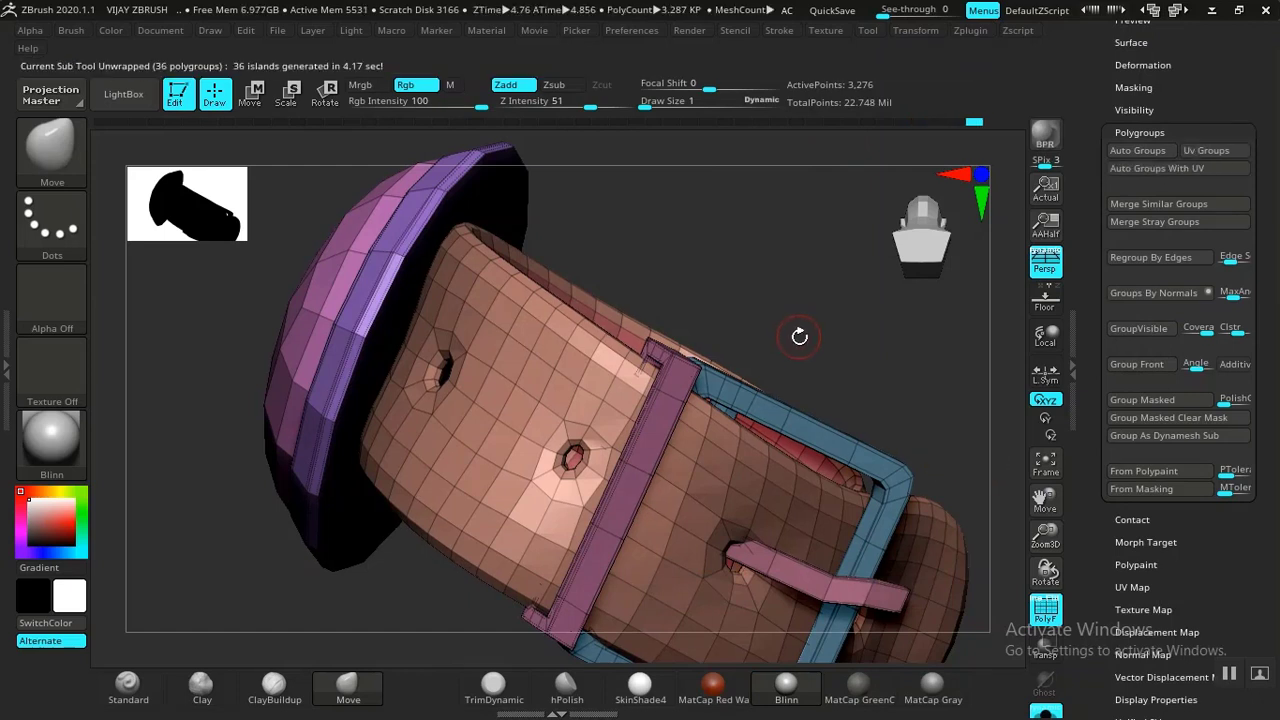
pyautogui.keyDown('alt'); pyautogui.moveTo(838, 337); pyautogui.dragTo(812, 276); pyautogui.keyUp('alt')
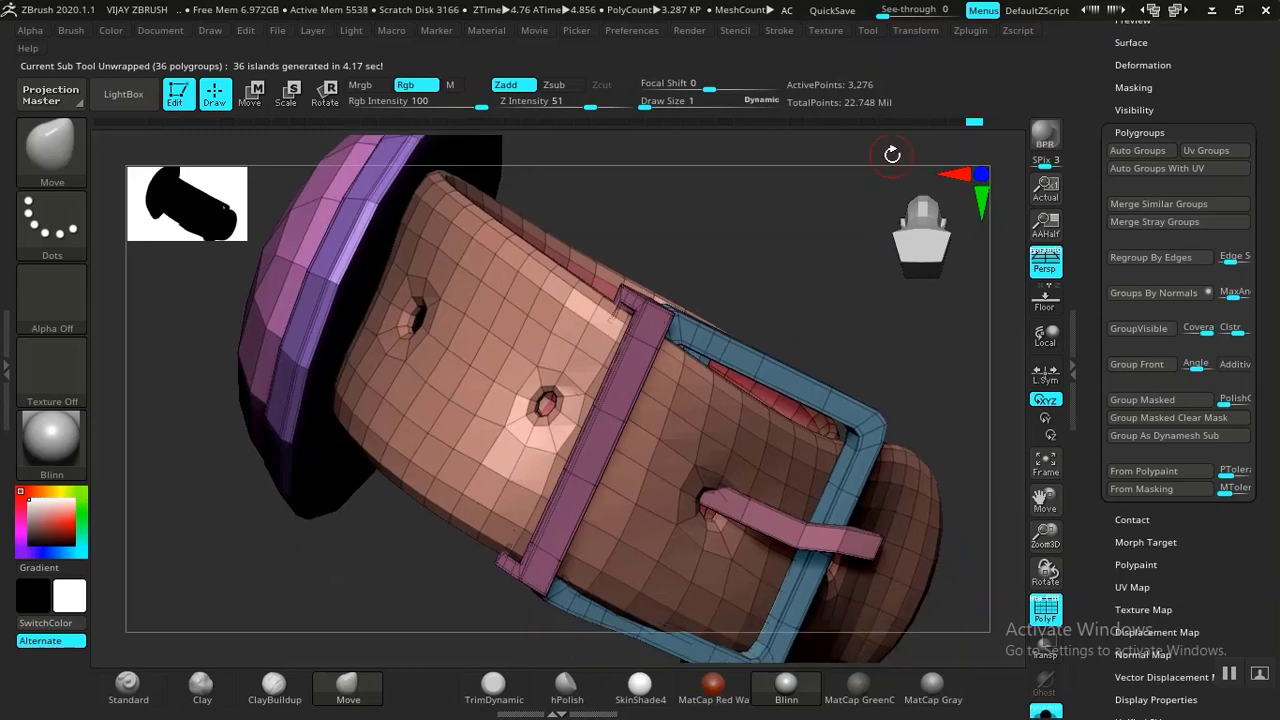
# Step: Make OUTER EYES1 the active subtool and frame both eyeballs in the view
pyautogui.moveTo(1096, 166); pyautogui.dragTo(1084, 270)
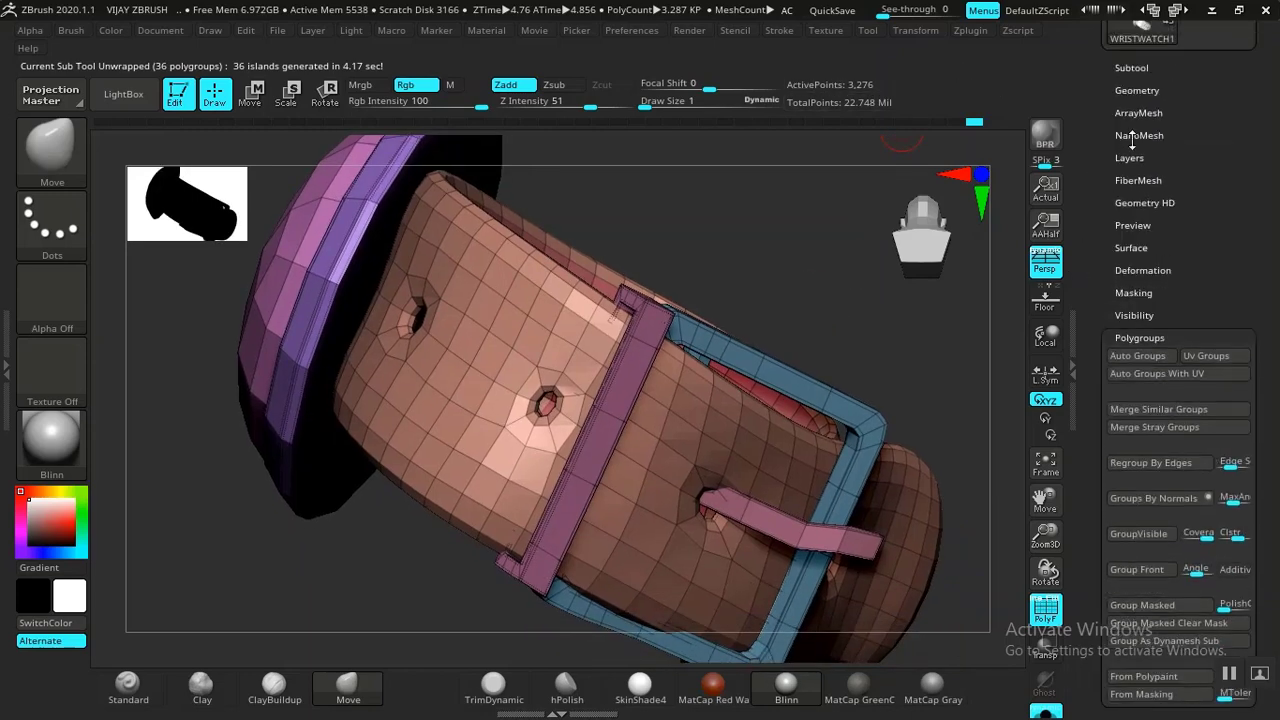
pyautogui.click(1132, 68)
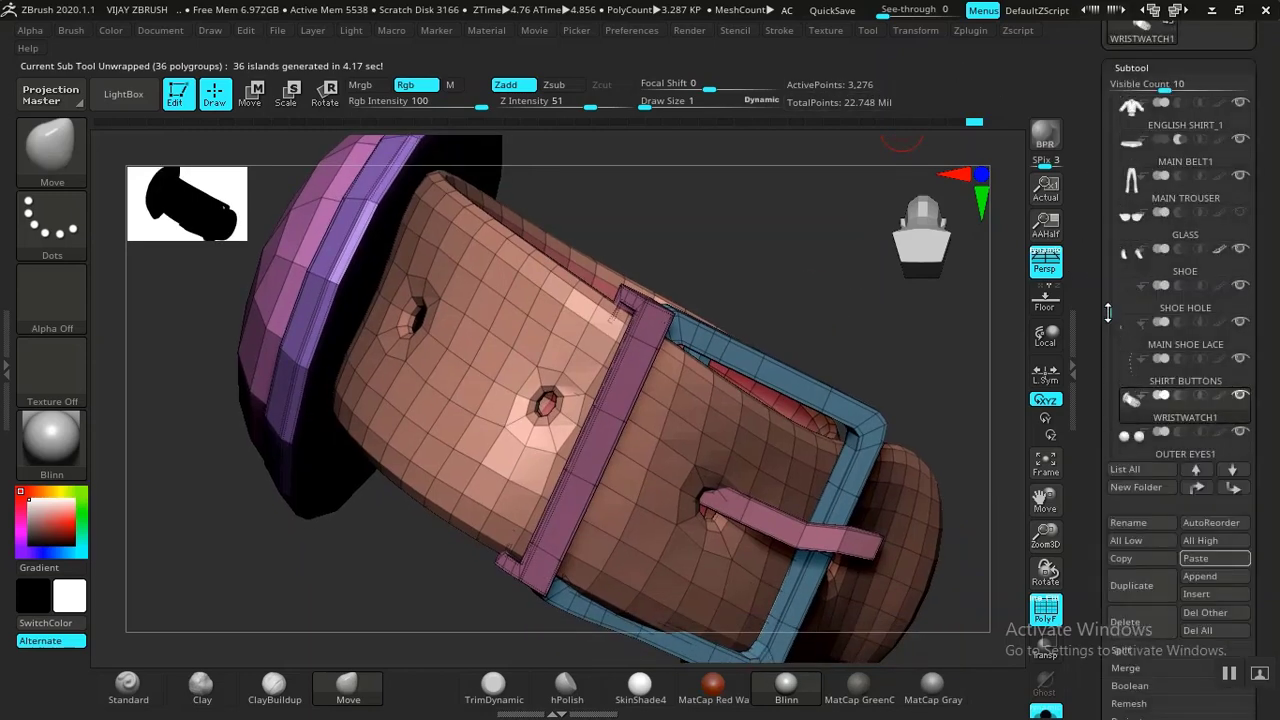
pyautogui.moveTo(1108, 313); pyautogui.dragTo(1110, 336)
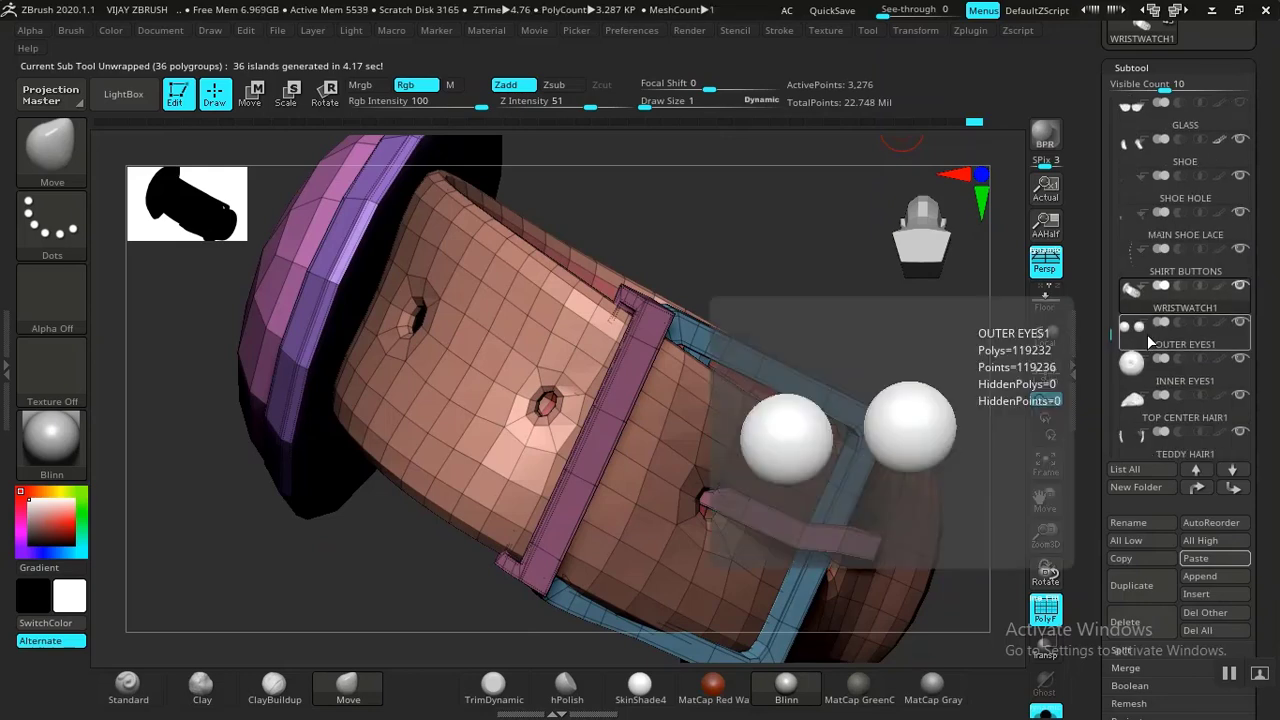
pyautogui.click(1160, 345)
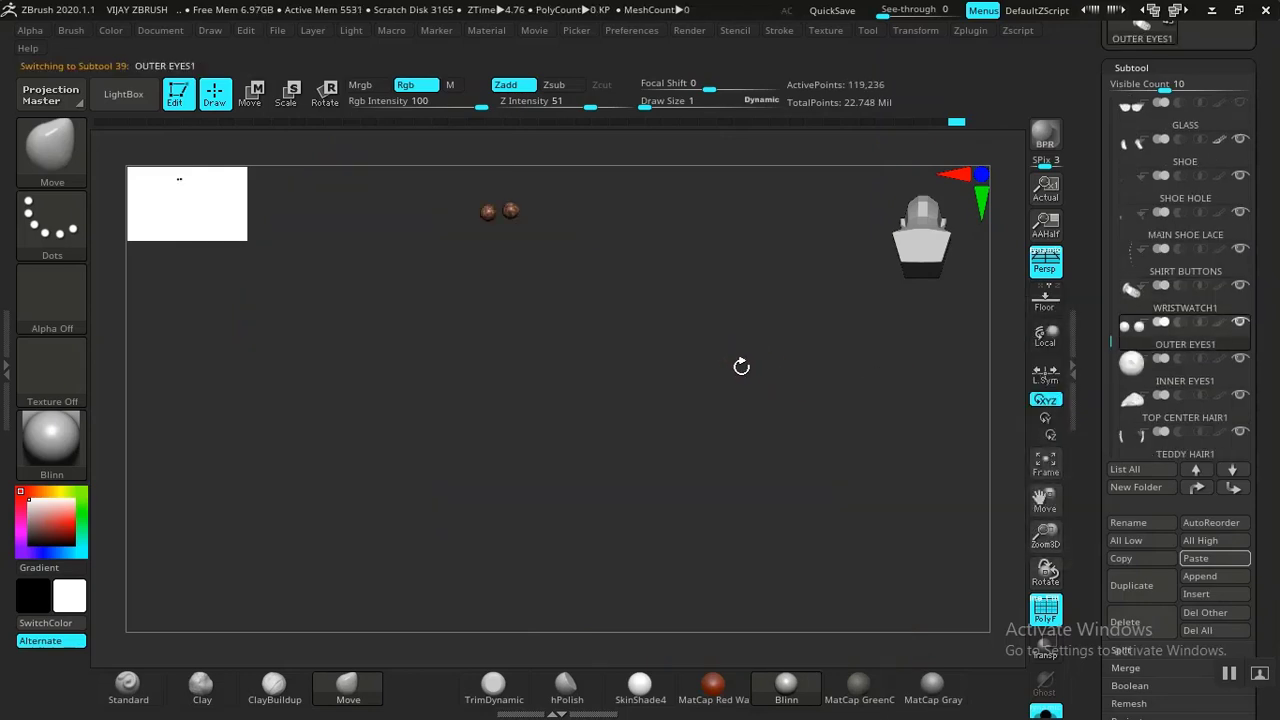
pyautogui.keyDown('alt'); pyautogui.moveTo(596, 564); pyautogui.dragTo(280, 715); pyautogui.keyUp('alt')
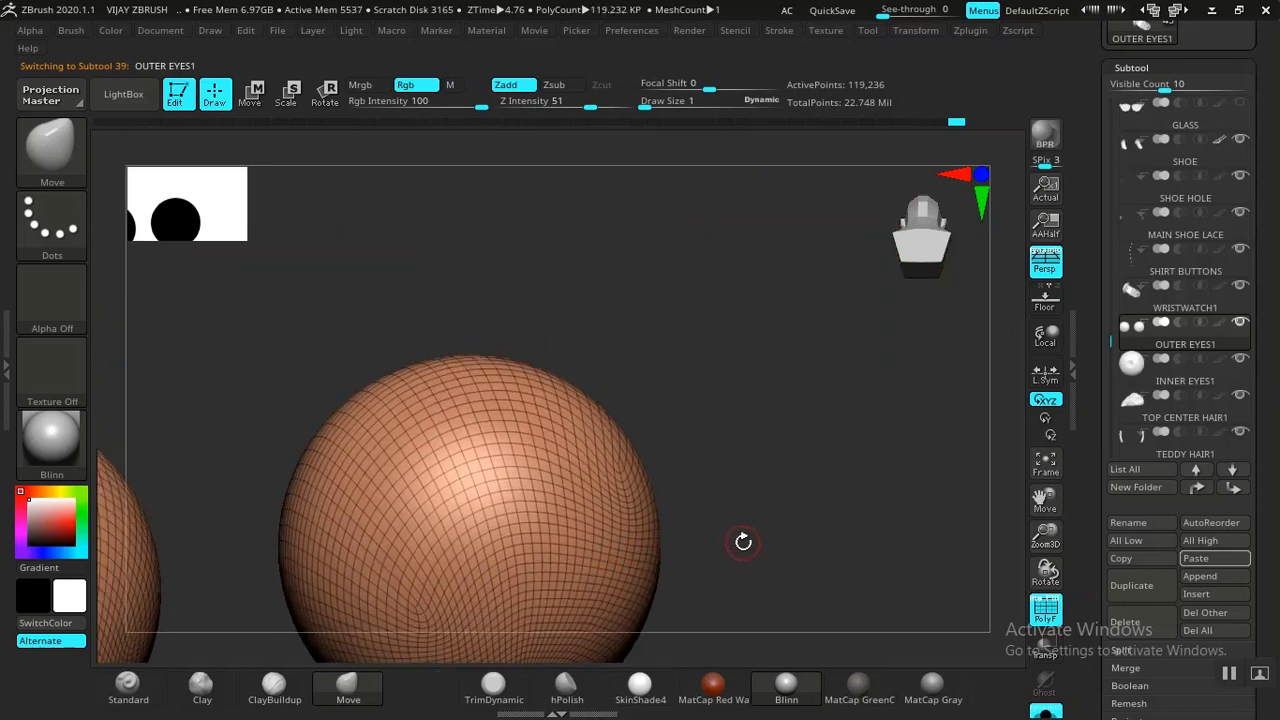
pyautogui.hotkey('shift', 'f')
pyautogui.press('f')
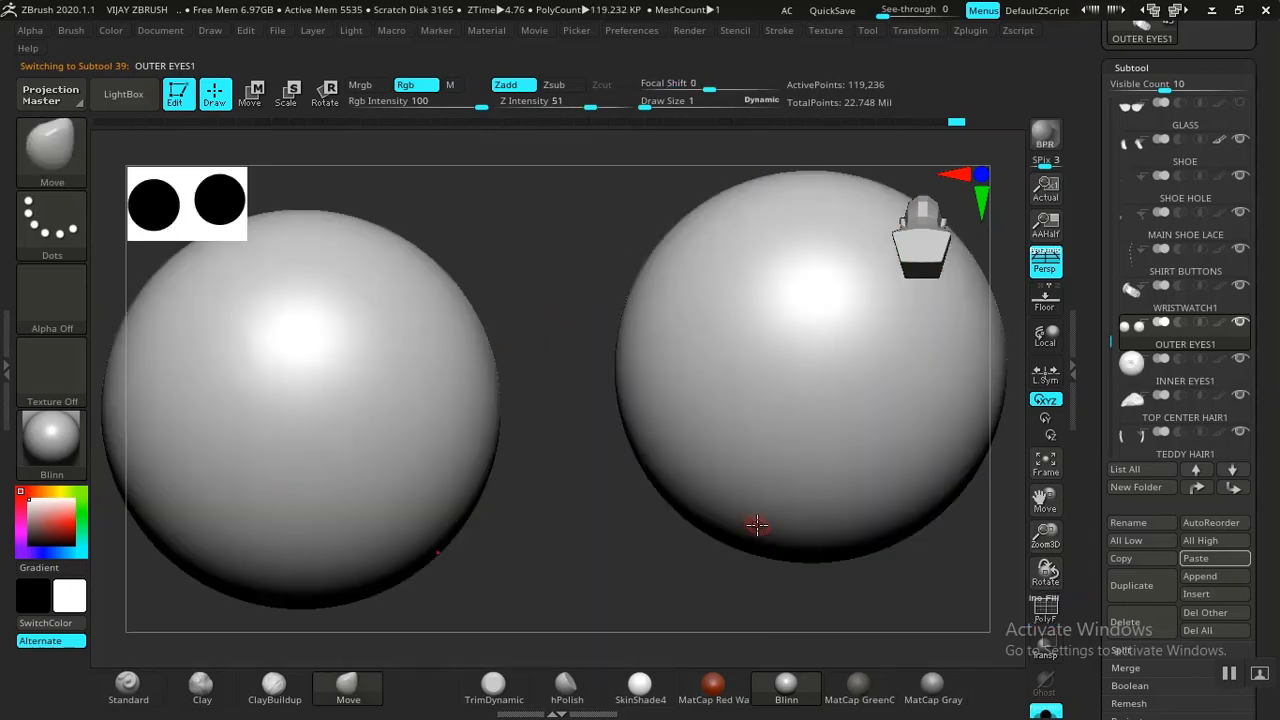
# Step: View the outer eyes exactly from the side with their wireframe shown and lower their subdivision level by two
pyautogui.moveTo(614, 583); pyautogui.dragTo(754, 555)
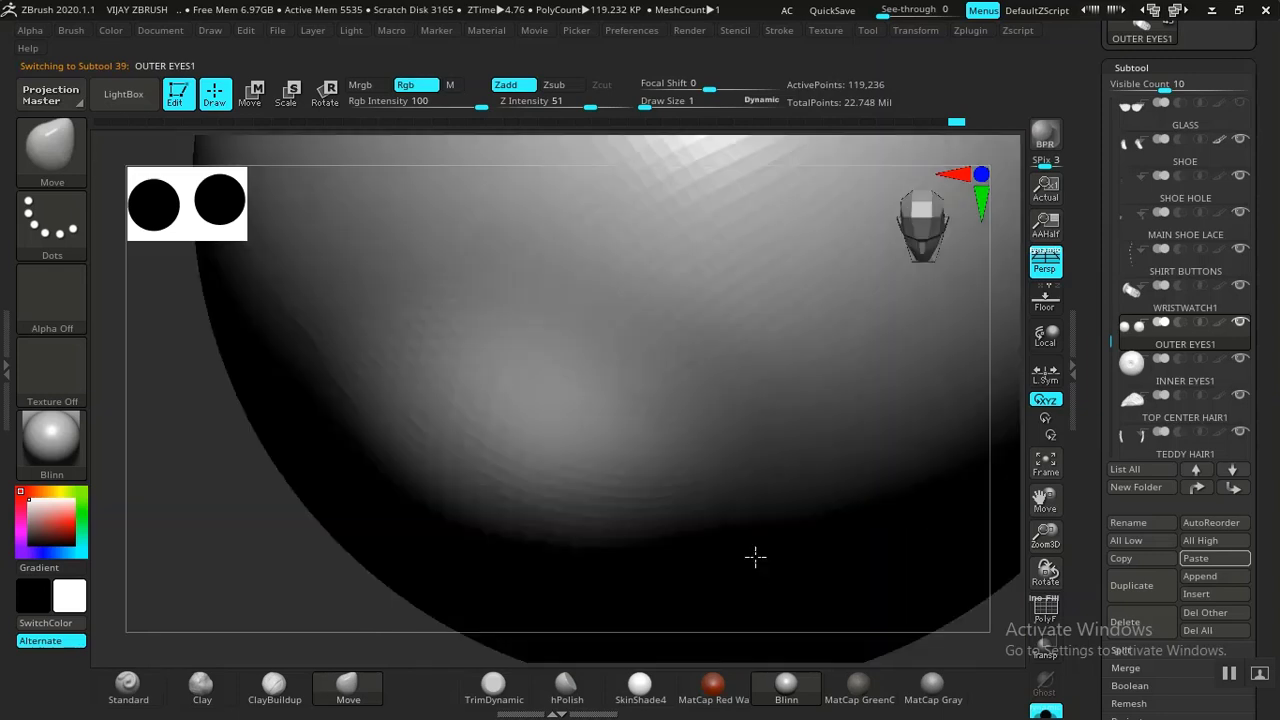
pyautogui.press('f')
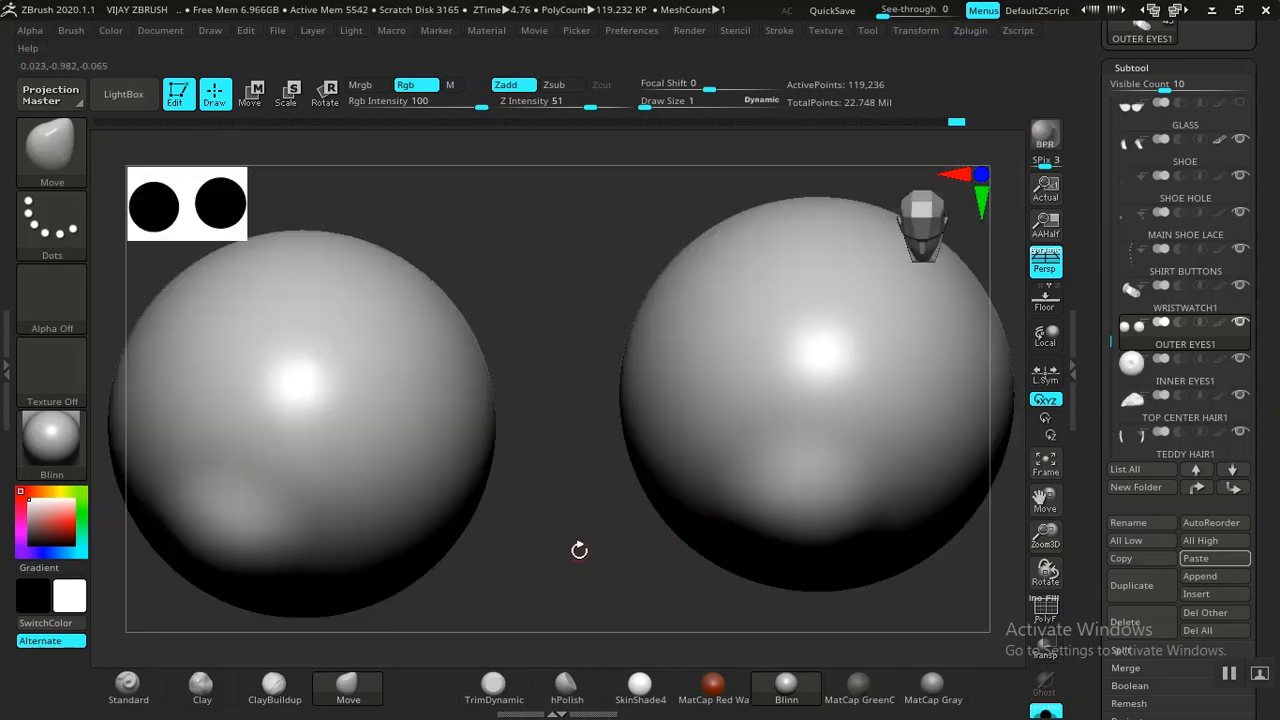
pyautogui.press('f')
pyautogui.keyDown('shift'); pyautogui.moveTo(579, 550); pyautogui.dragTo(683, 551); pyautogui.keyUp('shift')
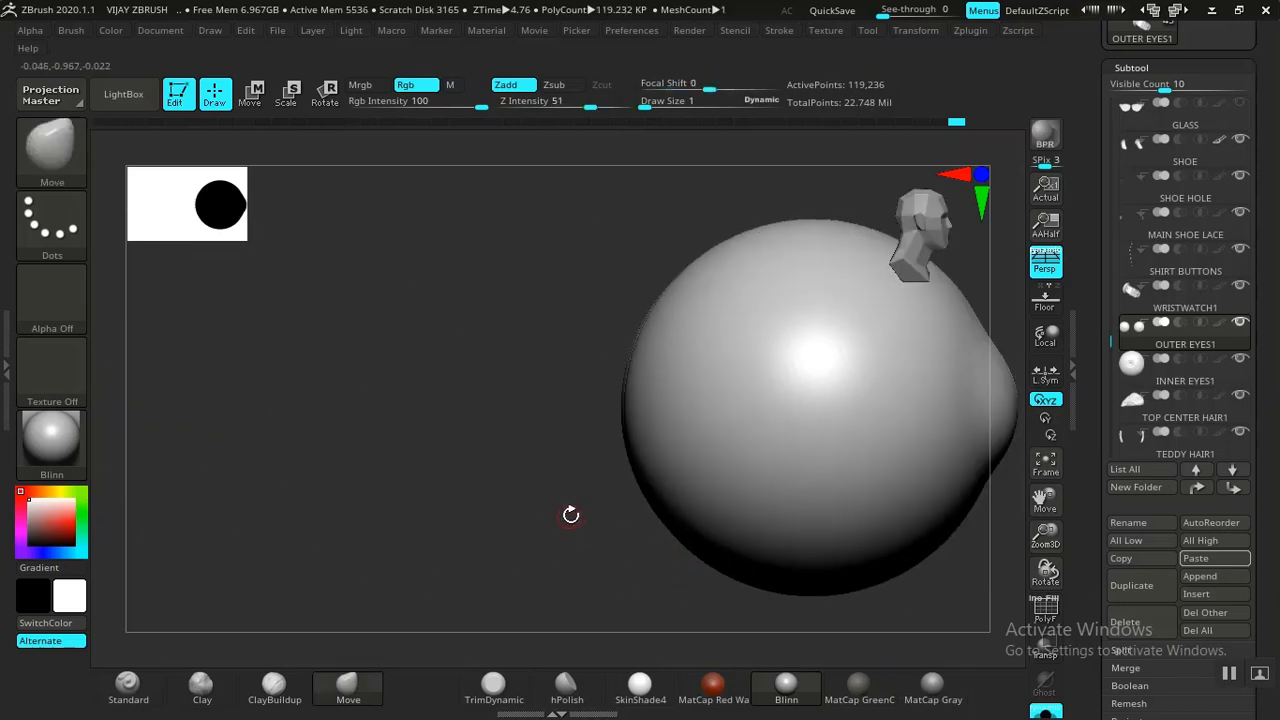
pyautogui.hotkey('shift', 'f')
pyautogui.moveTo(546, 420); pyautogui.dragTo(752, 318)
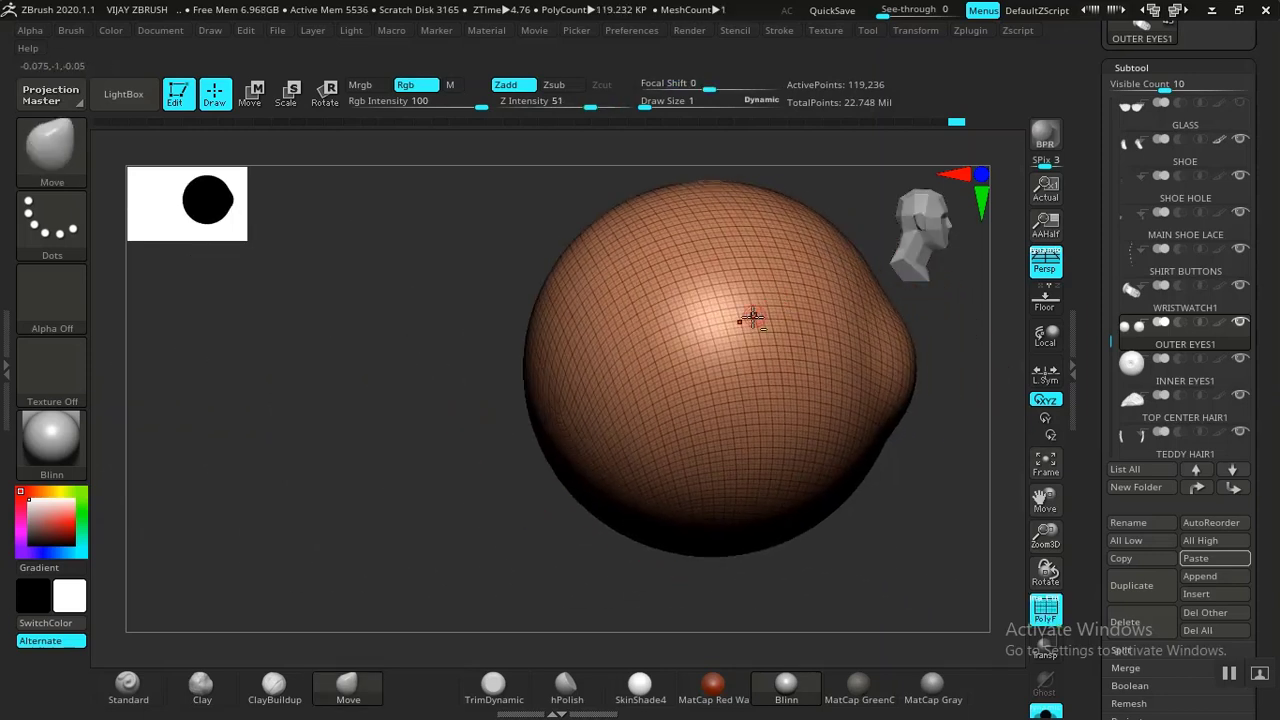
pyautogui.moveTo(964, 467); pyautogui.dragTo(932, 399)
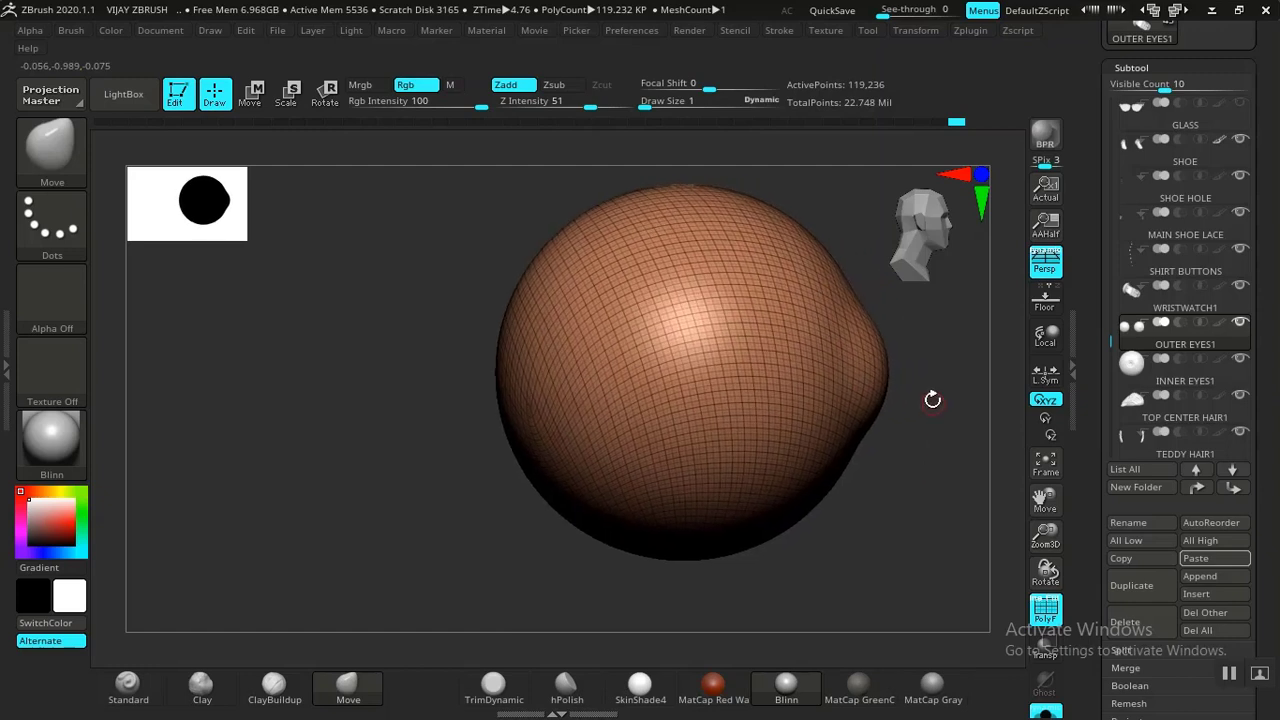
pyautogui.press('shift')
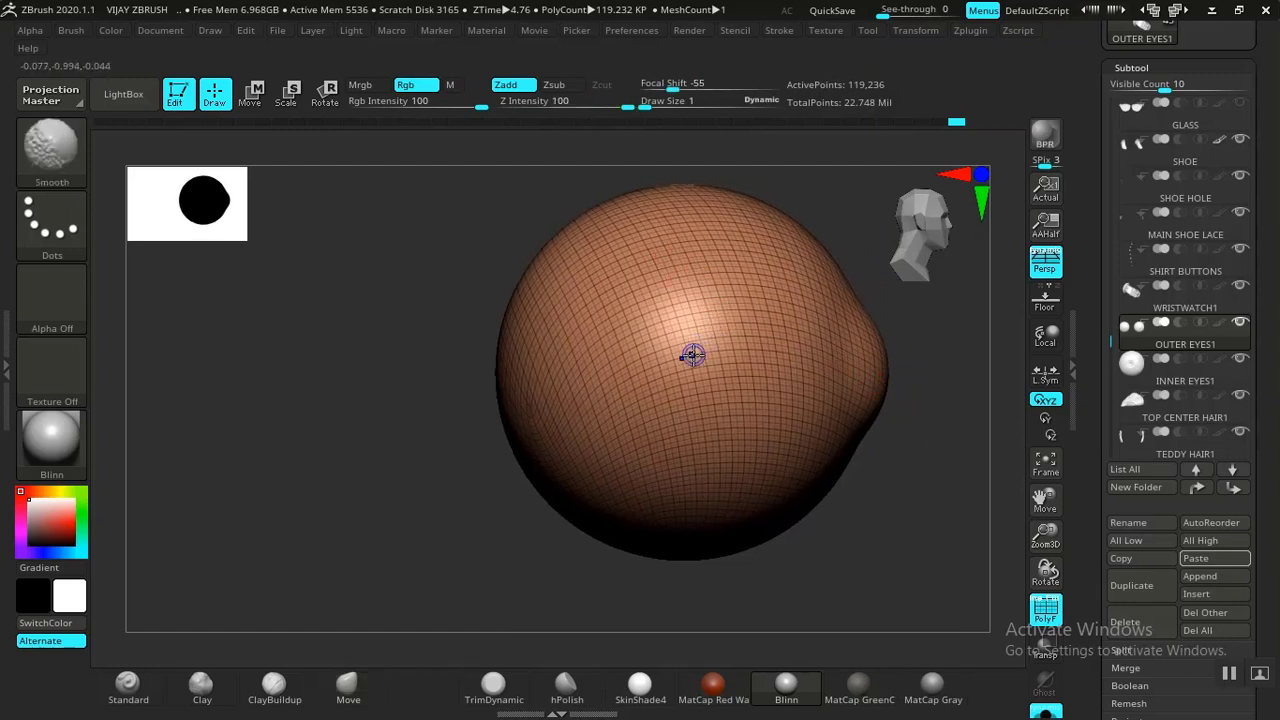
pyautogui.hotkey('shift', 'd')
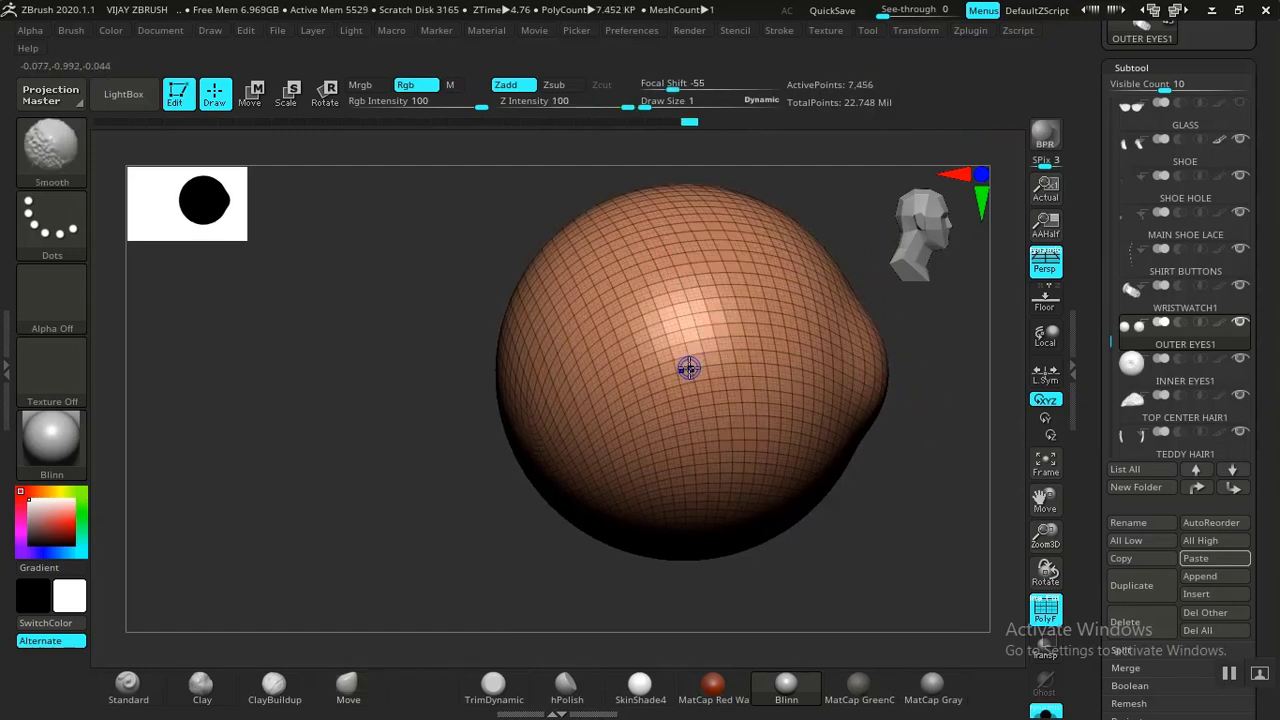
# Step: Try masking the back of the outer eyes with a lasso, returning to the lower subdivision level
pyautogui.keyDown('alt'); pyautogui.moveTo(334, 397); pyautogui.dragTo(334, 361); pyautogui.keyUp('alt')
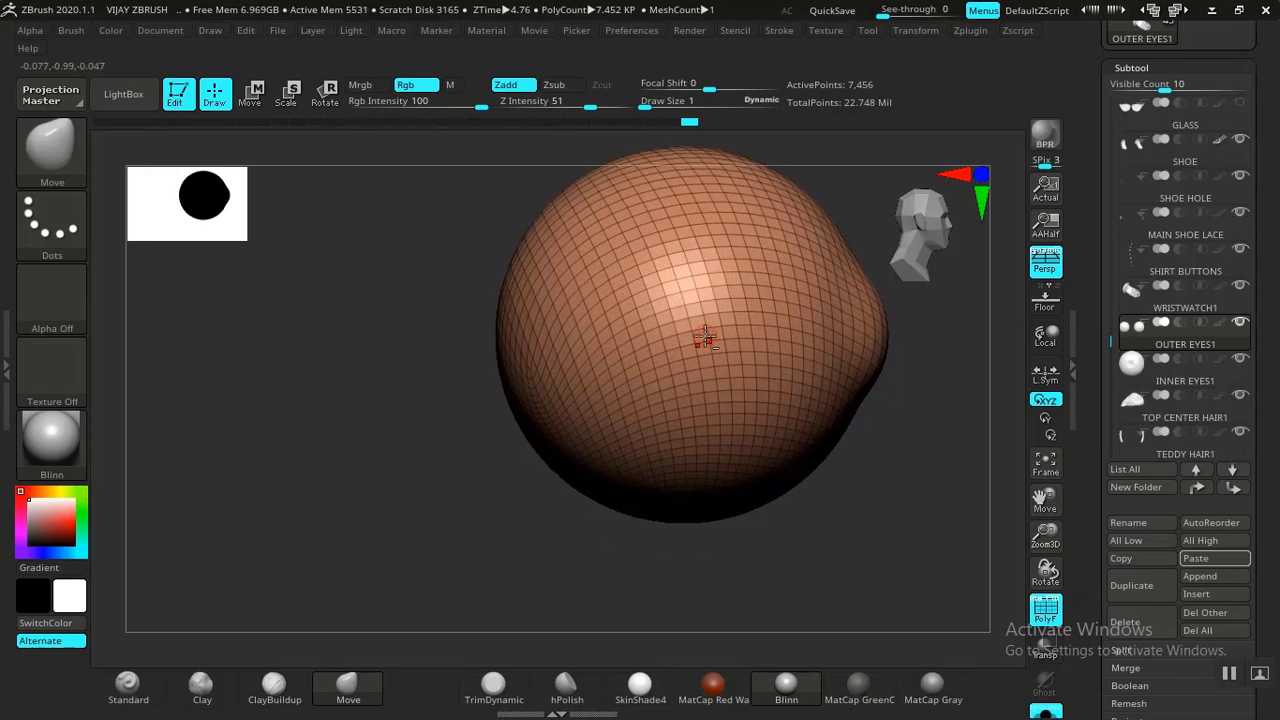
pyautogui.moveTo(905, 463)
pyautogui.mouseDown()
pyautogui.moveTo(866, 471)
pyautogui.moveTo(971, 437)
pyautogui.moveTo(930, 440)
pyautogui.mouseUp()
pyautogui.moveTo(310, 250)
pyautogui.keyDown('ctrl'); pyautogui.keyDown('shift'); pyautogui.mouseDown()
pyautogui.moveTo(409, 644)
pyautogui.moveTo(697, 697)
pyautogui.moveTo(717, 537)
pyautogui.moveTo(694, 464)
pyautogui.moveTo(688, 135)
pyautogui.moveTo(330, 160)
pyautogui.mouseUp(); pyautogui.keyUp('shift'); pyautogui.keyUp('ctrl')
pyautogui.keyDown('ctrl'); pyautogui.moveTo(467, 432); pyautogui.dragTo(436, 449); pyautogui.keyUp('ctrl')
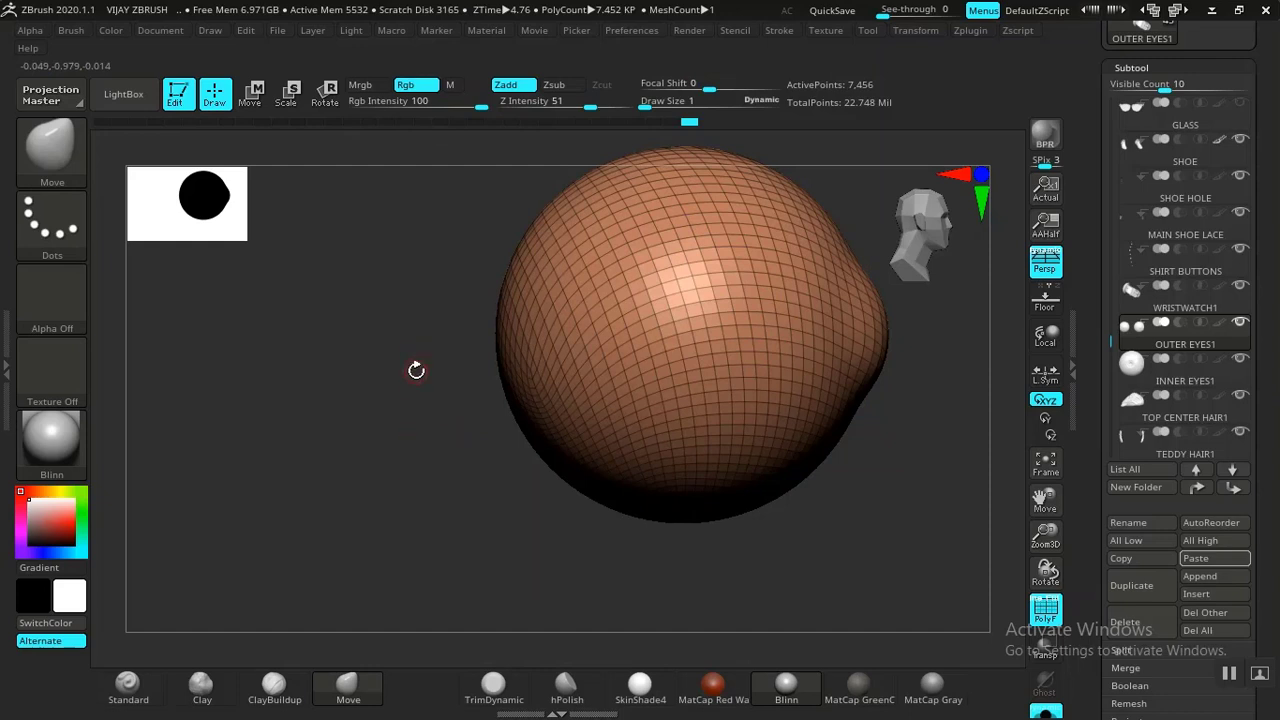
pyautogui.press('ctrl')
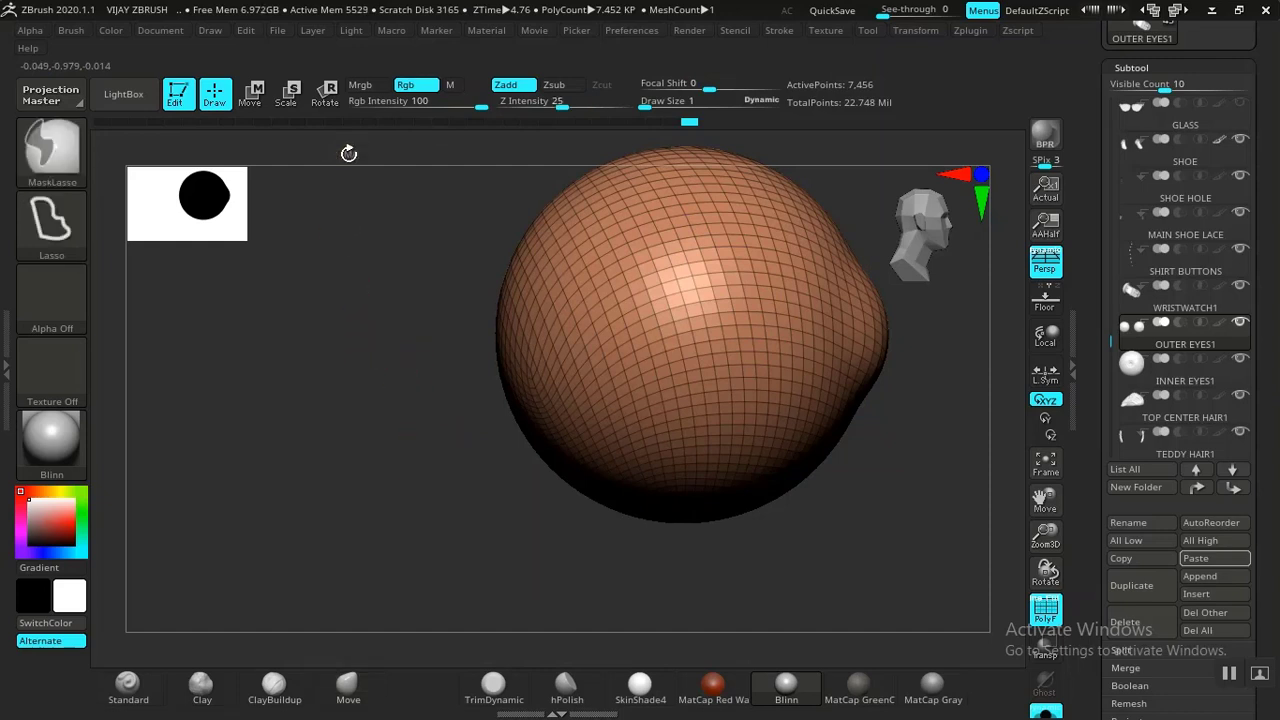
pyautogui.moveTo(366, 454)
pyautogui.keyDown('ctrl'); pyautogui.mouseDown()
pyautogui.moveTo(451, 569)
pyautogui.moveTo(506, 584)
pyautogui.mouseUp(); pyautogui.keyUp('ctrl')
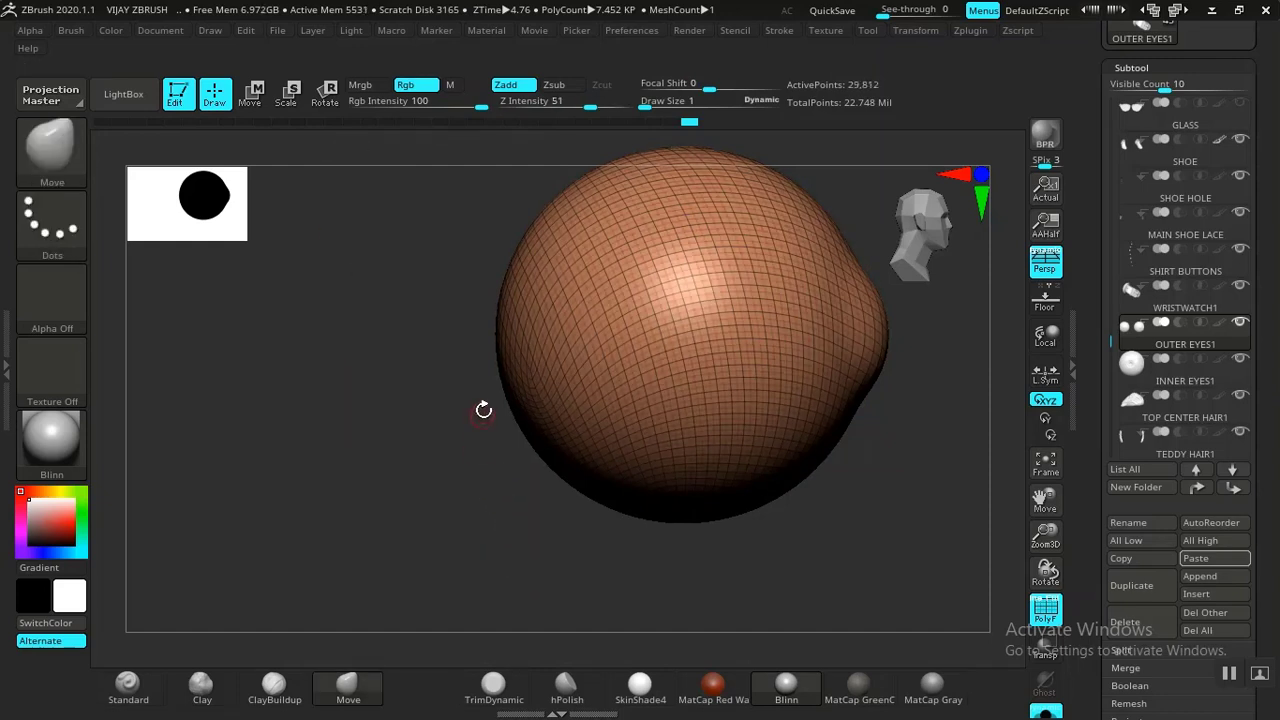
pyautogui.hotkey('shift', 'd')
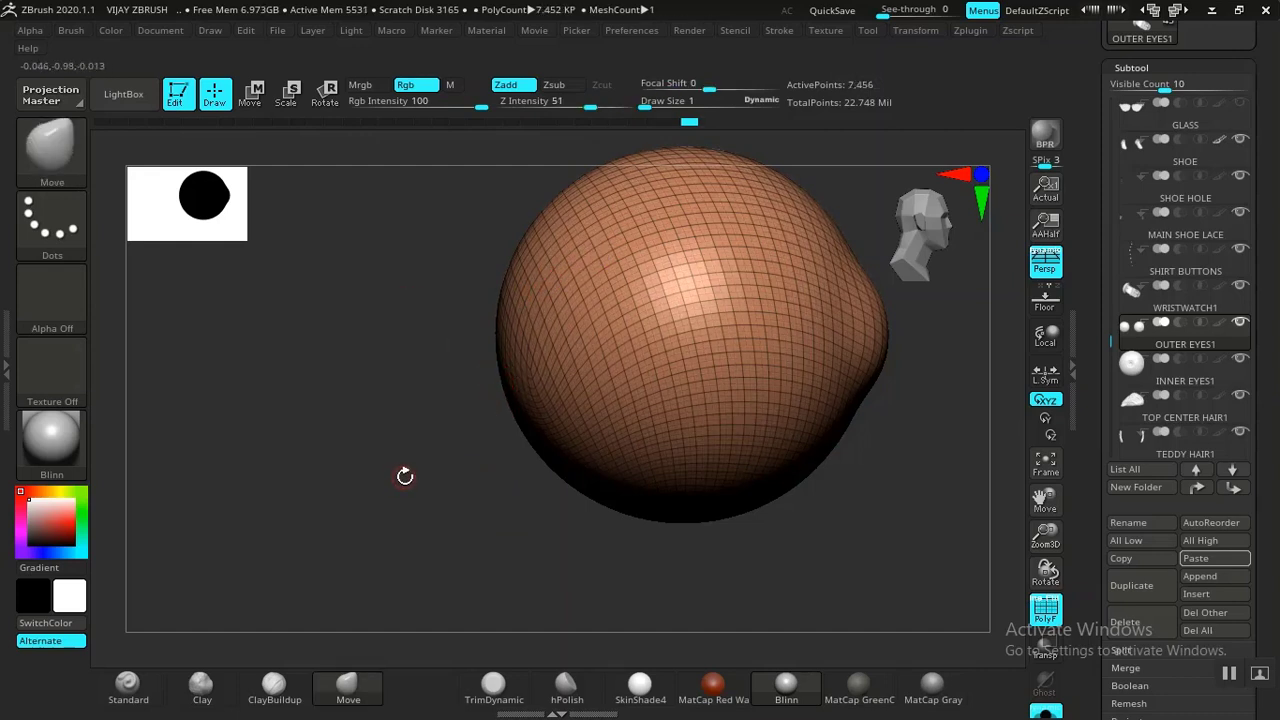
# Step: Frame the eyes from the side and try lasso masks over their rear part, undoing each attempt
pyautogui.press('f')
pyautogui.press('f')
pyautogui.press('f')
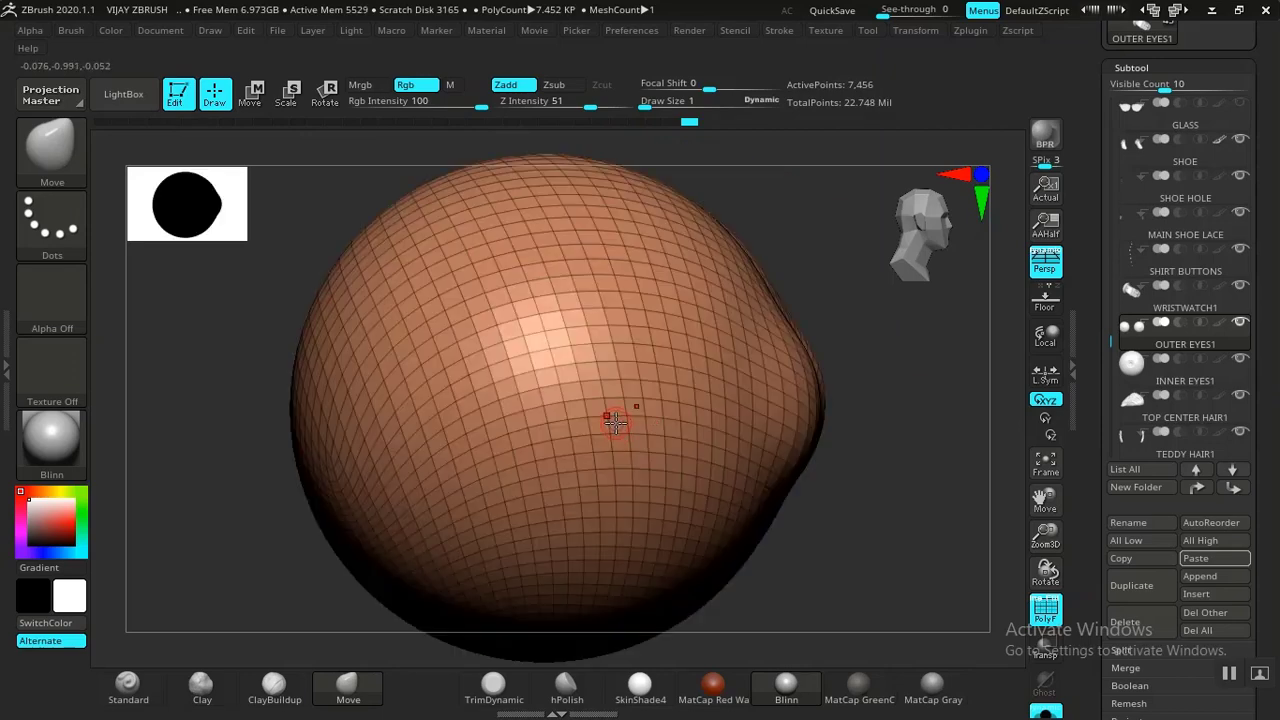
pyautogui.press('ctrl')
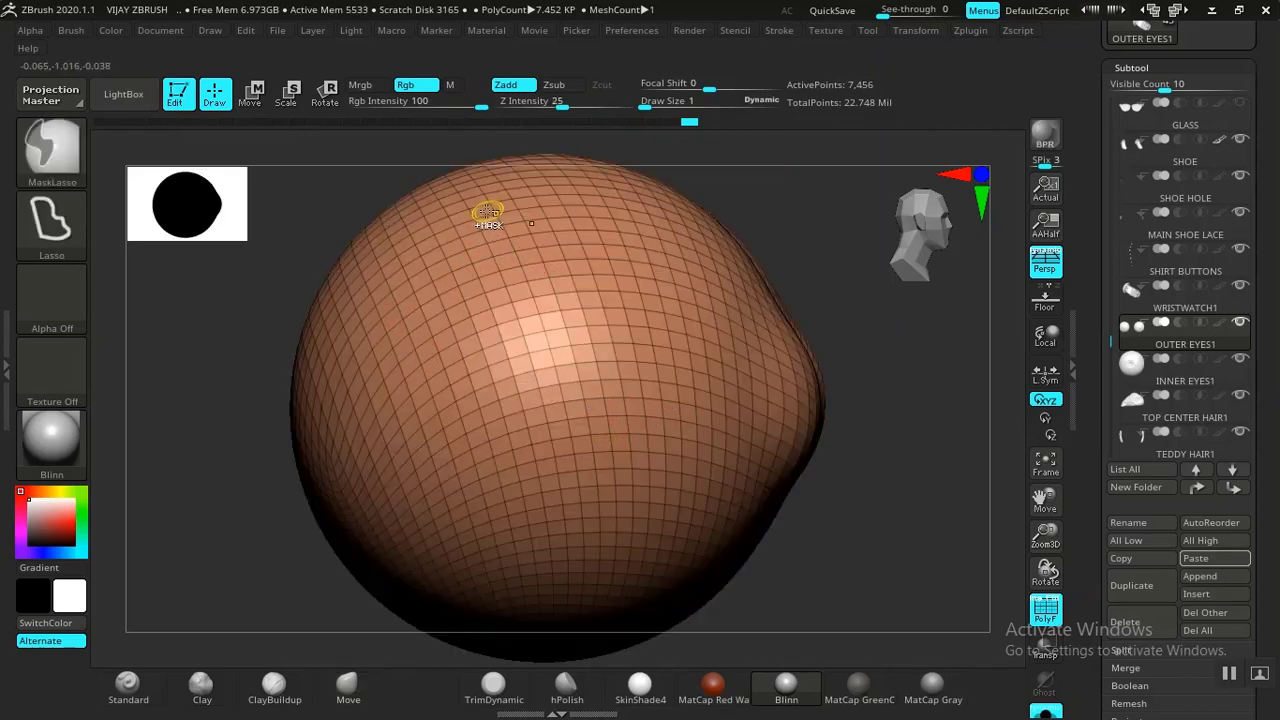
pyautogui.moveTo(525, 346)
pyautogui.keyDown('ctrl'); pyautogui.mouseDown()
pyautogui.moveTo(521, 438)
pyautogui.moveTo(474, 514)
pyautogui.mouseUp(); pyautogui.keyUp('ctrl')
pyautogui.hotkey('ctrl', 'z')
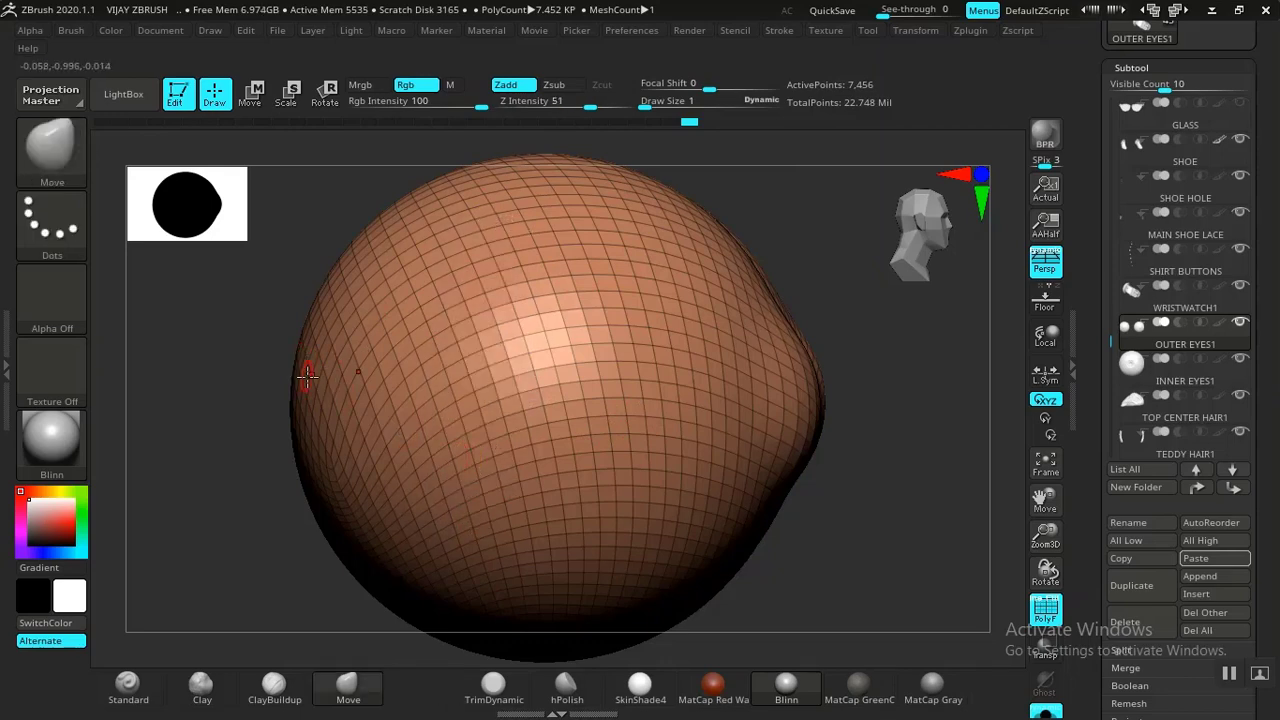
pyautogui.keyDown('alt'); pyautogui.moveTo(243, 418); pyautogui.dragTo(216, 407); pyautogui.keyUp('alt')
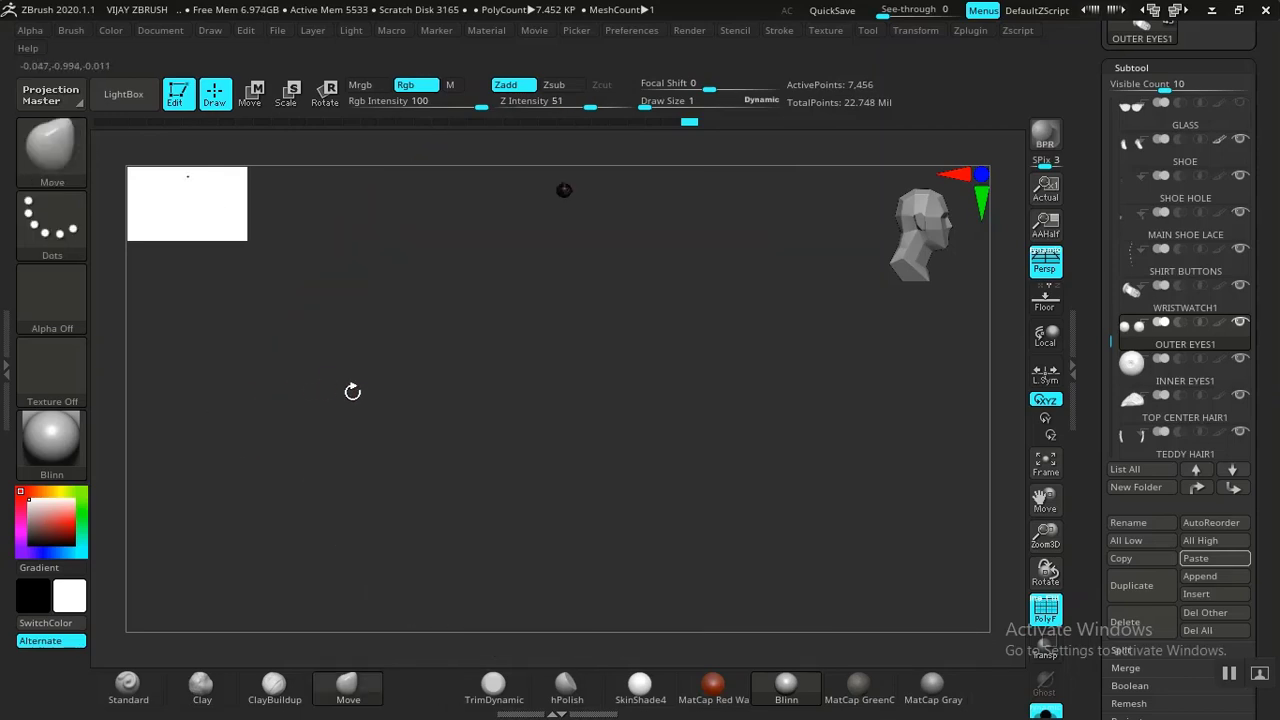
pyautogui.press('f')
pyautogui.moveTo(172, 340)
pyautogui.keyDown('ctrl'); pyautogui.mouseDown()
pyautogui.moveTo(285, 655)
pyautogui.moveTo(440, 640)
pyautogui.moveTo(513, 604)
pyautogui.moveTo(495, 322)
pyautogui.moveTo(448, 128)
pyautogui.mouseUp(); pyautogui.keyUp('ctrl')
pyautogui.hotkey('ctrl', 'z')
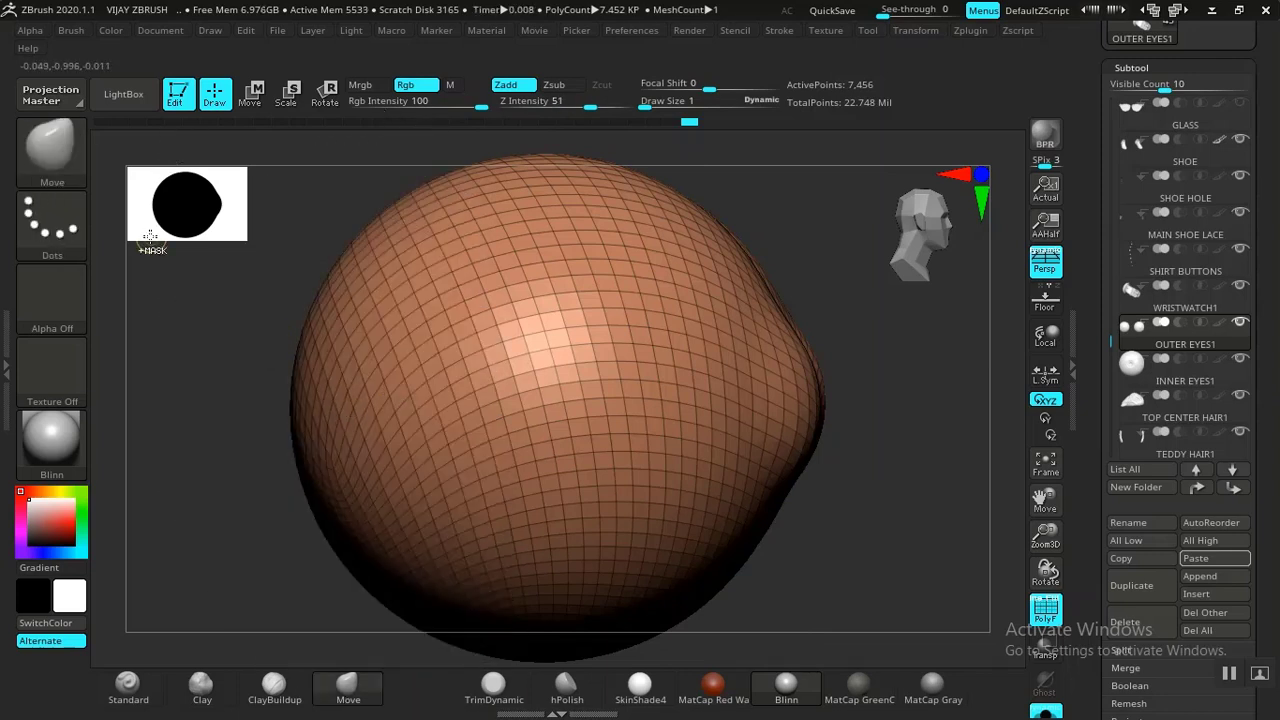
# Step: Mask the rear part of both outer eyes in side view and turn it into a separate polygroup
pyautogui.moveTo(193, 357)
pyautogui.keyDown('ctrl'); pyautogui.mouseDown()
pyautogui.moveTo(300, 660)
pyautogui.moveTo(478, 650)
pyautogui.moveTo(505, 260)
pyautogui.moveTo(400, 85)
pyautogui.moveTo(300, 370)
pyautogui.mouseUp(); pyautogui.keyUp('ctrl')
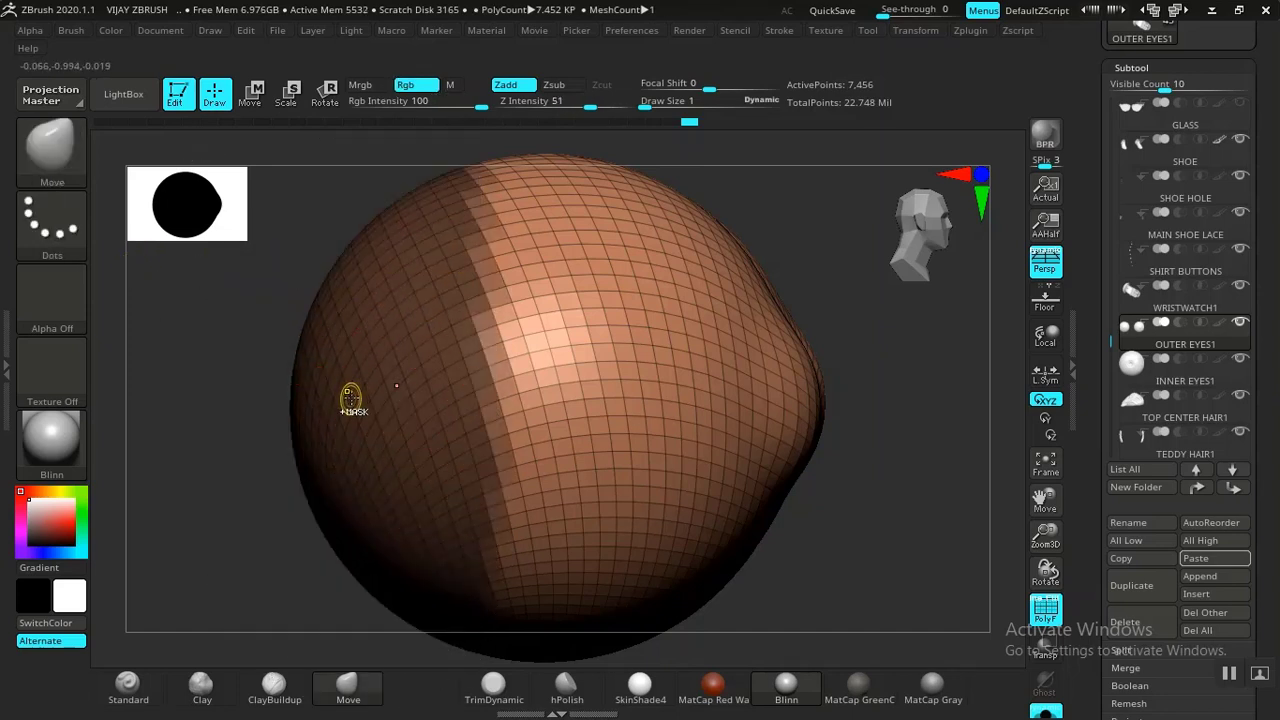
pyautogui.hotkey('ctrl', 'w')
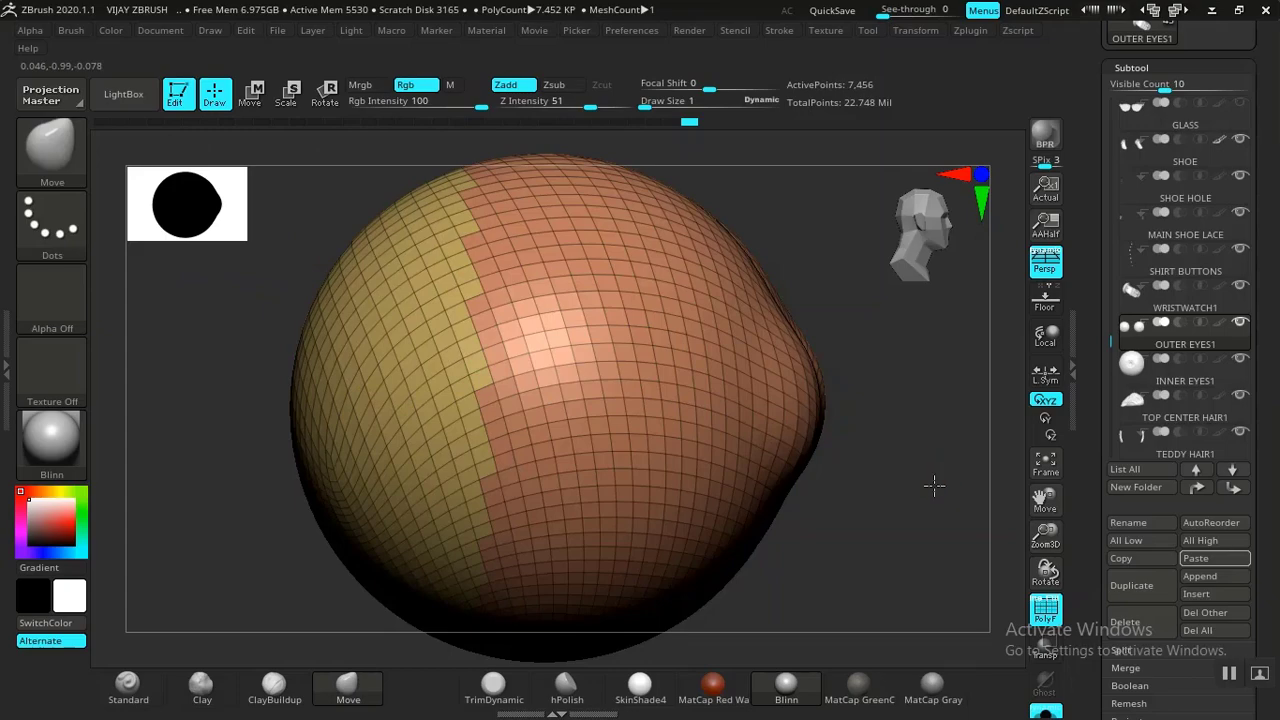
# Step: Examine the regrouped outer eyes from several angles and return to a framed front view
pyautogui.moveTo(933, 485); pyautogui.dragTo(866, 453)
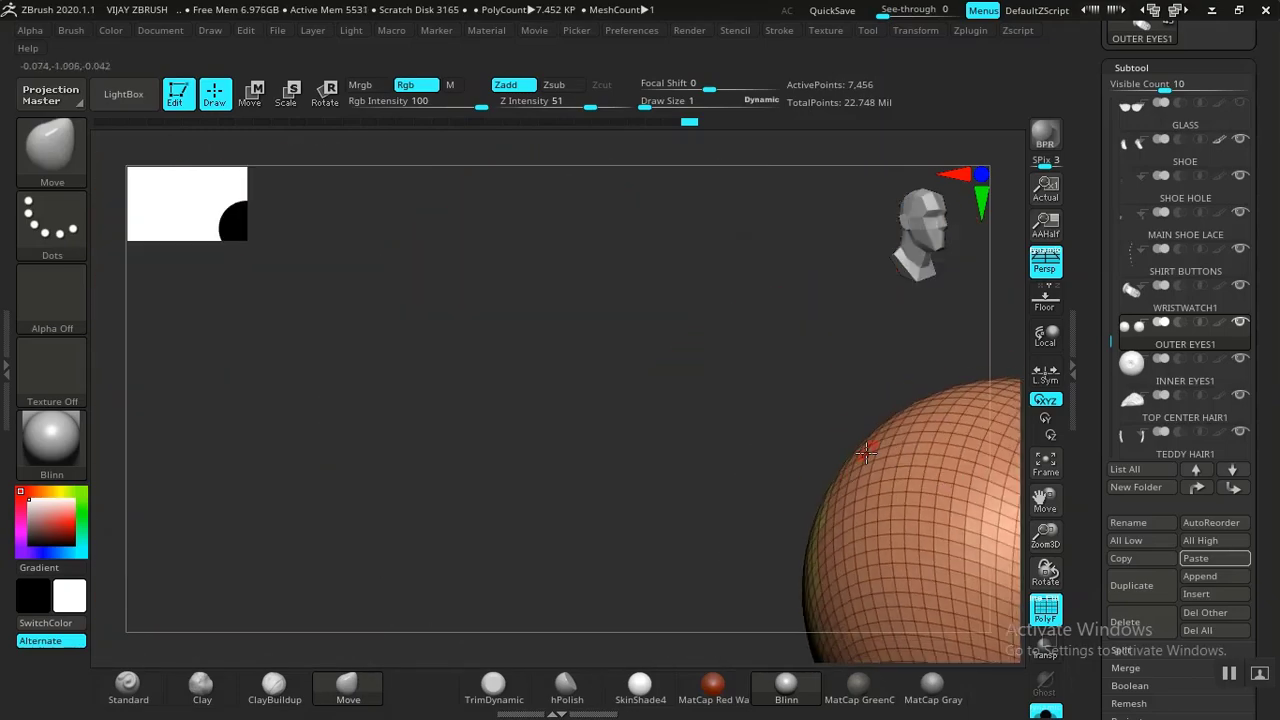
pyautogui.press('f')
pyautogui.moveTo(957, 631); pyautogui.dragTo(836, 512)
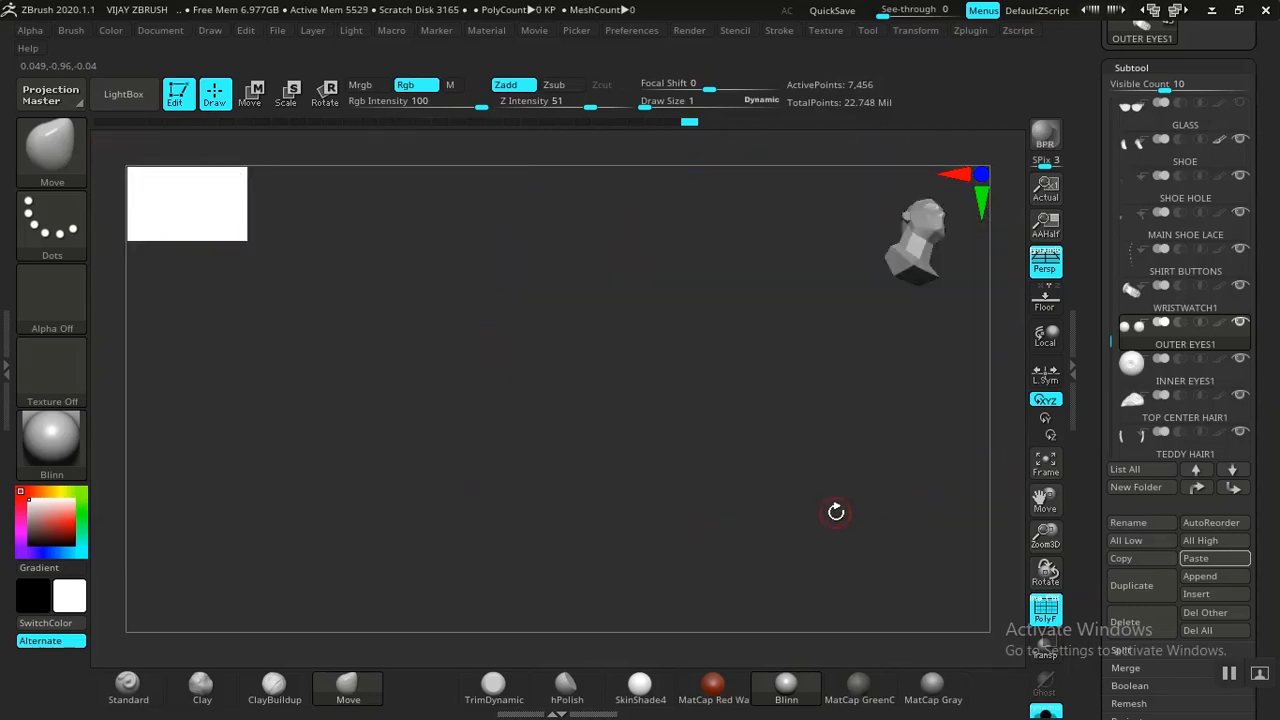
pyautogui.press('f')
pyautogui.keyDown('alt'); pyautogui.moveTo(941, 424); pyautogui.dragTo(931, 480); pyautogui.keyUp('alt')
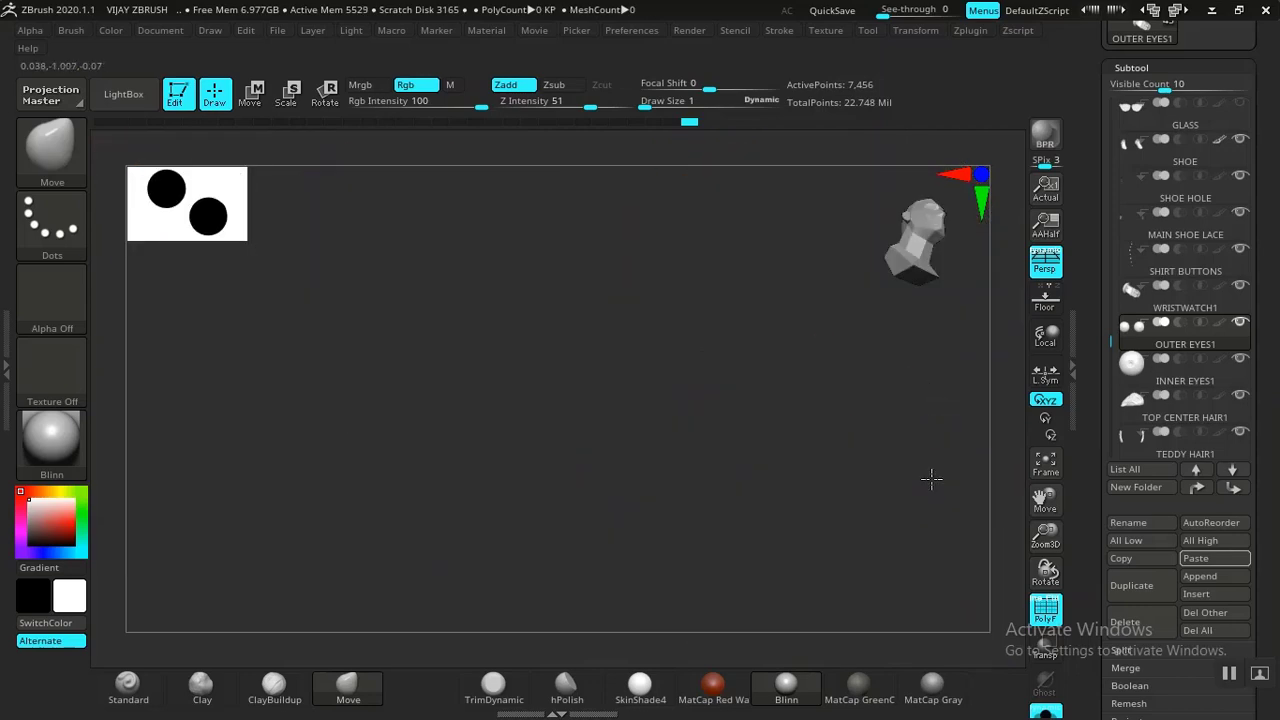
pyautogui.press('f')
pyautogui.keyDown('alt'); pyautogui.moveTo(694, 313); pyautogui.dragTo(682, 262); pyautogui.keyUp('alt')
pyautogui.keyDown('shift'); pyautogui.moveTo(690, 310); pyautogui.dragTo(700, 348); pyautogui.keyUp('shift')
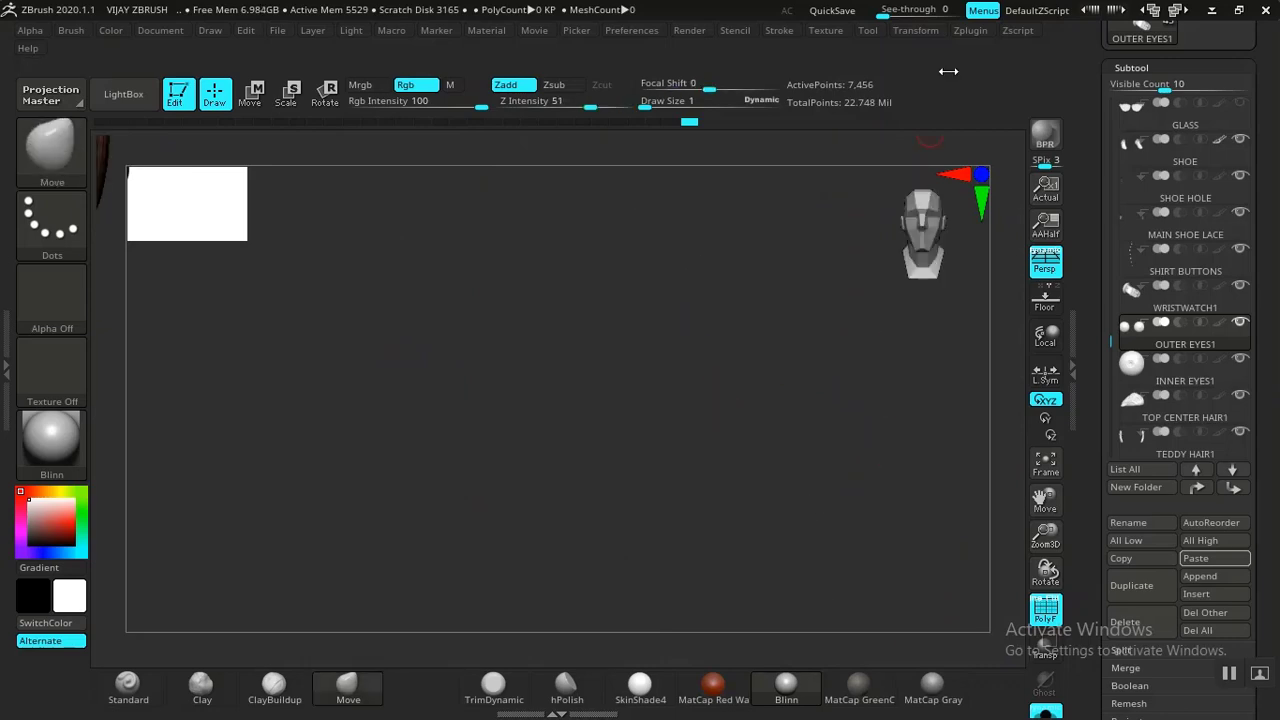
pyautogui.press('f')
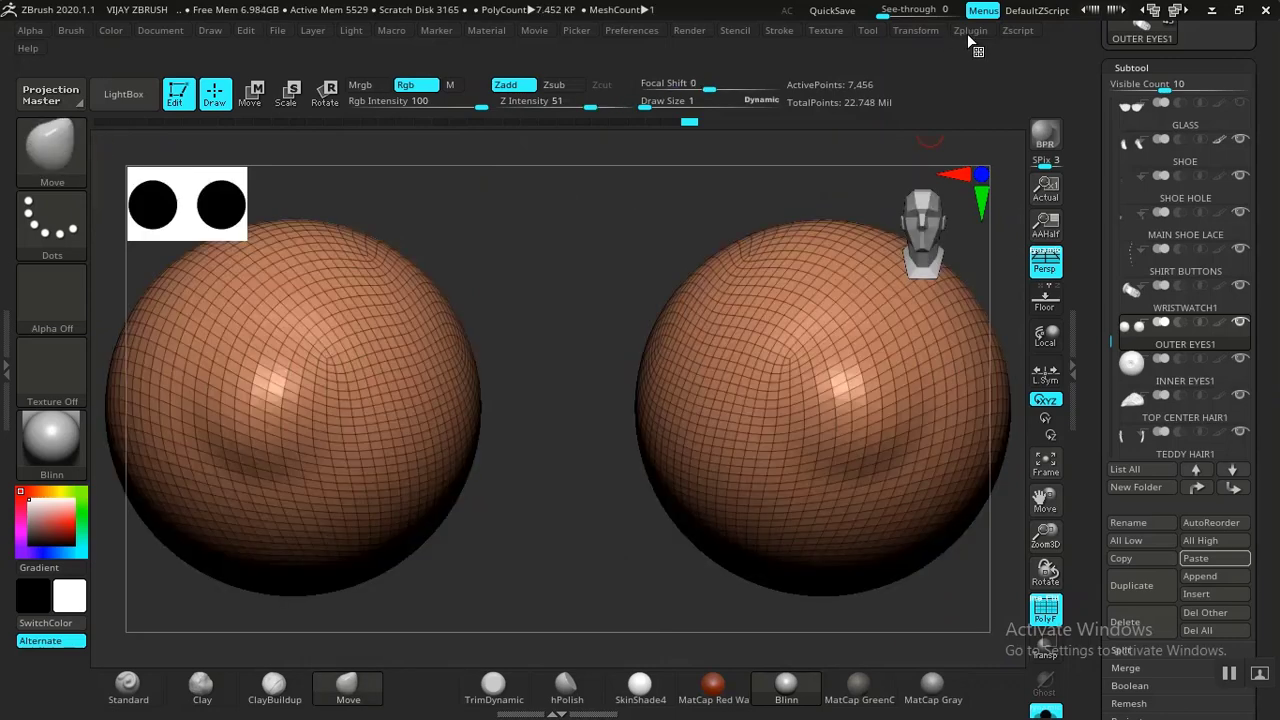
# Step: Unwrap the outer eyes with UV Master and make INNER EYES1 the active subtool
pyautogui.click(969, 31)
pyautogui.click(1010, 467)
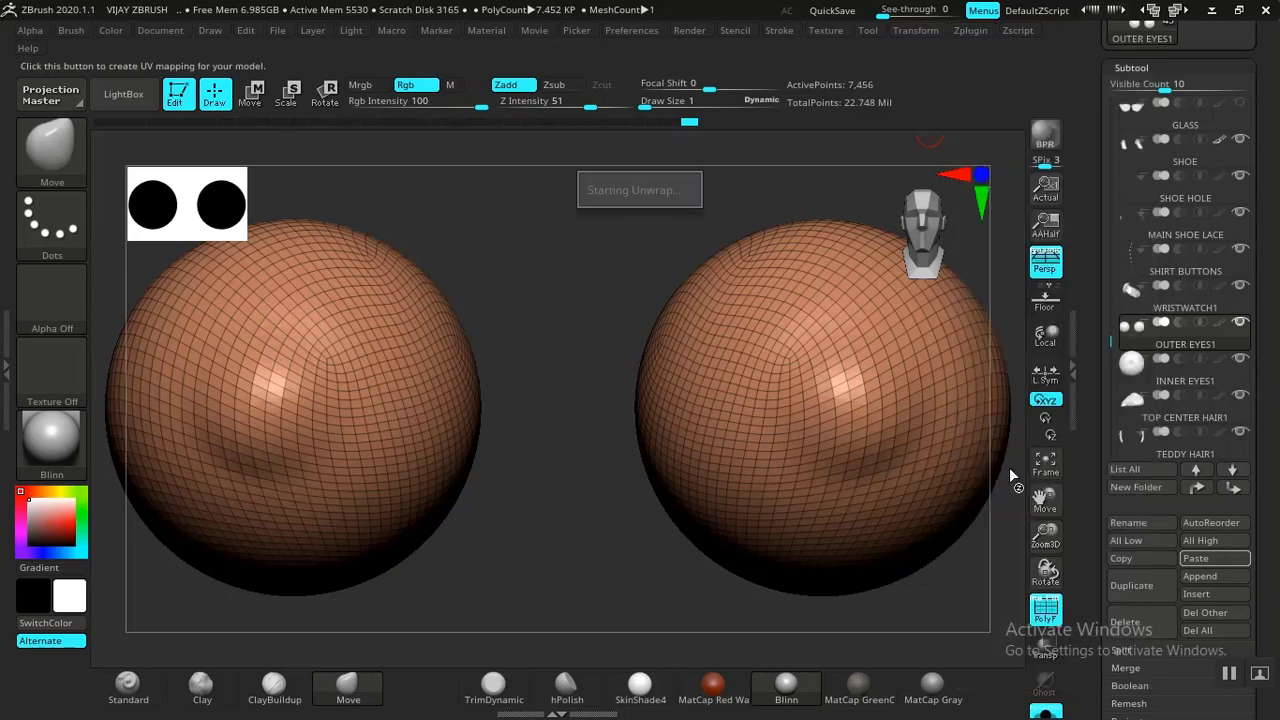
pyautogui.click(1131, 370)
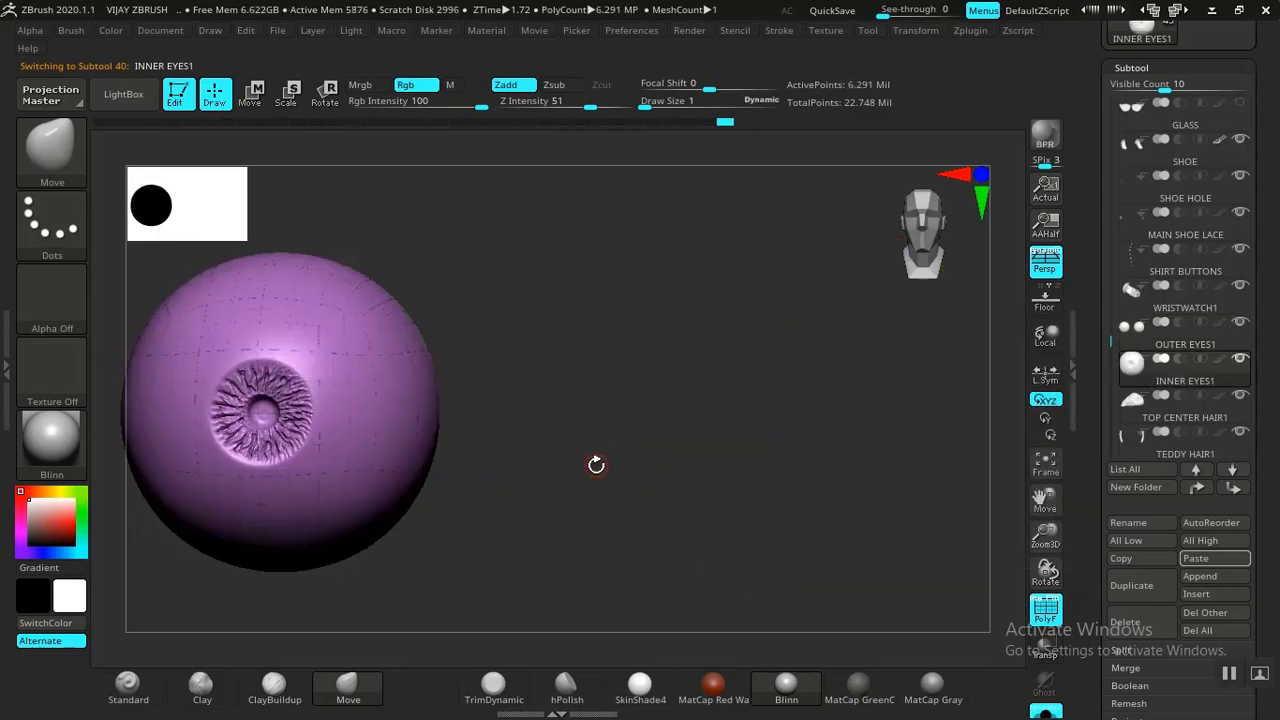
# Step: Lower the inner eye to subdivision level 4 with the Move brush active and turn it to a side view
pyautogui.moveTo(647, 501); pyautogui.dragTo(746, 494)
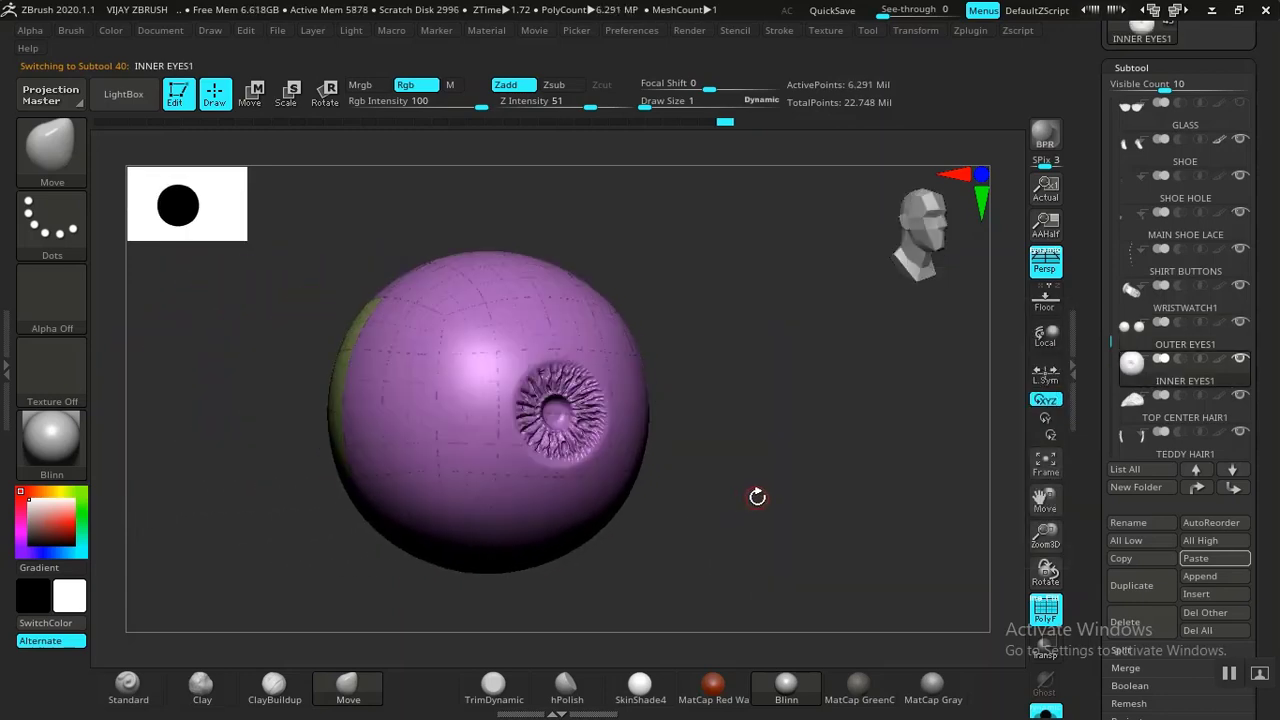
pyautogui.hotkey('shift', 'd')
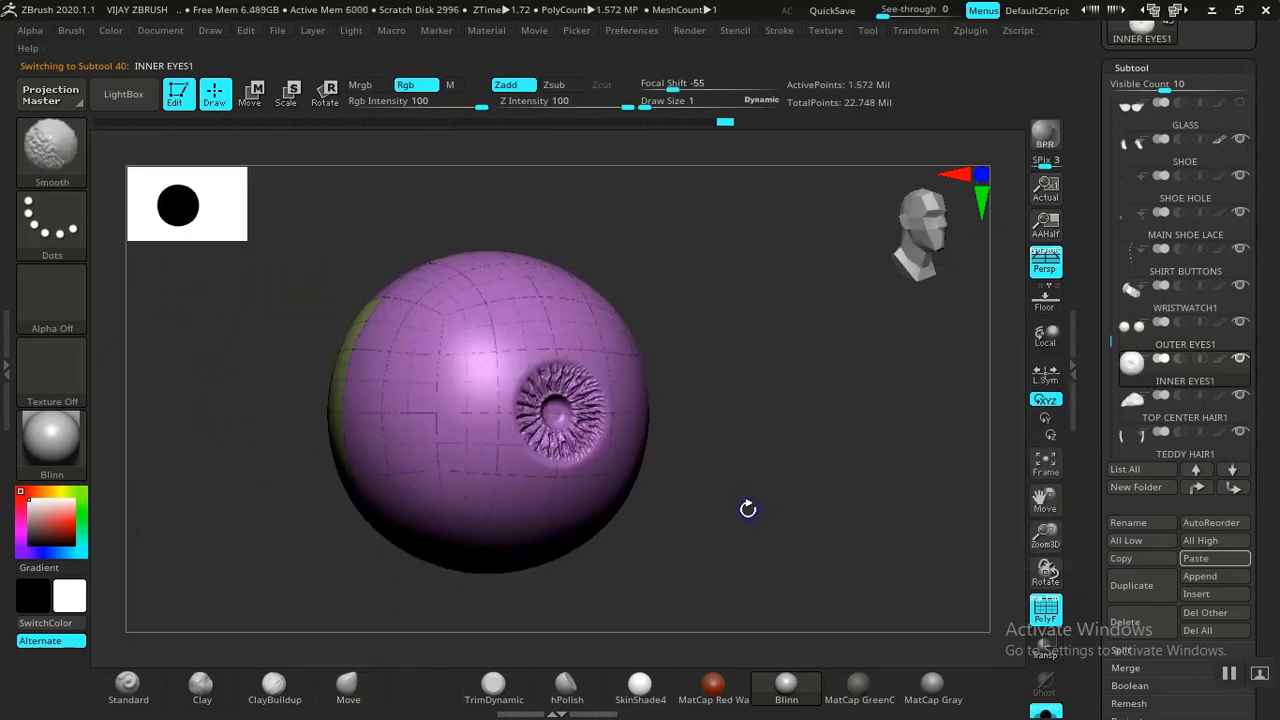
pyautogui.hotkey('shift', 'd')
pyautogui.hotkey('shift', 'd')
pyautogui.hotkey('shift', 'd')
pyautogui.hotkey('shift', 'd')
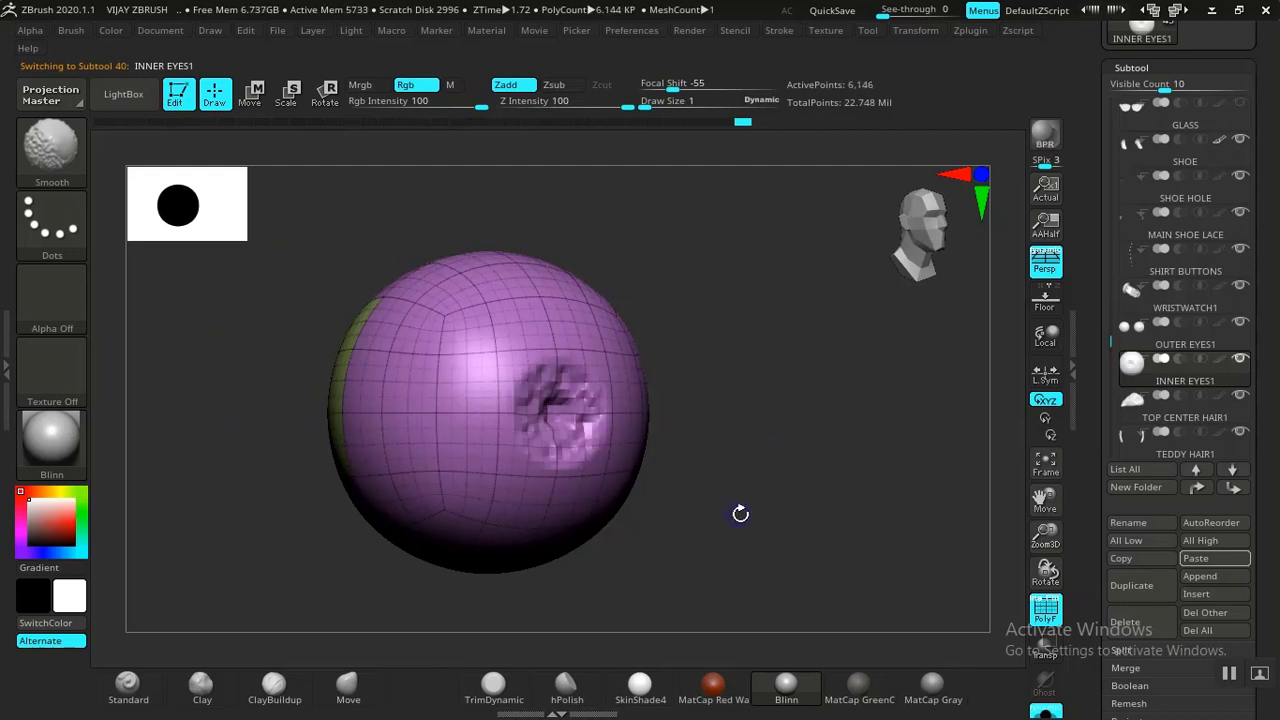
pyautogui.press('b')
pyautogui.press('m')
pyautogui.press('v')
pyautogui.moveTo(737, 514)
pyautogui.mouseDown()
pyautogui.moveTo(808, 544)
pyautogui.moveTo(863, 543)
pyautogui.mouseUp()
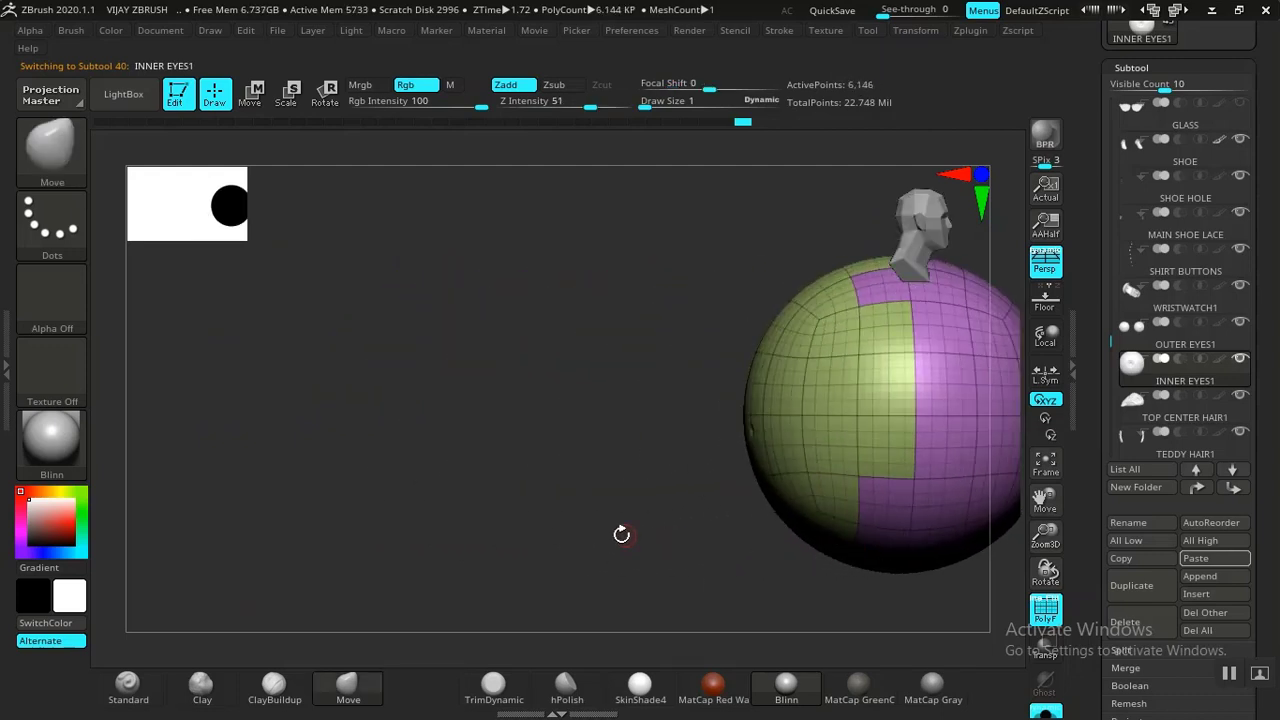
pyautogui.moveTo(545, 523); pyautogui.dragTo(302, 520)
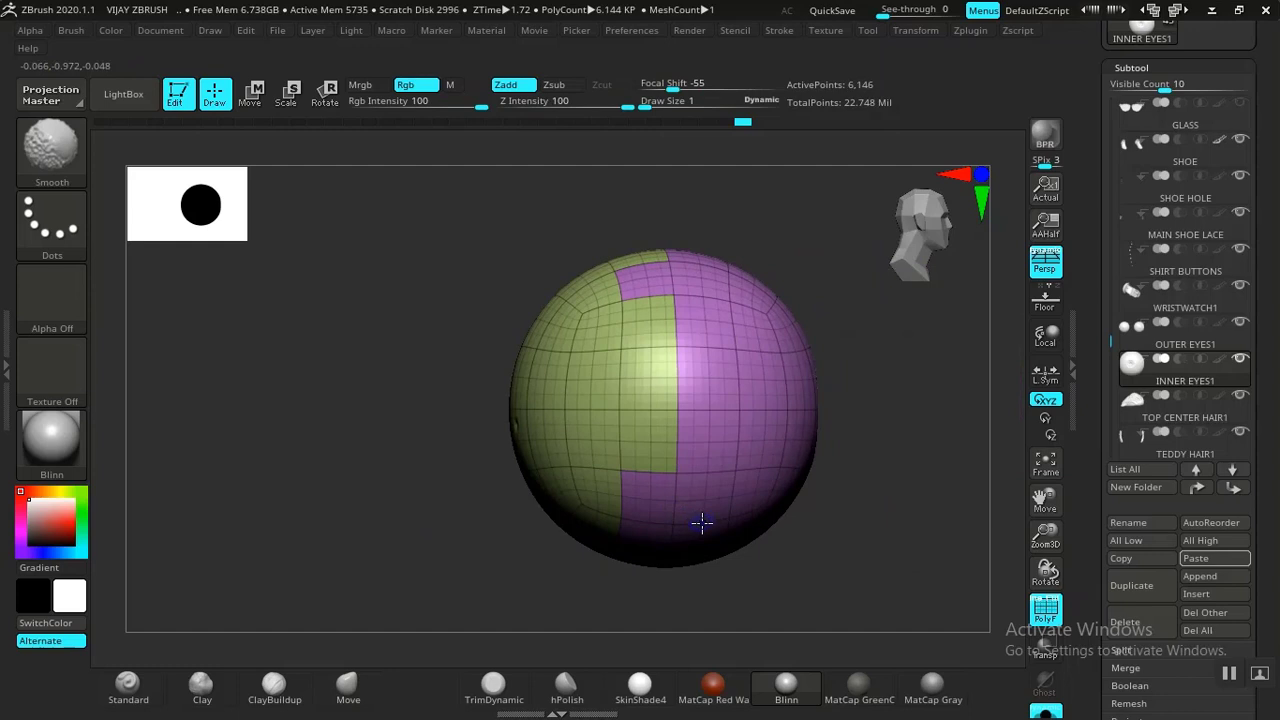
# Step: Mask the rear half of the inner eye at subdivision level 3 and turn it into a separate polygroup
pyautogui.hotkey('shift', 'd')
pyautogui.hotkey('shift', 'd')
pyautogui.hotkey('shift', 'd')
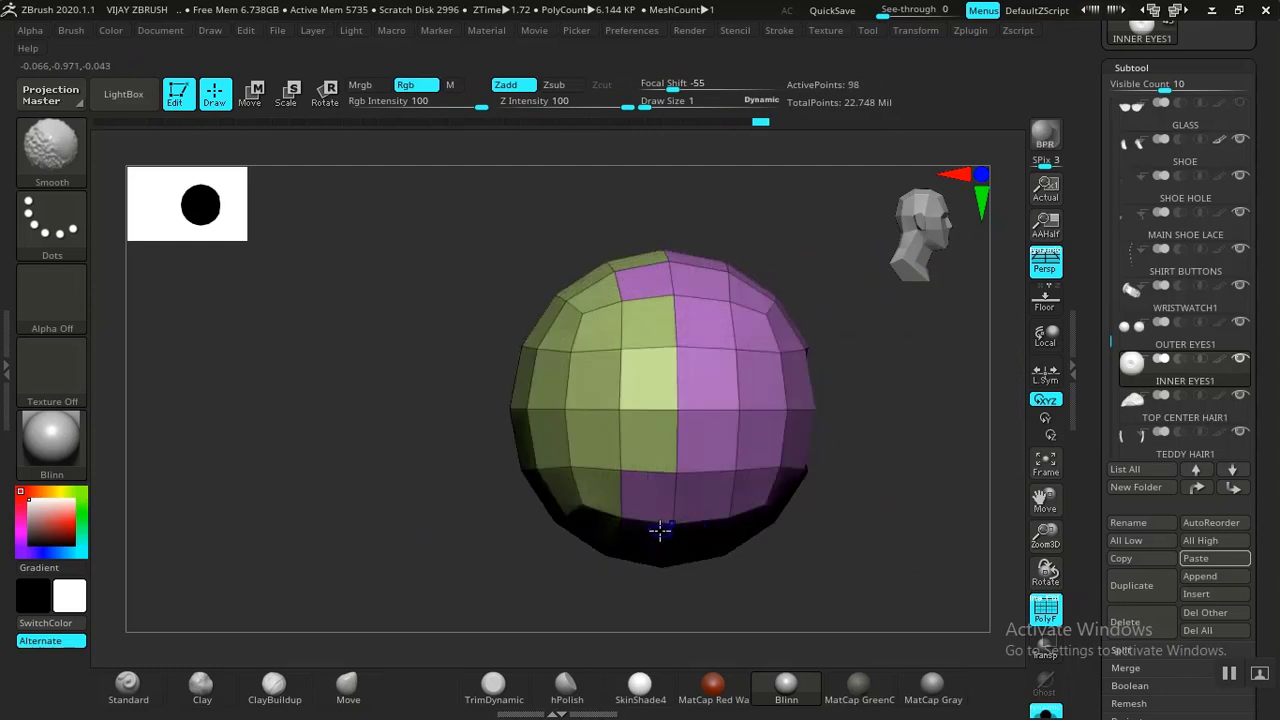
pyautogui.press('d')
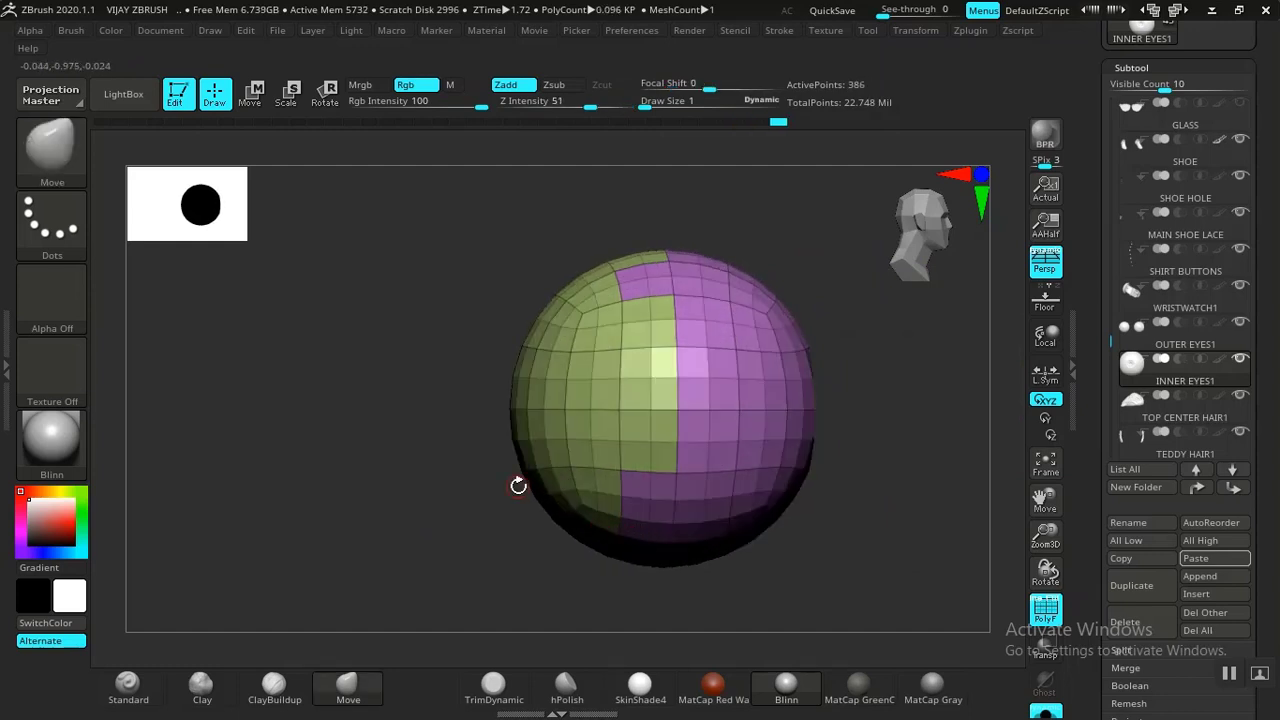
pyautogui.press('d')
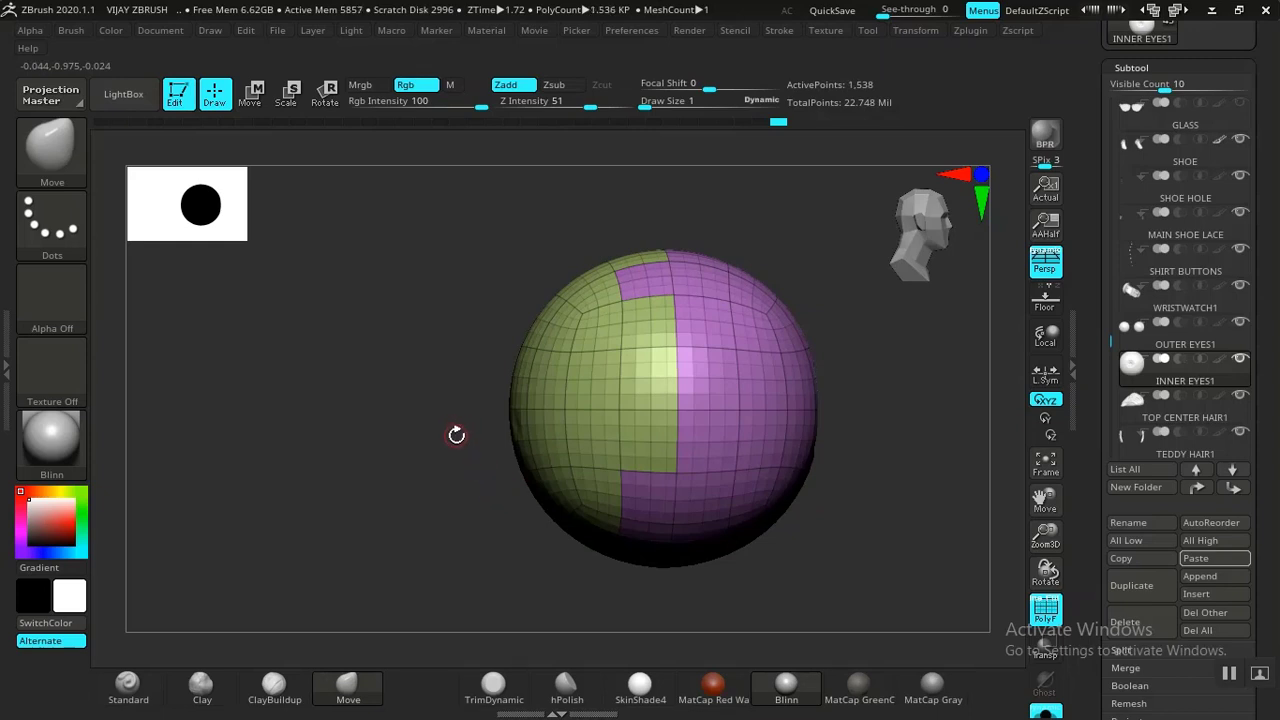
pyautogui.moveTo(398, 390)
pyautogui.keyDown('ctrl'); pyautogui.mouseDown()
pyautogui.moveTo(395, 570)
pyautogui.moveTo(610, 662)
pyautogui.moveTo(674, 625)
pyautogui.moveTo(711, 286)
pyautogui.moveTo(585, 199)
pyautogui.moveTo(575, 210)
pyautogui.mouseUp(); pyautogui.keyUp('ctrl')
pyautogui.hotkey('ctrl', 'w')
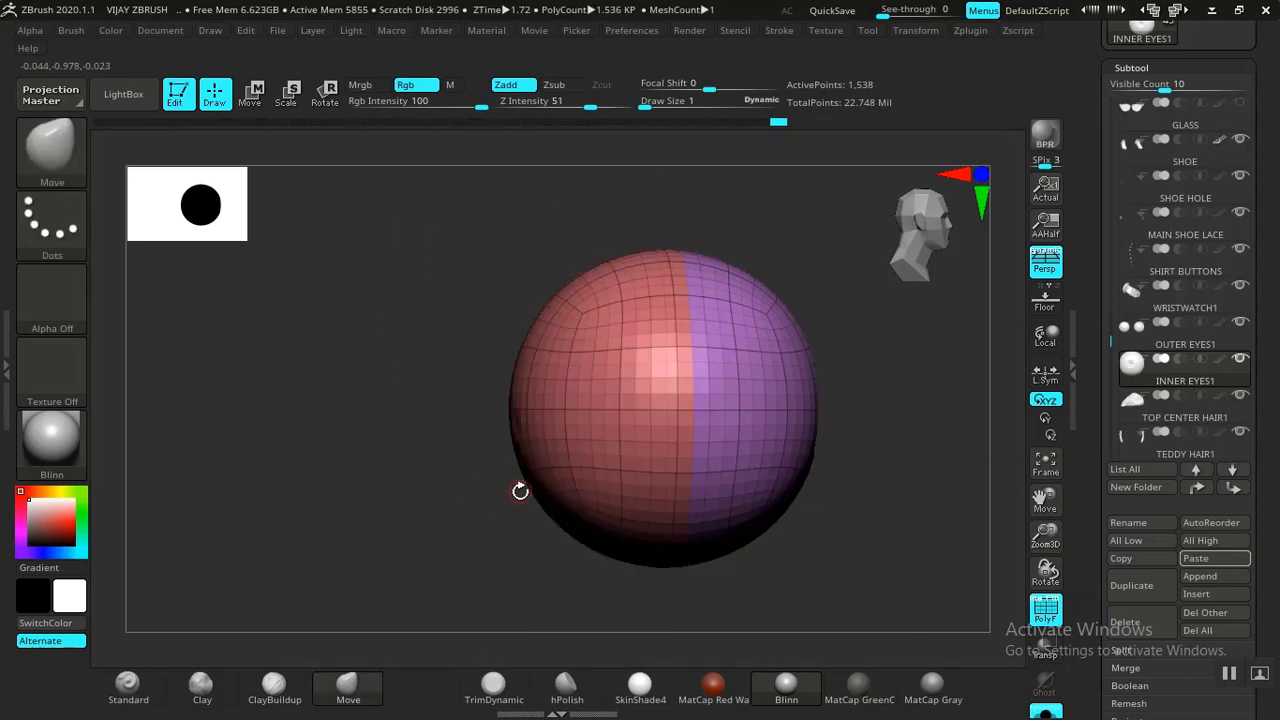
# Step: Try to unwrap the inner eye with UV Master at subdivision level 4, with Symmetry and Polygroups enabled
pyautogui.moveTo(520, 491); pyautogui.dragTo(360, 530)
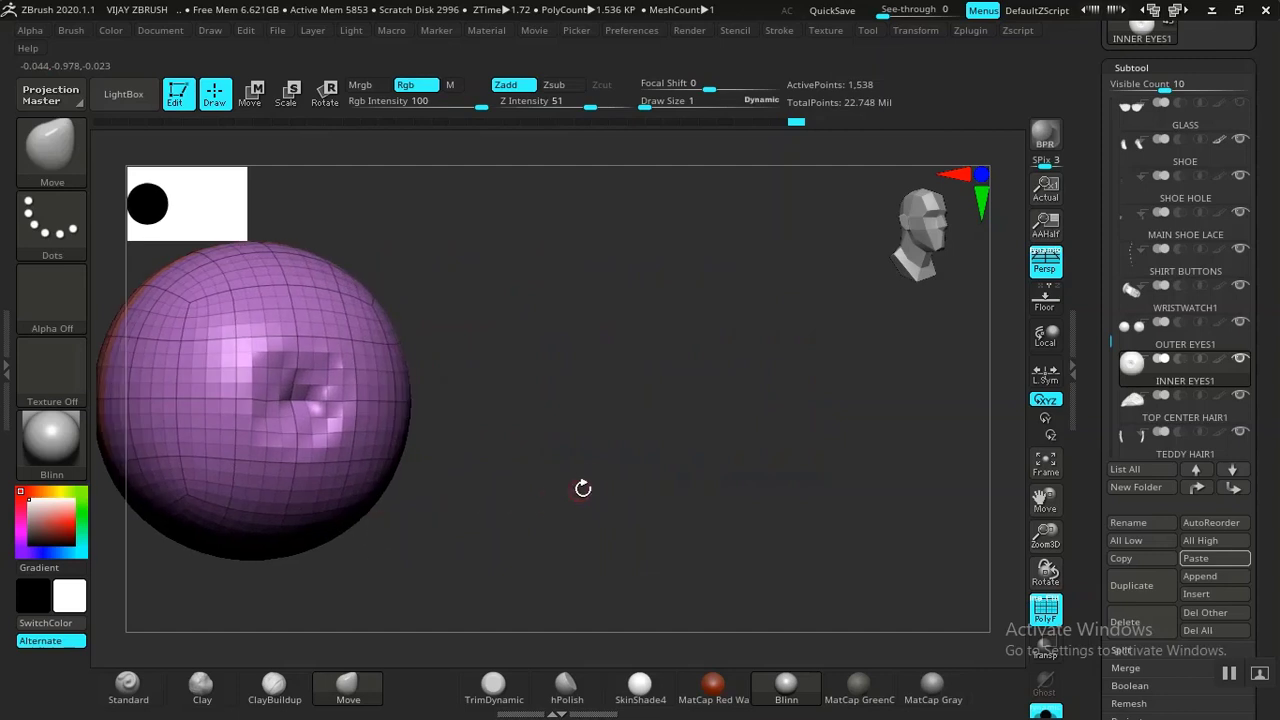
pyautogui.keyDown('alt'); pyautogui.moveTo(583, 488); pyautogui.dragTo(821, 469); pyautogui.keyUp('alt')
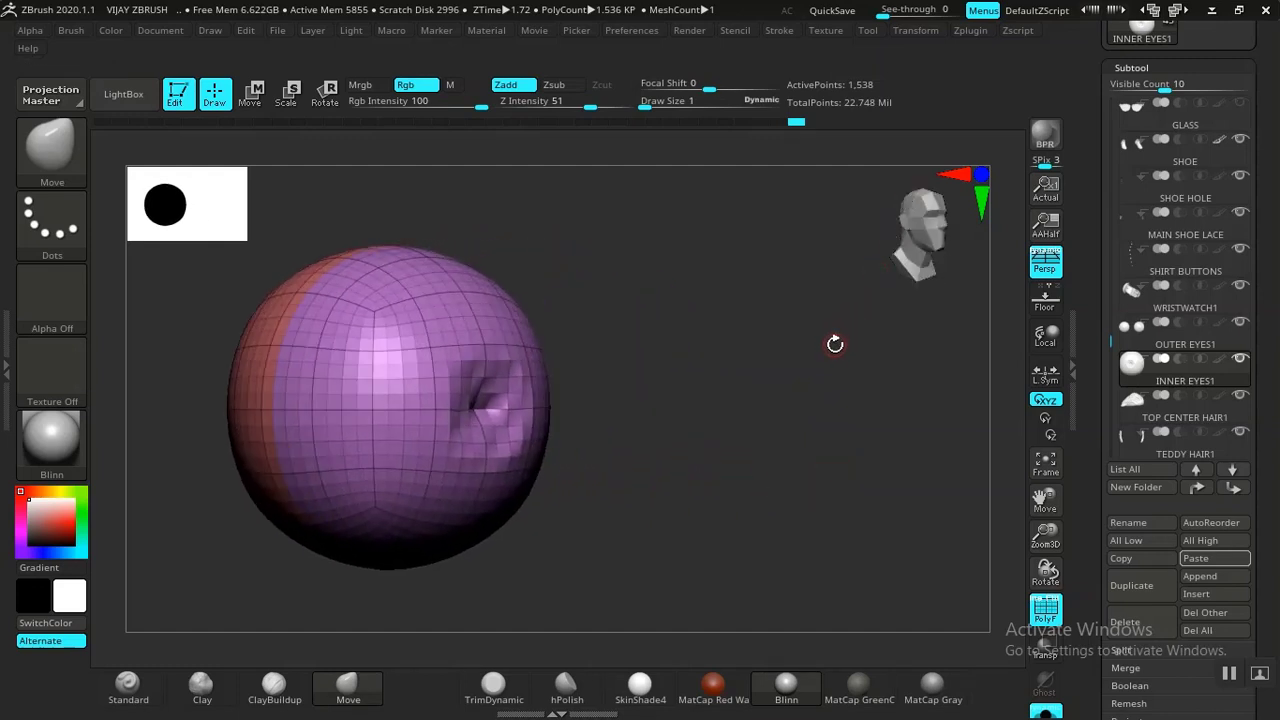
pyautogui.hotkey('ctrl', 'd')
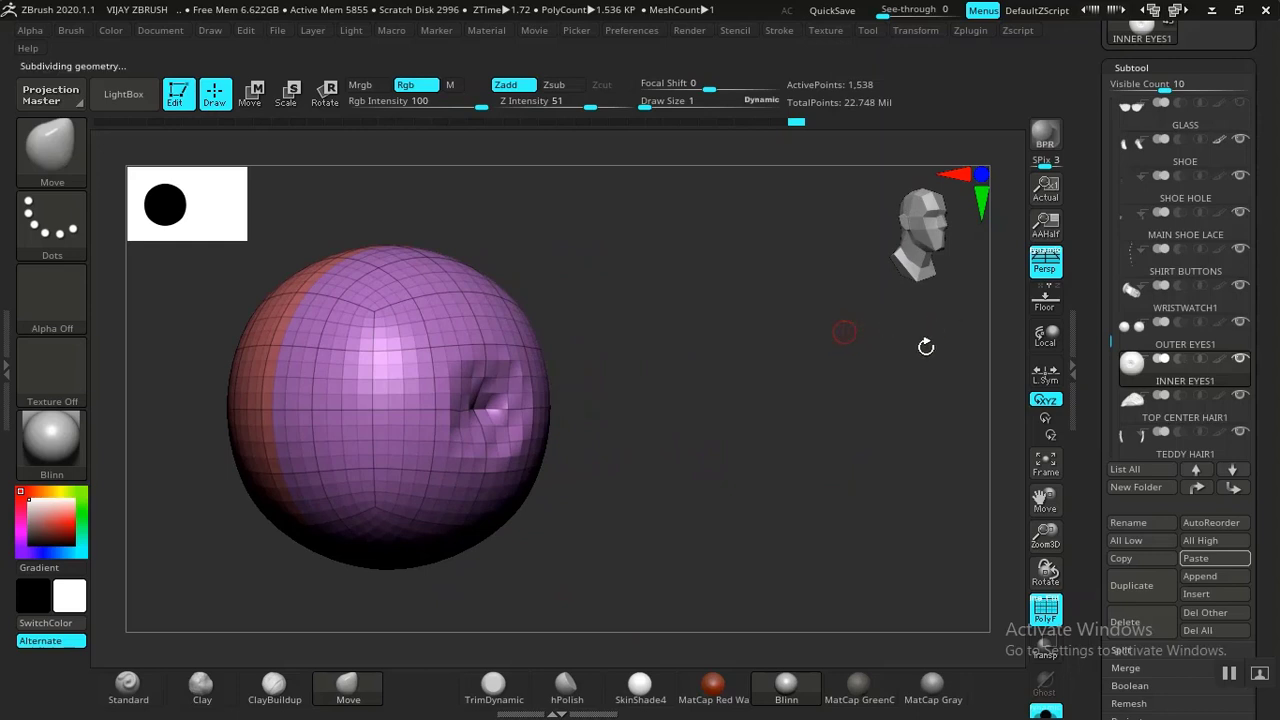
pyautogui.moveTo(810, 459); pyautogui.dragTo(814, 451)
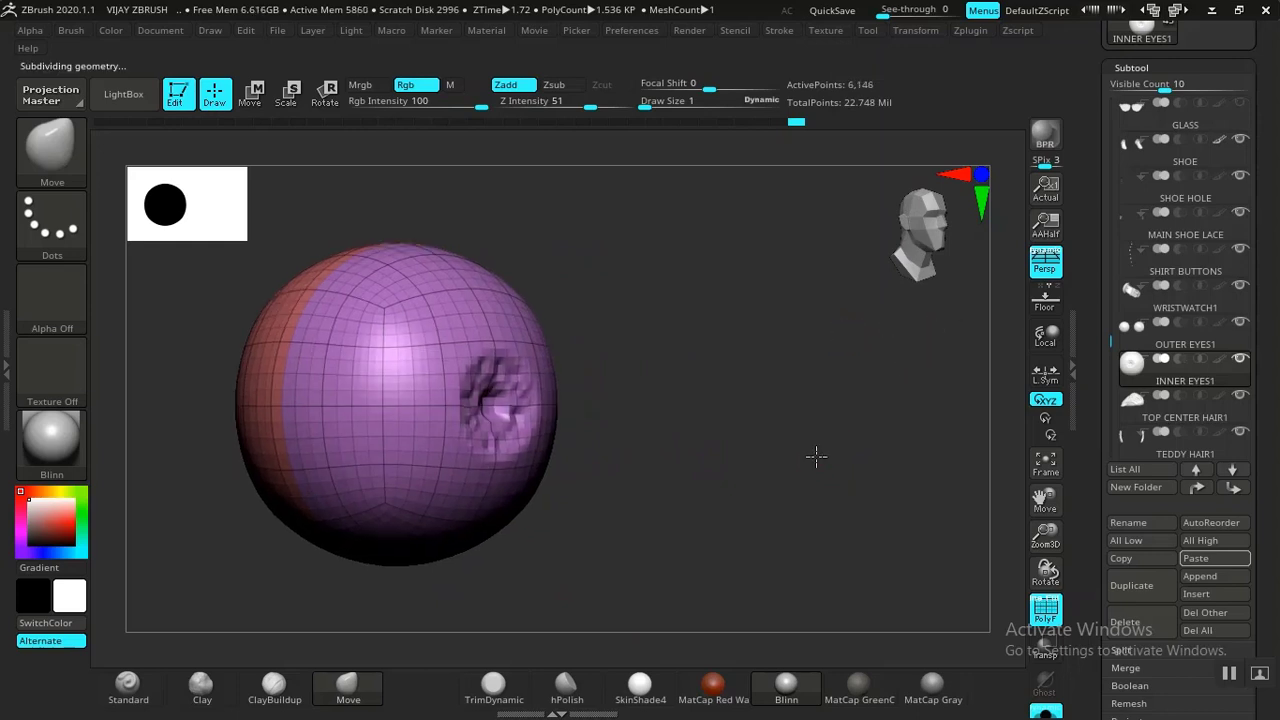
pyautogui.click(970, 30)
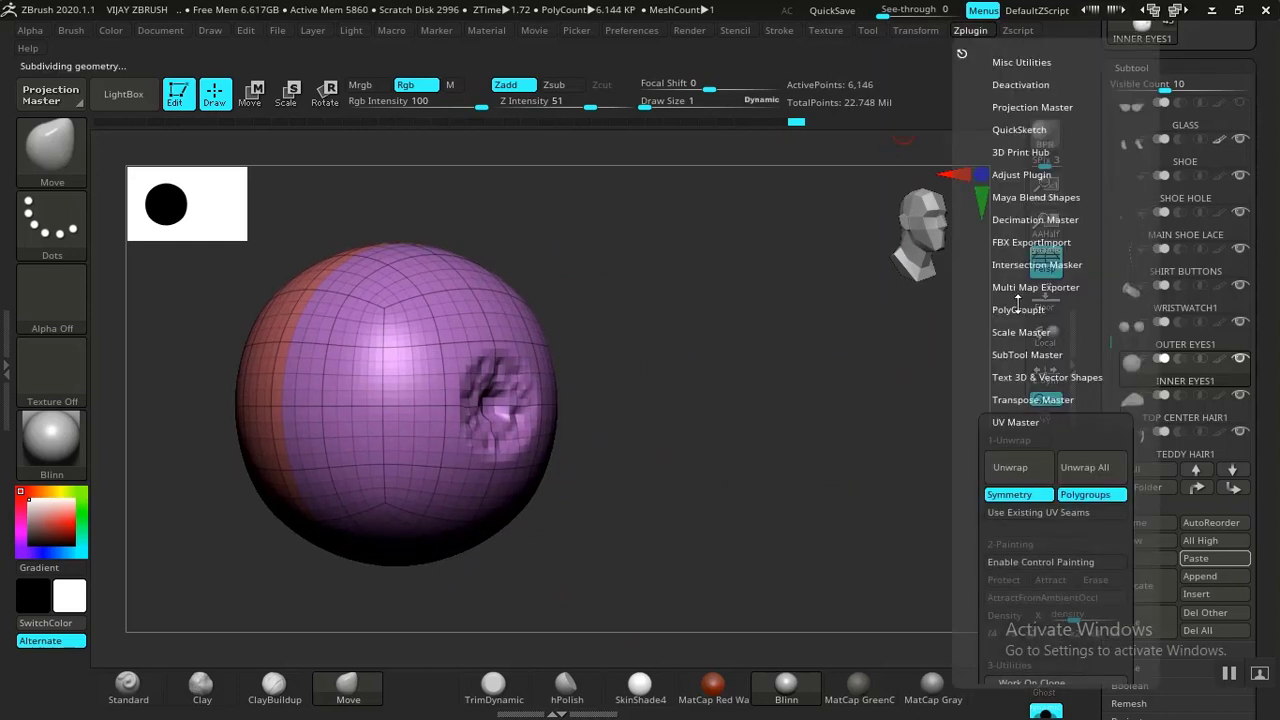
pyautogui.click(1012, 467)
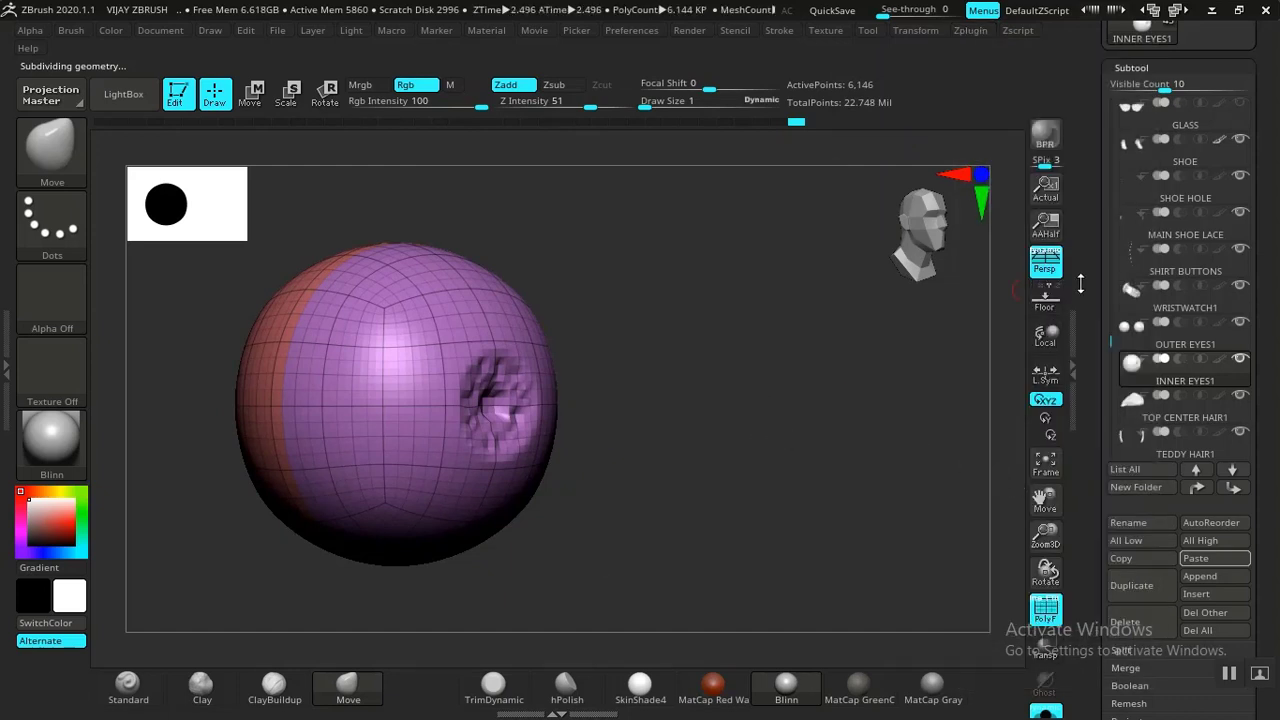
# Step: Try to delete the inner eye's subdivision levels below level 4
pyautogui.moveTo(1108, 116); pyautogui.dragTo(1108, 204)
pyautogui.click(1132, 157)
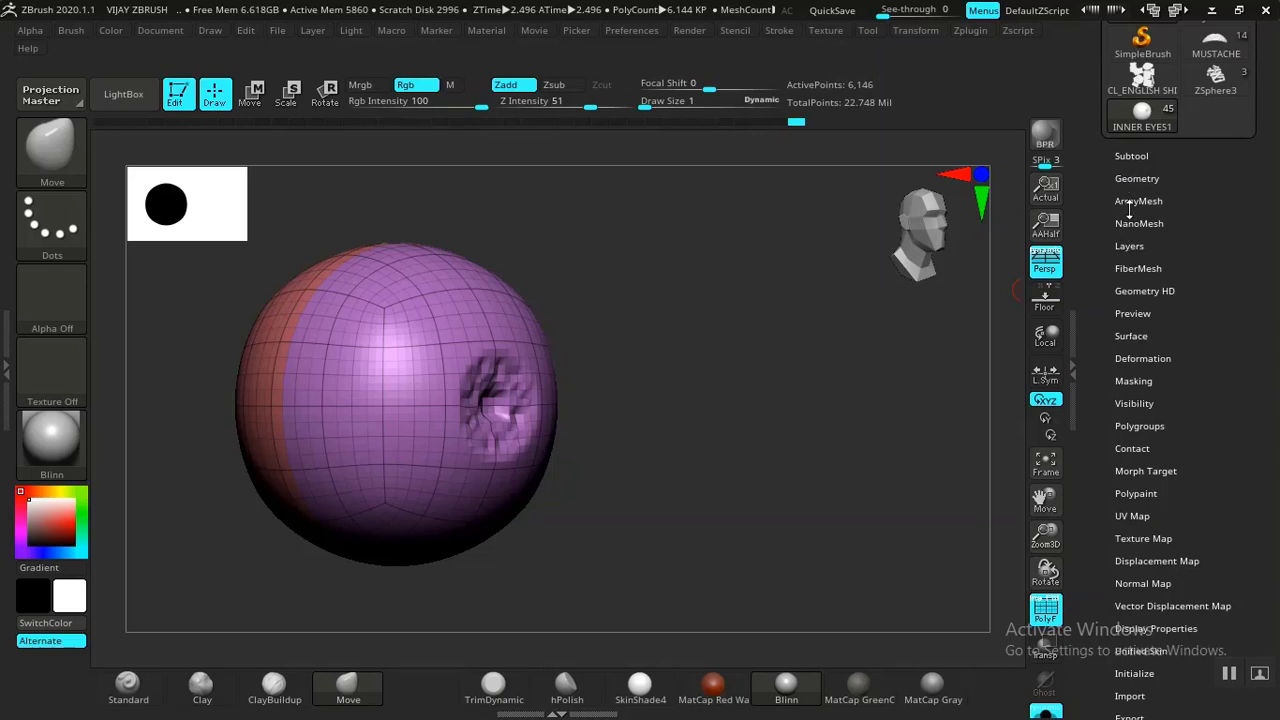
pyautogui.click(1134, 178)
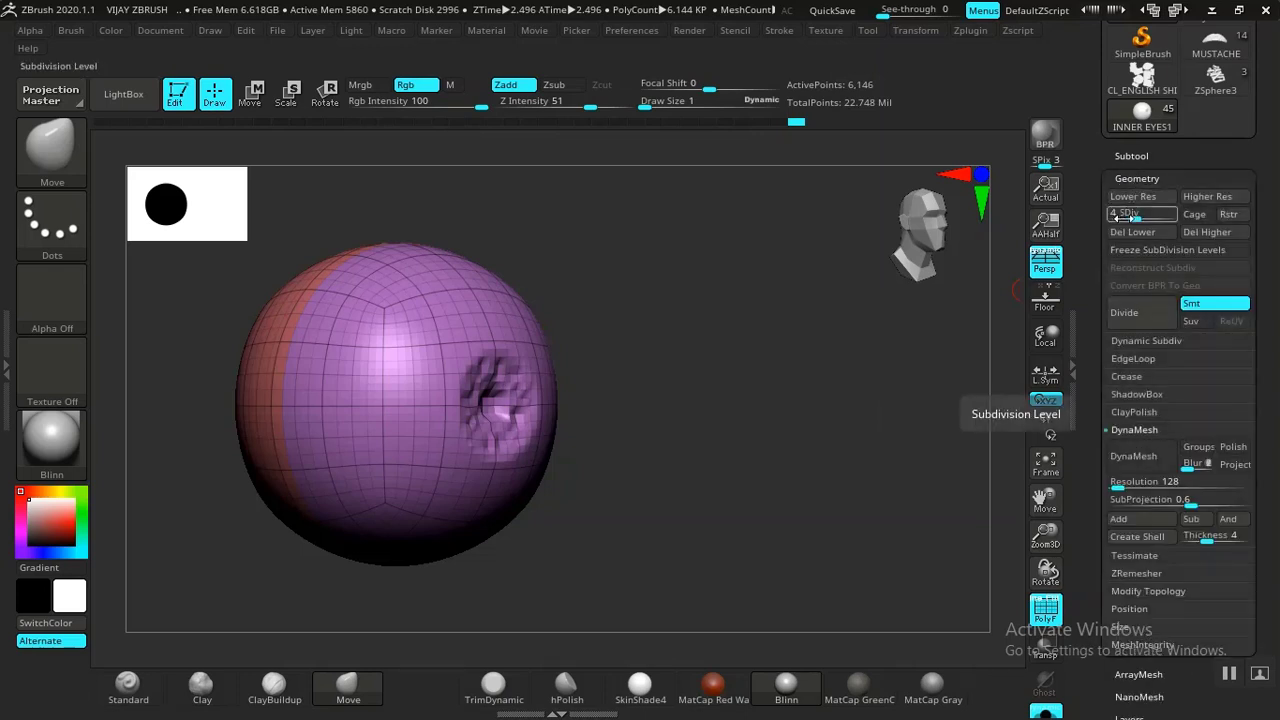
pyautogui.click(1127, 216)
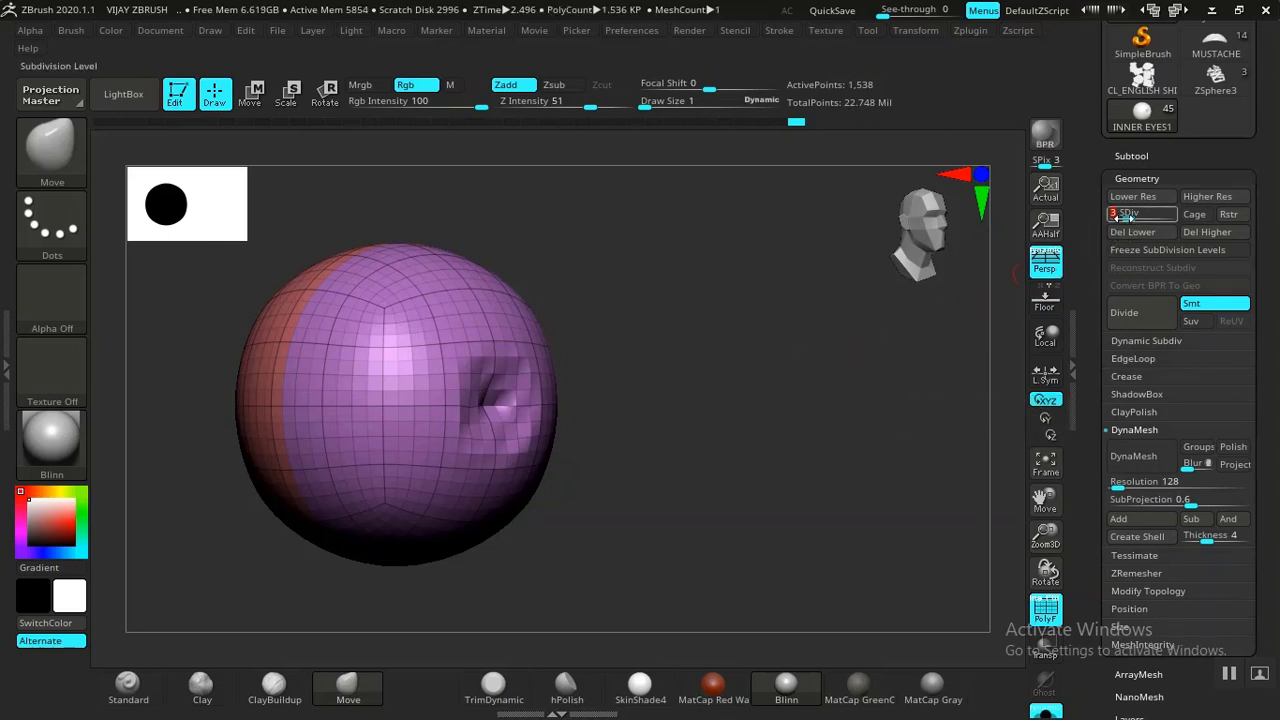
pyautogui.click(1135, 217)
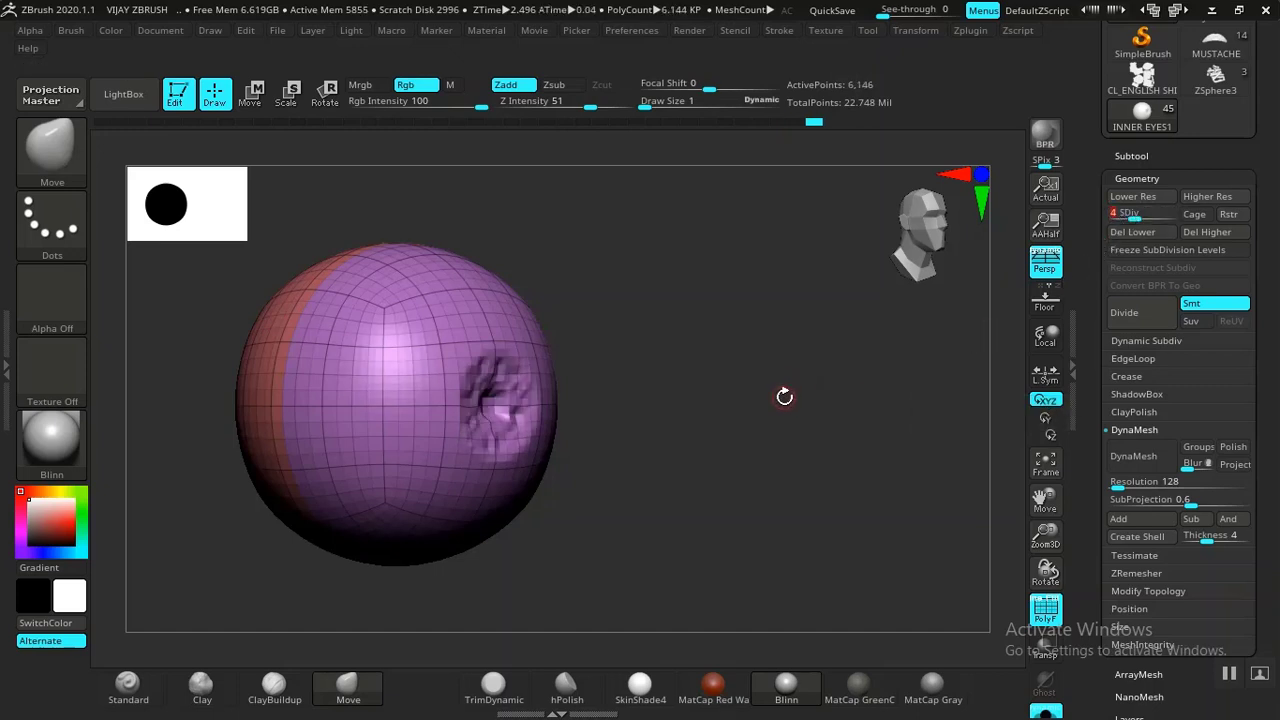
pyautogui.click(1134, 232)
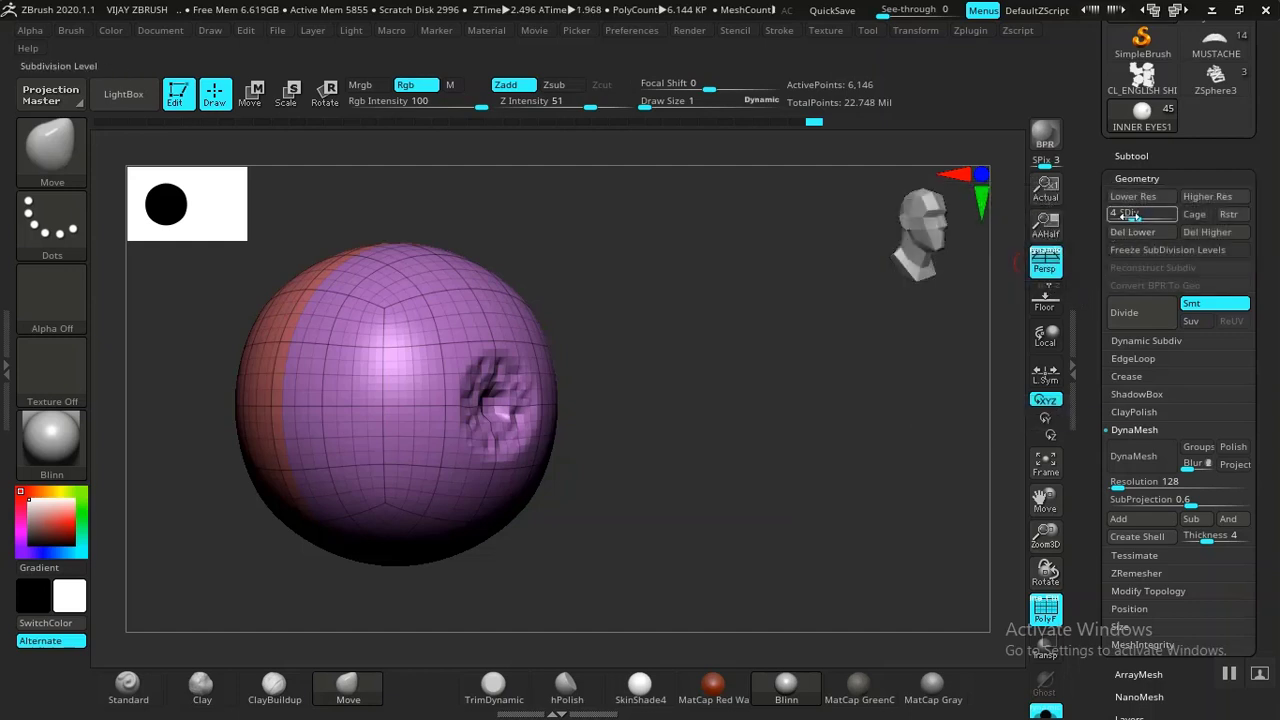
# Step: Bring the inner eye to subdivision level 9 and bake all of its layers
pyautogui.click(1113, 213)
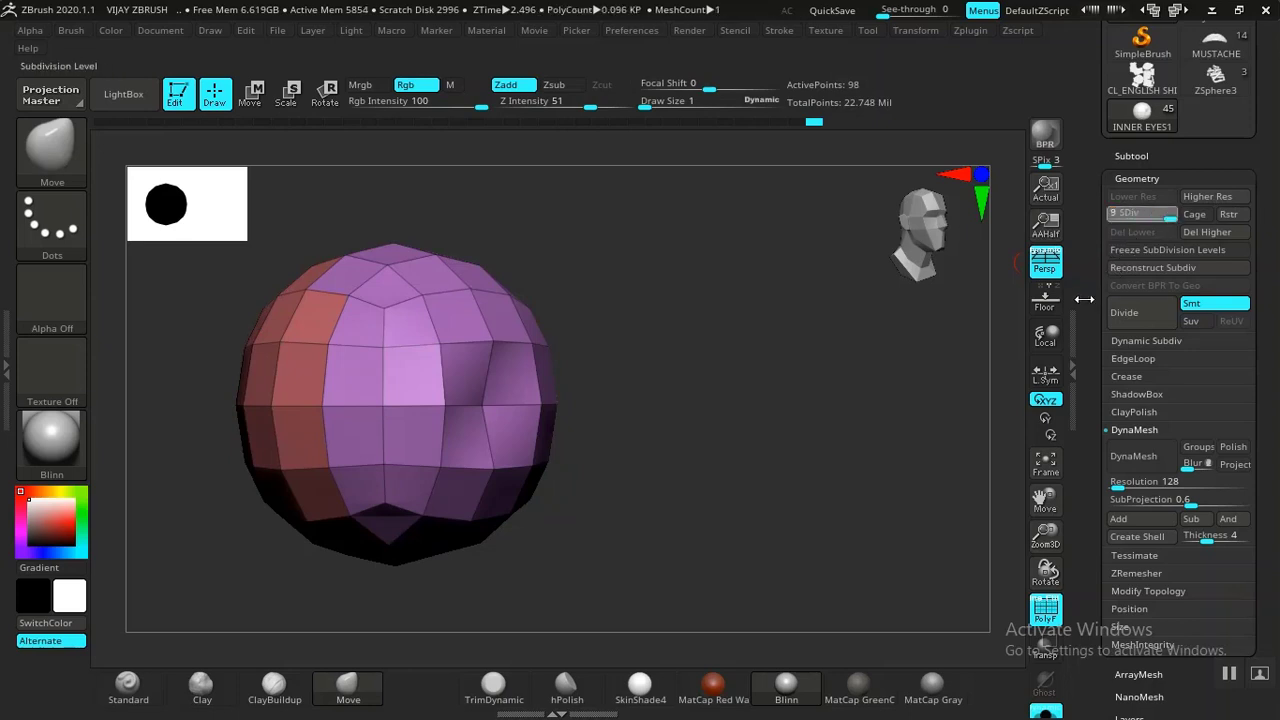
pyautogui.moveTo(1089, 337); pyautogui.dragTo(1091, 257)
pyautogui.moveTo(1094, 450); pyautogui.dragTo(1094, 284)
pyautogui.click(1130, 468)
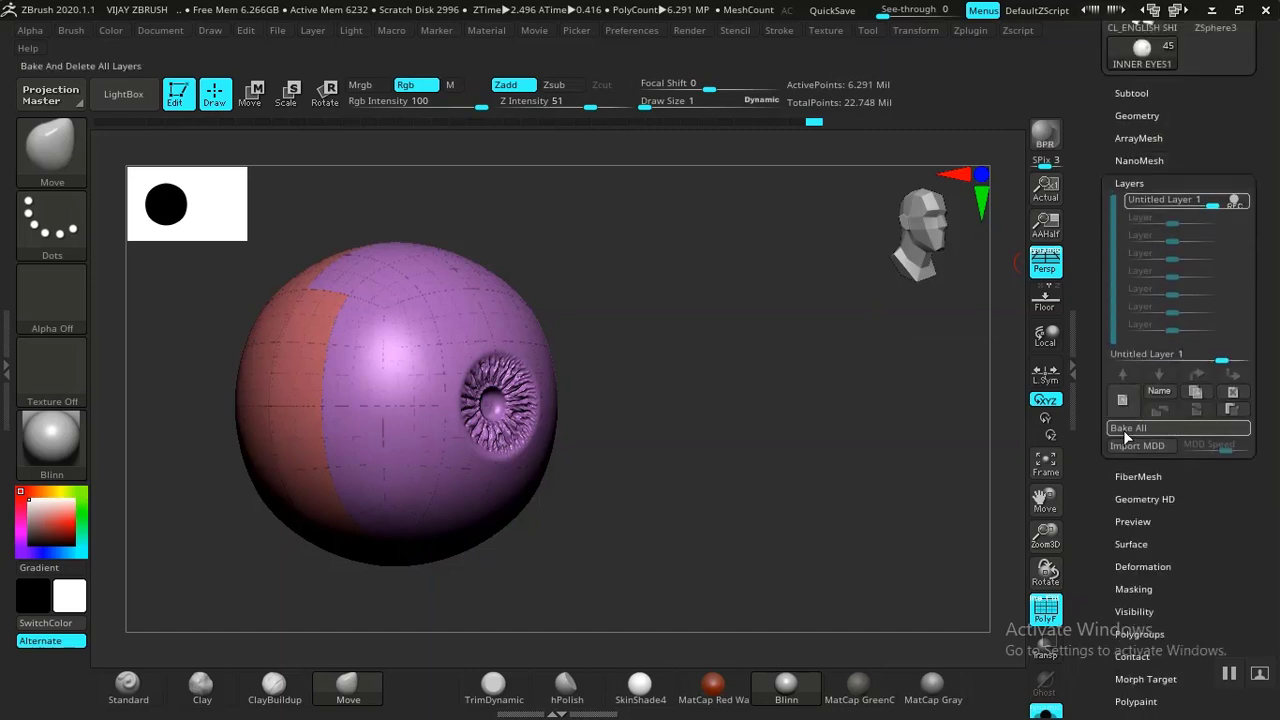
pyautogui.click(1128, 427)
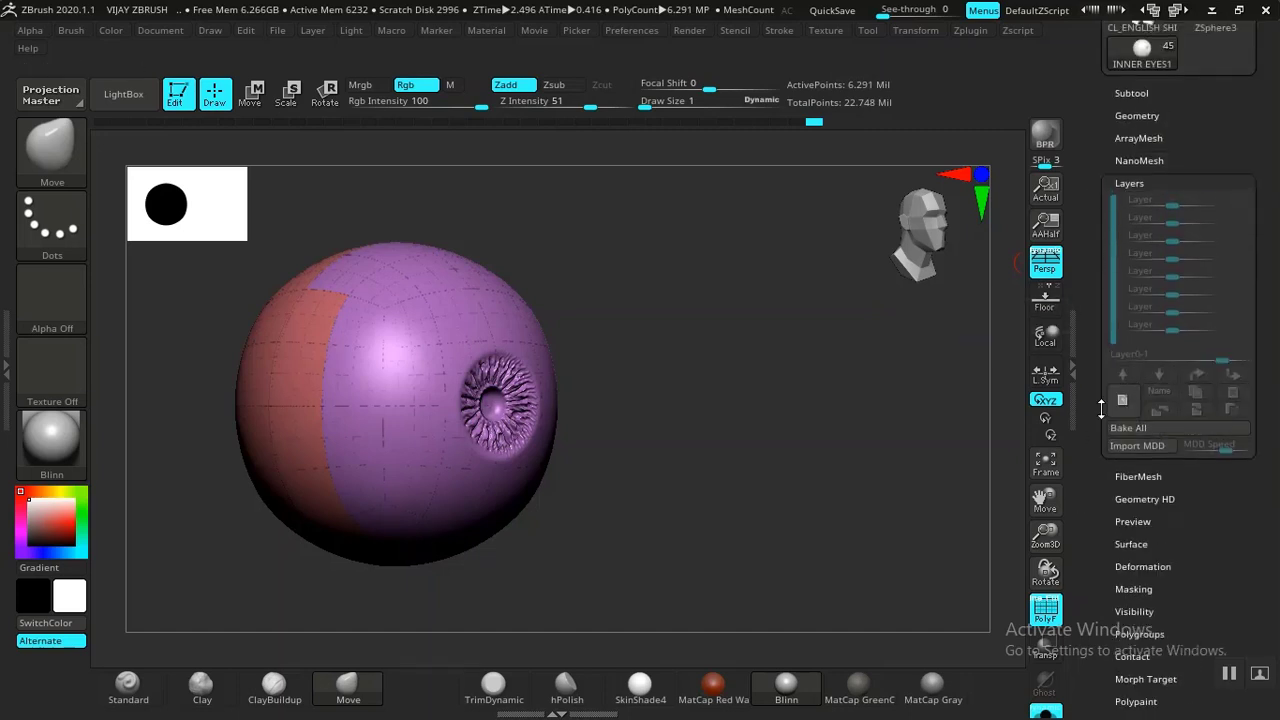
# Step: Review the inner eye's geometry and layer settings, and examine its polygroups from the side at subdivision level 4
pyautogui.click(1131, 94)
pyautogui.click(1132, 97)
pyautogui.click(1135, 114)
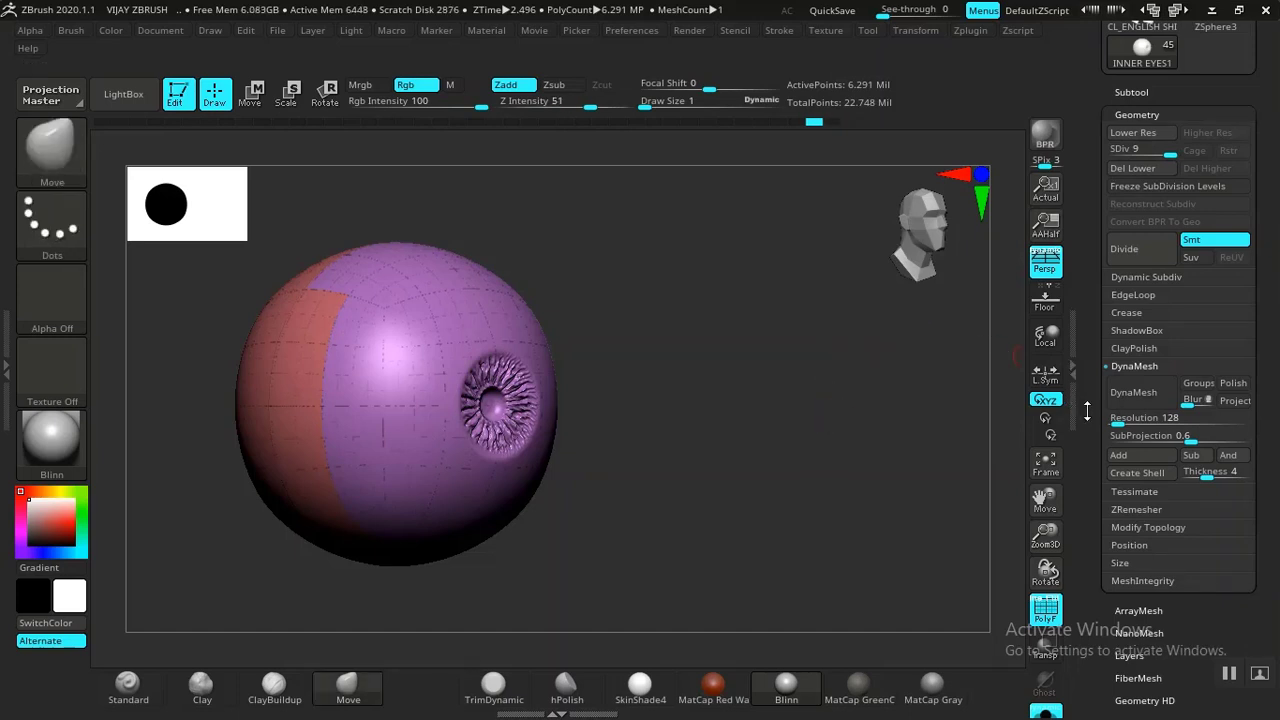
pyautogui.scroll(-5, 1090, 410)
pyautogui.click(1122, 337)
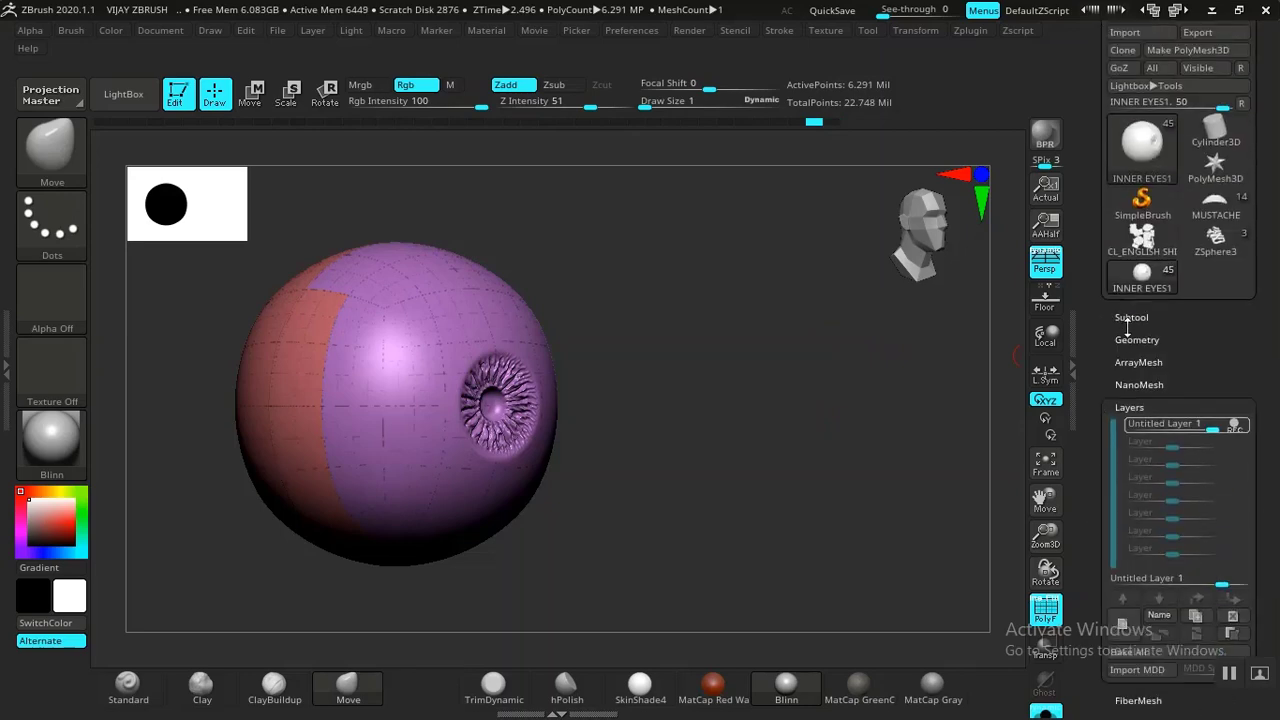
pyautogui.click(1132, 339)
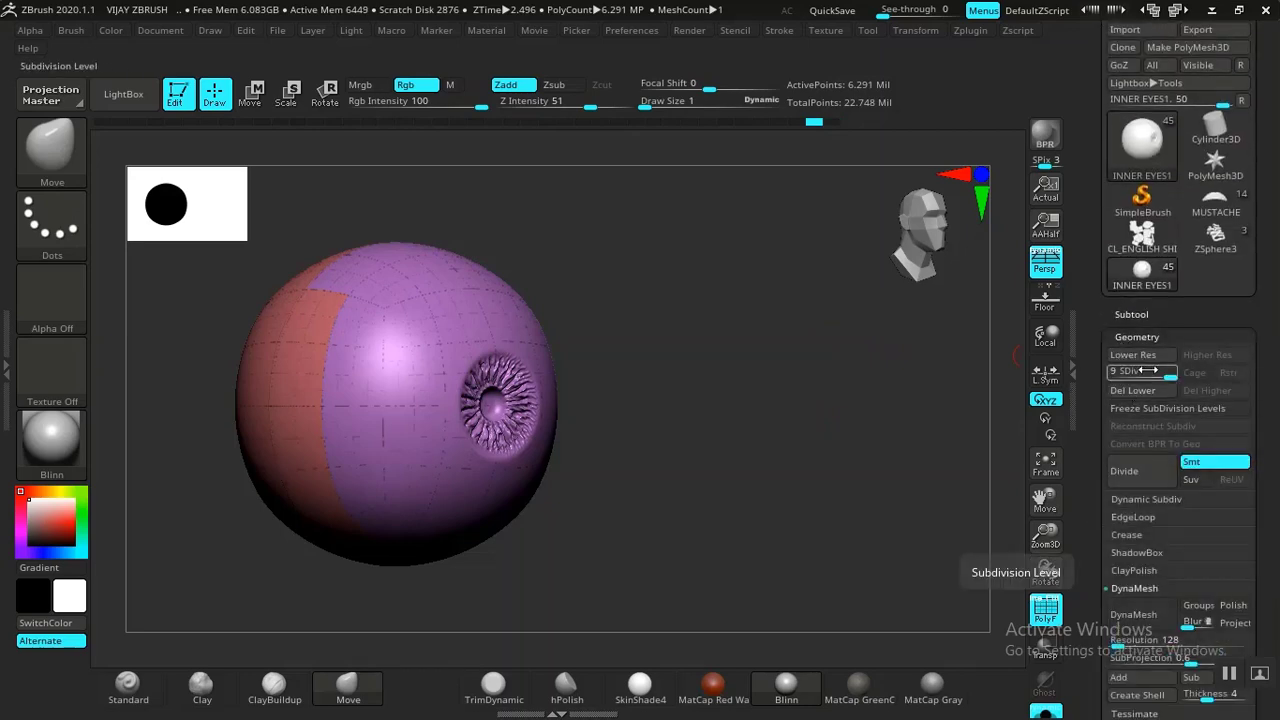
pyautogui.moveTo(1146, 370); pyautogui.dragTo(1131, 374)
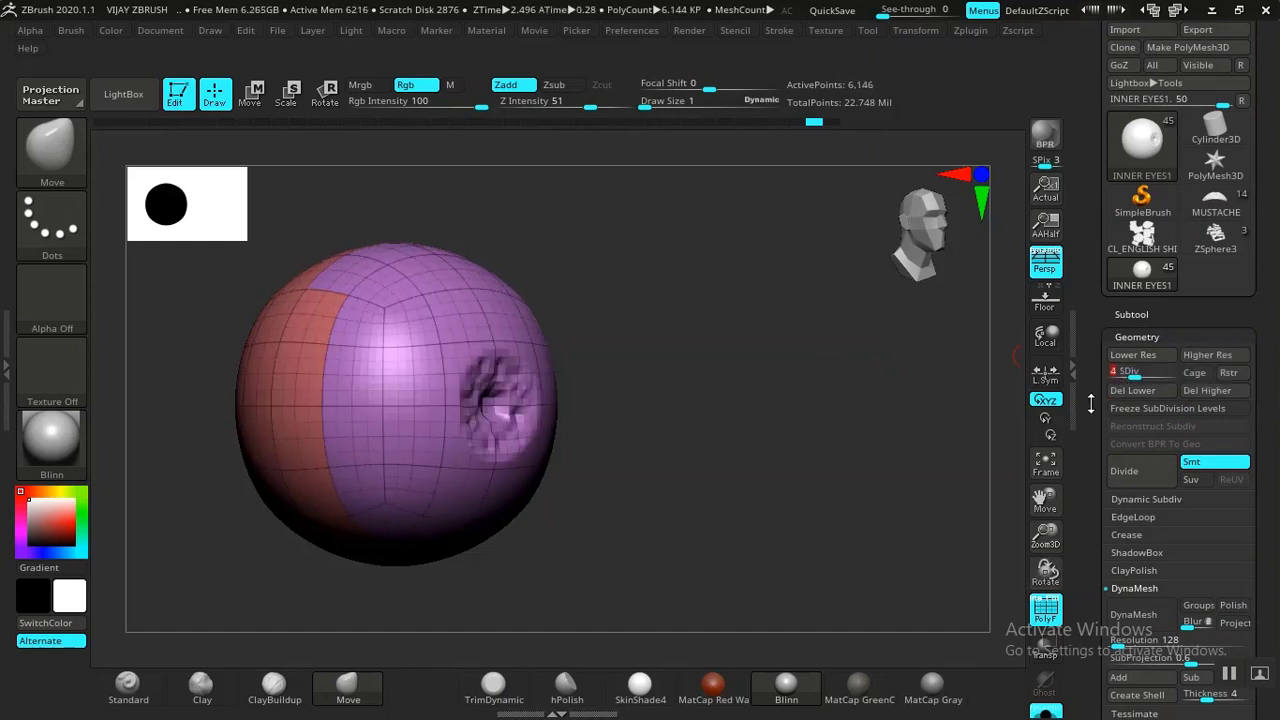
pyautogui.moveTo(822, 481); pyautogui.dragTo(850, 498)
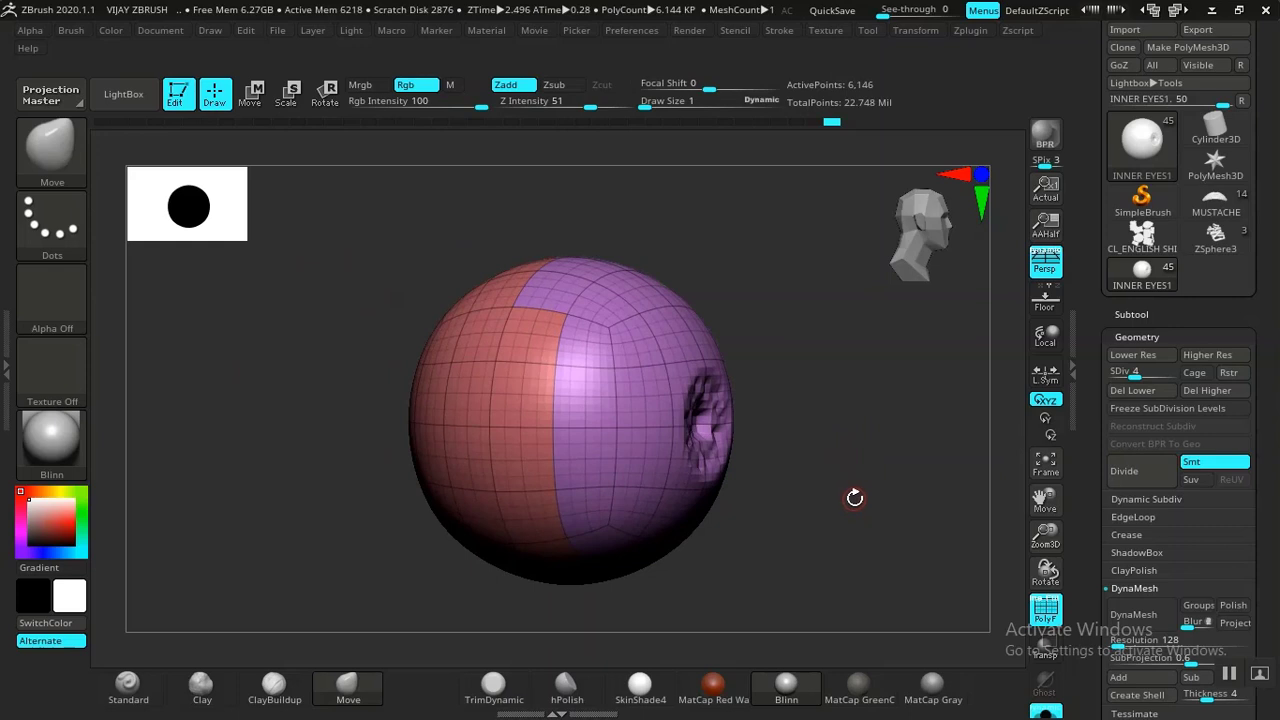
pyautogui.moveTo(864, 491); pyautogui.dragTo(901, 469)
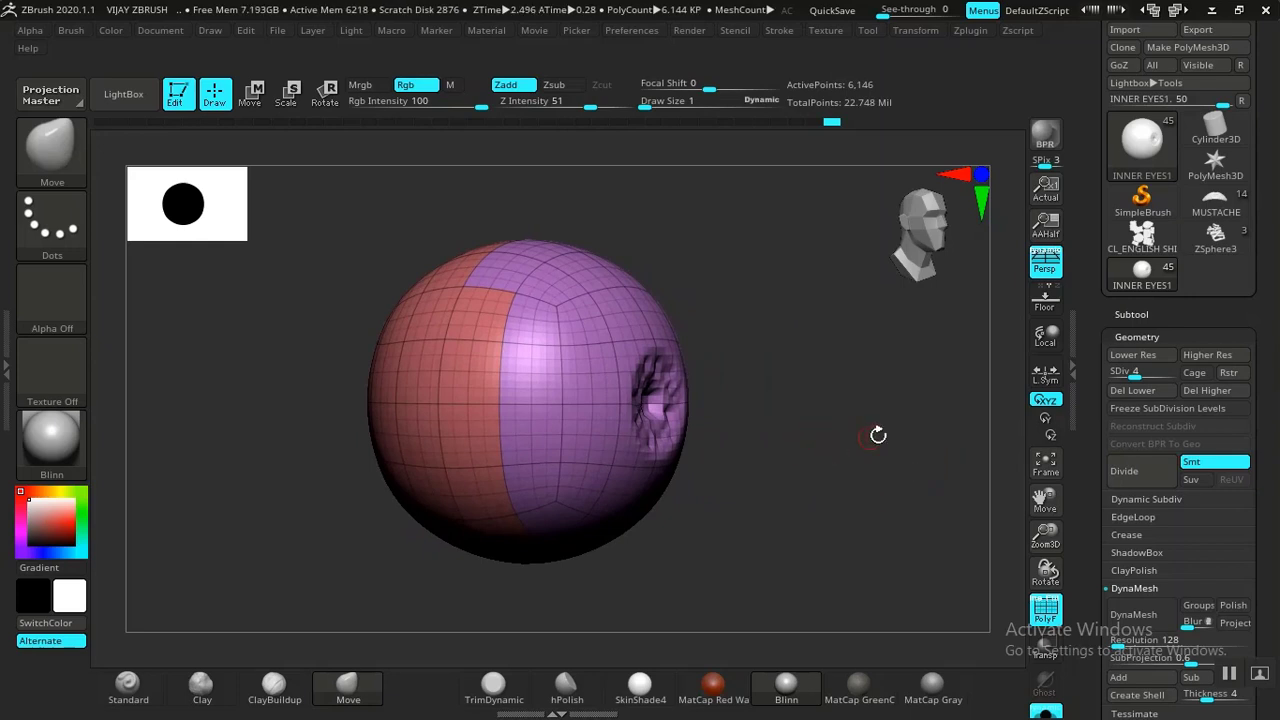
# Step: Unwrap the inner eye at subdivision level 1 with Polygroups on and Symmetry off, and return it to level 4
pyautogui.moveTo(1134, 375); pyautogui.dragTo(1104, 373)
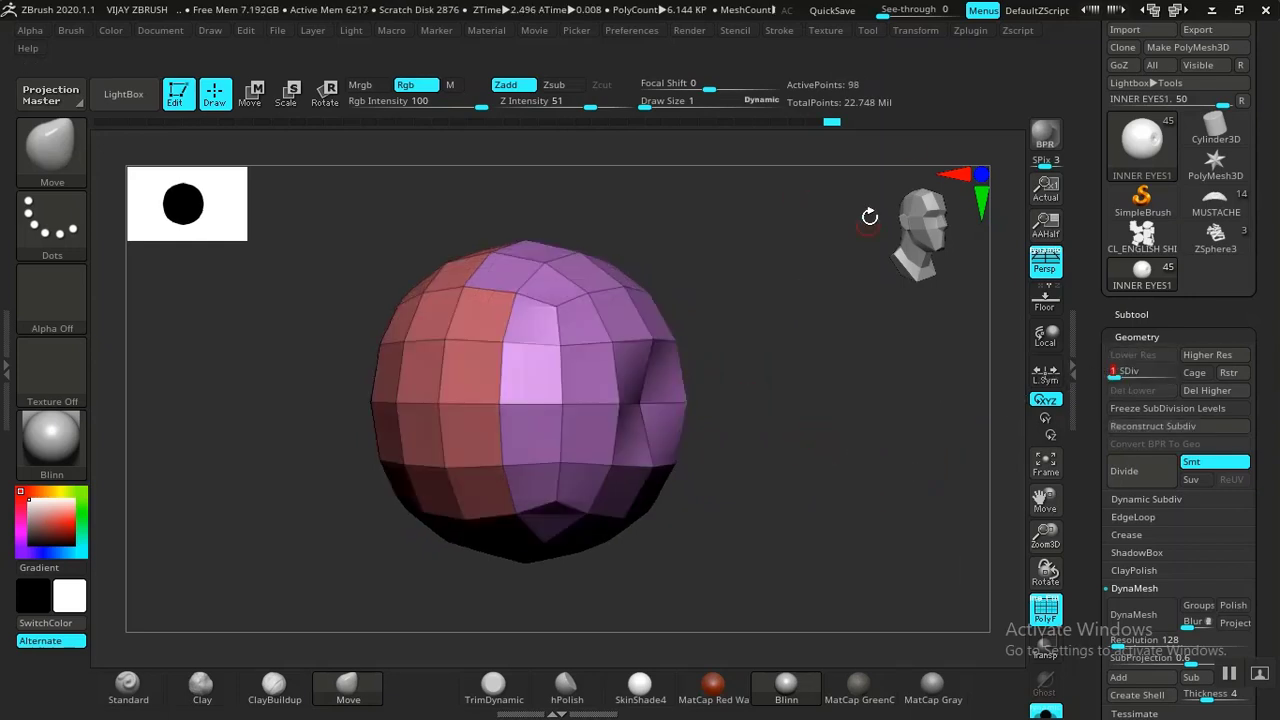
pyautogui.click(970, 31)
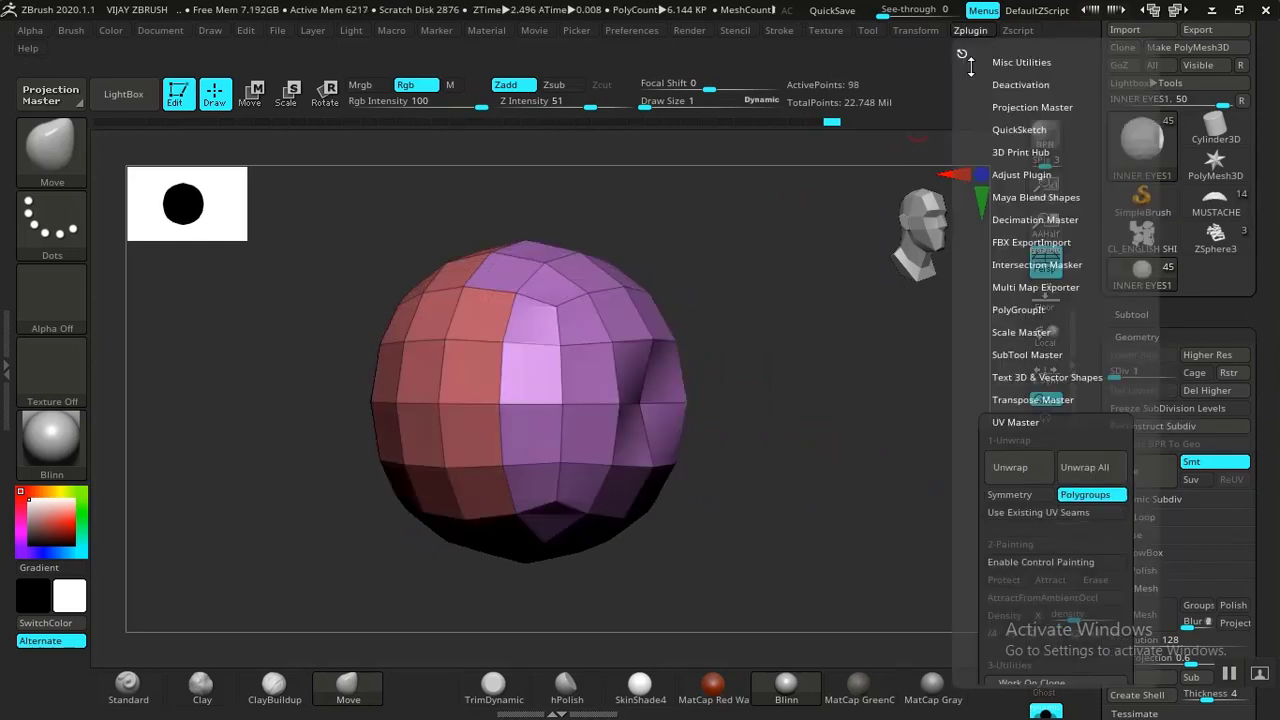
pyautogui.click(1019, 468)
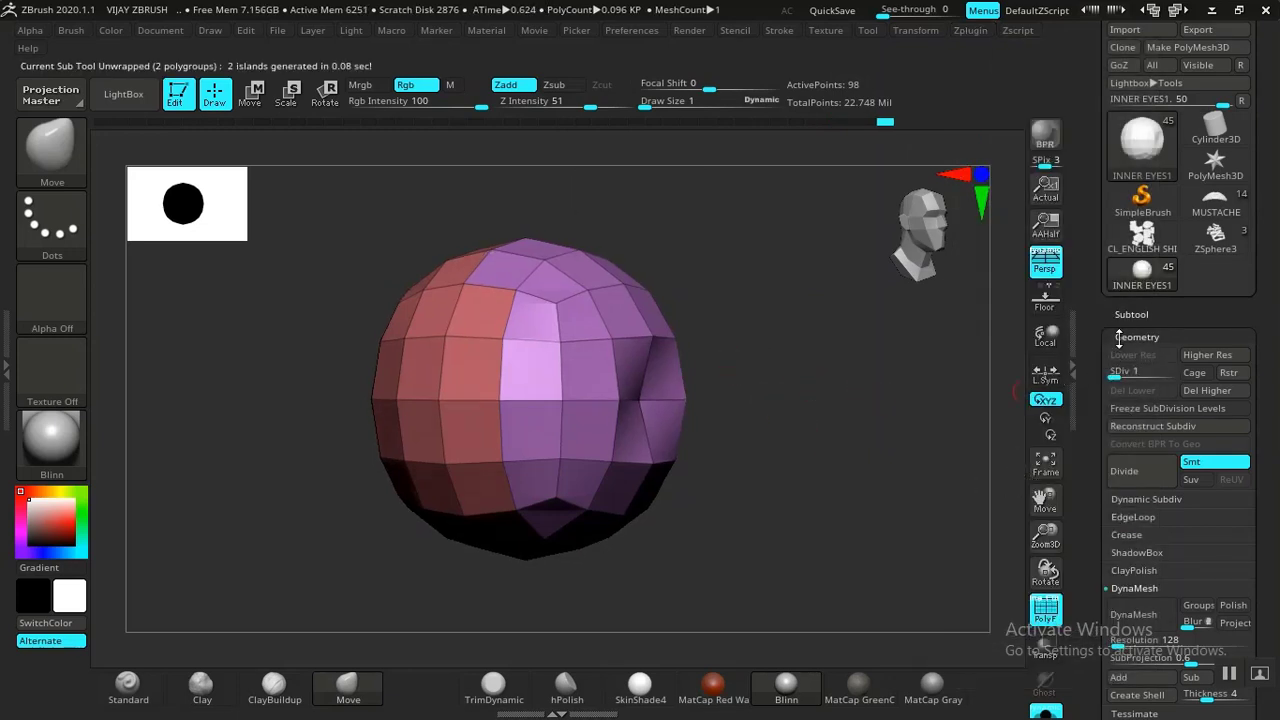
pyautogui.moveTo(1116, 373); pyautogui.dragTo(1127, 373)
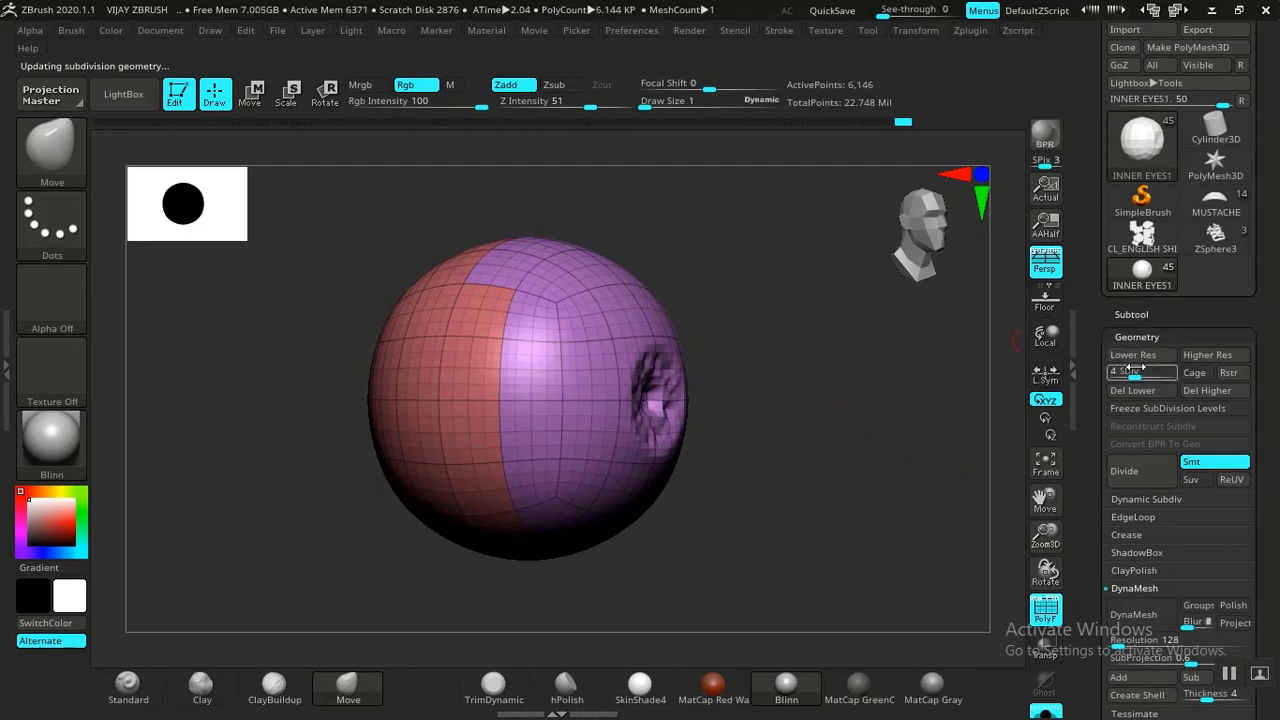
# Step: Compare the inner eye's mesh detail at subdivision levels 5 and 4 while viewing the iris side
pyautogui.press('d')
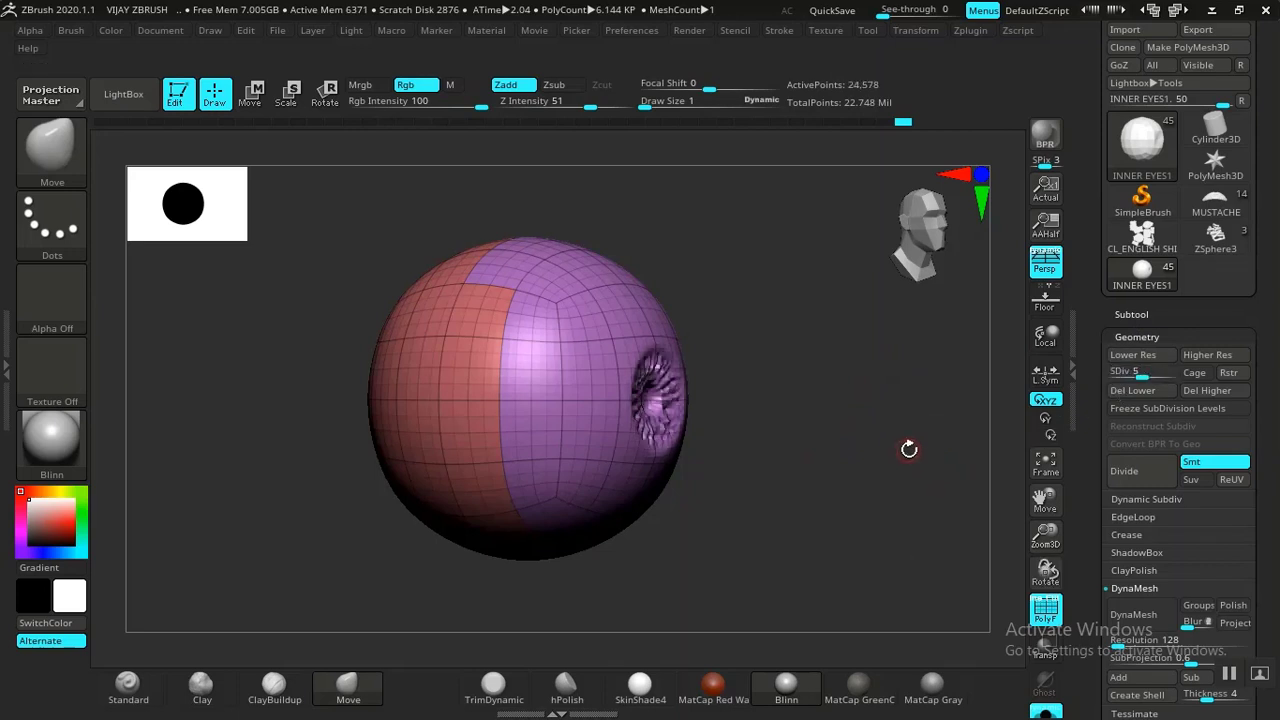
pyautogui.moveTo(908, 449); pyautogui.dragTo(831, 455)
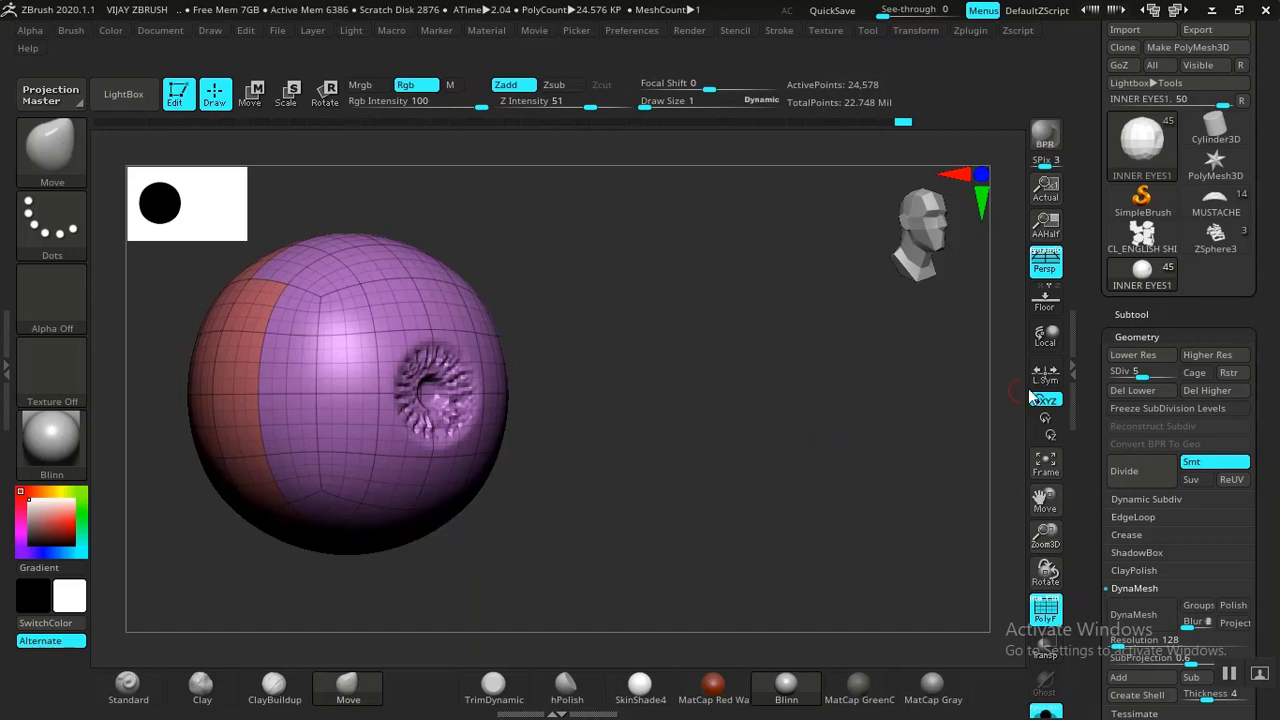
pyautogui.hotkey('shift', 'd')
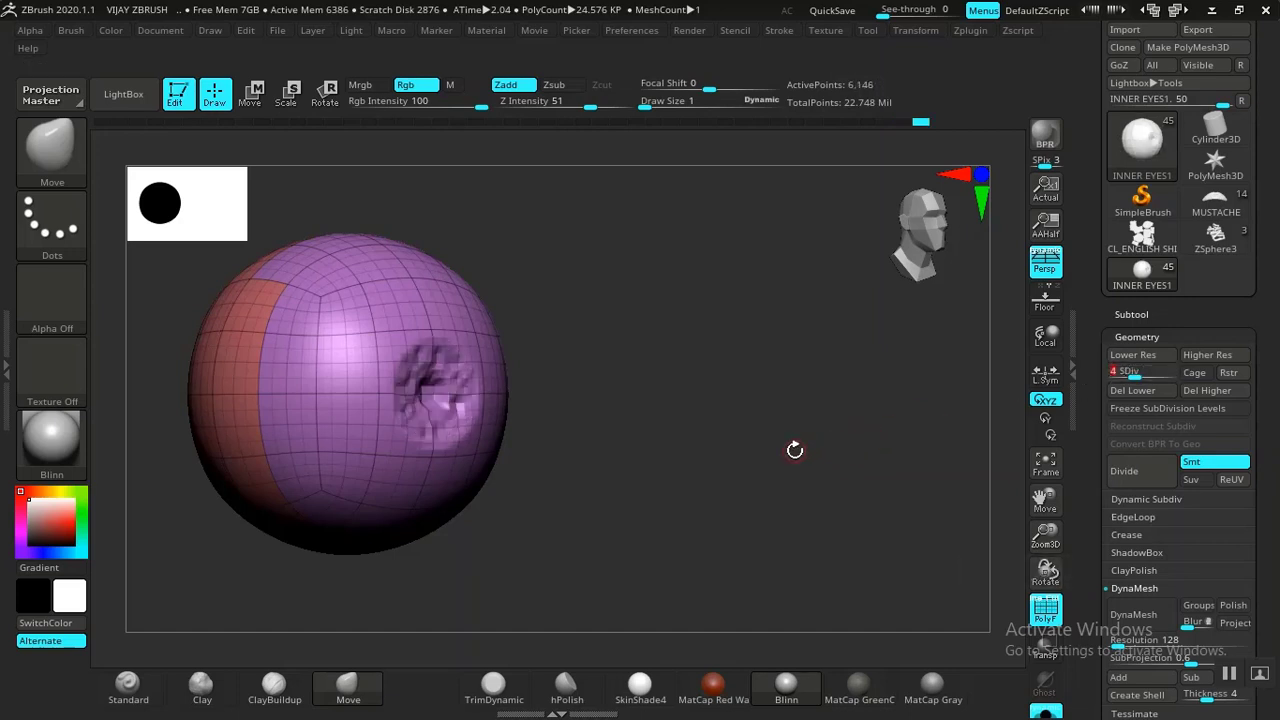
pyautogui.moveTo(786, 449); pyautogui.dragTo(935, 388)
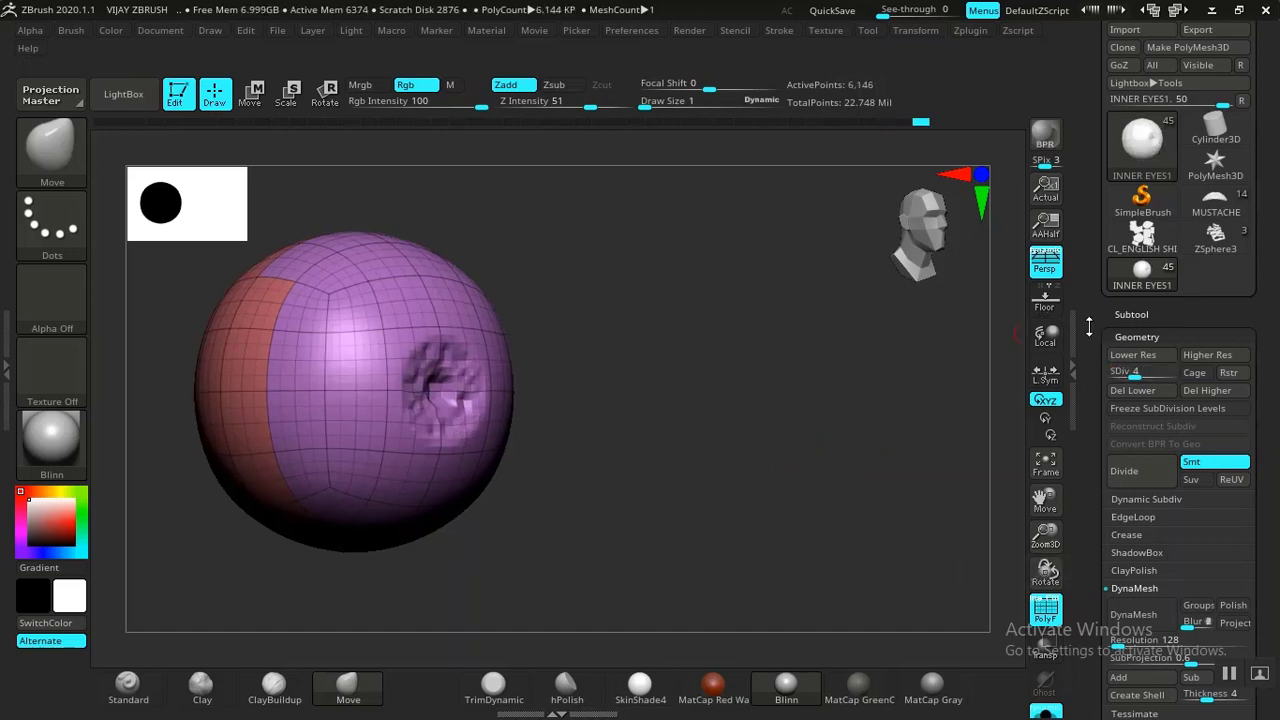
# Step: Make the TOP CENTER HAIR1 subtool active
pyautogui.click(1129, 314)
pyautogui.scroll(-5, 1100, 340)
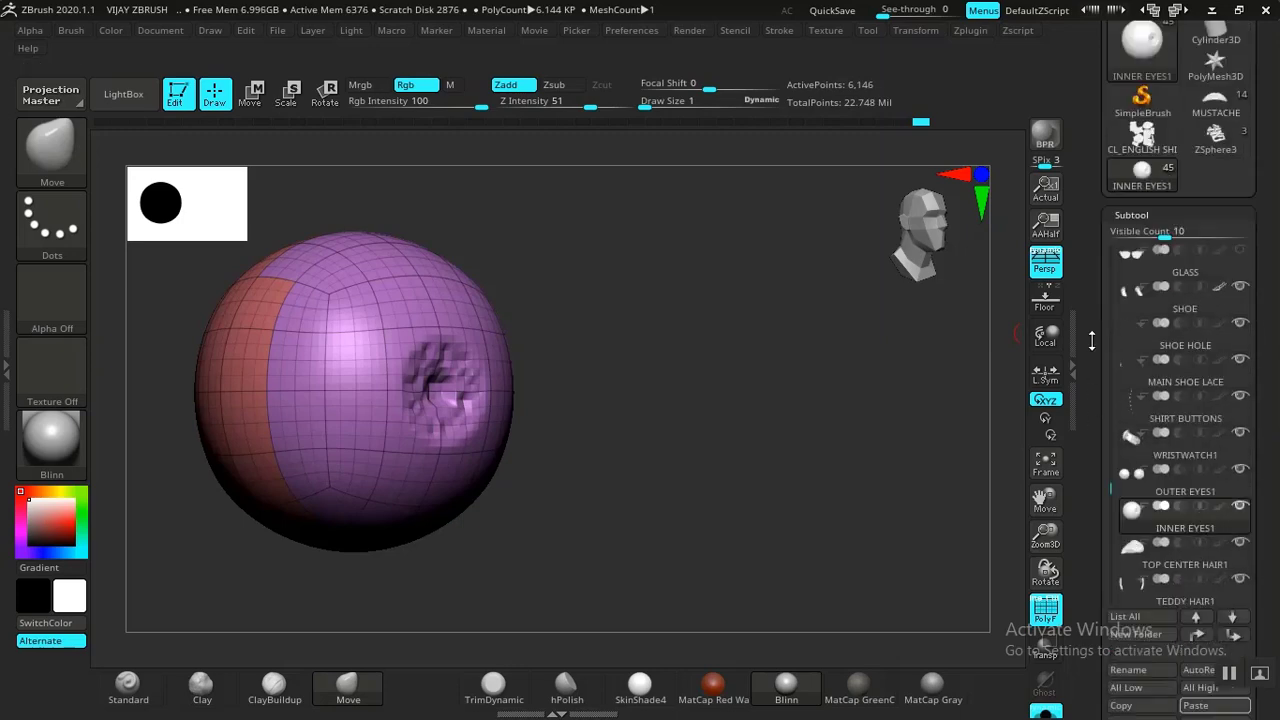
pyautogui.moveTo(1124, 378)
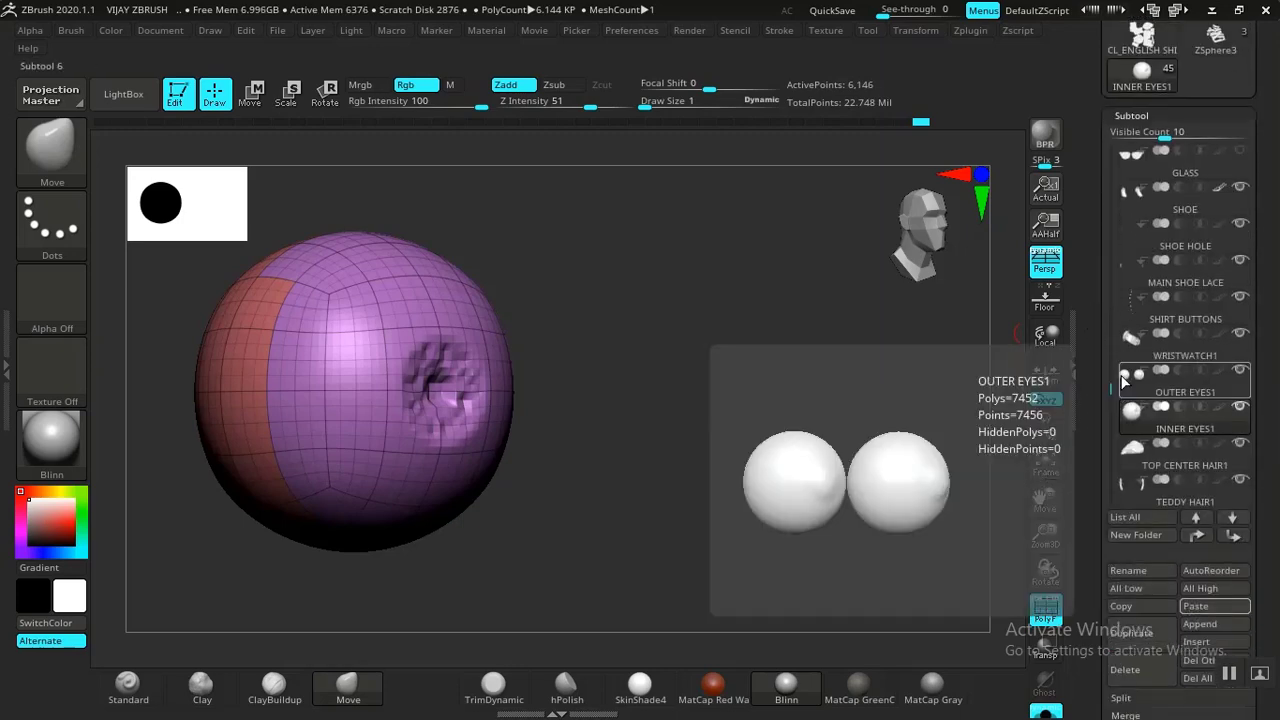
pyautogui.scroll(-1, 1122, 398)
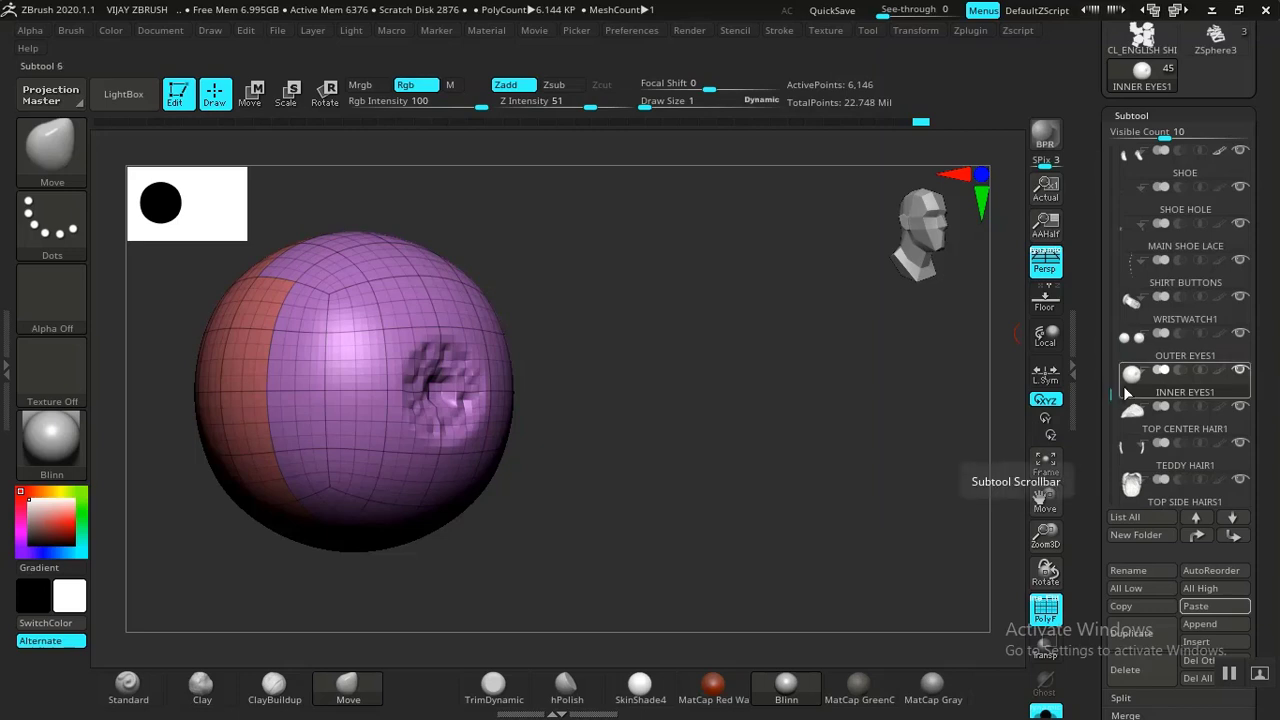
pyautogui.moveTo(1150, 426)
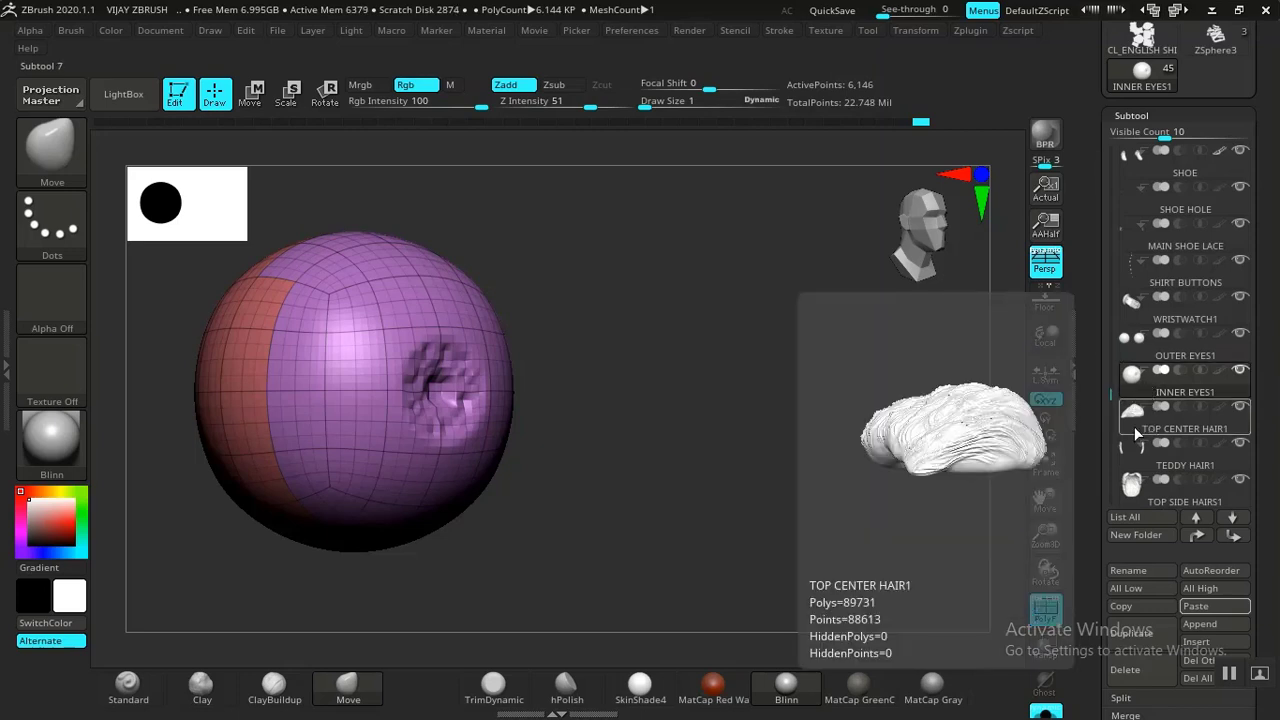
pyautogui.scroll(-1, 1112, 398)
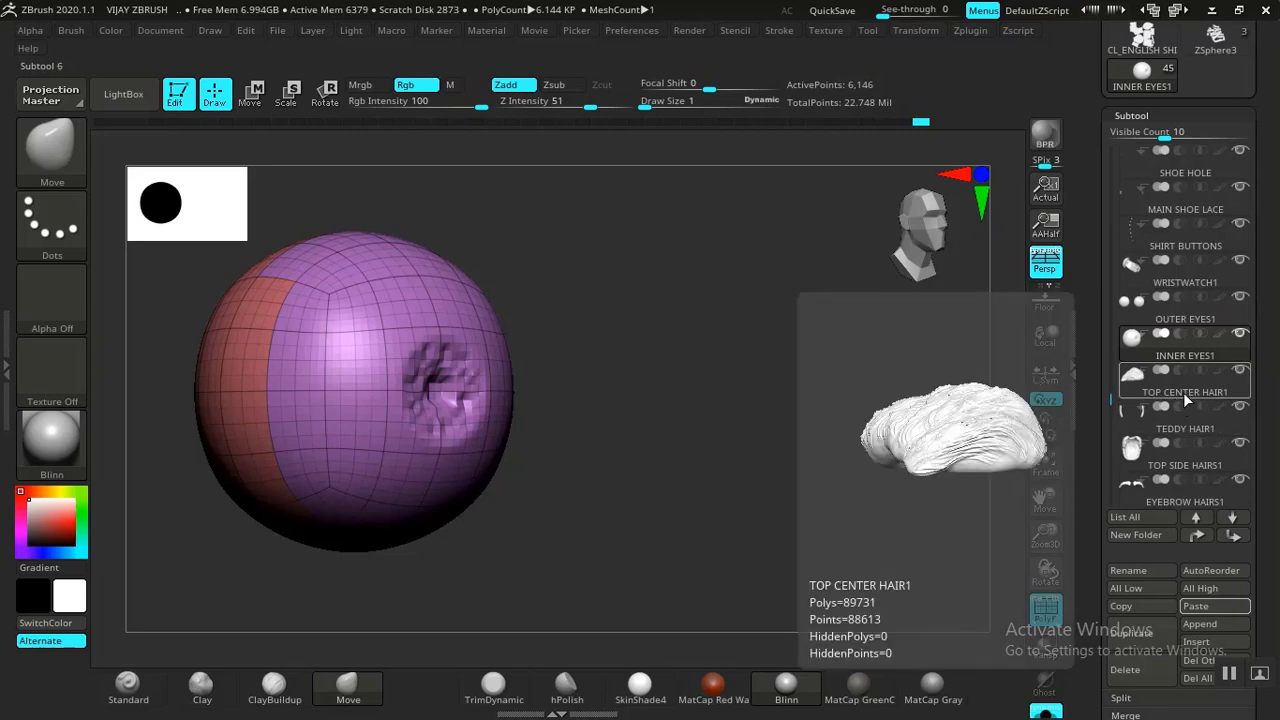
pyautogui.click(1169, 390)
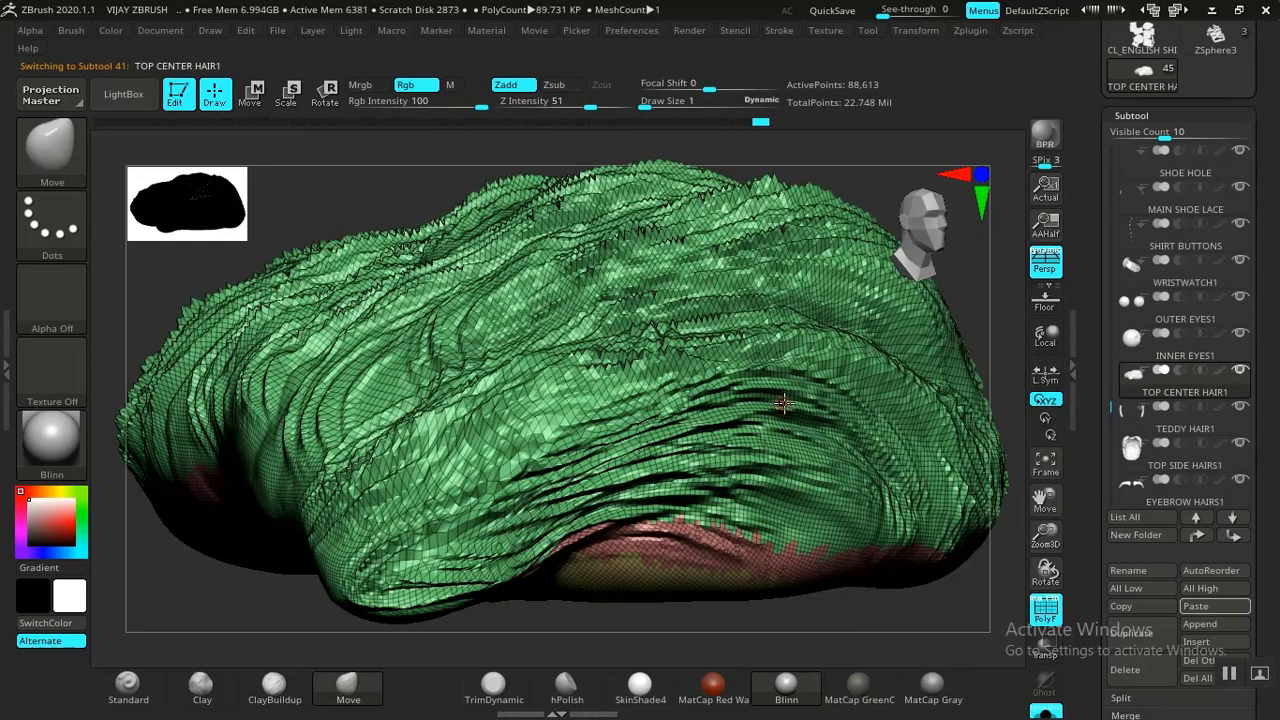
# Step: Turn off the polyframe display and examine the top center hair's geometry settings and its surface from other angles
pyautogui.press('shift')
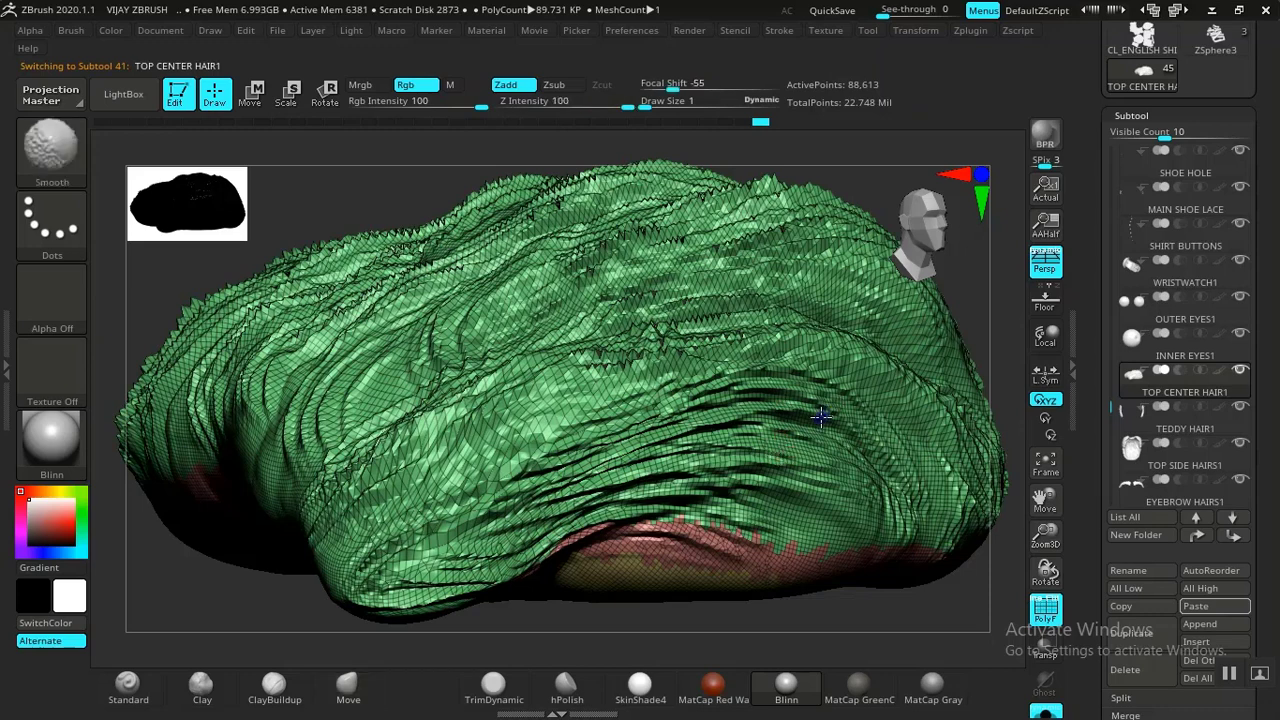
pyautogui.click(1134, 115)
pyautogui.click(1138, 116)
pyautogui.click(1143, 117)
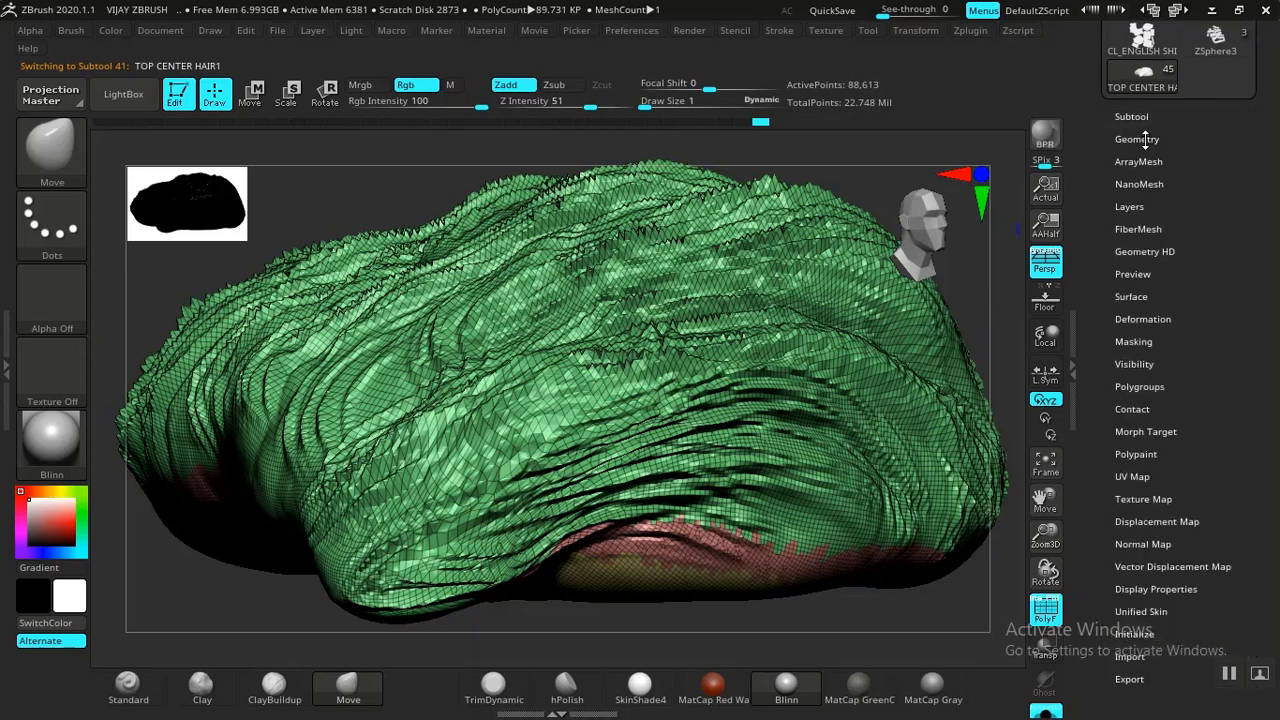
pyautogui.click(1140, 117)
pyautogui.click(1136, 117)
pyautogui.hotkey('shift', 'f')
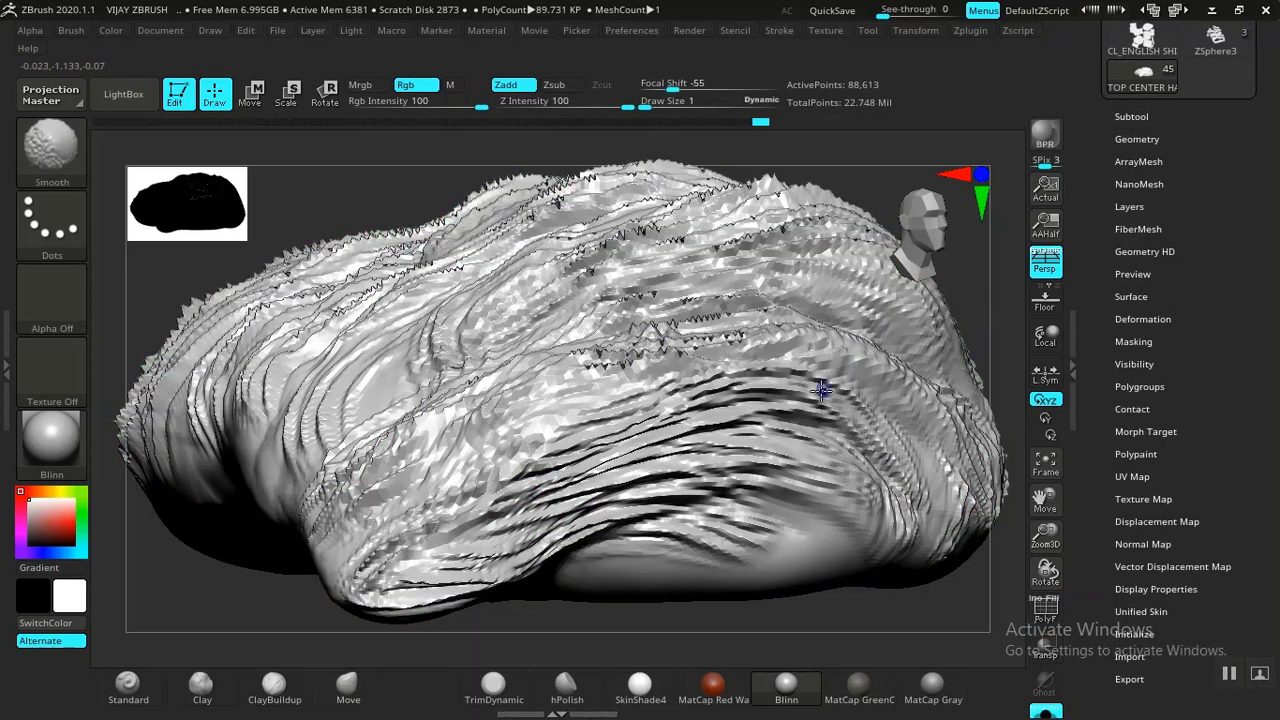
pyautogui.click(1145, 139)
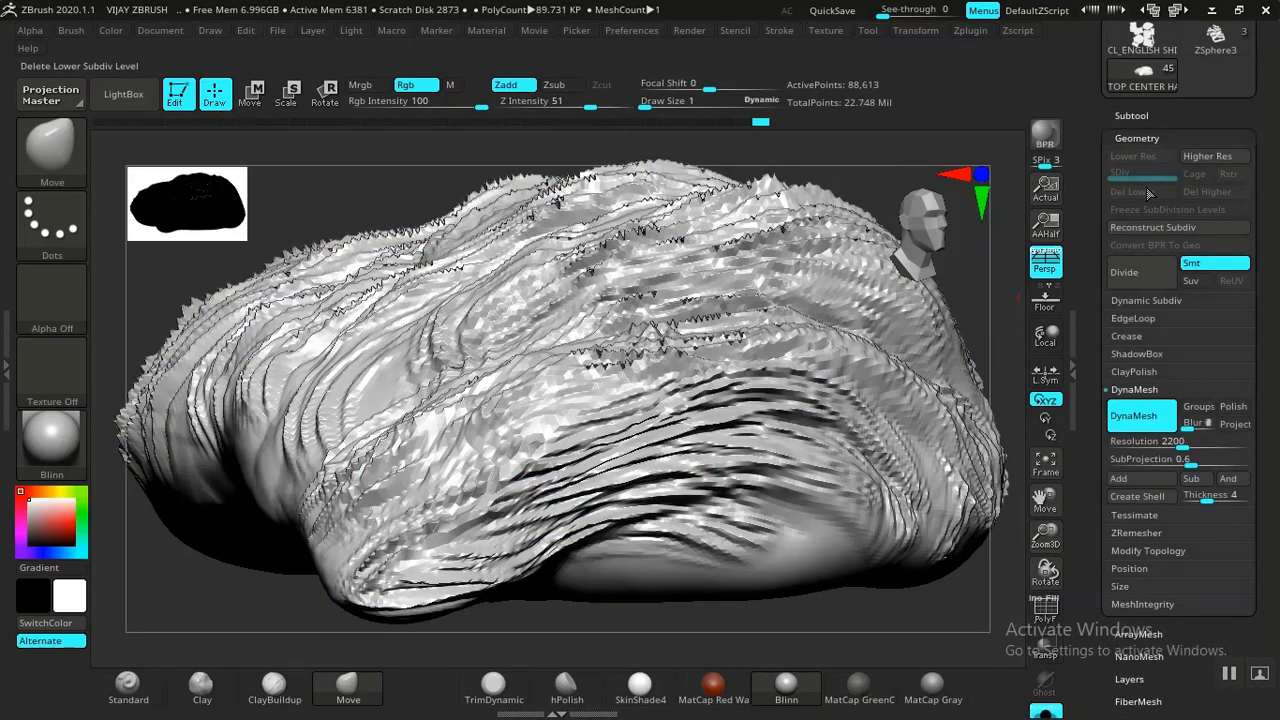
pyautogui.click(1133, 390)
pyautogui.moveTo(759, 626)
pyautogui.mouseDown()
pyautogui.moveTo(740, 569)
pyautogui.moveTo(774, 571)
pyautogui.moveTo(729, 531)
pyautogui.moveTo(743, 586)
pyautogui.moveTo(834, 589)
pyautogui.moveTo(777, 543)
pyautogui.mouseUp()
pyautogui.moveTo(868, 565)
pyautogui.mouseDown()
pyautogui.moveTo(823, 563)
pyautogui.moveTo(903, 543)
pyautogui.moveTo(951, 551)
pyautogui.moveTo(894, 551)
pyautogui.moveTo(880, 580)
pyautogui.moveTo(820, 409)
pyautogui.moveTo(724, 305)
pyautogui.moveTo(689, 351)
pyautogui.moveTo(691, 403)
pyautogui.moveTo(812, 556)
pyautogui.moveTo(806, 527)
pyautogui.moveTo(769, 495)
pyautogui.moveTo(886, 556)
pyautogui.moveTo(905, 620)
pyautogui.moveTo(909, 517)
pyautogui.moveTo(884, 530)
pyautogui.moveTo(929, 634)
pyautogui.mouseUp()
pyautogui.moveTo(928, 555); pyautogui.dragTo(940, 545)
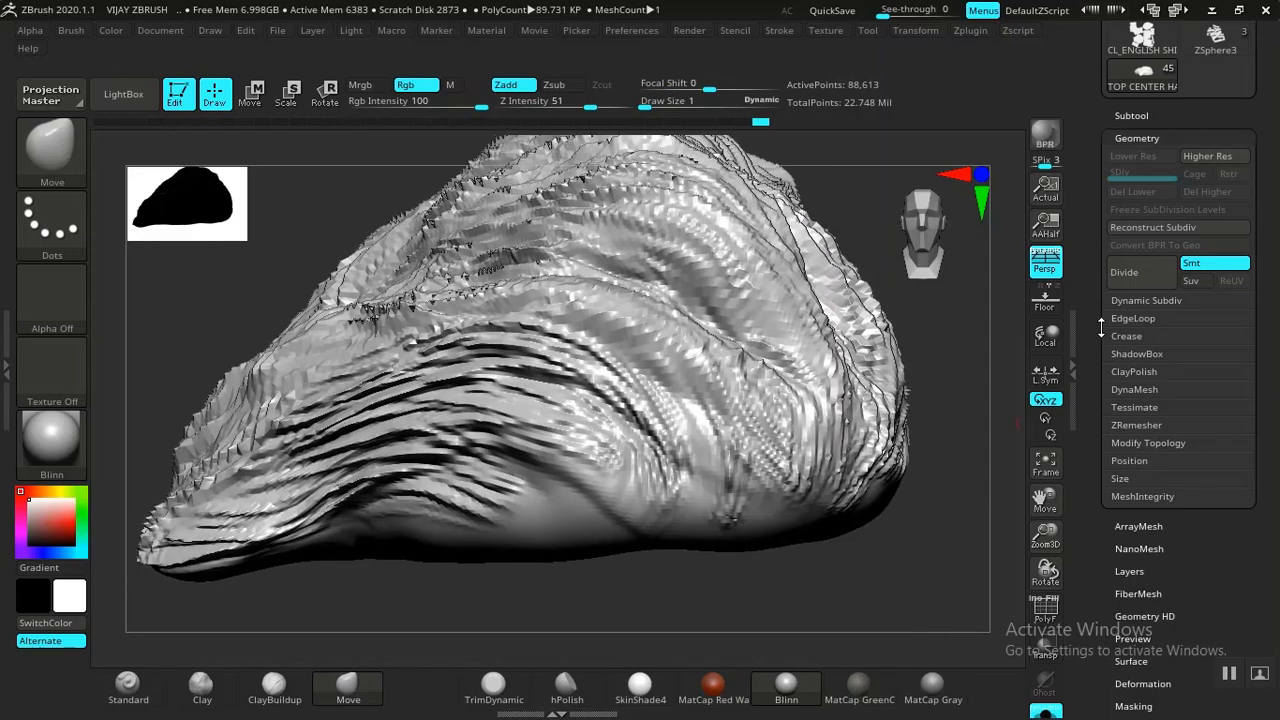
# Step: Configure ZRemesher for the top center hair with Adapt off, DetectEdges, KeepCreases and KeepGroups on, and SmoothGroups at 0.05
pyautogui.moveTo(1086, 362); pyautogui.dragTo(1118, 280)
pyautogui.click(1138, 226)
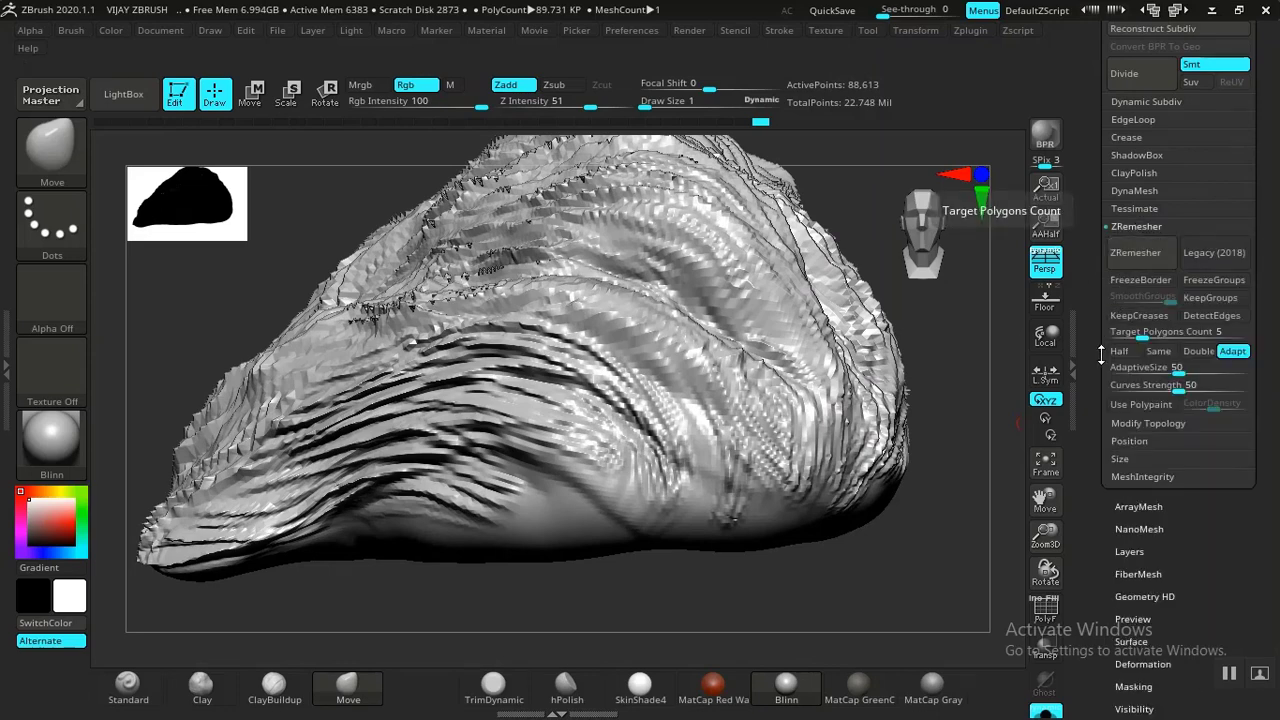
pyautogui.click(1233, 348)
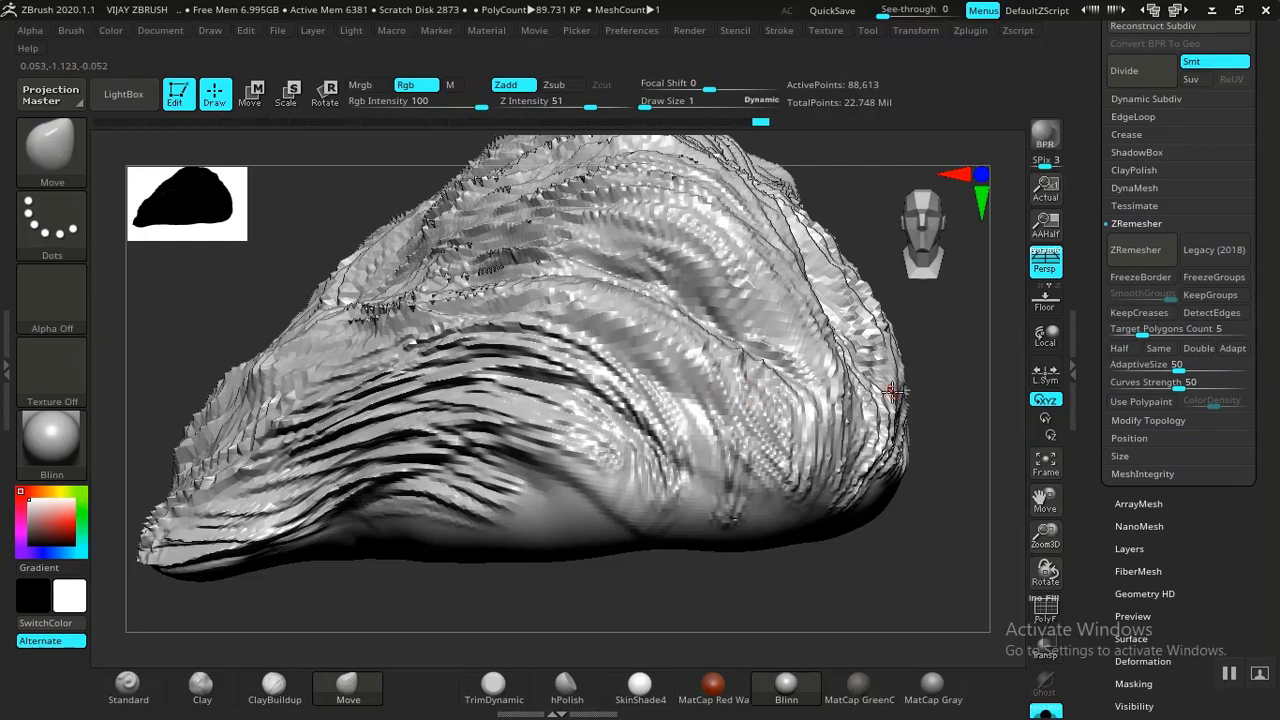
pyautogui.moveTo(929, 520)
pyautogui.mouseDown()
pyautogui.moveTo(934, 551)
pyautogui.moveTo(896, 560)
pyautogui.moveTo(920, 560)
pyautogui.moveTo(943, 606)
pyautogui.mouseUp()
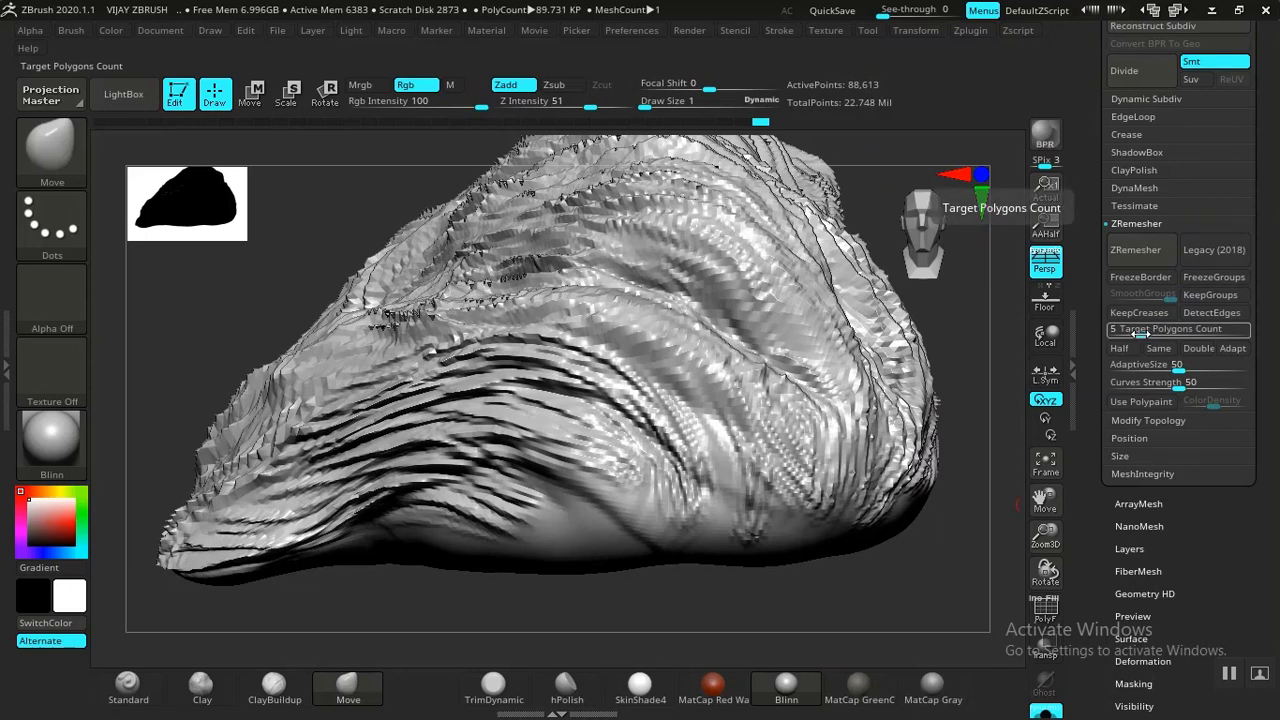
pyautogui.click(1211, 313)
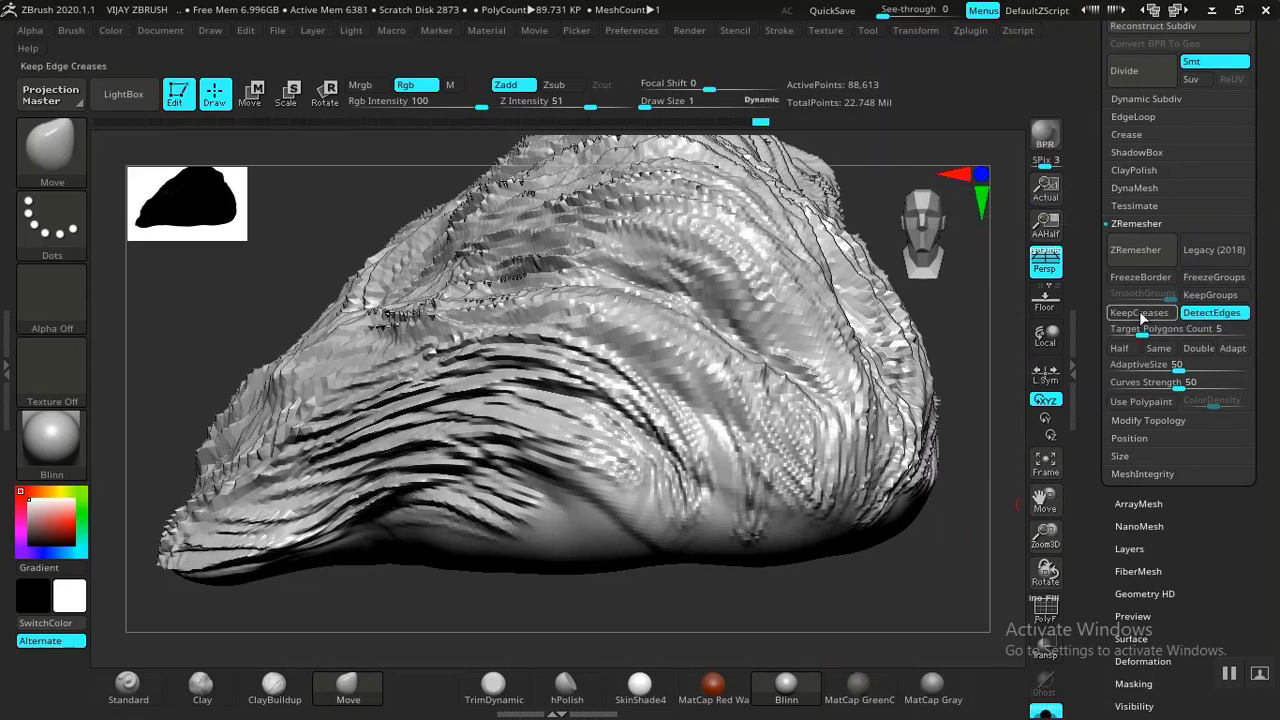
pyautogui.click(1196, 296)
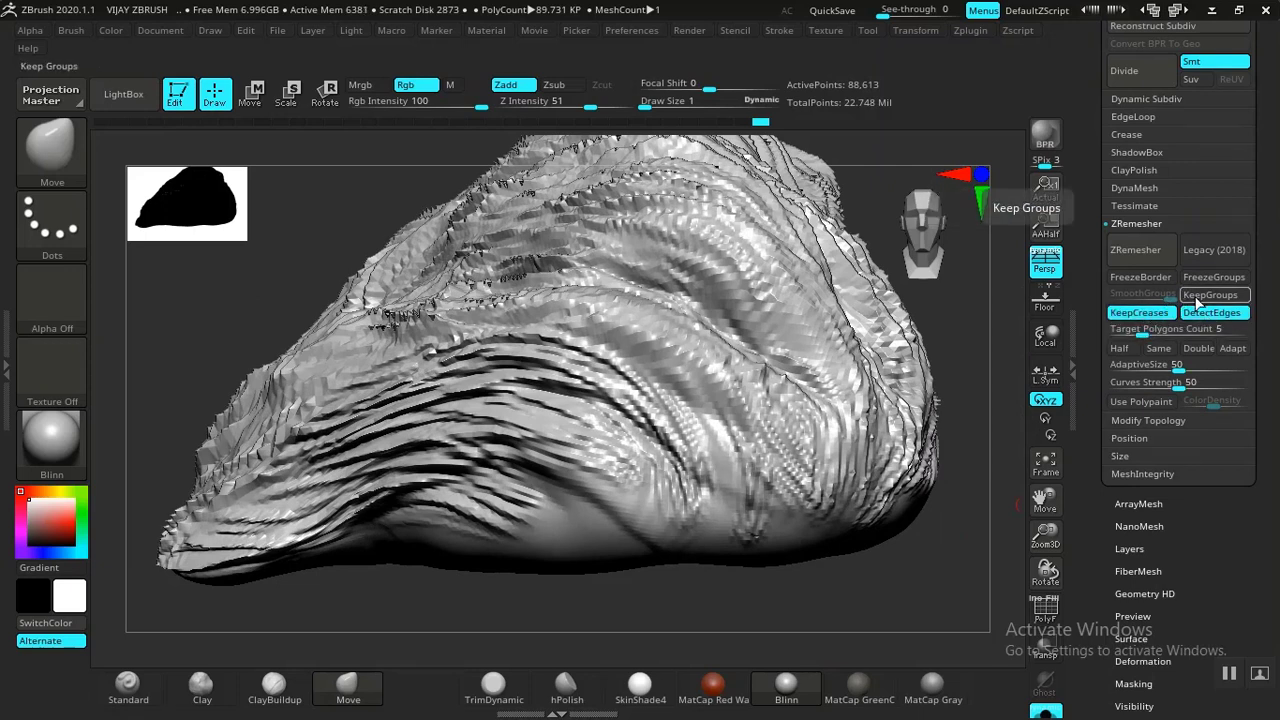
pyautogui.moveTo(1170, 299); pyautogui.dragTo(1112, 299)
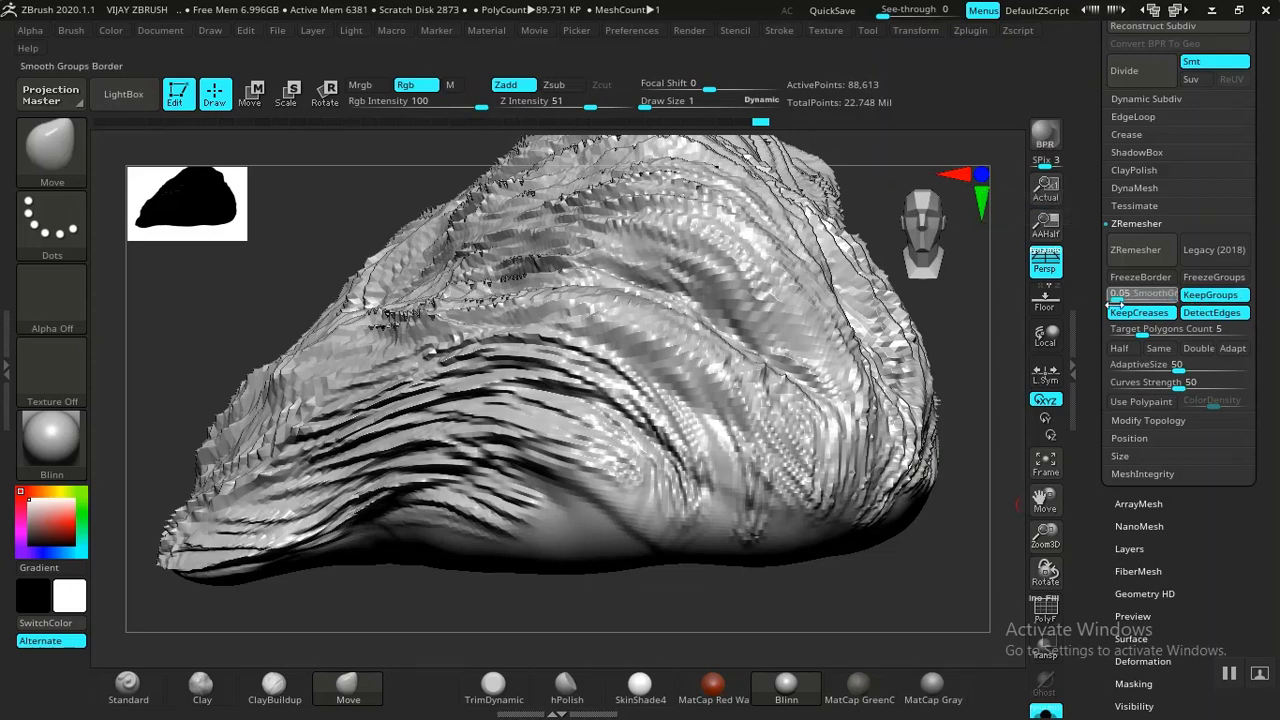
# Step: Try to ZRemesh the top center hair with KeepGroups on and a target polygon count of 5, checking the wireframe
pyautogui.click(1140, 252)
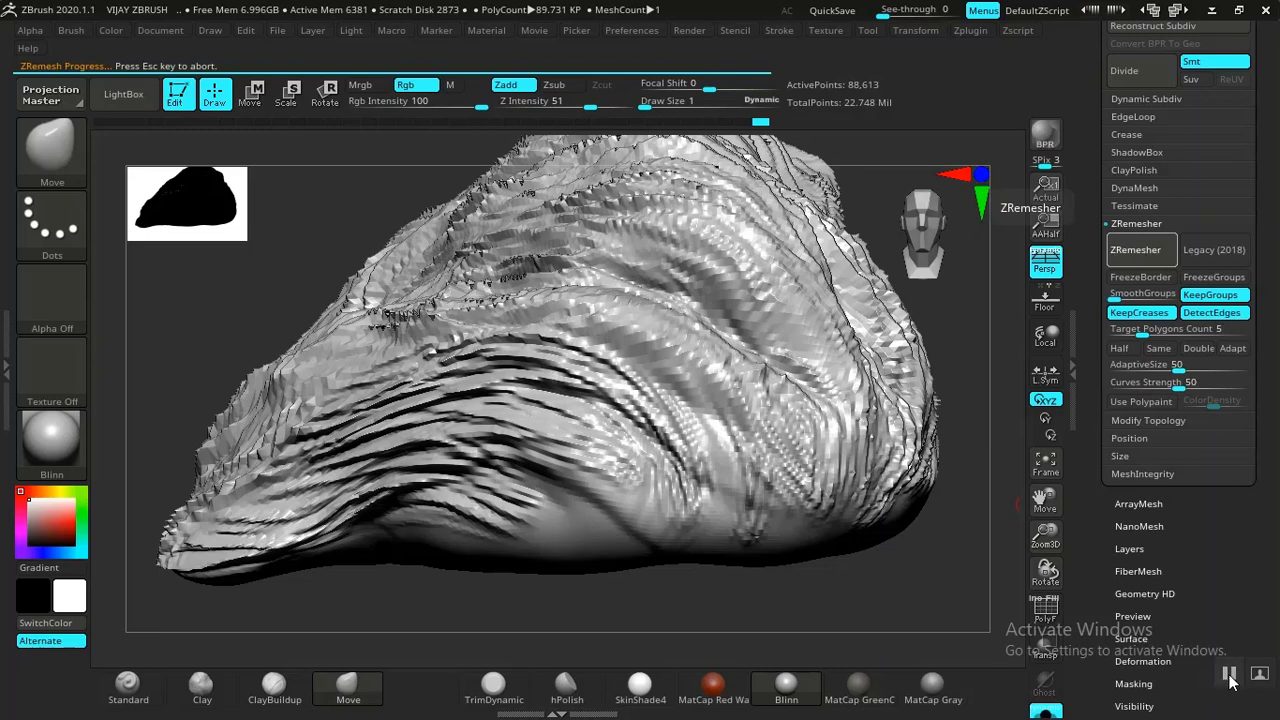
pyautogui.moveTo(803, 594)
pyautogui.mouseDown()
pyautogui.moveTo(826, 594)
pyautogui.moveTo(712, 602)
pyautogui.moveTo(777, 571)
pyautogui.moveTo(766, 571)
pyautogui.mouseUp()
pyautogui.hotkey('shift', 'f')
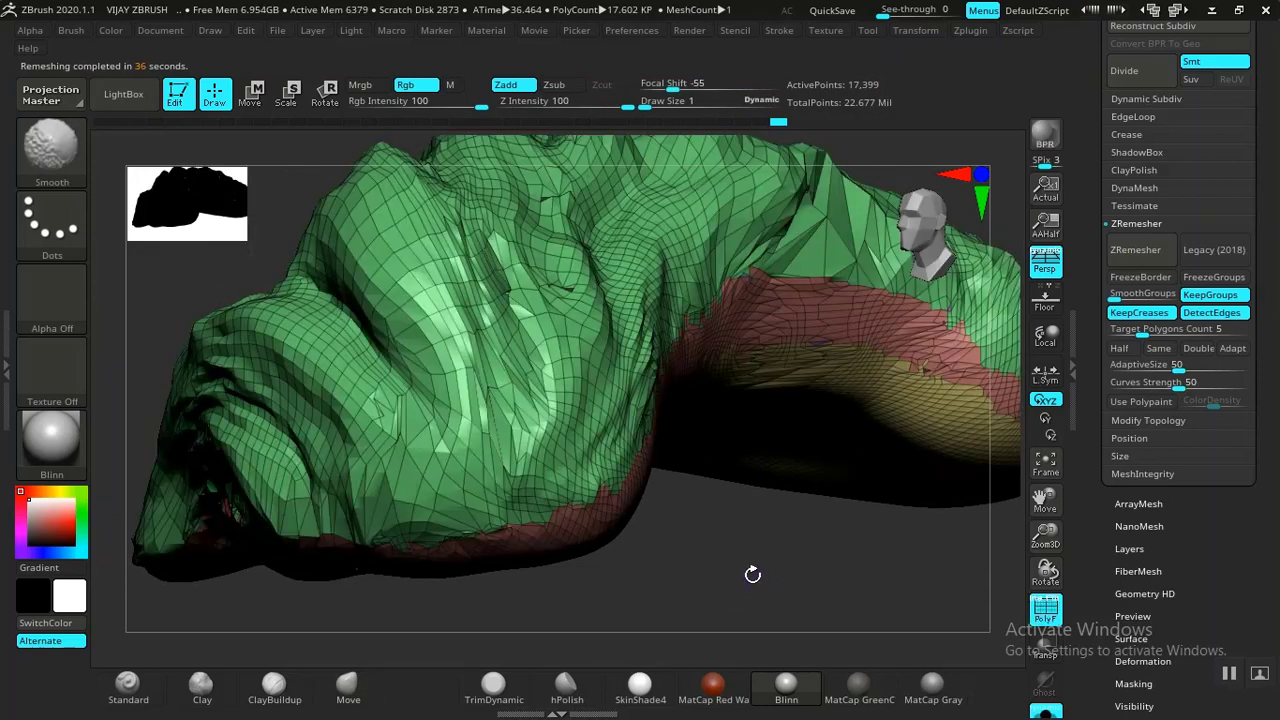
pyautogui.hotkey('shift', 'f')
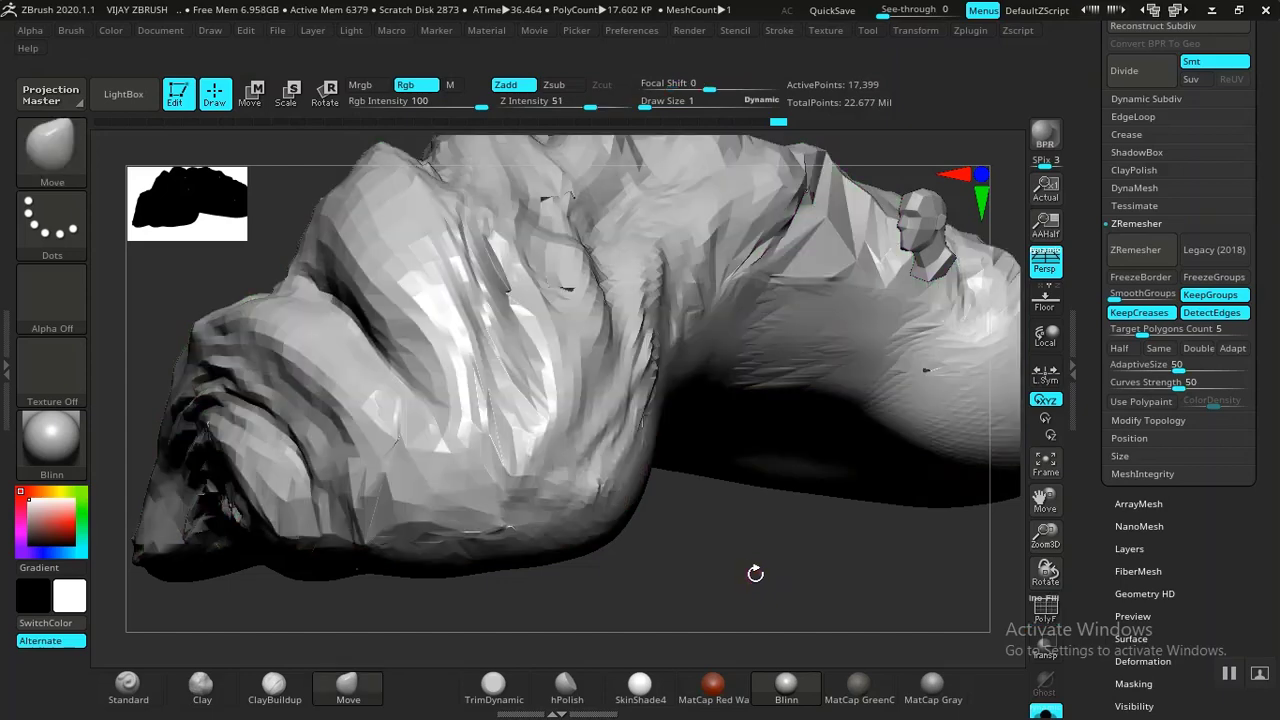
pyautogui.hotkey('ctrl', 'z')
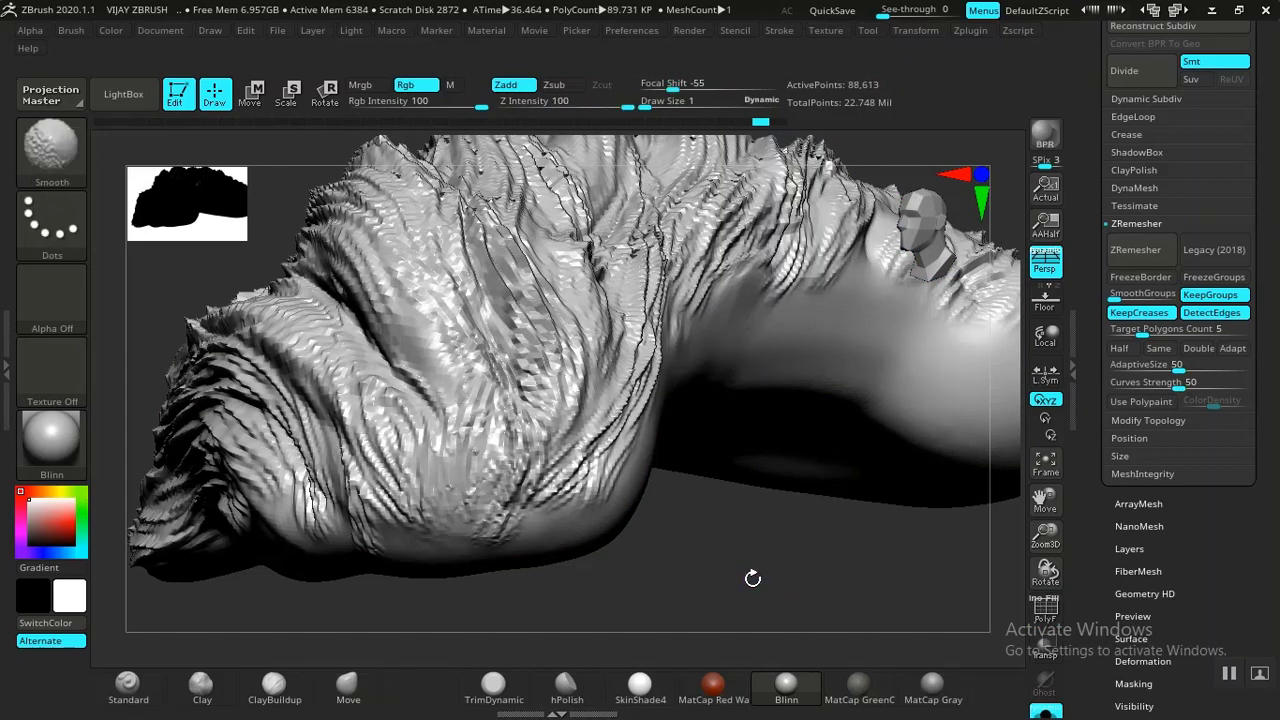
# Step: Show the polyframe and merge the whole top center hair into a single polygroup
pyautogui.hotkey('shift', 'f')
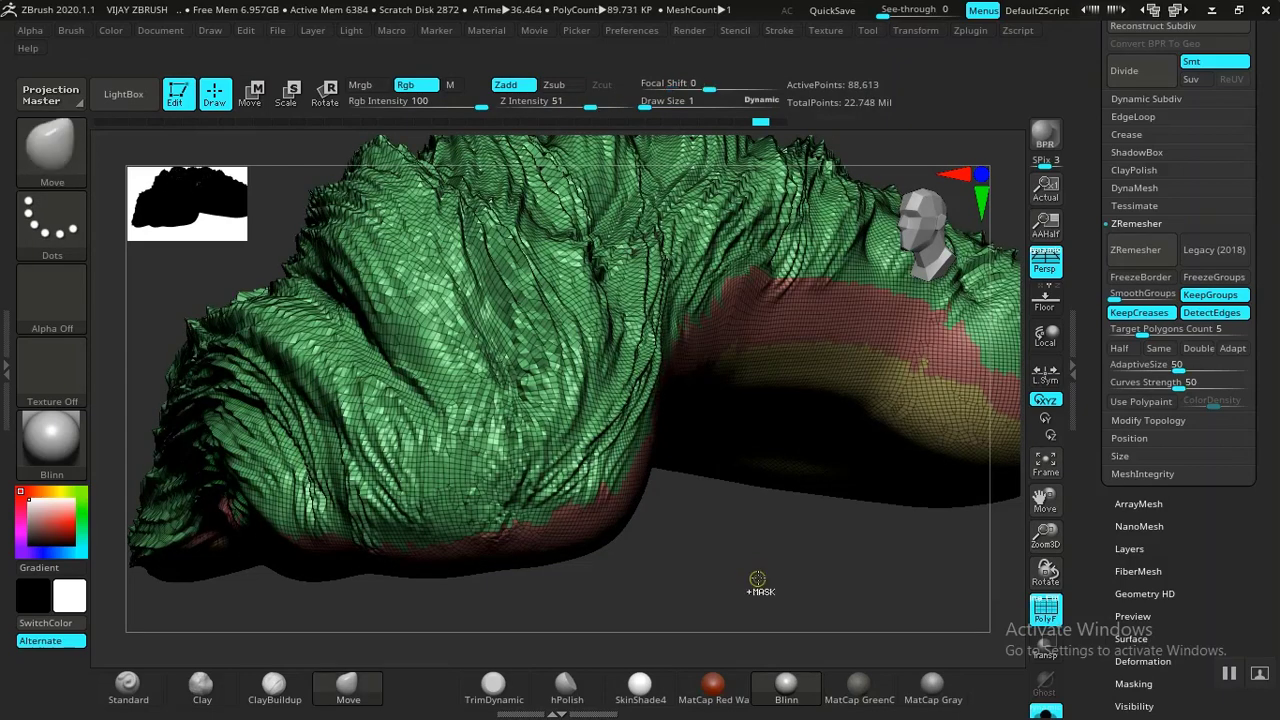
pyautogui.hotkey('ctrl', 'w')
pyautogui.moveTo(755, 578)
pyautogui.mouseDown()
pyautogui.moveTo(766, 577)
pyautogui.moveTo(750, 567)
pyautogui.moveTo(766, 583)
pyautogui.moveTo(780, 575)
pyautogui.mouseUp()
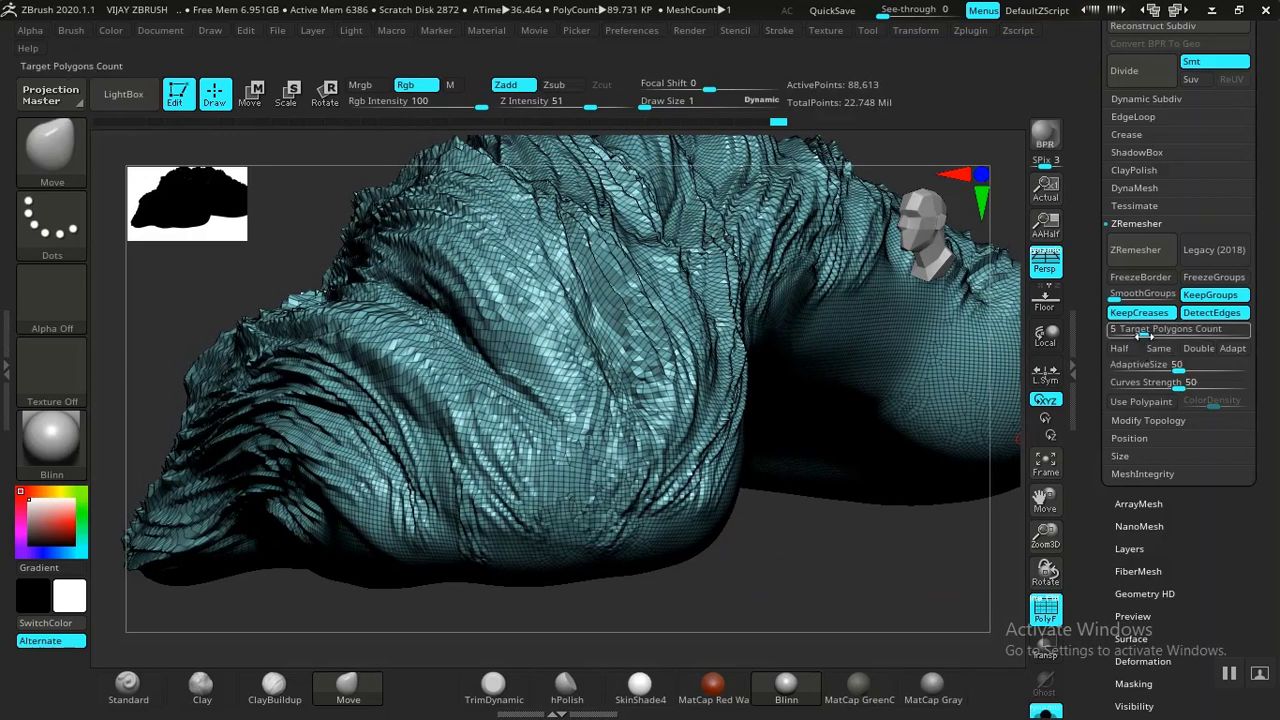
# Step: ZRemesh the top center hair with KeepGroups turned off and a target polygon count of about 20.92
pyautogui.moveTo(1140, 335); pyautogui.dragTo(1172, 333)
pyautogui.moveTo(891, 559); pyautogui.dragTo(955, 416)
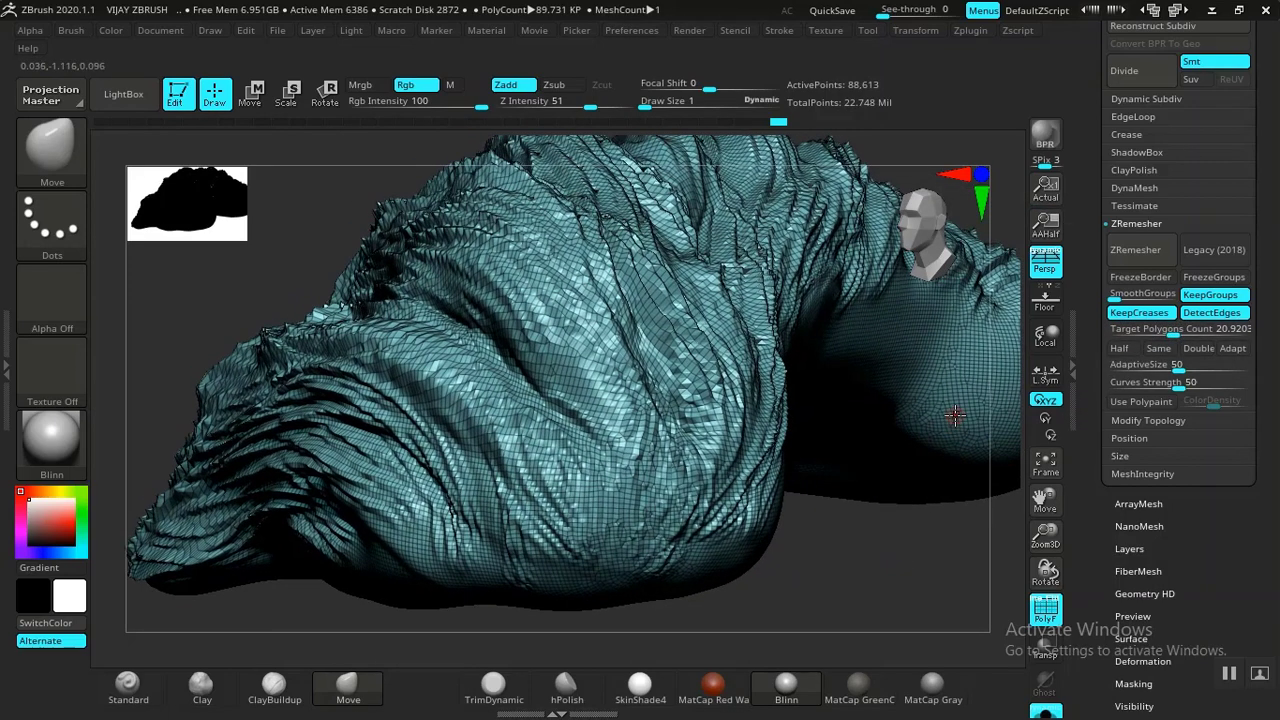
pyautogui.click(1211, 295)
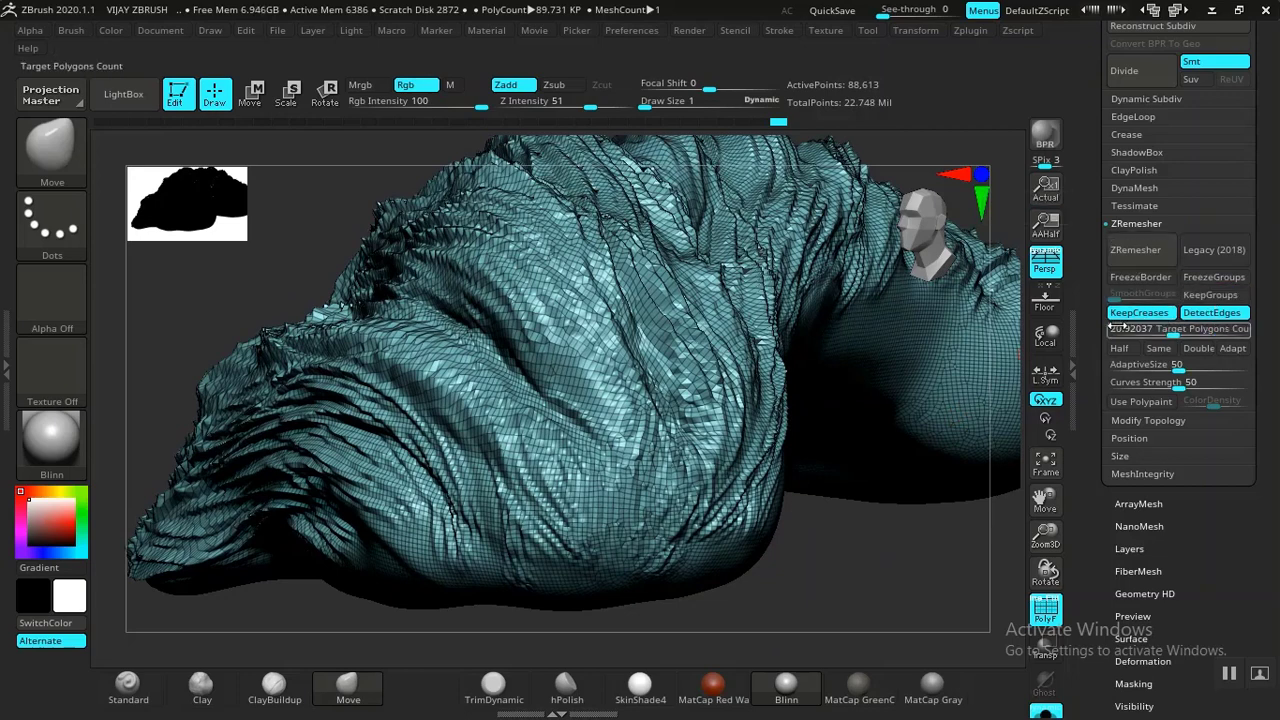
pyautogui.click(1136, 252)
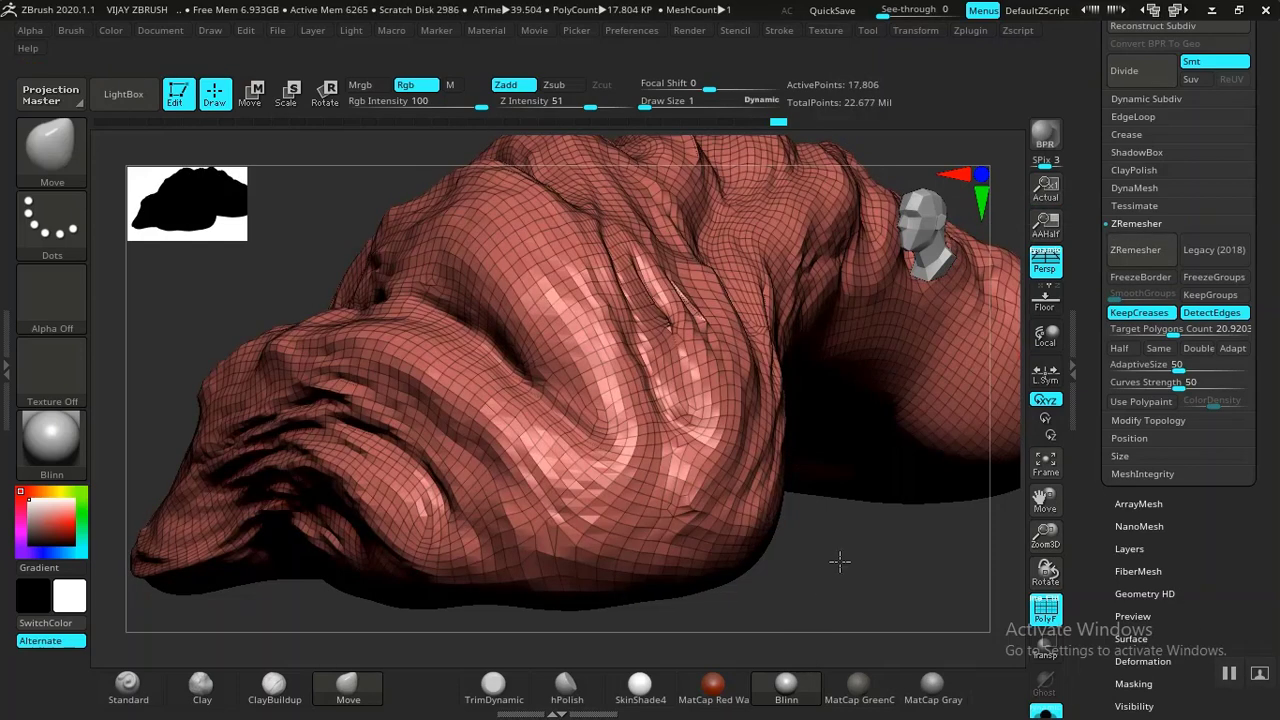
# Step: Hide the polyframe and examine the remeshed top center hair from several angles
pyautogui.moveTo(840, 562); pyautogui.dragTo(858, 566)
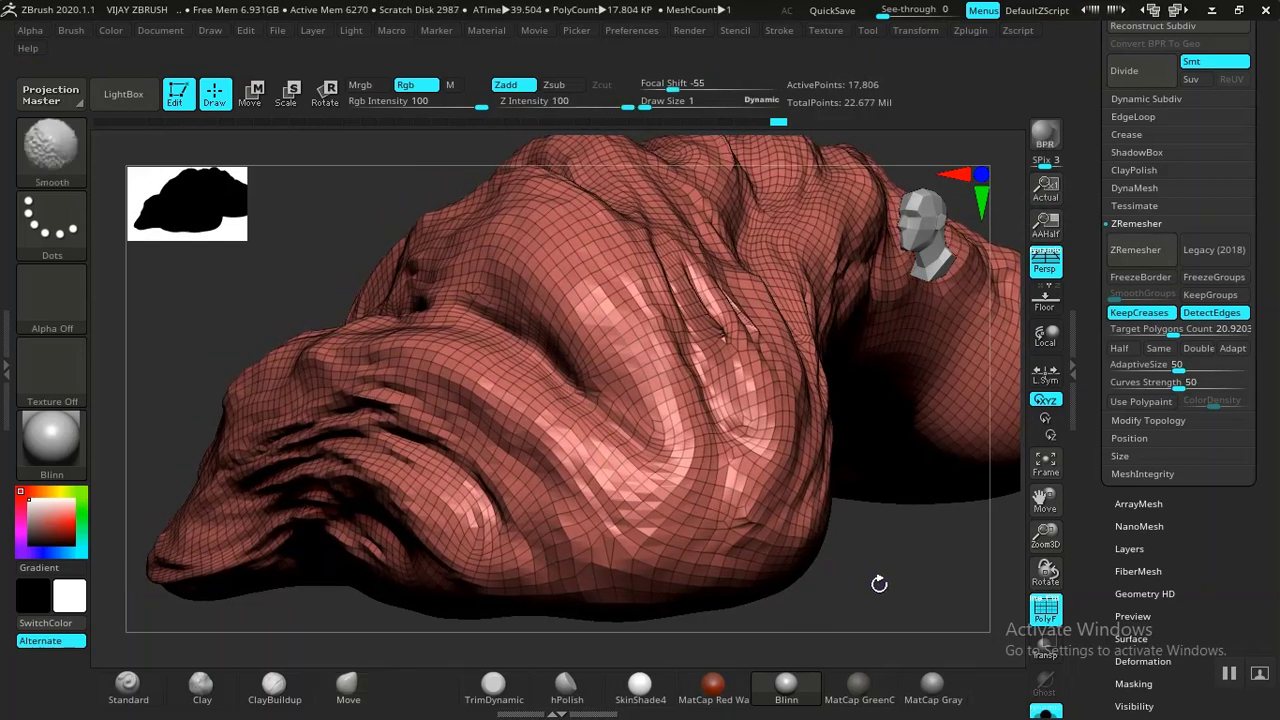
pyautogui.hotkey('shift', 'f')
pyautogui.keyDown('alt'); pyautogui.moveTo(895, 595); pyautogui.dragTo(815, 600); pyautogui.keyUp('alt')
pyautogui.keyDown('alt'); pyautogui.moveTo(777, 518); pyautogui.dragTo(800, 361); pyautogui.keyUp('alt')
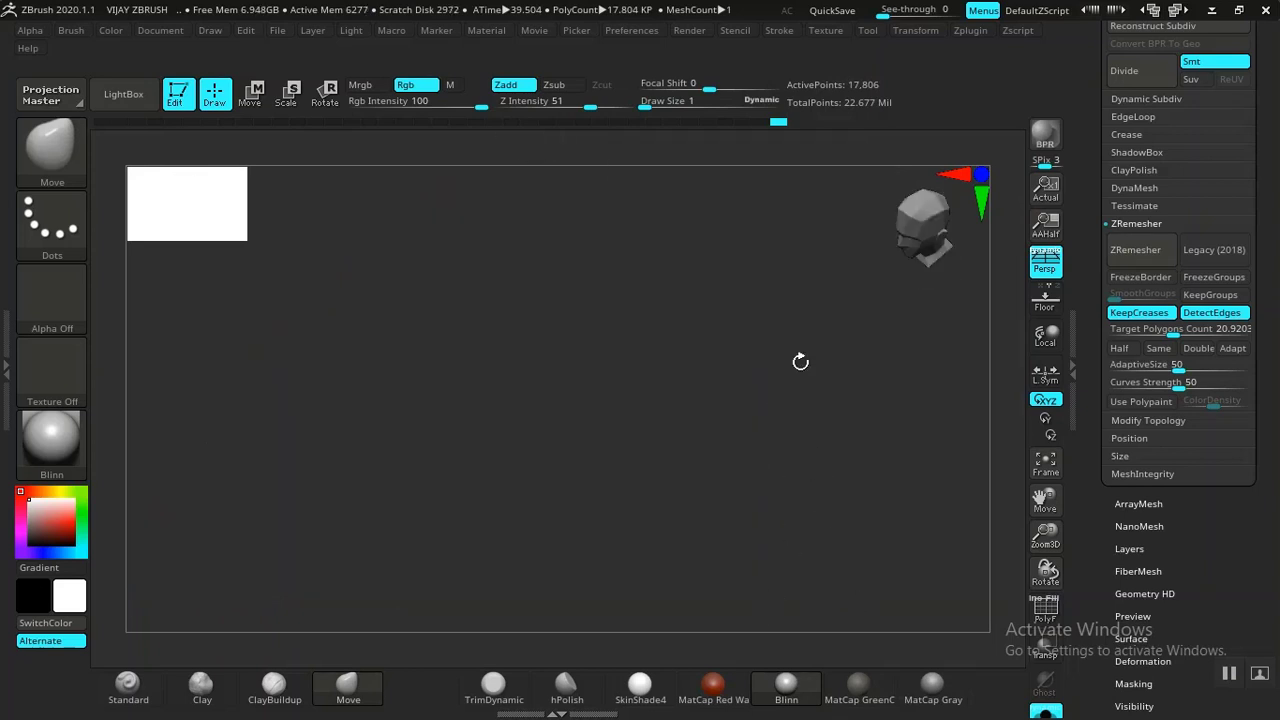
pyautogui.keyDown('alt'); pyautogui.moveTo(800, 417); pyautogui.dragTo(796, 585); pyautogui.keyUp('alt')
pyautogui.keyDown('shift'); pyautogui.moveTo(734, 511); pyautogui.dragTo(786, 466); pyautogui.keyUp('shift')
pyautogui.keyDown('alt'); pyautogui.moveTo(695, 508); pyautogui.dragTo(714, 431); pyautogui.keyUp('alt')
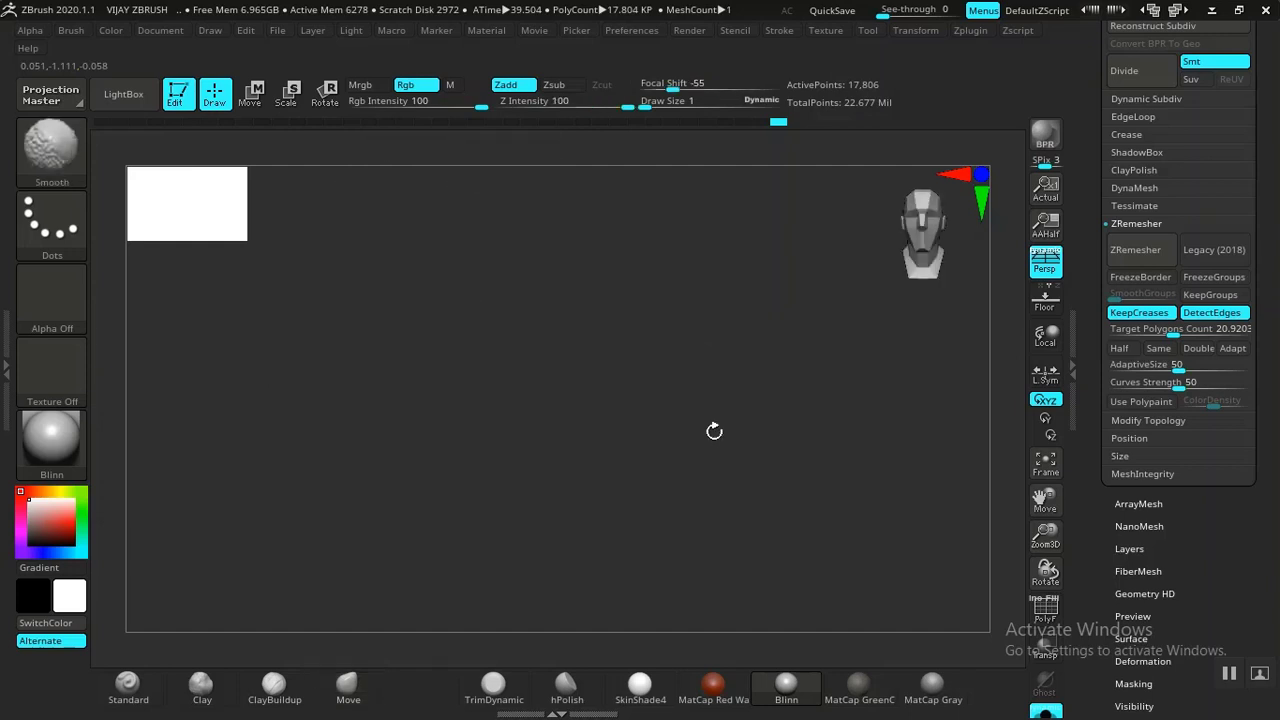
pyautogui.press('f')
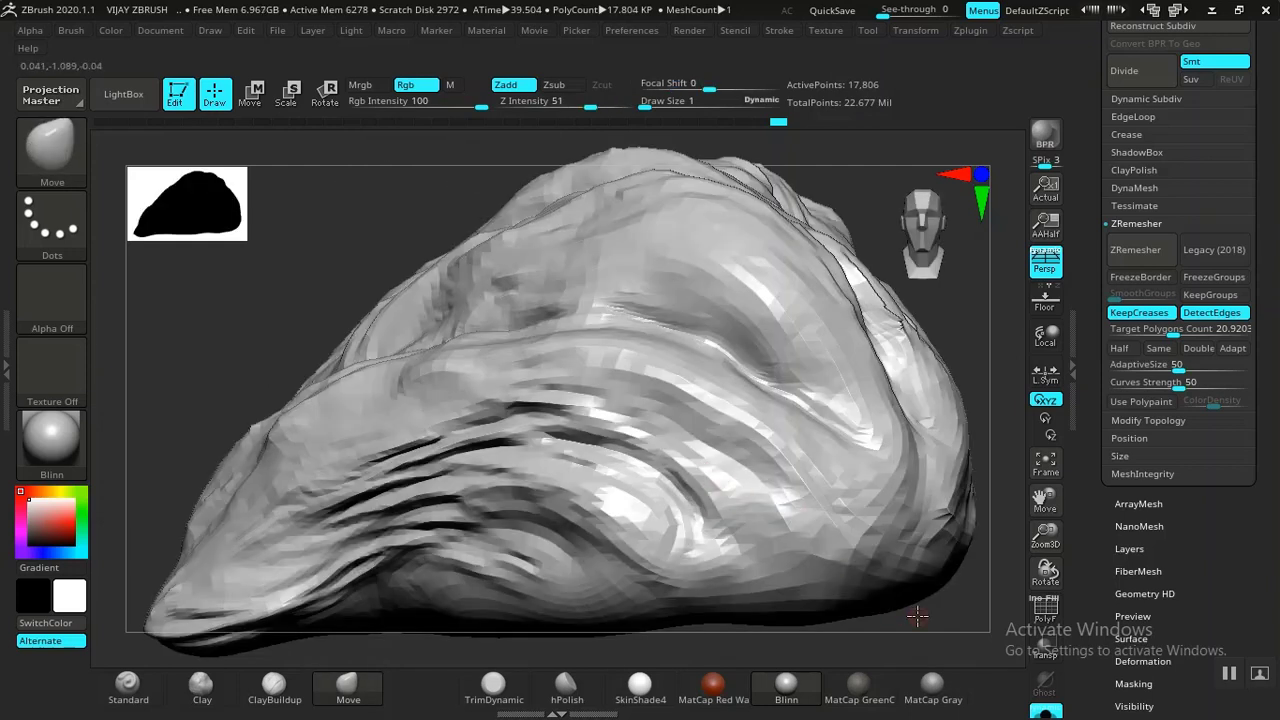
pyautogui.moveTo(915, 605); pyautogui.dragTo(843, 451)
# Step: Select the TEDDY HAIR1 subtool, frame it and display its polyframe
pyautogui.moveTo(1087, 266); pyautogui.dragTo(1083, 360)
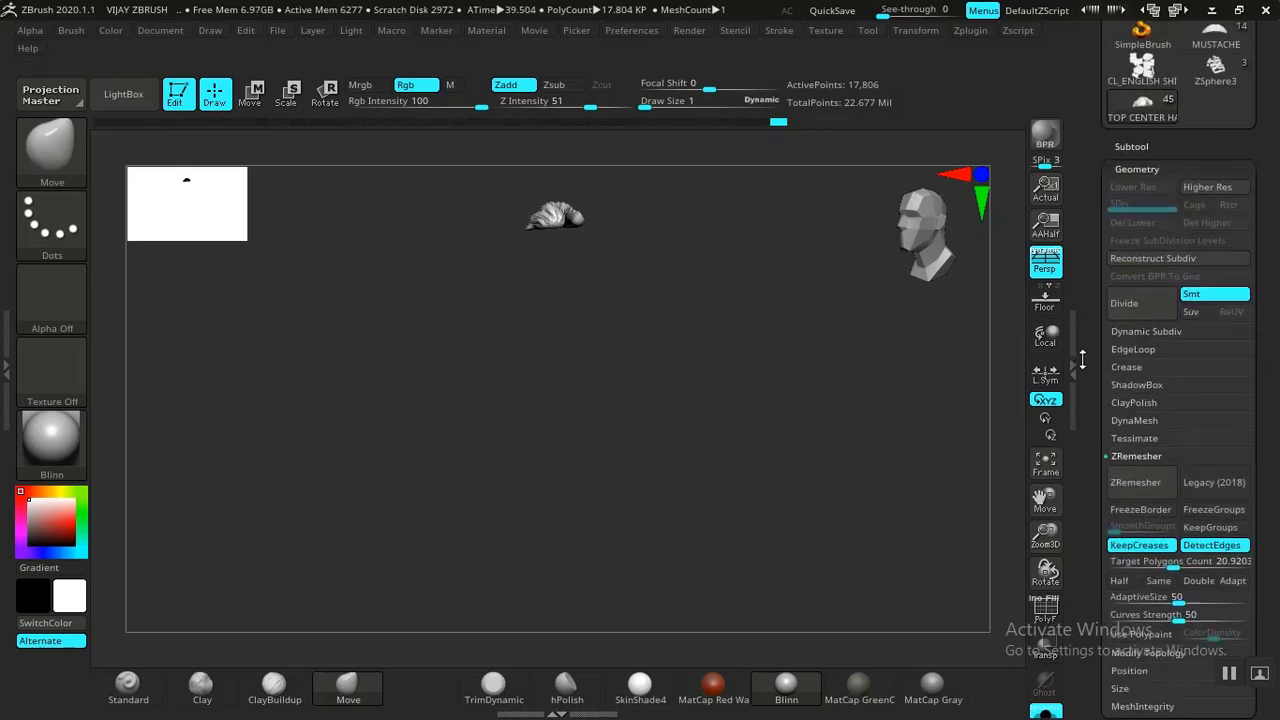
pyautogui.click(1131, 149)
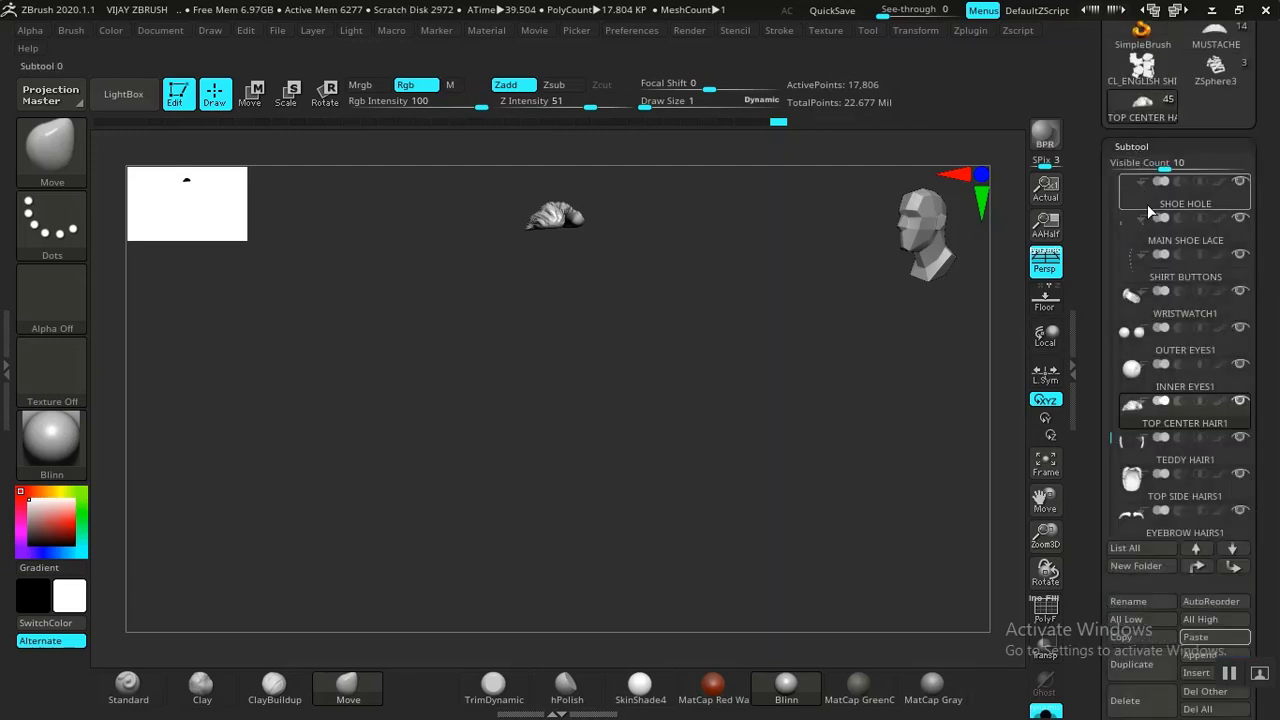
pyautogui.click(1137, 456)
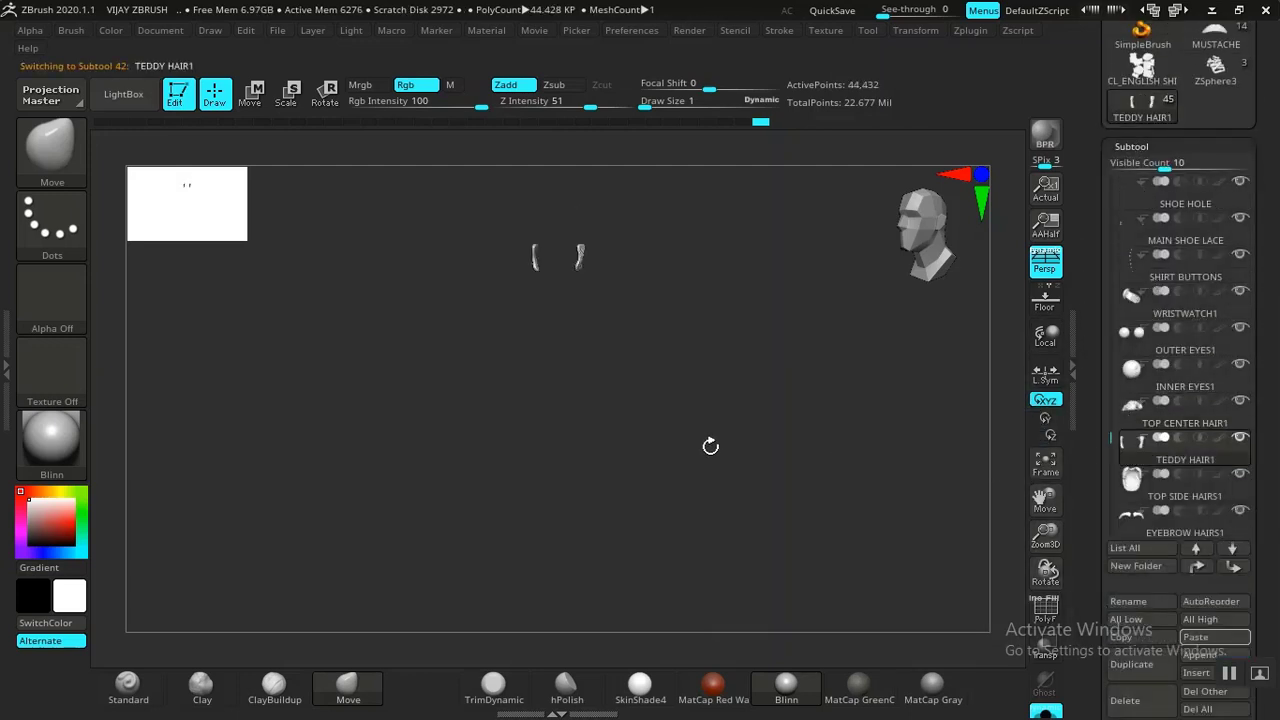
pyautogui.press('f')
pyautogui.moveTo(700, 451); pyautogui.dragTo(901, 459)
pyautogui.hotkey('shift', 'f')
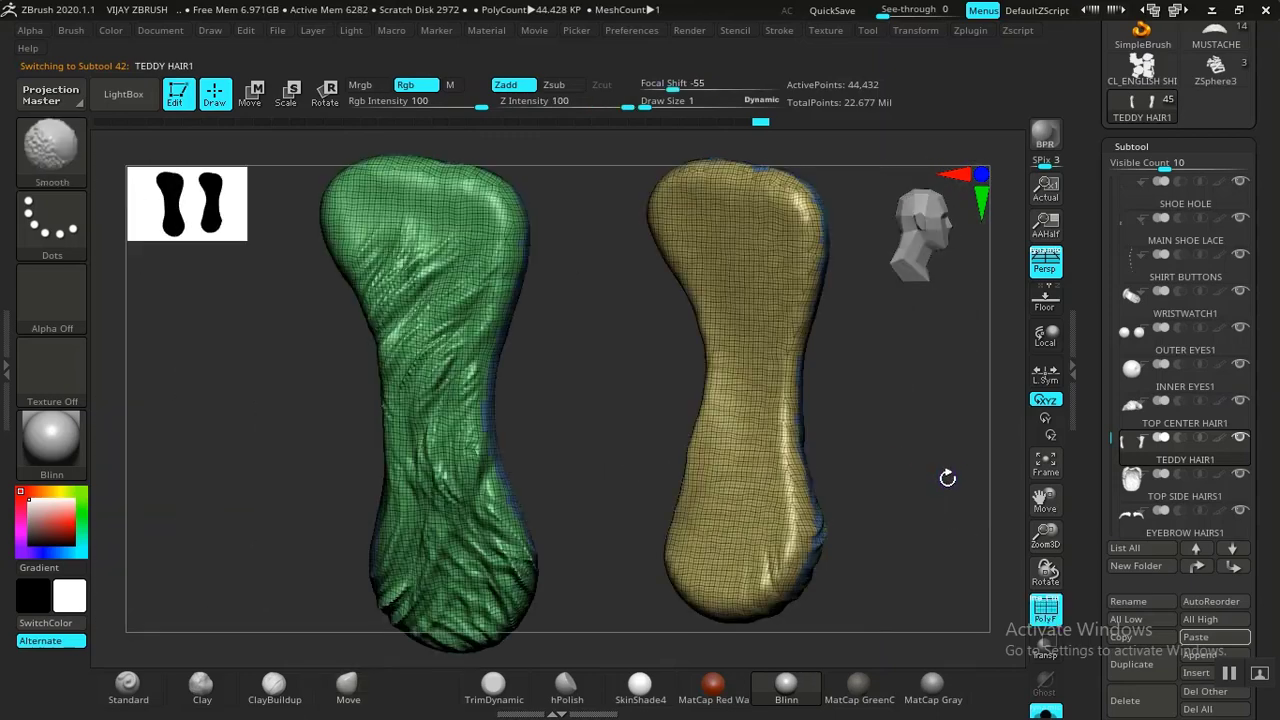
pyautogui.hotkey('shift', 'f')
pyautogui.hotkey('shift', 'f')
pyautogui.moveTo(954, 478); pyautogui.dragTo(888, 477)
pyautogui.moveTo(975, 465); pyautogui.dragTo(1015, 335)
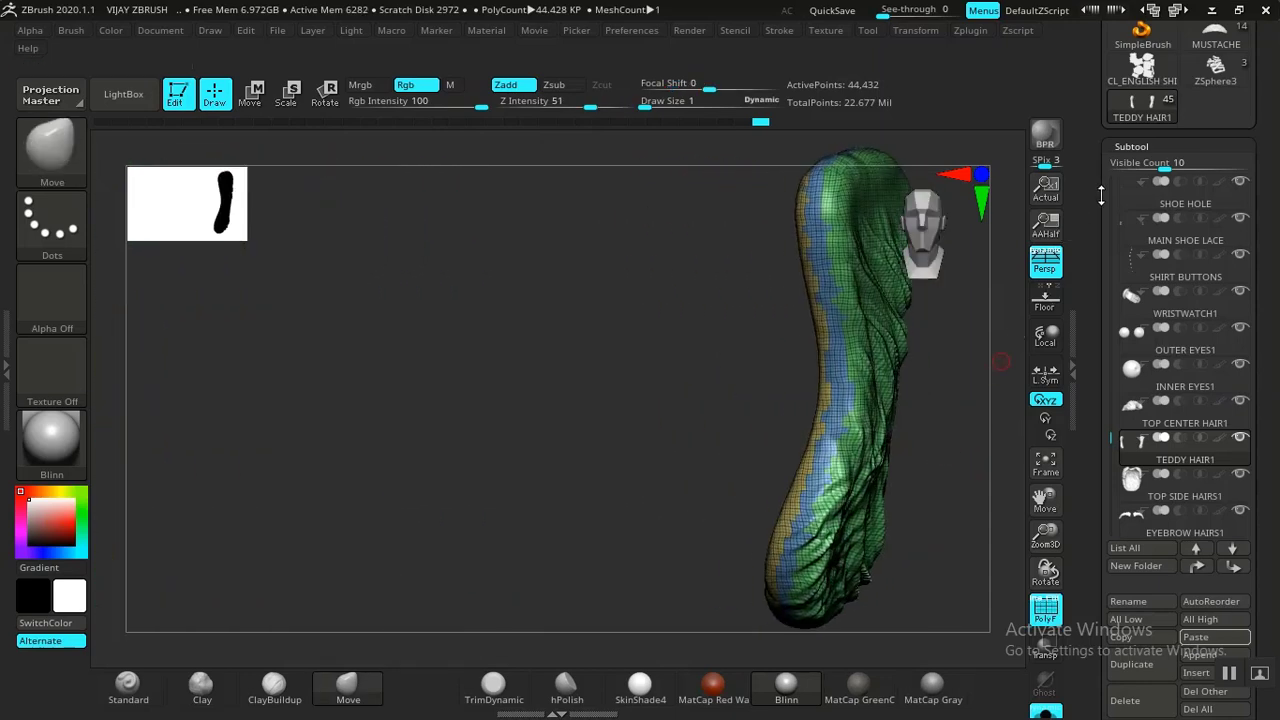
# Step: Set the TEDDY HAIR1 mesh to subdivision level 1
pyautogui.click(1131, 146)
pyautogui.click(1137, 170)
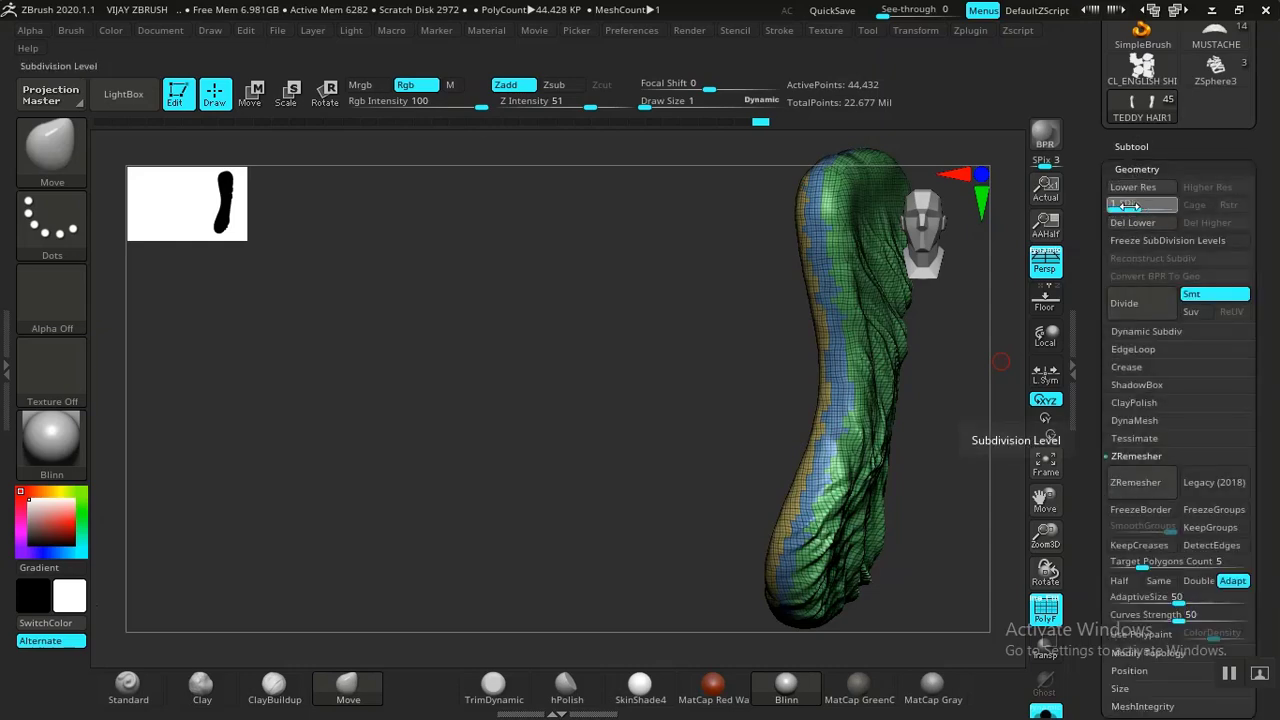
pyautogui.click(1129, 206)
pyautogui.moveTo(960, 470)
pyautogui.mouseDown()
pyautogui.moveTo(1028, 474)
pyautogui.moveTo(966, 486)
pyautogui.mouseUp()
# Step: Merge both TEDDY HAIR1 pieces into a single polygroup
pyautogui.press('ctrl')
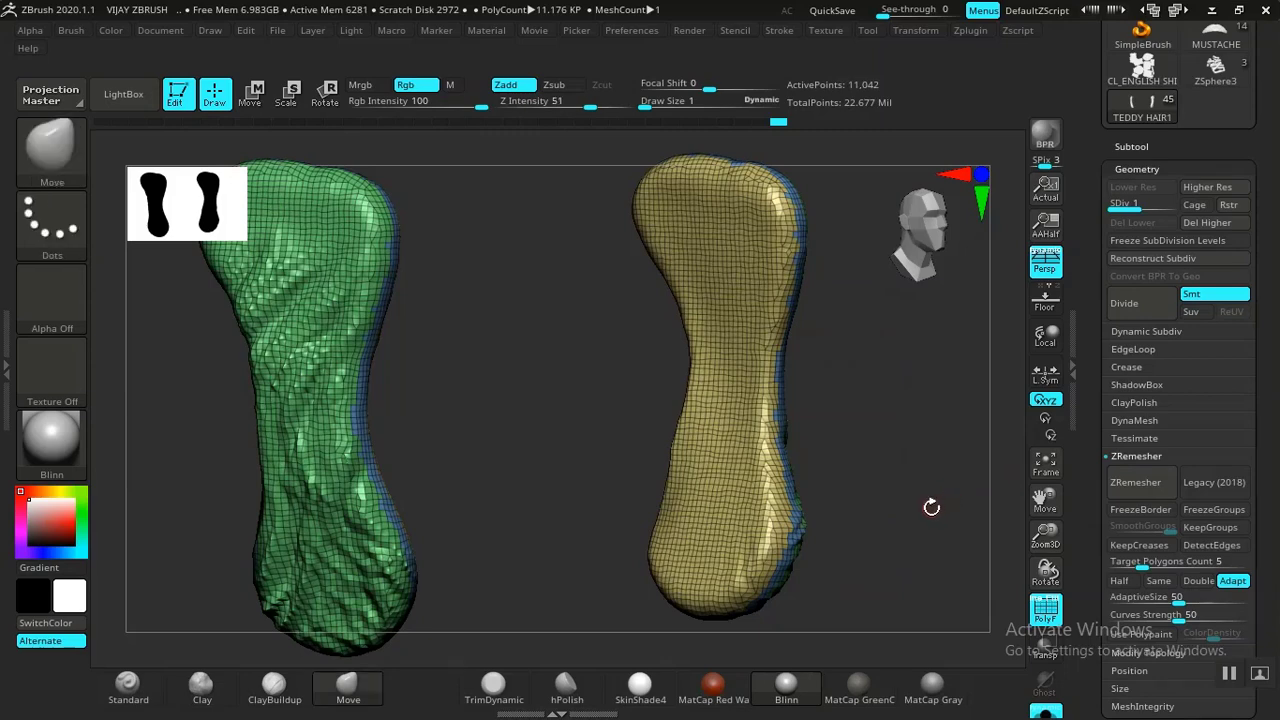
pyautogui.moveTo(931, 507); pyautogui.dragTo(903, 506)
pyautogui.press('ctrl')
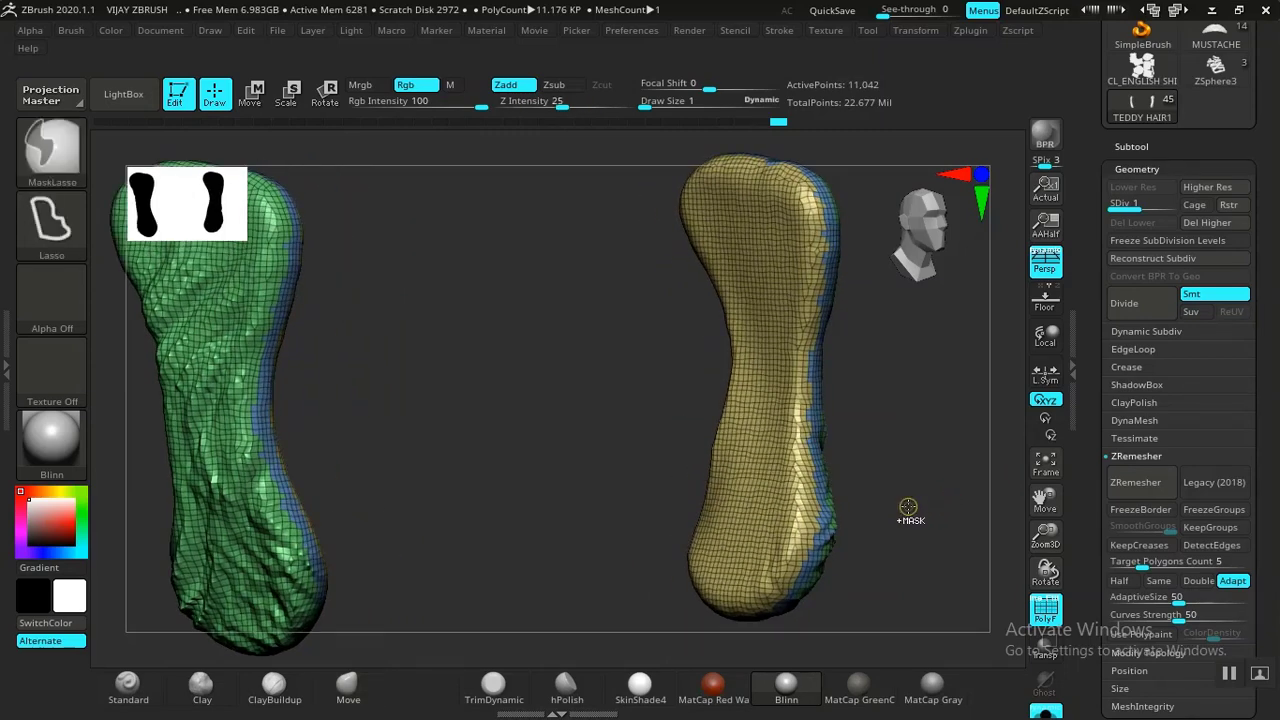
pyautogui.hotkey('ctrl', 'w')
pyautogui.moveTo(945, 506)
pyautogui.mouseDown()
pyautogui.moveTo(826, 469)
pyautogui.moveTo(960, 389)
pyautogui.mouseUp()
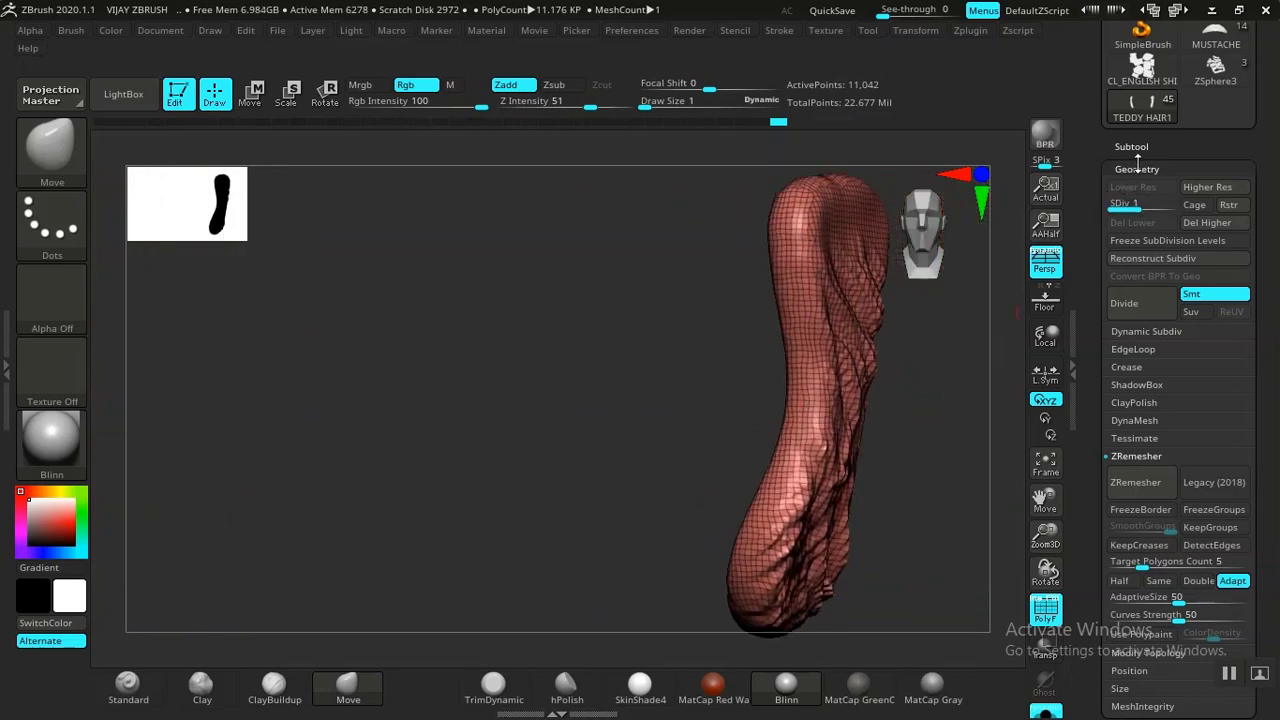
# Step: Select the TOP SIDE HAIRS1 subtool, frame it and hide its polyframe to view the surface
pyautogui.click(1137, 169)
pyautogui.click(1131, 146)
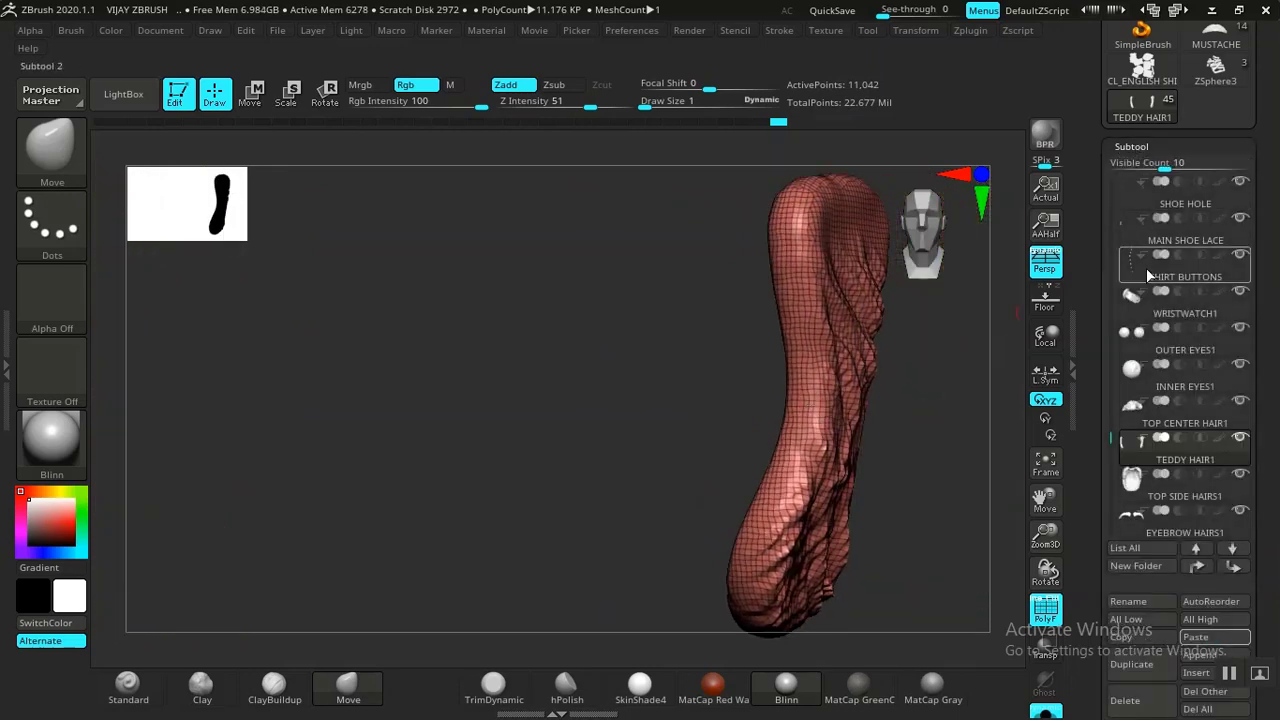
pyautogui.click(1165, 495)
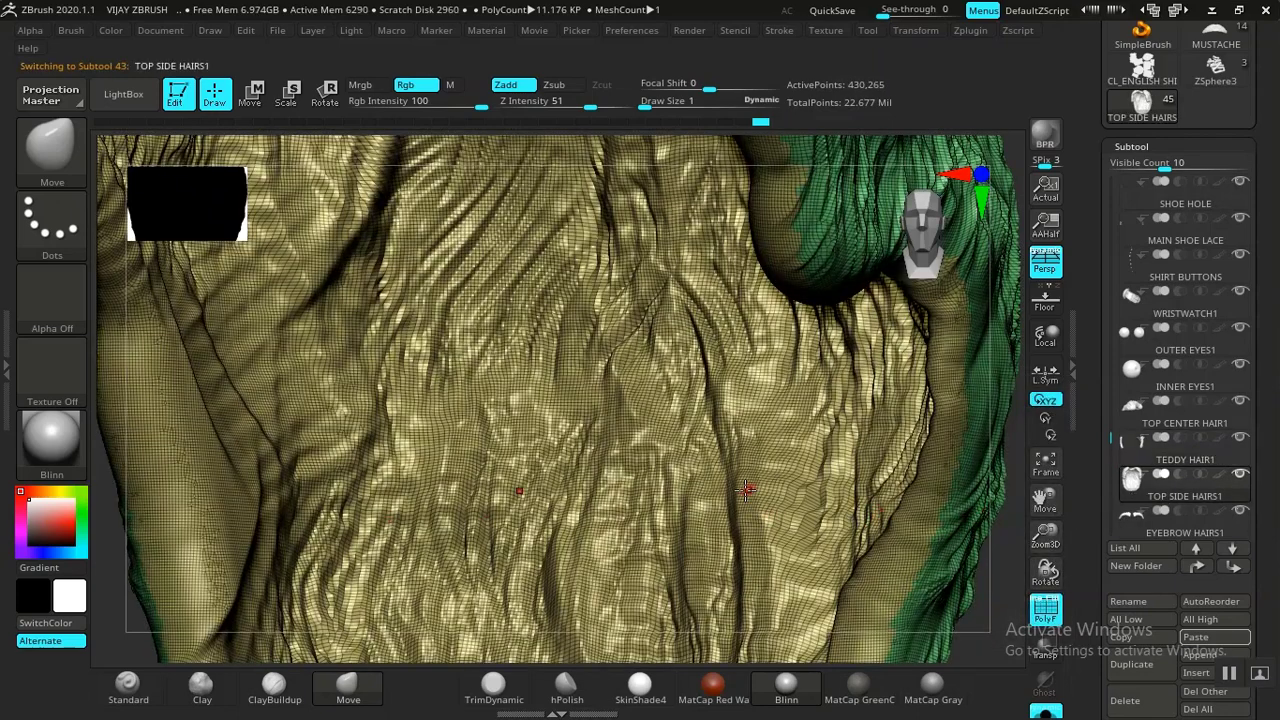
pyautogui.press('f')
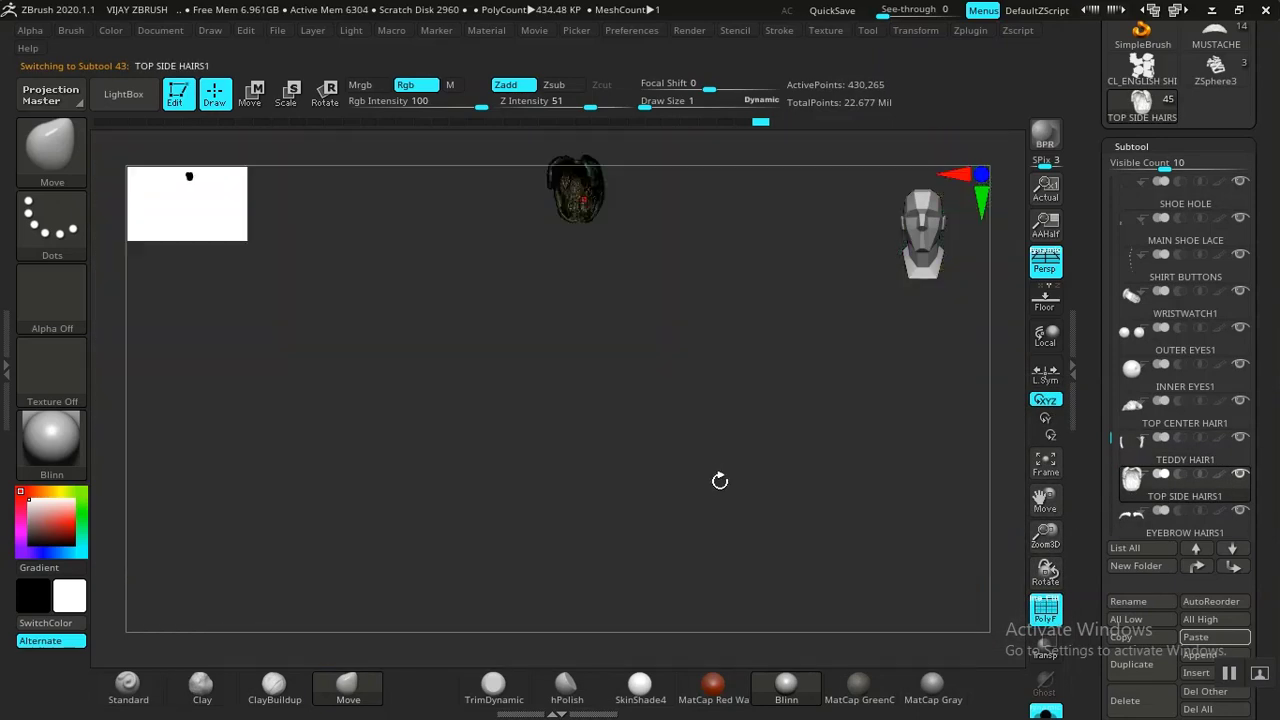
pyautogui.press('f')
pyautogui.moveTo(866, 486); pyautogui.dragTo(766, 494)
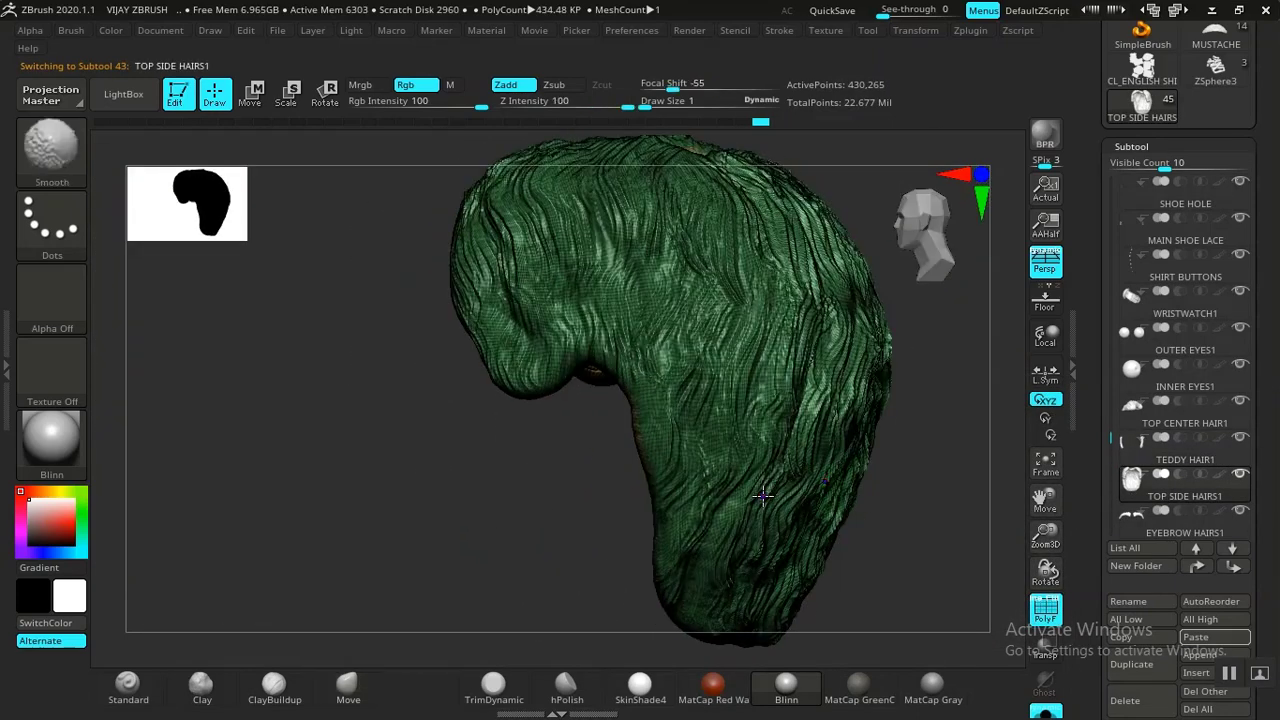
pyautogui.hotkey('shift', 'f')
pyautogui.moveTo(920, 509); pyautogui.dragTo(882, 496)
# Step: Open the geometry settings for TOP SIDE HAIRS1, show its polyframe and merge it into a single polygroup
pyautogui.click(1150, 146)
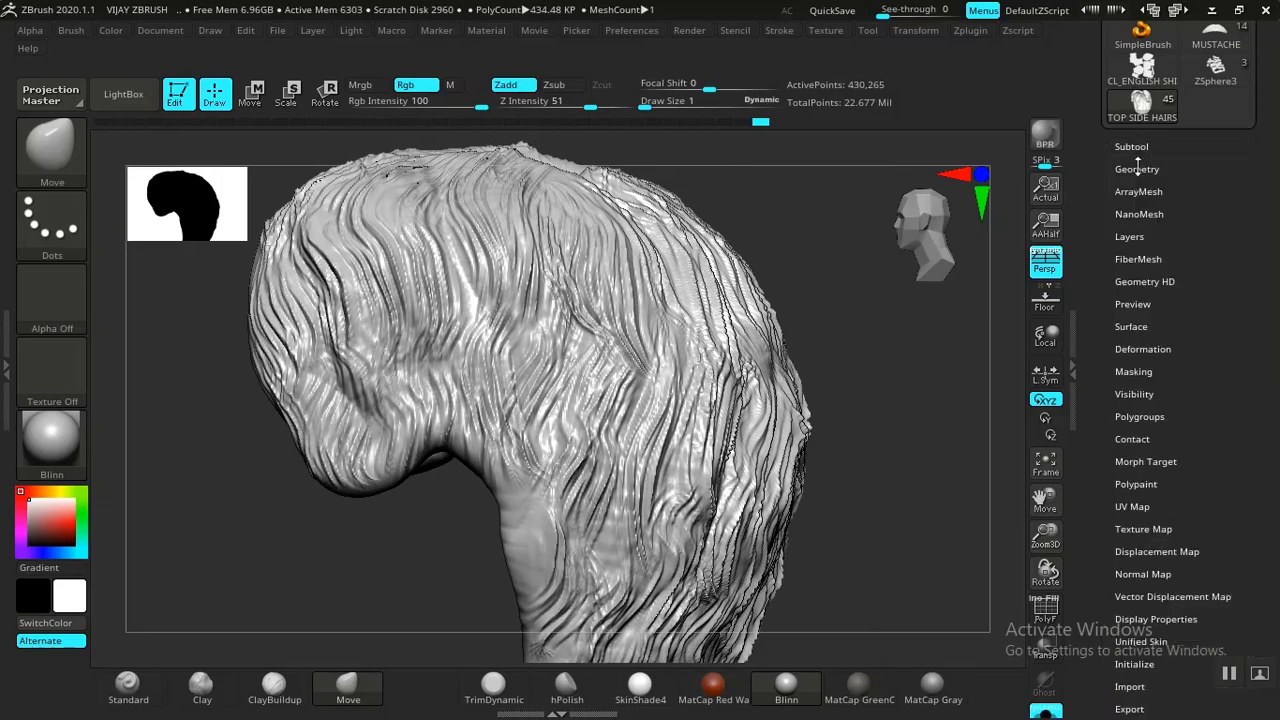
pyautogui.click(1138, 169)
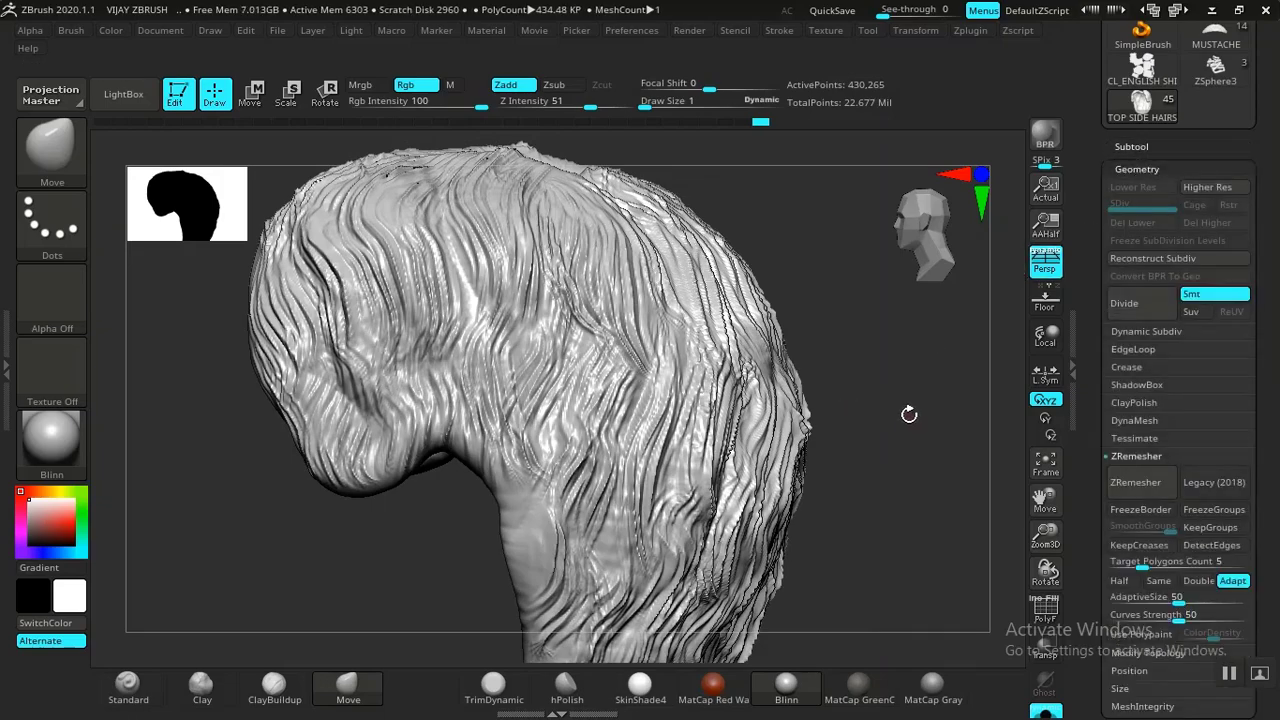
pyautogui.moveTo(909, 412); pyautogui.dragTo(856, 404)
pyautogui.scroll(-8, 1096, 336)
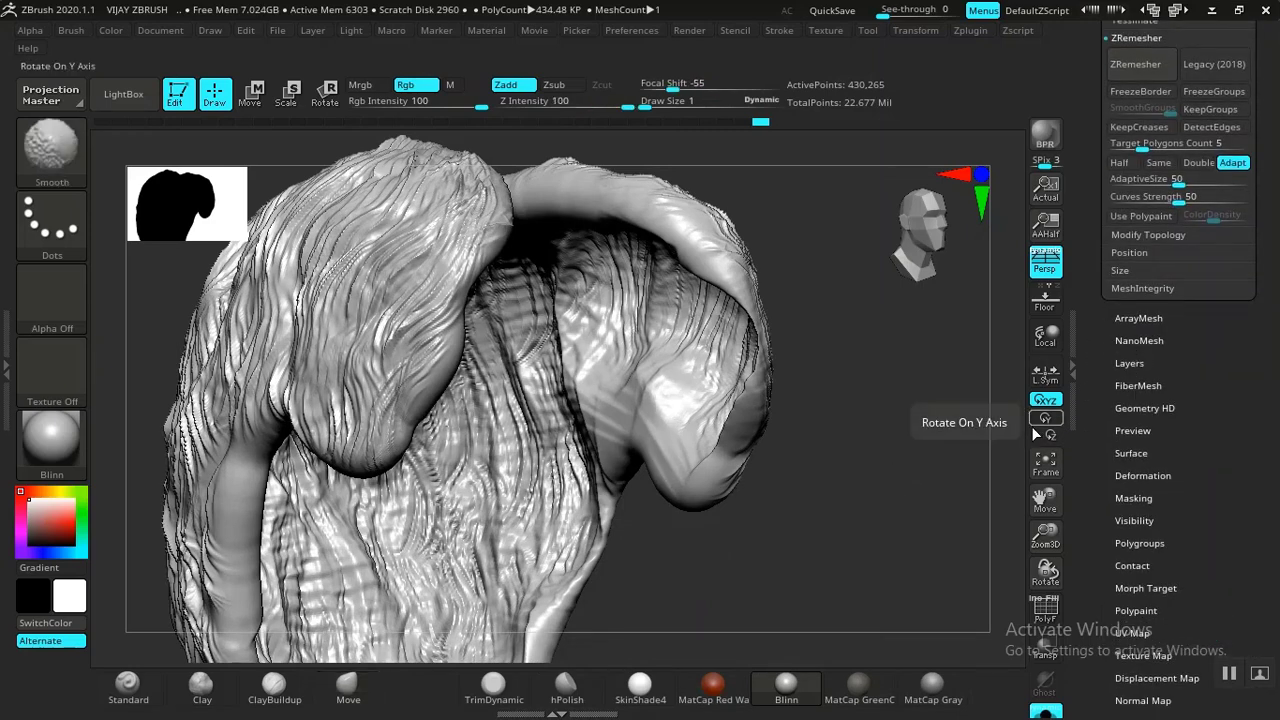
pyautogui.hotkey('shift', 'f')
pyautogui.hotkey('ctrl', 'w')
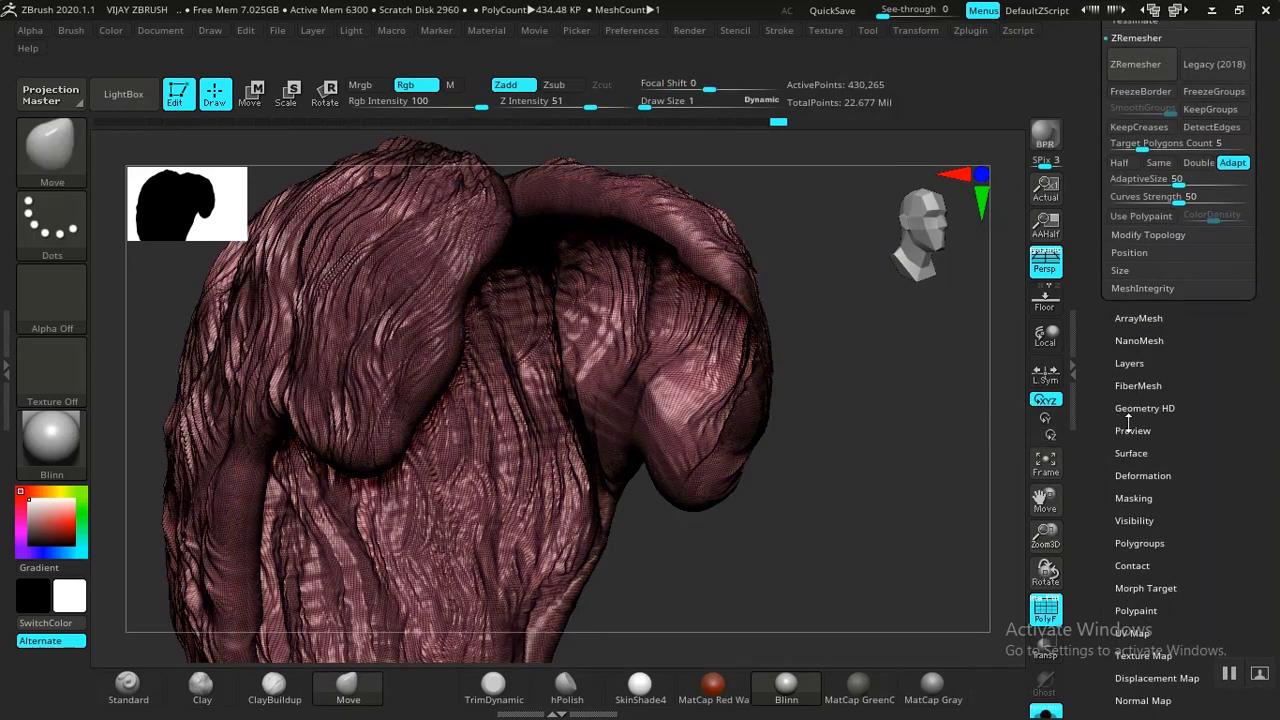
# Step: ZRemesh TOP SIDE HAIRS1 with Adapt off, DetectEdges and KeepCreases on, and a target polygon count of about 20.92
pyautogui.scroll(4, 1100, 366)
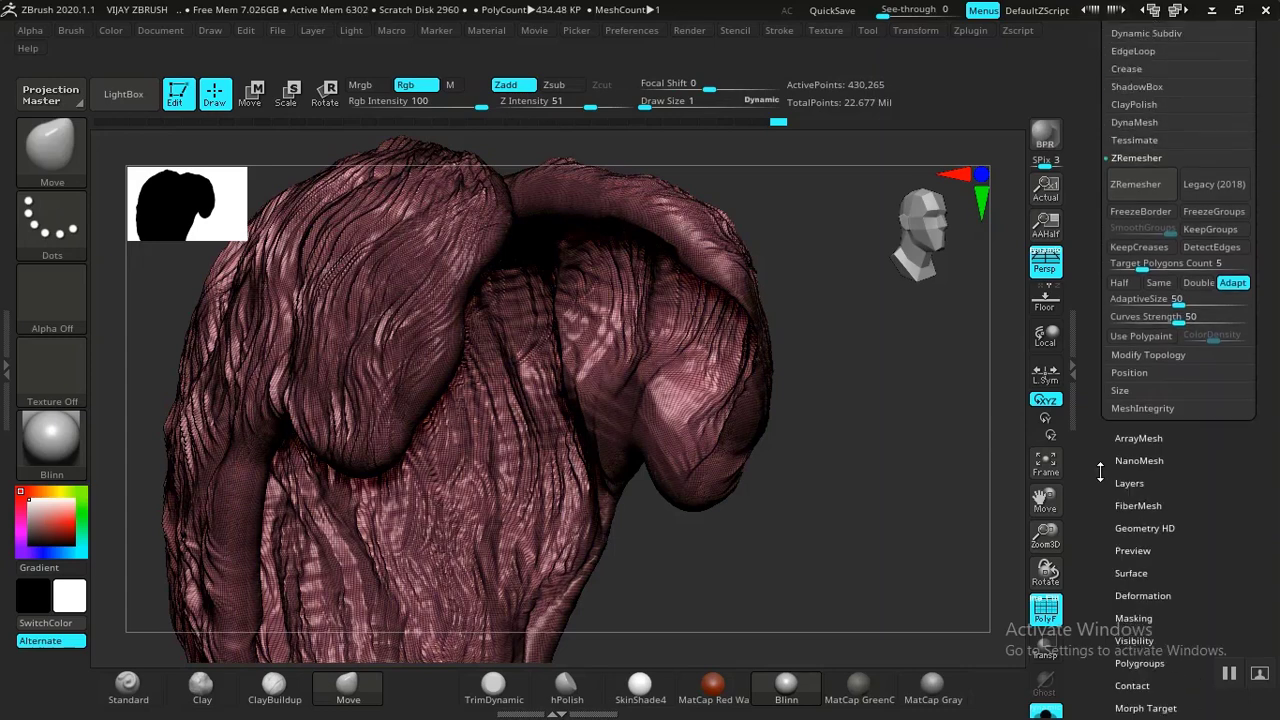
pyautogui.click(1233, 291)
pyautogui.click(1210, 256)
pyautogui.click(1139, 256)
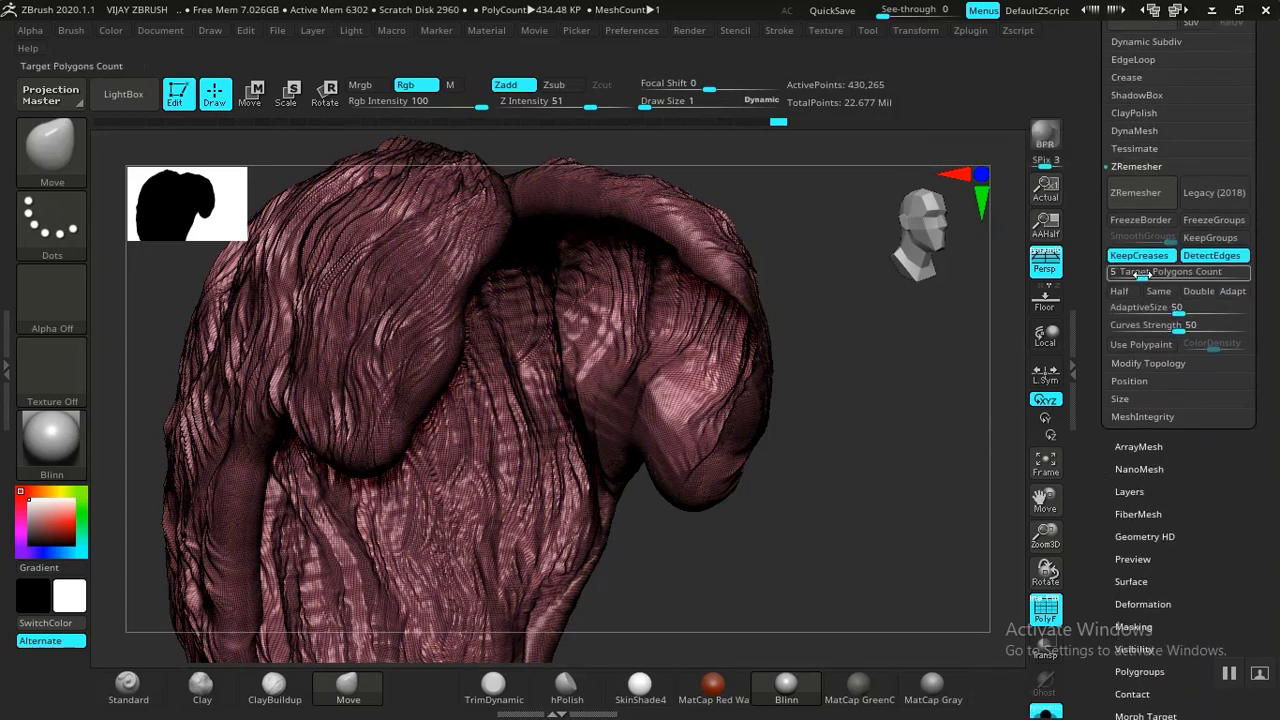
pyautogui.moveTo(1143, 276); pyautogui.dragTo(1180, 278)
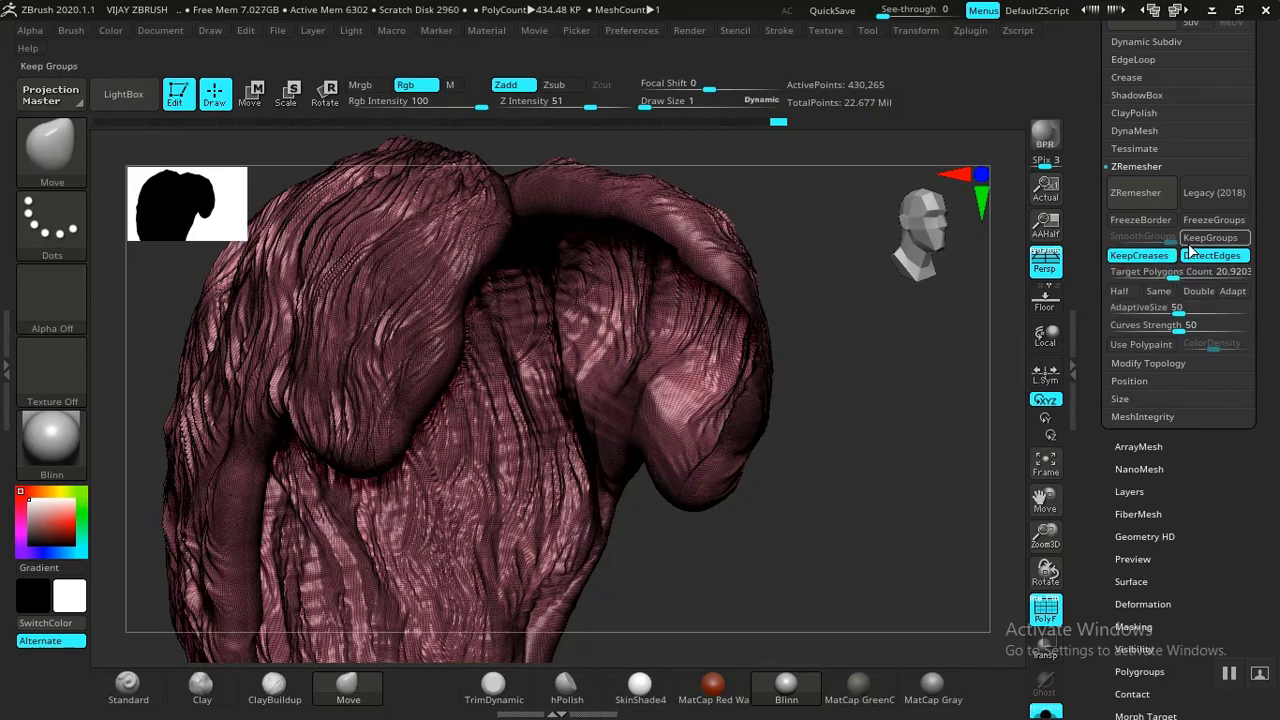
pyautogui.click(1133, 200)
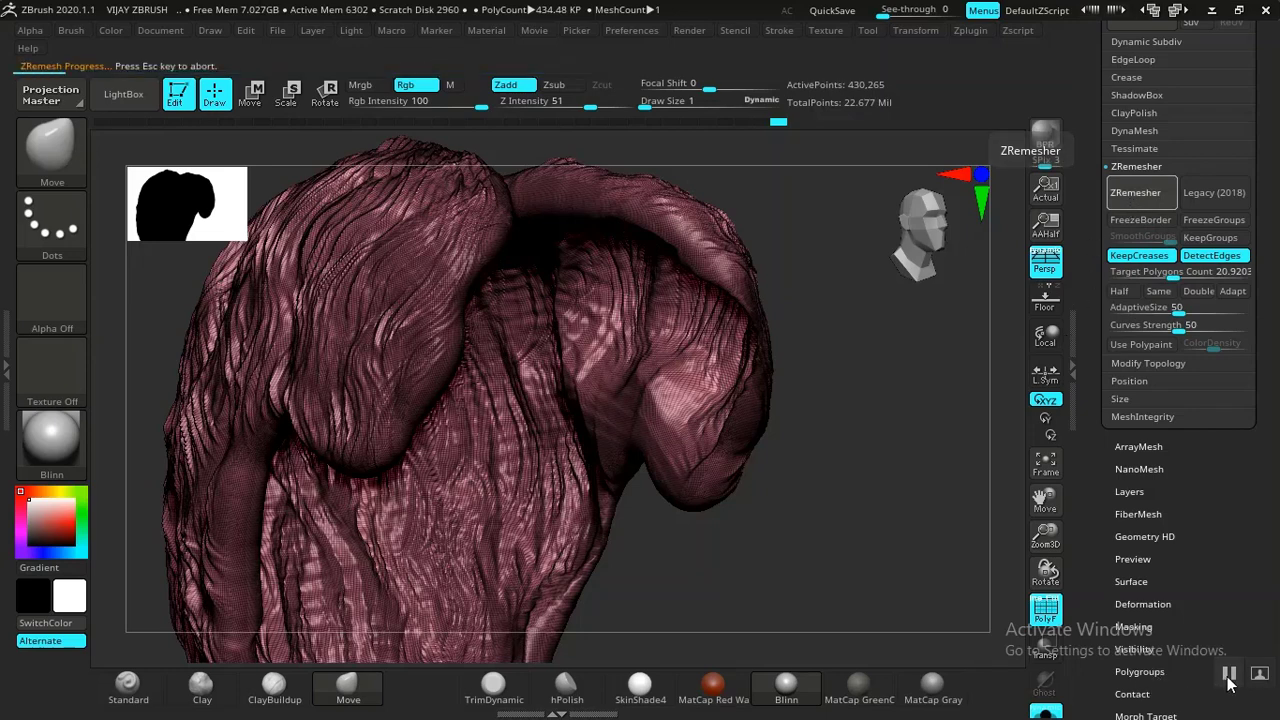
pyautogui.moveTo(855, 517)
pyautogui.mouseDown()
pyautogui.moveTo(874, 523)
pyautogui.moveTo(781, 484)
pyautogui.mouseUp()
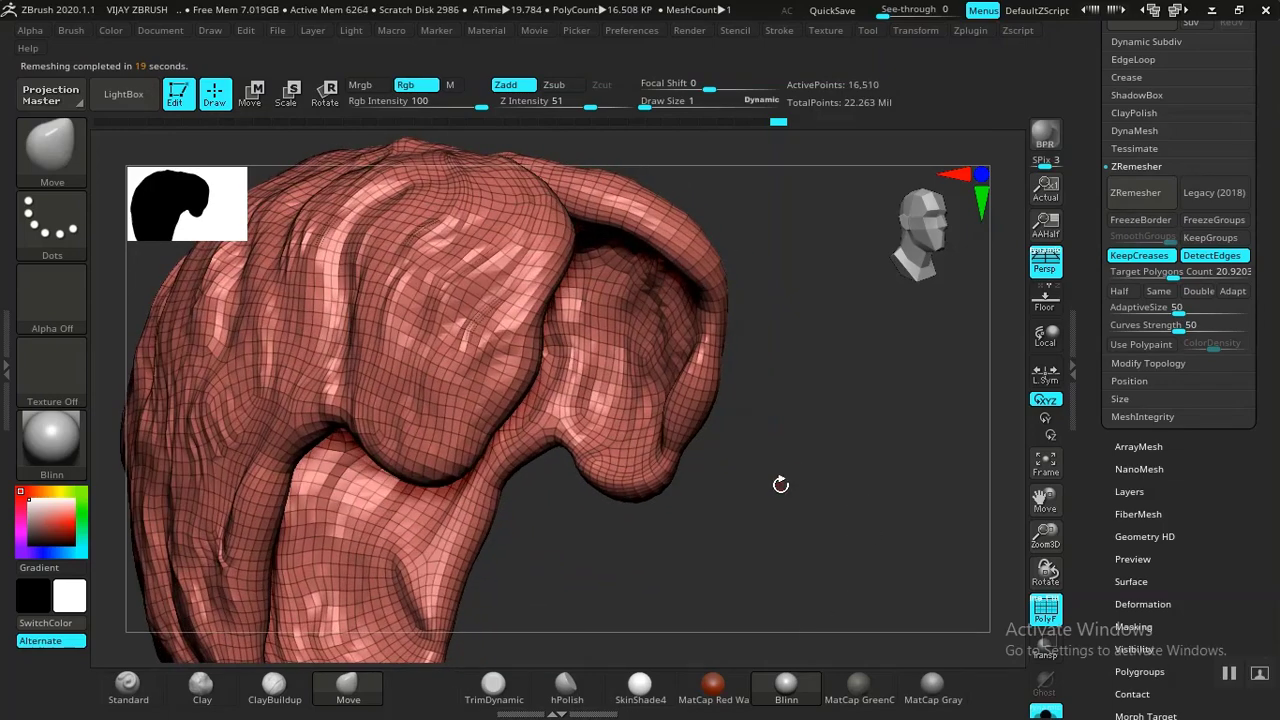
# Step: Hide the polyframe on TOP SIDE HAIRS1 and examine the remeshed hair surface from several angles
pyautogui.moveTo(778, 535)
pyautogui.mouseDown()
pyautogui.moveTo(840, 514)
pyautogui.moveTo(851, 540)
pyautogui.moveTo(751, 540)
pyautogui.moveTo(840, 543)
pyautogui.moveTo(794, 541)
pyautogui.moveTo(820, 531)
pyautogui.moveTo(834, 557)
pyautogui.moveTo(835, 273)
pyautogui.moveTo(803, 371)
pyautogui.moveTo(803, 514)
pyautogui.moveTo(851, 540)
pyautogui.moveTo(633, 522)
pyautogui.moveTo(849, 534)
pyautogui.moveTo(797, 540)
pyautogui.moveTo(729, 543)
pyautogui.moveTo(874, 503)
pyautogui.moveTo(917, 526)
pyautogui.moveTo(733, 588)
pyautogui.mouseUp()
pyautogui.hotkey('shift', 'f')
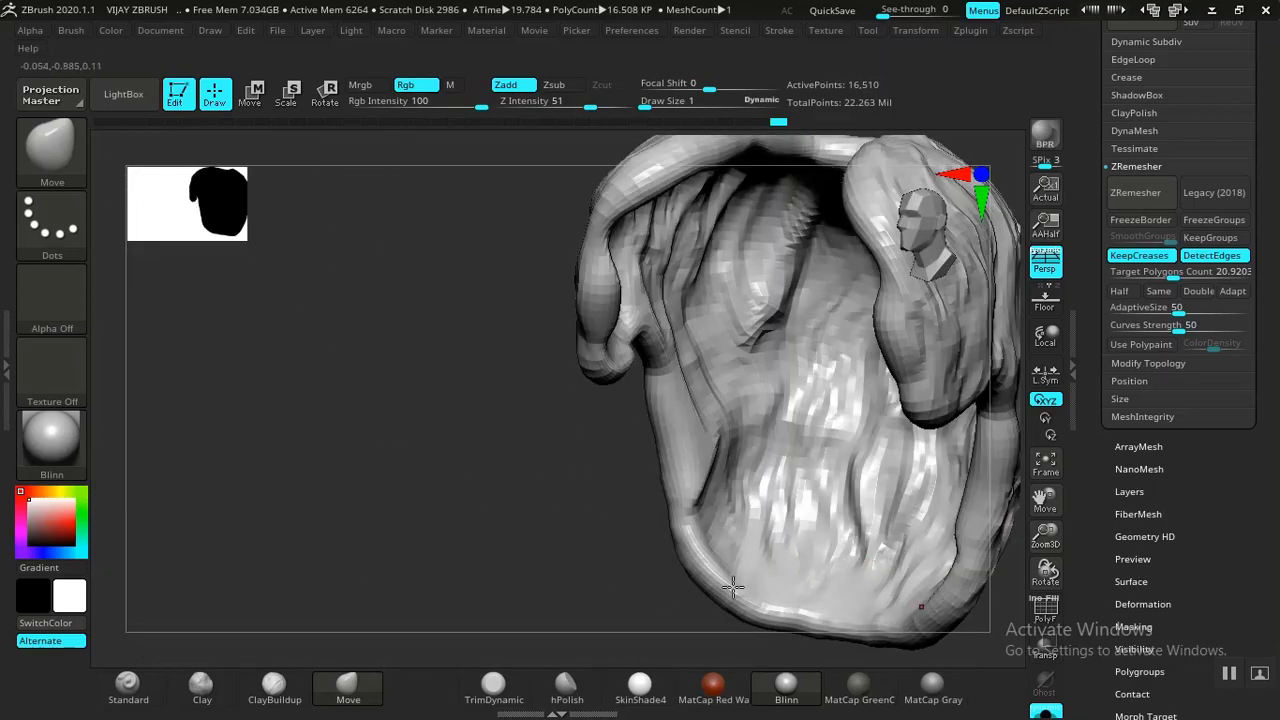
pyautogui.moveTo(593, 583)
pyautogui.mouseDown()
pyautogui.moveTo(827, 536)
pyautogui.moveTo(862, 551)
pyautogui.moveTo(847, 535)
pyautogui.moveTo(840, 571)
pyautogui.moveTo(820, 574)
pyautogui.moveTo(843, 423)
pyautogui.moveTo(838, 545)
pyautogui.mouseUp()
pyautogui.moveTo(858, 508)
pyautogui.mouseDown()
pyautogui.moveTo(863, 535)
pyautogui.moveTo(886, 433)
pyautogui.mouseUp()
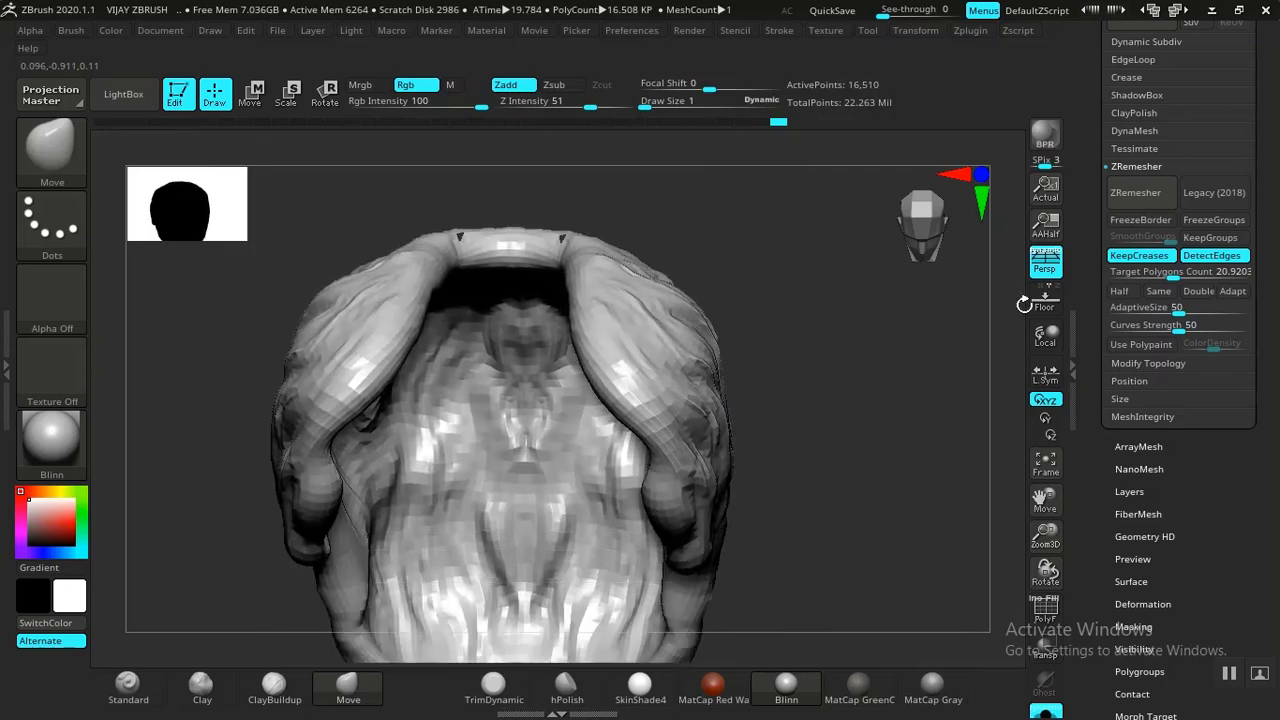
pyautogui.moveTo(1092, 244); pyautogui.dragTo(1076, 500)
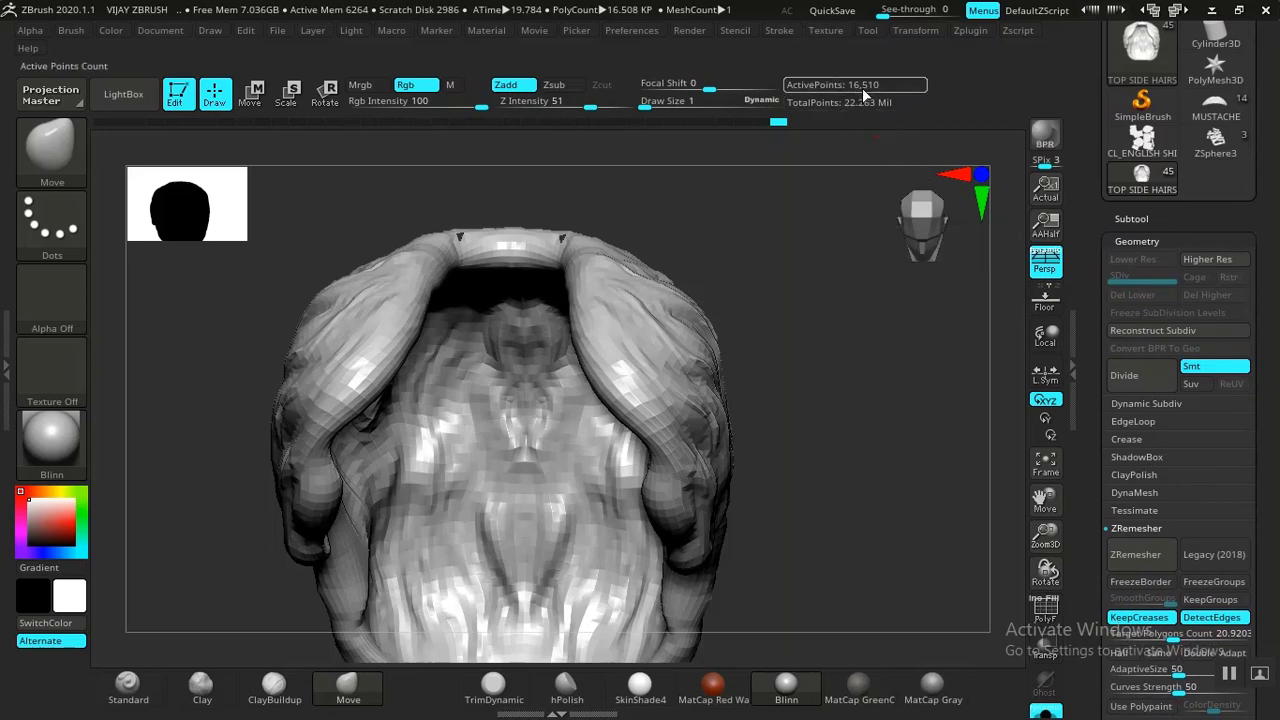
# Step: Select the EYEBROW HAIRS1 subtool, frame it in the view and show its polyframe
pyautogui.click(1125, 220)
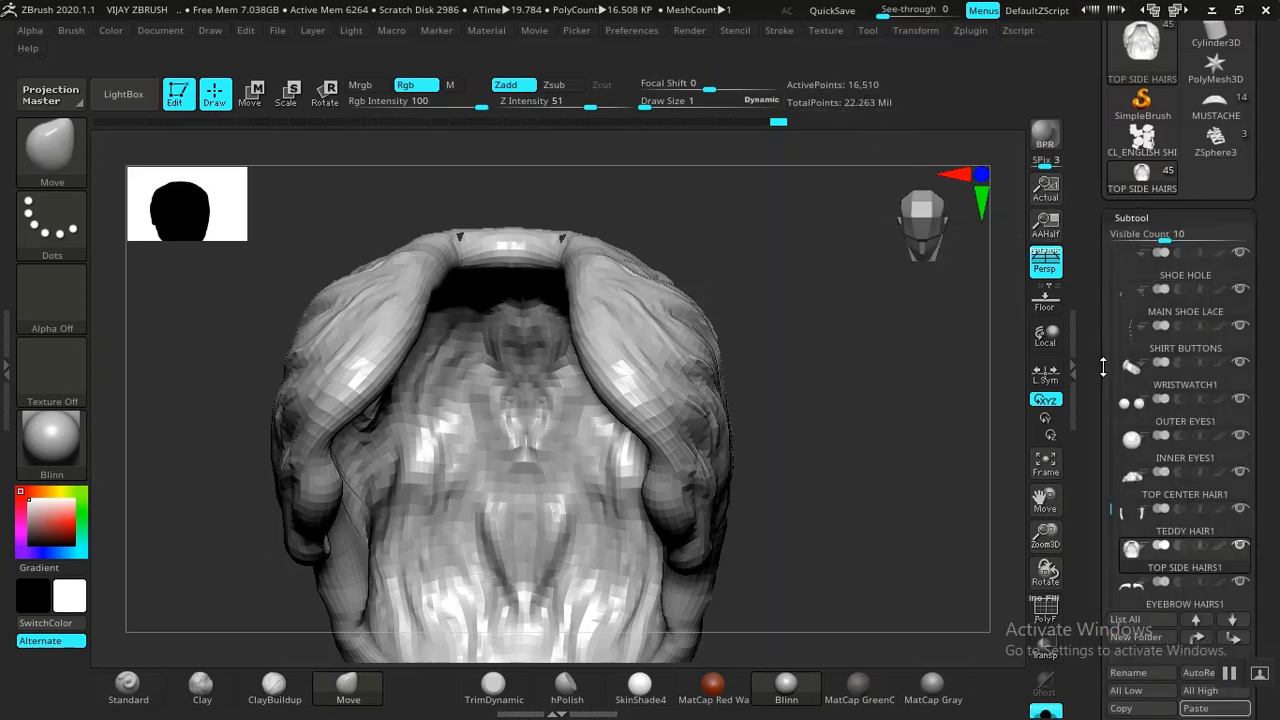
pyautogui.moveTo(1100, 372); pyautogui.dragTo(1092, 270)
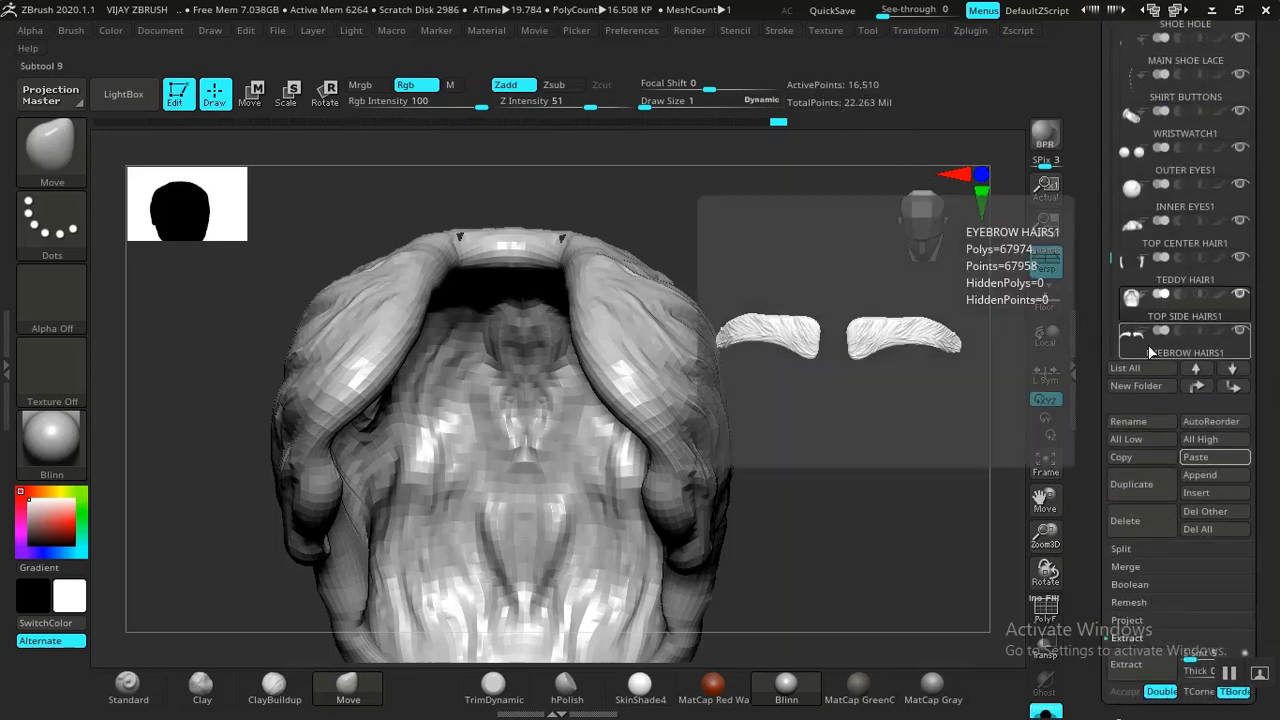
pyautogui.click(1147, 344)
pyautogui.press('f')
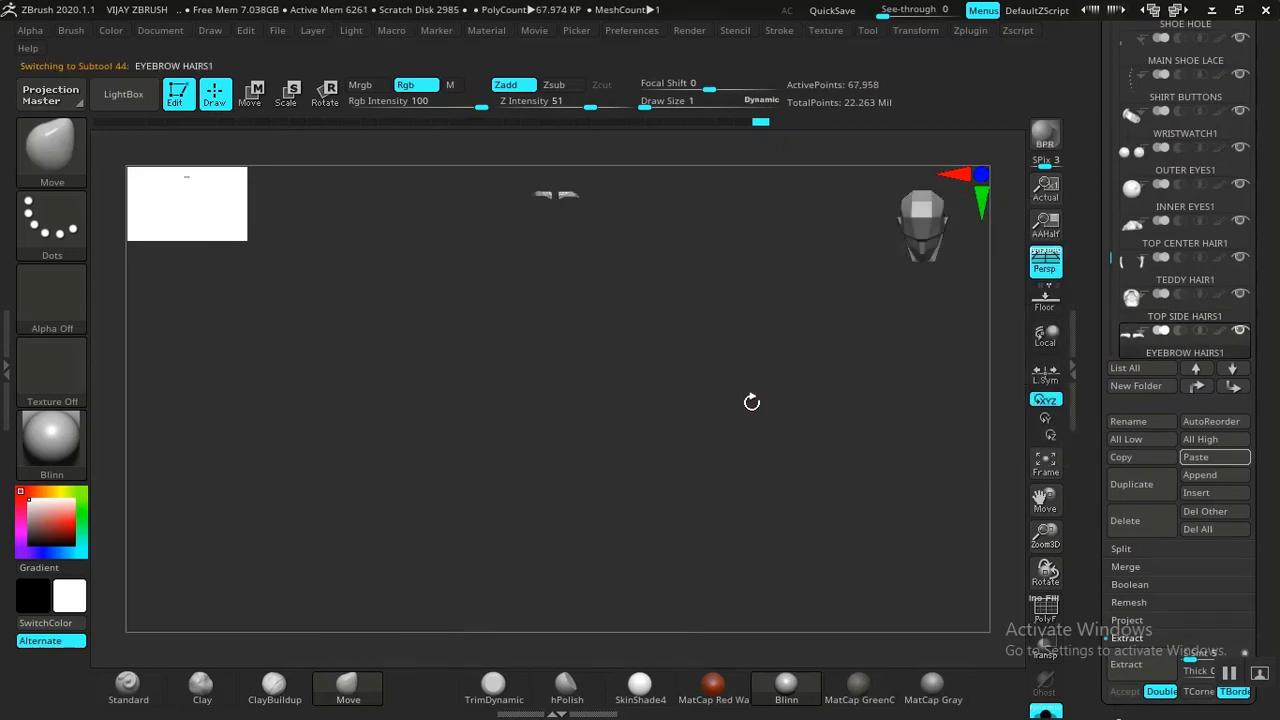
pyautogui.scroll(-5, 1086, 250)
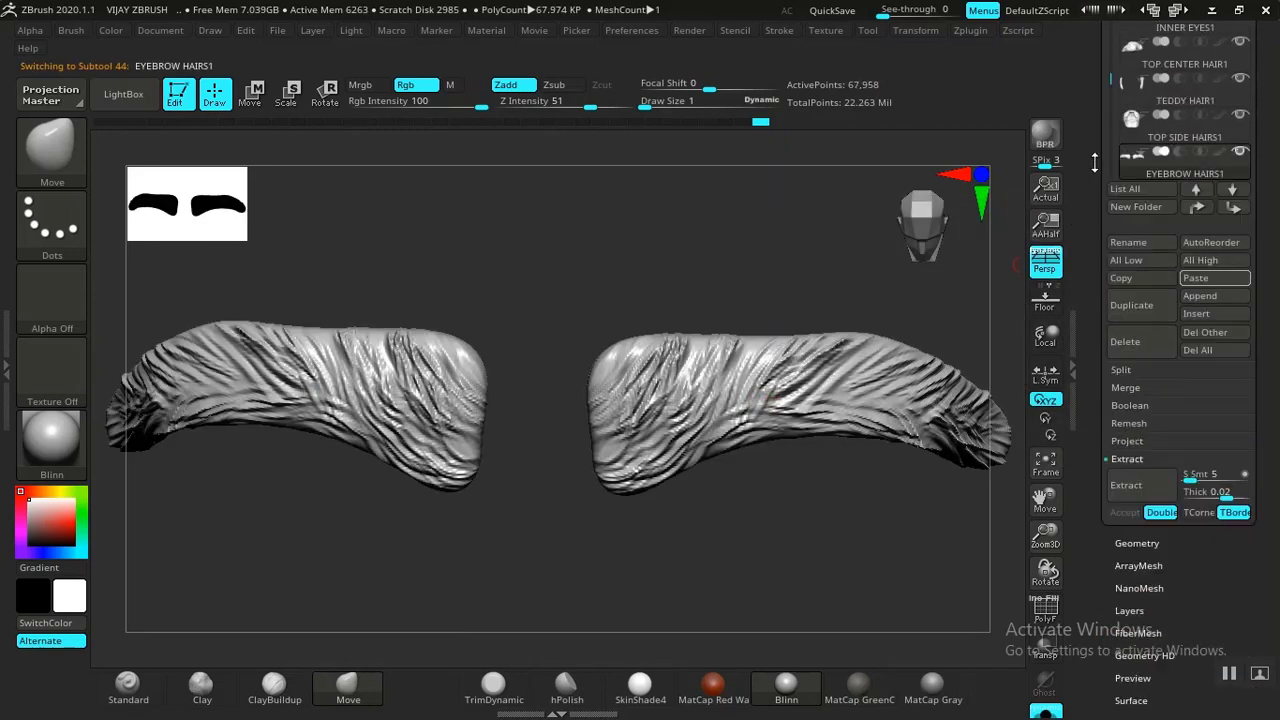
pyautogui.hotkey('shift', 'f')
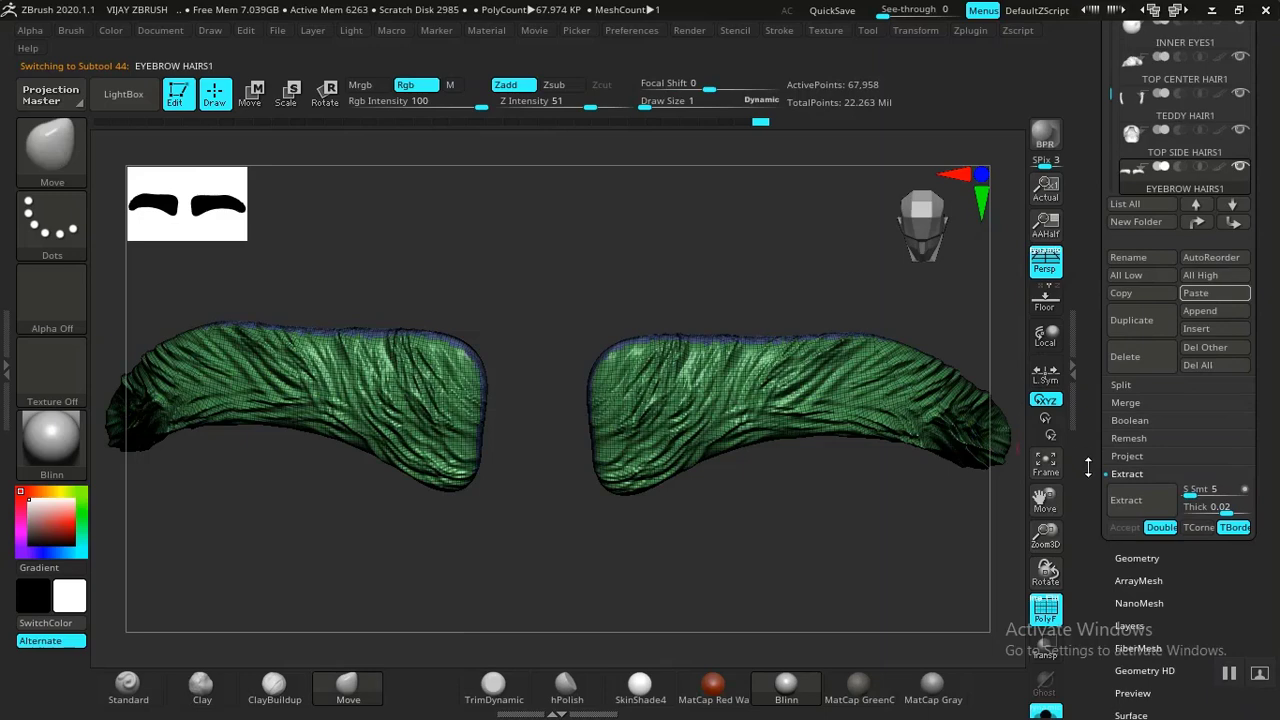
# Step: Lower EYEBROW HAIRS1 to subdivision level 1 and merge it into a single polygroup
pyautogui.scroll(-4, 1100, 440)
pyautogui.click(1130, 373)
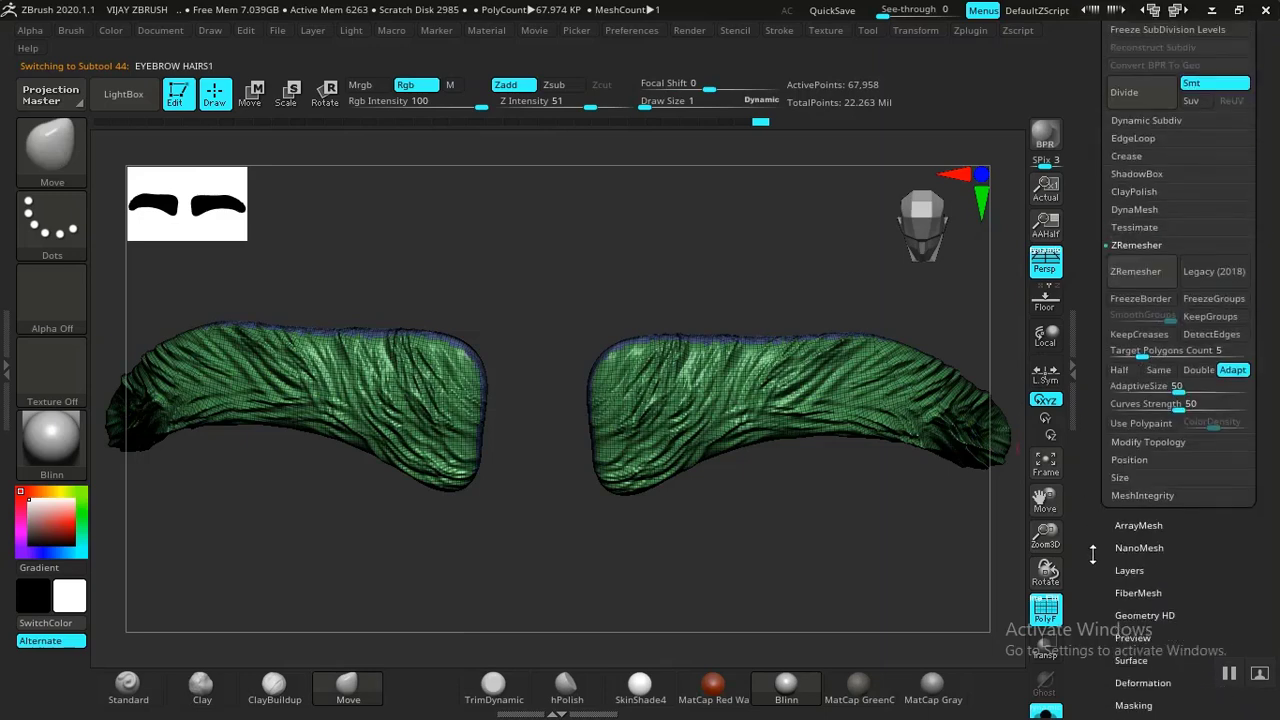
pyautogui.scroll(2, 1090, 563)
pyautogui.moveTo(1158, 91); pyautogui.dragTo(1104, 91)
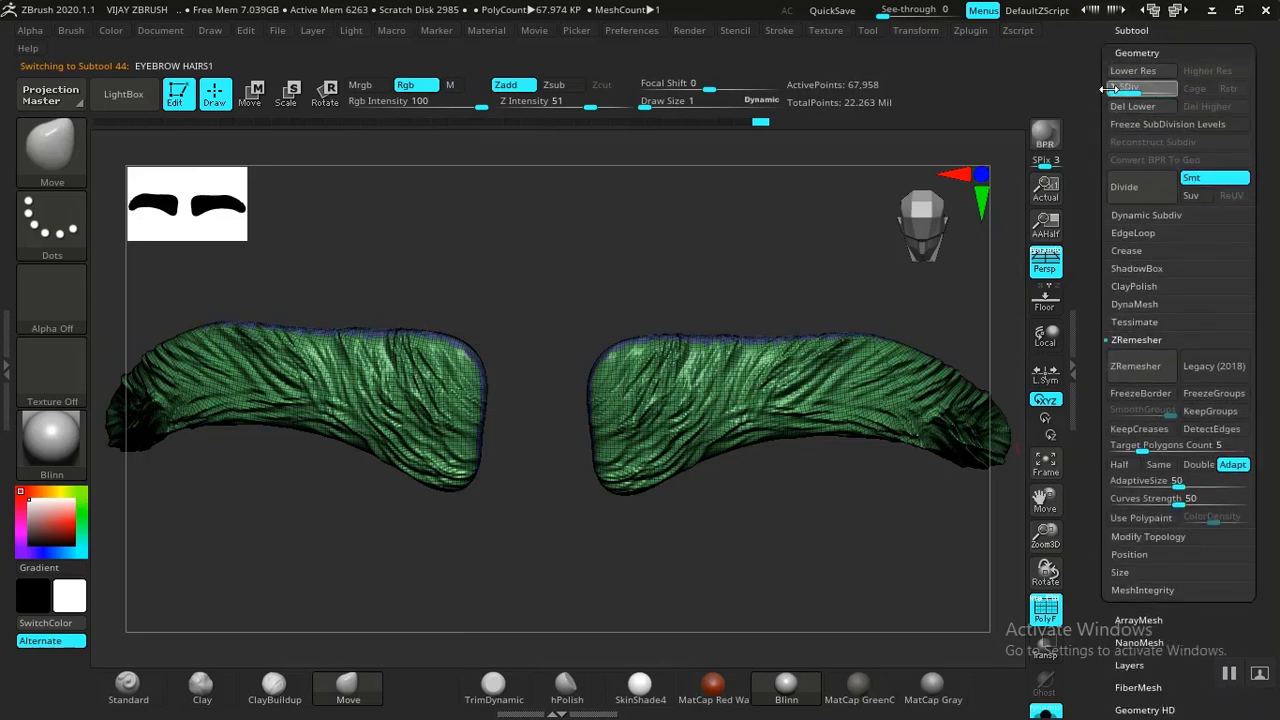
pyautogui.keyDown('alt'); pyautogui.moveTo(741, 256); pyautogui.dragTo(545, 228); pyautogui.keyUp('alt')
pyautogui.keyDown('alt'); pyautogui.moveTo(794, 306); pyautogui.dragTo(1000, 315); pyautogui.keyUp('alt')
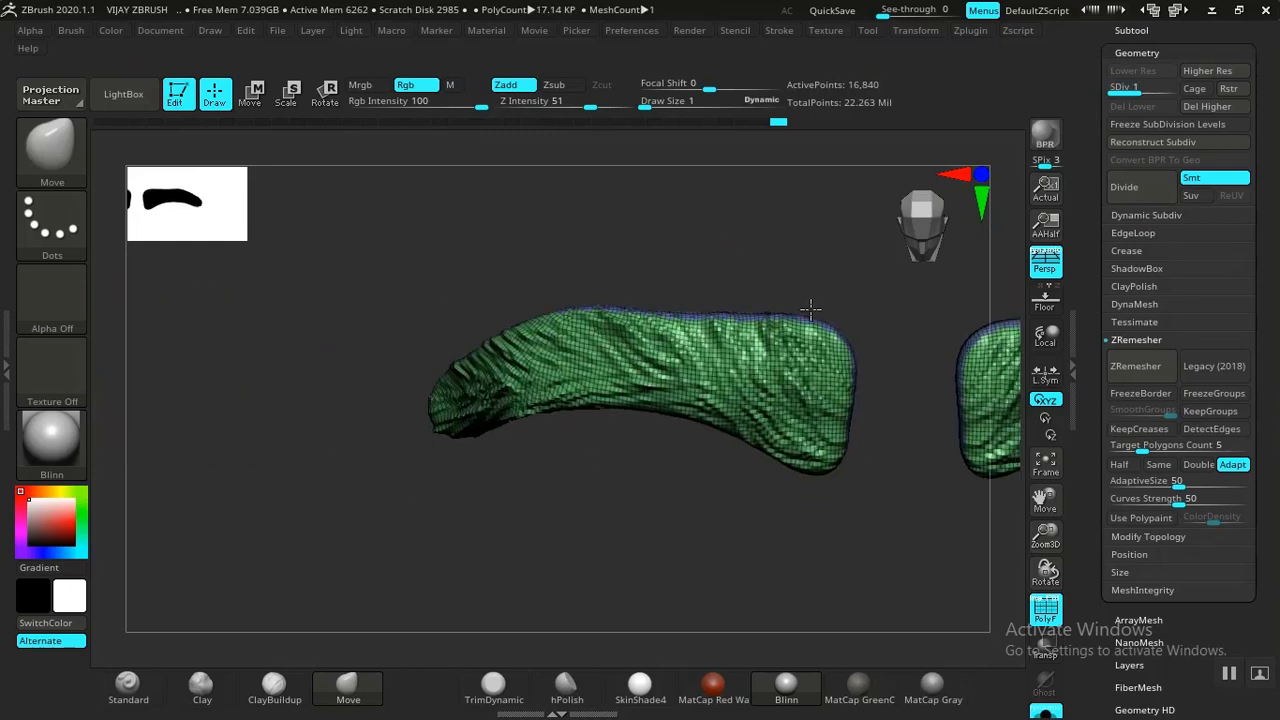
pyautogui.click(1137, 53)
pyautogui.hotkey('ctrl', 'w')
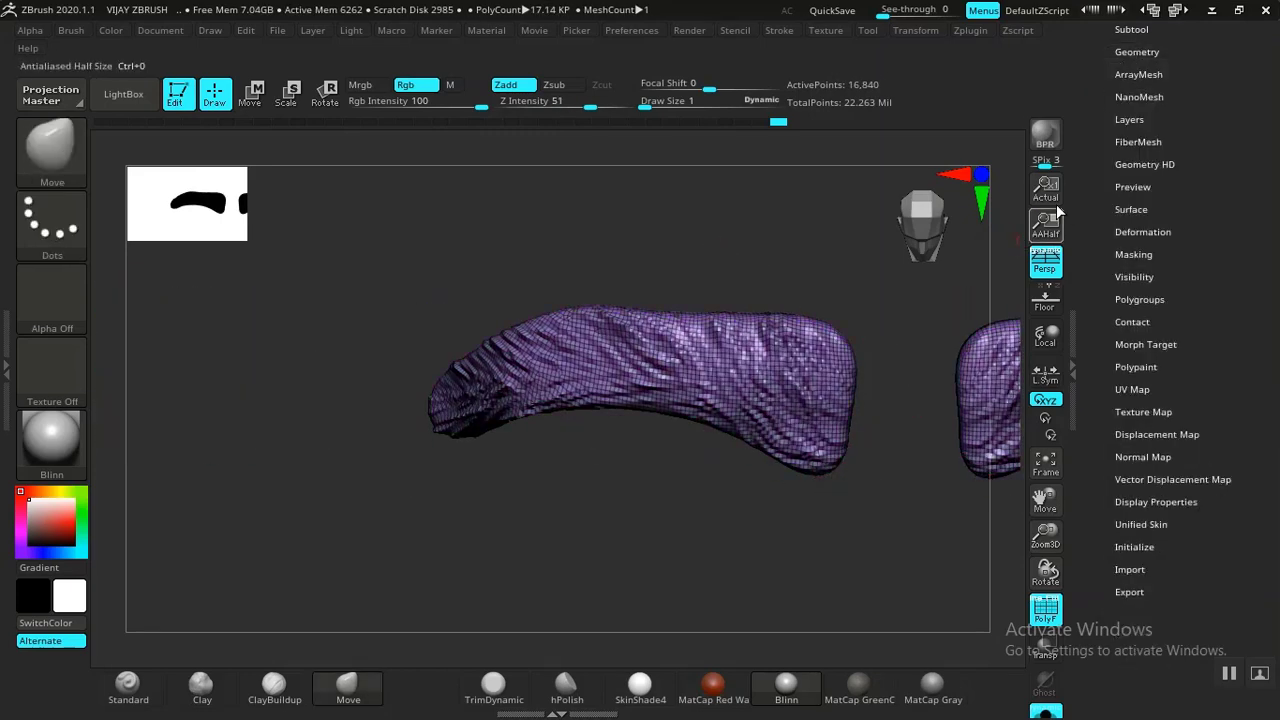
# Step: Select the MUSTACHE1 subtool from the end of the subtool list and frame it in the view
pyautogui.scroll(3, 1135, 120)
pyautogui.click(1137, 187)
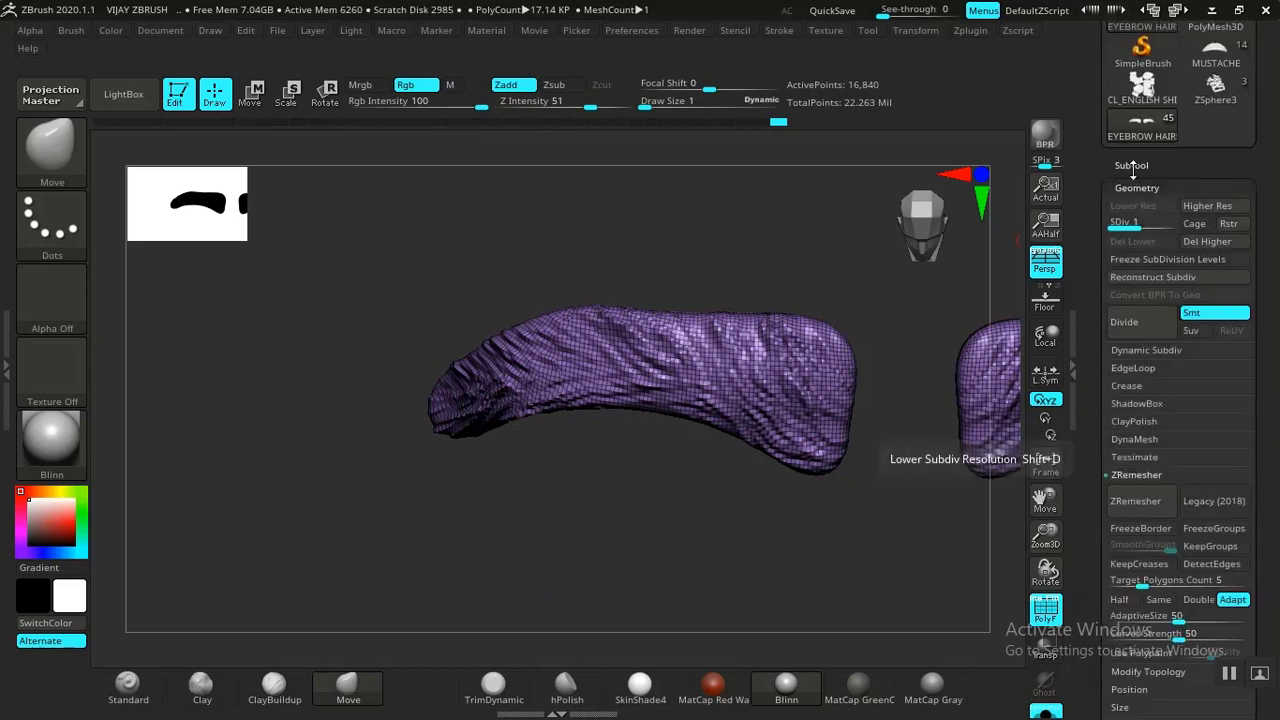
pyautogui.click(1132, 166)
pyautogui.moveTo(1097, 412); pyautogui.dragTo(1092, 300)
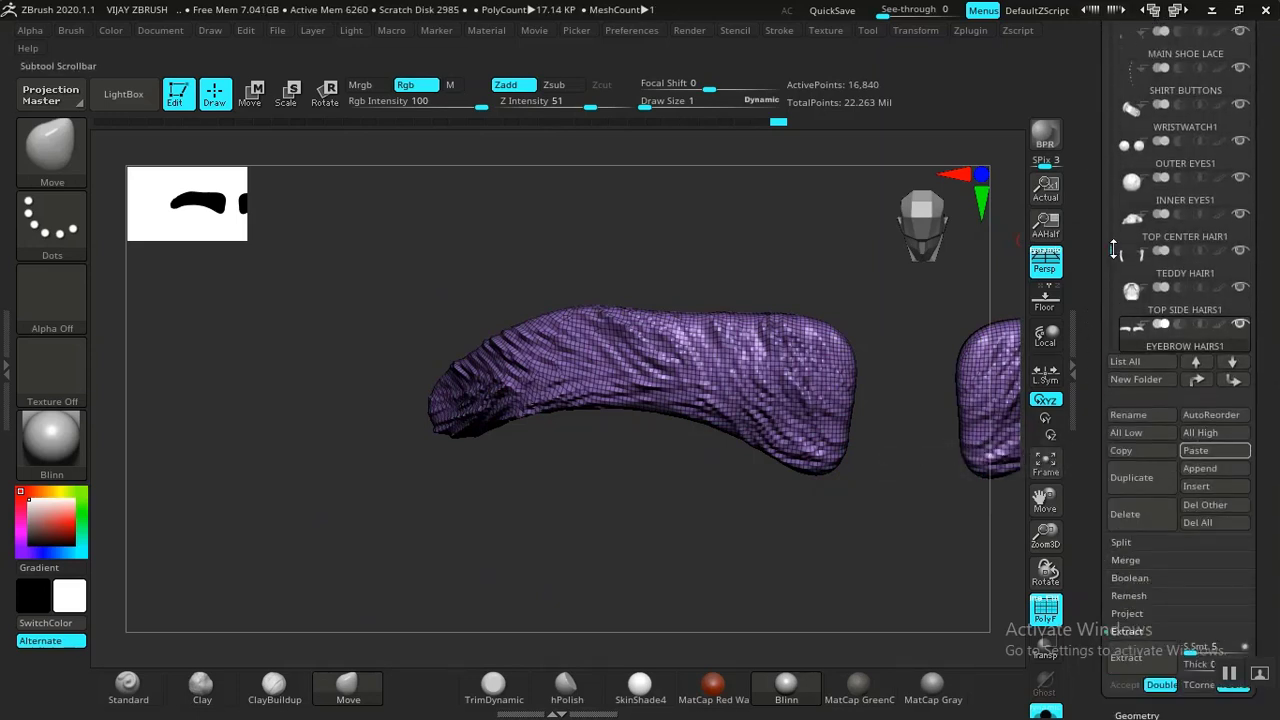
pyautogui.moveTo(1113, 249); pyautogui.dragTo(1112, 268)
pyautogui.click(1150, 300)
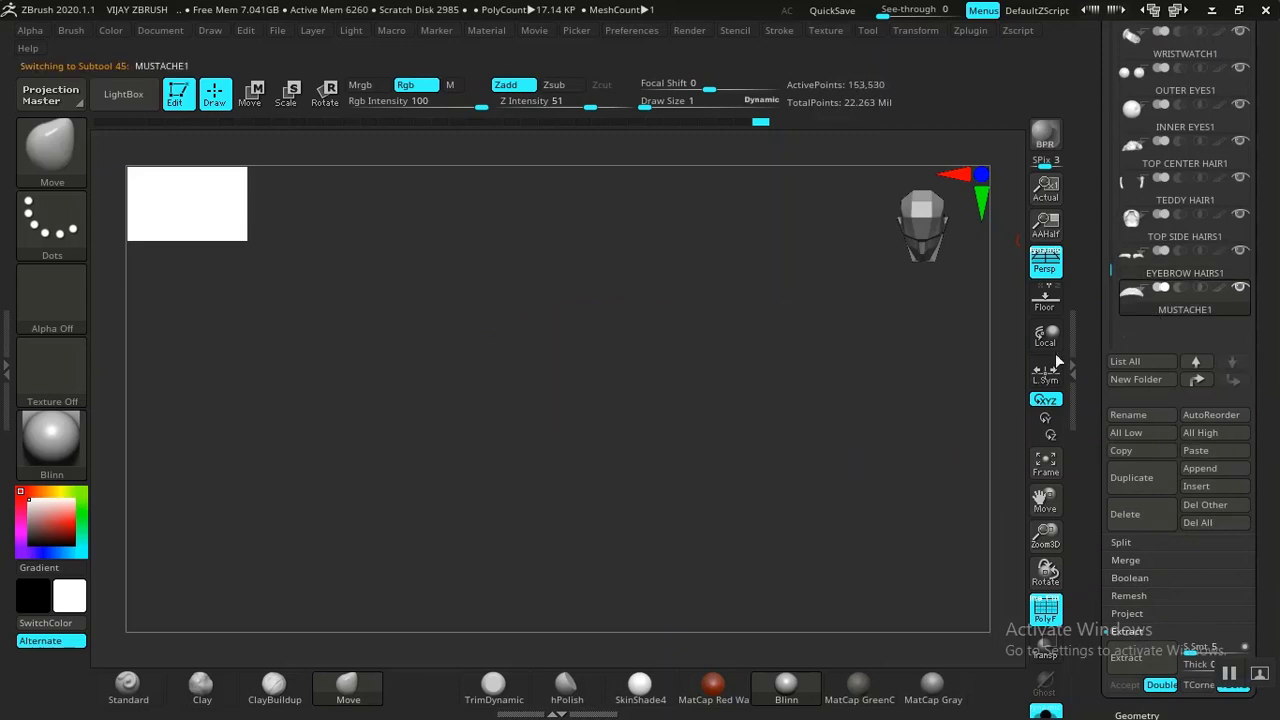
pyautogui.press('f')
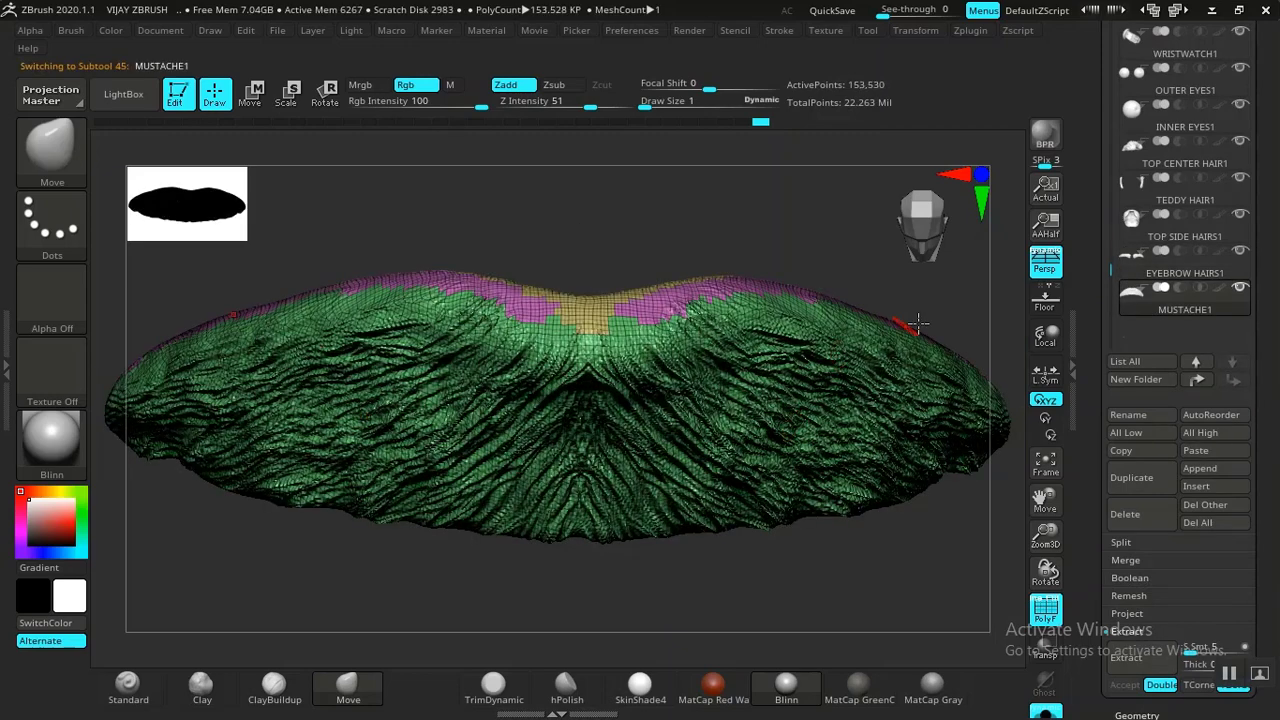
# Step: Lower the MUSTACHE1 subtool to subdivision level 1
pyautogui.moveTo(1083, 292); pyautogui.dragTo(1100, 325)
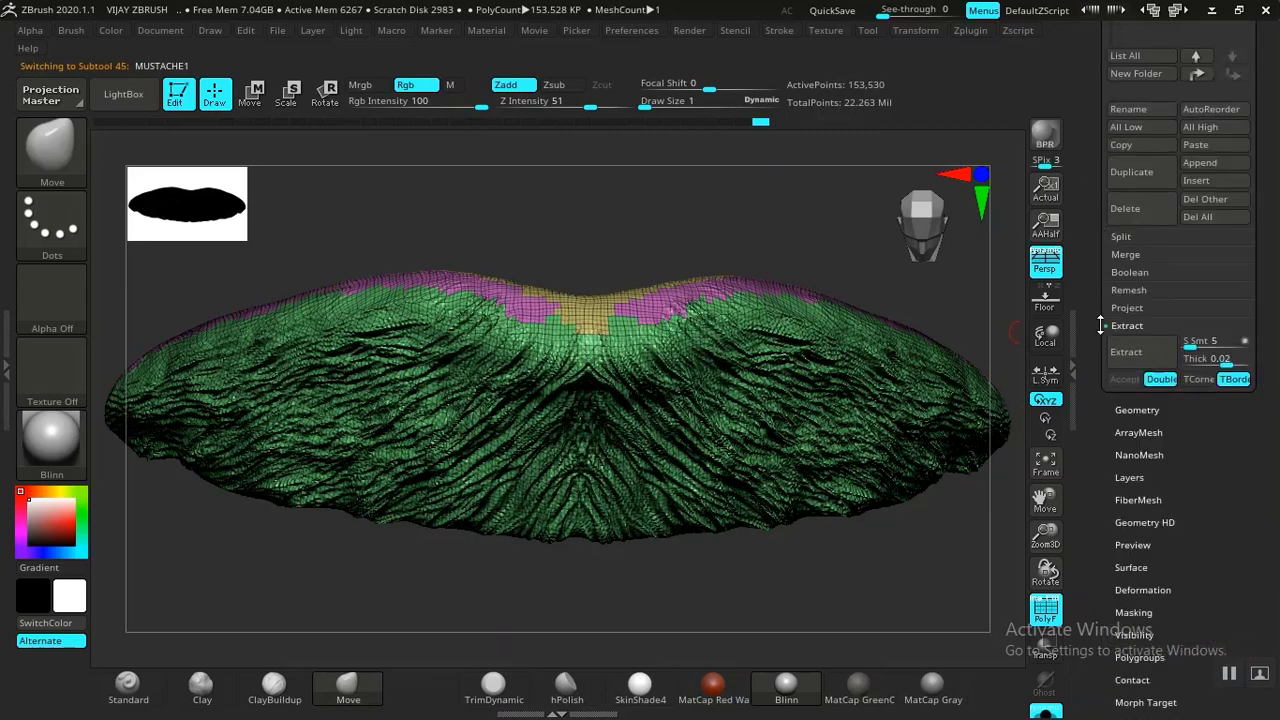
pyautogui.click(1132, 411)
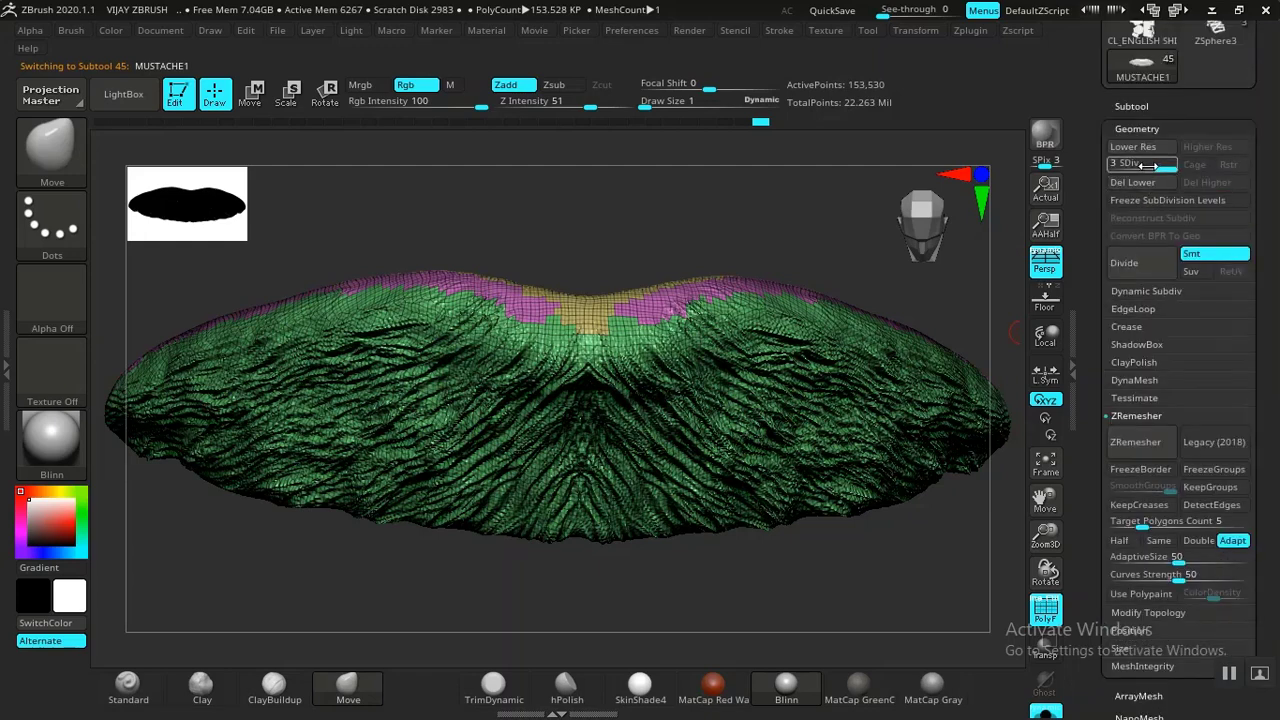
pyautogui.moveTo(1148, 165); pyautogui.dragTo(1111, 165)
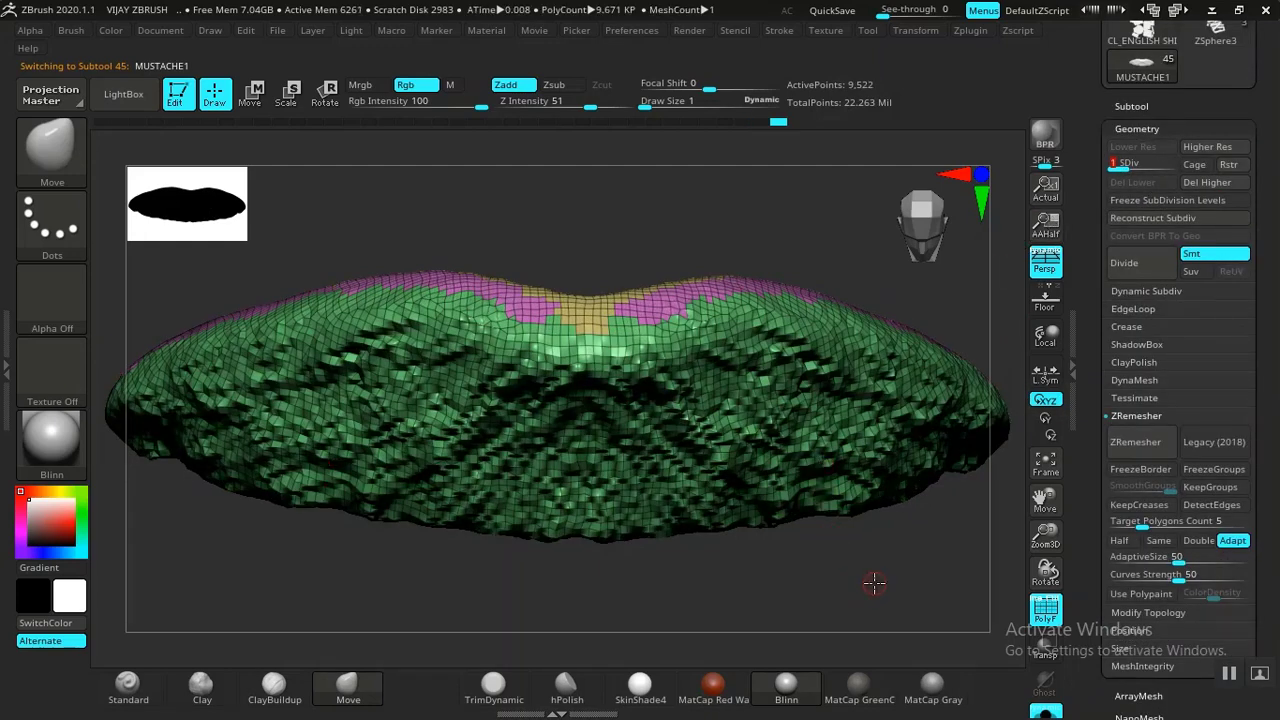
# Step: Inspect the low-resolution mustache without its polyframe and return it to subdivision level 3
pyautogui.moveTo(874, 581); pyautogui.dragTo(871, 555)
pyautogui.hotkey('shift', 'f')
pyautogui.press('f')
pyautogui.press('f')
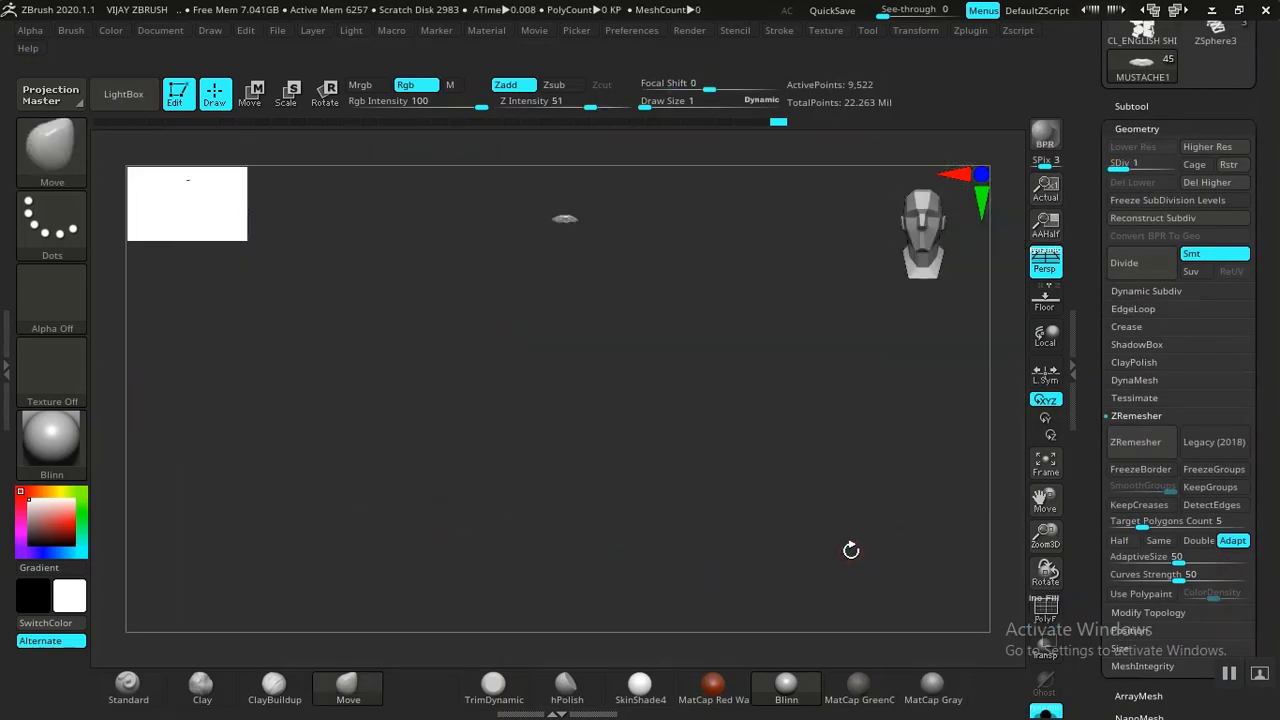
pyautogui.moveTo(790, 239); pyautogui.dragTo(808, 322)
pyautogui.keyDown('alt'); pyautogui.moveTo(832, 207); pyautogui.dragTo(802, 231); pyautogui.keyUp('alt')
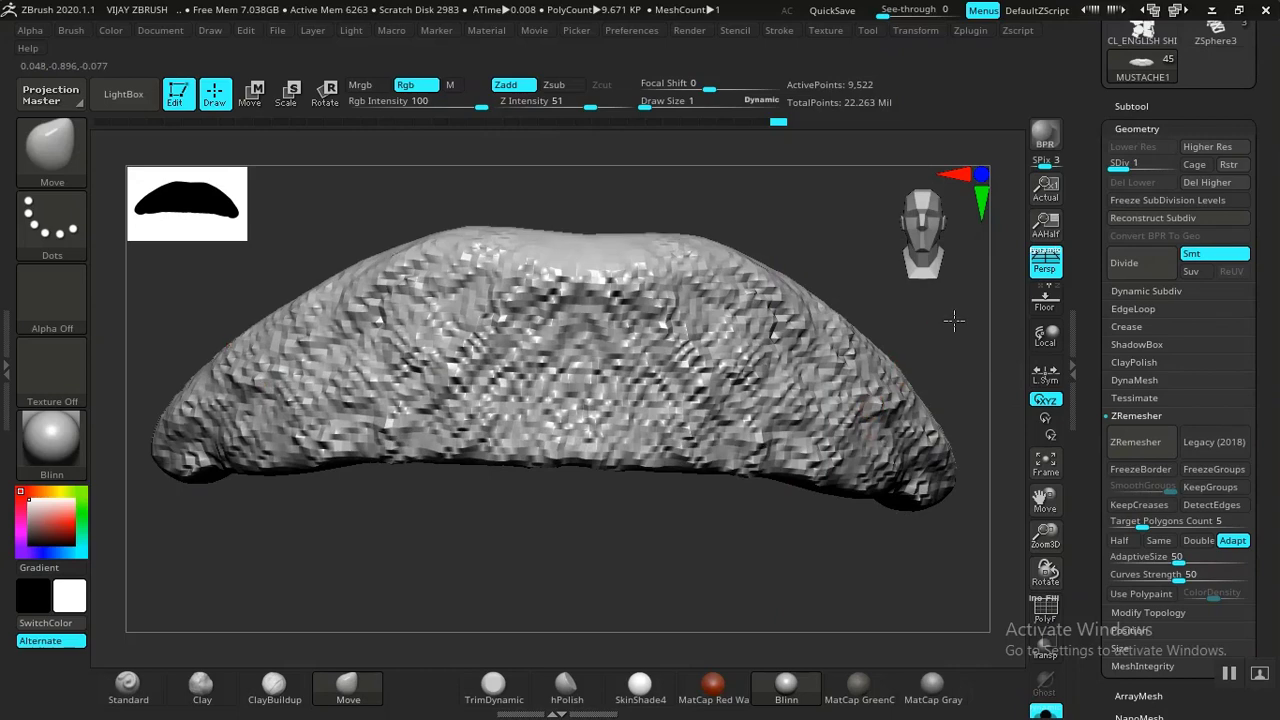
pyautogui.moveTo(954, 320); pyautogui.dragTo(937, 366)
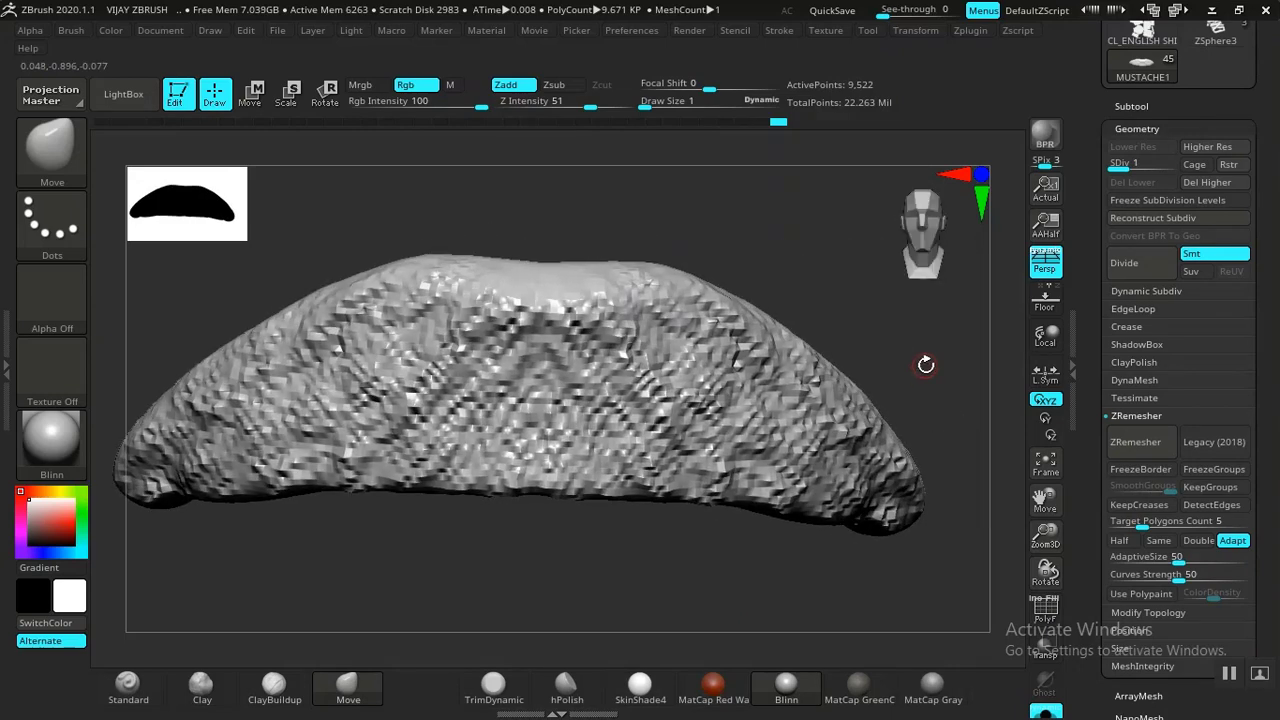
pyautogui.moveTo(1124, 163); pyautogui.dragTo(1166, 164)
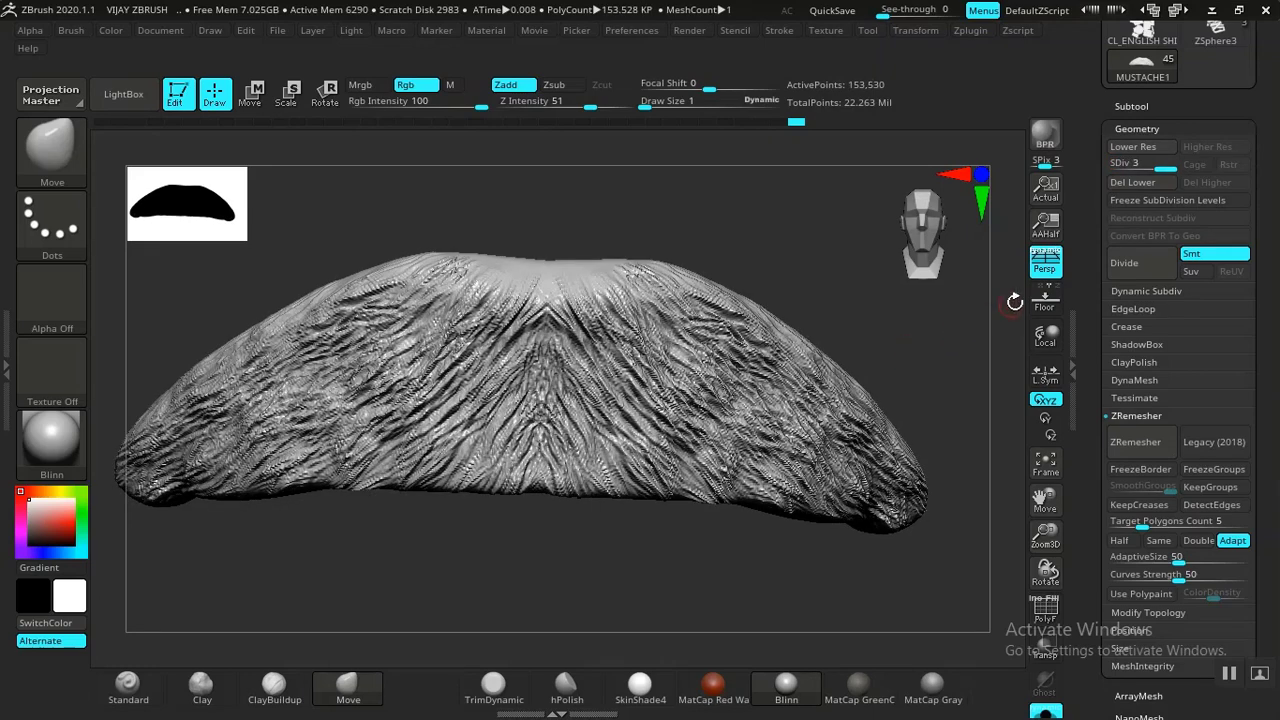
# Step: ZRemesh MUSTACHE1 with Adapt off, KeepCreases and DetectEdges on, and a target polygon count of about 9.8
pyautogui.click(1138, 106)
pyautogui.scroll(-10, 1138, 276)
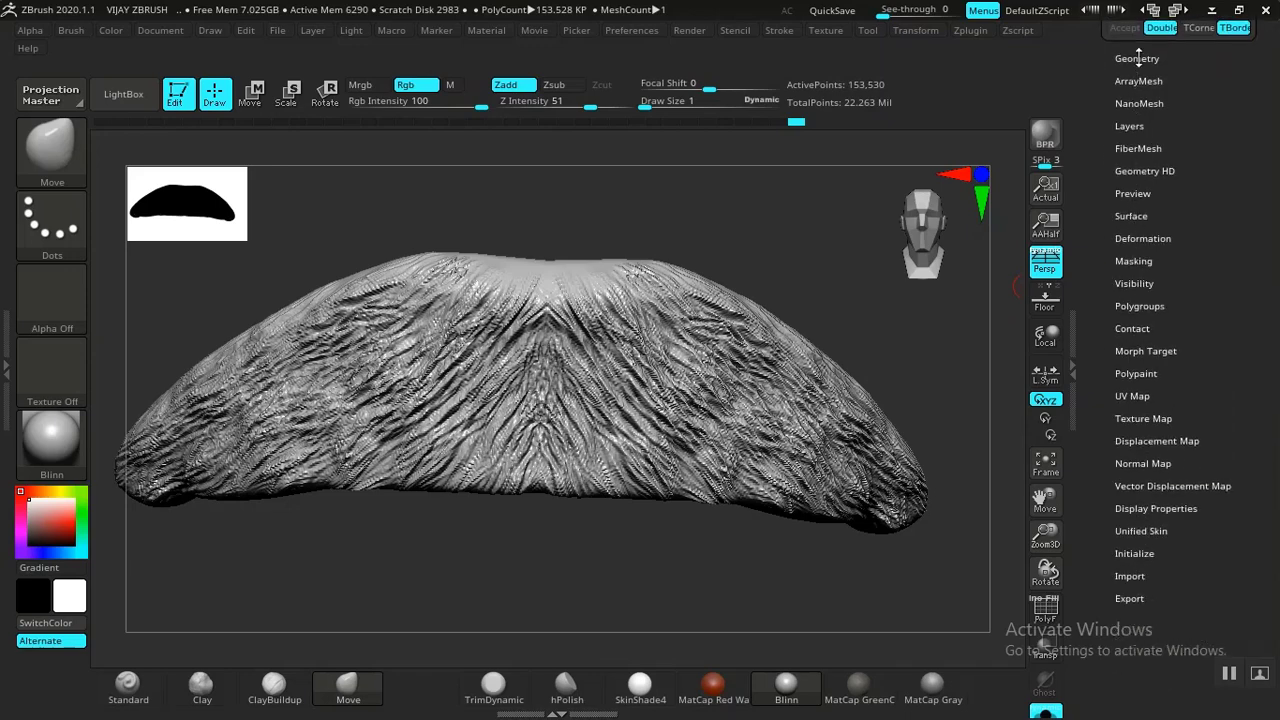
pyautogui.click(1138, 58)
pyautogui.moveTo(1102, 291); pyautogui.dragTo(1094, 523)
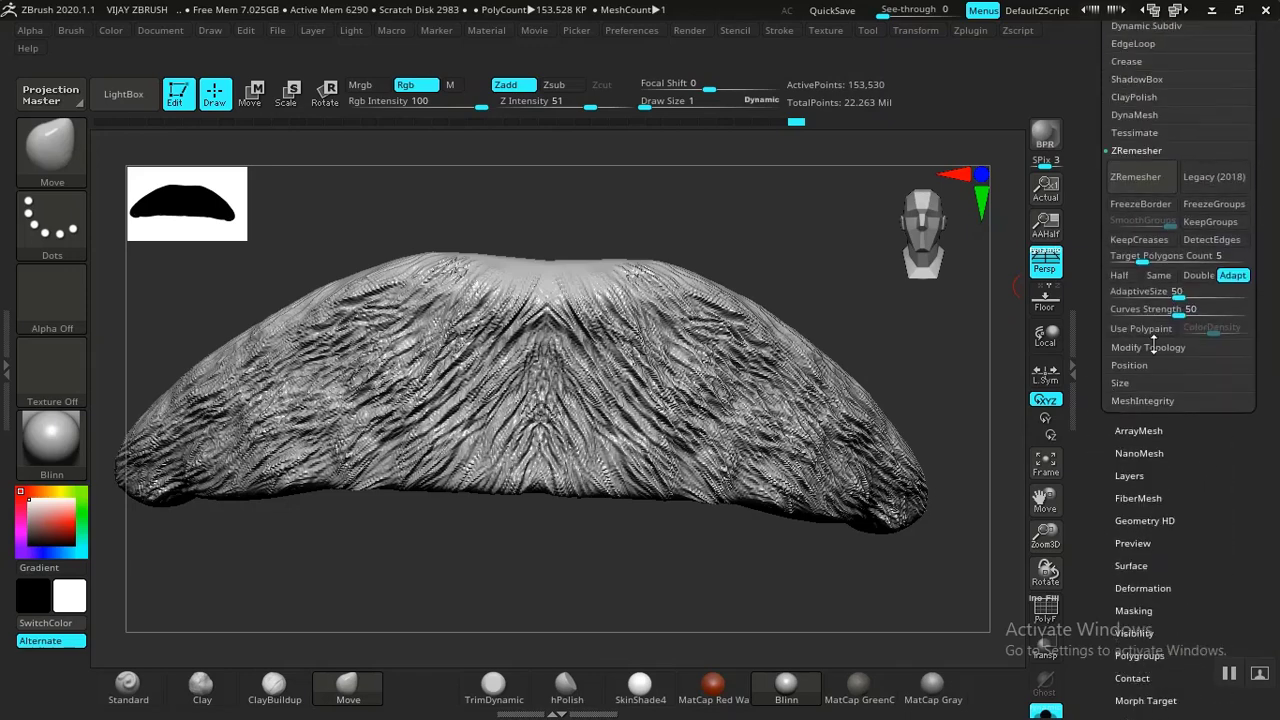
pyautogui.moveTo(1150, 258); pyautogui.dragTo(1158, 260)
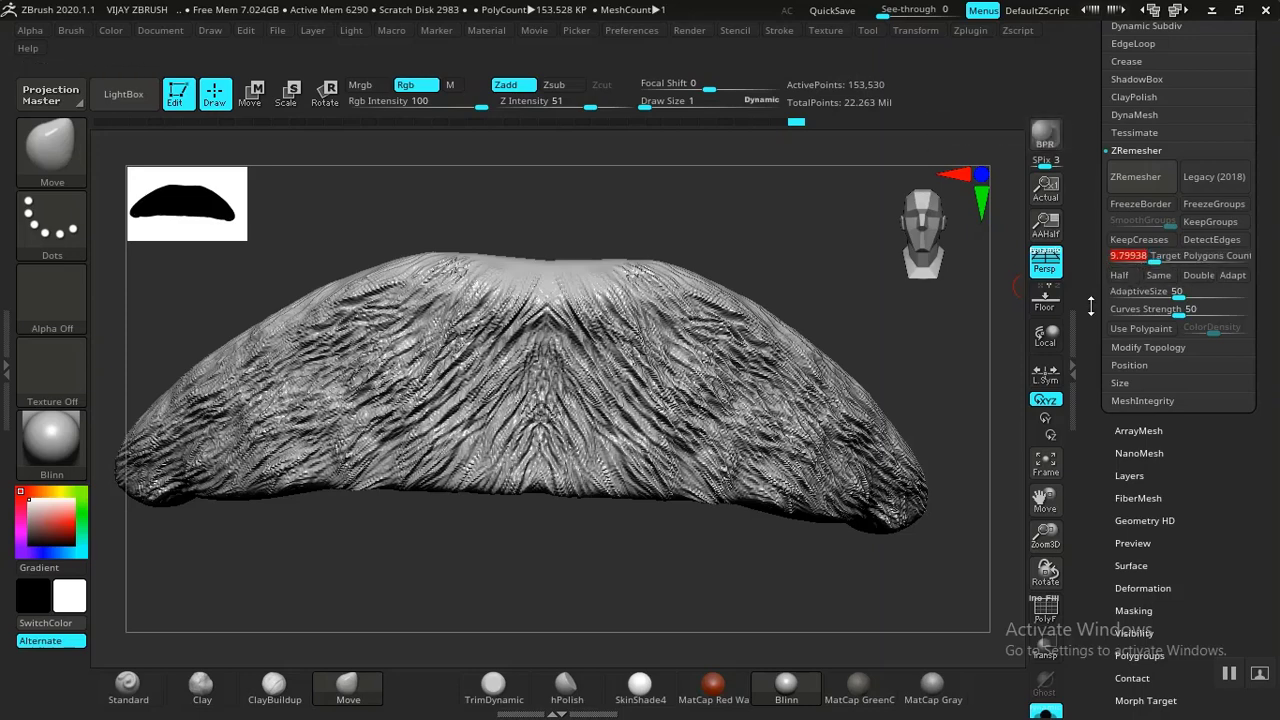
pyautogui.click(1139, 240)
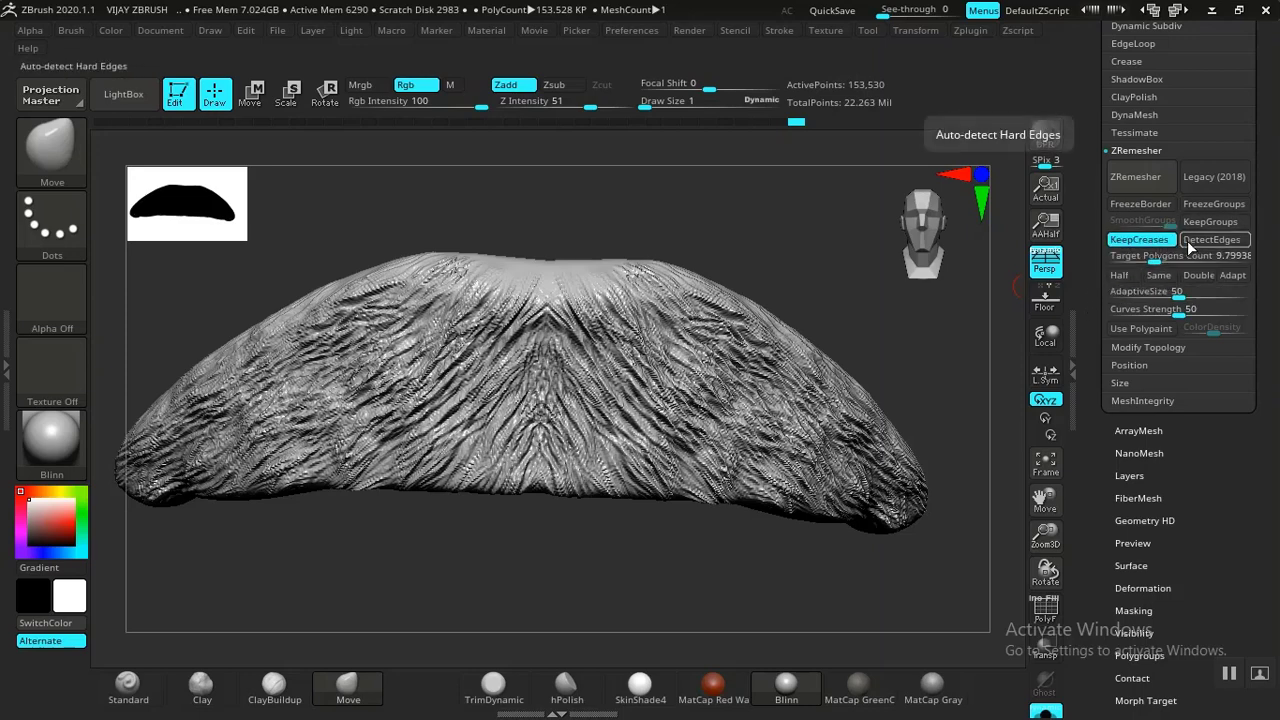
pyautogui.click(1190, 245)
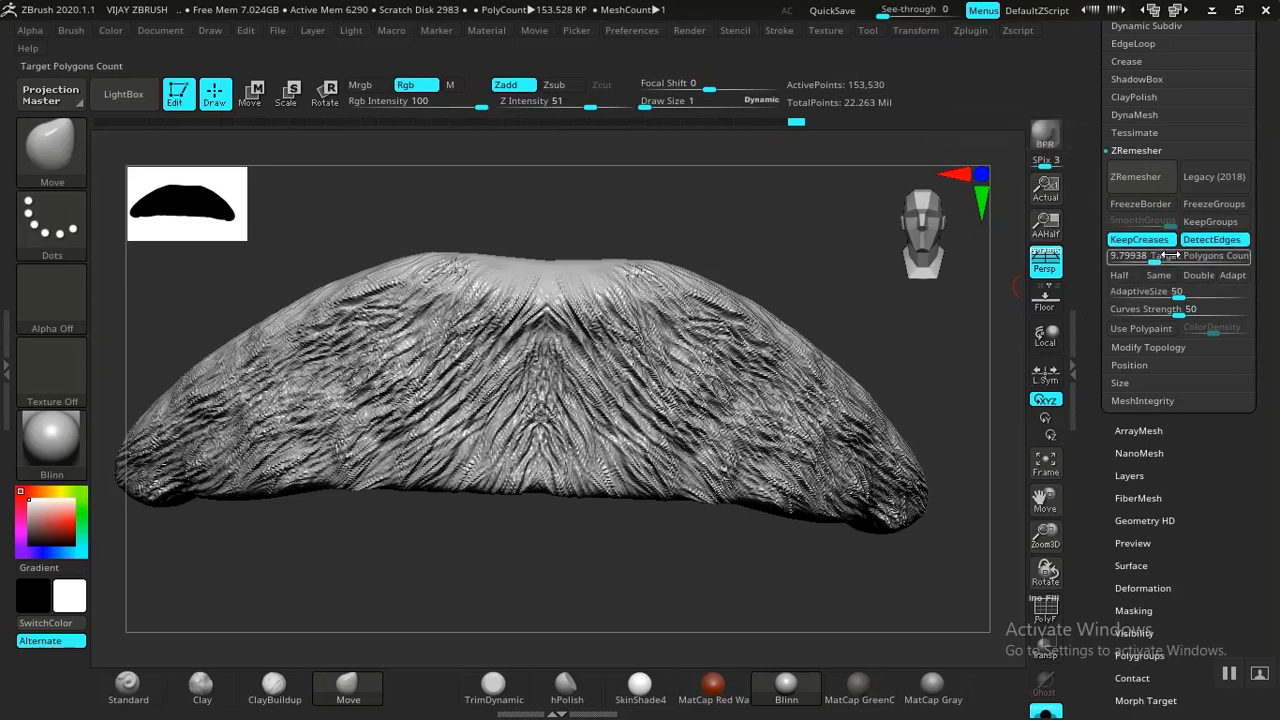
pyautogui.click(1142, 177)
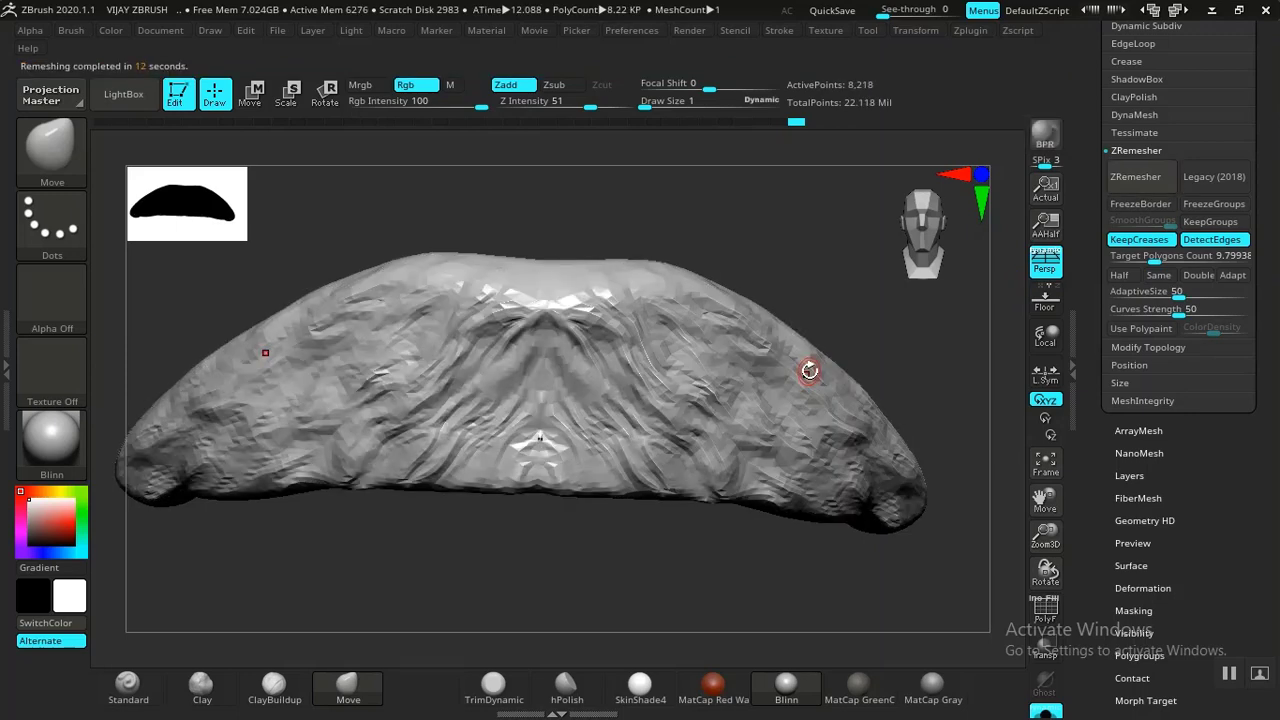
pyautogui.moveTo(845, 365); pyautogui.dragTo(990, 400)
pyautogui.moveTo(1087, 290); pyautogui.dragTo(1083, 436)
pyautogui.moveTo(885, 356); pyautogui.dragTo(891, 362)
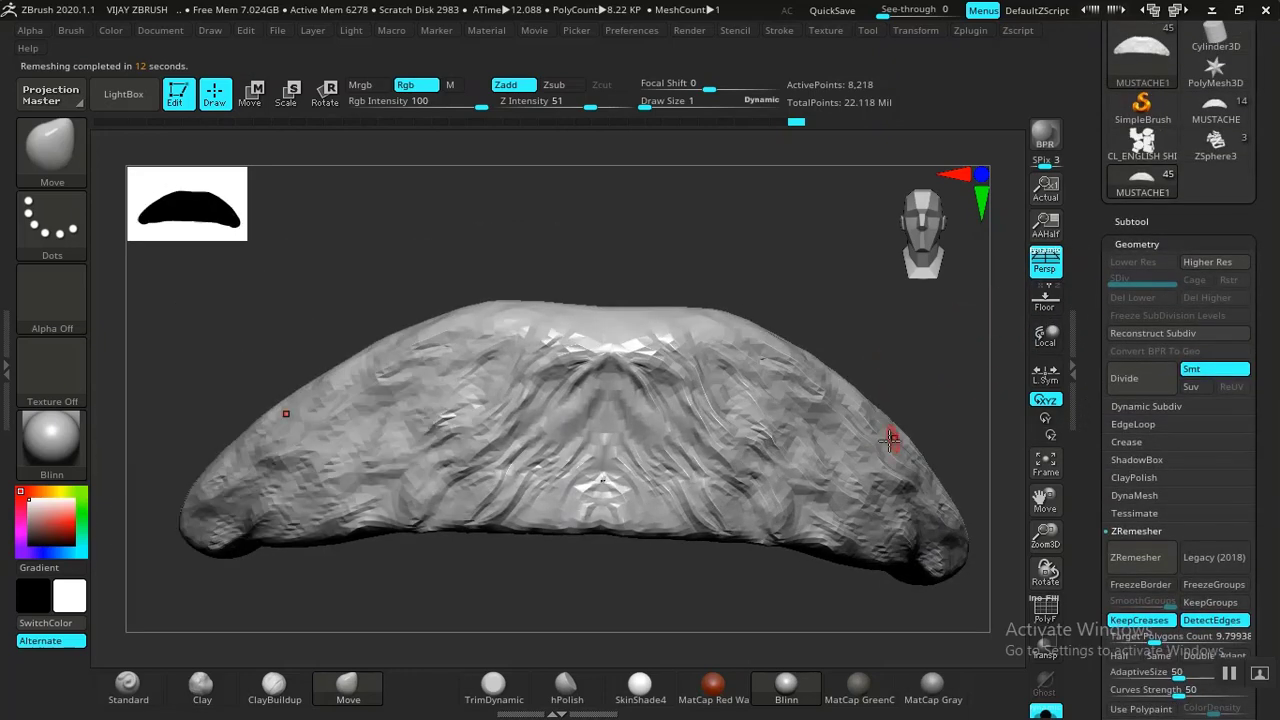
# Step: Save the project over the existing ZBrush project file under its current name
pyautogui.press('ctrl')
pyautogui.hotkey('ctrl', 's')
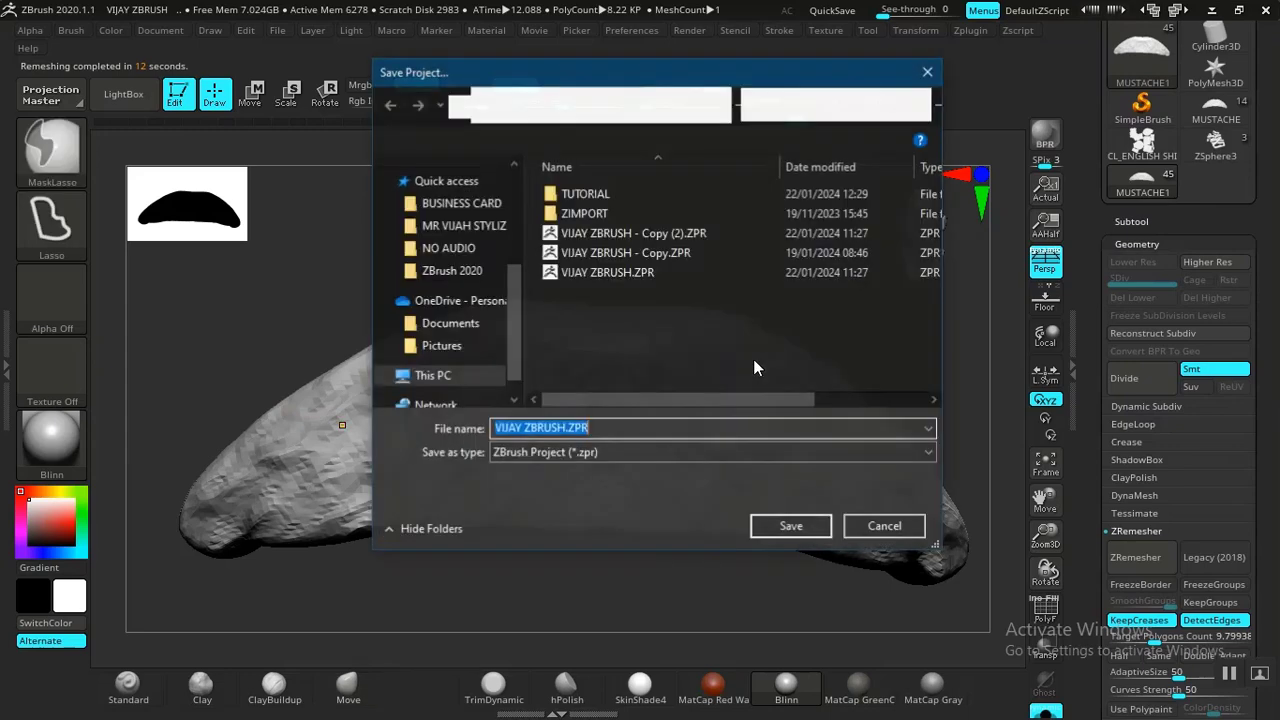
pyautogui.click(788, 526)
pyautogui.click(694, 360)
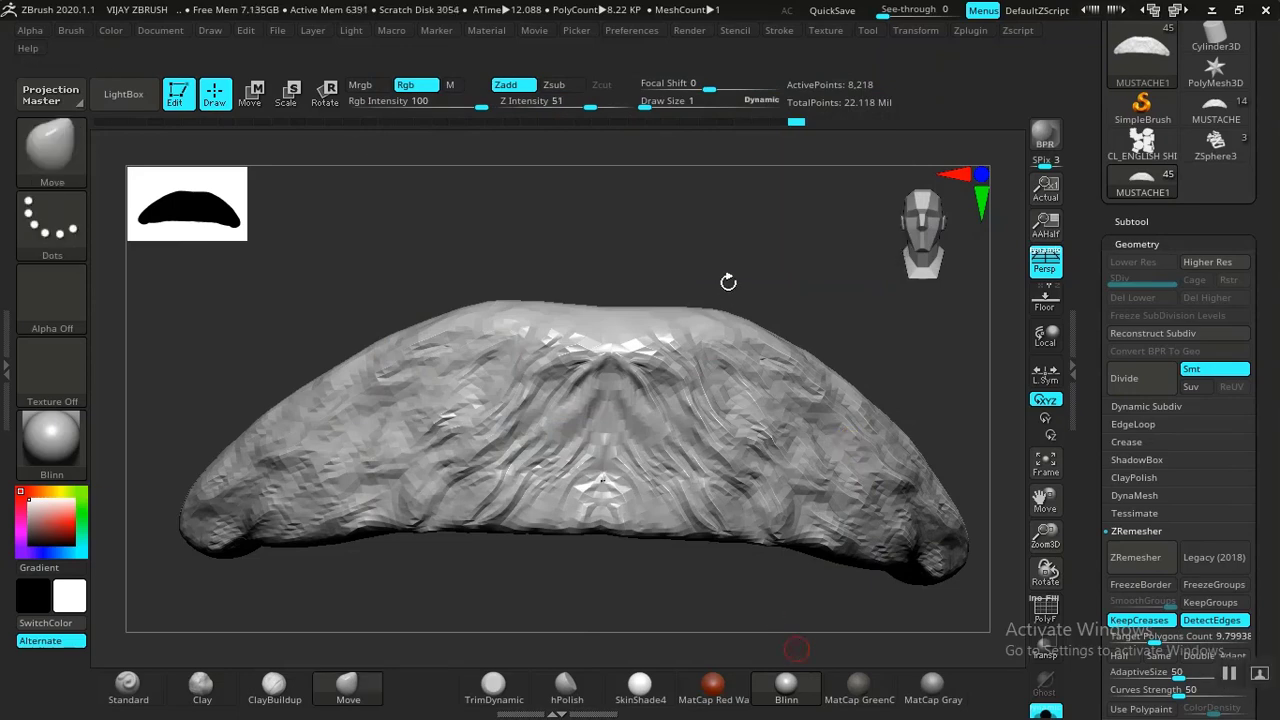
# Step: Turn Solo mode off to check the remeshed mustache against the face, and isolate it again
pyautogui.moveTo(728, 282); pyautogui.dragTo(743, 271)
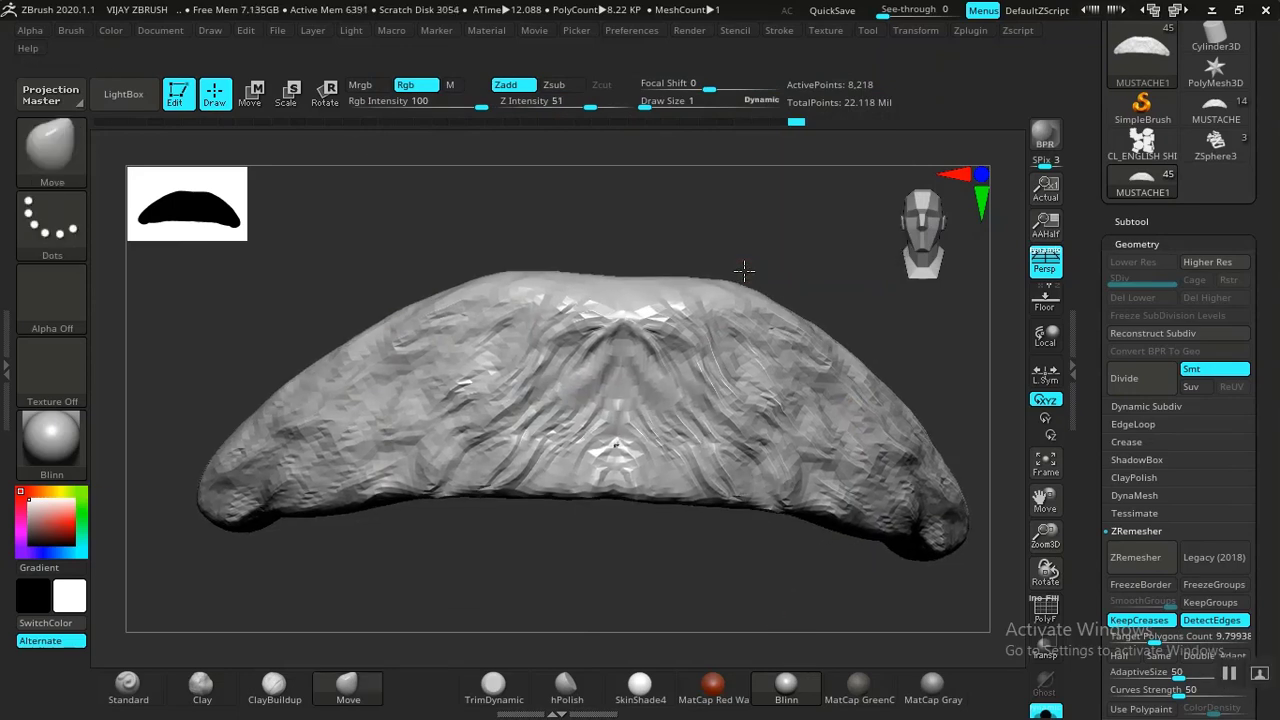
pyautogui.click(1125, 222)
pyautogui.moveTo(1104, 372); pyautogui.dragTo(1104, 360)
pyautogui.click(1046, 710)
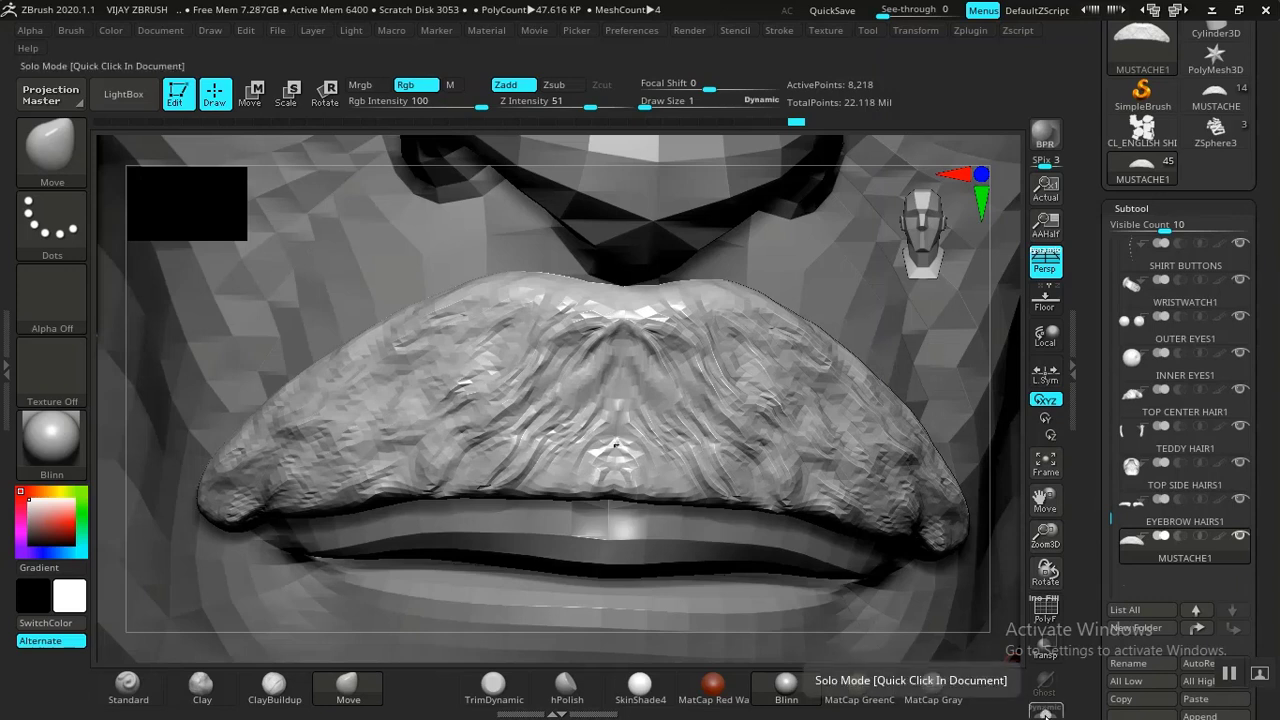
pyautogui.click(1046, 710)
pyautogui.moveTo(1108, 435); pyautogui.dragTo(1111, 541)
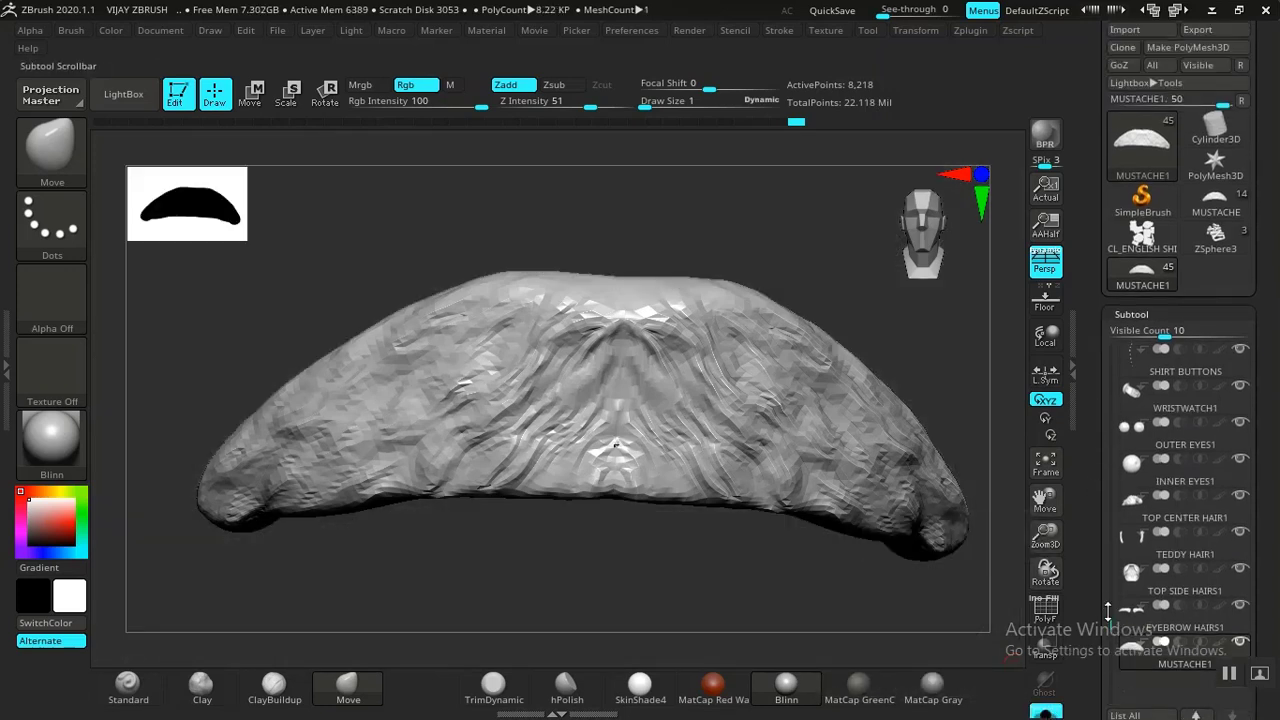
# Step: Make the VIJAH BODY subtool active and frame the whole body in the canvas
pyautogui.moveTo(1108, 612); pyautogui.dragTo(1090, 410)
pyautogui.moveTo(1178, 425)
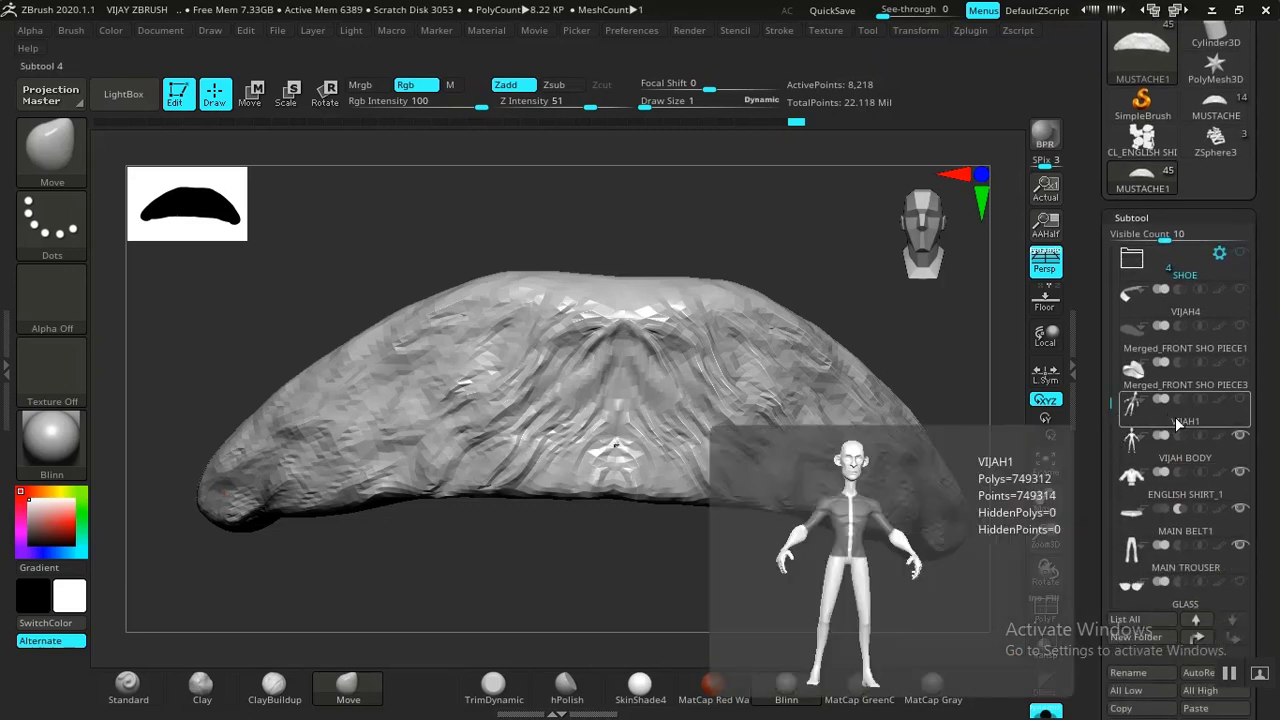
pyautogui.click(1180, 467)
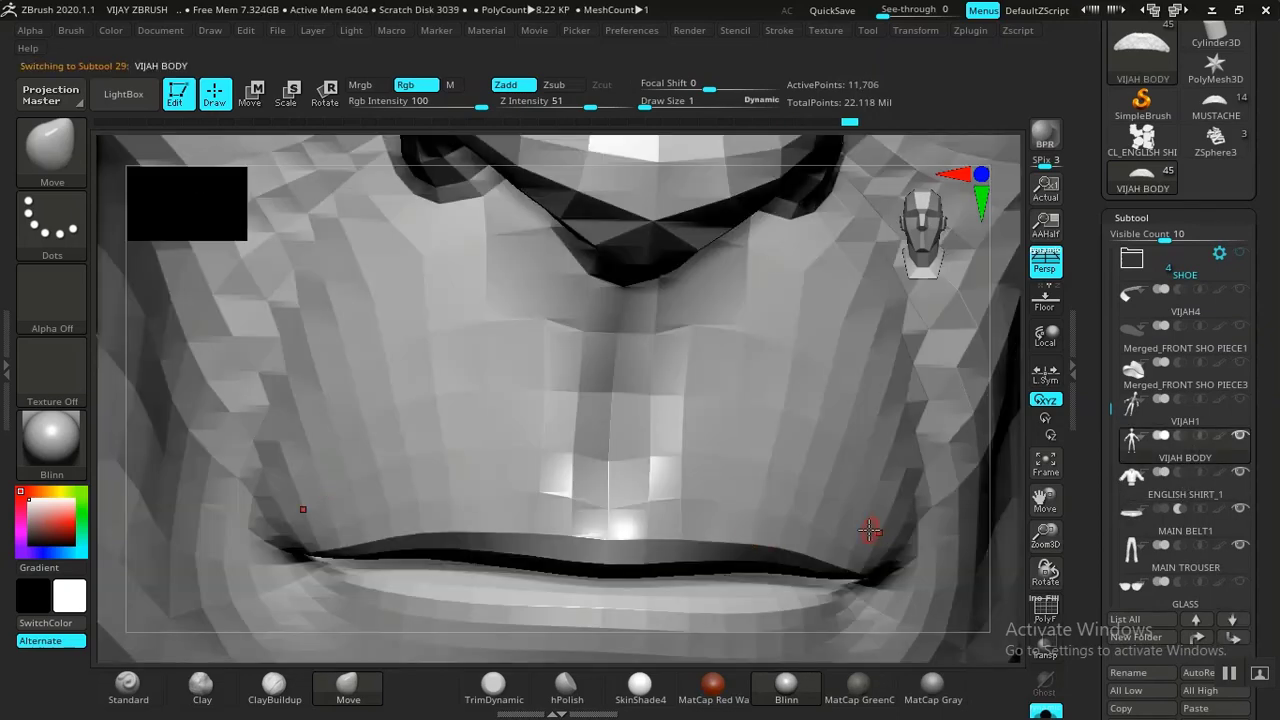
pyautogui.press('f')
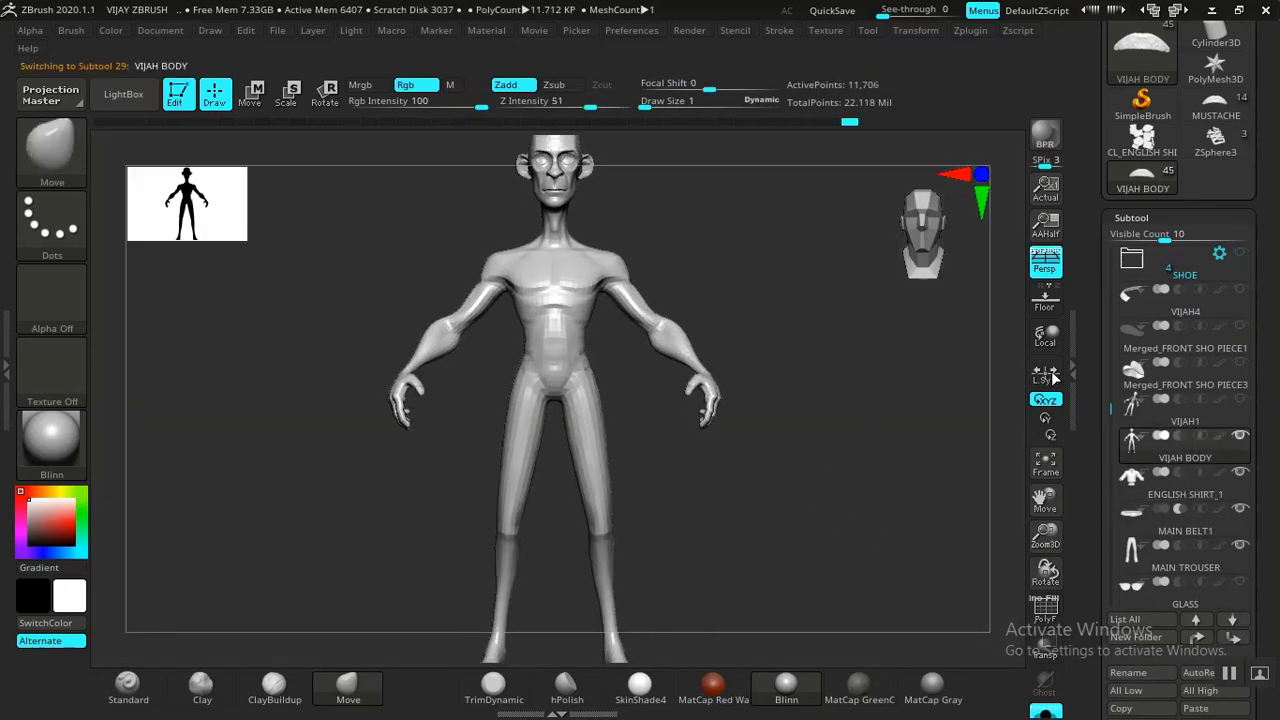
# Step: Turn Grp off and Smooth Normals on in the body's export options
pyautogui.click(1132, 218)
pyautogui.moveTo(1105, 400); pyautogui.dragTo(1100, 290)
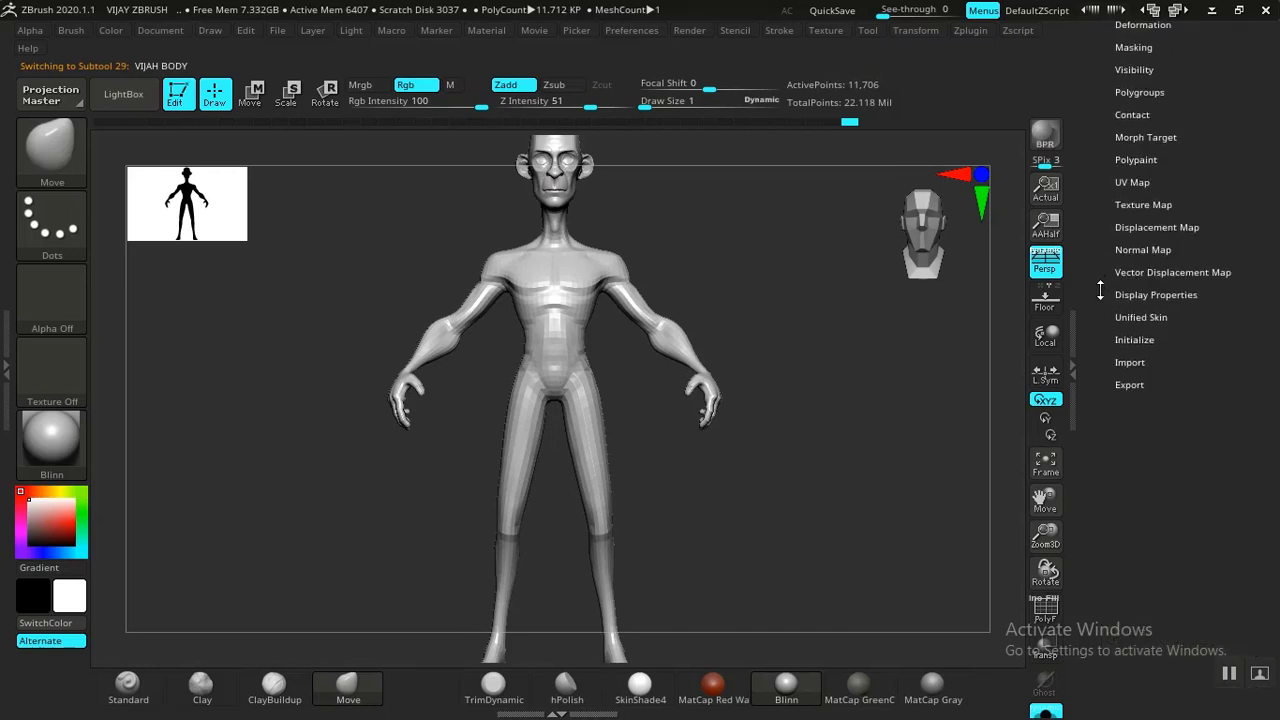
pyautogui.click(1130, 393)
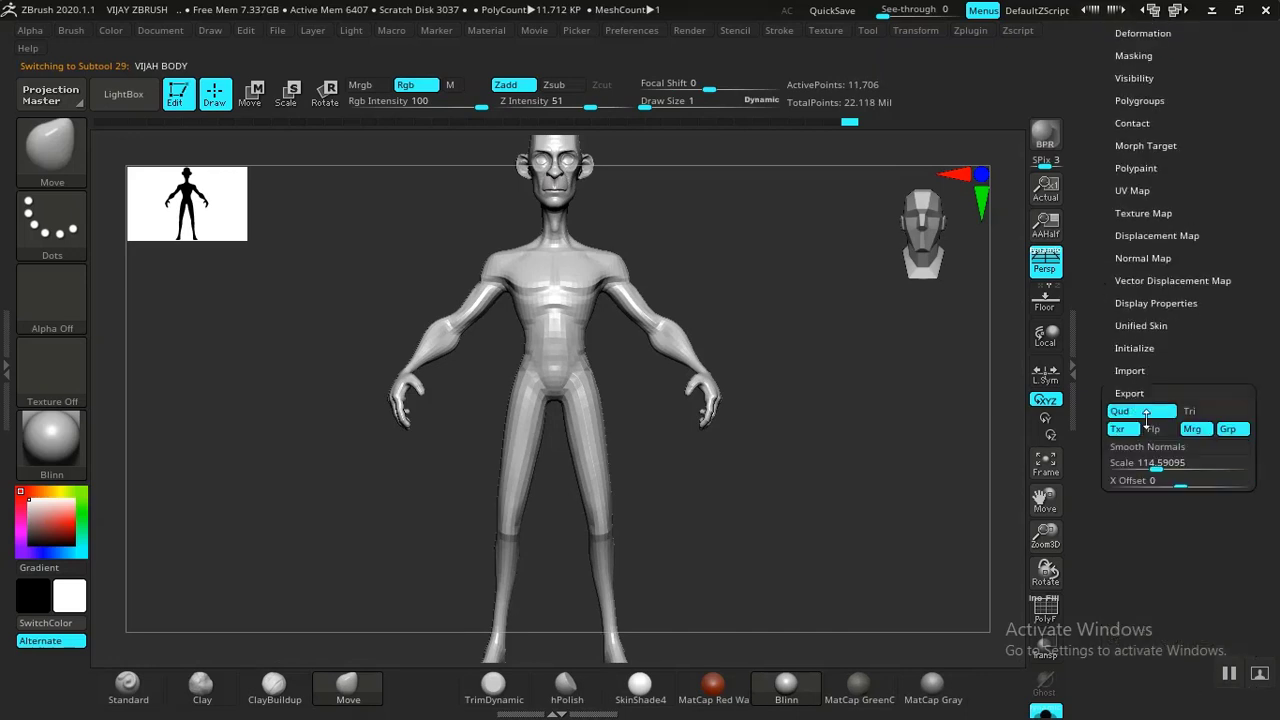
pyautogui.click(1222, 432)
pyautogui.click(1197, 448)
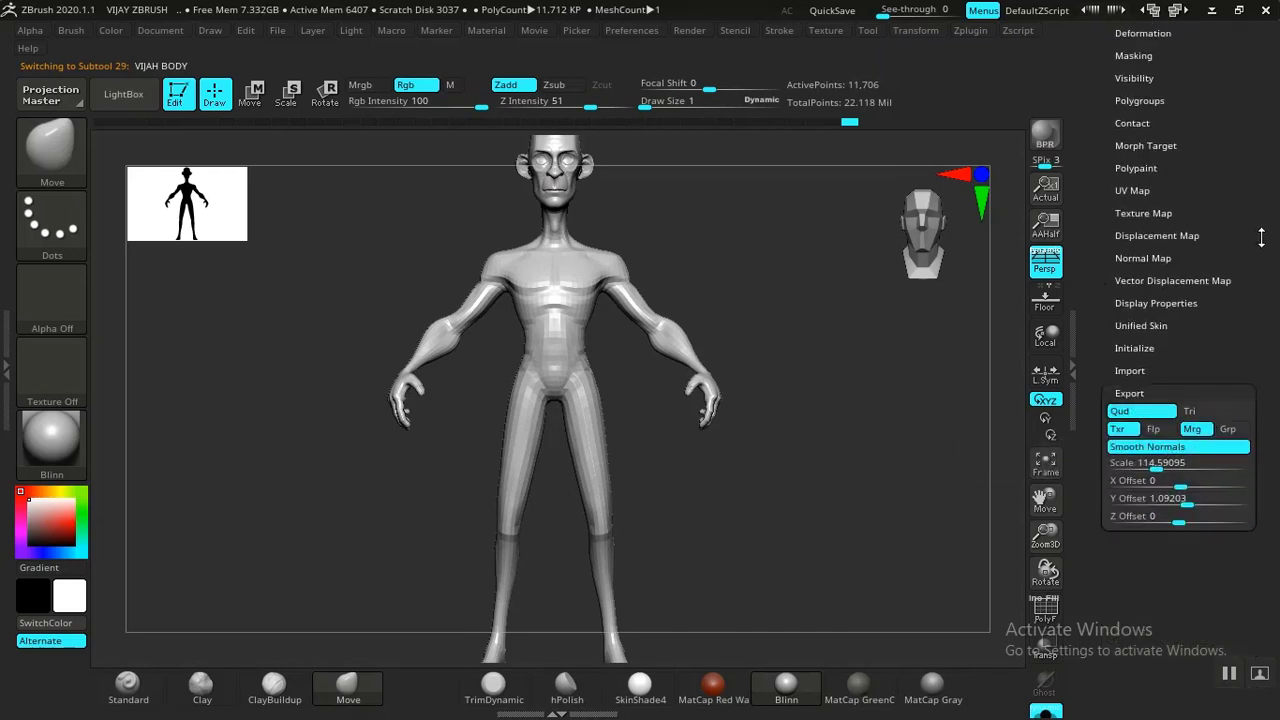
# Step: Export the body as VIJAH BODY.obj into a new folder named ZEXPORT inside the character's project folder
pyautogui.moveTo(1262, 237); pyautogui.dragTo(1237, 432)
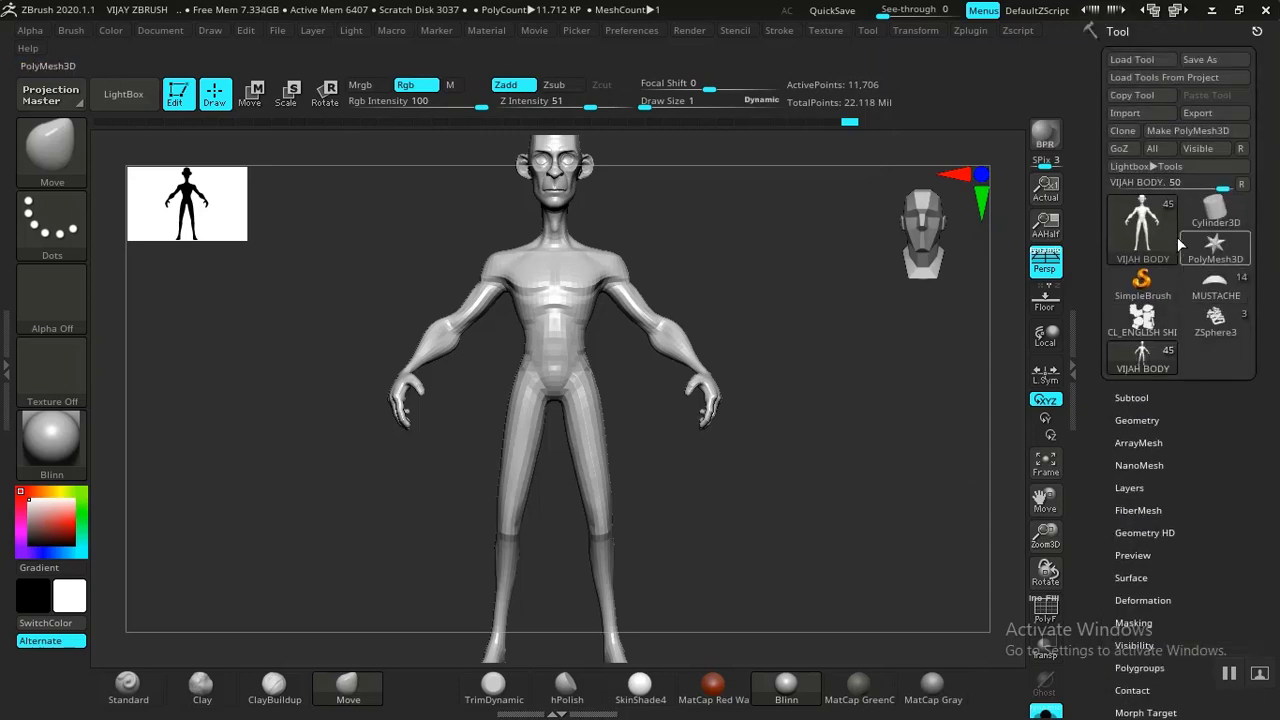
pyautogui.click(1197, 113)
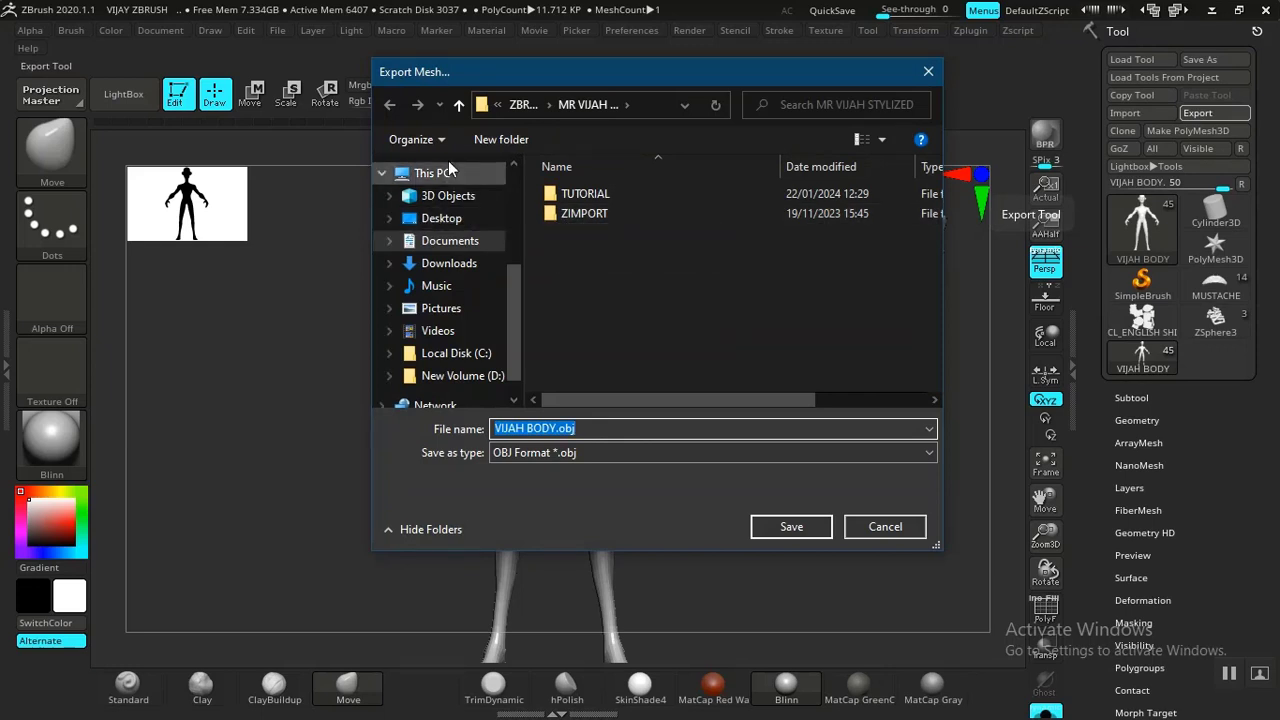
pyautogui.click(500, 141)
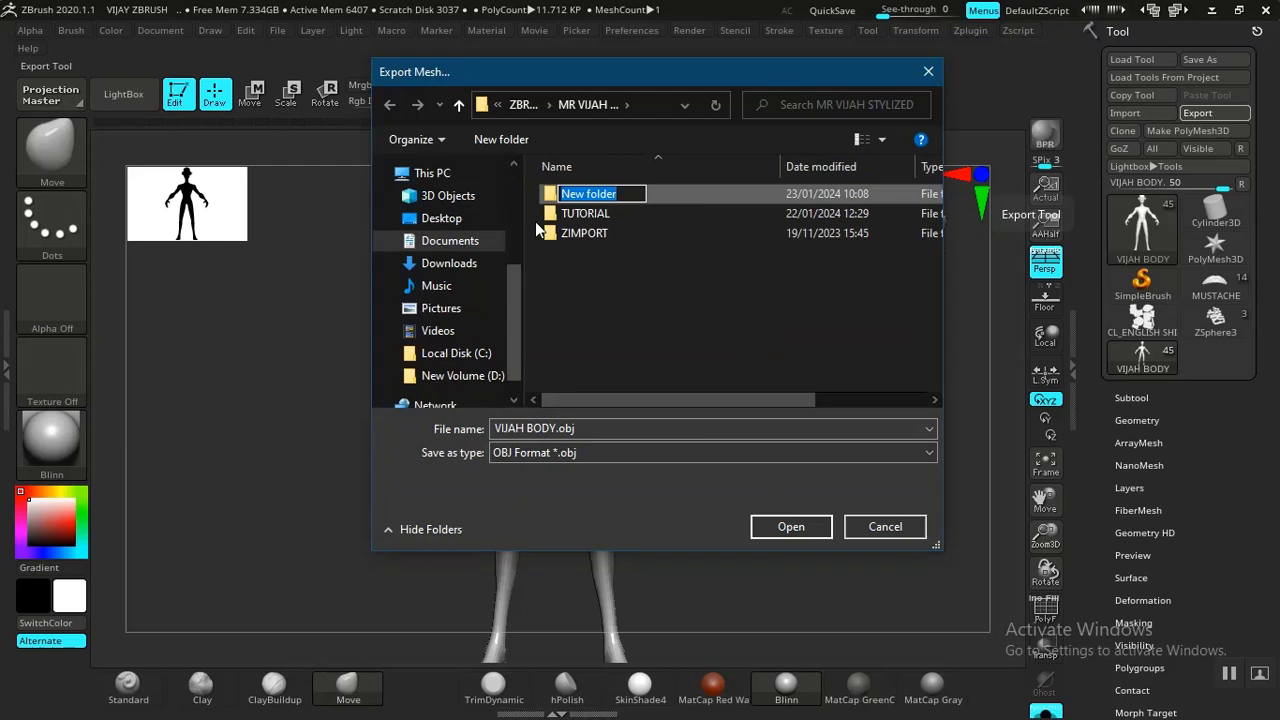
pyautogui.write('ZEX')
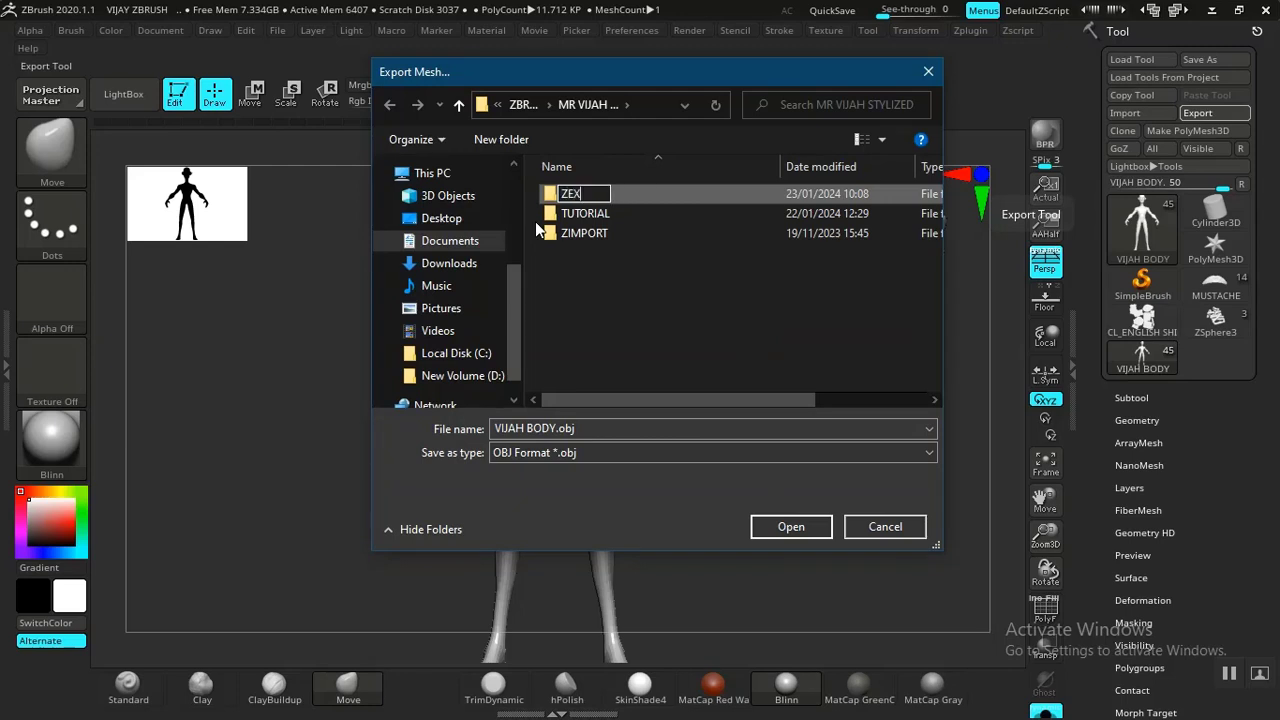
pyautogui.write('PORT')
pyautogui.press('Return')
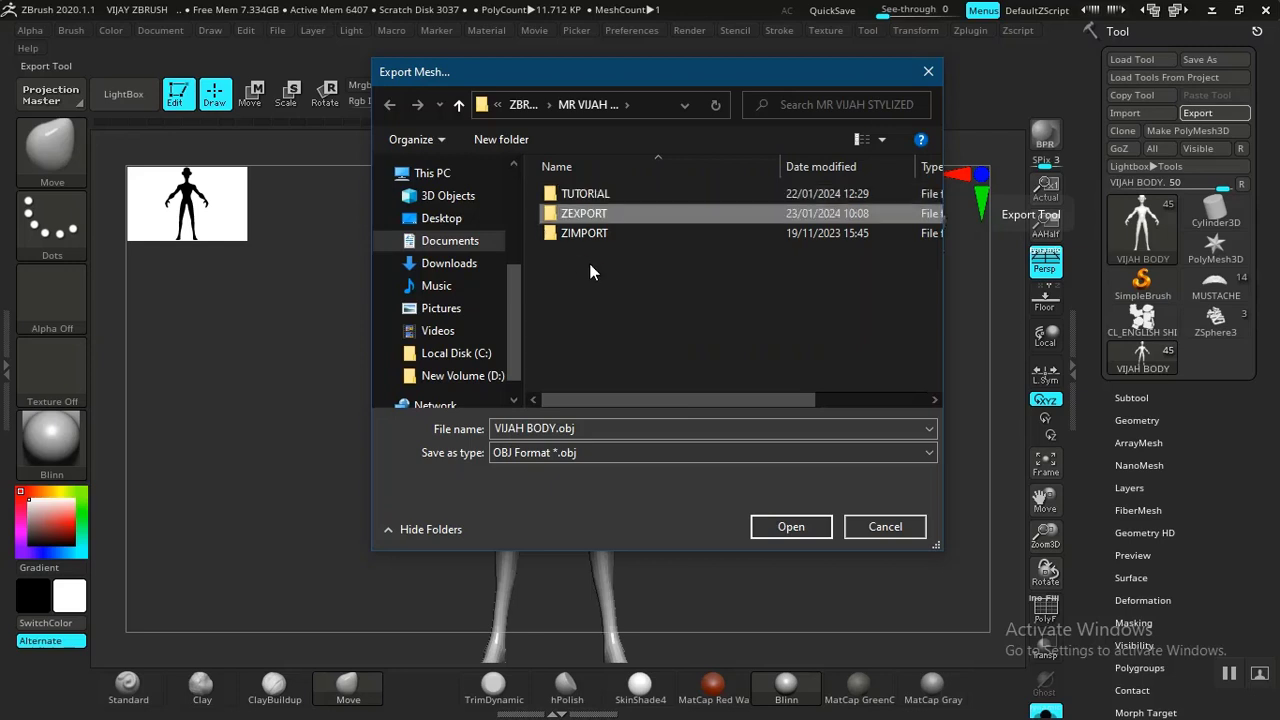
pyautogui.doubleClick(618, 215)
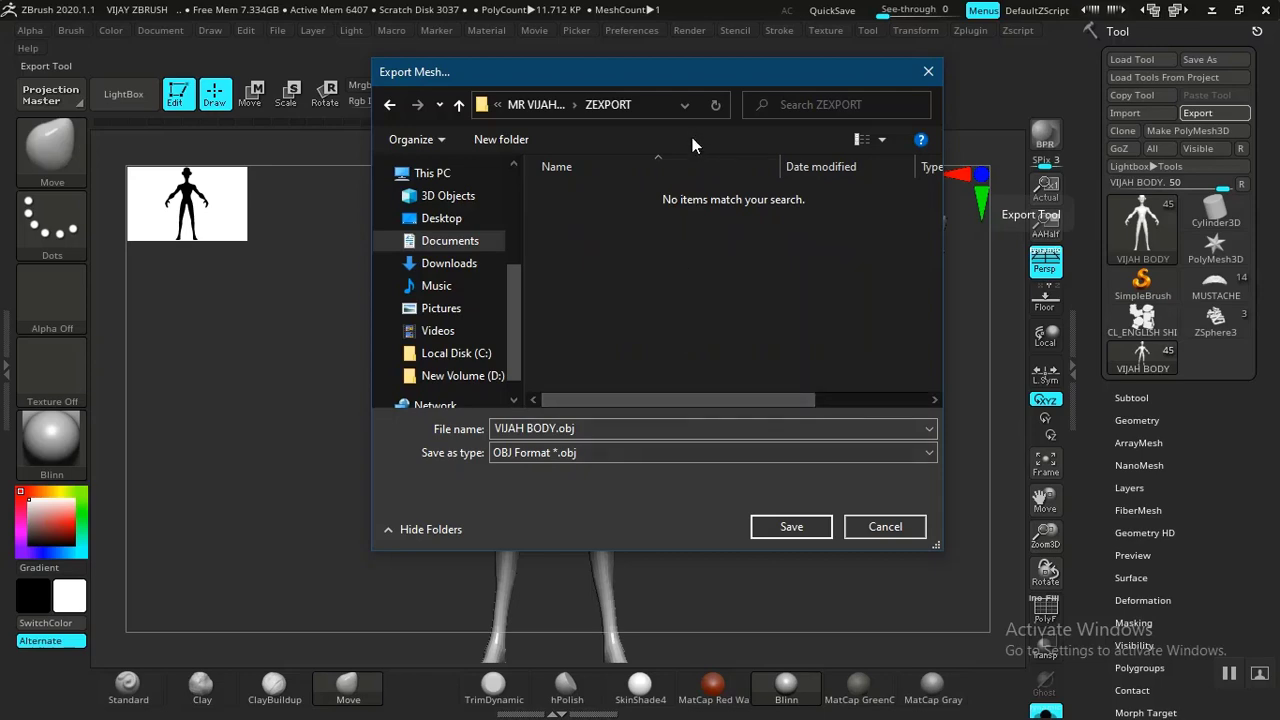
pyautogui.moveTo(688, 74); pyautogui.dragTo(594, 135)
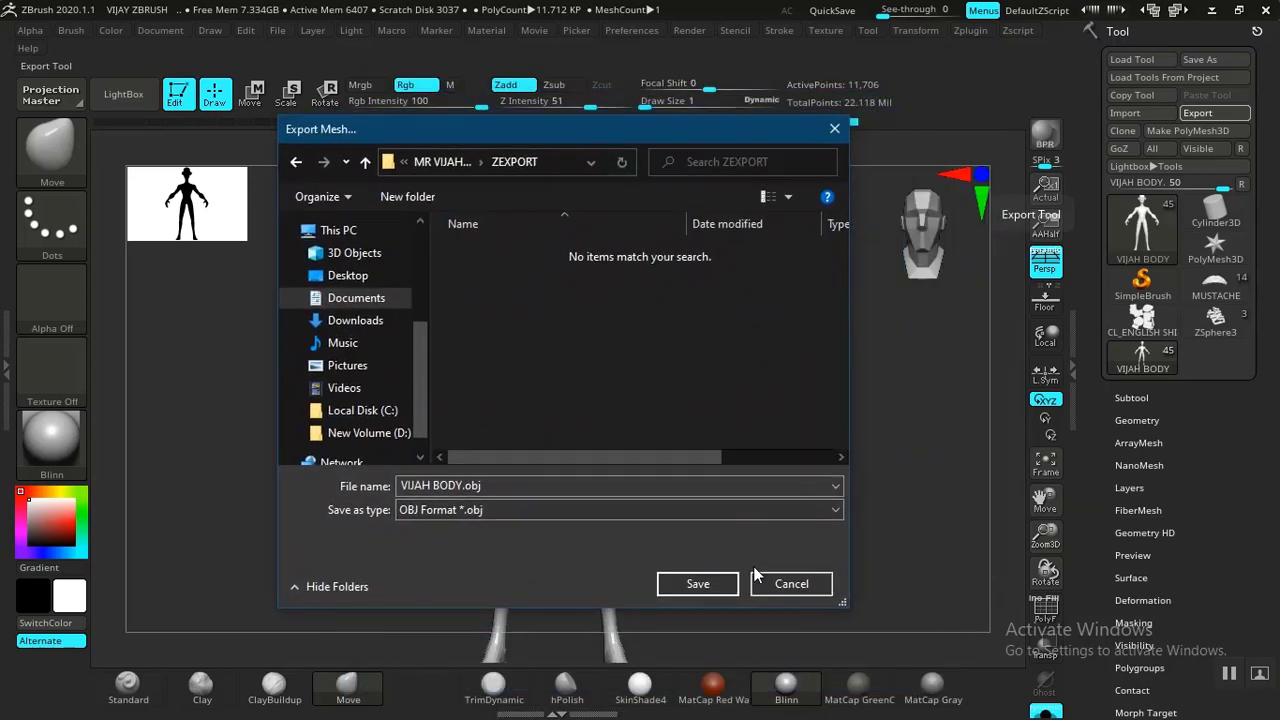
pyautogui.click(705, 587)
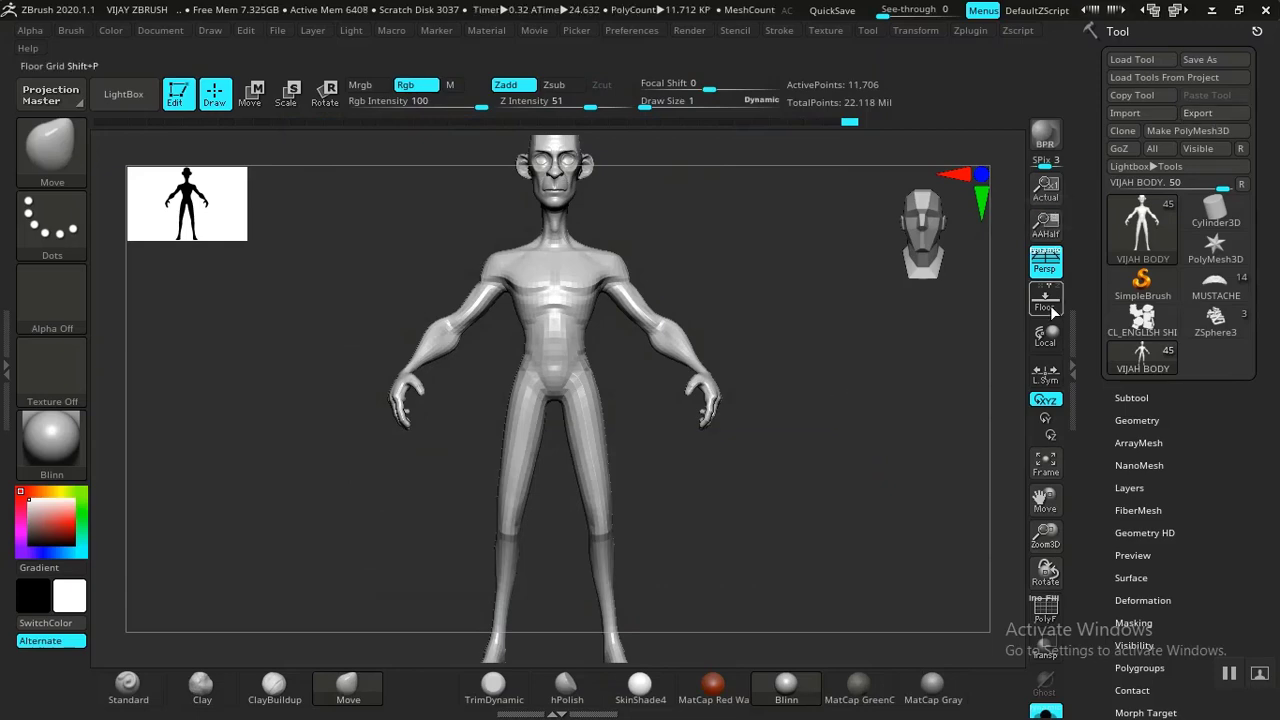
# Step: Make the ENGLISH SHIRT_1 subtool active and look at the shirt close up
pyautogui.click(1128, 397)
pyautogui.scroll(-5, 1110, 380)
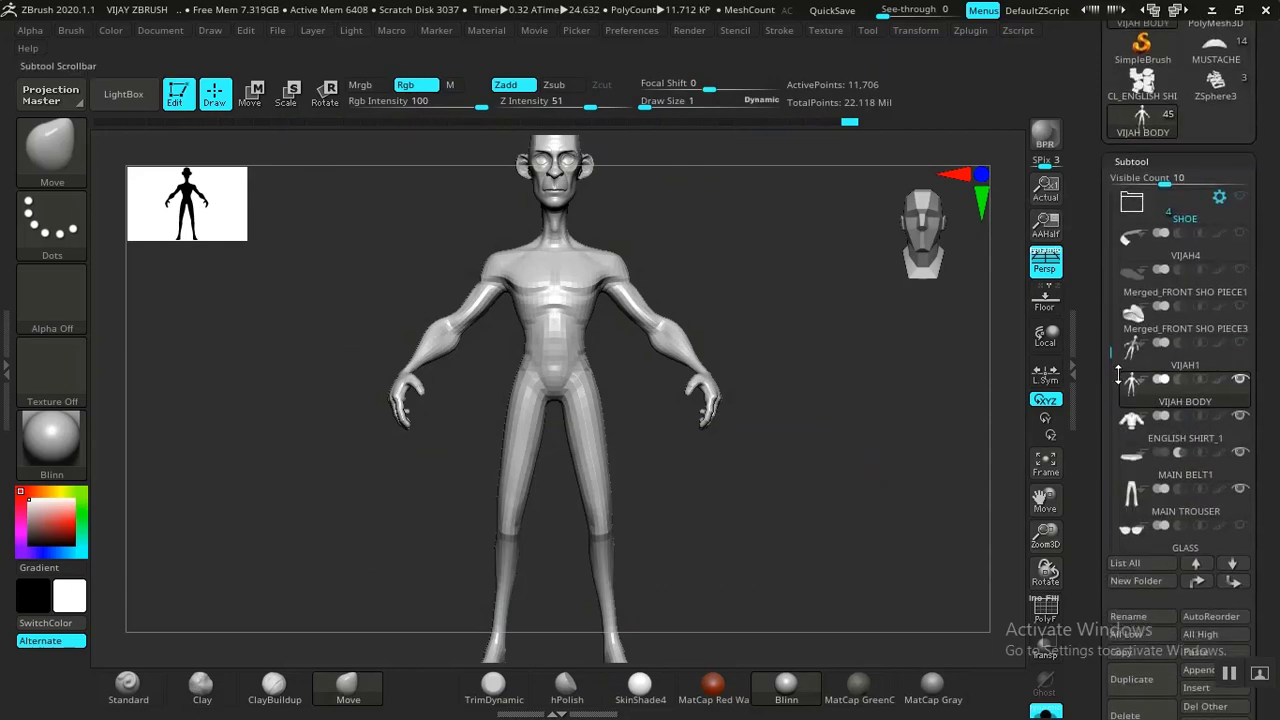
pyautogui.scroll(-2, 1112, 365)
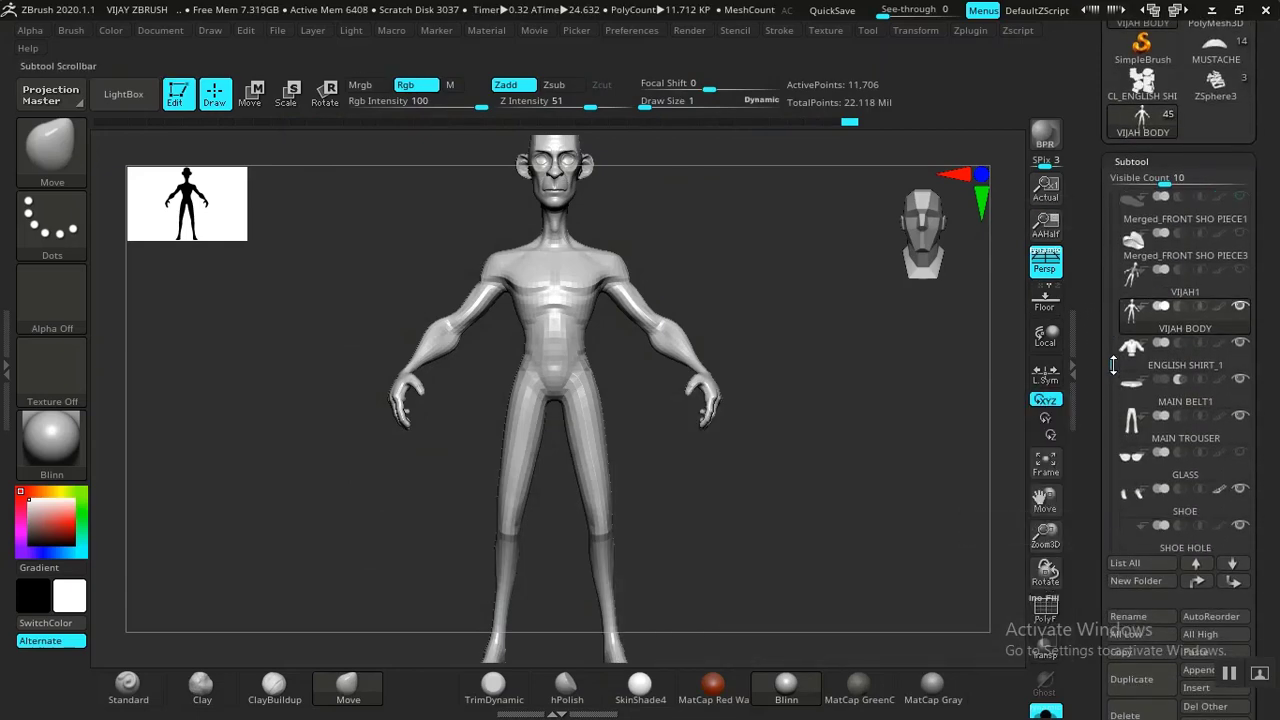
pyautogui.keyDown('alt'); pyautogui.moveTo(783, 470); pyautogui.dragTo(957, 394); pyautogui.keyUp('alt')
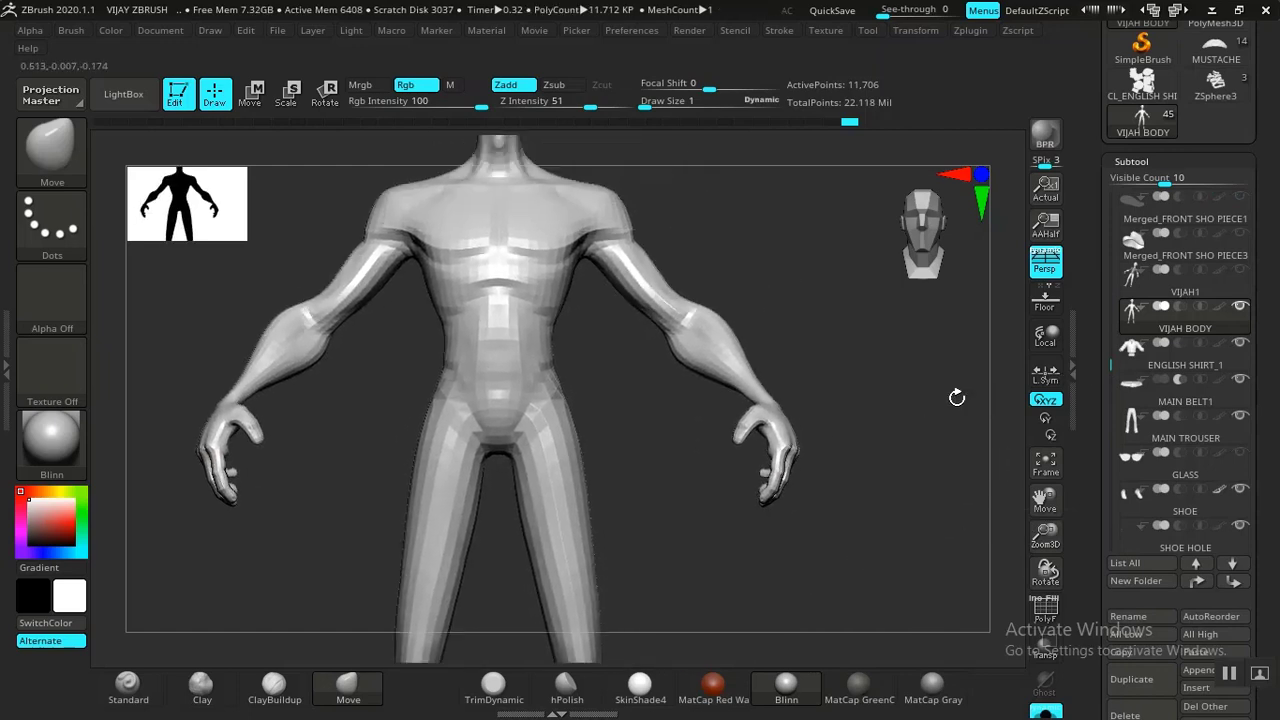
pyautogui.click(1167, 368)
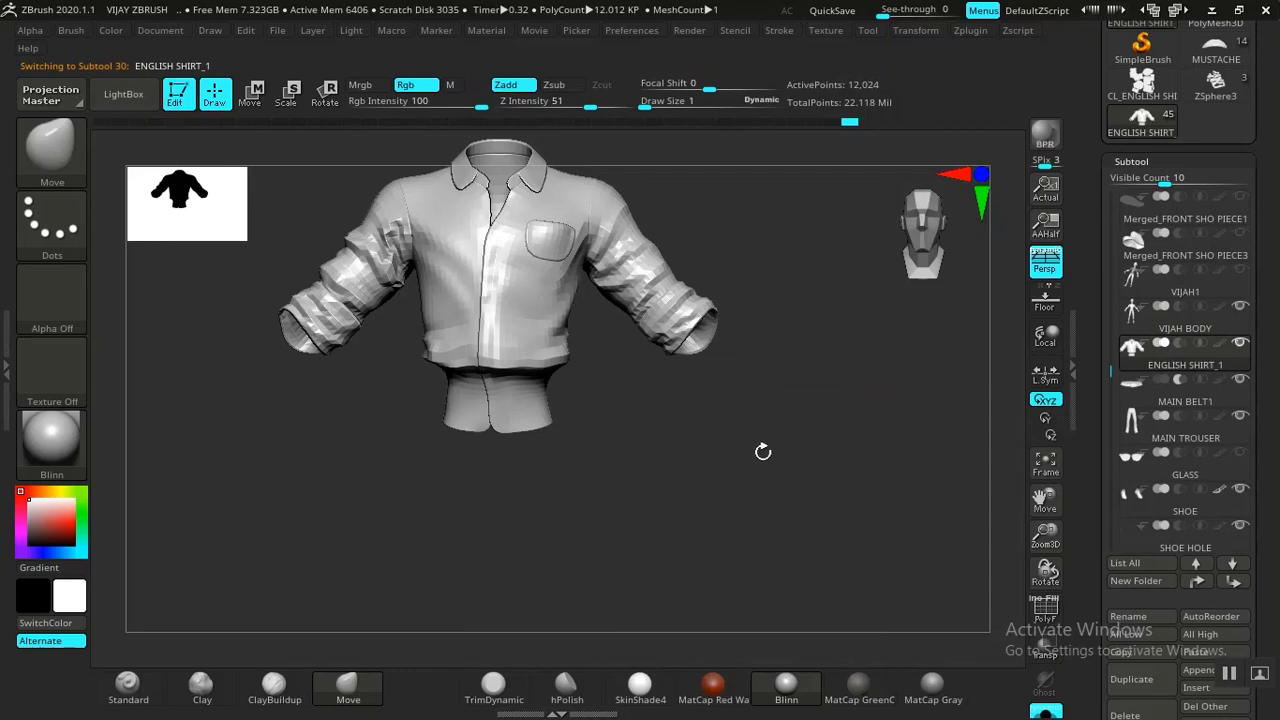
pyautogui.keyDown('alt'); pyautogui.moveTo(762, 452); pyautogui.dragTo(973, 447); pyautogui.keyUp('alt')
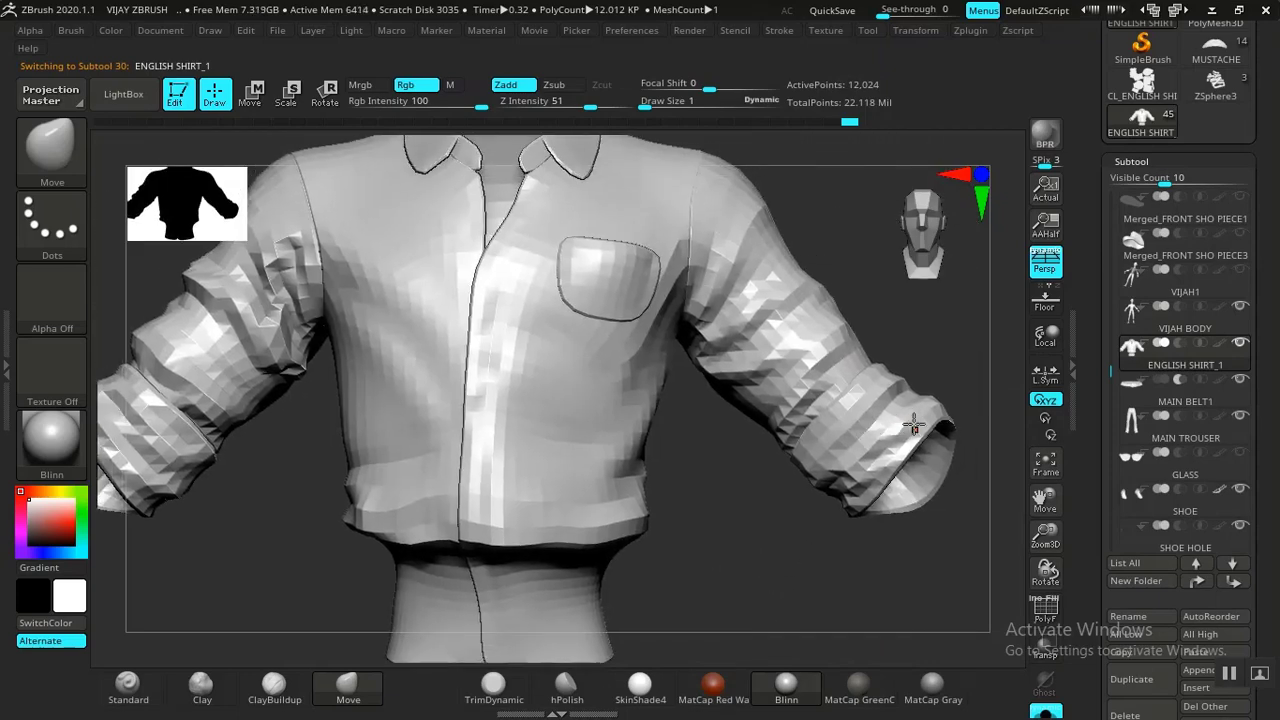
# Step: Check the shirt's export options and export it in OBJ format as ENGLISH SHIRT to the ZEXPORT folder
pyautogui.click(1136, 163)
pyautogui.click(1137, 183)
pyautogui.click(1137, 184)
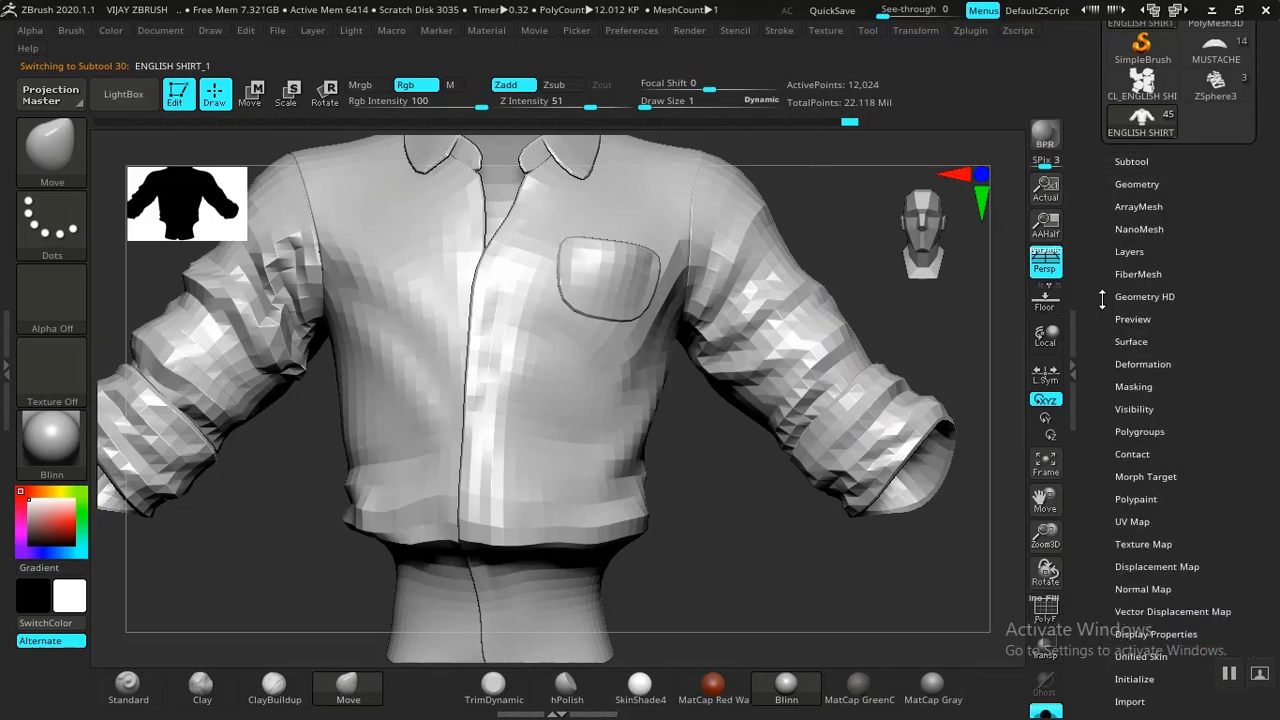
pyautogui.scroll(-5, 1102, 299)
pyautogui.click(1129, 240)
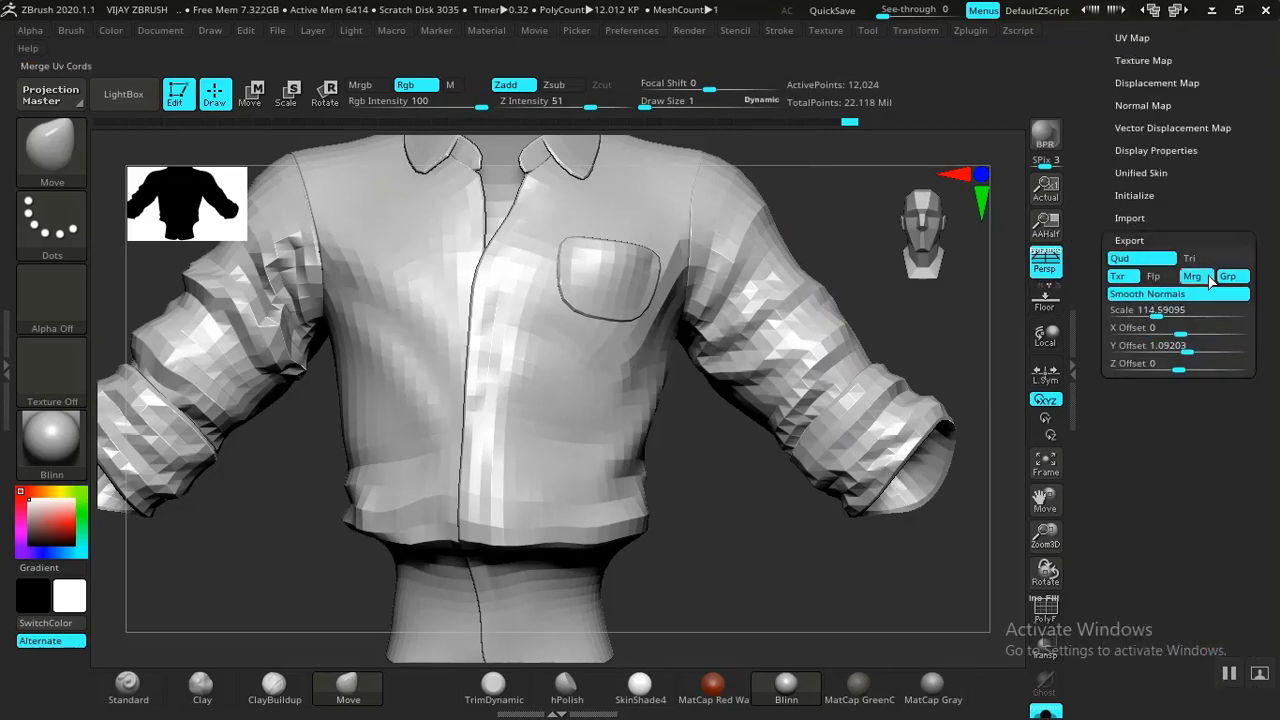
pyautogui.scroll(5, 1210, 270)
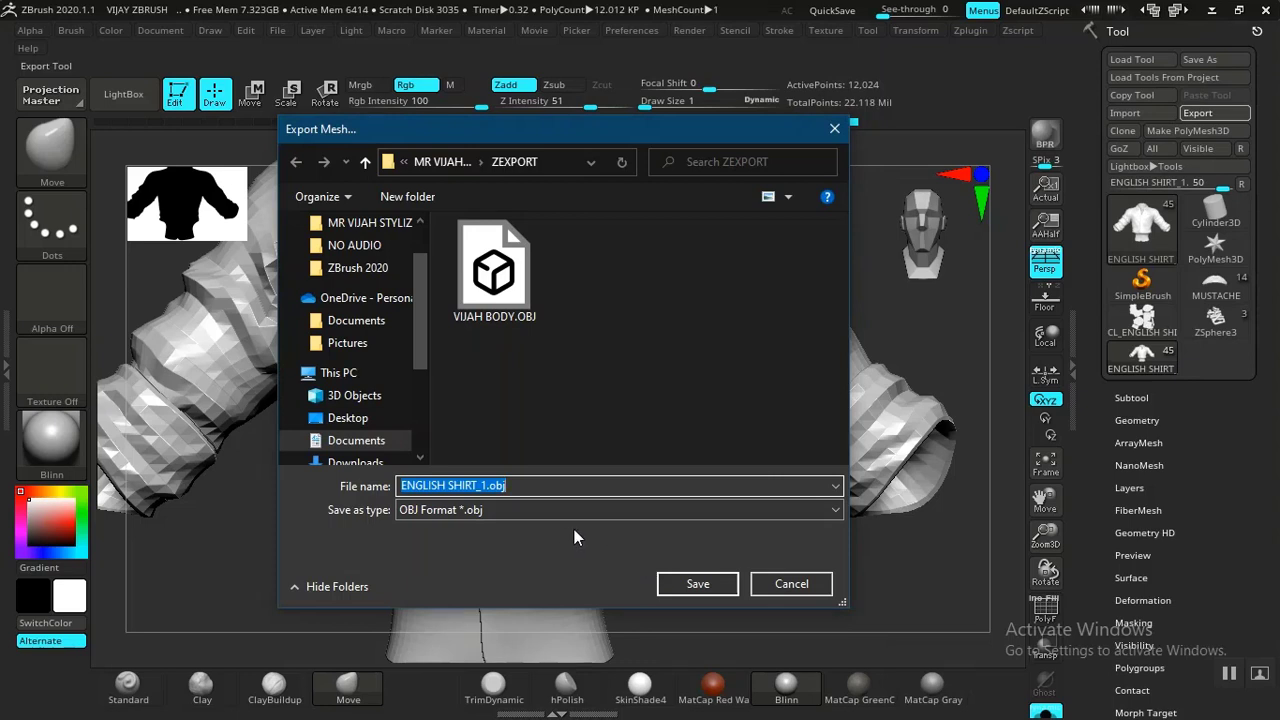
pyautogui.click(532, 487)
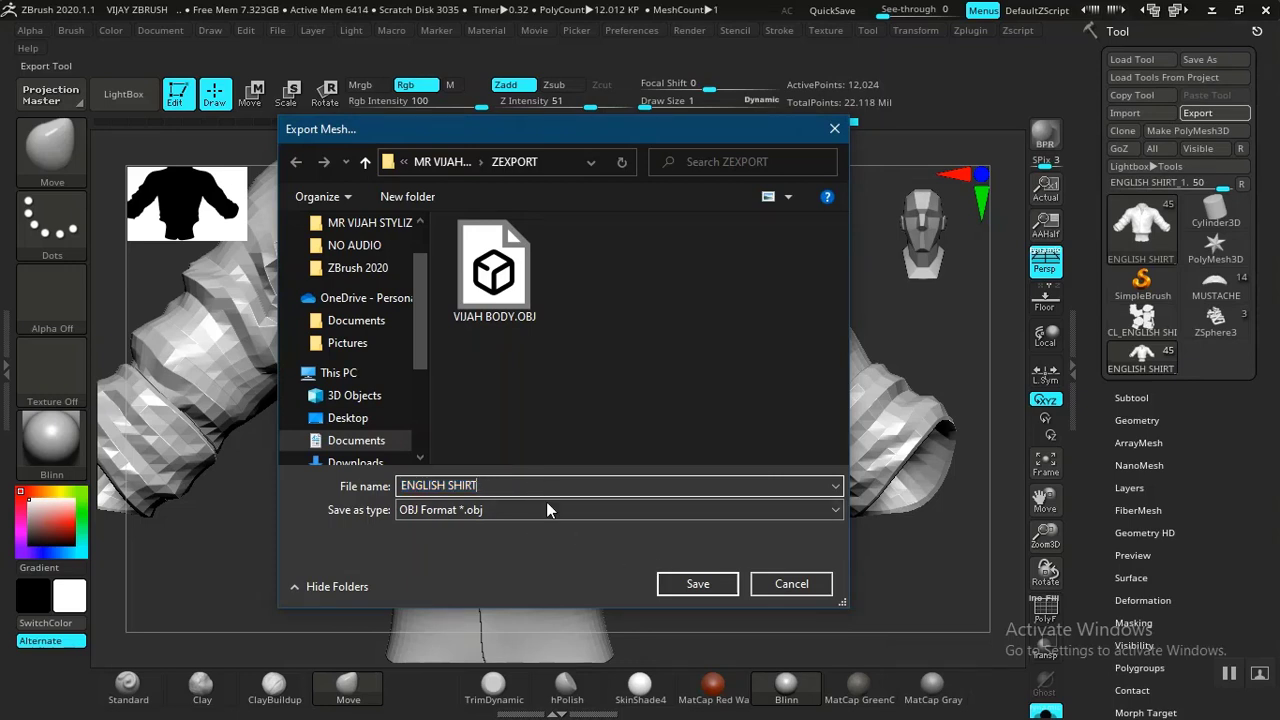
pyautogui.click(696, 583)
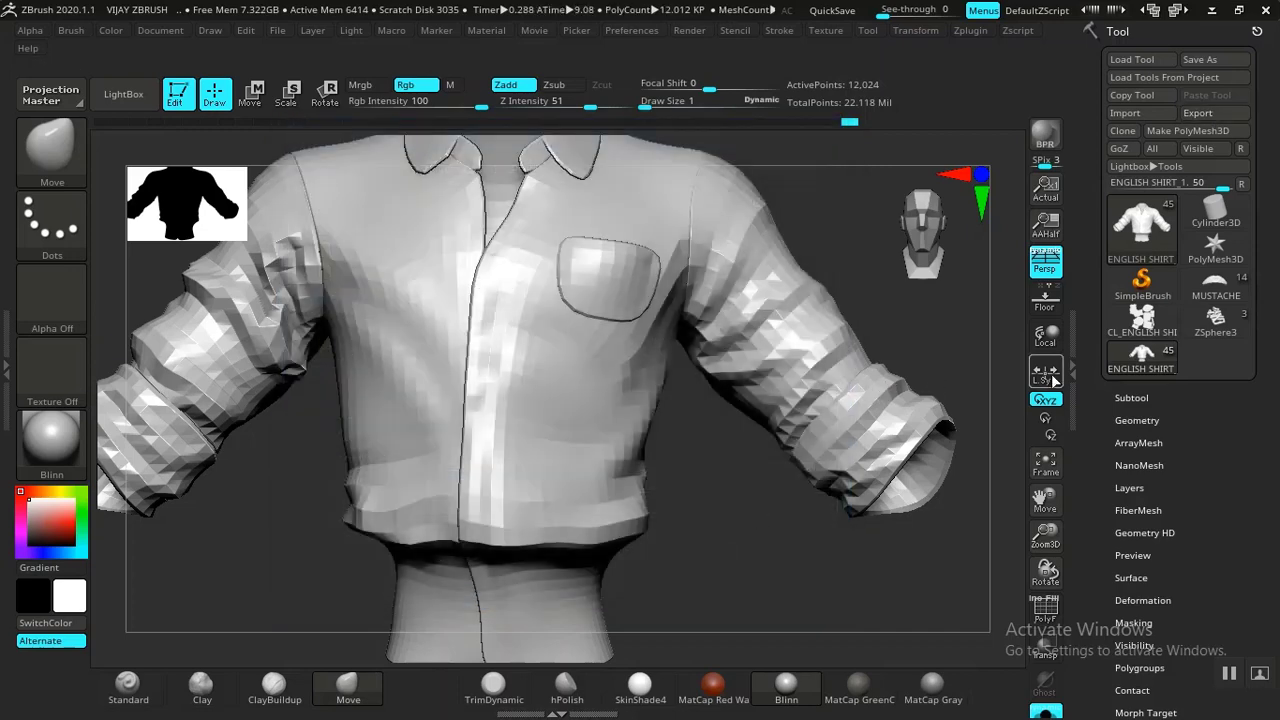
# Step: Make the MAIN BELT1 subtool active and raise it to subdivision level 2
pyautogui.scroll(-5, 1085, 468)
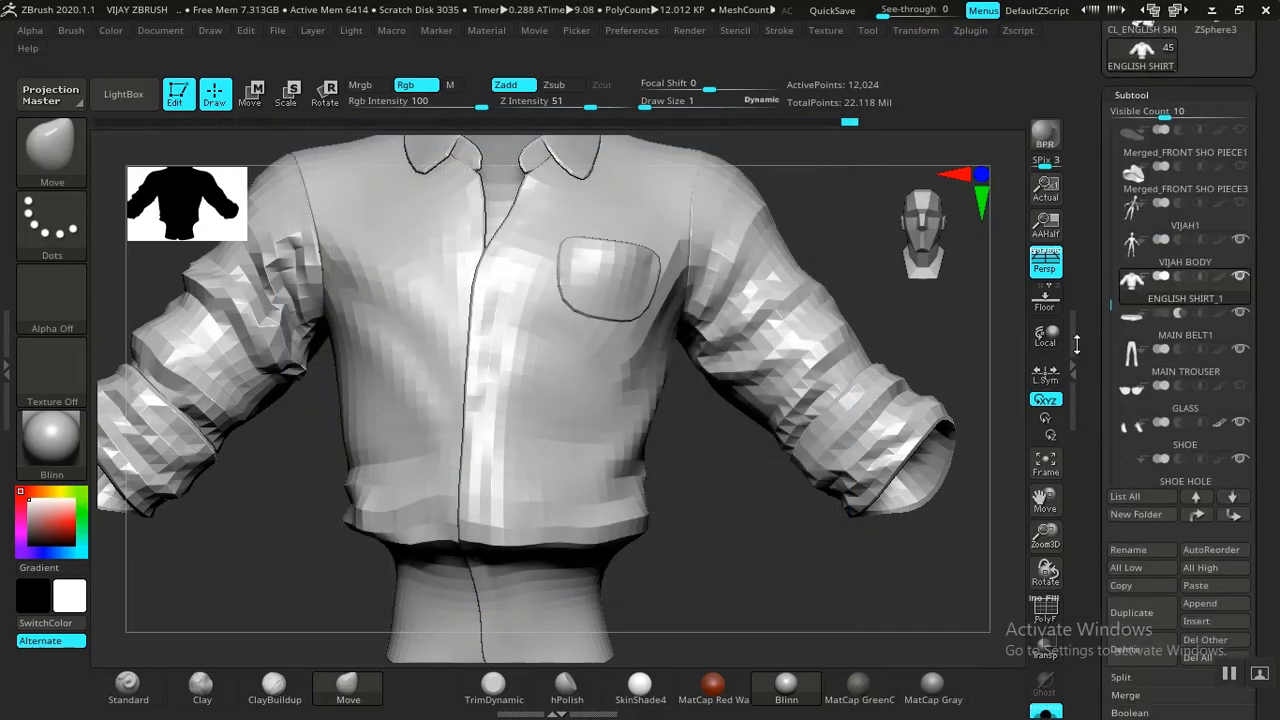
pyautogui.click(1152, 317)
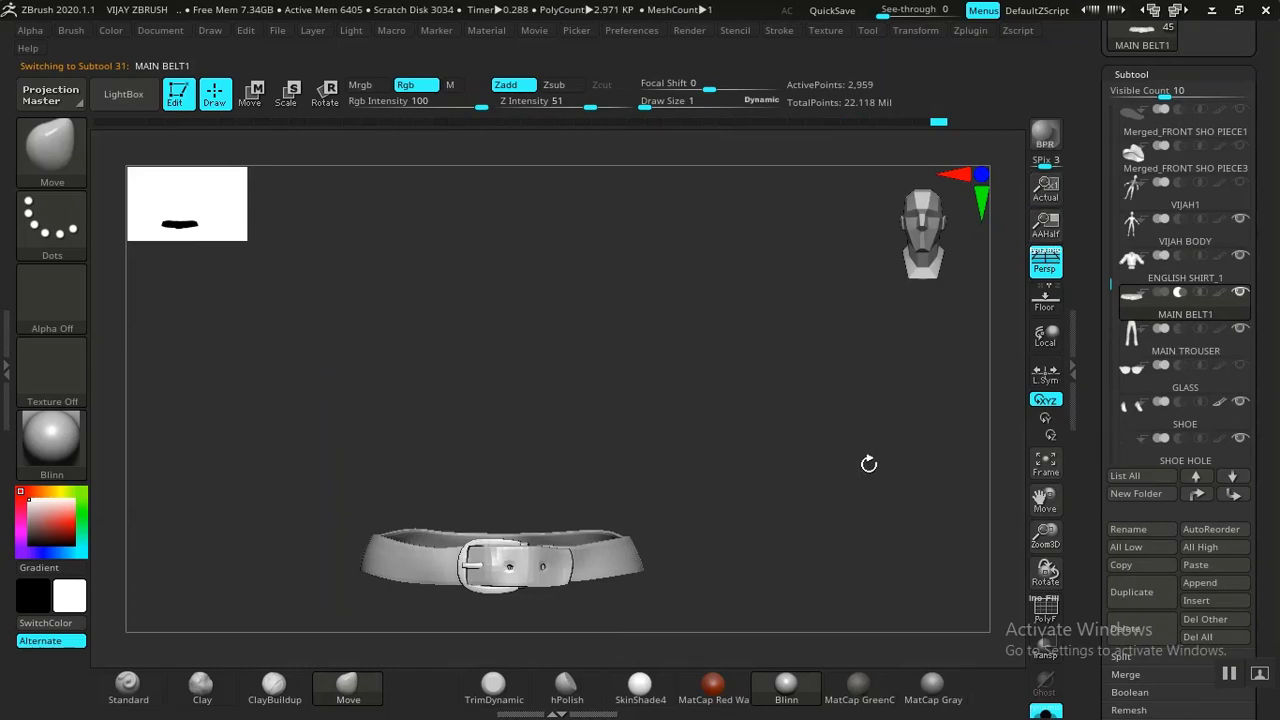
pyautogui.scroll(-5, 1087, 482)
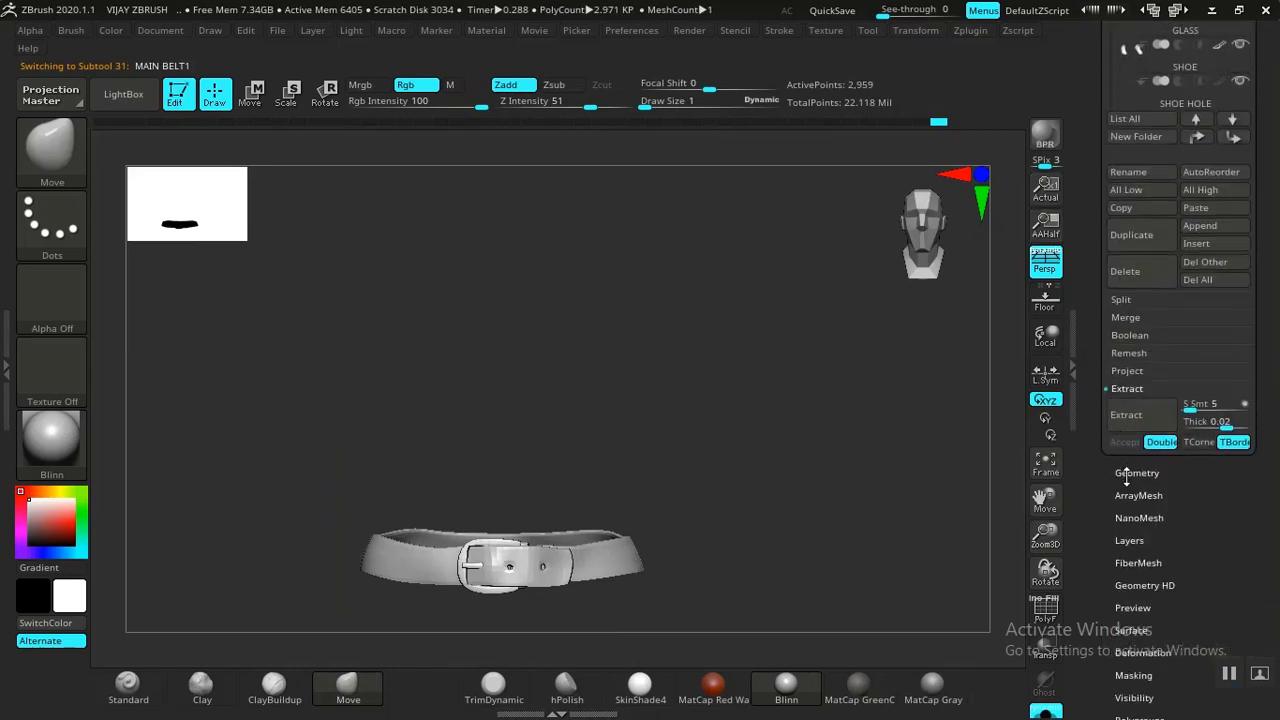
pyautogui.click(1123, 476)
pyautogui.click(1151, 261)
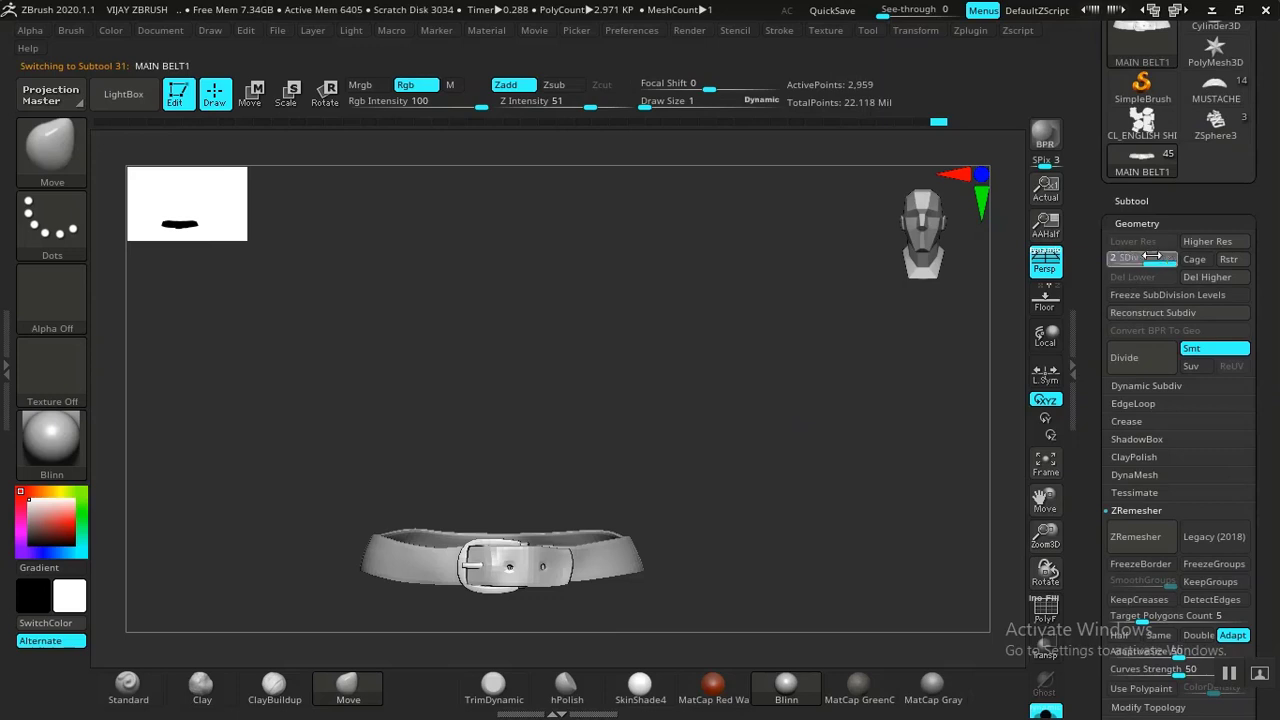
# Step: Inspect the belt and buckle close up at subdivision level 1 and return them to level 2
pyautogui.keyDown('alt'); pyautogui.moveTo(834, 494); pyautogui.dragTo(875, 537); pyautogui.keyUp('alt')
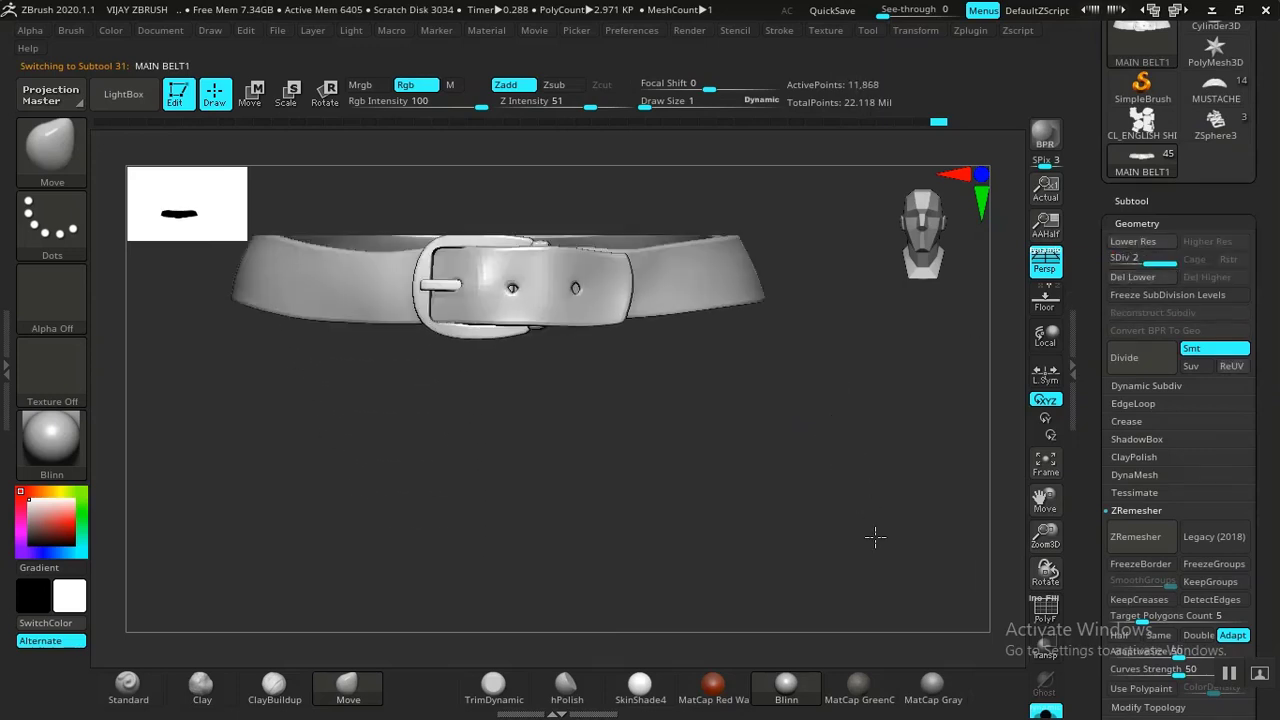
pyautogui.keyDown('alt'); pyautogui.moveTo(836, 472); pyautogui.dragTo(913, 541); pyautogui.keyUp('alt')
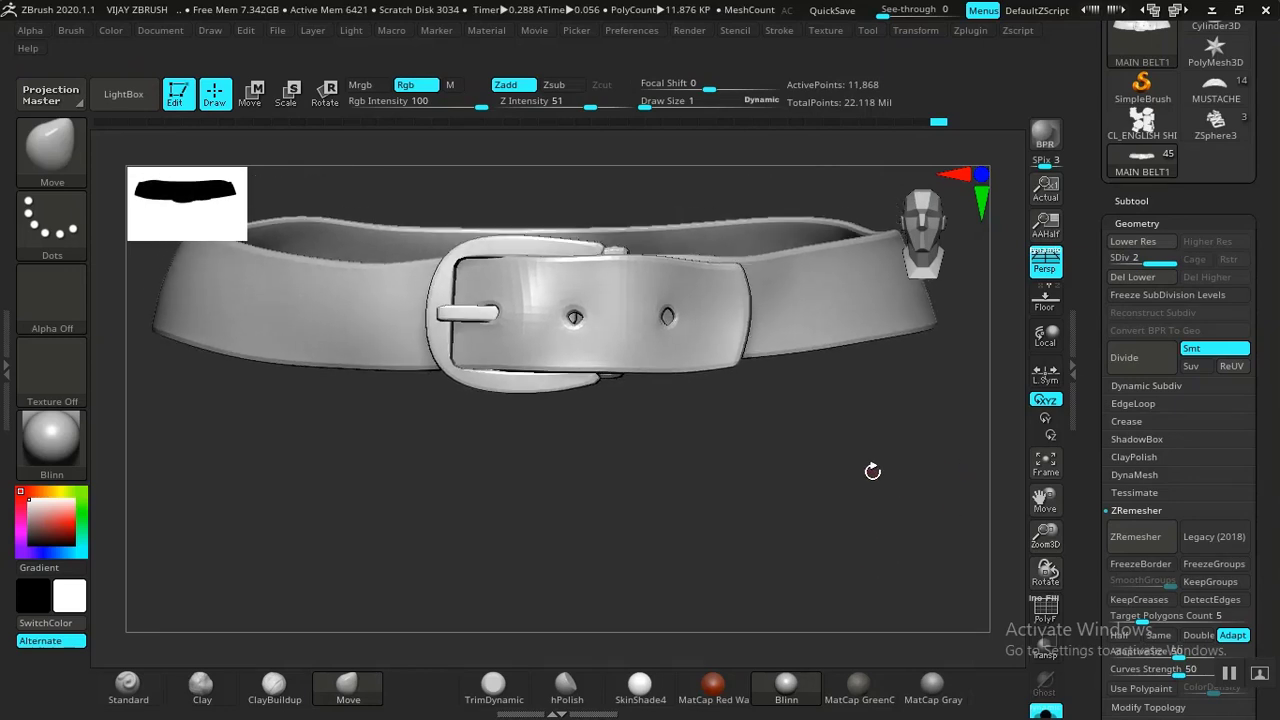
pyautogui.click(1115, 257)
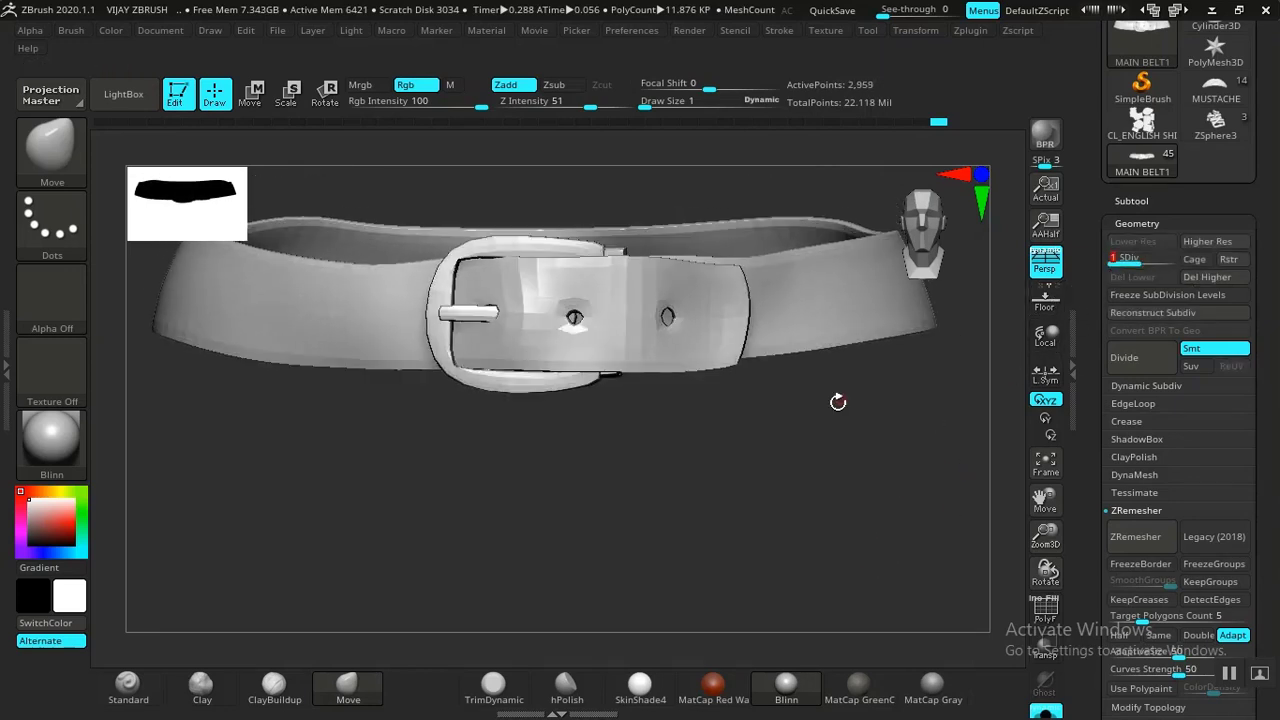
pyautogui.press('d')
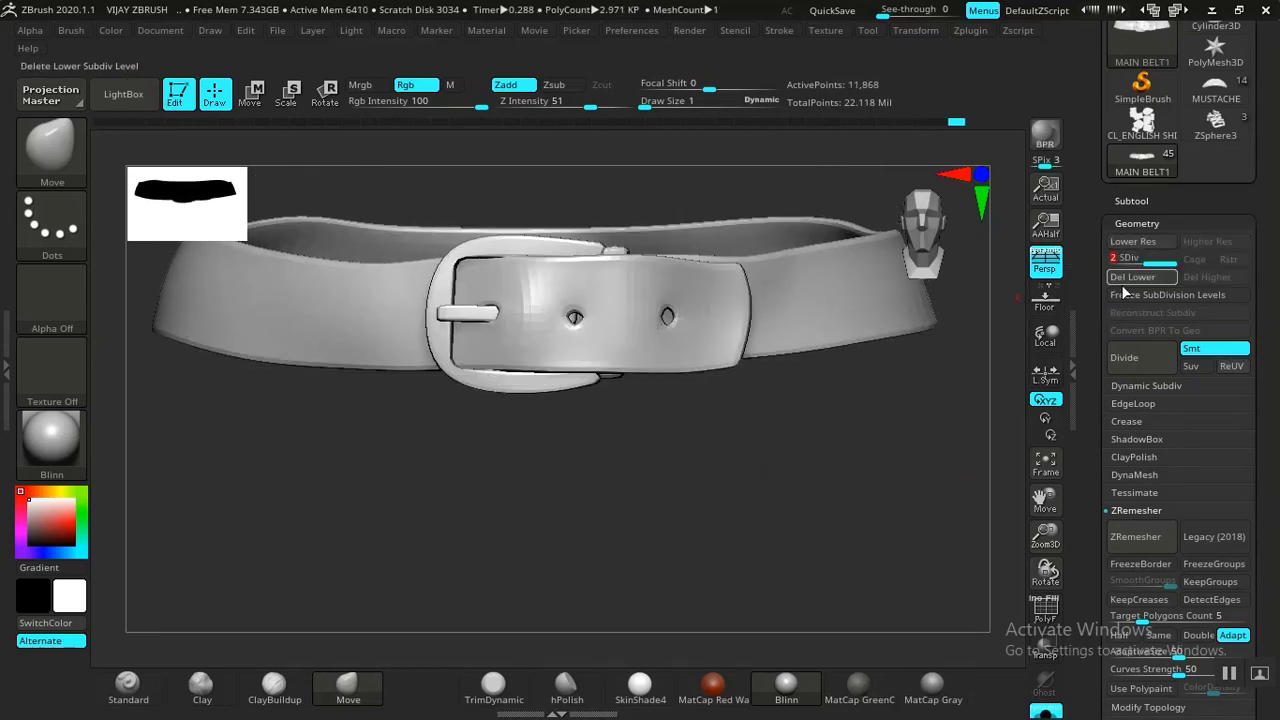
# Step: Check the export options for the MAIN BELT1 subtool
pyautogui.scroll(-15, 1122, 440)
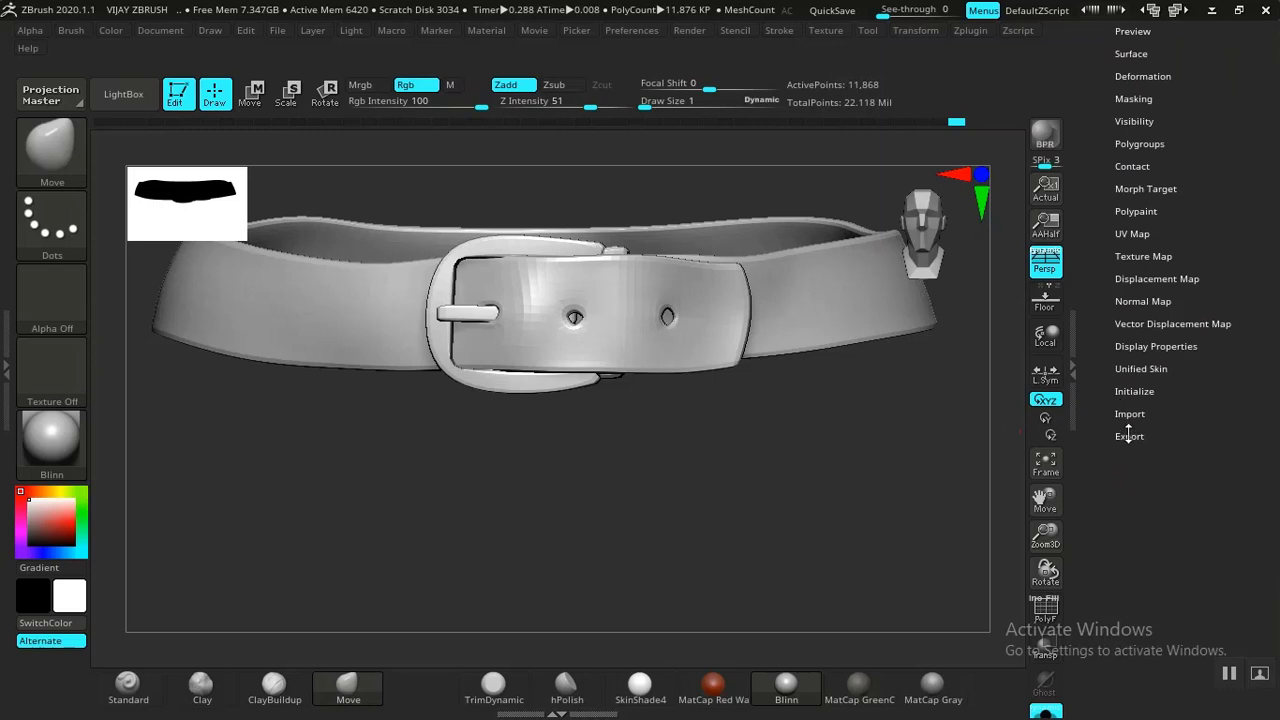
pyautogui.click(1128, 436)
pyautogui.scroll(3, 1097, 495)
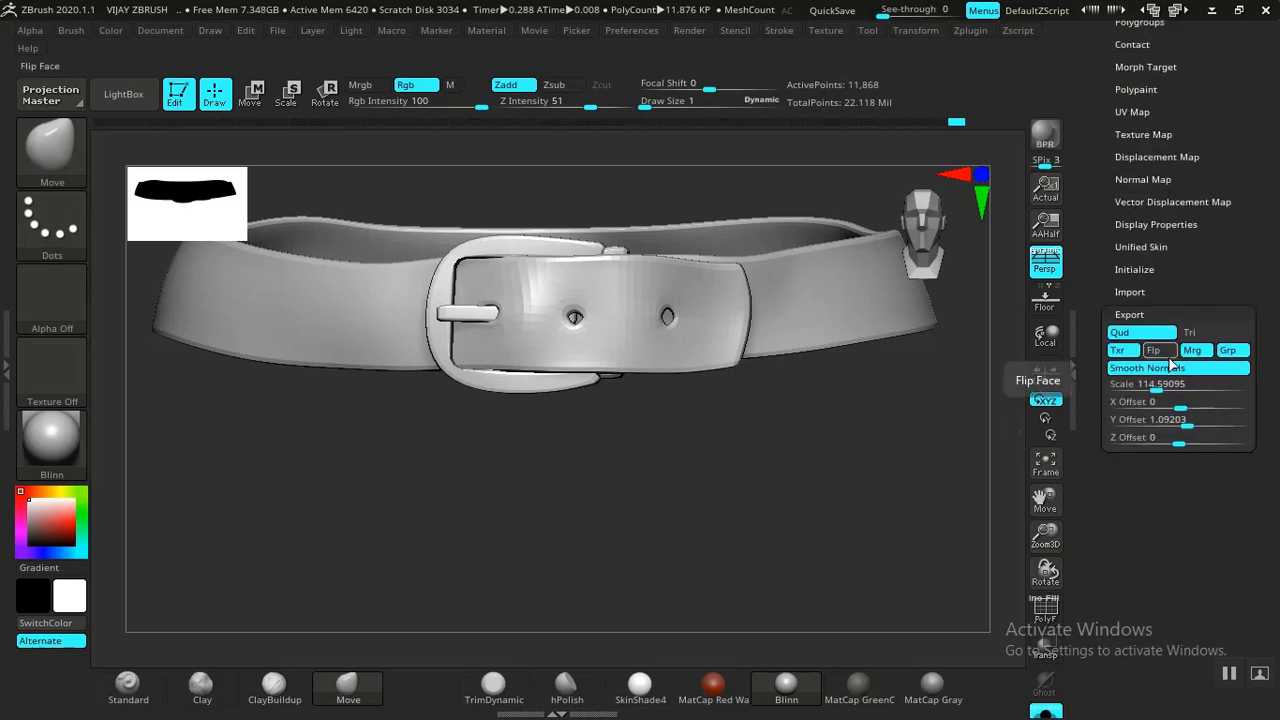
pyautogui.click(1130, 314)
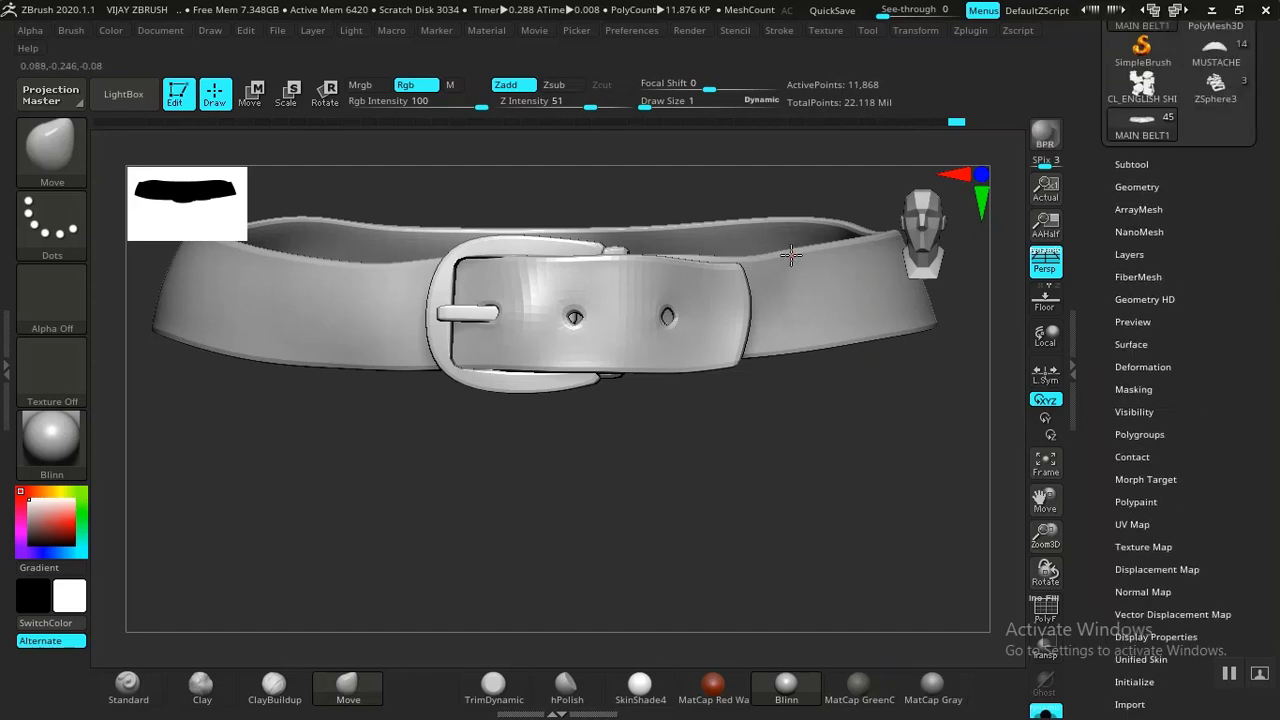
# Step: Duplicate the MAIN BELT1 subtool and move the copy to the start of the subtool list
pyautogui.click(1138, 187)
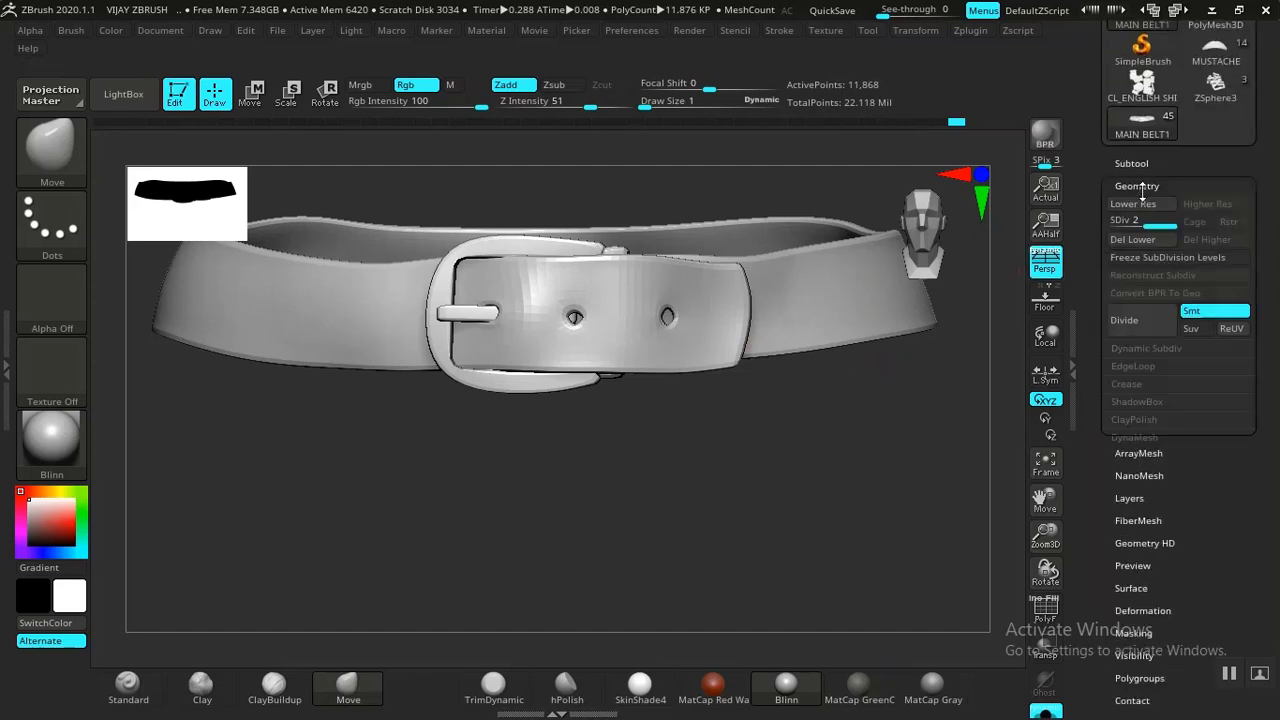
pyautogui.click(1132, 166)
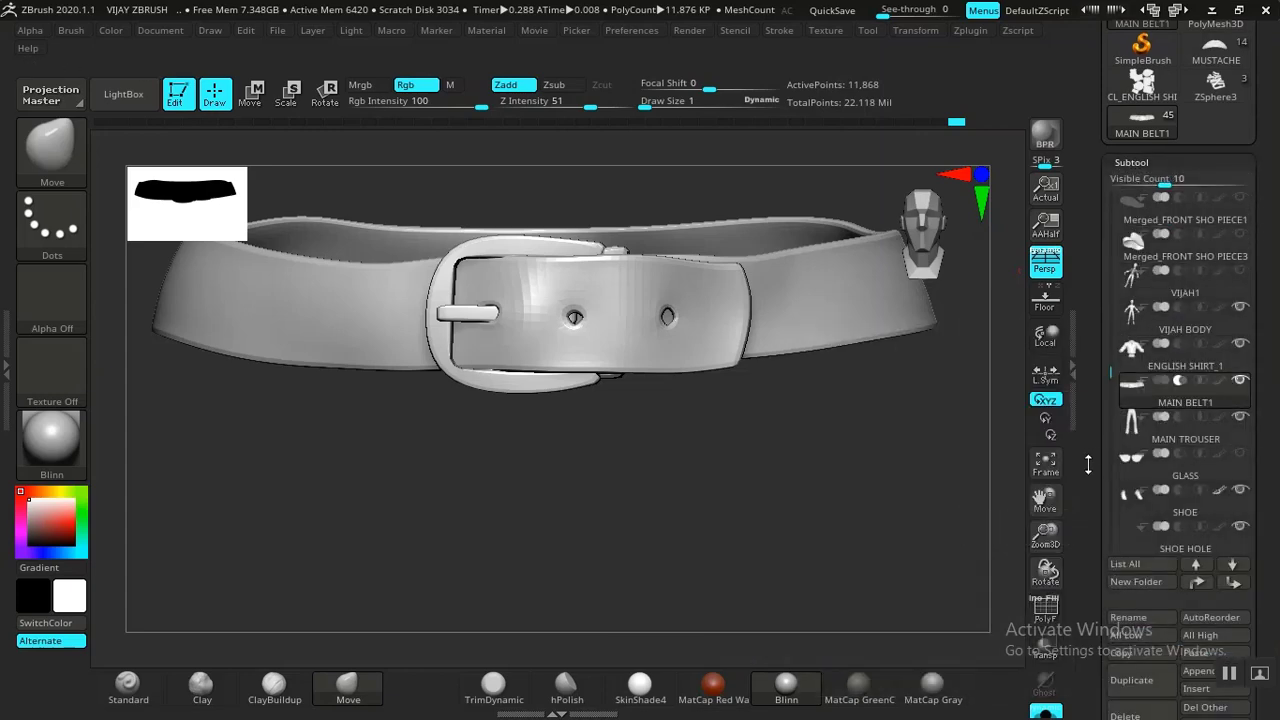
pyautogui.scroll(-3, 1135, 520)
pyautogui.click(1130, 558)
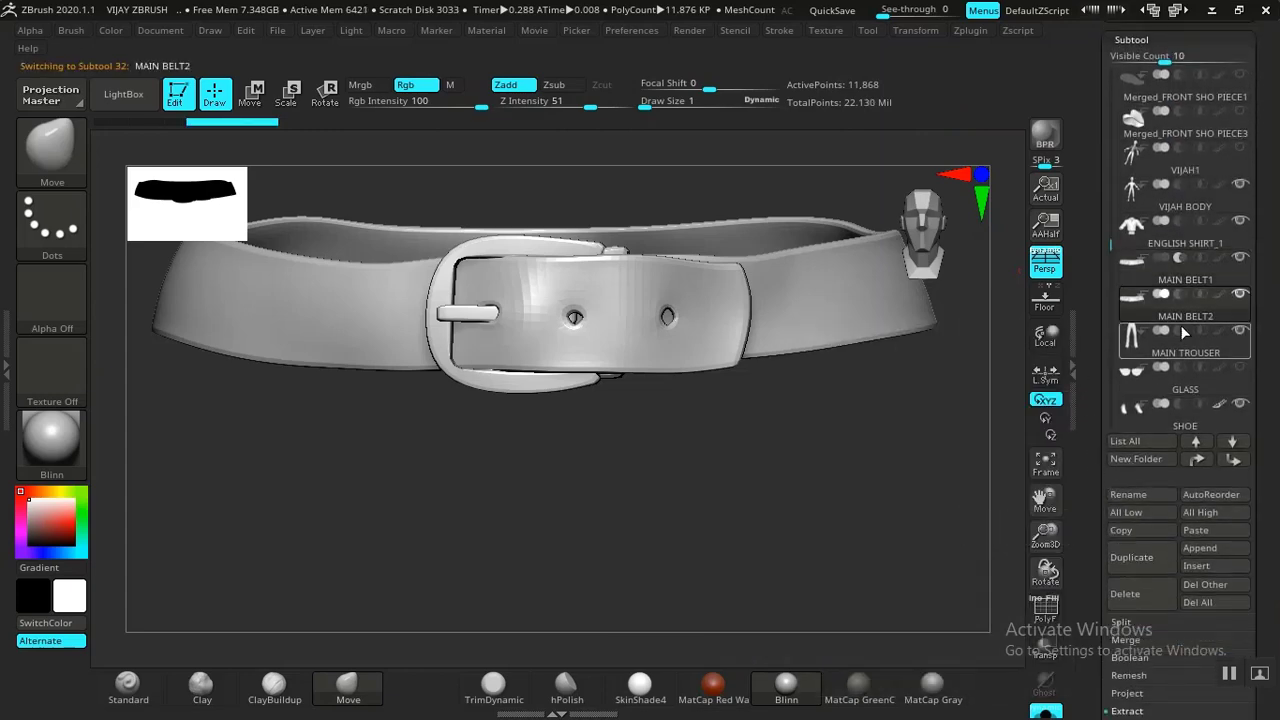
pyautogui.press('shift')
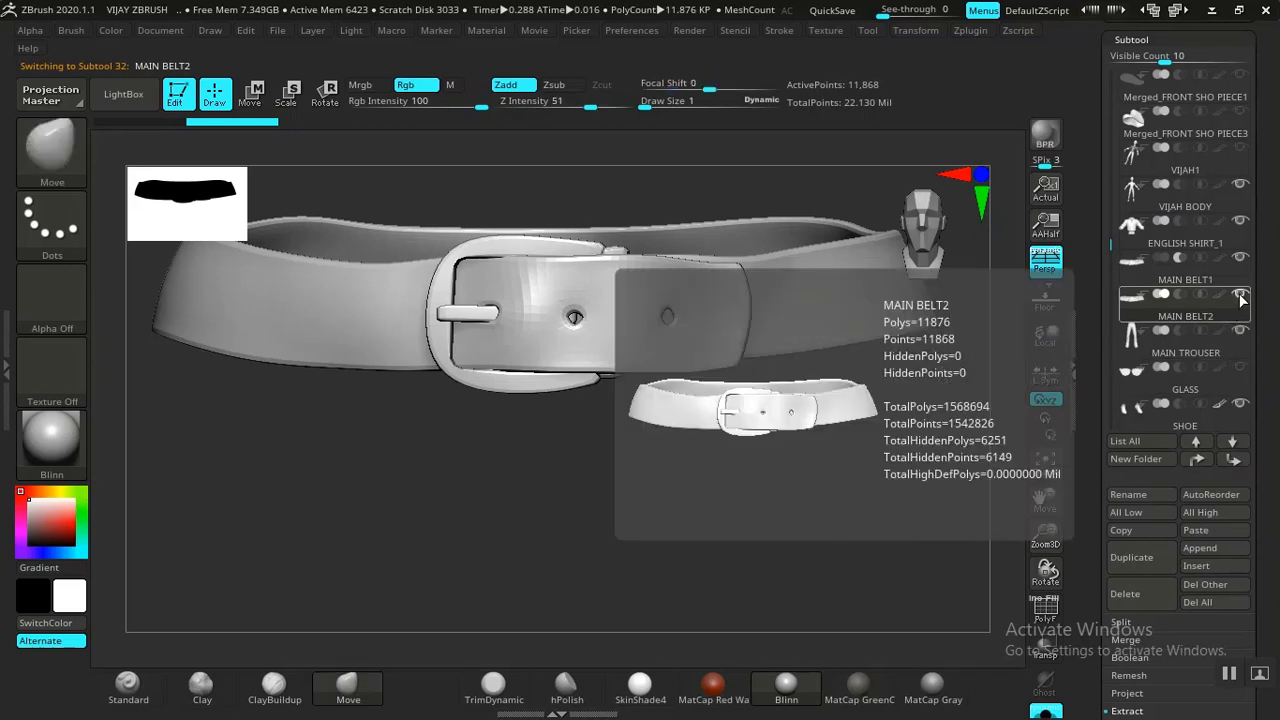
pyautogui.press('shift')
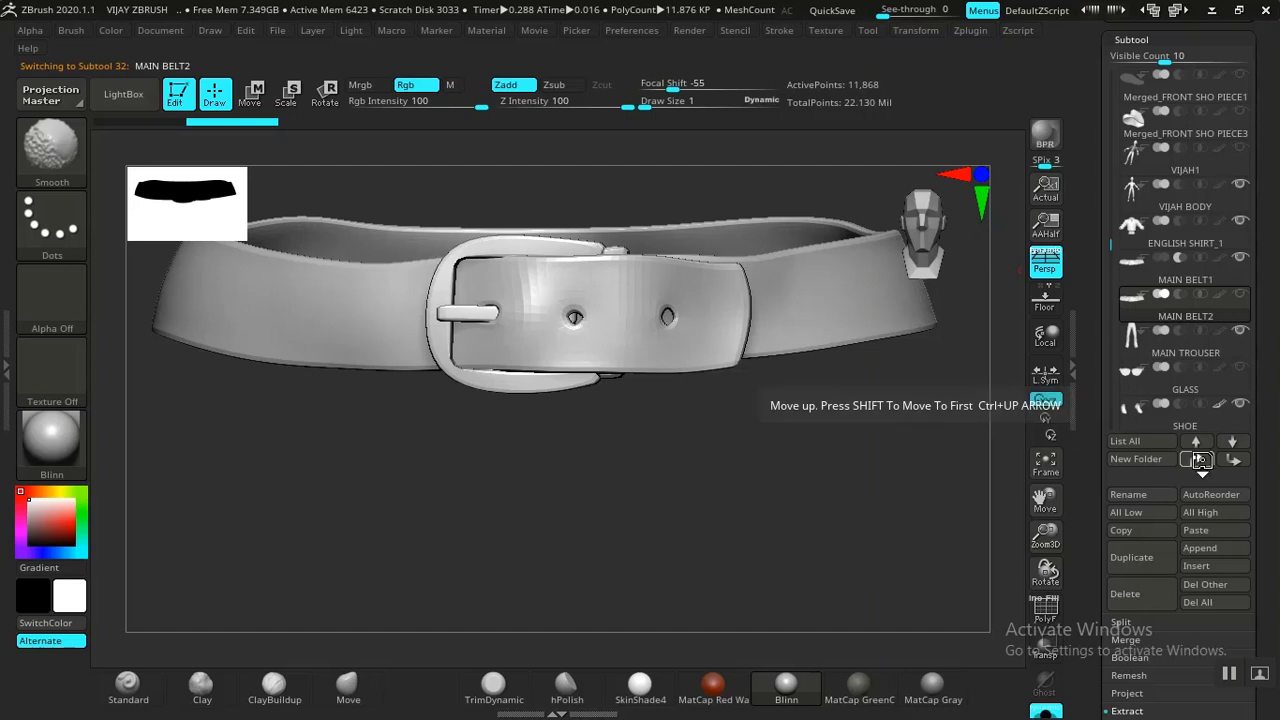
pyautogui.keyDown('shift'); pyautogui.click(1199, 459); pyautogui.keyUp('shift')
pyautogui.moveTo(1104, 105); pyautogui.dragTo(1110, 245)
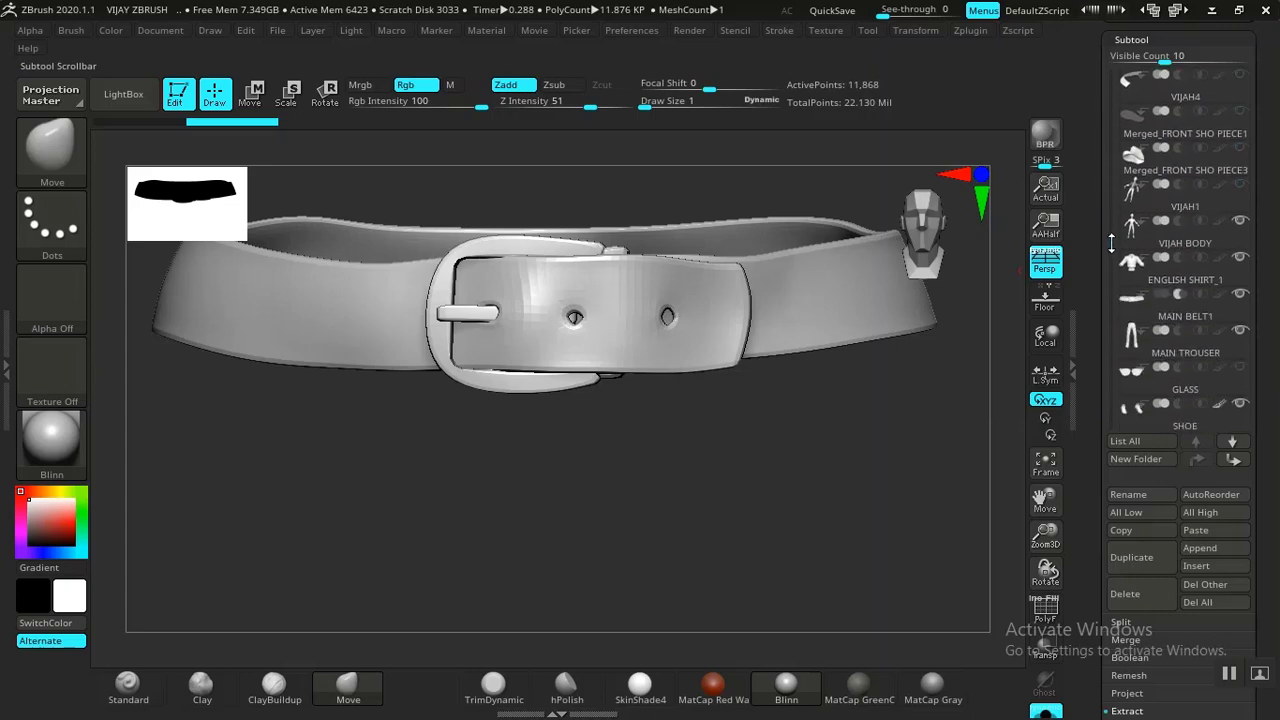
# Step: Make MAIN BELT1 active again, compare subdivision levels 1 and 2, and delete the level below 2
pyautogui.click(1174, 311)
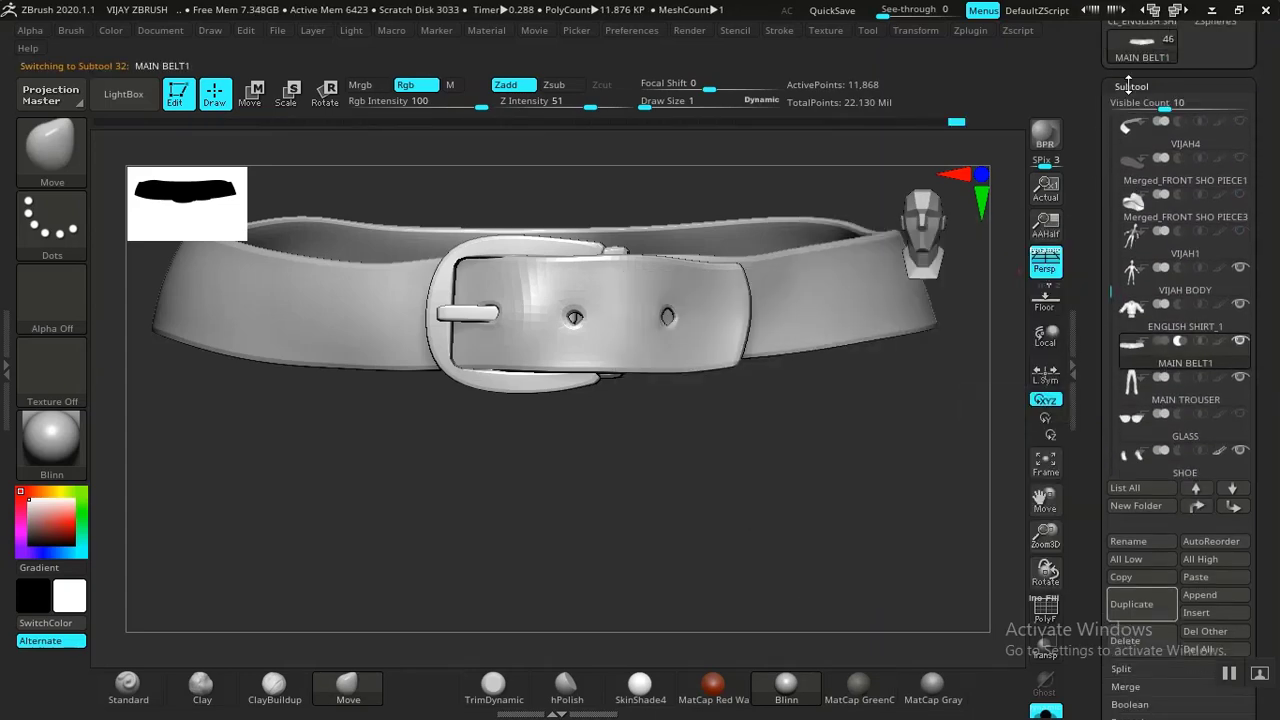
pyautogui.click(1130, 87)
pyautogui.click(1134, 108)
pyautogui.click(1121, 147)
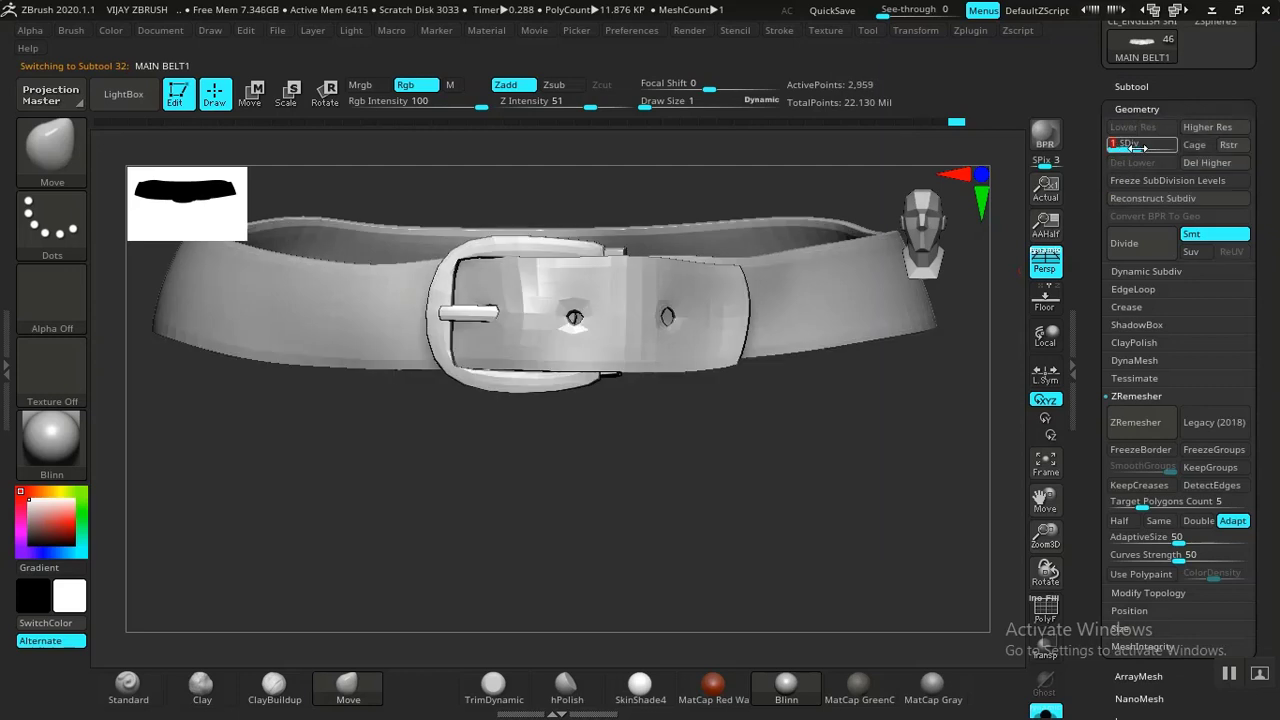
pyautogui.click(1156, 147)
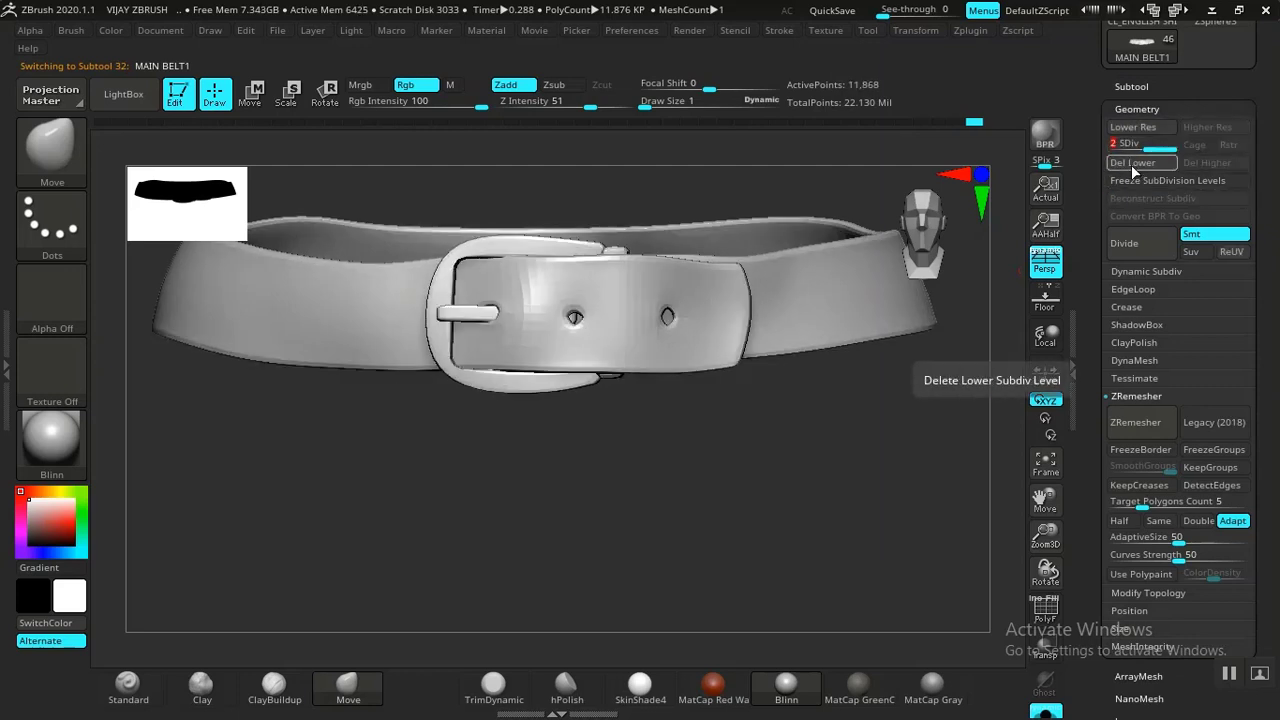
pyautogui.click(1131, 164)
# Step: Display the belt's polyframe and unwrap its UVs by polygroups with UV Master
pyautogui.hotkey('shift', 'f')
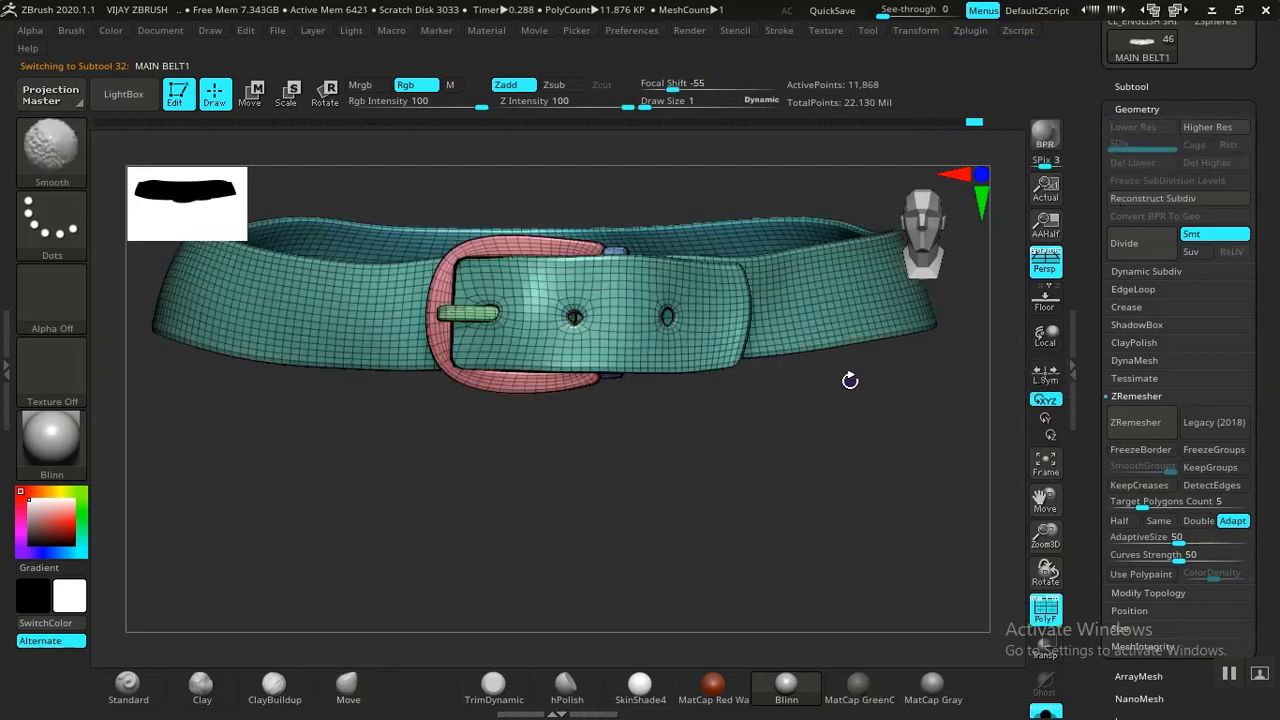
pyautogui.click(970, 31)
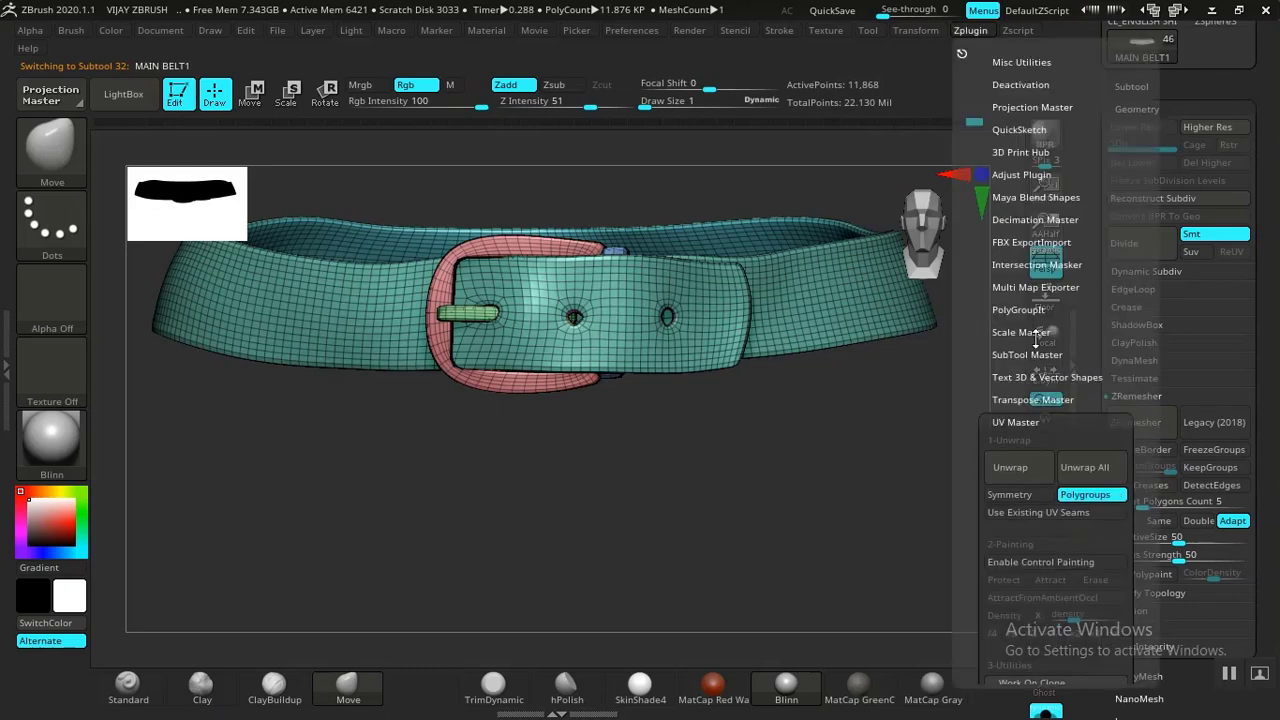
pyautogui.click(1012, 470)
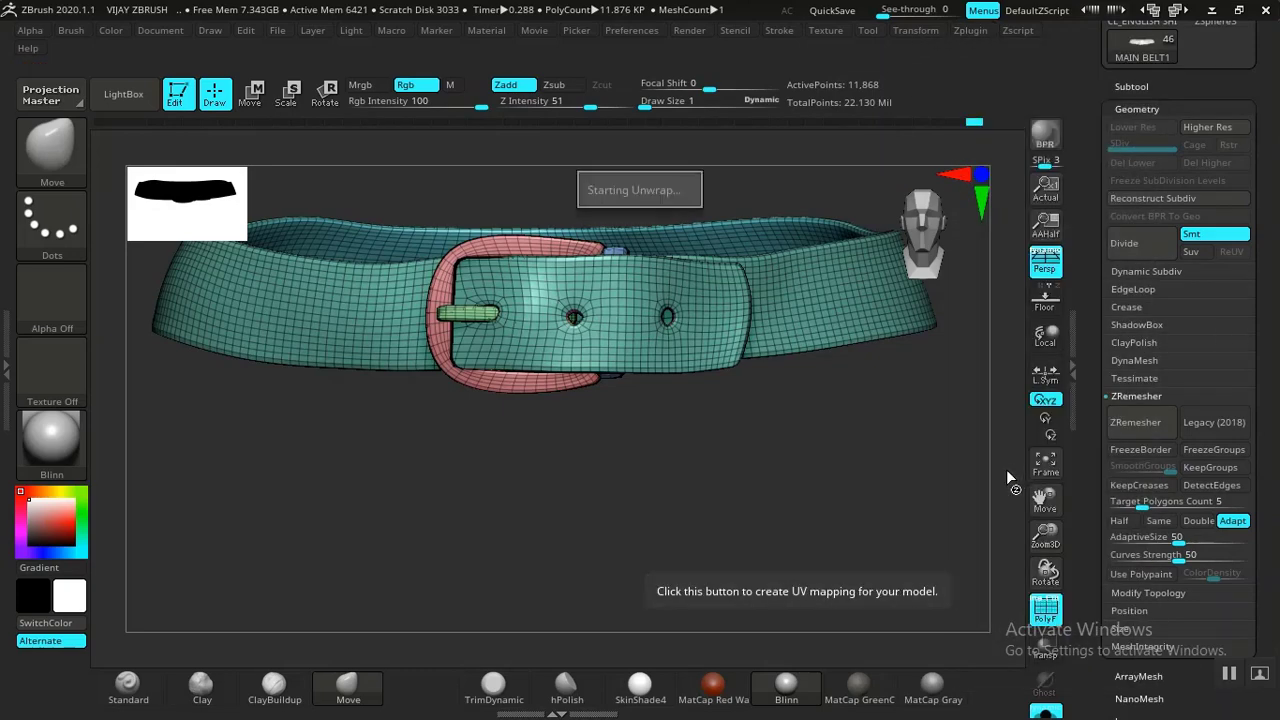
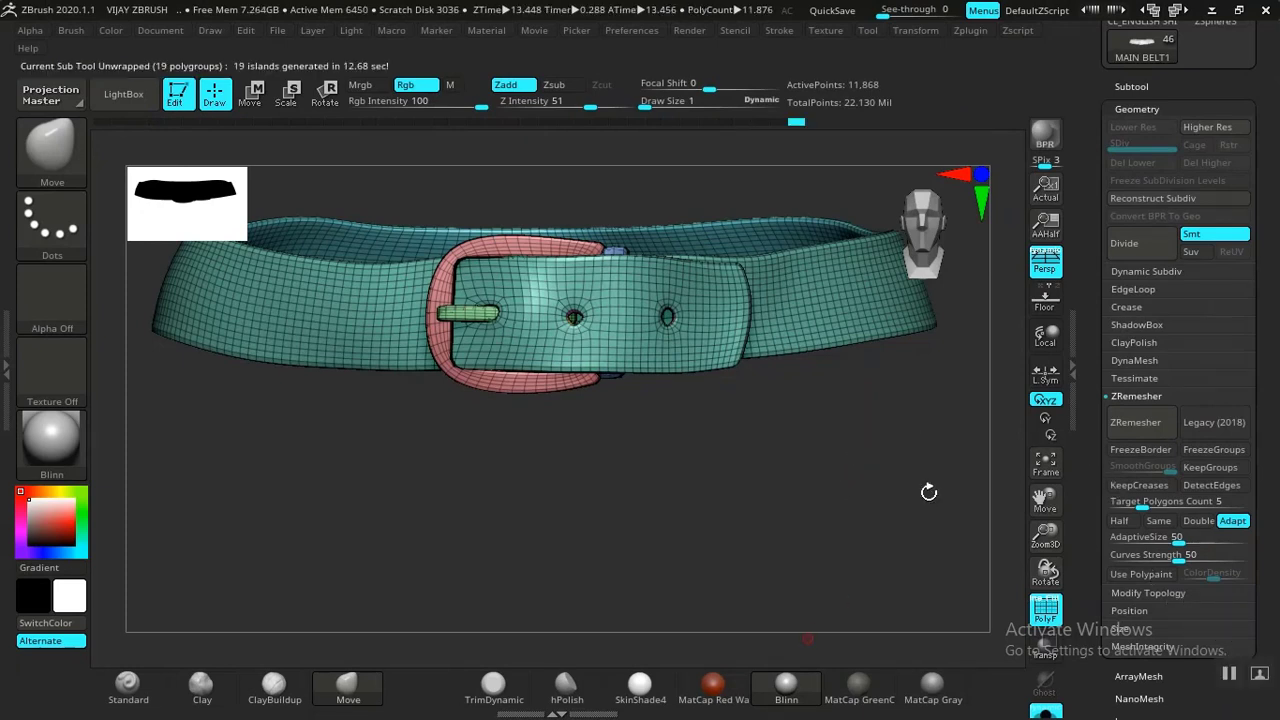
# Step: Check the belt's export options and export it in OBJ format as MAIN BELT1 to the ZEXPORT folder
pyautogui.scroll(-5, 1143, 330)
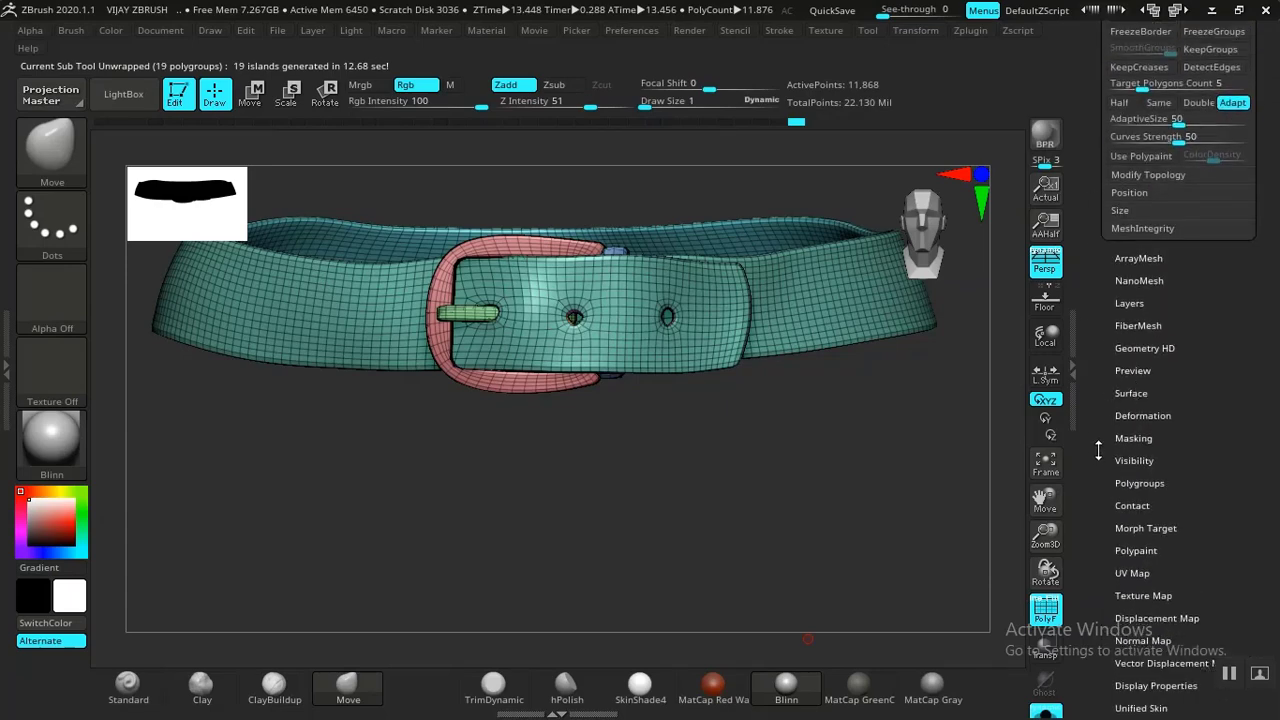
pyautogui.scroll(-5, 1098, 452)
pyautogui.click(1130, 457)
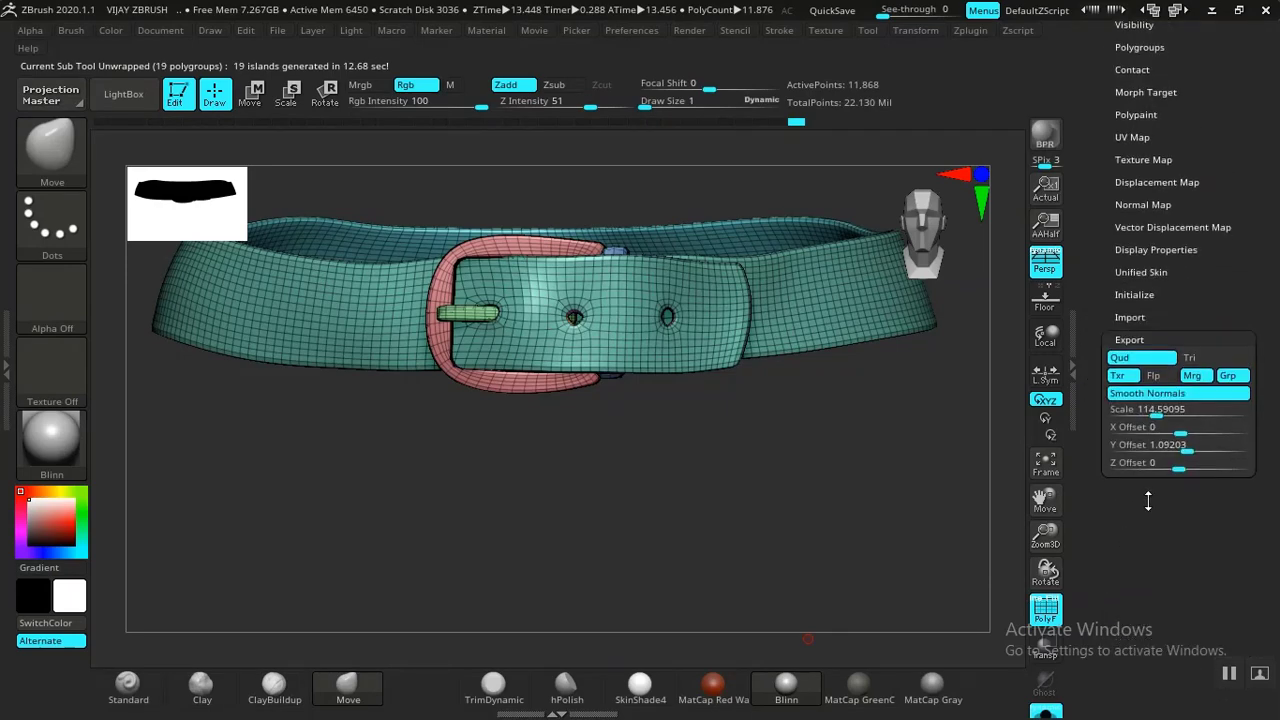
pyautogui.scroll(10, 1247, 249)
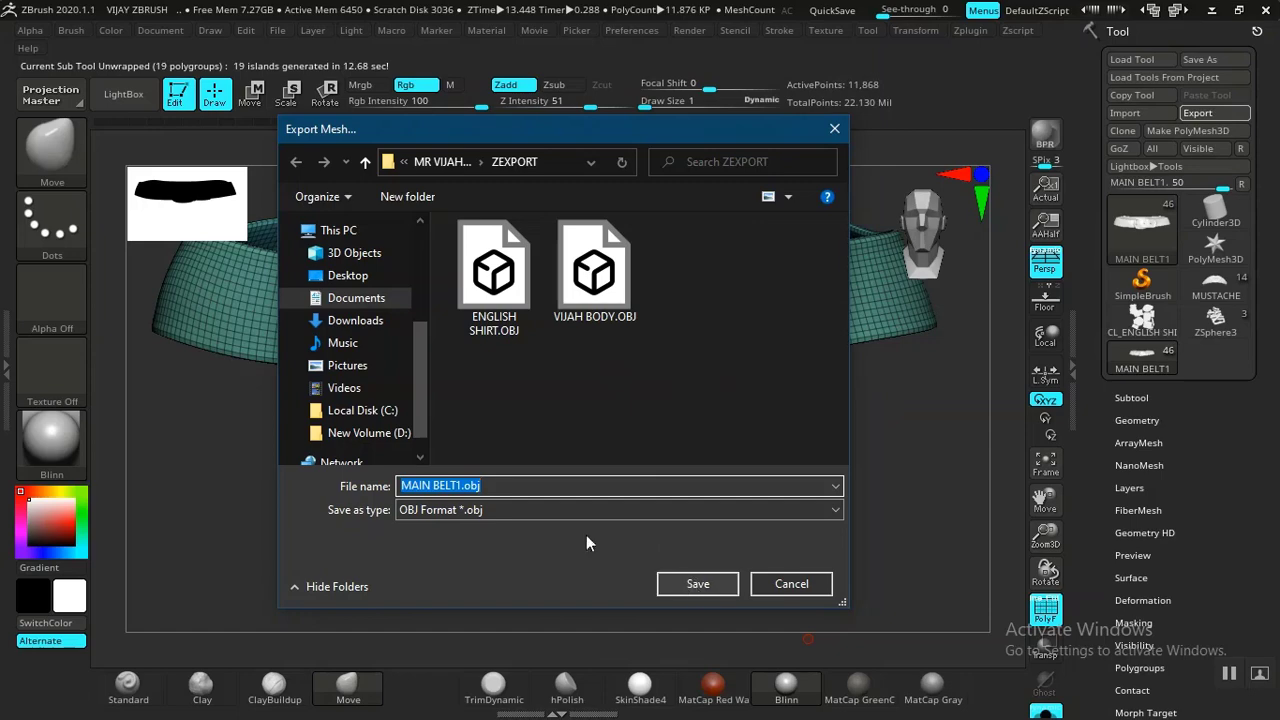
pyautogui.click(697, 584)
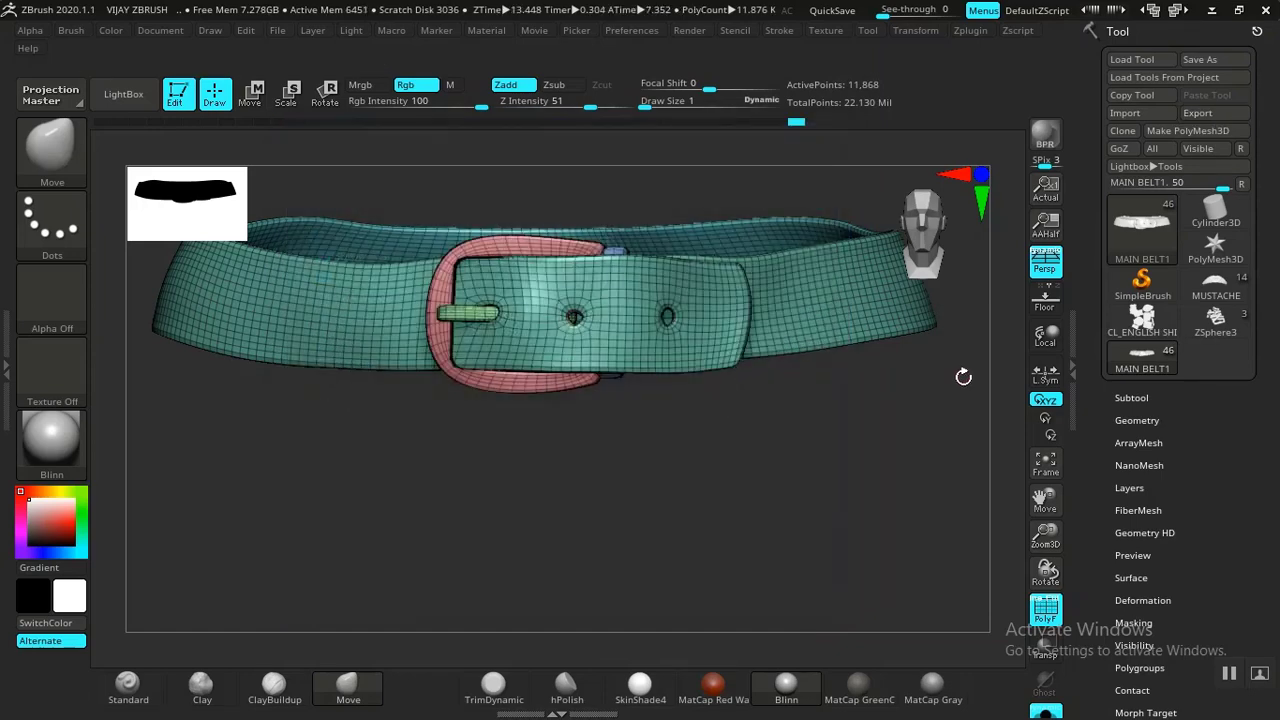
# Step: Make the MAIN TROUSER subtool active and check its subdivision level in the geometry settings
pyautogui.click(1133, 398)
pyautogui.scroll(-5, 1160, 450)
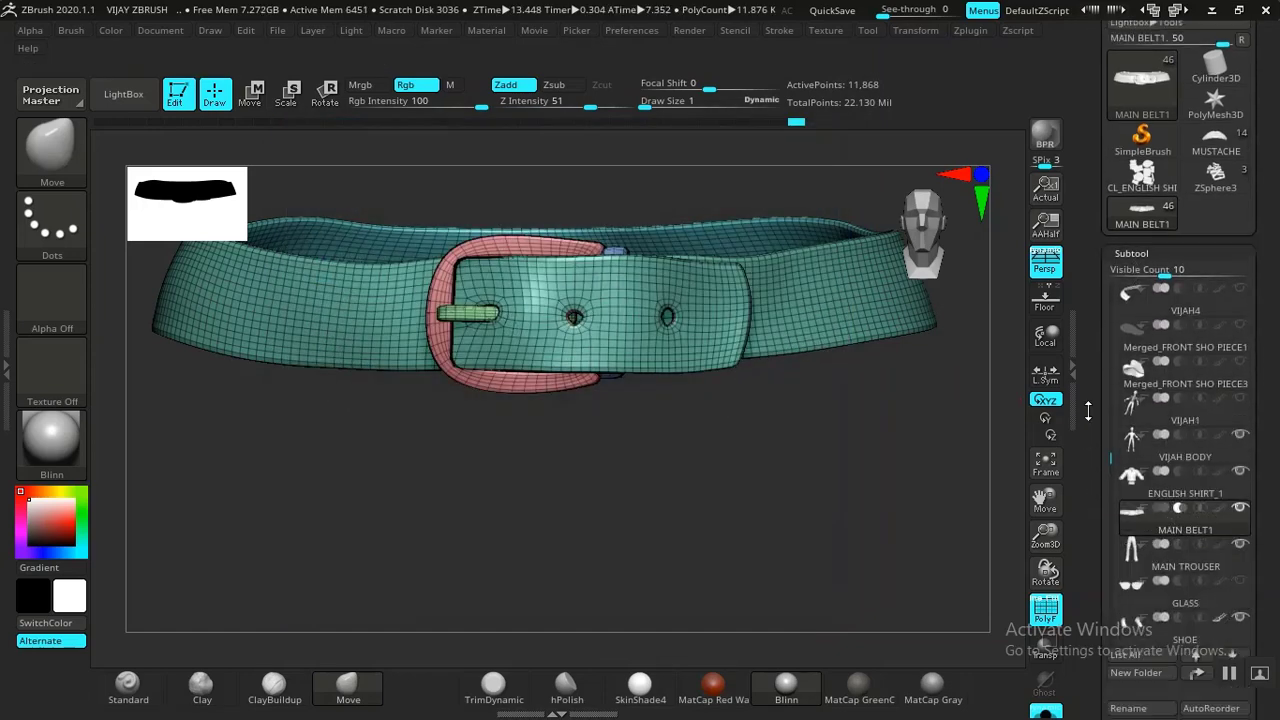
pyautogui.click(1160, 458)
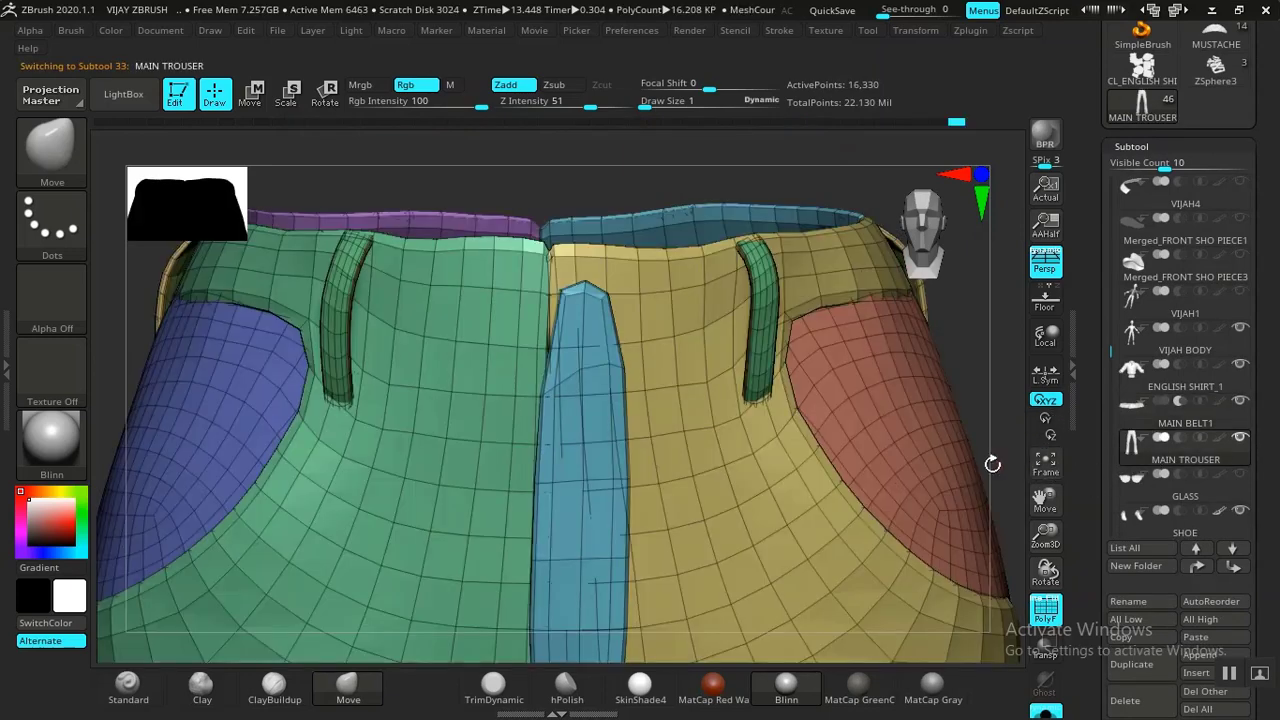
pyautogui.click(1133, 146)
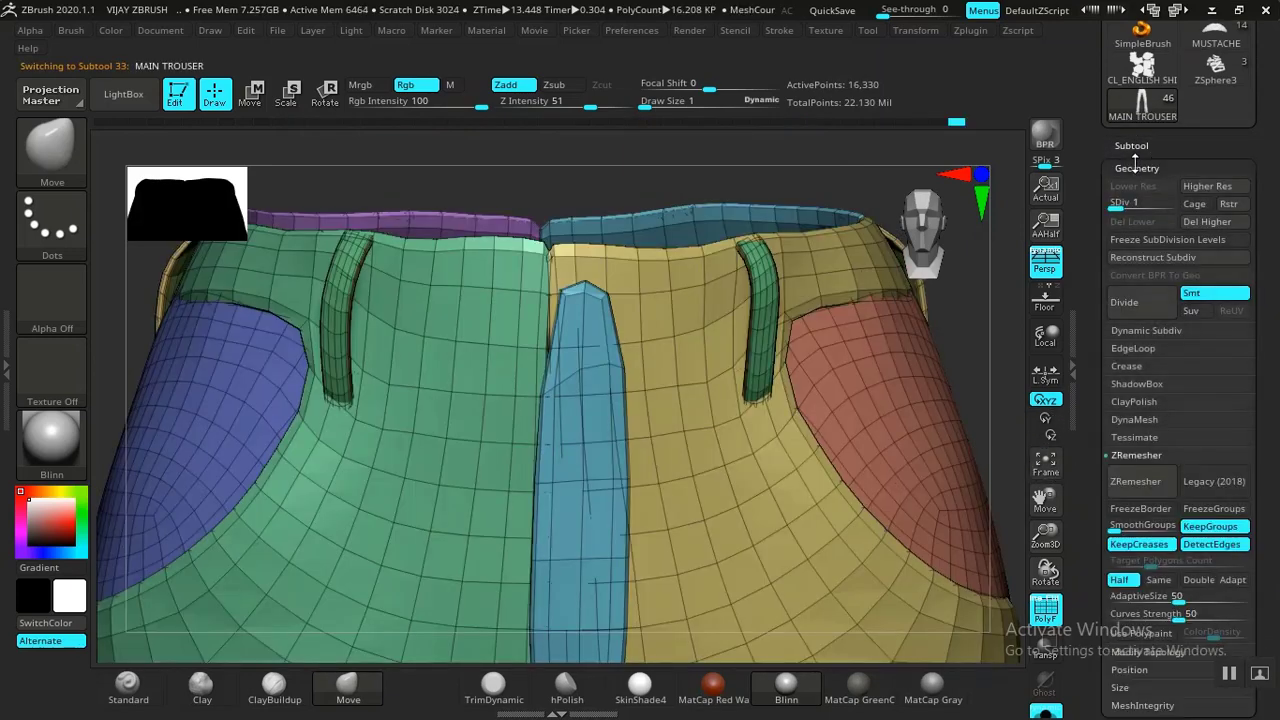
pyautogui.click(1135, 167)
# Step: Check the trousers' export options and export them in OBJ format as MAIN TROUSER to the ZEXPORT folder
pyautogui.moveTo(1097, 244); pyautogui.dragTo(1138, 316)
pyautogui.click(1129, 274)
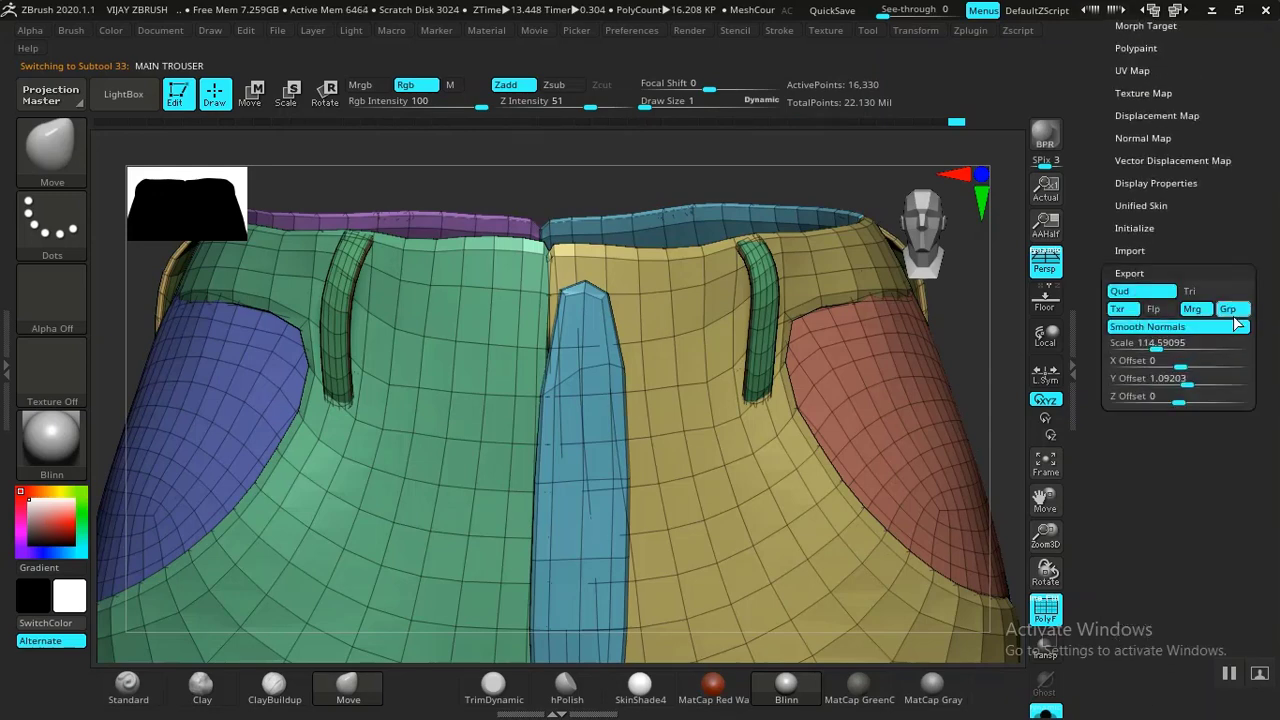
pyautogui.moveTo(1255, 298); pyautogui.dragTo(1246, 414)
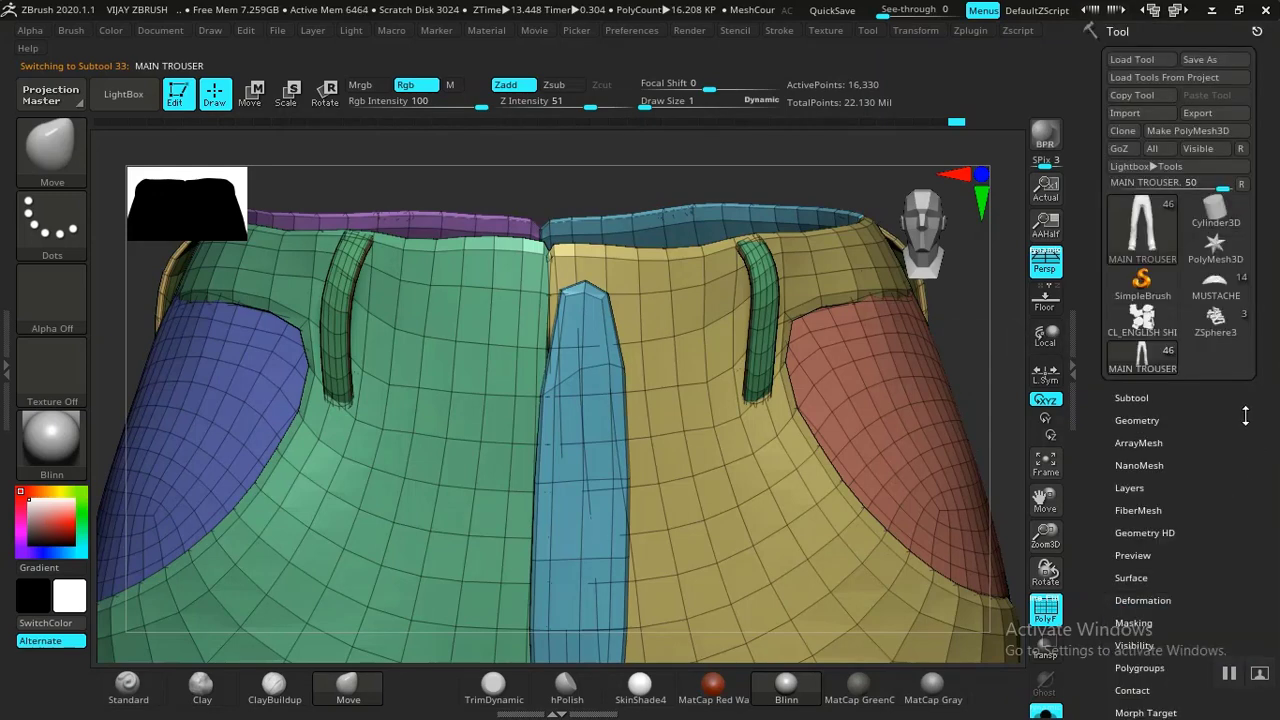
pyautogui.click(1182, 118)
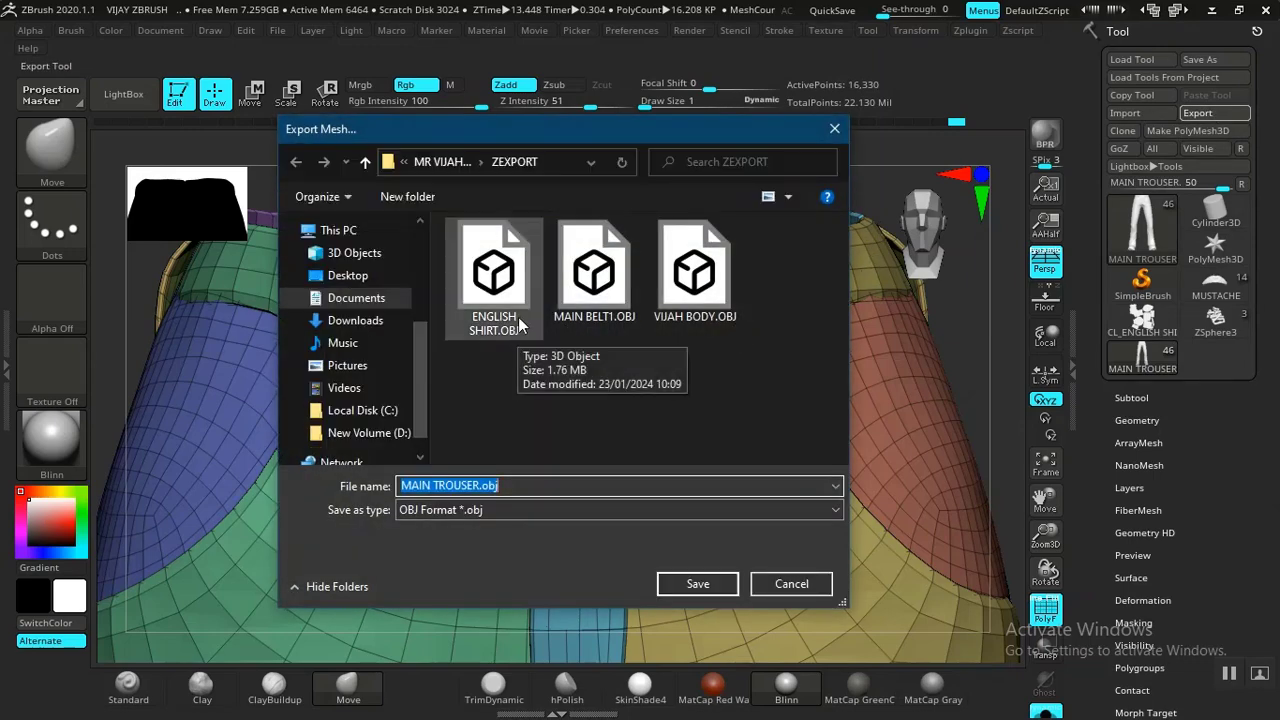
pyautogui.click(698, 585)
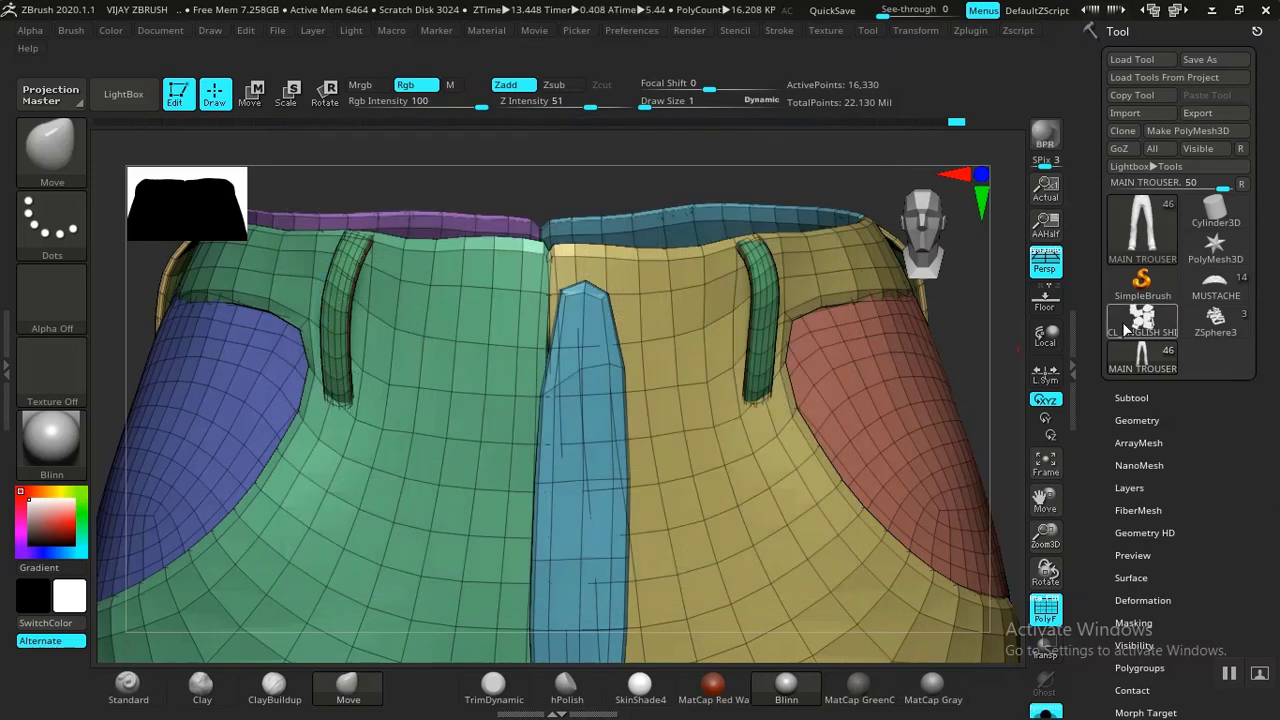
# Step: Return to the subtool list and make the GLASS subtool active
pyautogui.moveTo(1097, 424); pyautogui.dragTo(1098, 146)
pyautogui.click(1124, 296)
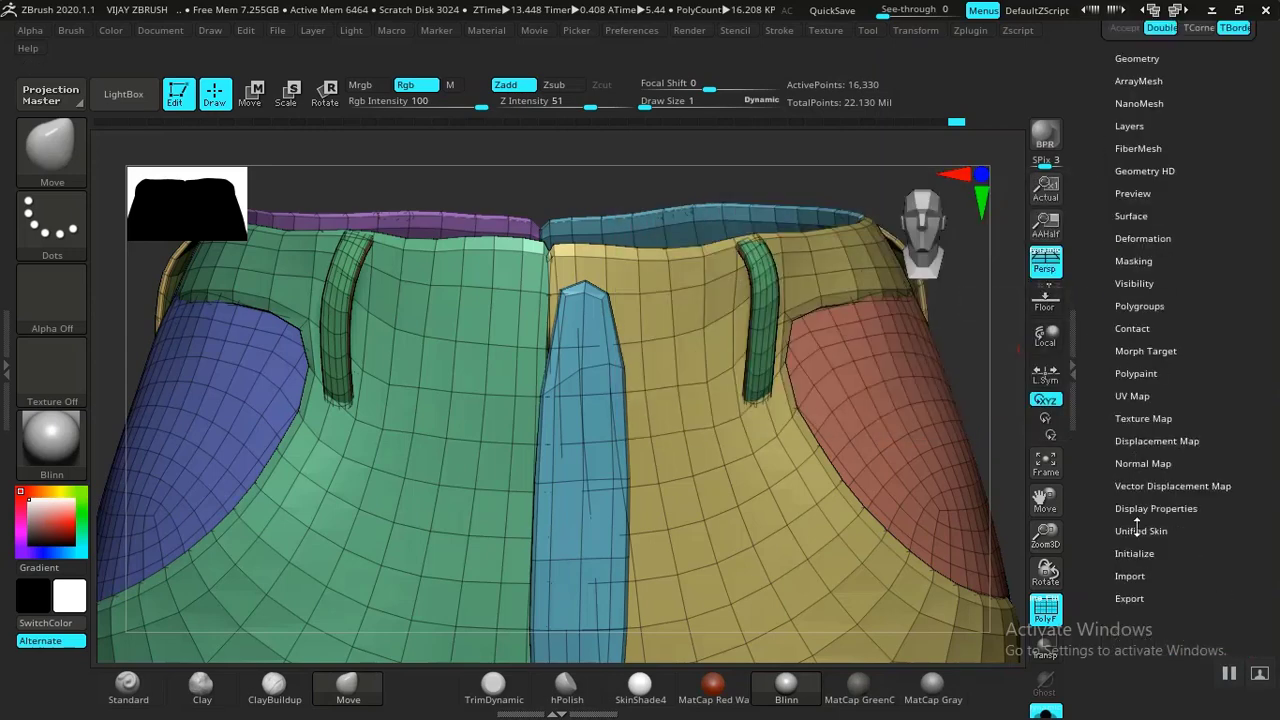
pyautogui.click(1131, 597)
pyautogui.moveTo(1125, 290); pyautogui.dragTo(1123, 586)
pyautogui.moveTo(1101, 100); pyautogui.dragTo(1097, 541)
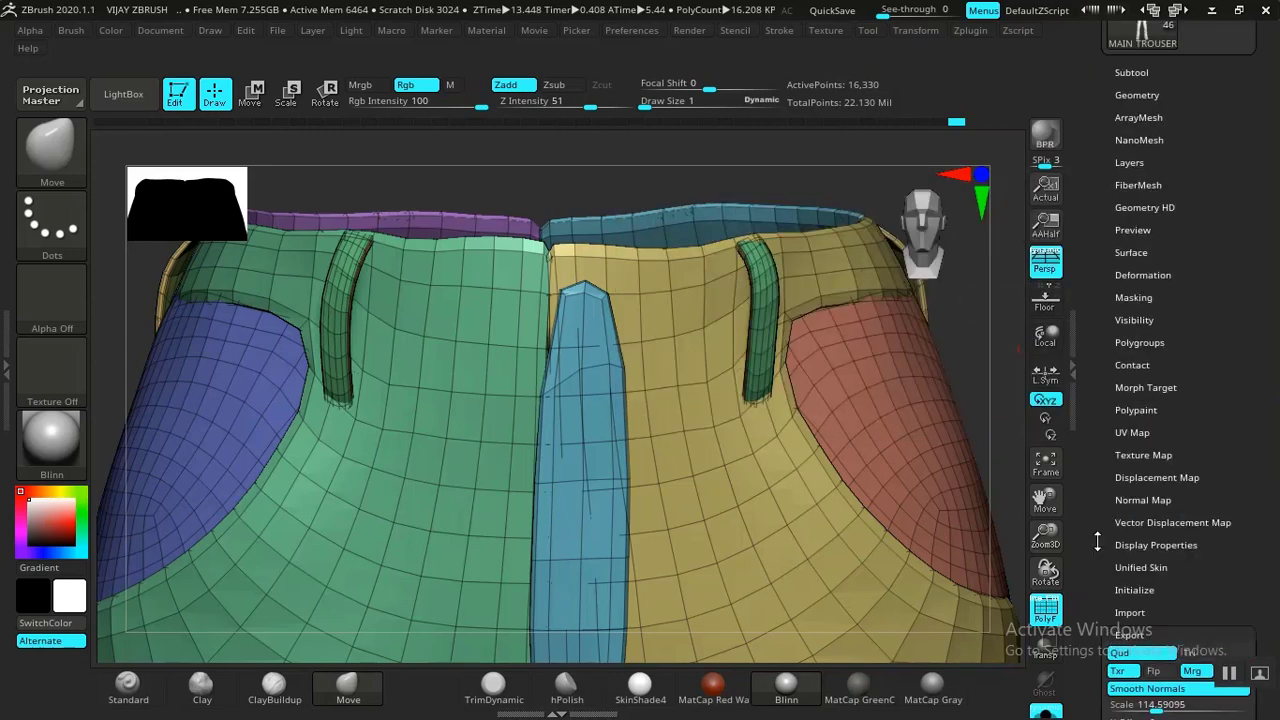
pyautogui.moveTo(1098, 377); pyautogui.dragTo(1094, 313)
pyautogui.click(1121, 350)
pyautogui.moveTo(1152, 180)
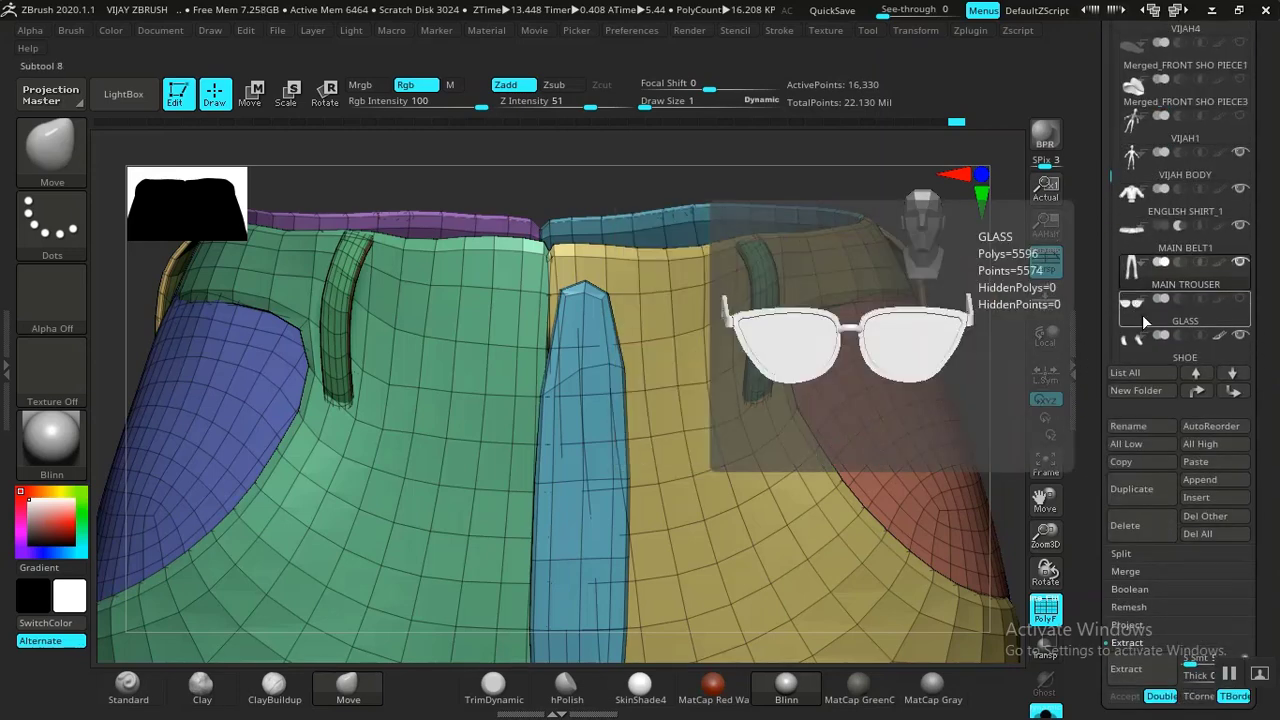
pyautogui.moveTo(1109, 186); pyautogui.dragTo(1109, 191)
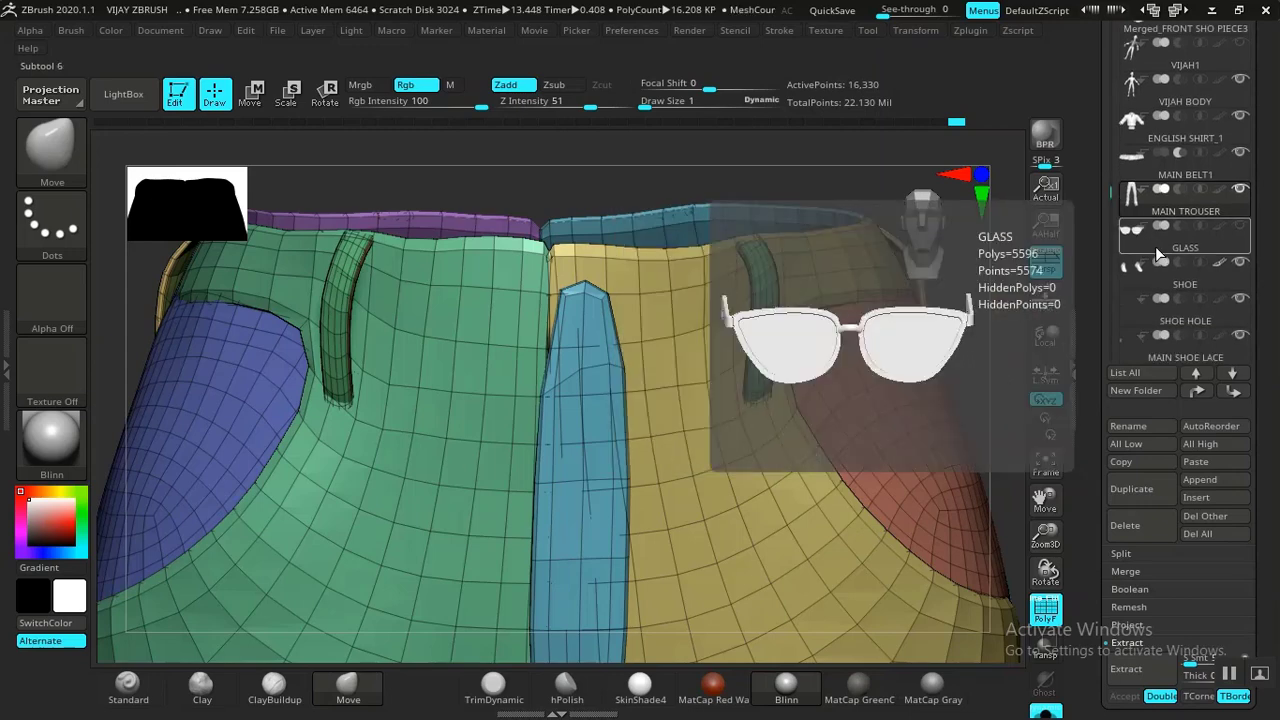
pyautogui.click(1157, 246)
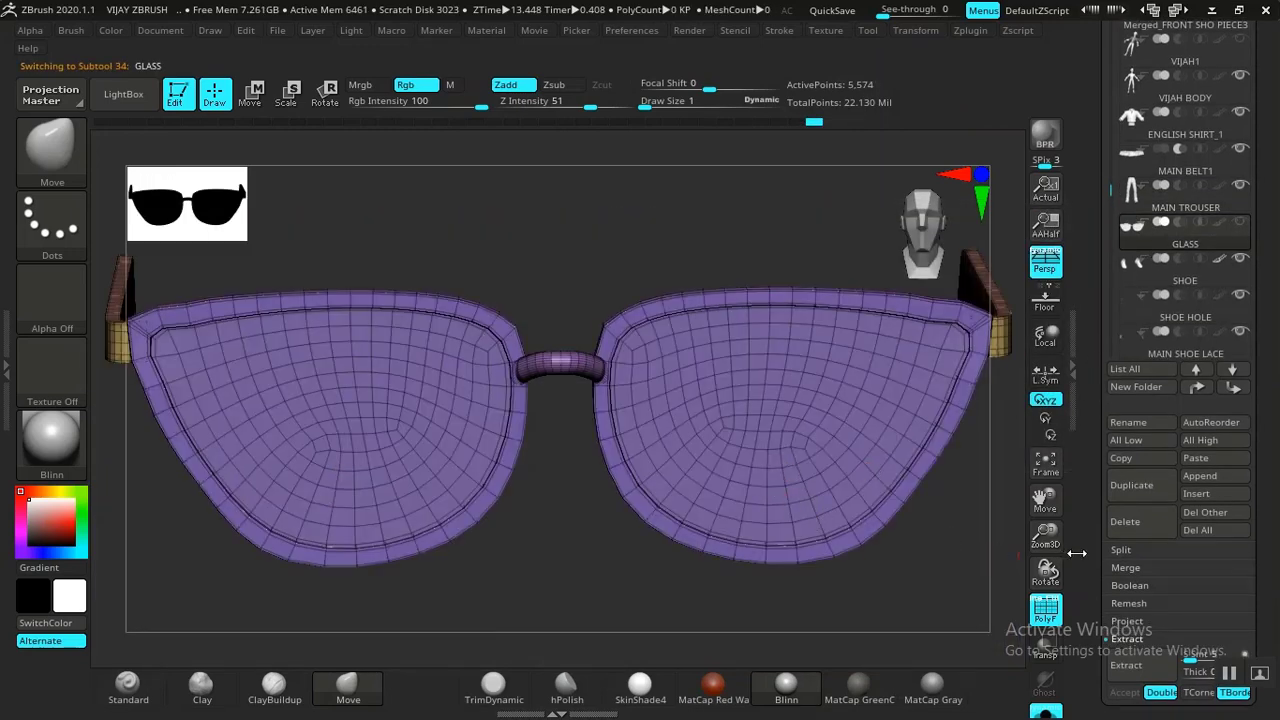
# Step: Check the glasses' export options and export them in OBJ format as GLASS to the ZEXPORT folder
pyautogui.scroll(-10, 1121, 365)
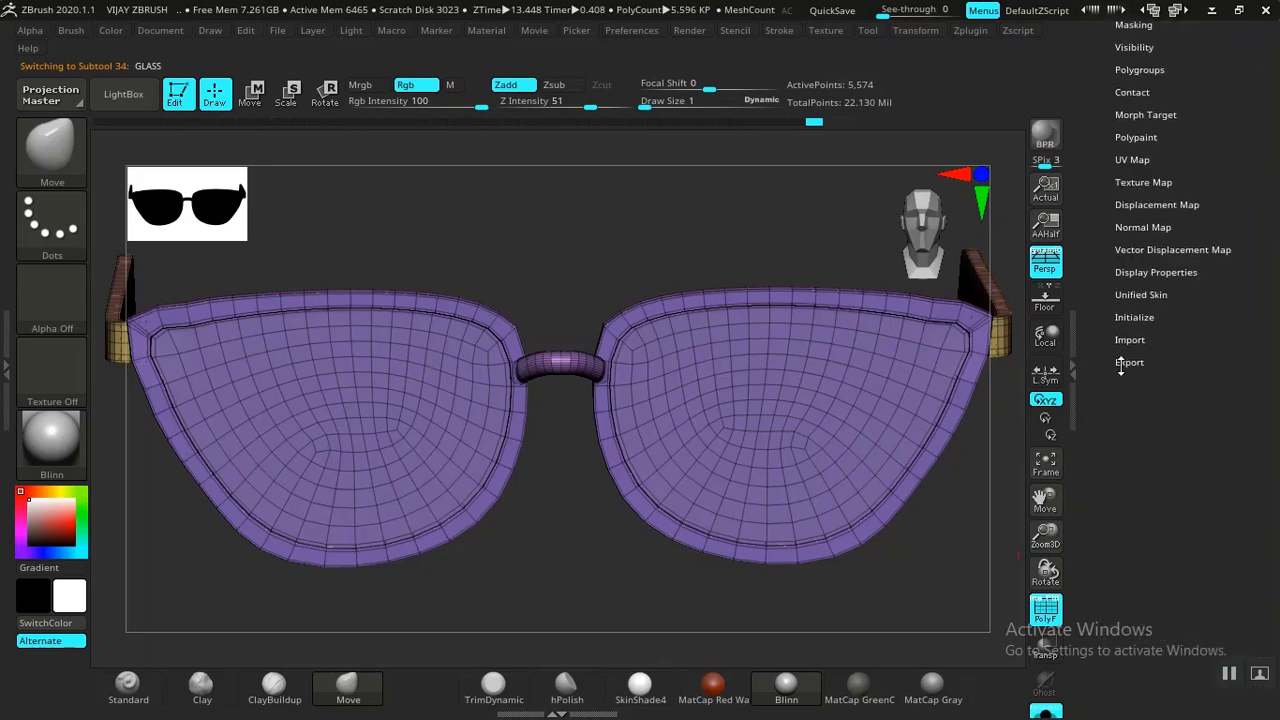
pyautogui.click(1125, 362)
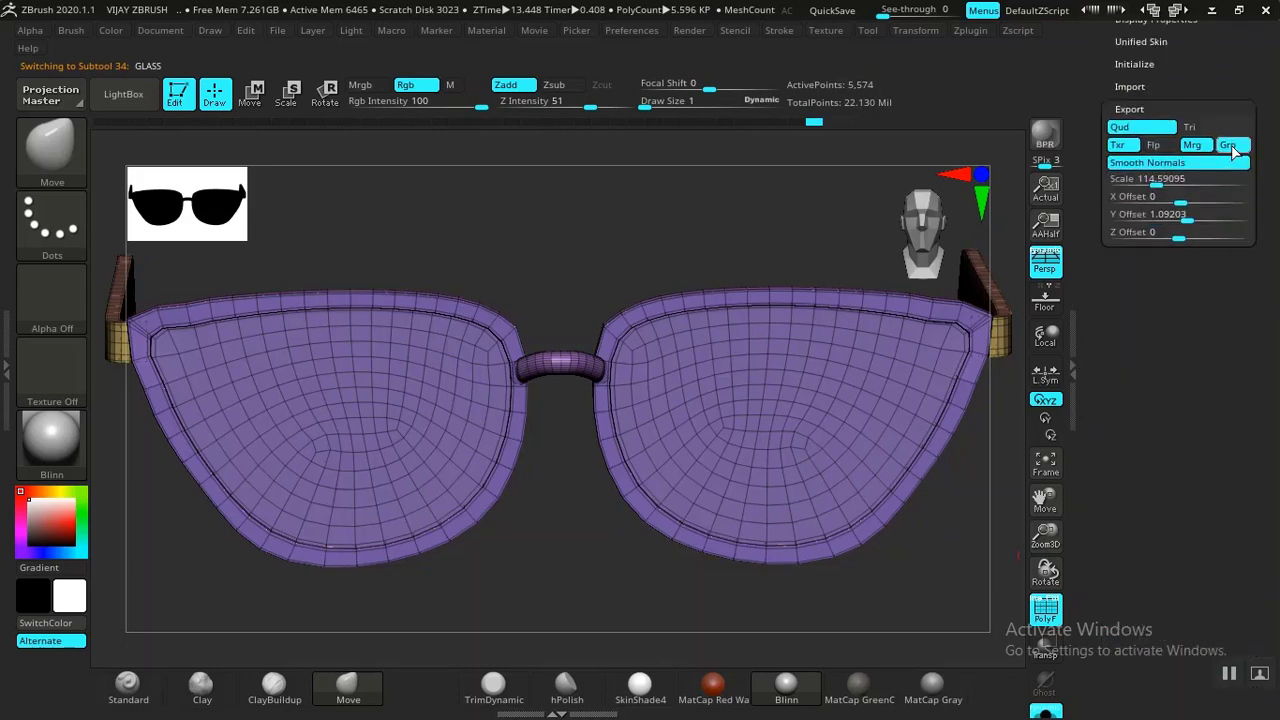
pyautogui.moveTo(1272, 113); pyautogui.dragTo(1244, 375)
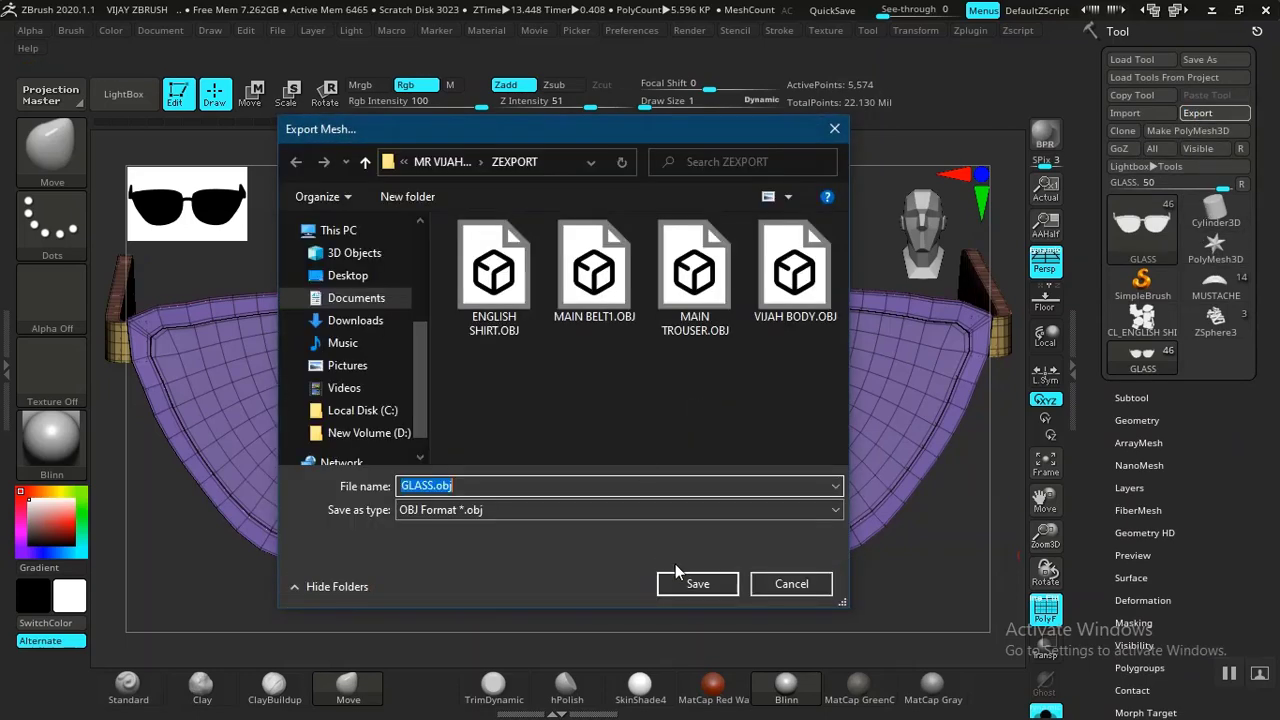
pyautogui.click(698, 586)
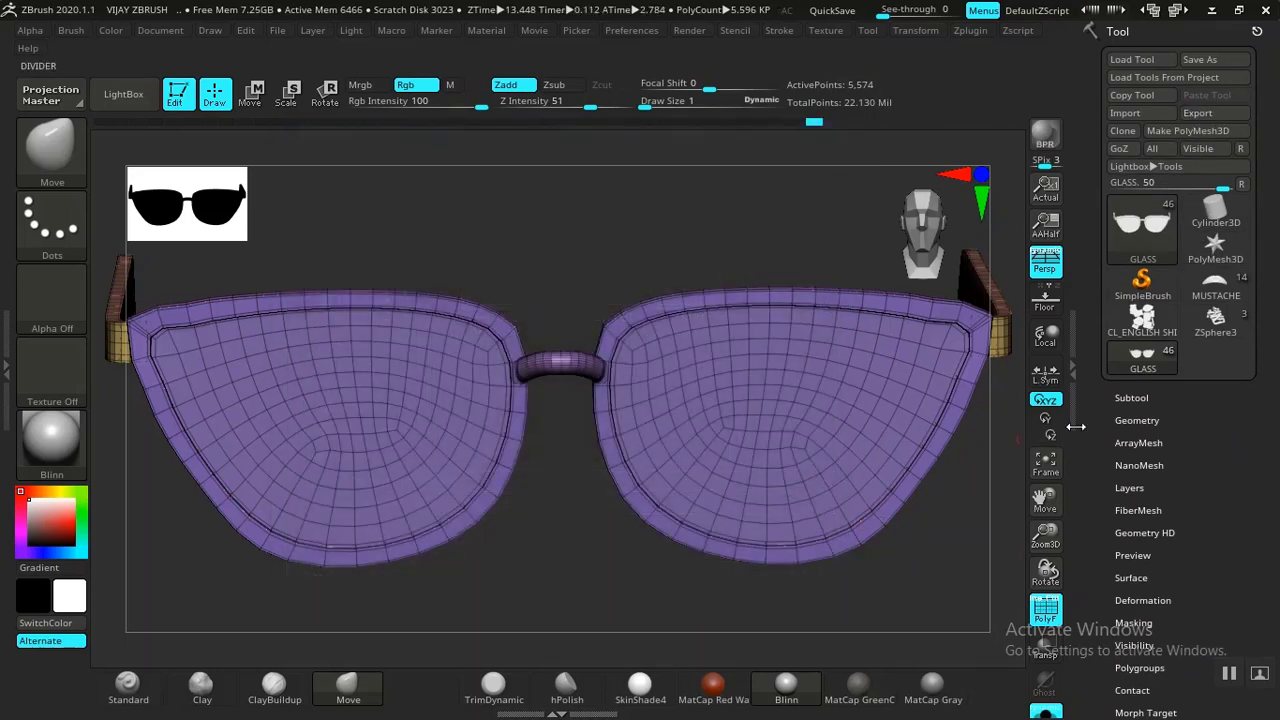
# Step: Make the SHOE subtool active and export it in OBJ format as SHOE to the ZEXPORT folder
pyautogui.click(1133, 398)
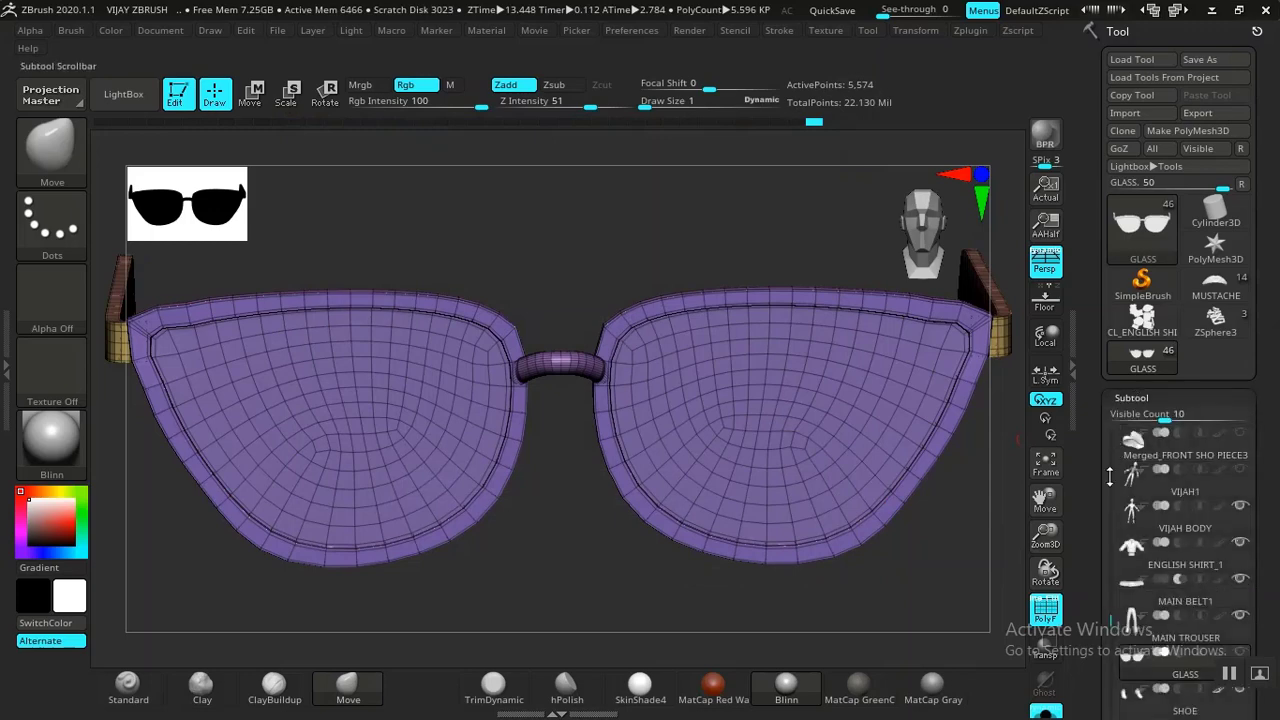
pyautogui.scroll(-5, 1079, 400)
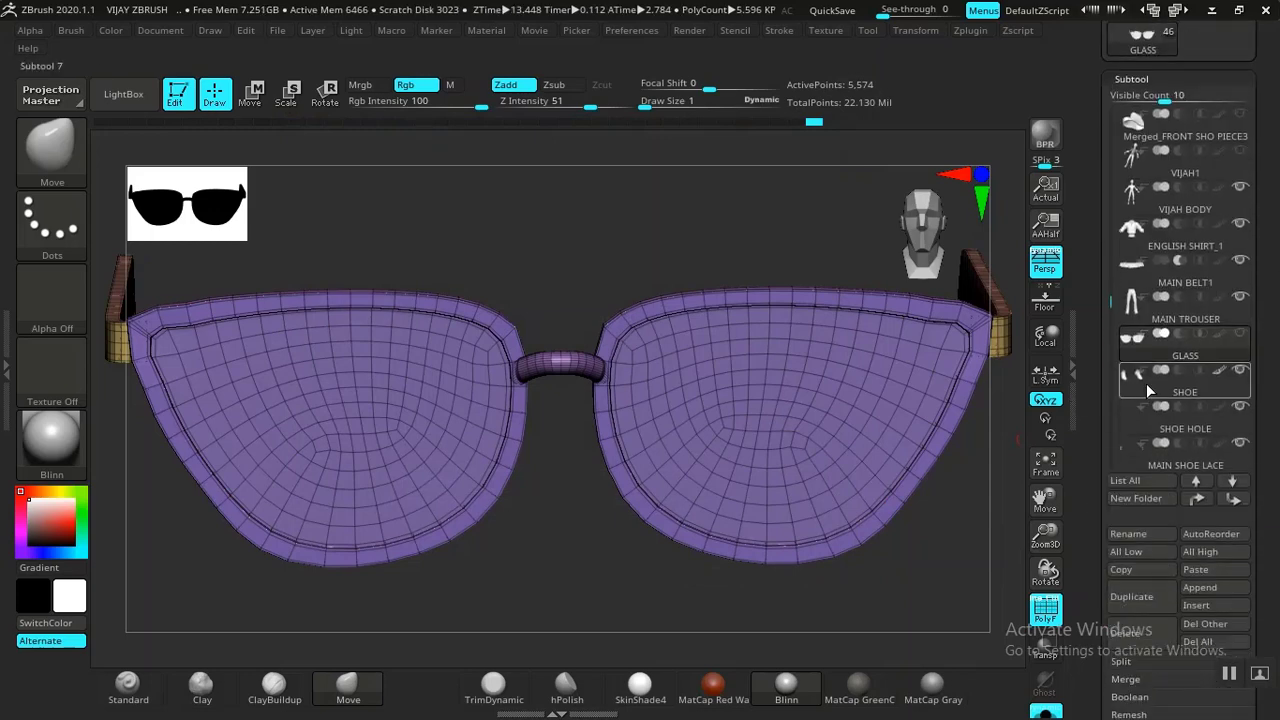
pyautogui.click(1146, 383)
pyautogui.scroll(-3, 1086, 362)
pyautogui.scroll(-10, 1086, 362)
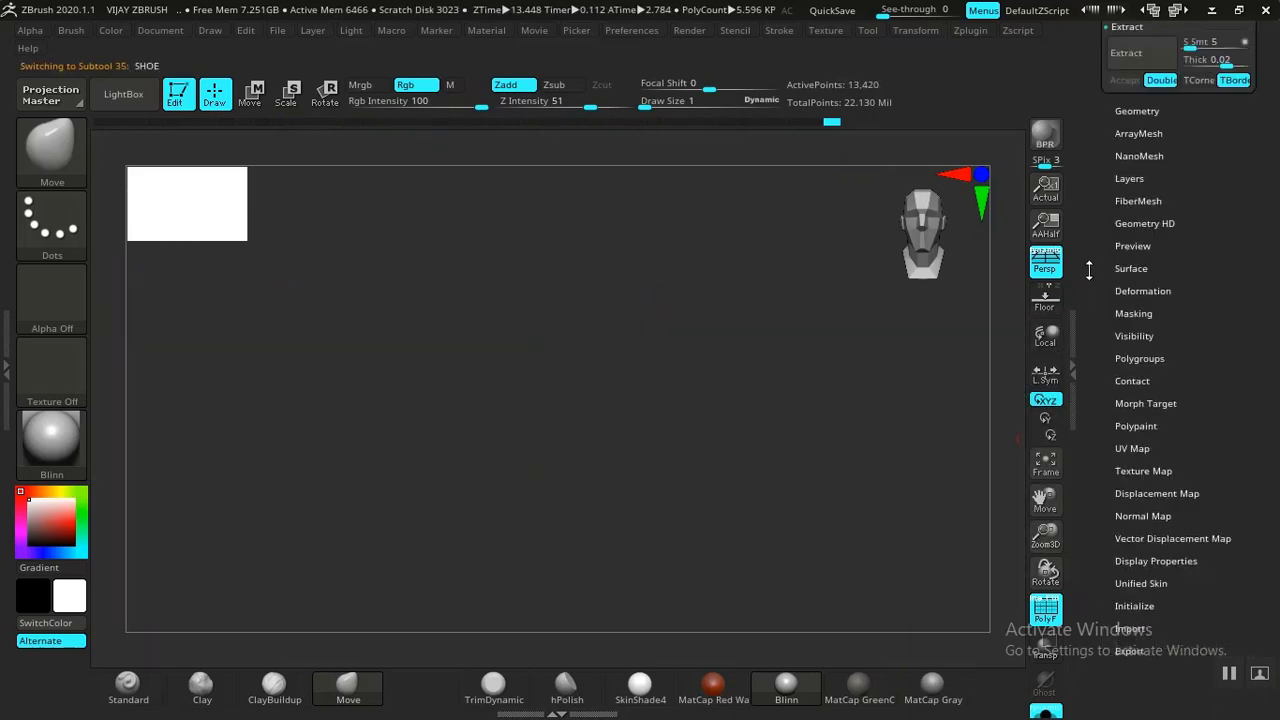
pyautogui.scroll(6, 1109, 353)
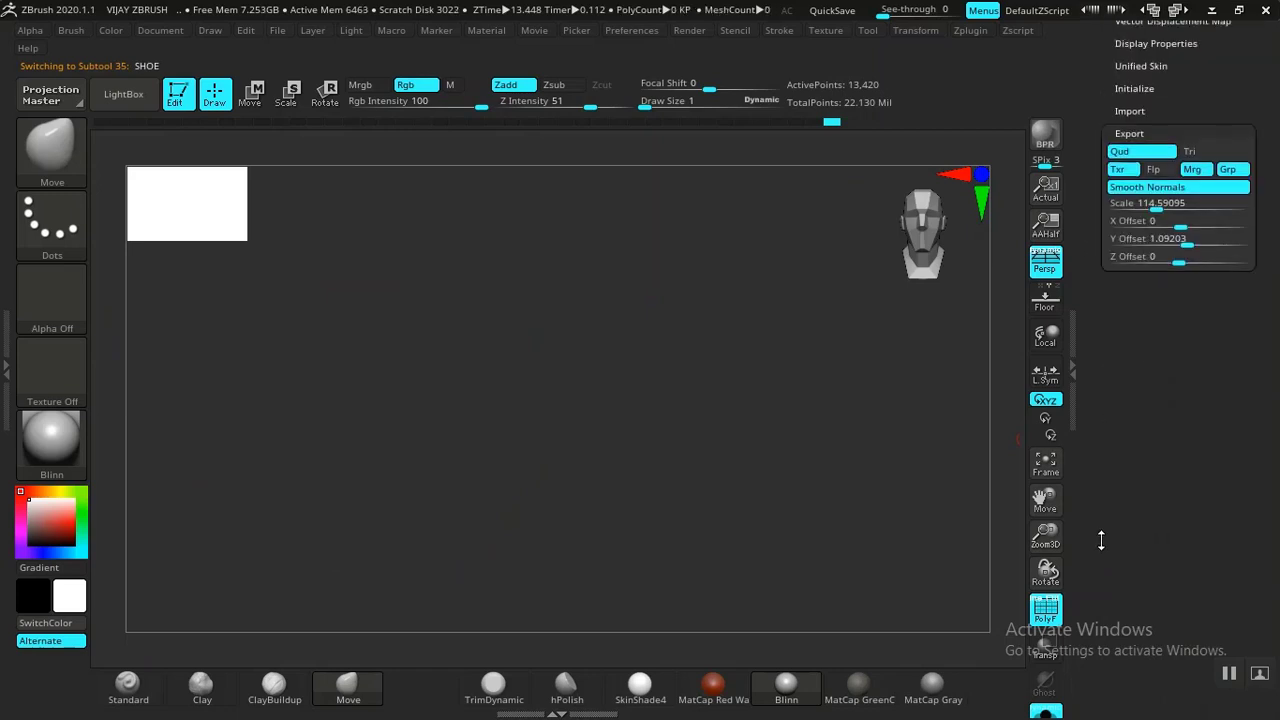
pyautogui.scroll(8, 1254, 204)
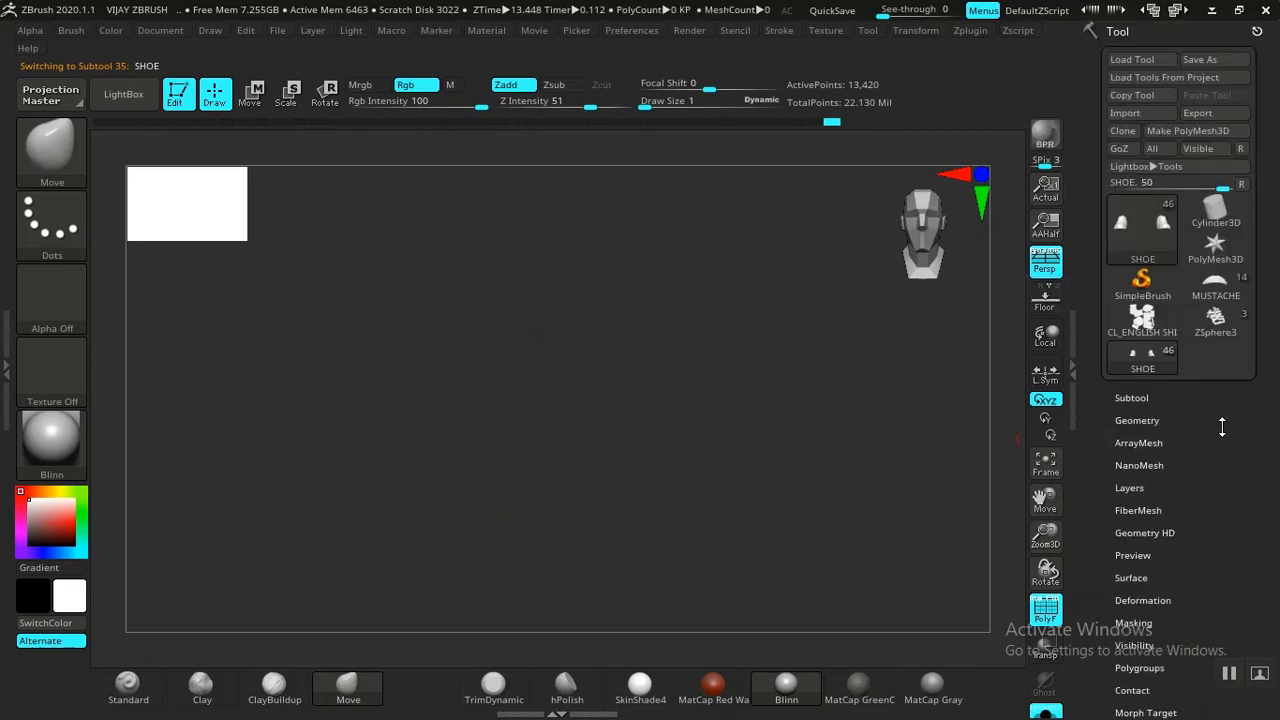
pyautogui.click(1206, 112)
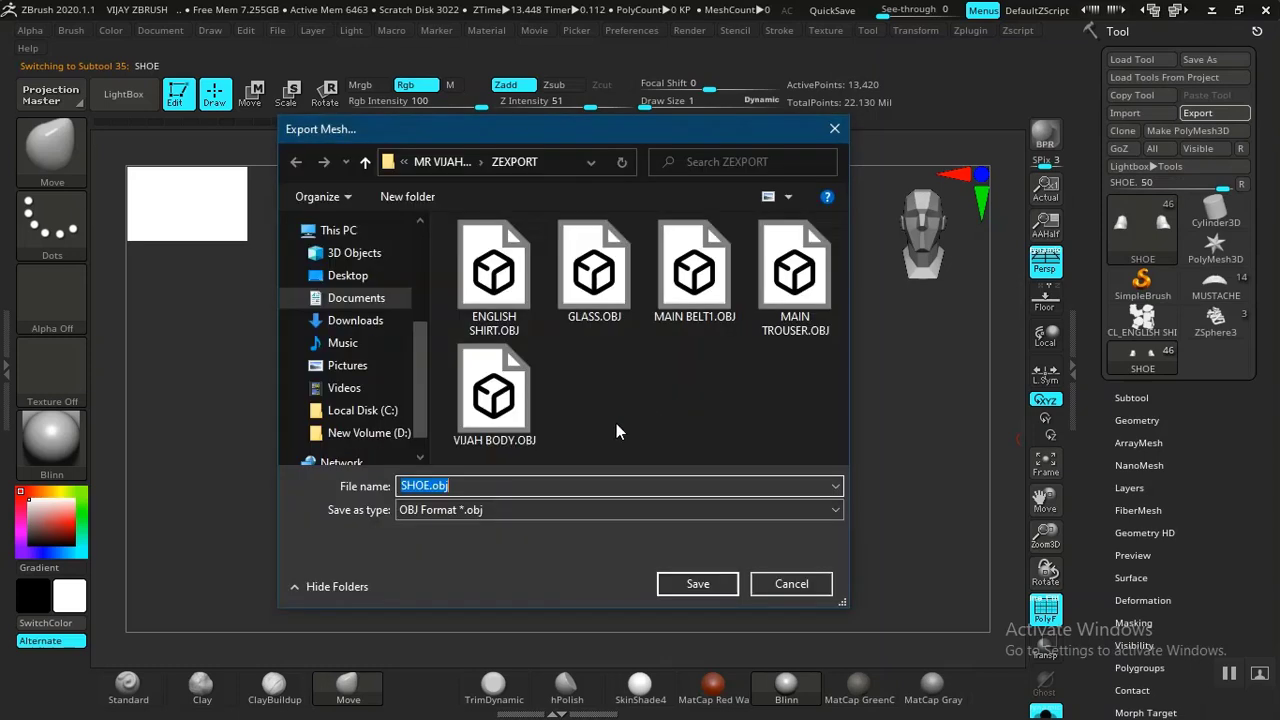
pyautogui.click(697, 586)
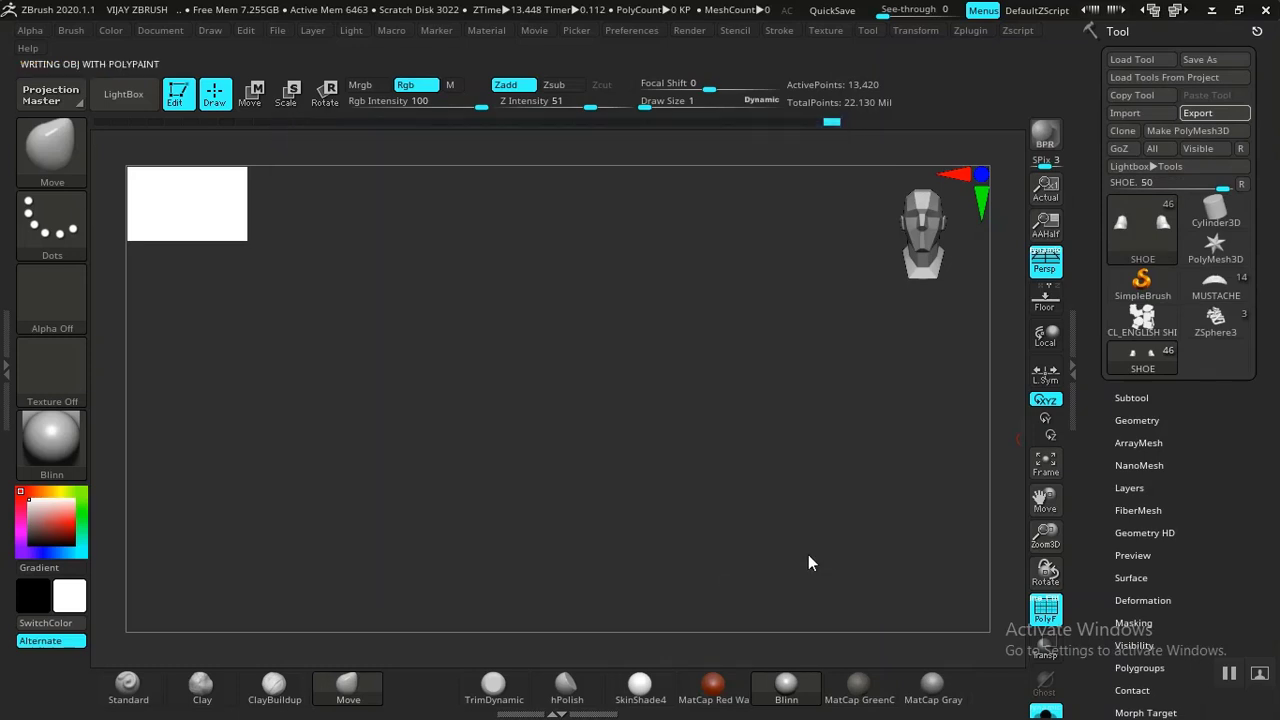
# Step: Make the SHOE HOLE subtool active, check its export options and export it in OBJ format to the ZEXPORT folder
pyautogui.click(1133, 397)
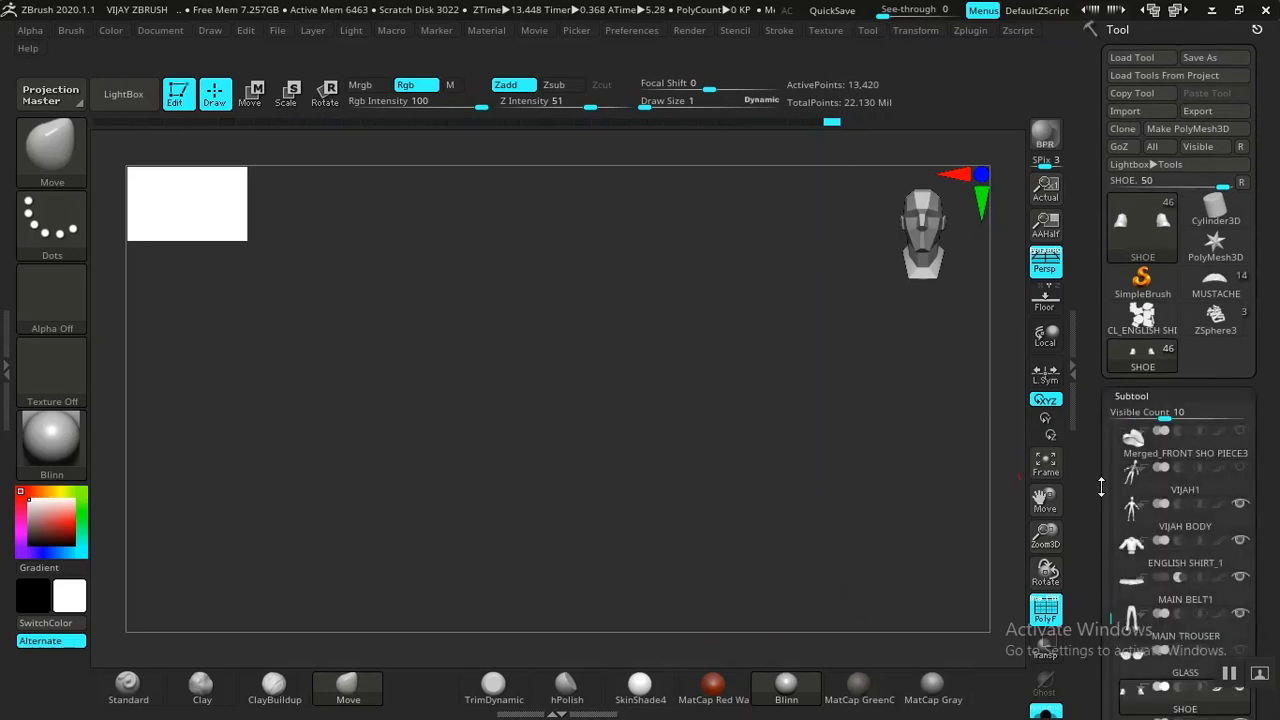
pyautogui.click(1143, 389)
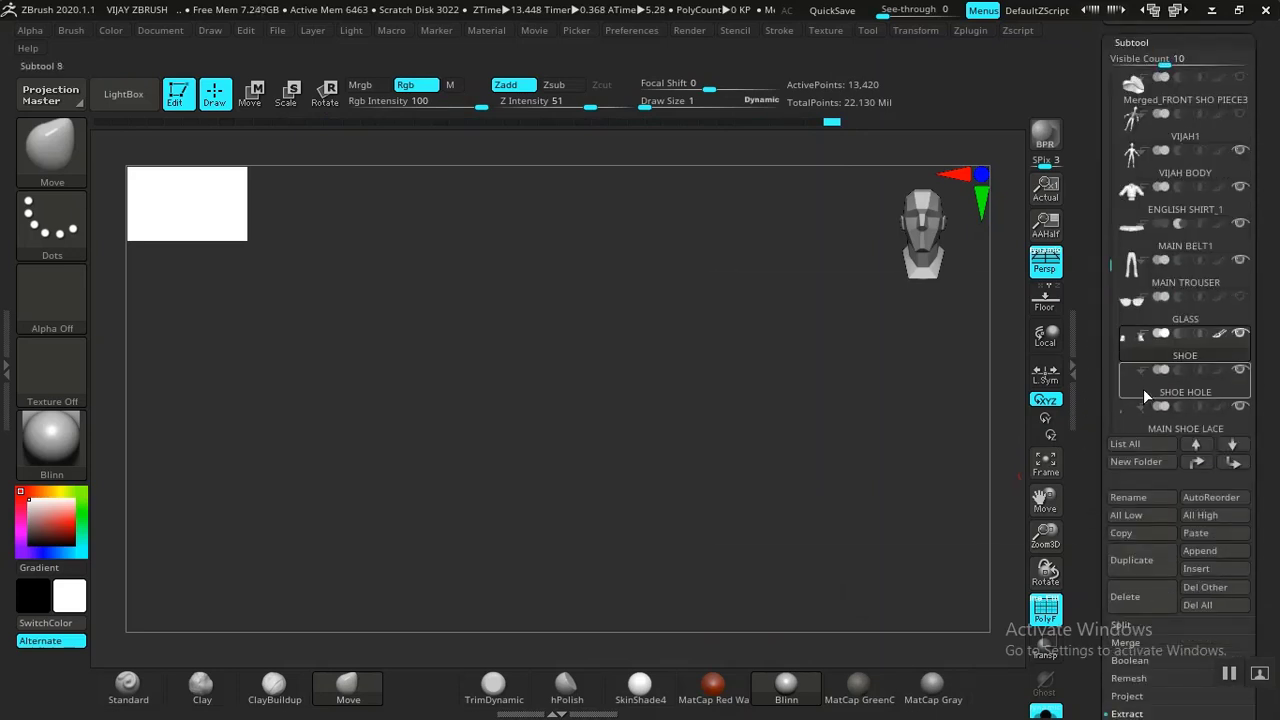
pyautogui.moveTo(1090, 530); pyautogui.dragTo(1088, 514)
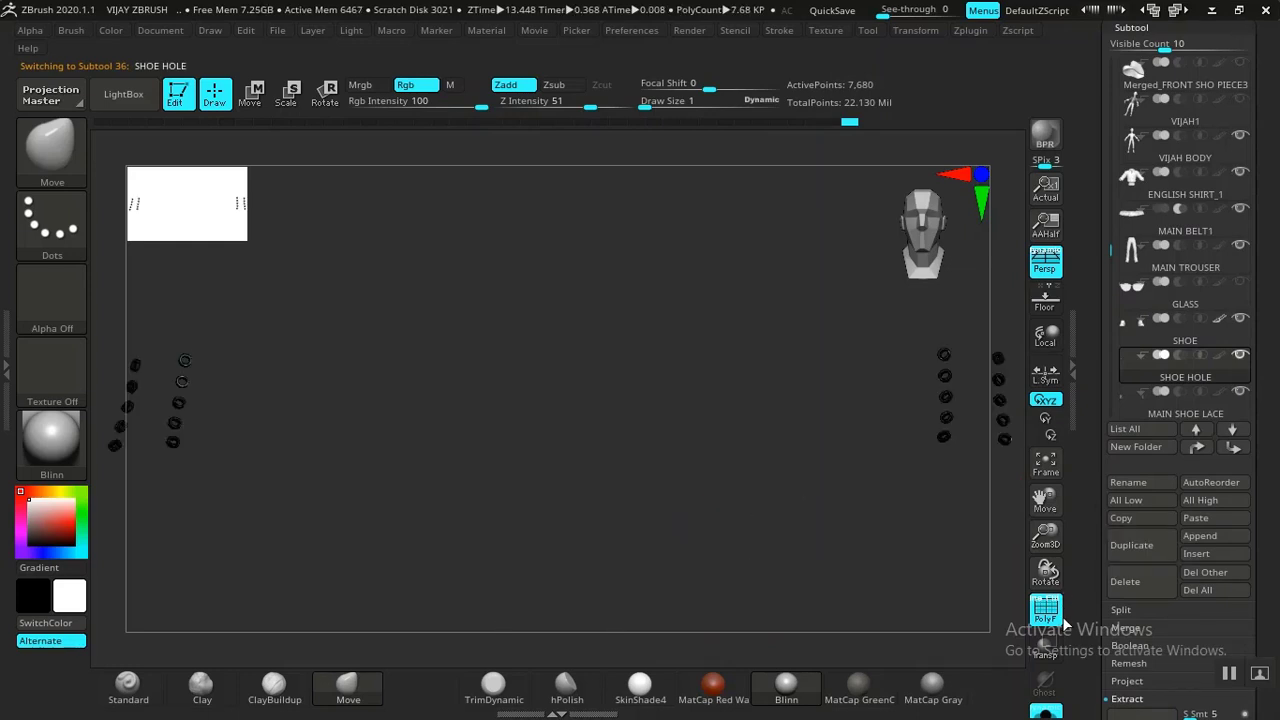
pyautogui.moveTo(1080, 622); pyautogui.dragTo(1092, 380)
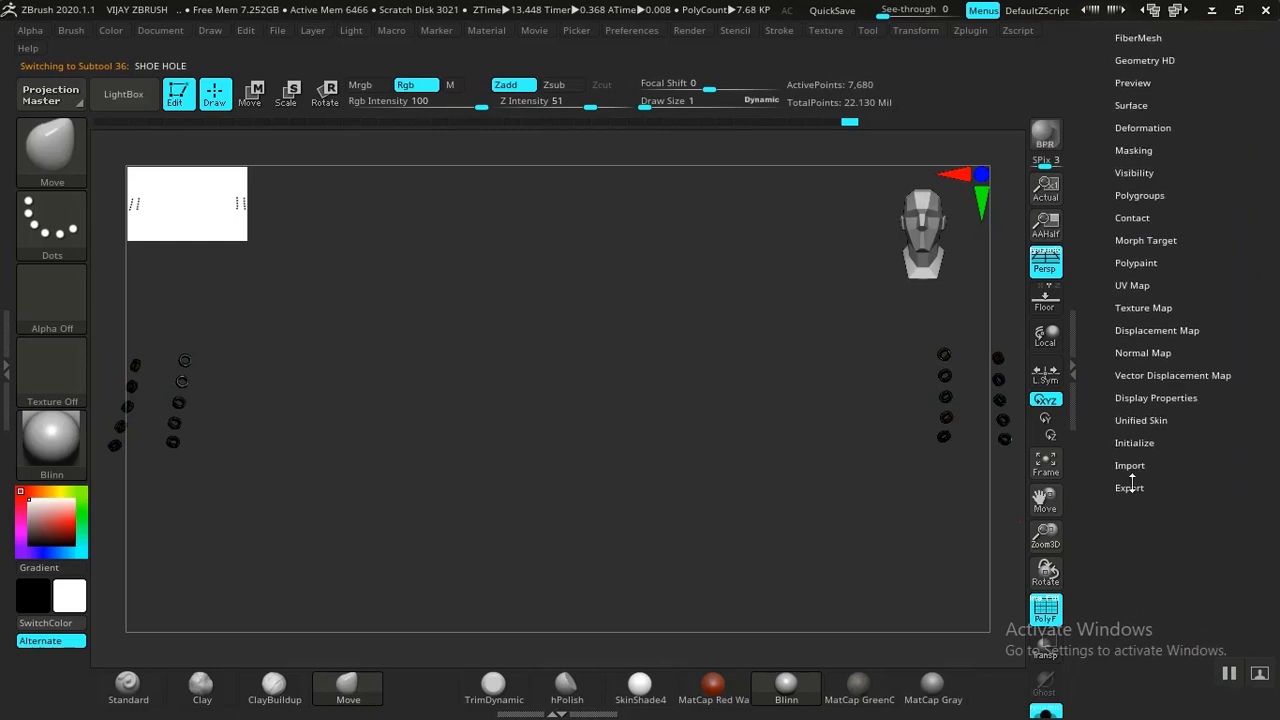
pyautogui.click(1132, 484)
pyautogui.moveTo(1134, 498); pyautogui.dragTo(1127, 592)
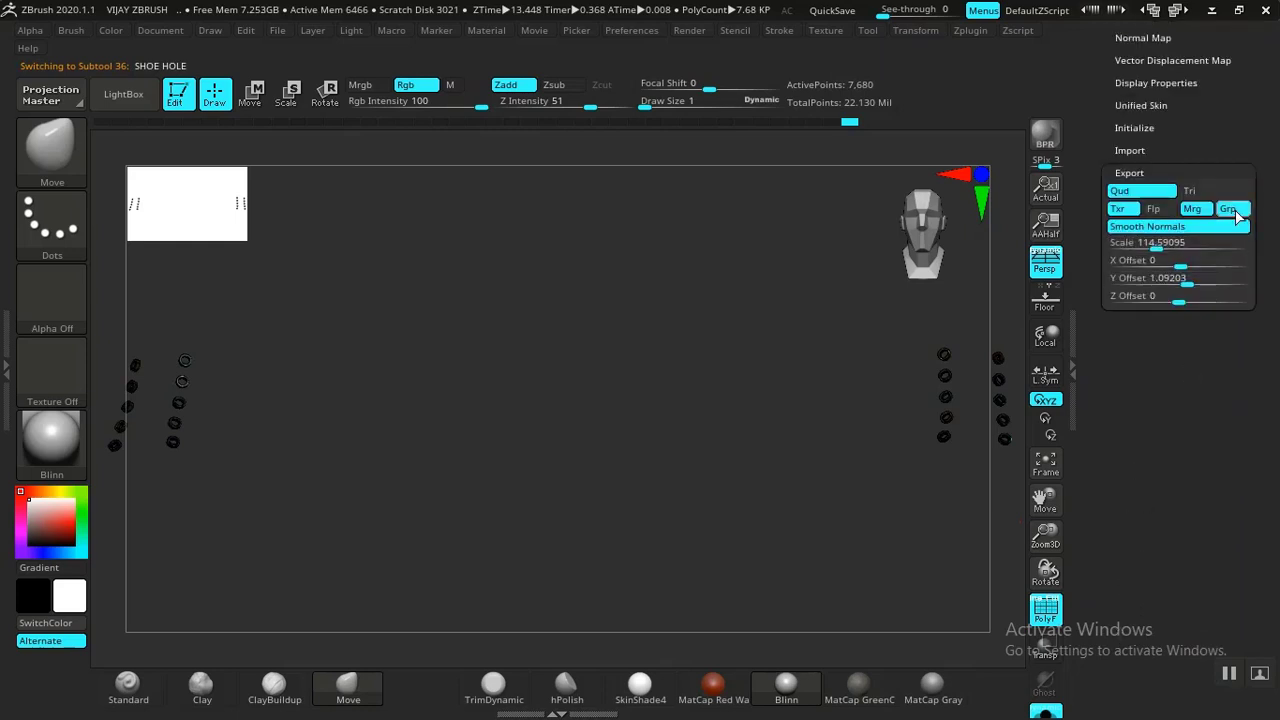
pyautogui.moveTo(1275, 154); pyautogui.dragTo(1251, 400)
pyautogui.click(1200, 113)
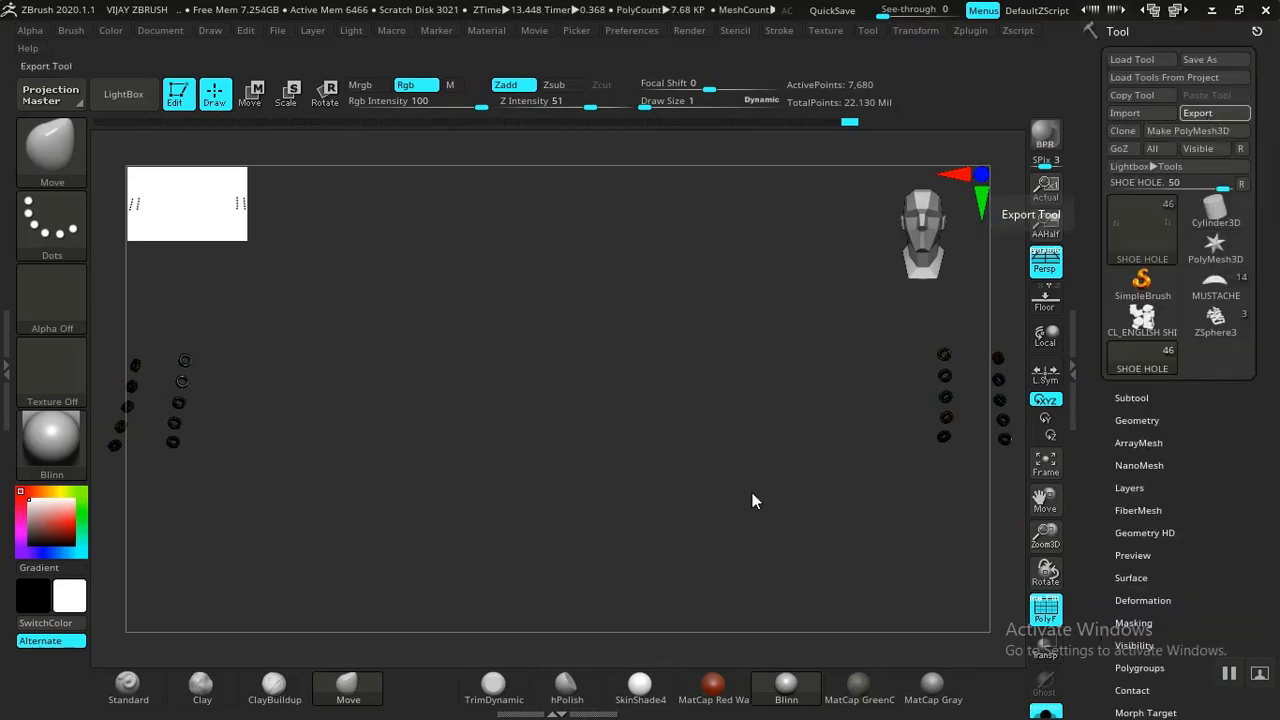
pyautogui.click(690, 583)
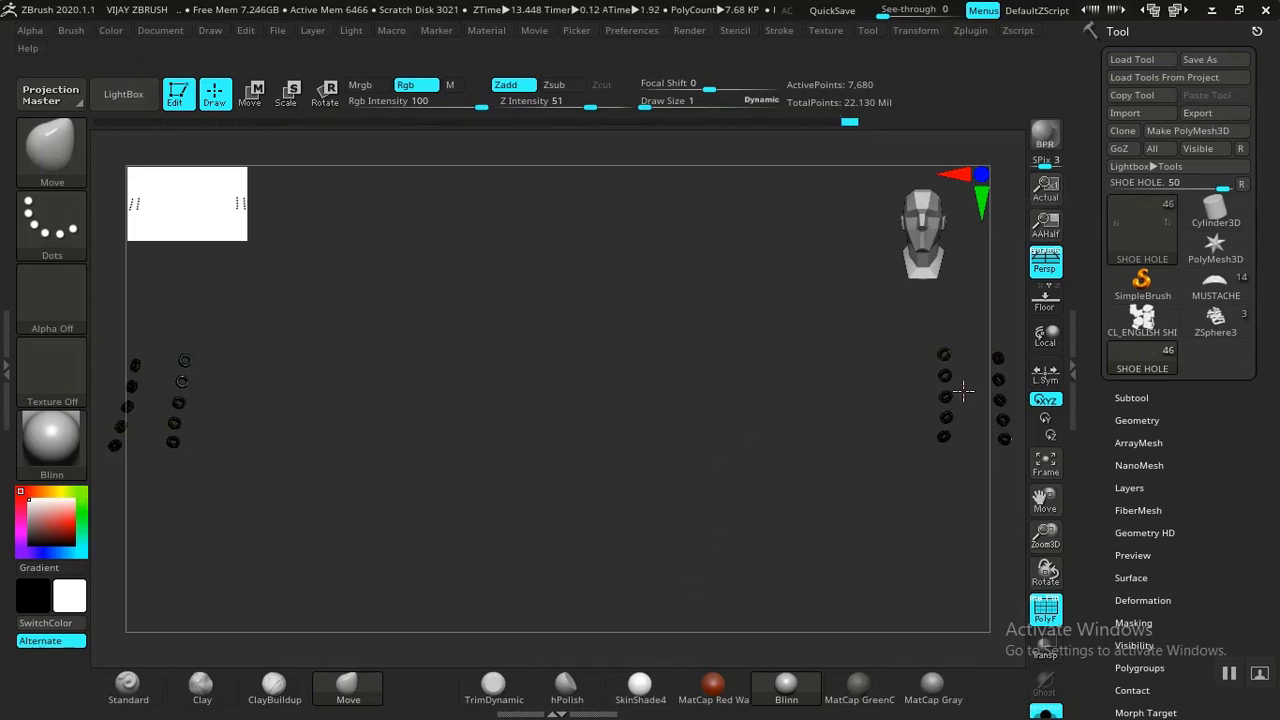
# Step: Return to the subtool list and make the MAIN SHOE LACE subtool active
pyautogui.moveTo(1095, 478); pyautogui.dragTo(1110, 435)
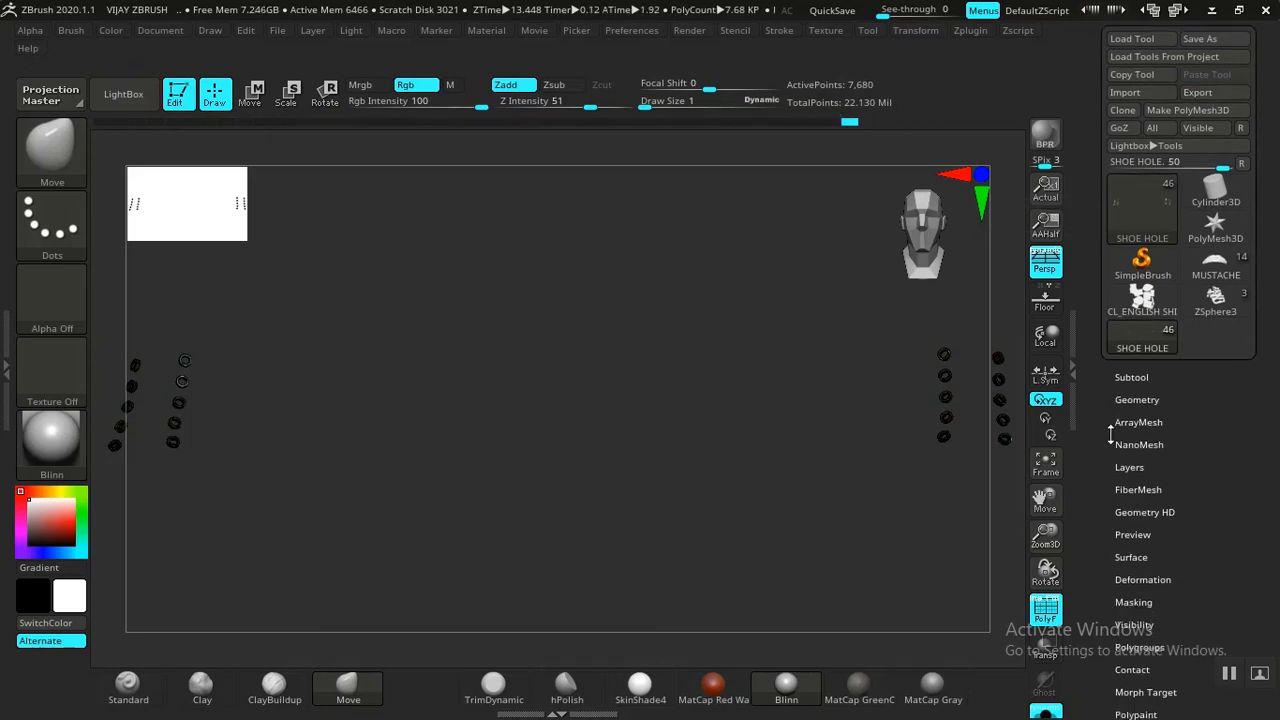
pyautogui.click(1131, 377)
pyautogui.moveTo(1096, 454); pyautogui.dragTo(1095, 365)
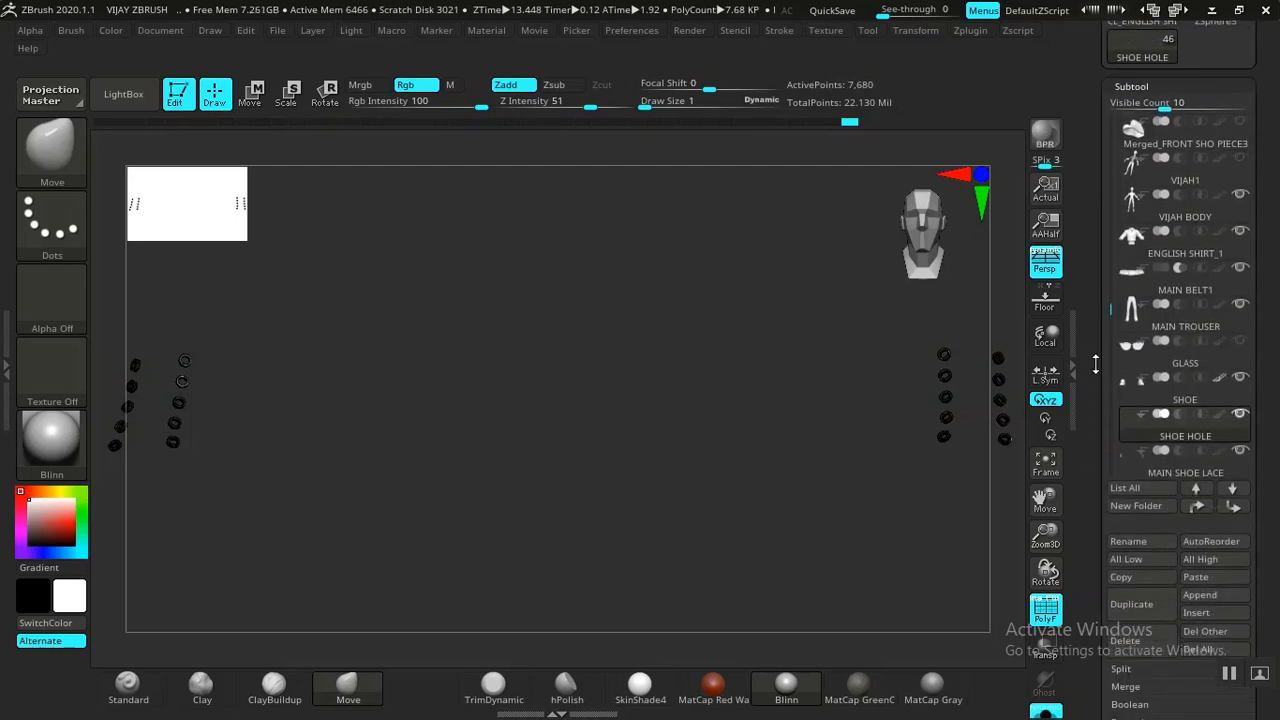
pyautogui.moveTo(1112, 305); pyautogui.dragTo(1112, 330)
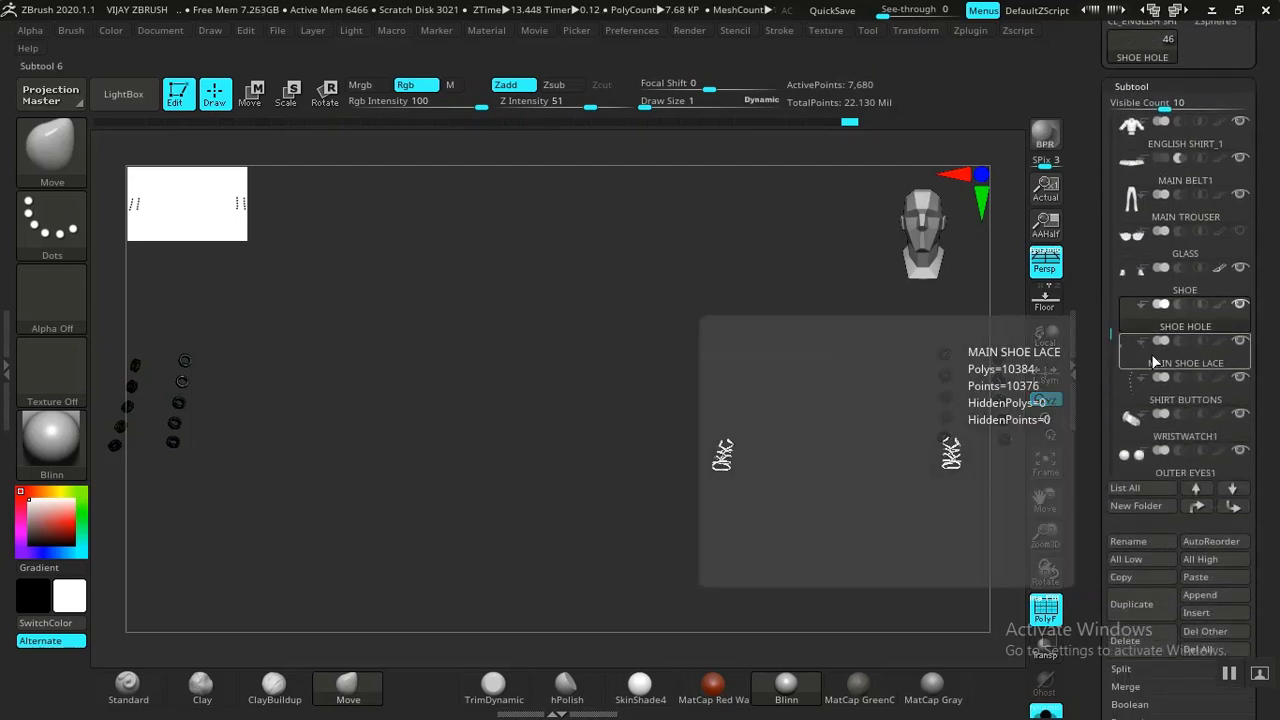
pyautogui.click(1155, 365)
# Step: Turn off the Grp export option for the shoe laces and check their subdivision level in the geometry settings
pyautogui.moveTo(1088, 490); pyautogui.dragTo(1091, 243)
pyautogui.click(1130, 460)
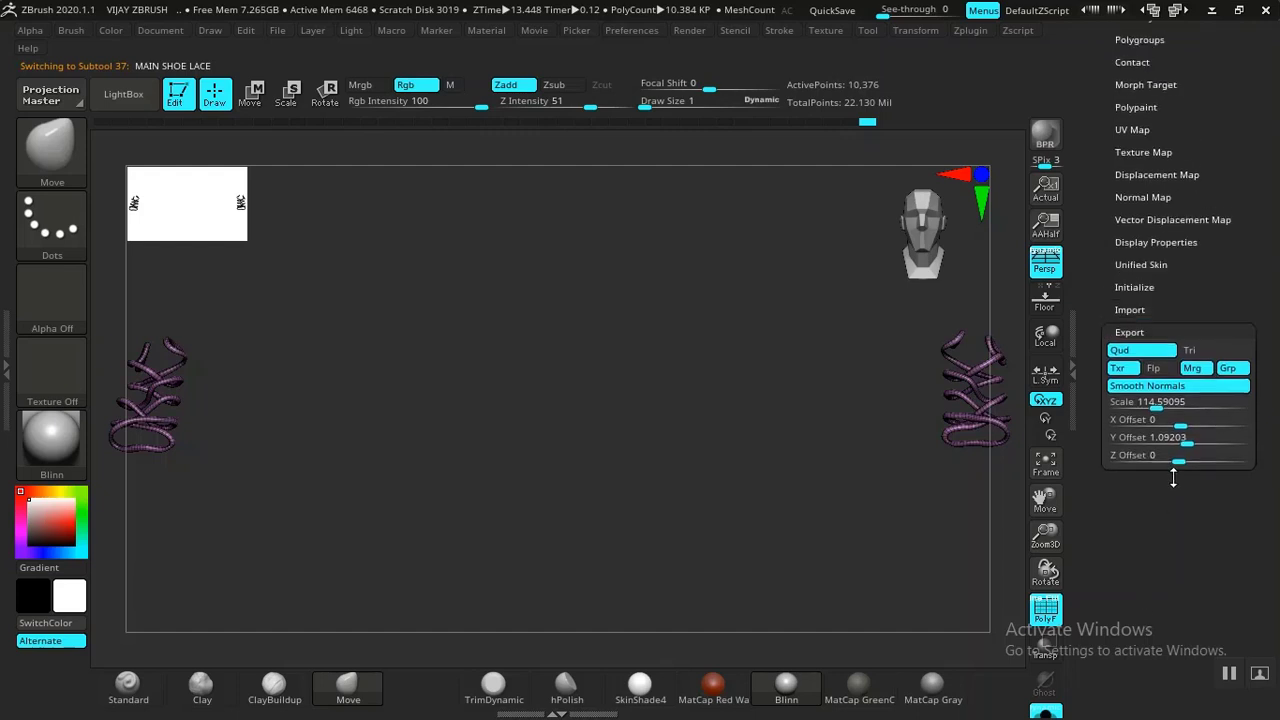
pyautogui.click(1231, 371)
pyautogui.moveTo(1237, 249); pyautogui.dragTo(1165, 292)
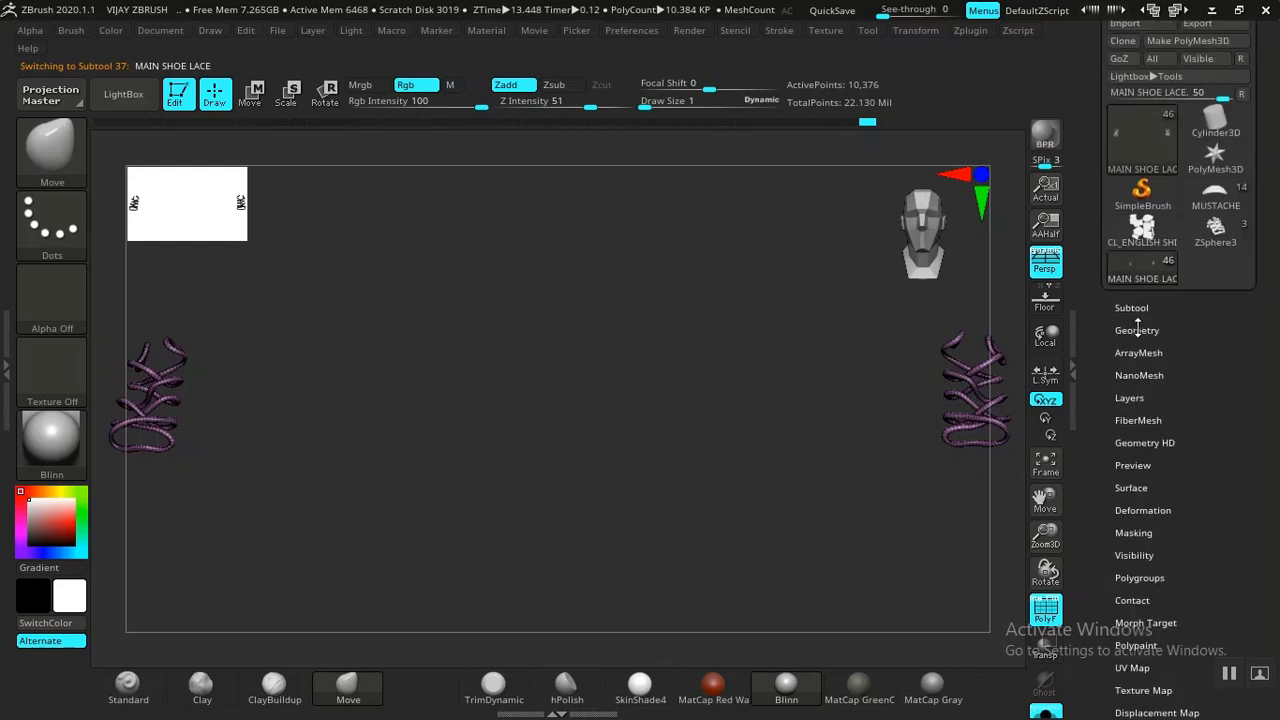
pyautogui.click(1137, 330)
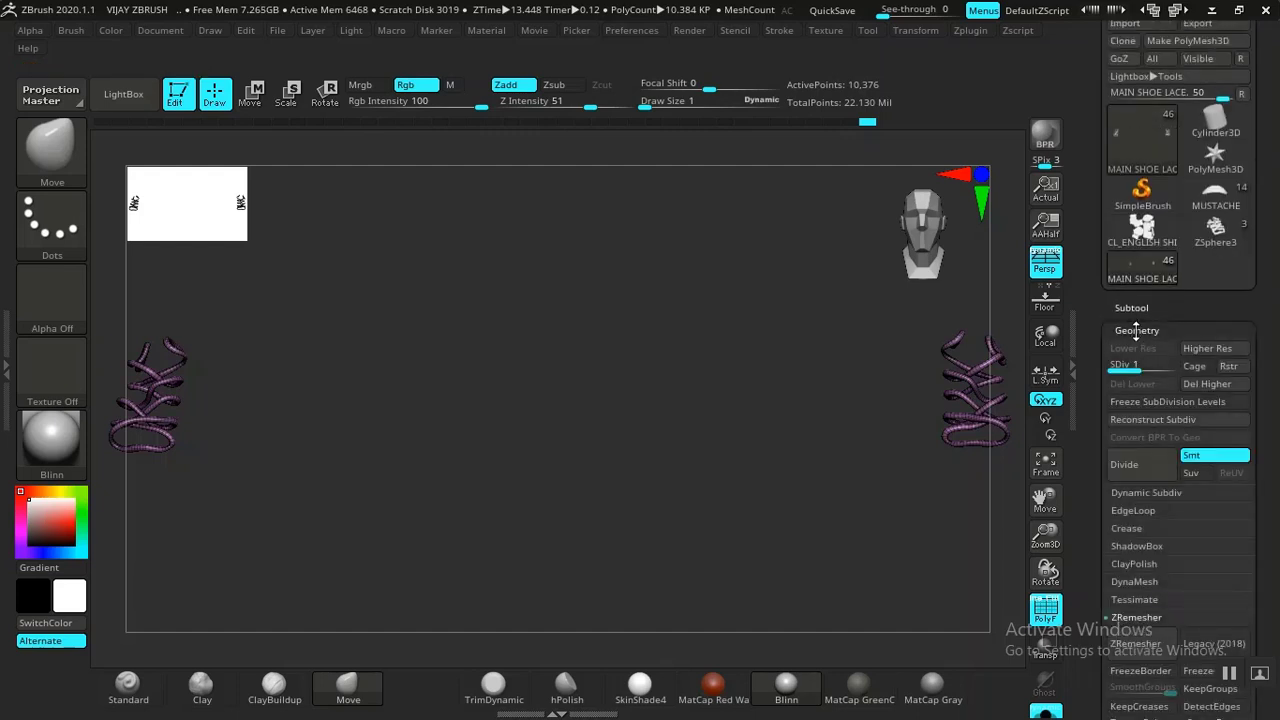
pyautogui.click(1137, 330)
# Step: Recheck the export options and export the shoe laces in OBJ format as MAIN SHOE LACE to the ZEXPORT folder
pyautogui.moveTo(1116, 393); pyautogui.dragTo(1129, 269)
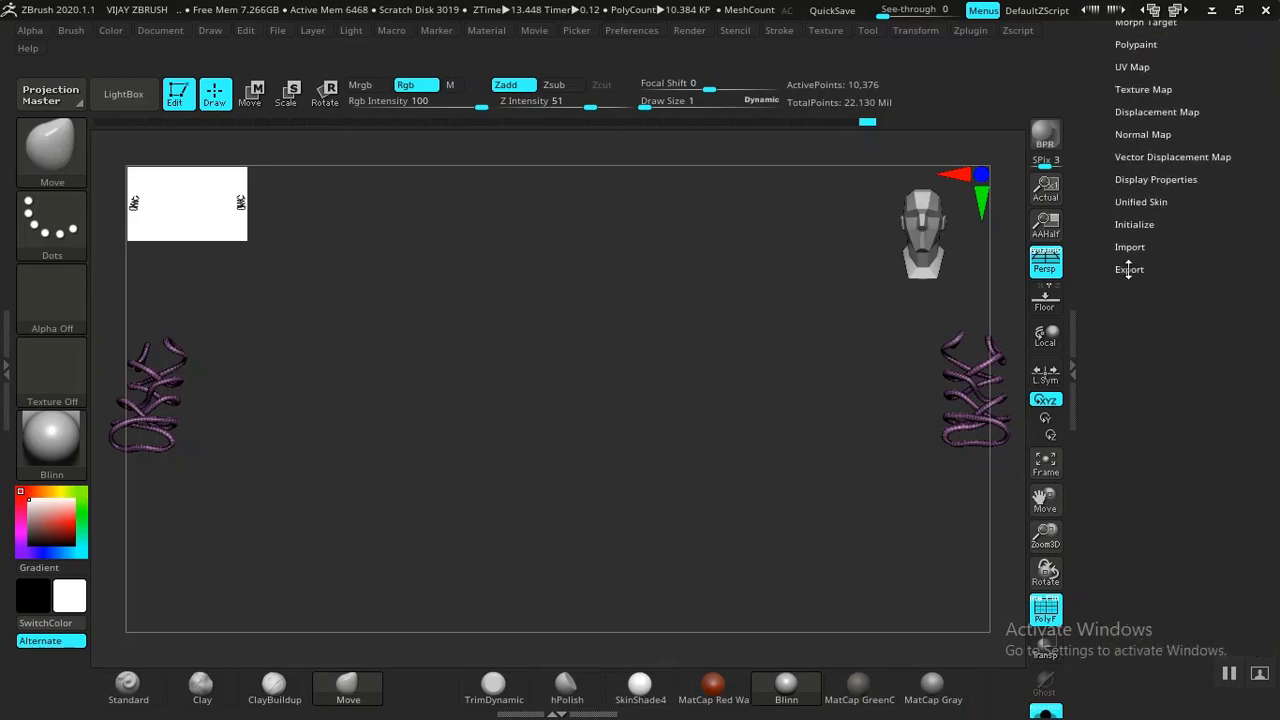
pyautogui.click(1129, 270)
pyautogui.moveTo(1260, 220); pyautogui.dragTo(1231, 308)
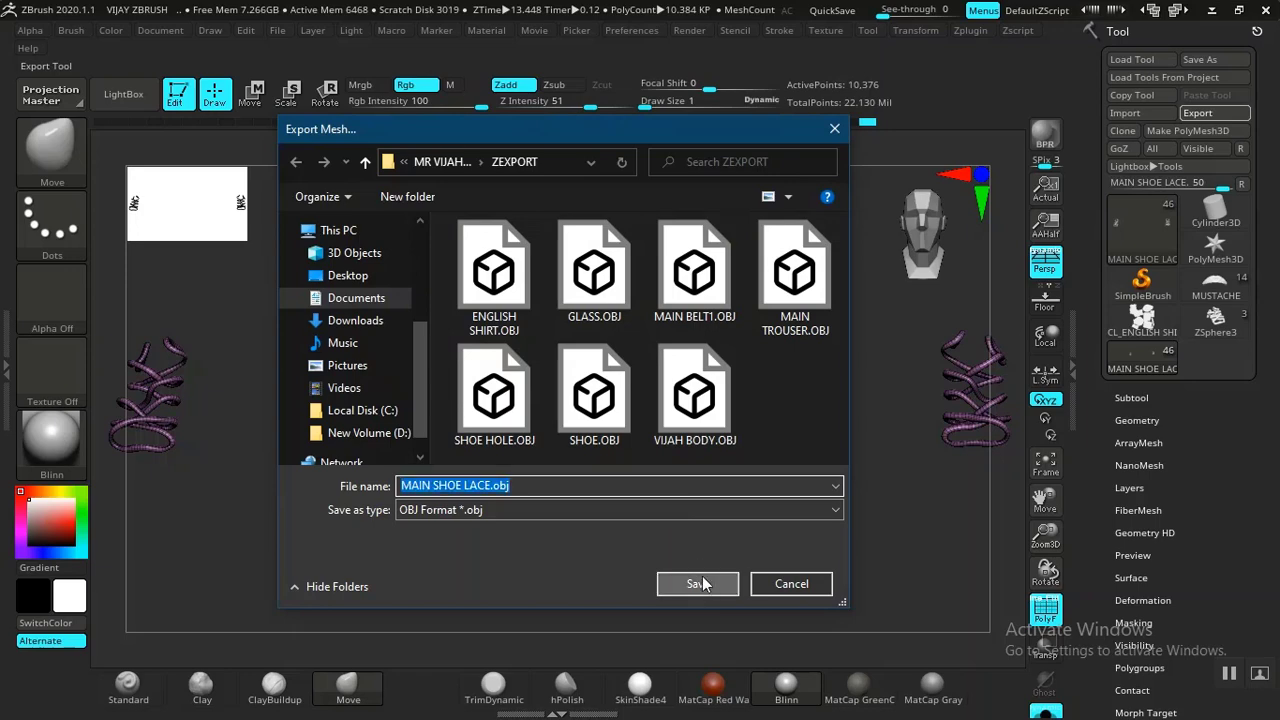
pyautogui.click(699, 579)
# Step: Return to the subtool list and make the SHIRT BUTTONS subtool active
pyautogui.moveTo(1084, 420); pyautogui.dragTo(1095, 355)
pyautogui.click(1120, 334)
pyautogui.moveTo(1092, 472); pyautogui.dragTo(1087, 344)
pyautogui.scroll(-5, 1087, 344)
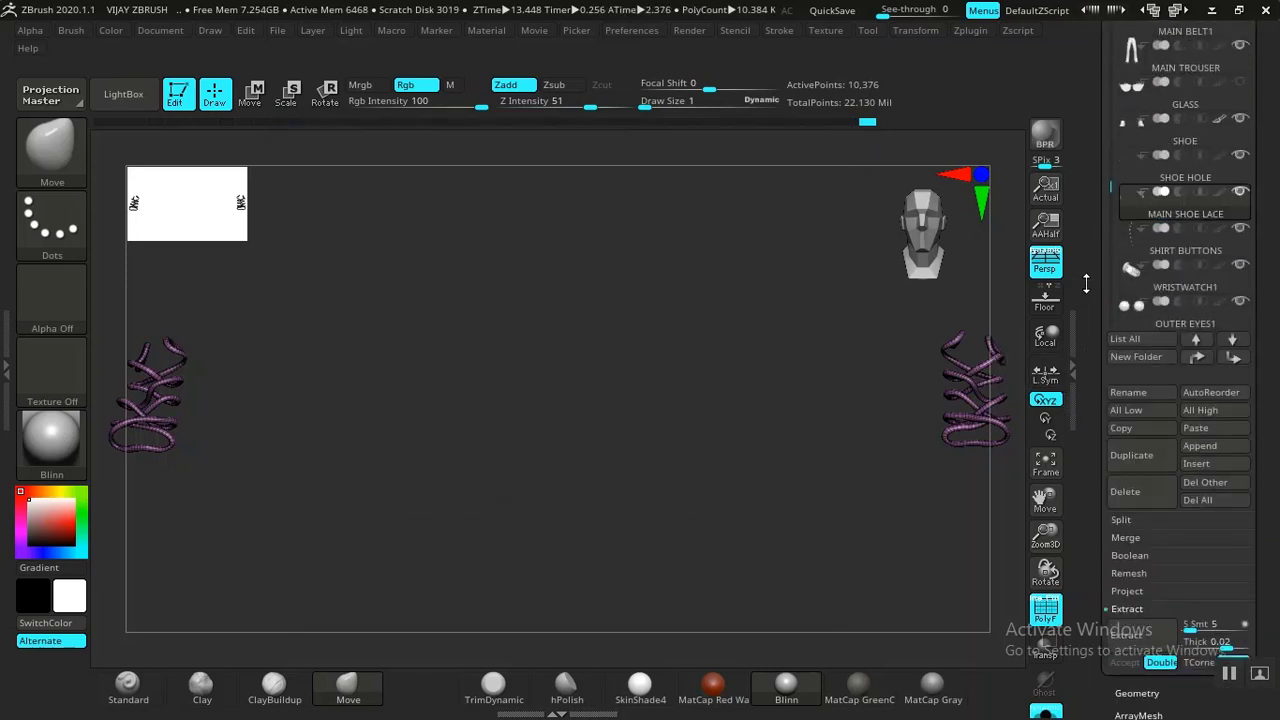
pyautogui.click(1150, 238)
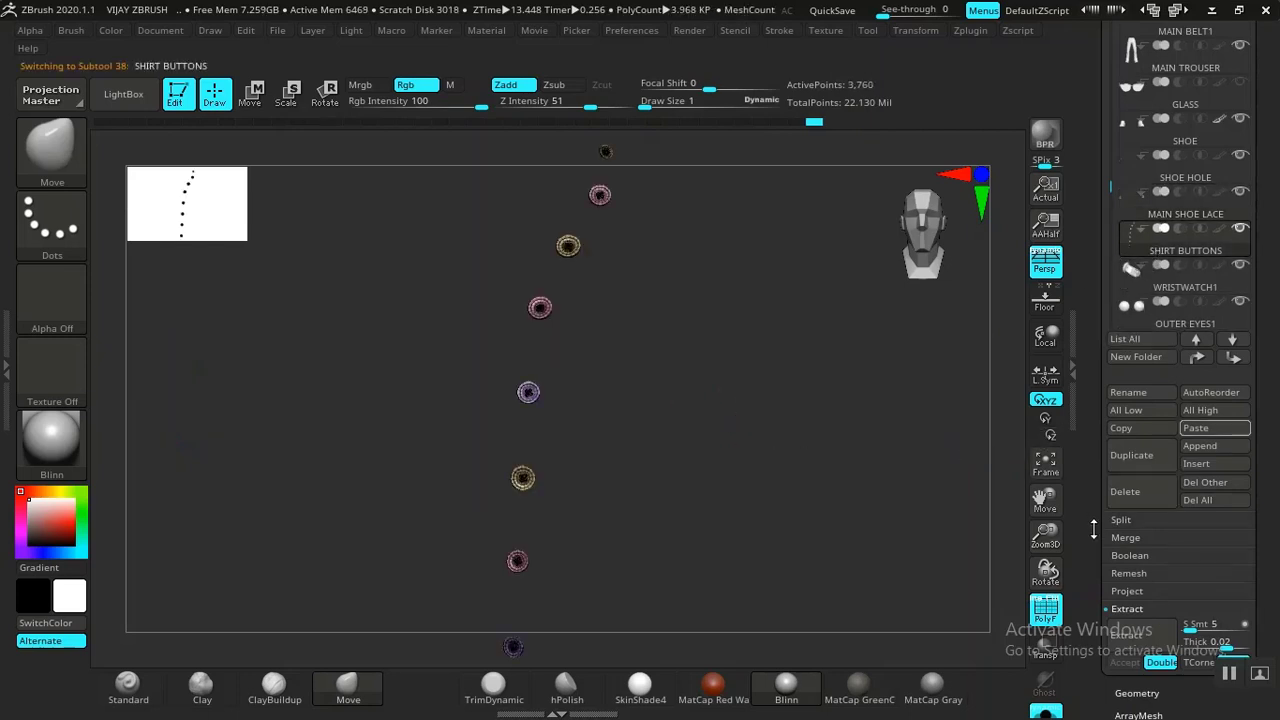
# Step: Check the buttons' export options and export them in OBJ format as SHIRT BUTTONS to the ZEXPORT folder
pyautogui.scroll(-12, 1093, 530)
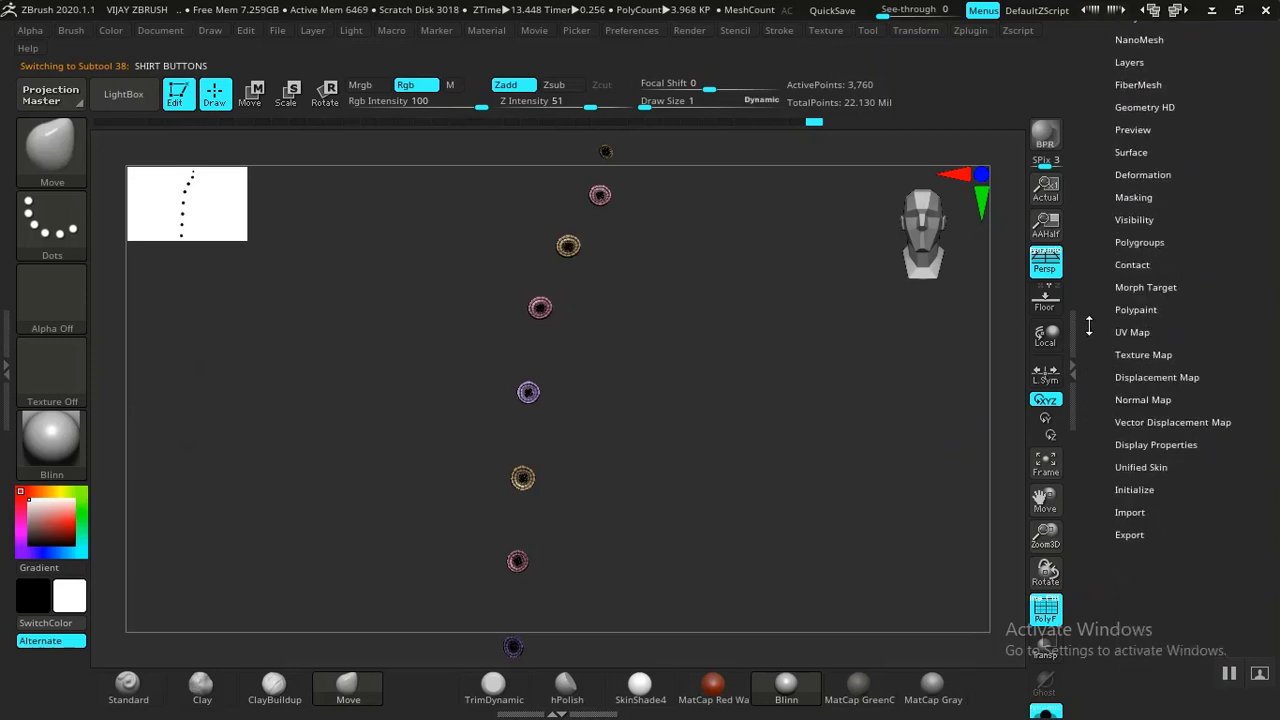
pyautogui.scroll(-4, 1089, 327)
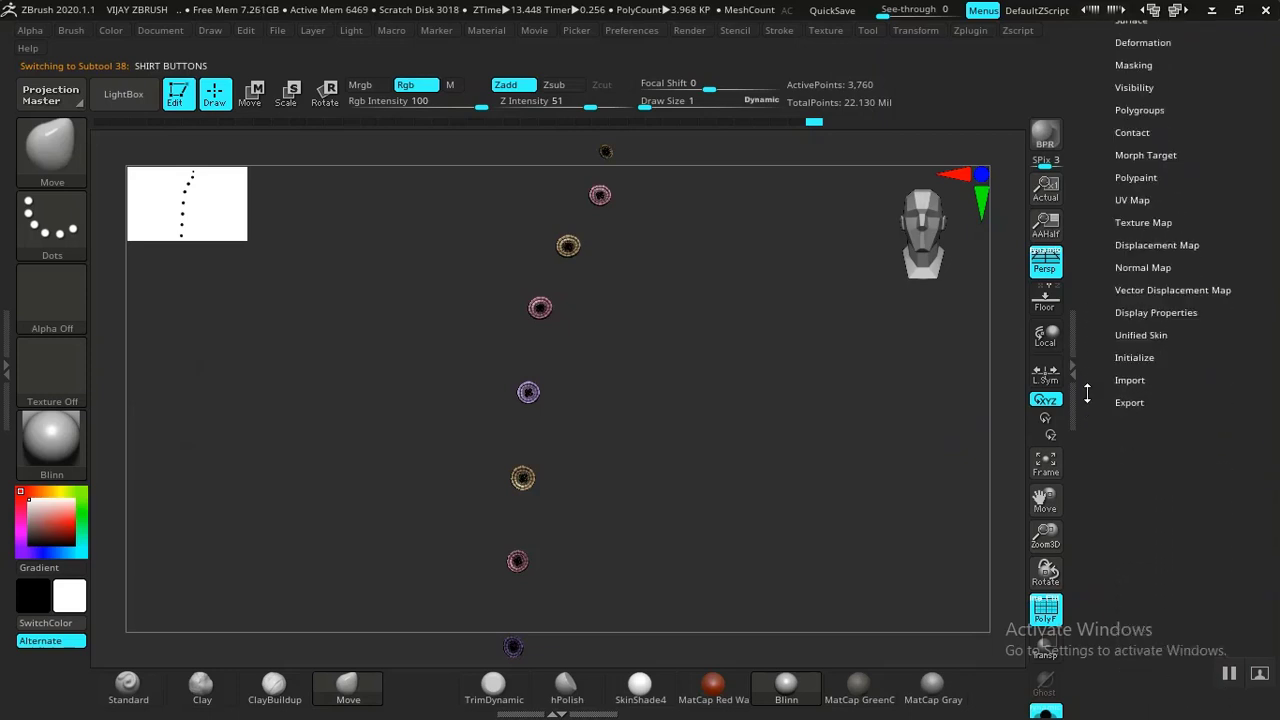
pyautogui.click(1129, 403)
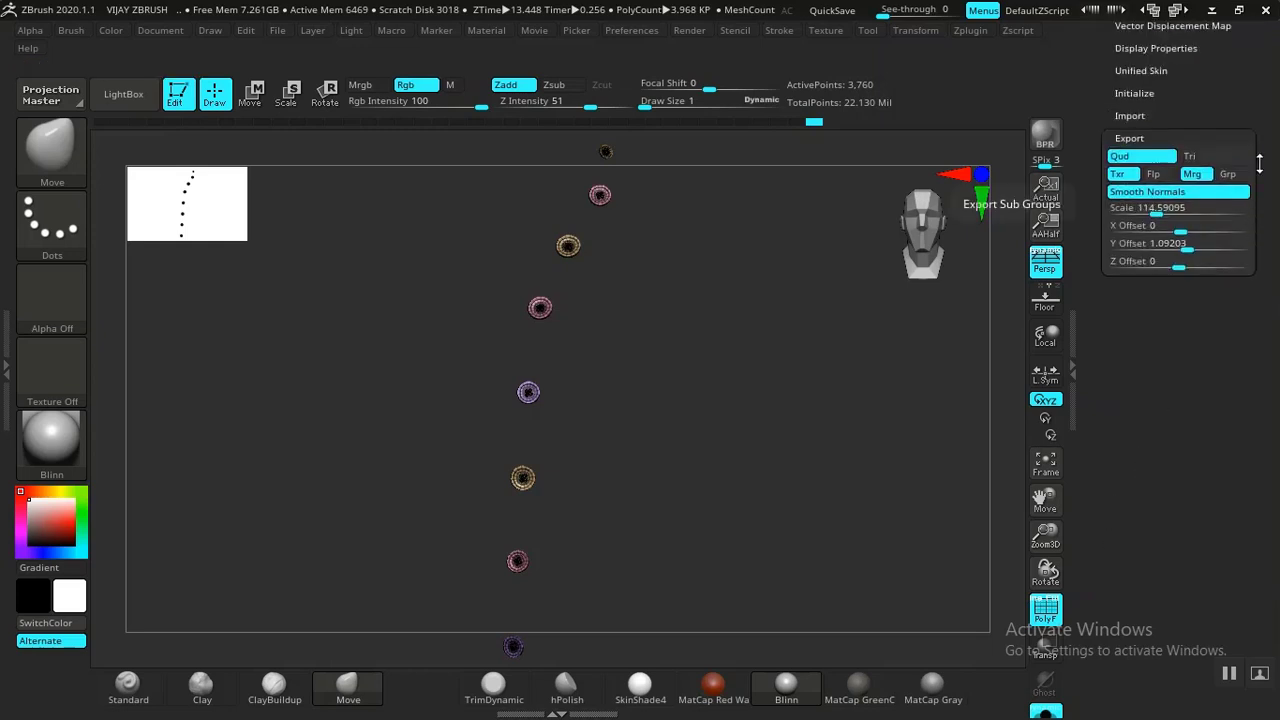
pyautogui.scroll(12, 1232, 181)
pyautogui.scroll(3, 1082, 283)
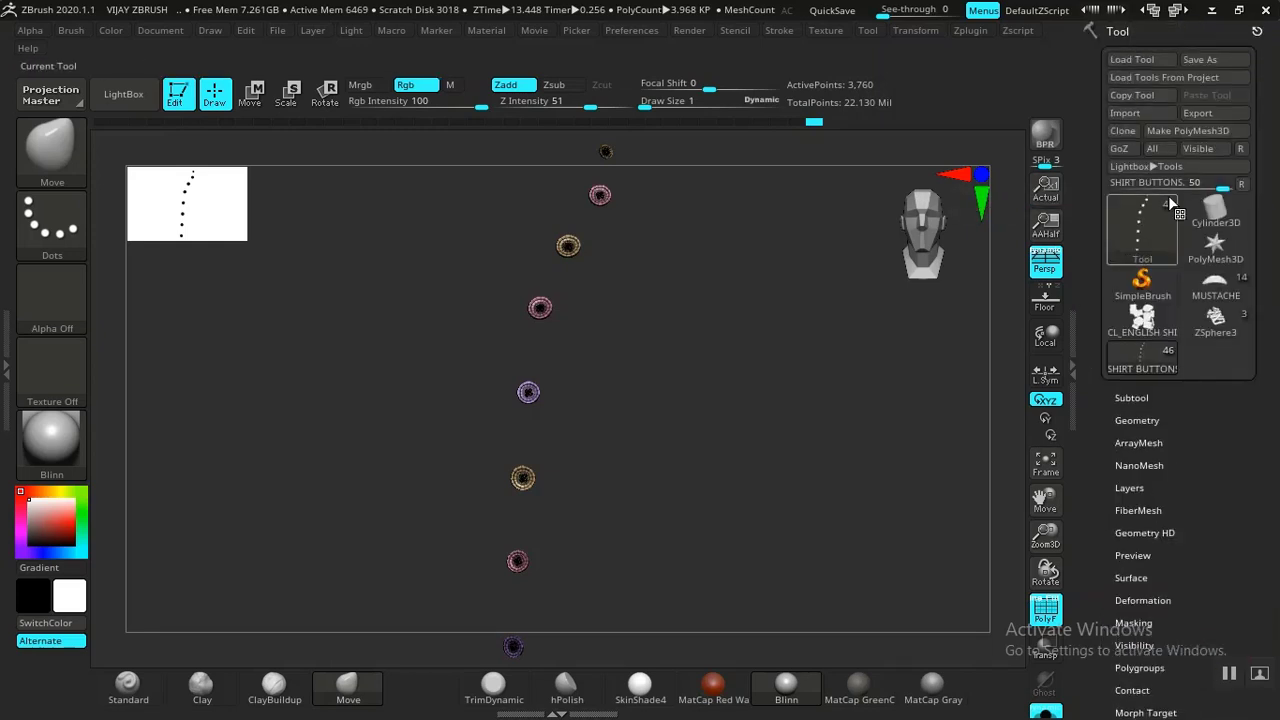
pyautogui.click(1205, 113)
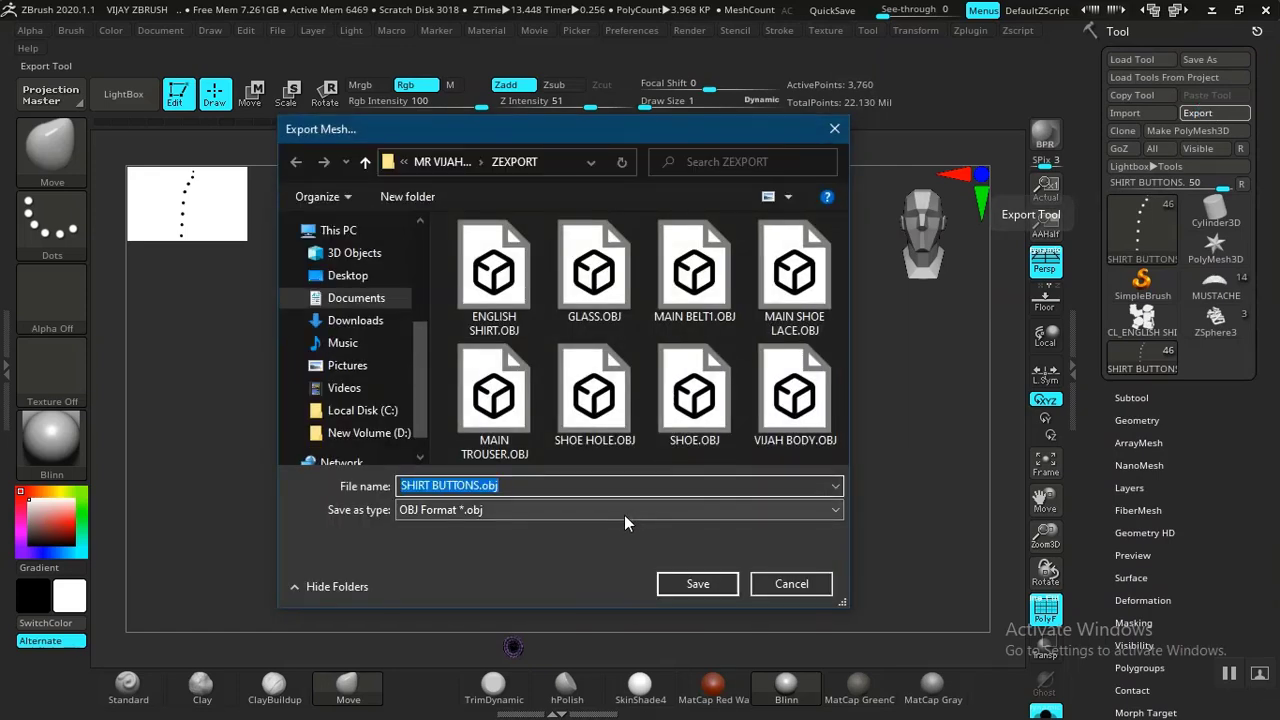
pyautogui.click(684, 586)
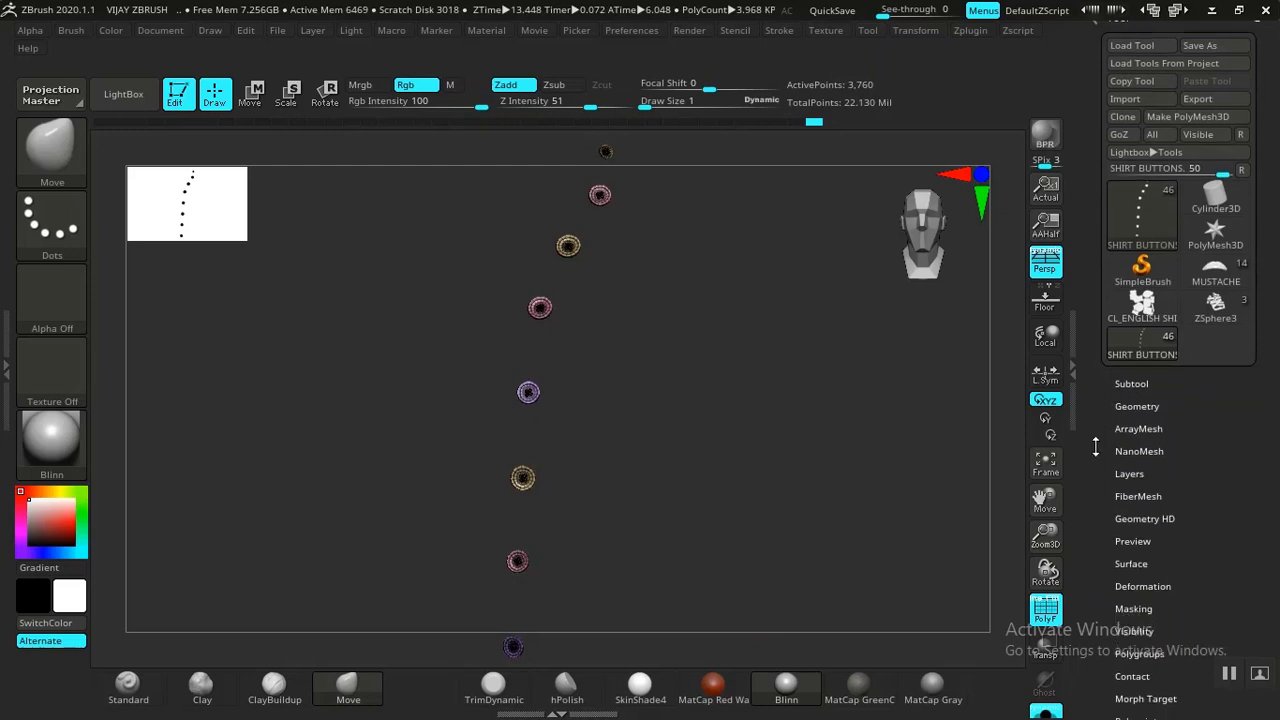
pyautogui.scroll(-5, 1093, 400)
pyautogui.click(1125, 443)
pyautogui.scroll(5, 1130, 425)
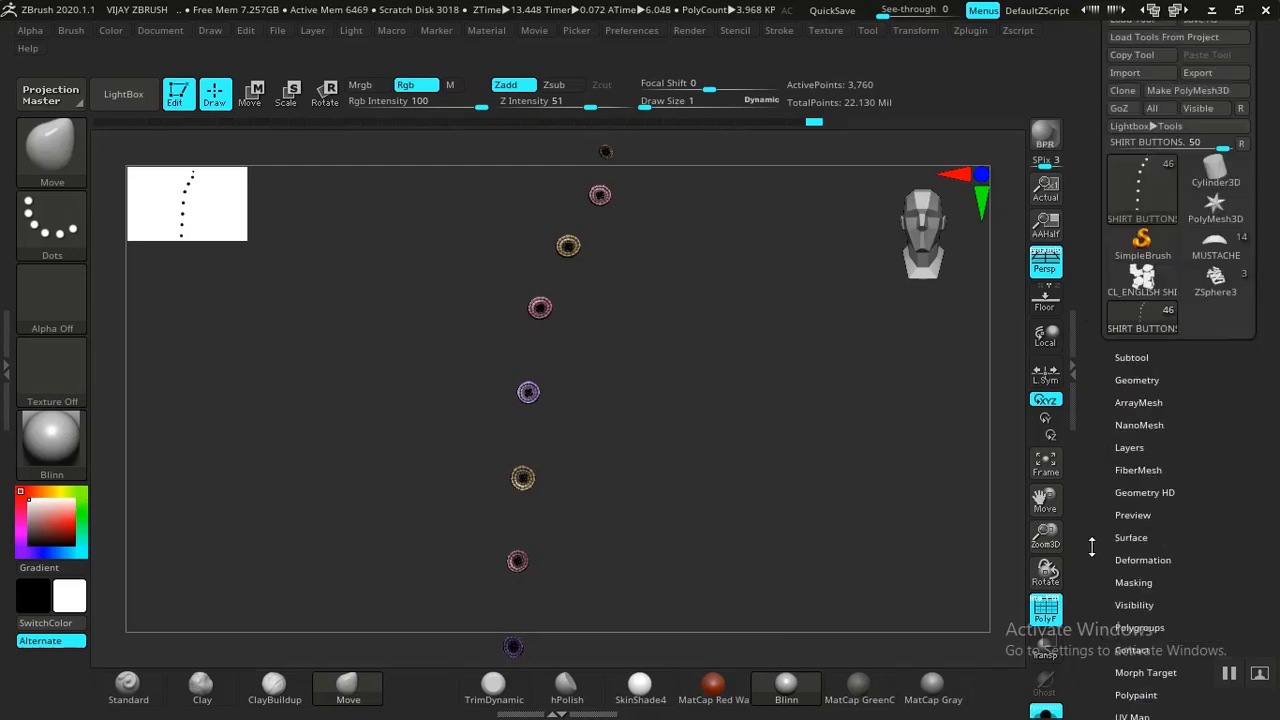
# Step: Return to the subtool list and make the WRISTWATCH1 subtool active
pyautogui.click(1133, 398)
pyautogui.scroll(-4, 1145, 380)
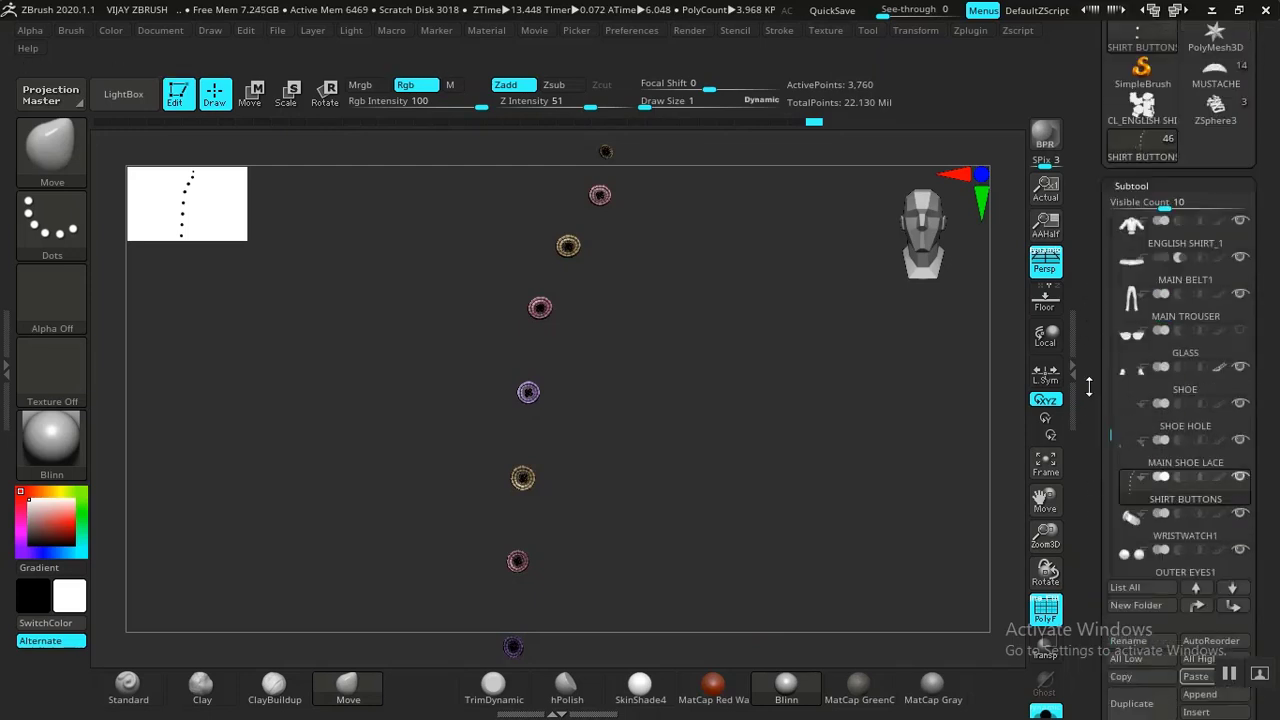
pyautogui.click(1148, 360)
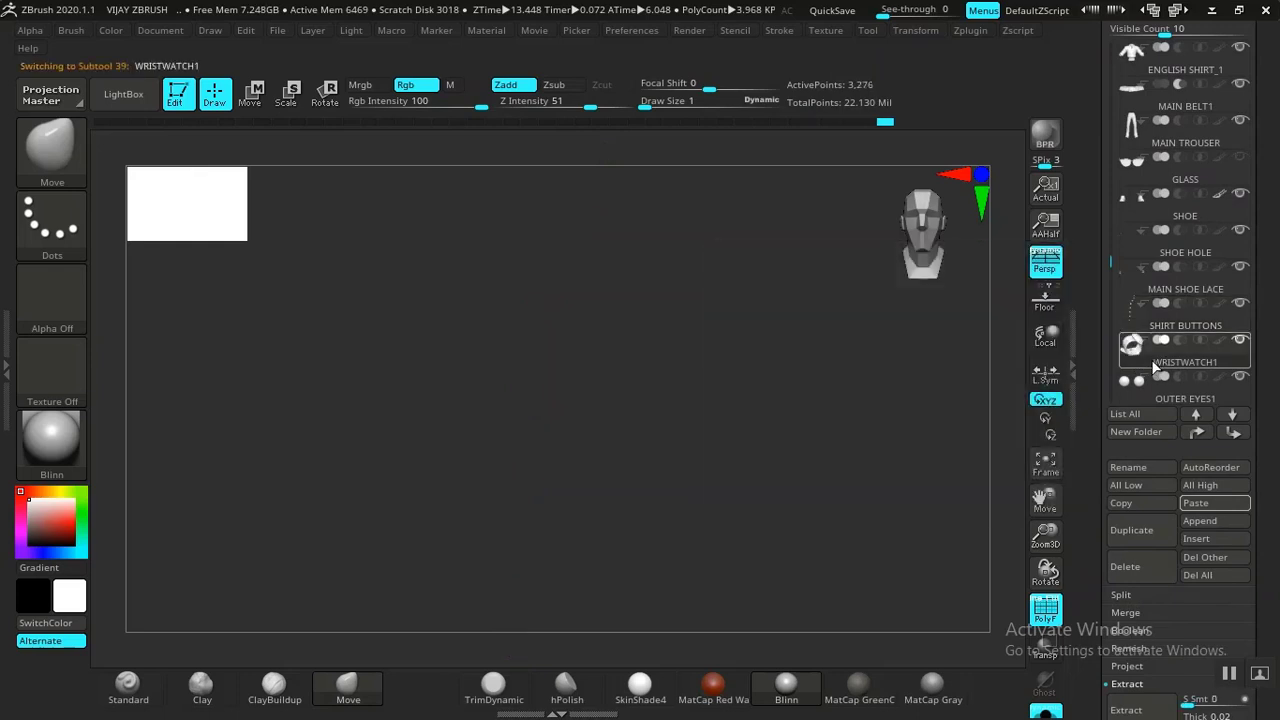
pyautogui.scroll(-1, 1088, 487)
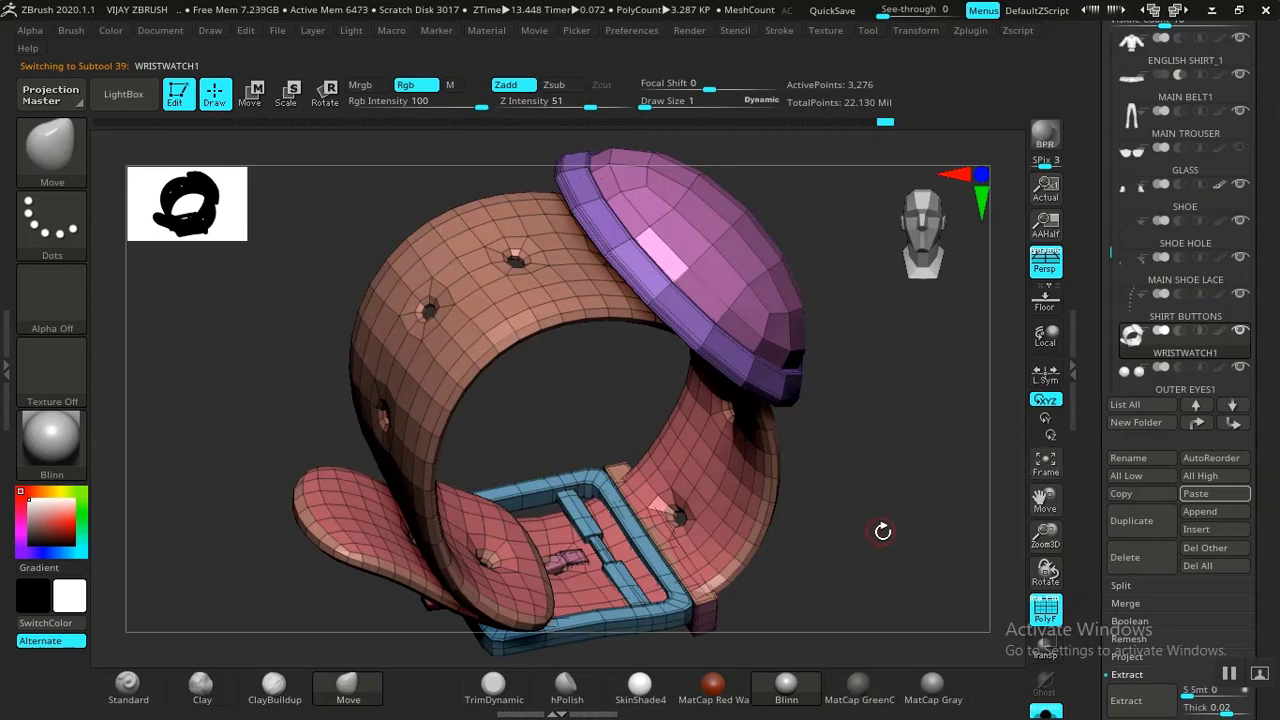
pyautogui.moveTo(894, 552); pyautogui.dragTo(845, 490)
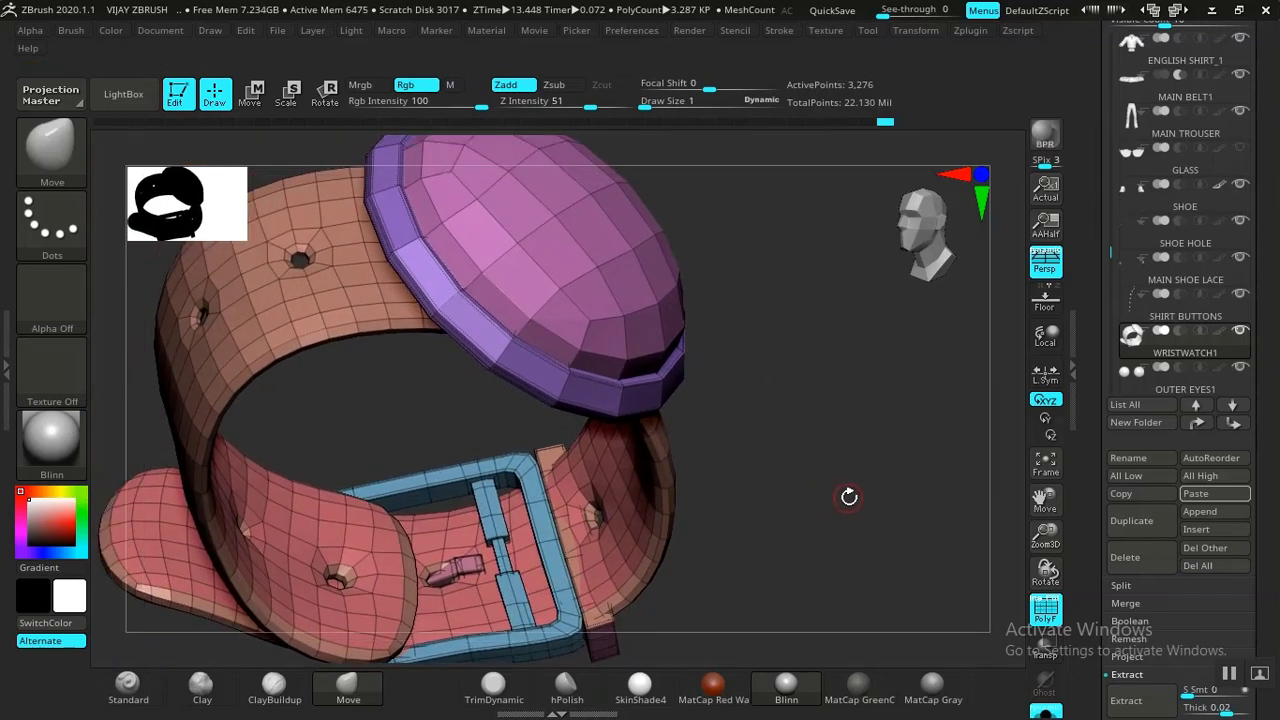
# Step: Try subdividing the wristwatch mesh once and isolate its glass dome to check the smoothness
pyautogui.press('d')
pyautogui.press('Return')
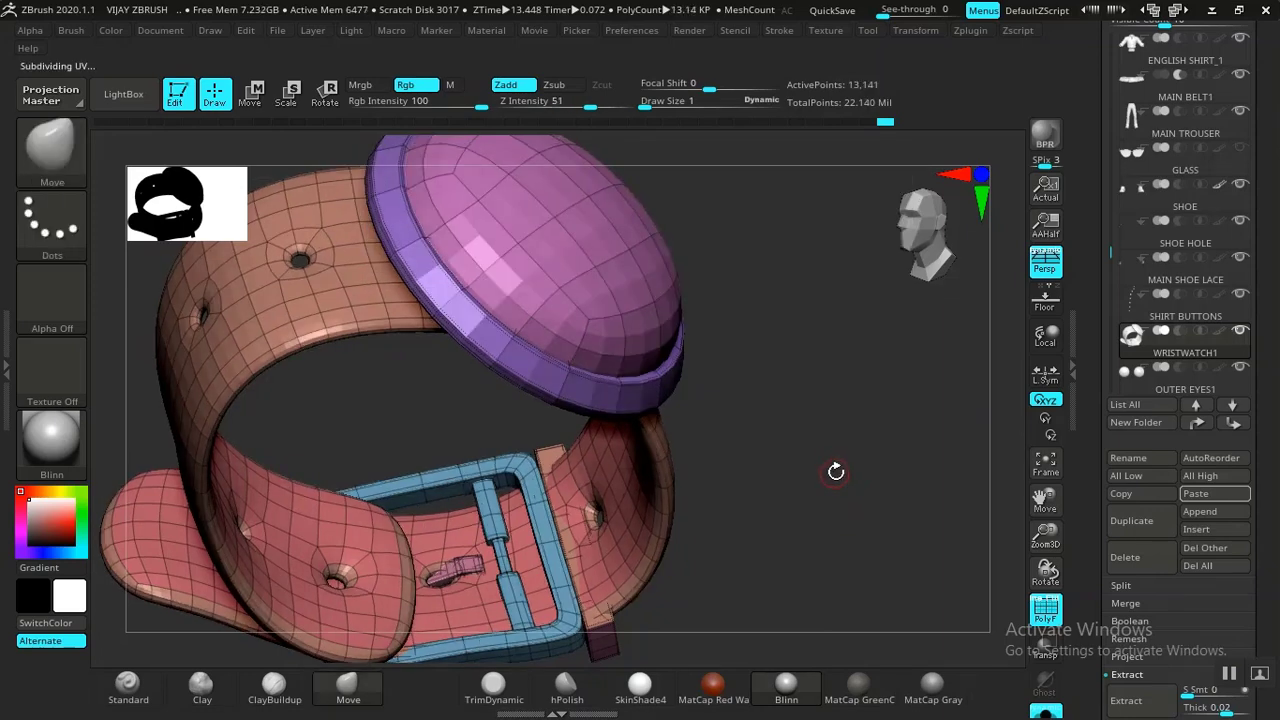
pyautogui.moveTo(836, 471); pyautogui.dragTo(845, 501)
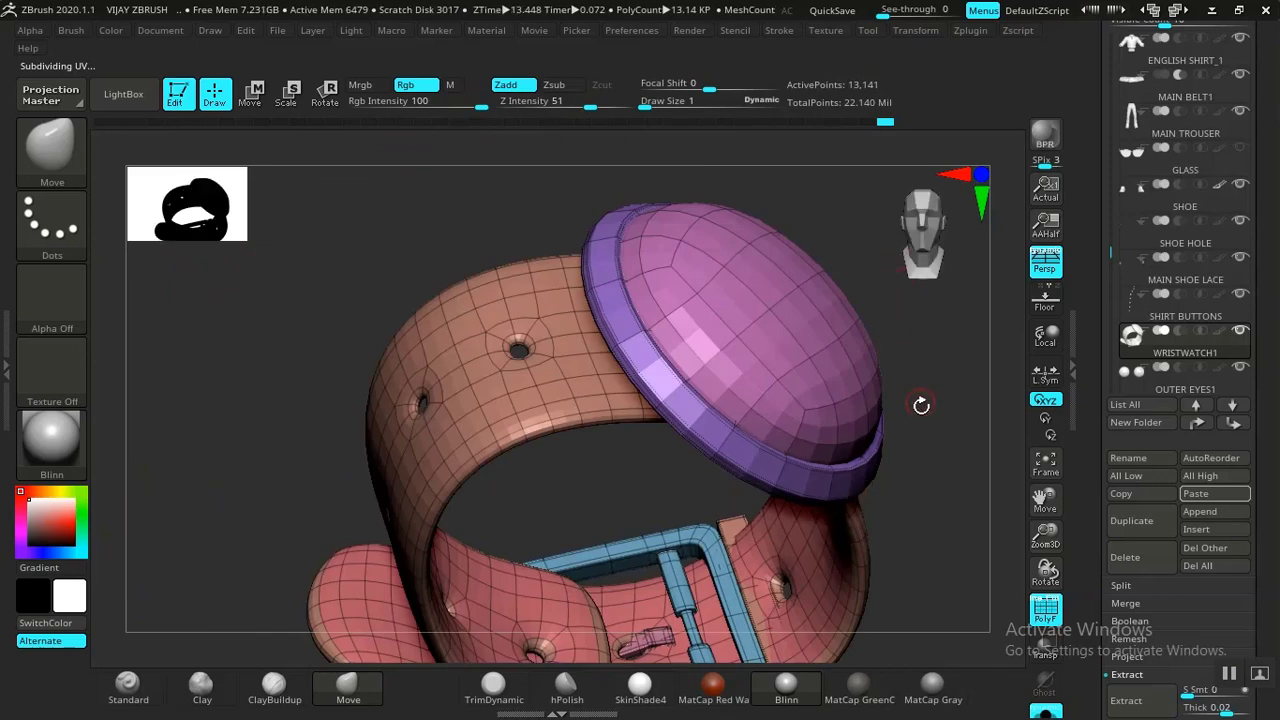
pyautogui.moveTo(931, 523); pyautogui.dragTo(899, 501)
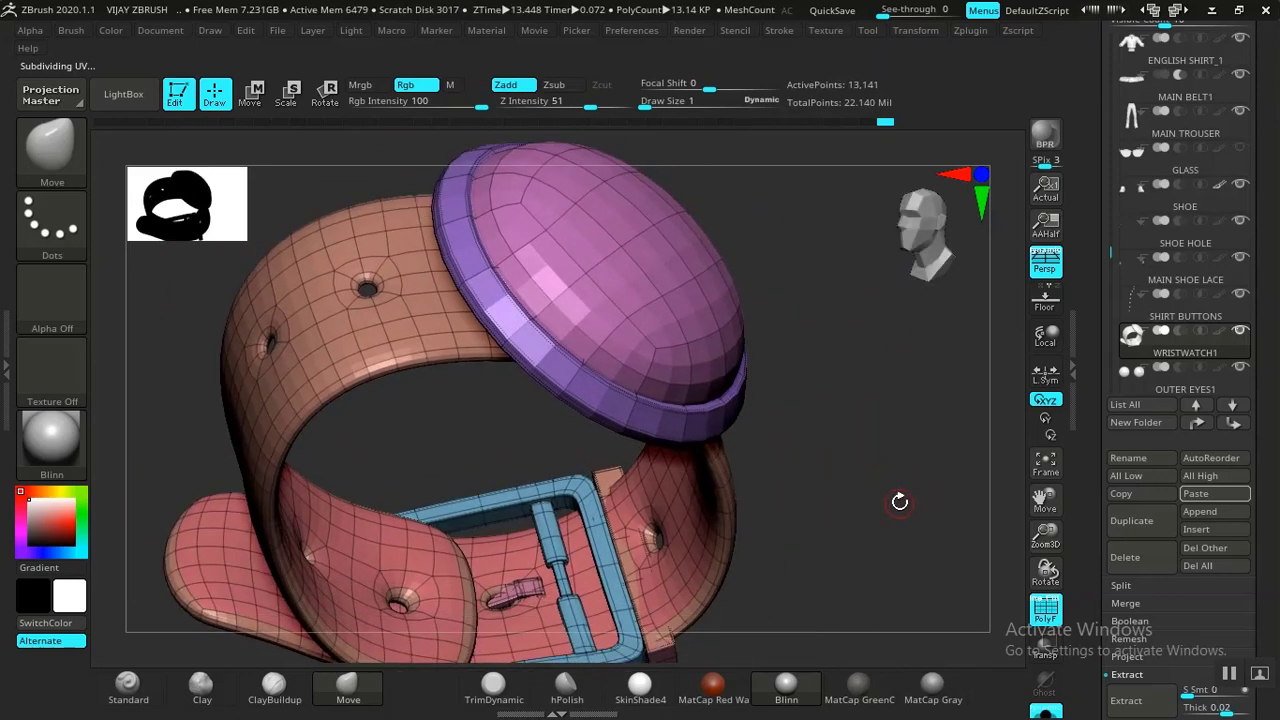
pyautogui.keyDown('ctrl'); pyautogui.keyDown('shift'); pyautogui.click(686, 330); pyautogui.keyUp('shift'); pyautogui.keyUp('ctrl')
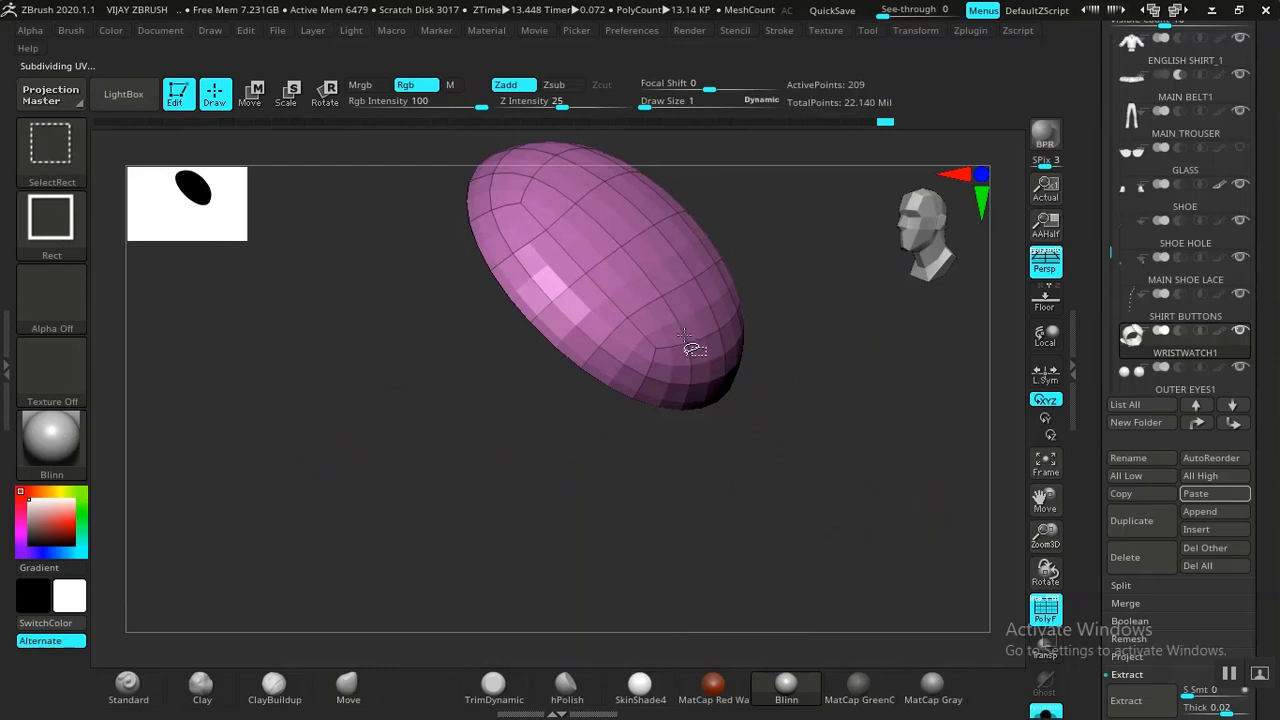
pyautogui.keyDown('ctrl'); pyautogui.keyDown('shift'); pyautogui.click(691, 349); pyautogui.keyUp('shift'); pyautogui.keyUp('ctrl')
pyautogui.keyDown('ctrl'); pyautogui.keyDown('shift'); pyautogui.click(849, 462); pyautogui.keyUp('shift'); pyautogui.keyUp('ctrl')
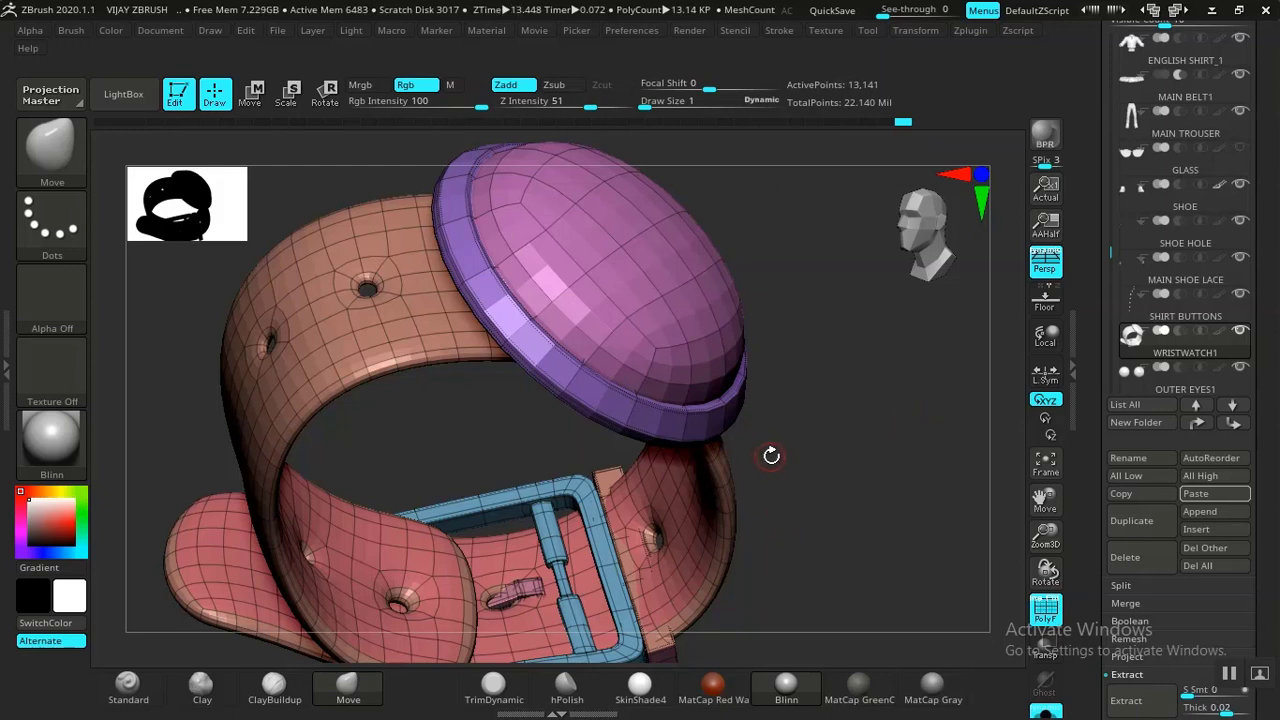
pyautogui.moveTo(840, 485); pyautogui.dragTo(709, 418)
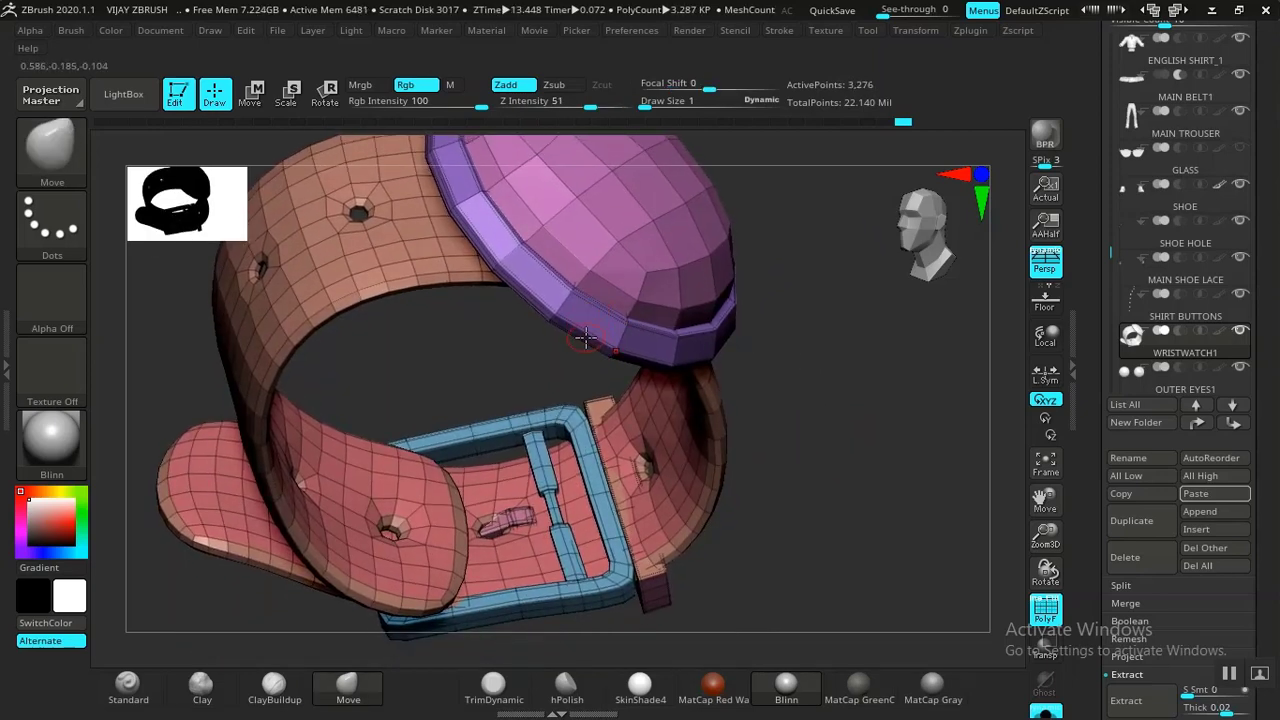
# Step: Isolate the watch's glass dome, hide it to inspect the dial and hands underneath, and show the whole watch again
pyautogui.keyDown('ctrl'); pyautogui.keyDown('shift'); pyautogui.click(643, 266); pyautogui.keyUp('shift'); pyautogui.keyUp('ctrl')
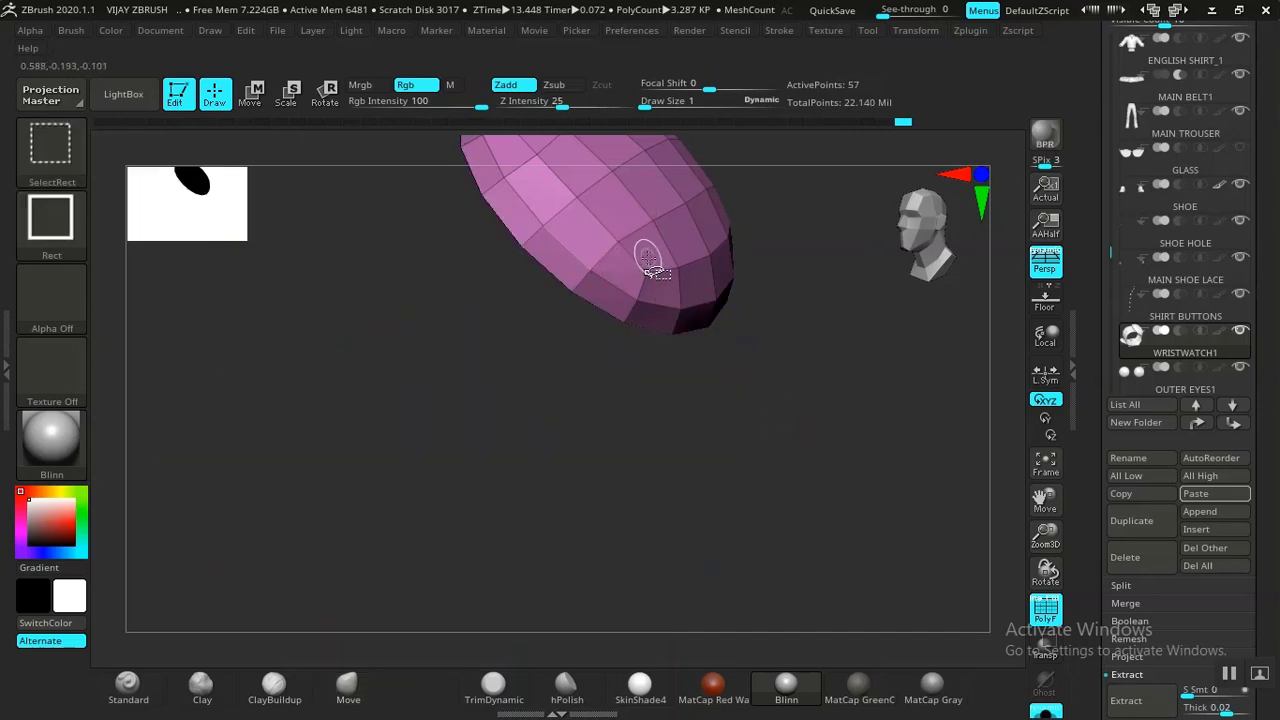
pyautogui.keyDown('ctrl'); pyautogui.keyDown('shift'); pyautogui.click(646, 282); pyautogui.keyUp('shift'); pyautogui.keyUp('ctrl')
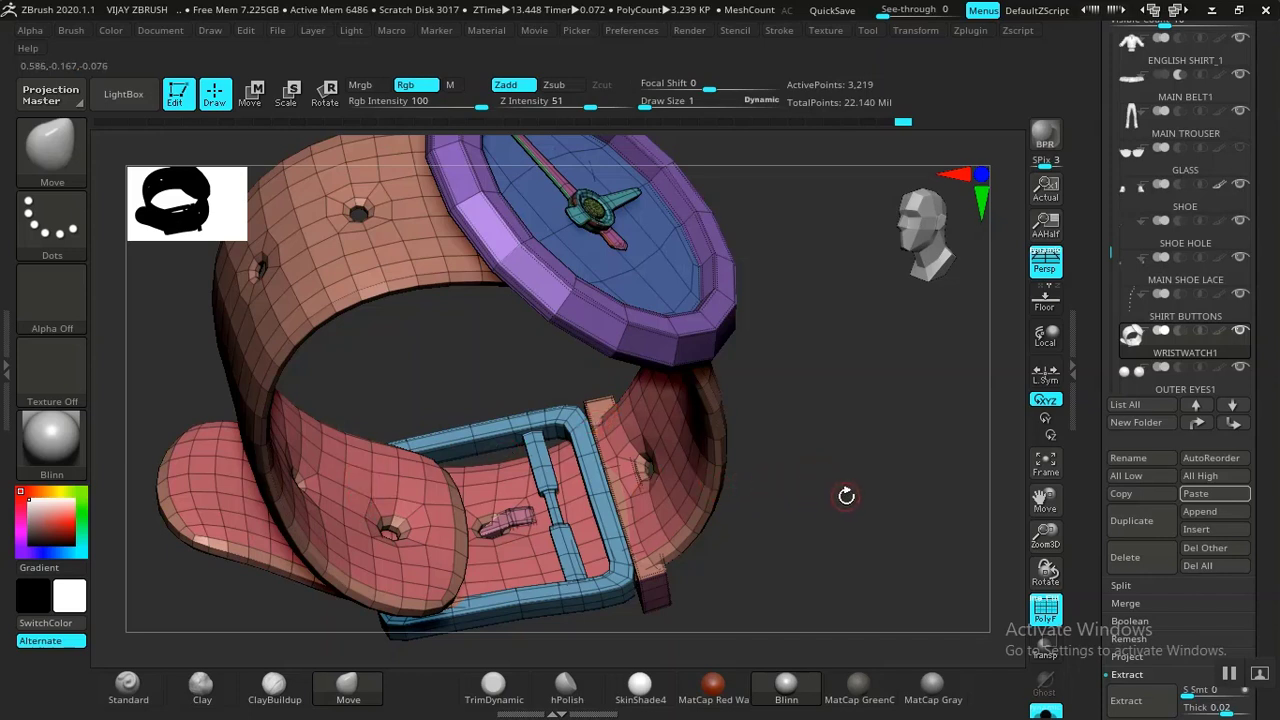
pyautogui.moveTo(873, 505); pyautogui.dragTo(857, 400)
pyautogui.press('f')
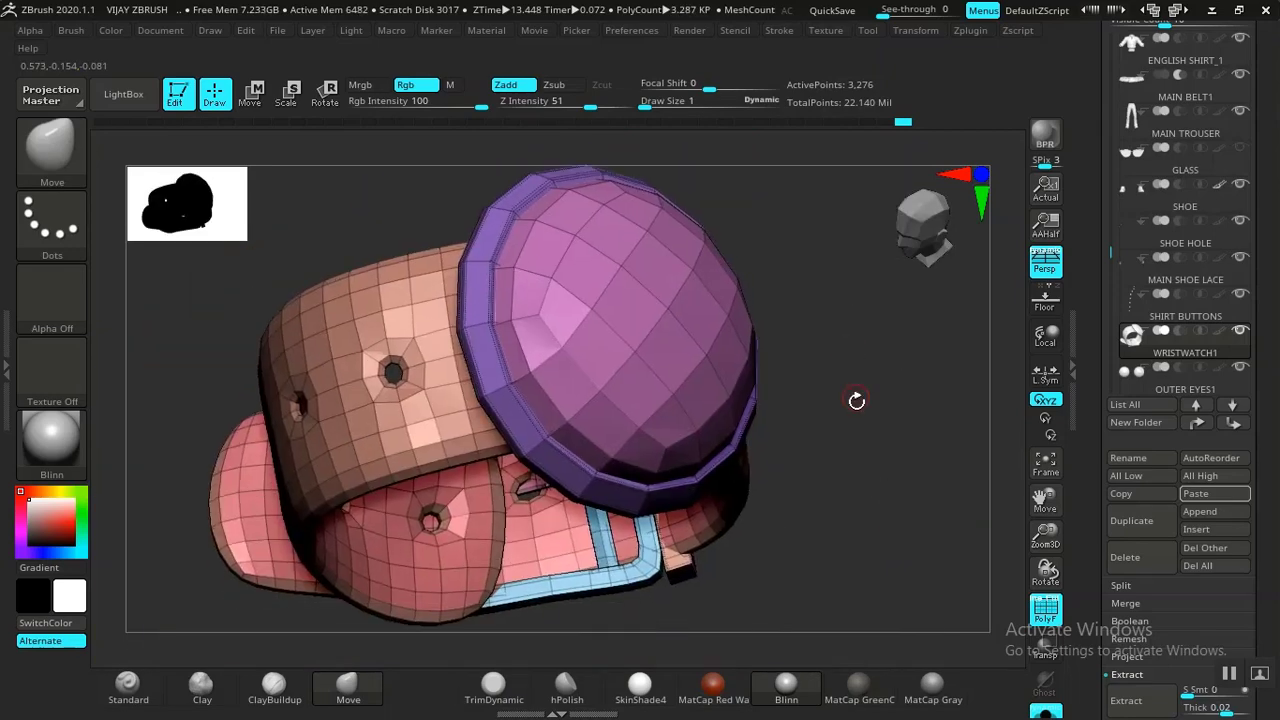
# Step: Examine the watch strap, buckle and case topology from several angles
pyautogui.moveTo(876, 482); pyautogui.dragTo(891, 486)
pyautogui.keyDown('alt'); pyautogui.moveTo(591, 369); pyautogui.dragTo(477, 369); pyautogui.keyUp('alt')
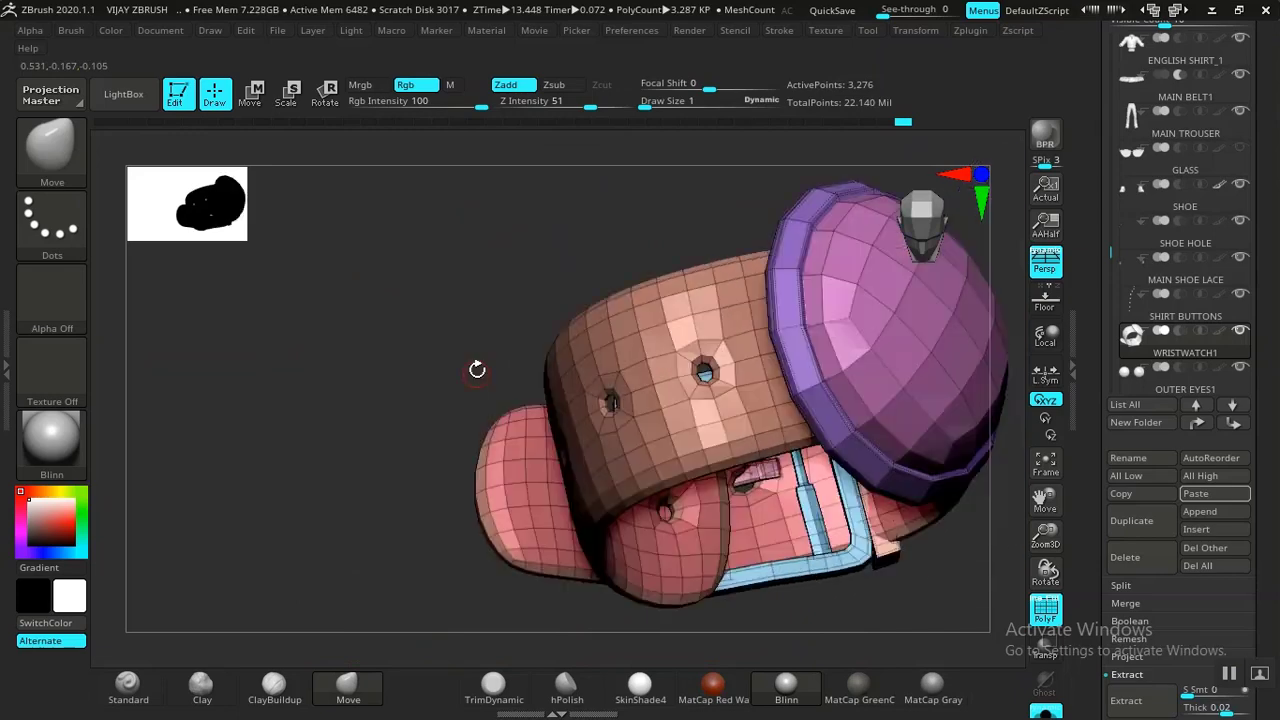
pyautogui.moveTo(891, 567); pyautogui.dragTo(829, 487)
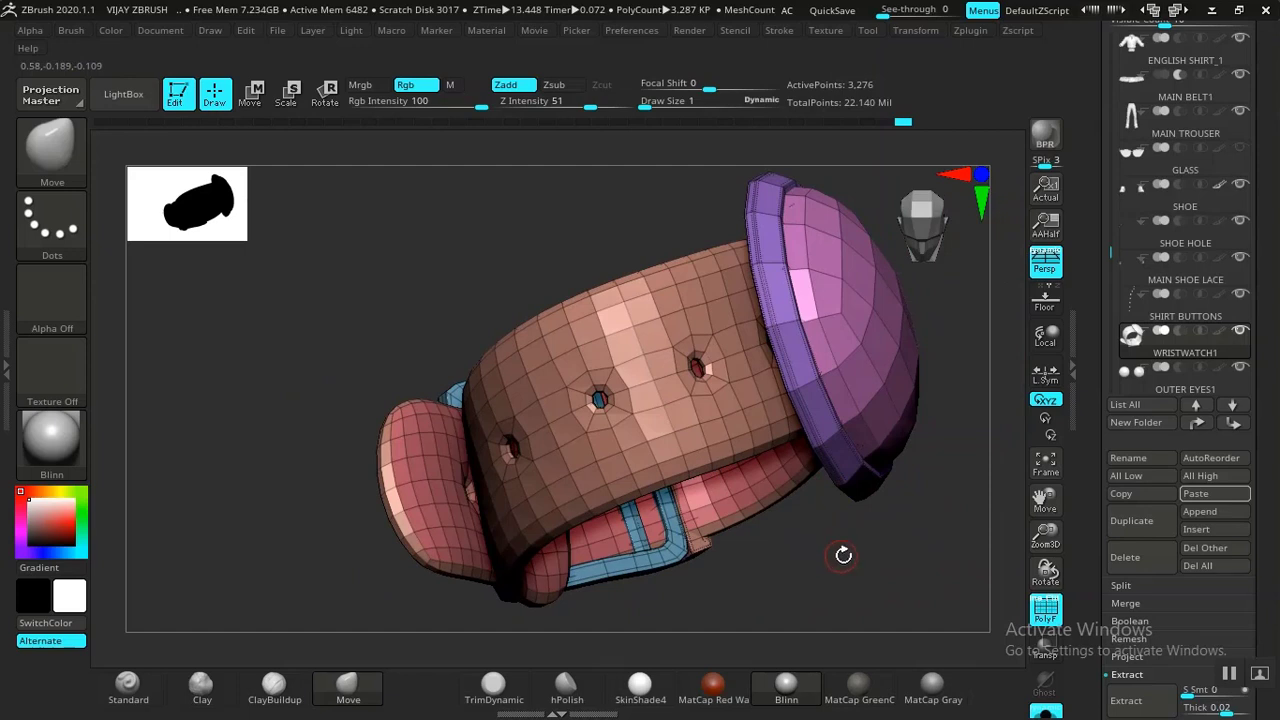
pyautogui.keyDown('alt'); pyautogui.moveTo(843, 555); pyautogui.dragTo(660, 486); pyautogui.keyUp('alt')
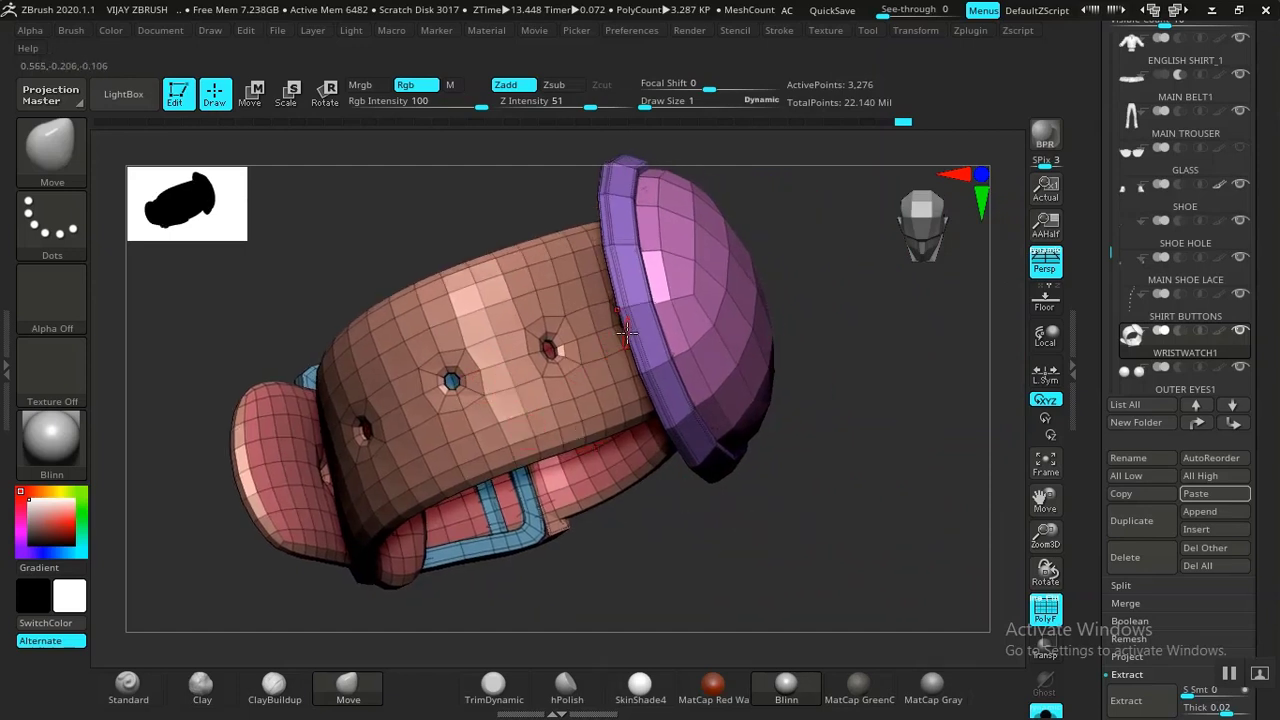
pyautogui.moveTo(872, 445); pyautogui.dragTo(817, 584)
pyautogui.keyDown('alt'); pyautogui.moveTo(580, 388); pyautogui.dragTo(285, 326); pyautogui.keyUp('alt')
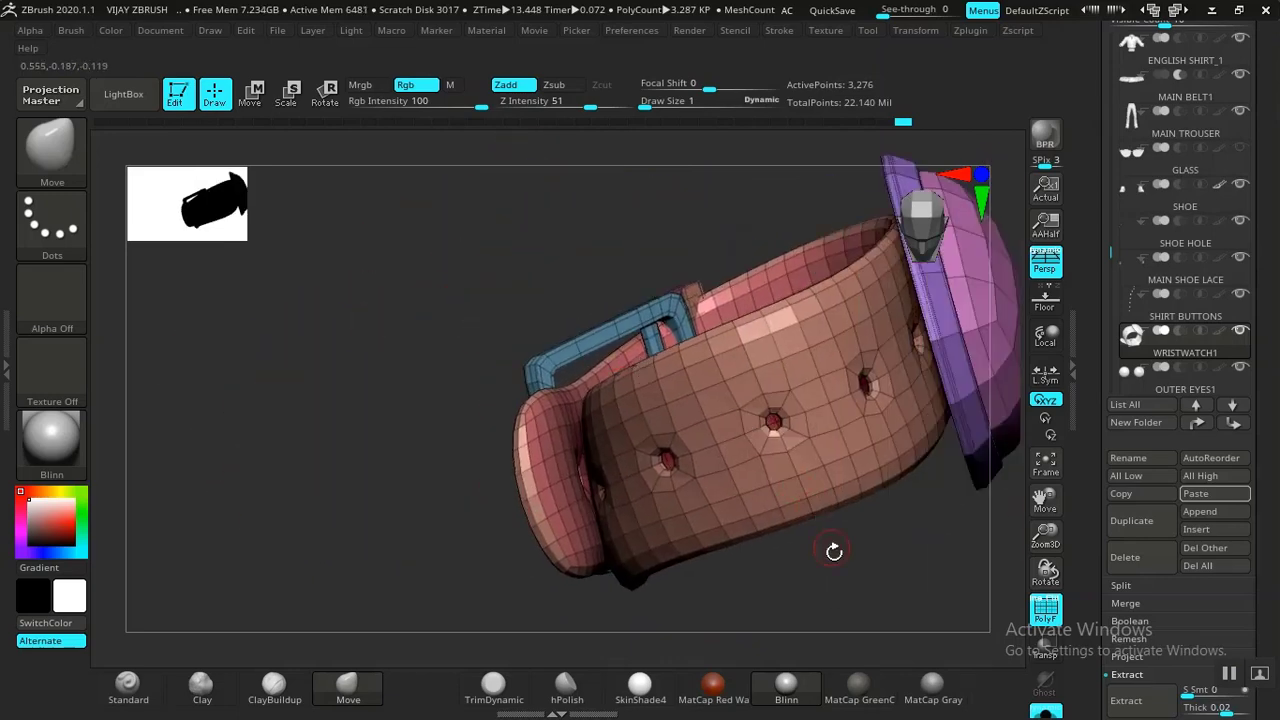
pyautogui.keyDown('alt'); pyautogui.moveTo(822, 565); pyautogui.dragTo(683, 482); pyautogui.keyUp('alt')
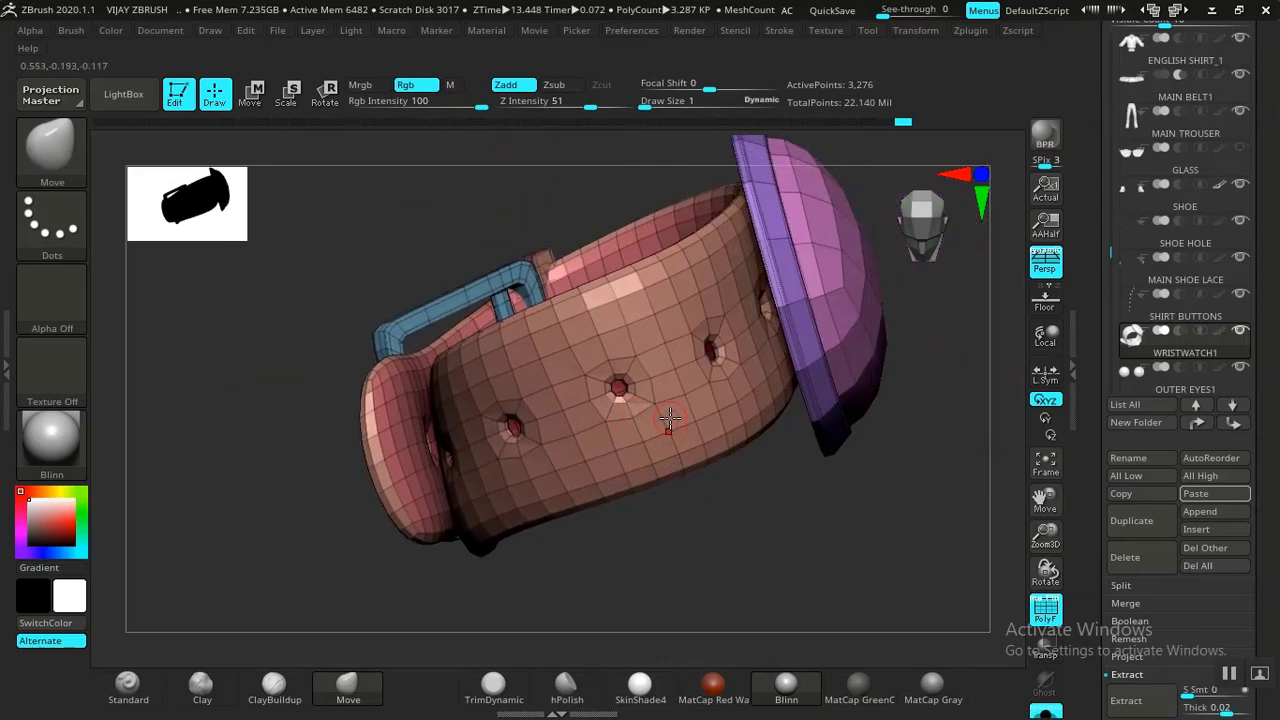
pyautogui.moveTo(758, 534); pyautogui.dragTo(633, 444)
# Step: Hide the polygroups of the watch head, including its case, dial and glass dome, and invert the visibility to isolate the head from the strap
pyautogui.press('ctrl')
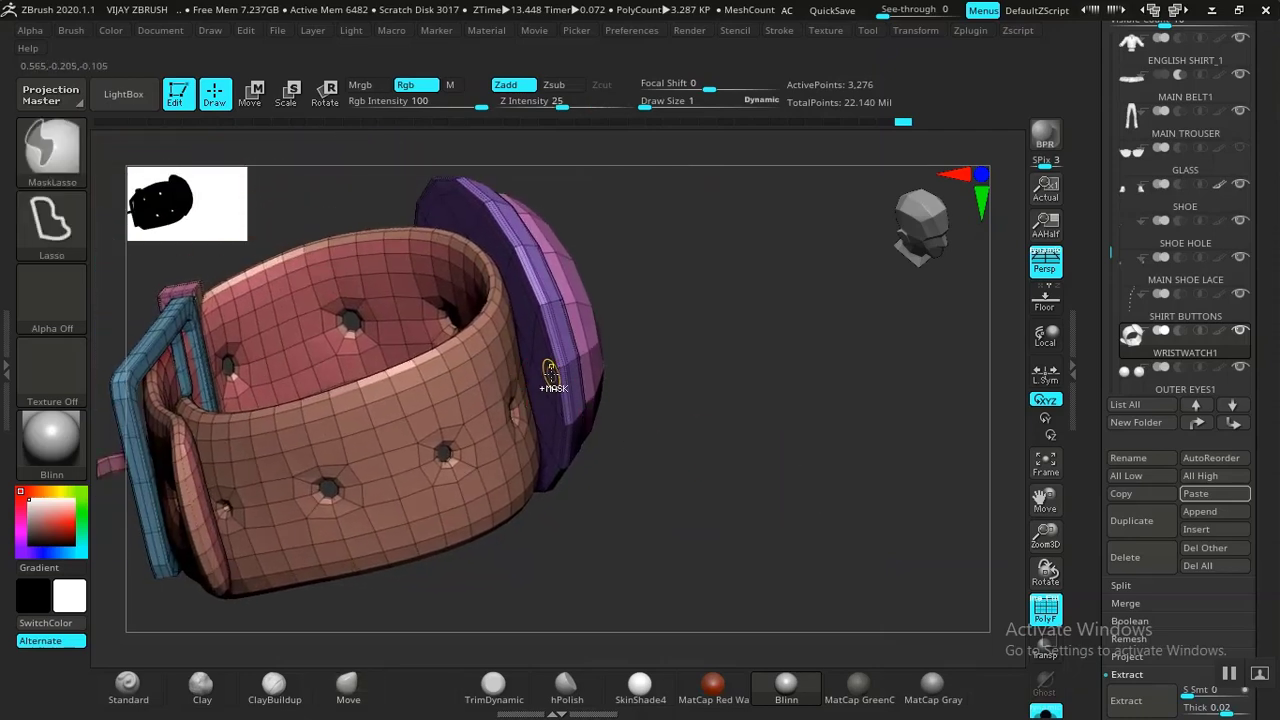
pyautogui.keyDown('ctrl'); pyautogui.keyDown('shift'); pyautogui.click(546, 374); pyautogui.keyUp('shift'); pyautogui.keyUp('ctrl')
pyautogui.keyDown('ctrl'); pyautogui.keyDown('shift'); pyautogui.click(536, 378); pyautogui.keyUp('shift'); pyautogui.keyUp('ctrl')
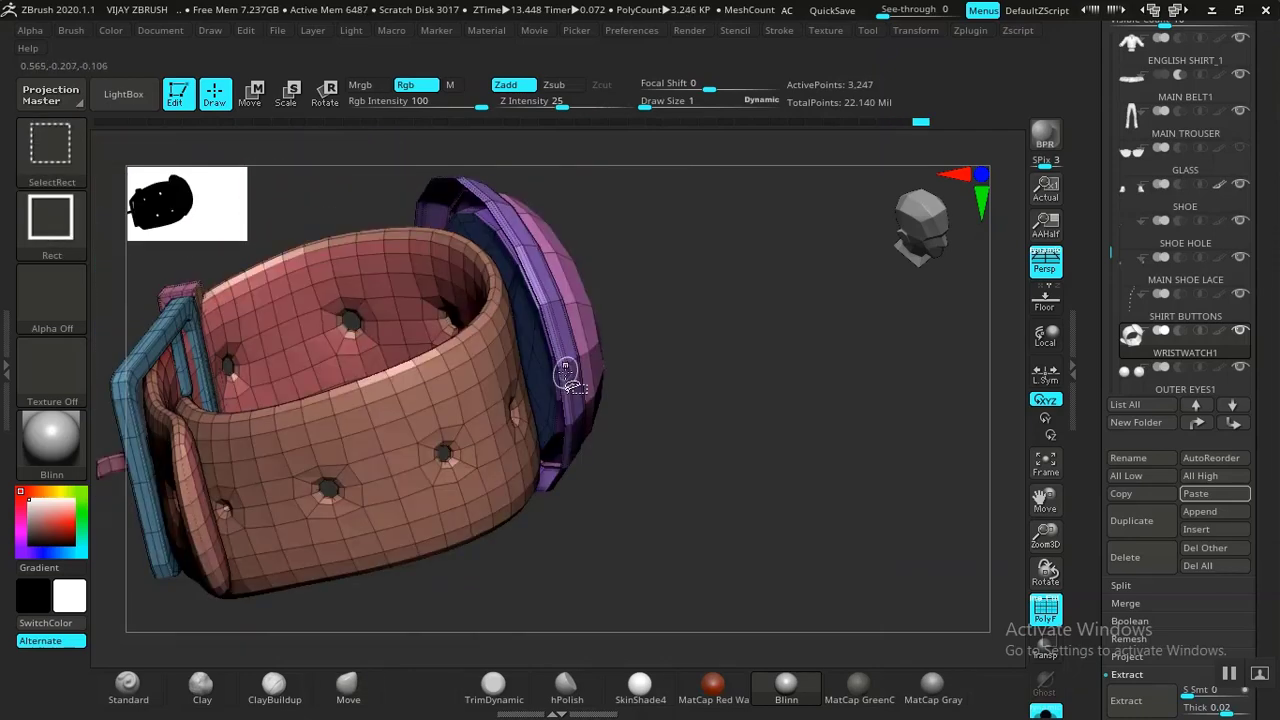
pyautogui.keyDown('ctrl'); pyautogui.keyDown('shift'); pyautogui.click(569, 371); pyautogui.keyUp('shift'); pyautogui.keyUp('ctrl')
pyautogui.keyDown('ctrl'); pyautogui.keyDown('shift'); pyautogui.click(545, 375); pyautogui.keyUp('shift'); pyautogui.keyUp('ctrl')
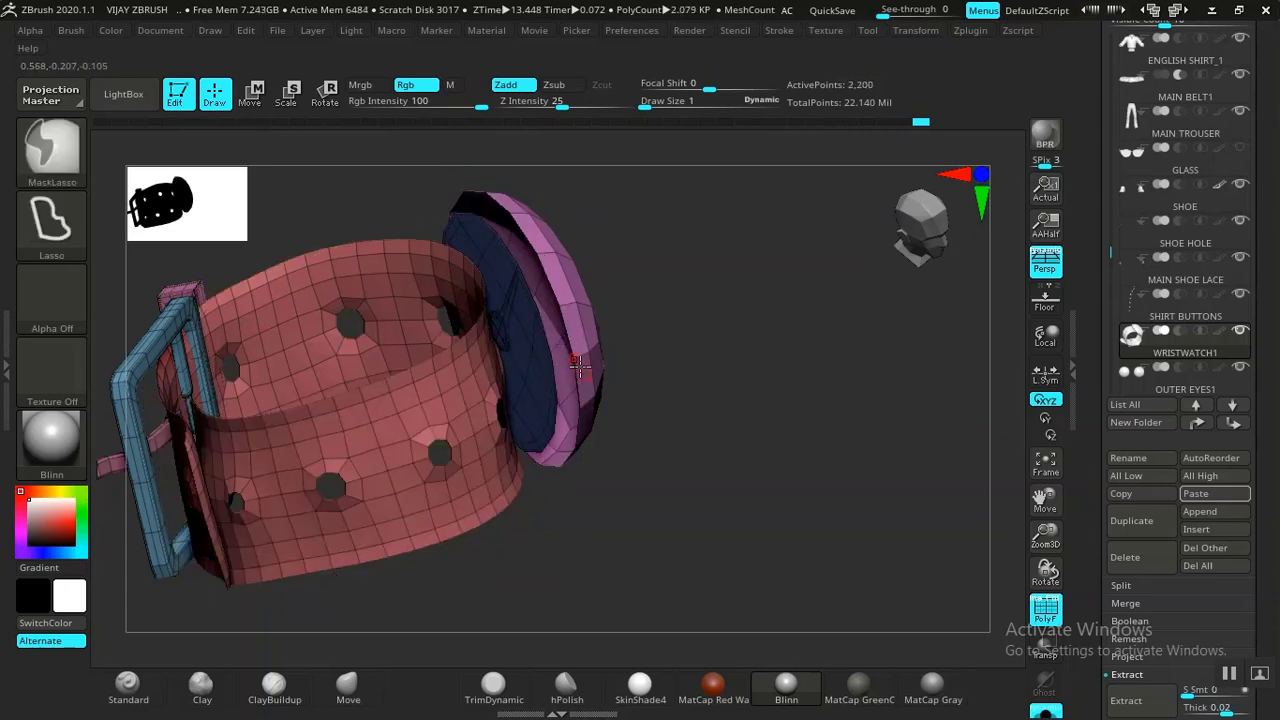
pyautogui.hotkey('ctrl', 'z')
pyautogui.keyDown('ctrl'); pyautogui.keyDown('shift'); pyautogui.click(550, 375); pyautogui.keyUp('shift'); pyautogui.keyUp('ctrl')
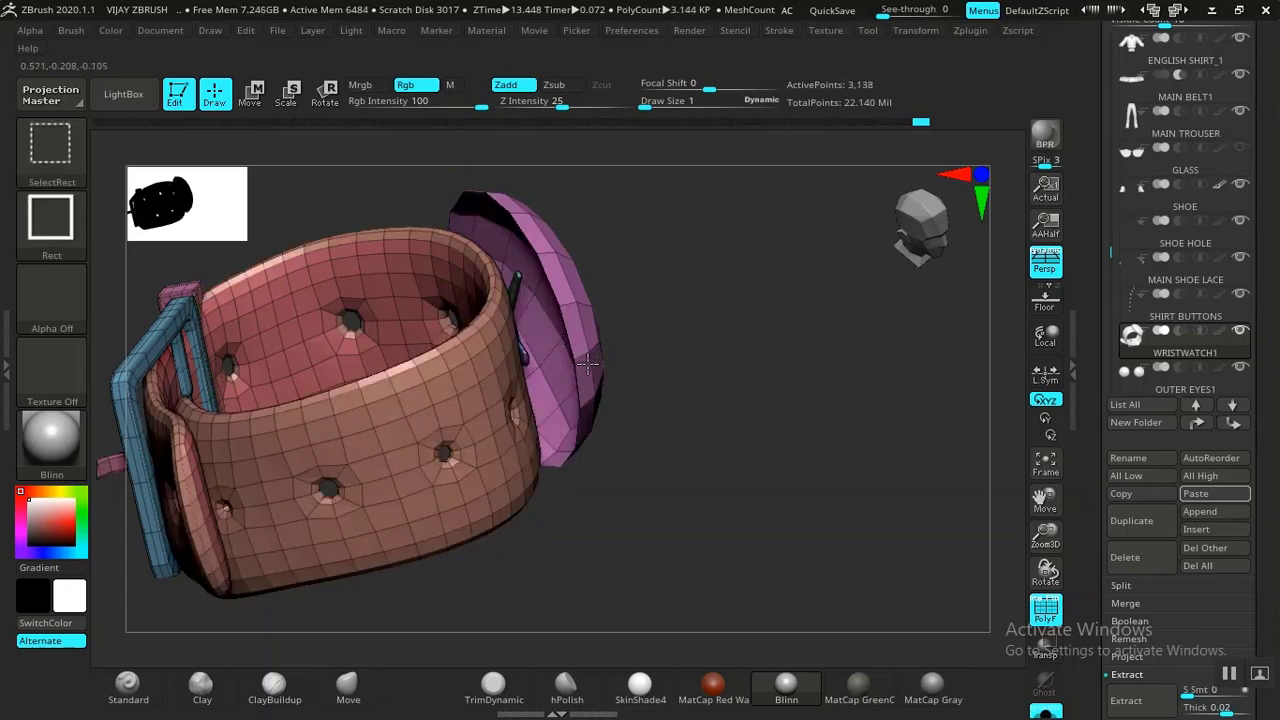
pyautogui.keyDown('ctrl'); pyautogui.keyDown('shift'); pyautogui.click(587, 368); pyautogui.keyUp('shift'); pyautogui.keyUp('ctrl')
pyautogui.keyDown('ctrl'); pyautogui.keyDown('shift'); pyautogui.moveTo(719, 421); pyautogui.dragTo(655, 466); pyautogui.keyUp('shift'); pyautogui.keyUp('ctrl')
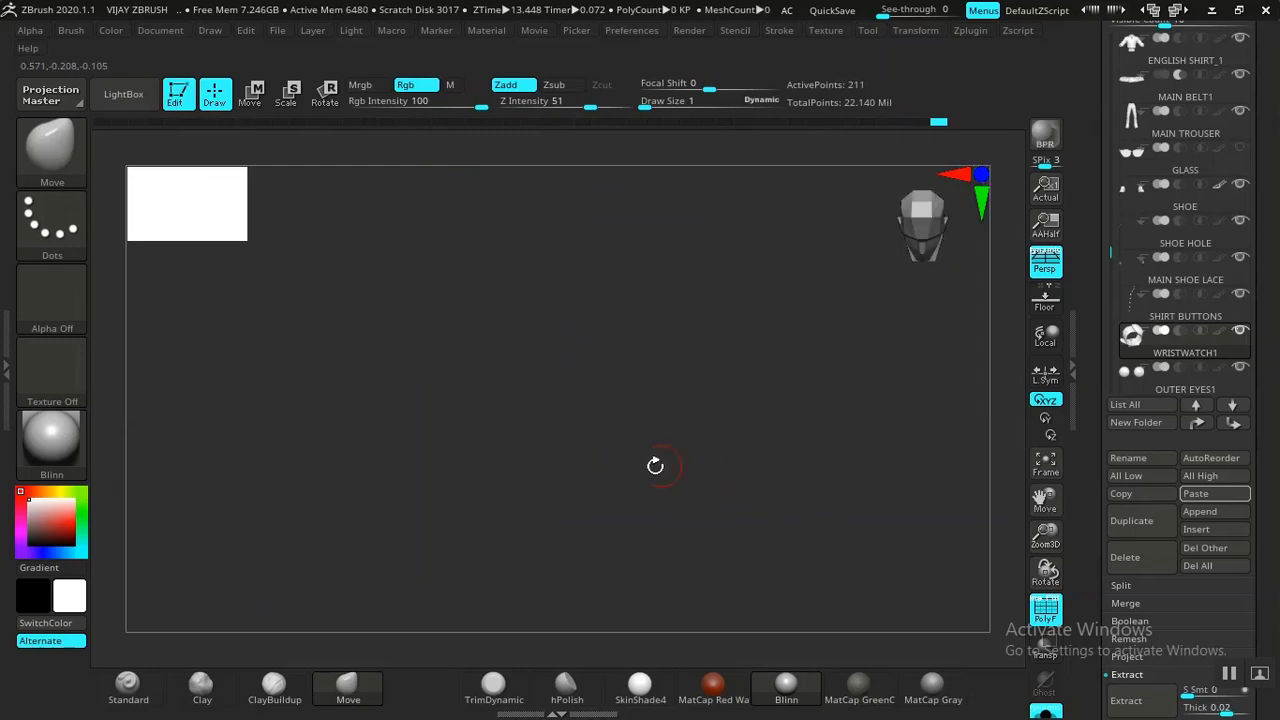
pyautogui.moveTo(462, 528); pyautogui.dragTo(417, 491)
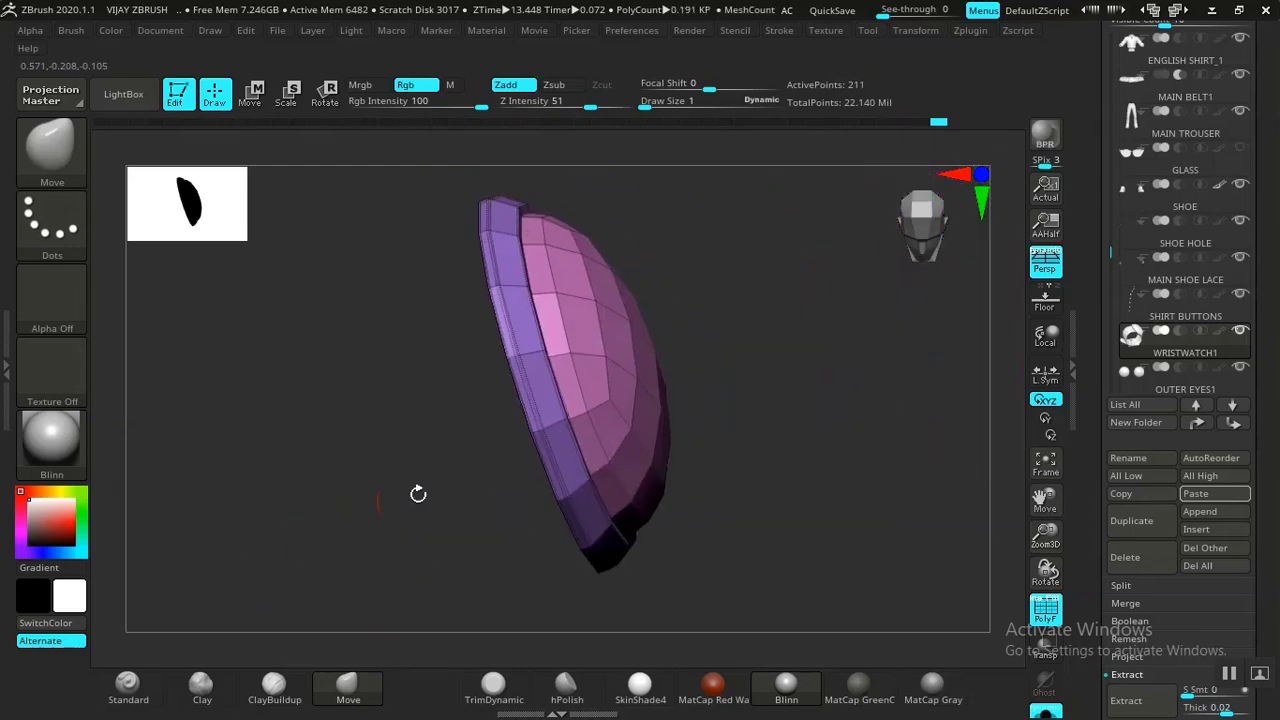
pyautogui.moveTo(773, 476); pyautogui.dragTo(791, 376)
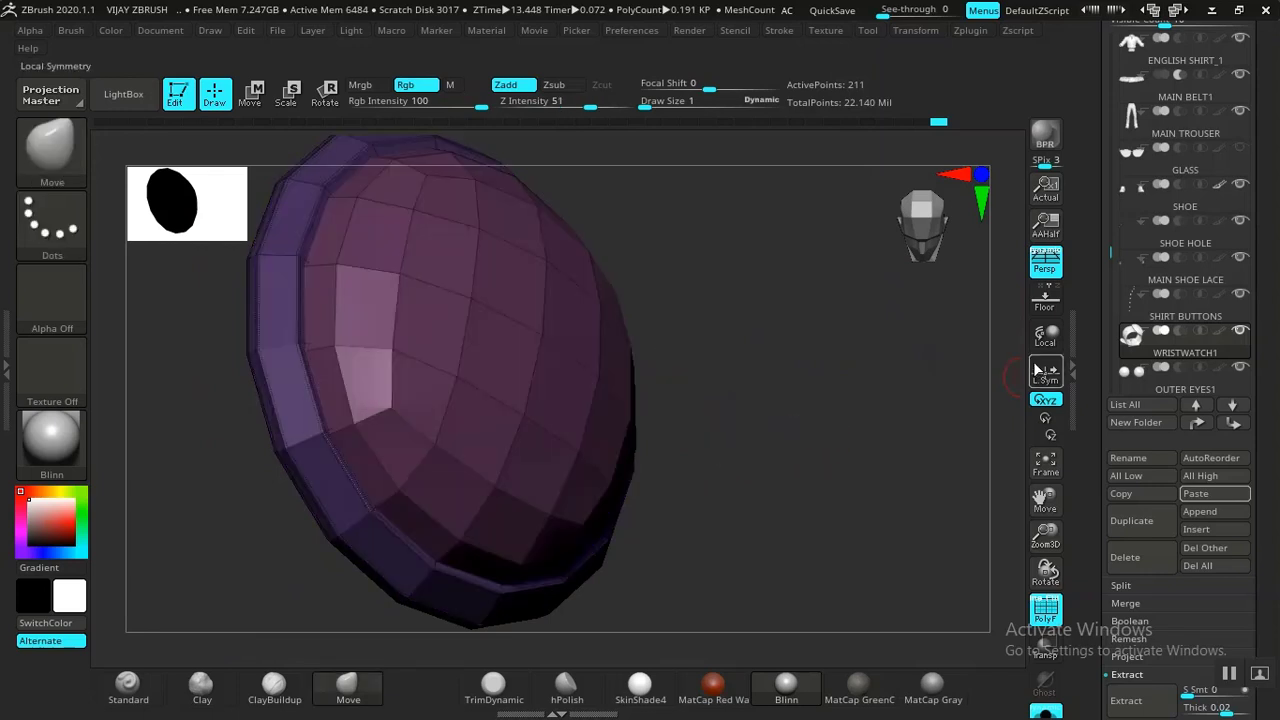
# Step: Split the hidden strap and remaining parts off the watch head into a separate subtool with Split Hidden
pyautogui.scroll(-5, 1090, 455)
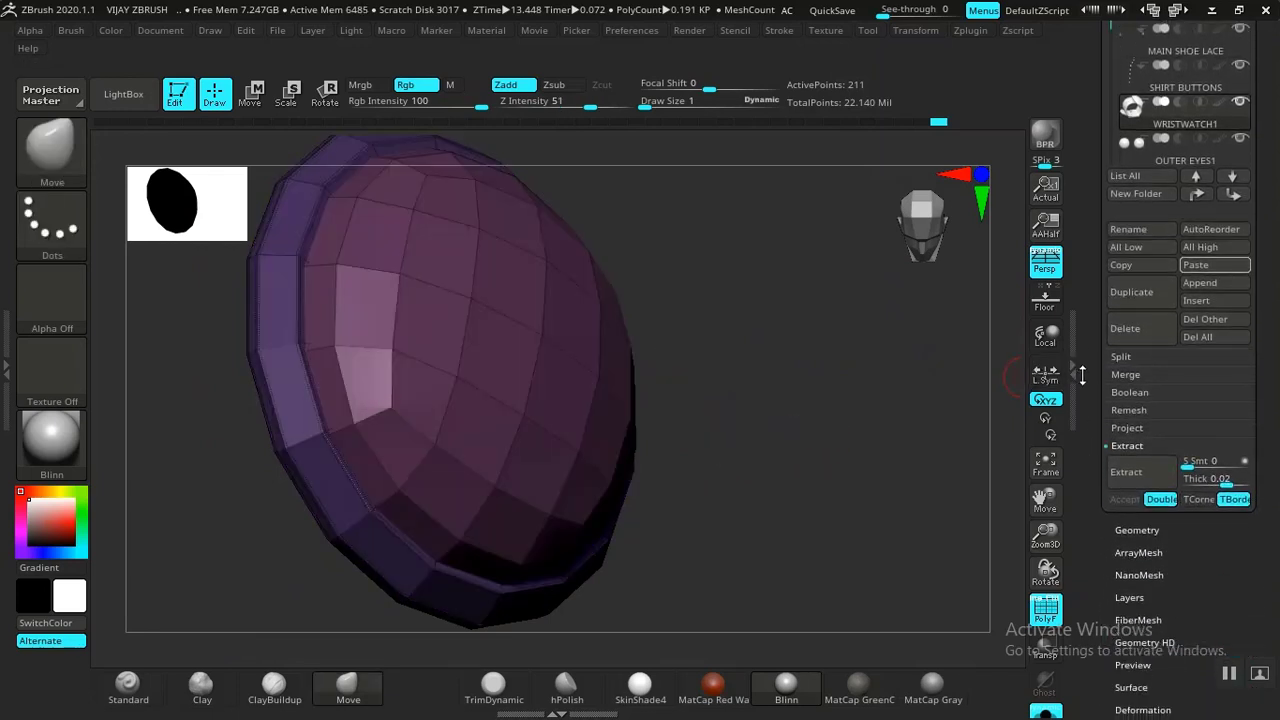
pyautogui.click(1121, 356)
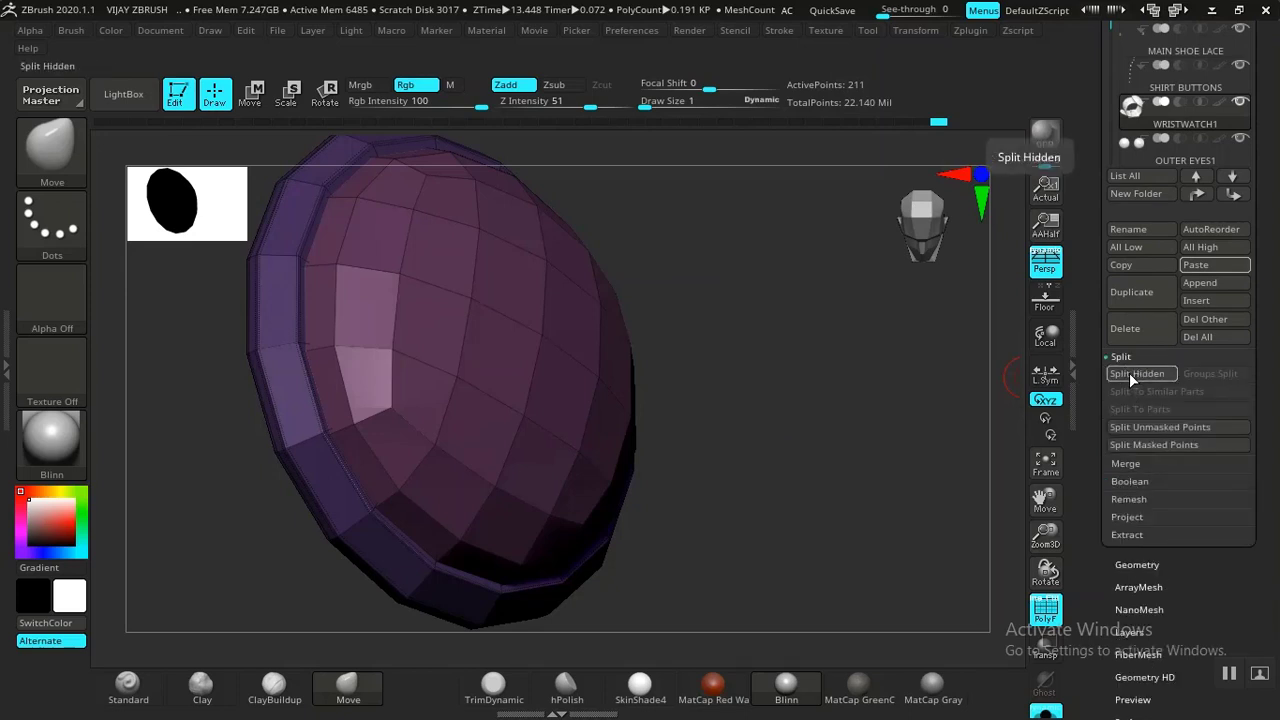
pyautogui.click(1130, 372)
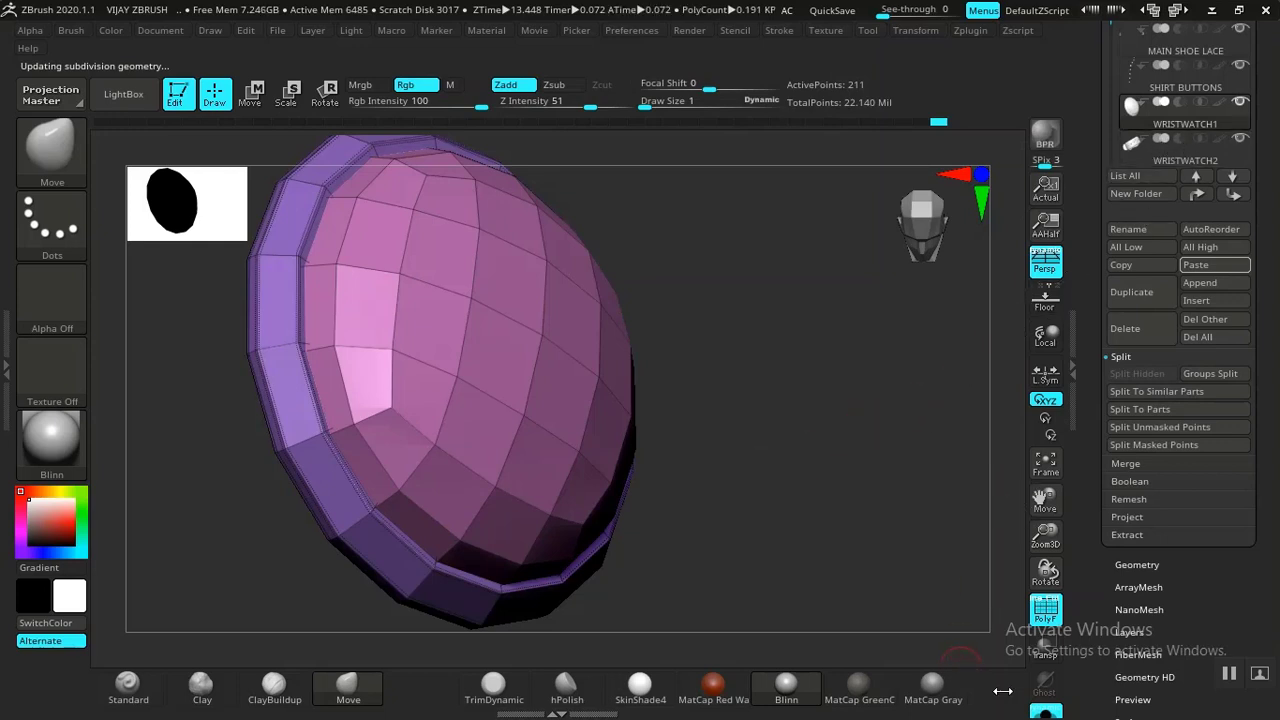
pyautogui.moveTo(809, 496); pyautogui.dragTo(812, 502)
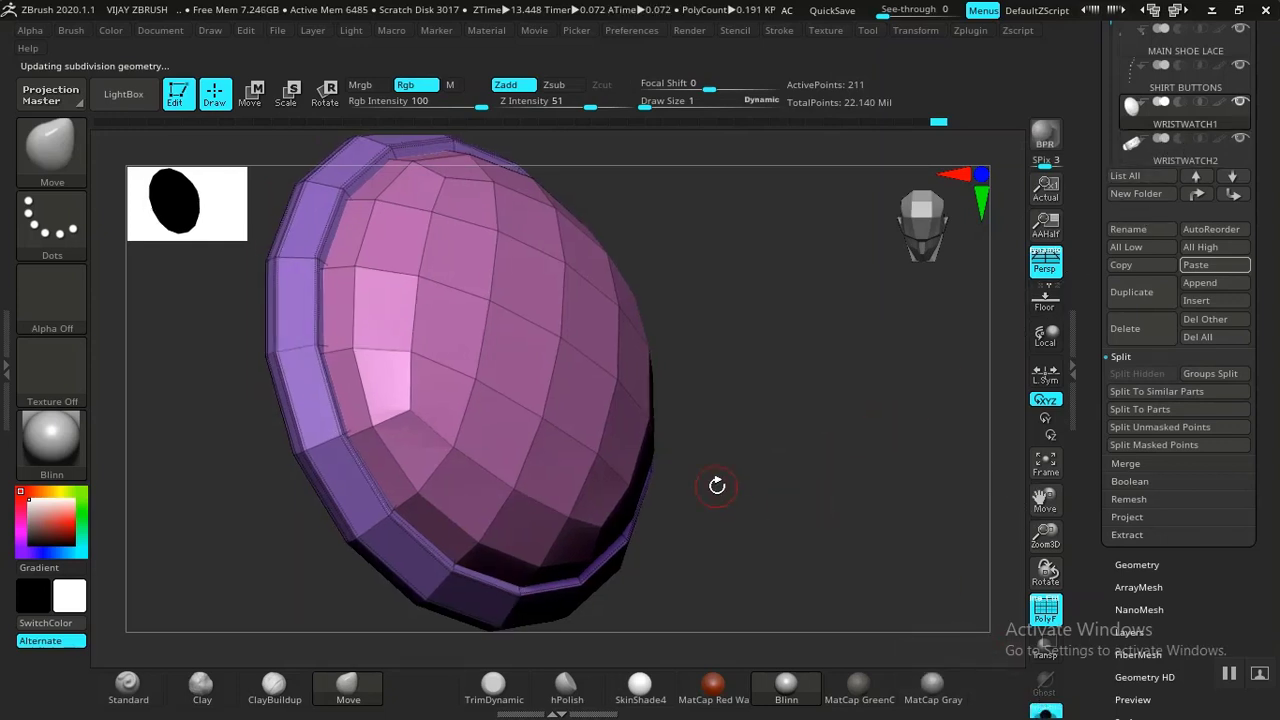
# Step: Inspect the separated watch head by hiding its dome and isolating the dial, show everything again, and check the WRISTWATCH1 subtool entry
pyautogui.keyDown('ctrl'); pyautogui.keyDown('shift'); pyautogui.click(571, 451); pyautogui.keyUp('shift'); pyautogui.keyUp('ctrl')
pyautogui.keyDown('ctrl'); pyautogui.keyDown('shift'); pyautogui.click(571, 451); pyautogui.keyUp('shift'); pyautogui.keyUp('ctrl')
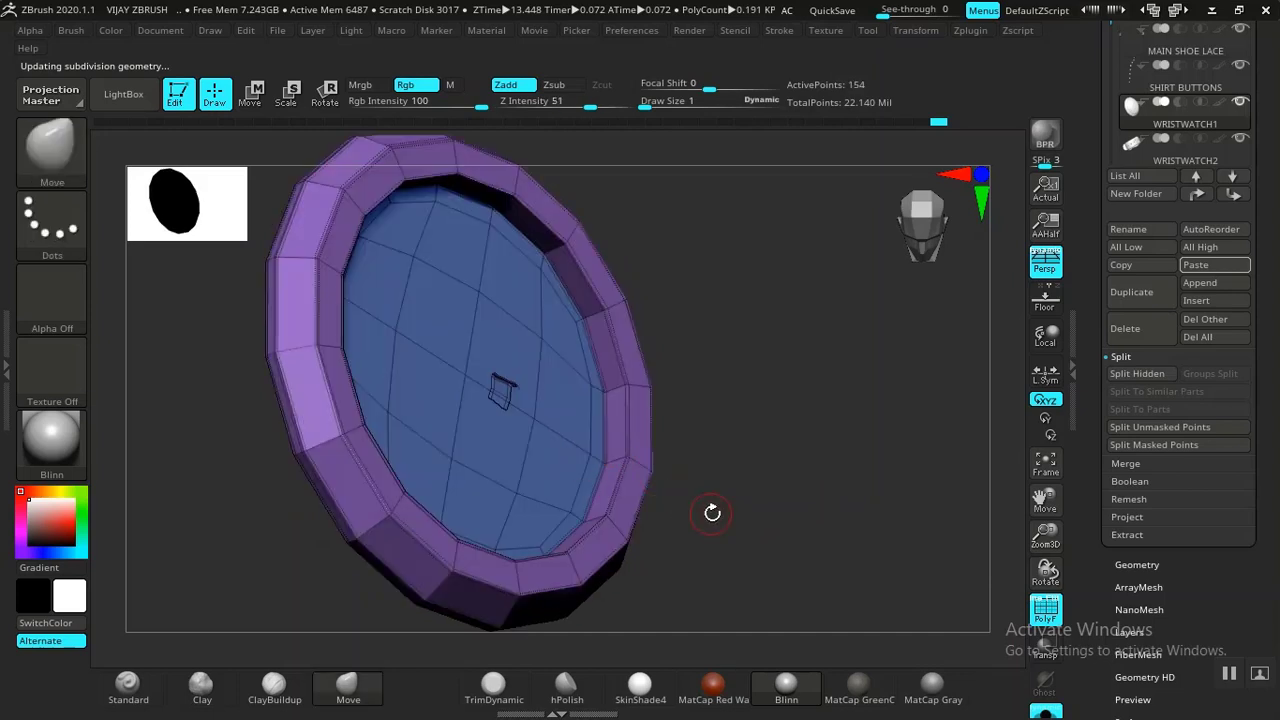
pyautogui.moveTo(745, 557); pyautogui.dragTo(696, 502)
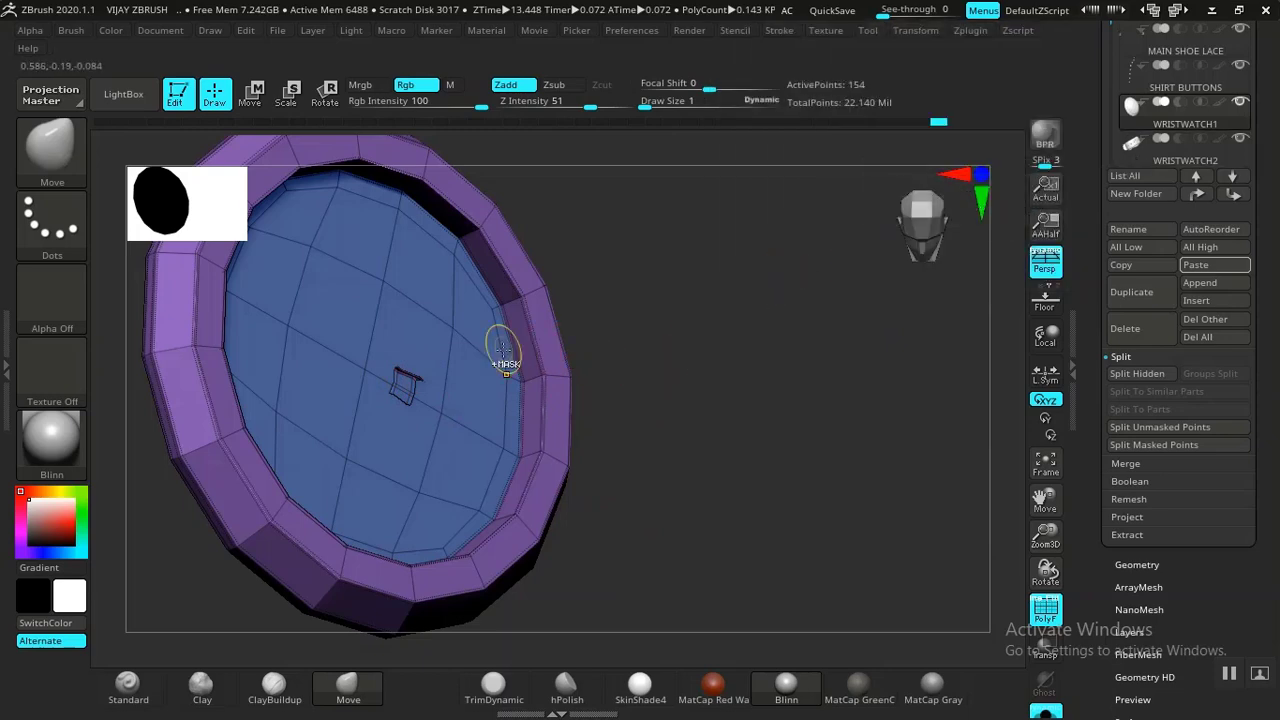
pyautogui.keyDown('ctrl'); pyautogui.keyDown('shift'); pyautogui.click(548, 347); pyautogui.keyUp('shift'); pyautogui.keyUp('ctrl')
pyautogui.keyDown('ctrl'); pyautogui.keyDown('shift'); pyautogui.click(538, 350); pyautogui.keyUp('shift'); pyautogui.keyUp('ctrl')
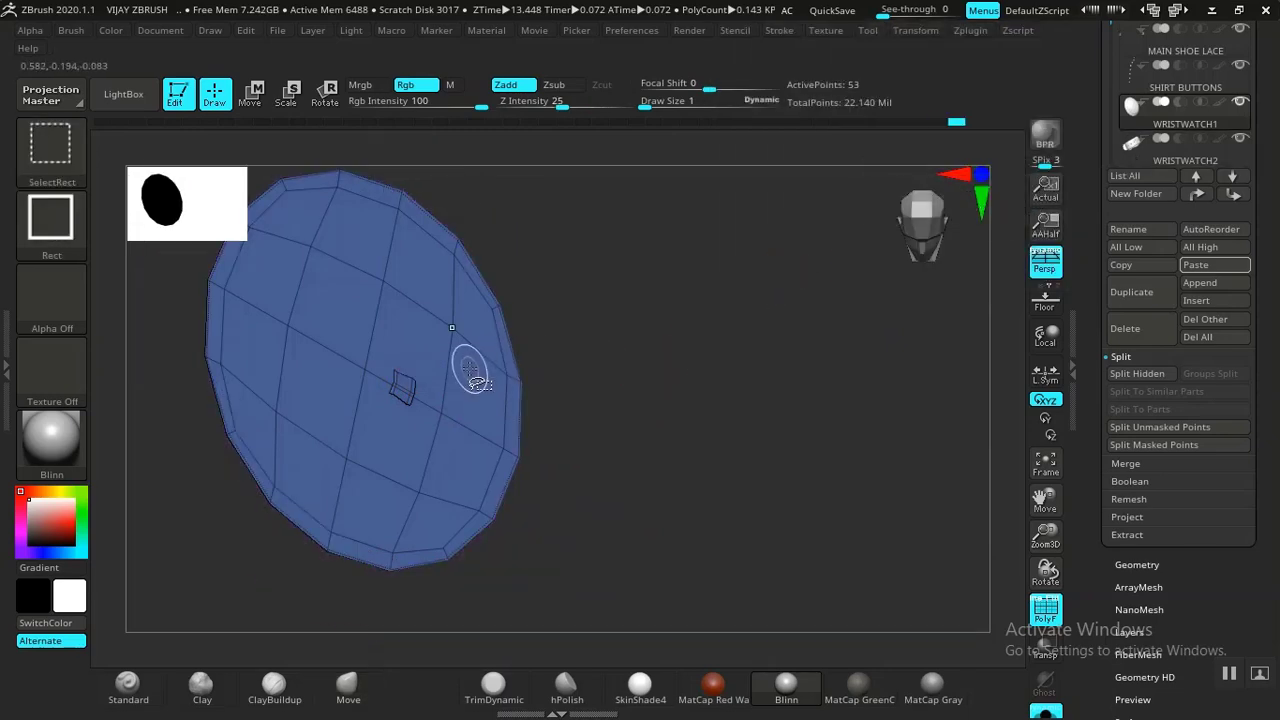
pyautogui.keyDown('ctrl'); pyautogui.keyDown('shift'); pyautogui.click(472, 366); pyautogui.keyUp('shift'); pyautogui.keyUp('ctrl')
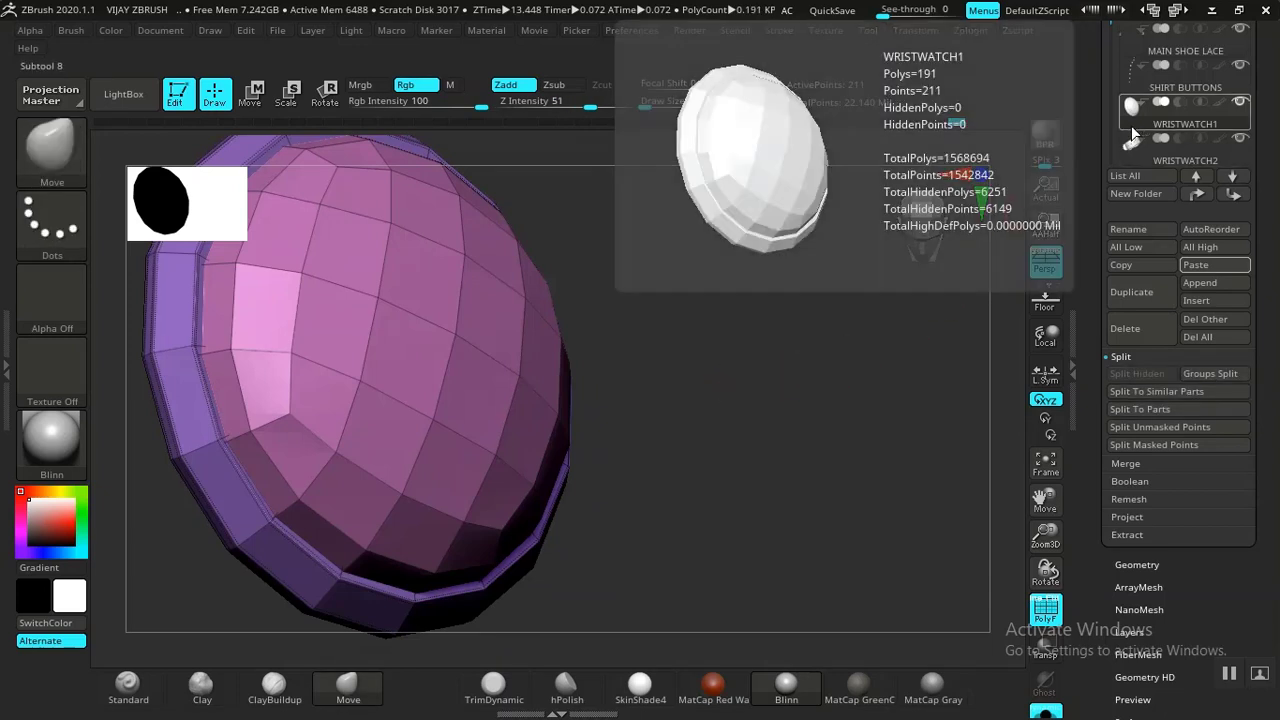
pyautogui.moveTo(877, 375); pyautogui.dragTo(853, 396)
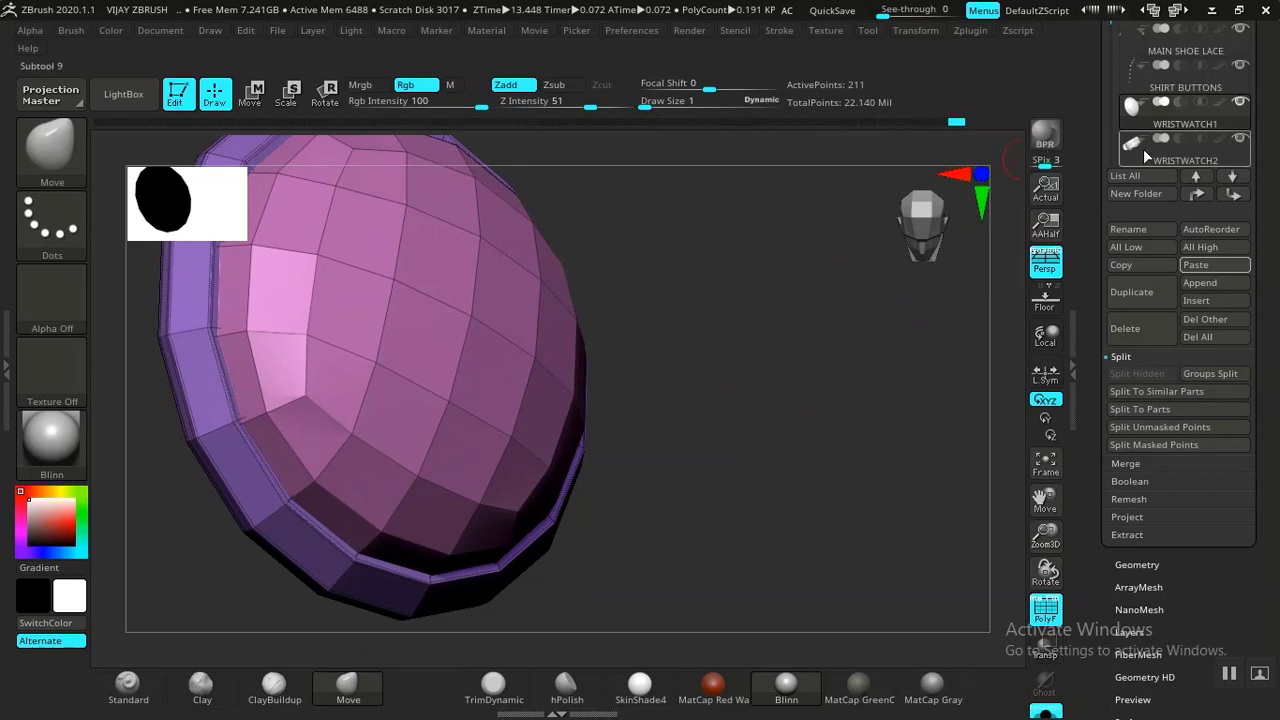
pyautogui.click(1146, 123)
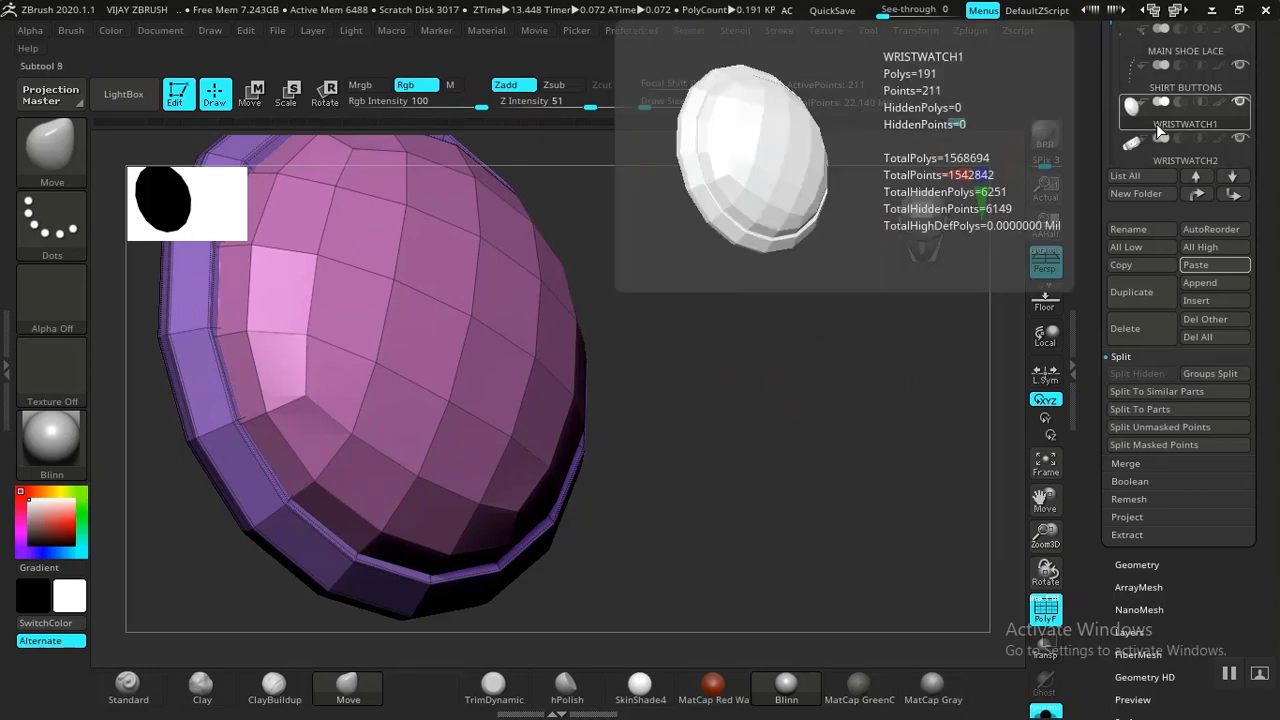
# Step: Merge the WRISTWATCH1 head subtool down with the WRISTWATCH2 strap subtool
pyautogui.click(1137, 150)
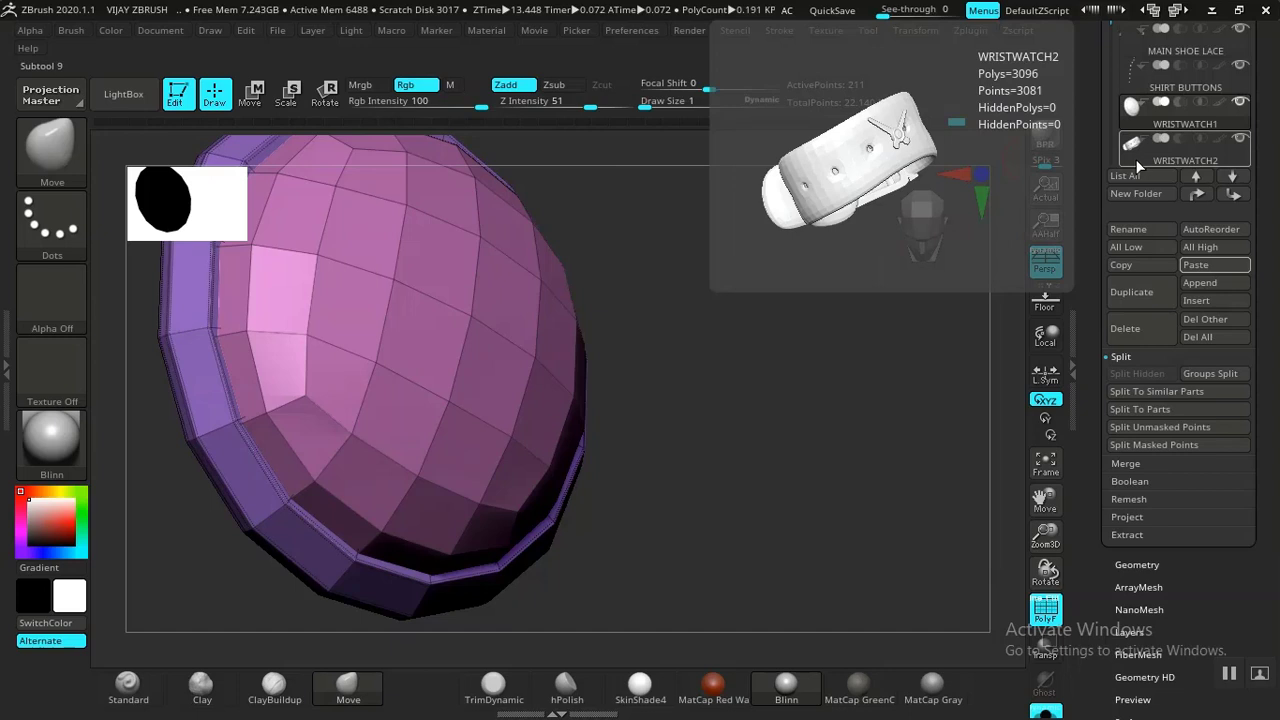
pyautogui.click(1125, 464)
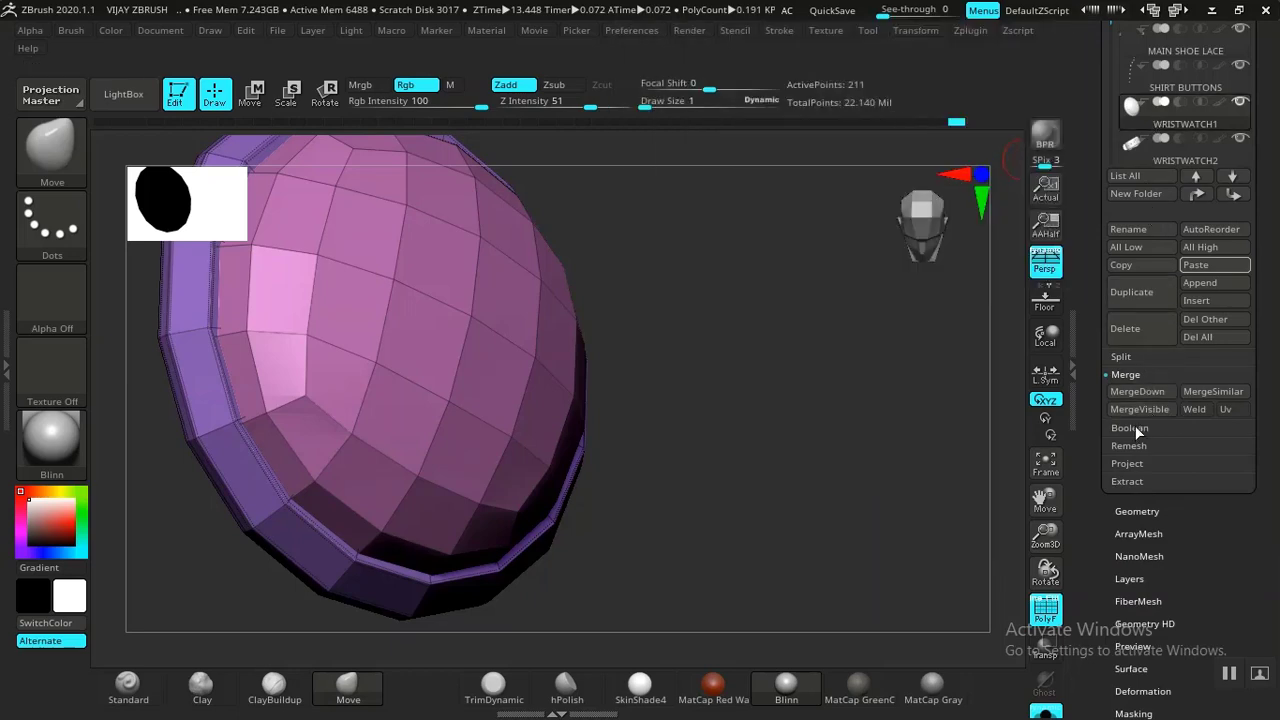
pyautogui.click(1136, 391)
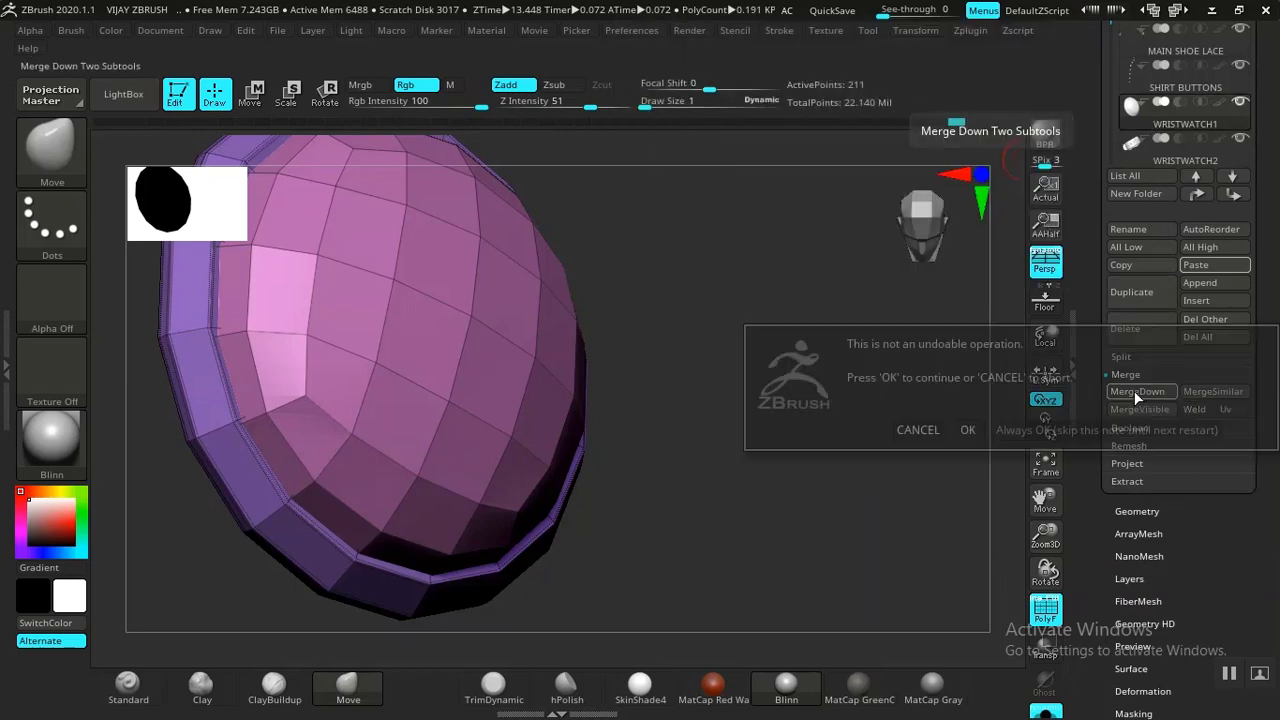
pyautogui.click(966, 430)
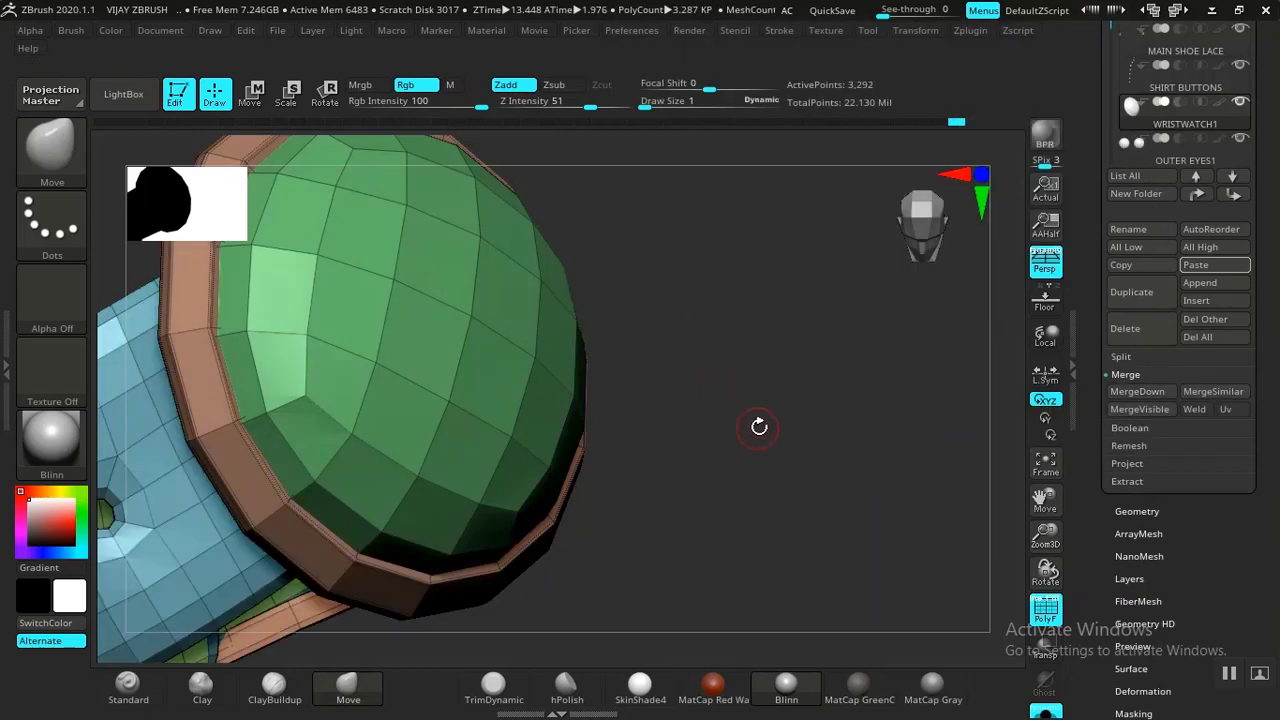
# Step: Hide the dome, case and dial polygroups, then invert the visibility to isolate the watch head and mask it
pyautogui.keyDown('ctrl'); pyautogui.keyDown('shift'); pyautogui.click(538, 315); pyautogui.keyUp('shift'); pyautogui.keyUp('ctrl')
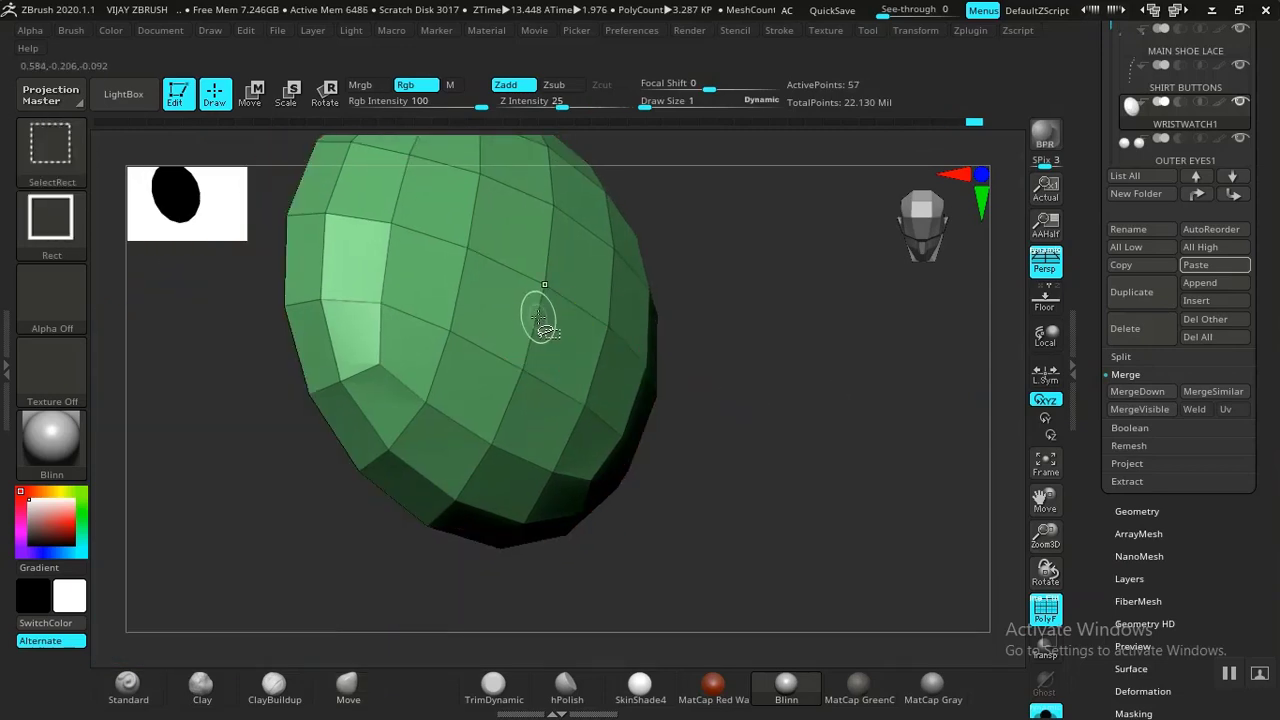
pyautogui.keyDown('ctrl'); pyautogui.keyDown('shift'); pyautogui.click(540, 318); pyautogui.keyUp('shift'); pyautogui.keyUp('ctrl')
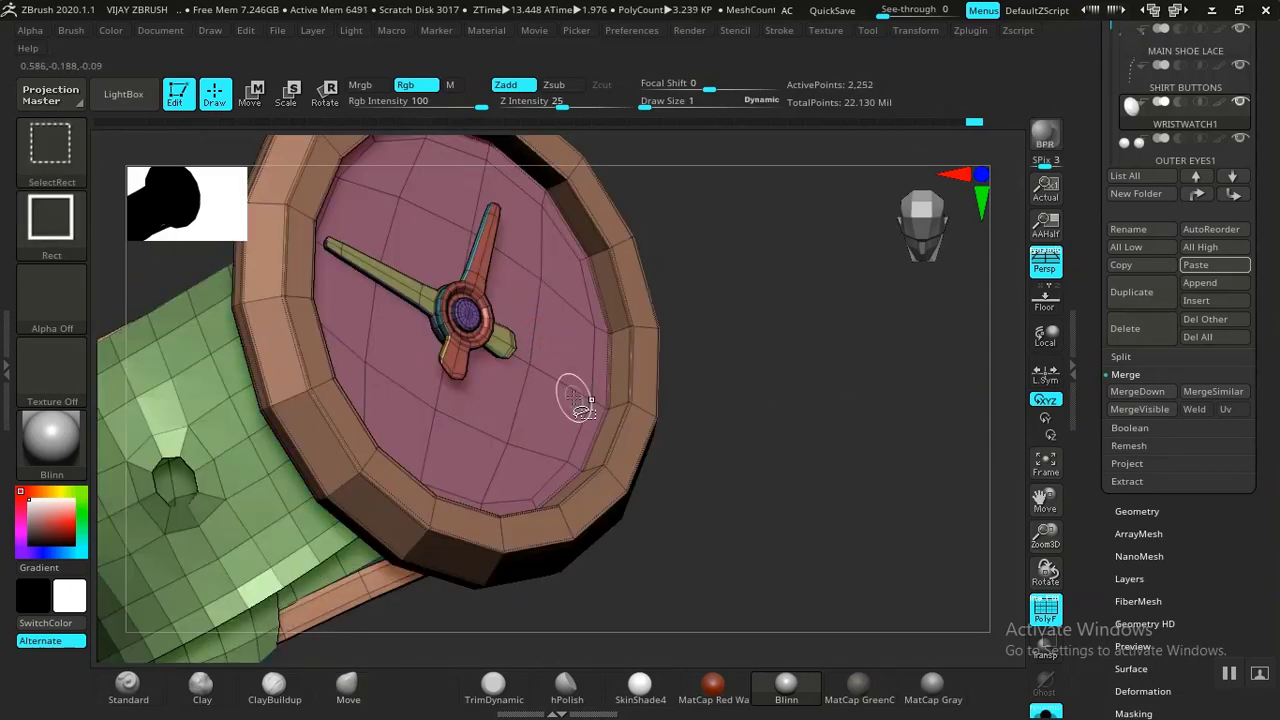
pyautogui.hotkey('ctrl', 'z')
pyautogui.keyDown('ctrl'); pyautogui.keyDown('shift'); pyautogui.click(654, 420); pyautogui.keyUp('shift'); pyautogui.keyUp('ctrl')
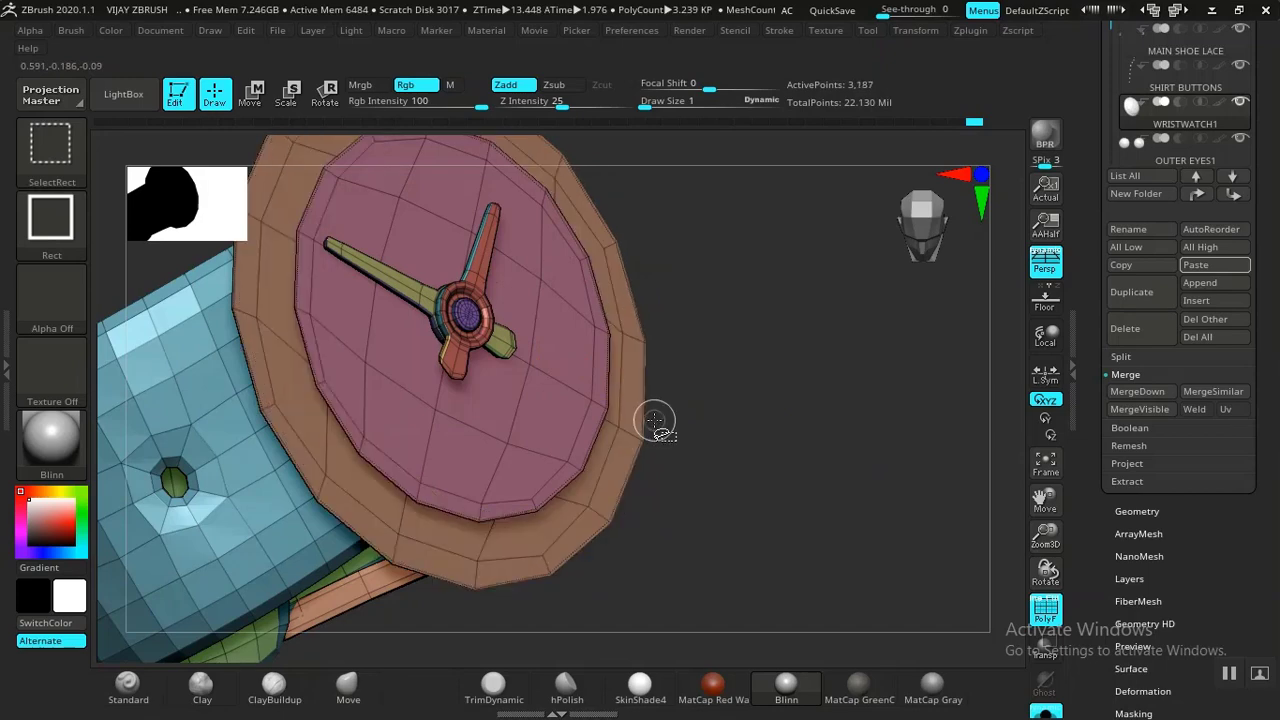
pyautogui.keyDown('ctrl'); pyautogui.keyDown('shift'); pyautogui.click(642, 428); pyautogui.keyUp('shift'); pyautogui.keyUp('ctrl')
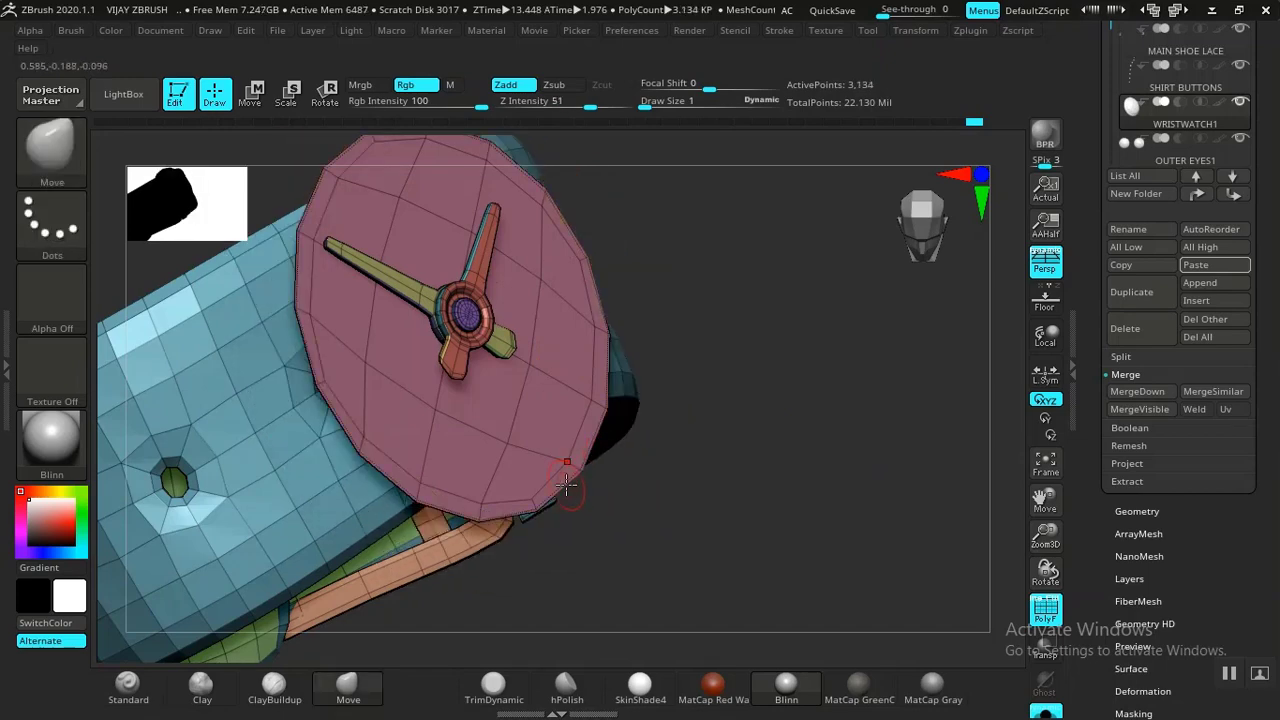
pyautogui.keyDown('ctrl'); pyautogui.keyDown('shift'); pyautogui.click(530, 486); pyautogui.keyUp('shift'); pyautogui.keyUp('ctrl')
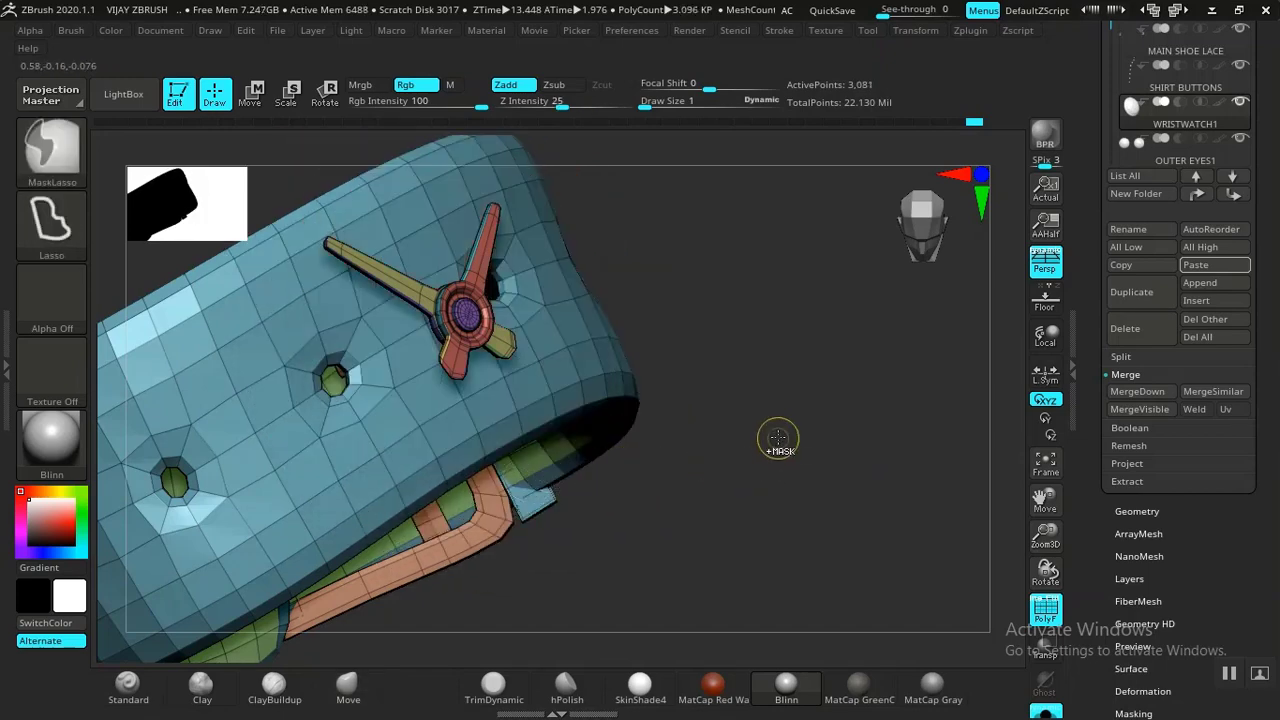
pyautogui.keyDown('ctrl'); pyautogui.keyDown('shift'); pyautogui.click(778, 437); pyautogui.keyUp('shift'); pyautogui.keyUp('ctrl')
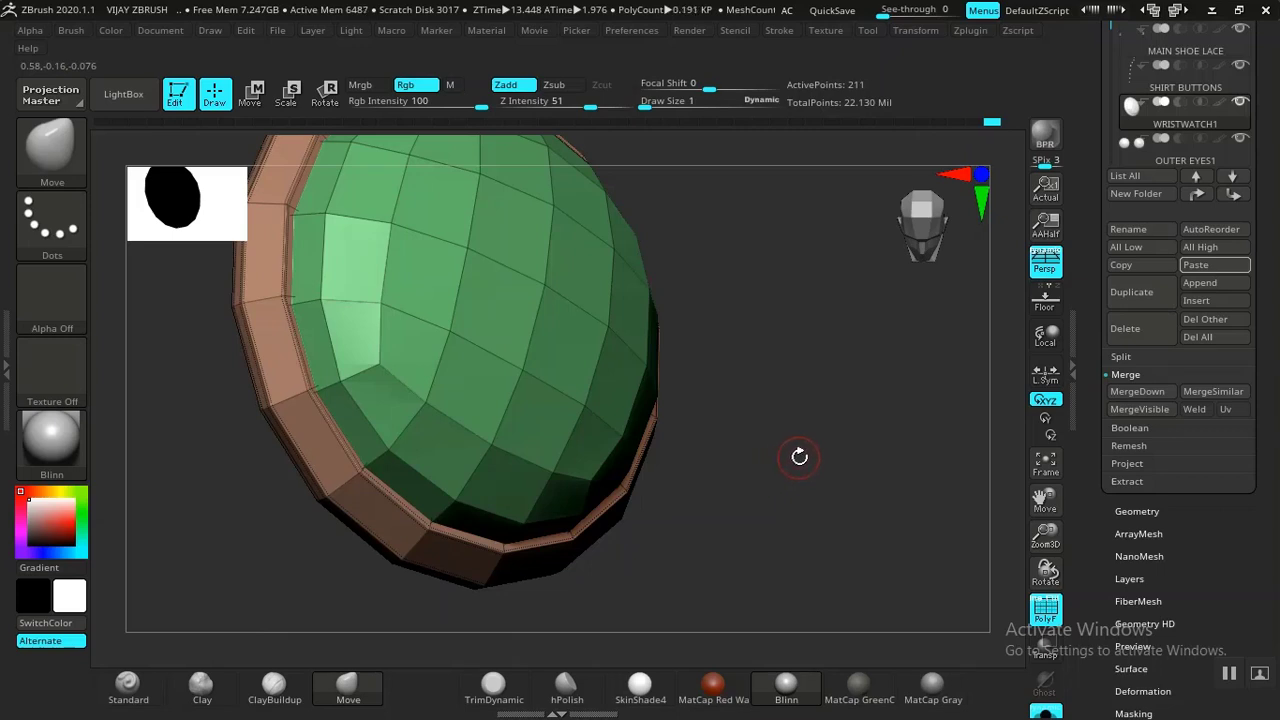
pyautogui.keyDown('ctrl'); pyautogui.click(821, 392); pyautogui.keyUp('ctrl')
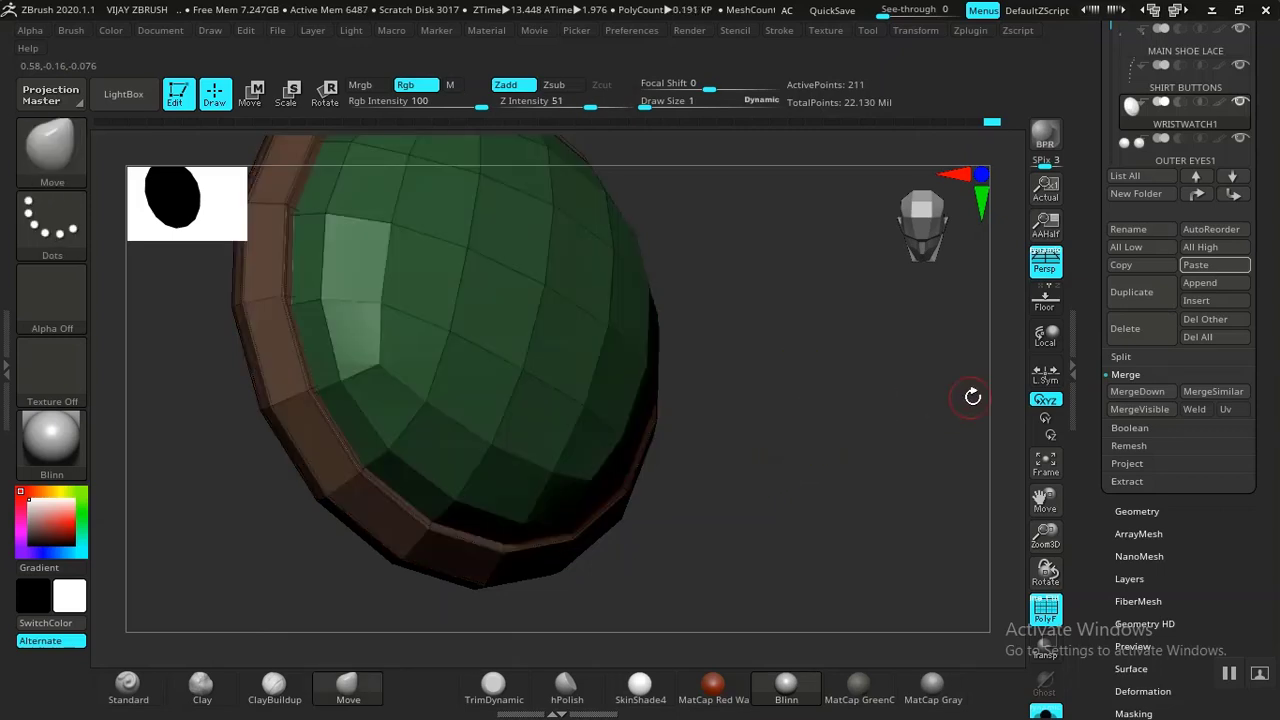
# Step: Separate the hidden strap and watch hands from the visible head with Split Hidden
pyautogui.click(1121, 357)
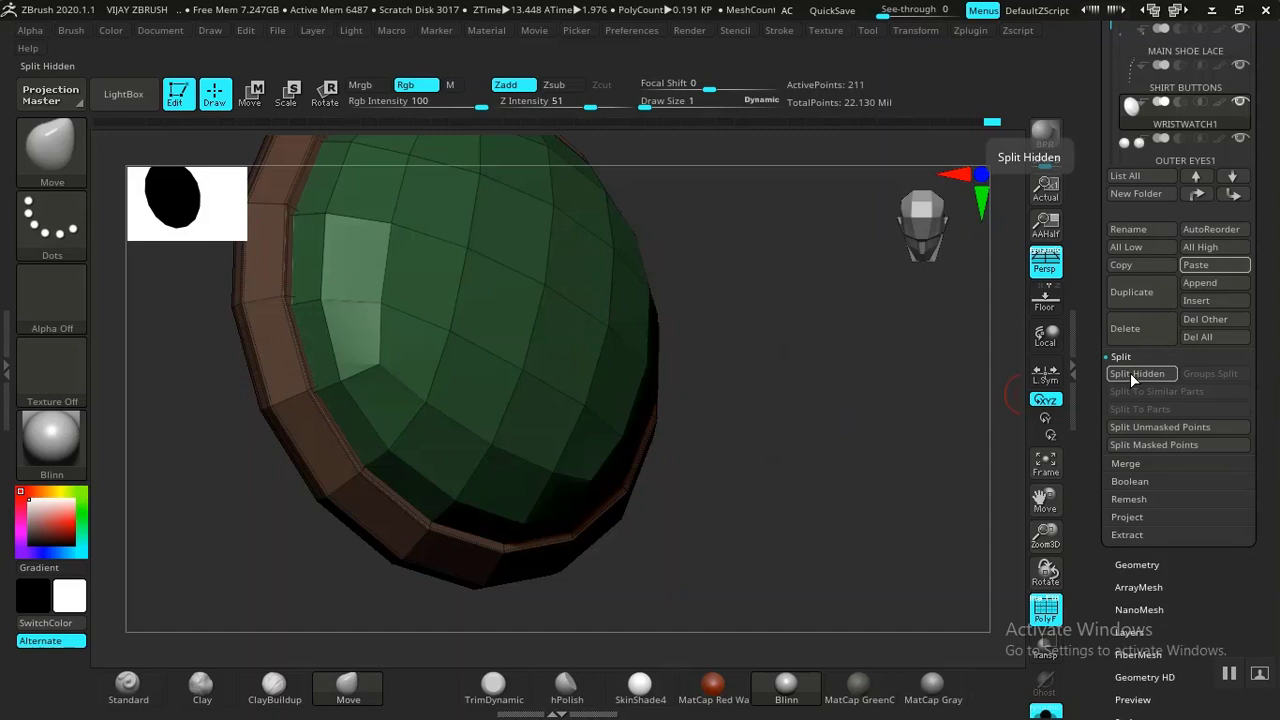
pyautogui.click(1132, 373)
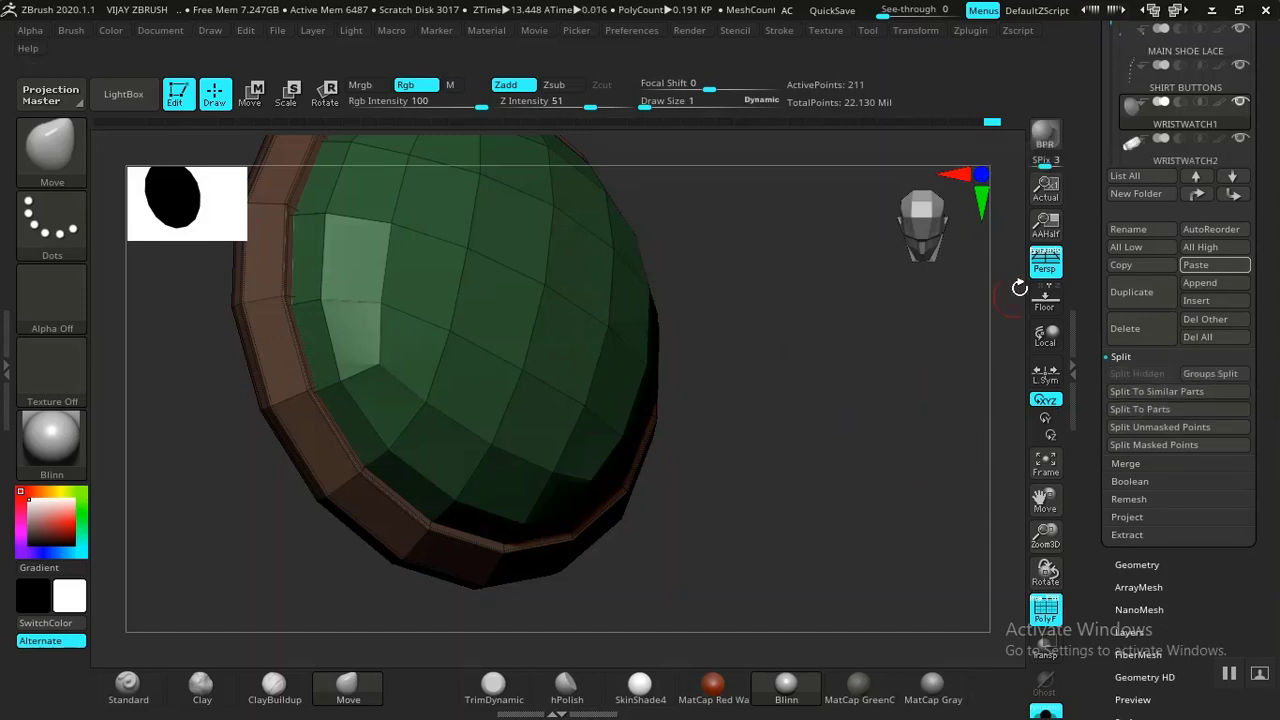
# Step: Check the WRISTWATCH2 strap subtool, return to the WRISTWATCH1 head, clear its mask and subdivide it once
pyautogui.click(1137, 160)
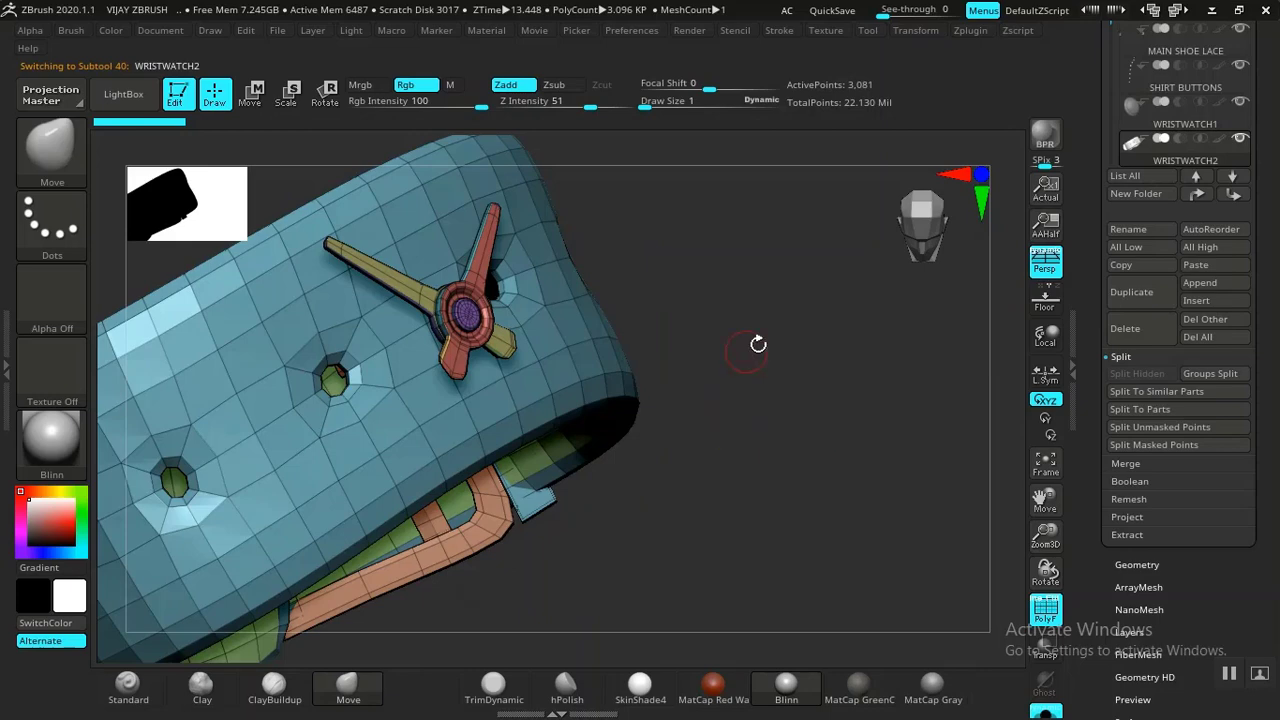
pyautogui.click(1140, 132)
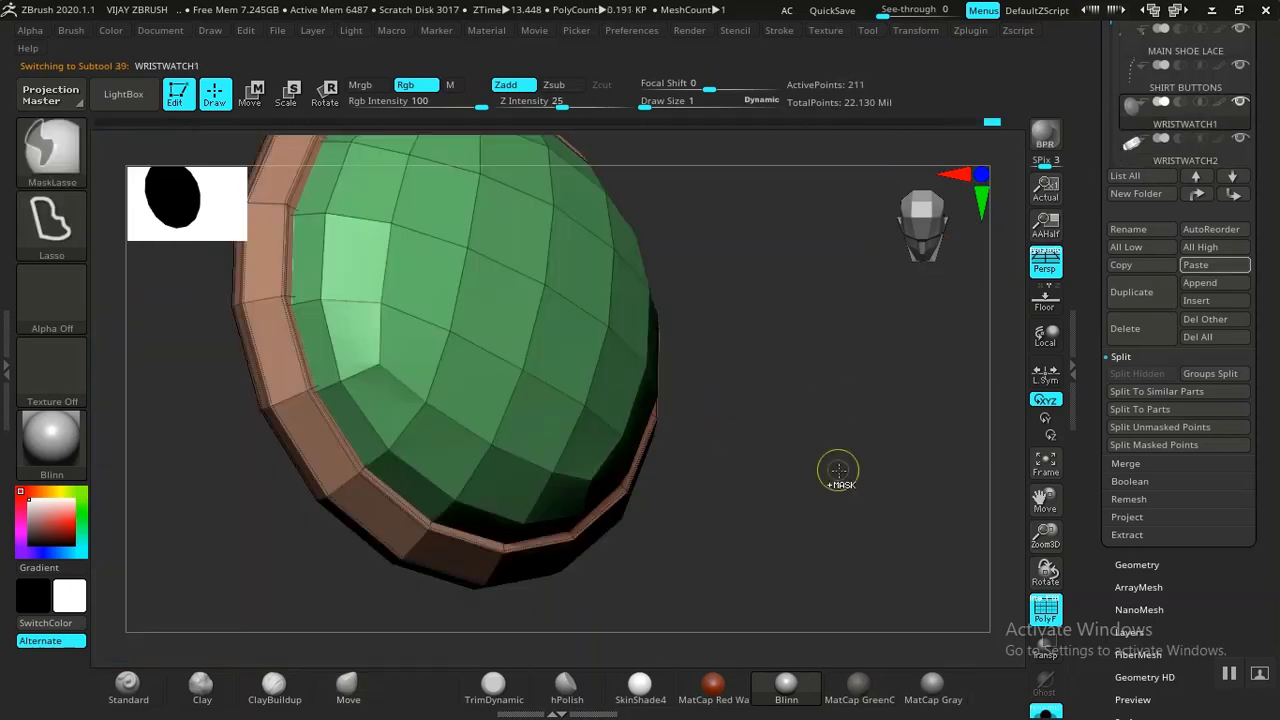
pyautogui.hotkey('ctrl', 'd')
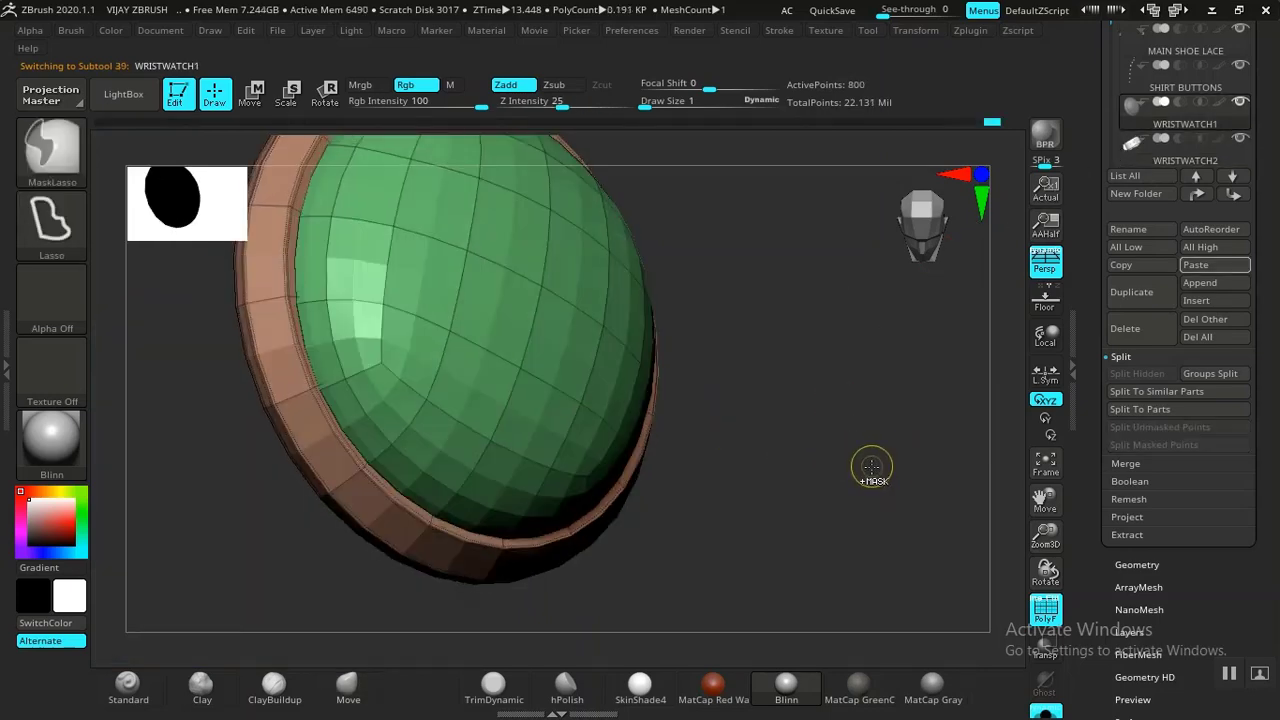
# Step: Delete the lower subdivision level of the watch head and check its back and side
pyautogui.keyDown('alt'); pyautogui.moveTo(831, 483); pyautogui.dragTo(866, 465); pyautogui.keyUp('alt')
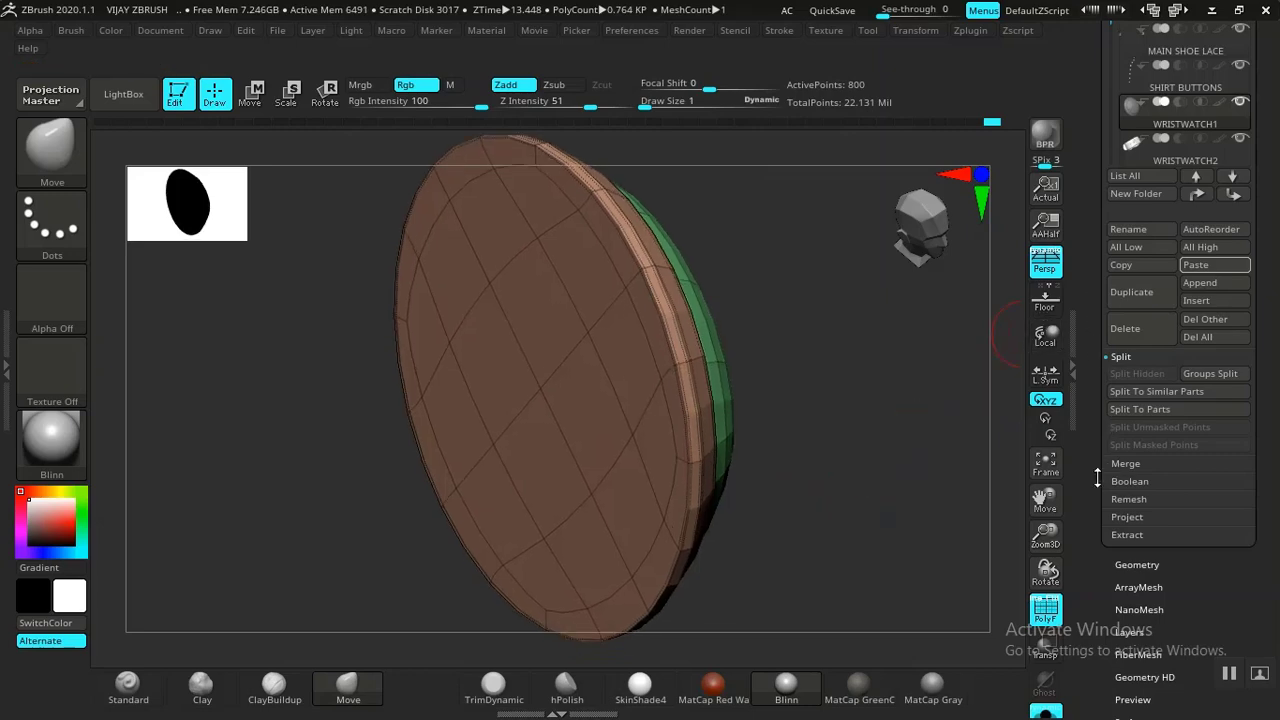
pyautogui.scroll(-3, 1110, 485)
pyautogui.click(1133, 460)
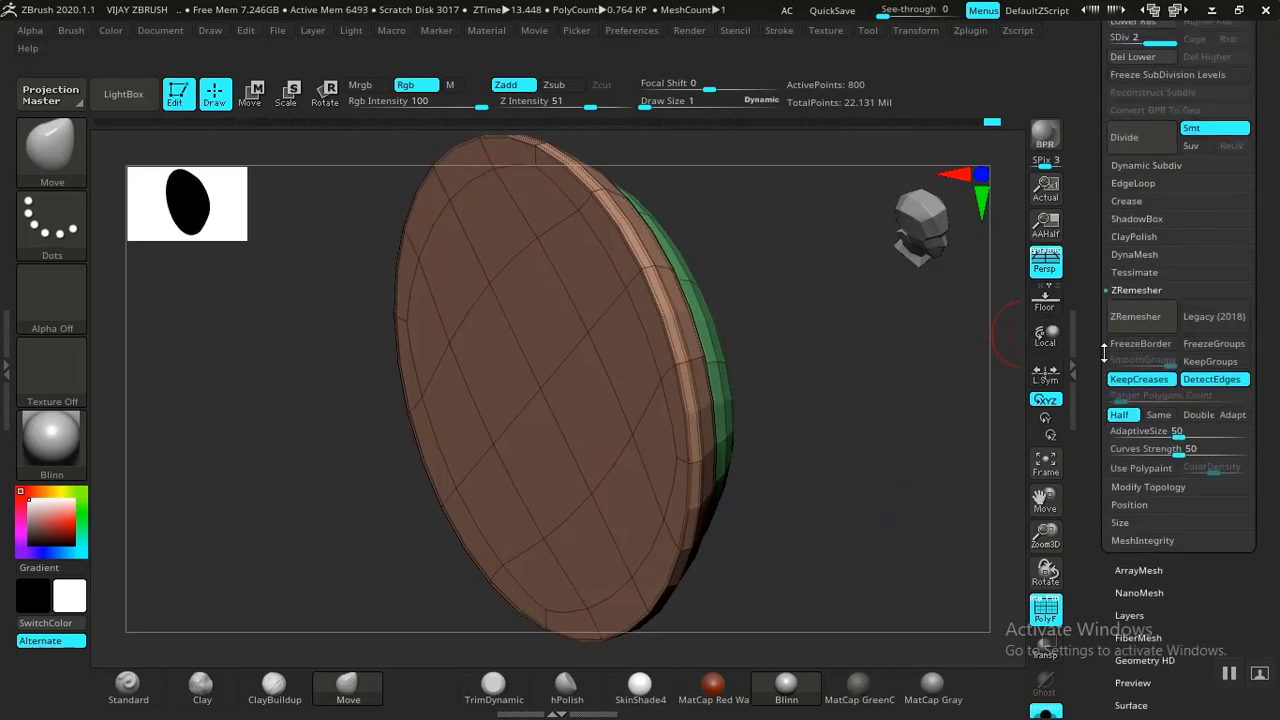
pyautogui.click(1132, 238)
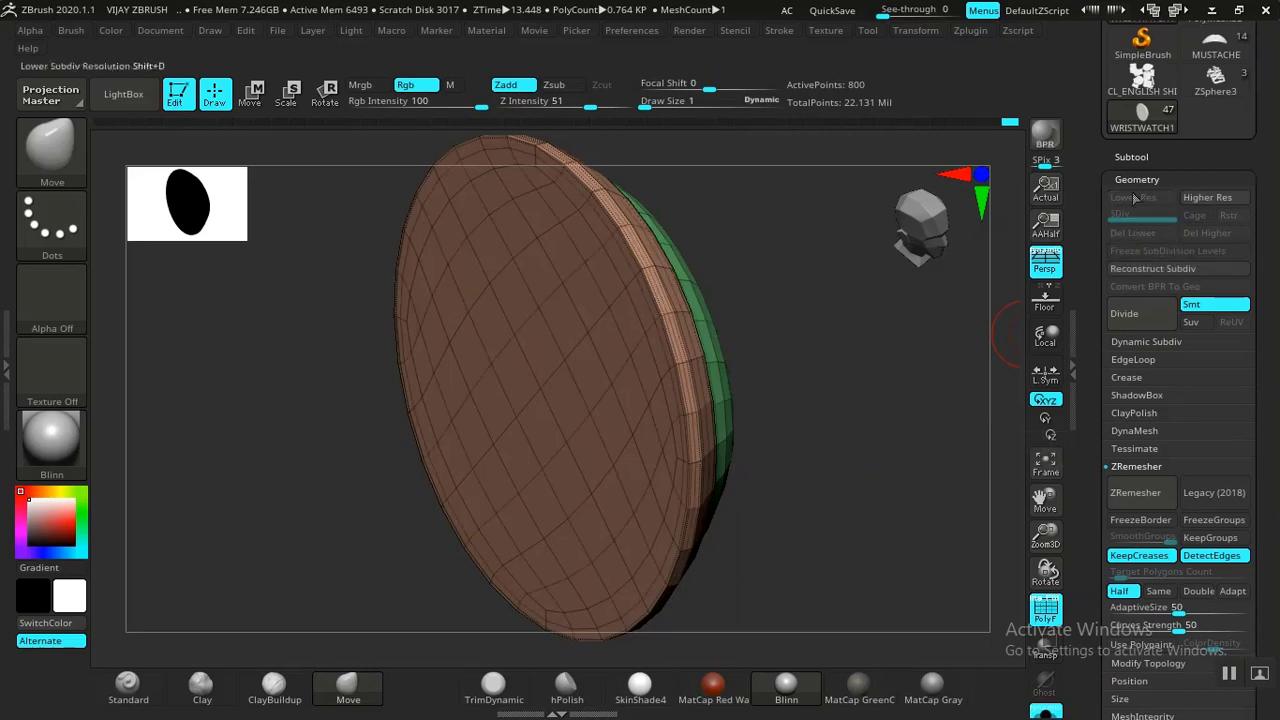
pyautogui.moveTo(904, 440); pyautogui.dragTo(852, 467)
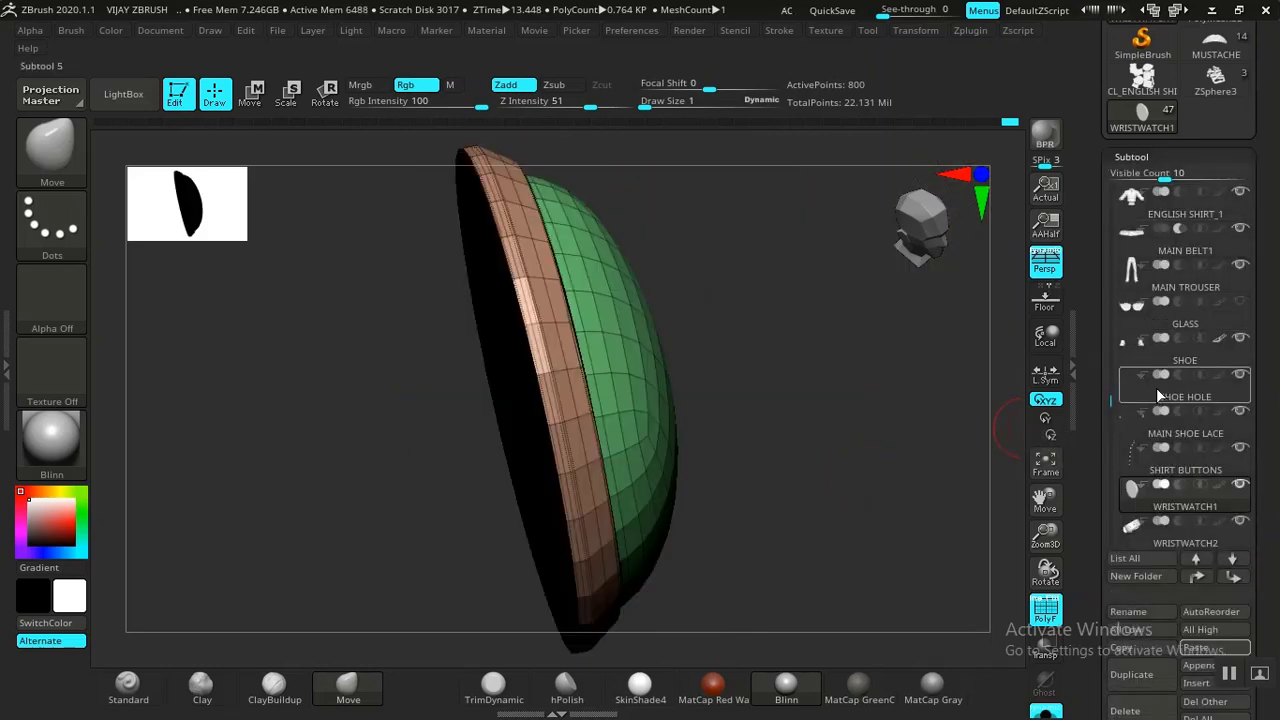
# Step: Merge the subdivided watch head down with the WRISTWATCH2 strap into a single subtool
pyautogui.moveTo(1086, 504); pyautogui.dragTo(1108, 384)
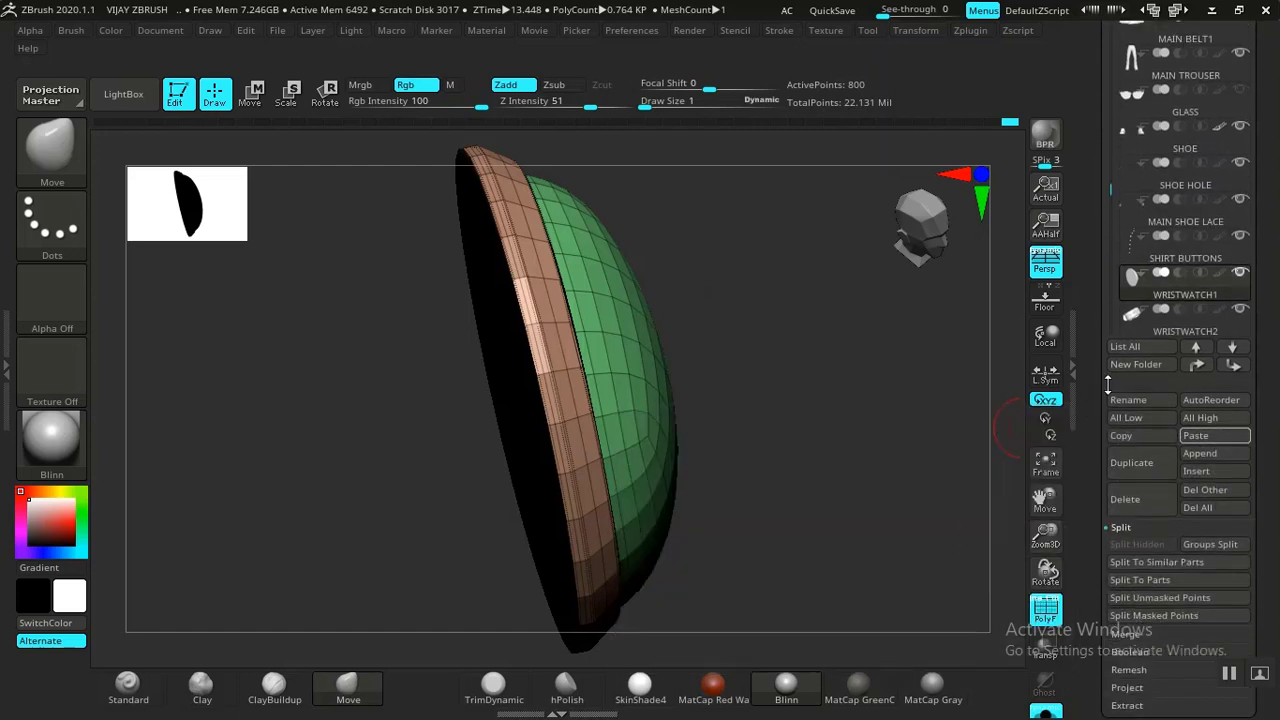
pyautogui.scroll(-3, 1160, 480)
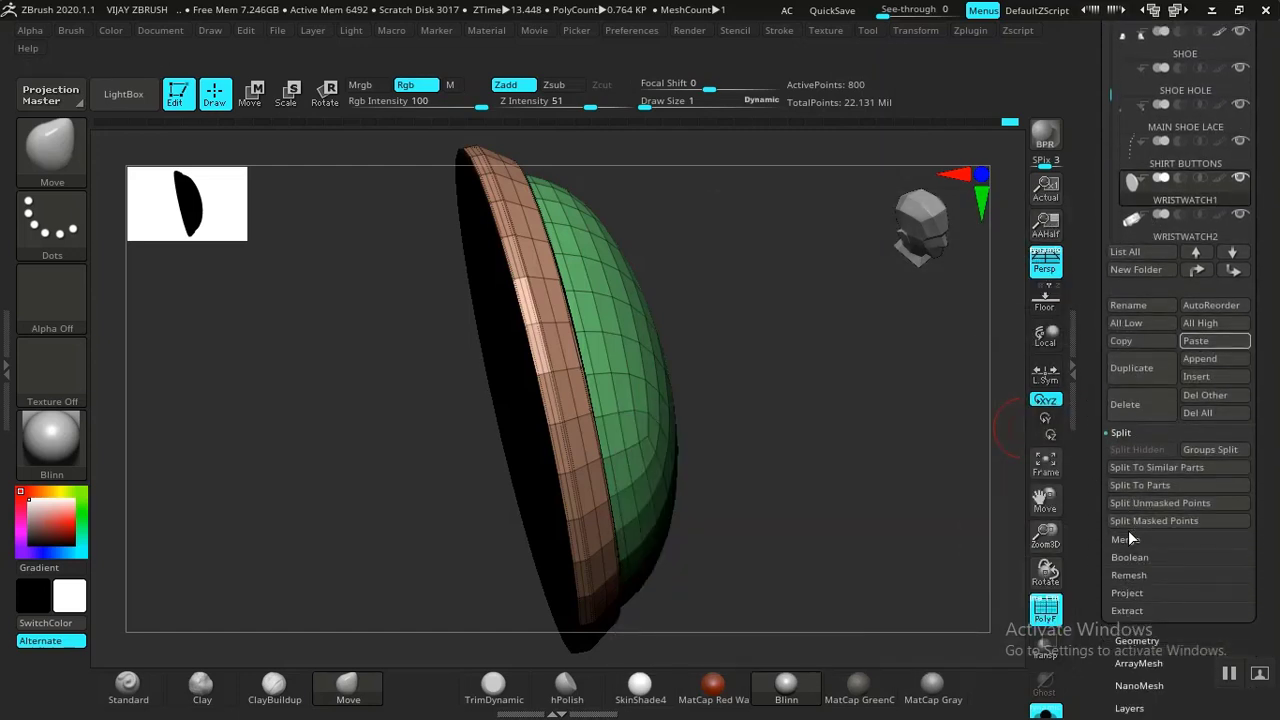
pyautogui.click(1125, 537)
pyautogui.click(1122, 470)
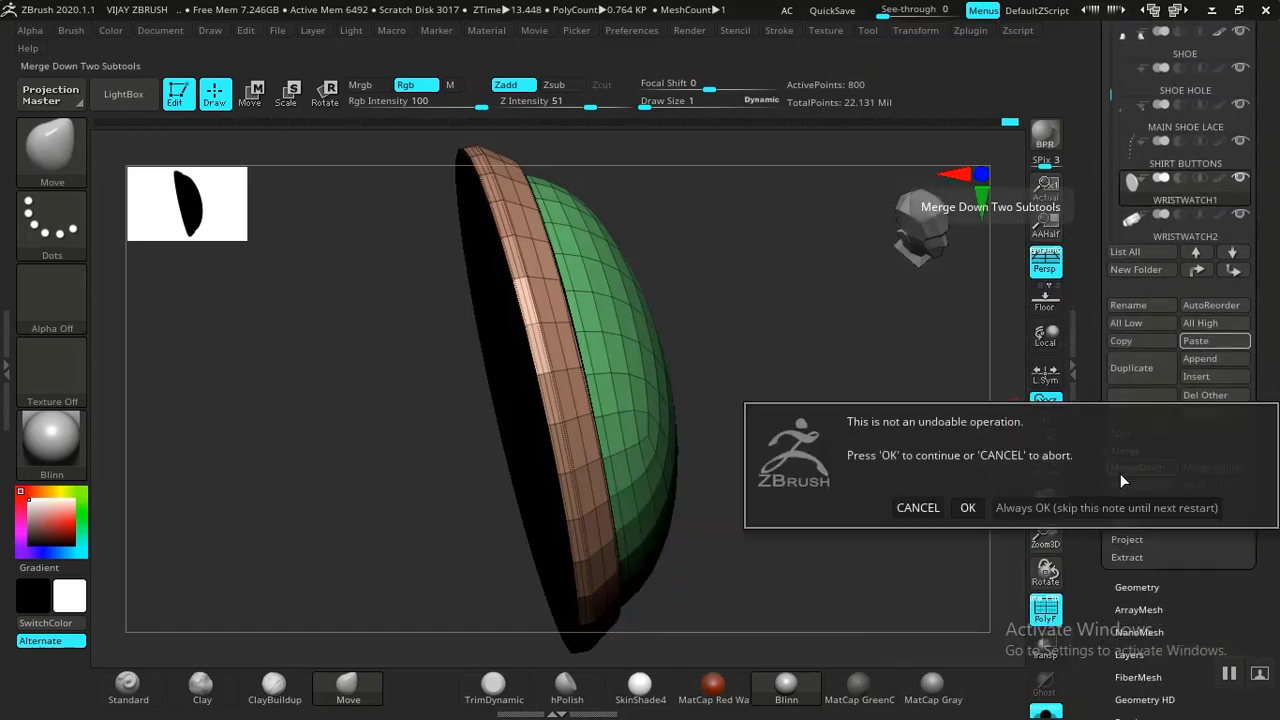
pyautogui.click(970, 509)
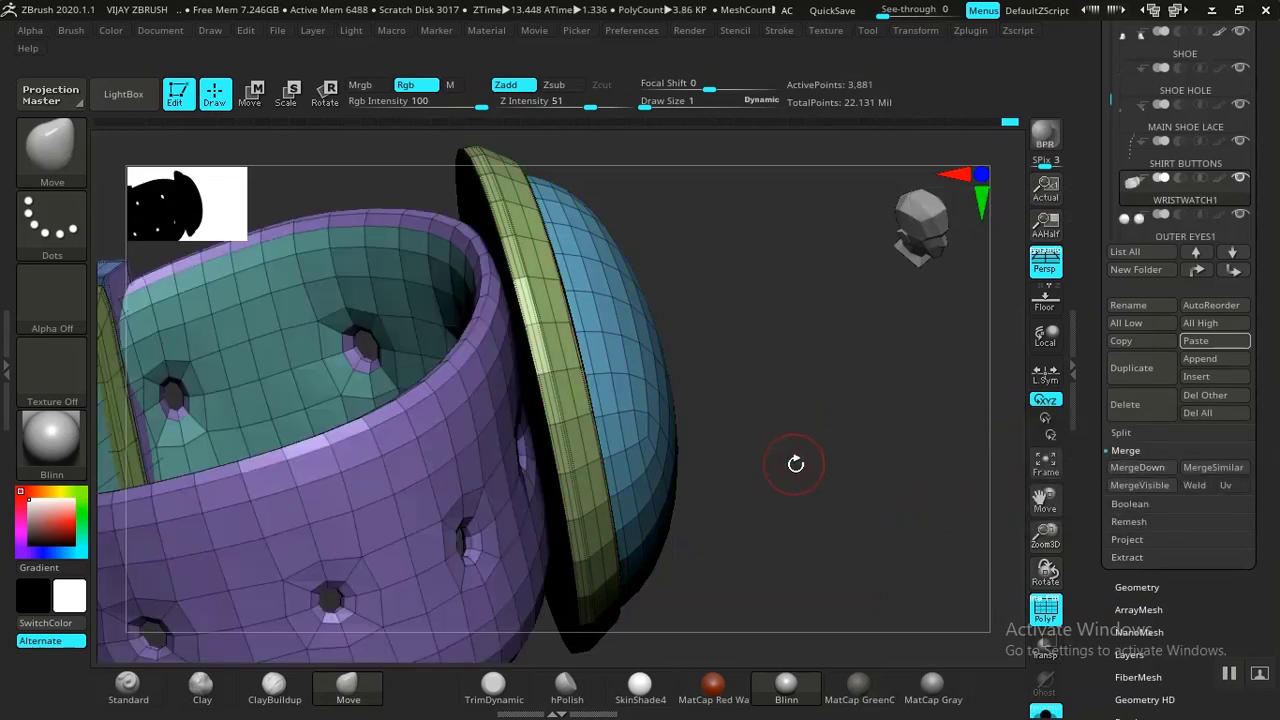
# Step: Frame the merged wristwatch, examine it from several angles and hide the glass dome to check the dial and hands
pyautogui.moveTo(838, 447); pyautogui.dragTo(861, 389)
pyautogui.press('f')
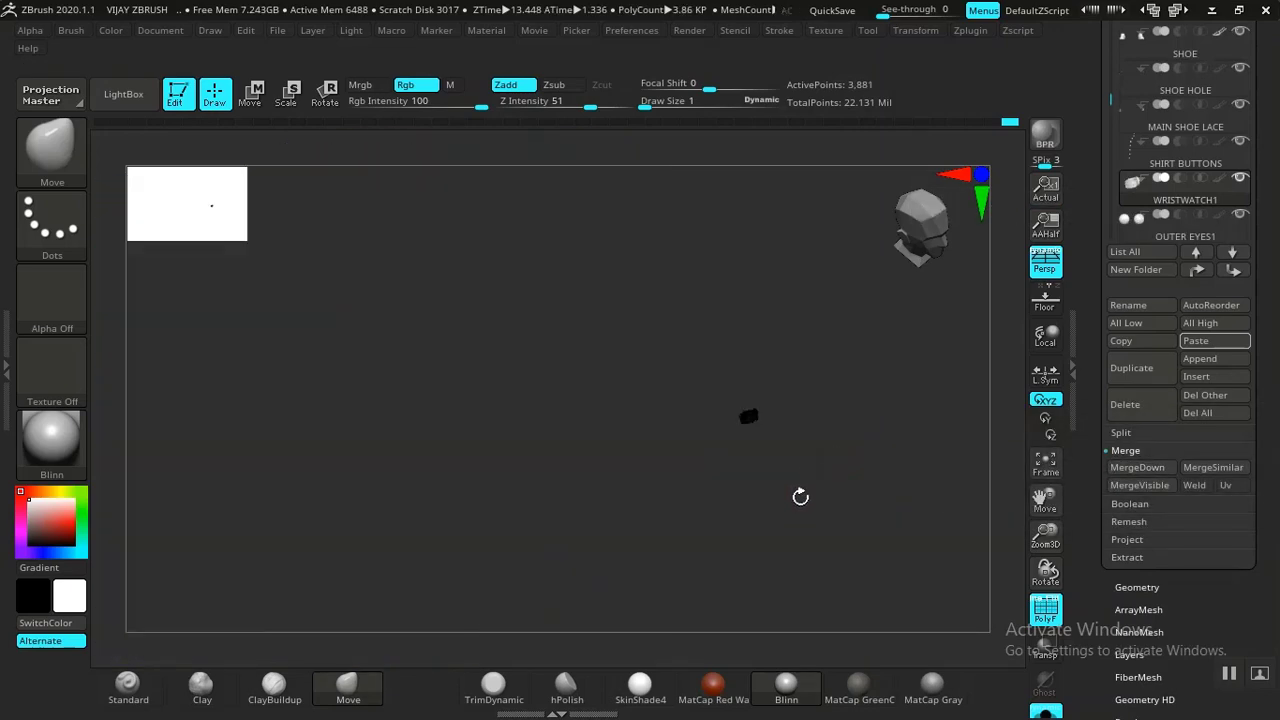
pyautogui.moveTo(803, 512); pyautogui.dragTo(755, 518)
pyautogui.press('f')
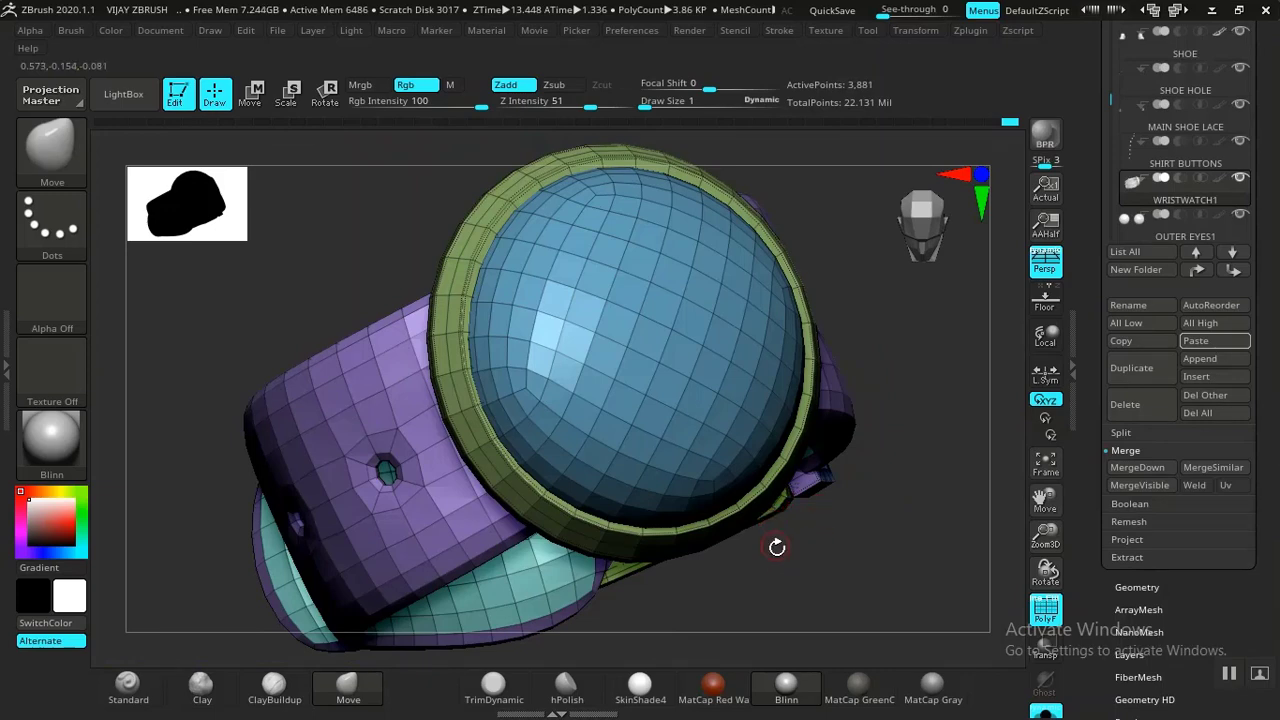
pyautogui.keyDown('alt'); pyautogui.moveTo(789, 588); pyautogui.dragTo(826, 451); pyautogui.keyUp('alt')
pyautogui.press('f')
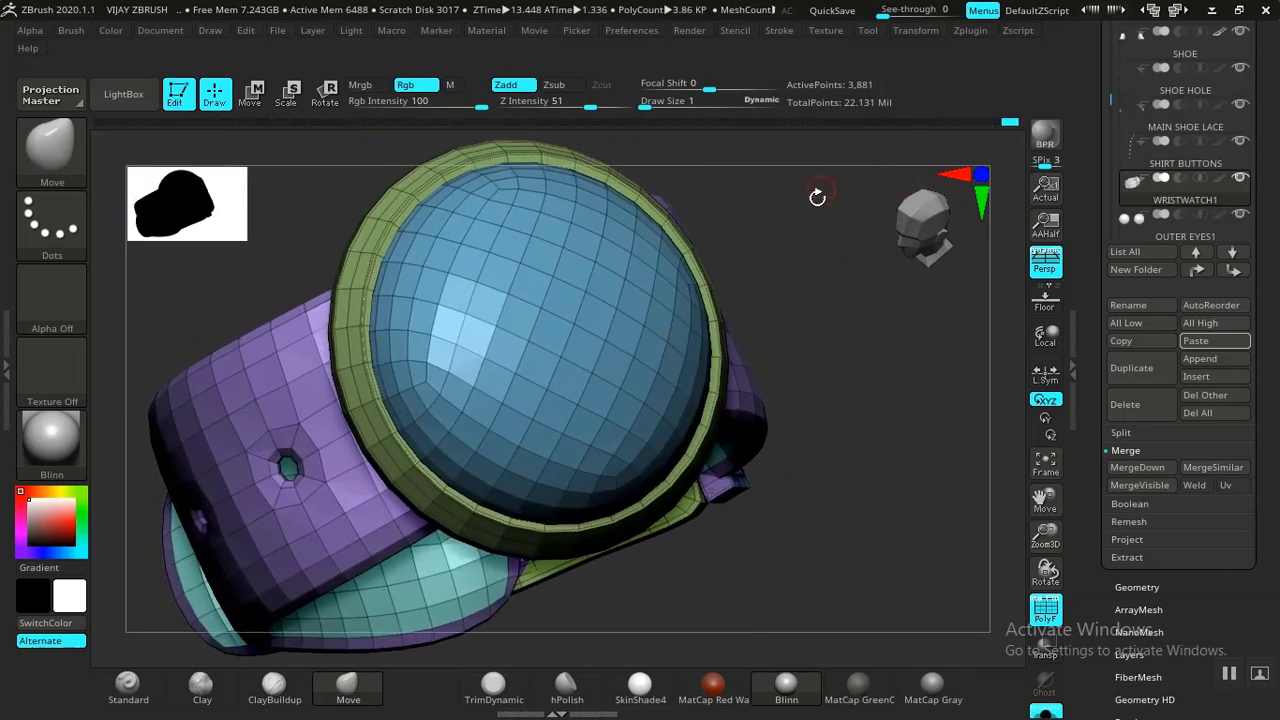
pyautogui.keyDown('ctrl'); pyautogui.keyDown('shift'); pyautogui.click(562, 340); pyautogui.keyUp('shift'); pyautogui.keyUp('ctrl')
pyautogui.keyDown('ctrl'); pyautogui.keyDown('shift'); pyautogui.click(562, 340); pyautogui.keyUp('shift'); pyautogui.keyUp('ctrl')
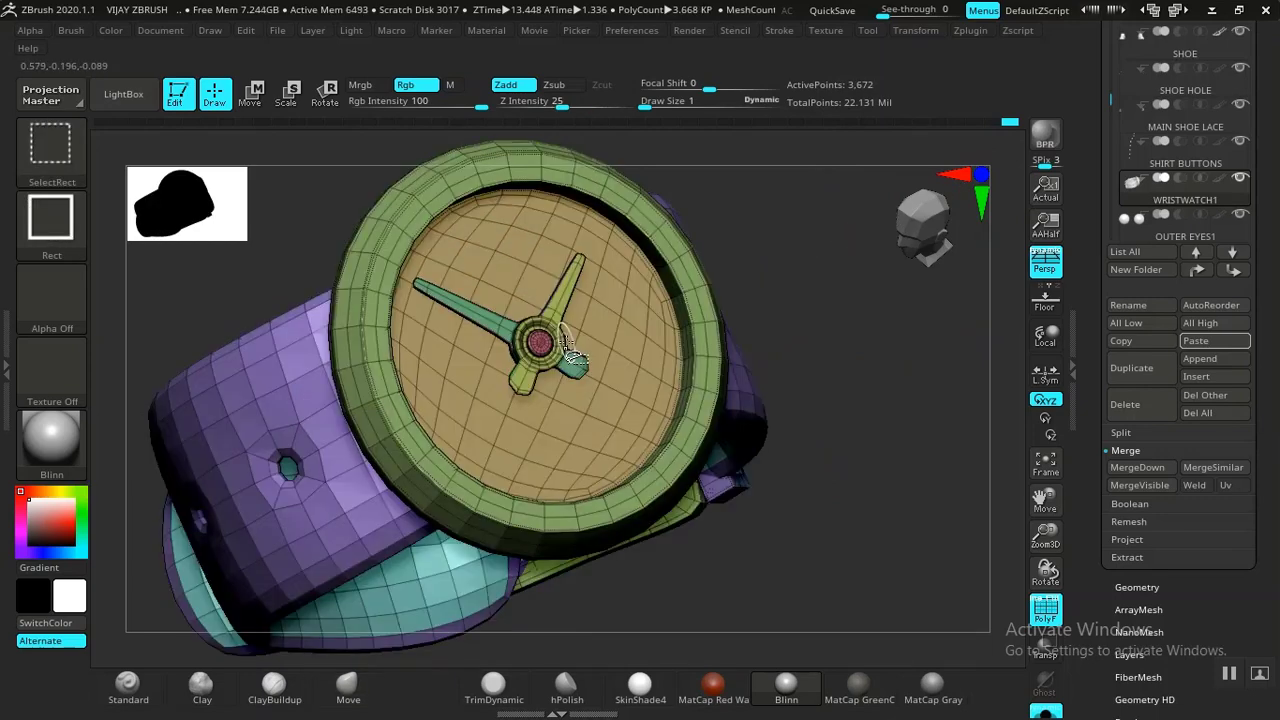
# Step: Unwrap the complete wristwatch by polygroups with UV Master
pyautogui.click(970, 30)
pyautogui.click(1023, 463)
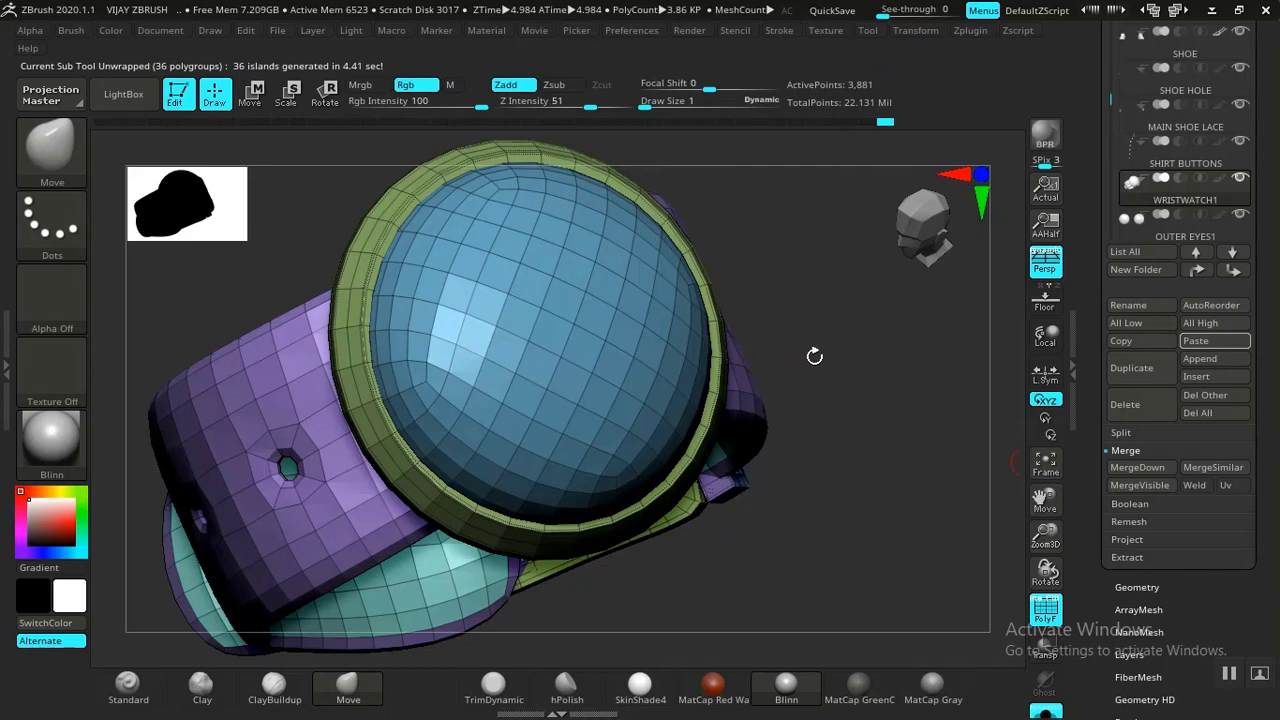
# Step: Export the unwrapped wristwatch into the ZEXPORT folder in OBJ format with the file name WRISTWATCH
pyautogui.scroll(-10, 1089, 270)
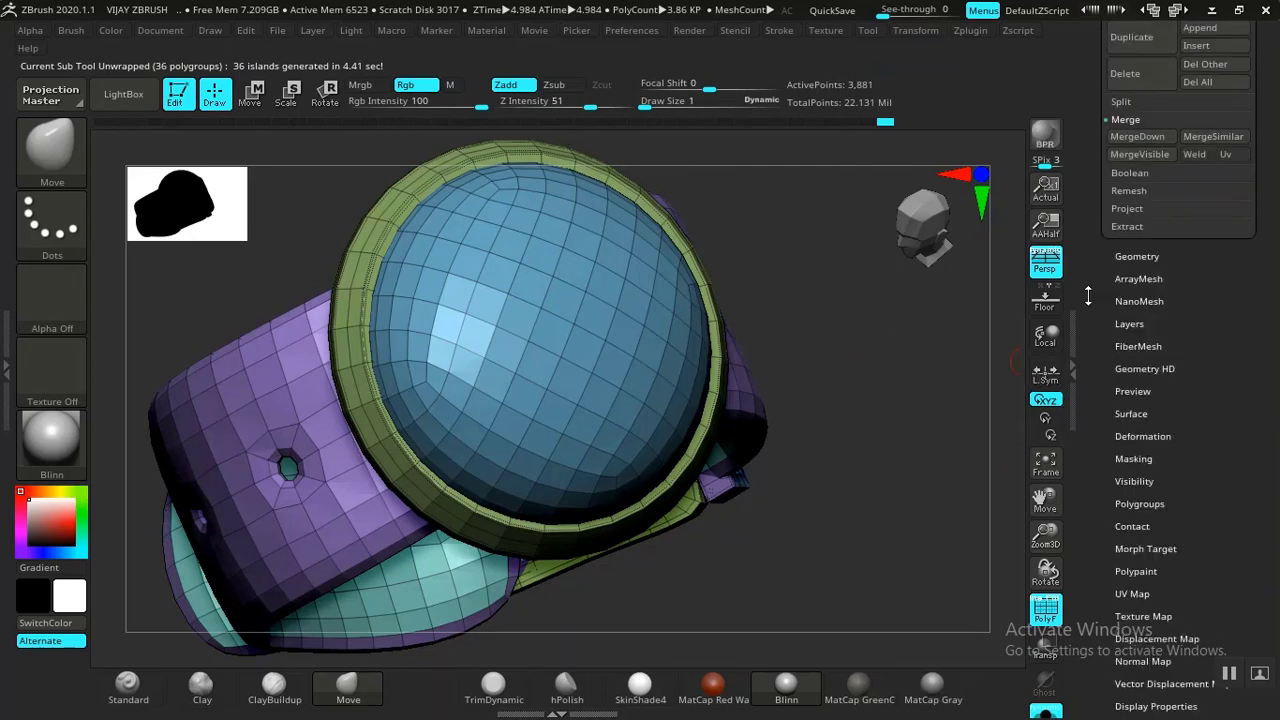
pyautogui.moveTo(1089, 268); pyautogui.dragTo(1077, 293)
pyautogui.click(1132, 135)
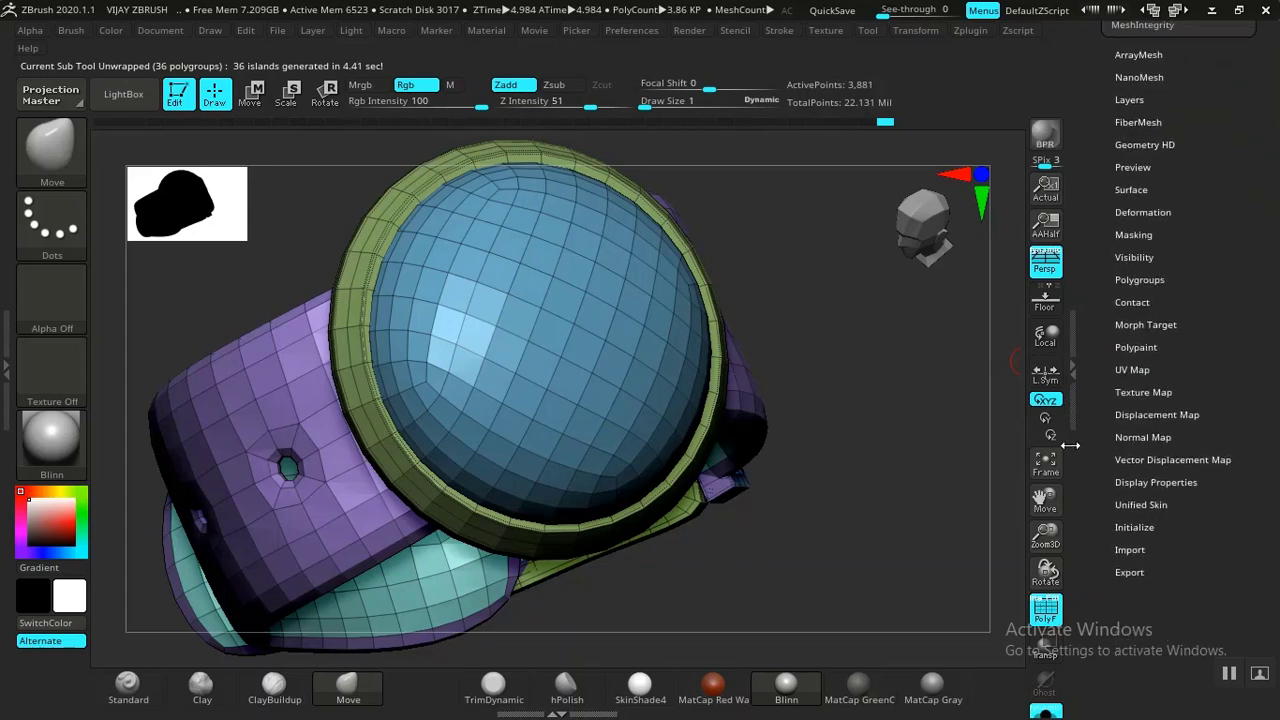
pyautogui.moveTo(1078, 493); pyautogui.dragTo(1092, 442)
pyautogui.click(1130, 532)
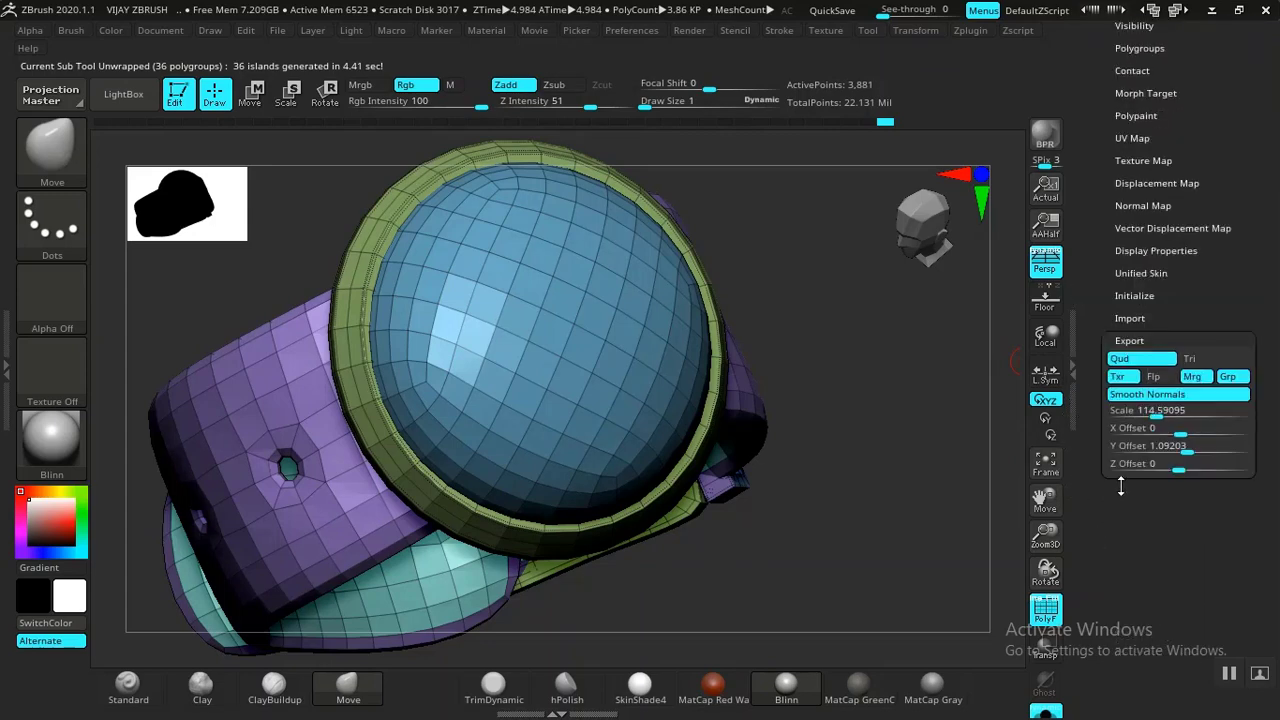
pyautogui.click(1234, 381)
pyautogui.moveTo(1249, 274); pyautogui.dragTo(1240, 440)
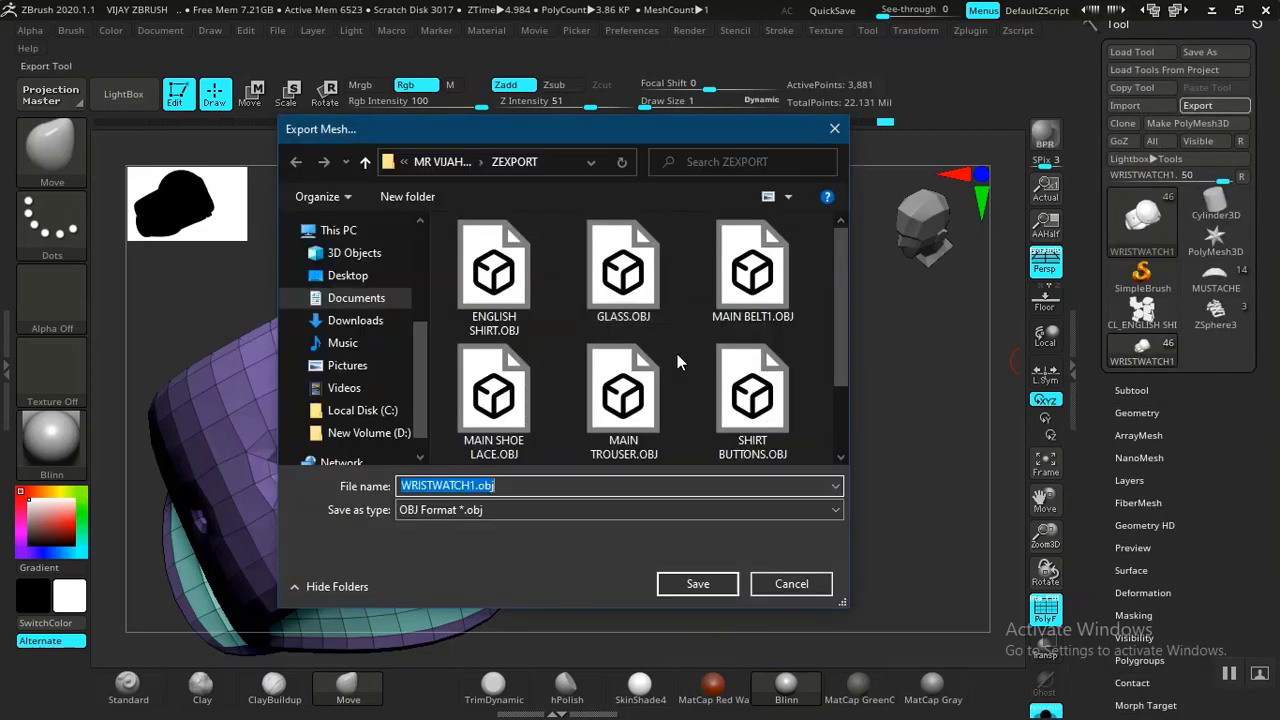
pyautogui.click(568, 487)
pyautogui.press('BackSpace')
pyautogui.press('BackSpace')
pyautogui.press('BackSpace')
pyautogui.press('BackSpace')
pyautogui.press('BackSpace')
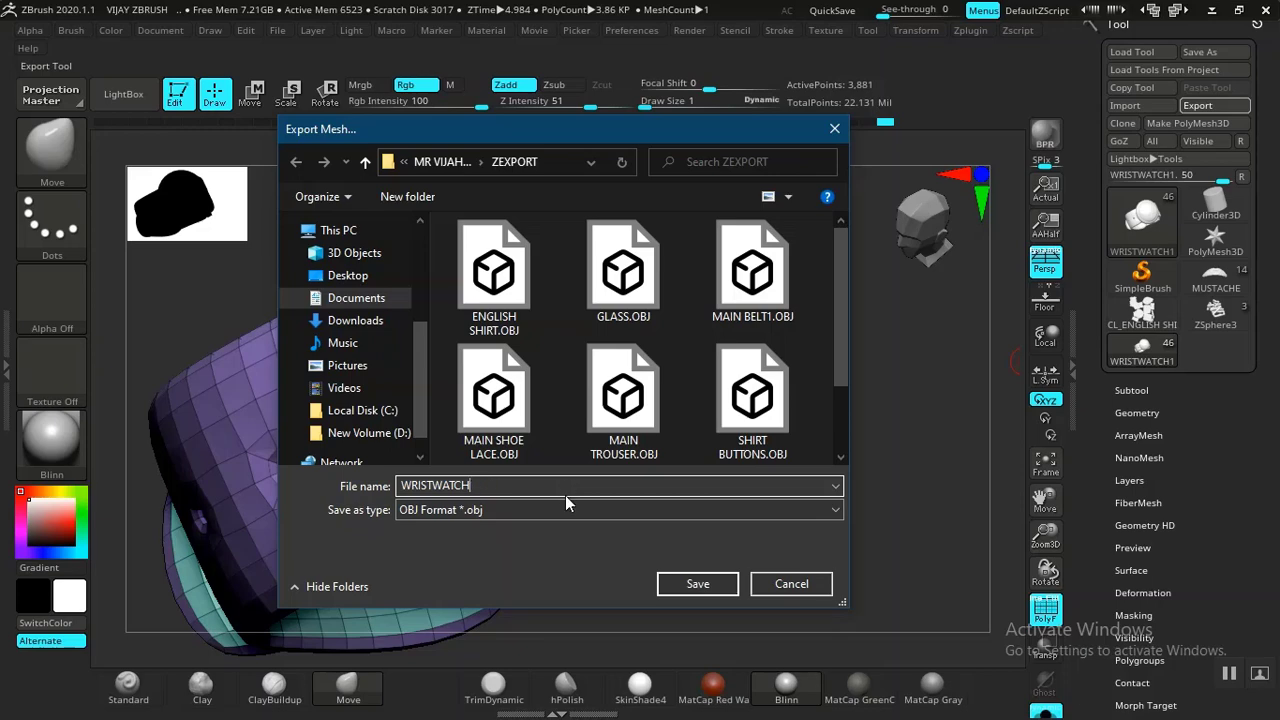
pyautogui.click(697, 583)
# Step: Make OUTER EYES1 the active subtool and frame both eyeballs to check their mesh and subdivision levels
pyautogui.click(1128, 392)
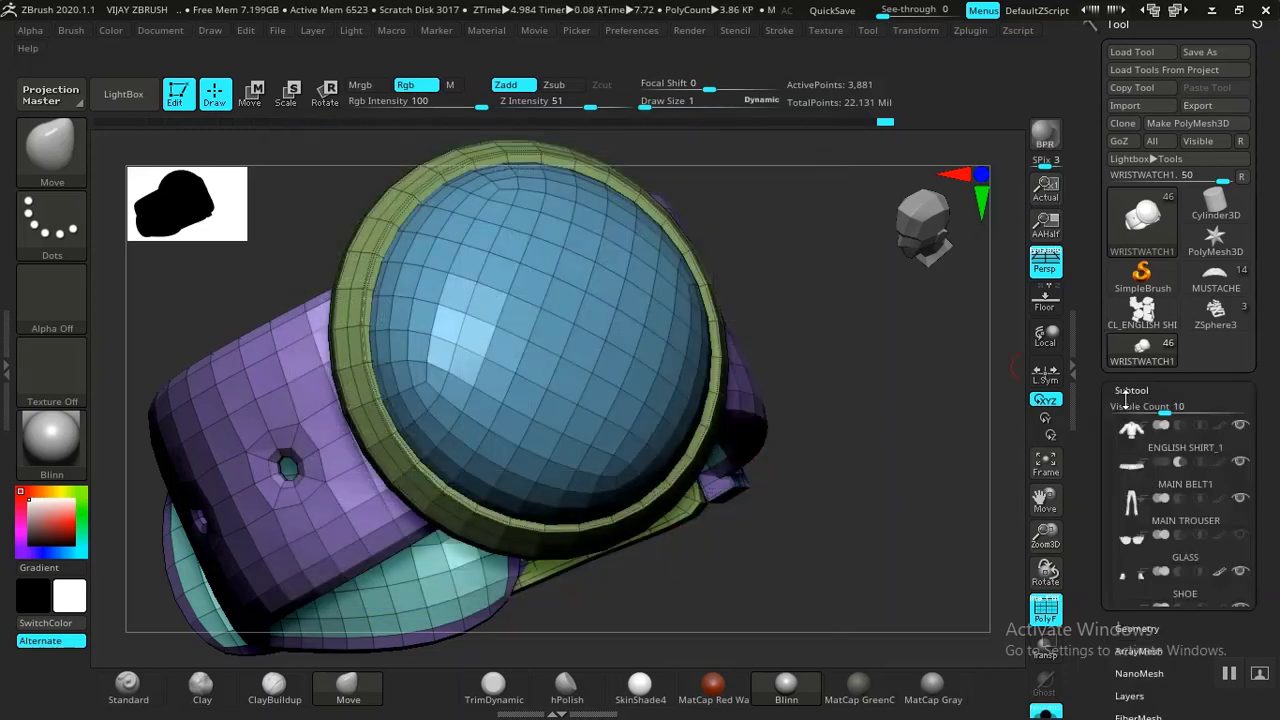
pyautogui.moveTo(1092, 452); pyautogui.dragTo(1110, 345)
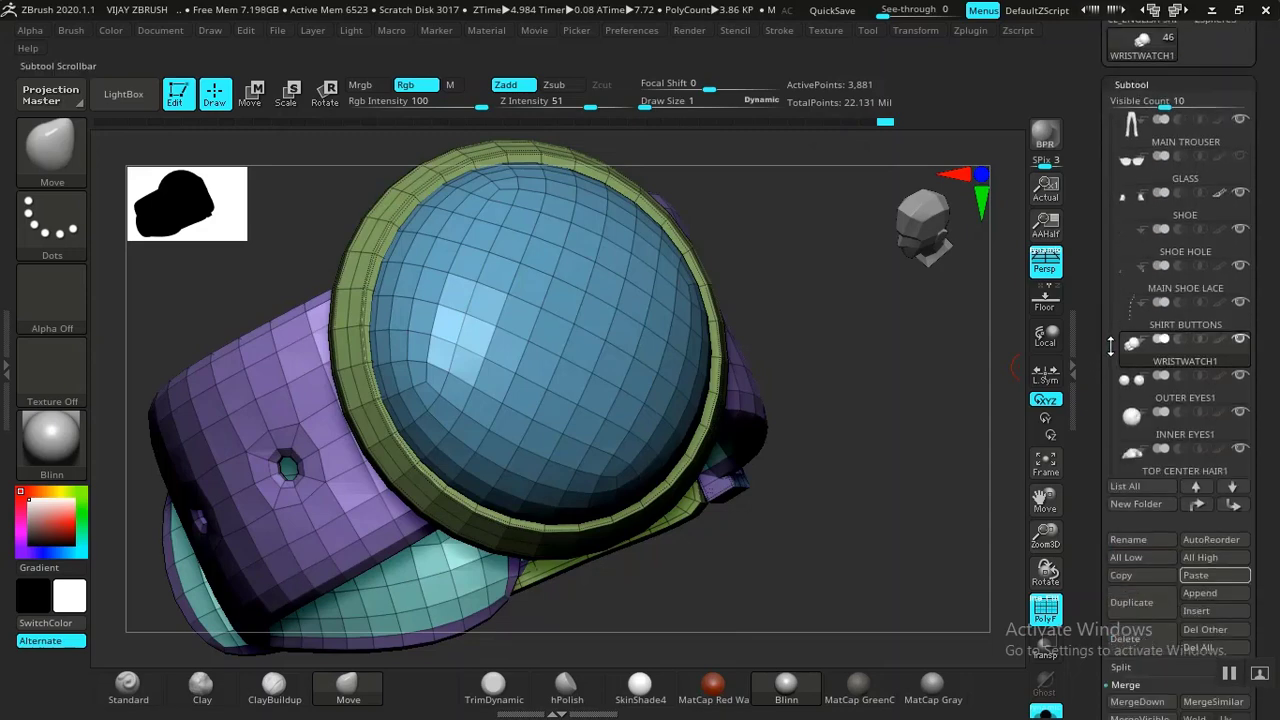
pyautogui.click(1156, 402)
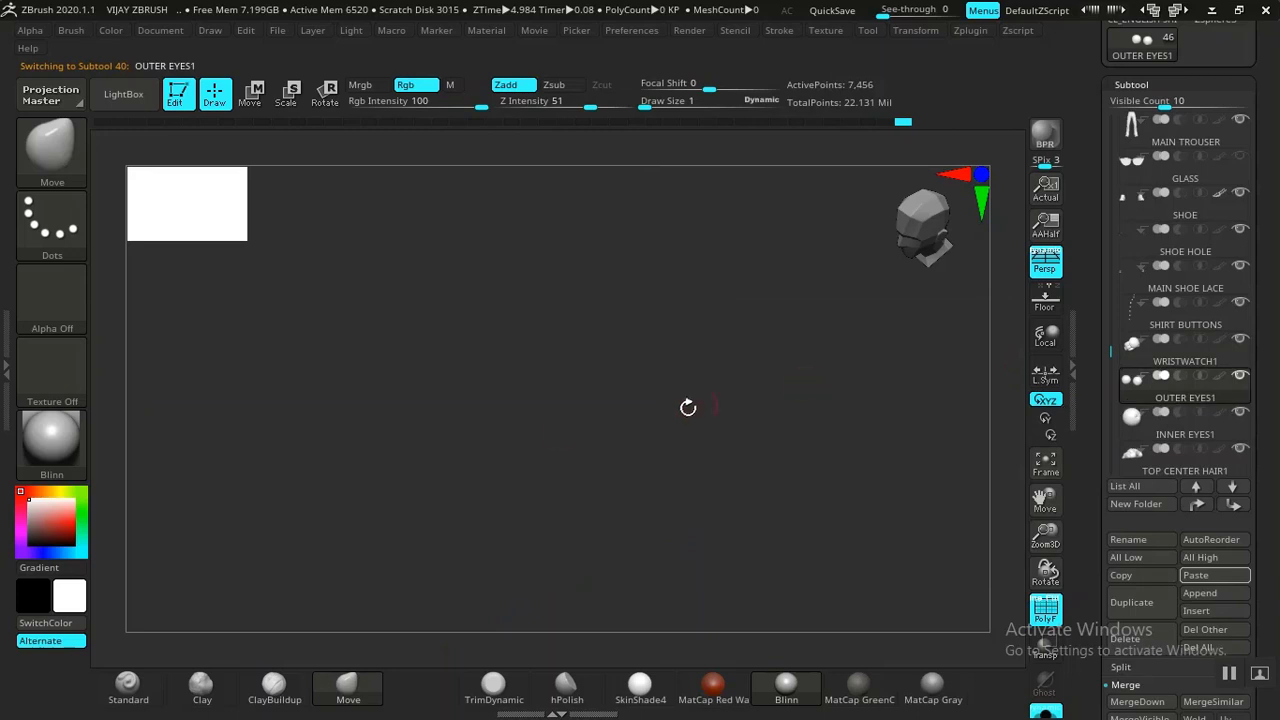
pyautogui.press('f')
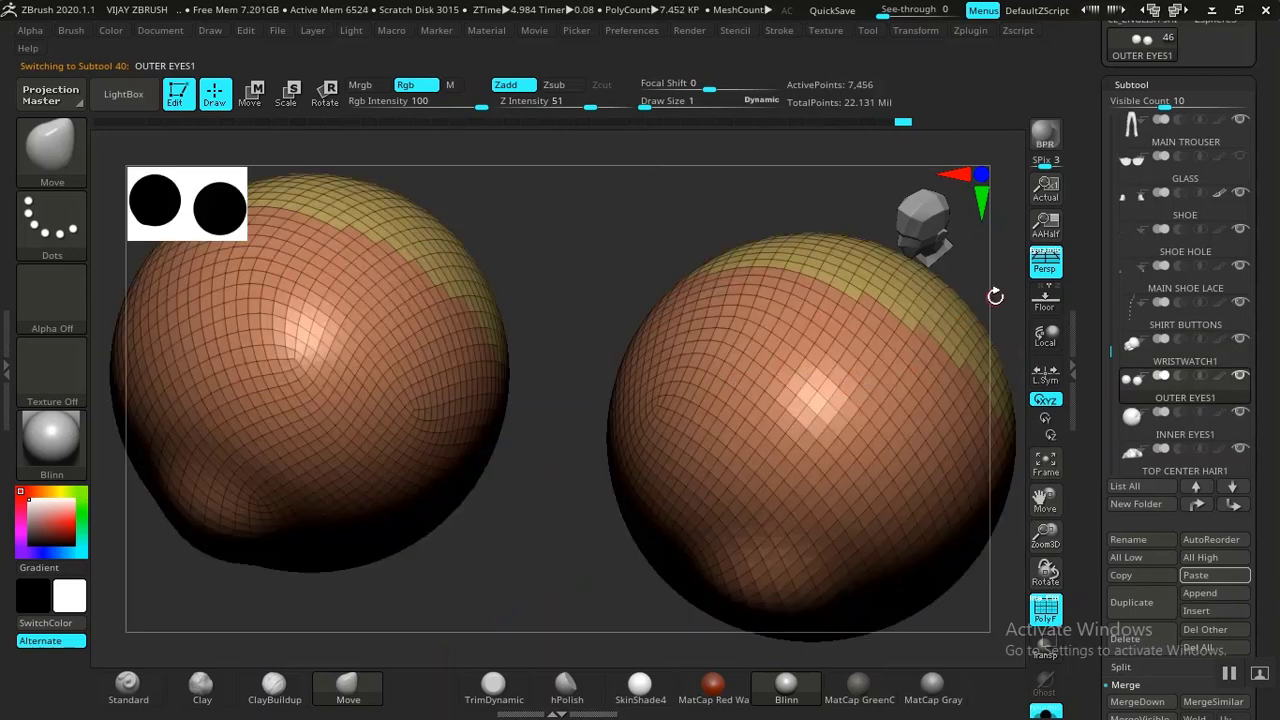
pyautogui.click(1131, 85)
pyautogui.click(1133, 133)
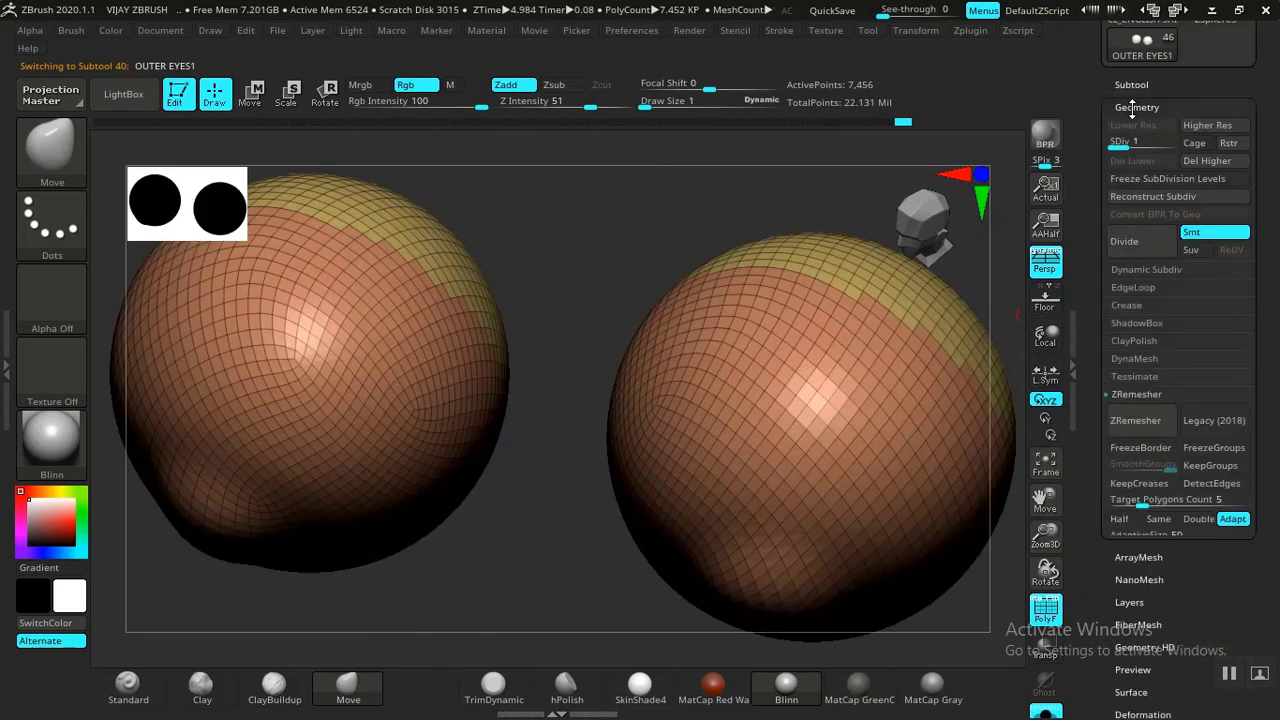
pyautogui.click(1136, 106)
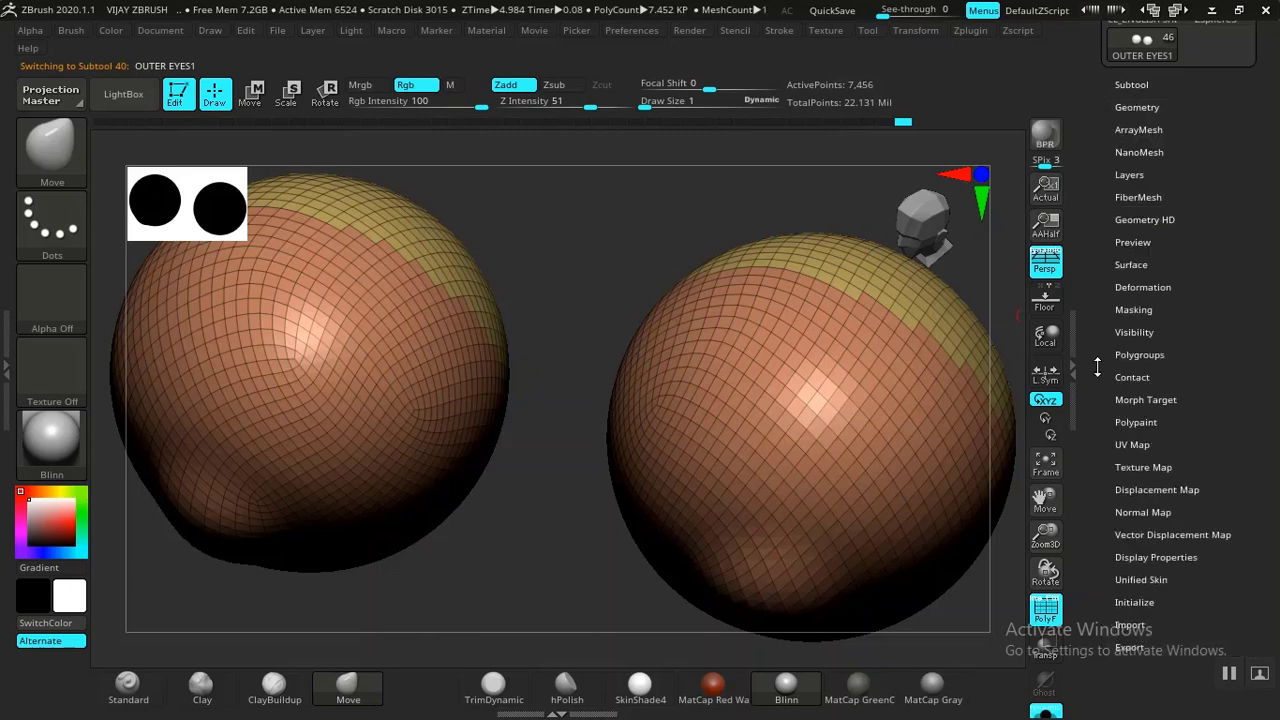
# Step: Export the outer eyes into the ZEXPORT folder in OBJ format with the file name OUTER EYES
pyautogui.moveTo(1097, 367); pyautogui.dragTo(1115, 316)
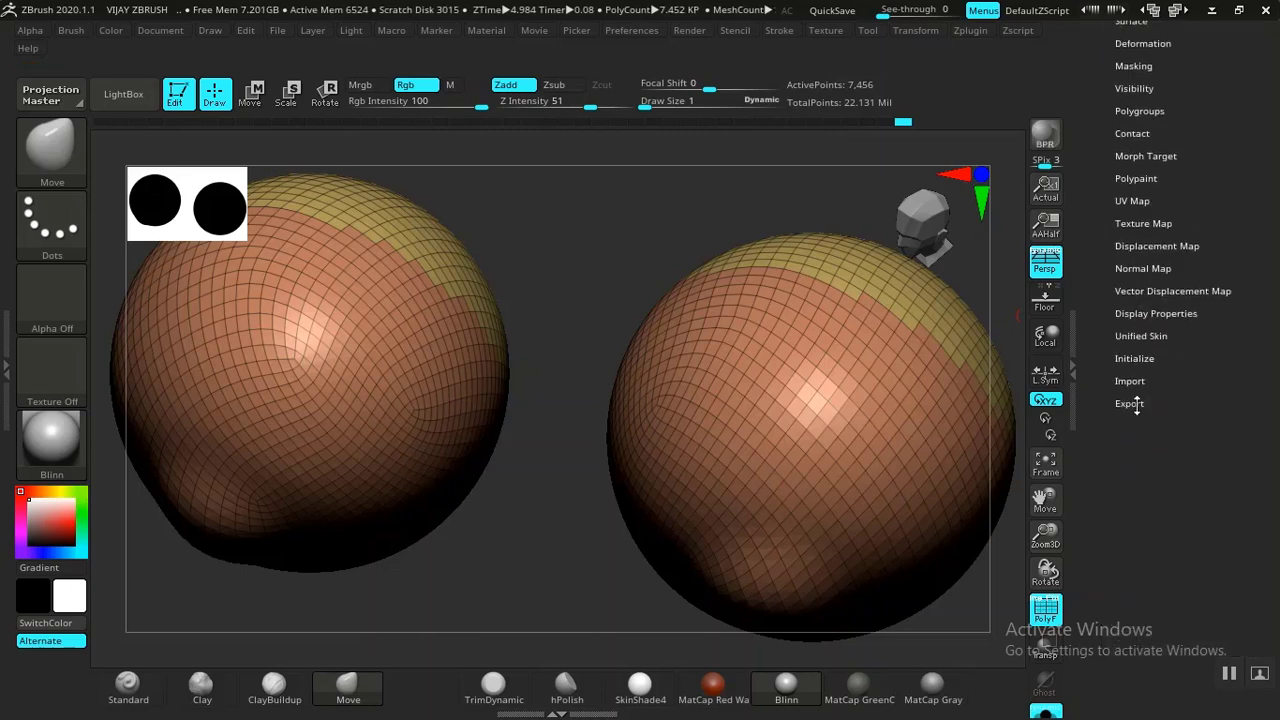
pyautogui.click(1135, 405)
pyautogui.moveTo(1220, 345); pyautogui.dragTo(1213, 466)
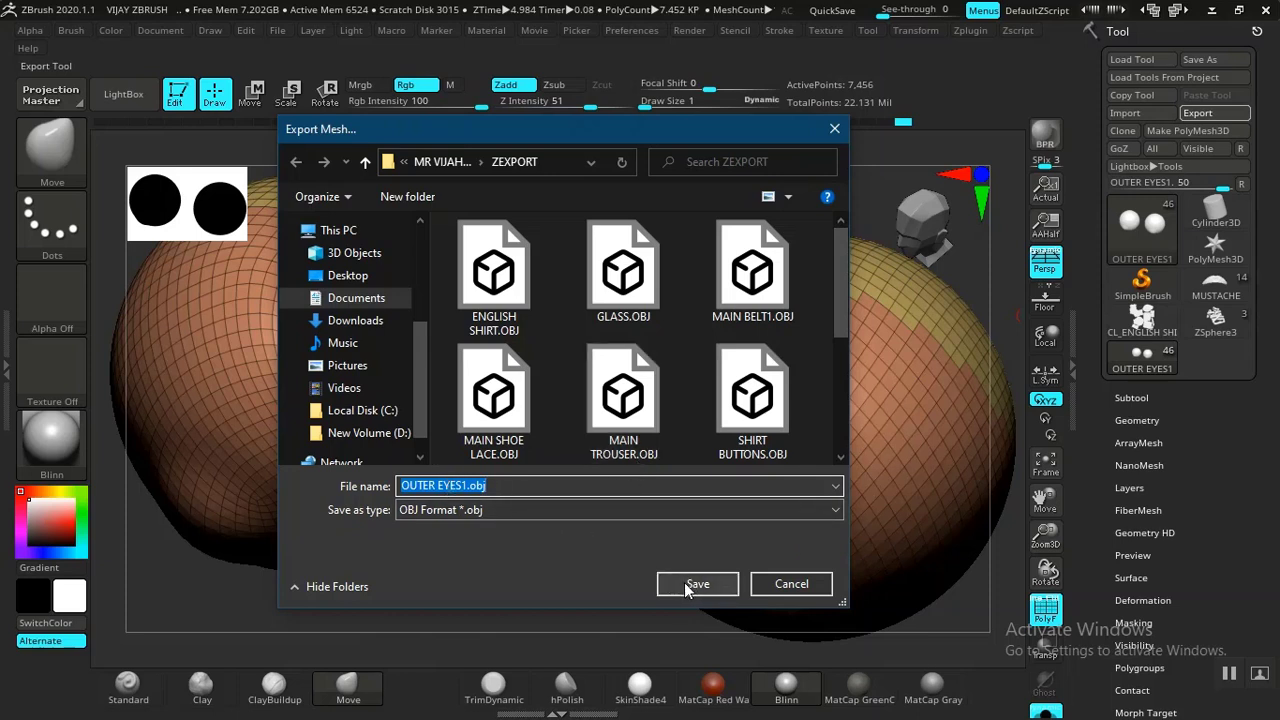
pyautogui.click(575, 486)
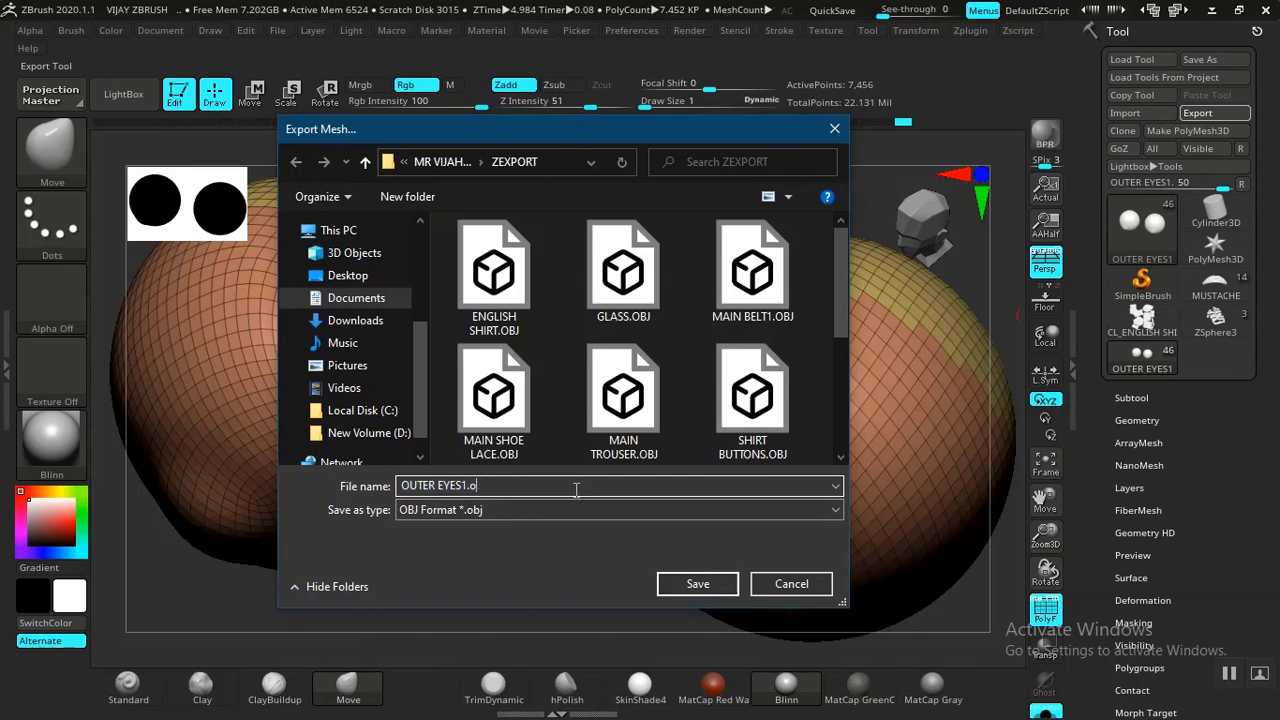
pyautogui.click(694, 584)
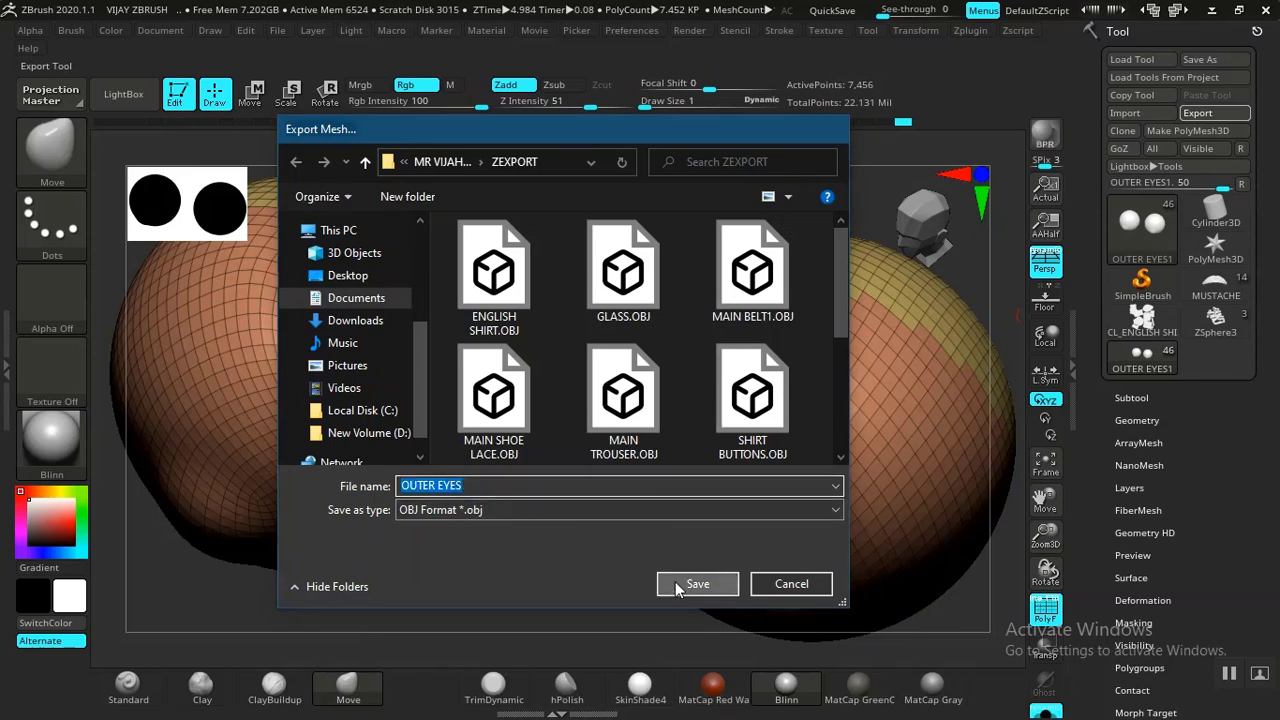
# Step: Export the INNER EYES1 subtool with the Grp option off into ZEXPORT in OBJ format, naming the file INNER EYES
pyautogui.click(1131, 397)
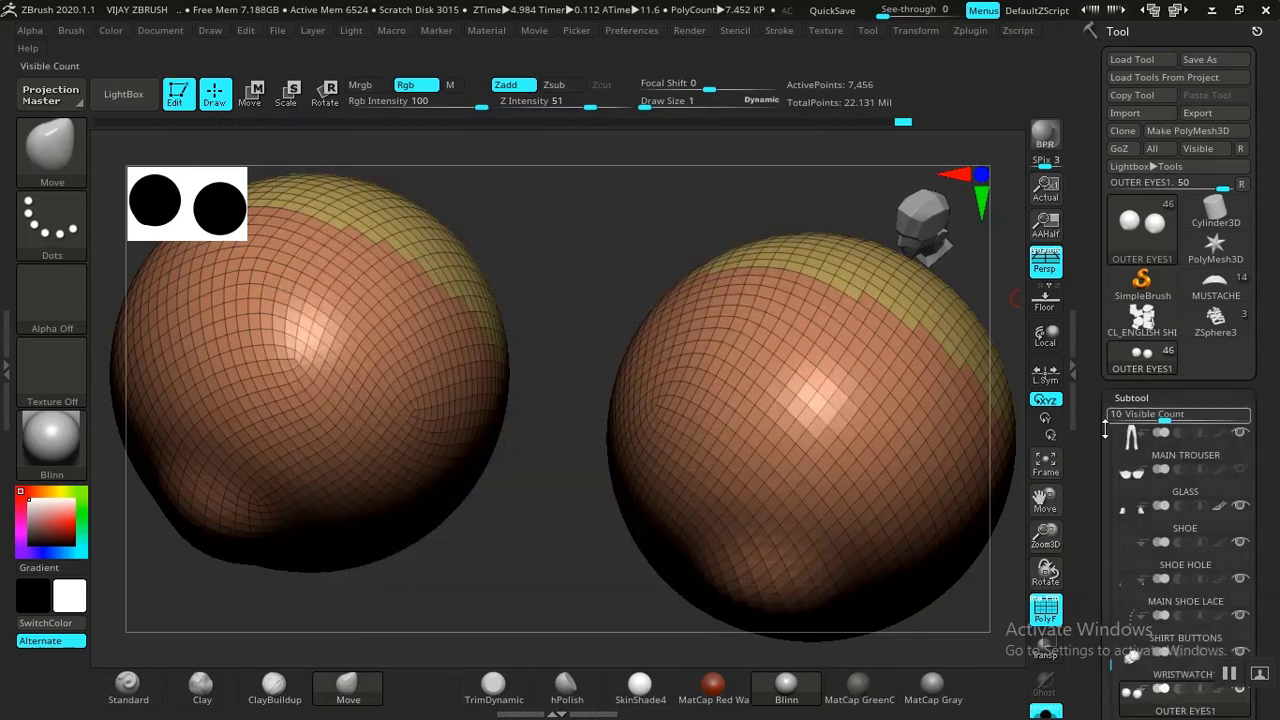
pyautogui.scroll(-5, 1140, 380)
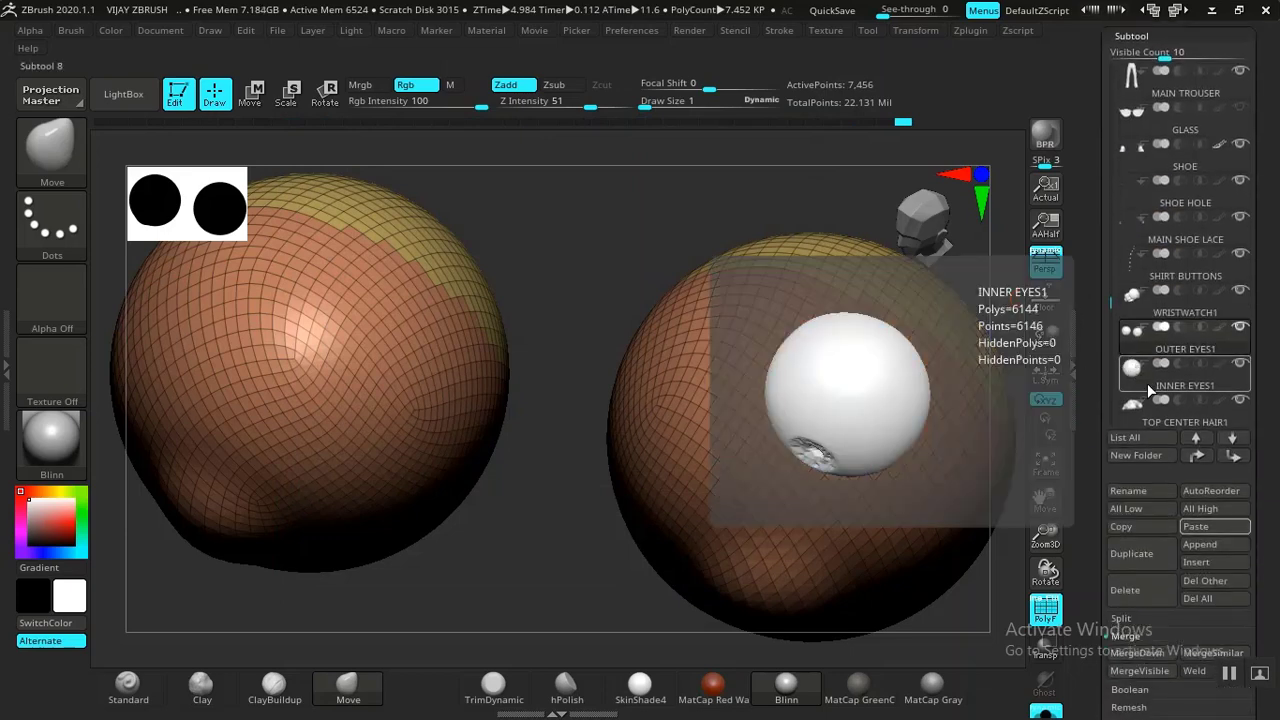
pyautogui.click(1145, 381)
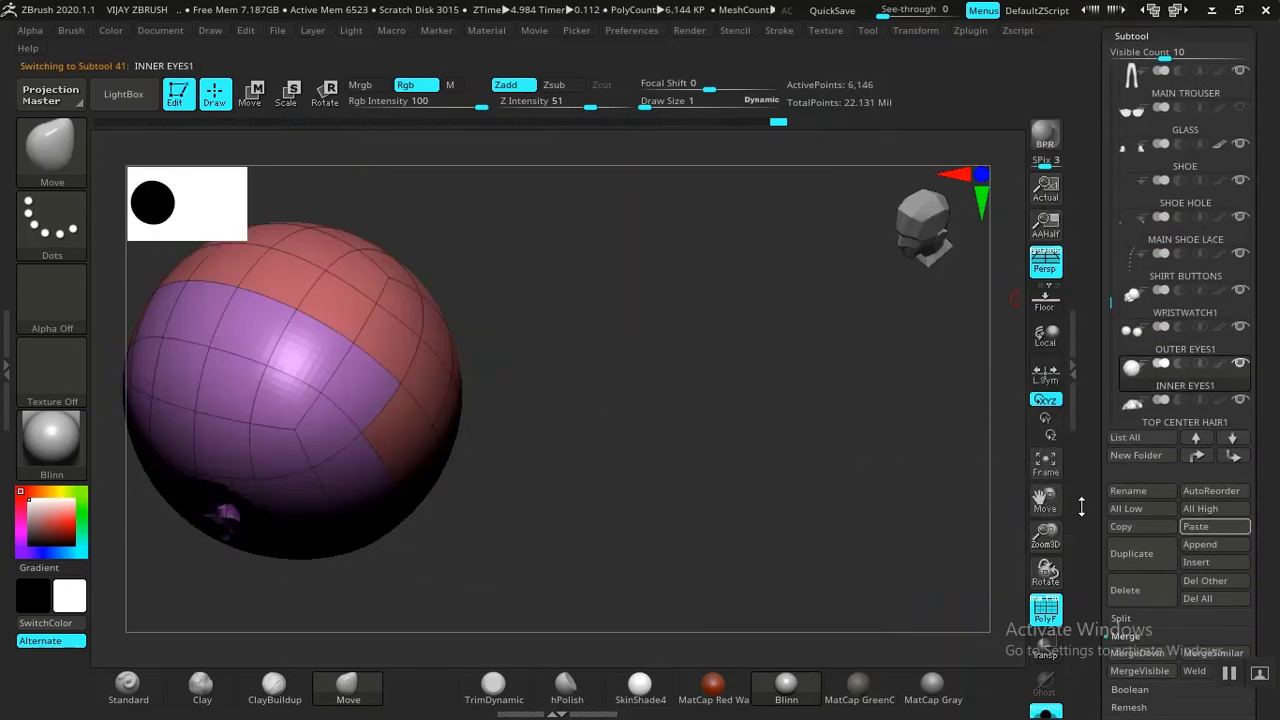
pyautogui.scroll(-10, 1127, 481)
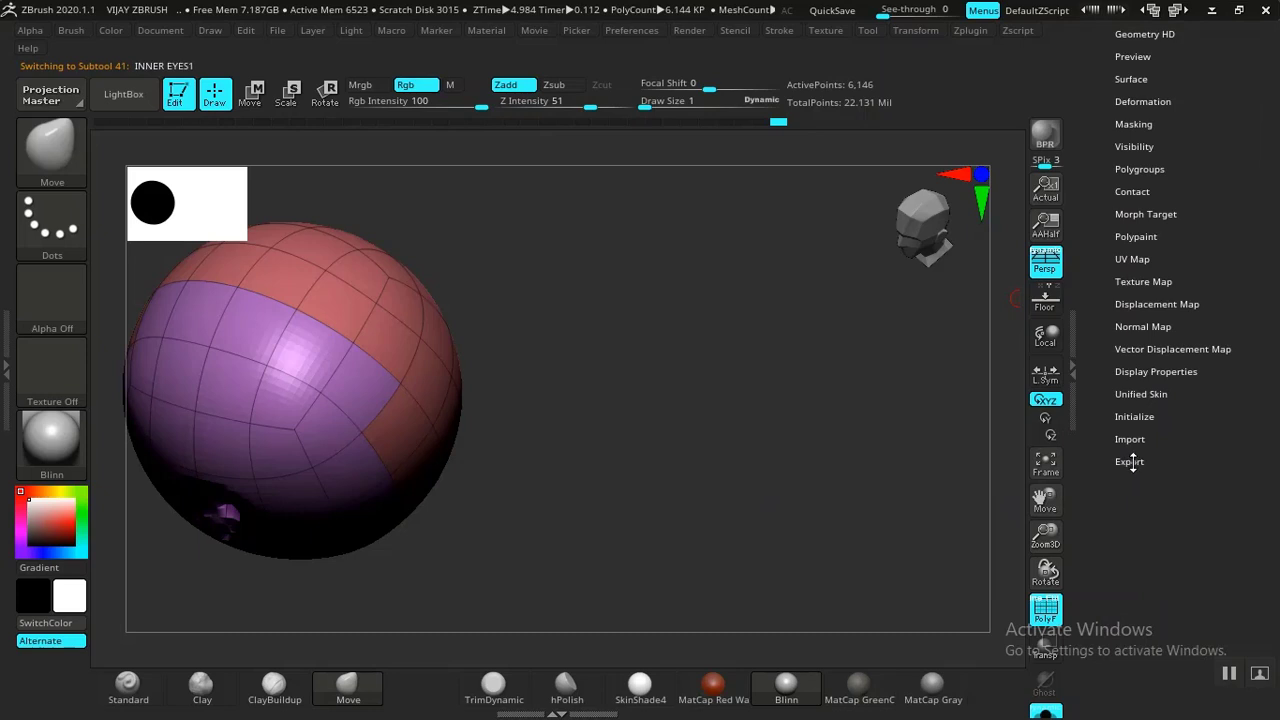
pyautogui.click(1129, 463)
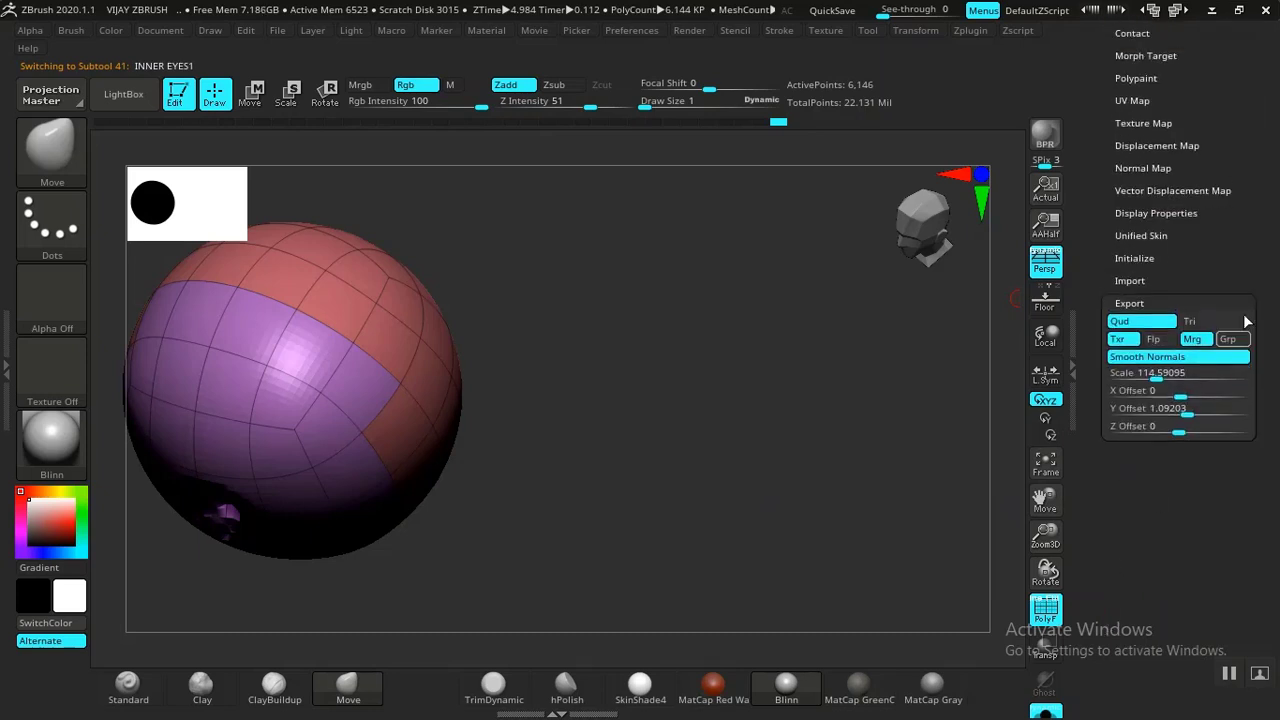
pyautogui.scroll(15, 1247, 320)
pyautogui.click(1197, 113)
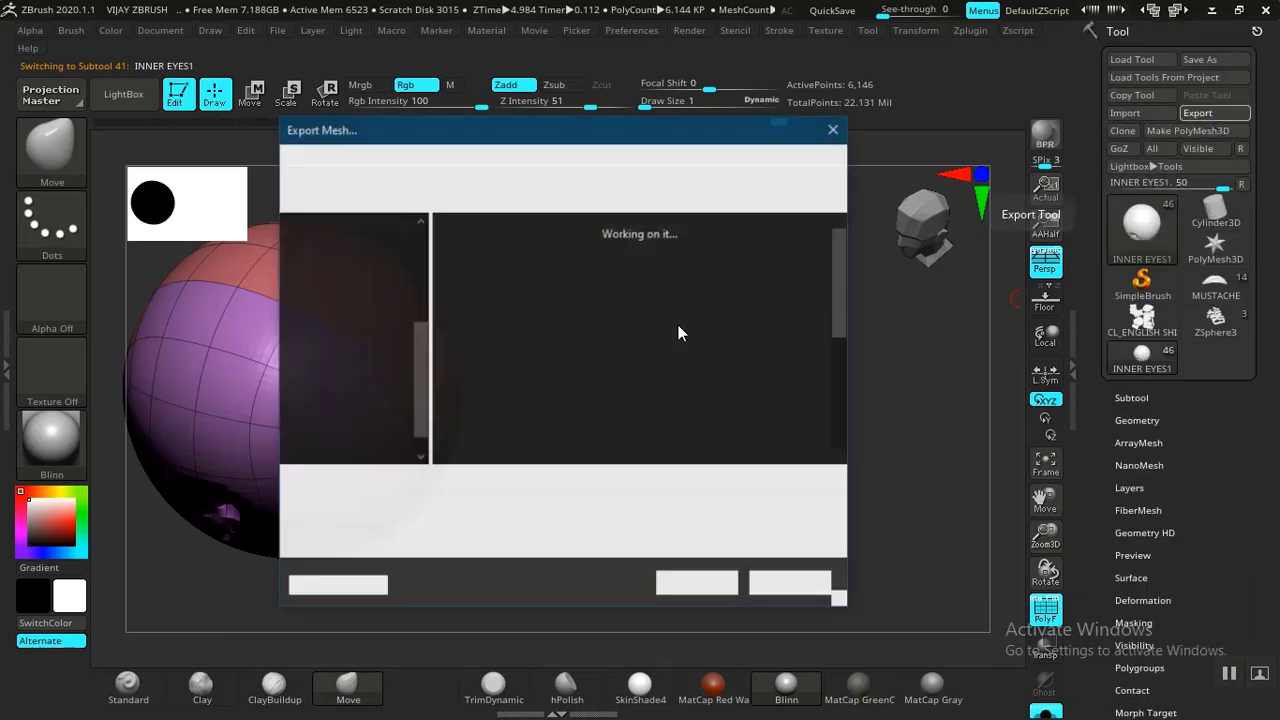
pyautogui.click(512, 485)
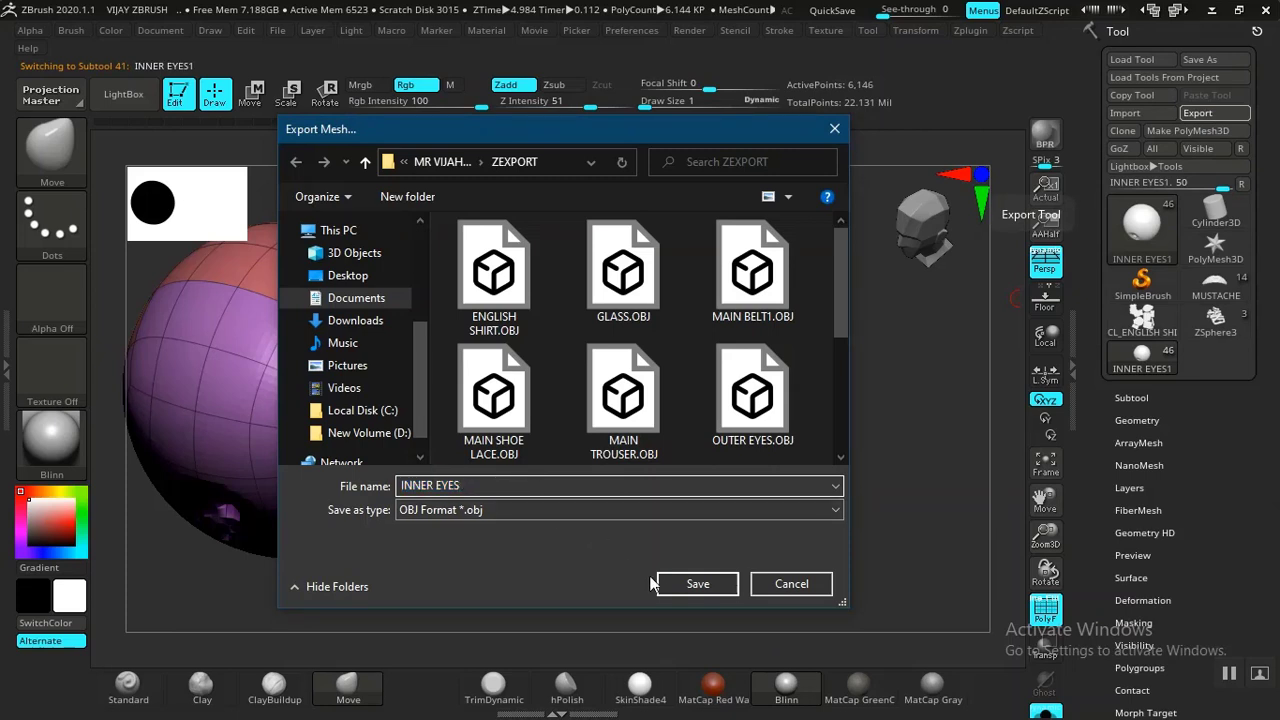
pyautogui.click(697, 585)
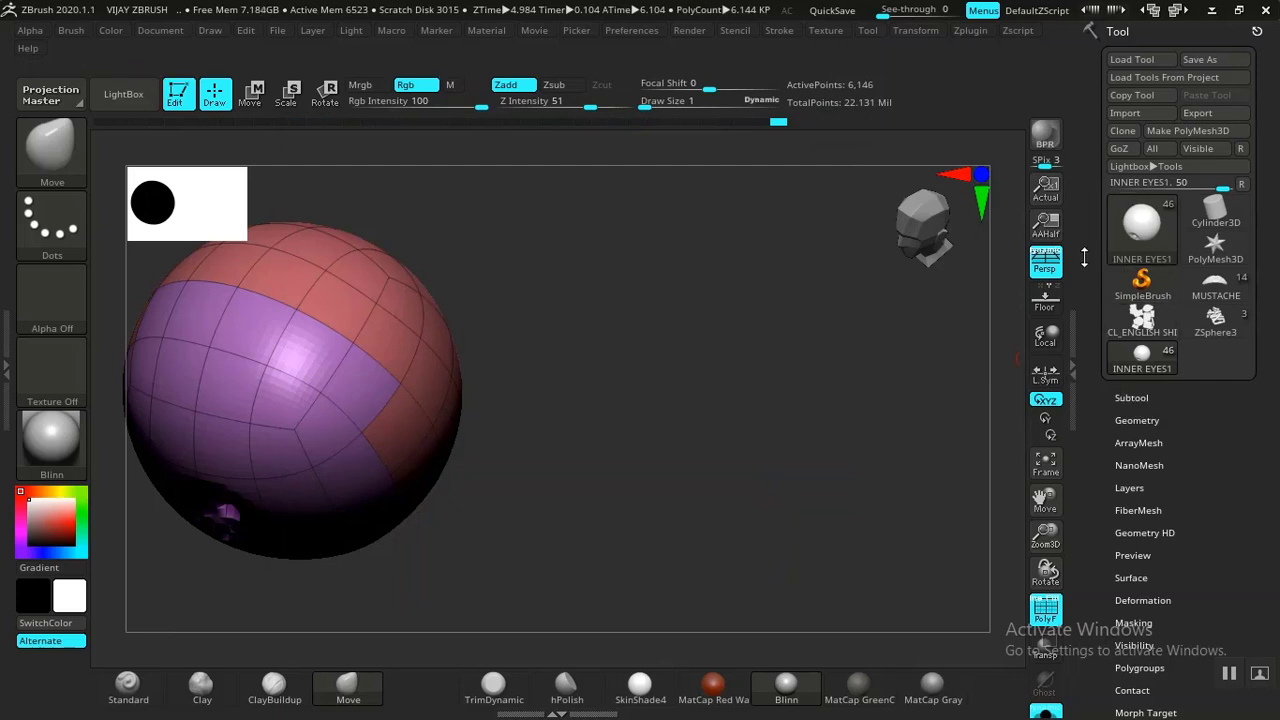
# Step: Select the TOP CENTER HAIR1 subtool and export it into the ZEXPORT folder in OBJ format
pyautogui.click(1124, 398)
pyautogui.moveTo(1086, 399); pyautogui.dragTo(1108, 279)
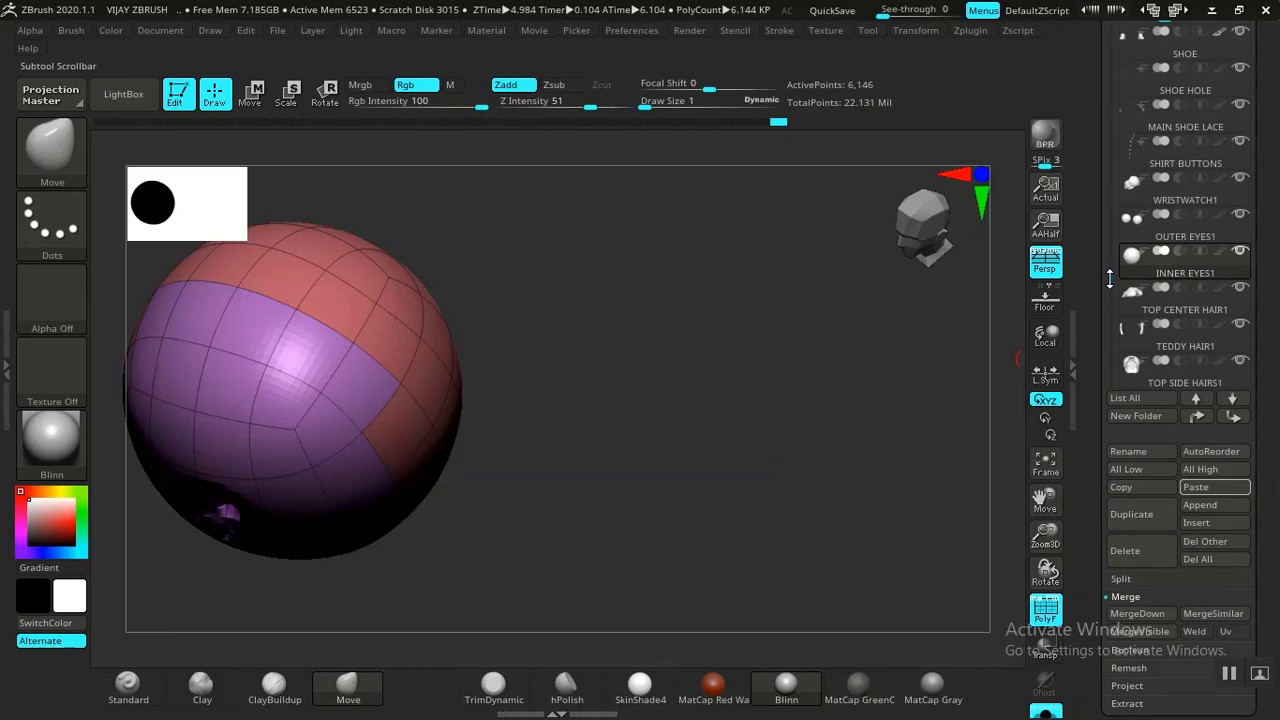
pyautogui.click(1158, 302)
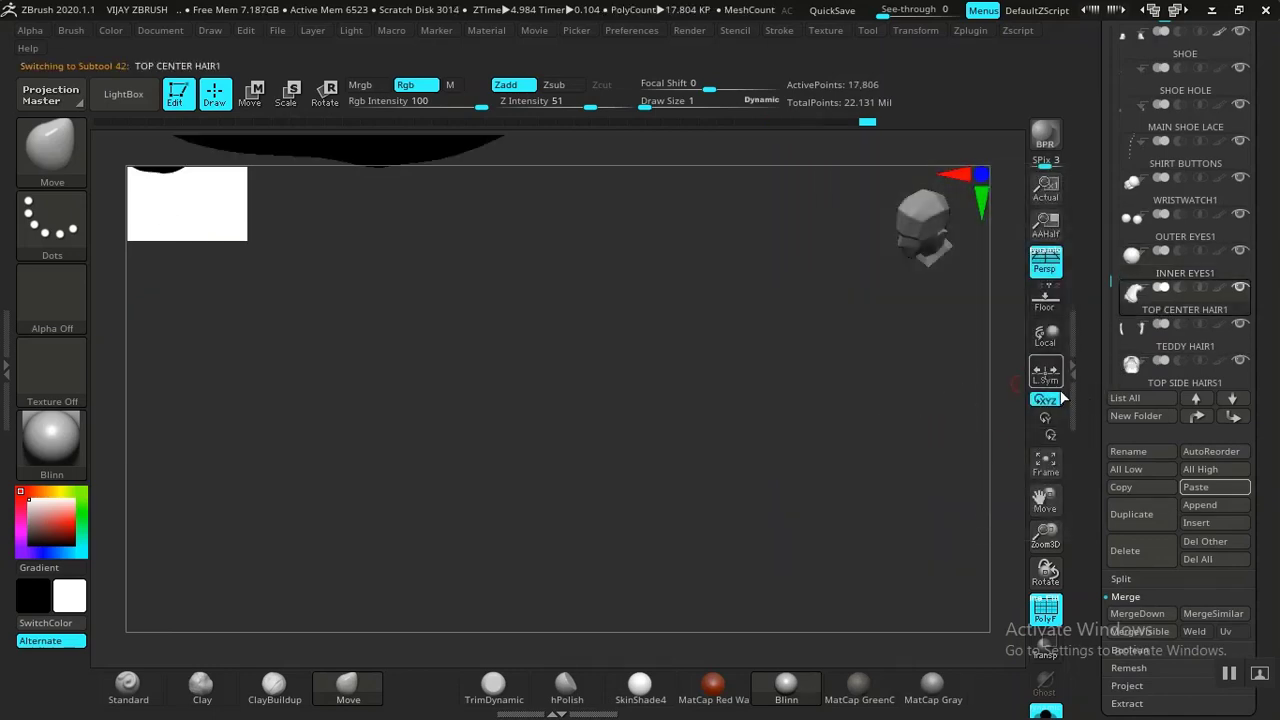
pyautogui.scroll(-10, 1095, 476)
pyautogui.click(1130, 490)
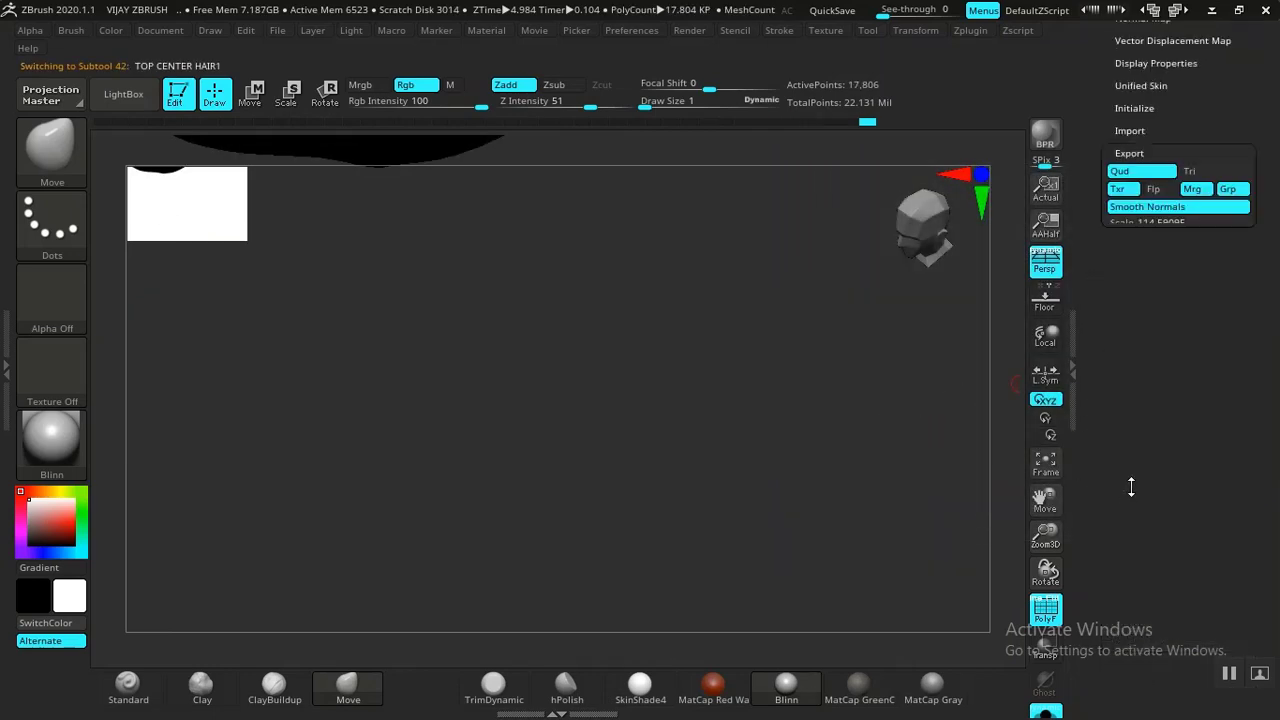
pyautogui.moveTo(1259, 222); pyautogui.dragTo(1244, 412)
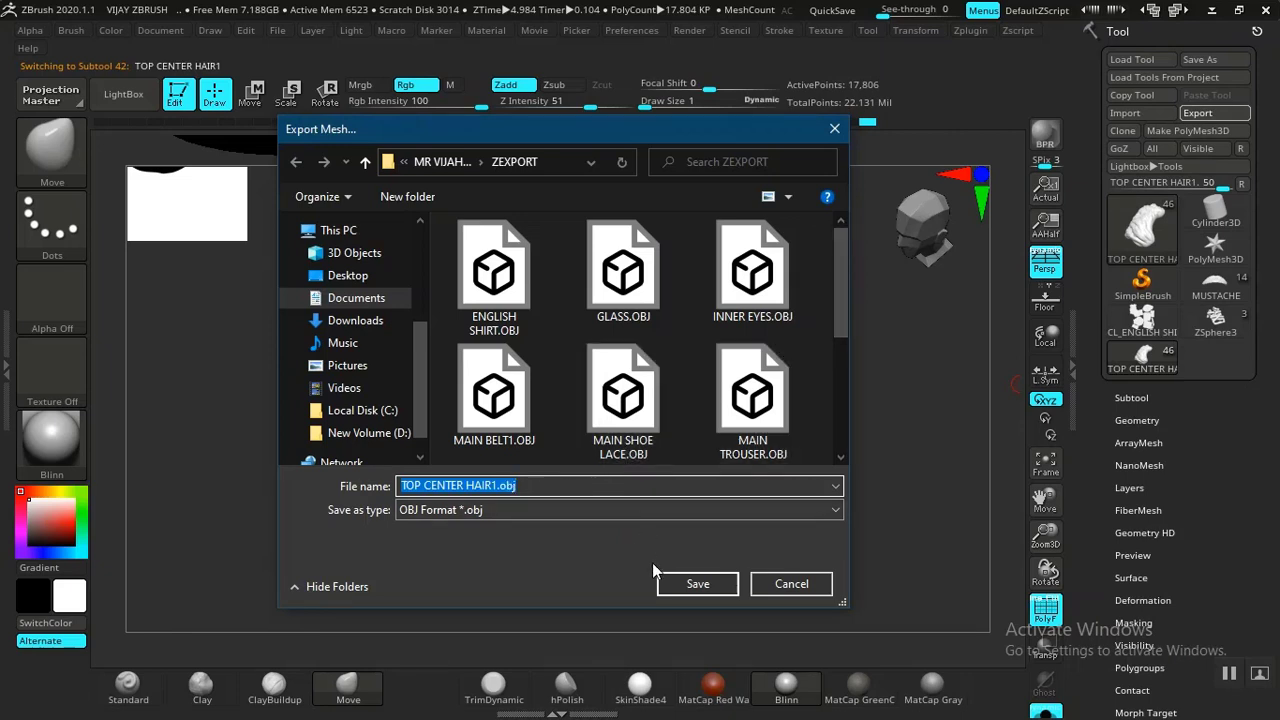
pyautogui.click(692, 584)
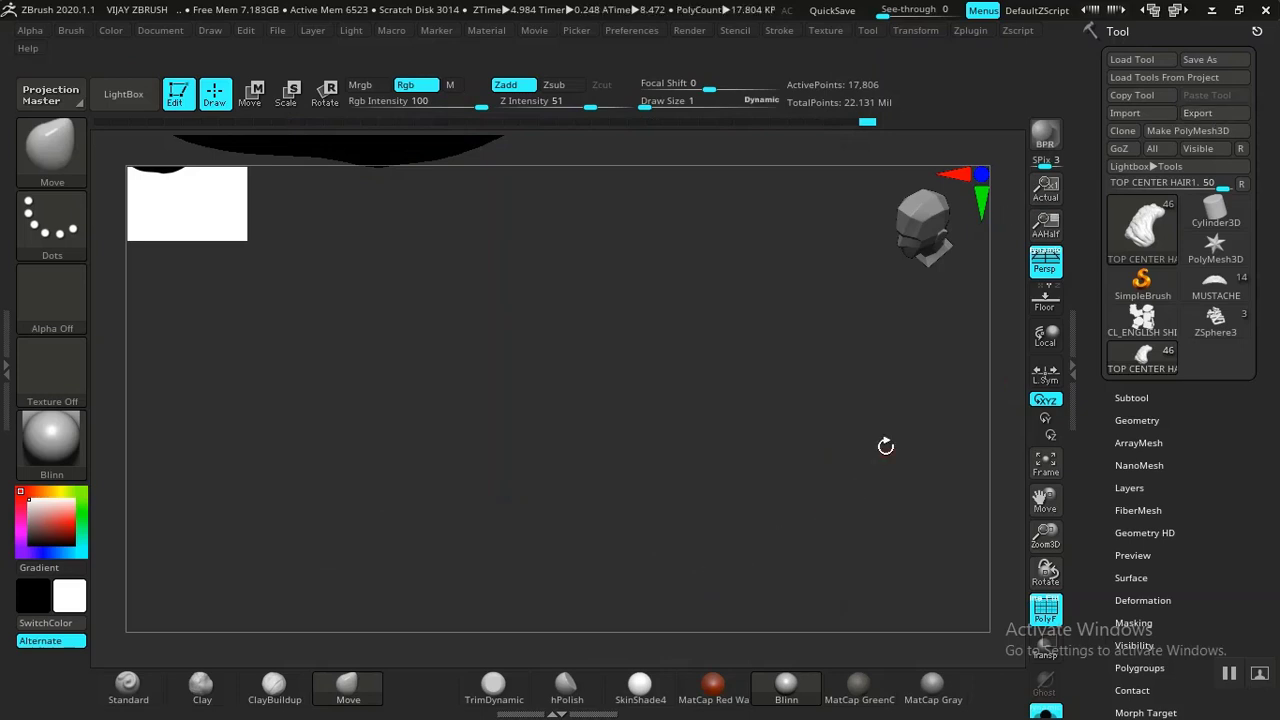
# Step: Make TEDDY HAIR1 the active subtool
pyautogui.click(1131, 397)
pyautogui.scroll(-5, 1119, 466)
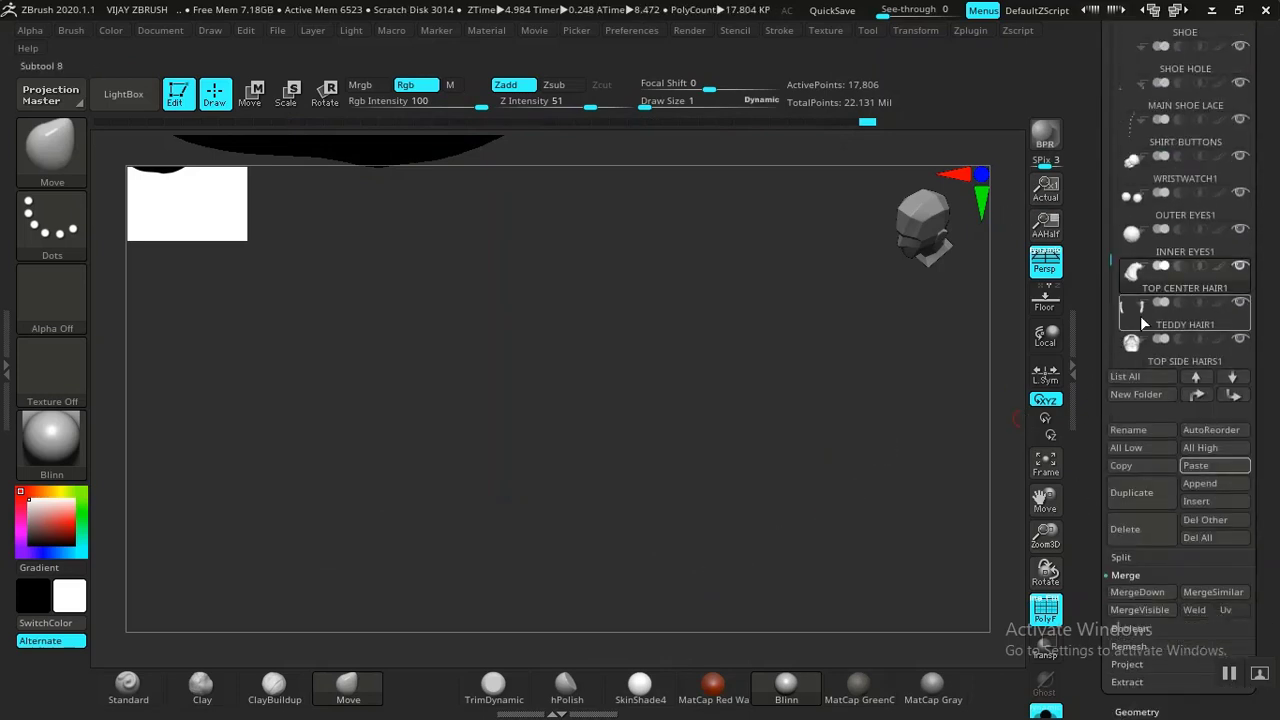
pyautogui.click(1152, 320)
pyautogui.scroll(-5, 1088, 480)
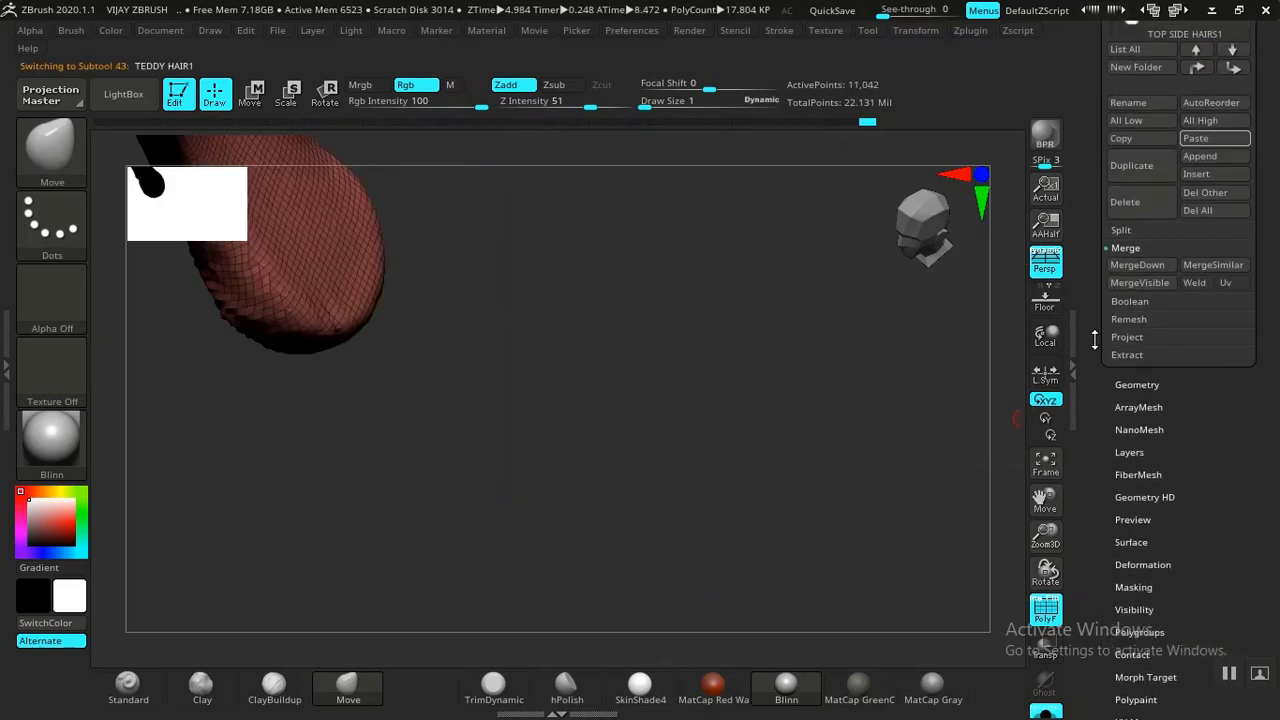
pyautogui.scroll(3, 1094, 341)
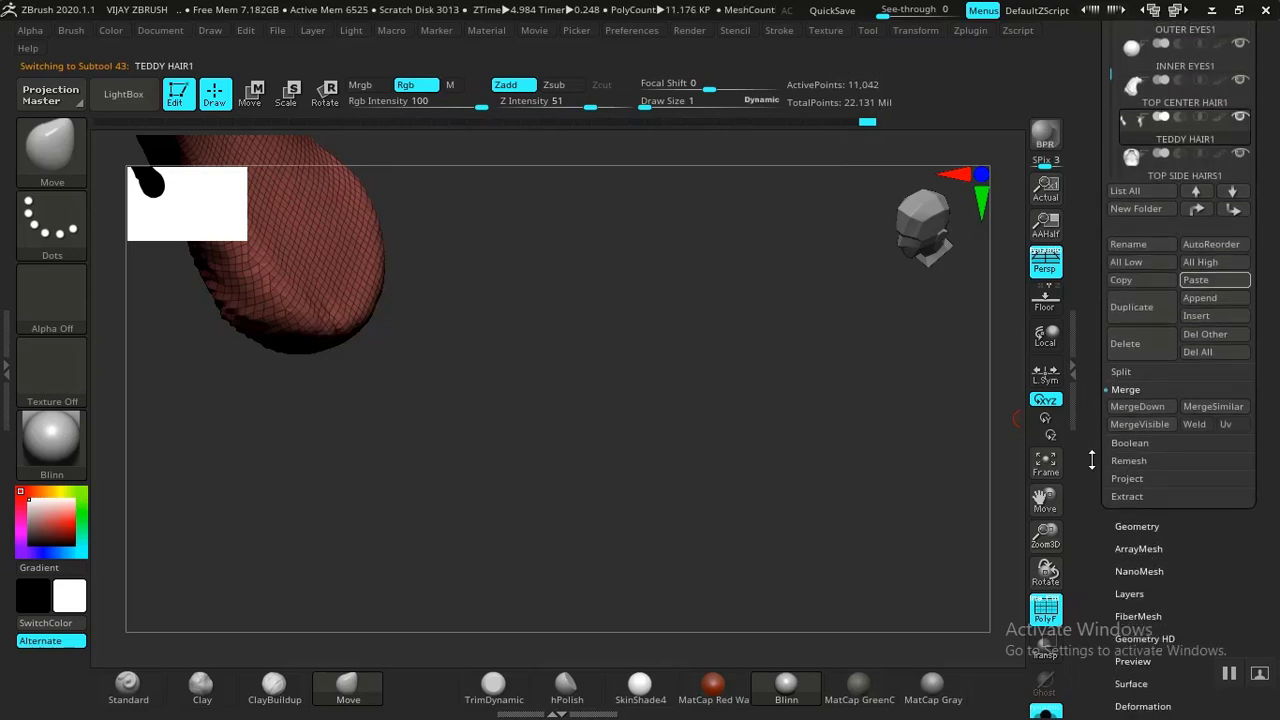
# Step: Turn off the Grp export option for the teddy hair and export it into the ZEXPORT folder in OBJ format
pyautogui.scroll(-5, 1092, 459)
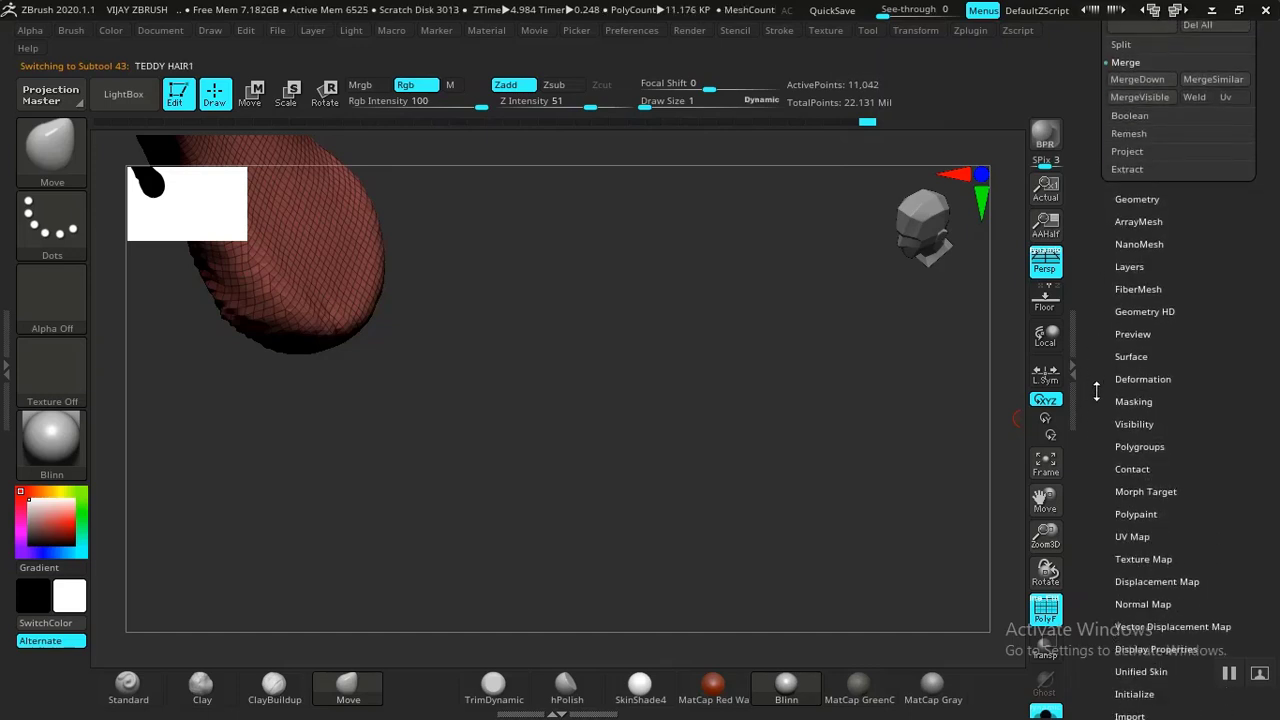
pyautogui.scroll(-3, 1096, 392)
pyautogui.scroll(-1, 1103, 437)
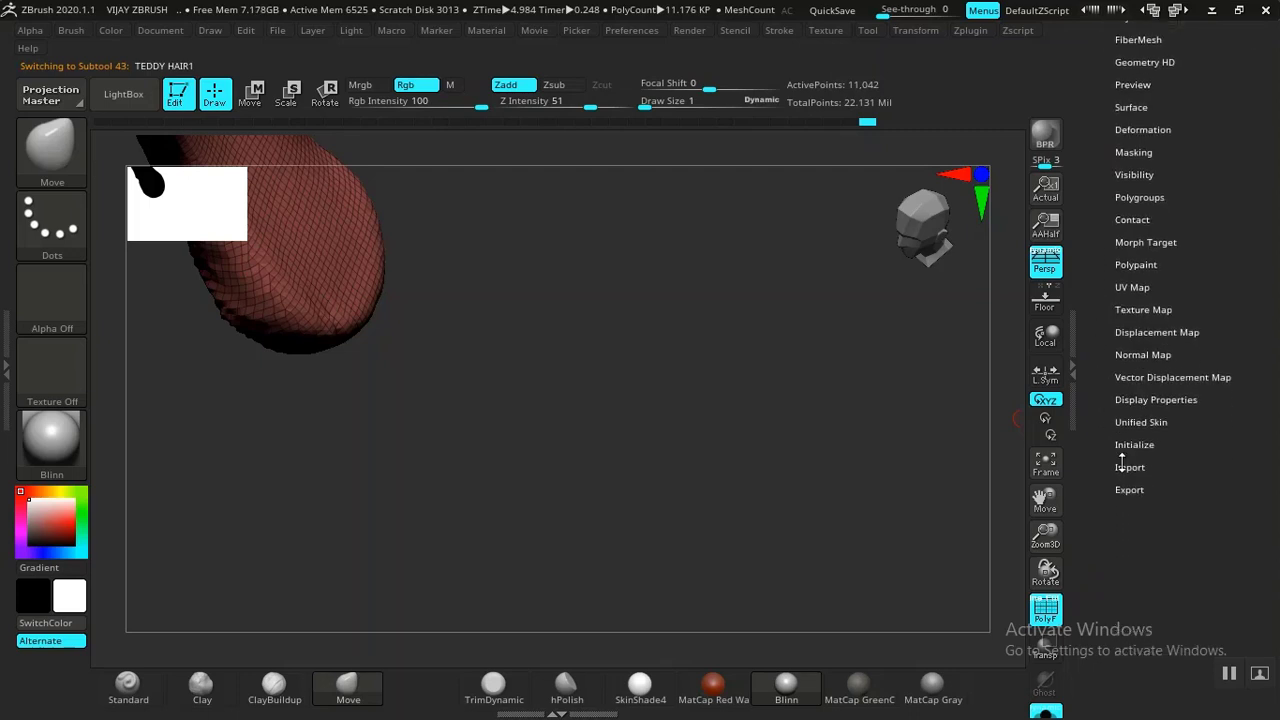
pyautogui.click(1130, 489)
pyautogui.scroll(-5, 1100, 505)
pyautogui.scroll(1, 1123, 531)
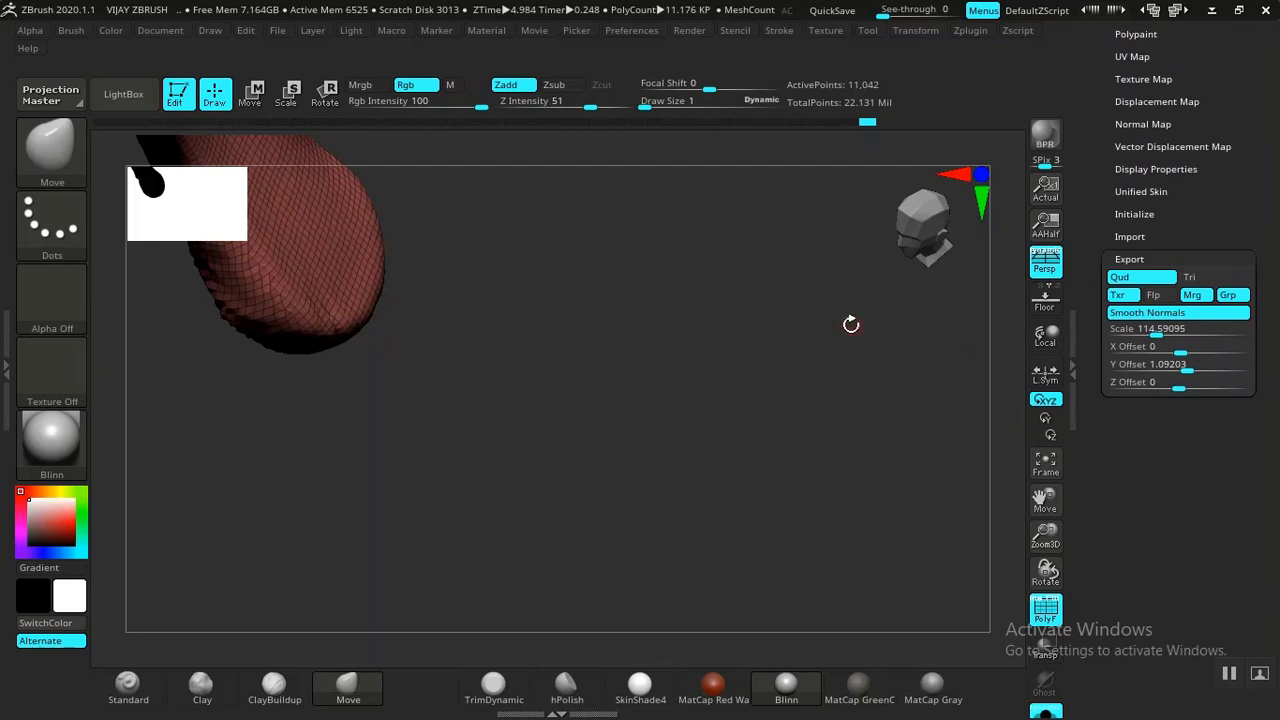
pyautogui.click(1228, 295)
pyautogui.scroll(10, 1241, 197)
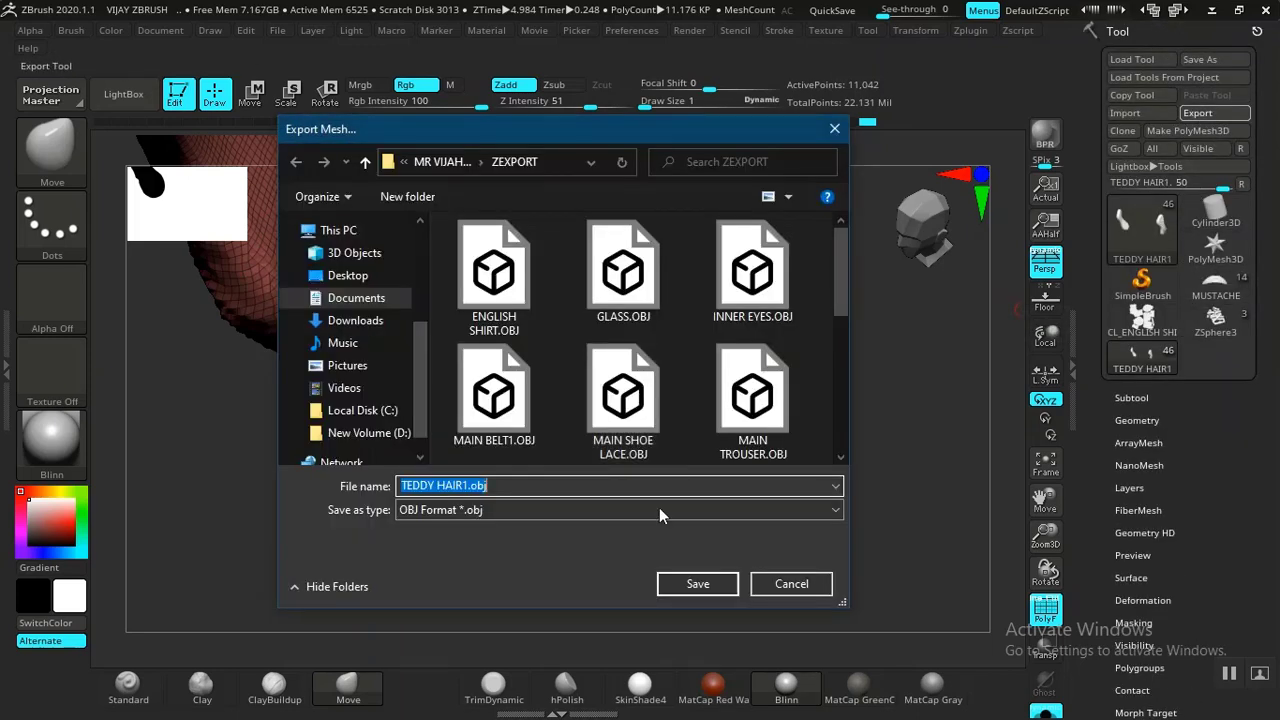
pyautogui.click(690, 584)
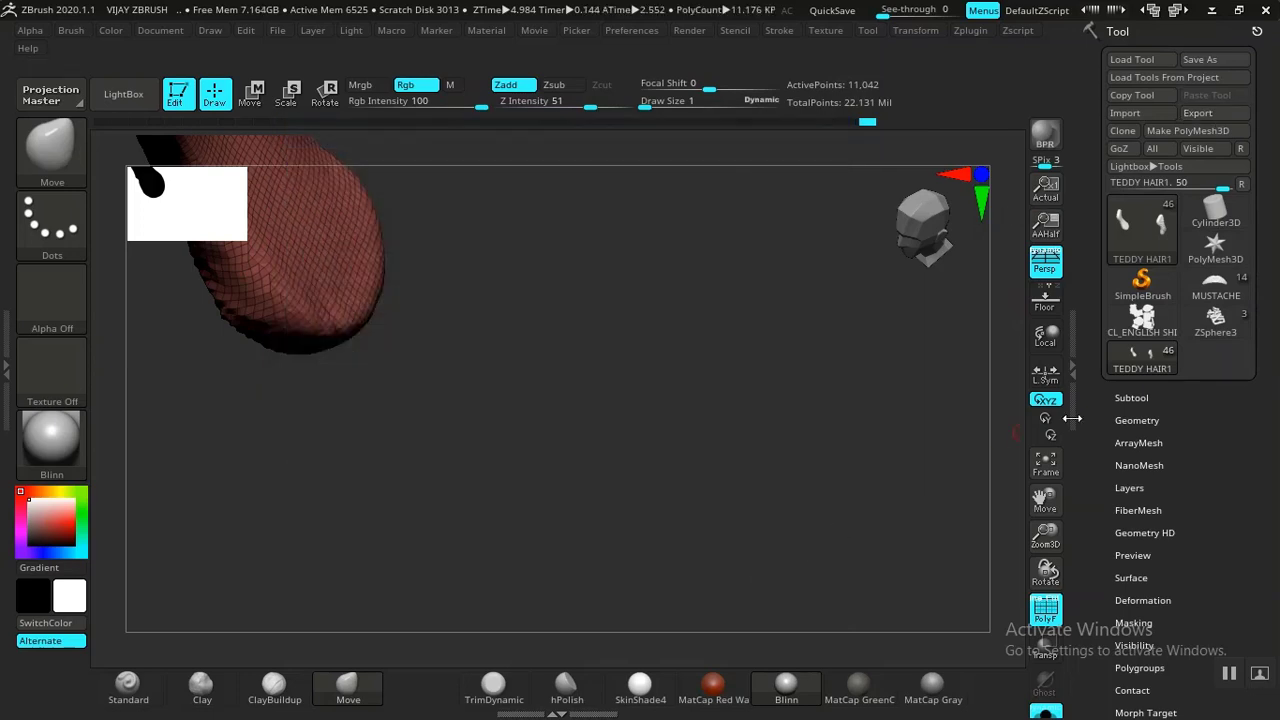
# Step: Make TOP SIDE HAIRS1 the active subtool and frame it in the viewport
pyautogui.click(1136, 397)
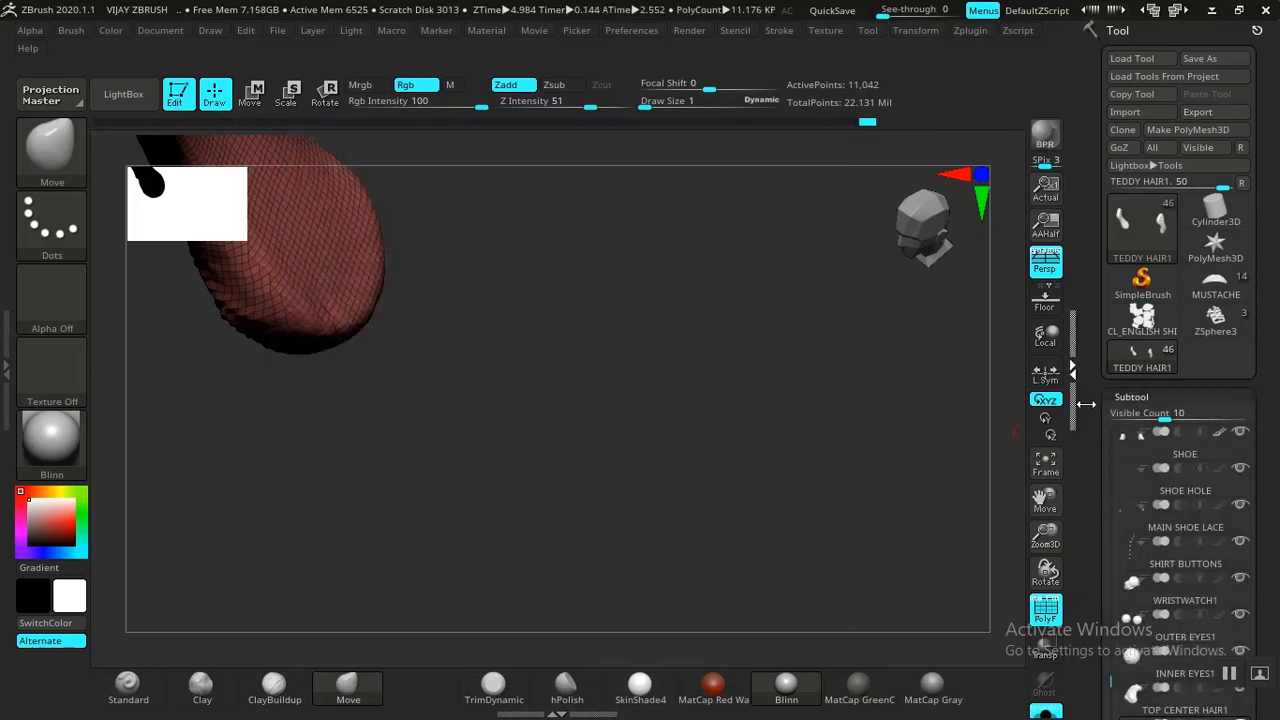
pyautogui.click(1086, 403)
pyautogui.moveTo(1090, 403); pyautogui.dragTo(1092, 278)
pyautogui.scroll(-2, 1130, 345)
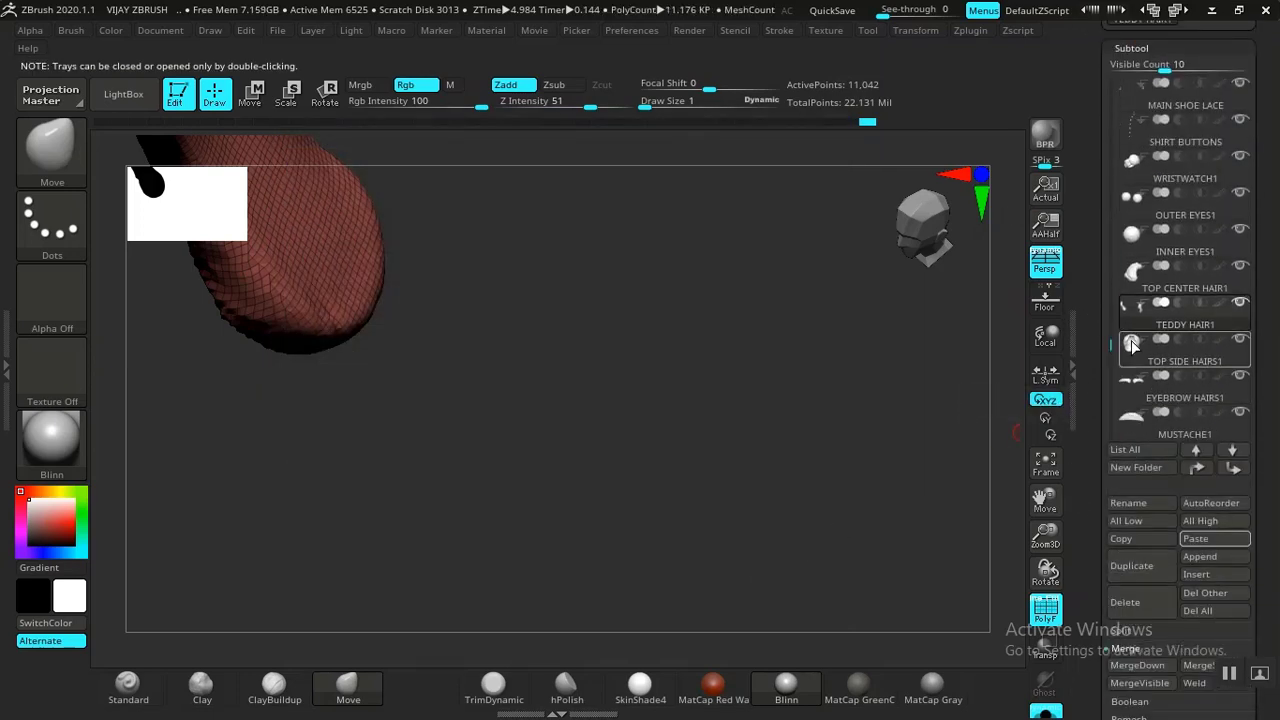
pyautogui.click(1140, 351)
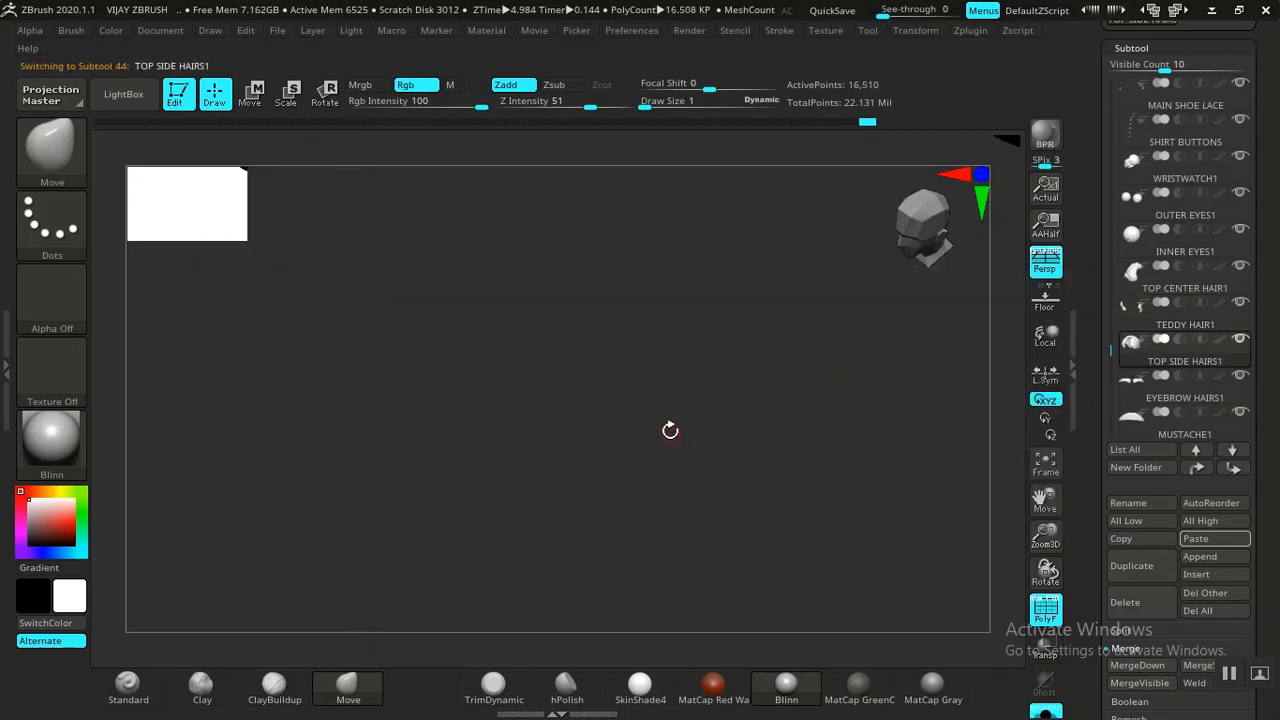
pyautogui.keyDown('alt'); pyautogui.moveTo(699, 440); pyautogui.dragTo(735, 541); pyautogui.keyUp('alt')
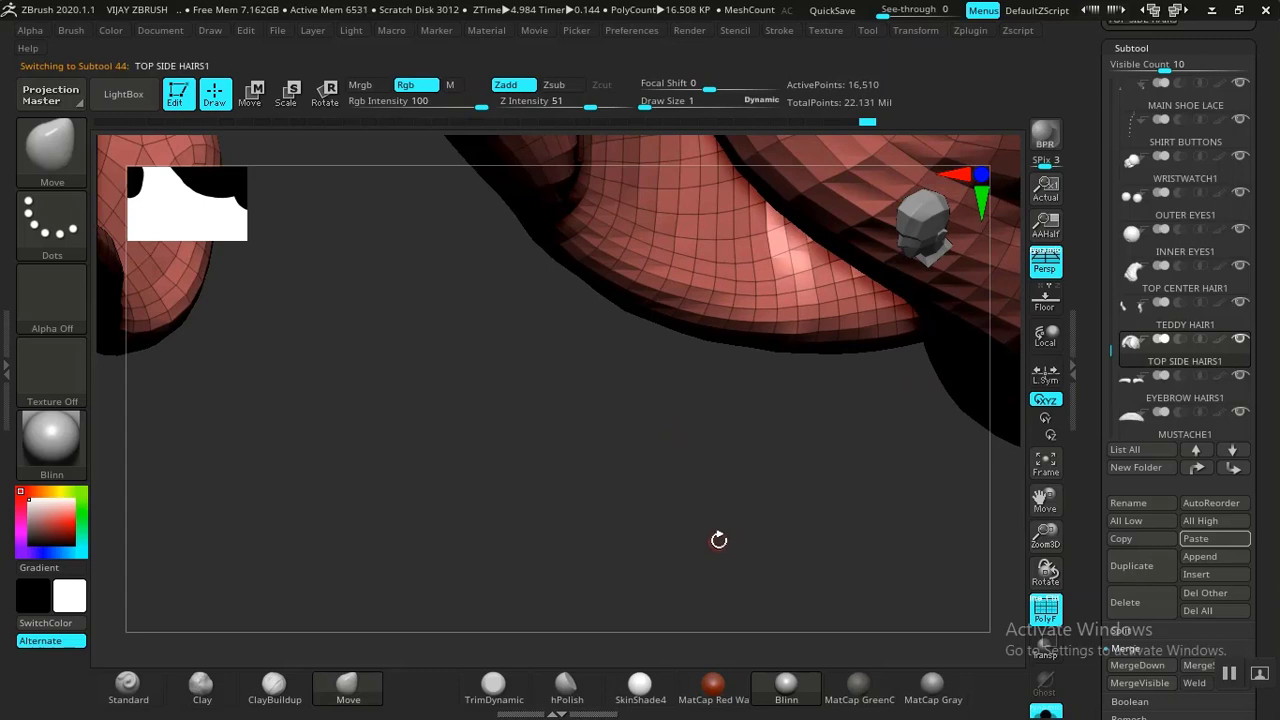
pyautogui.press('f')
pyautogui.press('f')
pyautogui.moveTo(958, 434); pyautogui.dragTo(420, 462)
# Step: Check the export options for the top side hairs and export the mesh into the ZEXPORT folder
pyautogui.scroll(-10, 1105, 430)
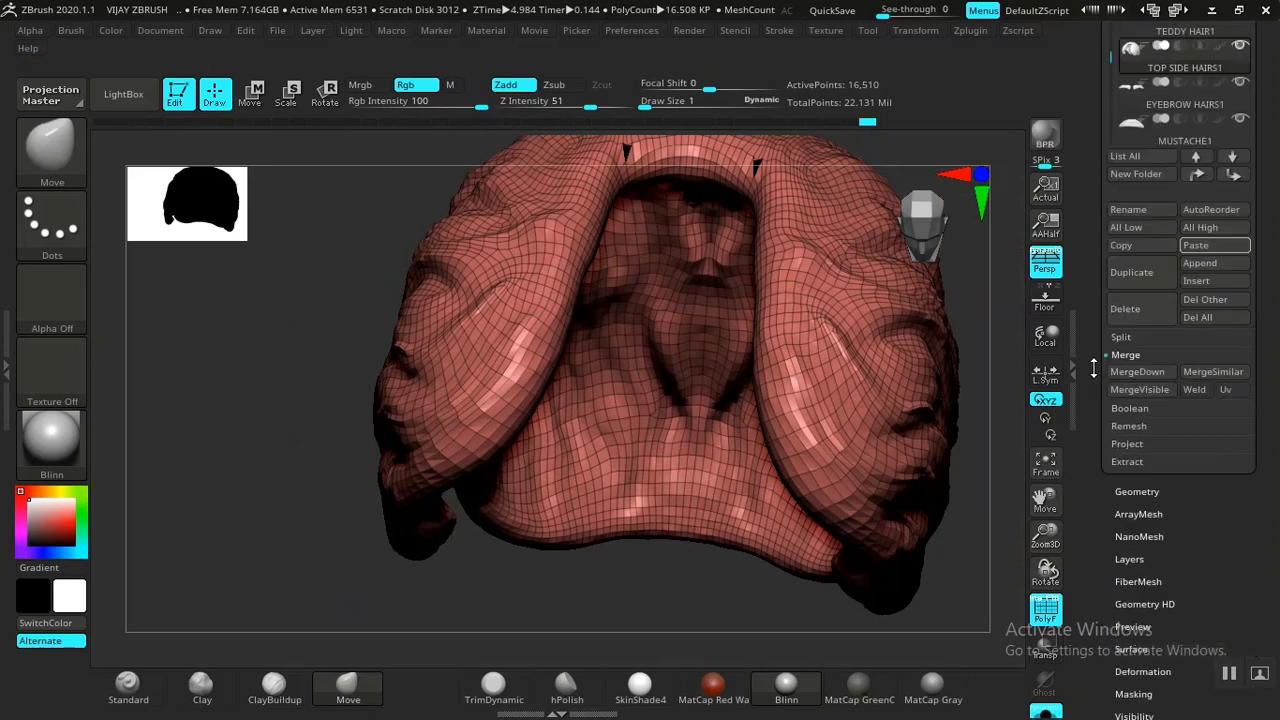
pyautogui.scroll(-5, 1110, 380)
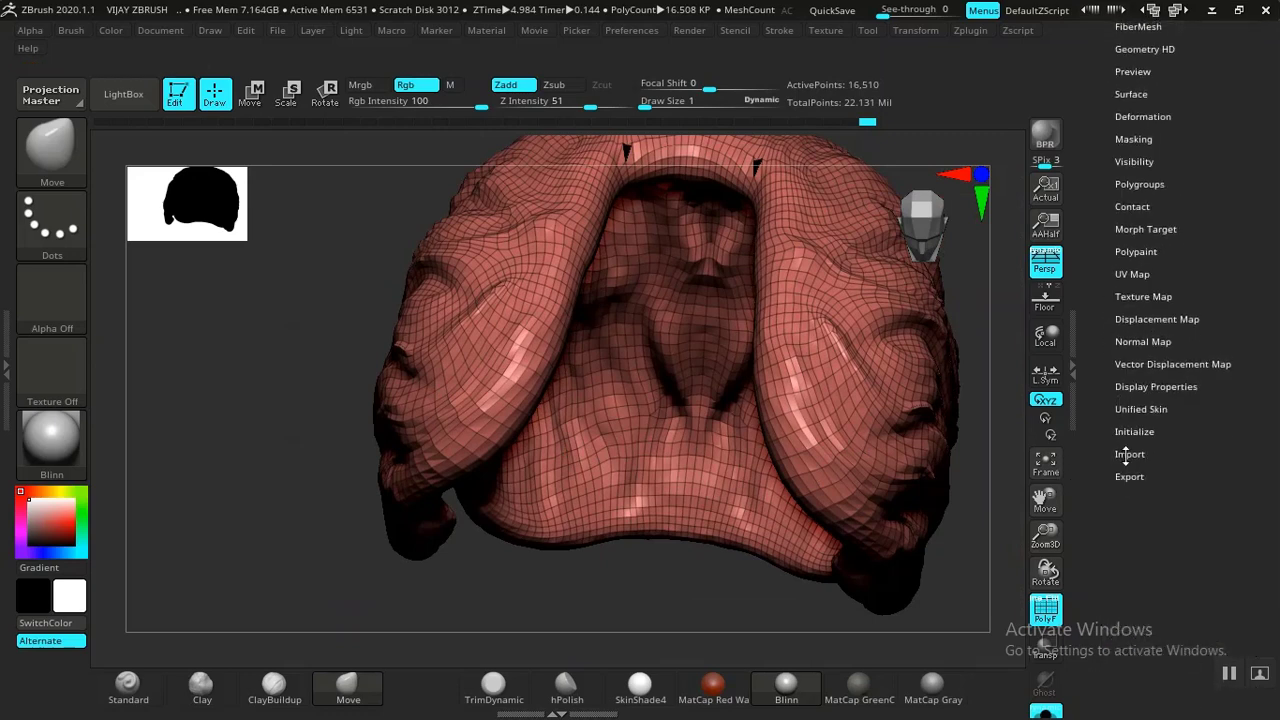
pyautogui.click(1128, 553)
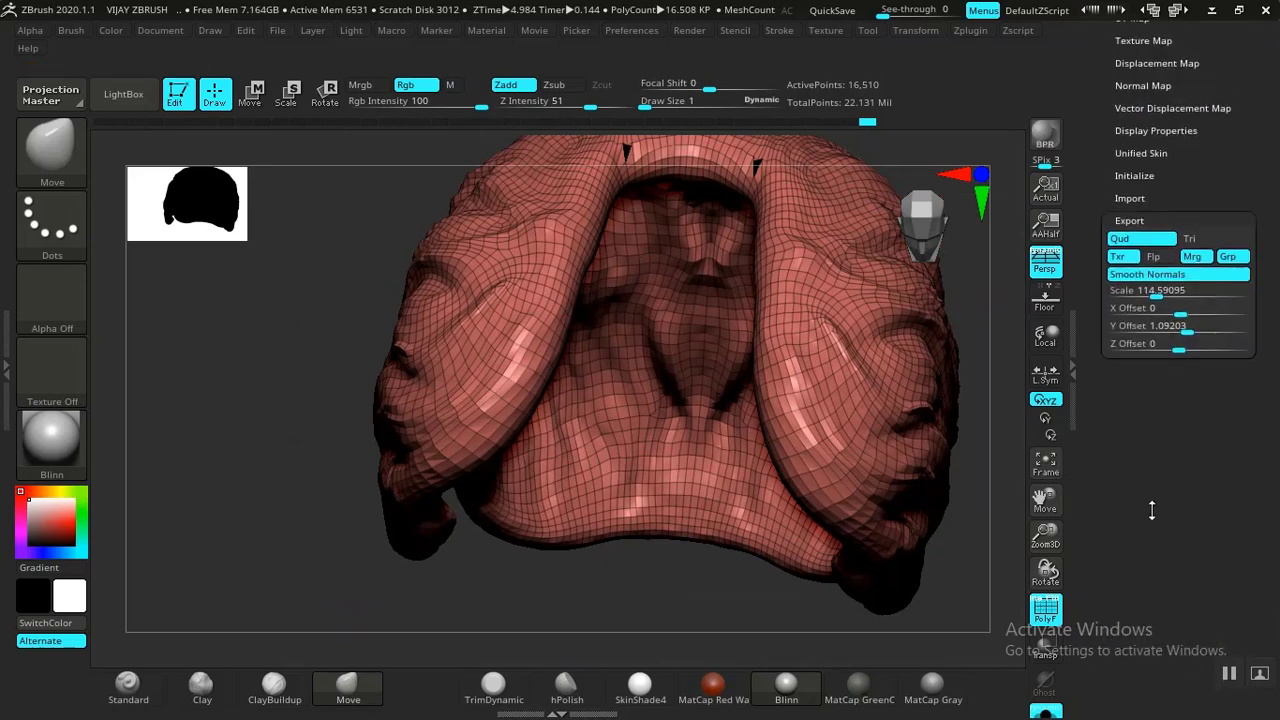
pyautogui.click(1256, 194)
pyautogui.click(1198, 113)
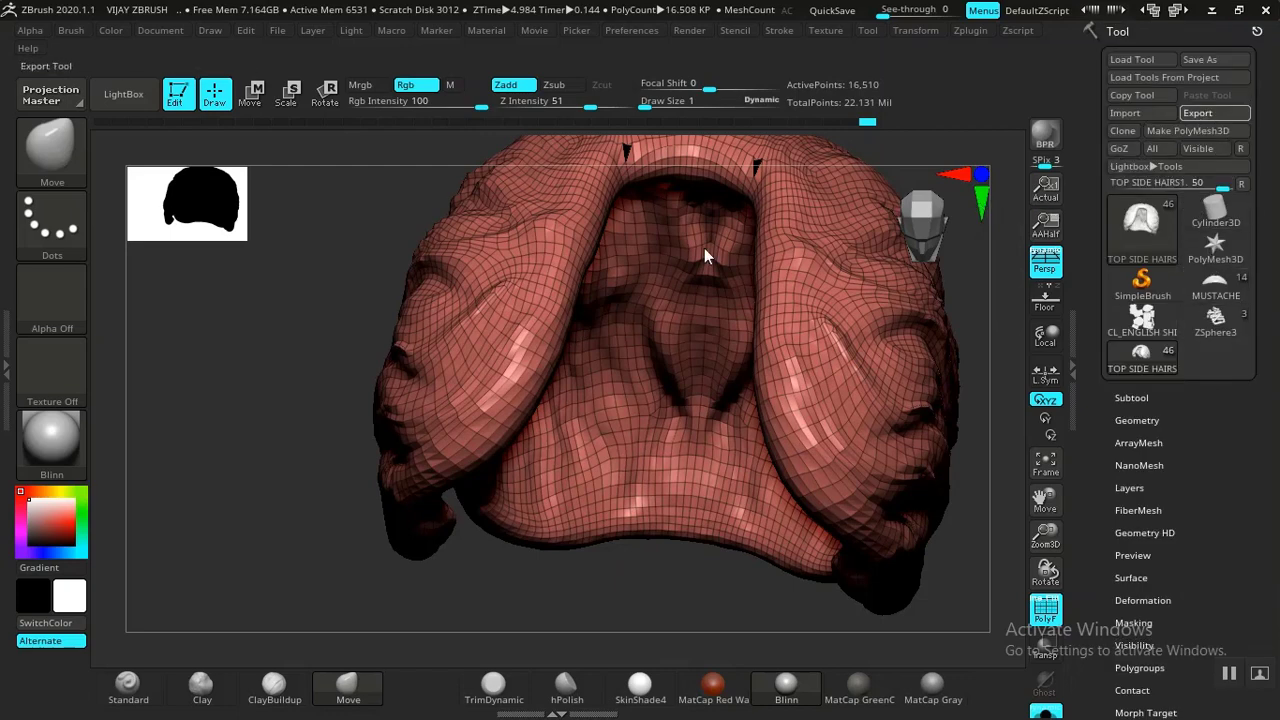
pyautogui.click(697, 585)
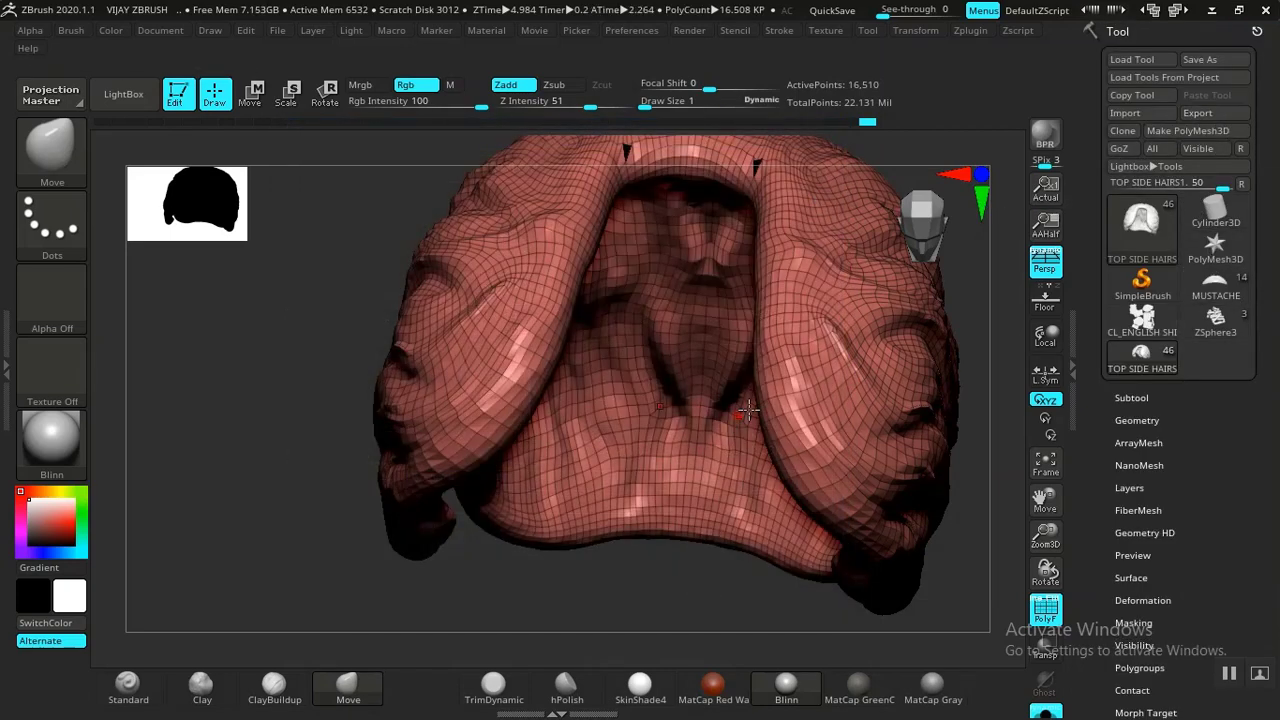
# Step: Make EYEBROW HAIRS1 the active subtool and frame it in the viewport
pyautogui.click(1143, 397)
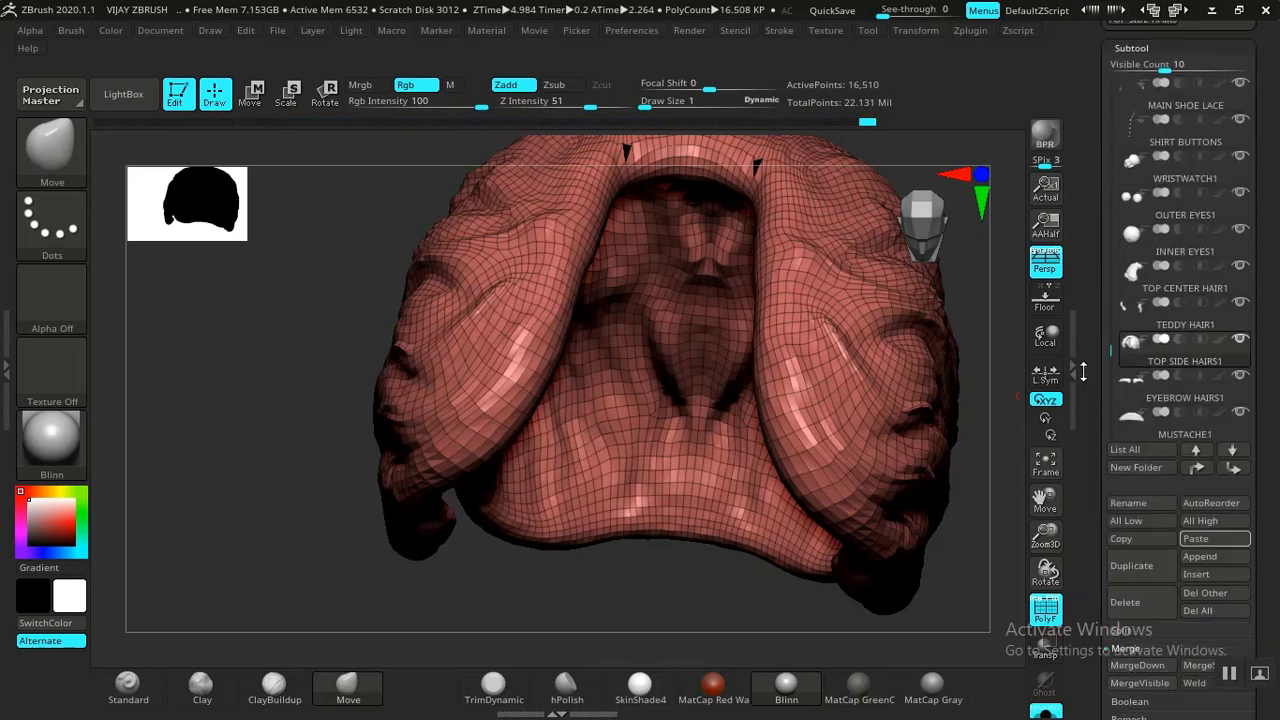
pyautogui.moveTo(1110, 350); pyautogui.dragTo(1112, 356)
pyautogui.click(1142, 360)
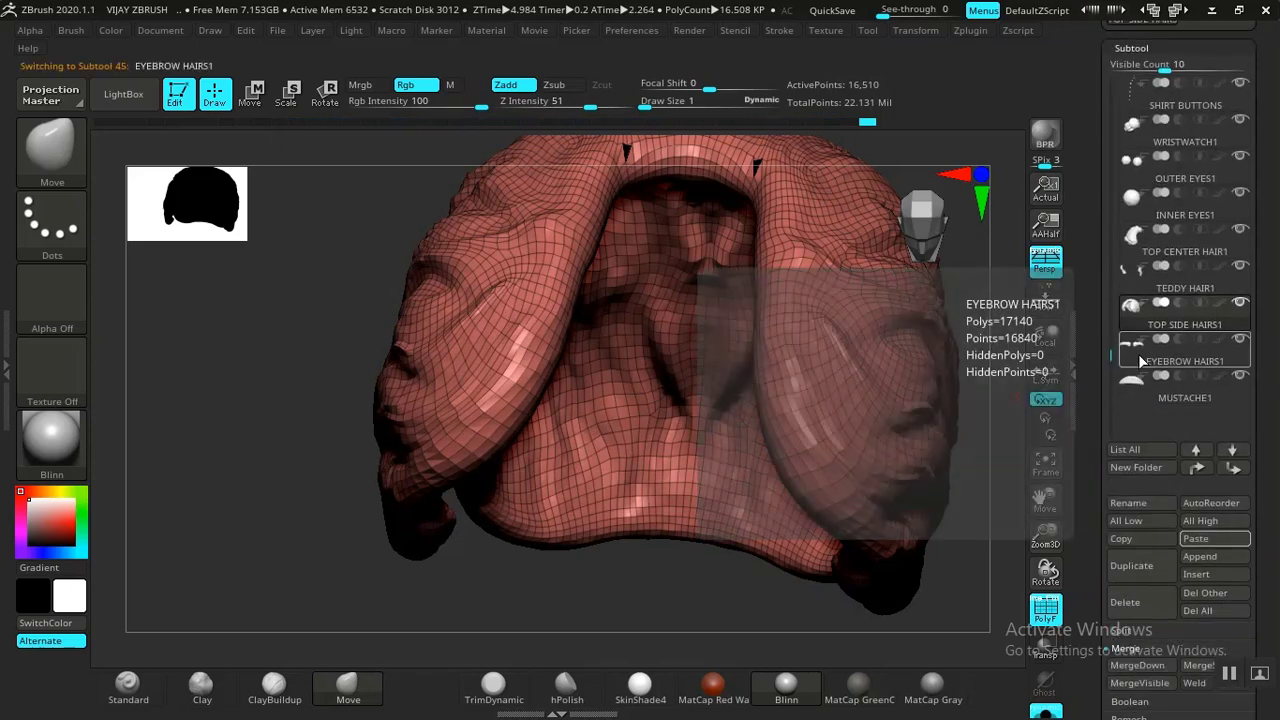
pyautogui.scroll(-10, 1087, 471)
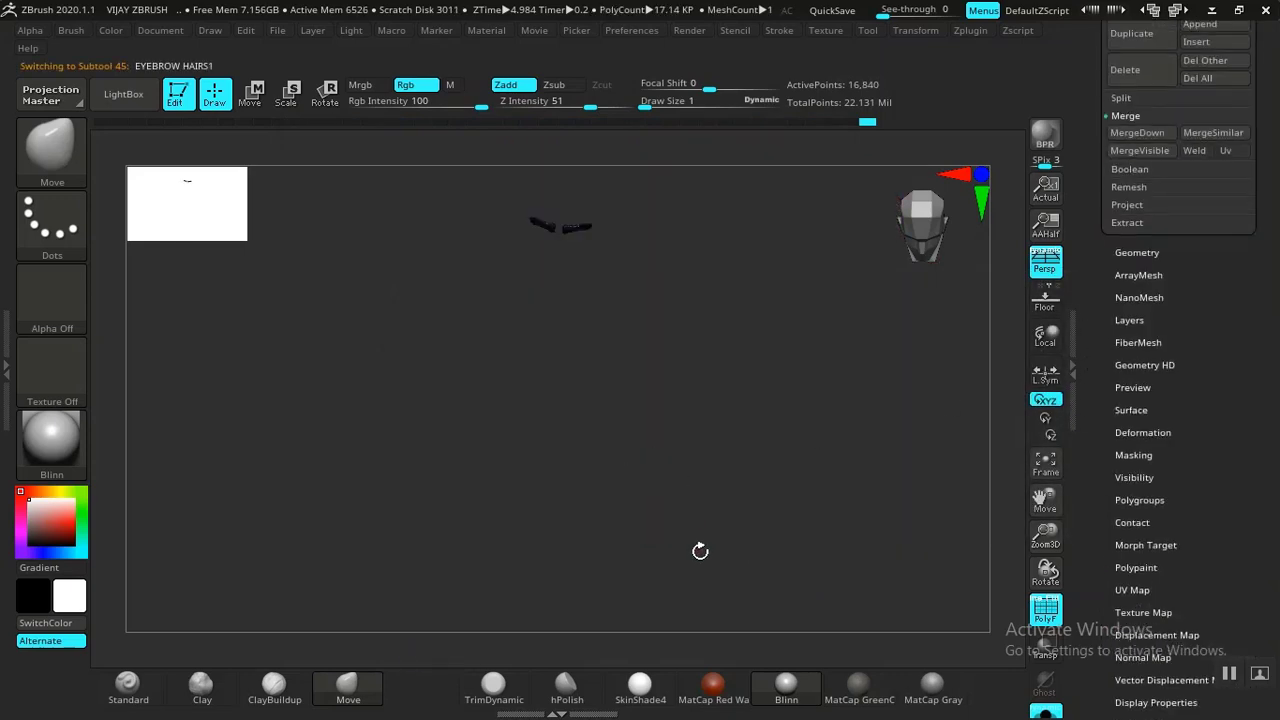
pyautogui.press('f')
# Step: Export the eyebrow hairs into the ZEXPORT folder in OBJ format as EYEBROW HAIRS1.obj
pyautogui.scroll(-5, 1104, 590)
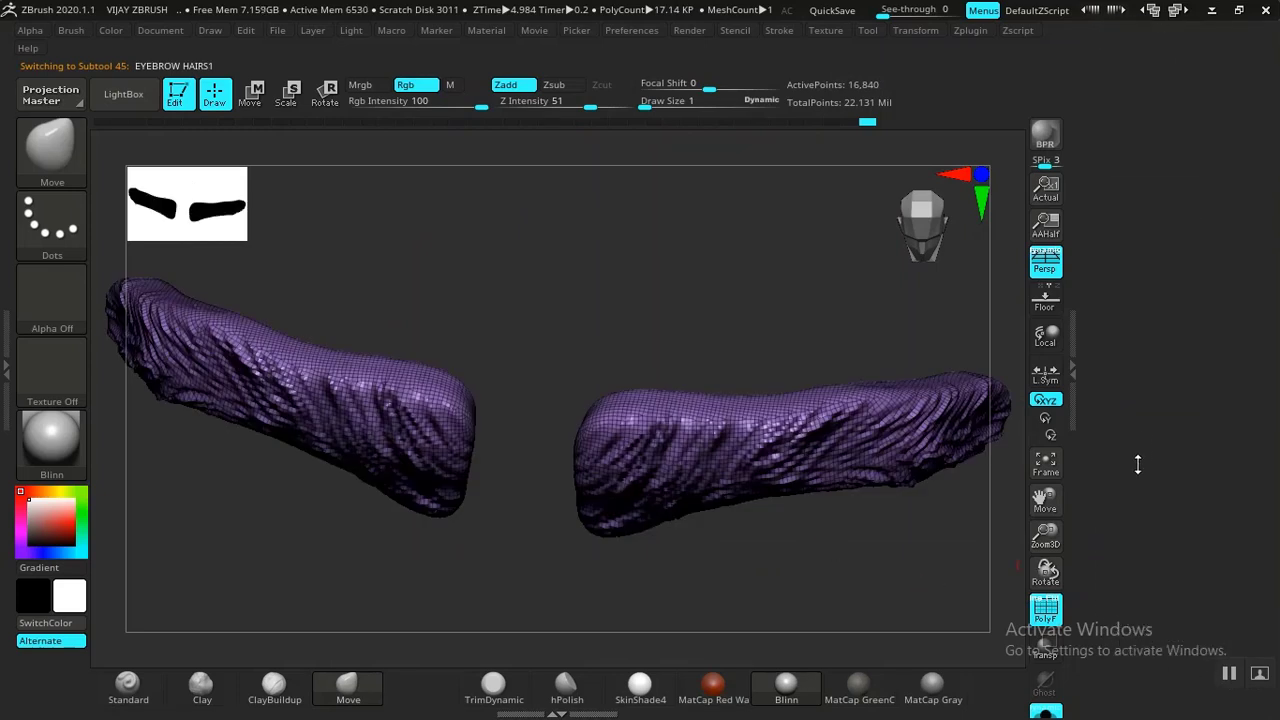
pyautogui.click(1138, 442)
pyautogui.scroll(10, 1245, 225)
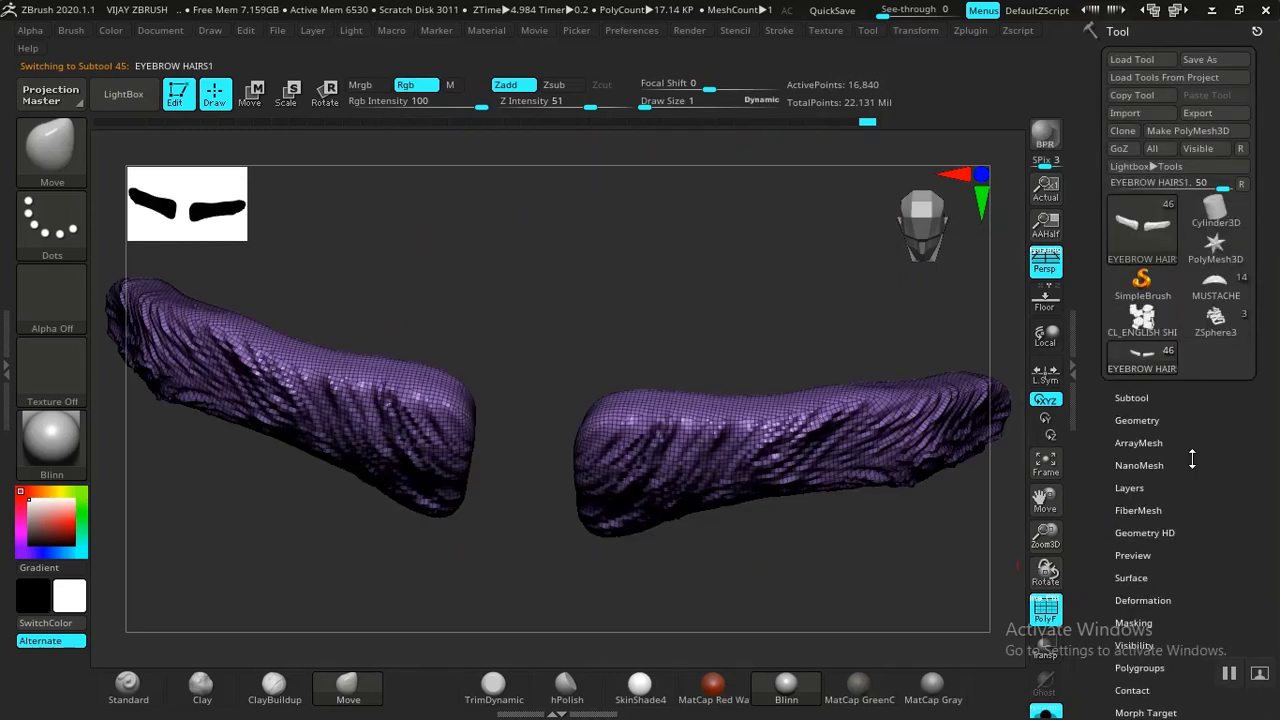
pyautogui.click(1215, 113)
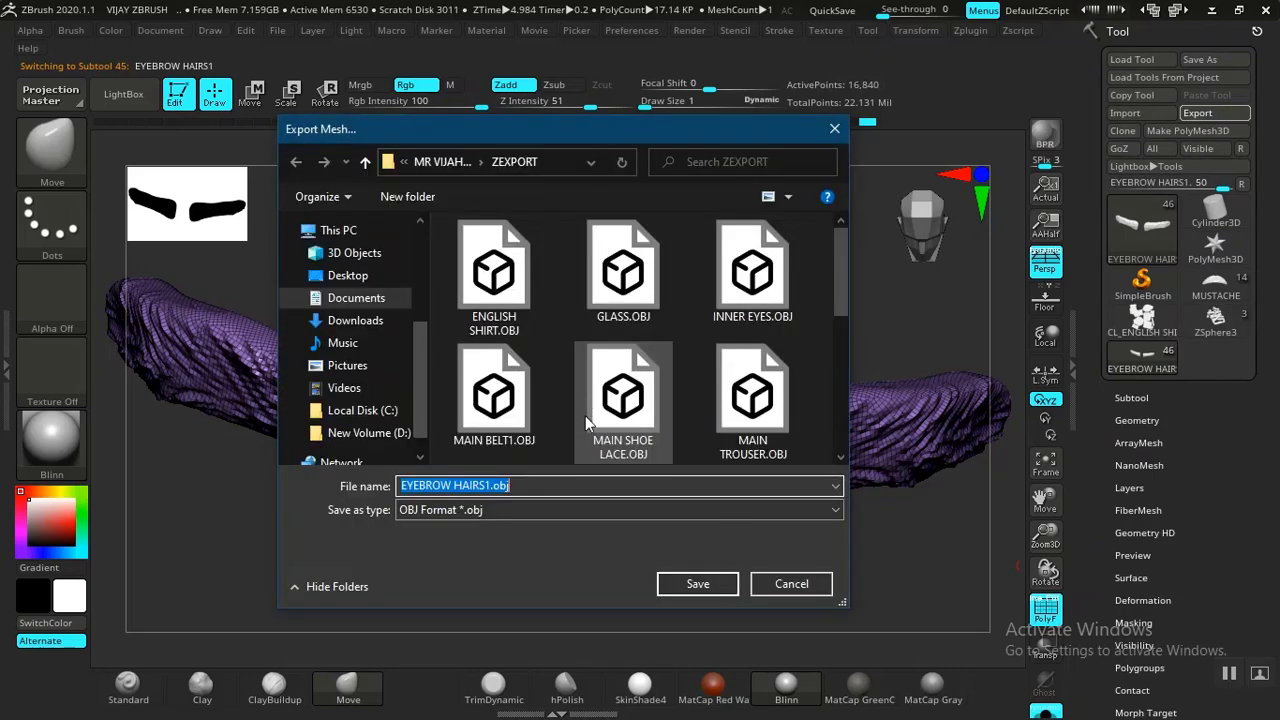
pyautogui.click(697, 586)
# Step: Make MUSTACHE1 the active subtool, framed in the viewport with the polyframe display turned off
pyautogui.click(1131, 399)
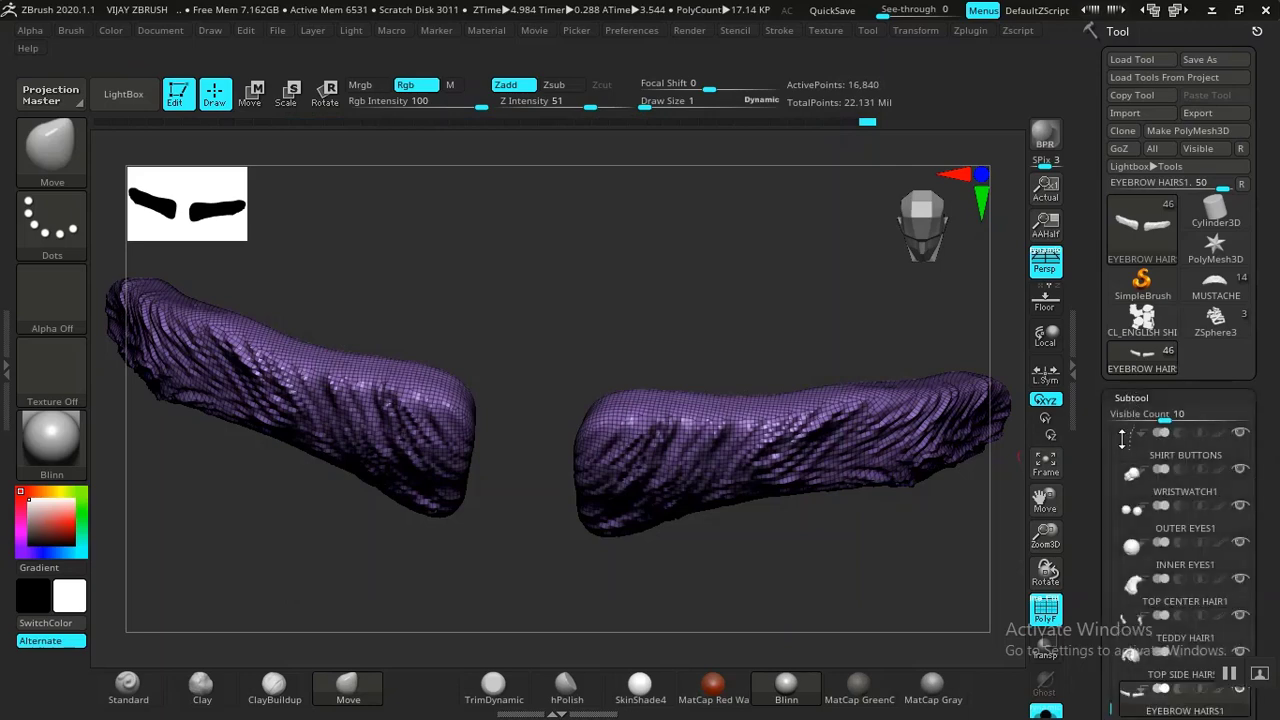
pyautogui.scroll(-5, 1140, 442)
pyautogui.click(1145, 434)
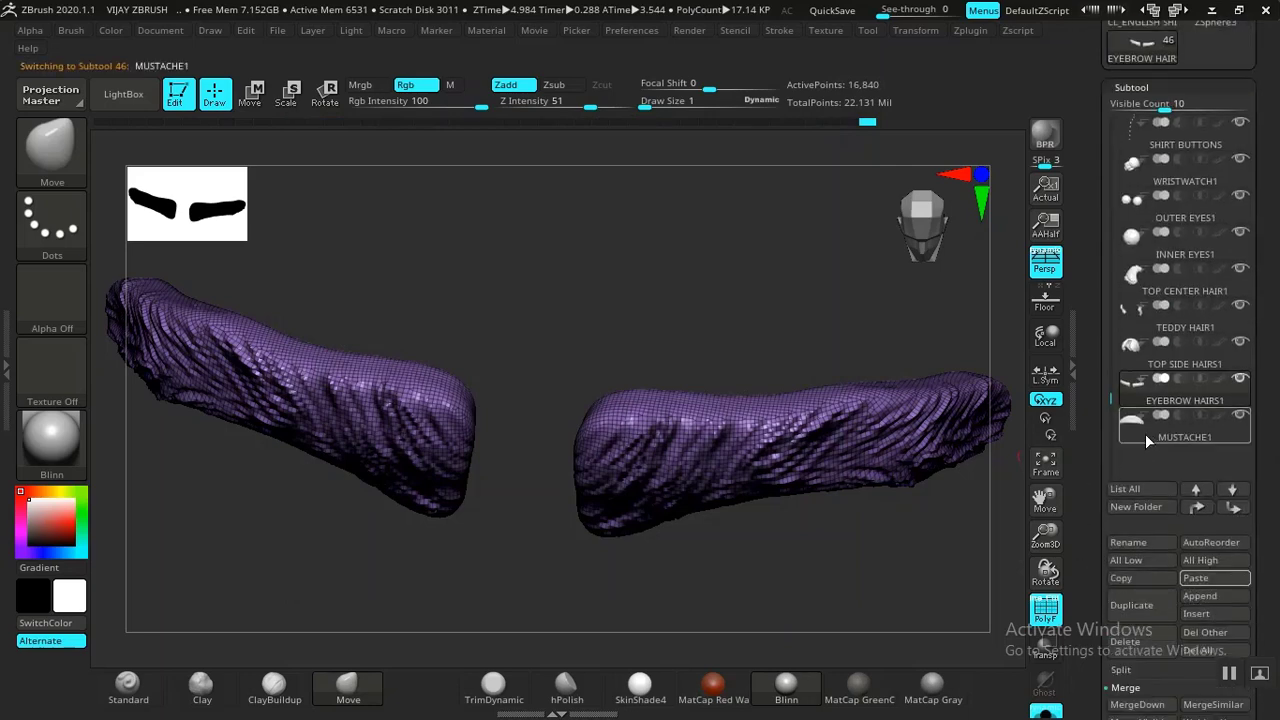
pyautogui.moveTo(1088, 526); pyautogui.dragTo(1086, 406)
pyautogui.press('f')
pyautogui.press('f')
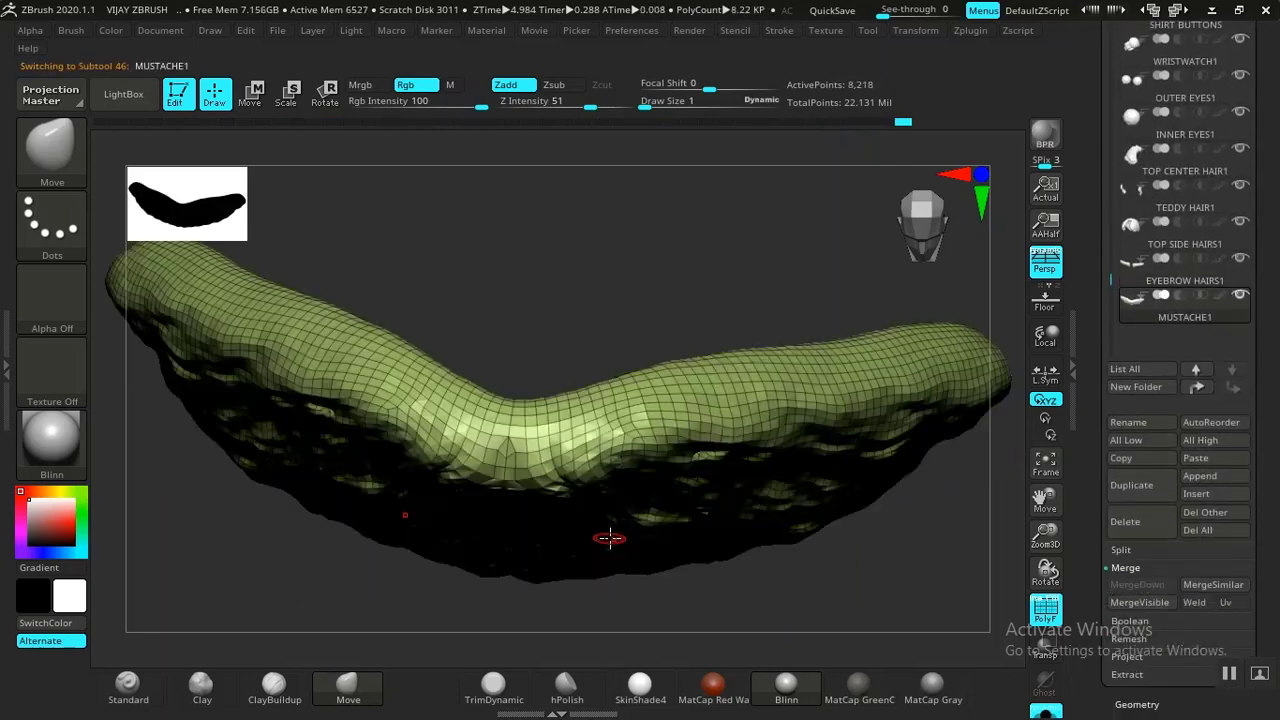
pyautogui.press('shift')
pyautogui.press('shift')
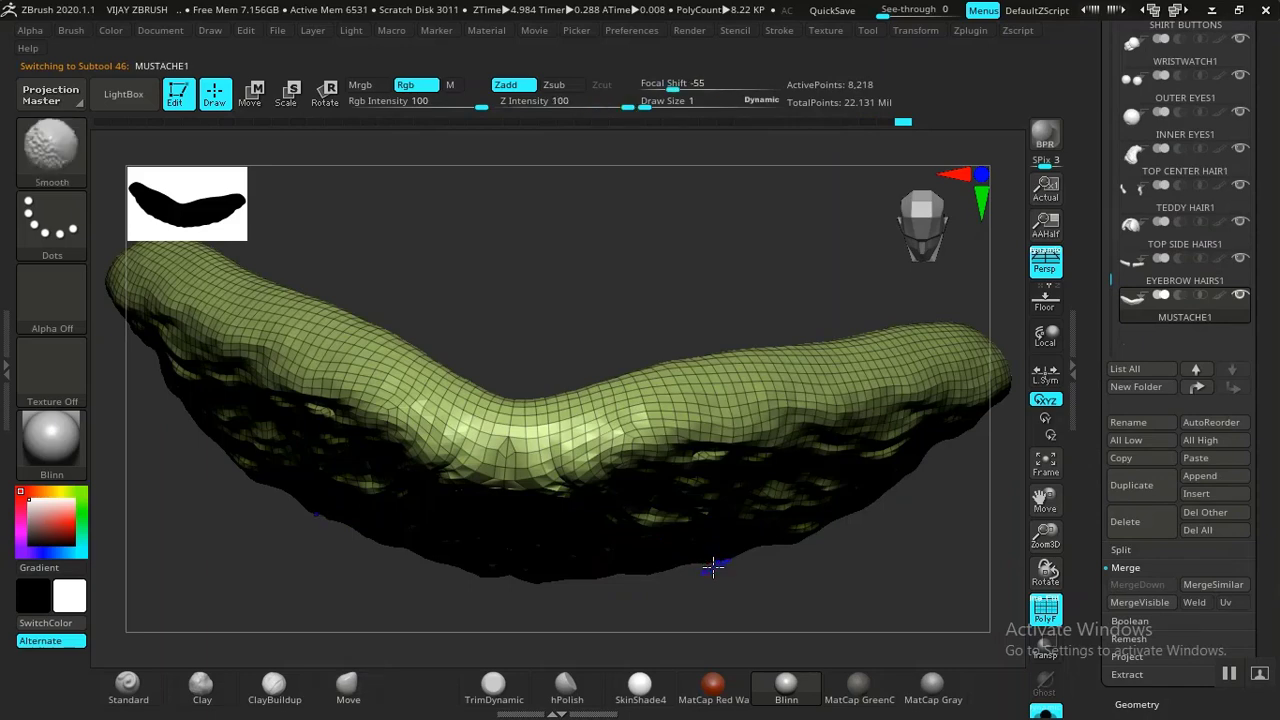
pyautogui.hotkey('shift', 'f')
# Step: Check the export options for the mustache and export it into ZEXPORT in OBJ format as MUSTACHE1.obj
pyautogui.moveTo(1087, 577); pyautogui.dragTo(1107, 364)
pyautogui.click(1138, 525)
pyautogui.moveTo(1127, 418); pyautogui.dragTo(1134, 477)
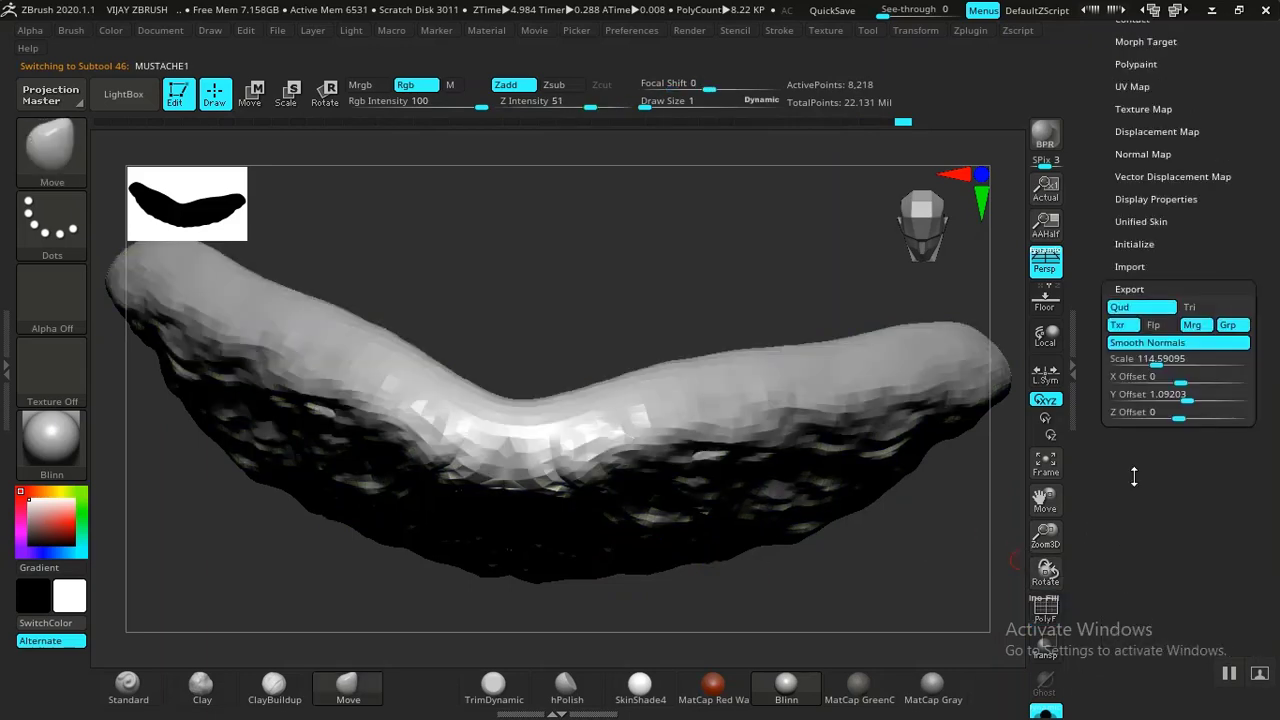
pyautogui.moveTo(1264, 238); pyautogui.dragTo(1180, 405)
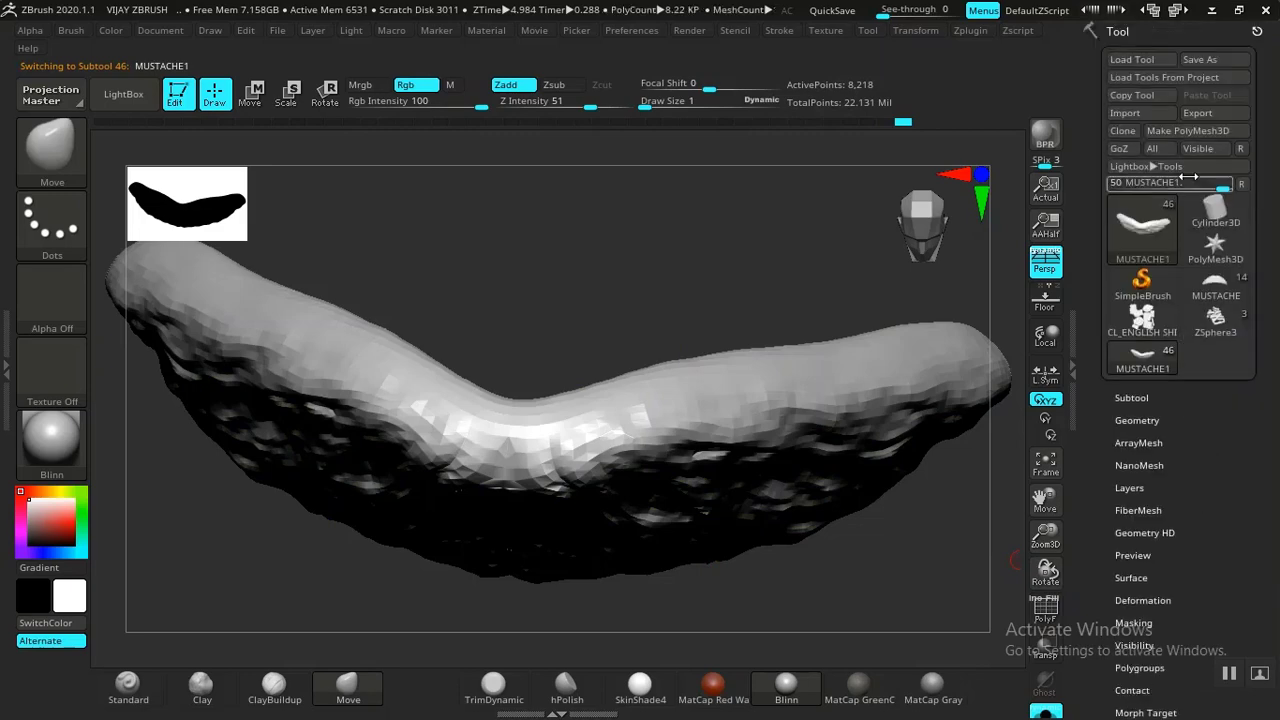
pyautogui.click(1202, 114)
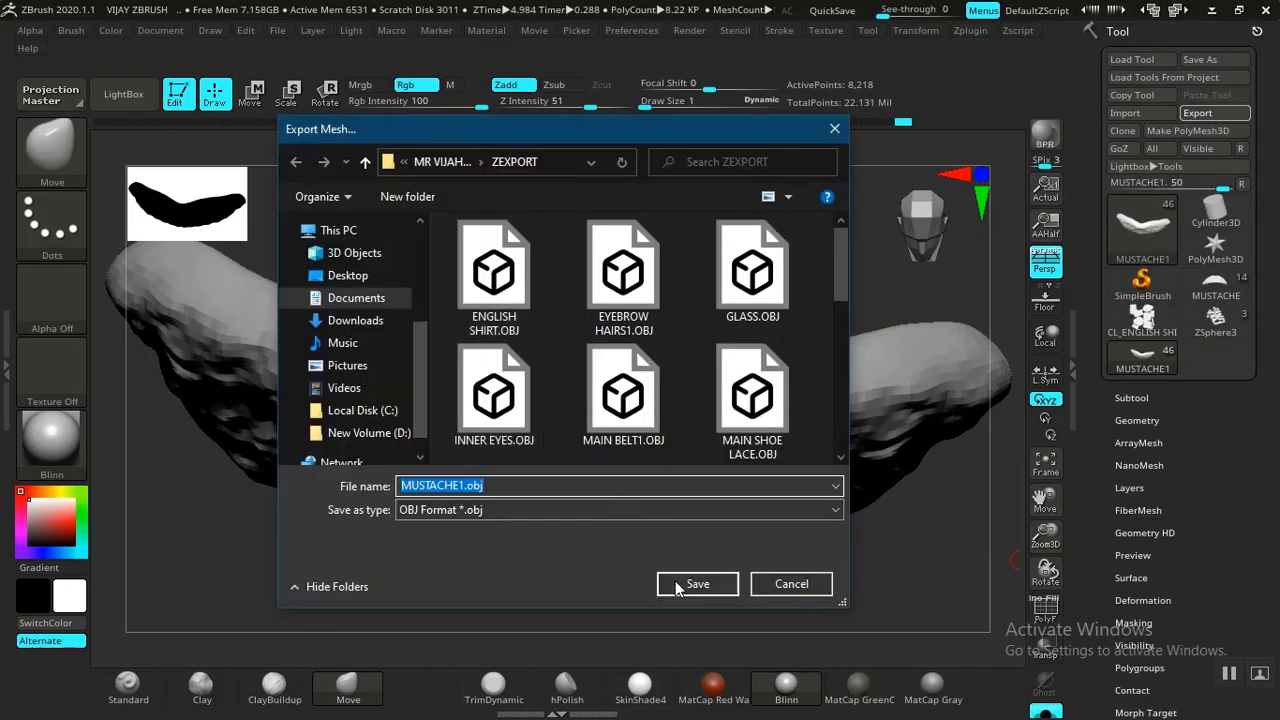
pyautogui.click(676, 588)
# Step: Clear the canvas and turn off Solo mode to display the whole character from the front
pyautogui.hotkey('ctrl', 'n')
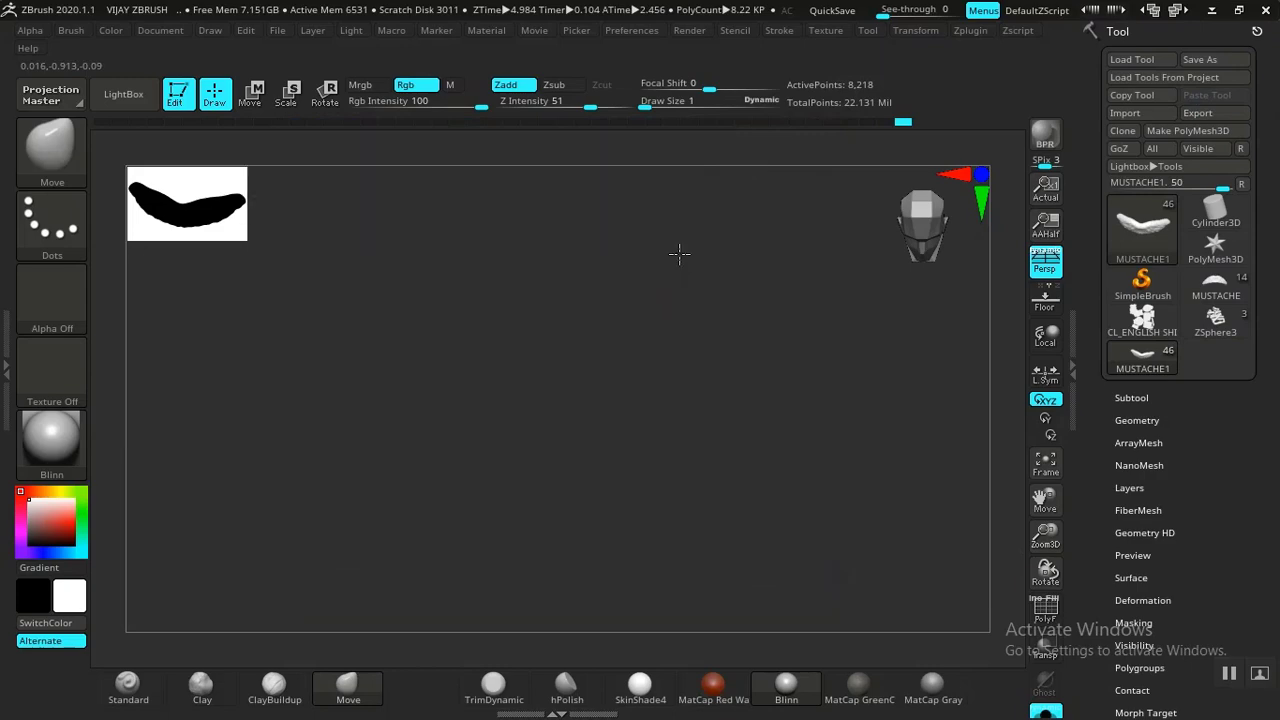
pyautogui.press('f')
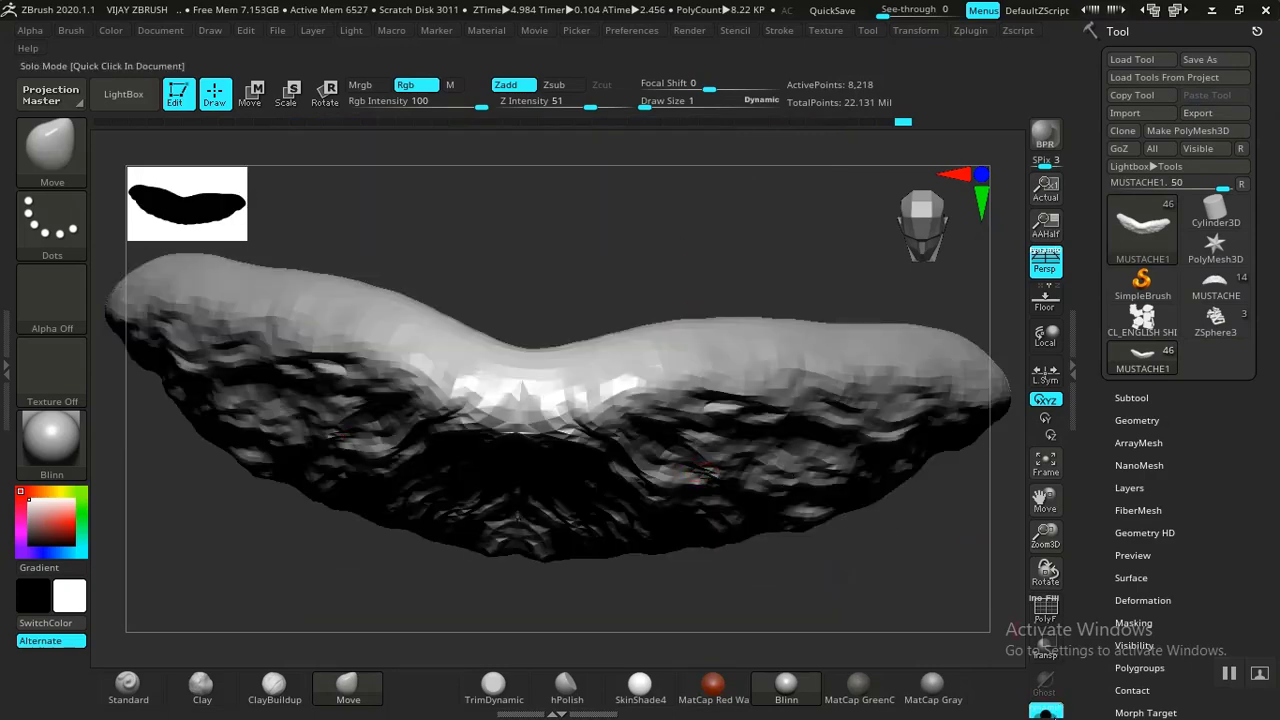
pyautogui.click(1045, 708)
pyautogui.press('f')
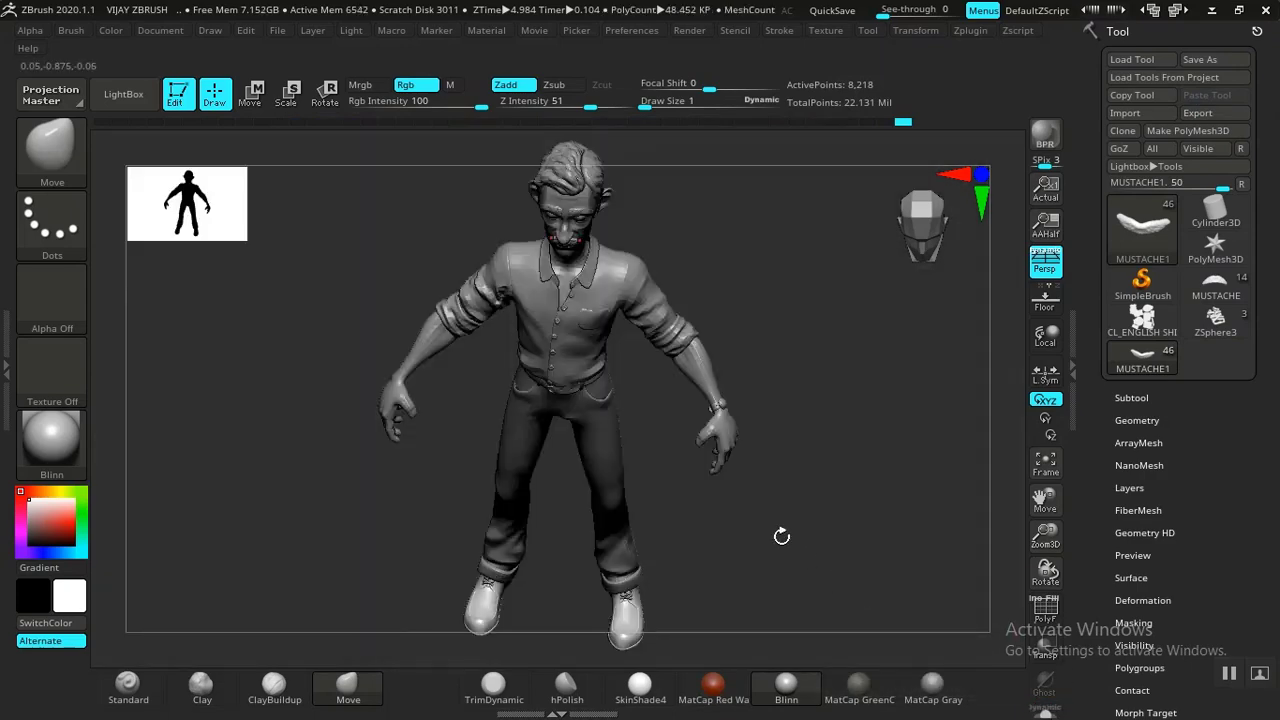
pyautogui.moveTo(812, 502)
pyautogui.mouseDown()
pyautogui.moveTo(814, 417)
pyautogui.moveTo(811, 513)
pyautogui.mouseUp()
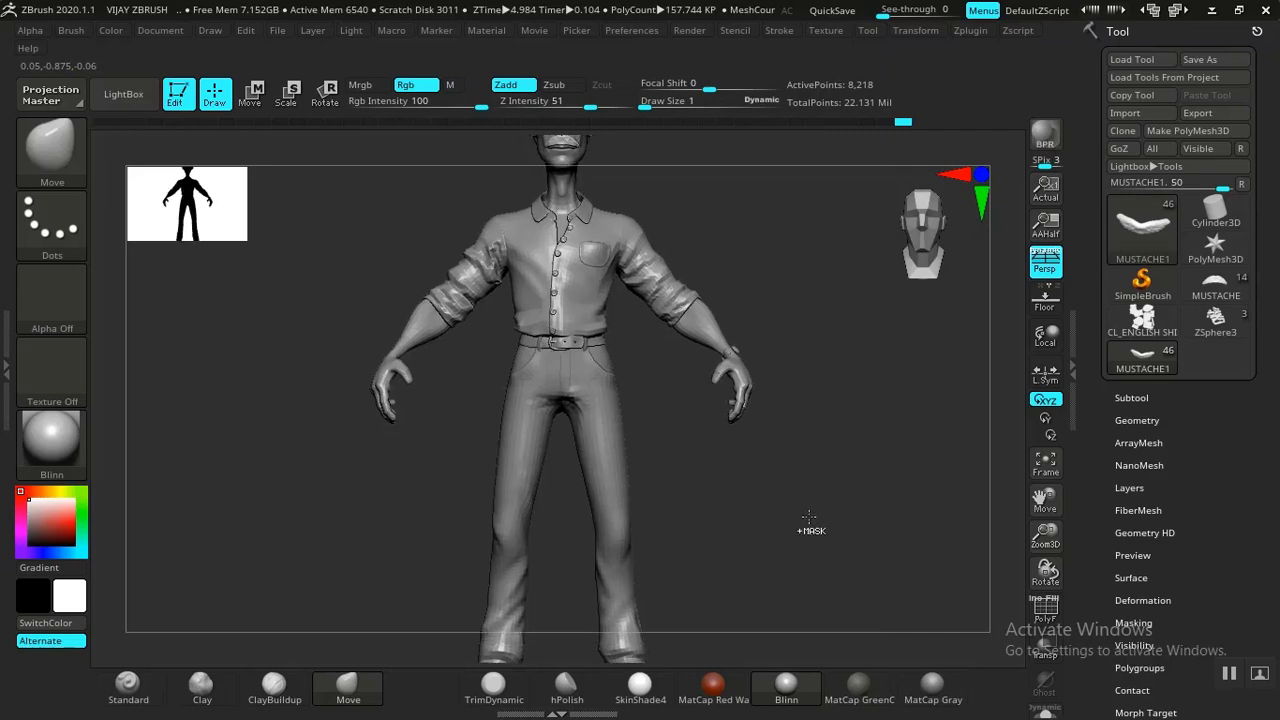
# Step: Save the project in the parent folder of ZEXPORT, overwriting the existing VIJAY ZBRUSH.ZPR file
pyautogui.hotkey('ctrl', 's')
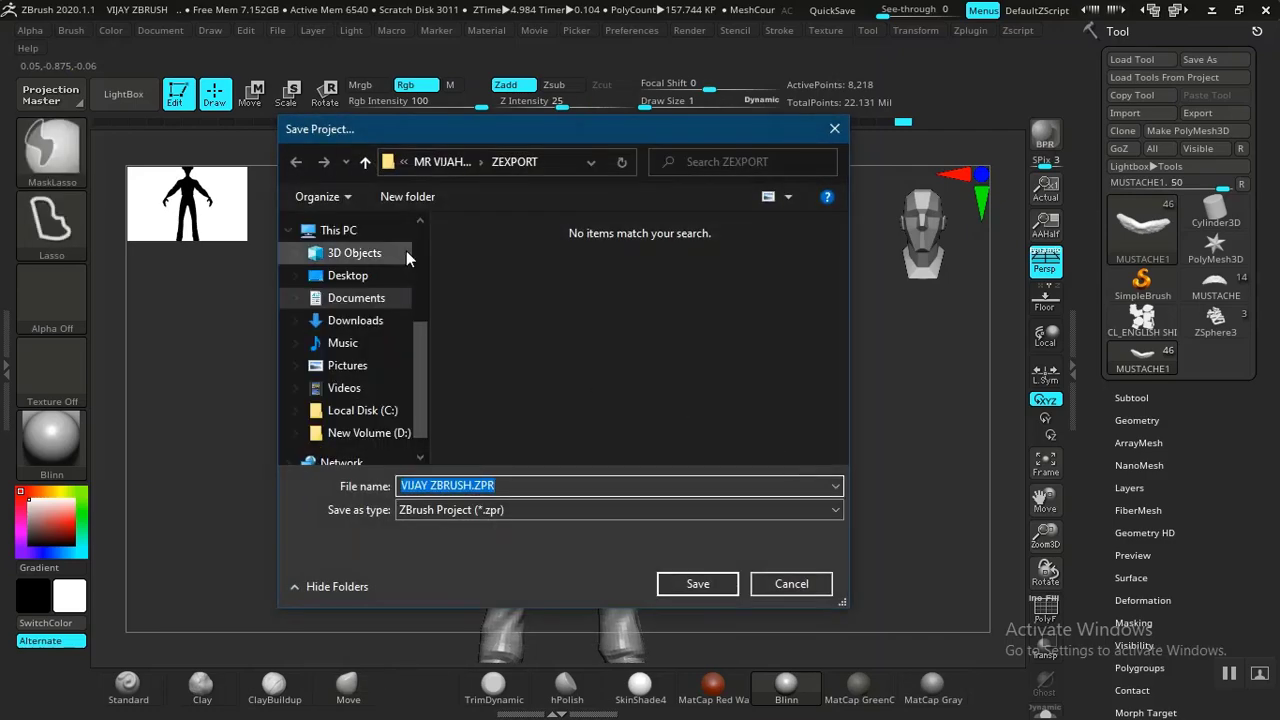
pyautogui.click(435, 161)
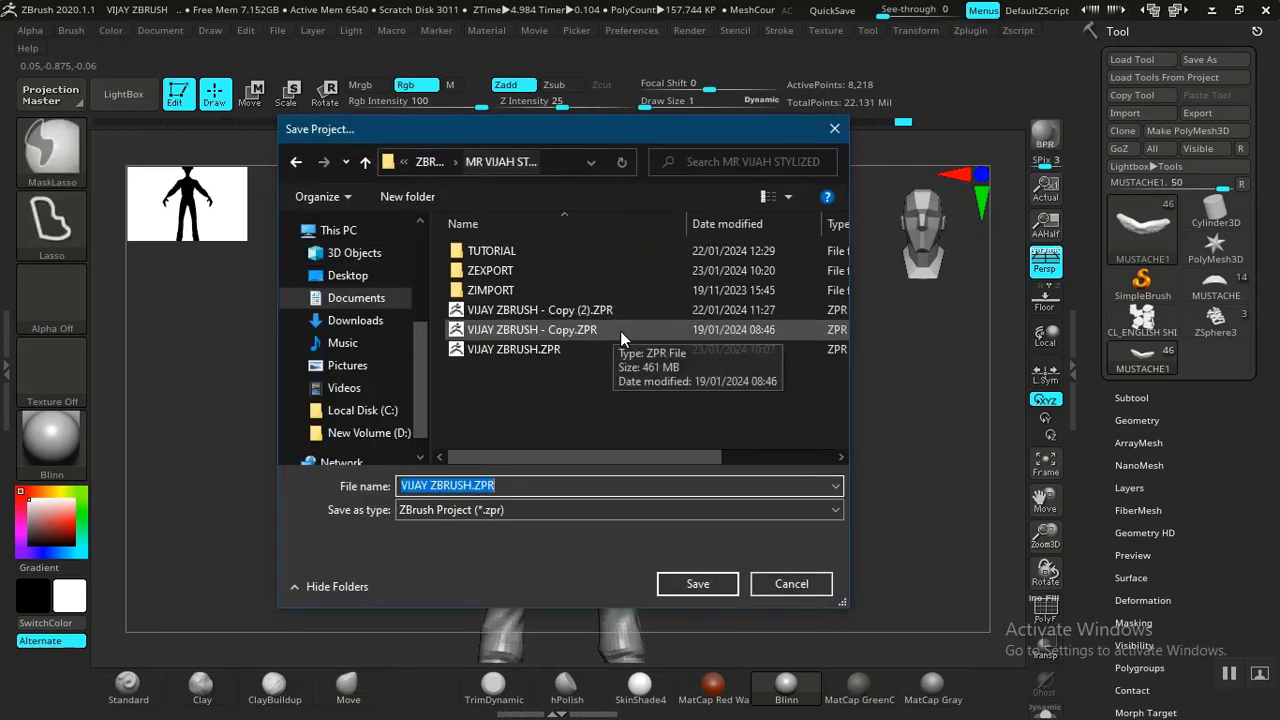
pyautogui.click(697, 583)
pyautogui.click(695, 360)
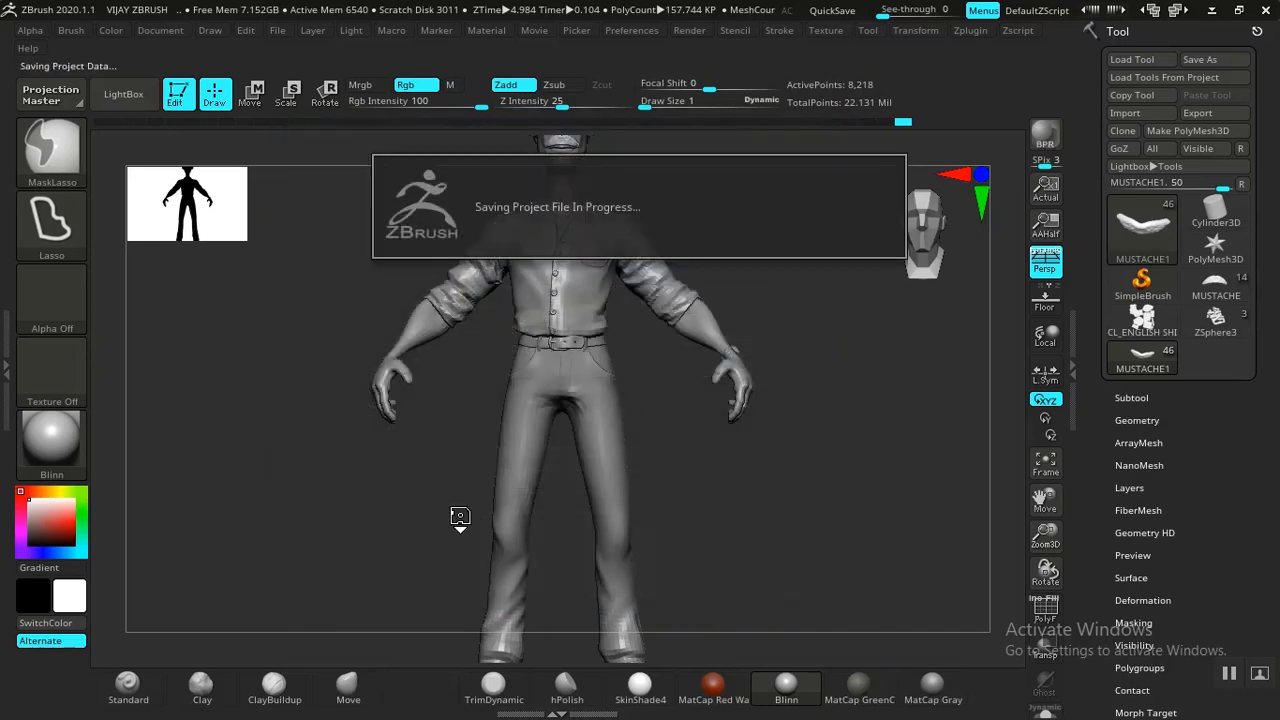